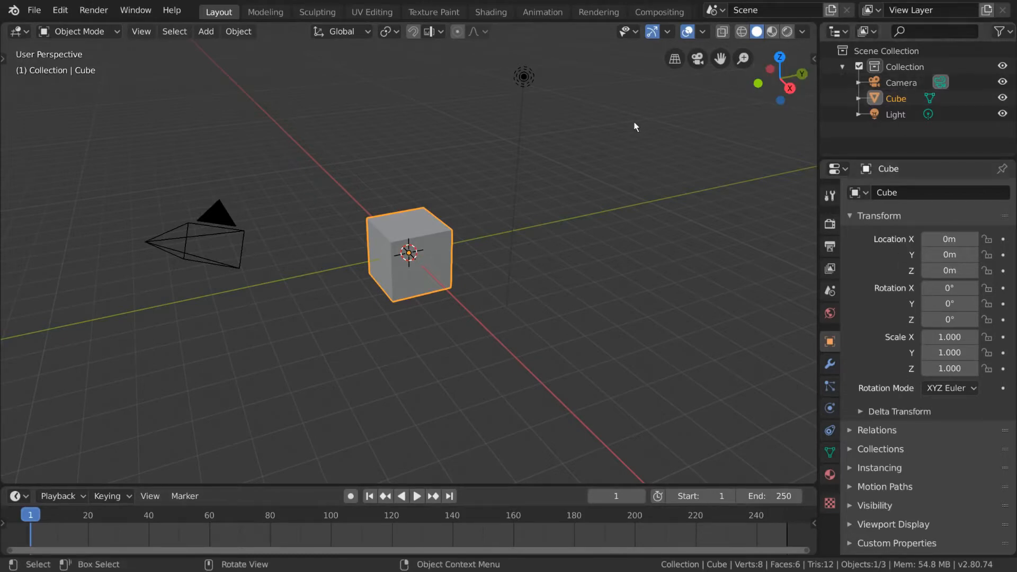
key(shift)
key(shift)
key(shift)
key(shift)
middle_drag(240, 354, 407, 324)
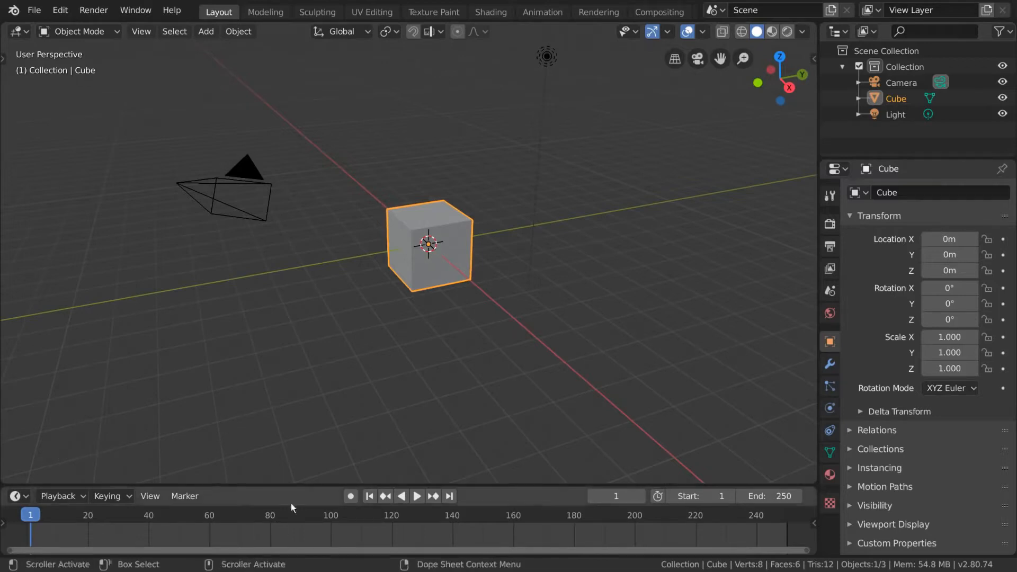
shift+middle_drag(463, 304, 442, 331)
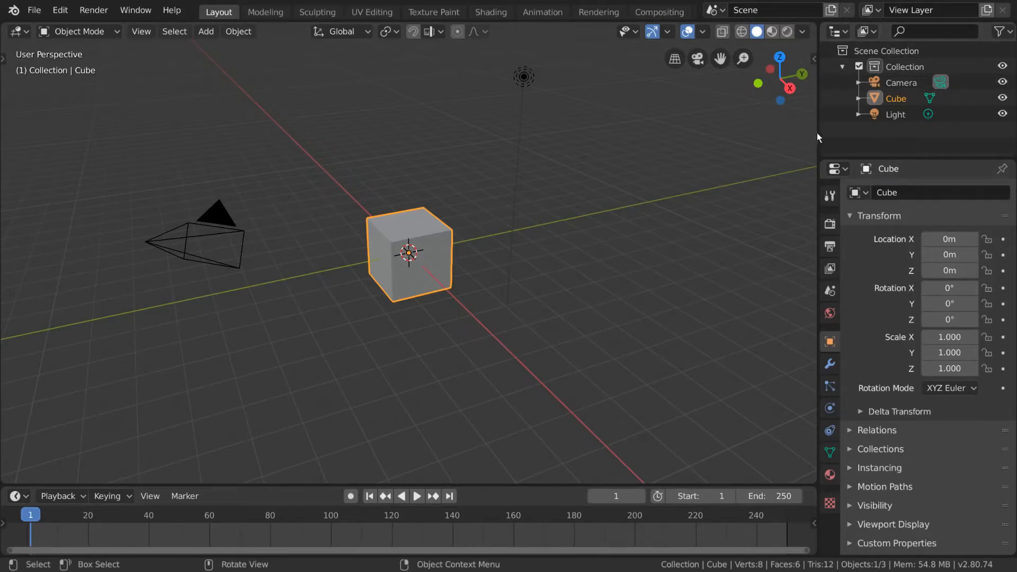
- Widen the Outliner area, switch it to the Dope Sheet, and restore both the Outliner editor and the area's original width
drag(818, 135, 797, 139)
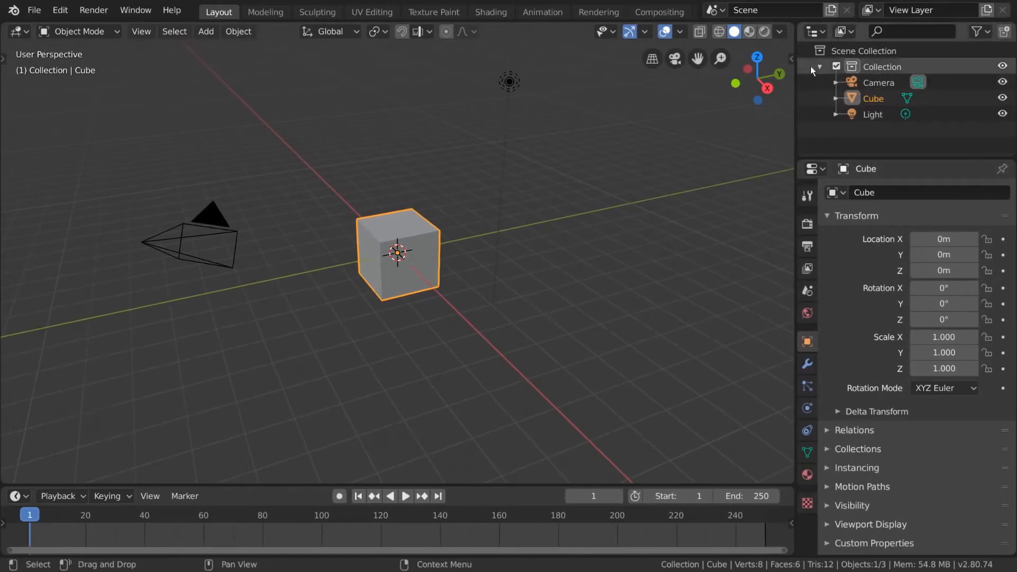
click(814, 32)
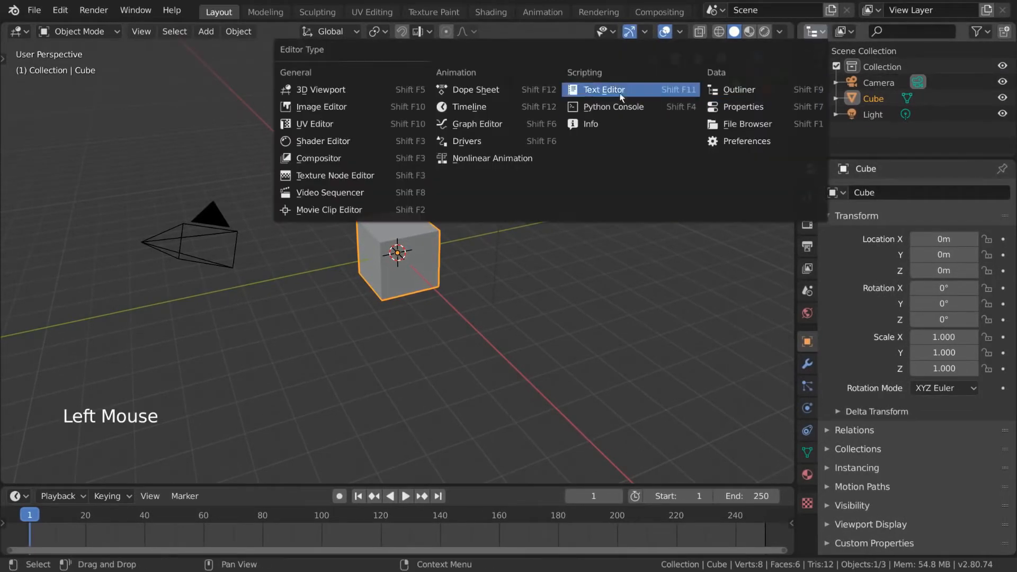
click(476, 90)
click(813, 32)
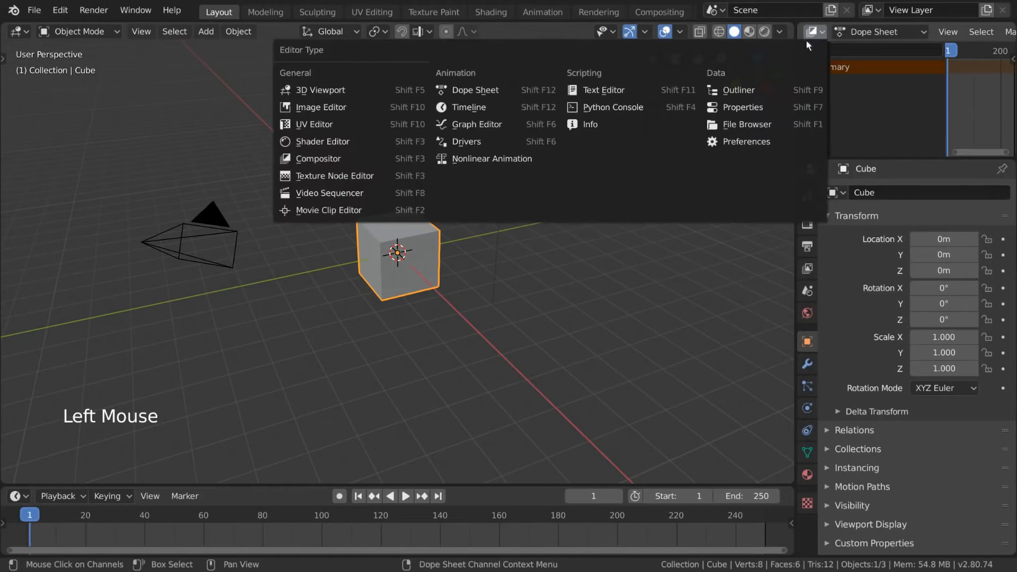
click(758, 90)
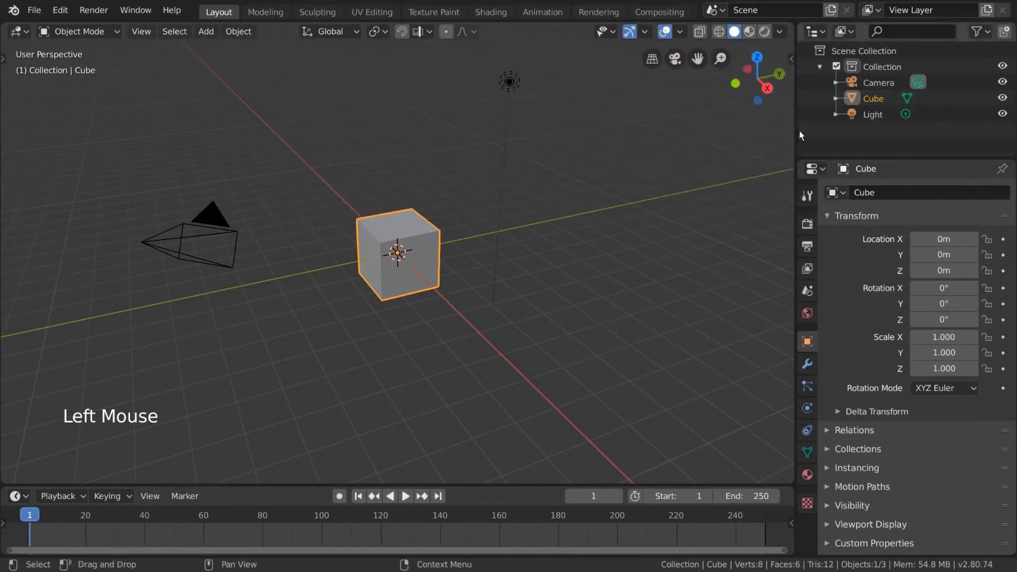
drag(797, 131, 819, 138)
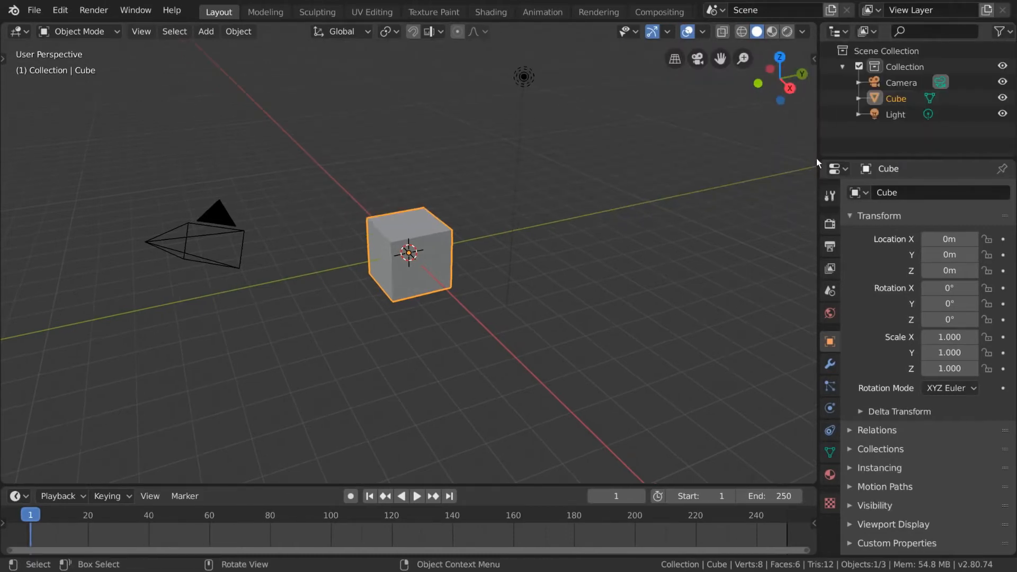
- Split the 3D viewport horizontally into two stacked areas and join them back into a single viewport
right_click(818, 127)
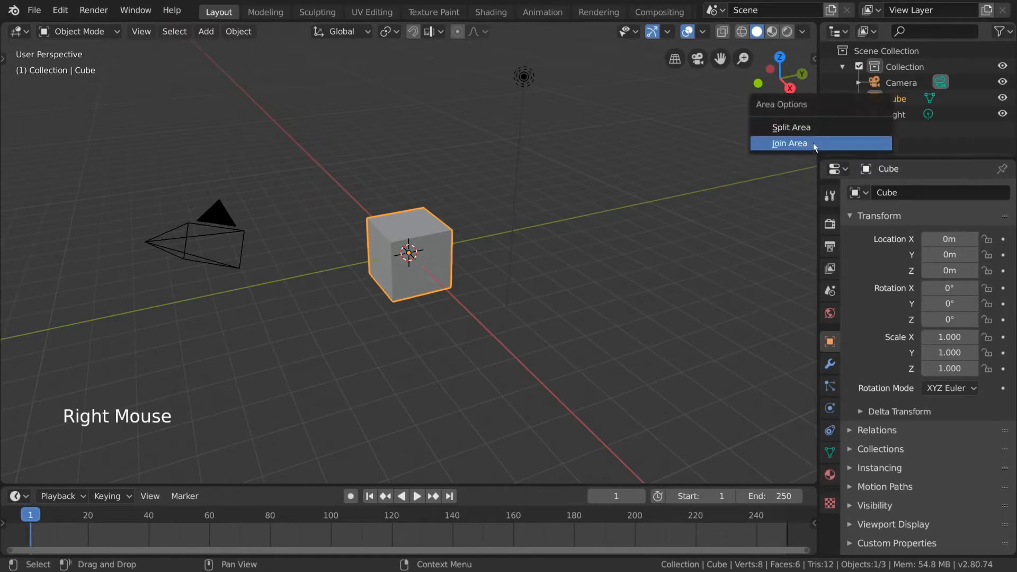
click(812, 127)
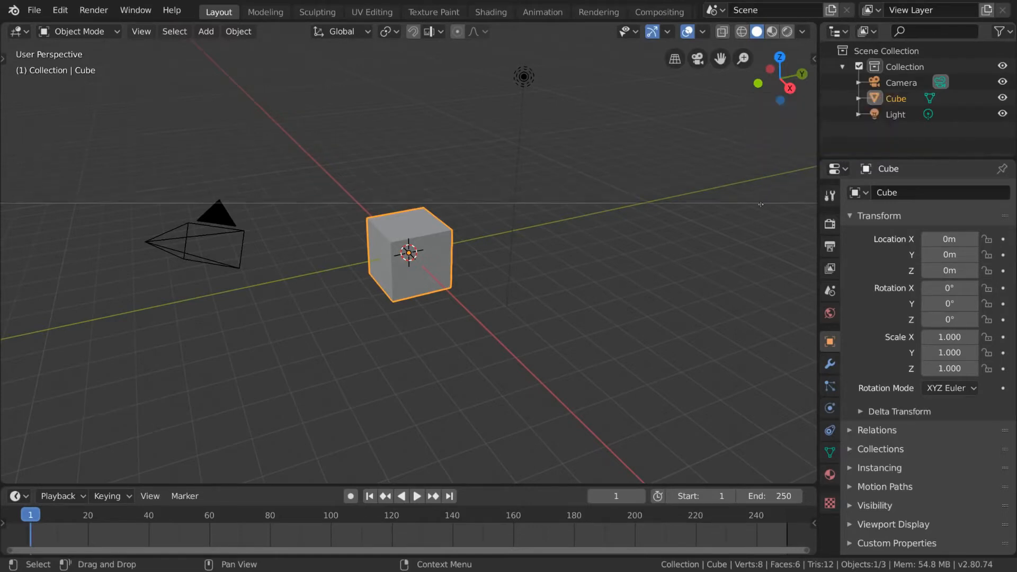
click(752, 279)
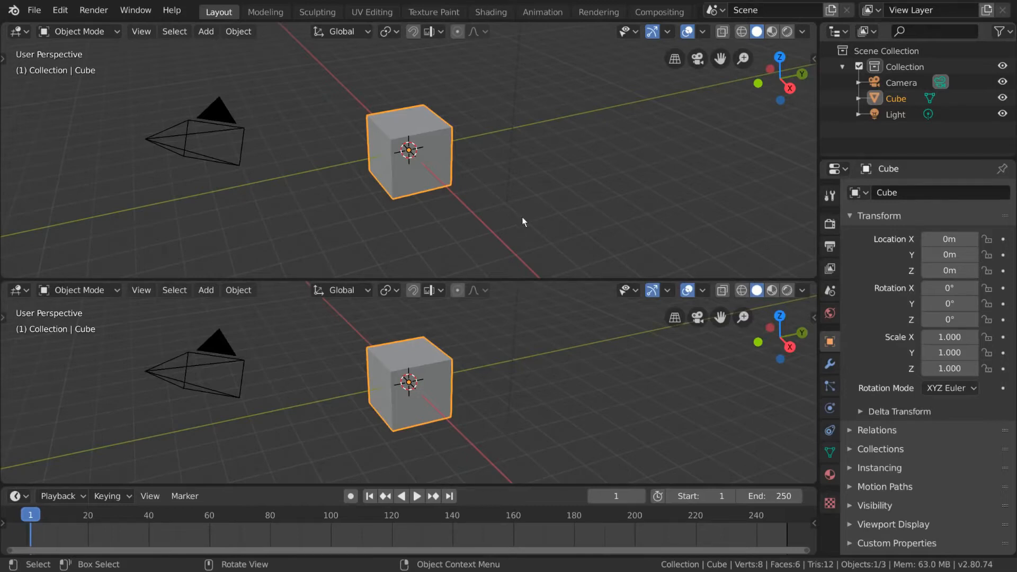
right_click(285, 278)
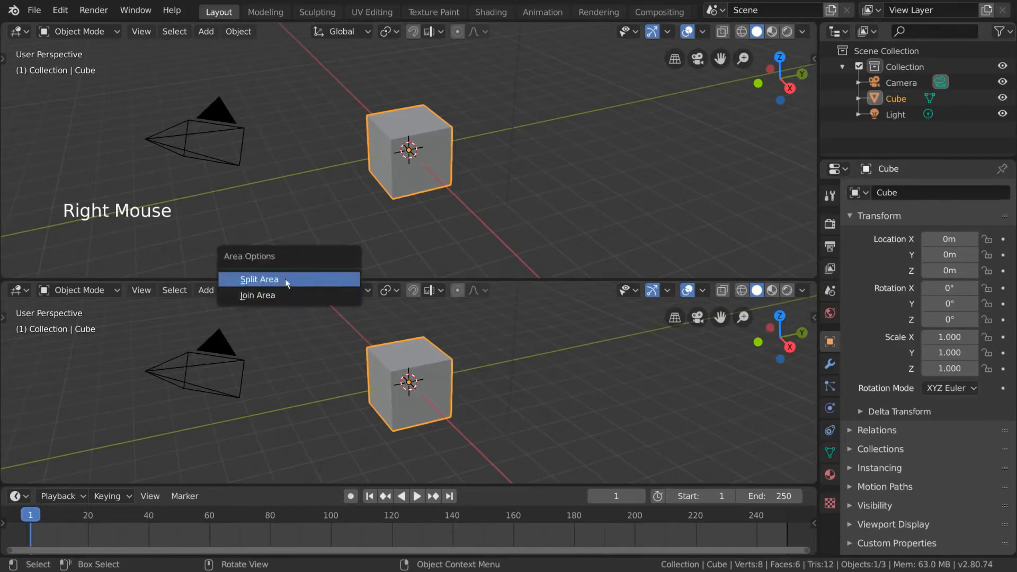
click(272, 294)
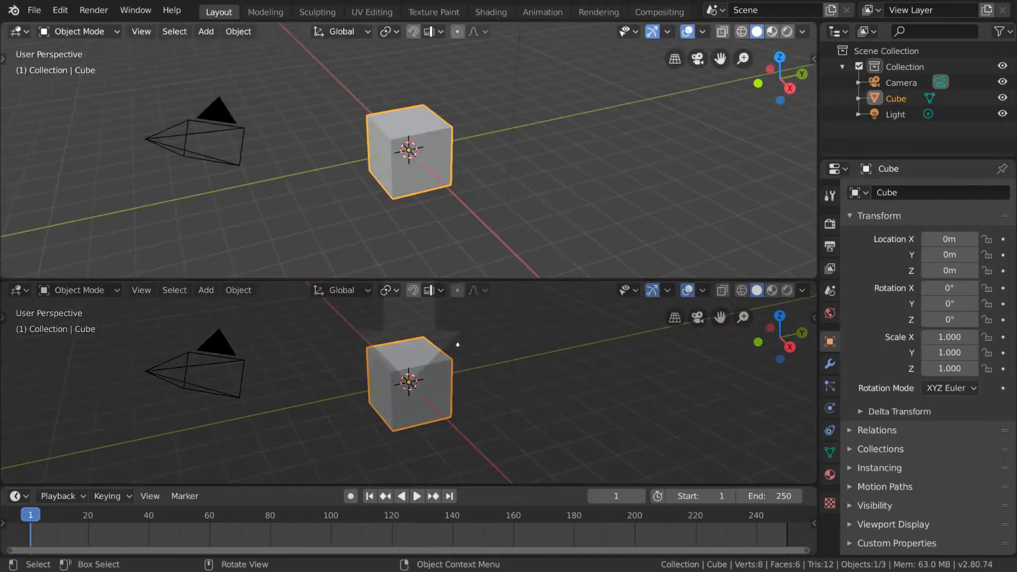
click(537, 339)
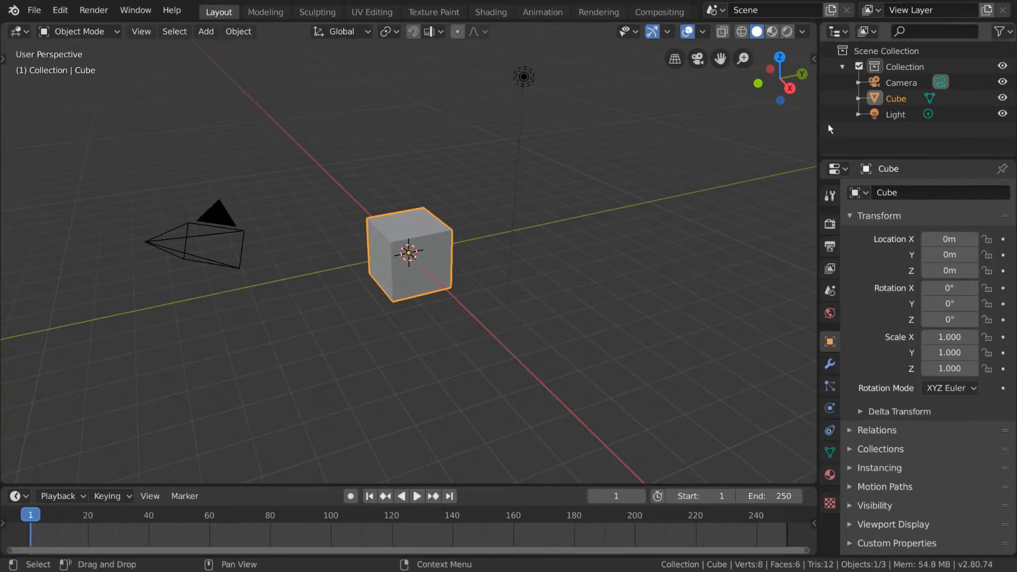
- Maximize individual editors, including the Outliner and the 3D viewport, and restore the normal layout after each
key(ctrl+space)
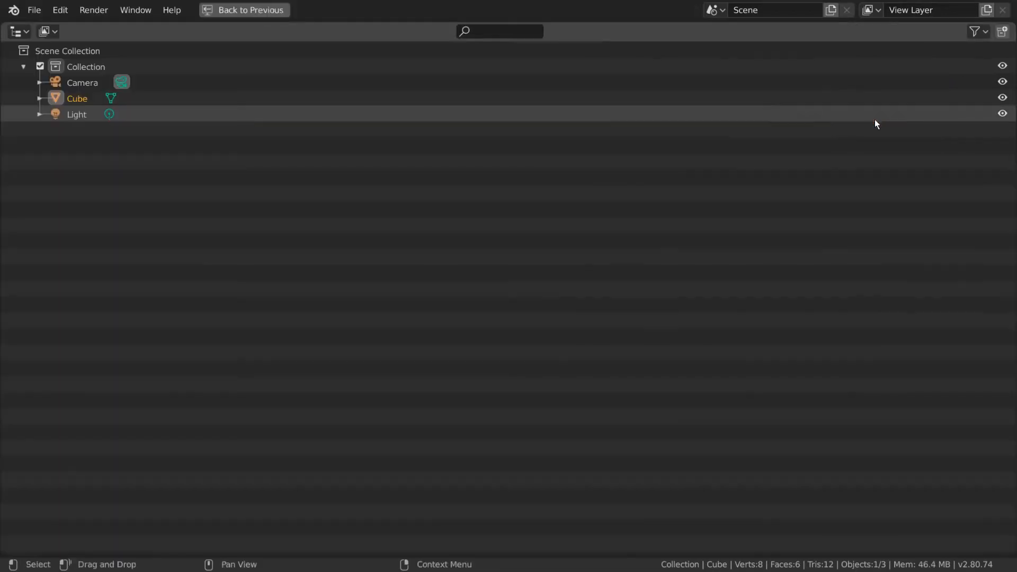
key(ctrl+space)
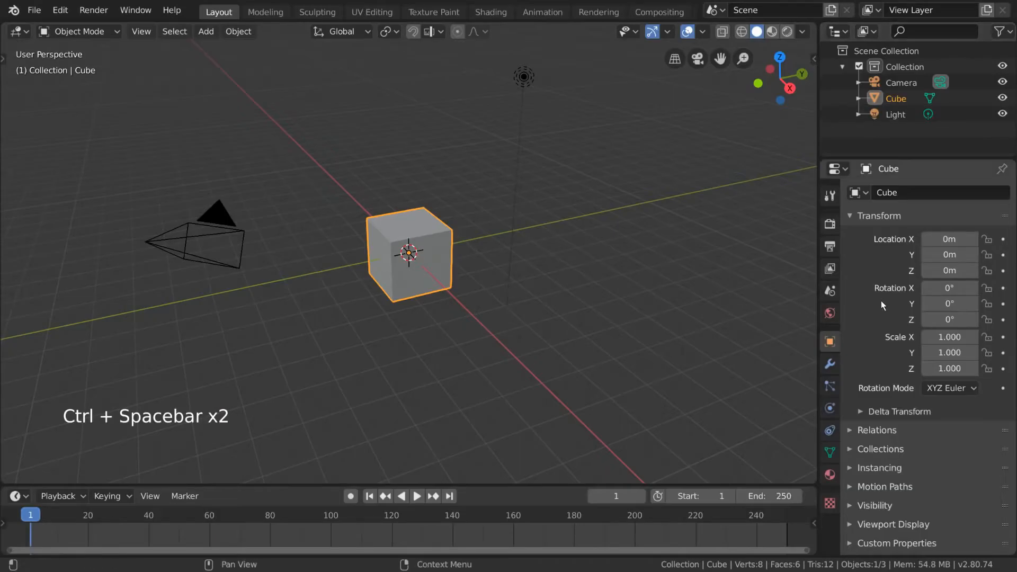
key(ctrl+space)
key(ctrl+space)
key(ctrl+space)
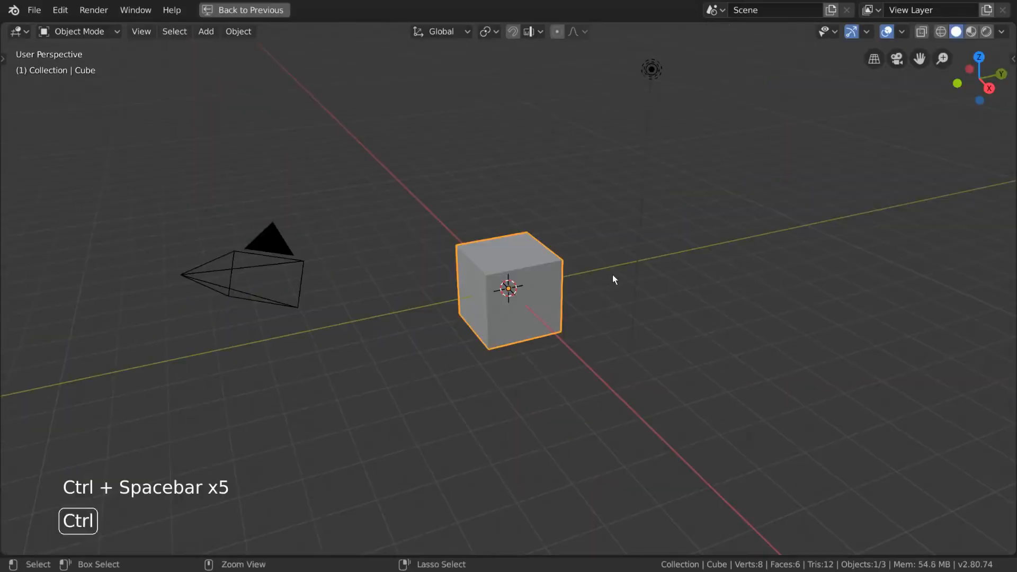
key(ctrl+space)
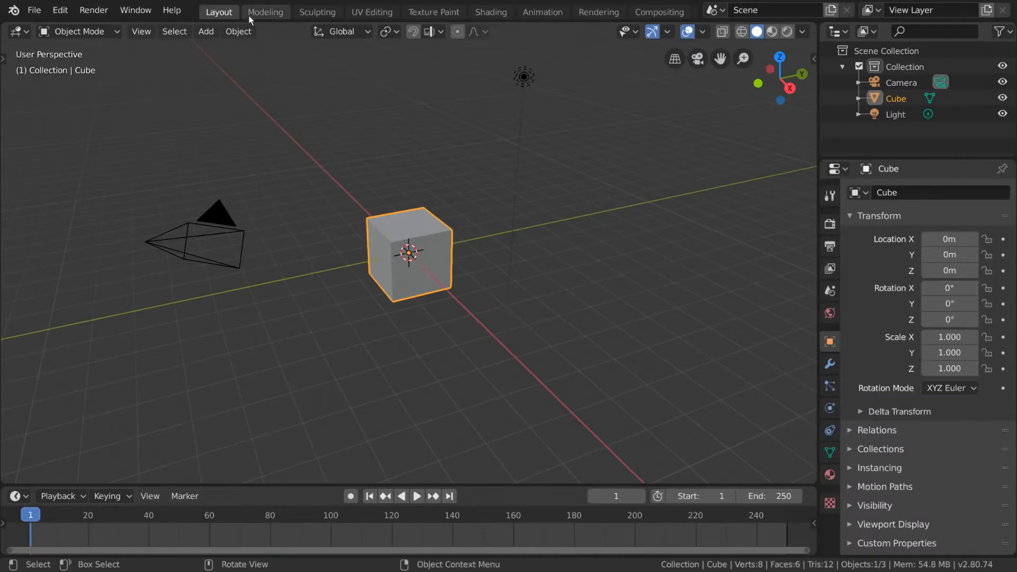
- View the Modeling, Sculpting, UV Editing, Texture Paint, Shading, Animation, Rendering and Compositing workspaces in turn
click(266, 13)
click(319, 13)
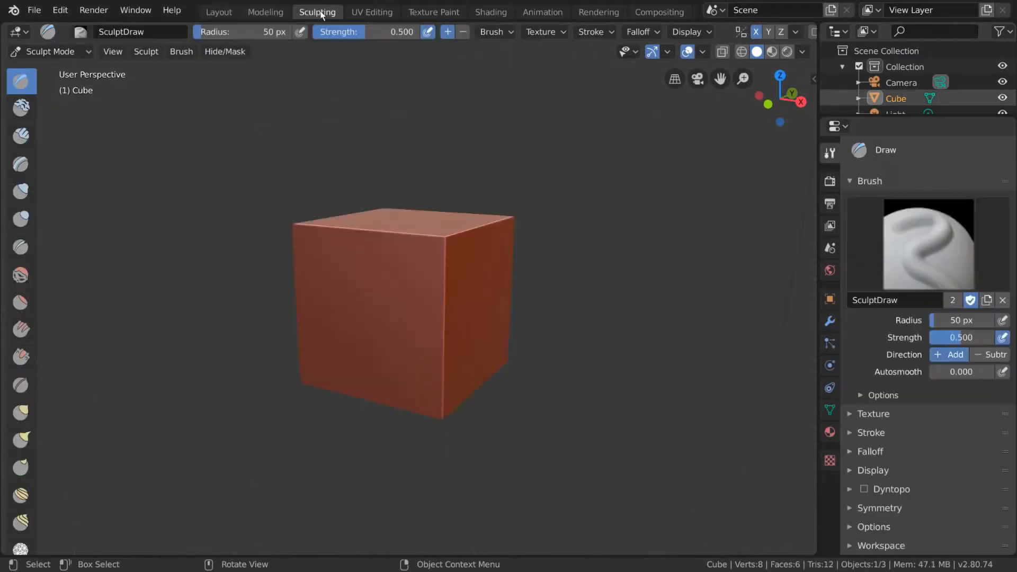
click(372, 13)
click(439, 13)
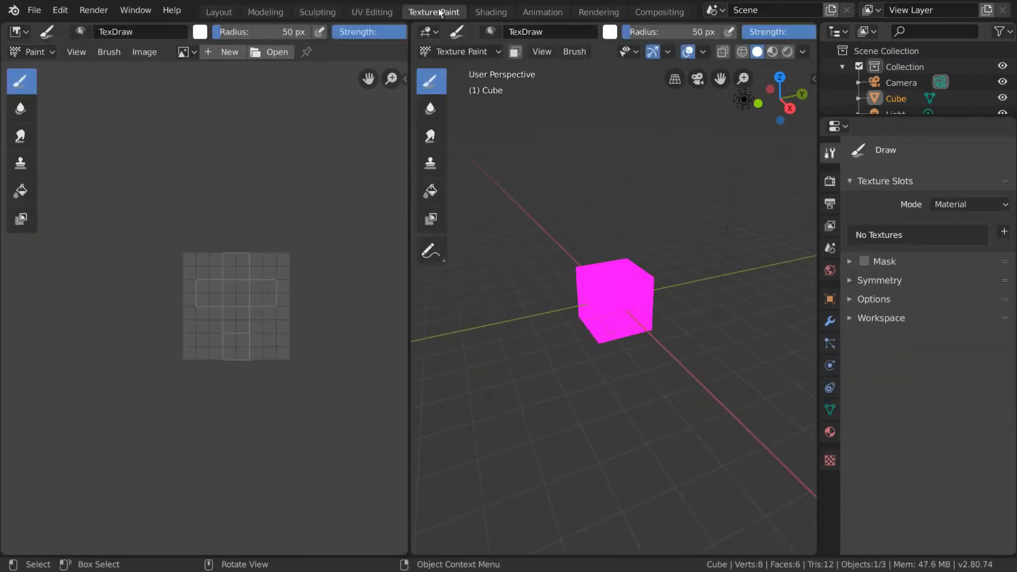
click(491, 12)
click(543, 12)
click(595, 13)
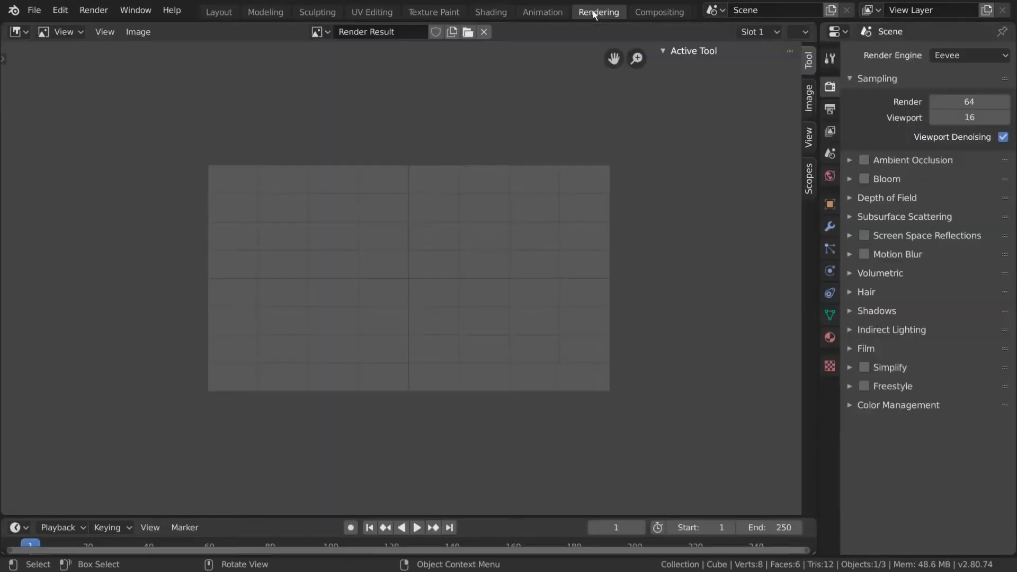
click(659, 12)
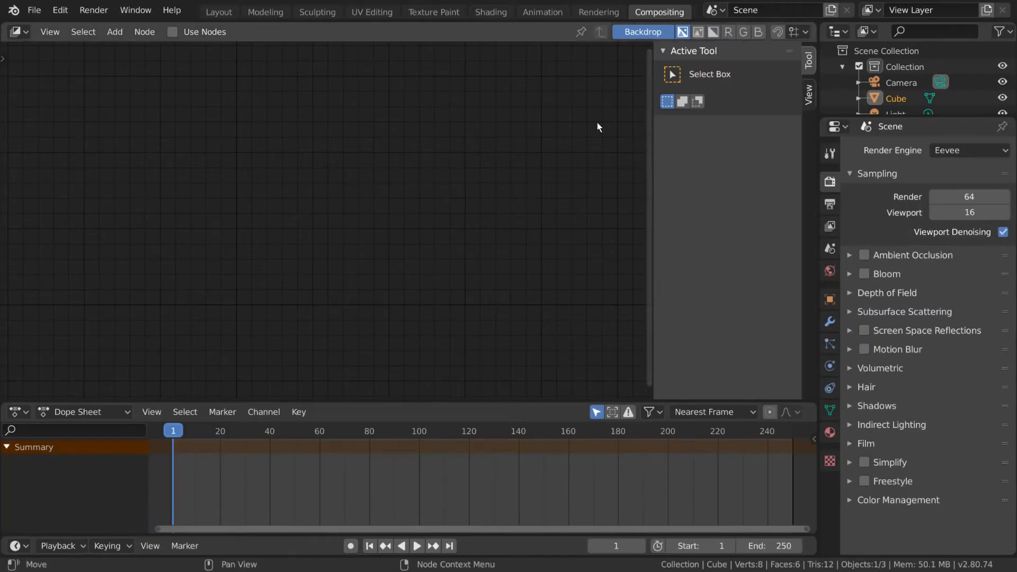
- Cycle forward from the Compositing workspace to Modeling and return to the Layout workspace
key(ctrl+Page_Down)
key(ctrl+Page_Down)
key(ctrl+Page_Down)
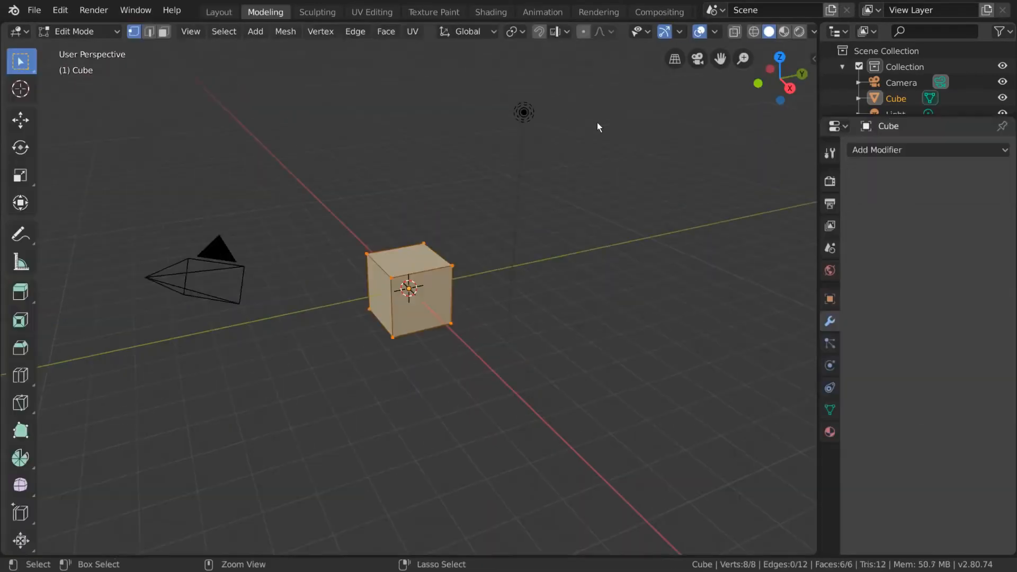
key(ctrl+Page_Up)
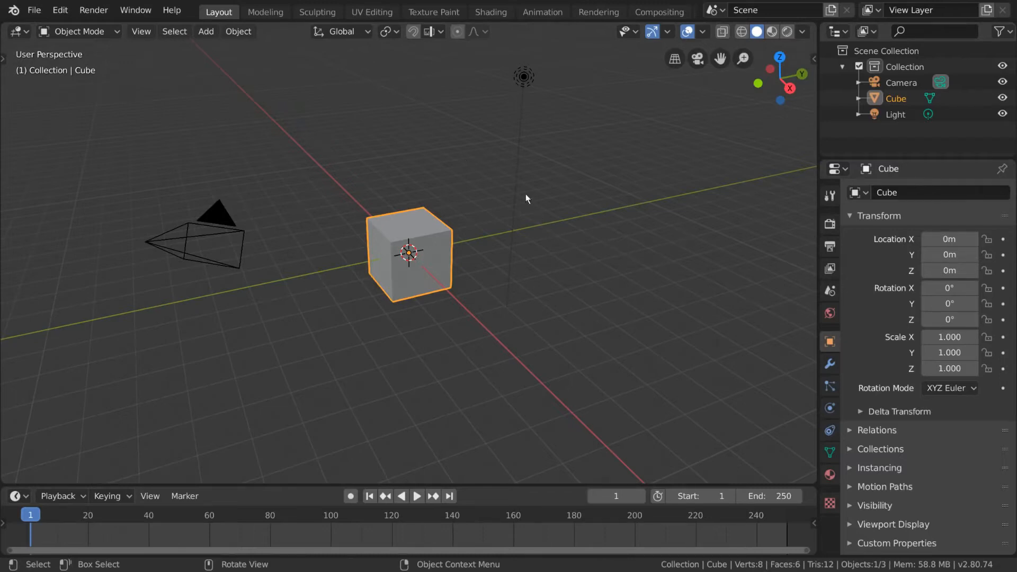
- Select the light, the camera and the cube one after another in the 3D viewport, leaving the cube selected
click(519, 171)
click(446, 247)
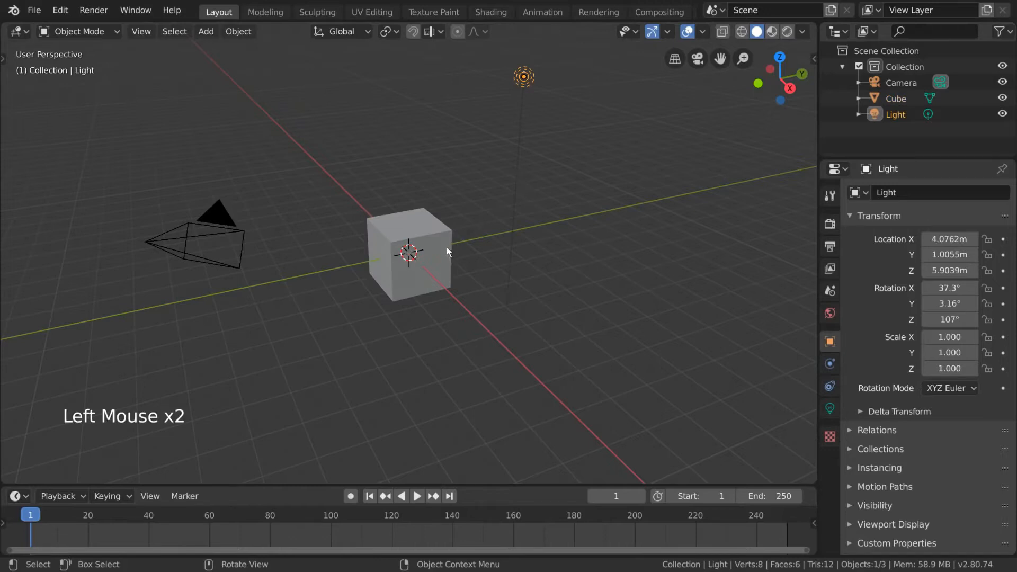
click(221, 218)
click(390, 234)
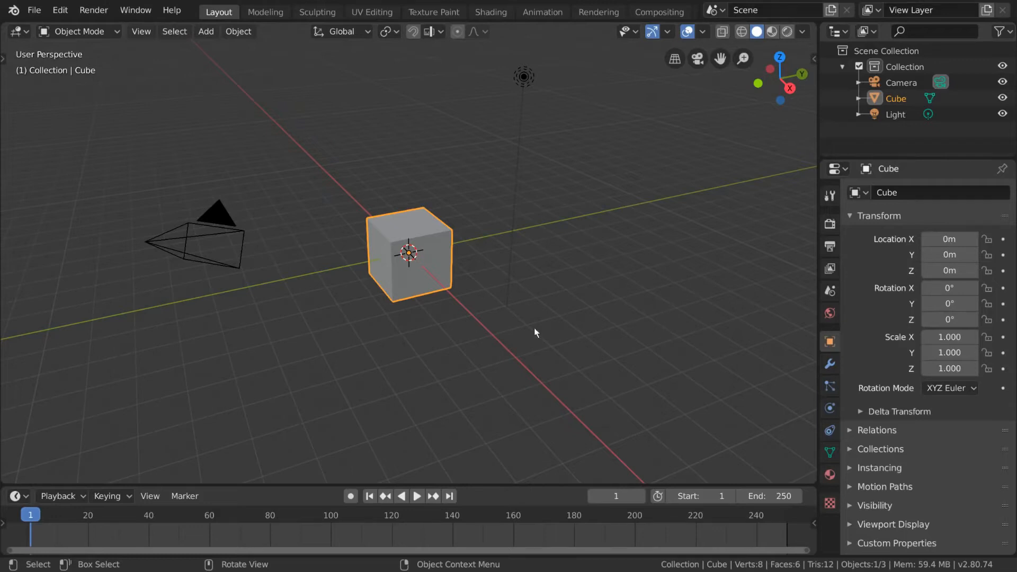
- Toggle the 3D viewport's toolbar on and off, and leave it shown
key(t)
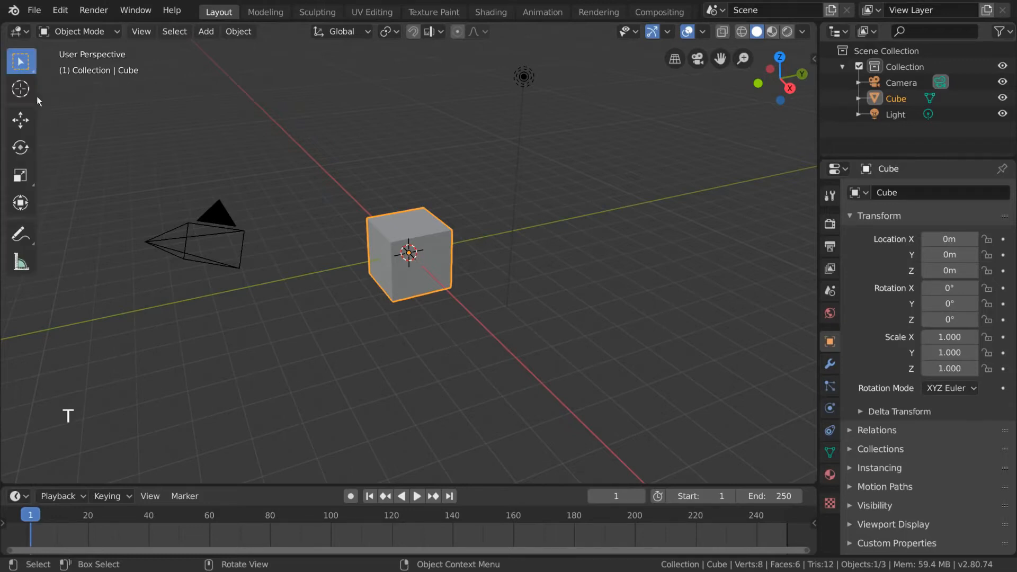
key(t)
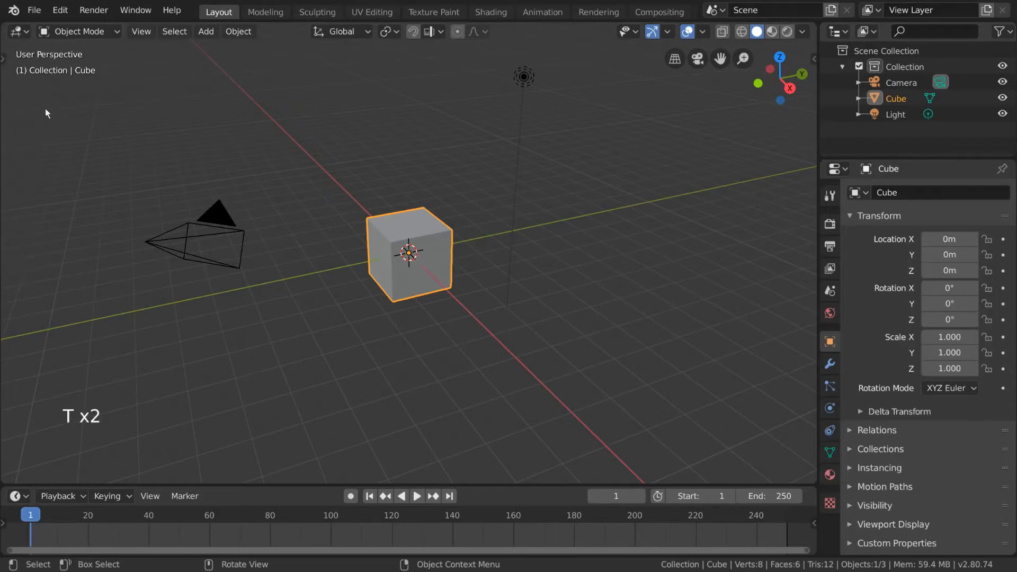
click(4, 57)
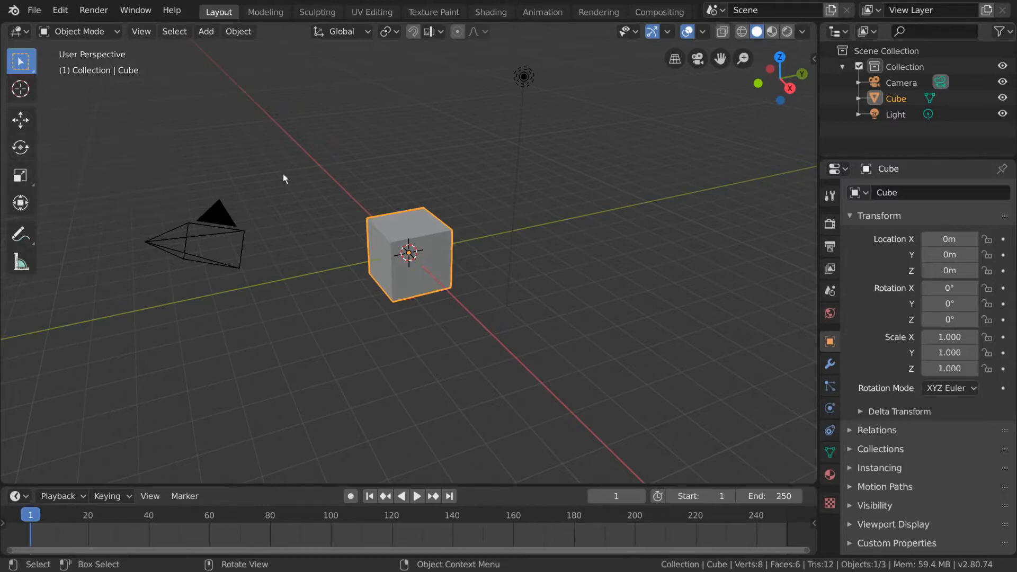
- Activate the Select Box tool and bring up the list of available tools again at the pointer
key(shift+space)
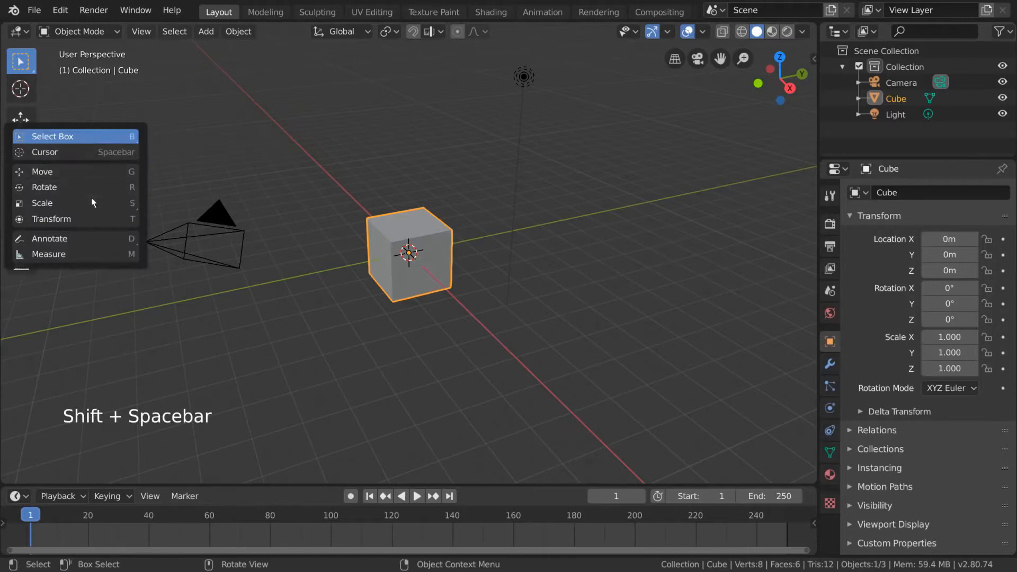
click(94, 136)
key(shift+space)
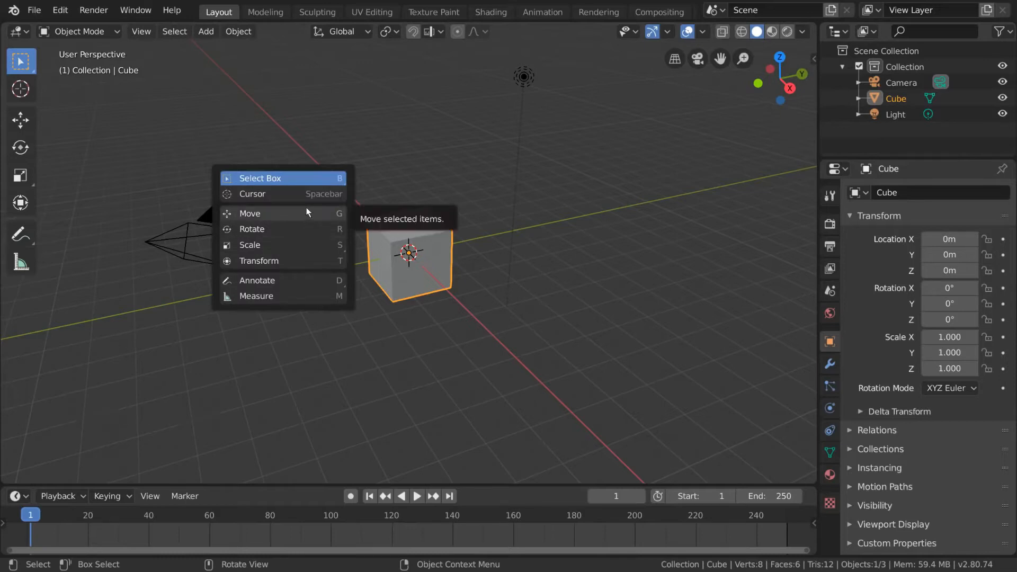
- Switch the active tool between Scale and Move through the tool list at the pointer, ending with the Move tool
key(shift+space)
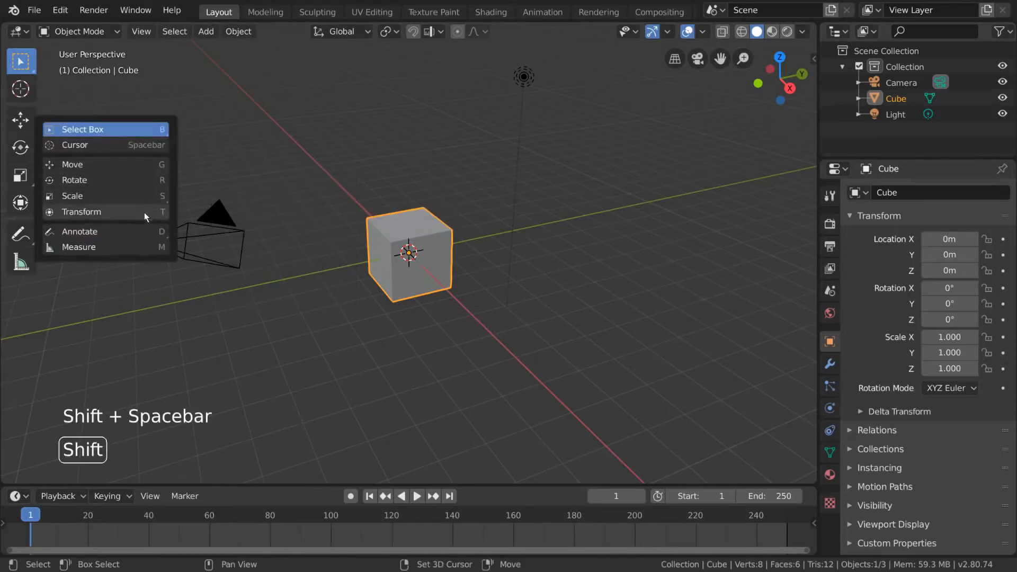
click(144, 196)
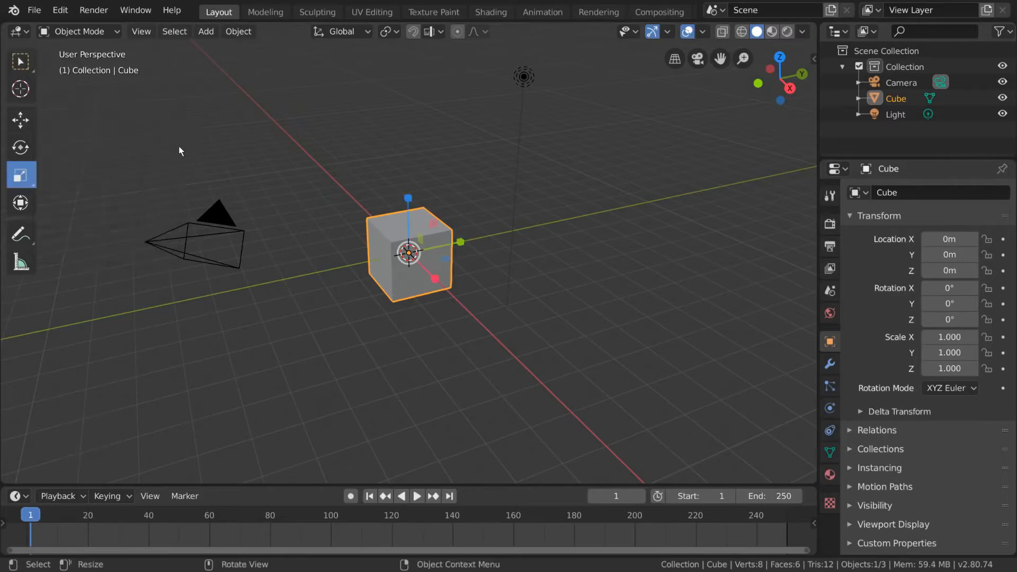
key(shift+space)
click(179, 114)
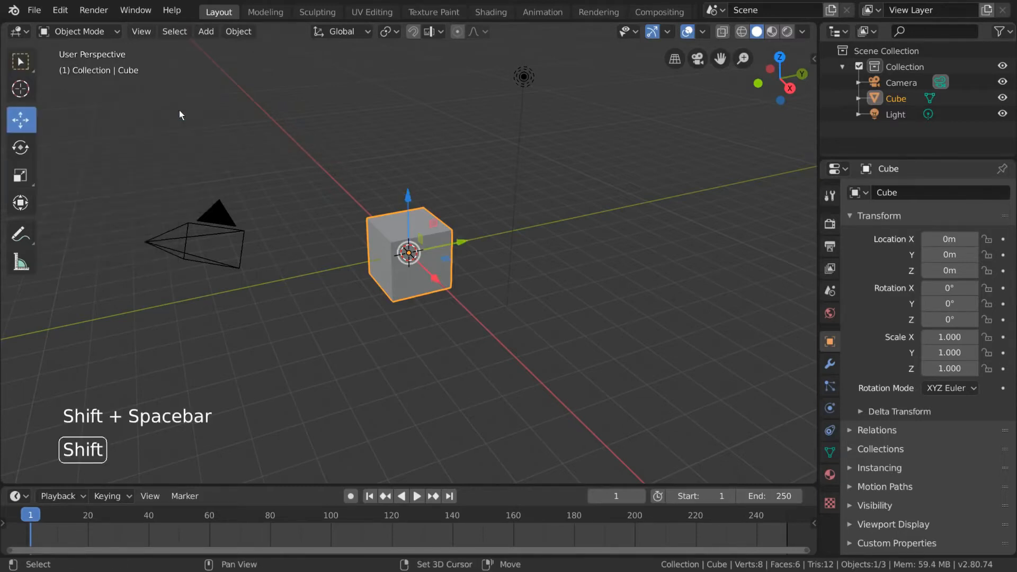
key(shift+space)
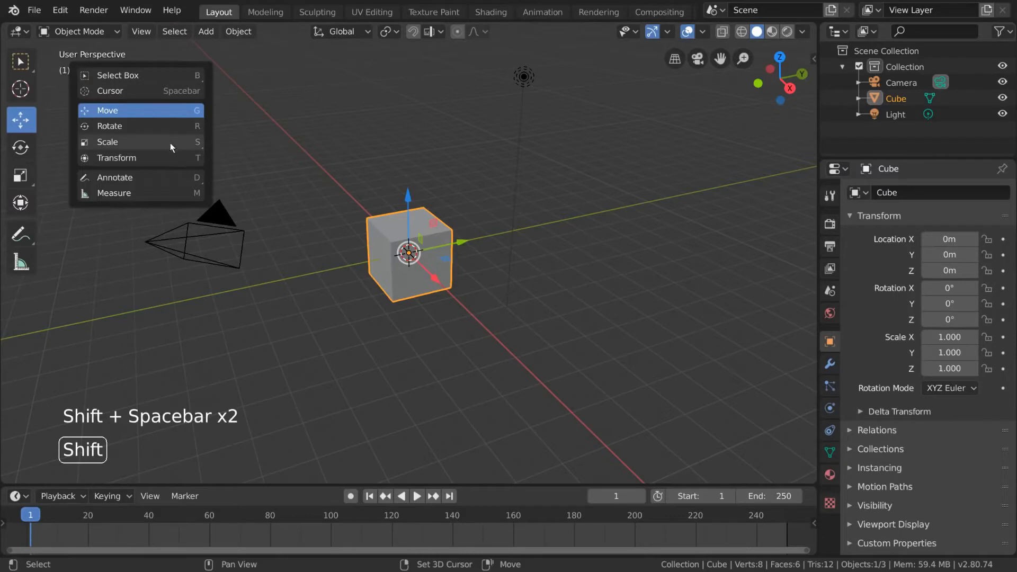
click(170, 142)
key(shift+space)
click(188, 126)
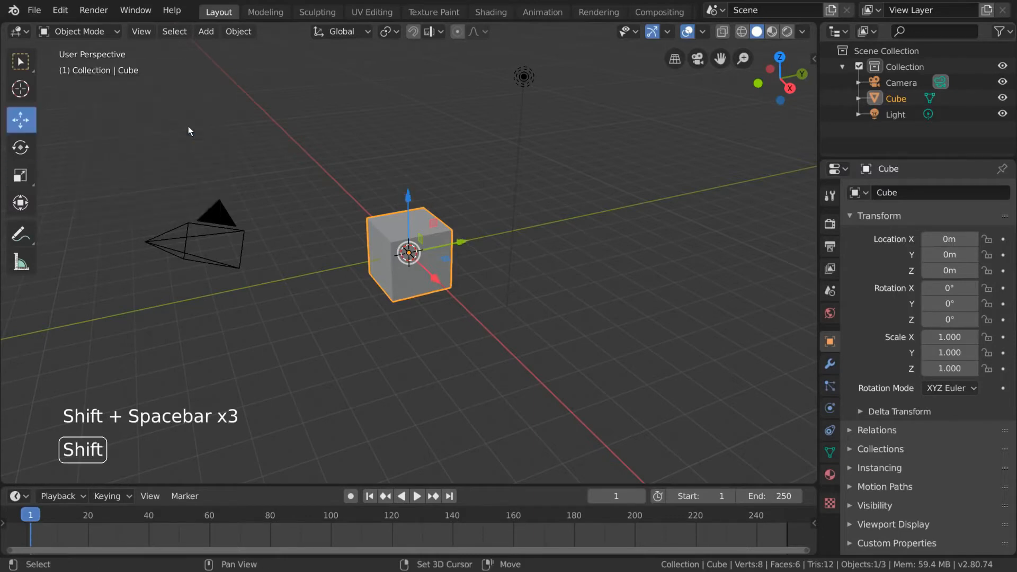
- Show the 3D viewport's sidebar and look through its Tool and View settings
key(n)
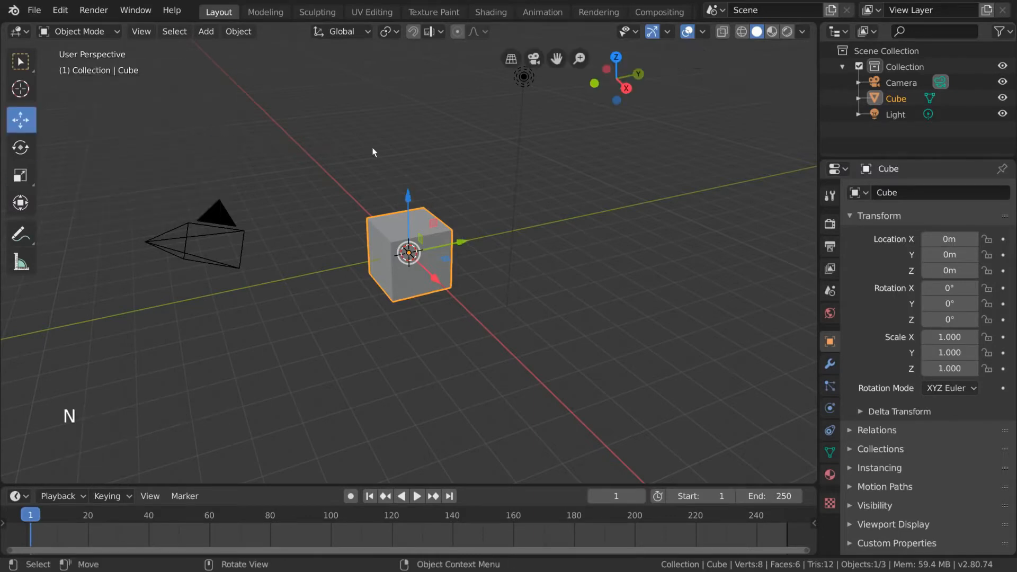
key(n)
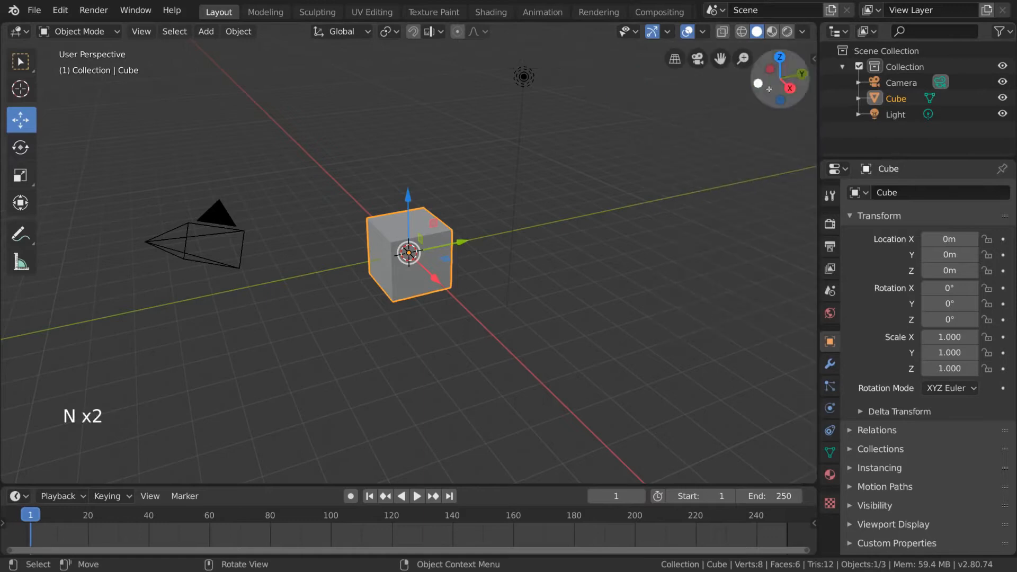
click(815, 57)
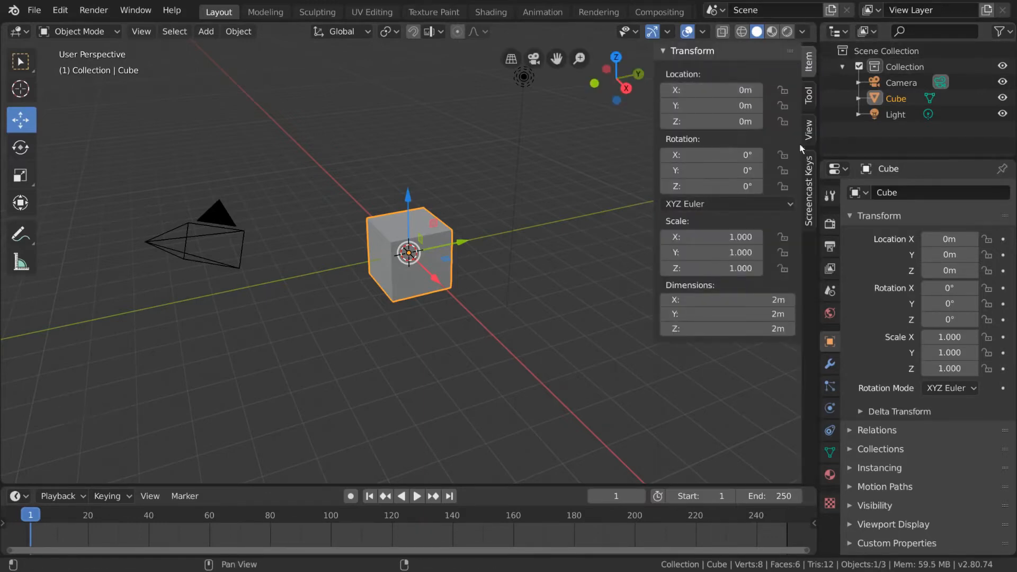
click(809, 96)
click(810, 131)
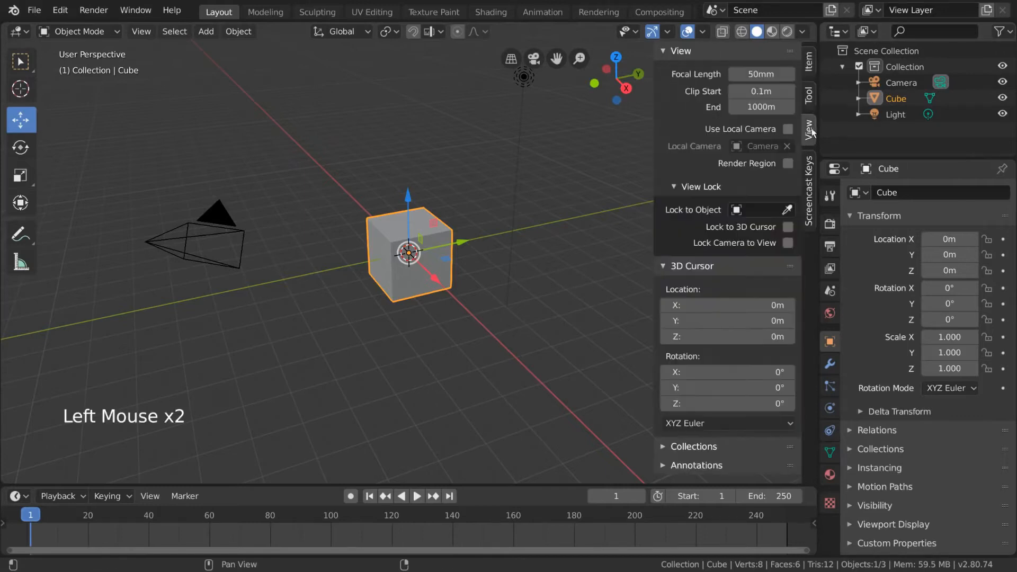
scroll(725, 135, down, 1)
scroll(724, 135, down, 2)
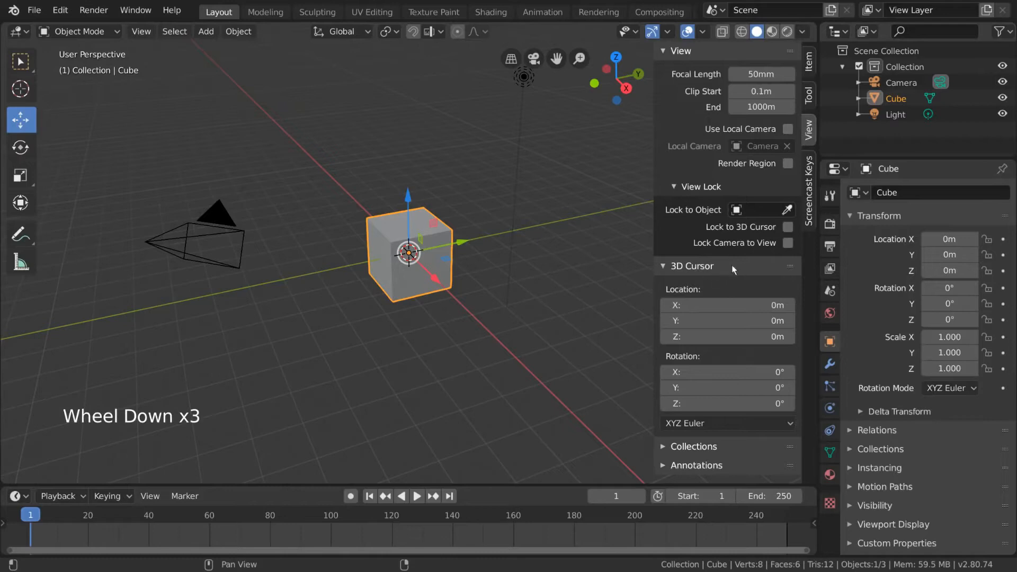
- Move the 3D cursor to X 5.8 m, Y -3.9 m and add a cube mesh there
drag(735, 305, 768, 306)
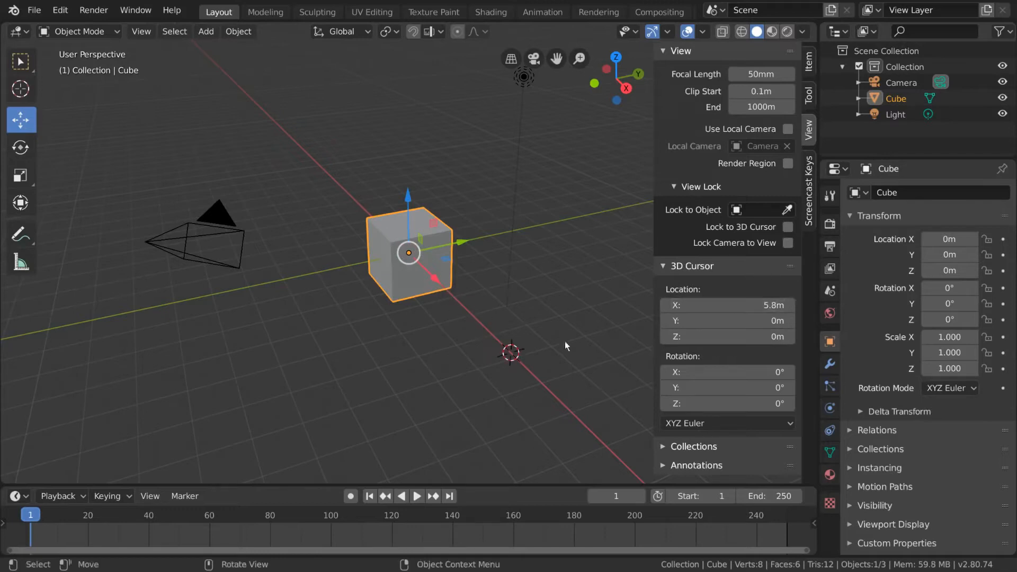
drag(728, 320, 673, 320)
key(shift+a)
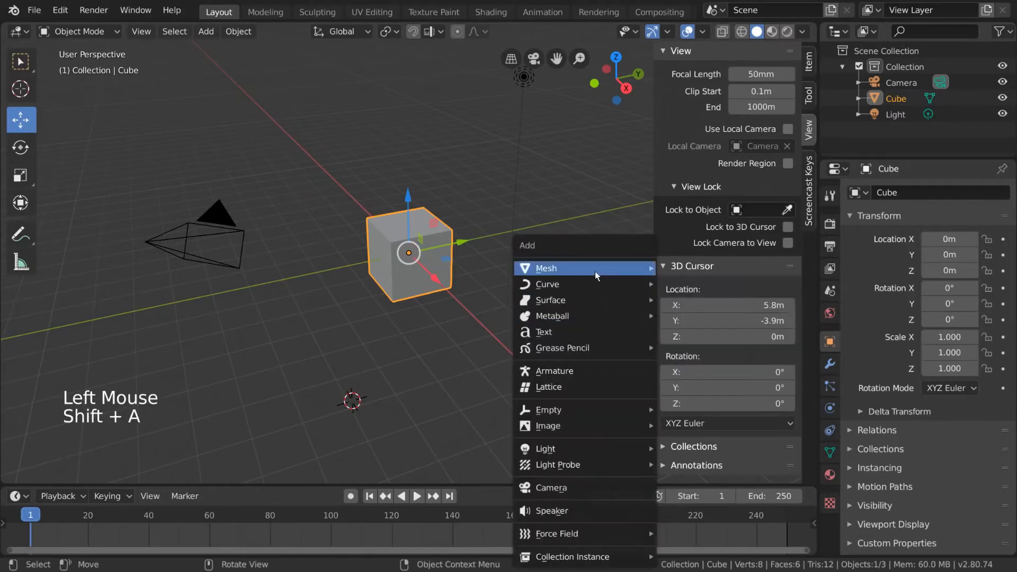
mouse_move(595, 269)
click(675, 281)
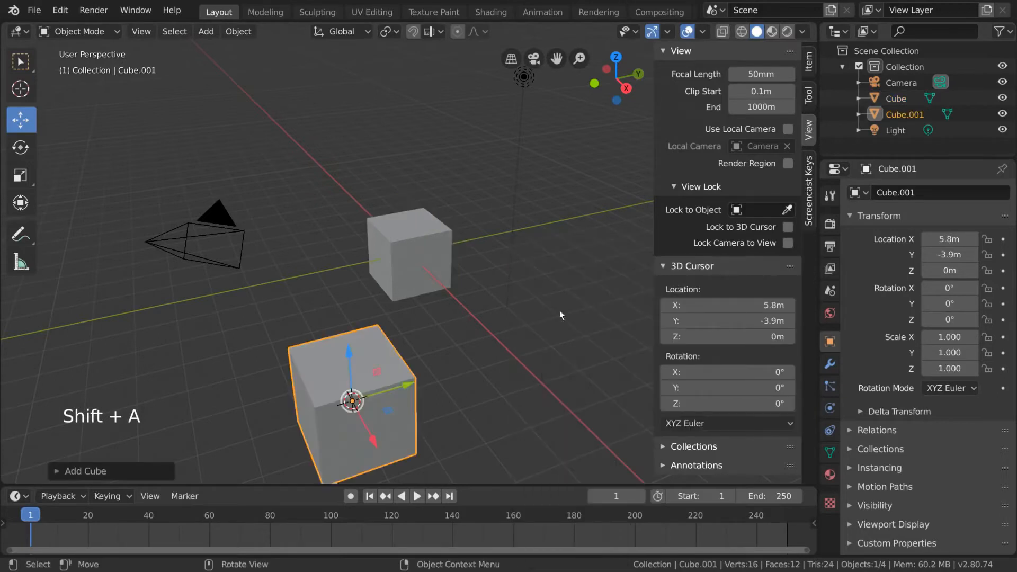
- Delete the newly added cube
key(x)
click(517, 287)
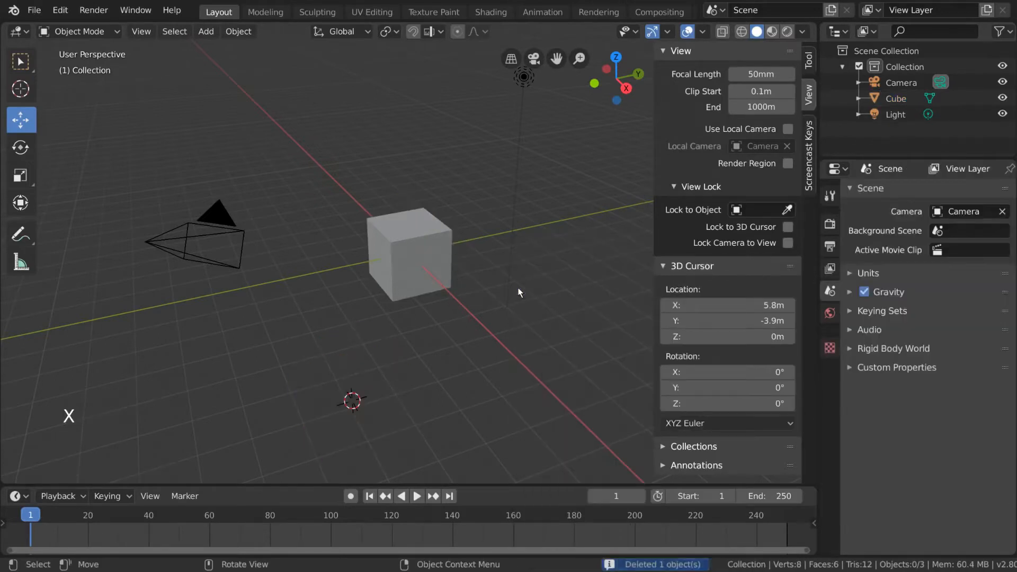
- Place the 3D cursor freely at two spots beside the cube, and snap it back to the world origin
key(shift)
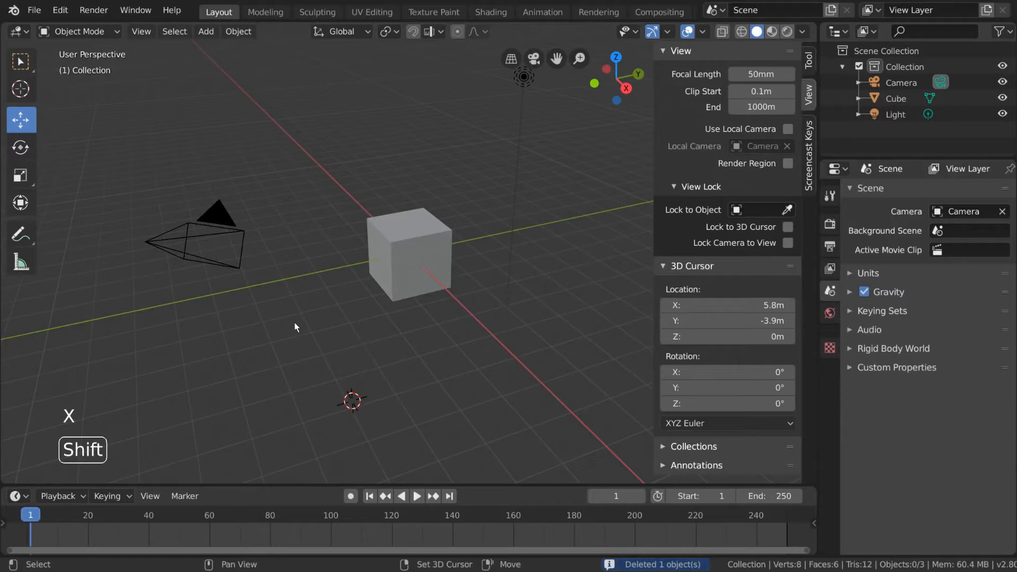
shift+right_click(294, 323)
shift+right_click(535, 291)
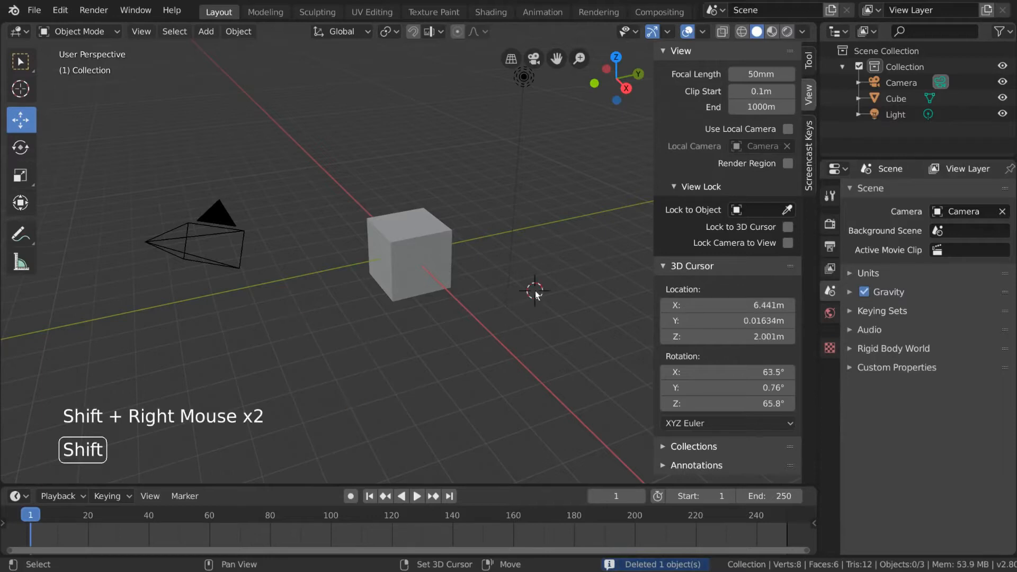
key(shift+s)
key(shift+s)
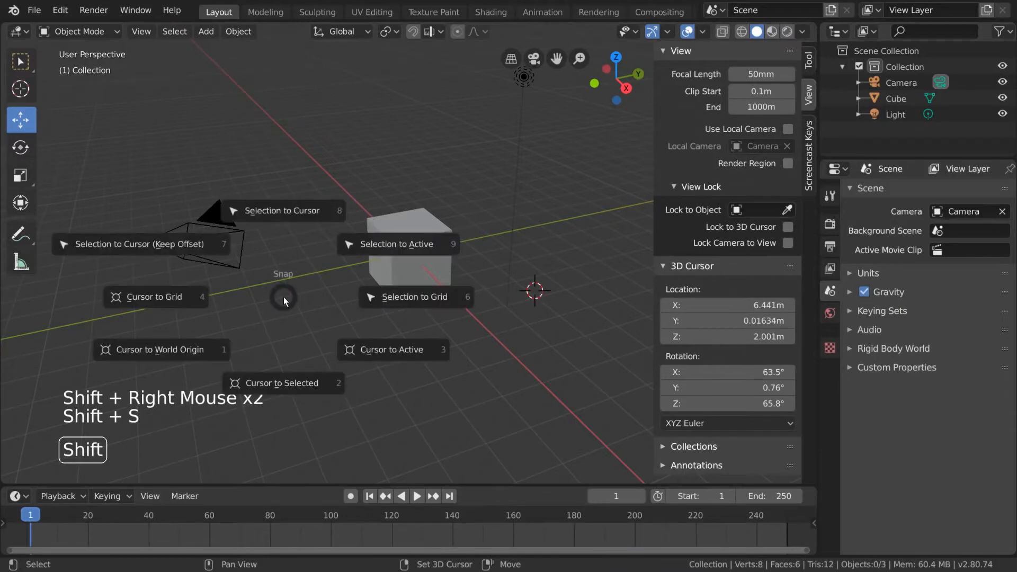
click(199, 350)
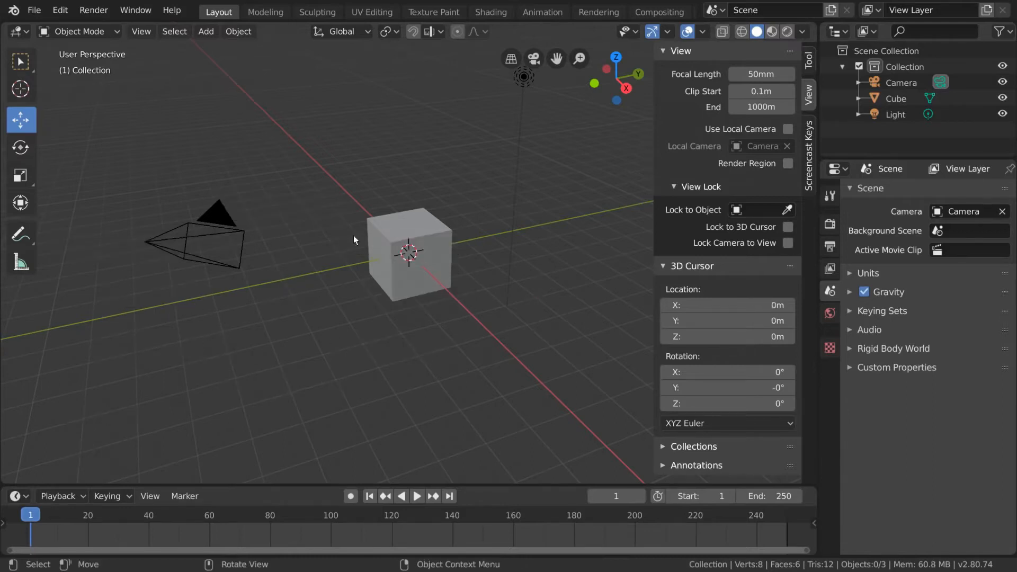
- Shift the 3D cursor along the Y axis and set its Y location back to 0
drag(732, 320, 768, 321)
click(674, 313)
text(0)
key(Return)
- Hide the 3D viewport's sidebar and toolbar
key(n)
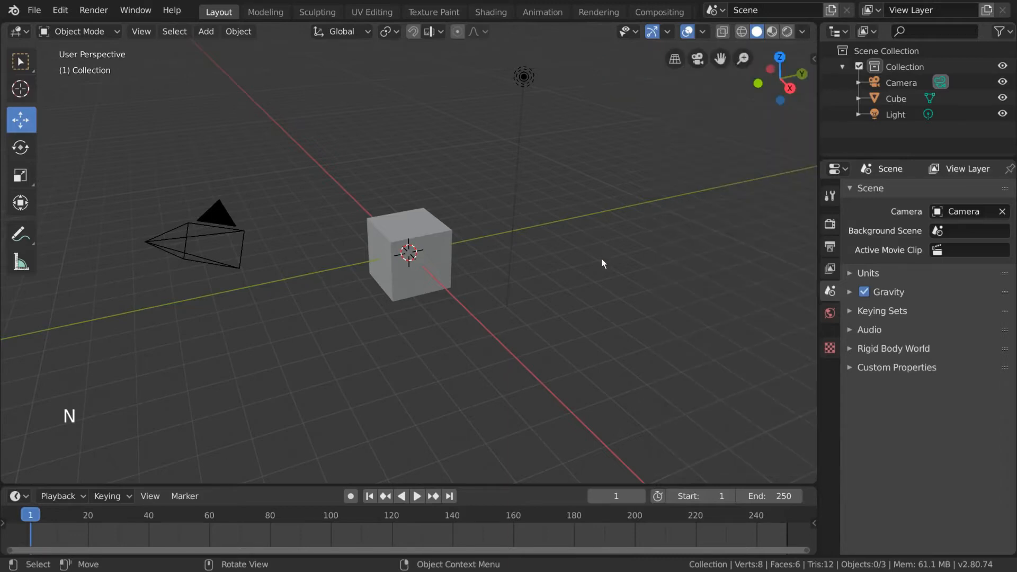
key(t)
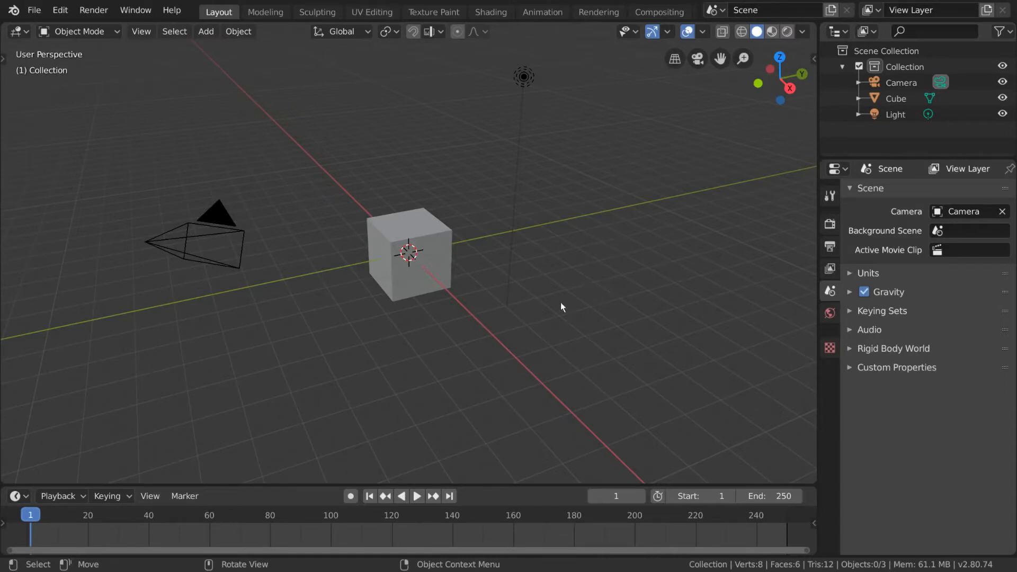
- Switch the viewport shading to Wireframe and return it to Solid
key(z)
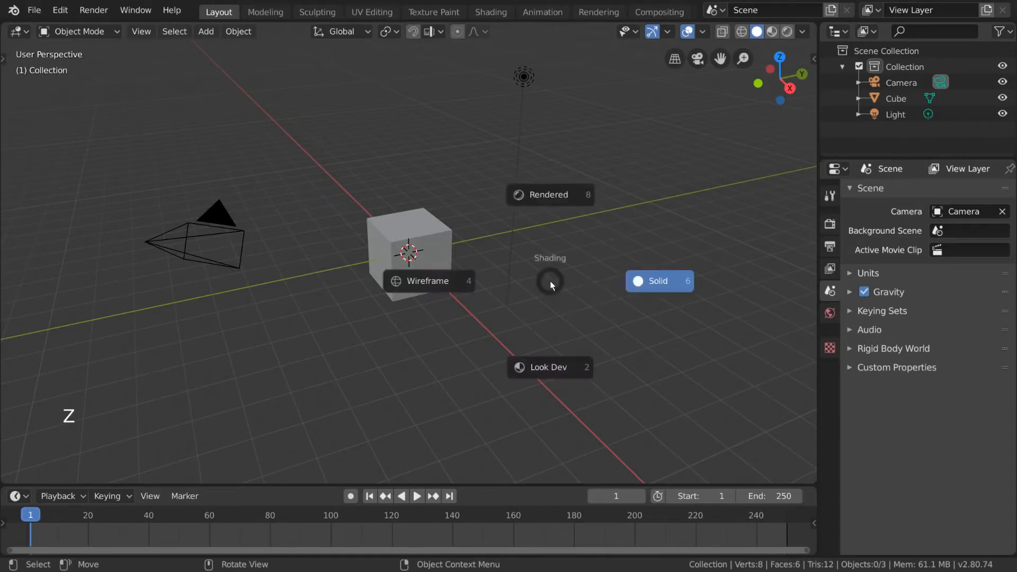
key(Escape)
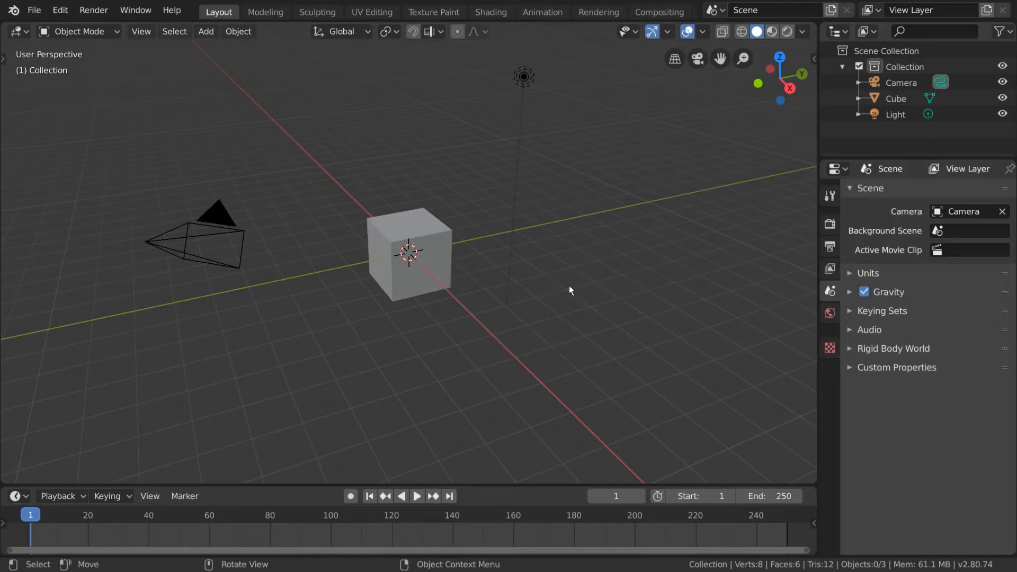
key(z)
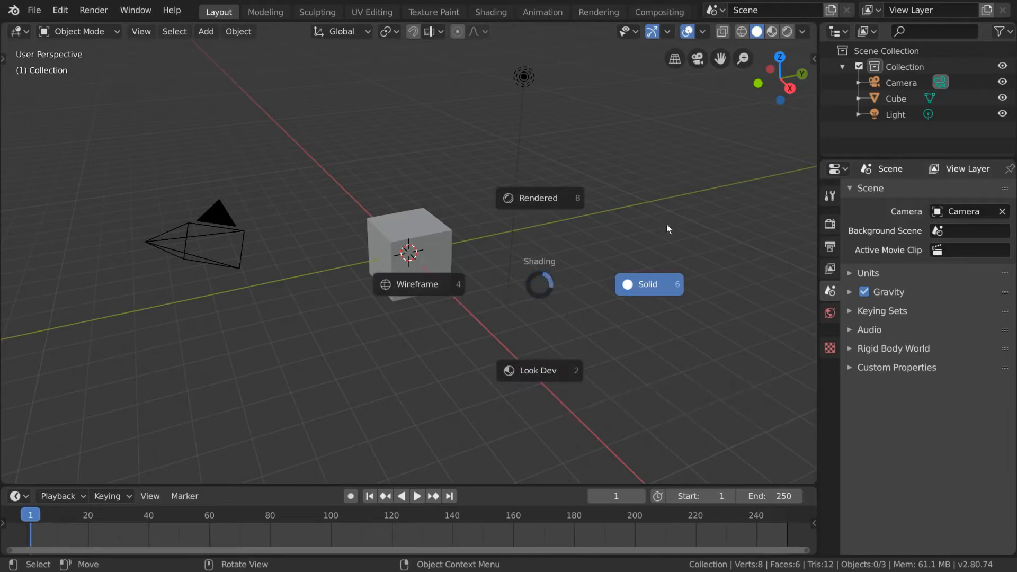
click(422, 288)
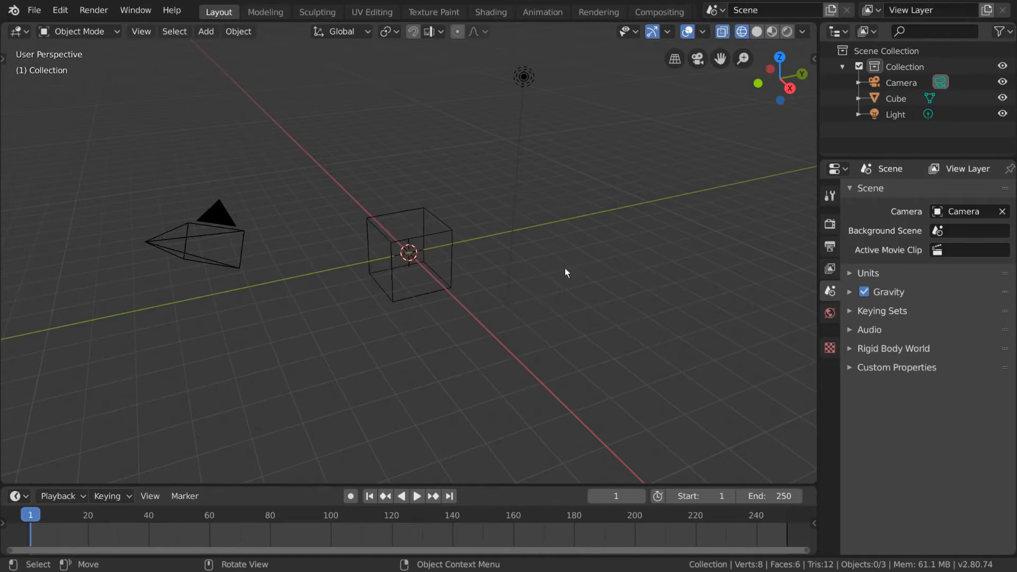
key(z)
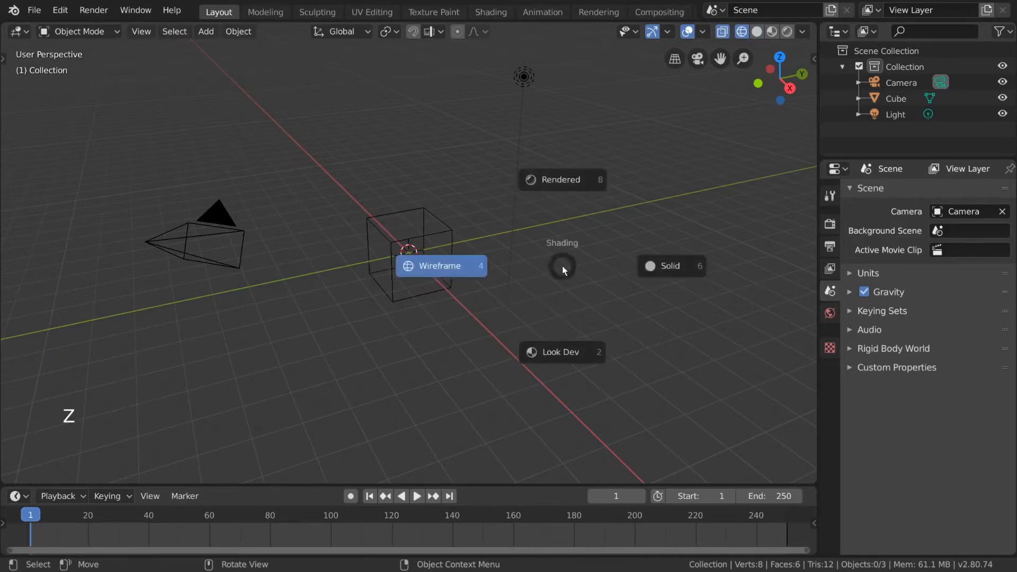
key(z)
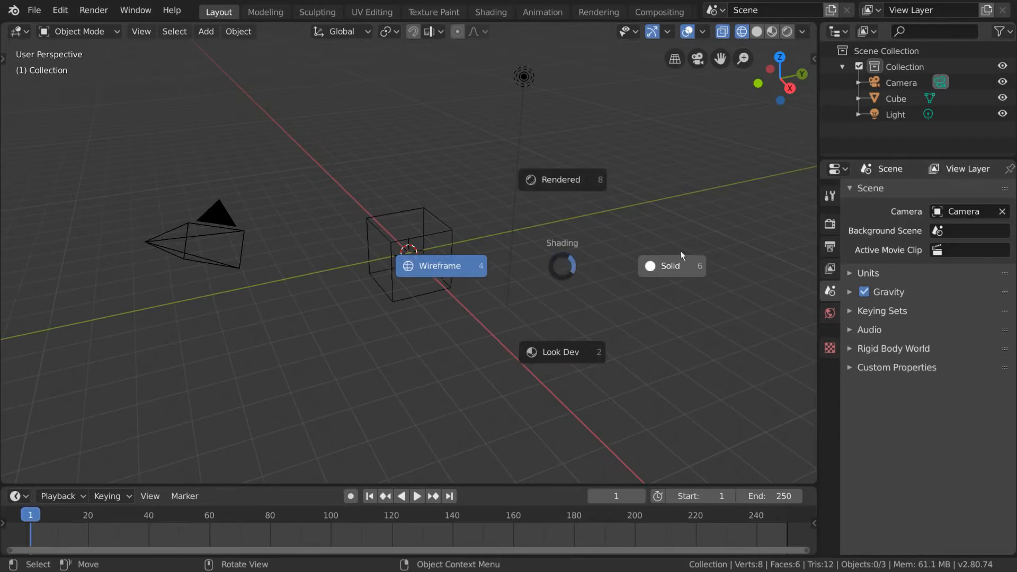
click(678, 265)
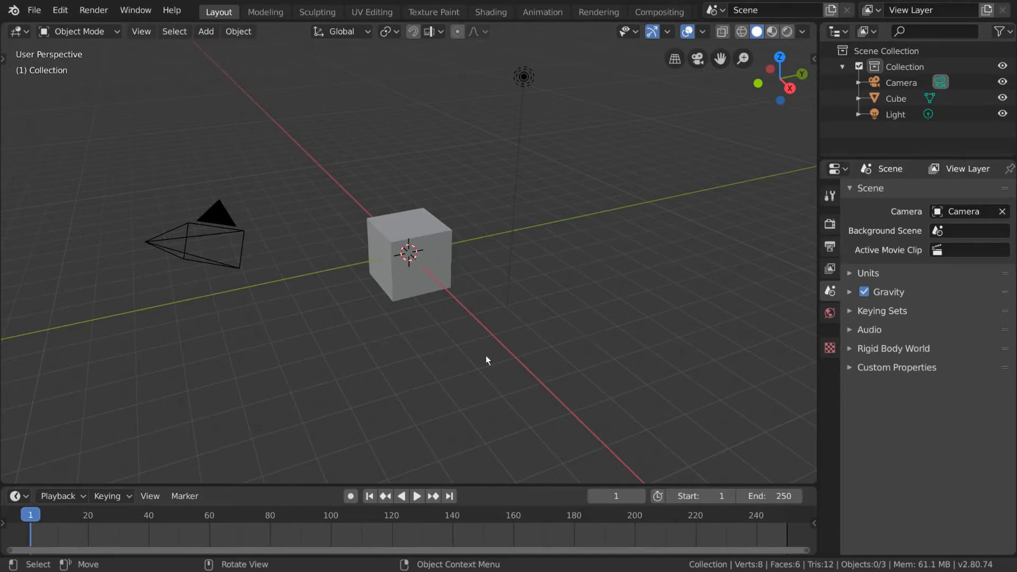
key(z)
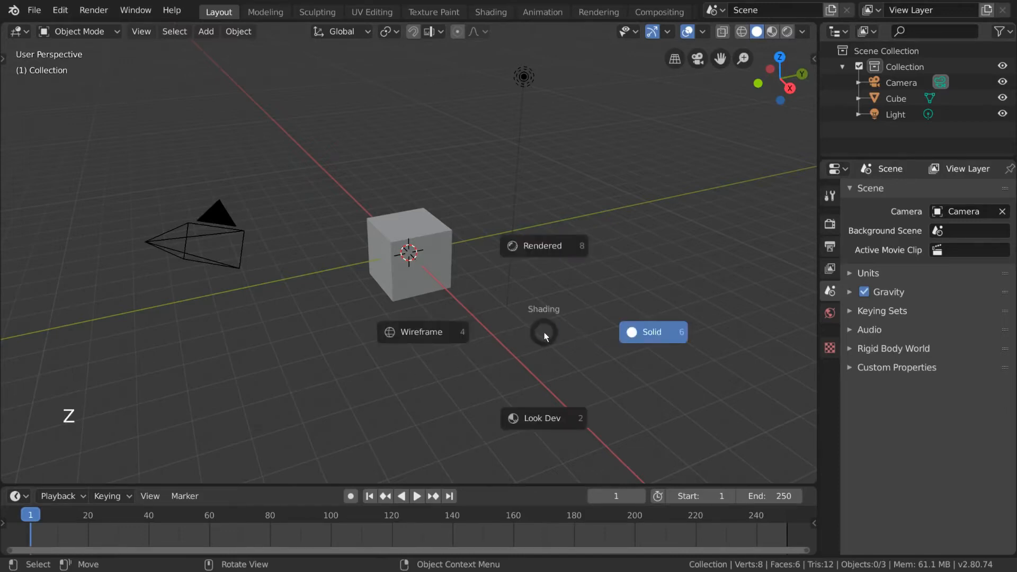
key(shift+s)
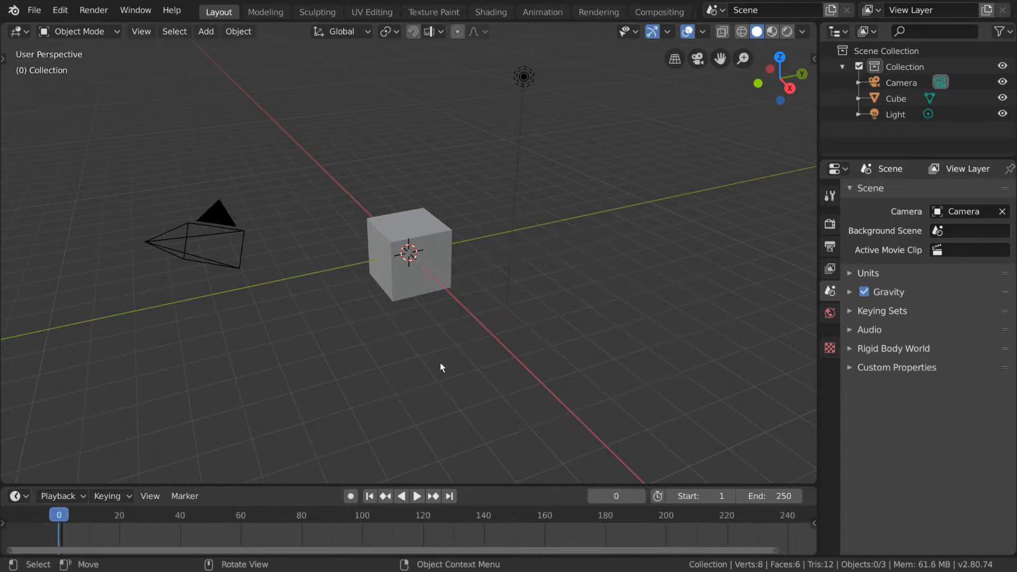
- Play the animation briefly, stop it and move the playhead back to frame 0
click(419, 499)
click(406, 500)
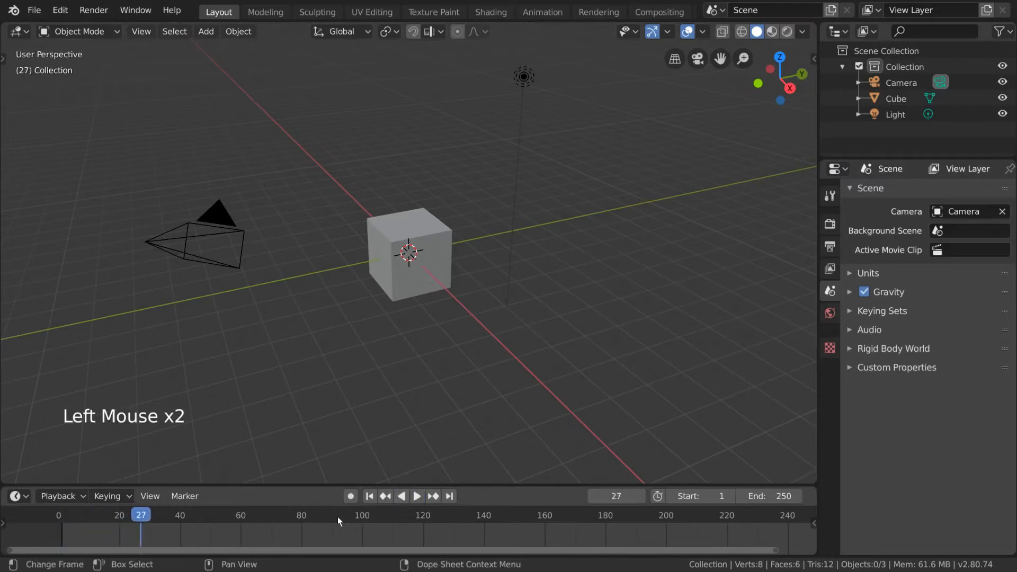
drag(126, 518, 58, 519)
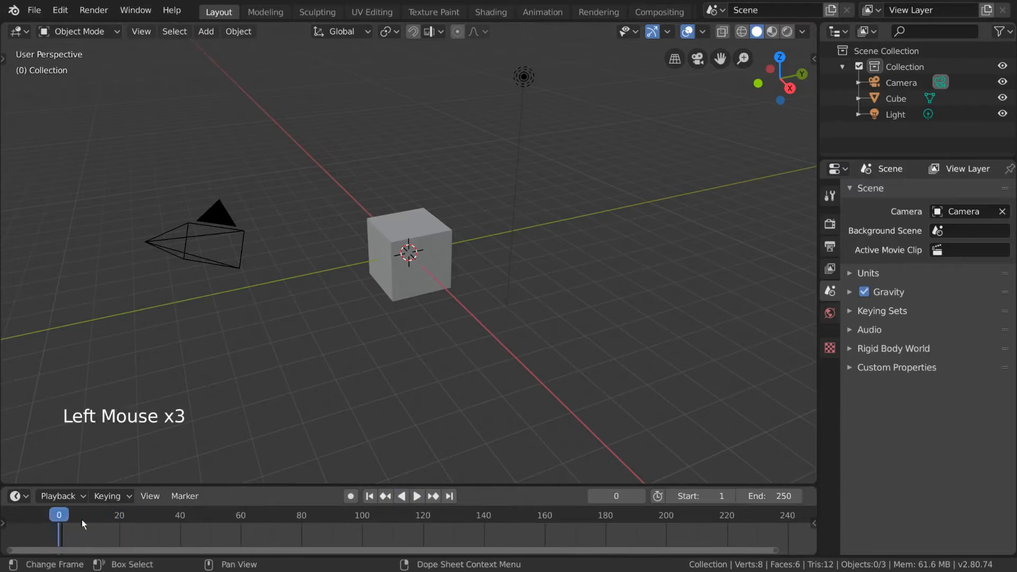
- Try a start frame of 84 and a different end frame in the timeline, and restore the range to 1–250
scroll(167, 530, down, 6)
scroll(236, 525, up, 5)
scroll(236, 524, down, 4)
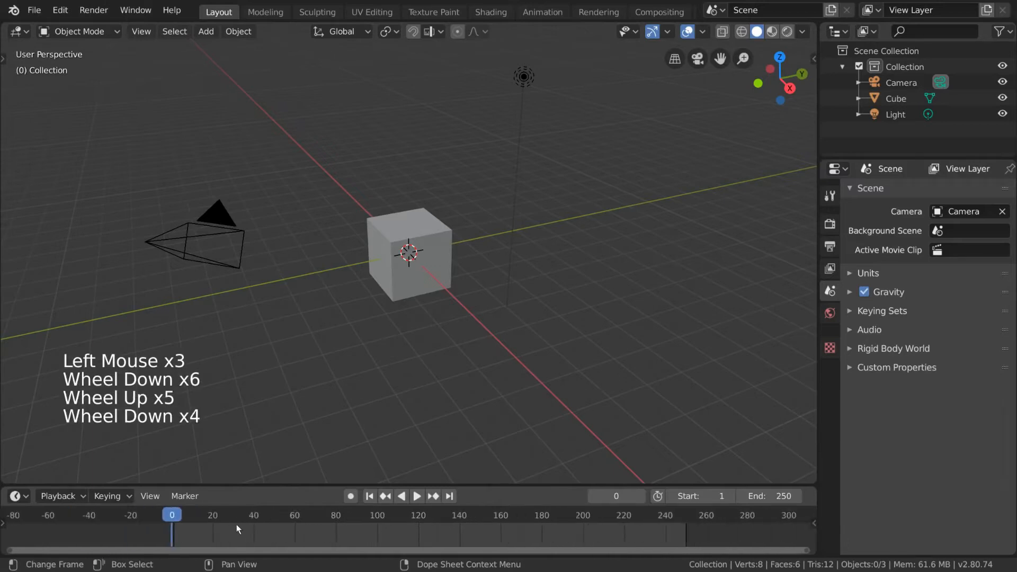
scroll(249, 525, up, 5)
middle_drag(421, 530, 395, 529)
click(671, 496)
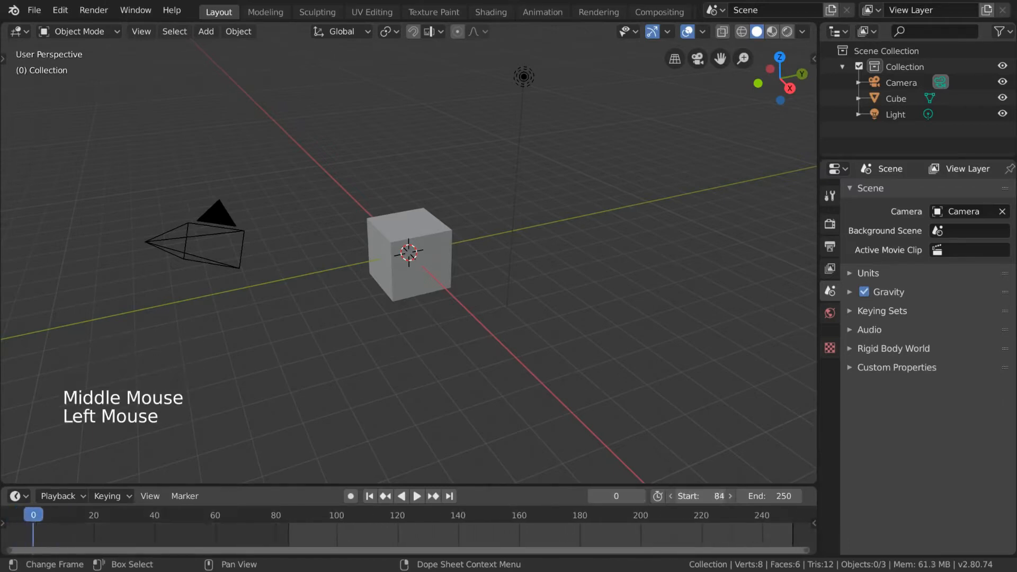
mouse_move(768, 497)
mouse_down()
mouse_move(748, 496)
mouse_move(758, 497)
mouse_up()
key(i)
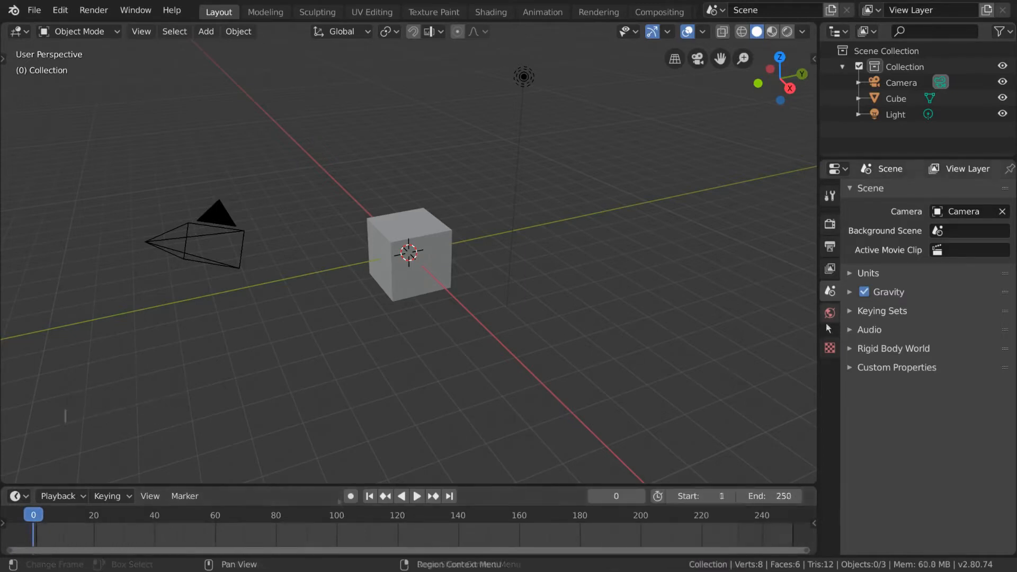
- Show the Scene properties and select the cube in the viewport
click(830, 294)
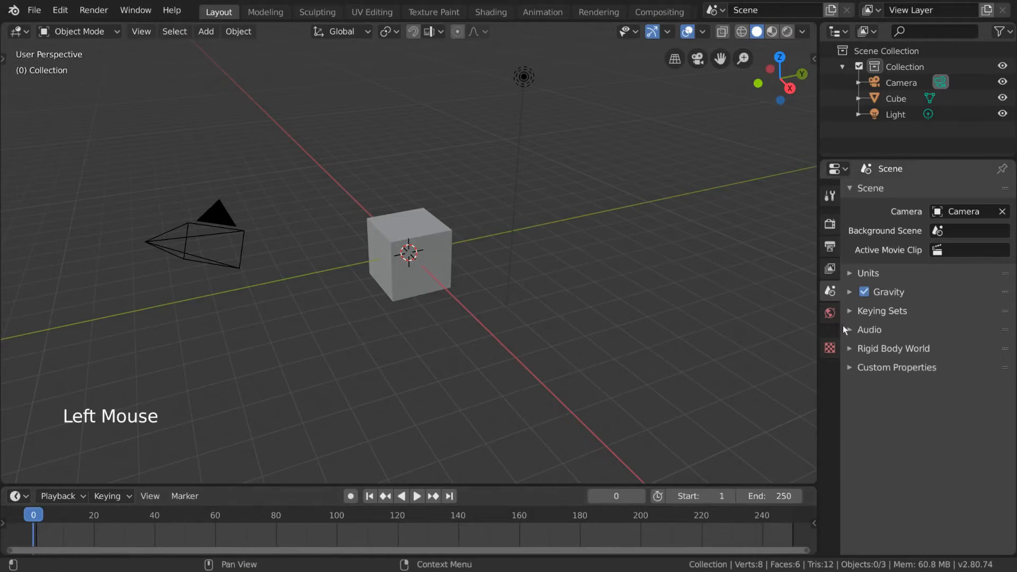
click(444, 236)
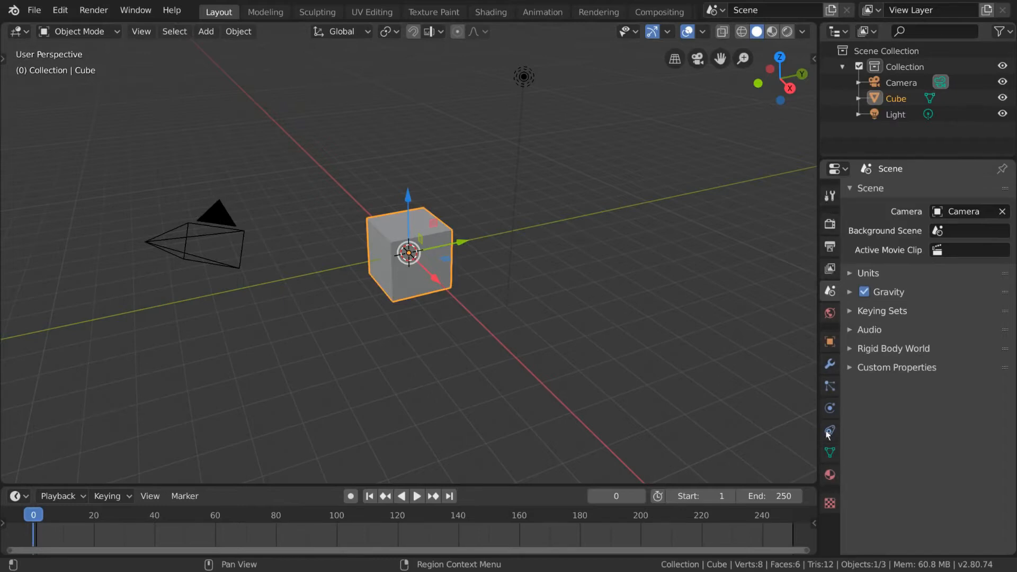
- Show the active tool's settings in the Properties editor and switch to the Select Box tool, leaving the viewport toolbar hidden
click(825, 194)
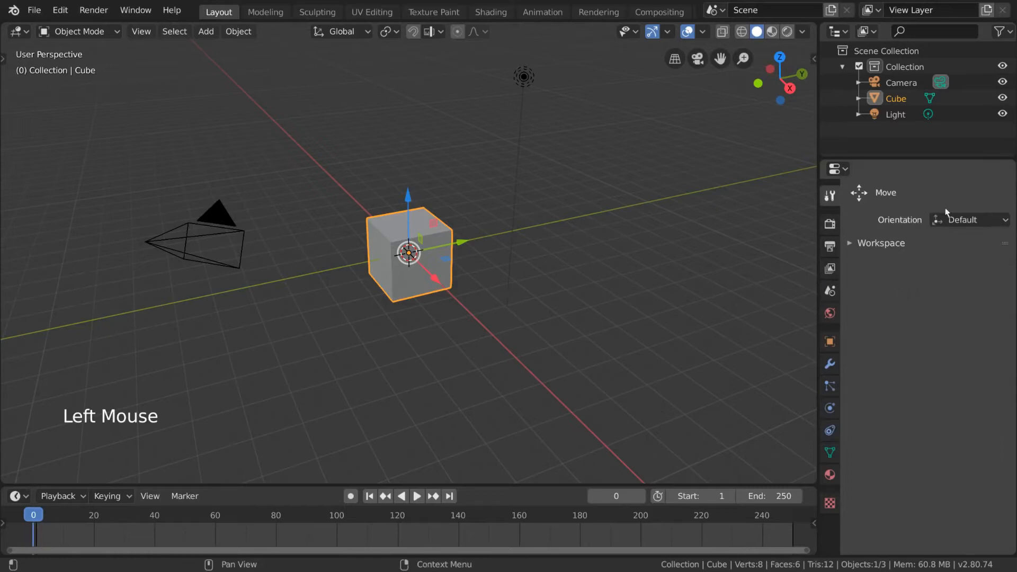
key(t)
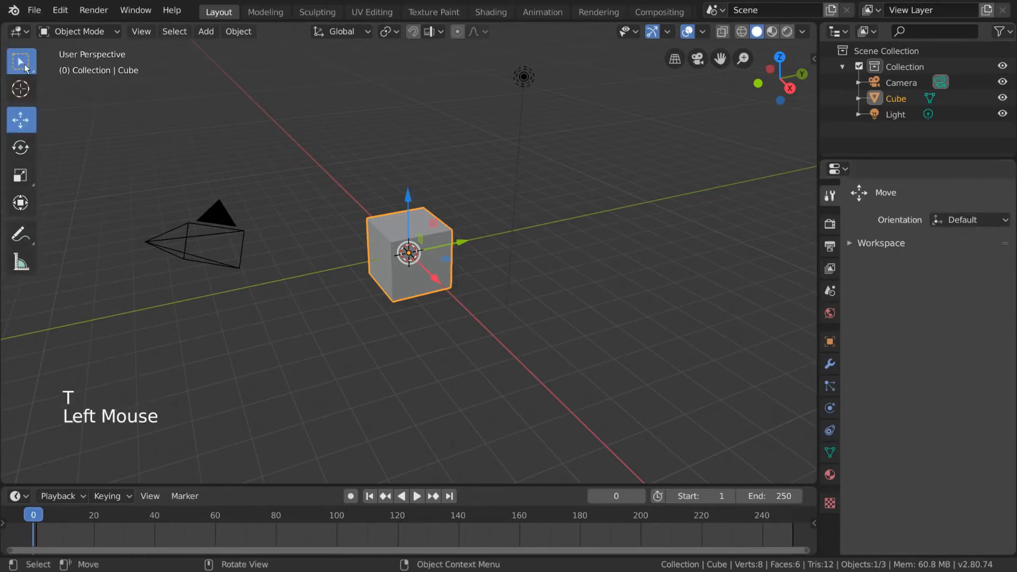
click(24, 64)
key(t)
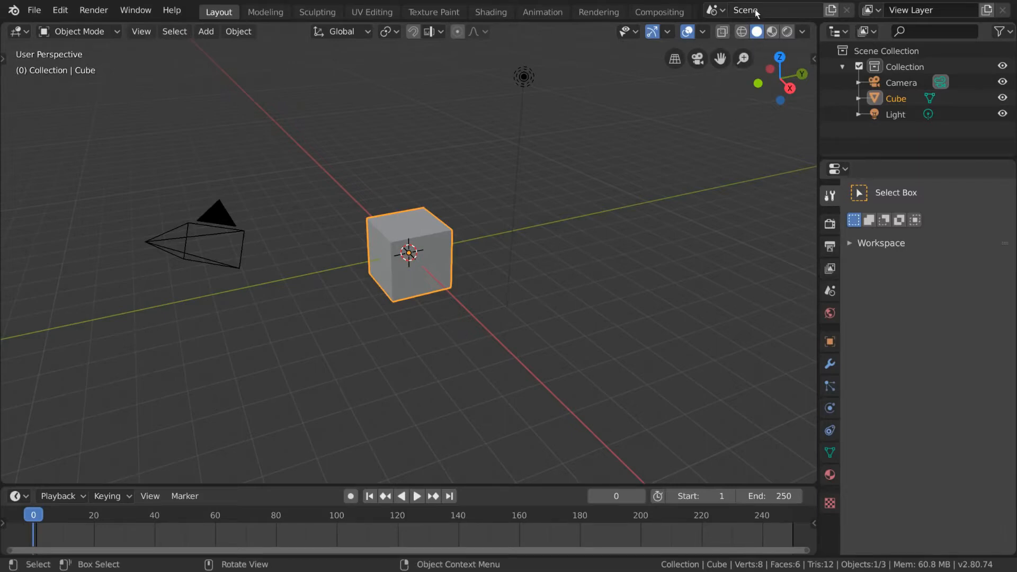
- Add a new empty scene and switch between it and the original scene, ending on the original Scene
click(831, 10)
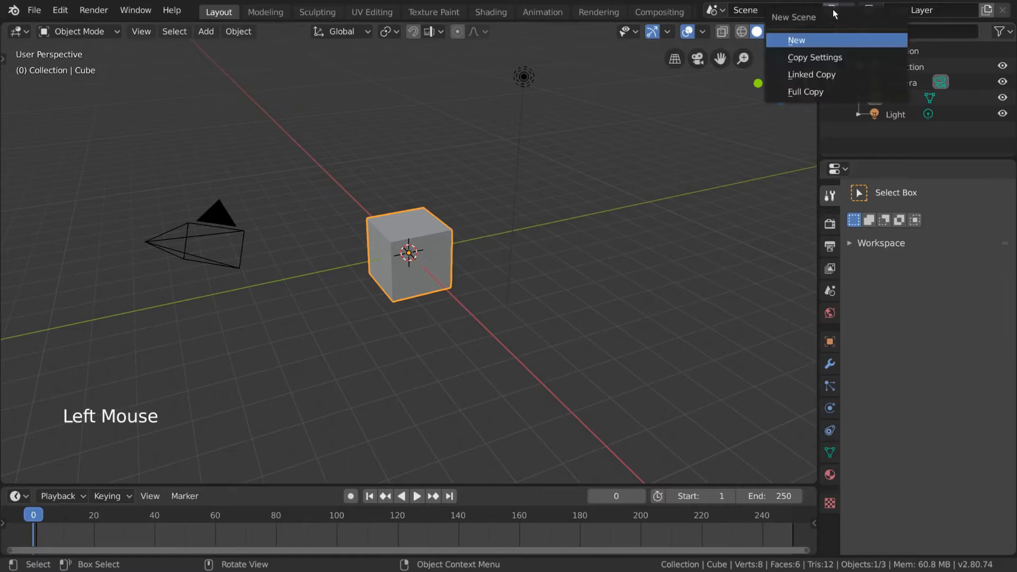
click(830, 39)
click(712, 10)
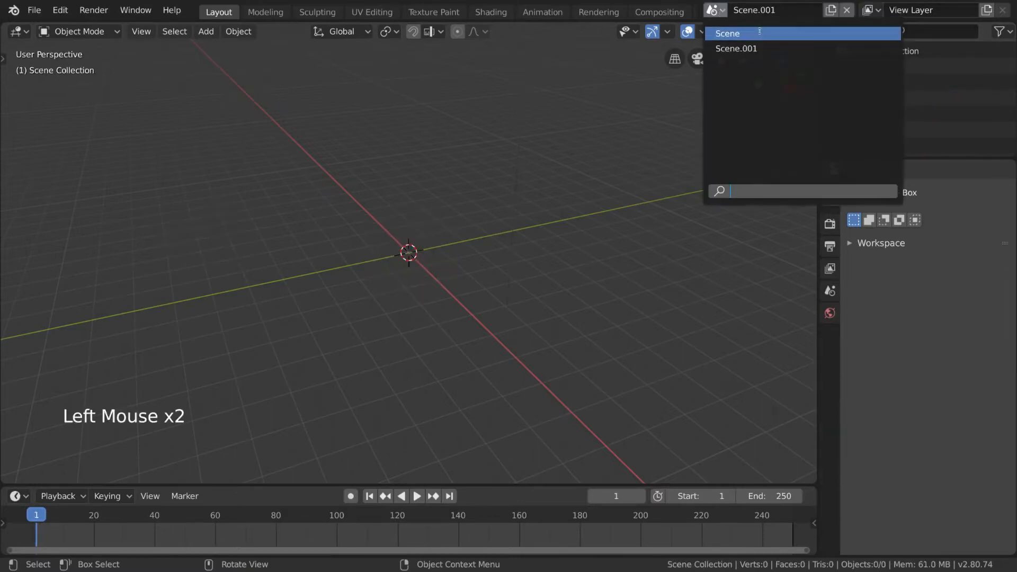
click(741, 33)
click(712, 10)
click(736, 49)
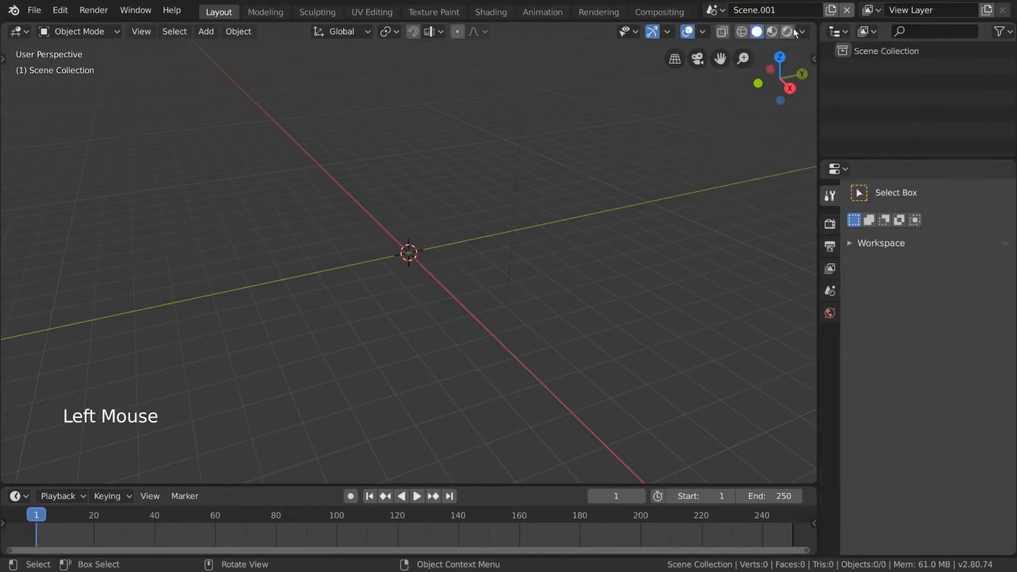
click(712, 10)
click(742, 33)
- Show the Render properties and look through the Output properties from the dimensions to the file format settings
click(830, 225)
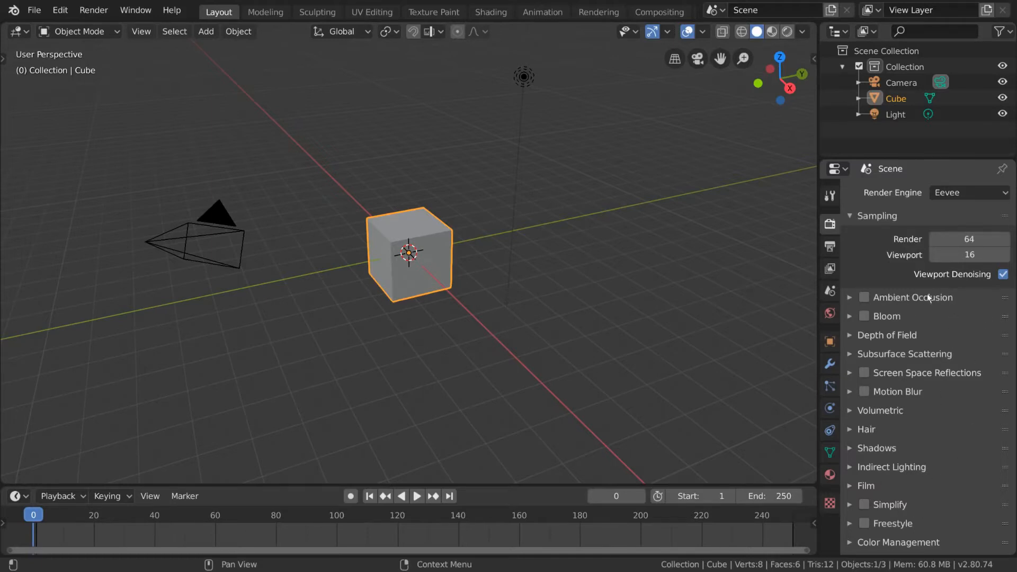
click(830, 246)
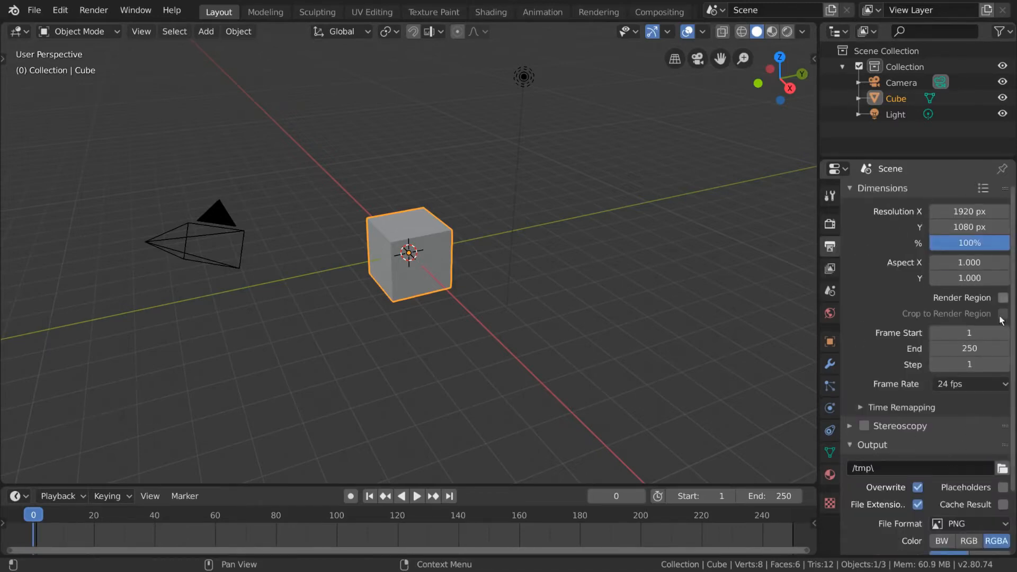
scroll(943, 461, down, 1)
scroll(943, 459, down, 5)
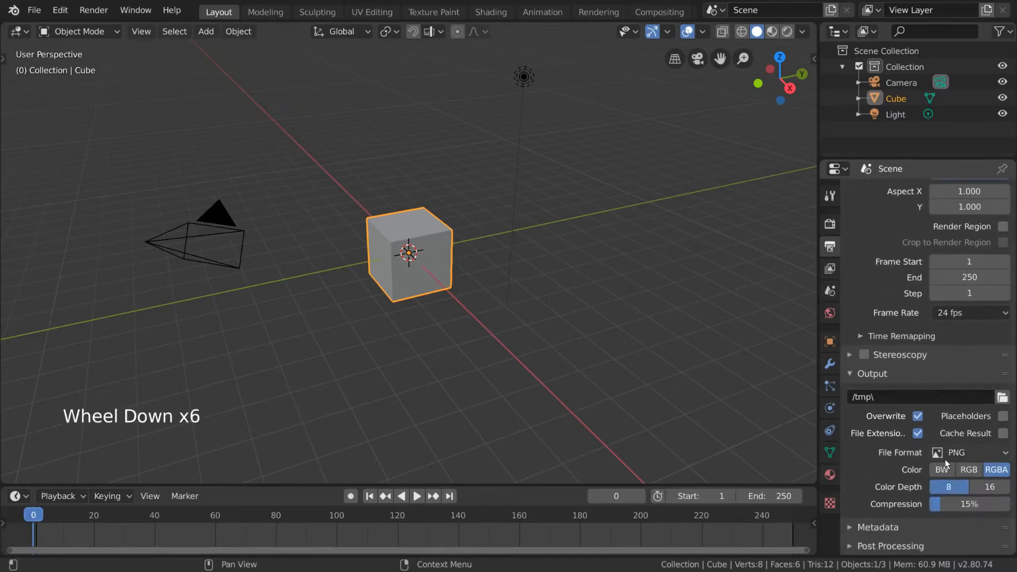
scroll(945, 459, up, 6)
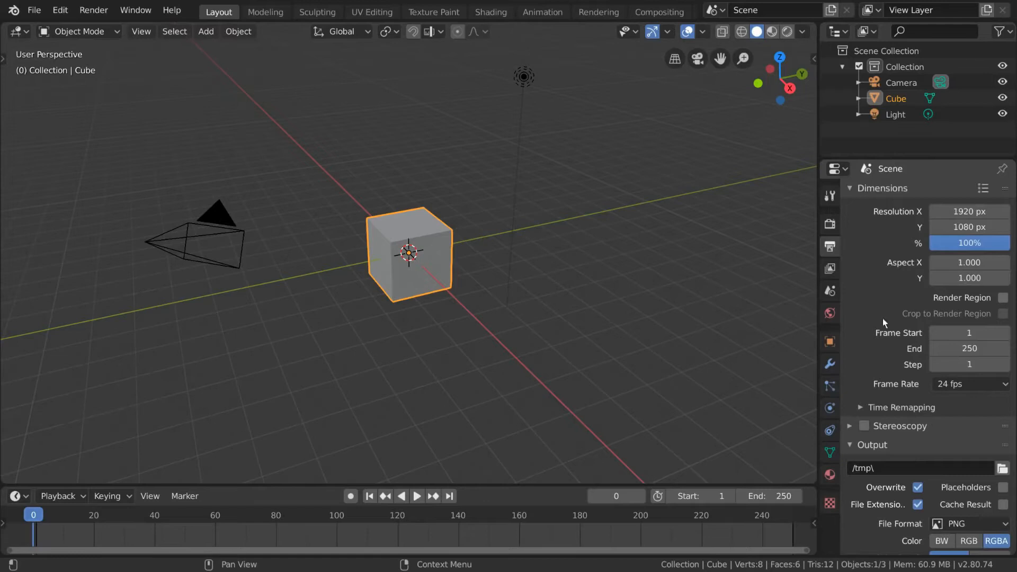
- Show the View Layer properties, switch Use for Rendering off and on, and collapse and re-expand the Passes and View Layer sections
click(829, 268)
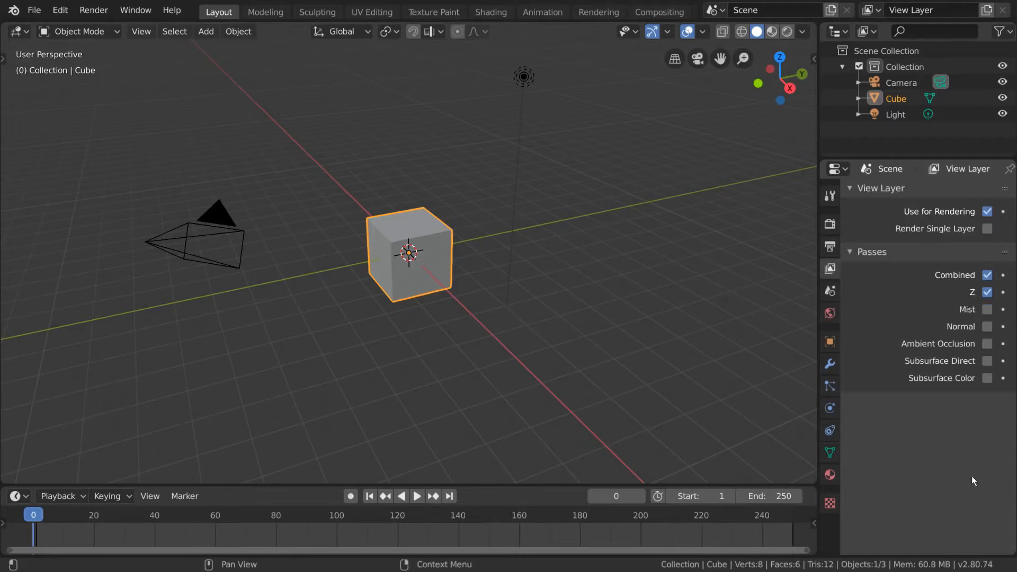
click(986, 212)
click(986, 212)
click(847, 252)
click(847, 251)
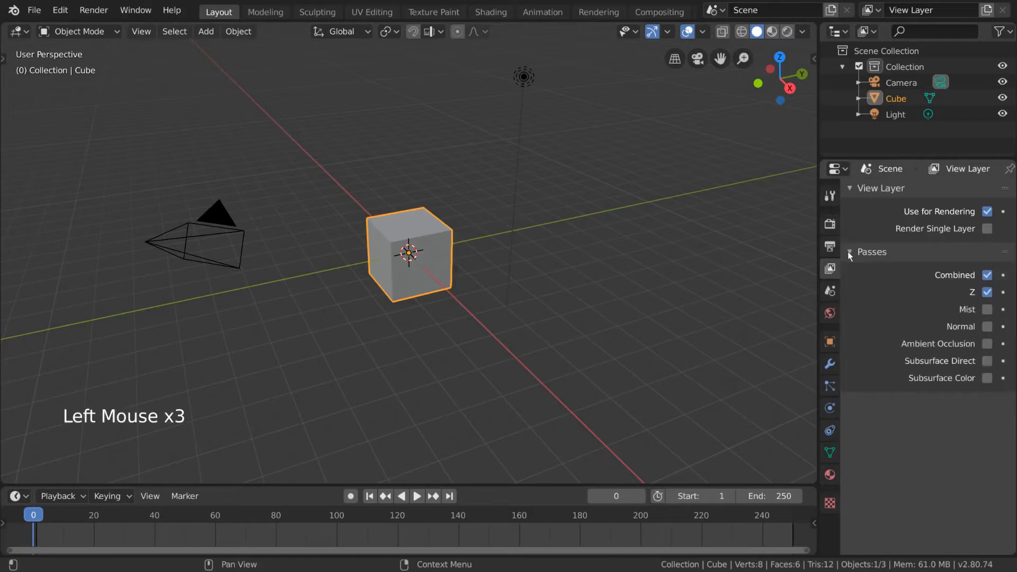
click(847, 187)
click(847, 187)
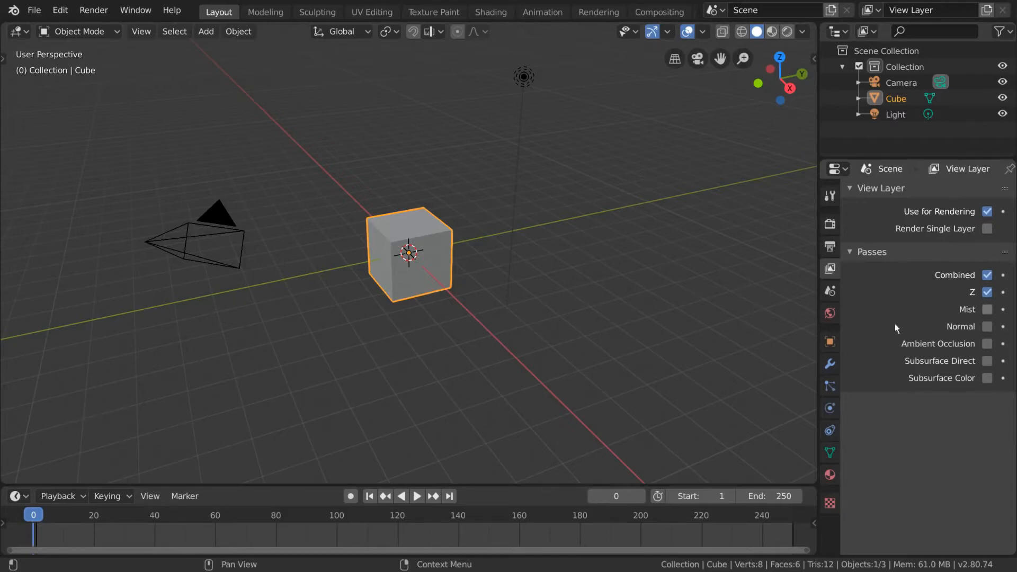
- Add a new view layer to the scene and switch back to the original View Layer
click(937, 9)
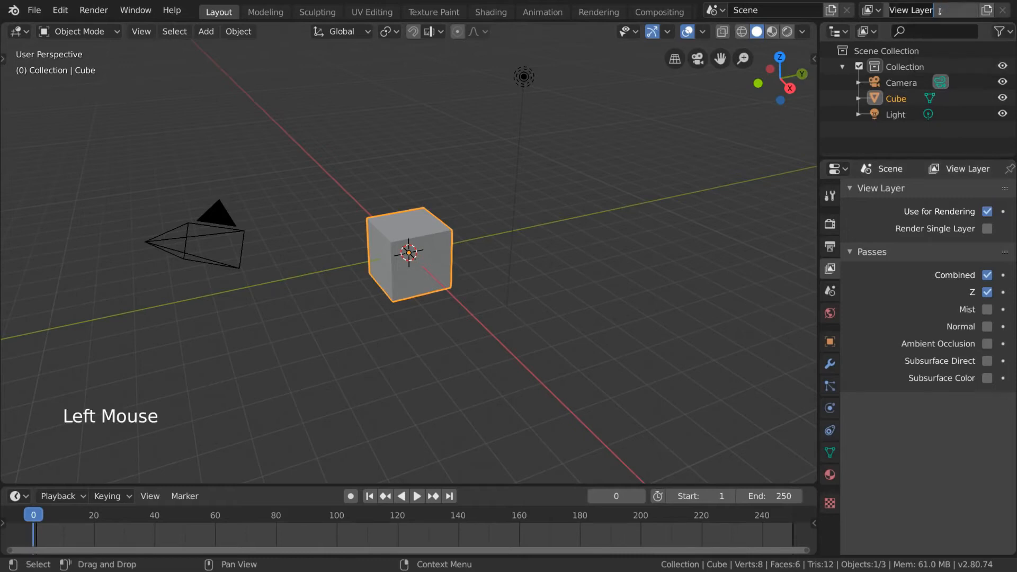
click(873, 10)
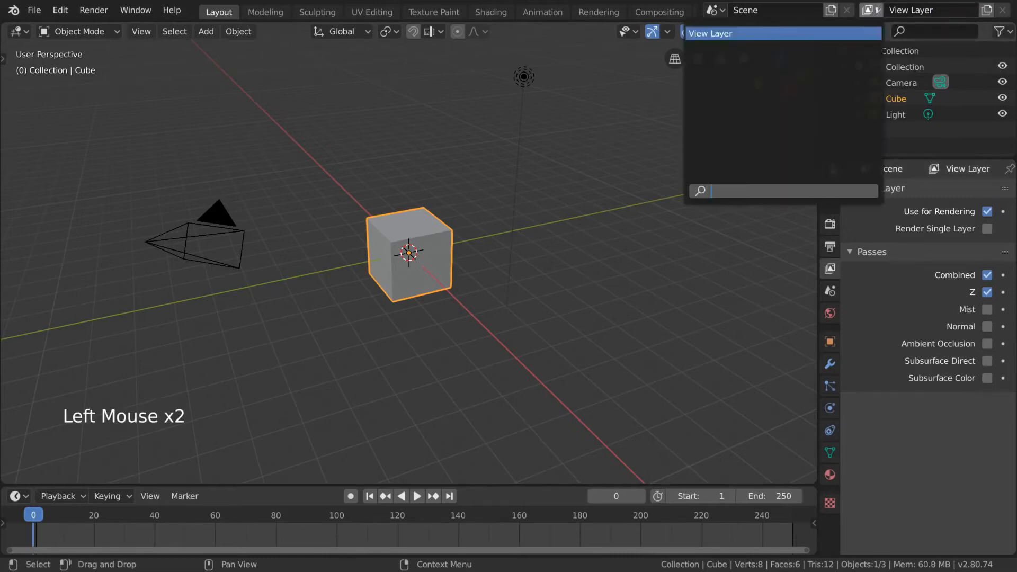
click(988, 12)
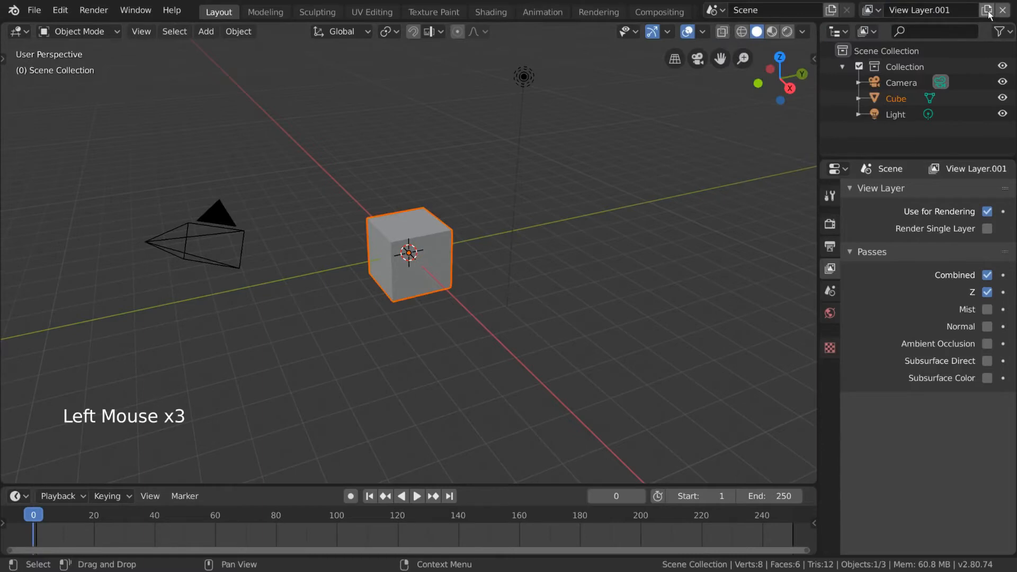
click(876, 11)
click(854, 36)
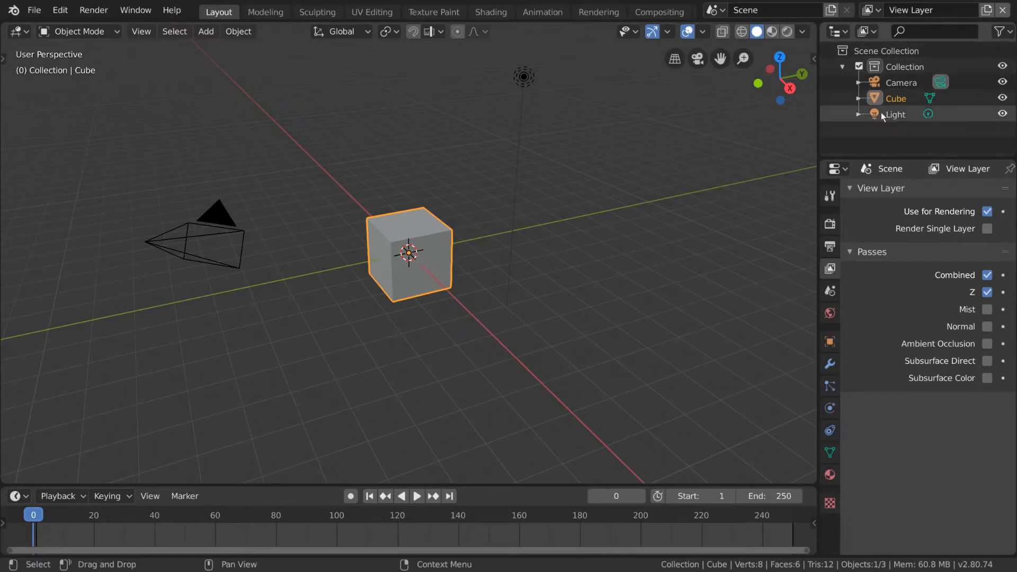
- Select the collection, camera and cube in the Outliner, and exclude the collection from the view layer and include it again
click(921, 68)
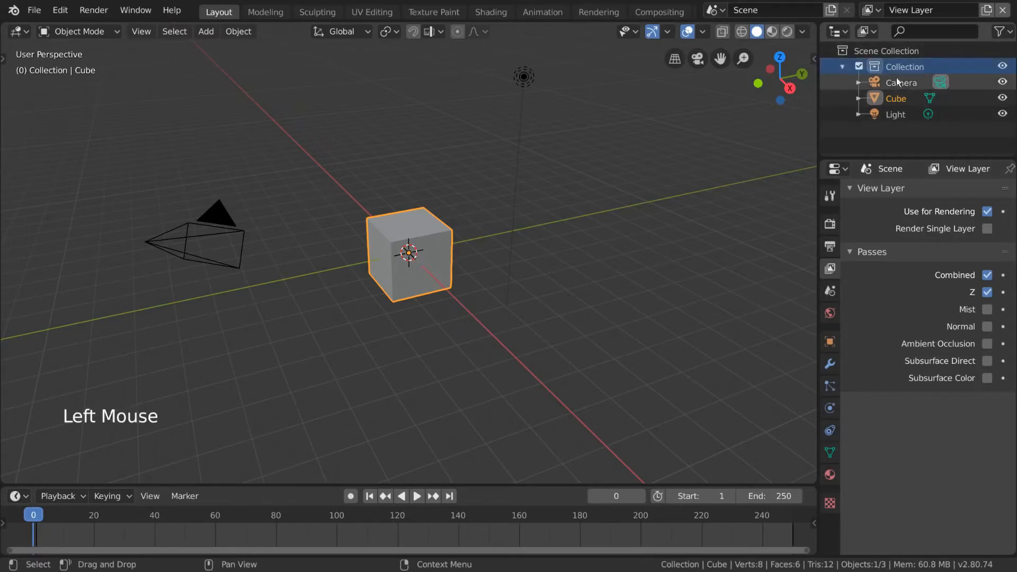
click(900, 81)
click(901, 62)
click(900, 98)
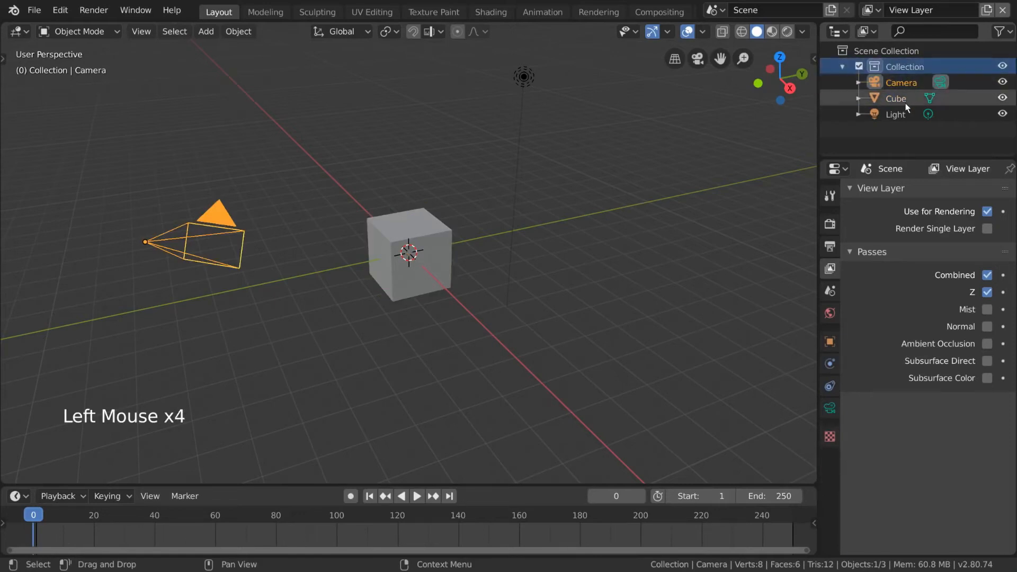
click(860, 67)
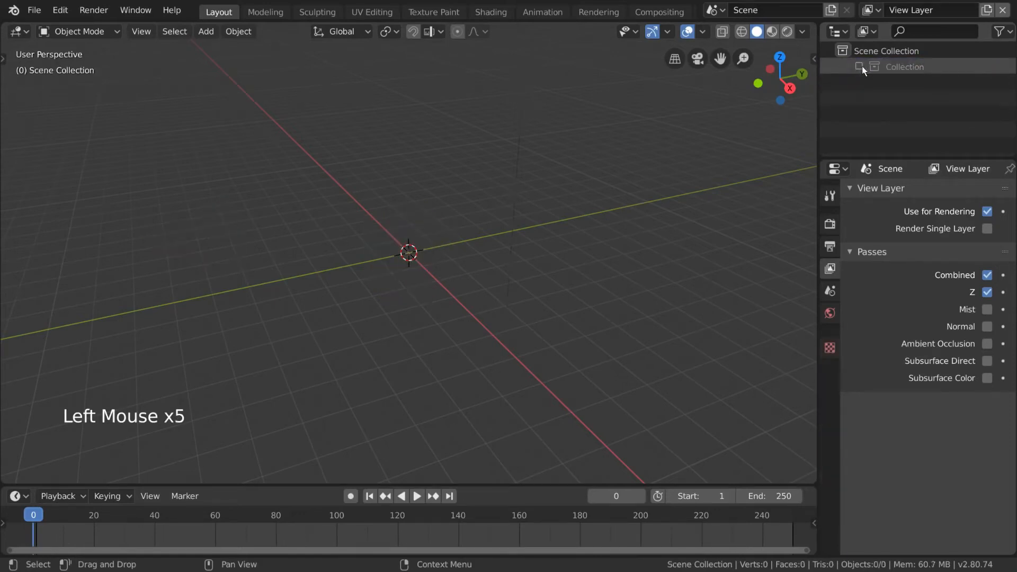
click(860, 66)
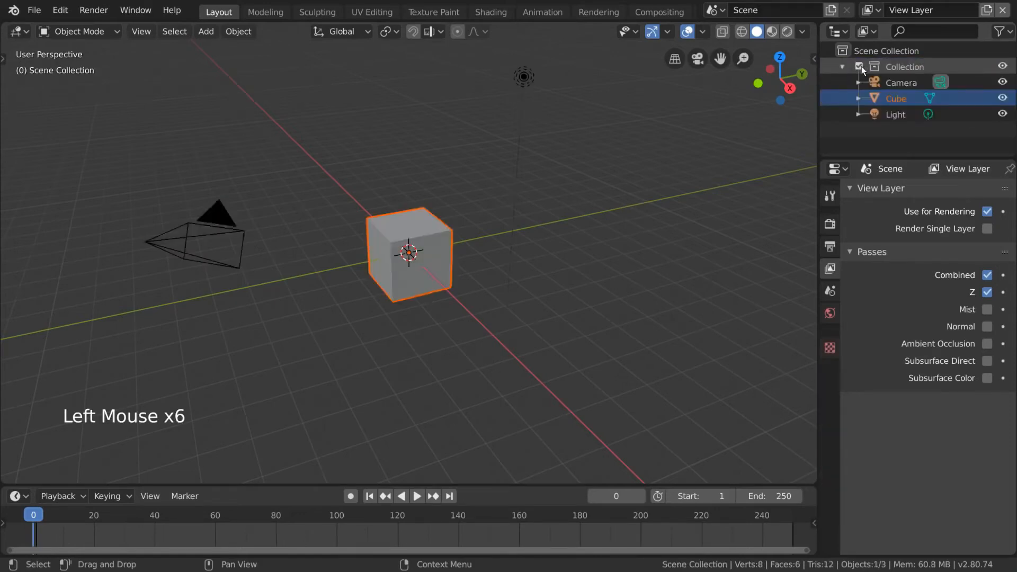
- Rename the collection to Character and select the cube in the Outliner
click(903, 68)
double_click(903, 68)
text(Character)
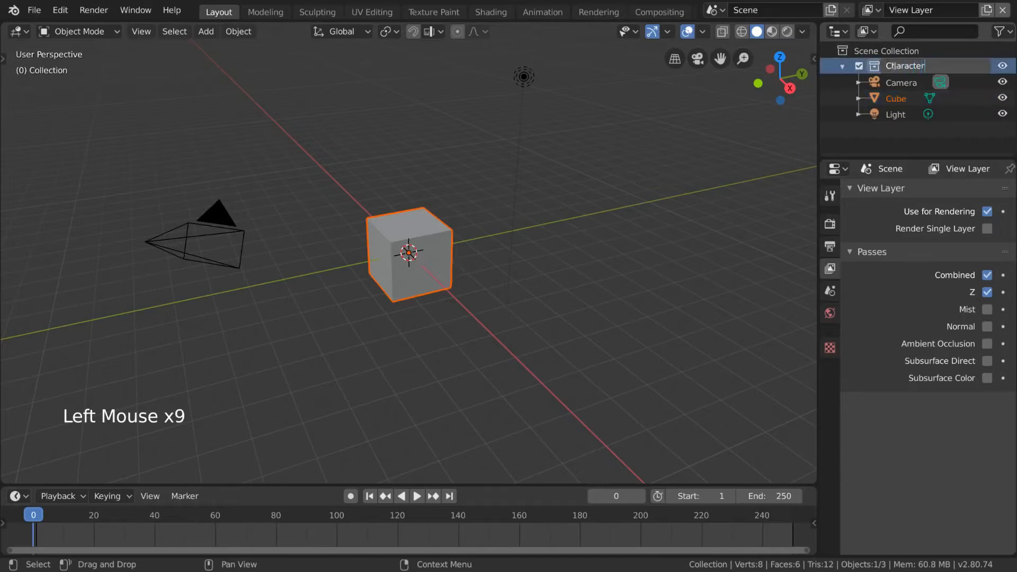
key(Return)
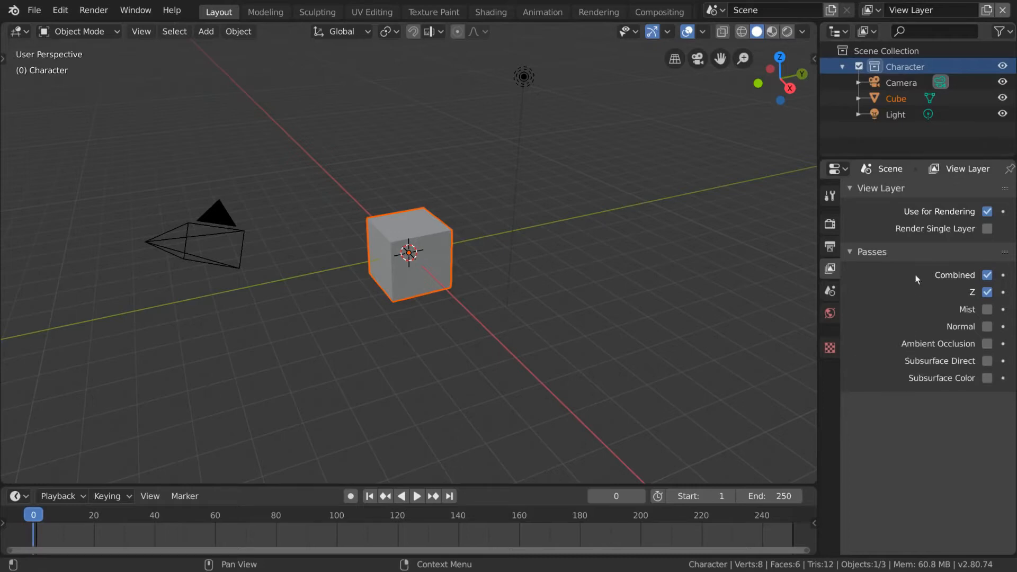
click(905, 98)
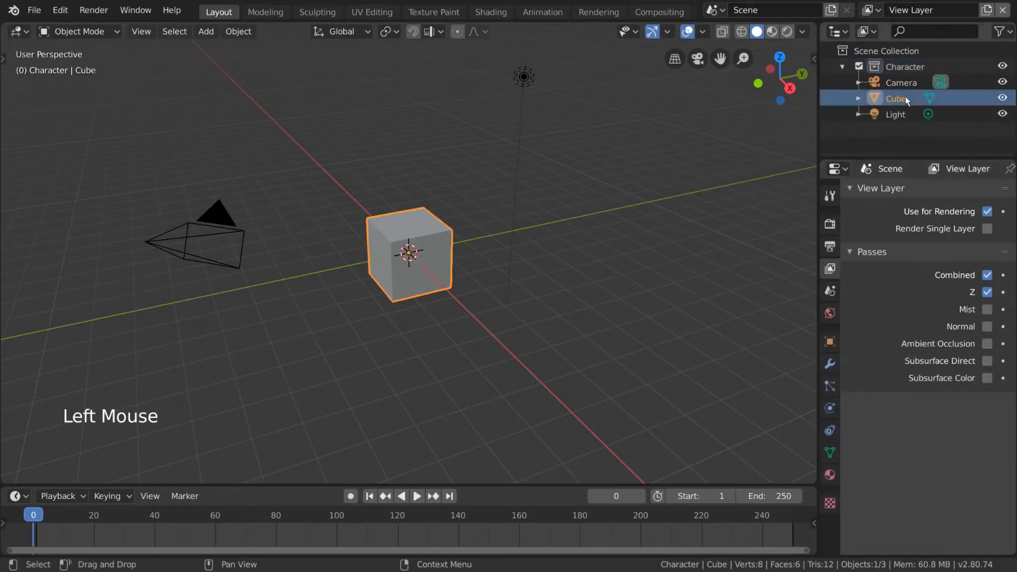
- Show the Scene properties, switch Gravity off and on, and expand and collapse the Rigid Body World section
click(831, 290)
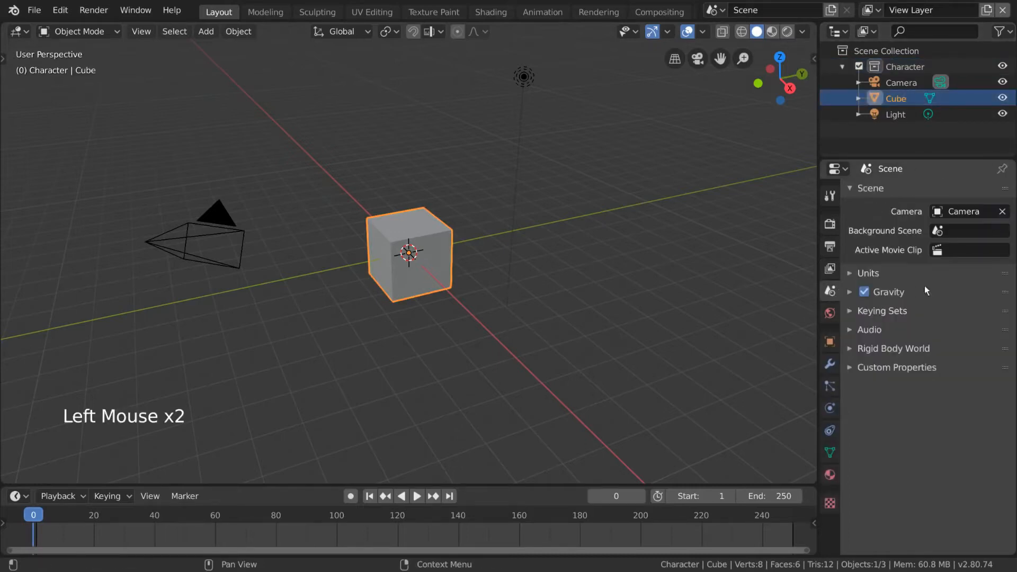
click(869, 293)
click(869, 292)
click(924, 346)
click(923, 346)
- Set the world's volume shader to Volume Scatter in the World properties, keeping the cube selected
click(830, 314)
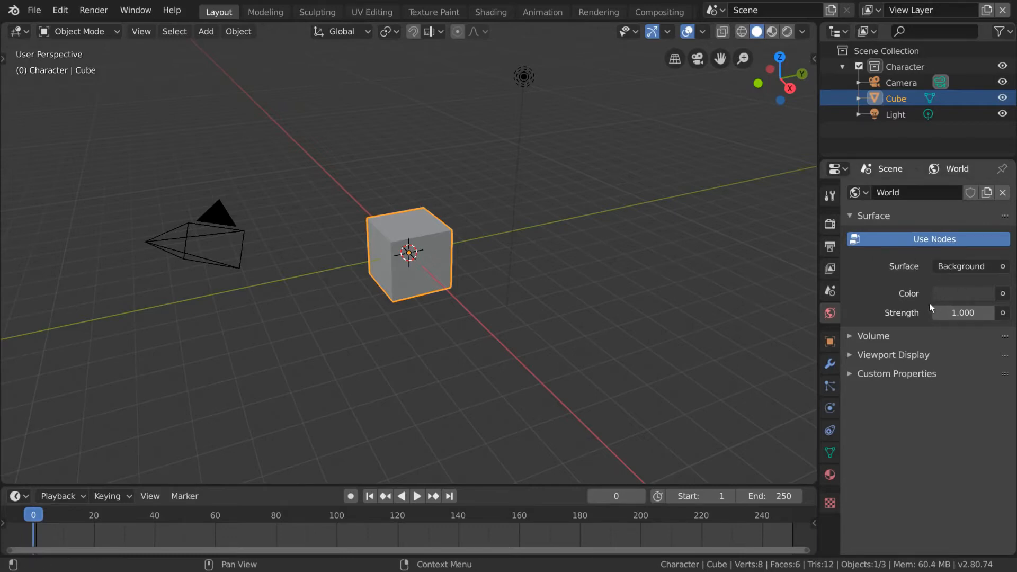
click(882, 337)
click(956, 360)
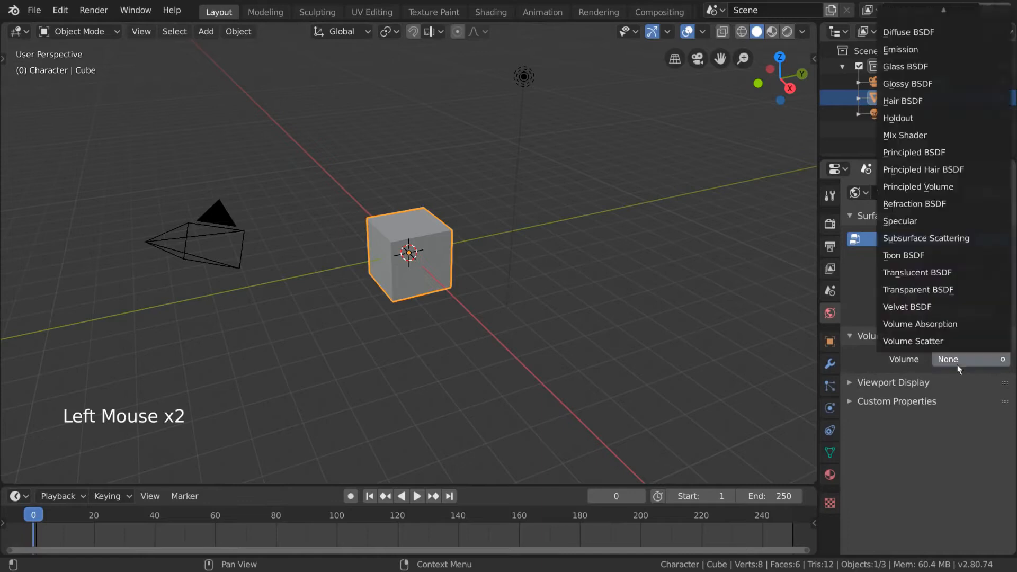
click(955, 340)
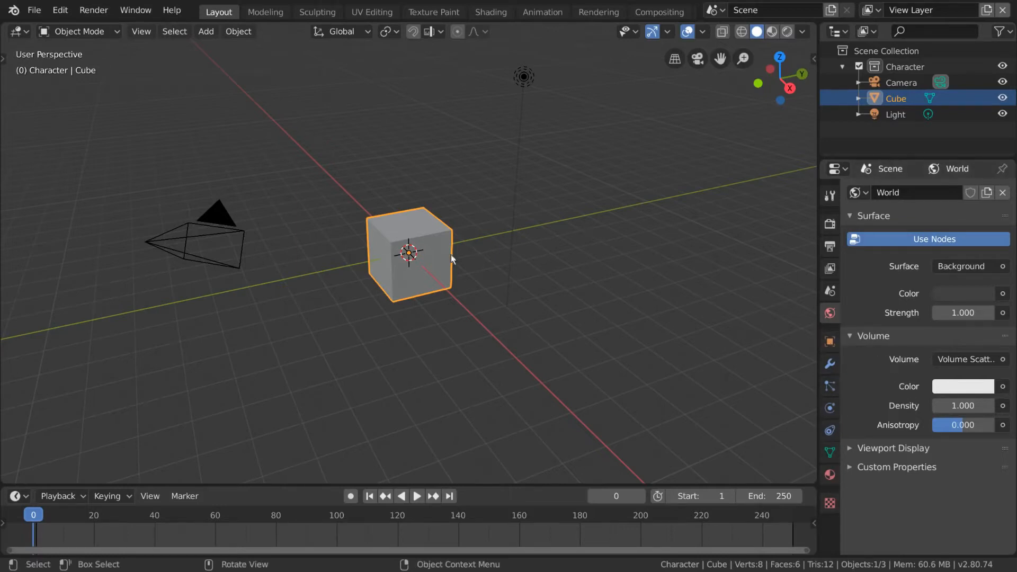
click(424, 243)
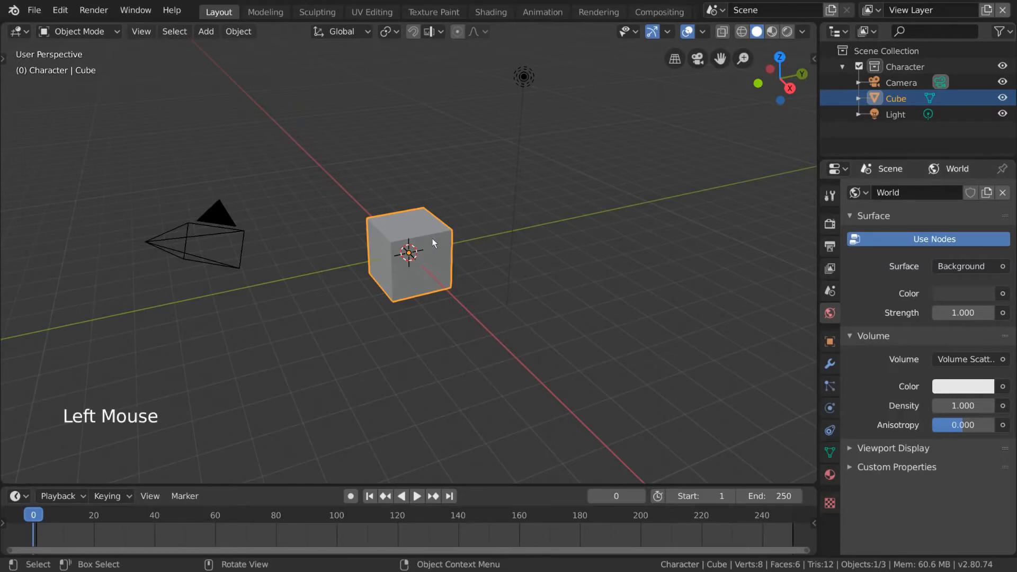
- Show the cube's Object properties and expand its Relations, Collections and Visibility sections
click(826, 343)
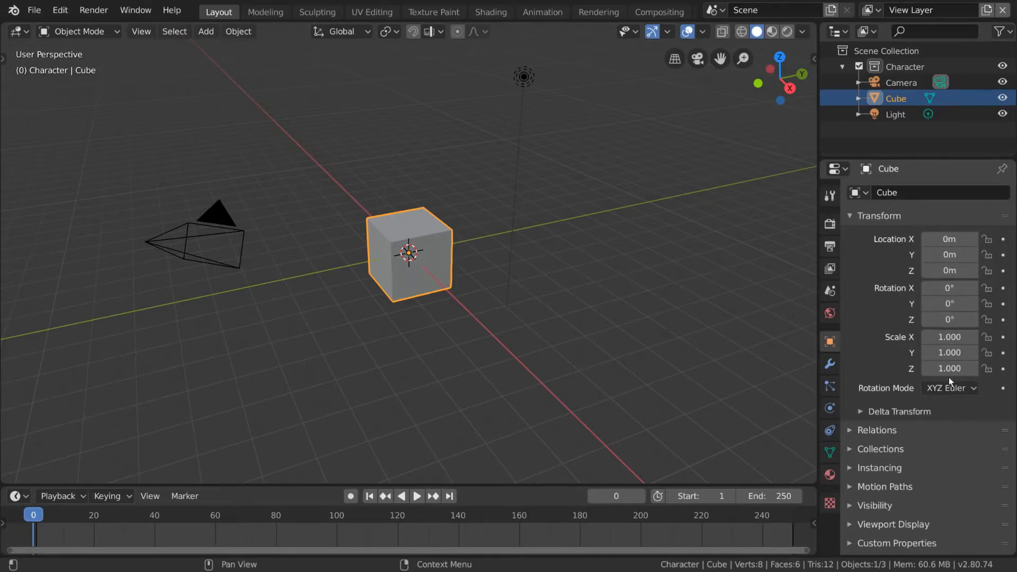
scroll(877, 321, down, 2)
click(888, 429)
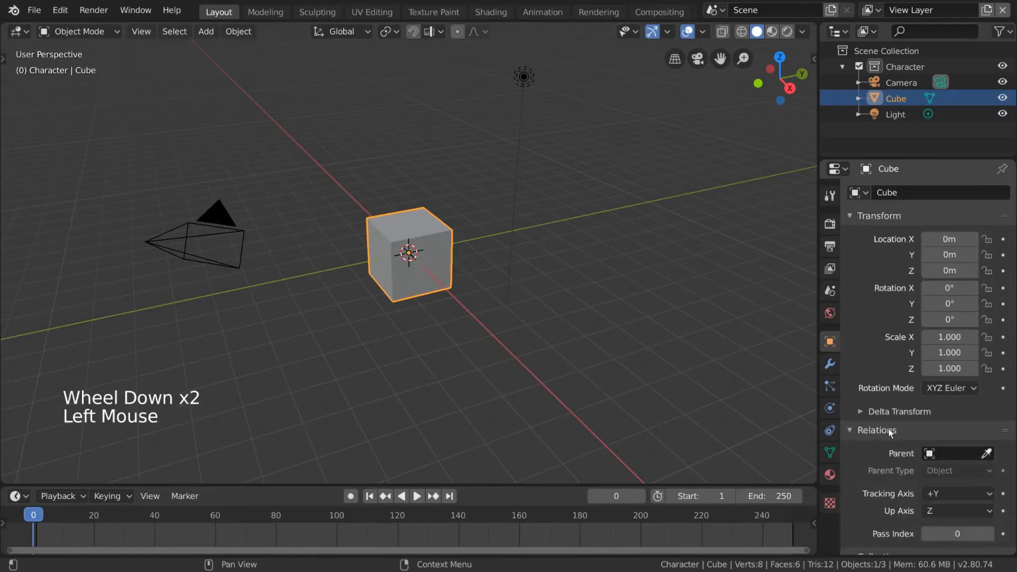
scroll(891, 484, down, 5)
click(895, 475)
scroll(895, 471, down, 6)
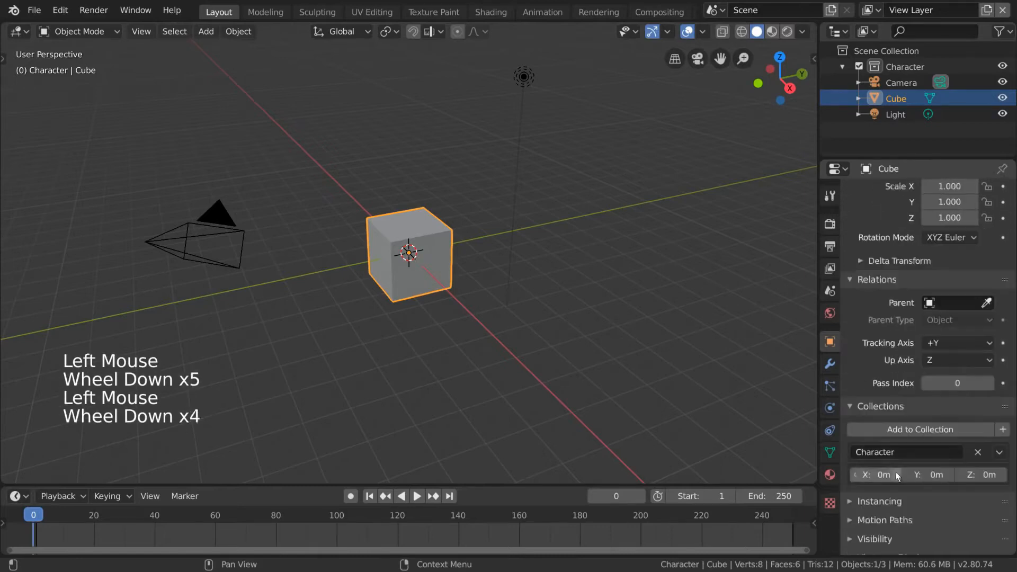
click(892, 508)
scroll(891, 498, down, 6)
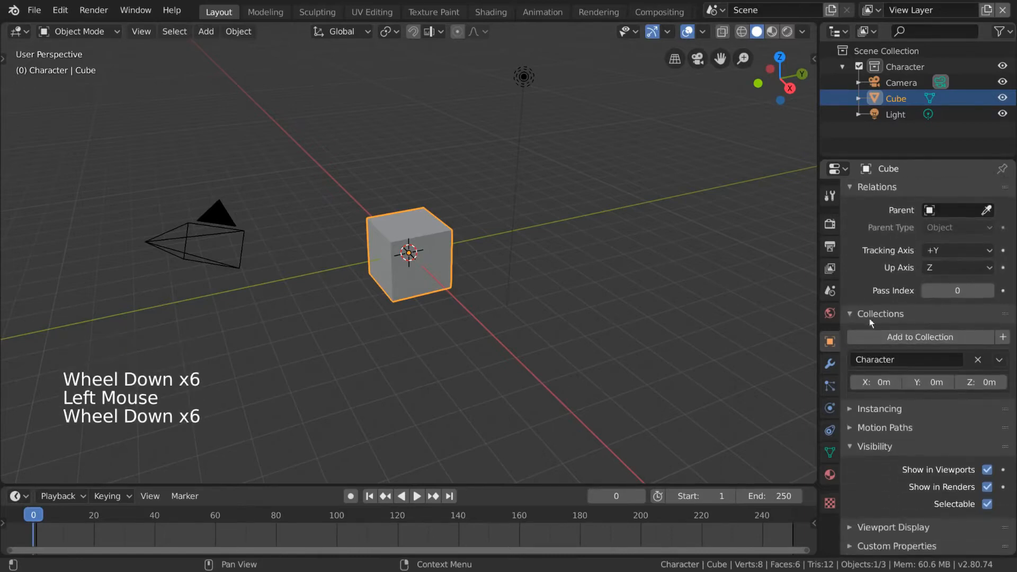
- Add a Subdivision Surface modifier and a Bevel modifier to the cube, and move the Subdivision Surface one place down the stack
click(830, 366)
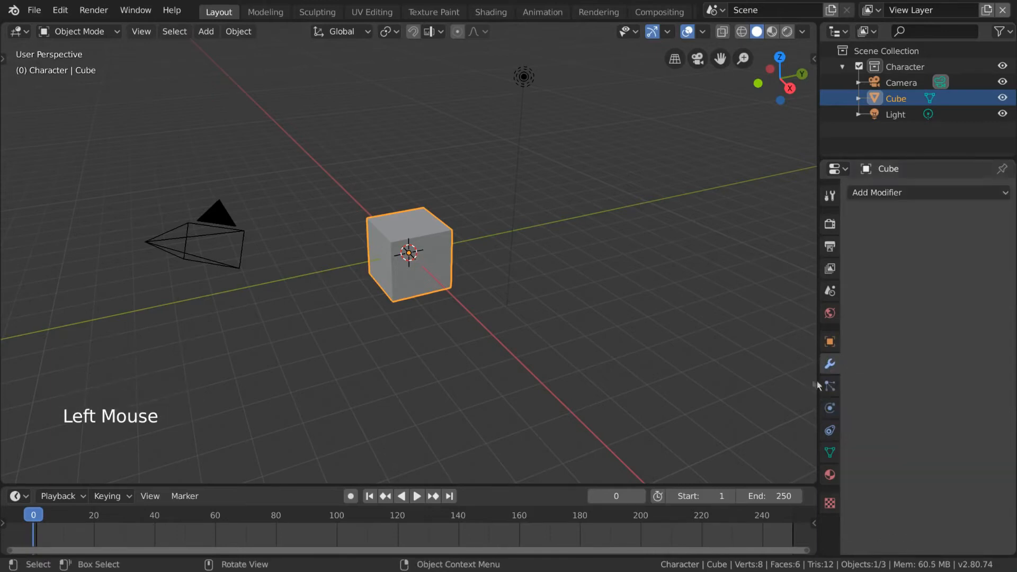
click(912, 192)
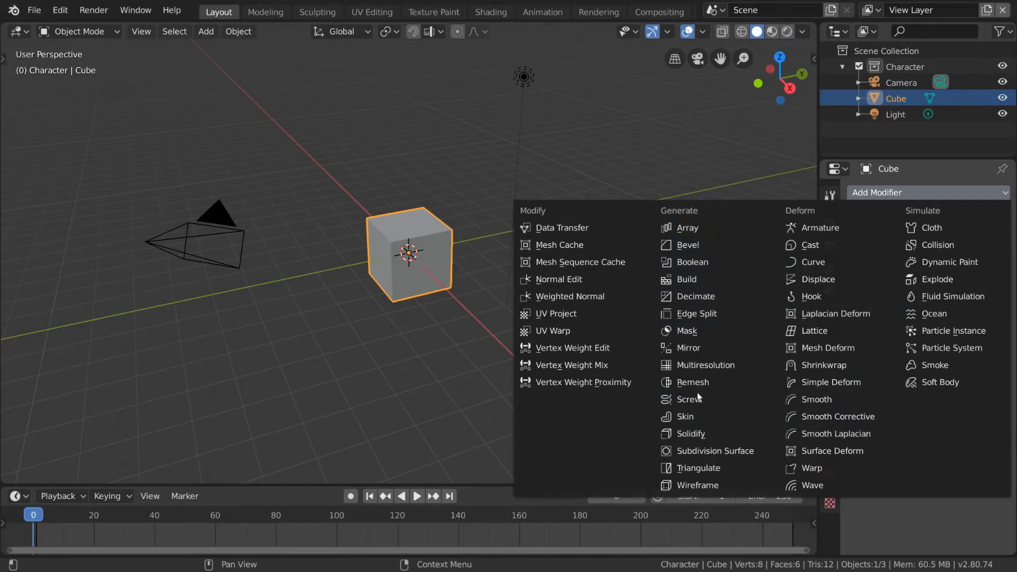
click(714, 453)
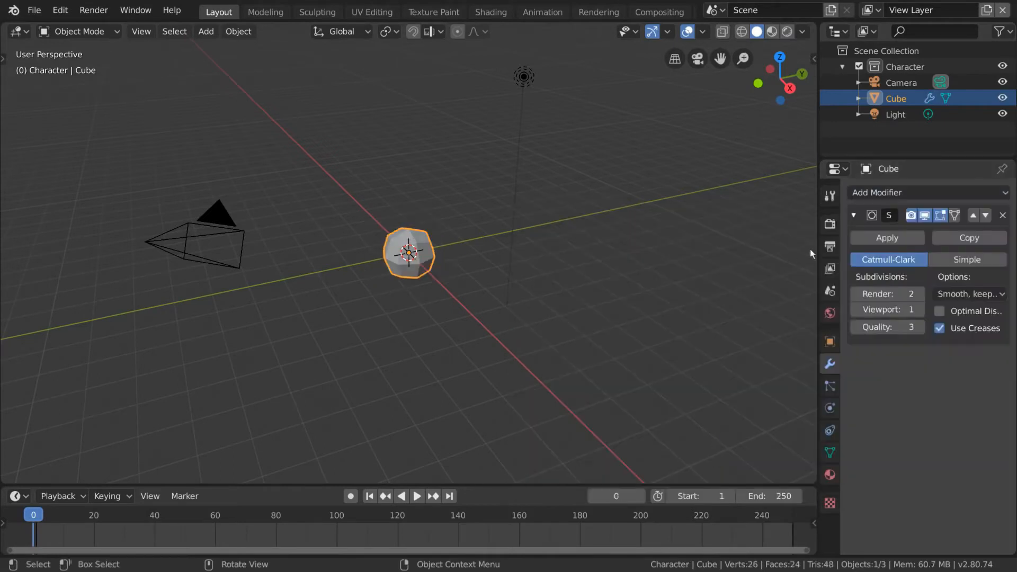
click(932, 193)
click(727, 244)
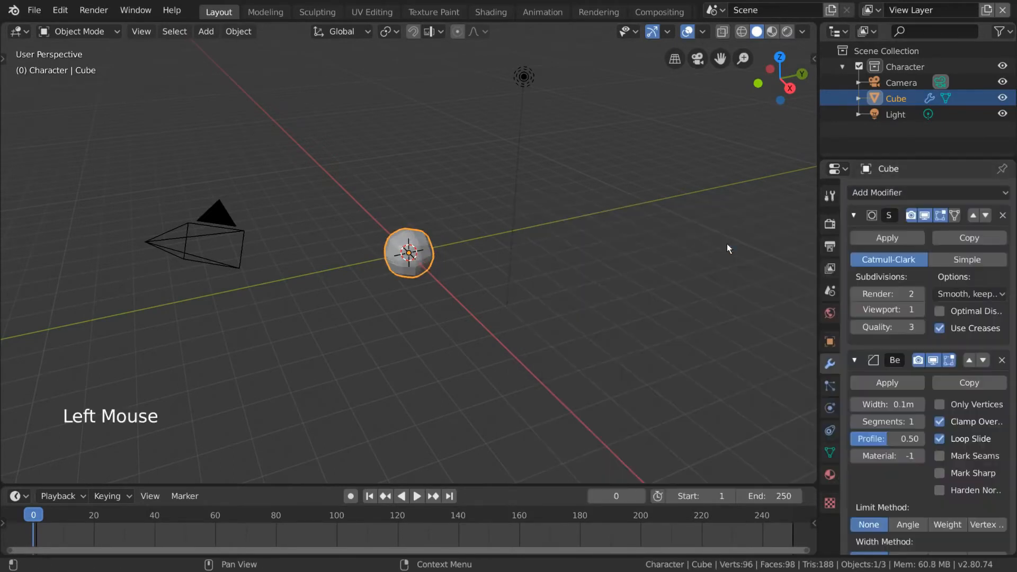
click(985, 215)
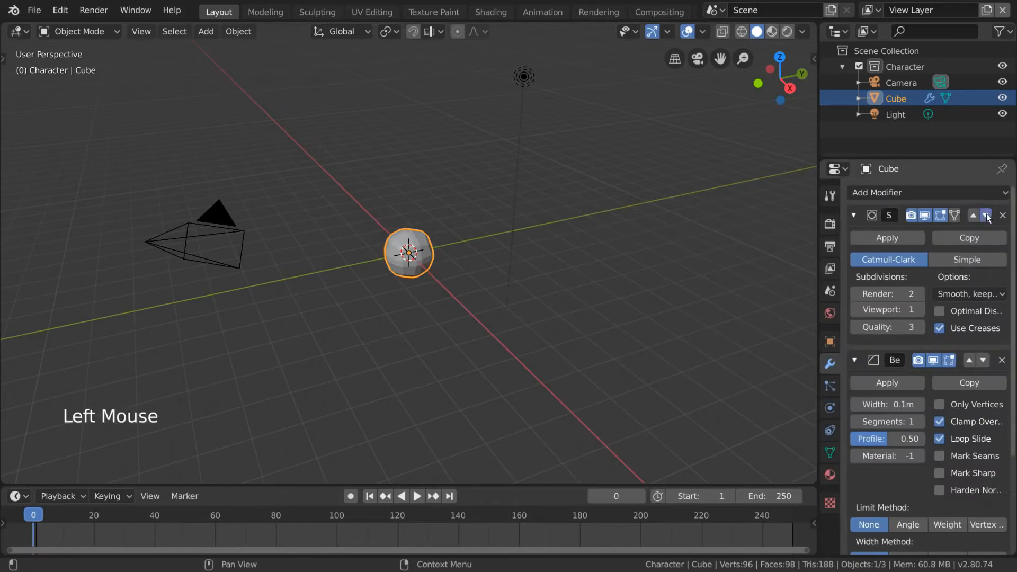
- Place the cube's Subdivision Surface modifier below the Bevel modifier in the stack, and collapse both modifiers
click(986, 215)
click(986, 215)
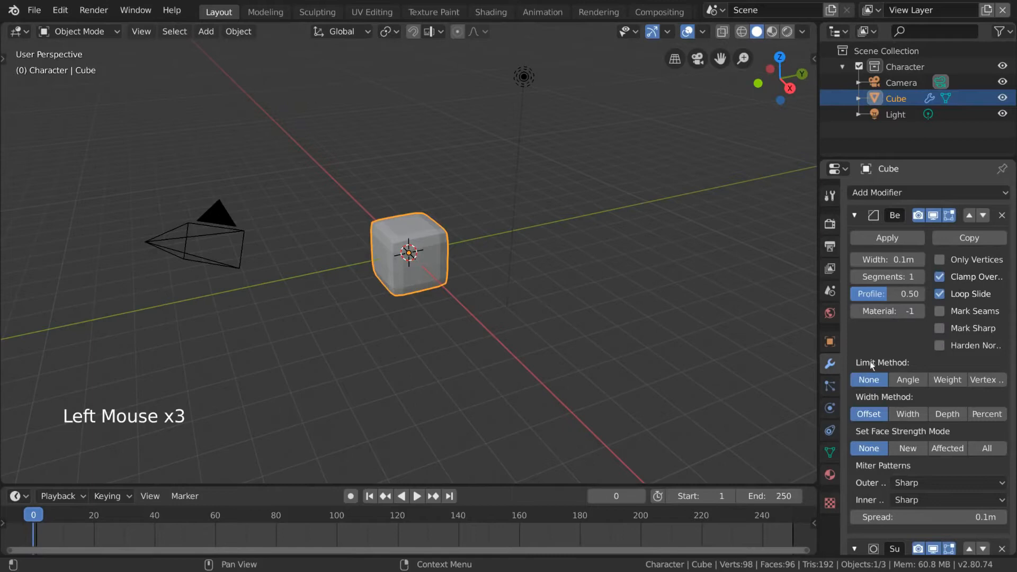
click(854, 215)
click(854, 241)
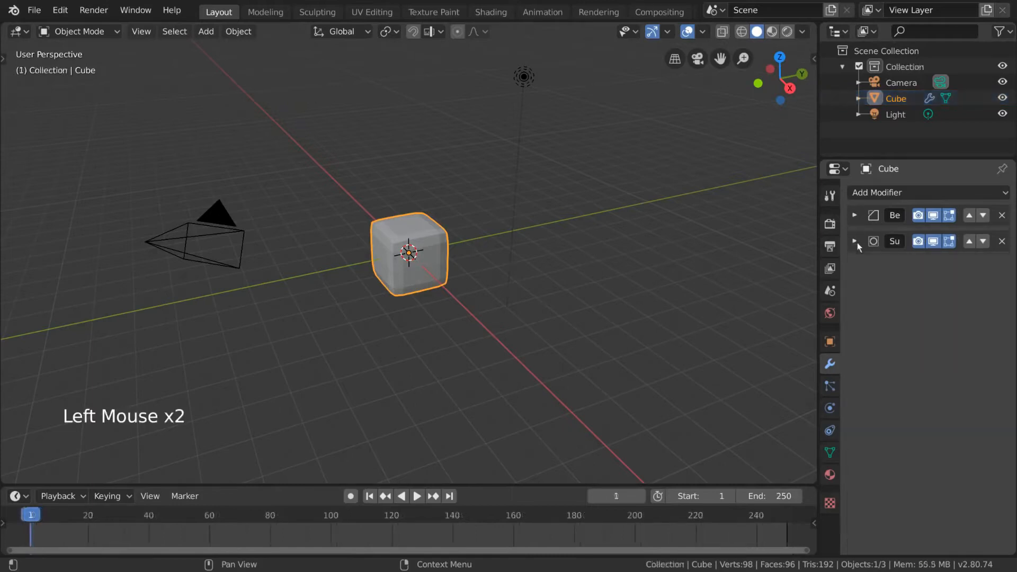
- Remove both the Bevel and Subdivision Surface modifiers from the cube
click(1002, 215)
click(1002, 215)
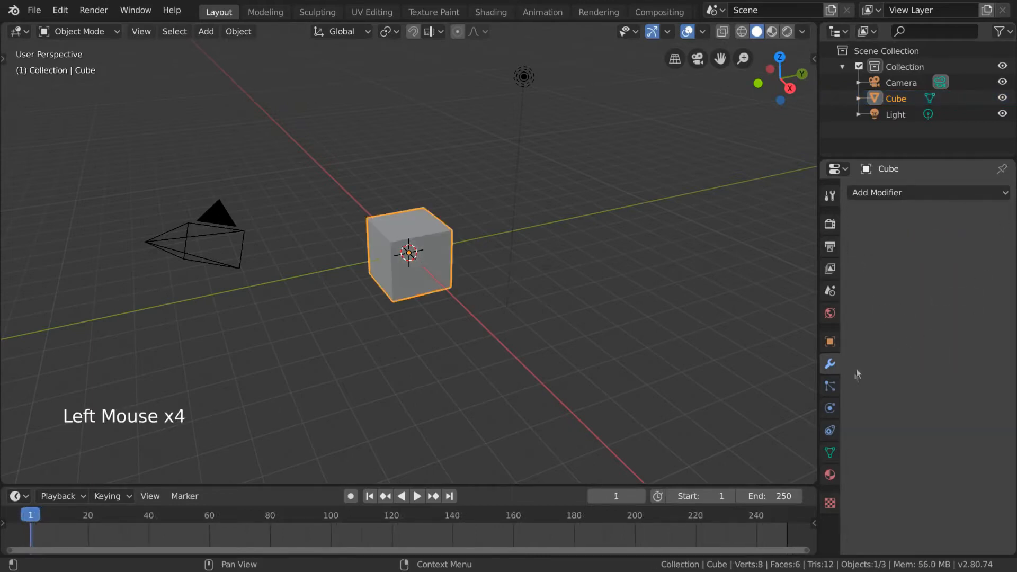
- Add a particle system to the cube in the Particle properties and remove it again
click(833, 392)
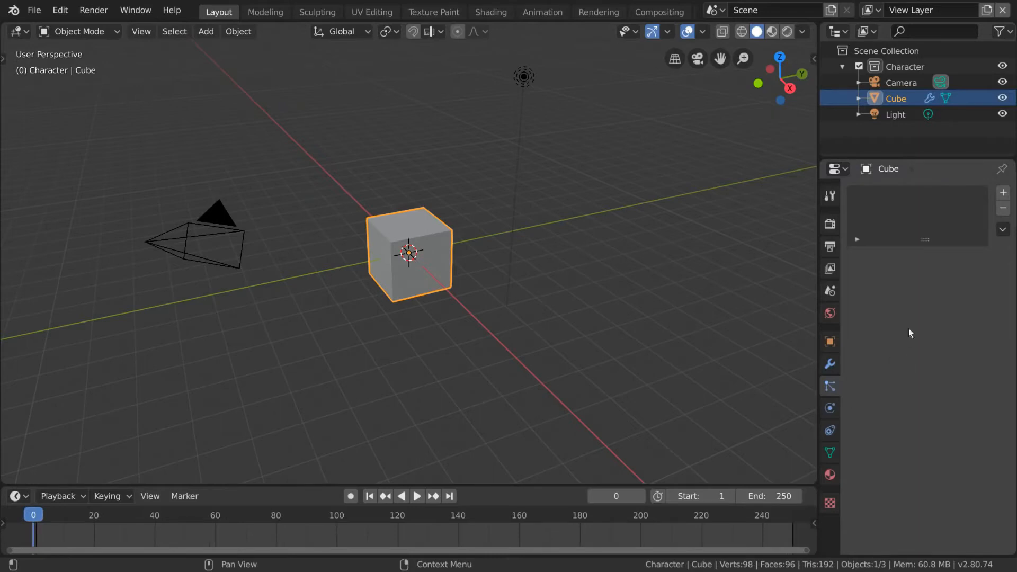
click(1003, 194)
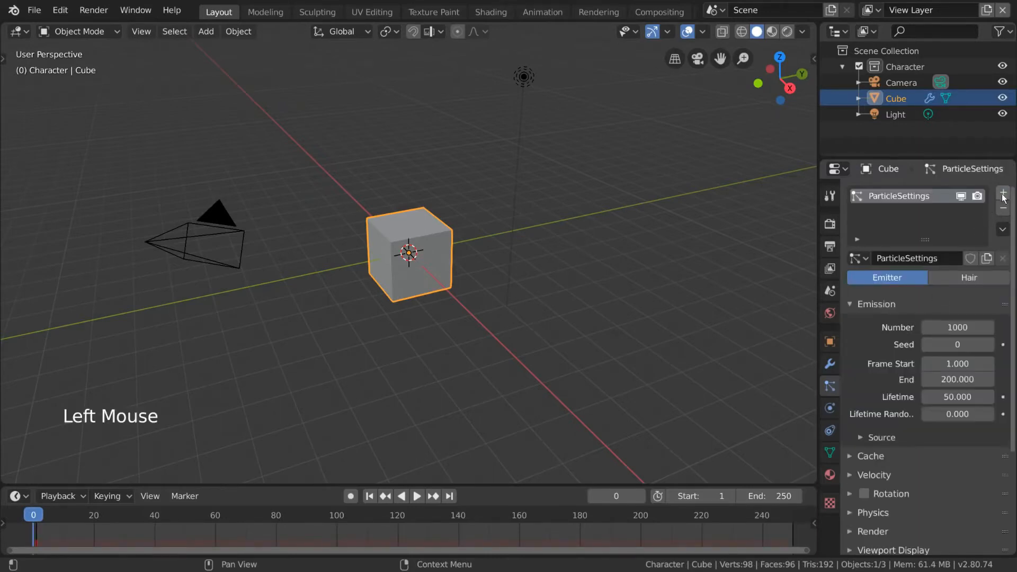
click(1004, 210)
- Show the cube's Physics properties and compare its Object Constraint properties with its Modifier properties
click(830, 408)
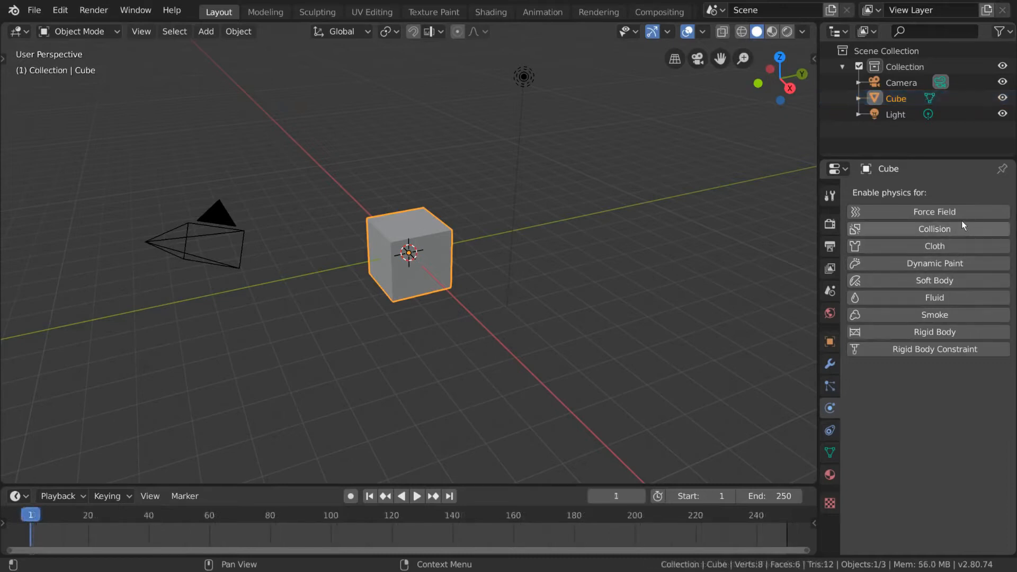
click(836, 436)
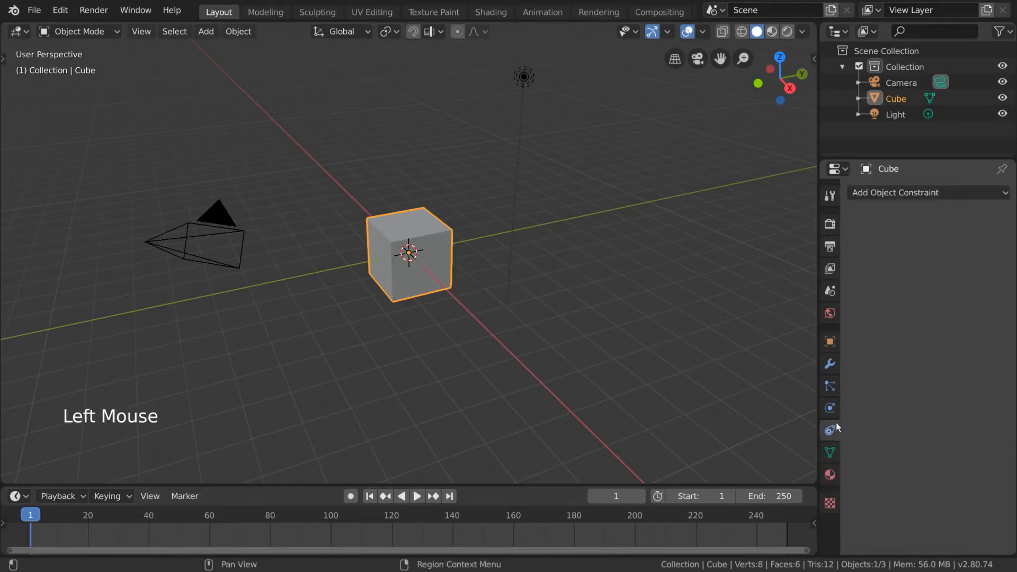
click(962, 194)
click(830, 364)
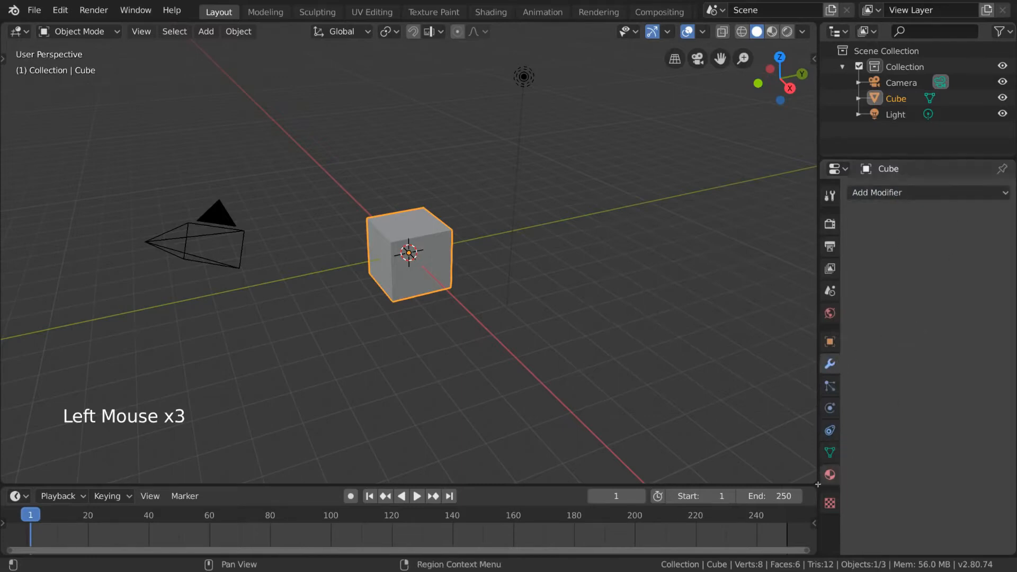
click(830, 429)
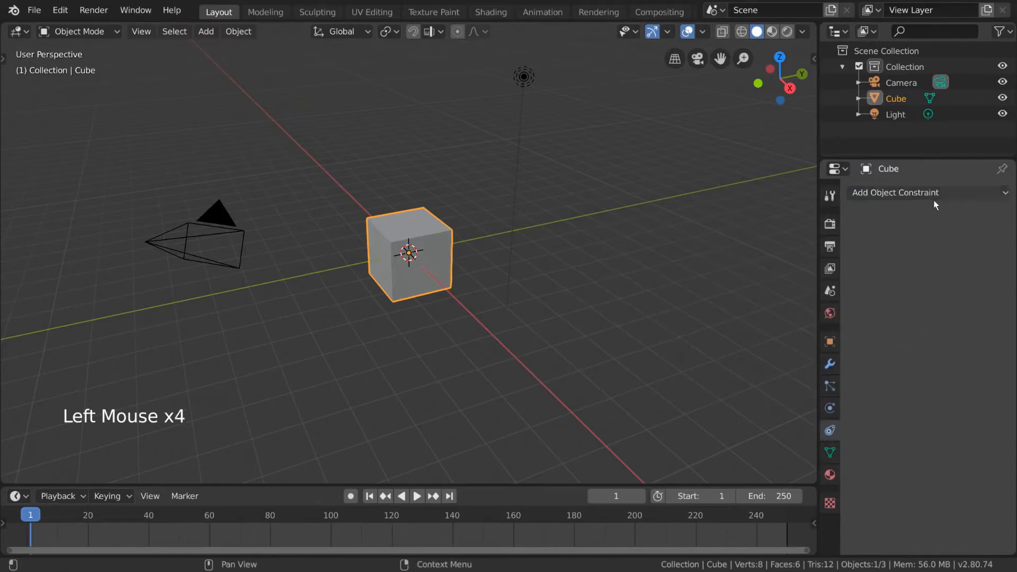
- Add a Copy Location constraint to the cube with the Camera as its target
click(900, 193)
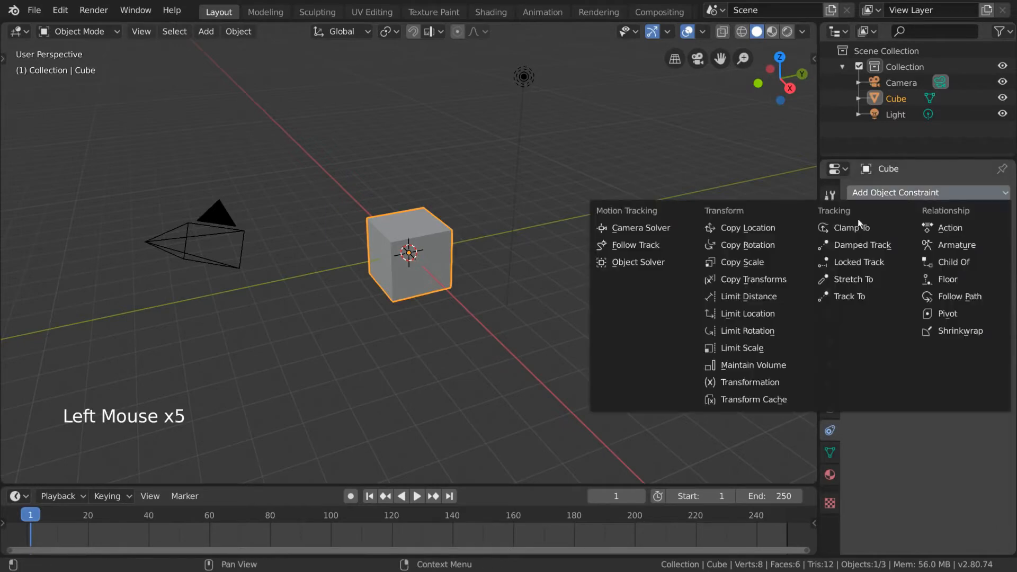
click(757, 229)
click(942, 246)
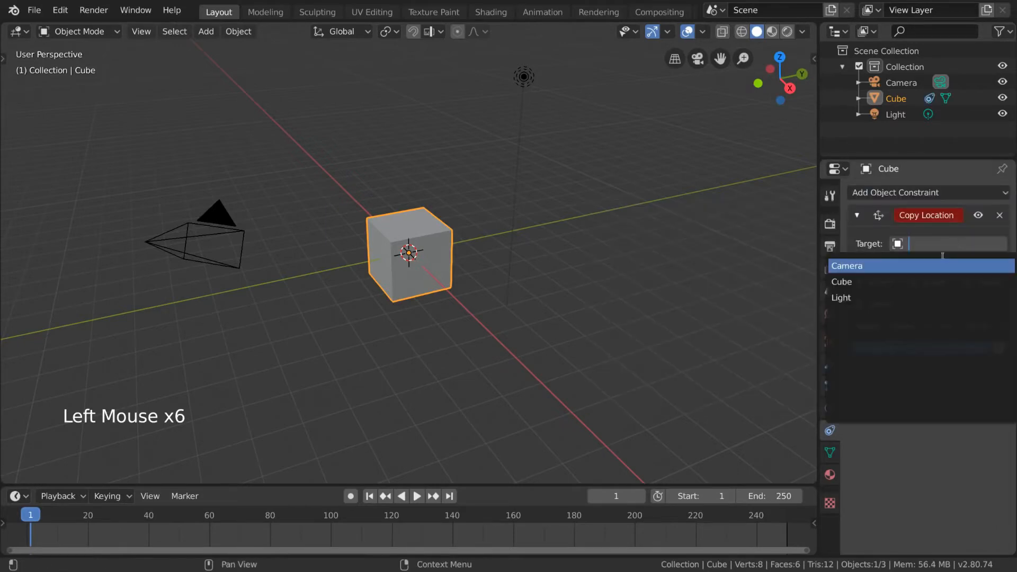
click(932, 265)
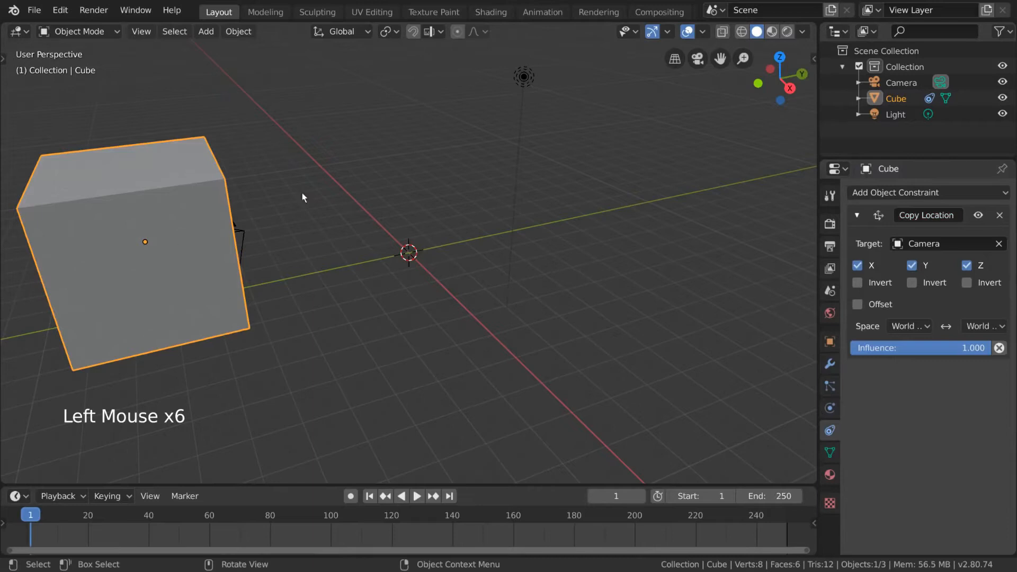
- Toggle the Copy Location constraint's effect off and on, and delete the constraint from the cube
click(979, 216)
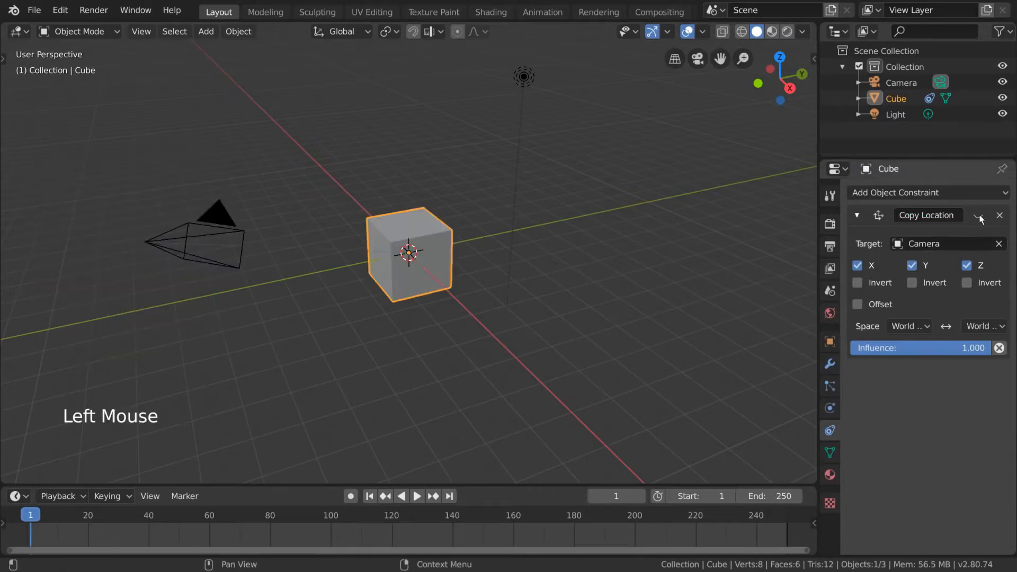
click(979, 216)
click(979, 215)
click(999, 215)
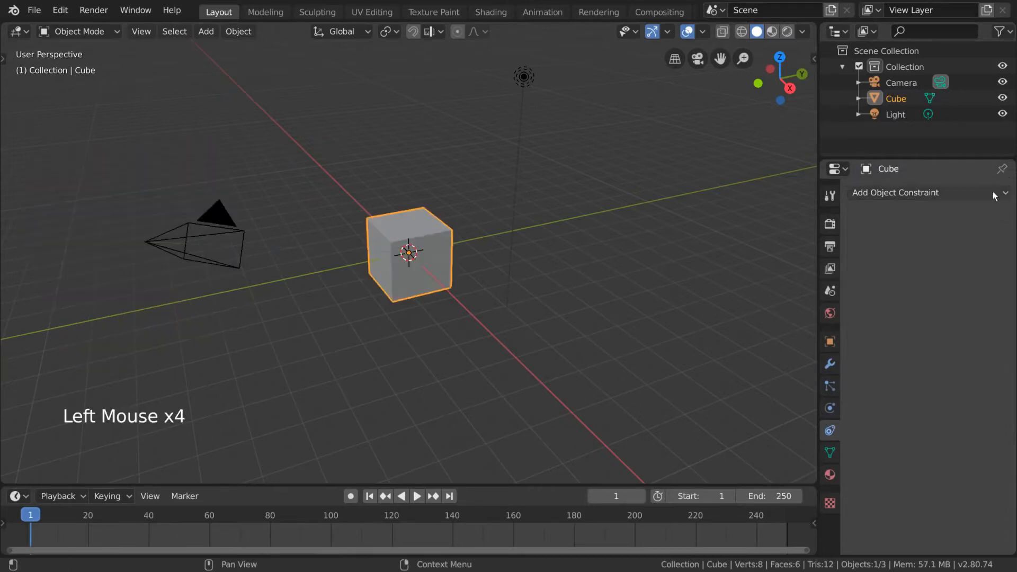
- Add a Damped Track constraint targeting the Camera along the Z axis, and remove it after trying its Influence
click(993, 194)
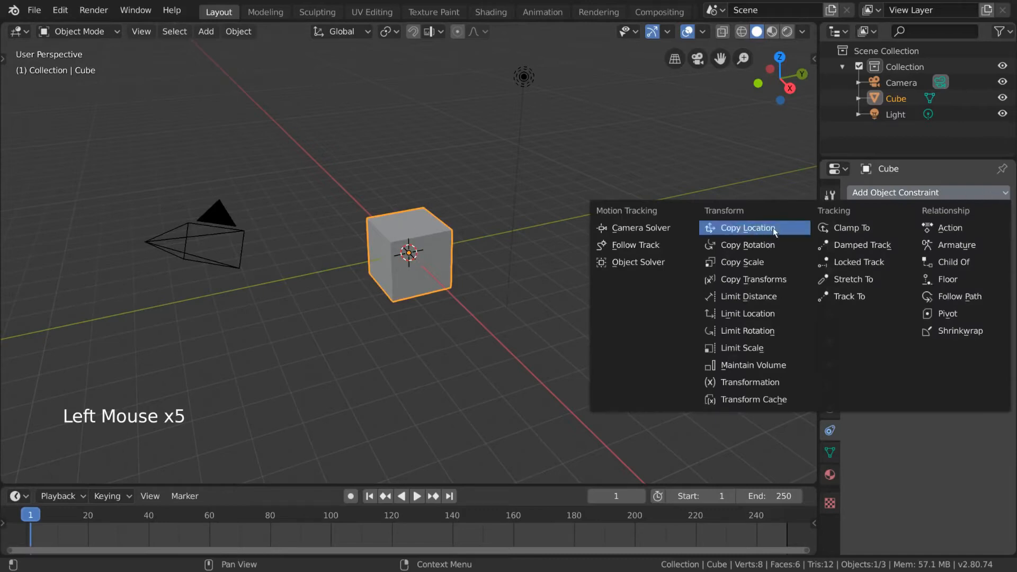
click(876, 247)
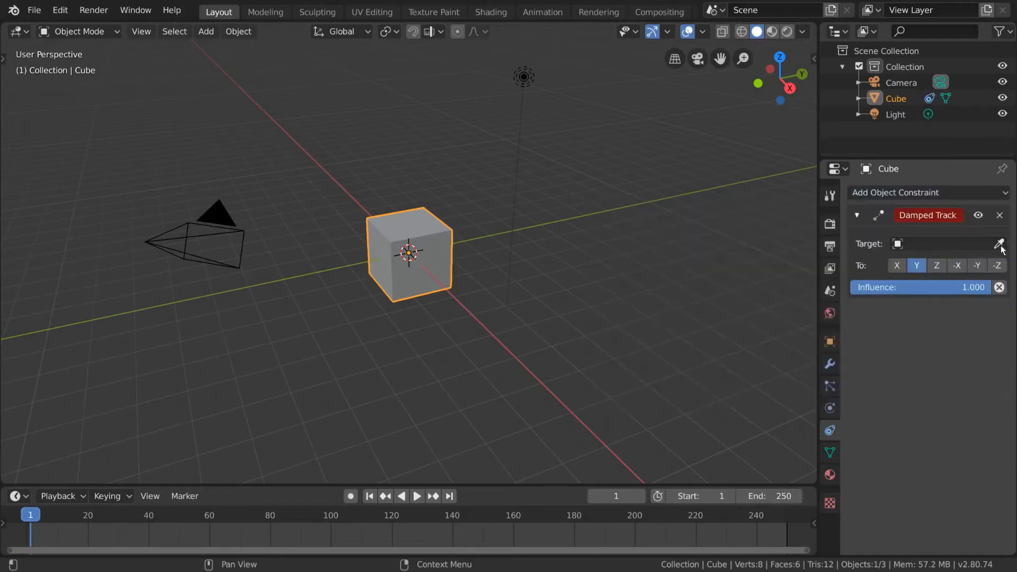
click(948, 243)
click(931, 261)
click(936, 265)
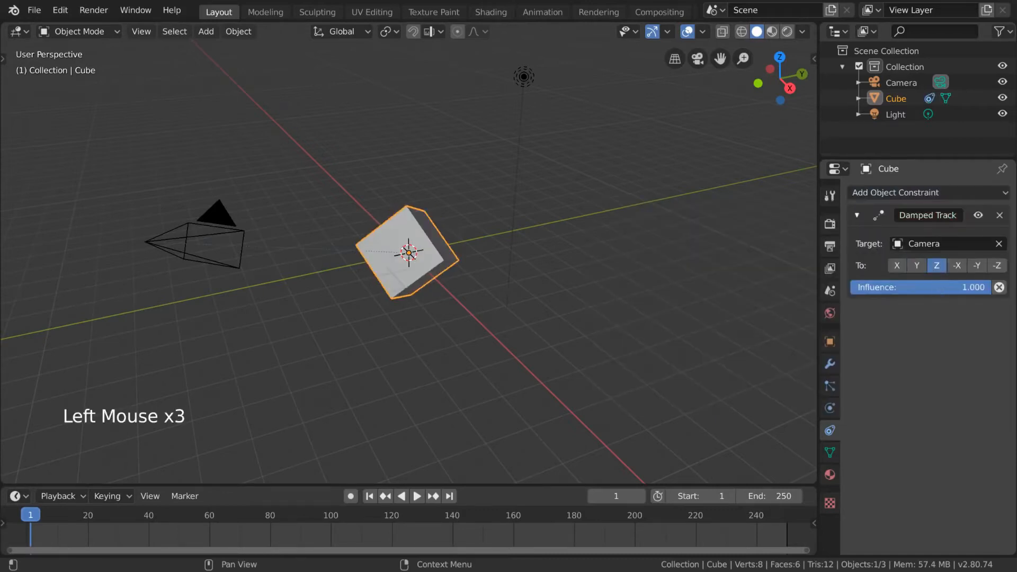
mouse_move(974, 287)
mouse_down()
mouse_move(932, 287)
mouse_move(980, 287)
mouse_up()
click(999, 215)
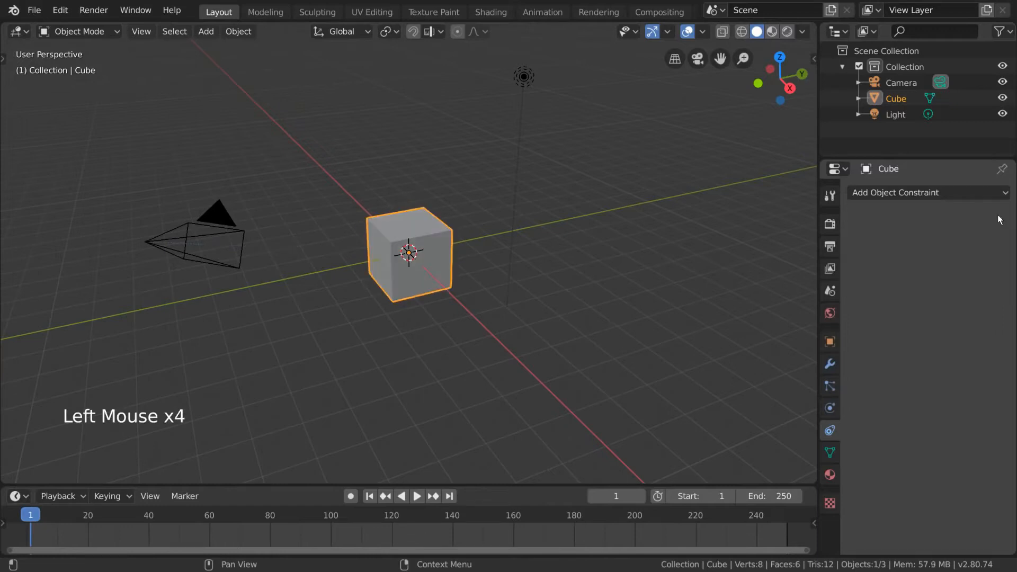
- Show the cube's mesh data properties, add an Ico Sphere and move it beside the cube along the green axis line
click(829, 454)
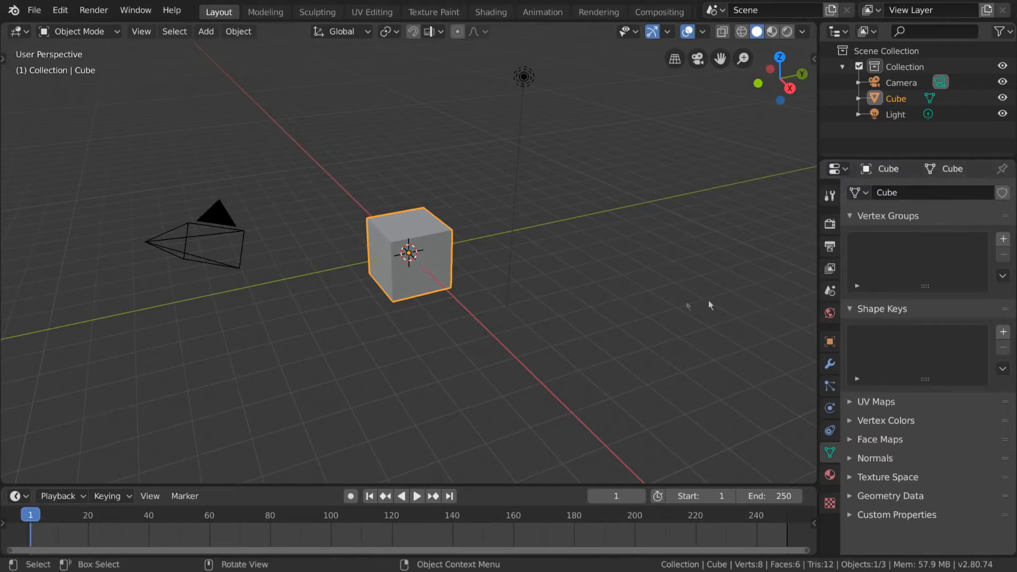
key(shift+a)
mouse_move(583, 270)
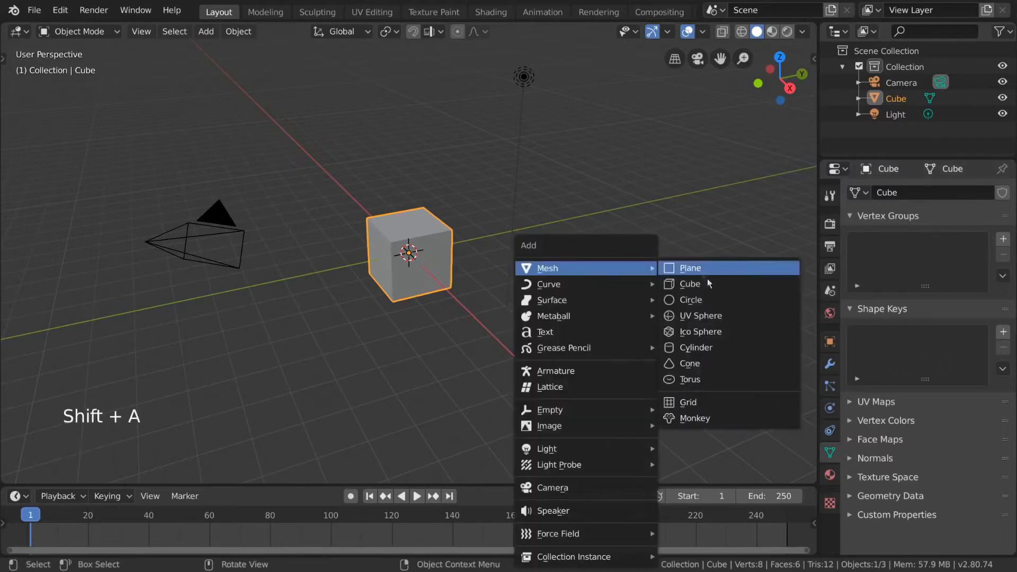
click(713, 332)
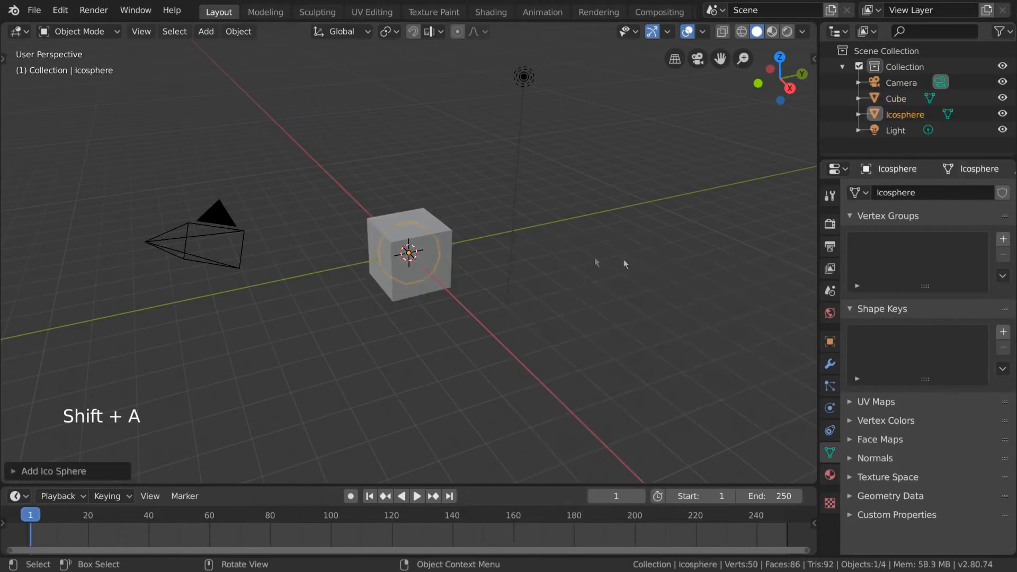
key(g)
click(689, 259)
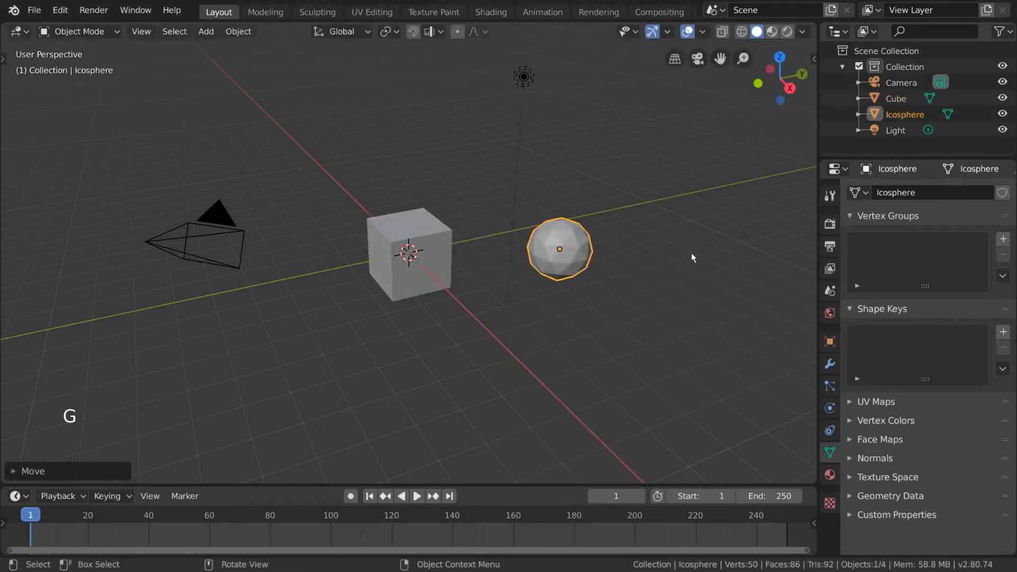
- Switch the cube object's mesh data to Icosphere and back to Cube
click(432, 252)
click(859, 193)
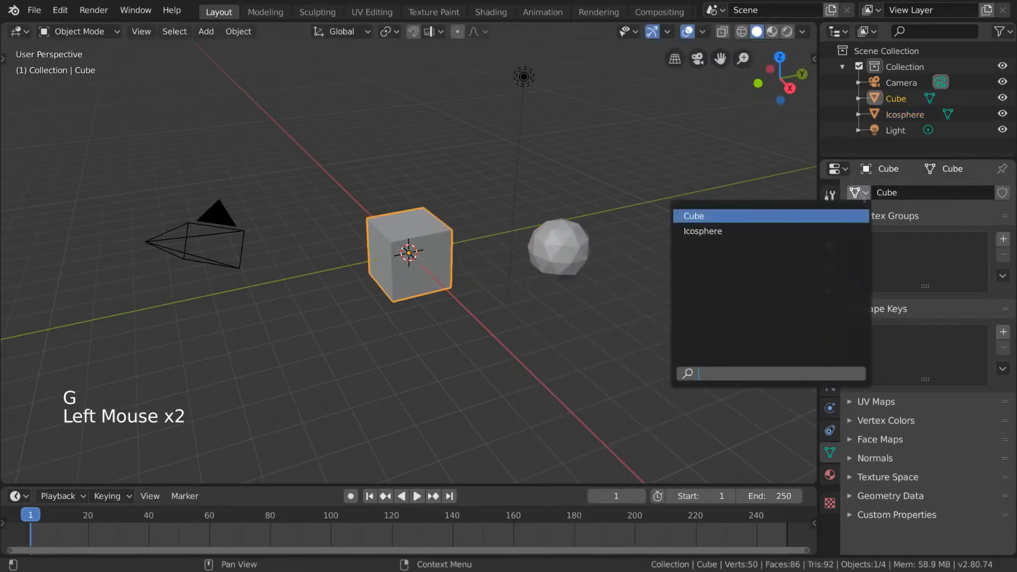
click(705, 231)
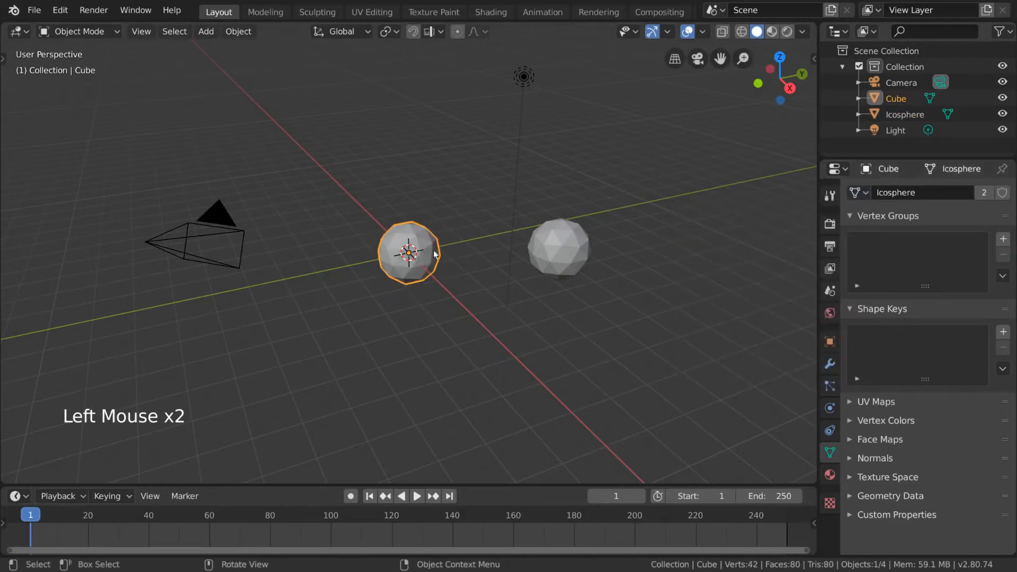
click(858, 193)
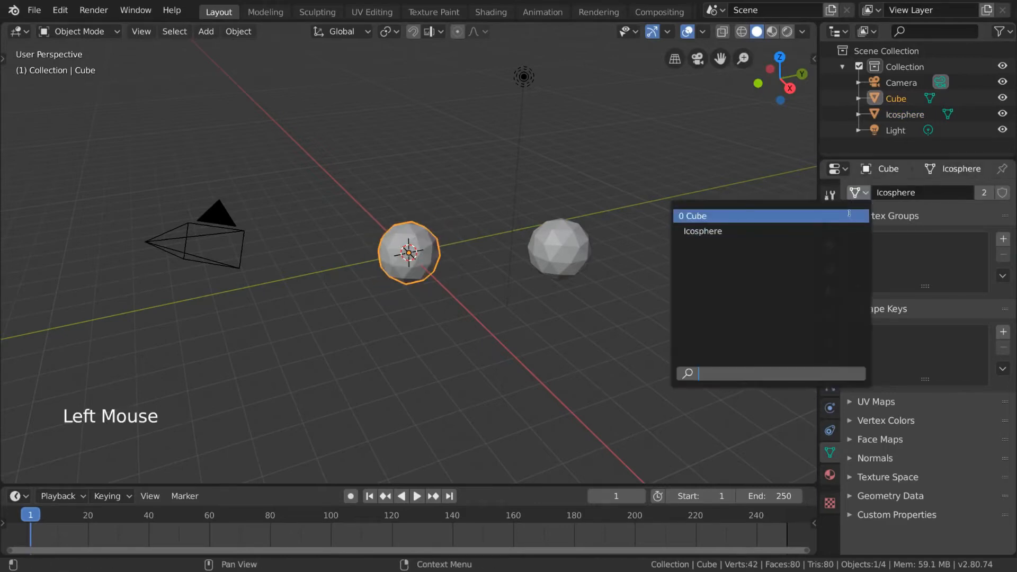
click(848, 214)
- Delete the Ico Sphere and select the cube again
click(564, 254)
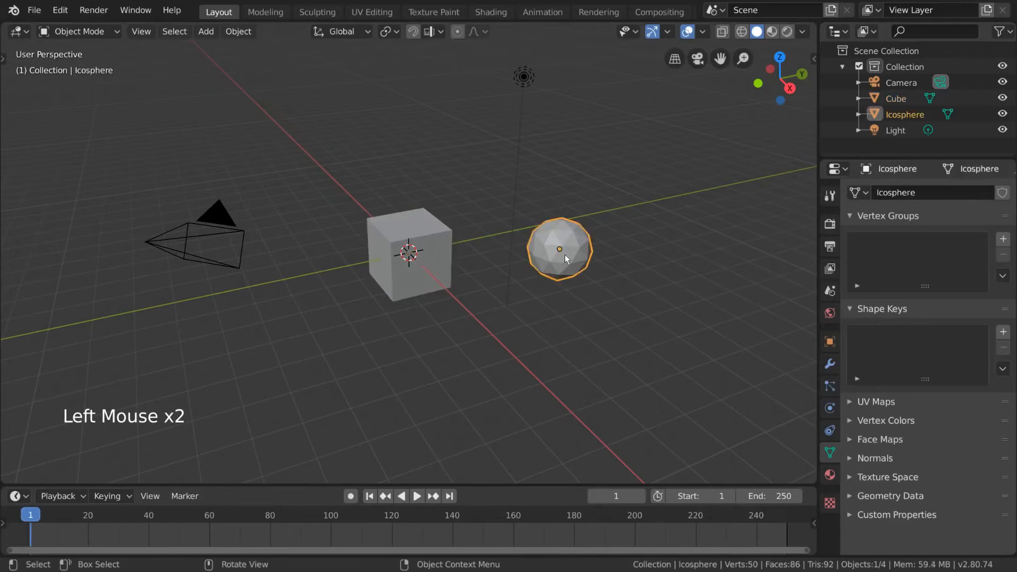
key(x)
click(564, 254)
click(446, 239)
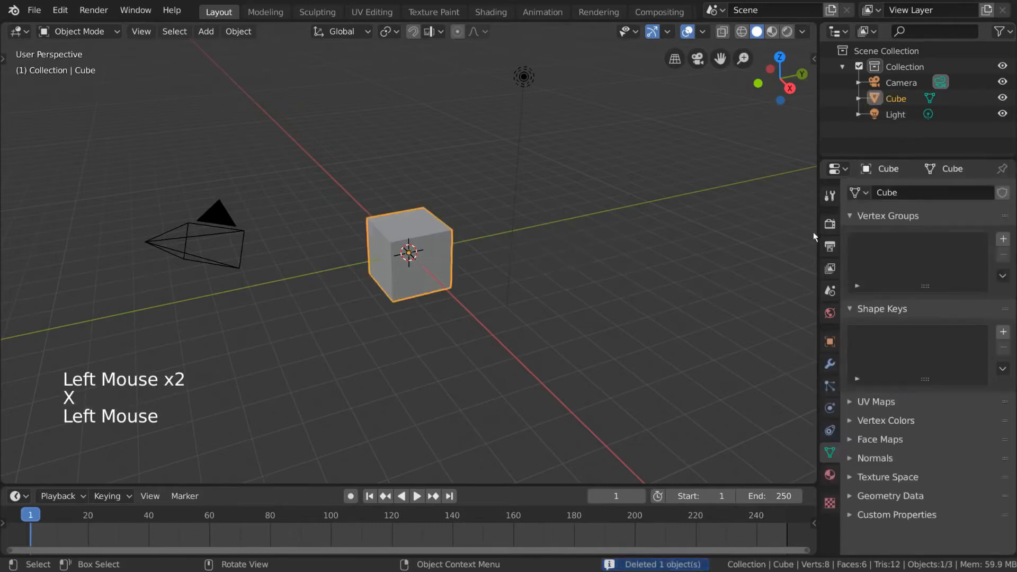
- Add and remove a vertex group and a shape key on the cube, and expand and collapse the UV Maps section
click(1003, 238)
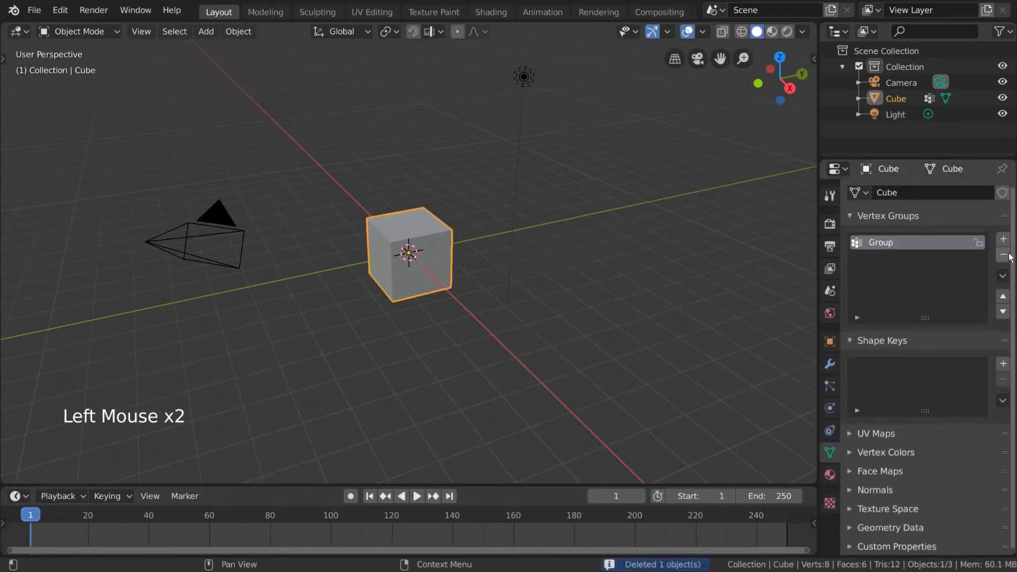
click(1003, 254)
click(1003, 332)
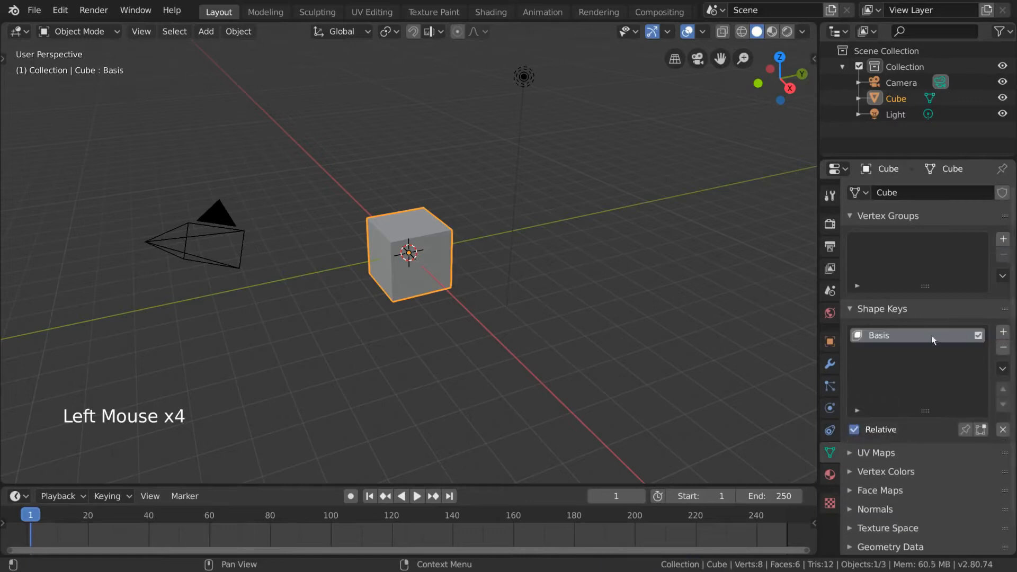
click(1003, 348)
click(897, 400)
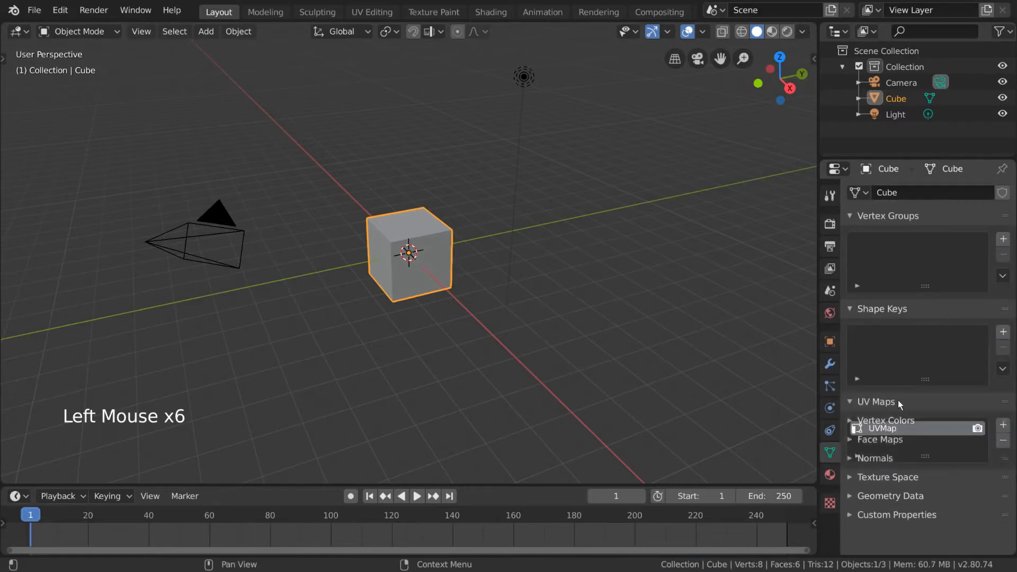
click(894, 401)
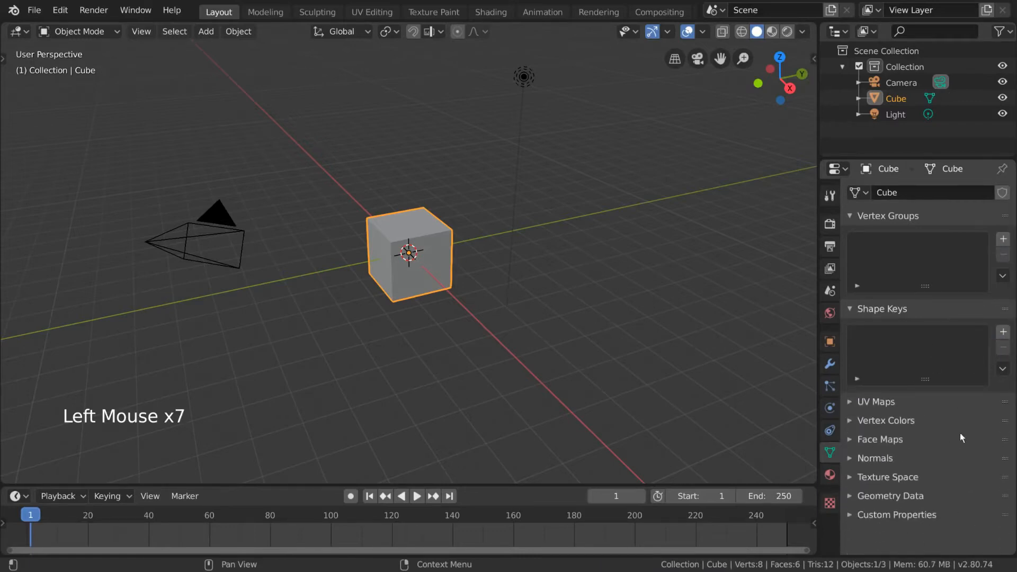
- Show the cube's Material properties, expand and collapse the material Preview, and look through the Surface settings
click(830, 475)
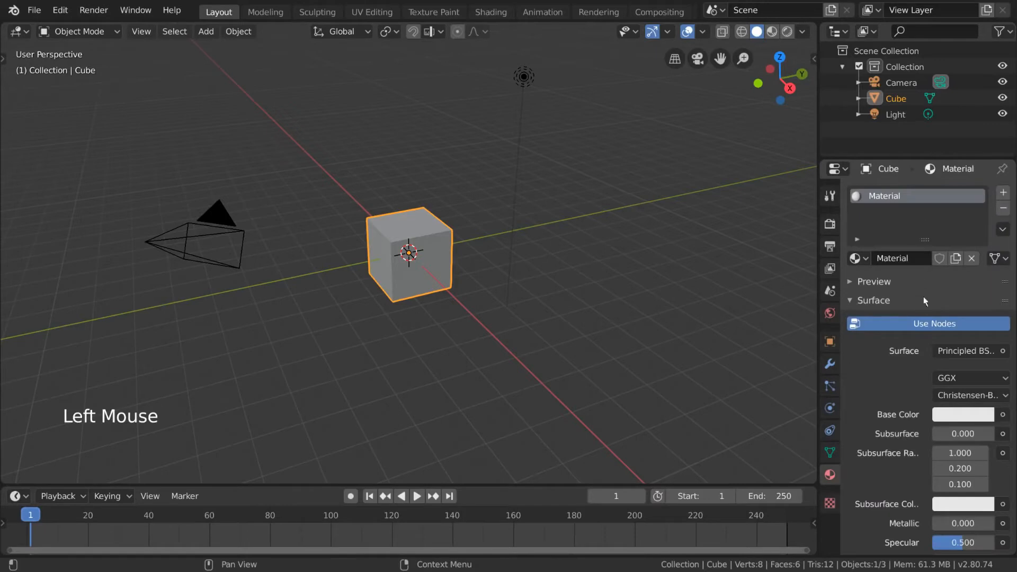
click(901, 285)
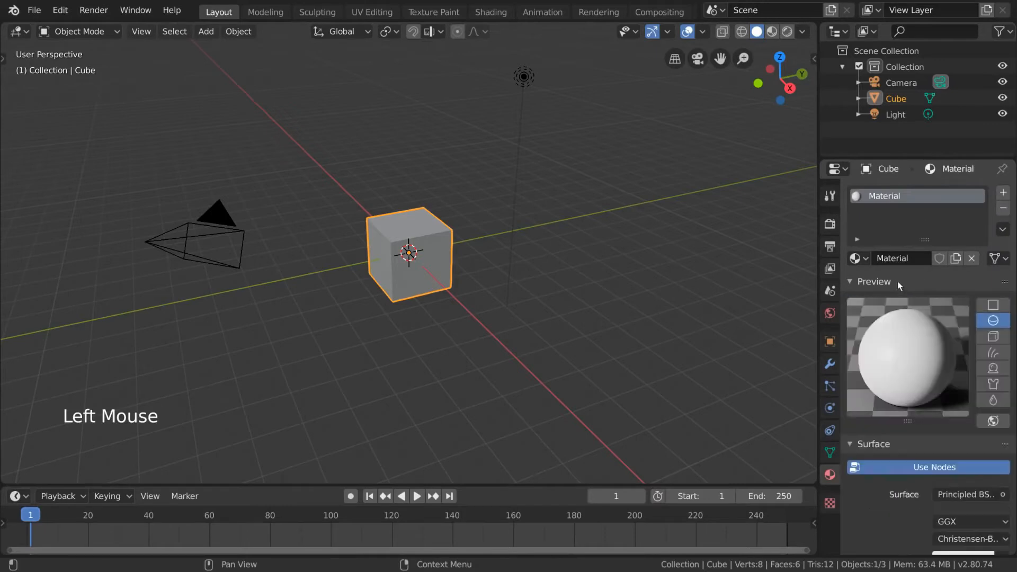
scroll(926, 389, down, 12)
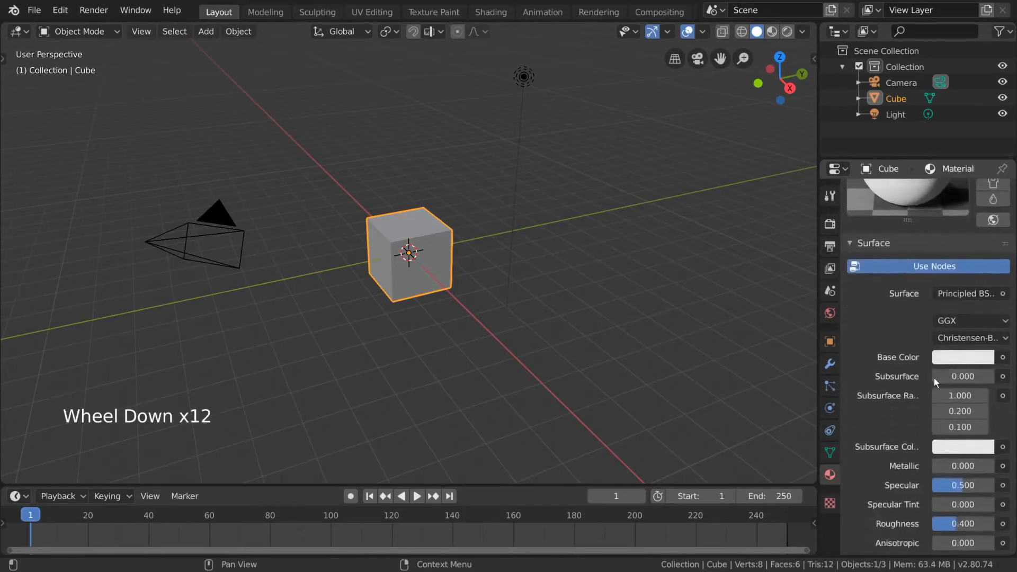
scroll(932, 376, up, 13)
scroll(929, 374, up, 1)
click(892, 281)
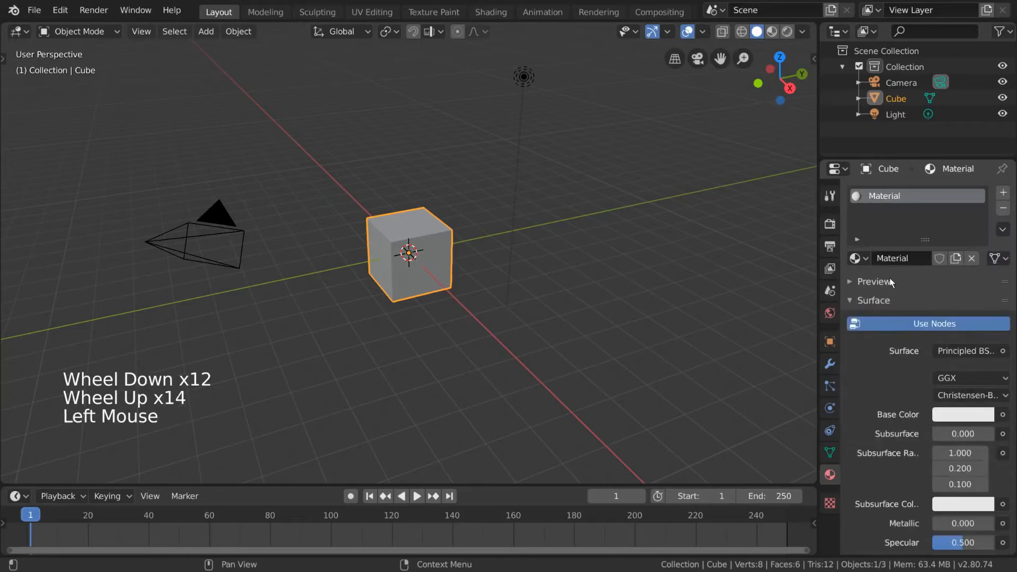
- Look through the available surface shader types and the Principled BSDF settings of the cube's material
scroll(953, 378, down, 3)
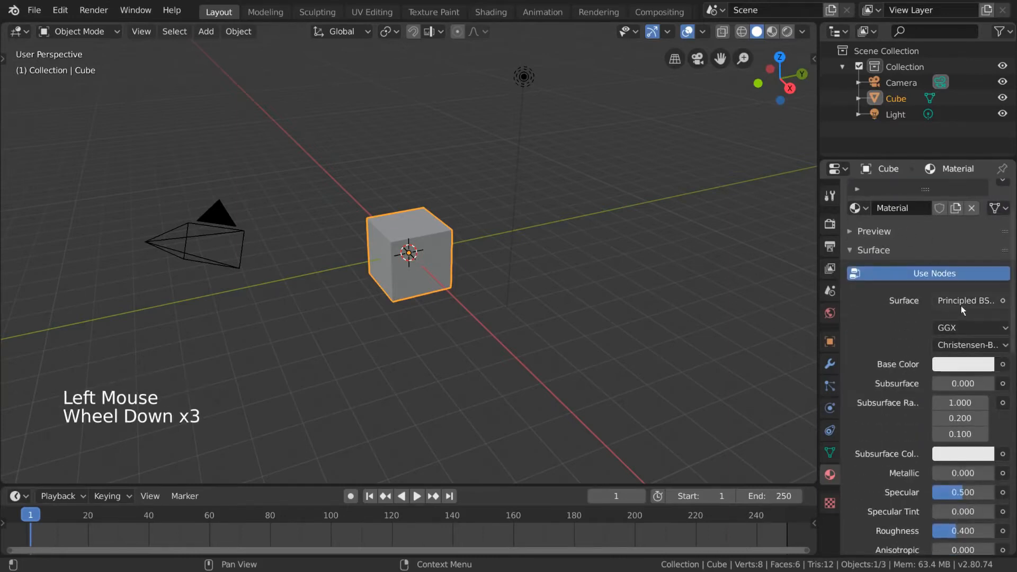
click(961, 302)
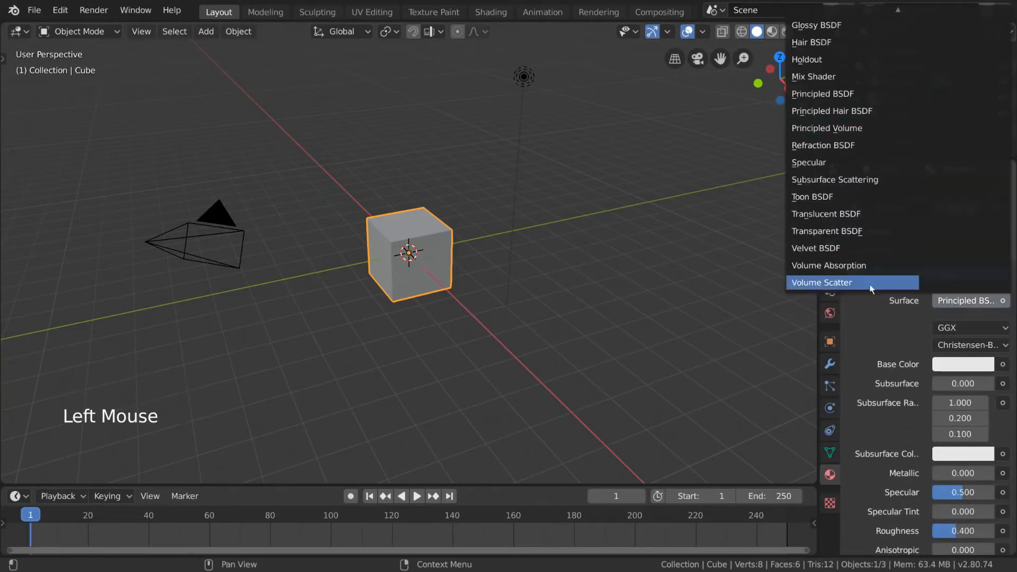
scroll(913, 336, down, 12)
scroll(913, 336, up, 13)
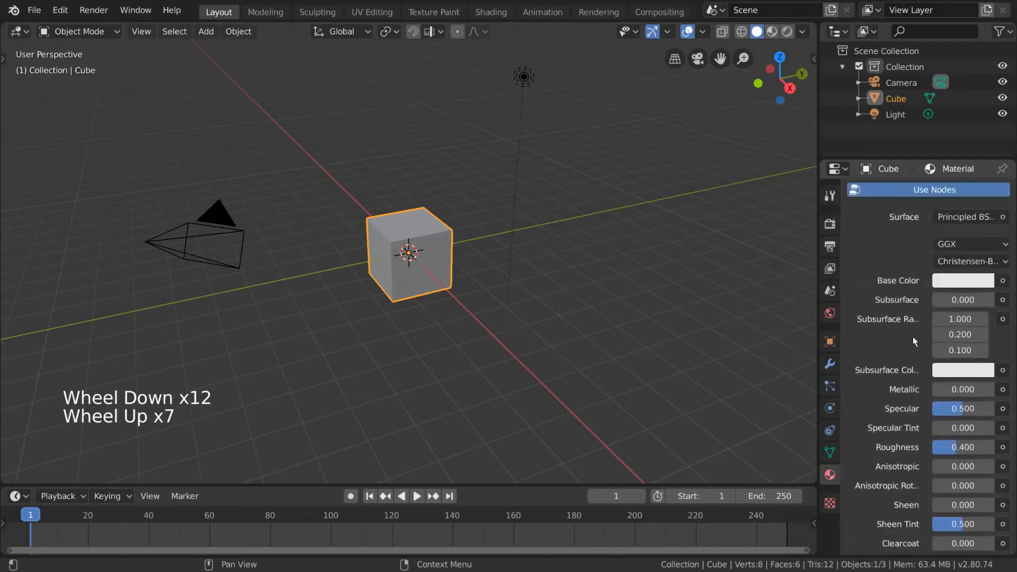
scroll(913, 336, up, 5)
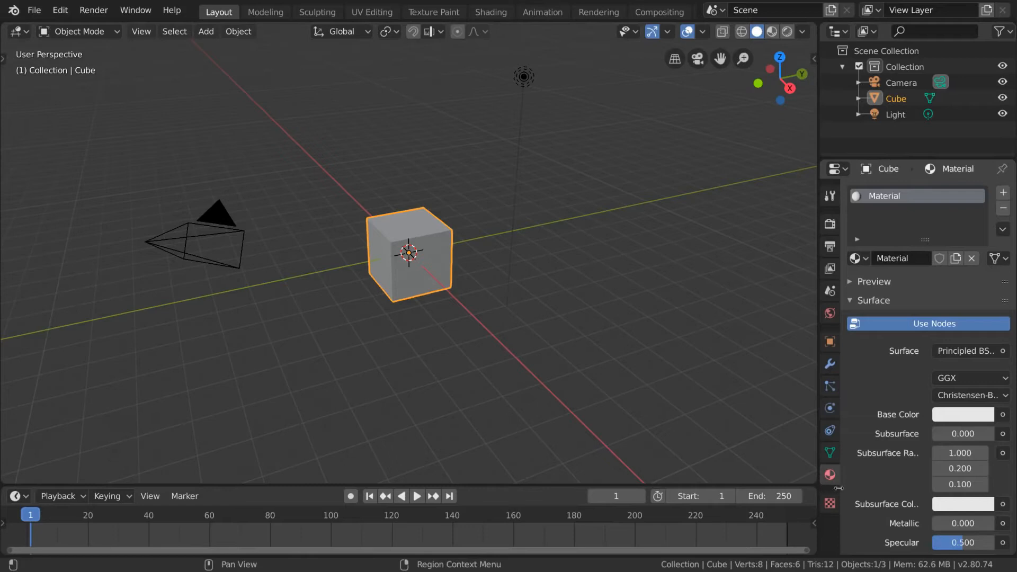
- Create a new brush texture in the Texture properties and remove it again
click(832, 504)
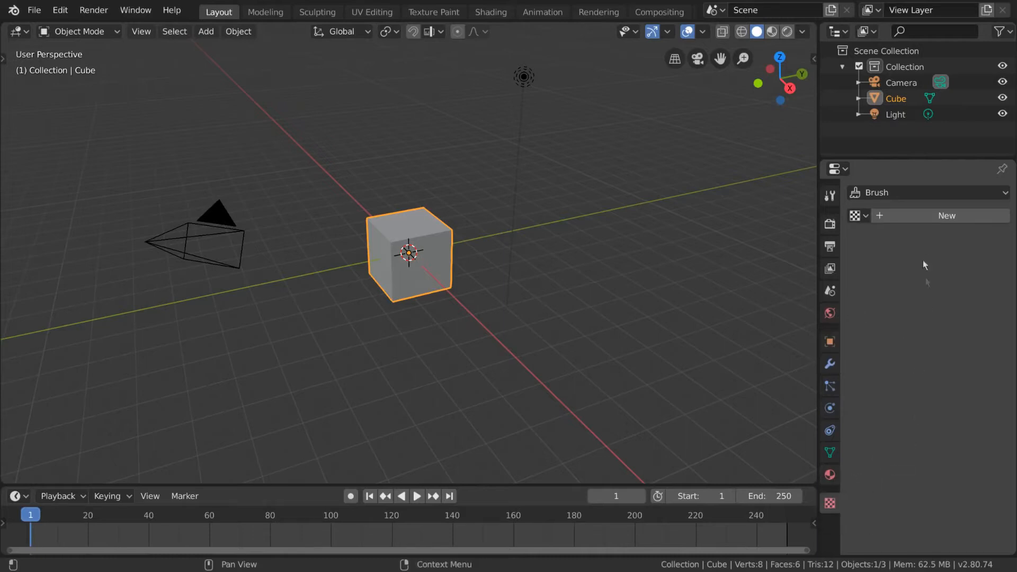
click(924, 217)
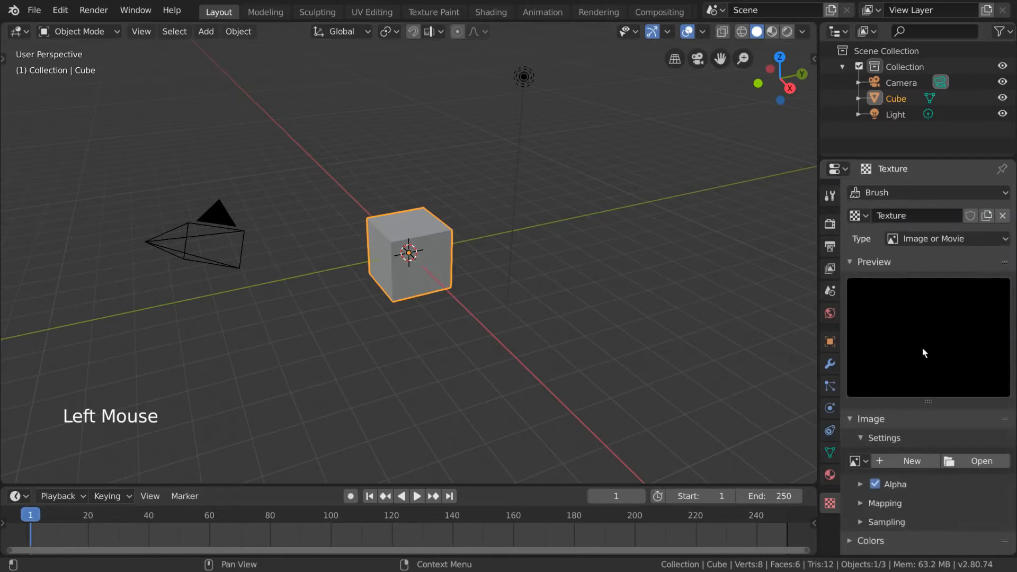
click(1003, 216)
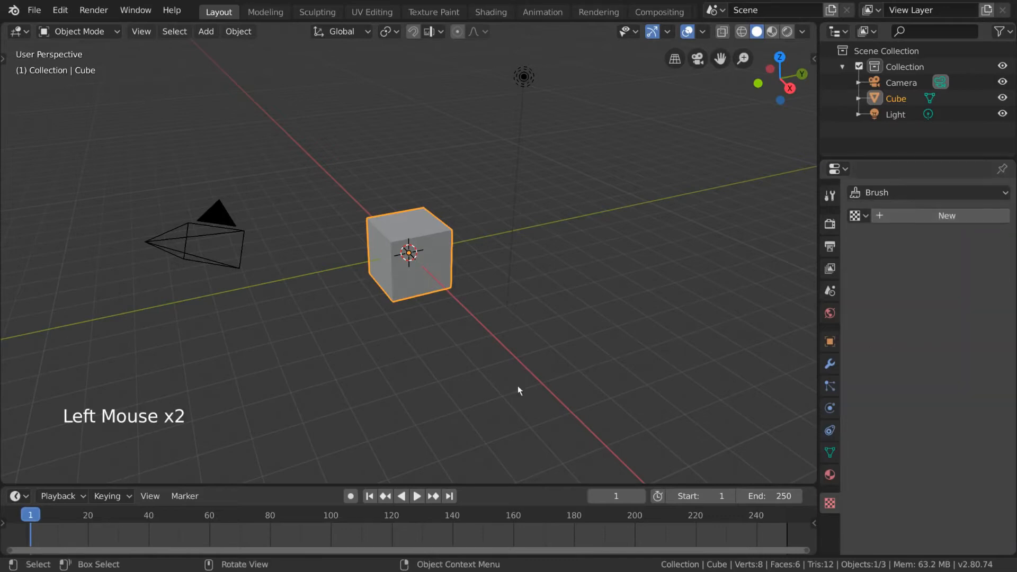
- Select the light, set its power to 1000.4 W and its radius to 0.7 m, and toggle its shadow off and on
click(523, 106)
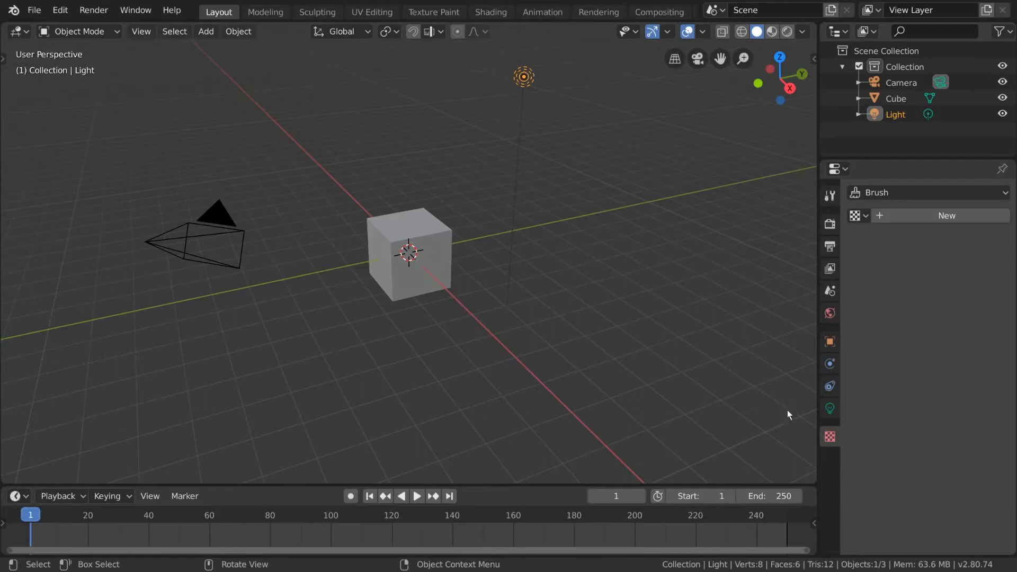
click(837, 412)
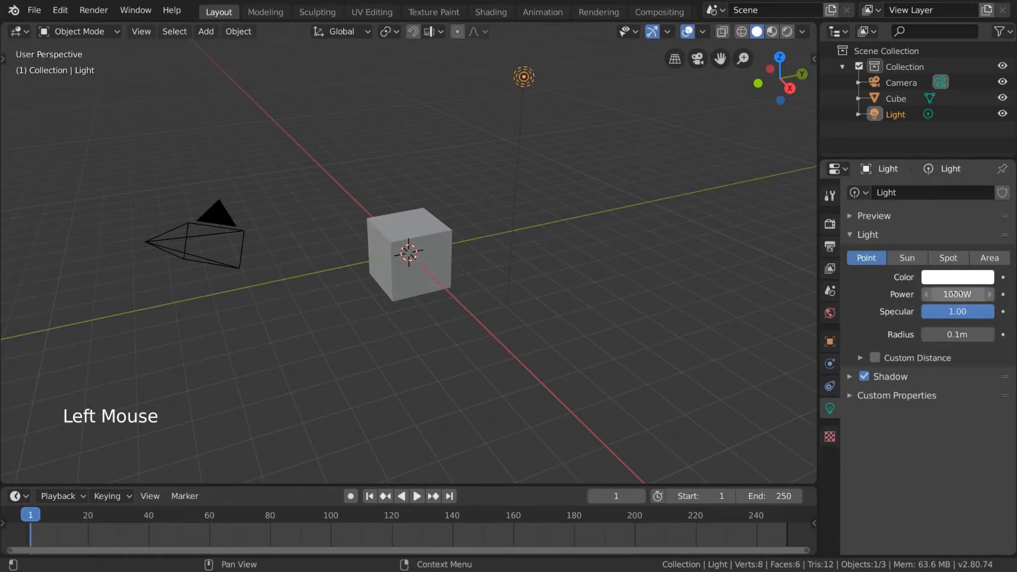
mouse_move(960, 294)
mouse_down()
mouse_move(1001, 294)
mouse_move(962, 295)
mouse_up()
mouse_move(959, 334)
mouse_down()
mouse_move(1006, 335)
mouse_move(980, 335)
mouse_up()
click(862, 377)
click(862, 376)
- Switch the light's type through Sun, Spot and Area and back to Point
click(907, 258)
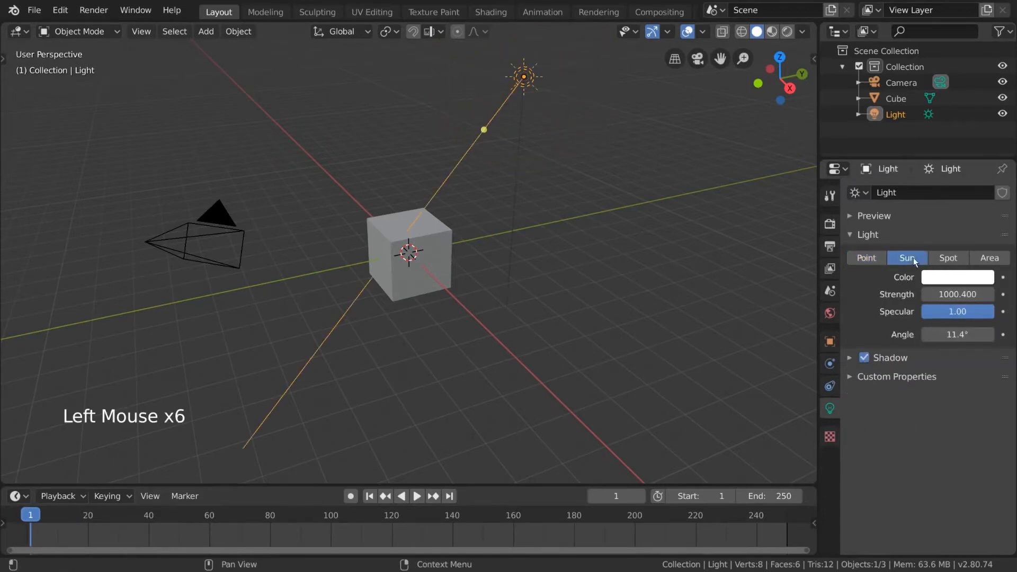
click(948, 257)
click(988, 258)
click(875, 259)
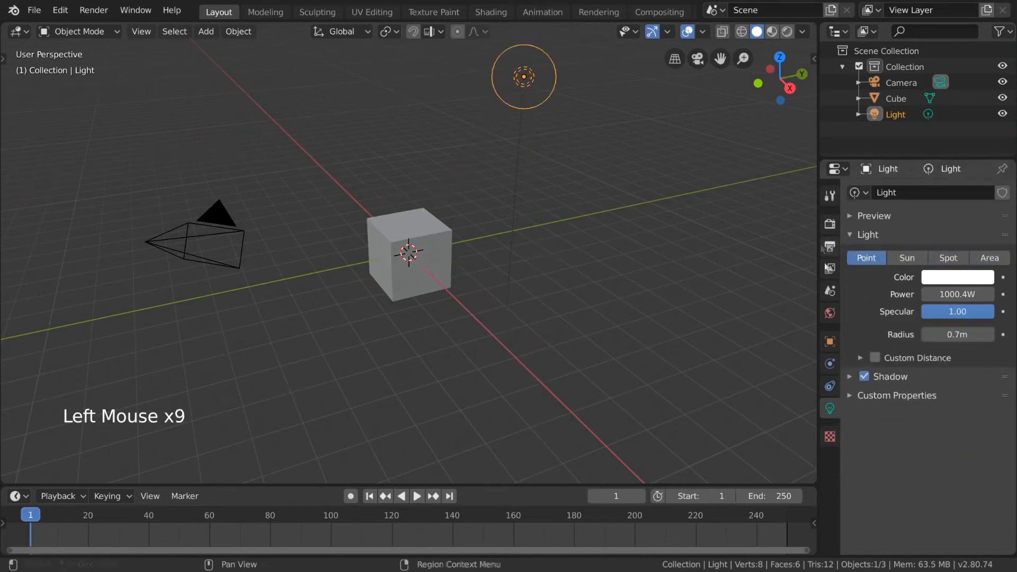
- Select the camera to examine its lens settings, and select the cube again
click(223, 211)
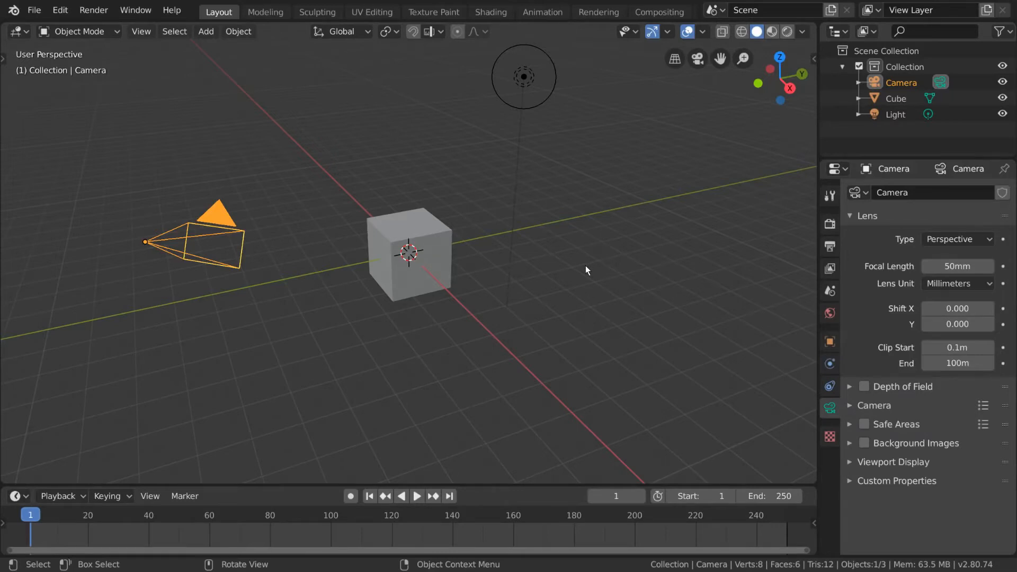
click(424, 249)
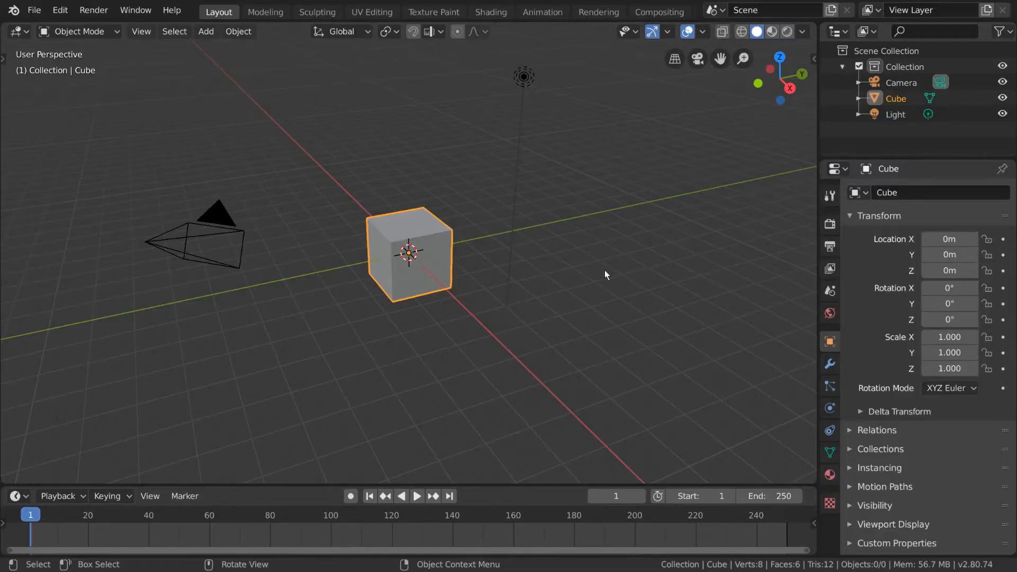
- Switch to the Modeling workspace with the cube in Edit Mode and check the available interaction modes
click(265, 12)
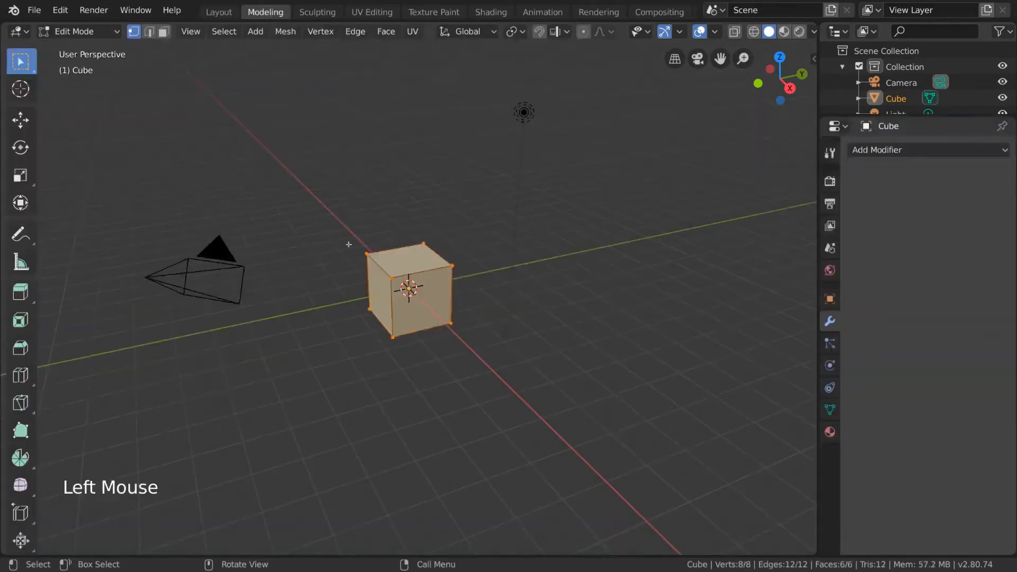
click(100, 32)
click(100, 31)
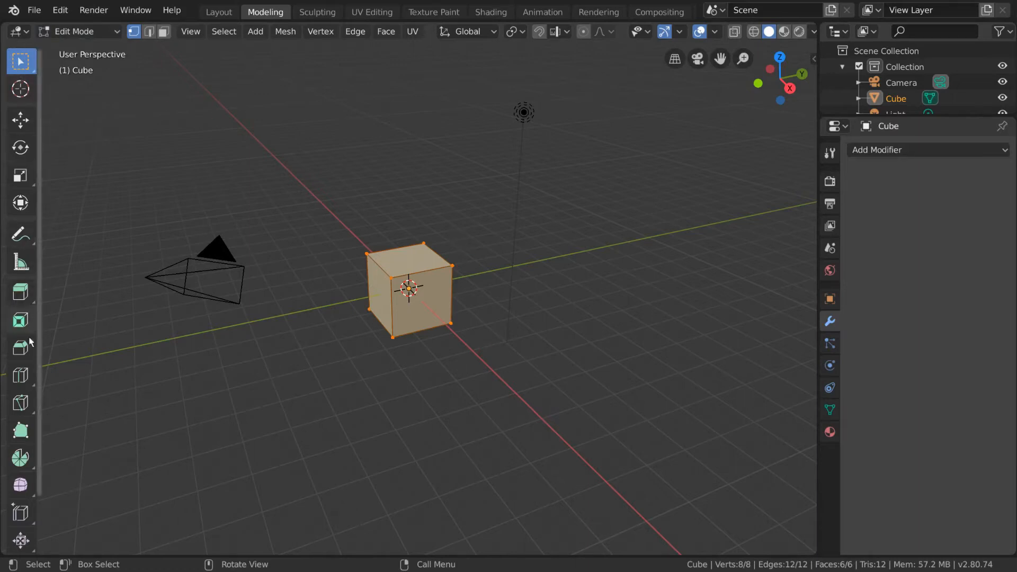
- Look through the Edit Mode mesh tools, and hide and show the set of tools once
scroll(32, 470, down, 1)
scroll(32, 471, down, 10)
scroll(20, 469, up, 8)
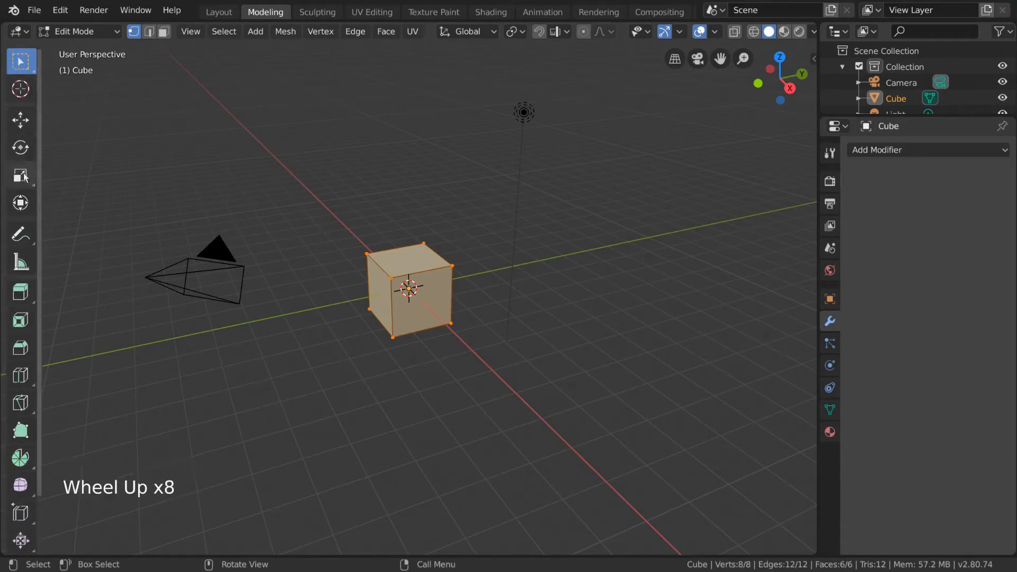
key(t)
key(t)
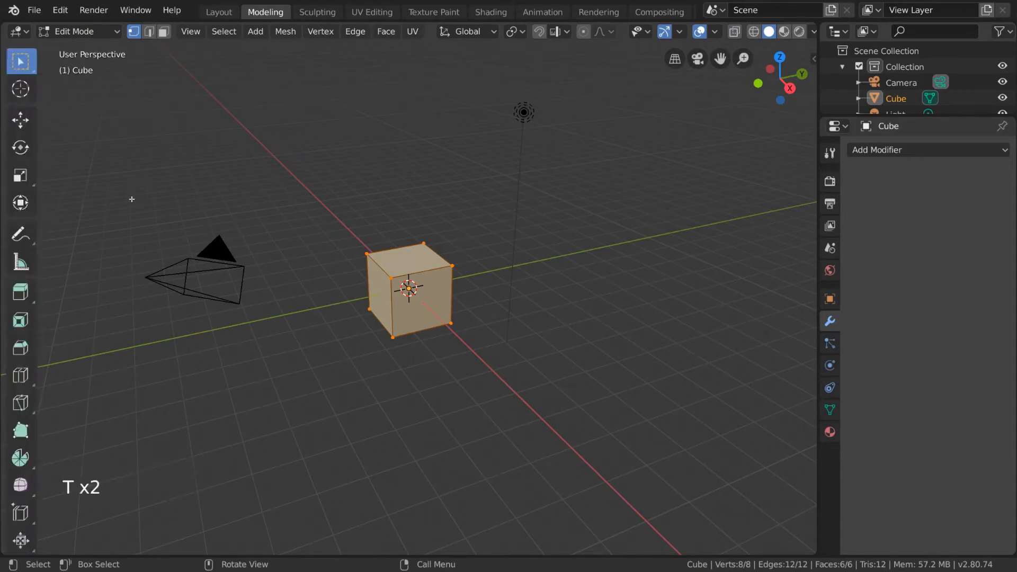
scroll(27, 284, down, 4)
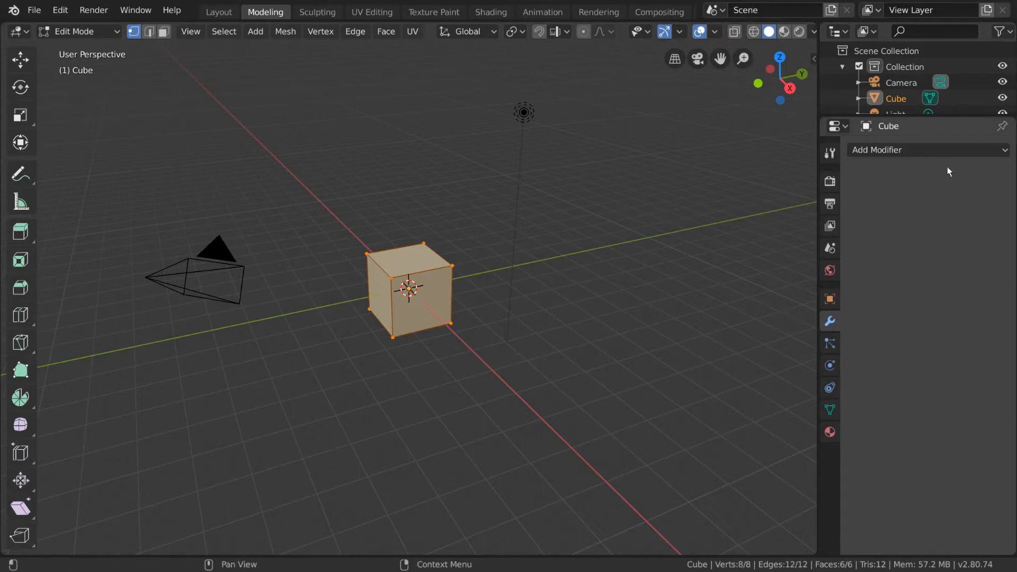
- Examine the available modifiers and the vertex, edge and face operations for mesh editing
click(955, 150)
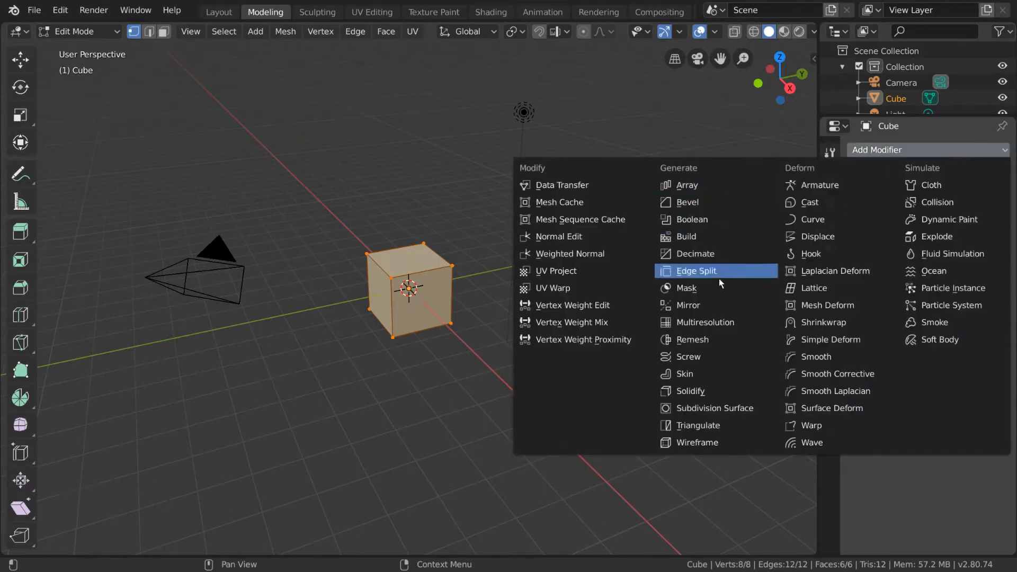
click(908, 149)
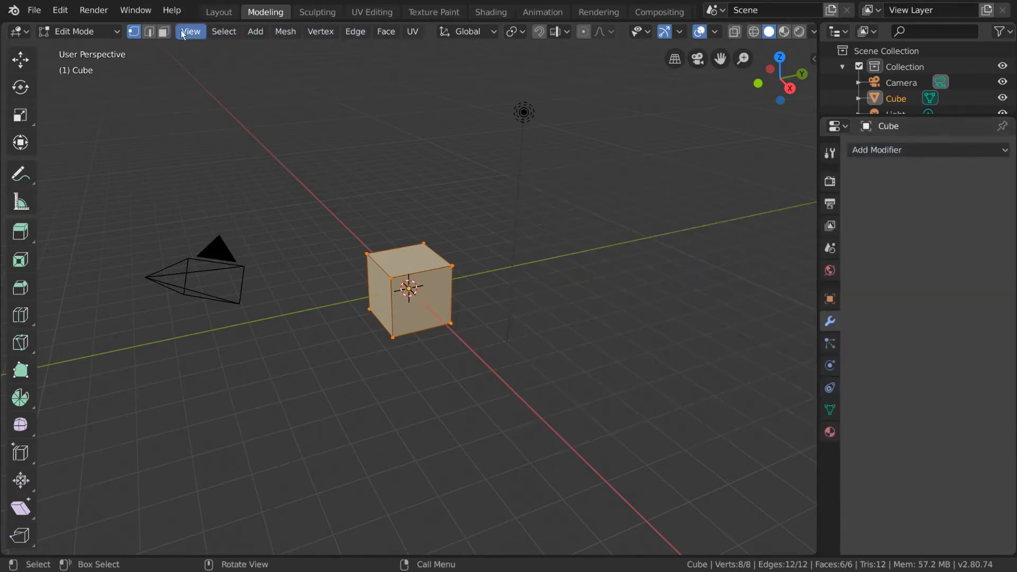
click(330, 33)
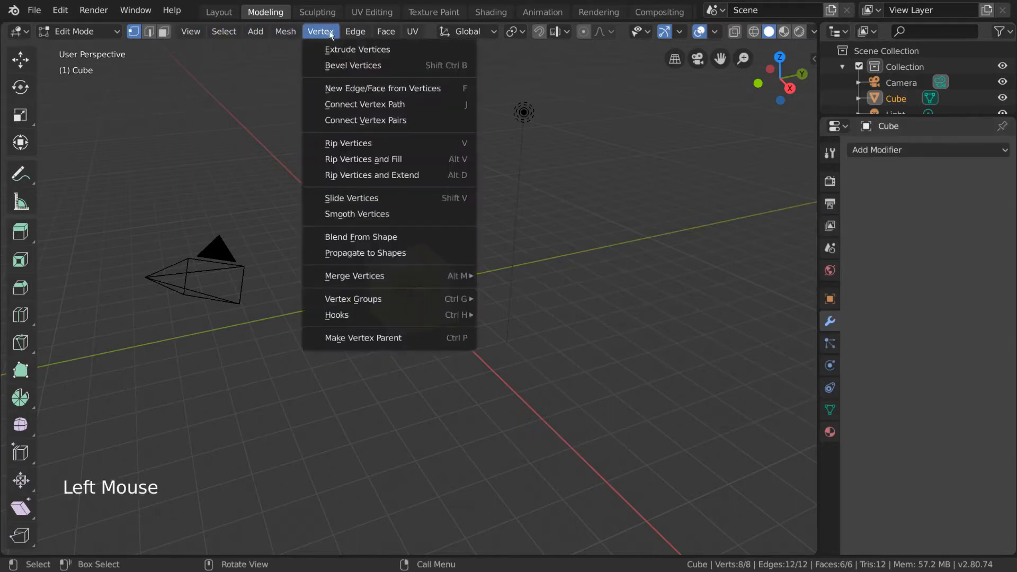
click(330, 33)
click(366, 33)
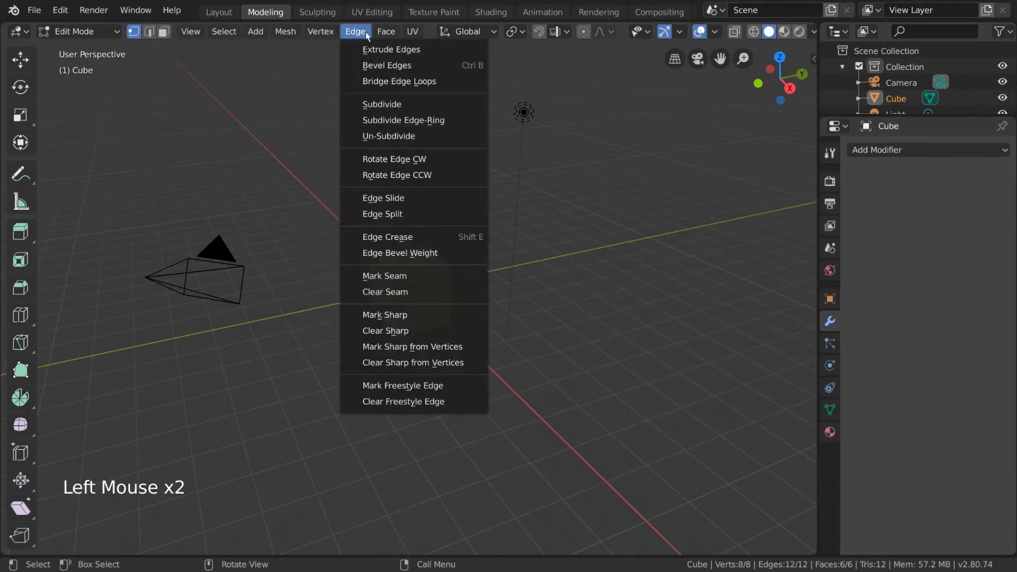
click(398, 31)
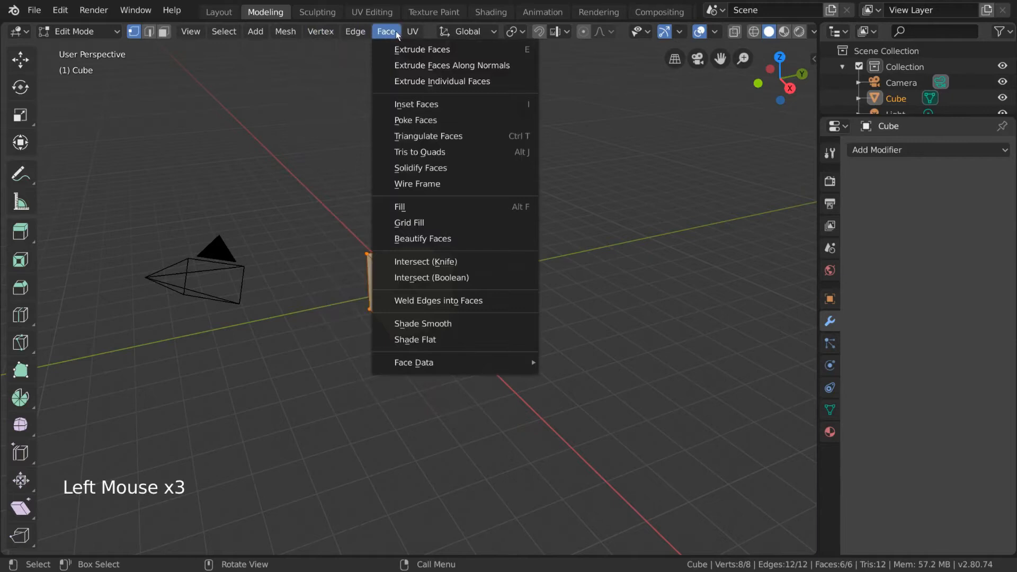
click(396, 32)
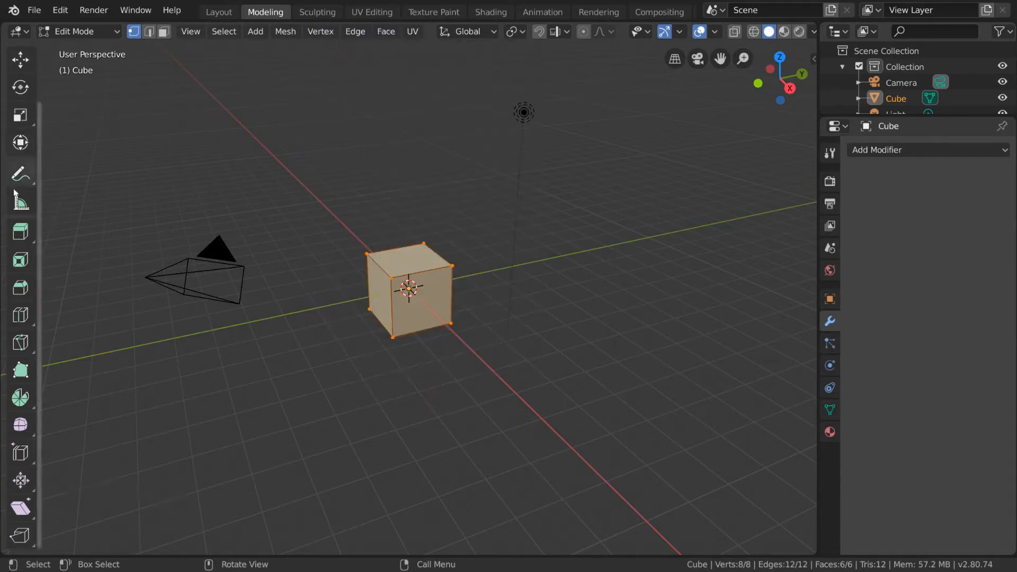
scroll(28, 183, down, 2)
scroll(27, 182, down, 1)
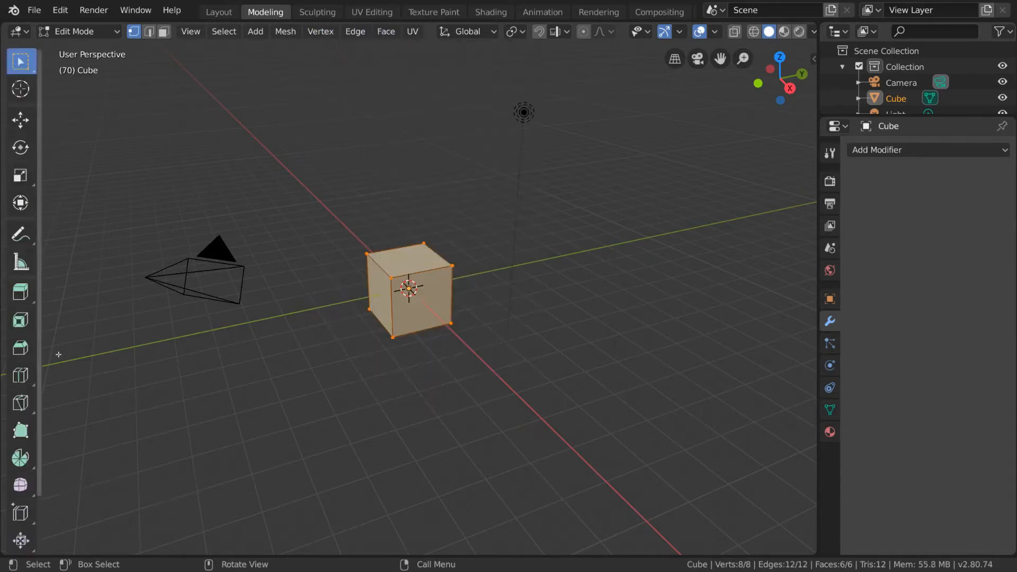
- Add loop cuts around the cube in two perpendicular directions, with the number of cuts set to 2 for each
click(21, 375)
click(422, 274)
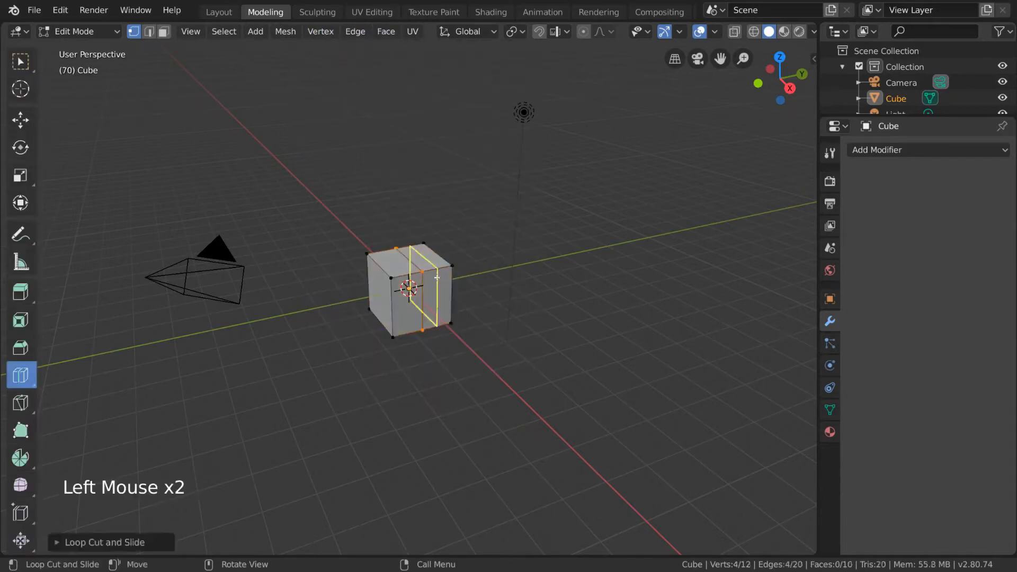
click(104, 543)
click(260, 418)
click(380, 267)
click(259, 418)
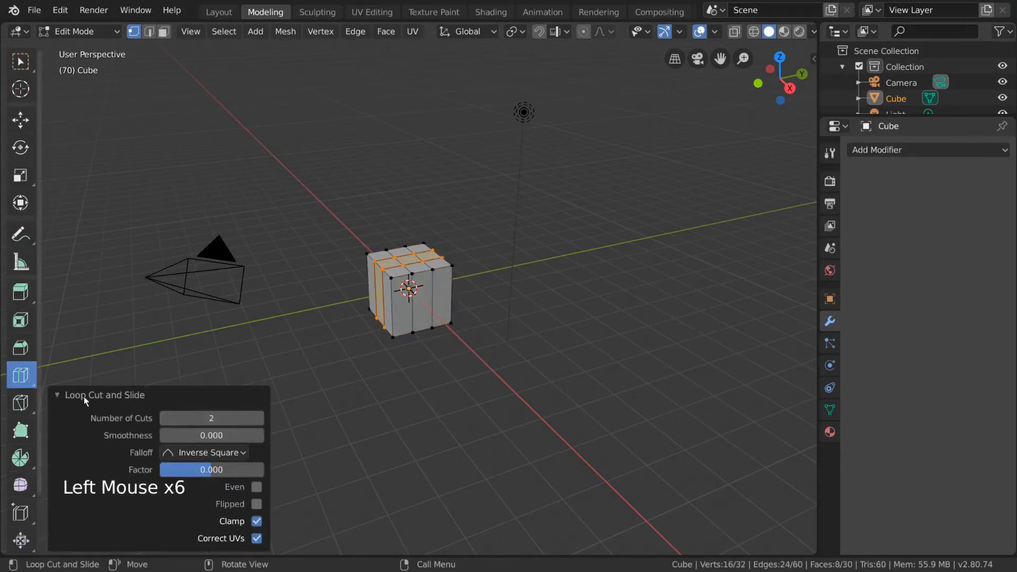
click(84, 398)
- Select the whole mesh and scale it down along the Z axis into a flat slab
click(25, 63)
key(a)
key(s)
key(z)
click(463, 279)
- In face selection mode, select the three top faces along the slab's back edge and, in wireframe shading, the four bottom corner faces
click(164, 32)
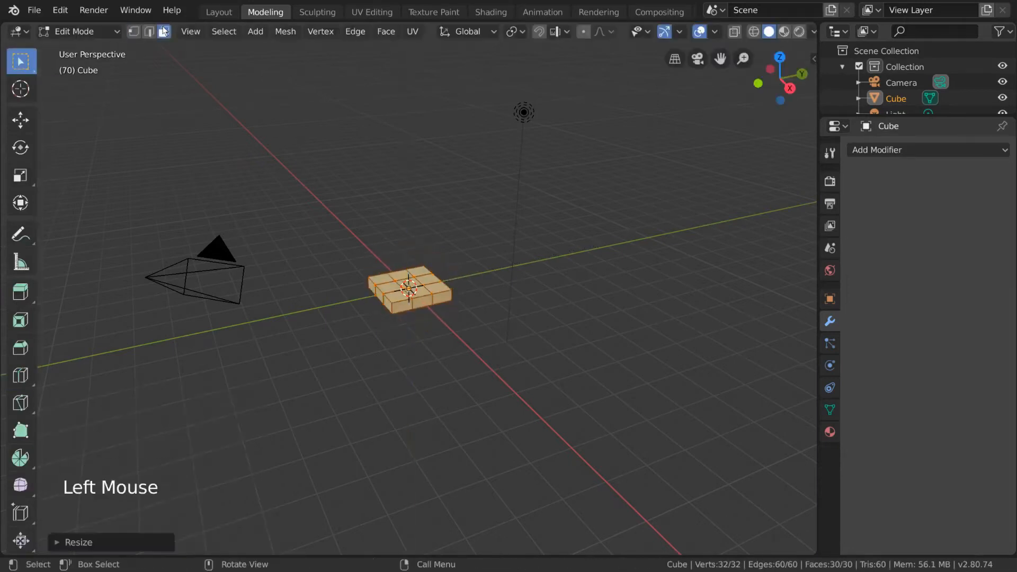
click(421, 271)
shift+click(429, 279)
shift+click(438, 288)
key(z)
click(392, 308)
shift+click(392, 307)
shift+click(381, 289)
shift+click(418, 281)
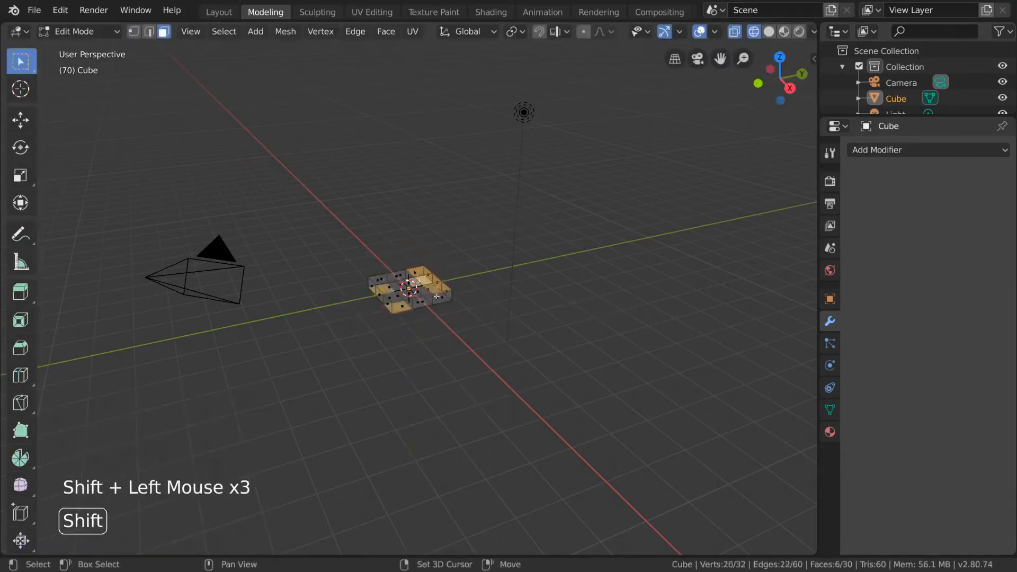
shift+click(437, 298)
- Extrude the selected faces into a chair's backrest and four legs, and move the extruded faces along the Z axis
click(20, 291)
drag(577, 235, 585, 298)
key(g)
key(z)
click(579, 255)
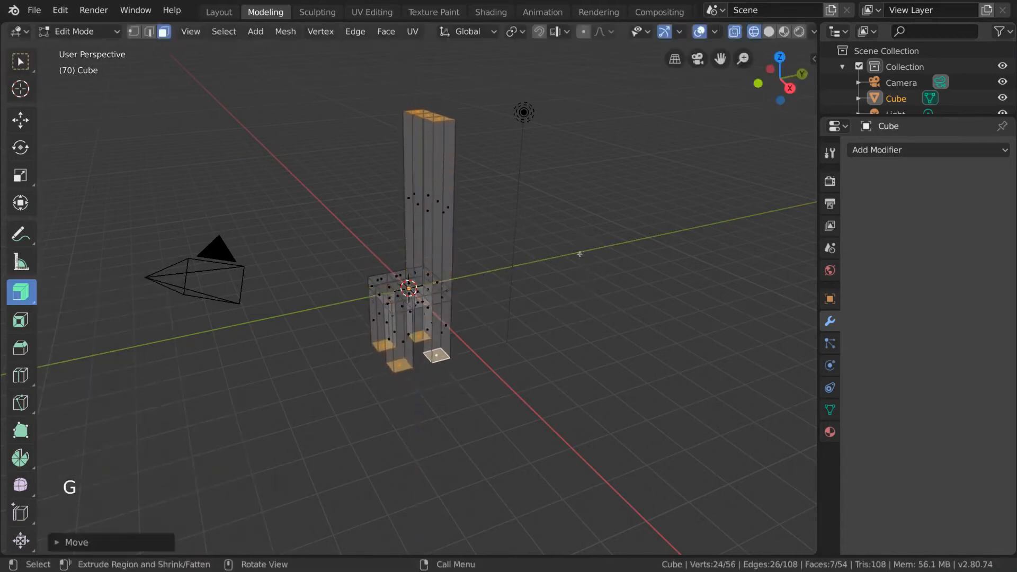
- Return the chair to solid shading, move and scale the selected faces, and inspect the model from other sides
key(z)
middle_drag(142, 46, 659, 164)
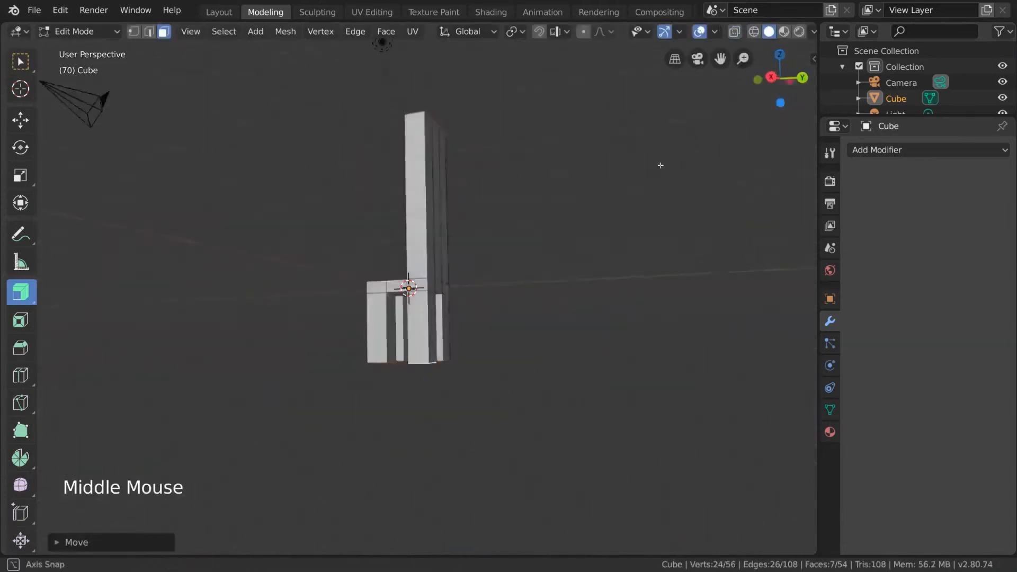
key(g)
key(s)
key(g)
middle_drag(587, 198, 243, 204)
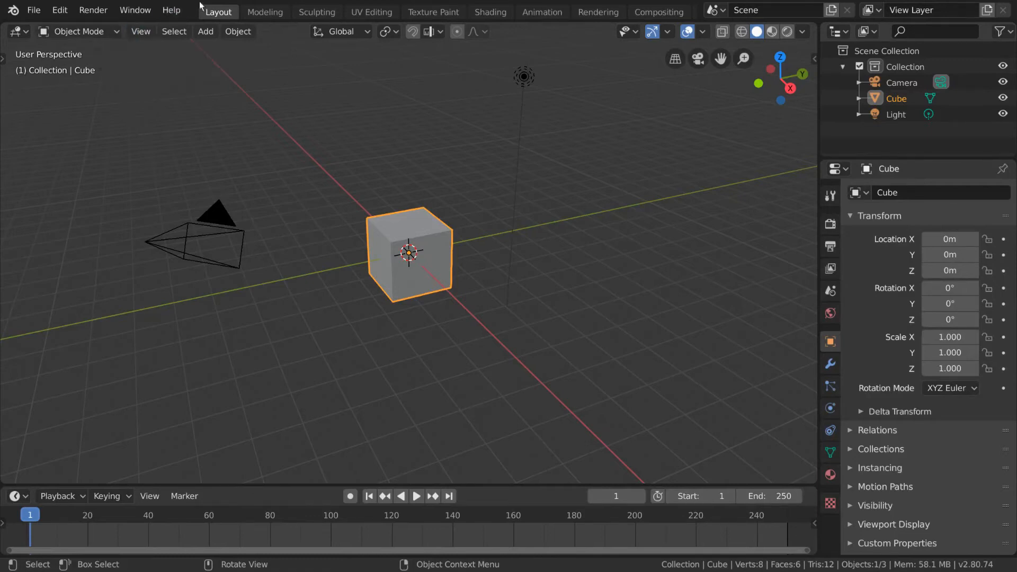
- Try moving the default cube in the Layout workspace, and show its Object Data properties
key(g)
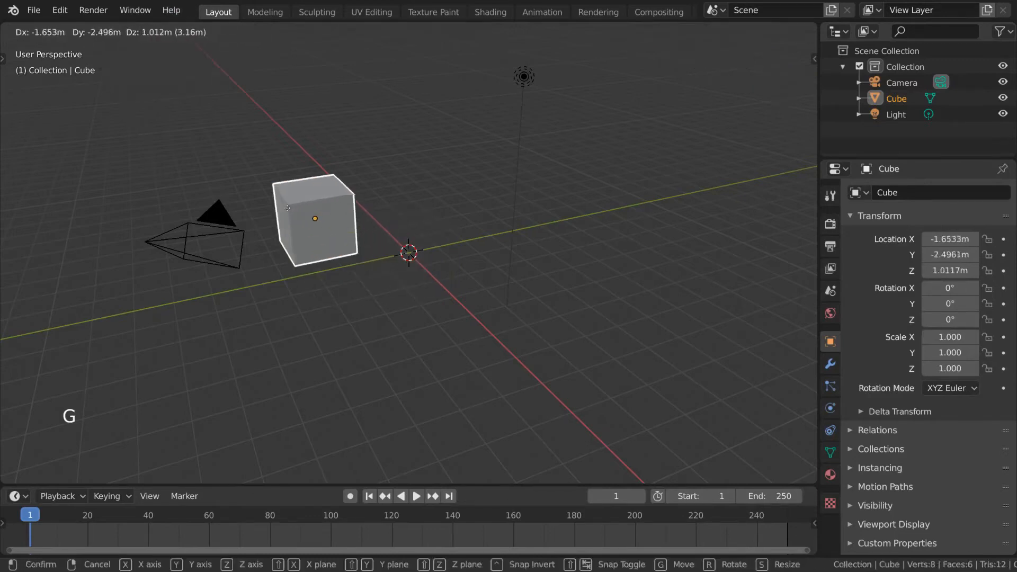
right_click(290, 207)
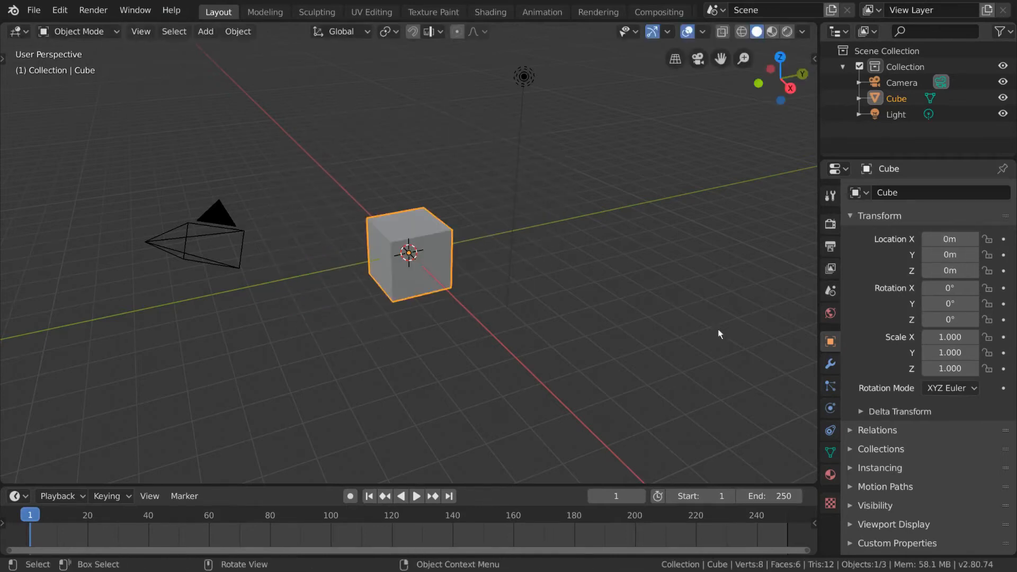
click(831, 454)
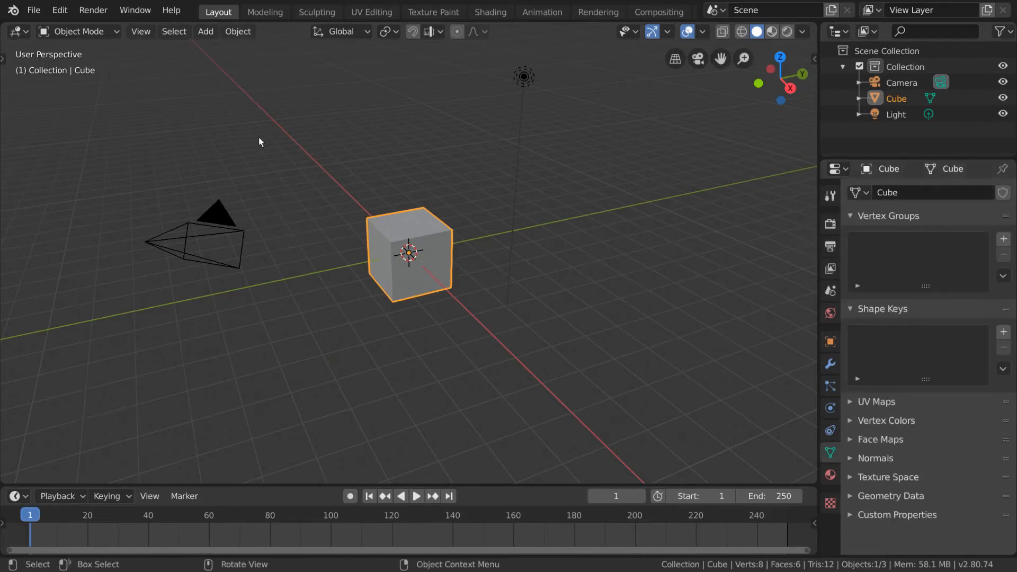
- Switch to the Modeling workspace and display the available interaction modes for the cube
click(275, 13)
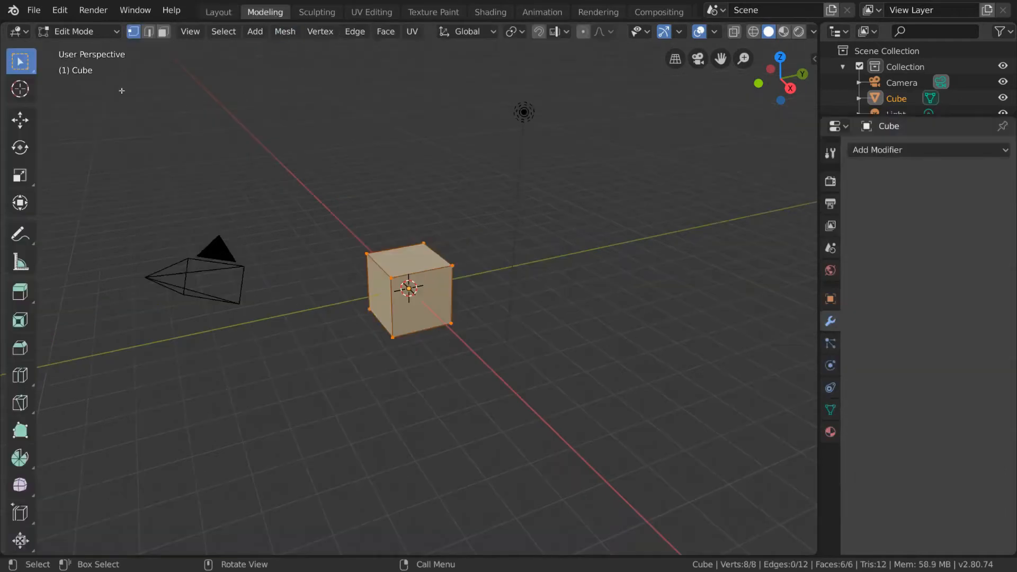
click(106, 31)
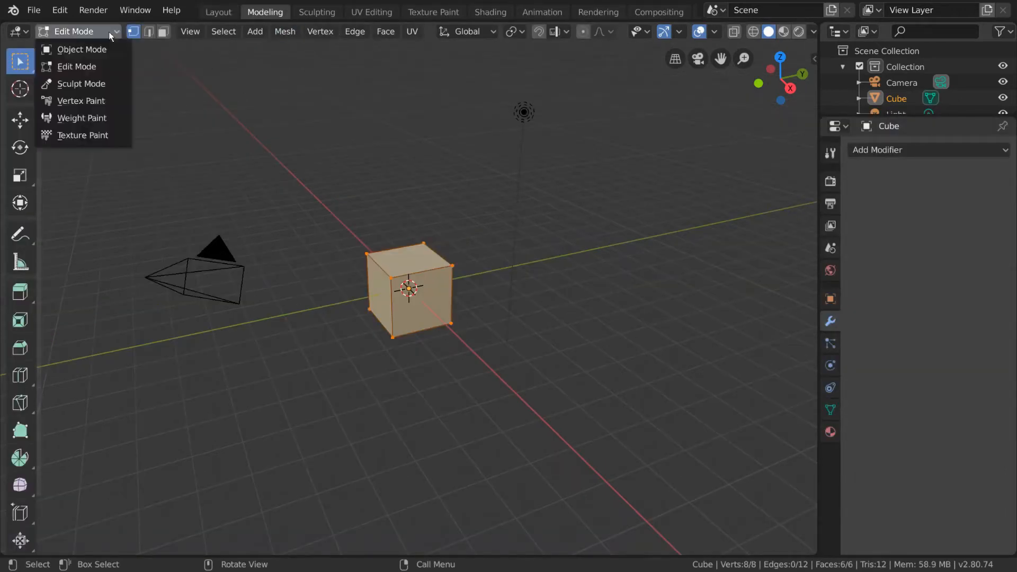
click(106, 31)
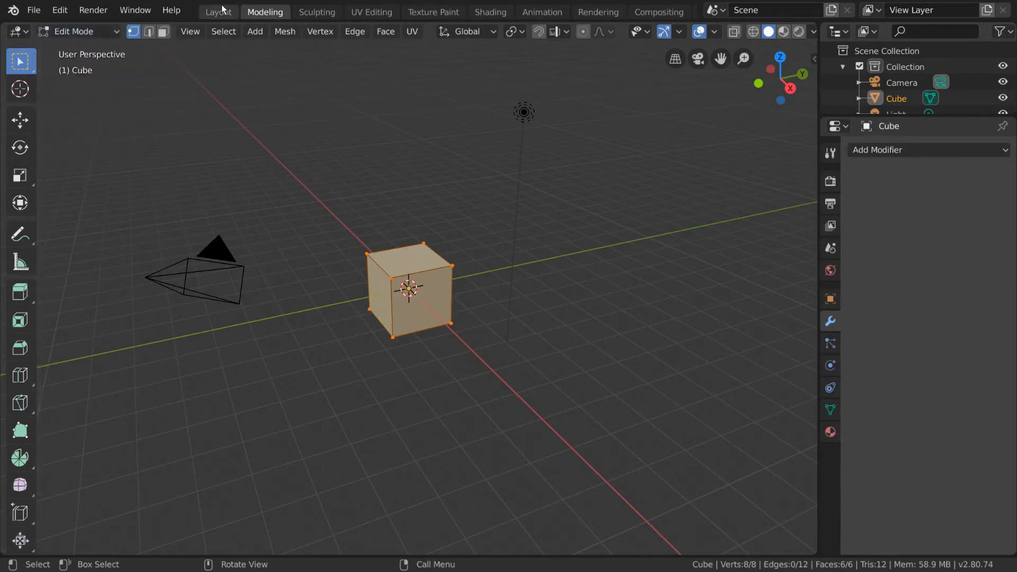
- Toggle the cube between Object Mode and Edit Mode in the Layout workspace, and return to the Modeling workspace
click(219, 12)
click(82, 31)
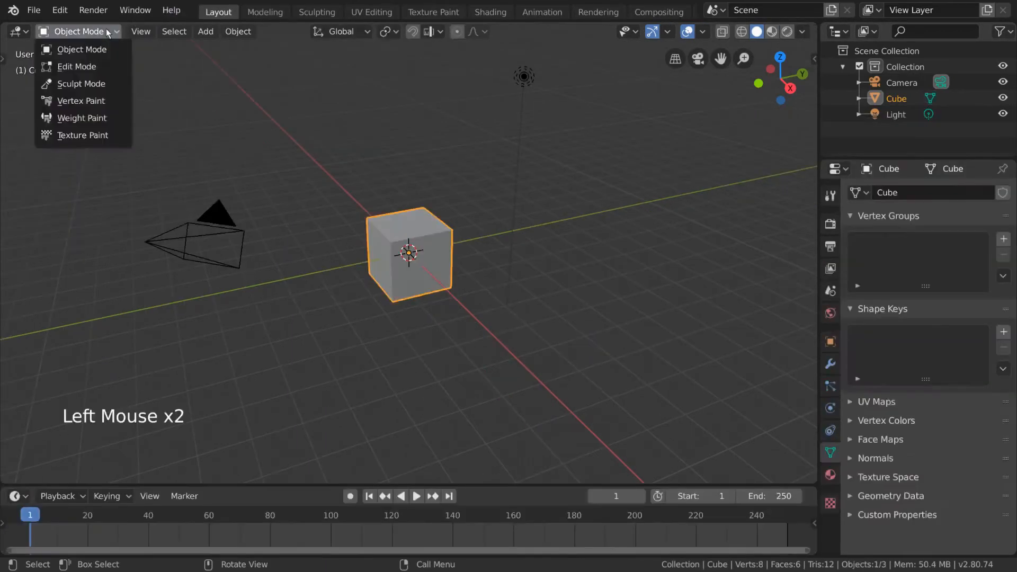
click(97, 68)
key(Tab)
key(Tab)
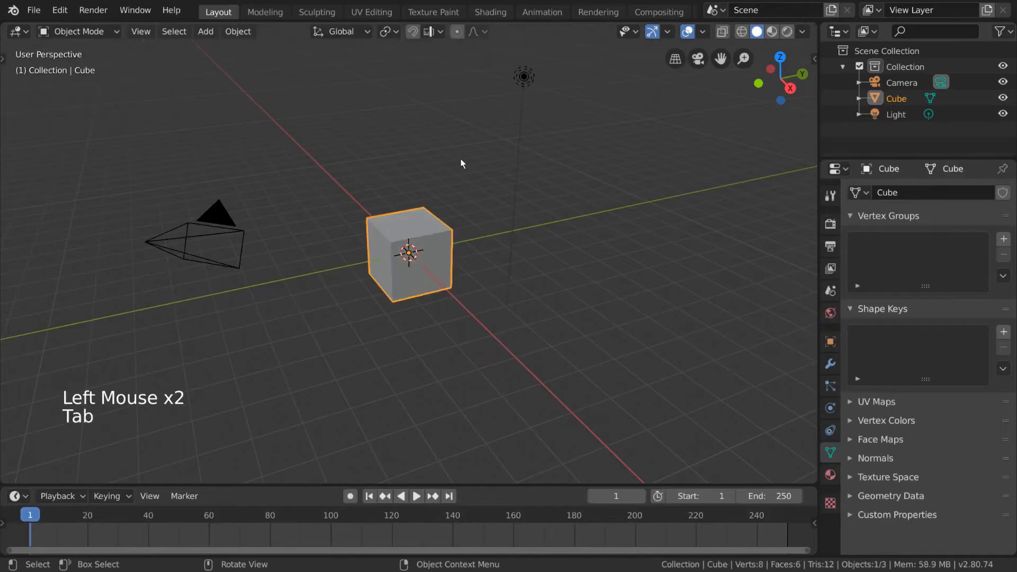
key(Tab)
click(265, 11)
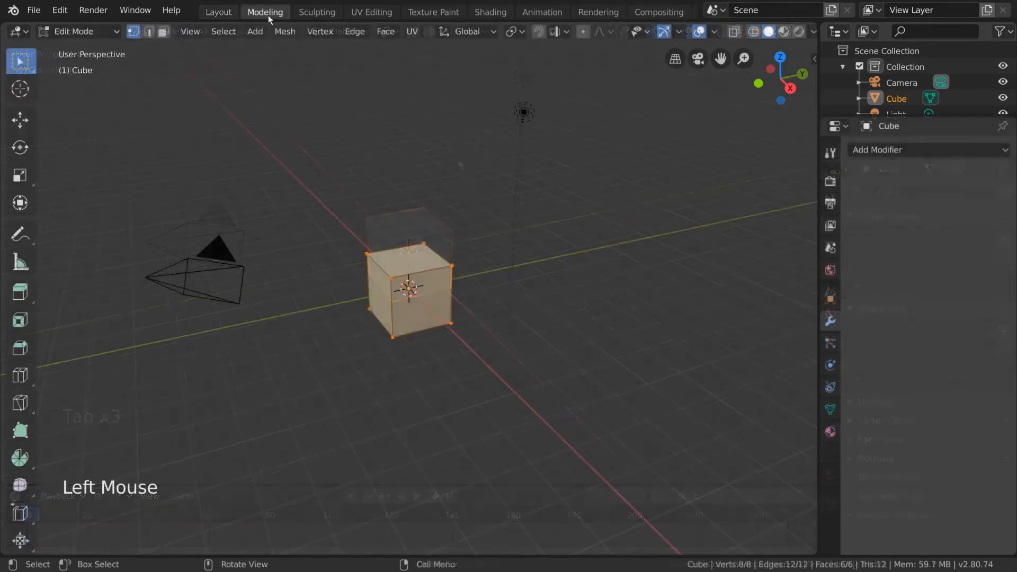
- Select the cube's four top vertices and move them sideways and upward to slant the cube
click(367, 253)
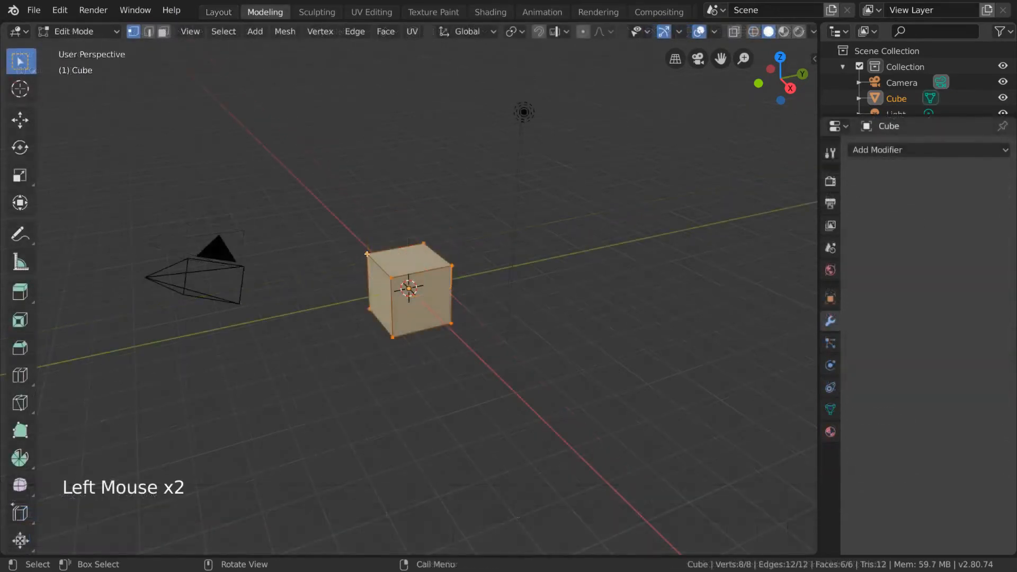
shift+click(391, 278)
shift+click(463, 266)
shift+click(428, 244)
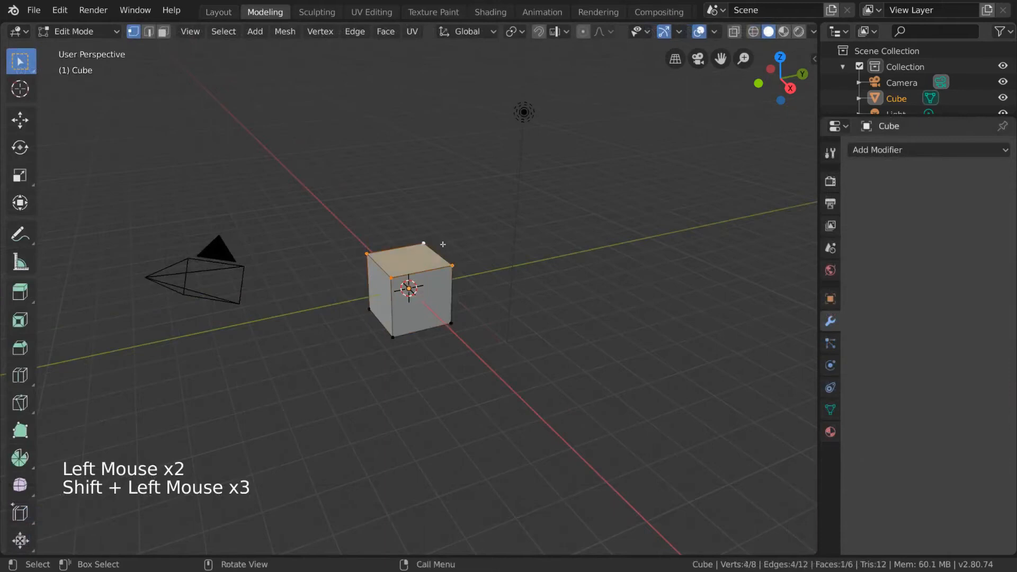
key(g)
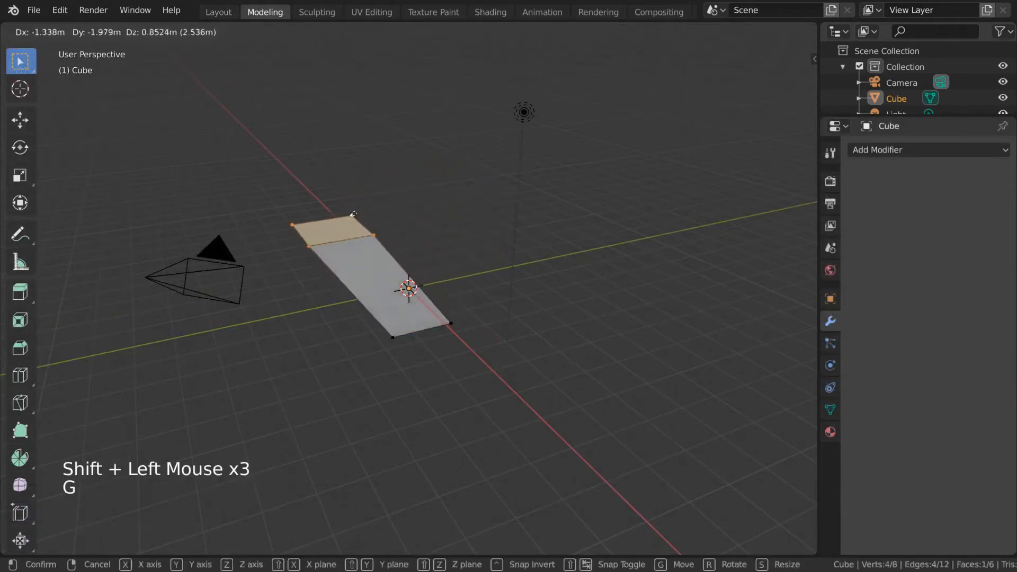
click(519, 254)
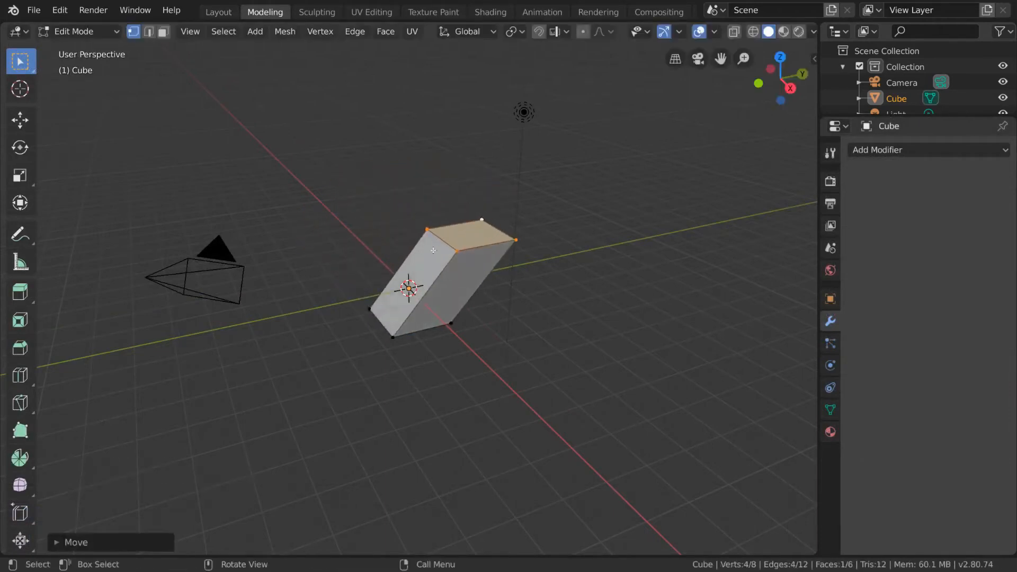
- Switch the slanted cube to Object Mode and try moving it as a whole
click(79, 31)
click(87, 47)
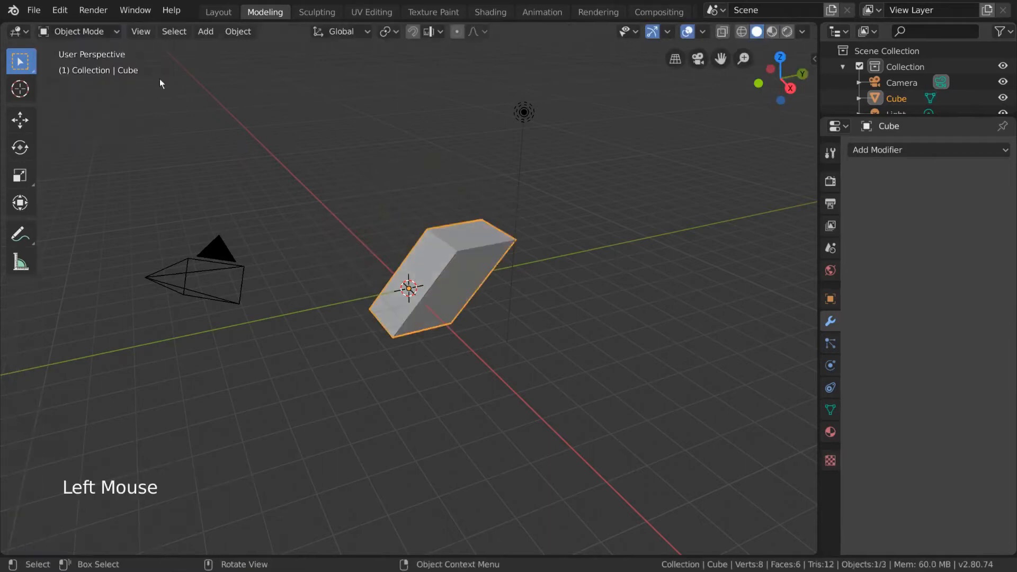
key(g)
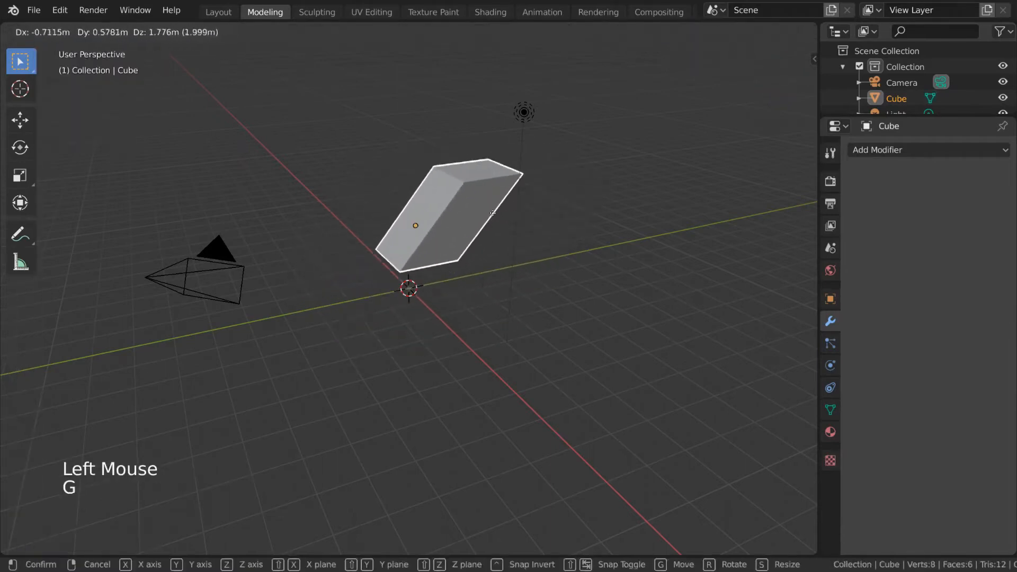
right_click(515, 243)
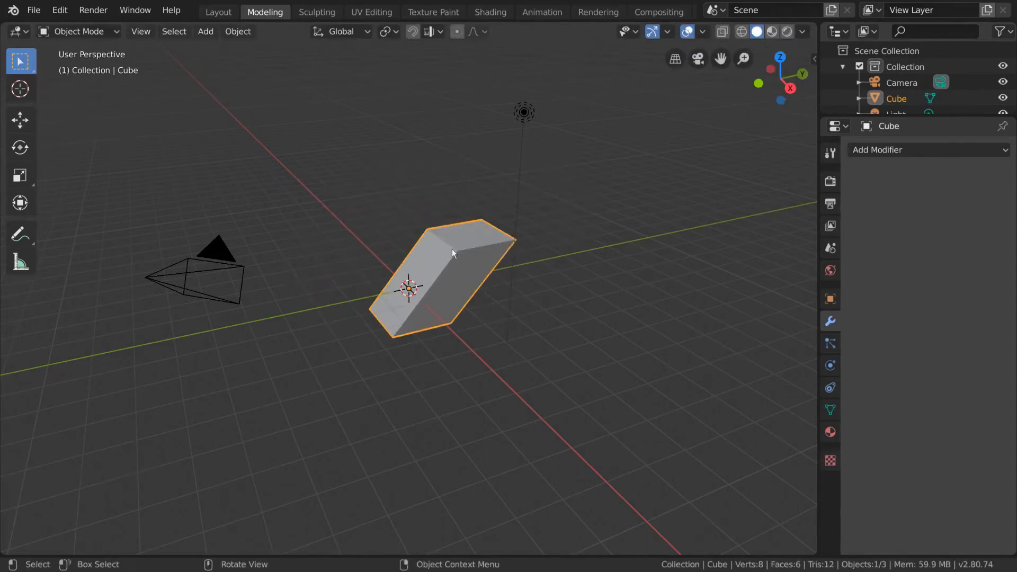
- Undo the move of the top vertices and toggle briefly to Object Mode and back to Edit Mode
key(ctrl+z)
key(ctrl+z)
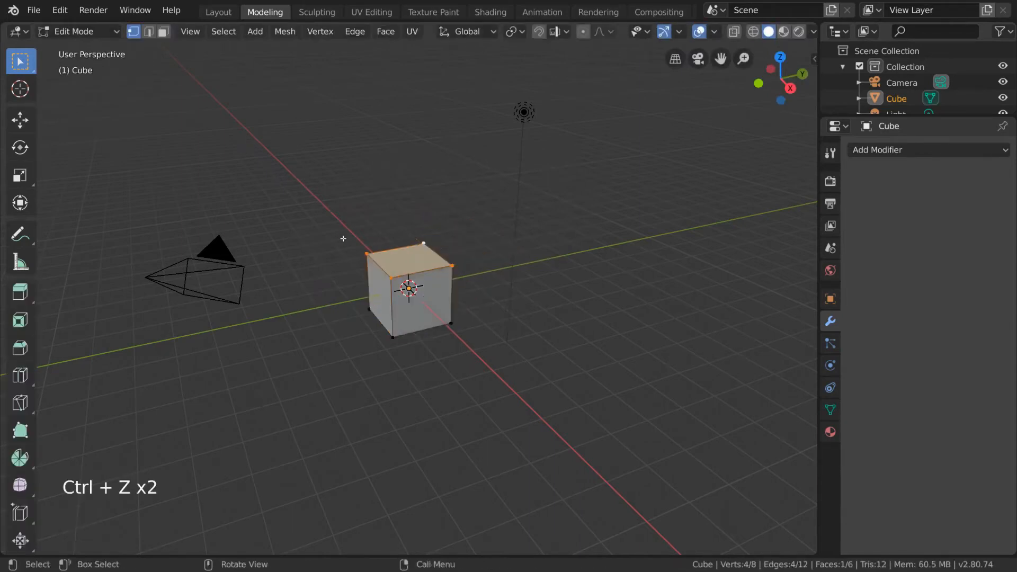
key(Tab)
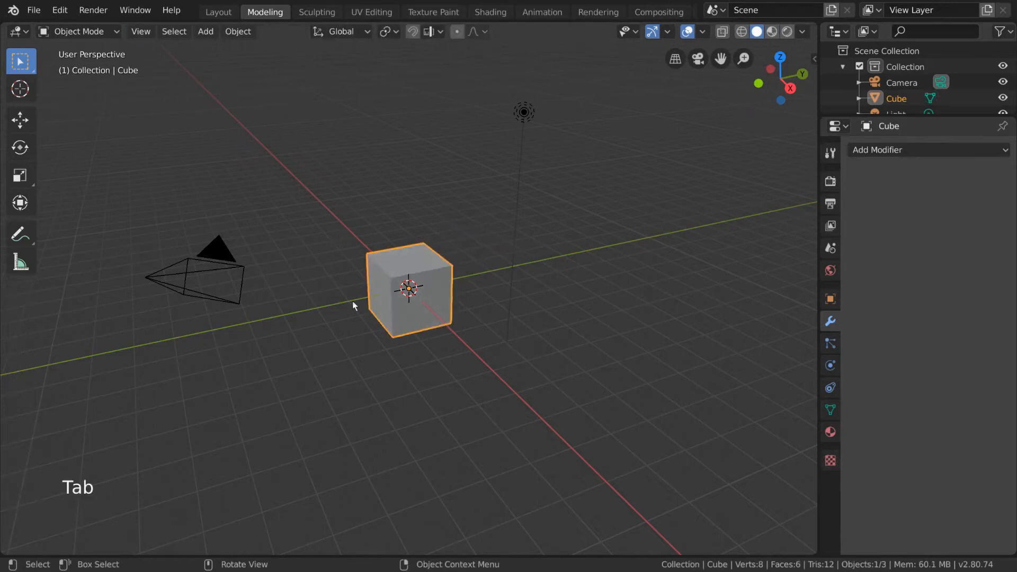
key(ctrl+z)
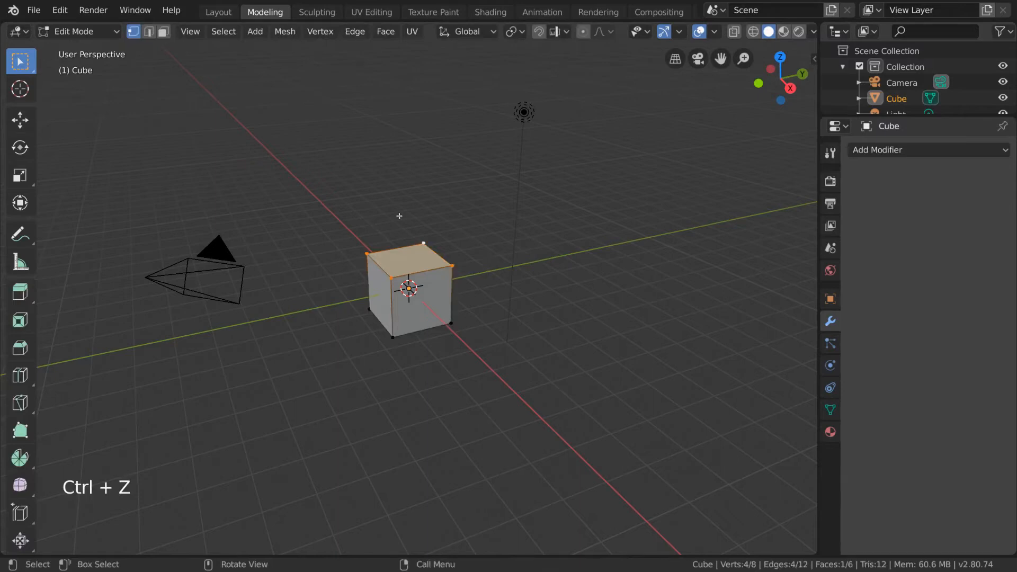
- Move the cube's back top, front top and three visible bottom vertices one at a time to distort the mesh
click(422, 241)
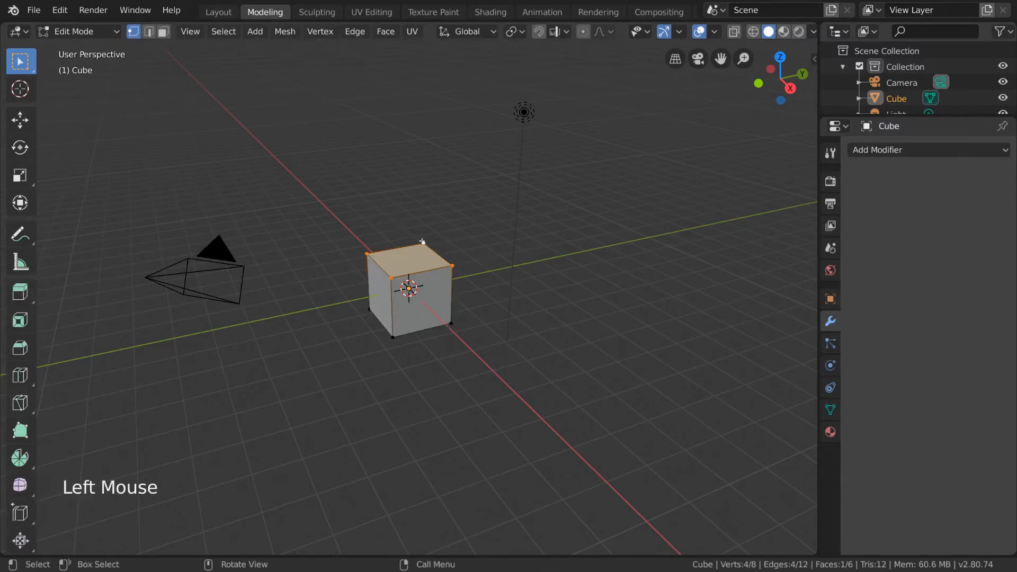
key(g)
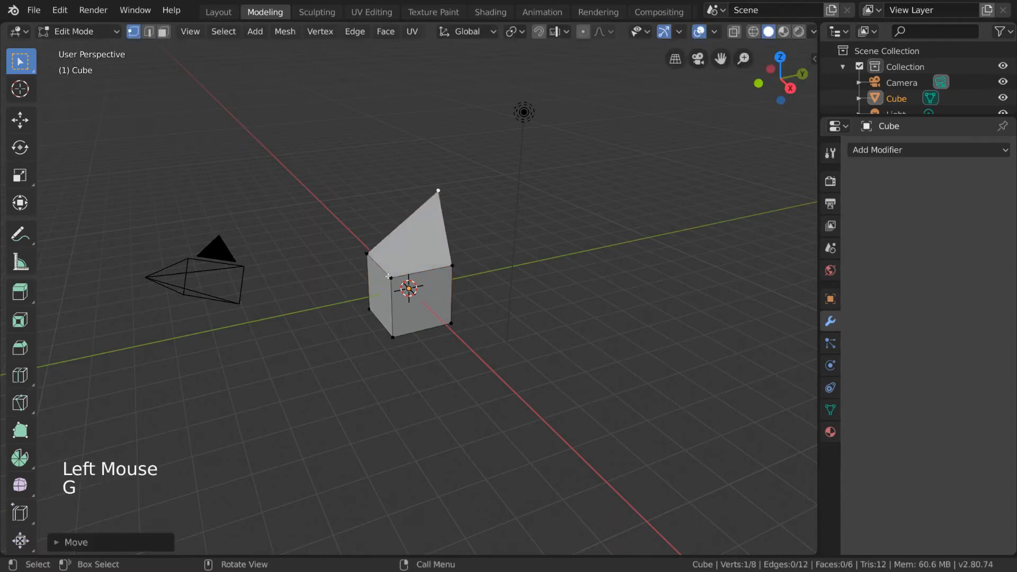
click(388, 275)
key(g)
click(365, 322)
key(g)
click(452, 322)
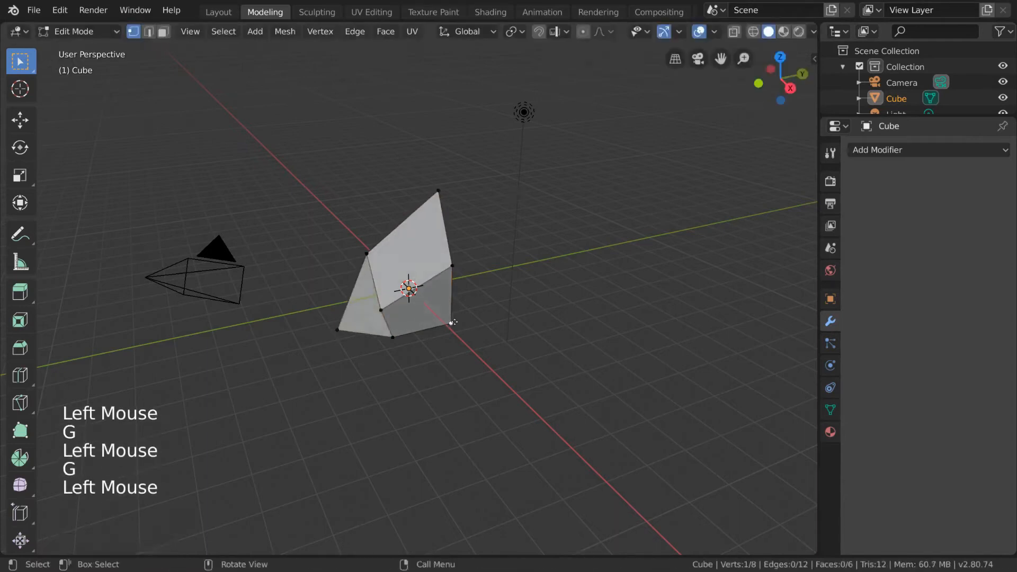
key(g)
click(487, 366)
click(392, 337)
key(g)
click(399, 378)
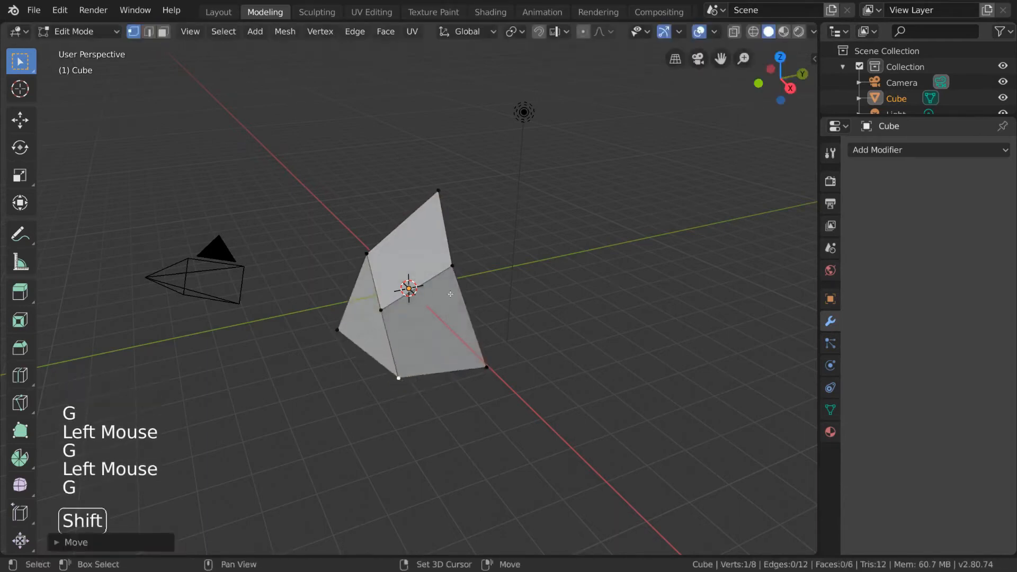
- Add the cube's right top vertex to the selected front bottom vertex, and rotate the pair
shift+click(451, 266)
key(g)
key(r)
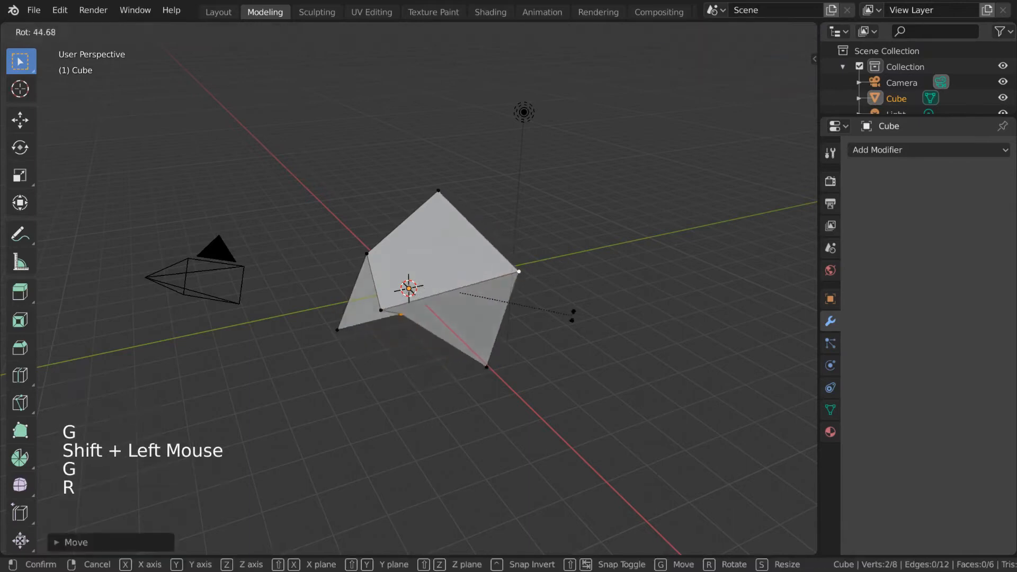
click(570, 293)
- In Object Mode, rotate the whole distorted cube several times, using free and trackball rotation
key(Tab)
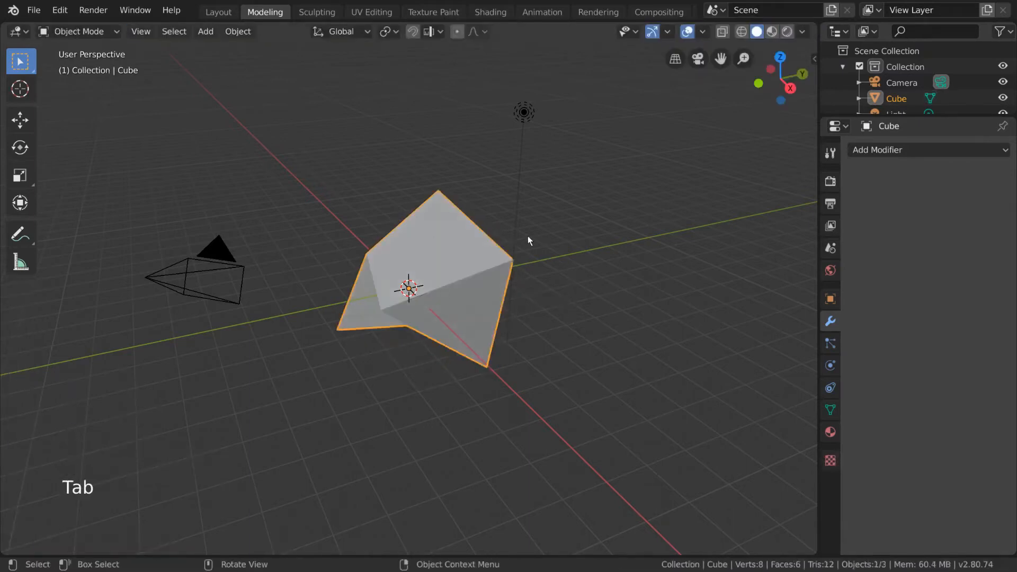
key(r)
key(r)
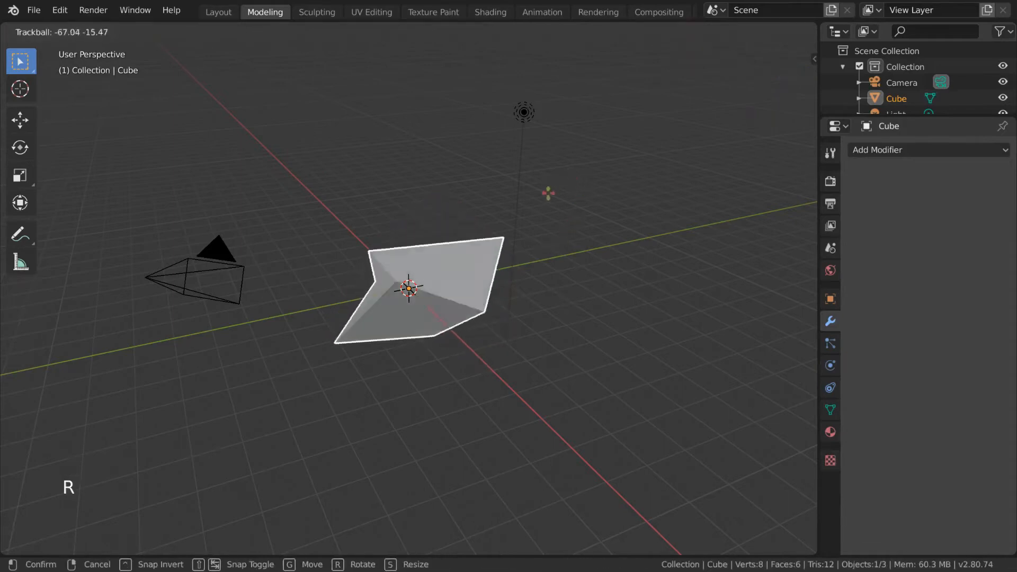
click(558, 209)
key(r)
click(576, 345)
key(r)
key(r)
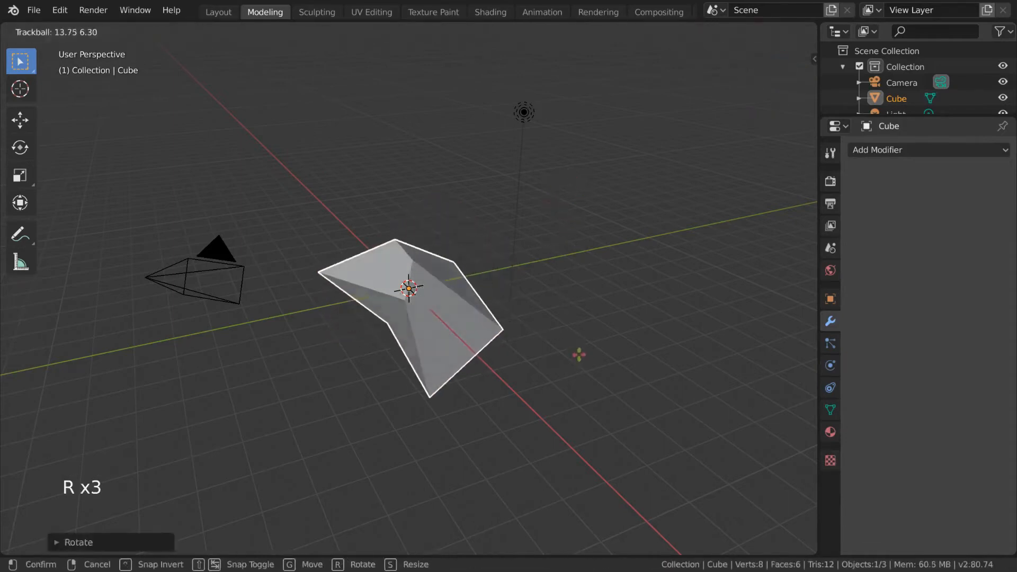
click(578, 284)
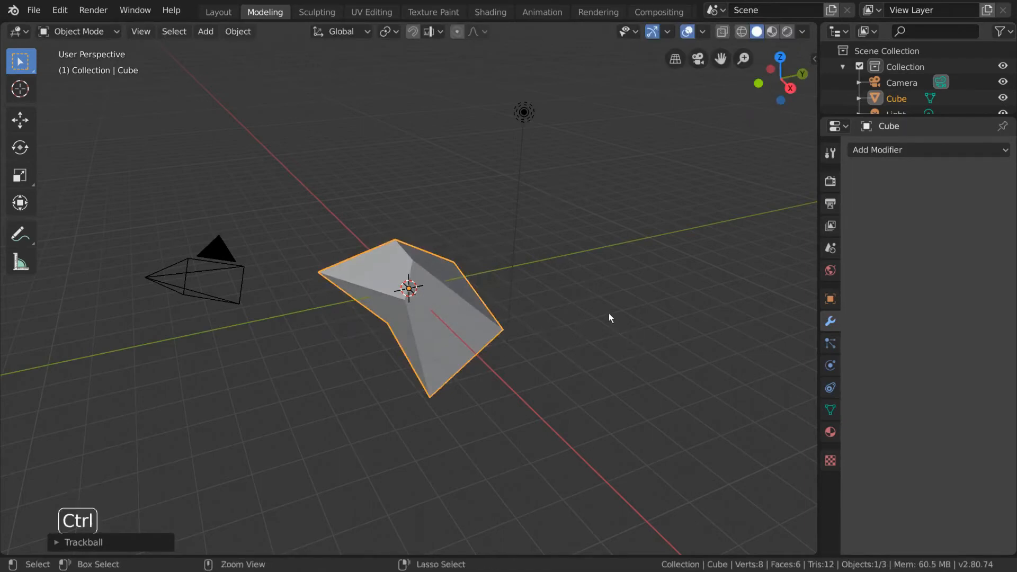
- Undo all the rotations and vertex edits back to the original cube in Object Mode
key(ctrl+z)
key(ctrl+z)
key(ctrl+z)
key(ctrl+z)
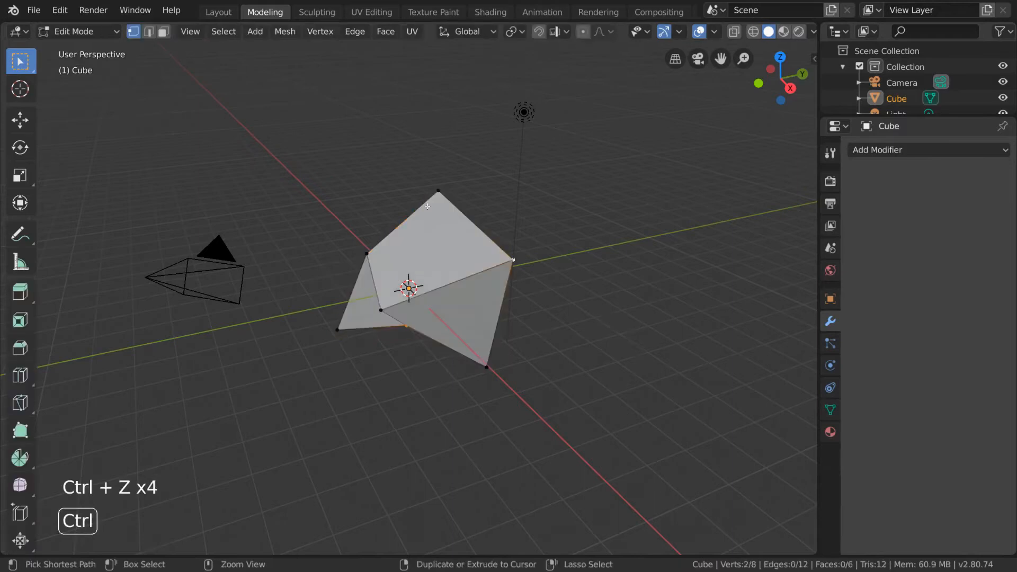
key(ctrl+z)
key(ctrl+z)
key(ctrl+z)
key(ctrl+z)
key(ctrl+z)
key(ctrl+z)
key(ctrl+z)
key(ctrl+z)
key(ctrl+z)
key(ctrl+z)
key(ctrl+z)
key(ctrl+z)
key(ctrl+z)
key(ctrl+z)
key(ctrl+z)
key(ctrl+z)
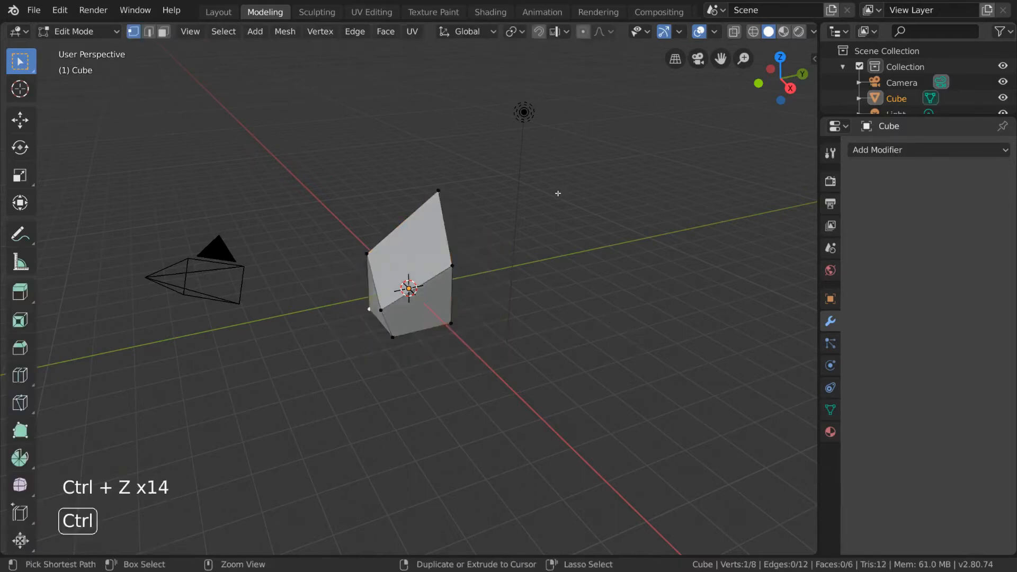
key(ctrl+z)
key(ctrl+z)
key(ctrl+z)
key(ctrl+z)
key(ctrl+z)
key(ctrl+z)
key(ctrl+z)
key(ctrl+z)
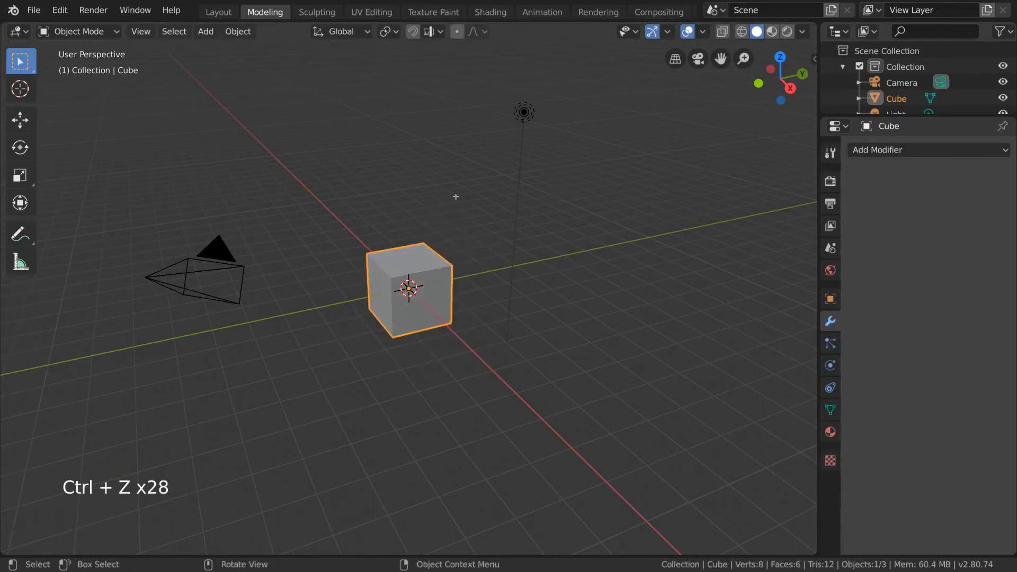
- Select the camera and check its available interaction modes
click(235, 261)
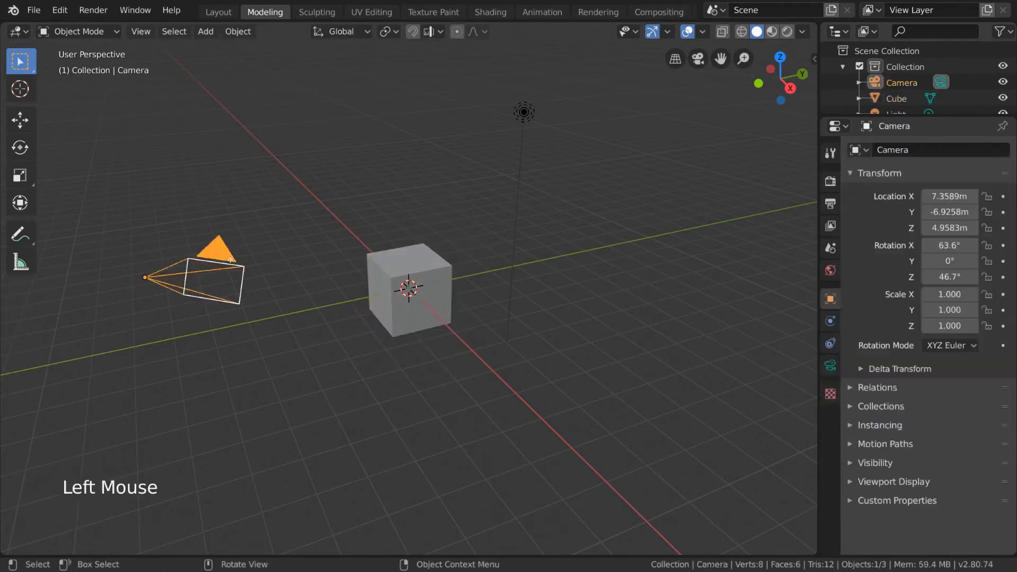
click(111, 35)
- Add an armature and move it above the cube, to about X -1.6 m, Y 0.23 m, Z 3.11 m
key(shift+a)
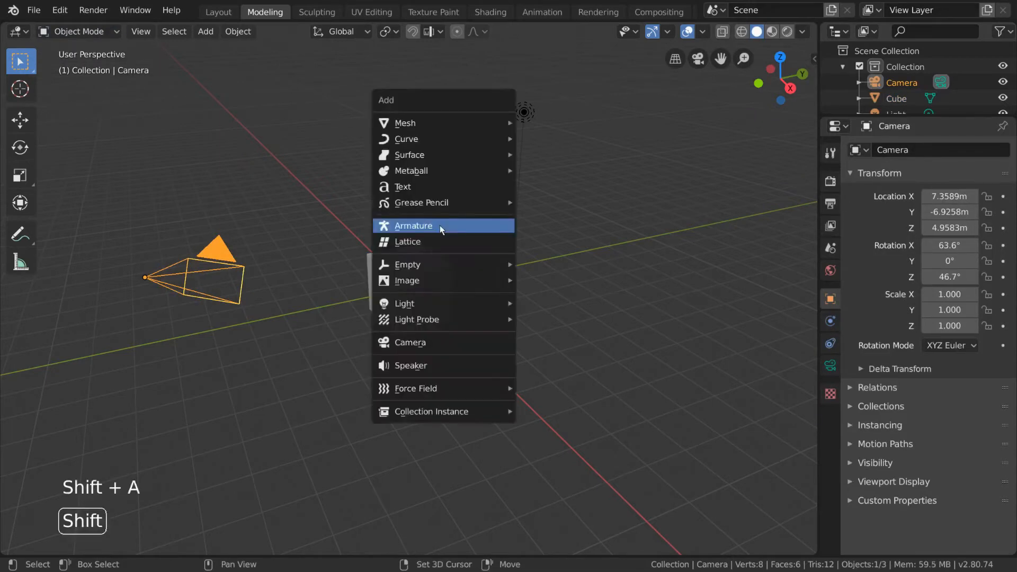
click(441, 225)
key(g)
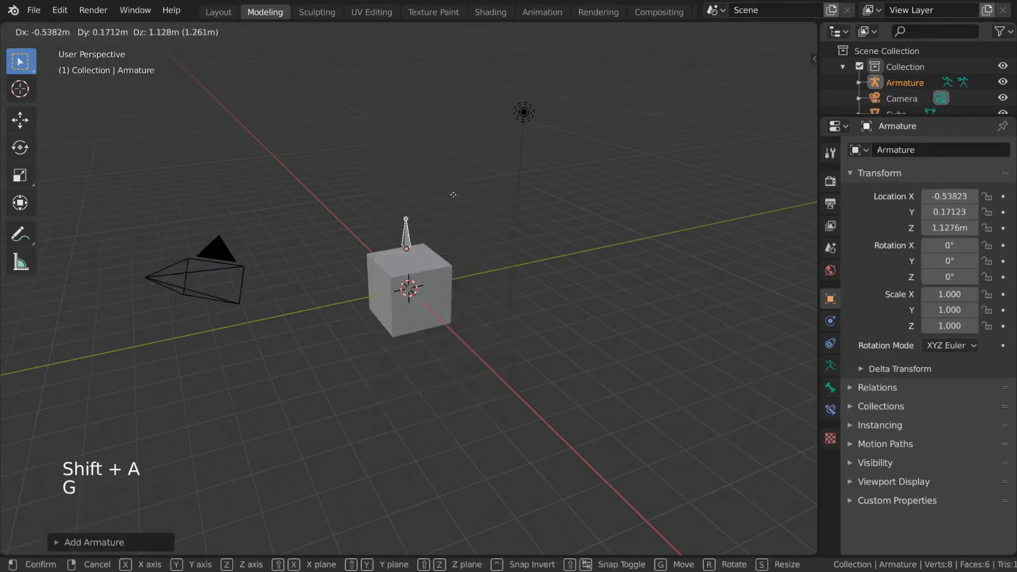
click(443, 143)
- In the armature's Edit Mode, move the bone's tip to tilt and lengthen the bone toward the light
key(Tab)
click(393, 147)
key(g)
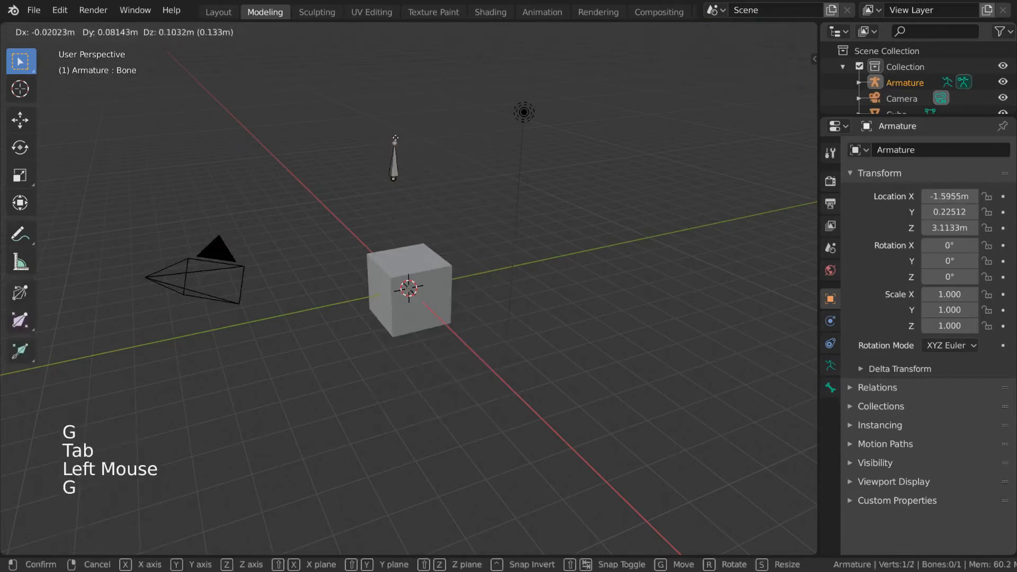
click(451, 155)
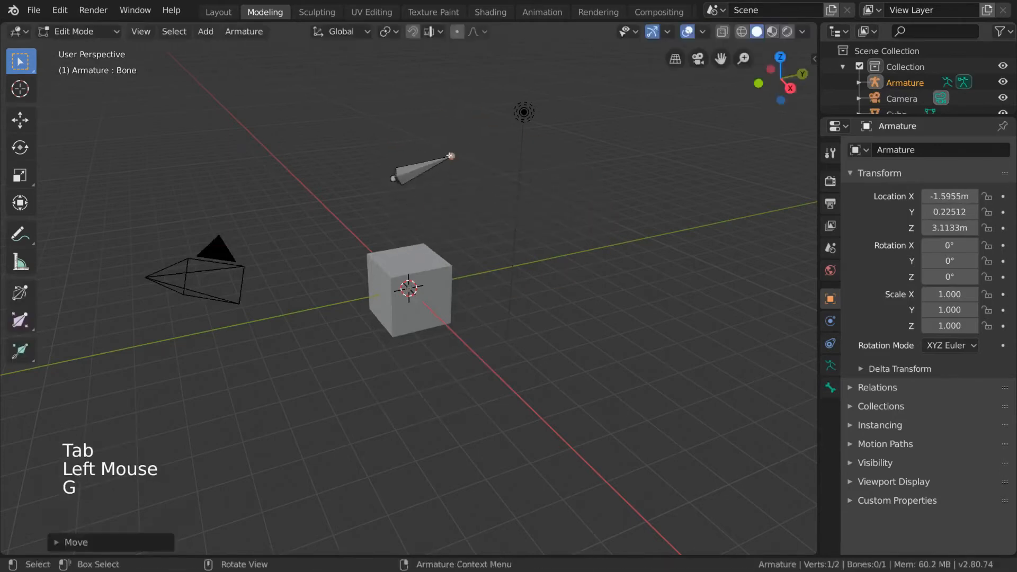
- Extrude two more bones from the bone's tip, one sloping down past the cube and one pointing straight down
key(e)
click(554, 232)
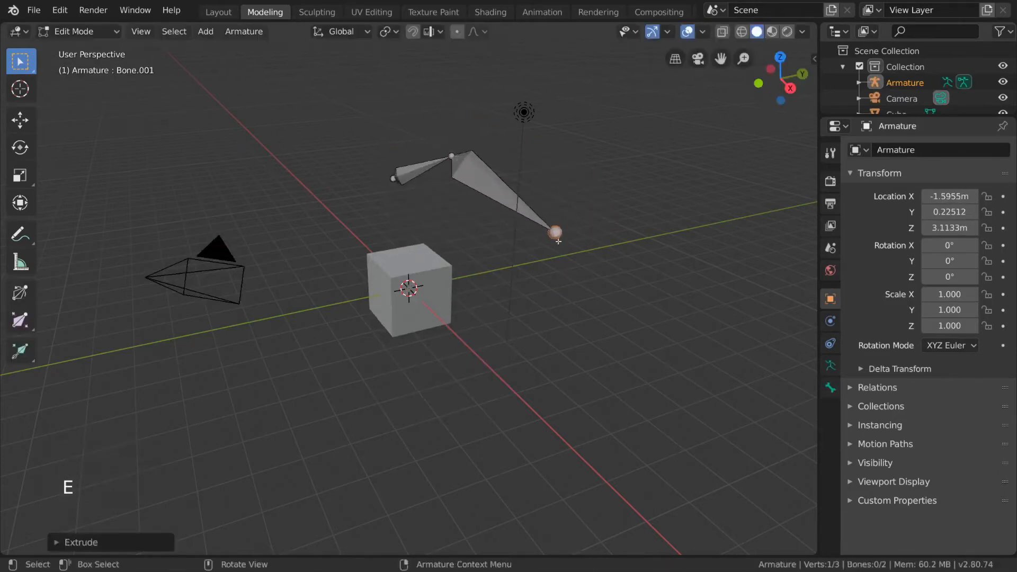
key(e)
click(555, 358)
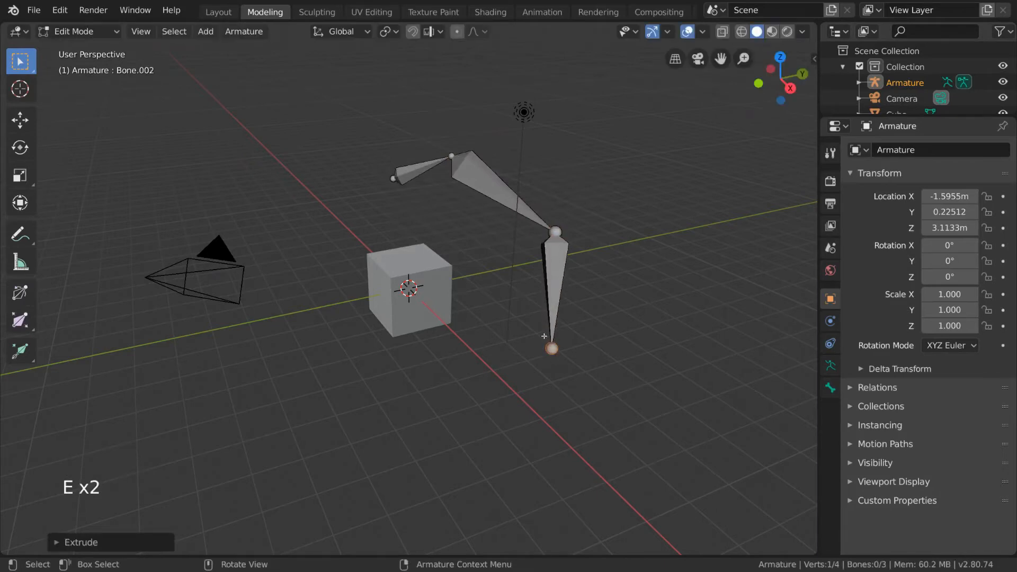
- Return to Object Mode, try rotating the whole armature, and undo back to the scene without it
key(Tab)
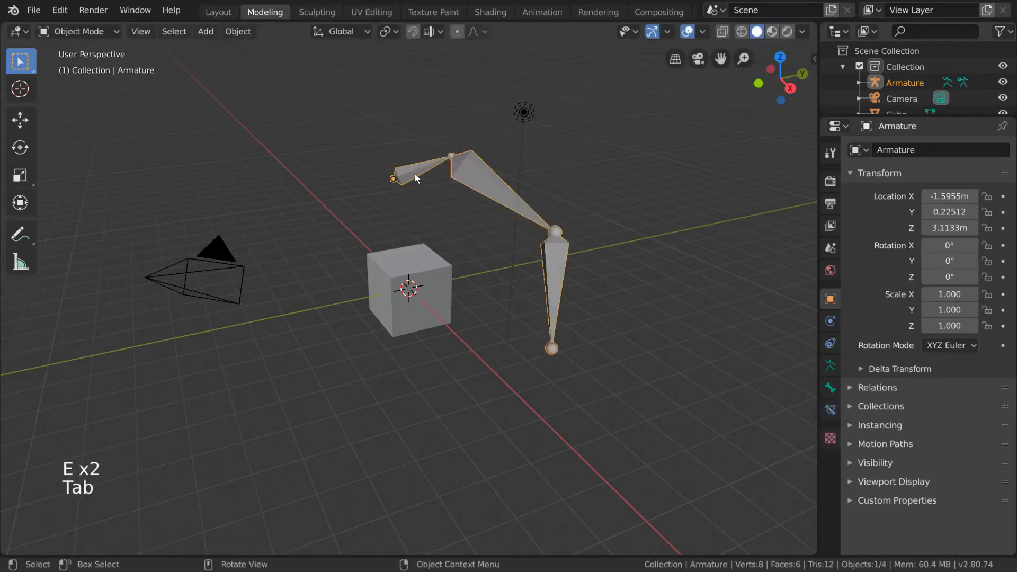
key(r)
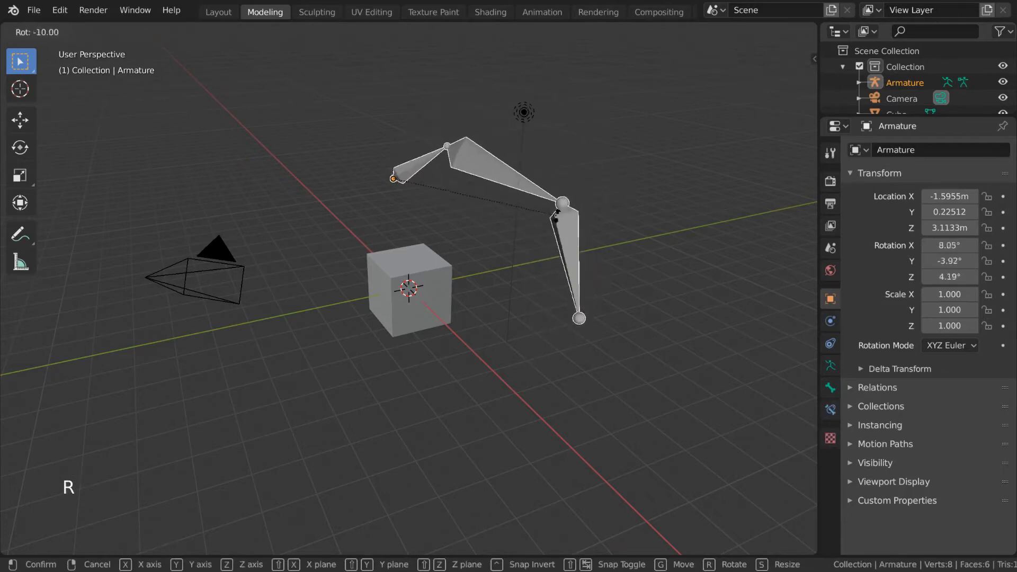
right_click(557, 215)
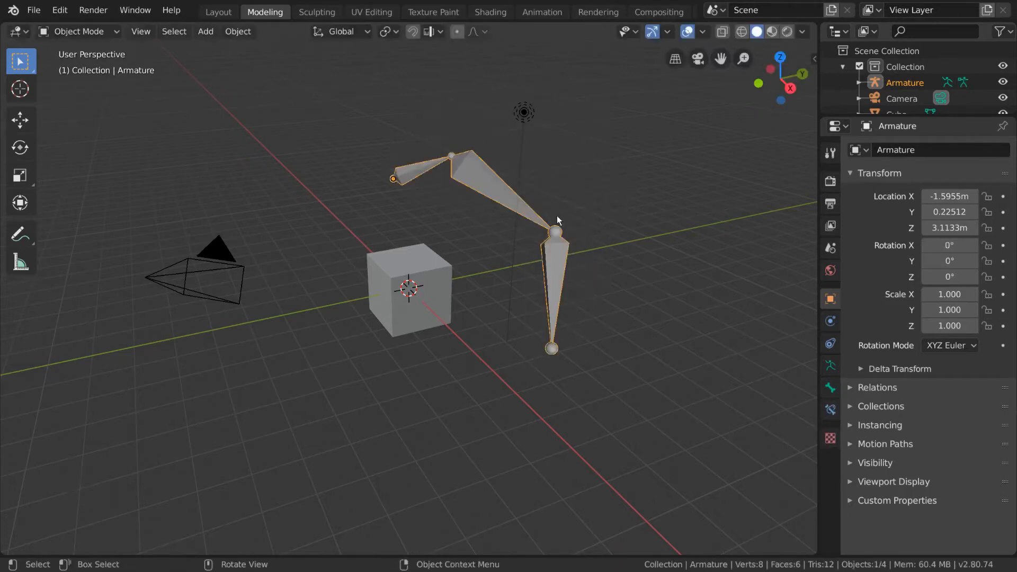
key(ctrl+z)
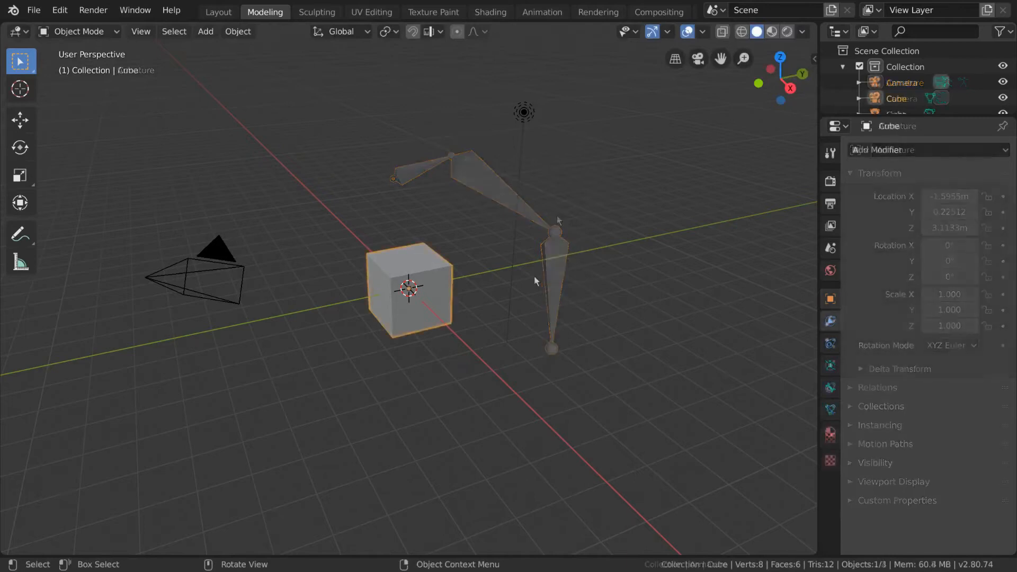
- Duplicate the cube along the Y axis beside the original and enter Edit Mode with both cubes selected
key(shift+d)
click(644, 271)
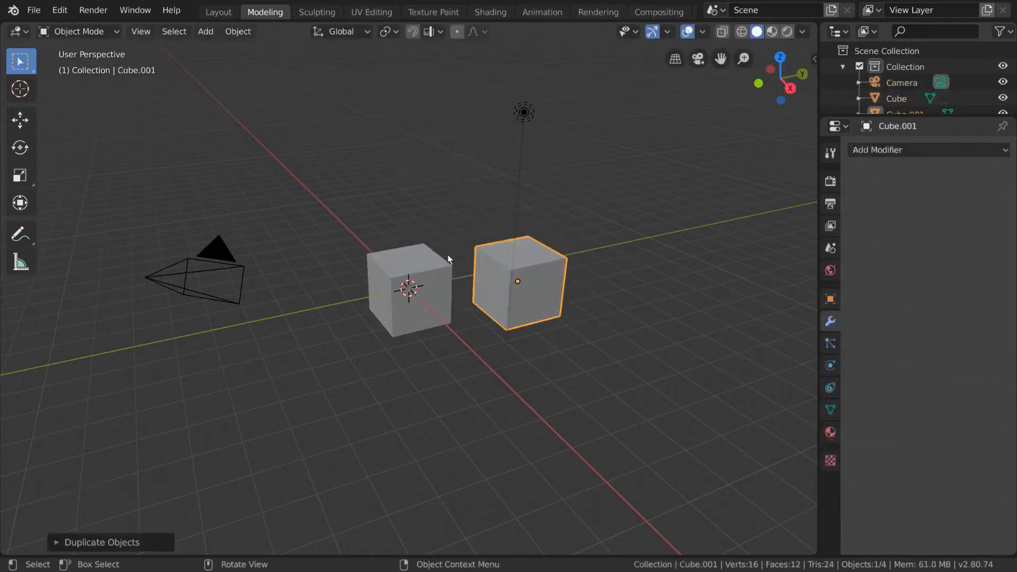
click(421, 266)
shift+click(532, 265)
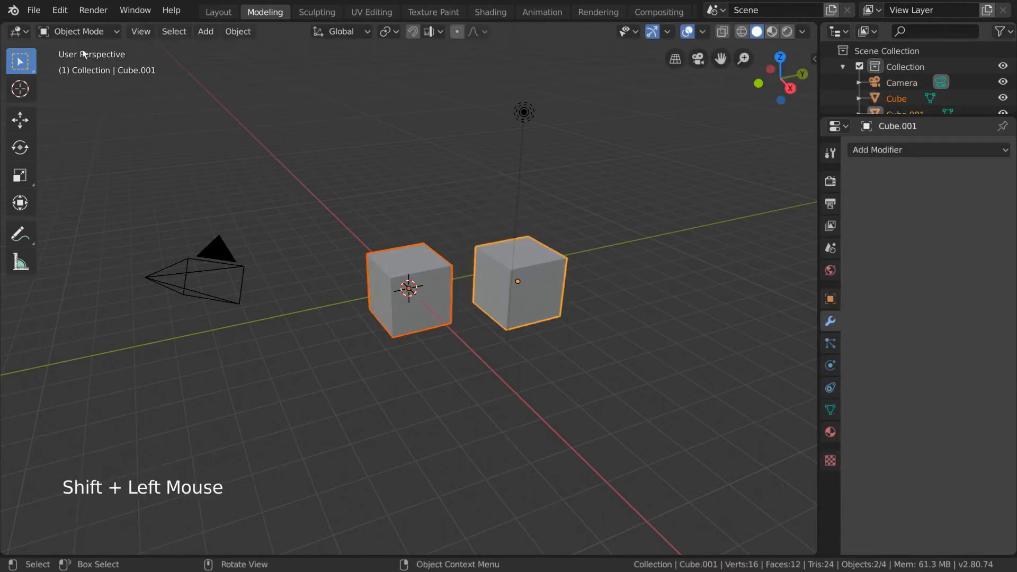
click(90, 35)
click(76, 66)
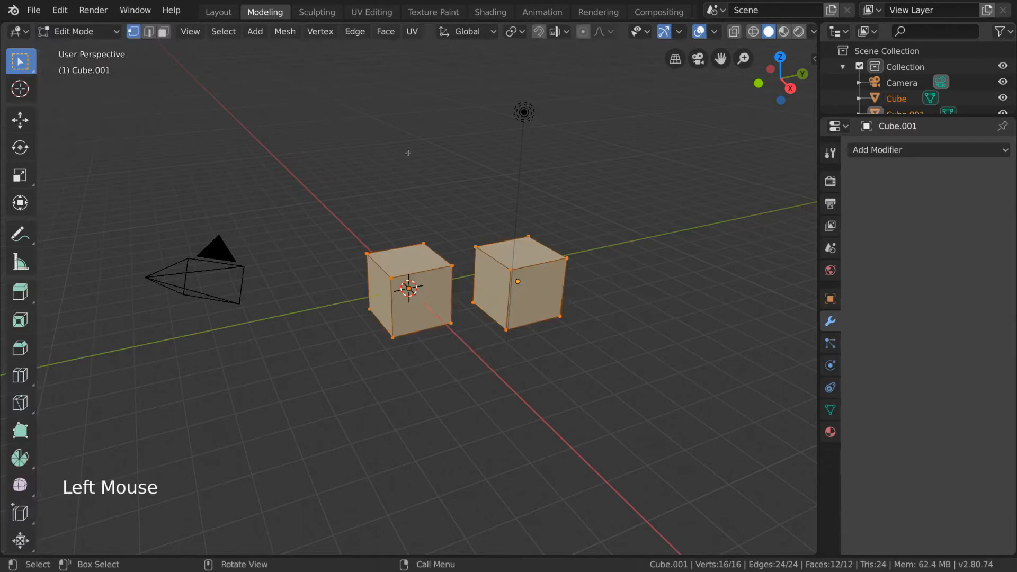
- Try moving one top corner vertex of each cube together, and again with the copy's lower front corner added
click(423, 243)
shift+click(475, 246)
key(g)
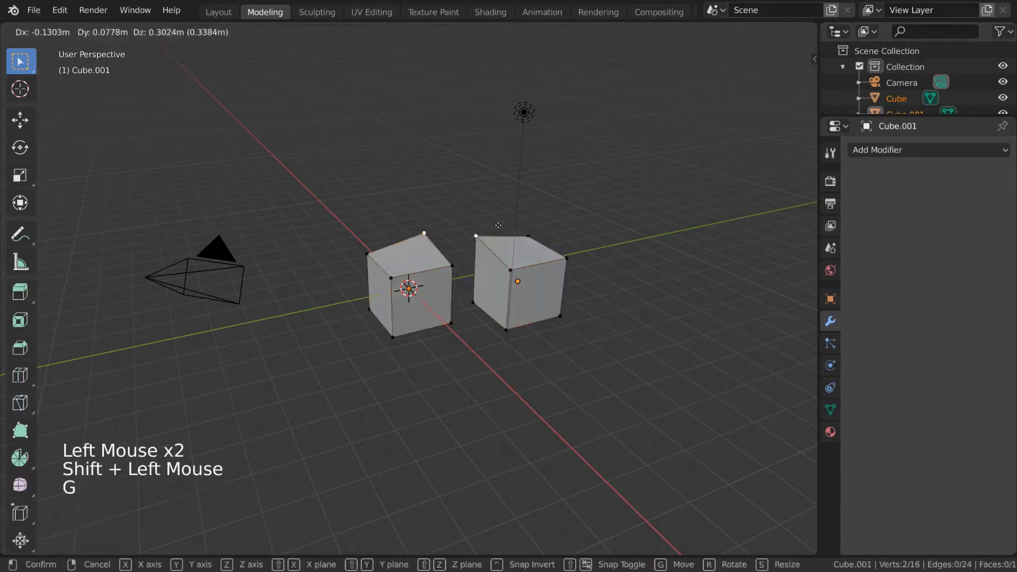
right_click(566, 228)
shift+click(506, 329)
key(g)
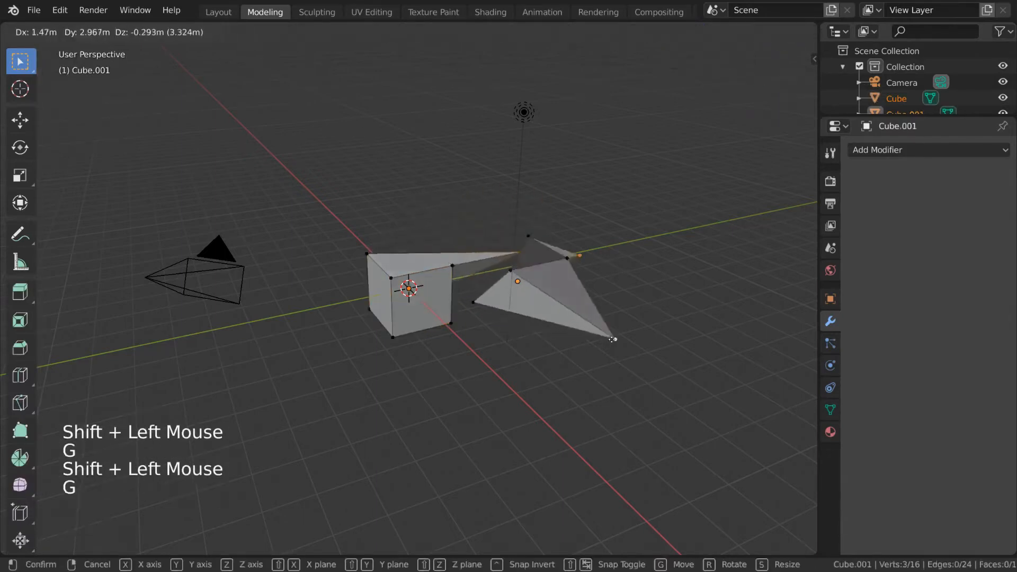
right_click(544, 329)
- Add the remaining corners of the copy's front face to the vertex selection and try moving them all together
shift+click(559, 316)
shift+click(567, 258)
shift+click(510, 270)
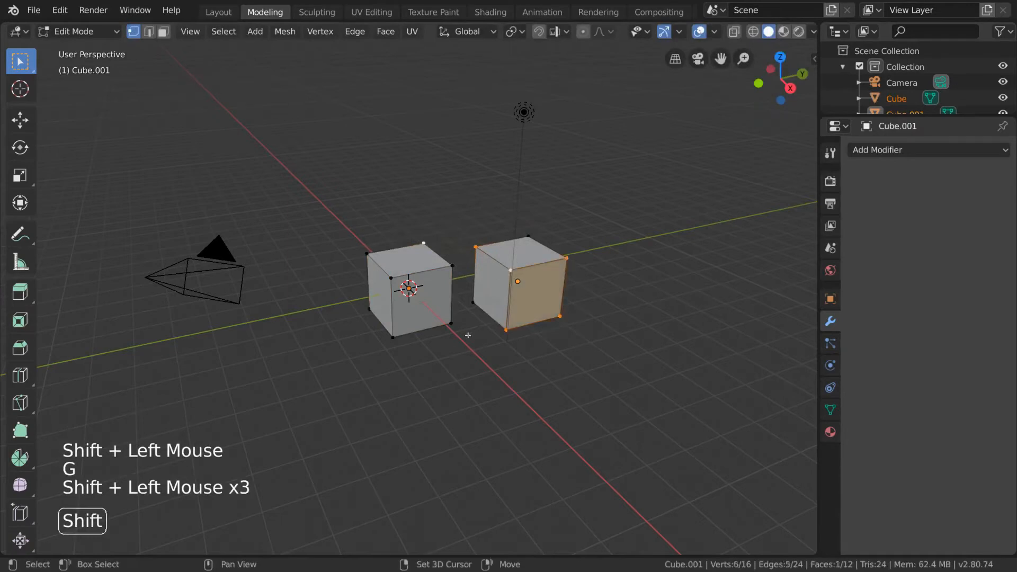
key(g)
right_click(492, 310)
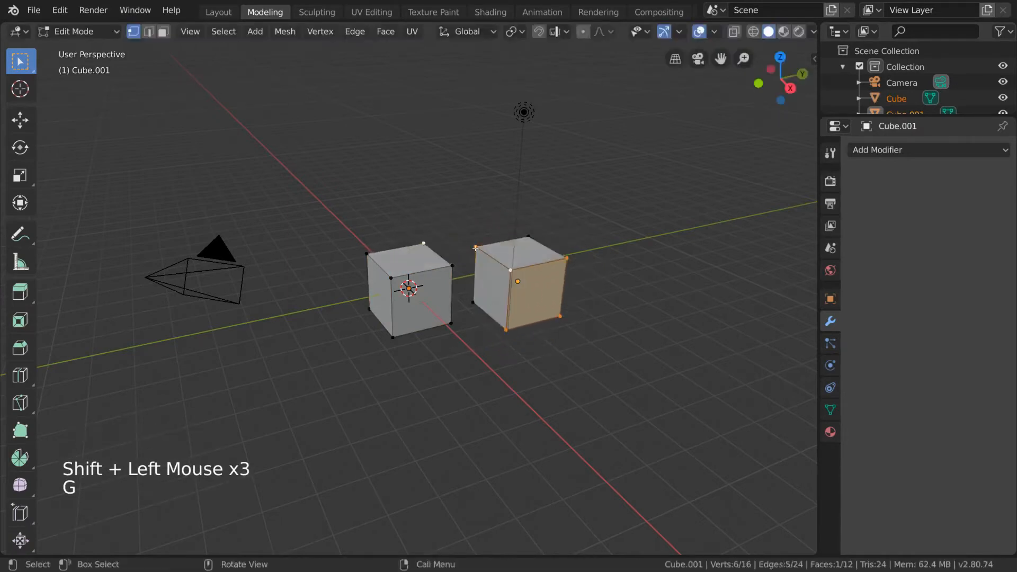
- Select one top corner vertex on each cube and try to create an edge between the two separate objects
click(475, 248)
shift+click(423, 243)
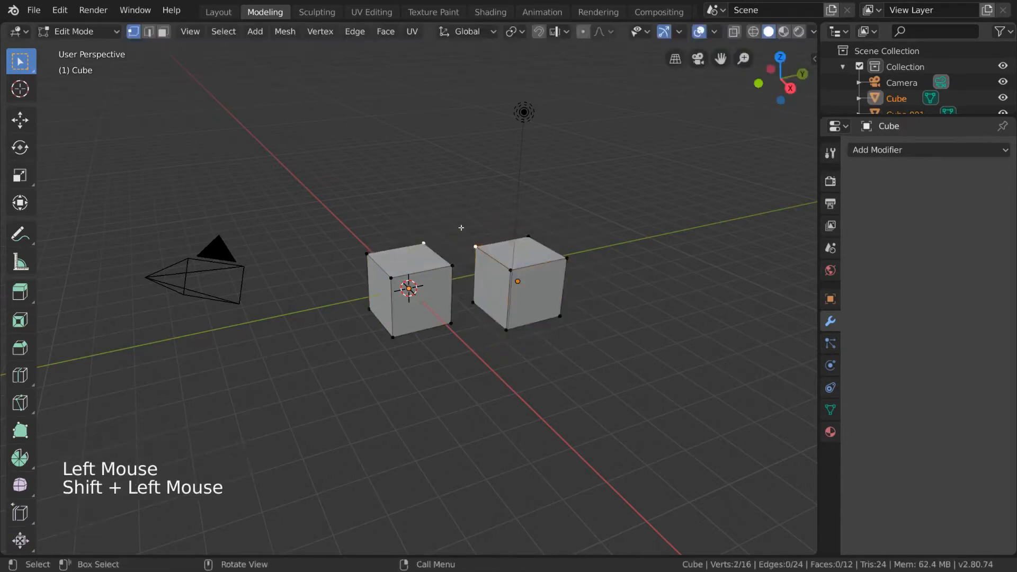
key(f)
key(f)
key(f)
key(f)
key(f)
key(f)
key(f)
key(f)
key(f)
key(f)
key(f)
key(f)
key(f)
key(f)
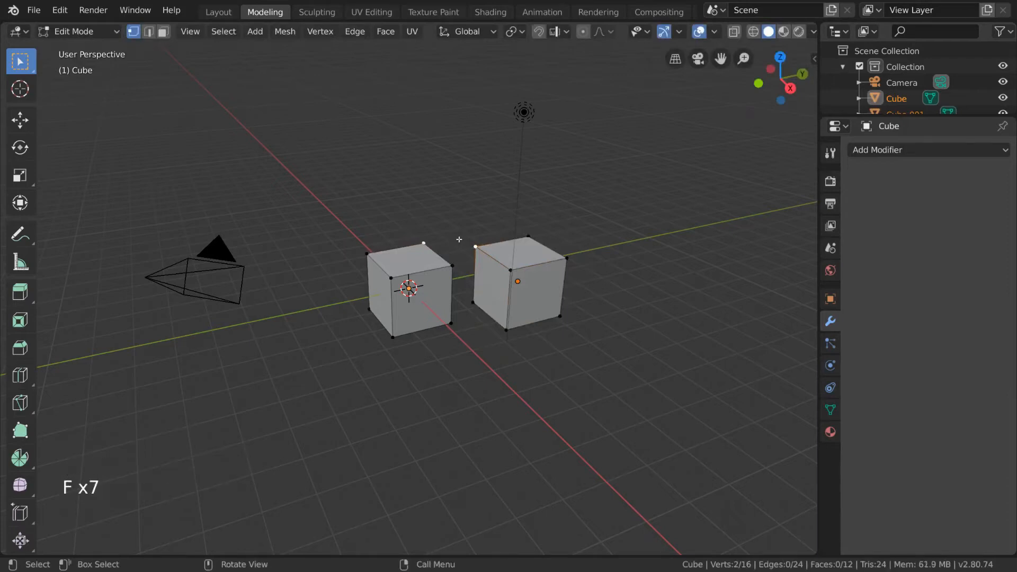
key(f)
key(f)
key(f)
key(f)
key(f)
key(f)
key(f)
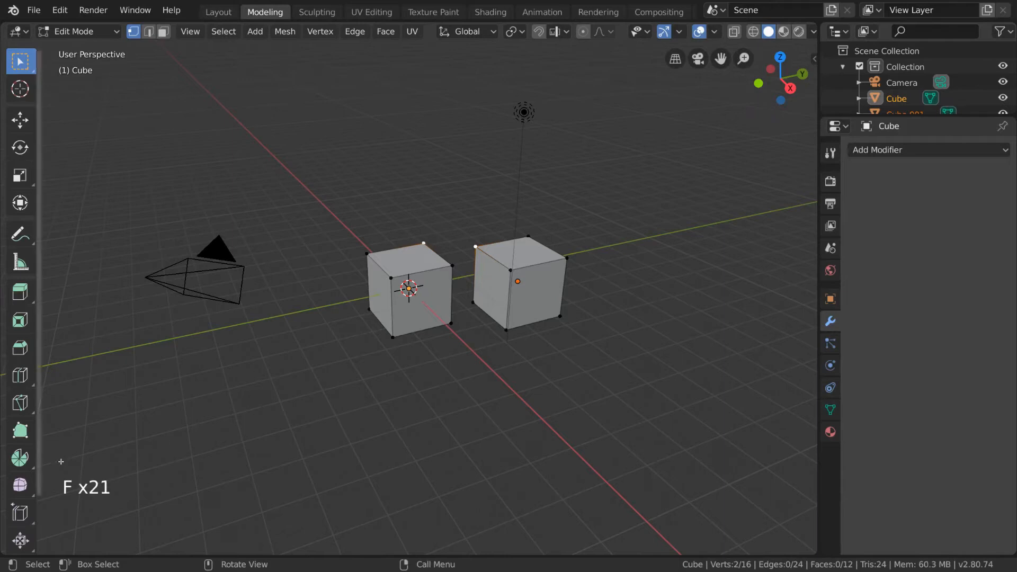
key(f)
key(f)
key(f)
key(f)
key(f)
- Create a diagonal edge between two opposite corner vertices on the original cube's top face
click(386, 279)
shift+click(423, 243)
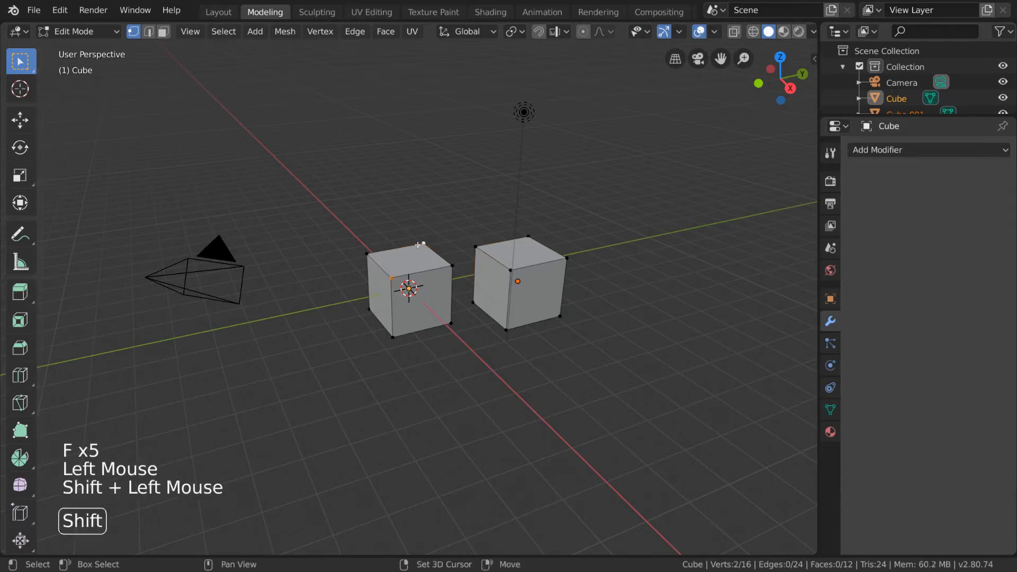
key(f)
- Try again to bridge the original cube's back top corner and the copy's nearest top corner with an edge
click(418, 237)
shift+click(477, 216)
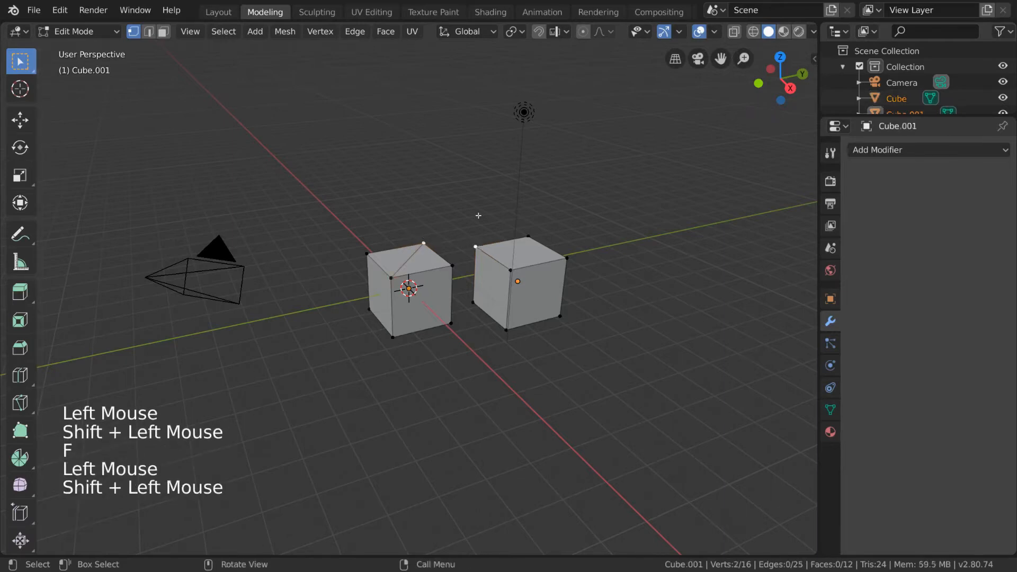
key(f)
key(f)
key(f)
key(f)
key(f)
key(f)
key(f)
key(f)
key(f)
key(f)
key(f)
key(f)
key(f)
key(f)
key(f)
key(f)
key(f)
key(f)
key(f)
key(f)
key(f)
key(f)
key(f)
key(f)
key(f)
key(f)
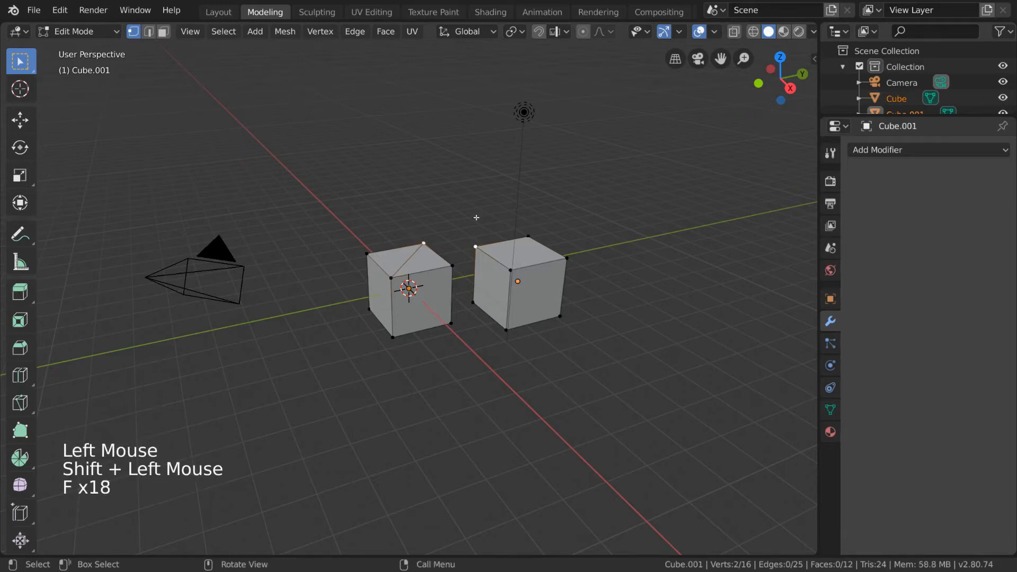
key(f)
key(f)
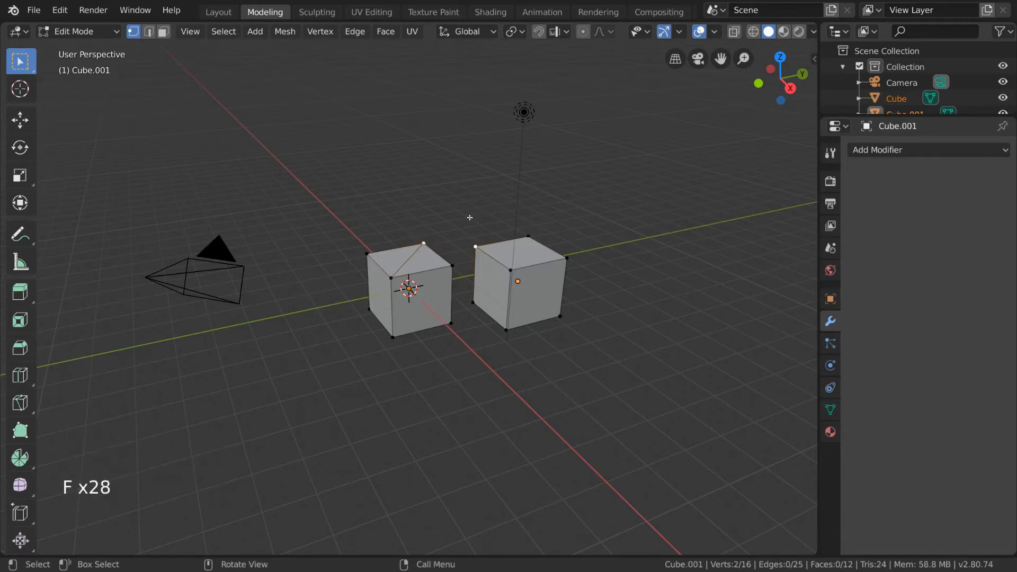
- Return to Object Mode and join the two selected cubes into a single object
click(107, 33)
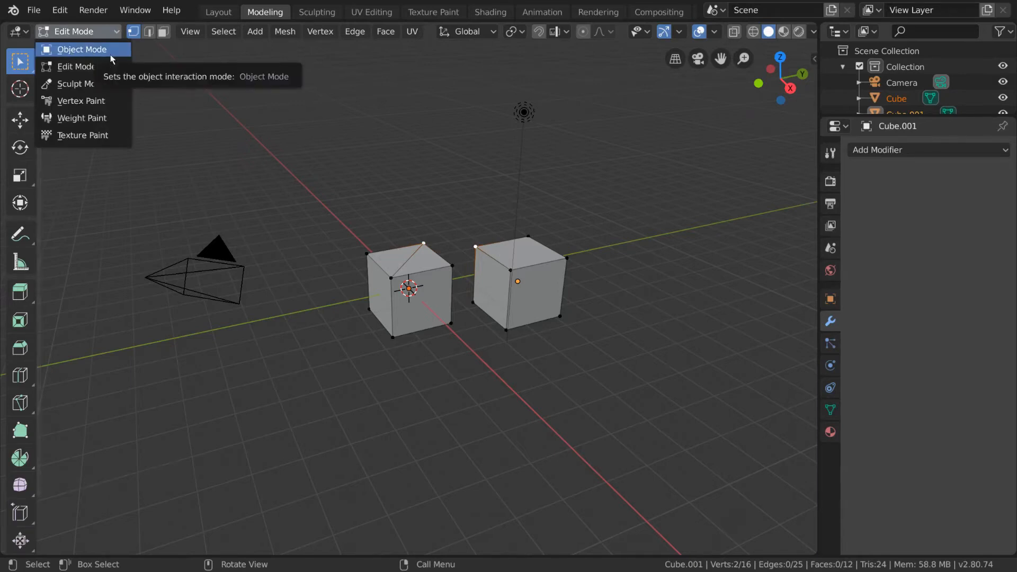
click(110, 52)
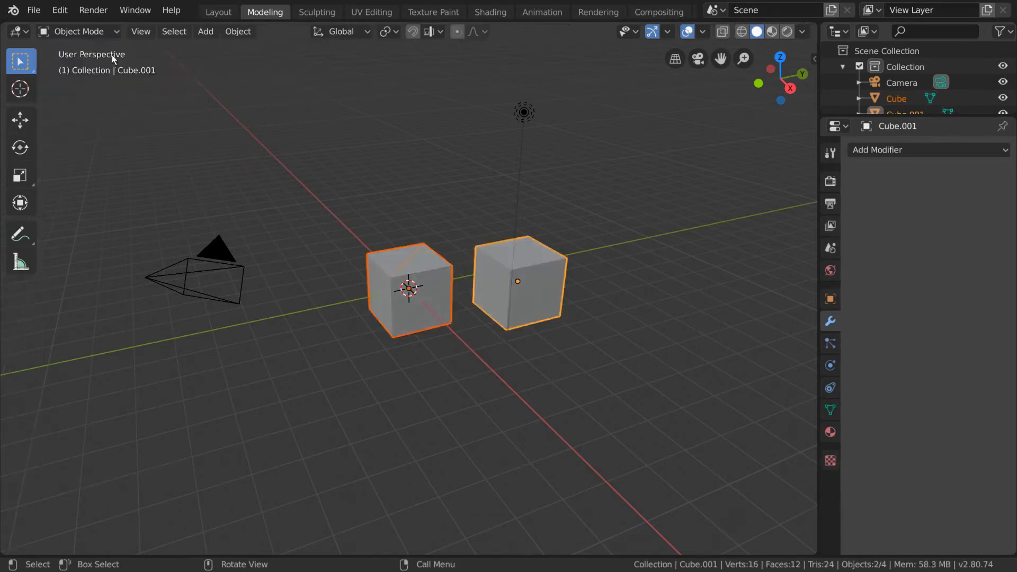
click(252, 34)
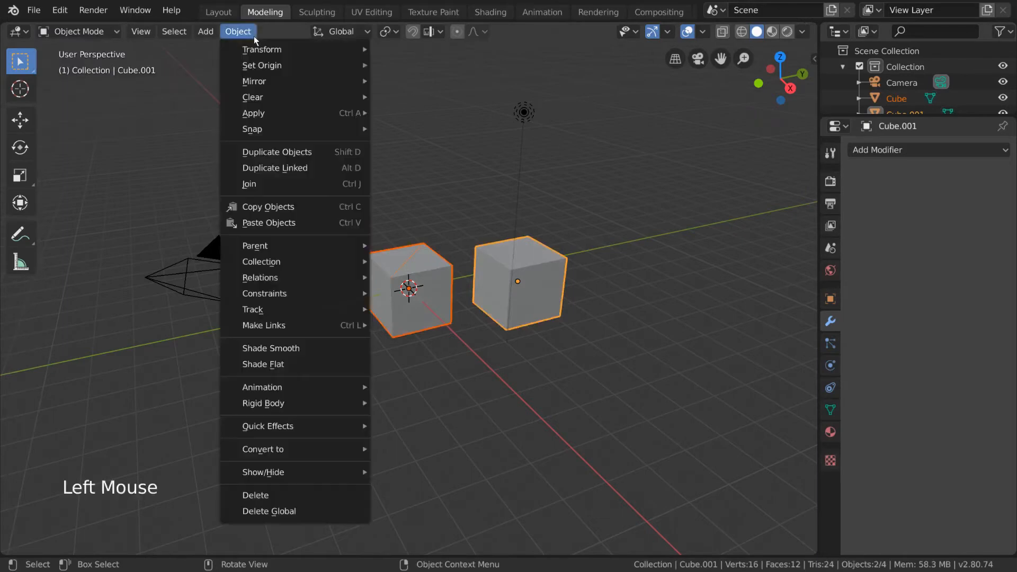
click(343, 186)
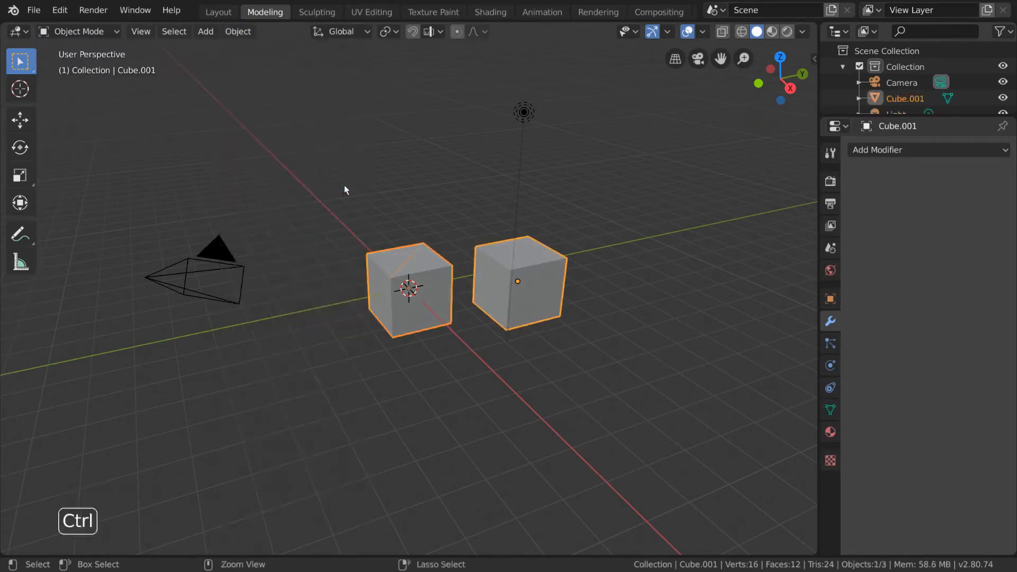
key(ctrl+z)
key(ctrl+j)
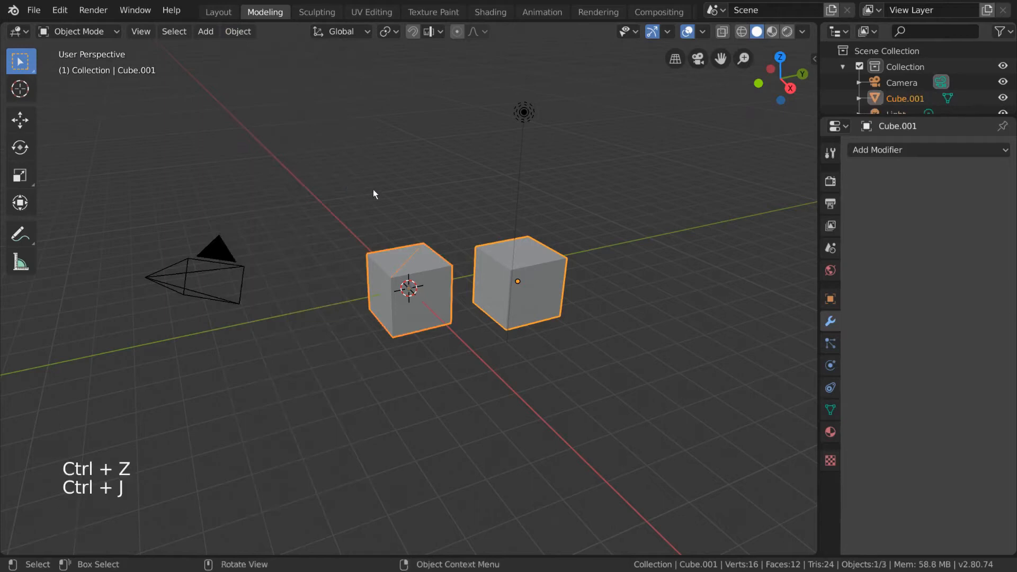
- Enter Edit Mode on the joined object and create an edge between the two selected top corner vertices
click(107, 33)
click(106, 67)
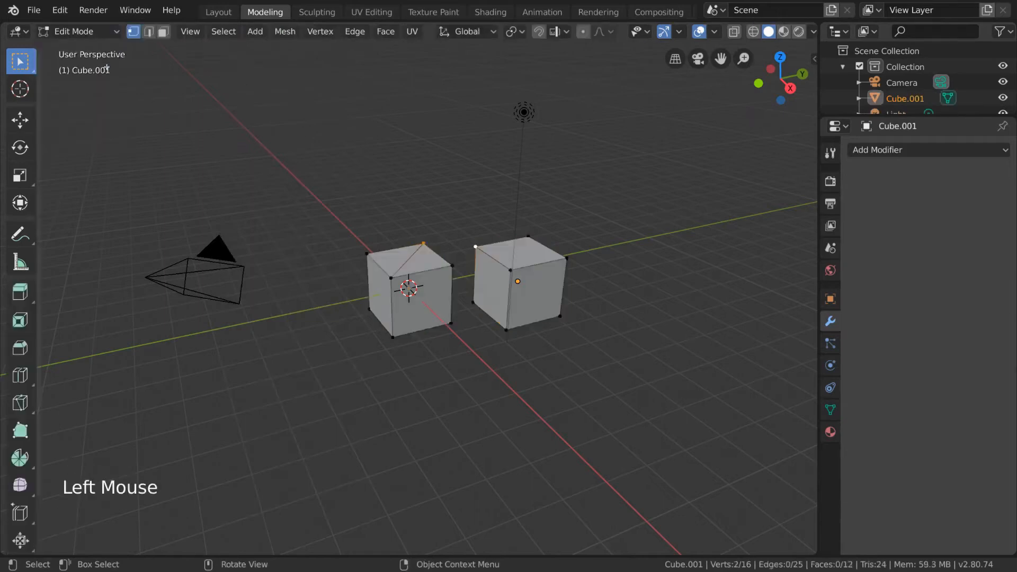
key(f)
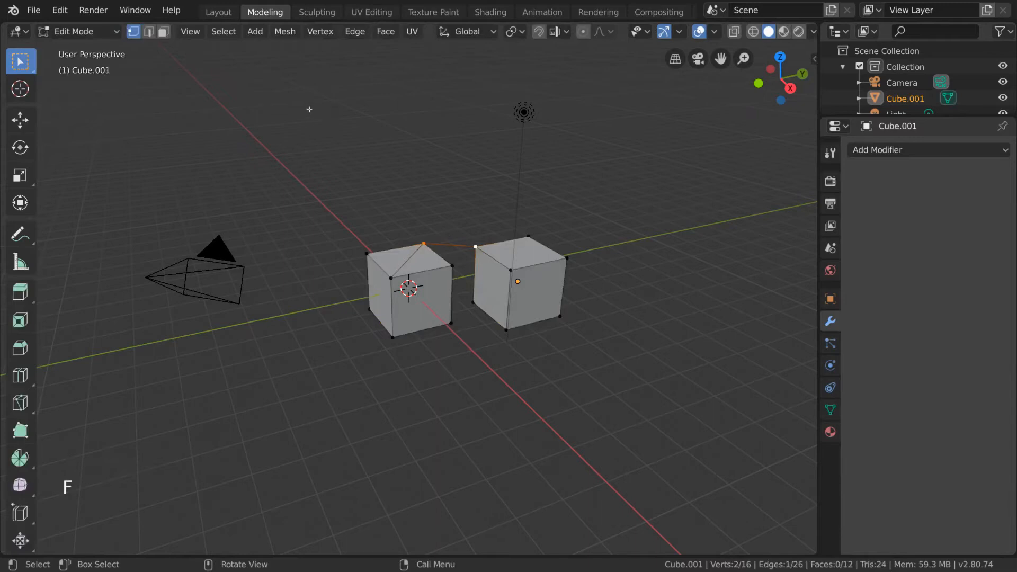
- Select the six corner vertices of the duplicated cube's two visible side faces and separate the selection into its own object
click(475, 247)
shift+click(473, 302)
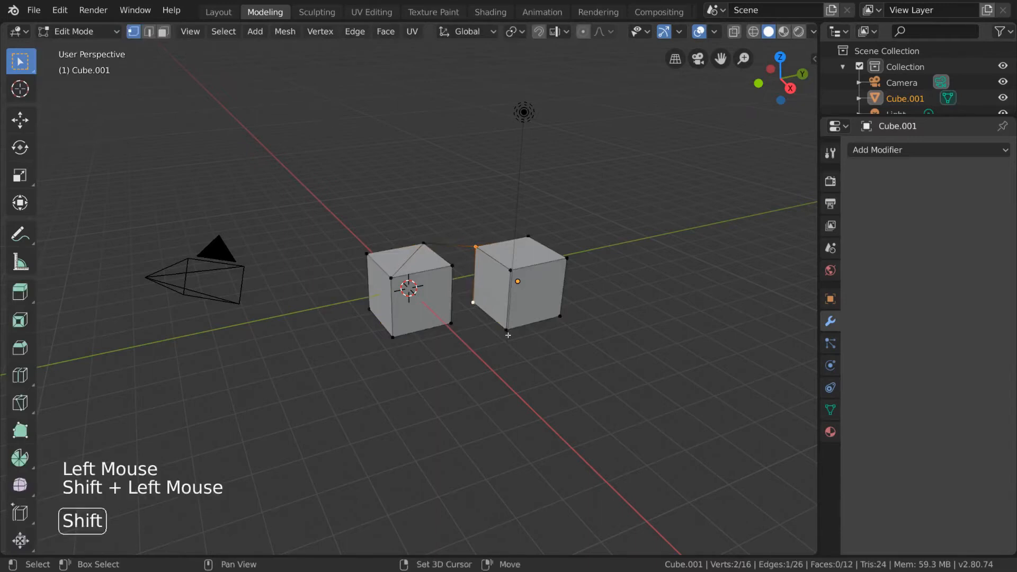
shift+click(506, 329)
shift+click(510, 270)
shift+click(567, 258)
shift+click(560, 316)
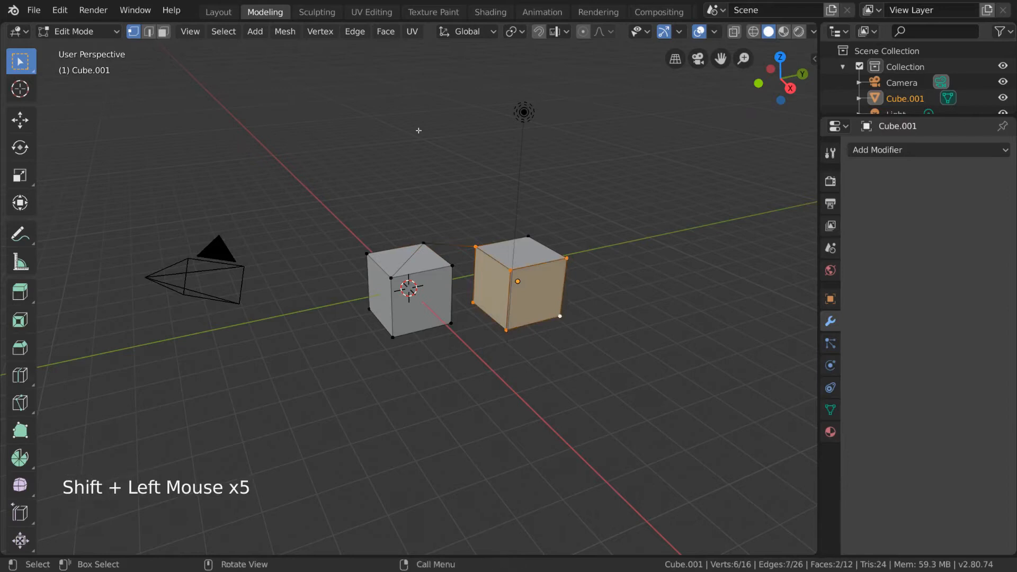
click(297, 31)
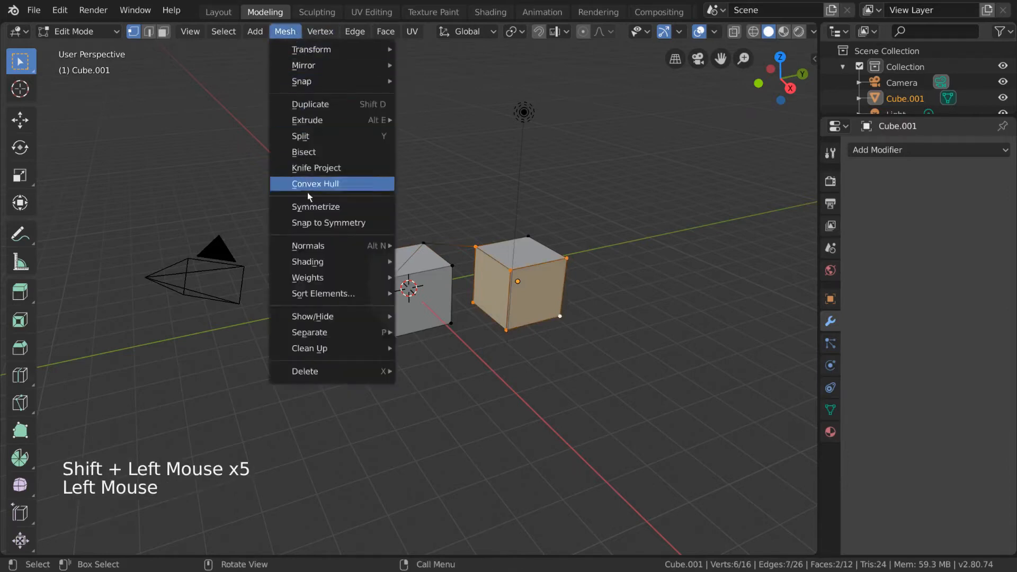
mouse_move(351, 331)
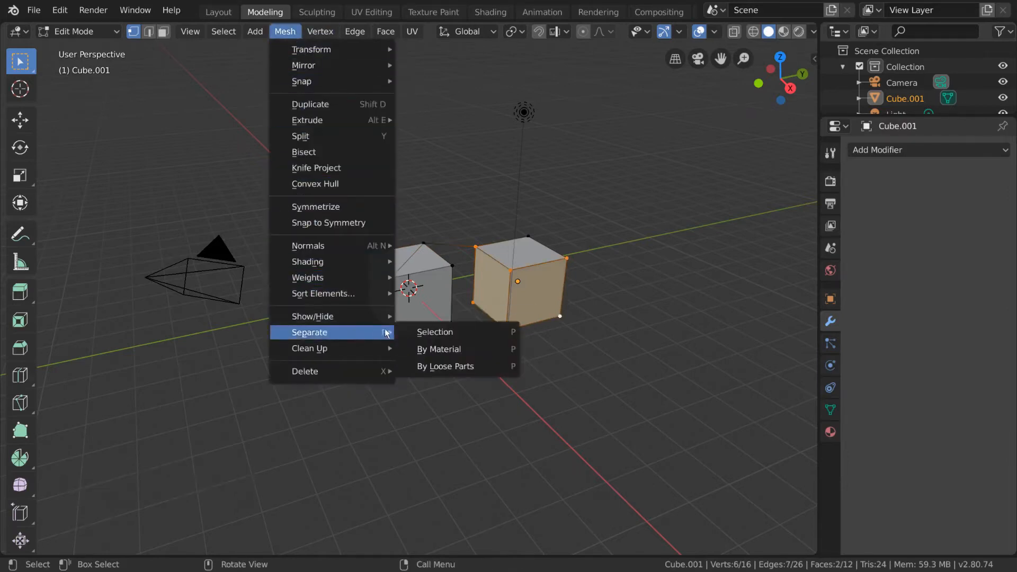
click(481, 334)
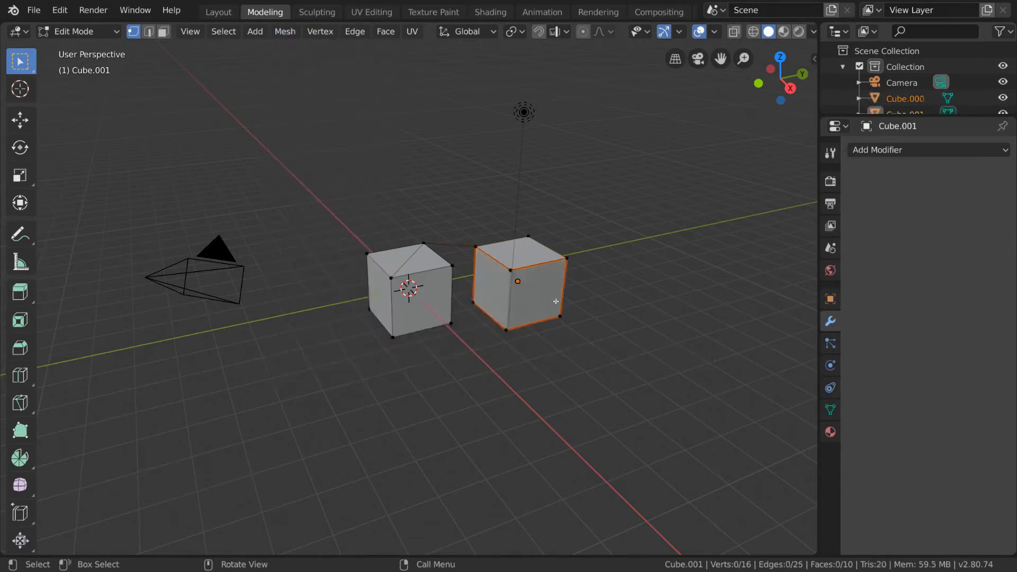
- Return to Object Mode, select the separated side faces and try moving them as an independent object
click(79, 31)
click(85, 46)
click(523, 306)
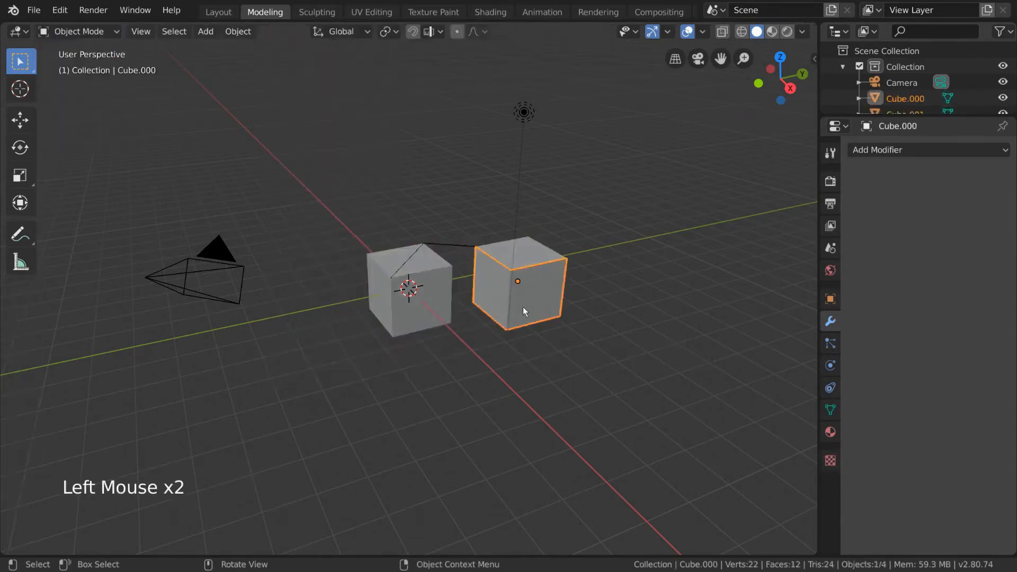
key(g)
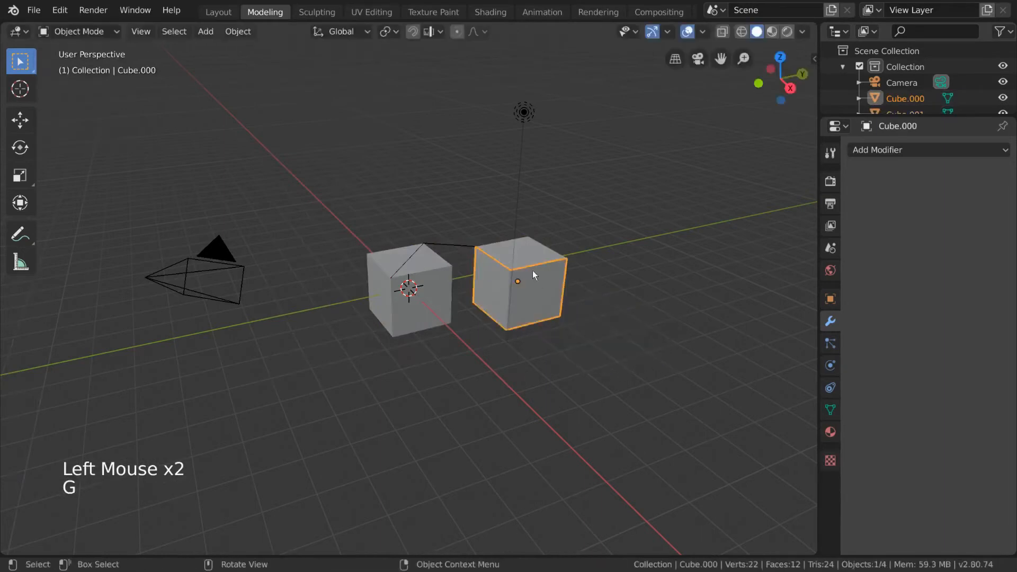
click(533, 270)
key(g)
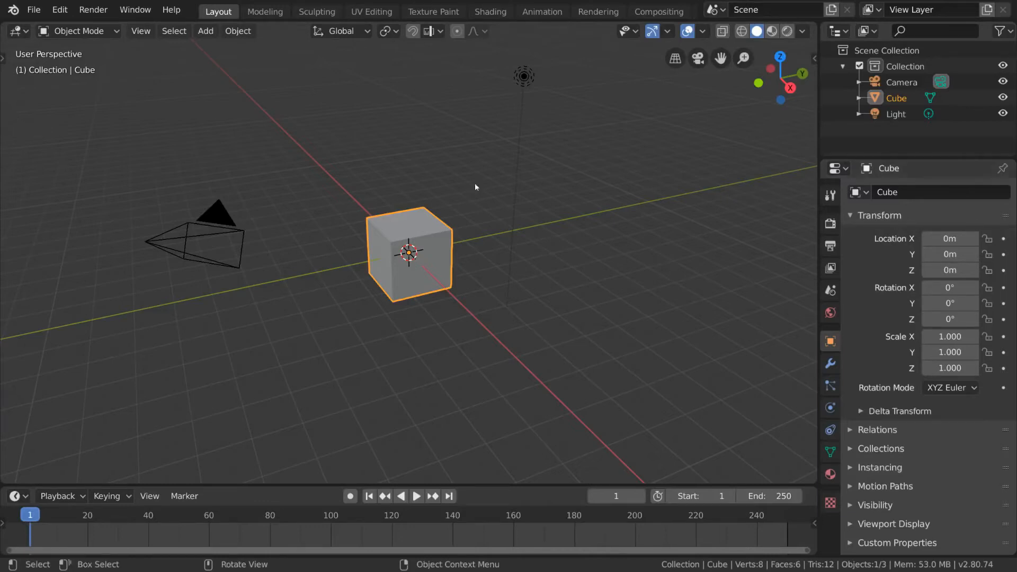
- In the new default scene, select the cube and clear the selection again
click(518, 153)
click(417, 223)
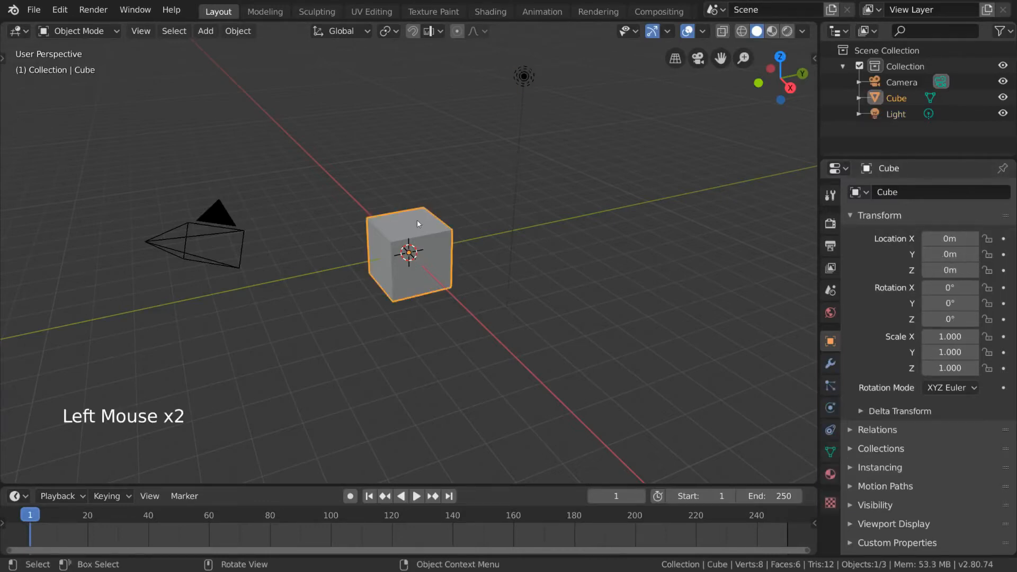
click(330, 212)
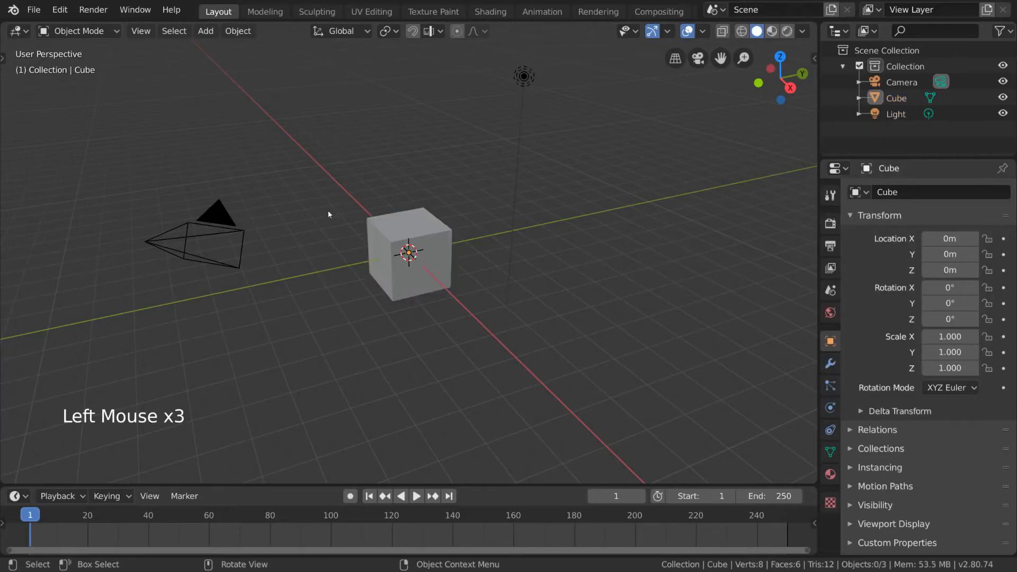
- Select every object in the scene and clear the selection again
key(a)
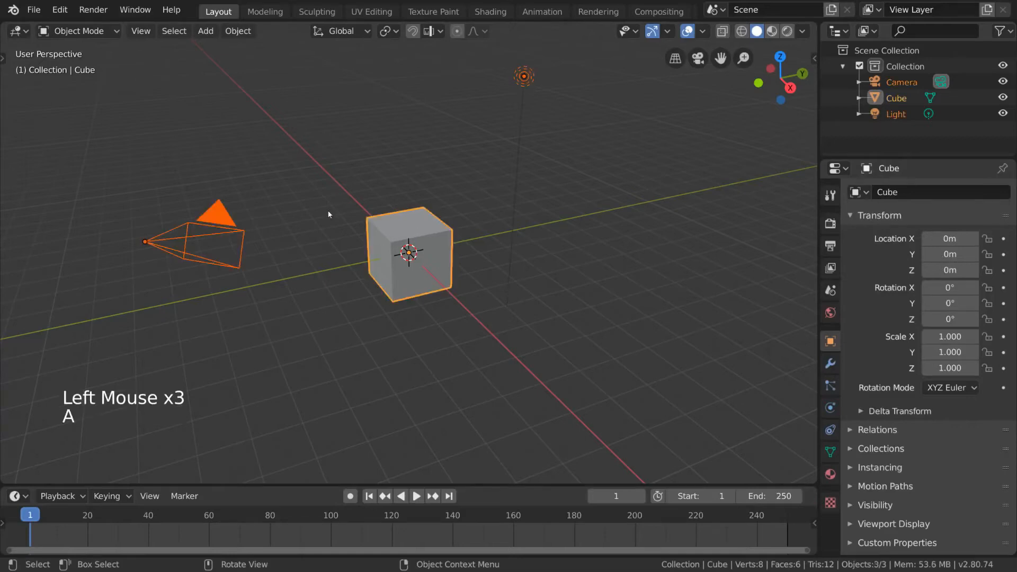
key(alt+a)
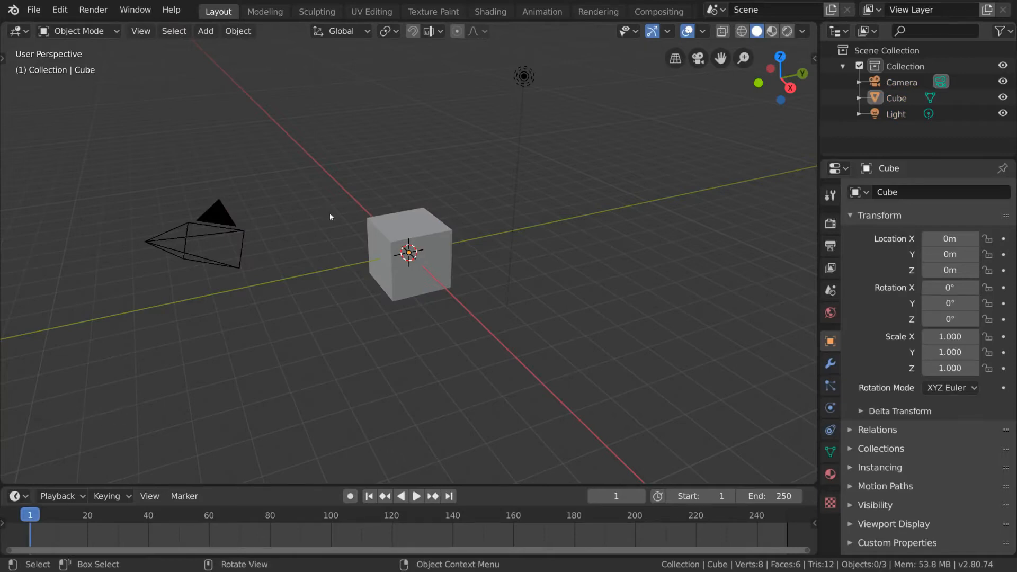
- Set the Select With option in the keymap preferences to Right and use it to select the cube
click(60, 10)
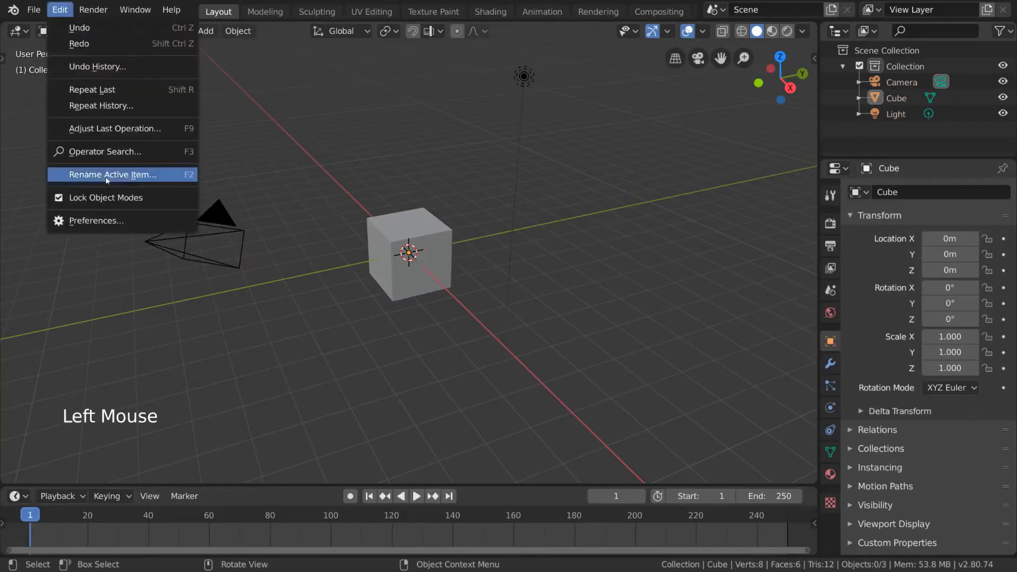
click(117, 221)
click(244, 98)
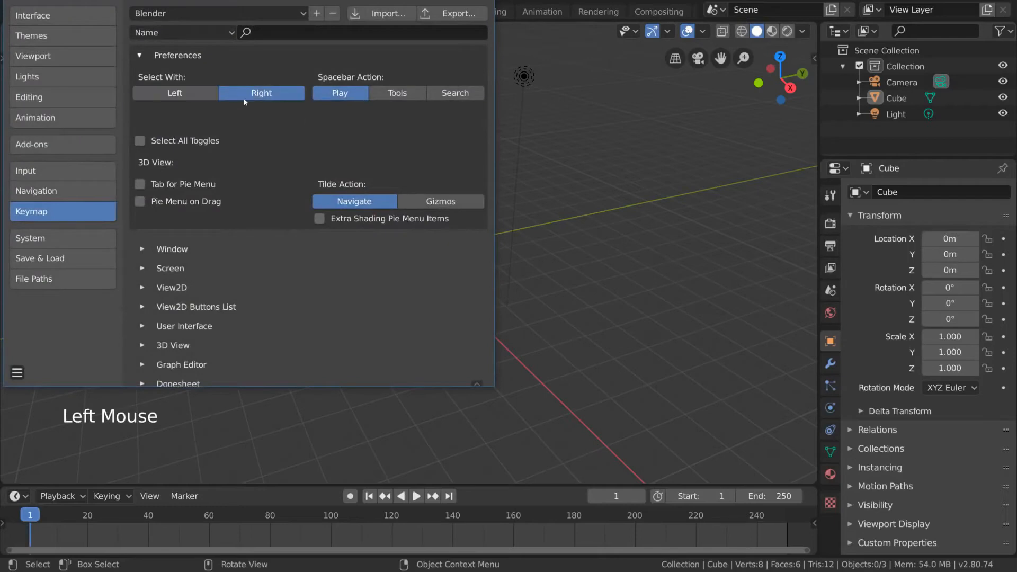
right_click(432, 233)
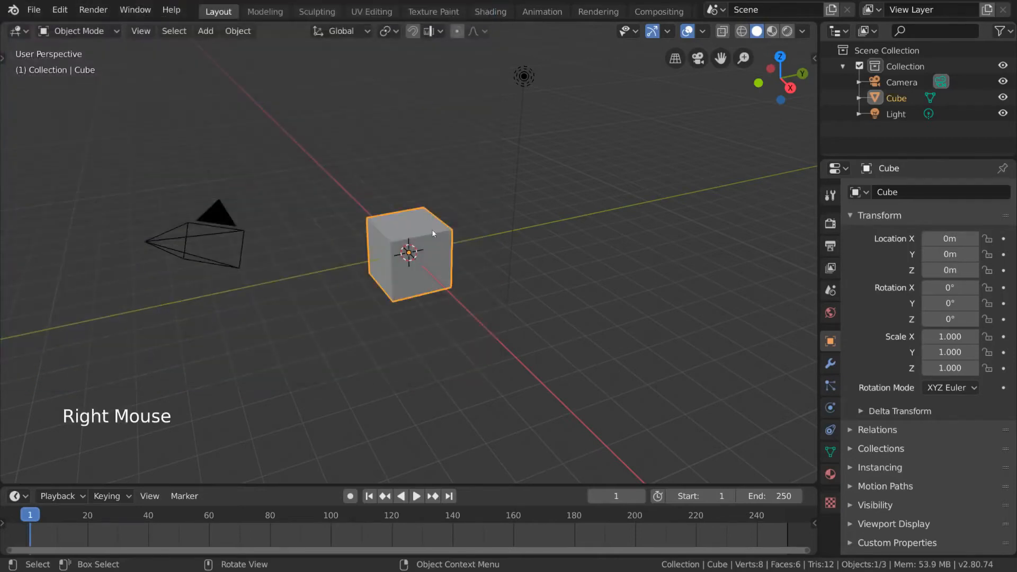
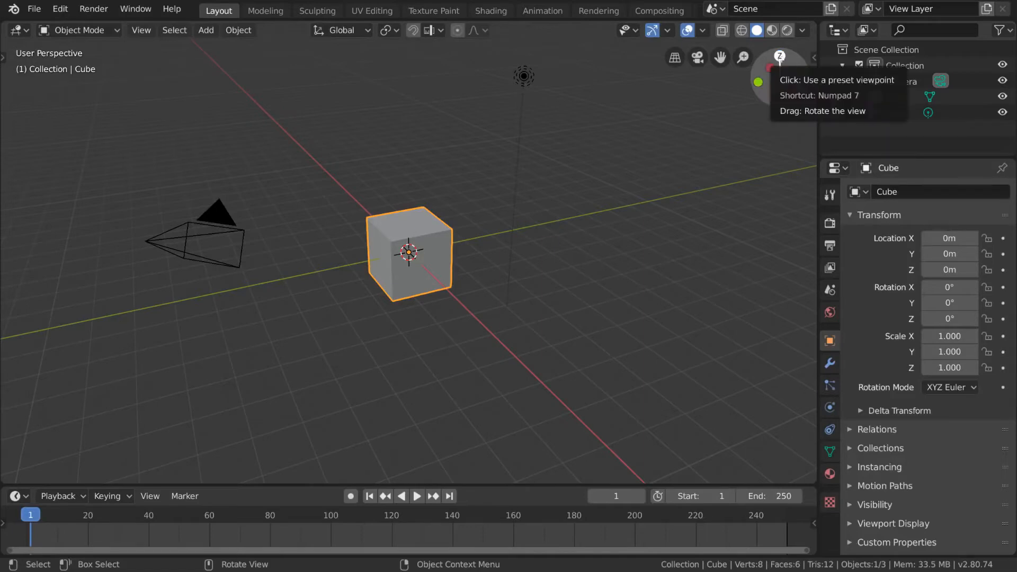
- View the cube from the top and right preset viewpoints, return to the top view, and orbit freely around the scene
click(779, 56)
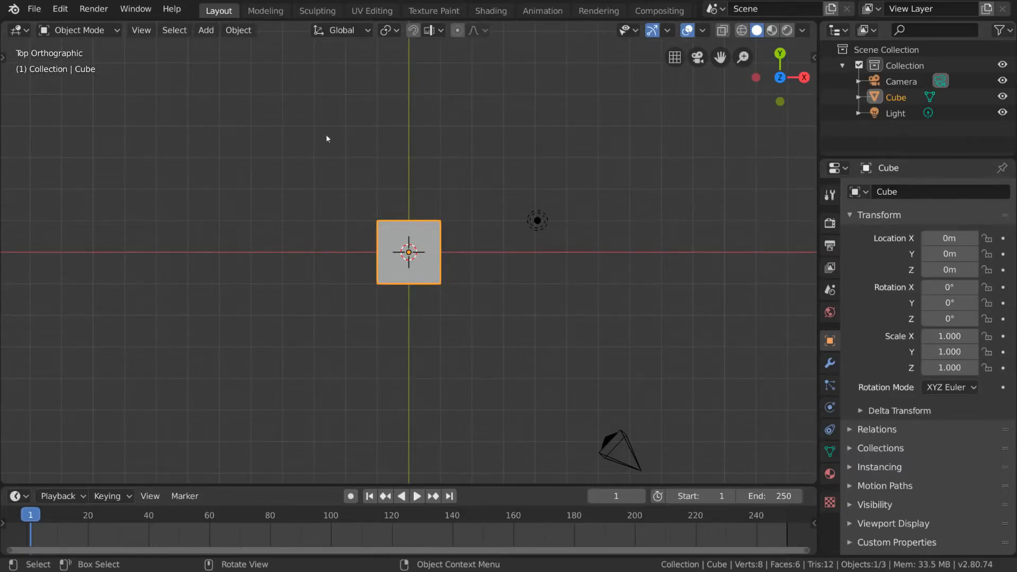
click(804, 78)
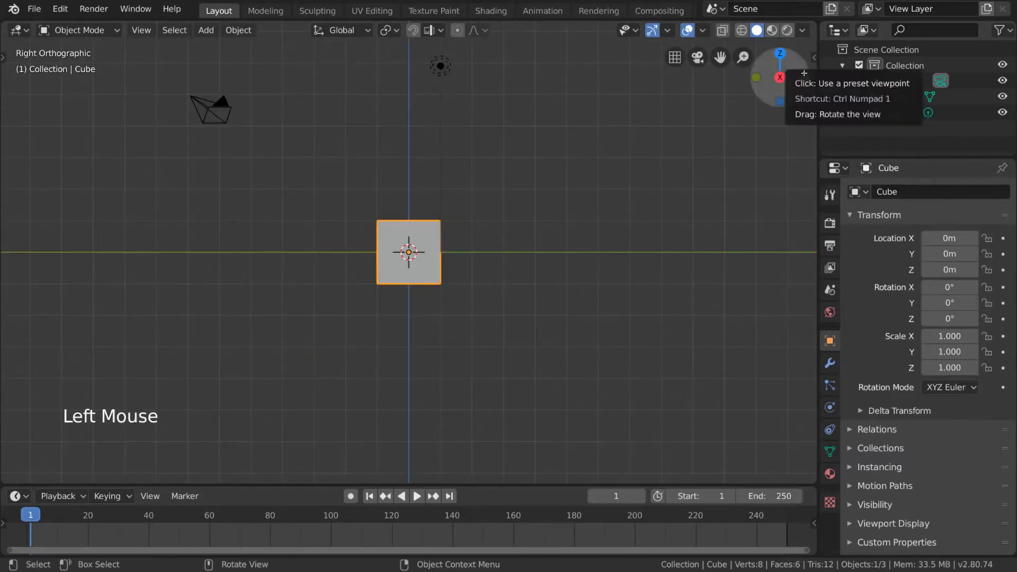
click(804, 78)
click(780, 54)
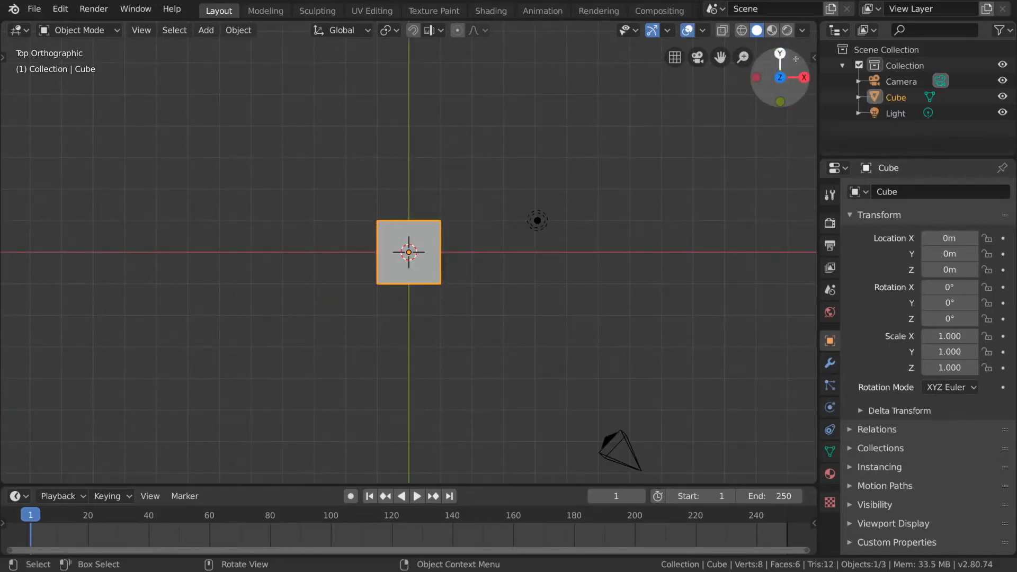
drag(794, 67, 700, 256)
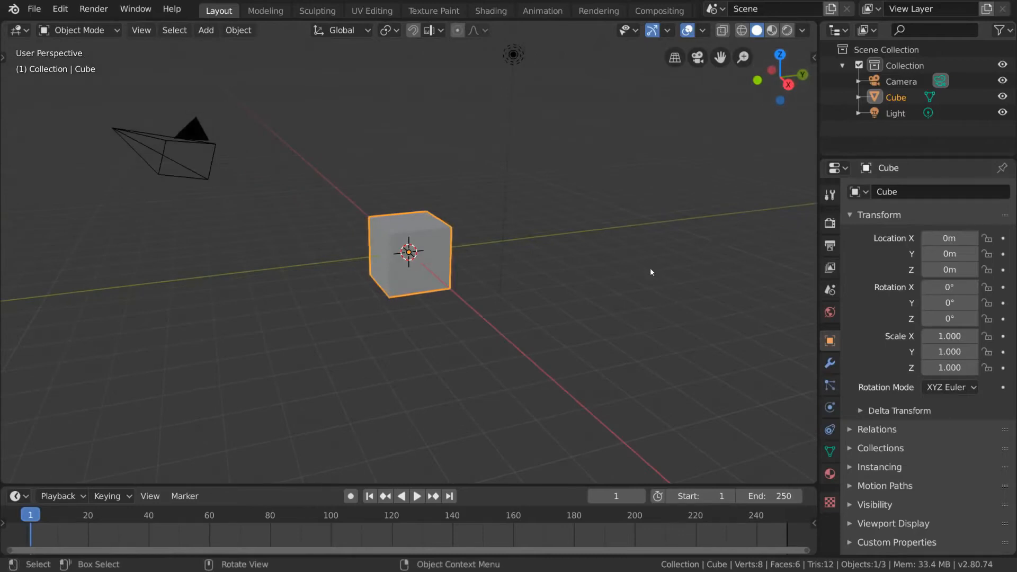
mouse_move(638, 271)
middle_down()
mouse_move(607, 271)
mouse_move(651, 259)
middle_up()
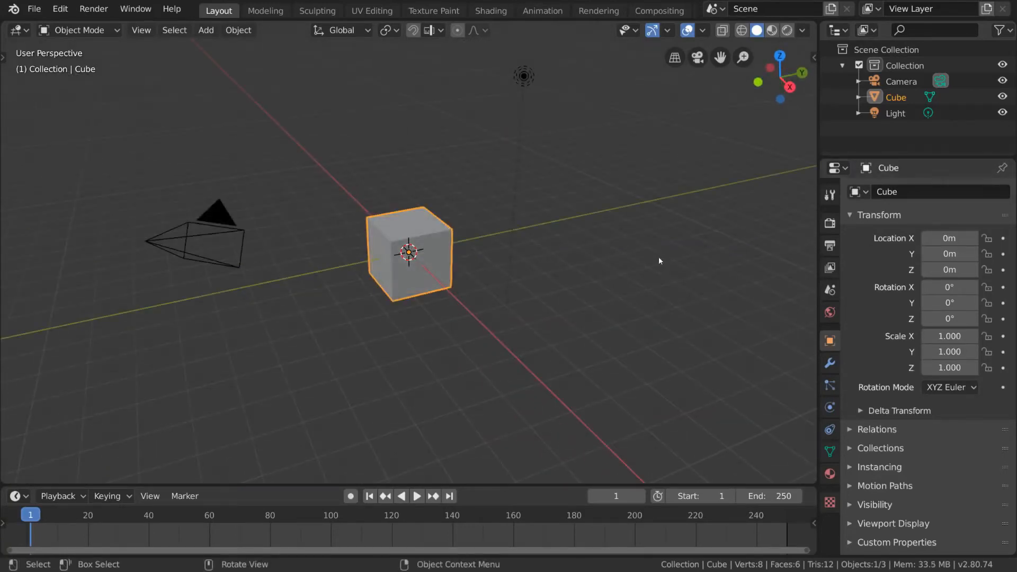
mouse_move(669, 313)
middle_down()
mouse_move(661, 343)
mouse_move(652, 333)
mouse_move(663, 323)
middle_up()
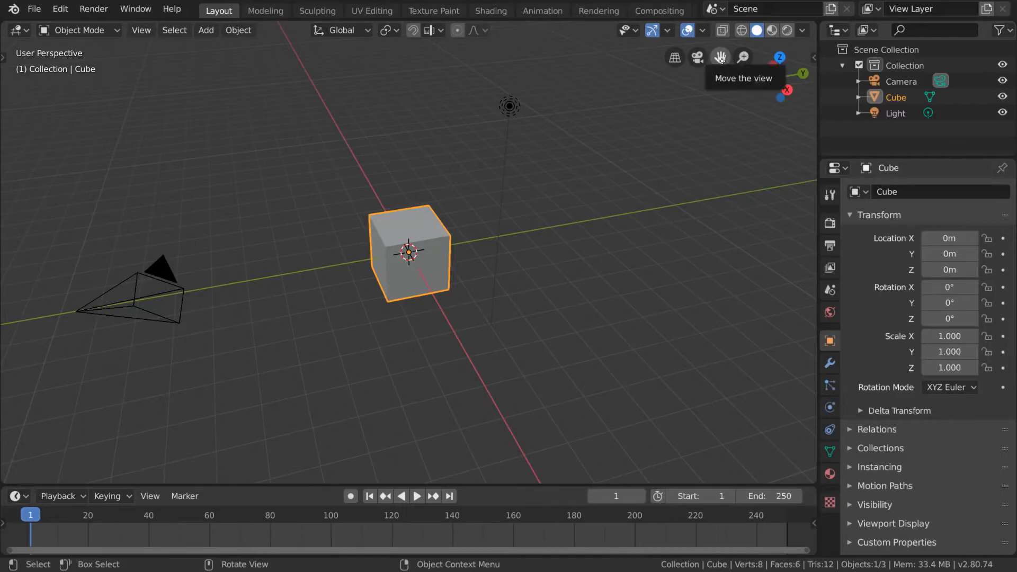
- Pan the view away from the cube, orbit around the scene and pan again
drag(720, 59, 368, 94)
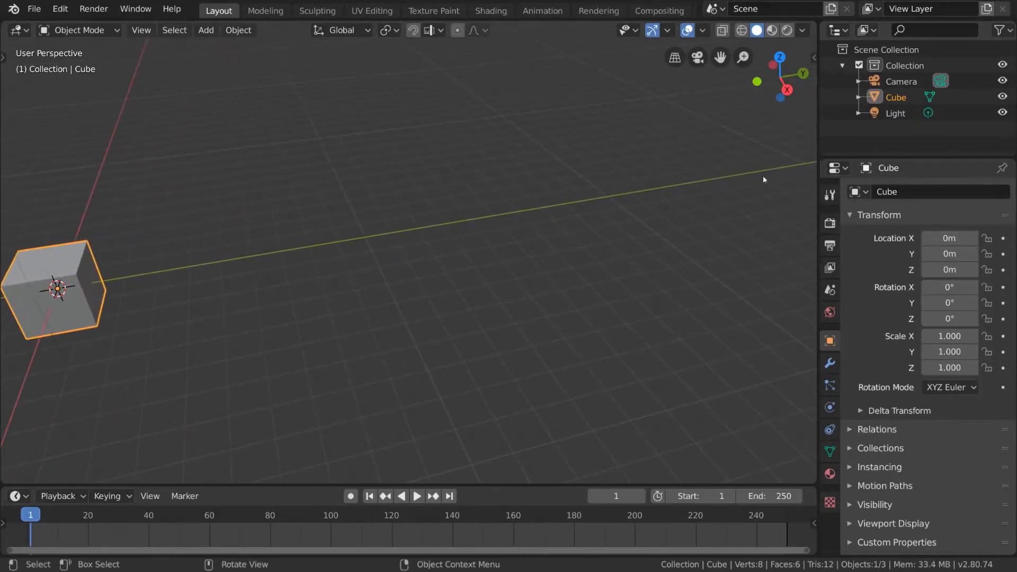
middle_drag(599, 226, 555, 266)
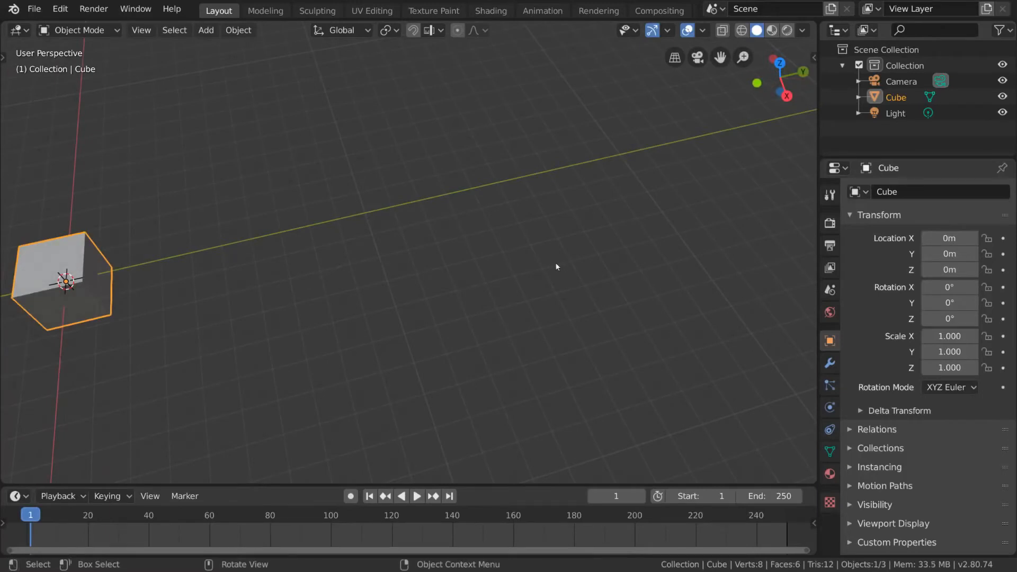
shift+middle_drag(465, 266, 624, 226)
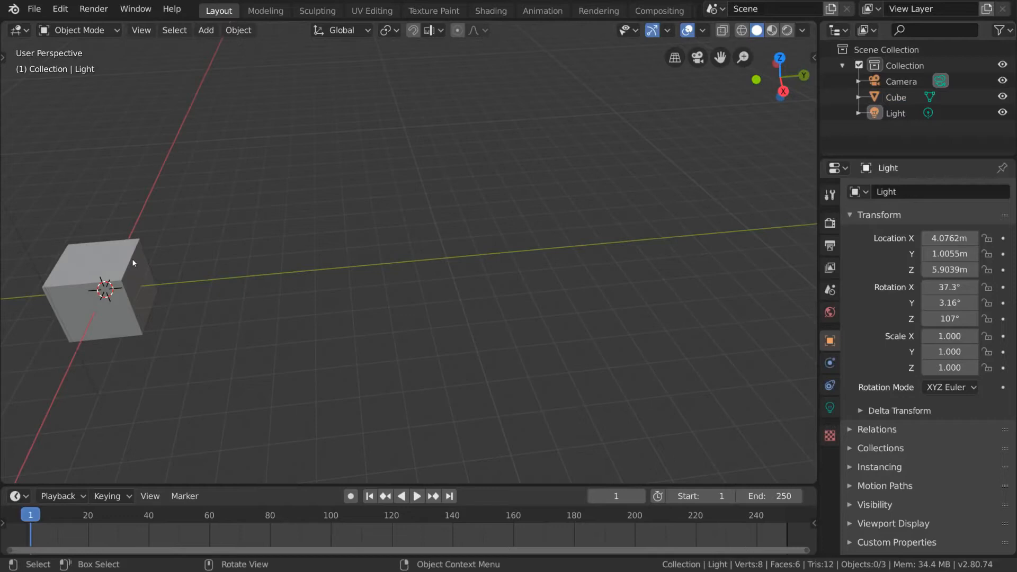
- Select the cube and frame it in the viewport with Frame Selected
click(133, 262)
click(167, 236)
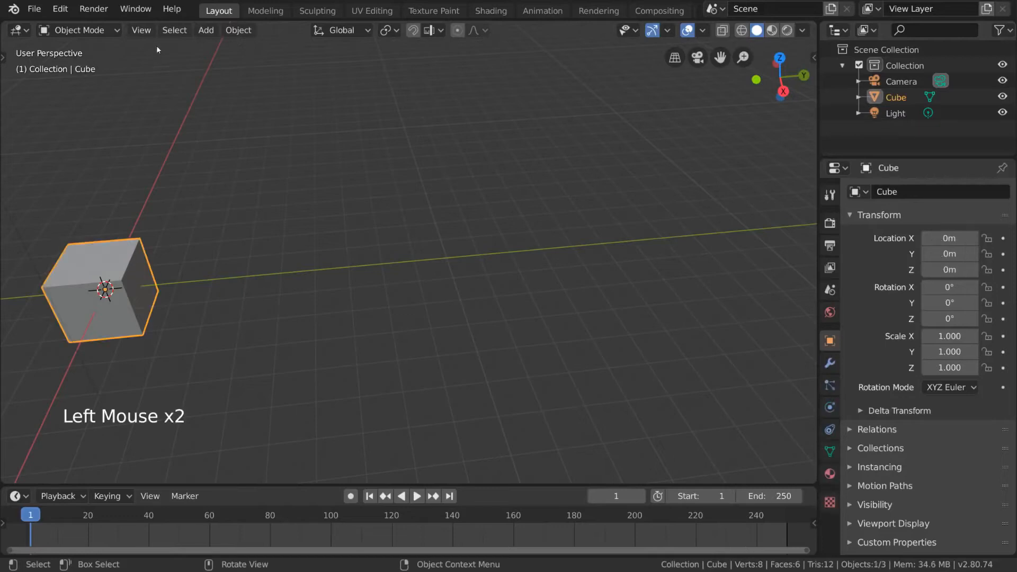
click(141, 29)
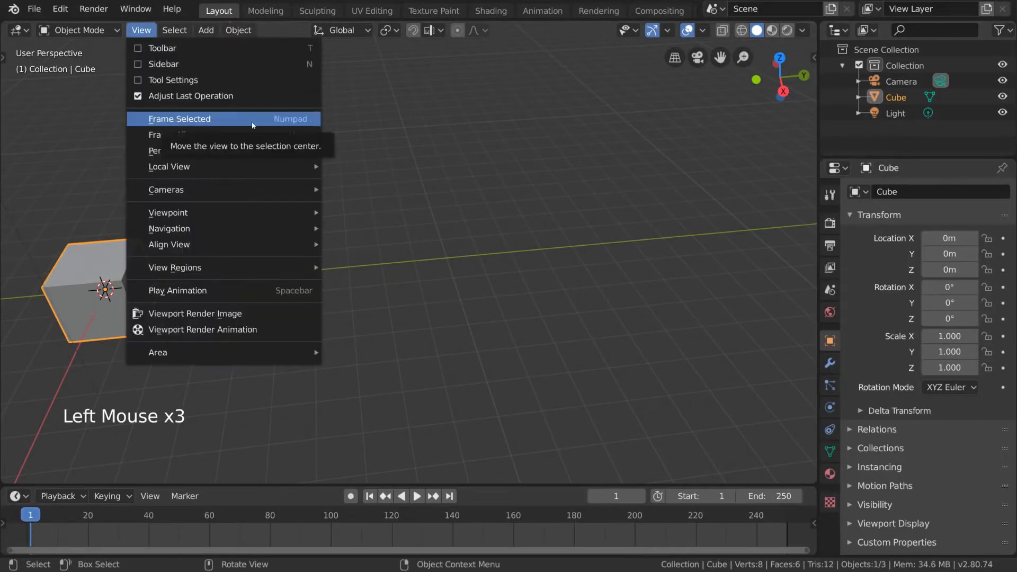
click(180, 120)
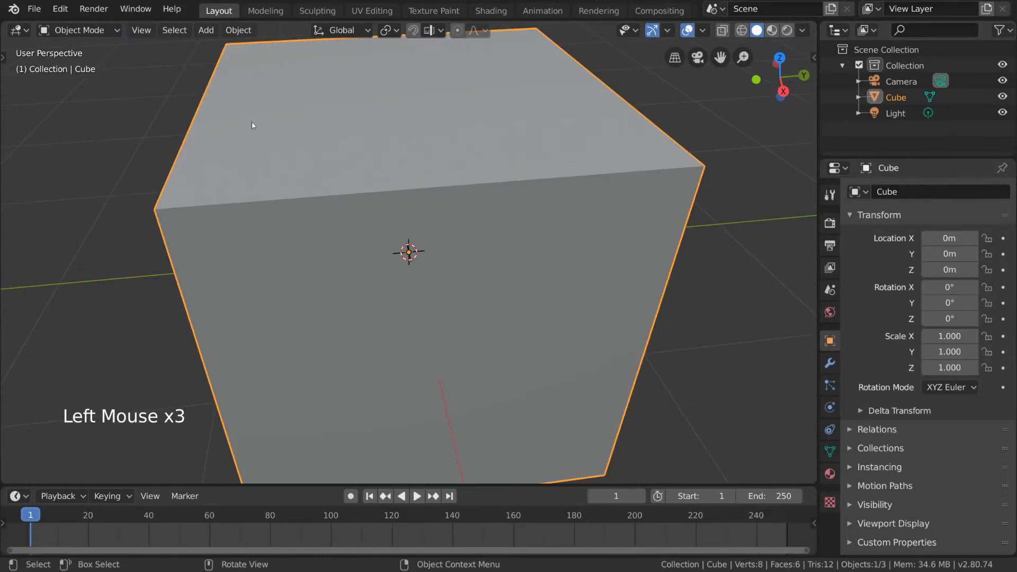
- Orbit to the cube's front and practise zooming the view in and out around it
middle_drag(259, 123, 262, 87)
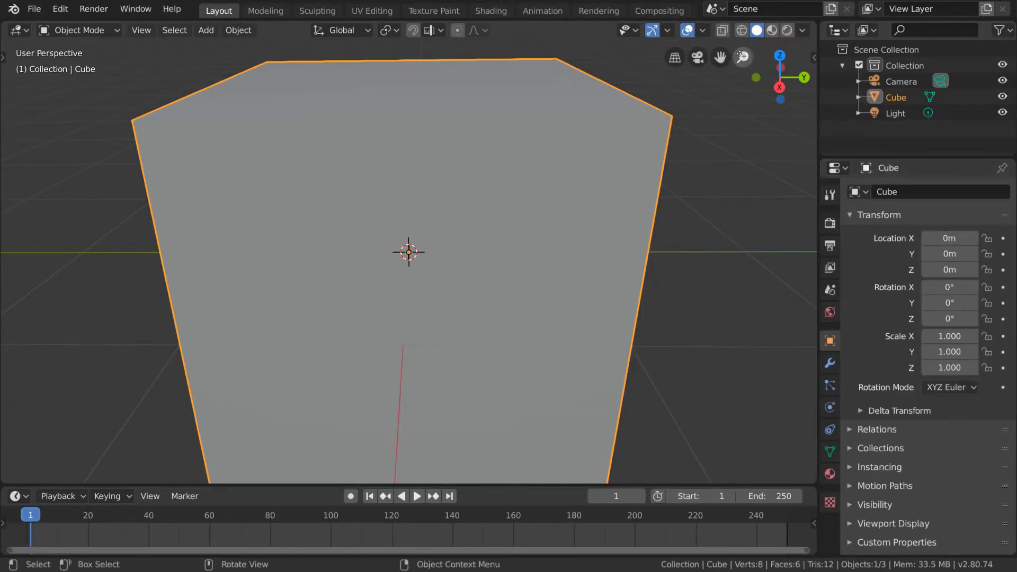
drag(741, 57, 741, 153)
scroll(622, 308, up, 2)
scroll(621, 307, up, 4)
scroll(621, 307, down, 6)
scroll(621, 307, up, 6)
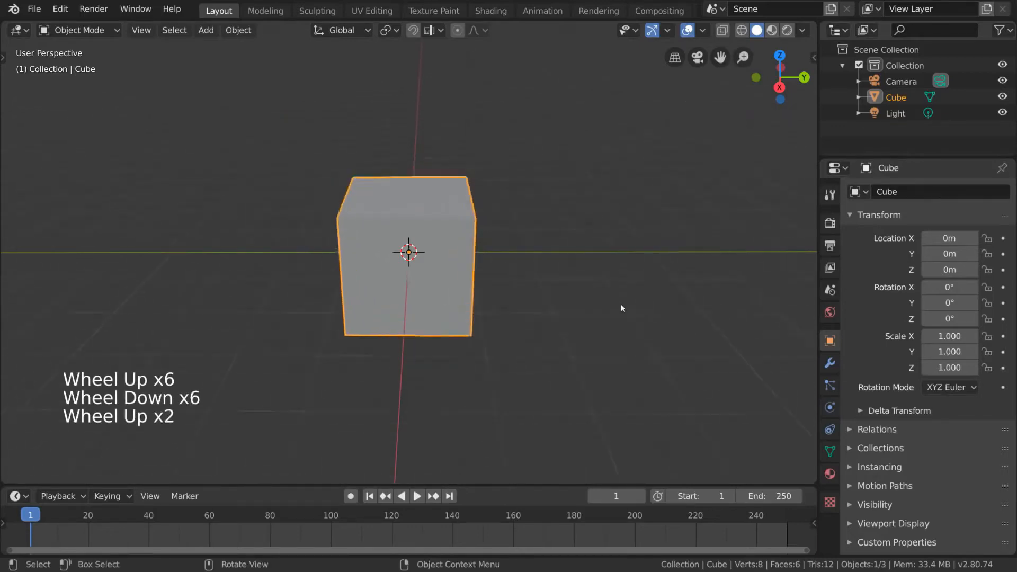
scroll(621, 307, down, 5)
scroll(621, 307, up, 5)
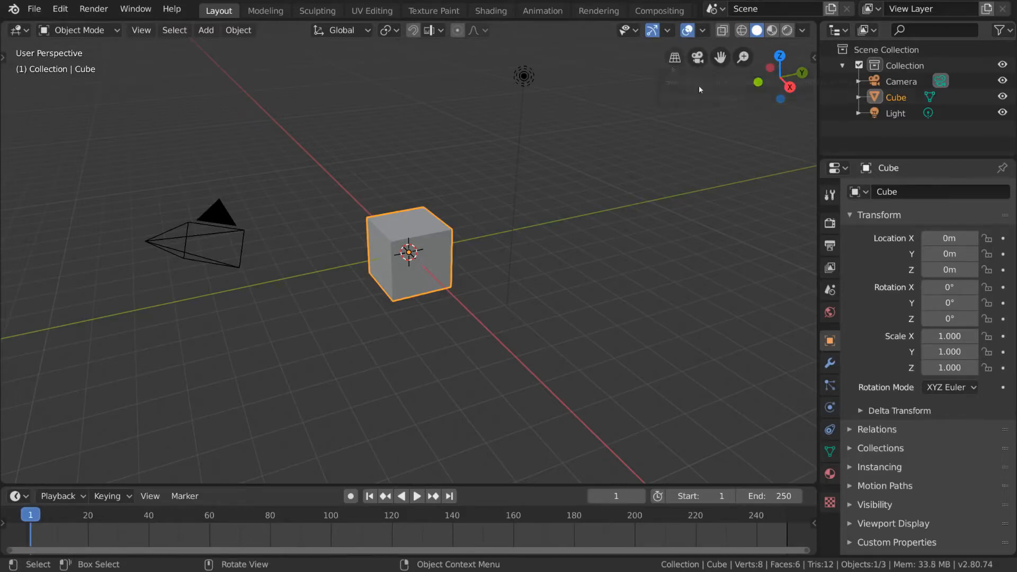
- Look through the scene camera and return to the user perspective, two times in a row
click(698, 57)
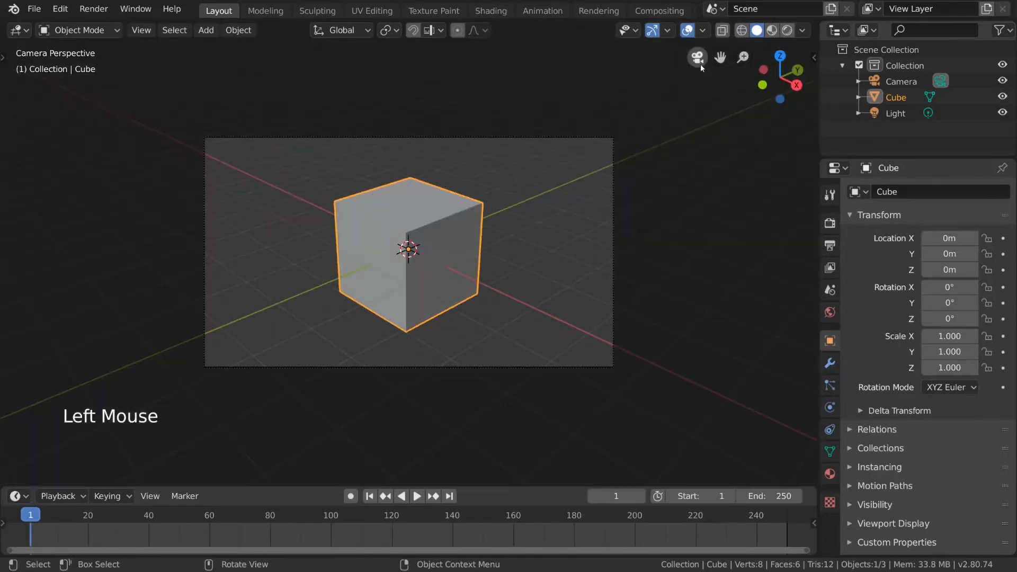
click(700, 64)
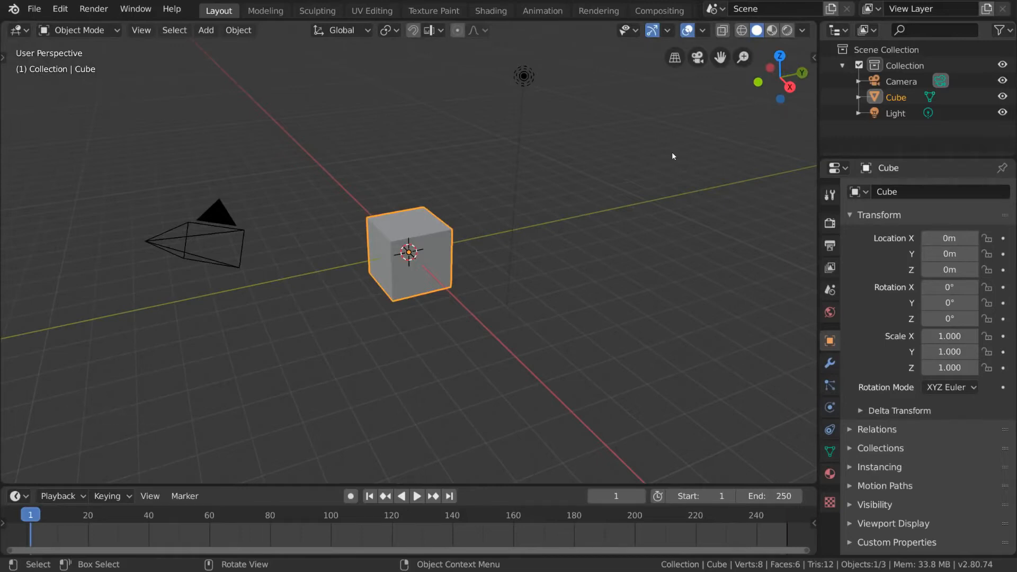
key(KP_0)
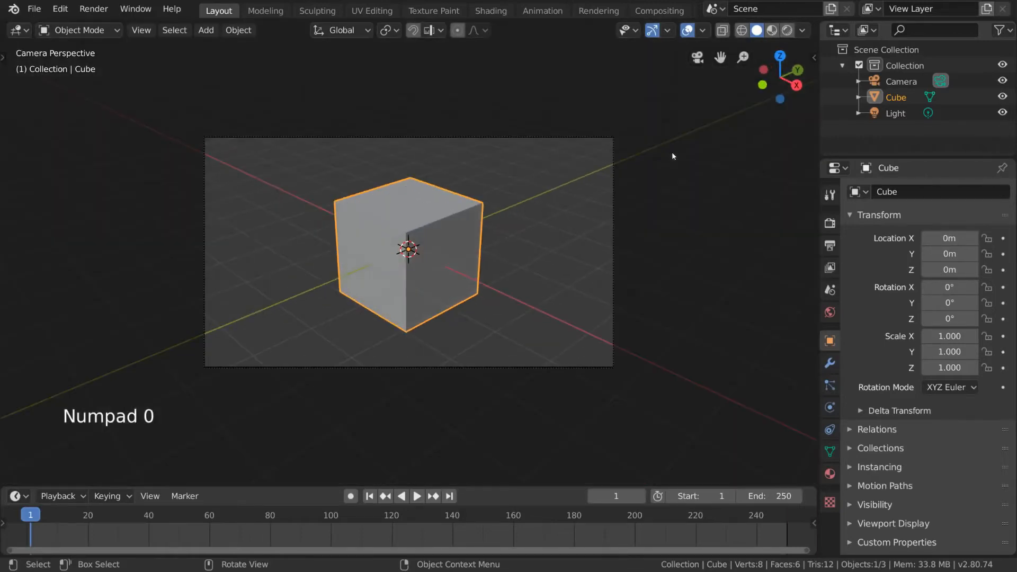
key(KP_0)
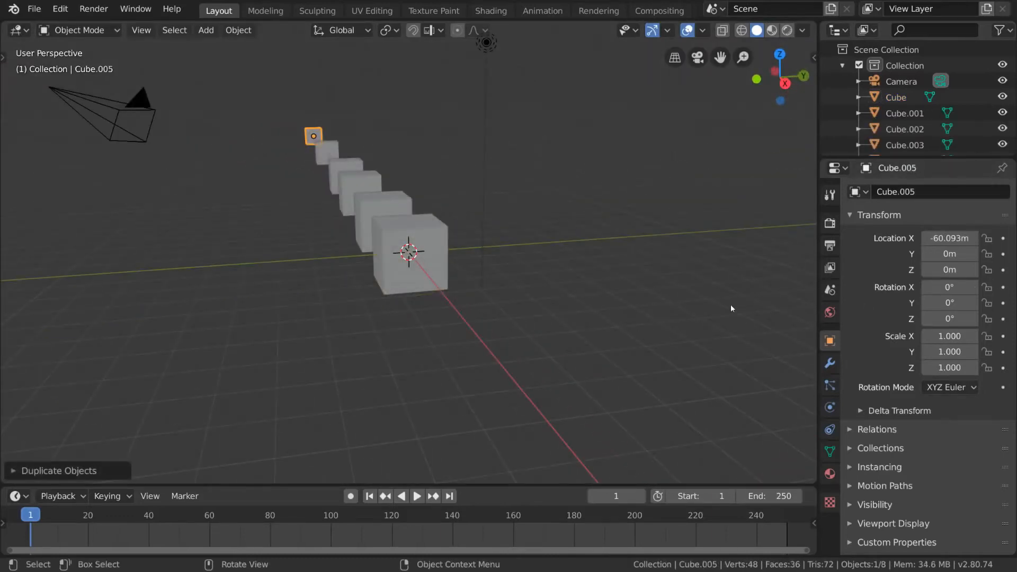
- Compare the row of duplicated cubes in perspective and orthographic projection from several angles, ending in orthographic
middle_drag(656, 259, 660, 267)
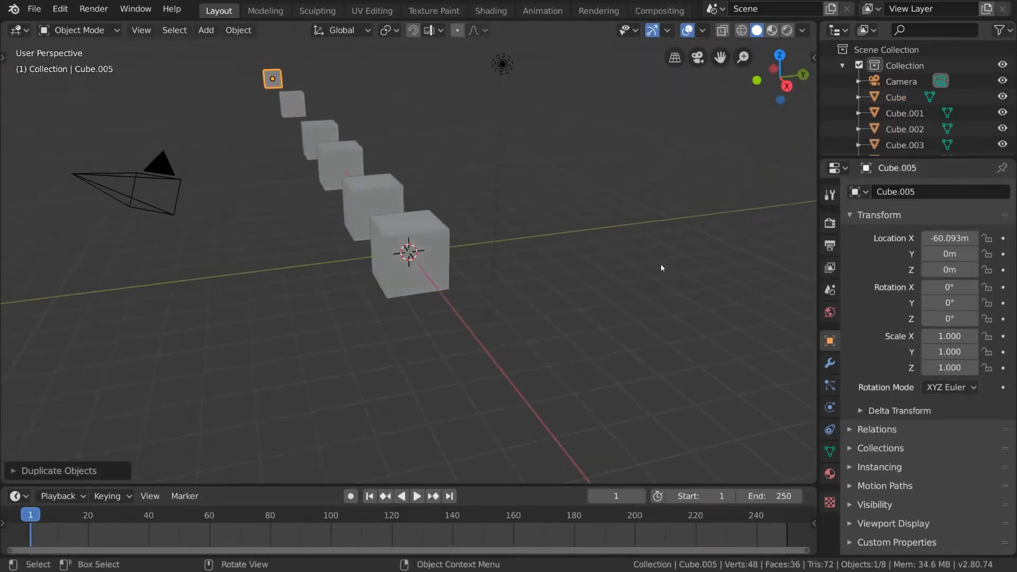
click(680, 58)
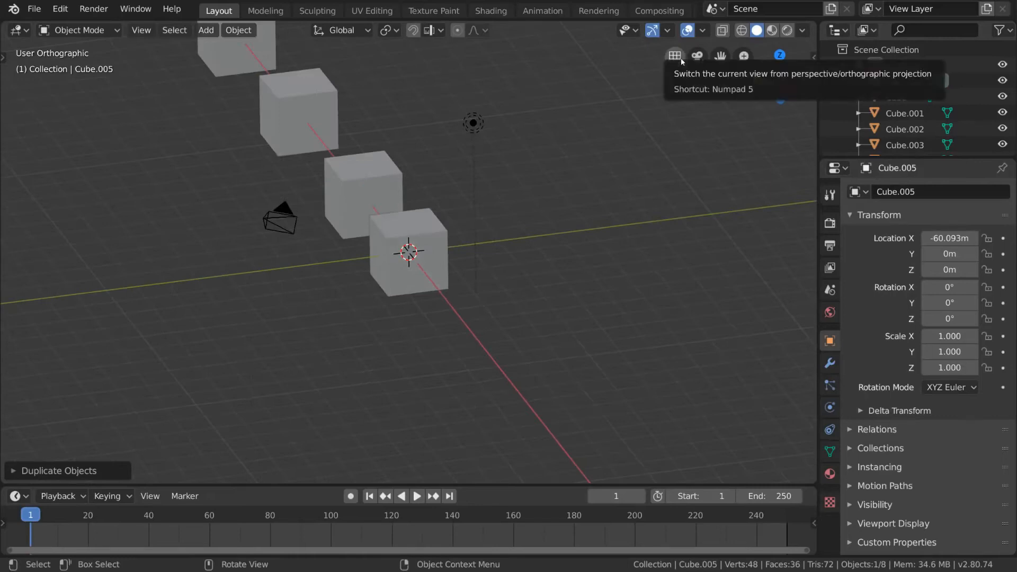
click(681, 58)
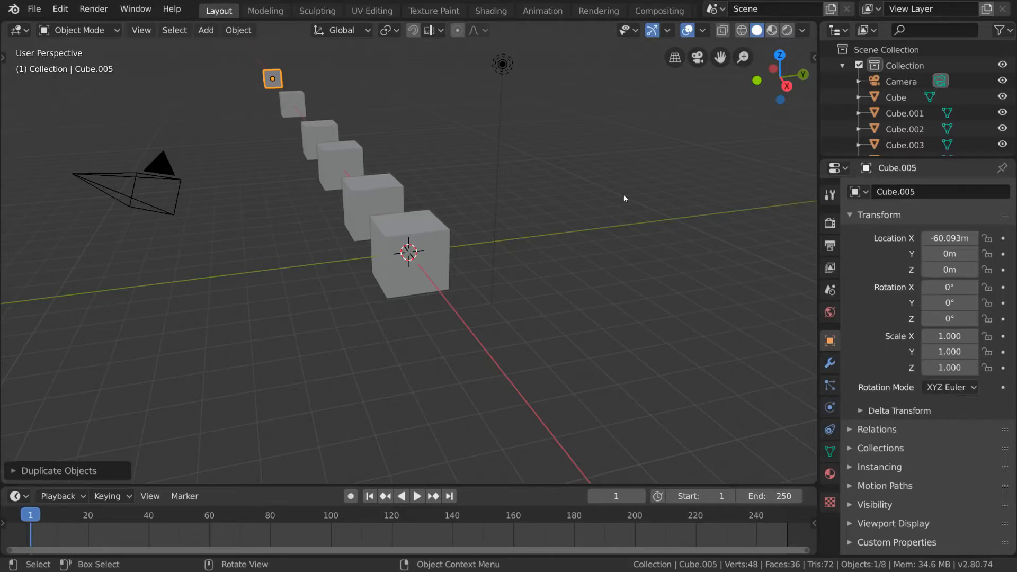
middle_drag(624, 198, 605, 211)
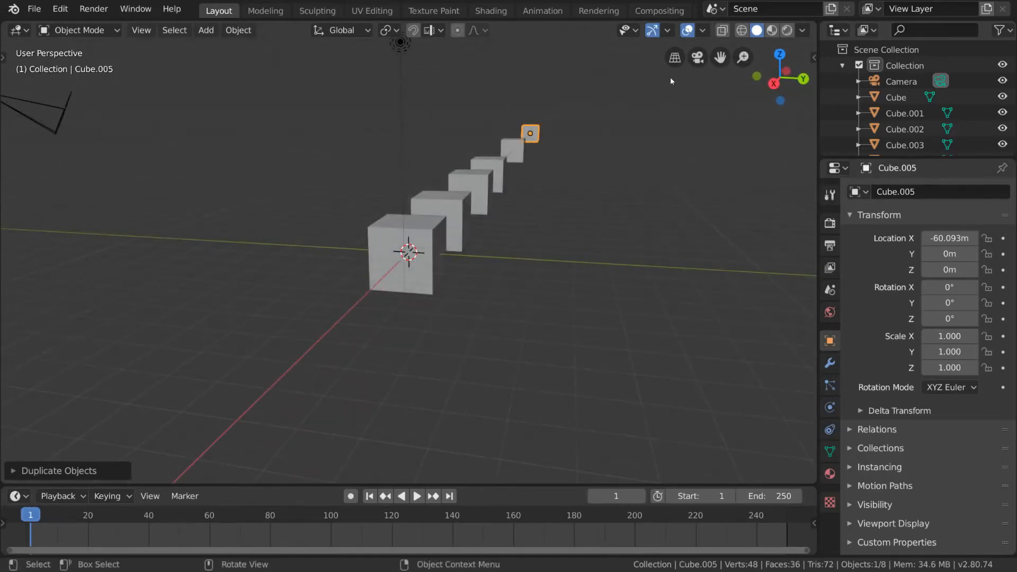
click(675, 59)
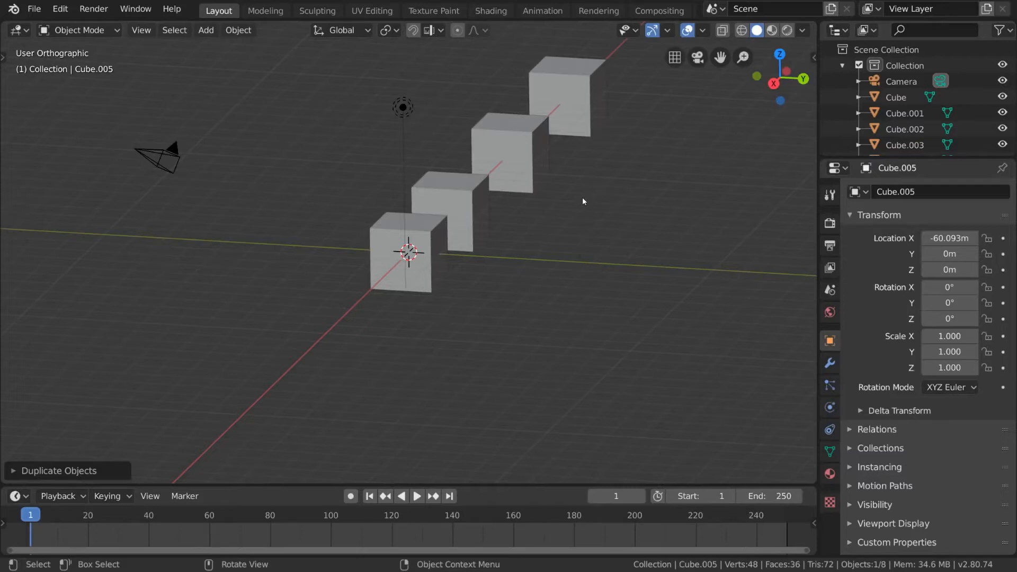
scroll(590, 208, down, 4)
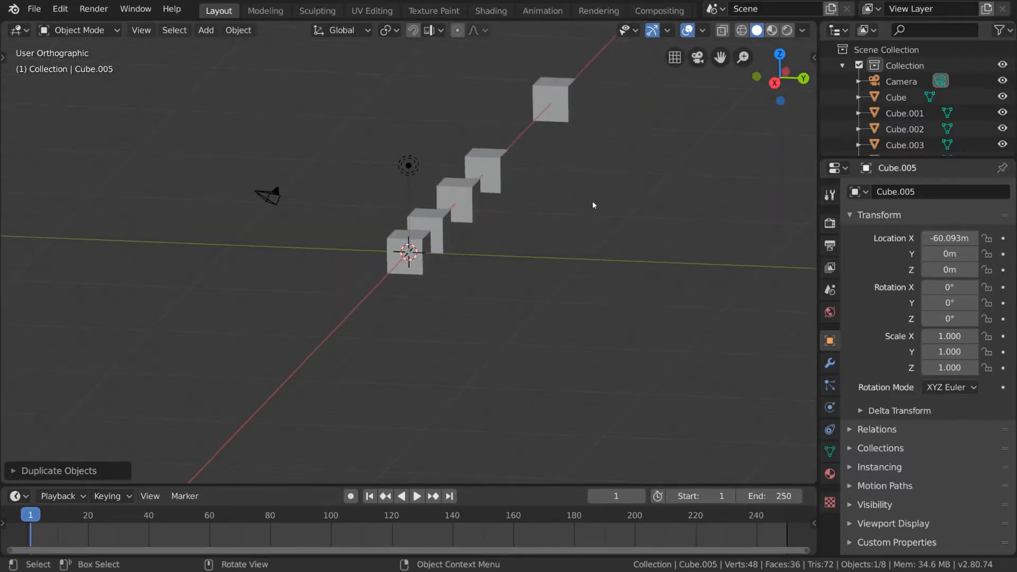
middle_drag(596, 205, 618, 210)
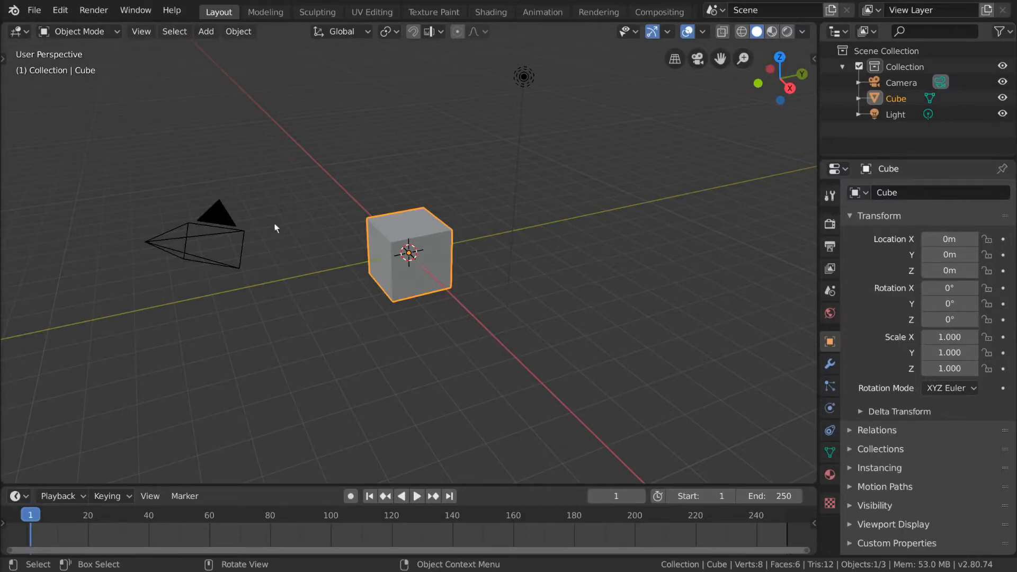
- In the default scene, select the camera, deselect it and select all objects
click(222, 218)
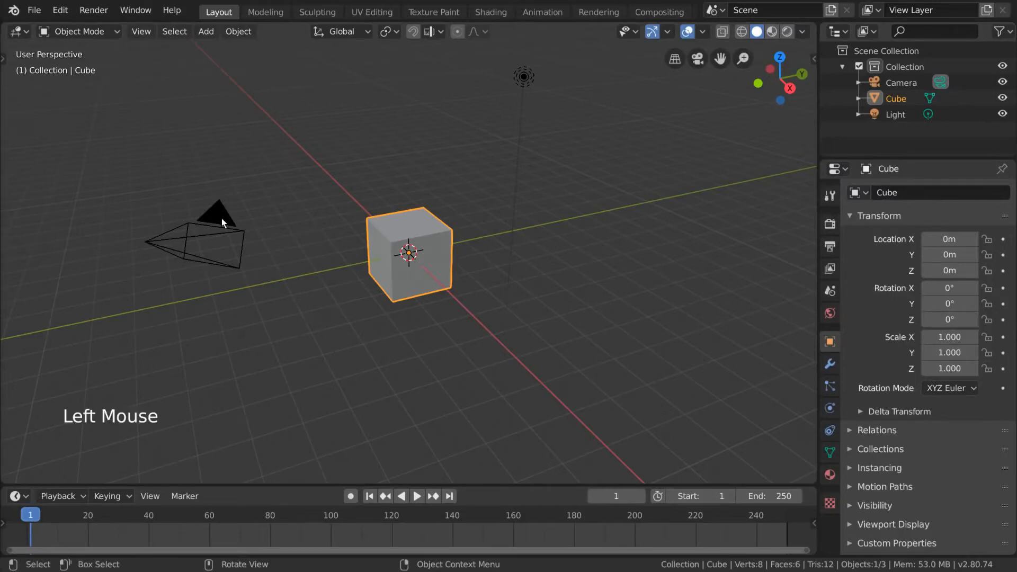
click(379, 160)
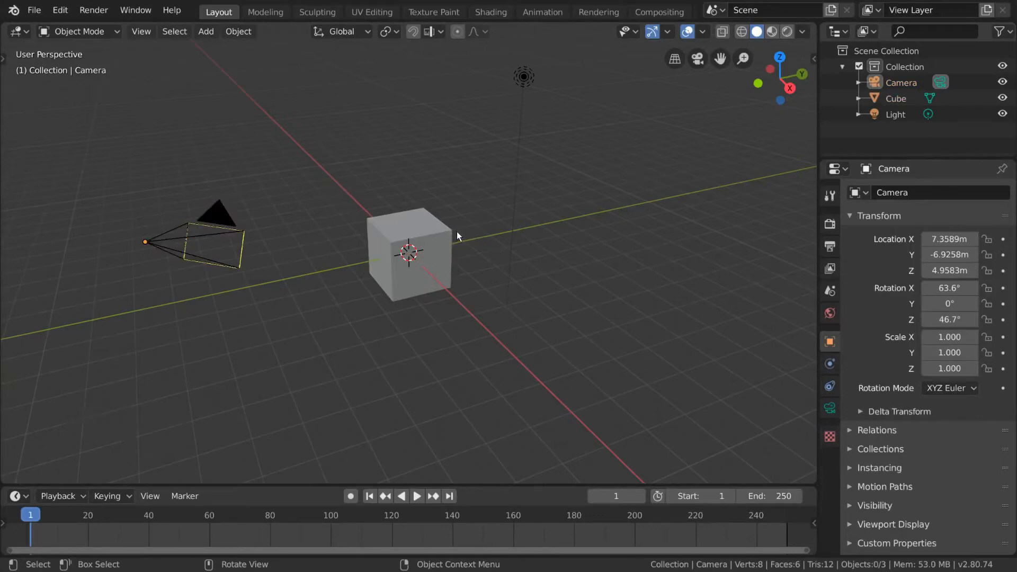
key(a)
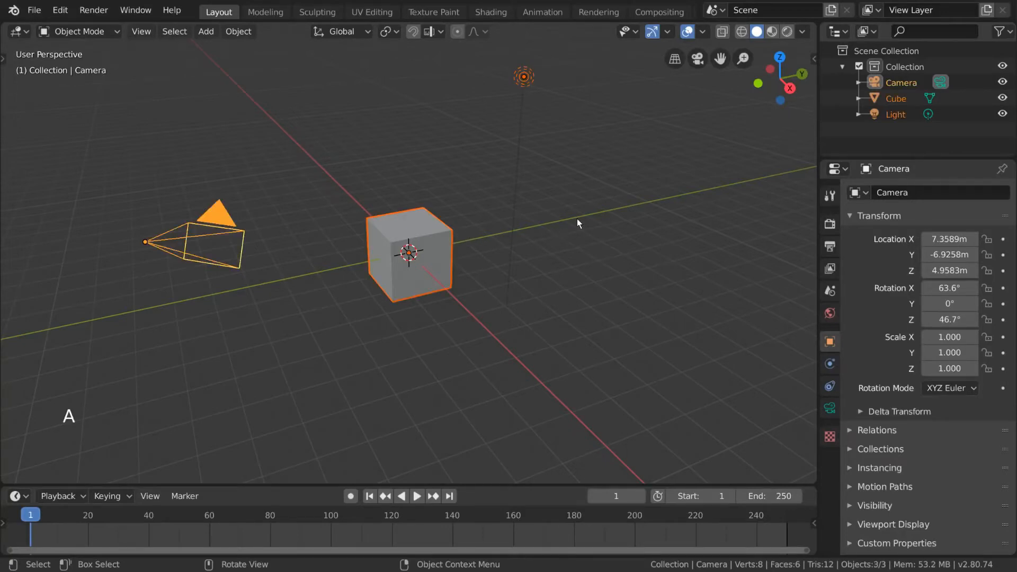
- Using the Select Box tool, box-select different groups of the camera, cube and light, and subtract the cube and light from the selection
key(alt+a)
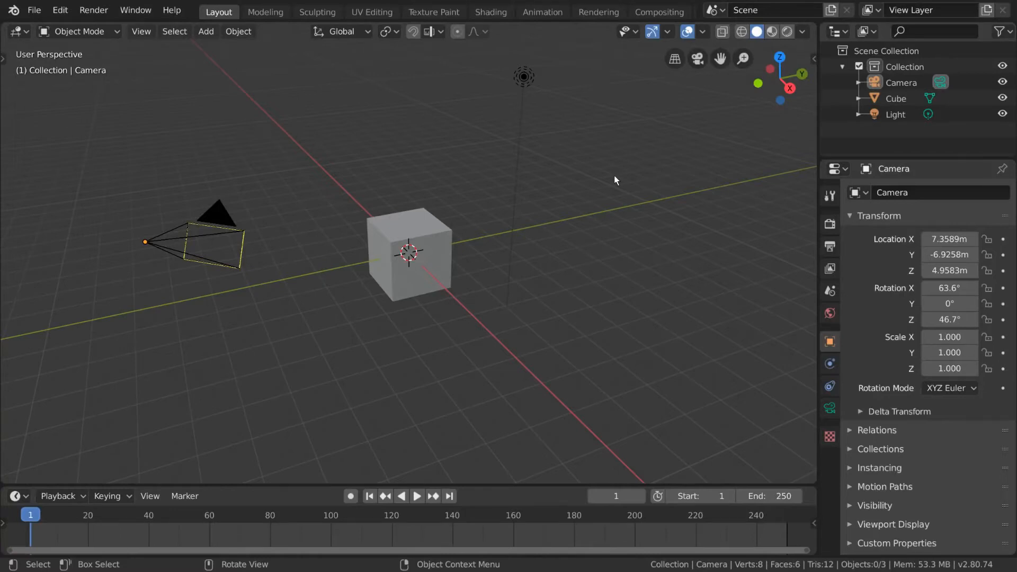
click(3, 58)
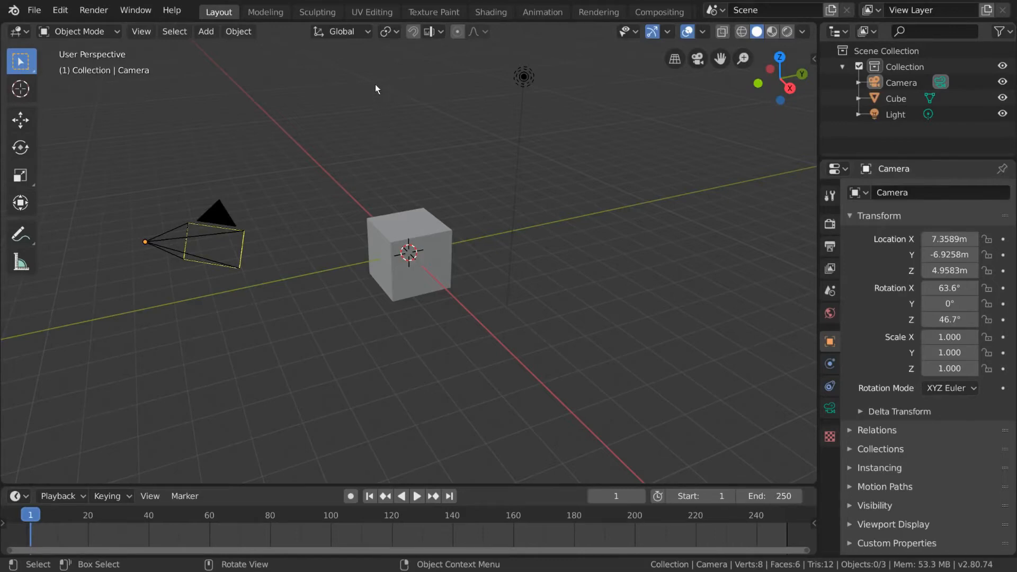
drag(375, 85, 590, 295)
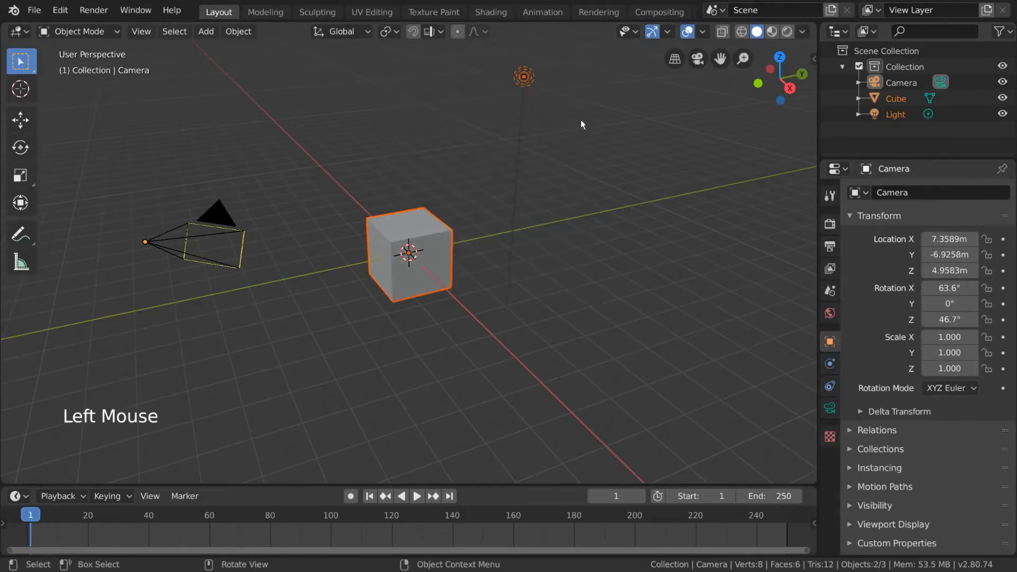
drag(288, 160, 166, 303)
drag(157, 166, 437, 328)
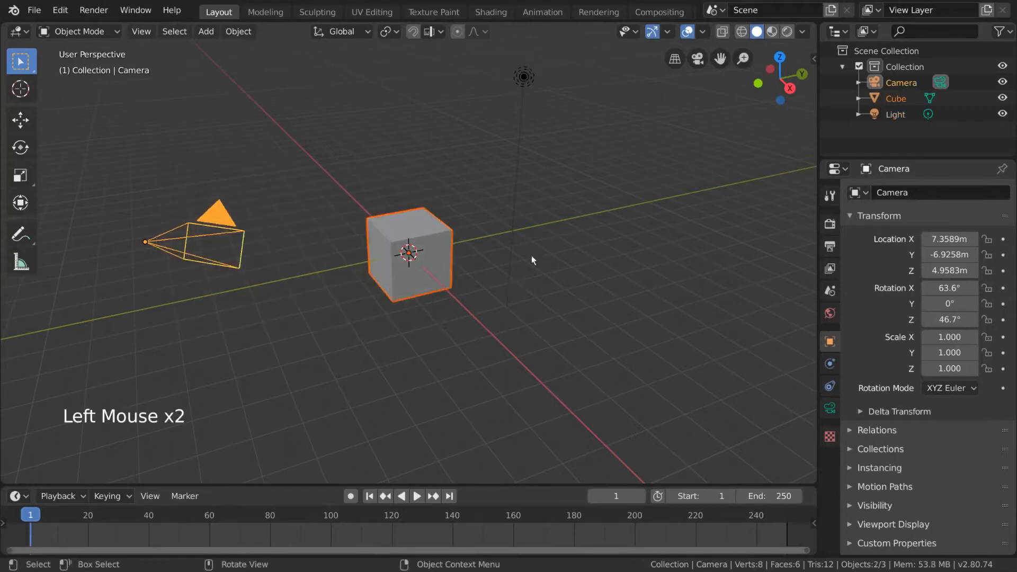
drag(210, 98, 572, 347)
ctrl+drag(367, 94, 544, 272)
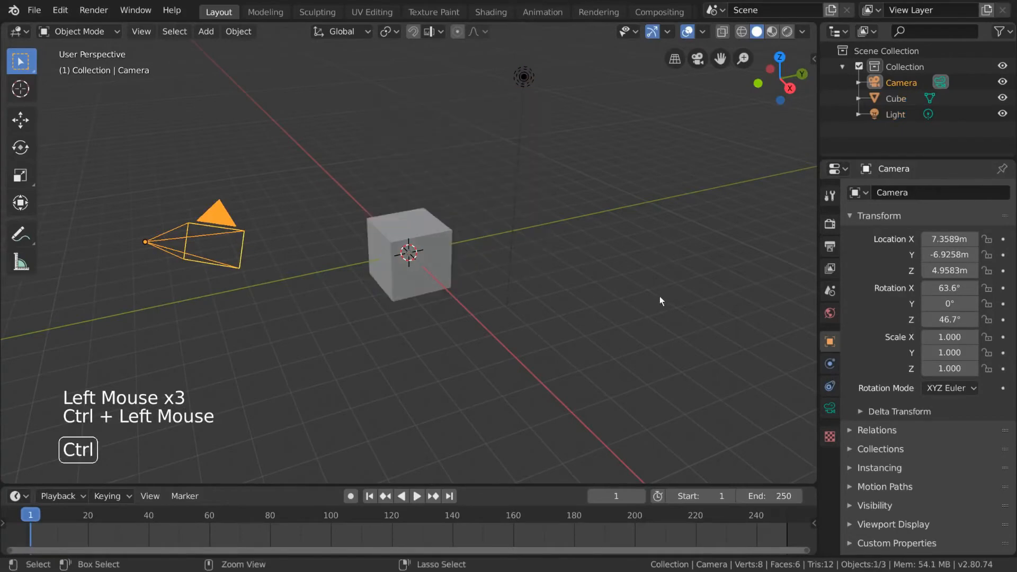
- Invoke Box Select on demand to select the camera, cube and light, and box-deselect the cube and light
key(b)
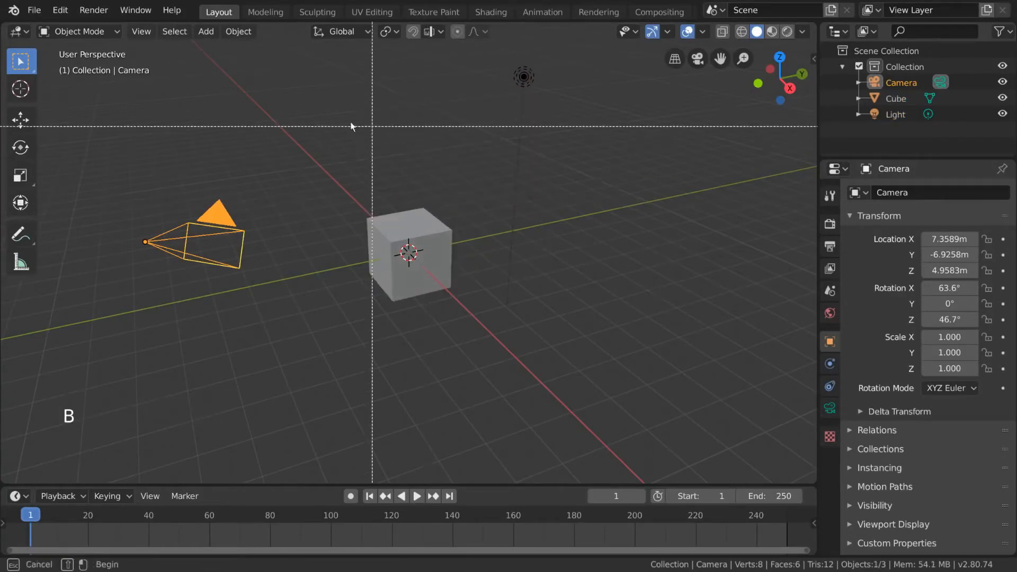
drag(183, 111, 587, 314)
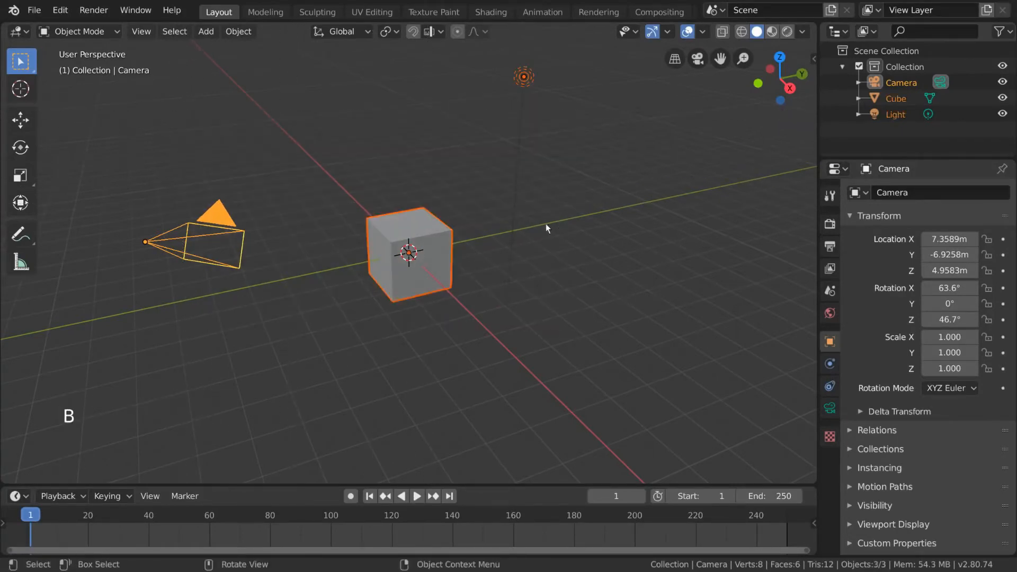
key(b)
mouse_move(356, 86)
middle_down()
mouse_move(432, 121)
mouse_move(588, 225)
middle_up()
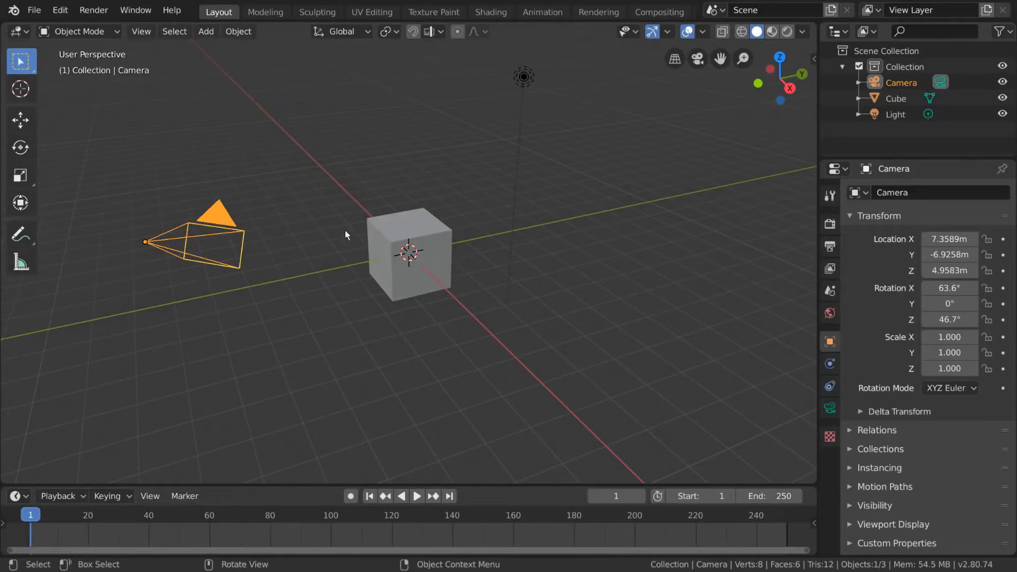
- Circle-select the cube and light, and brush the camera and cube out of the selection
key(c)
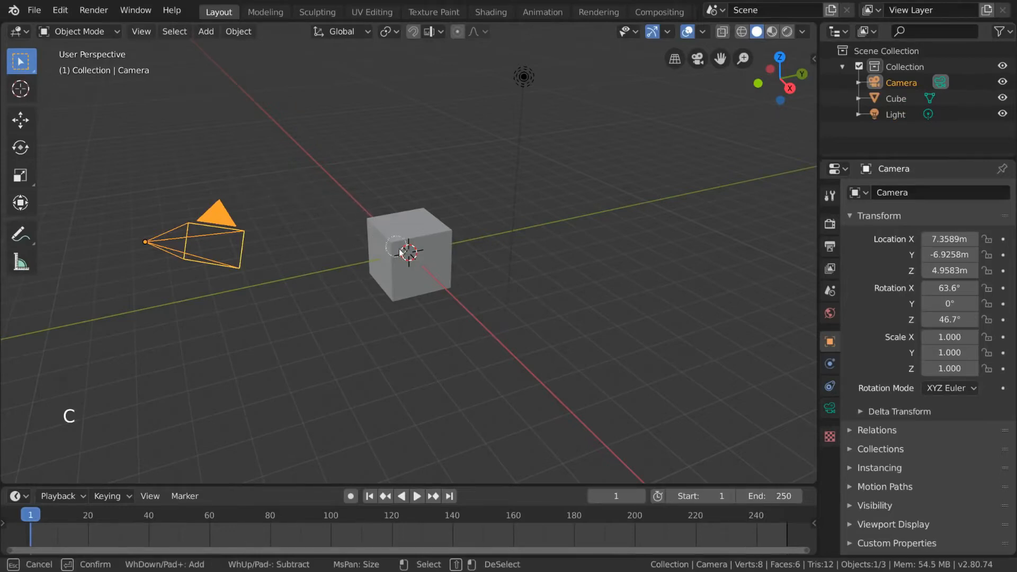
mouse_move(400, 252)
mouse_down()
mouse_move(468, 265)
mouse_move(483, 118)
mouse_move(524, 75)
mouse_move(554, 180)
mouse_up()
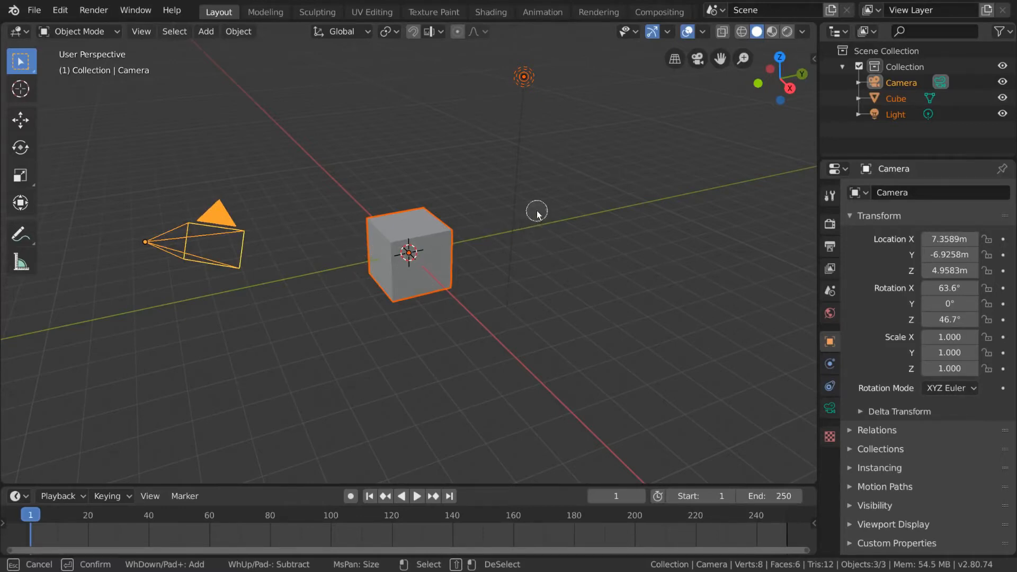
mouse_move(173, 254)
shift+mouse_down()
mouse_move(136, 236)
mouse_move(336, 216)
mouse_move(430, 259)
shift+mouse_up()
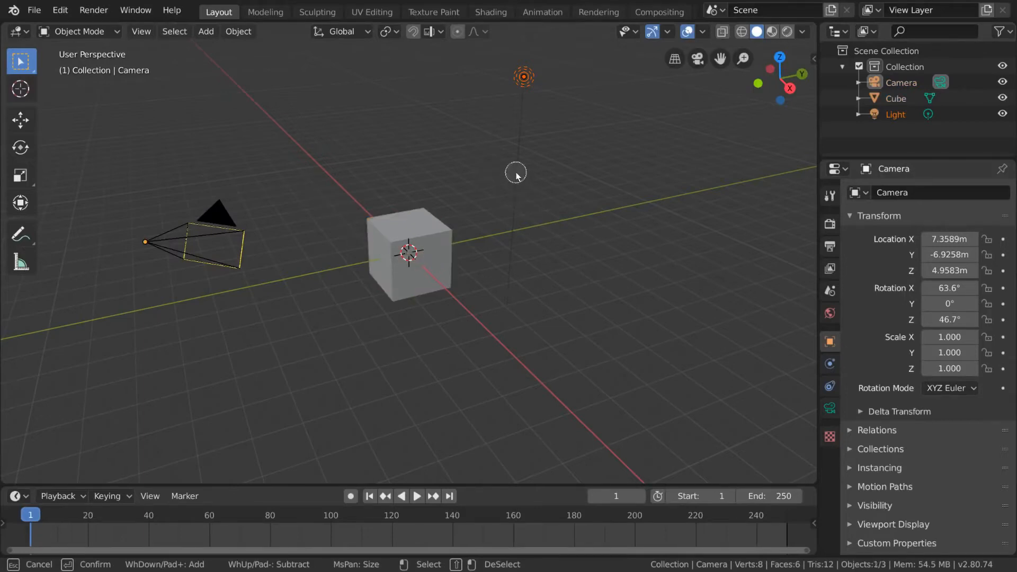
key(Escape)
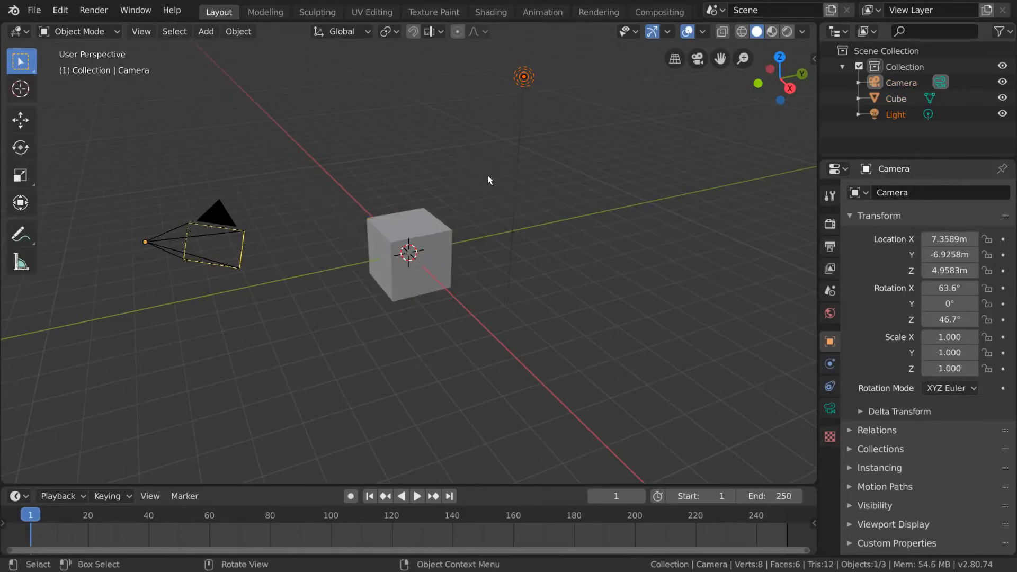
- Extend the selection with the cube and camera, and make the cube and finally the light the active object
shift+click(412, 218)
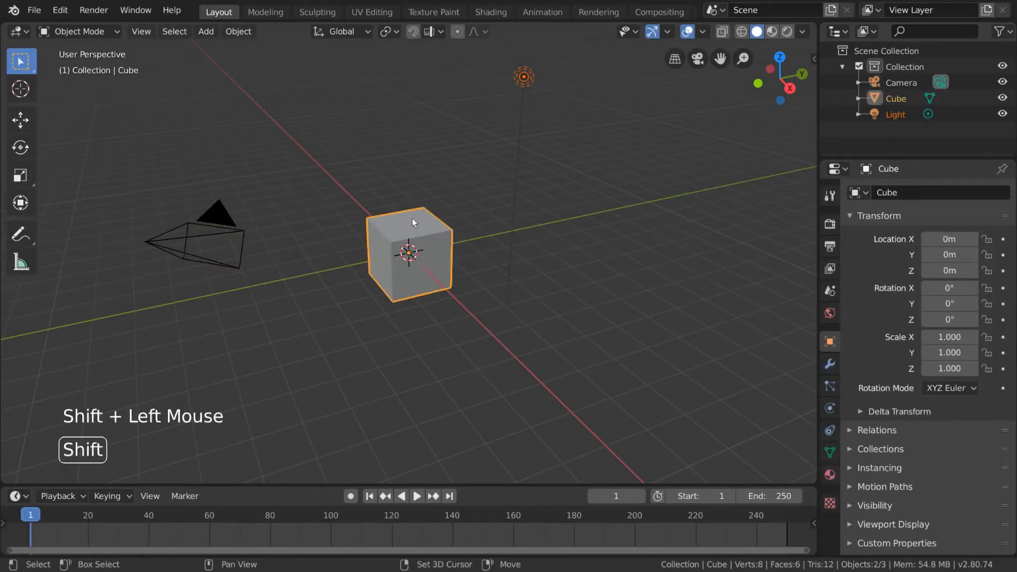
shift+click(223, 218)
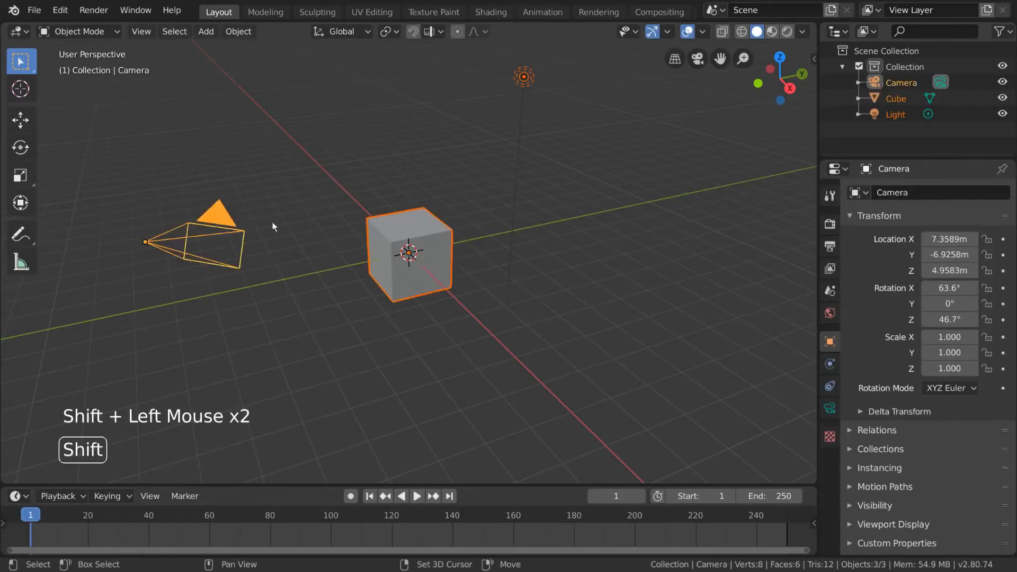
shift+click(411, 226)
shift+click(523, 78)
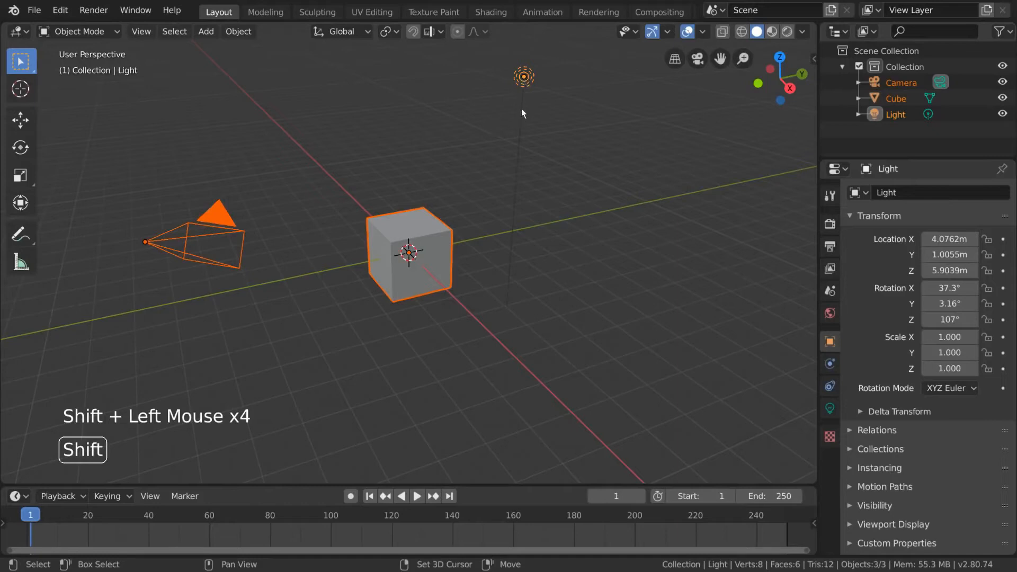
- Remove the light and cube from the selection one at a time, and make the camera active
shift+click(523, 79)
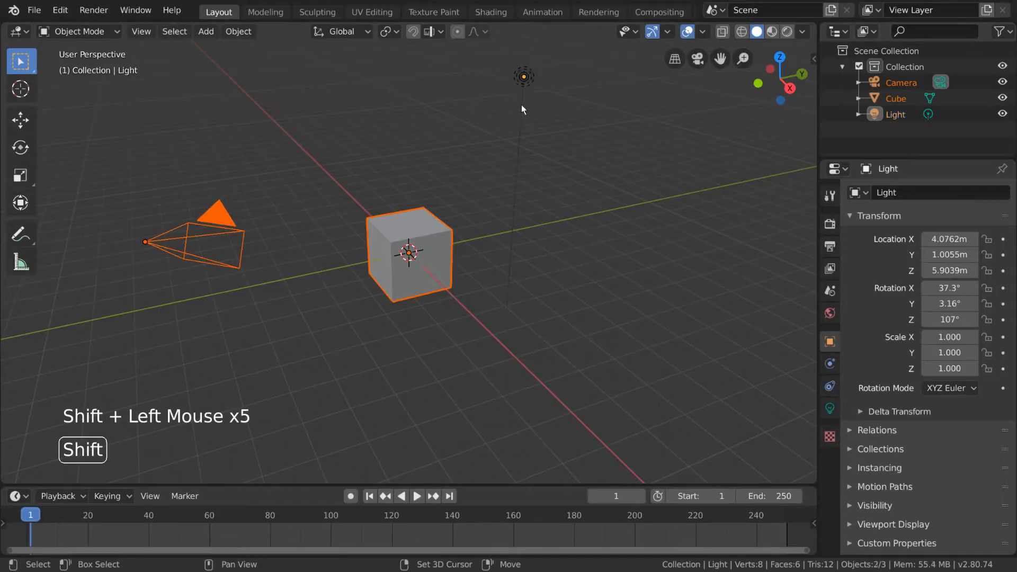
shift+click(432, 220)
shift+click(432, 221)
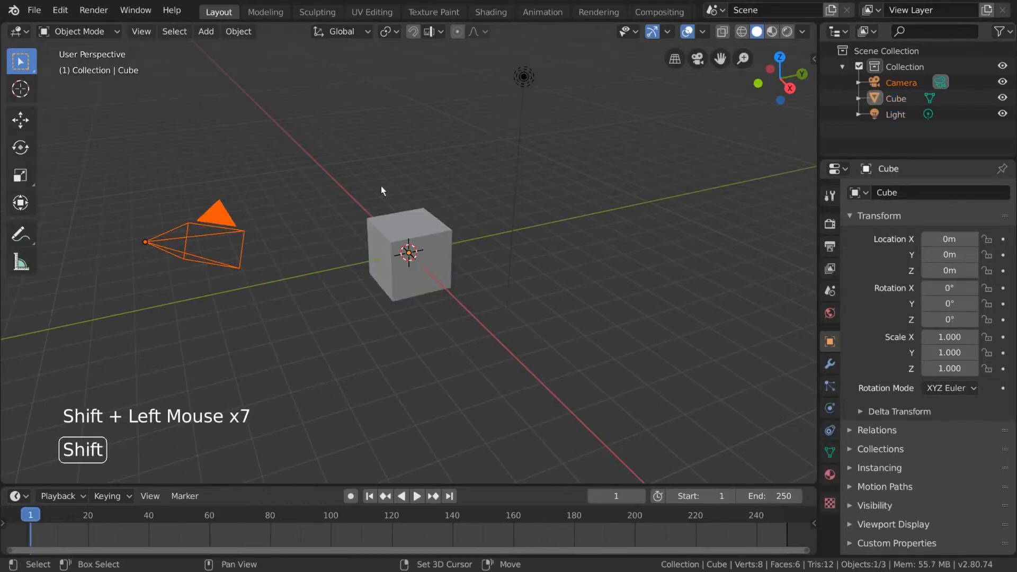
shift+click(231, 217)
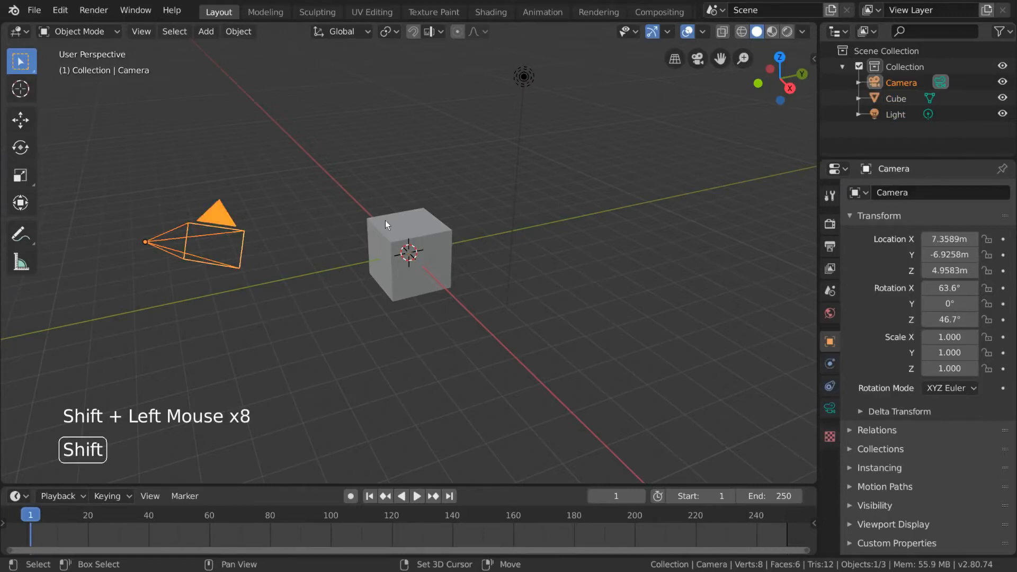
- Add the cube and light to the selected camera, and switch the active object between cube and camera within the selection
shift+click(410, 220)
shift+click(524, 77)
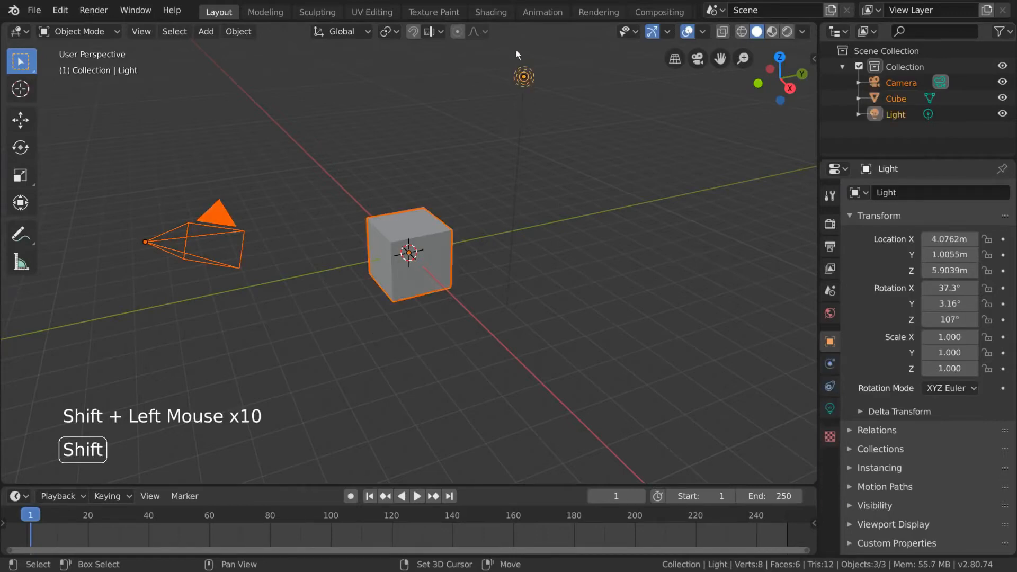
shift+click(427, 232)
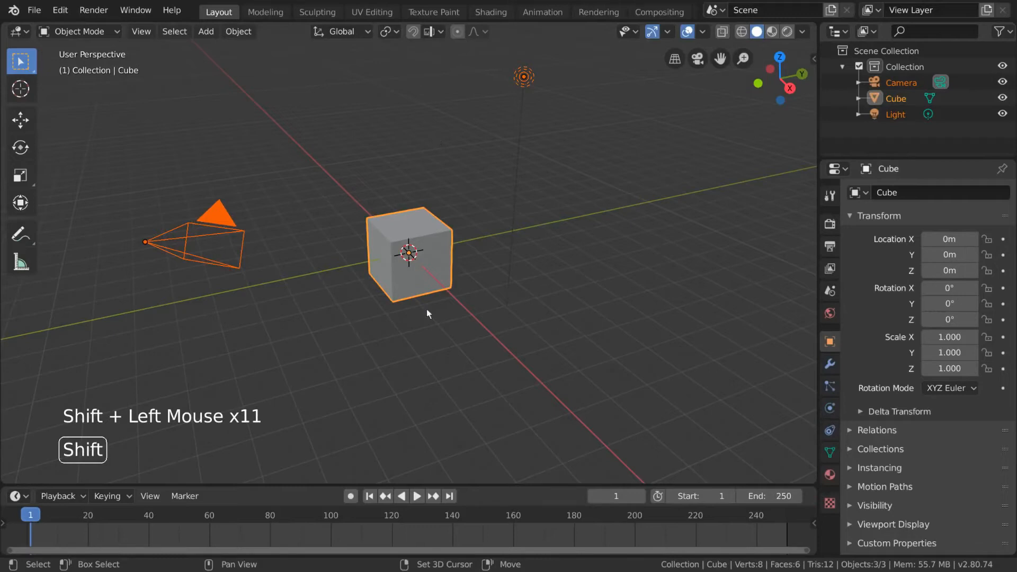
shift+click(227, 222)
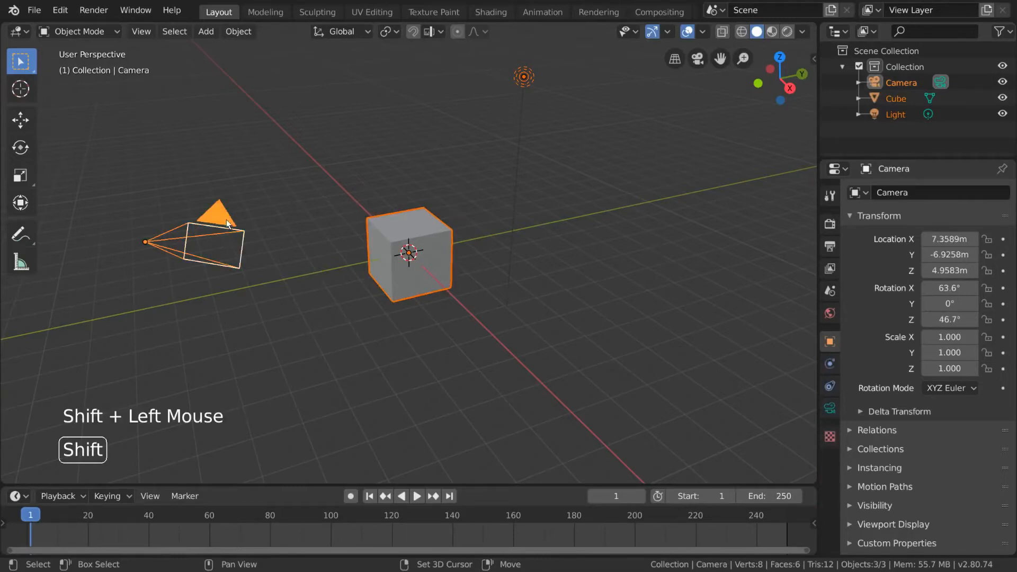
shift+click(420, 225)
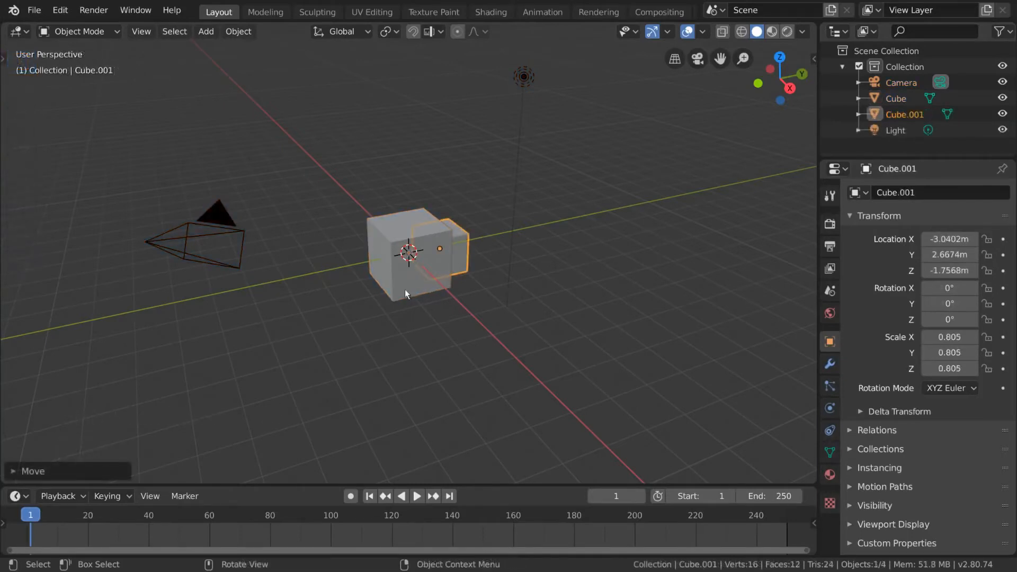
- Practise selecting the large cube and the smaller cube behind it by picking repeatedly where they overlap in solid shading
click(405, 290)
click(460, 265)
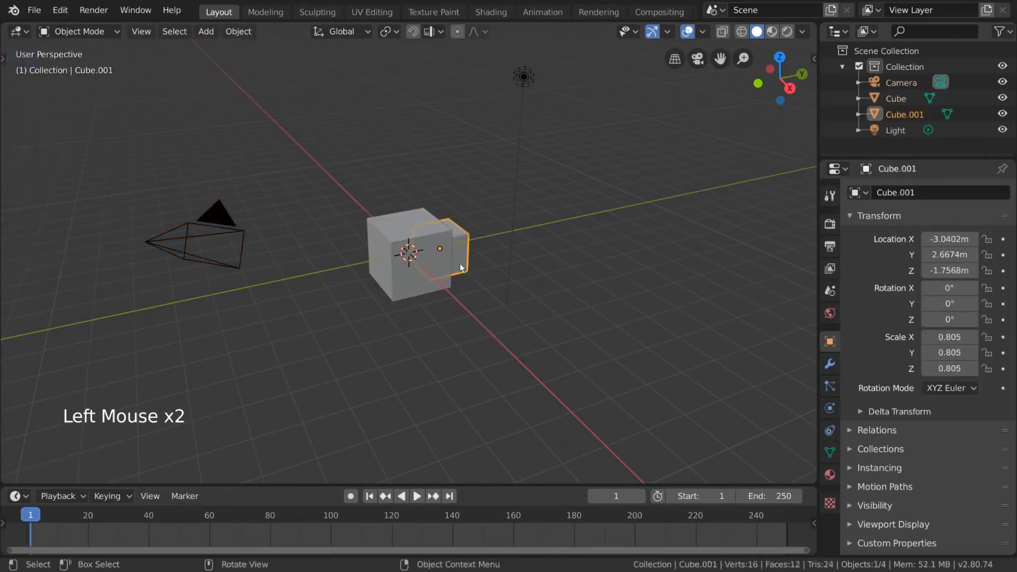
click(412, 279)
click(421, 232)
click(422, 228)
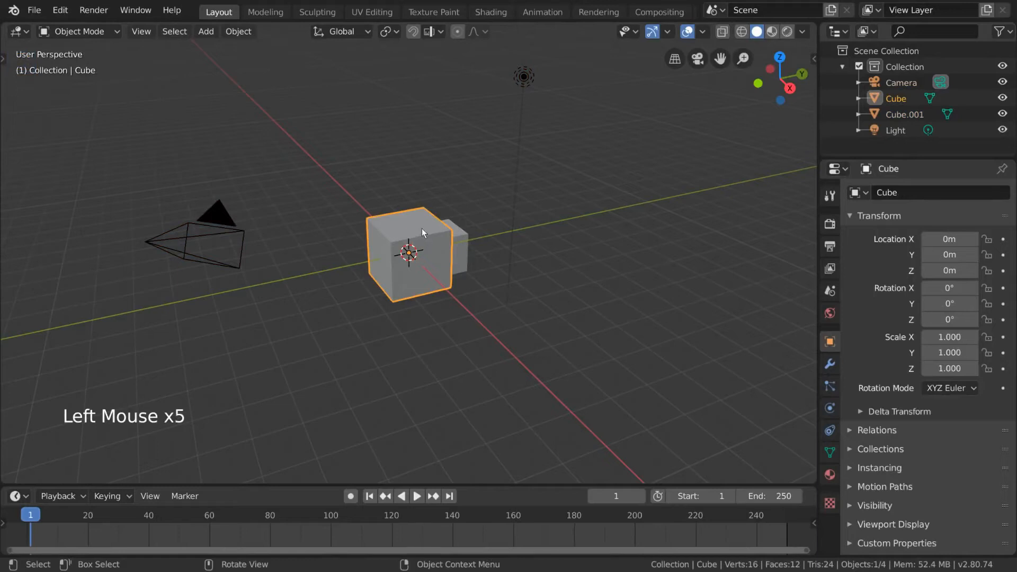
click(424, 221)
click(431, 272)
click(437, 257)
click(434, 268)
click(433, 275)
click(437, 255)
click(432, 269)
click(433, 267)
click(433, 265)
- Switch to wireframe shading, select the two overlapping cubes individually, and box-select both of them together
click(742, 33)
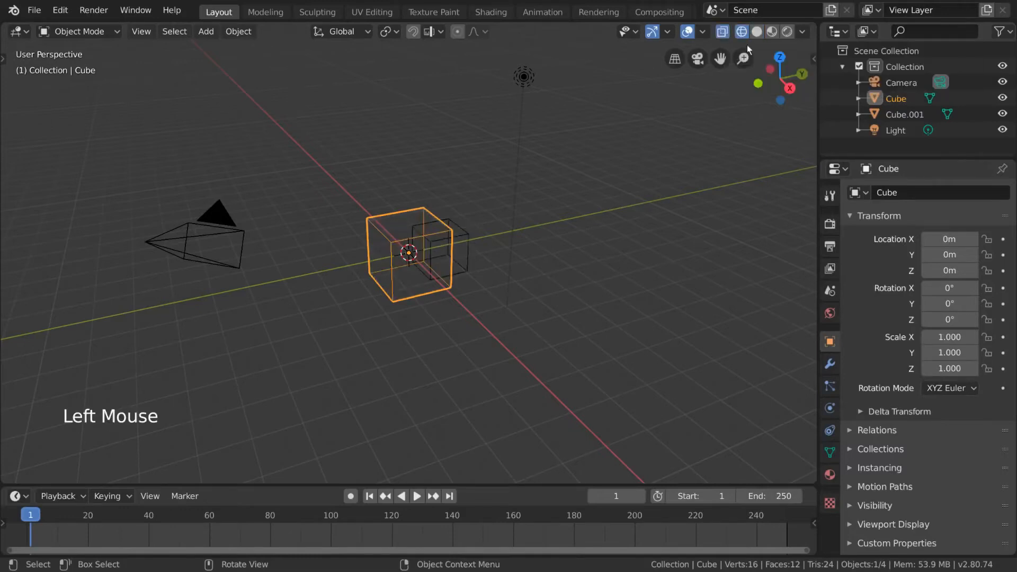
click(430, 250)
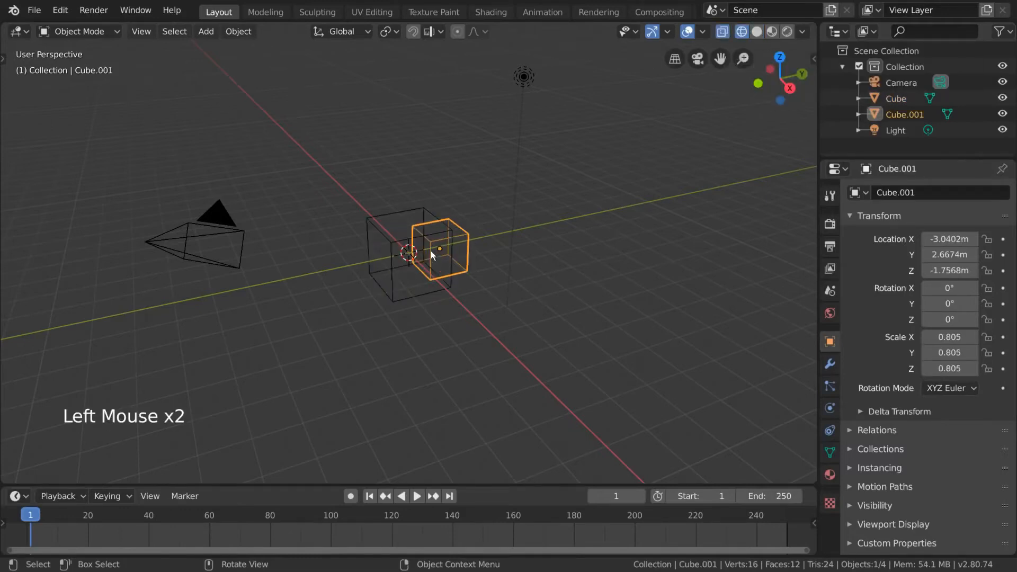
click(432, 238)
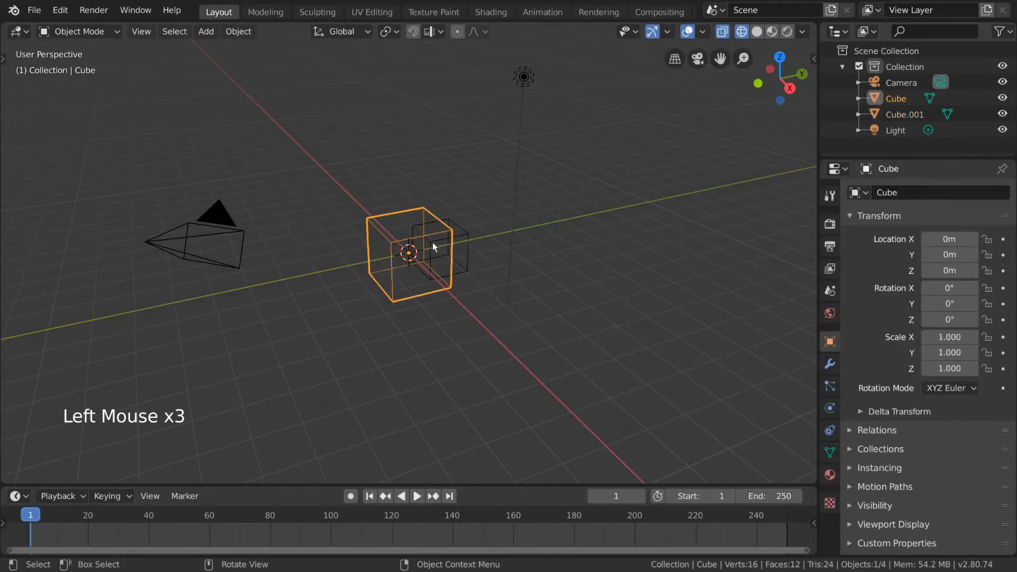
click(433, 243)
click(427, 215)
drag(399, 195, 444, 250)
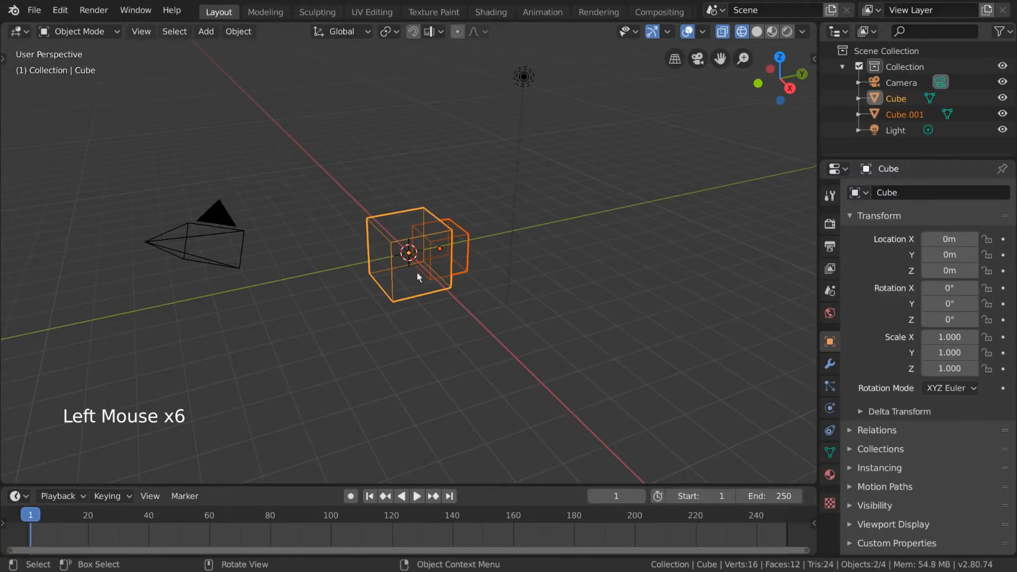
- Deselect the smaller cube with Circle Select and return the viewport to solid shading
key(c)
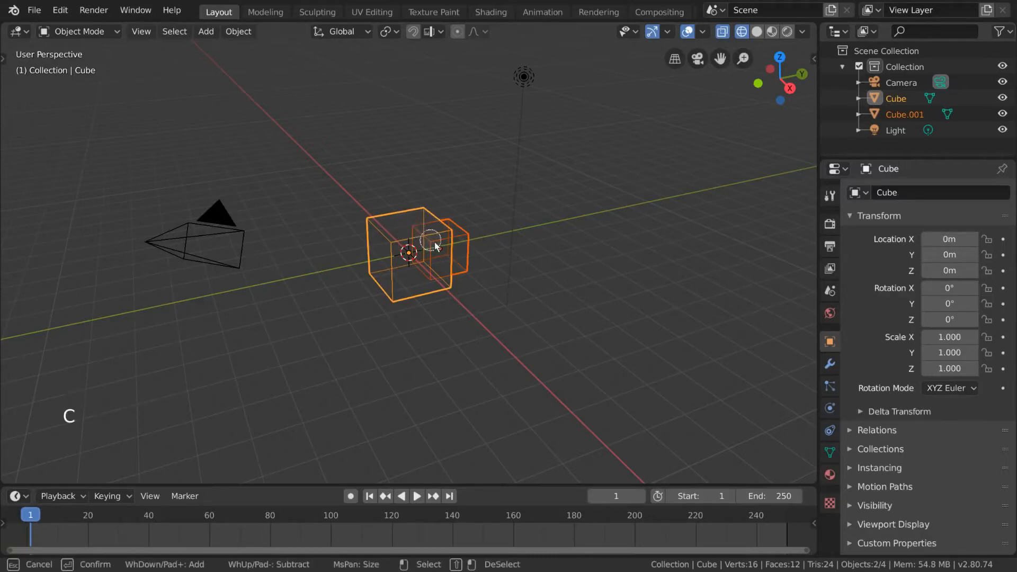
middle_drag(432, 242, 453, 256)
key(Escape)
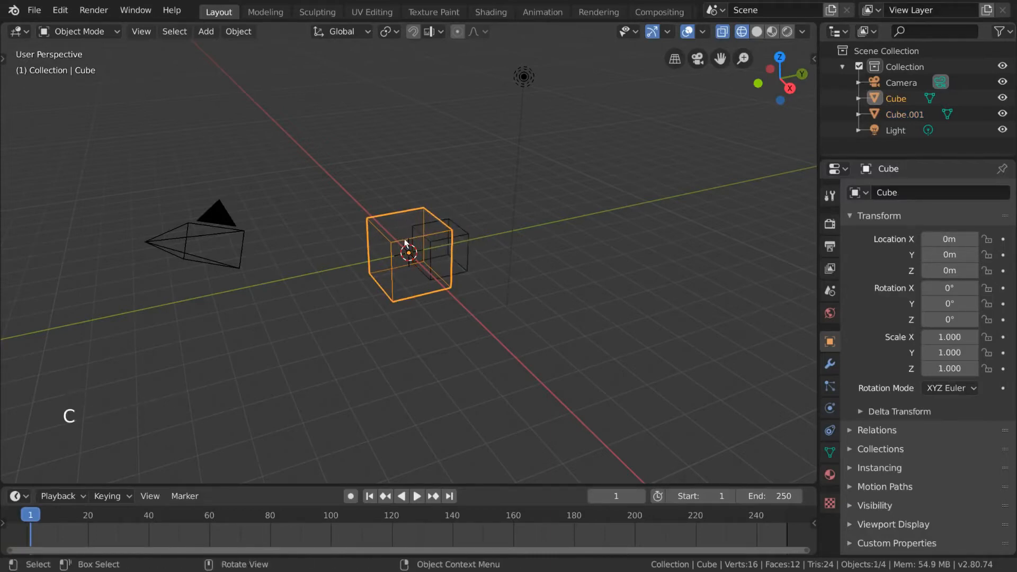
click(756, 33)
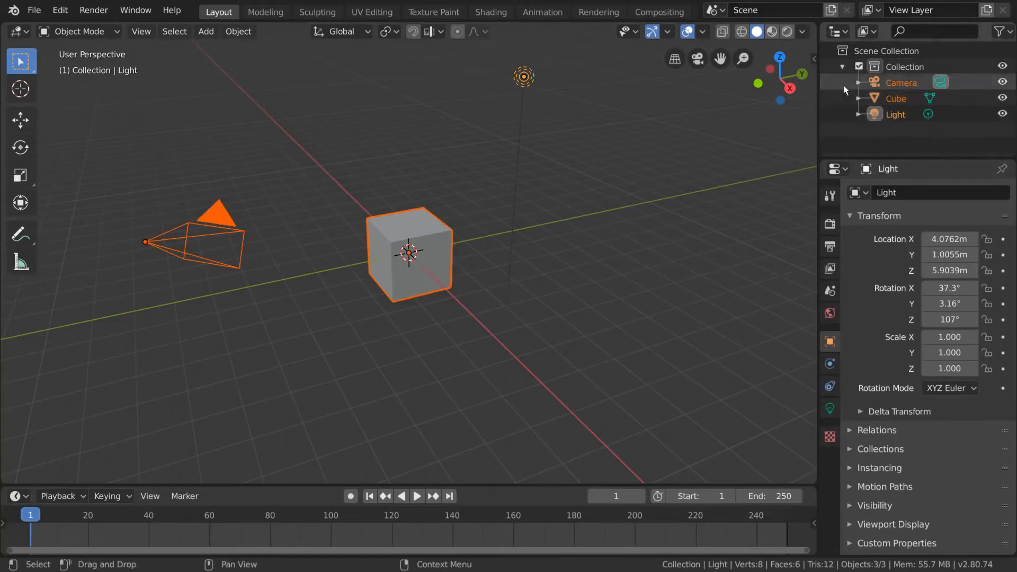
- Box-select all entries in the Outliner and clear their highlighting
key(b)
drag(832, 56, 934, 140)
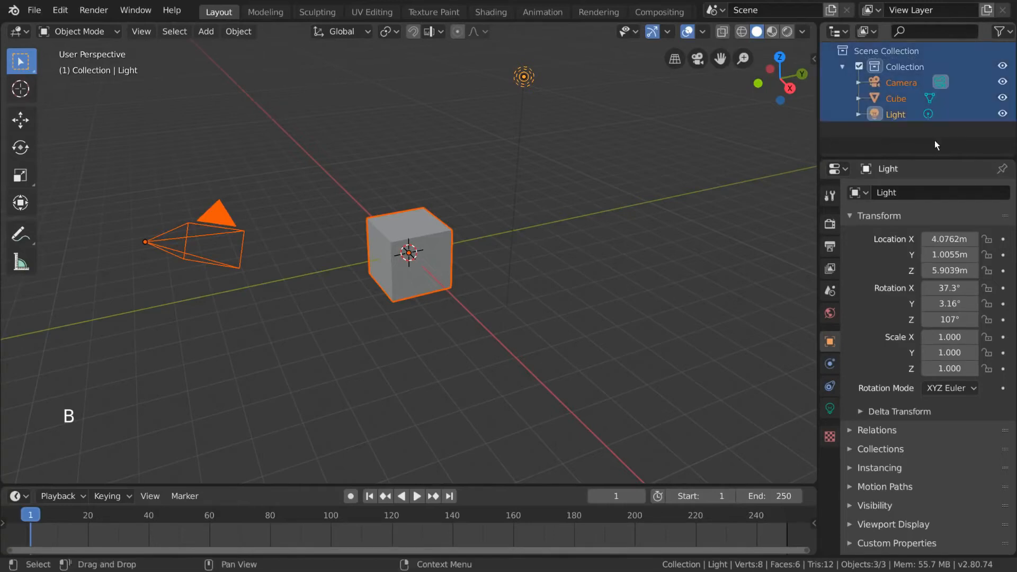
click(870, 139)
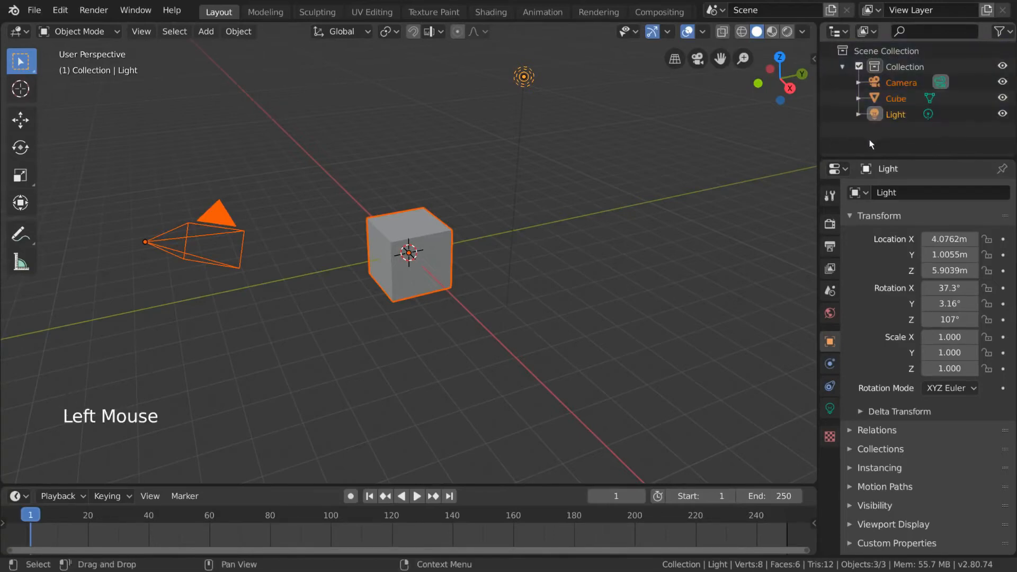
- Select all objects of type Mesh in the scene
click(182, 33)
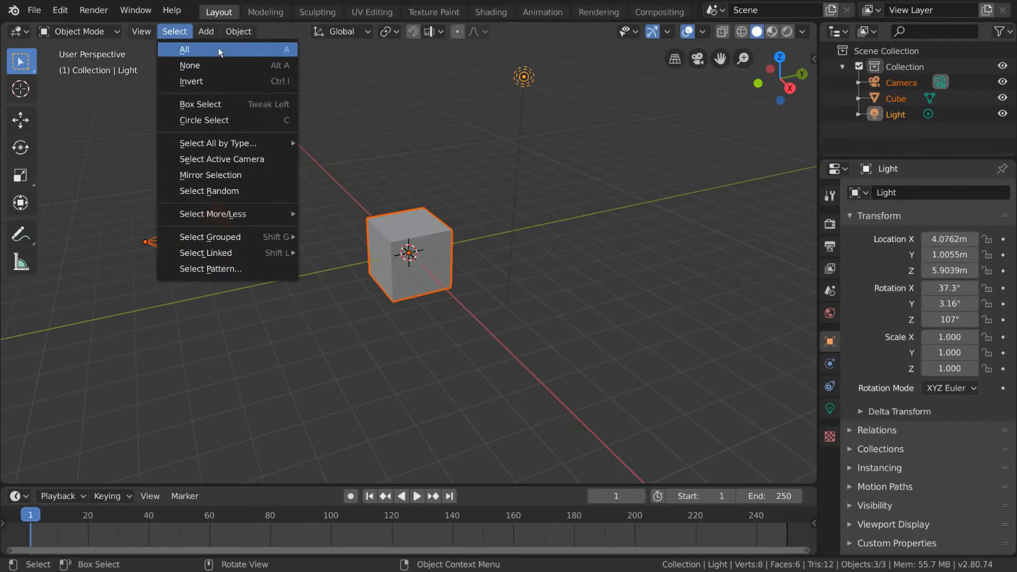
mouse_move(219, 145)
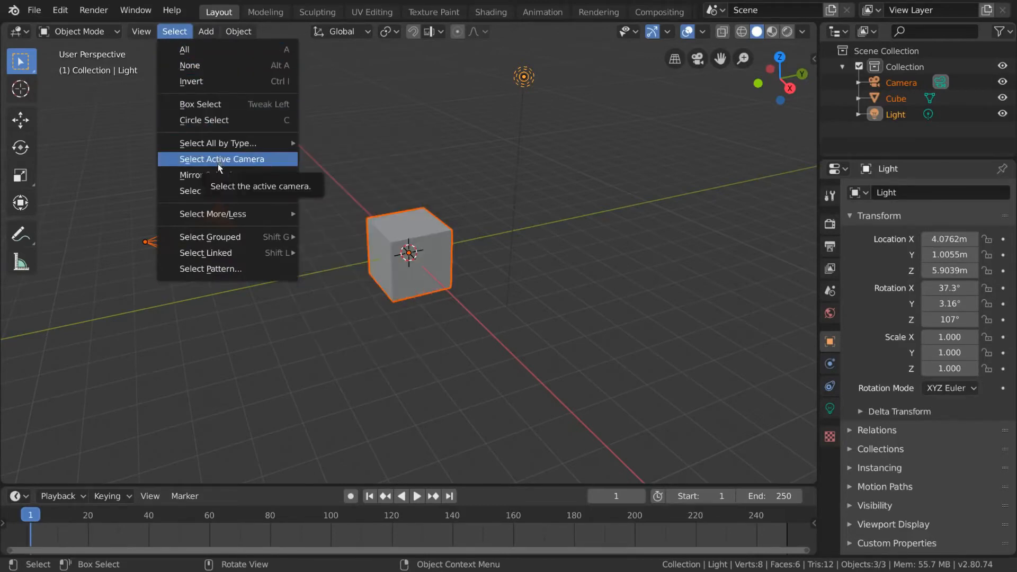
mouse_move(230, 253)
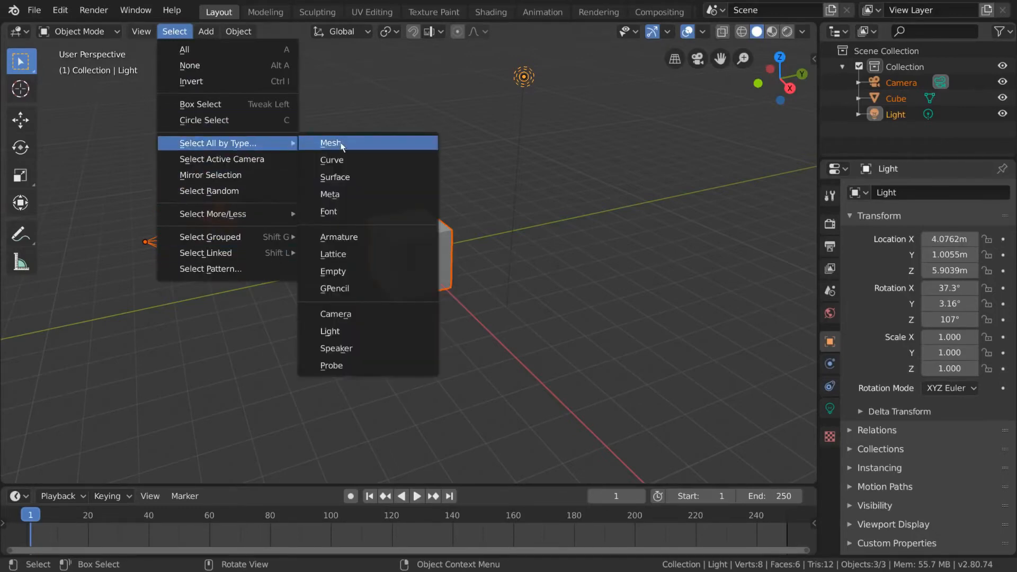
click(340, 142)
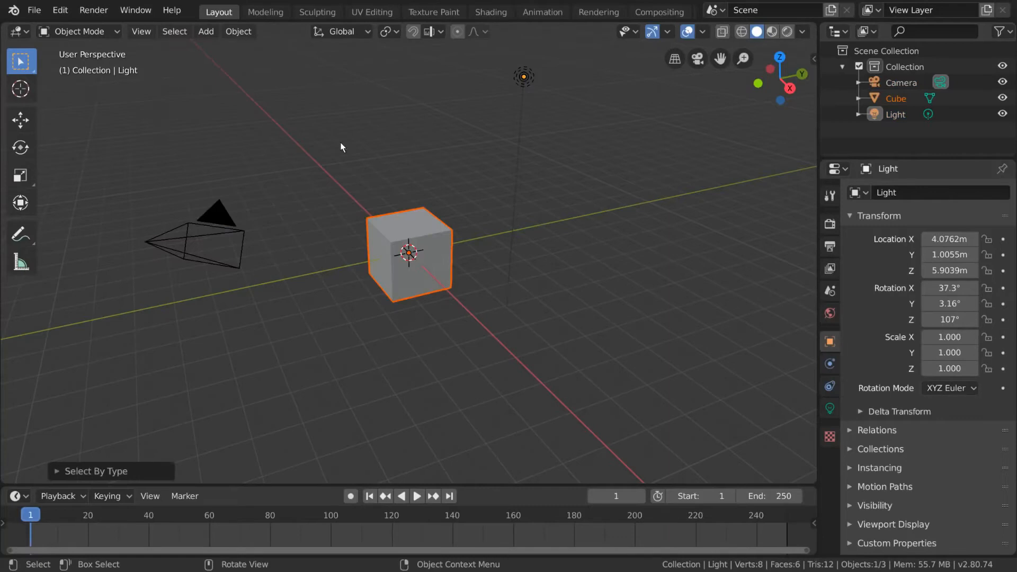
- Try to extend the current selection with Select More
click(180, 30)
mouse_move(257, 213)
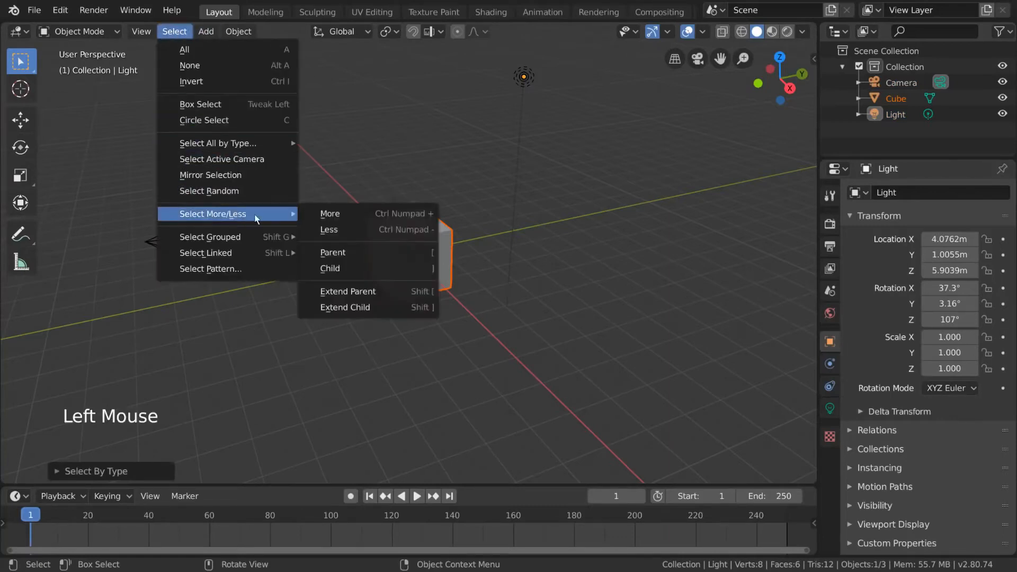
click(341, 217)
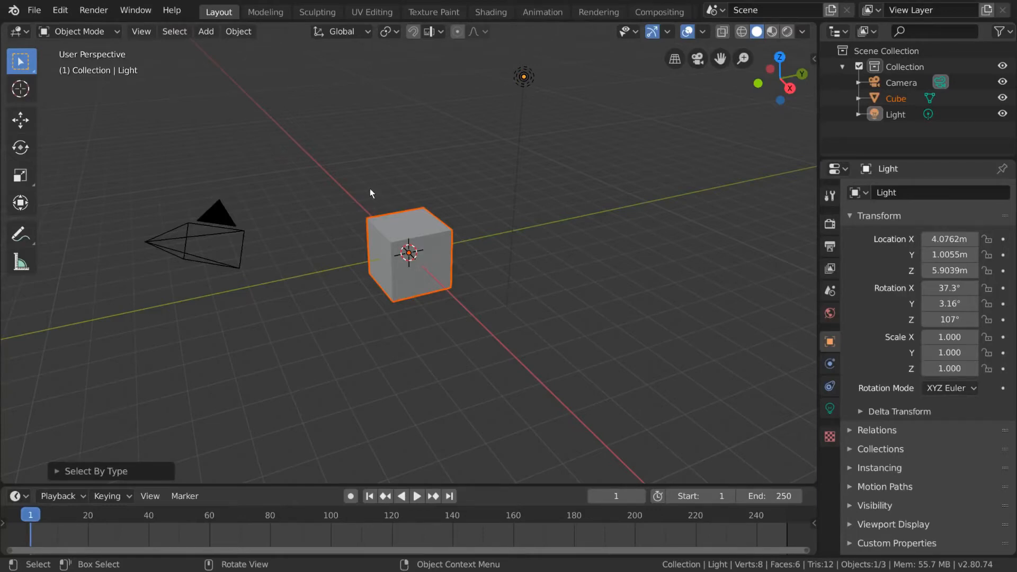
- Make the cube active and use the Move gizmo along its axes, in a plane and freely, ending near X -2 m, Y 0.92 m, Z -1.05 m
click(426, 218)
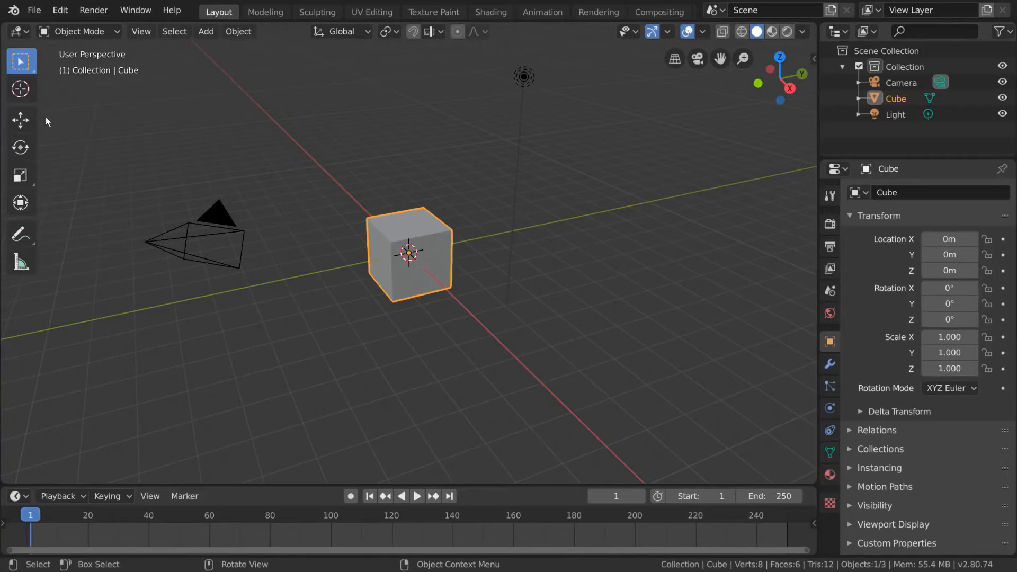
click(20, 120)
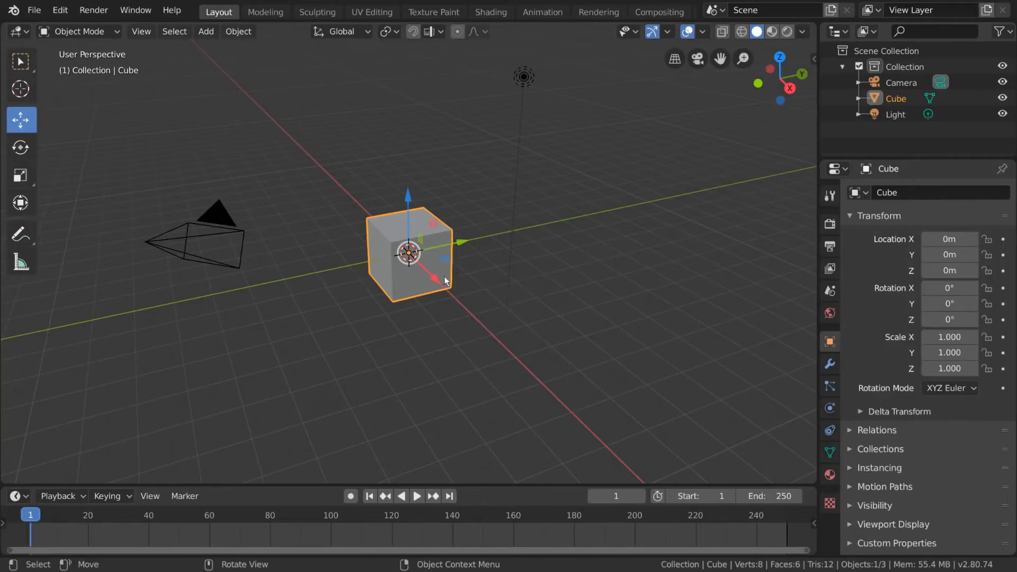
drag(445, 281, 379, 276)
drag(373, 240, 447, 234)
mouse_move(423, 201)
mouse_down()
mouse_move(422, 160)
mouse_move(422, 211)
mouse_up()
drag(453, 276, 440, 247)
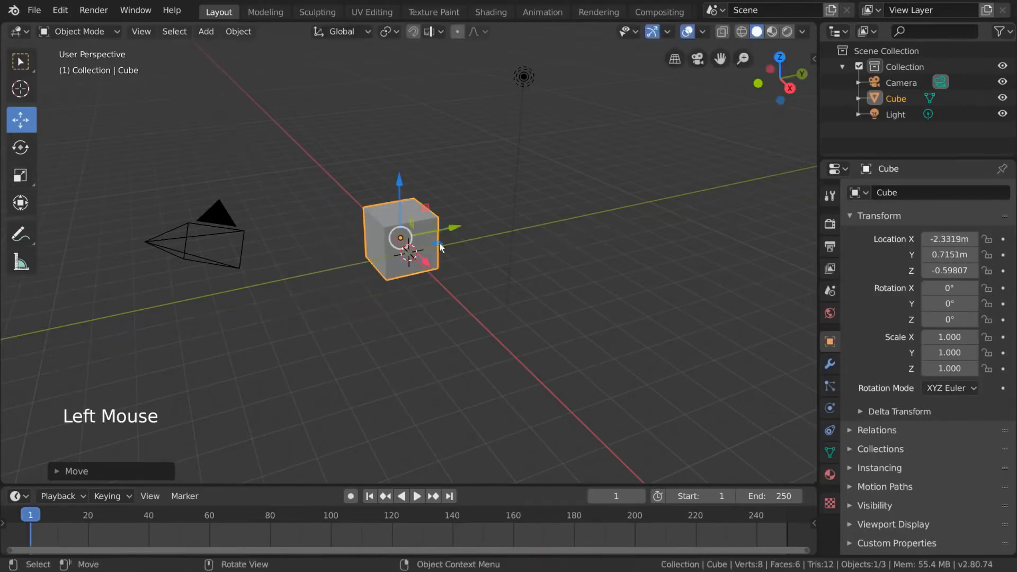
drag(599, 190, 411, 115)
right_click(410, 114)
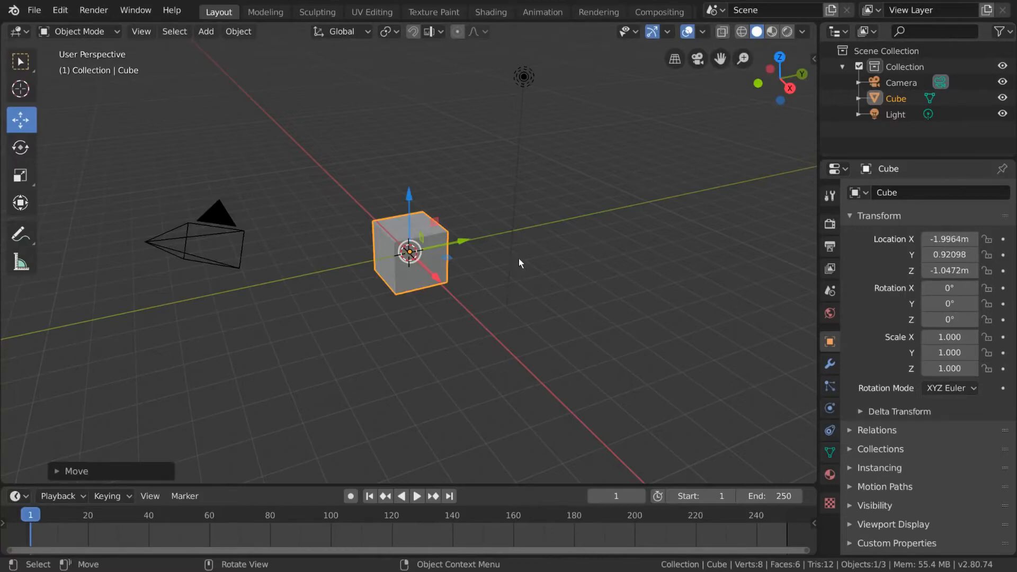
- Try moving the cube constrained to the global X, Y and Z axes and to the planes that lock one axis
key(g)
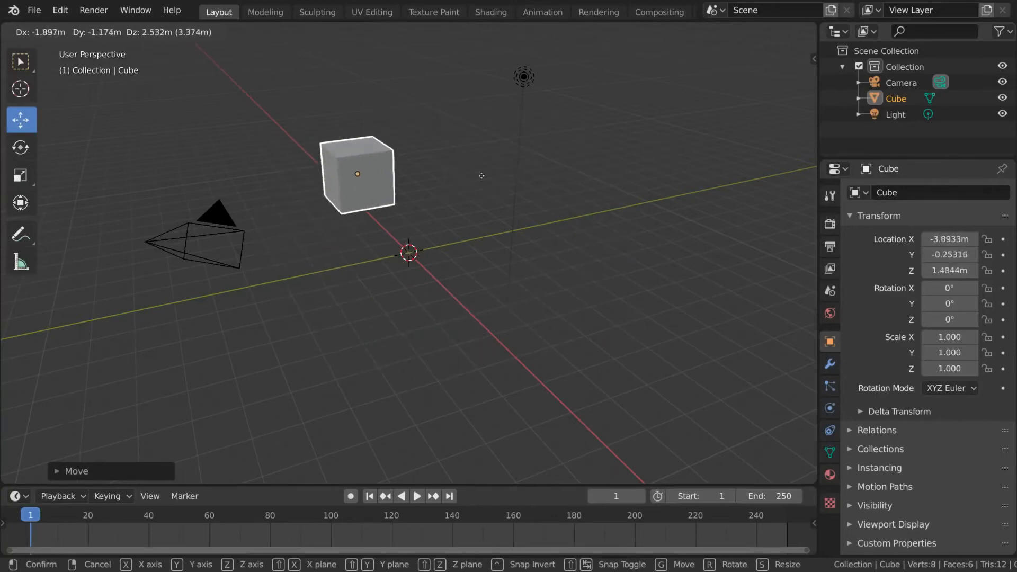
key(x)
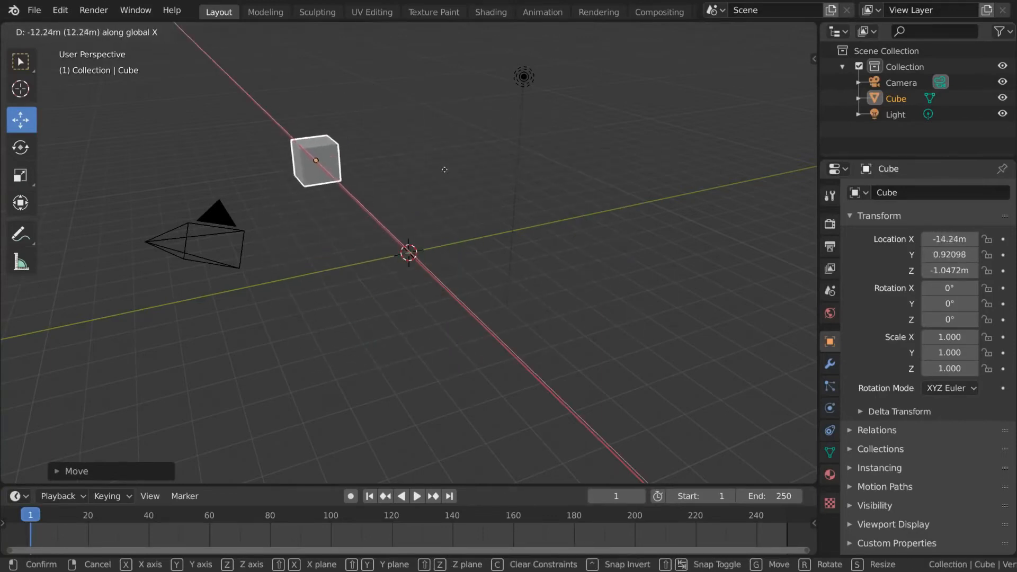
key(y)
key(z)
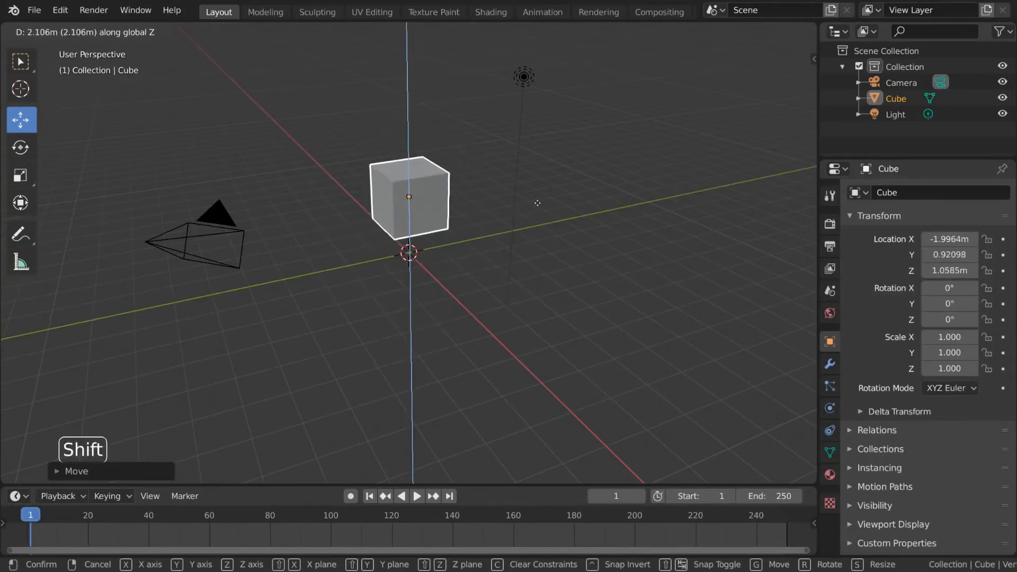
key(shift+z)
key(shift+z)
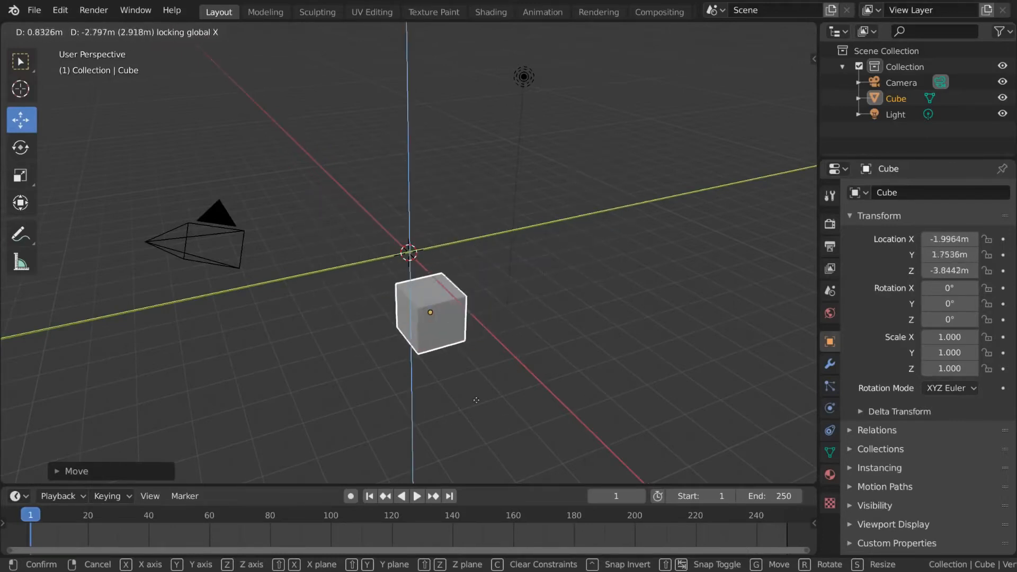
key(shift+y)
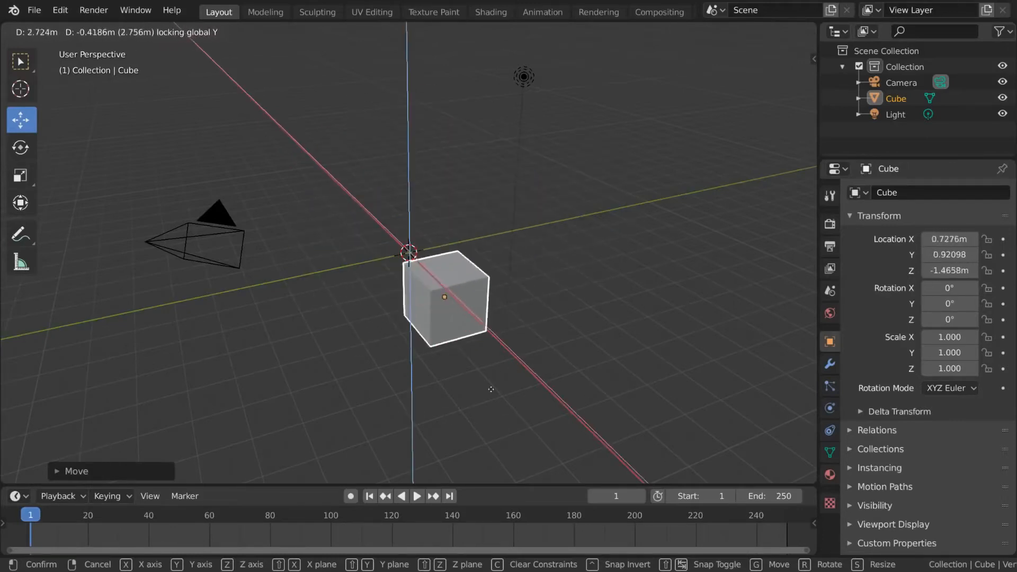
click(370, 291)
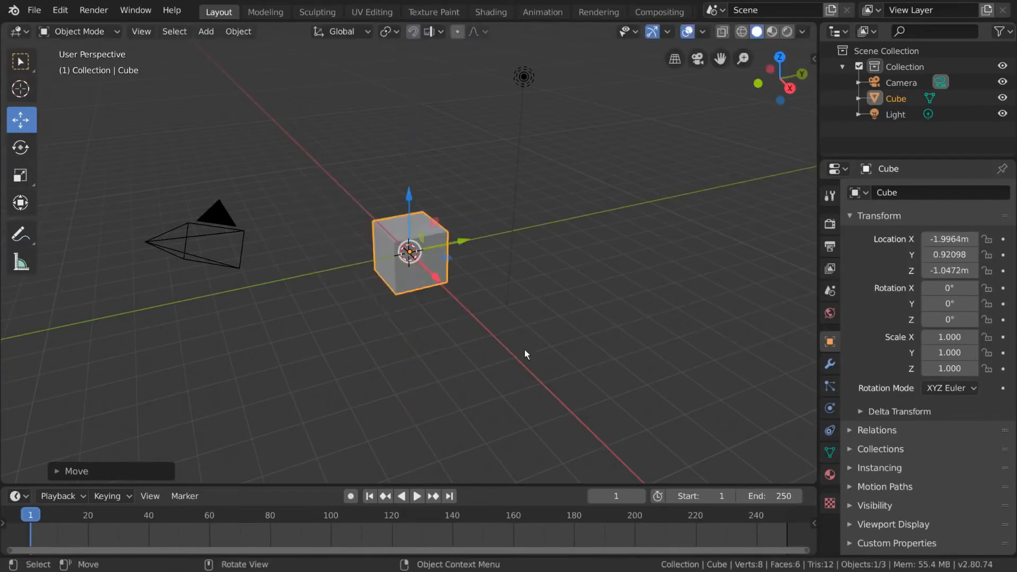
- Grab the cube and move it freely to about X -4.59 m, Y -1.96 m, Z 1.37 m
key(g)
click(421, 276)
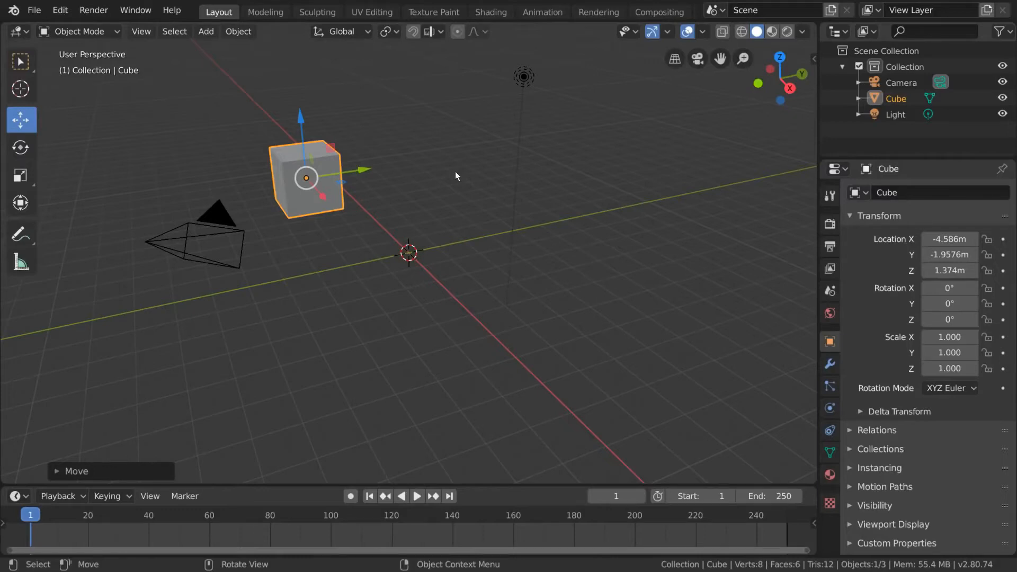
- Cycle the cube's transform through axis constraints and rotation, switch to scaling, and scale it uniformly to about 0.851
drag(323, 247, 344, 227)
key(x)
key(y)
key(z)
key(z)
key(z)
key(r)
key(s)
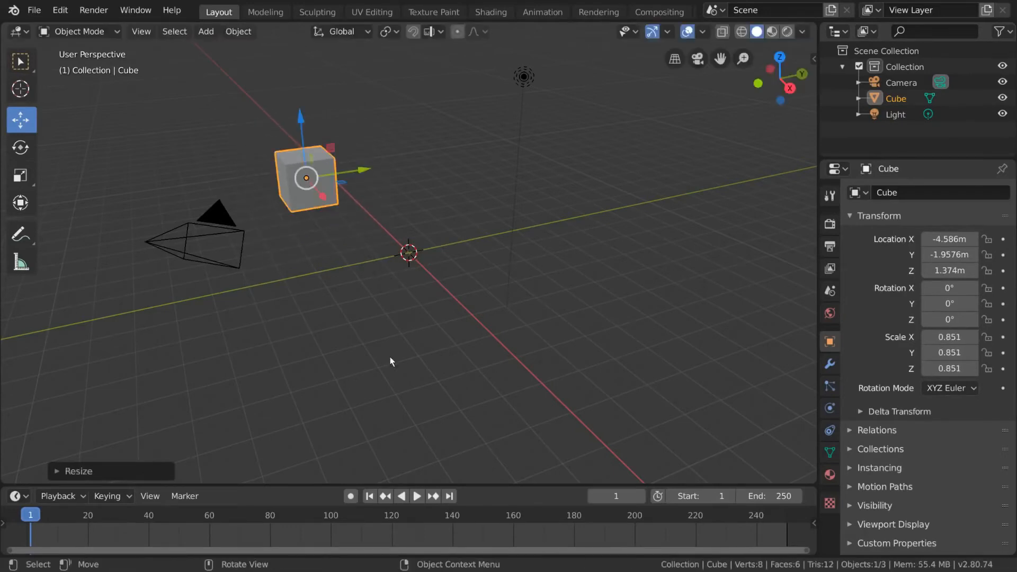
- Clear the cube's location to place it back at the world origin
key(g)
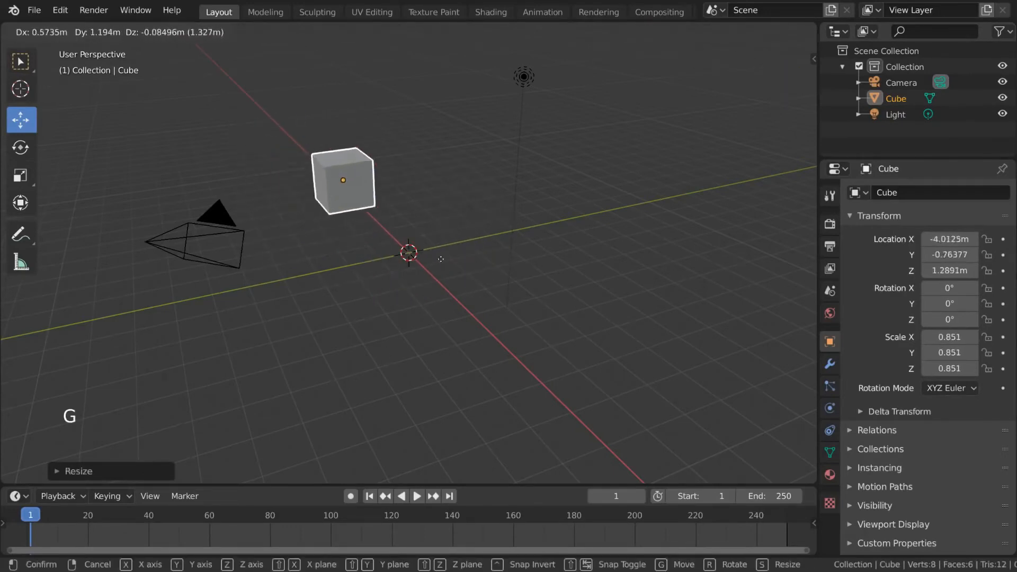
right_click(510, 271)
key(alt+g)
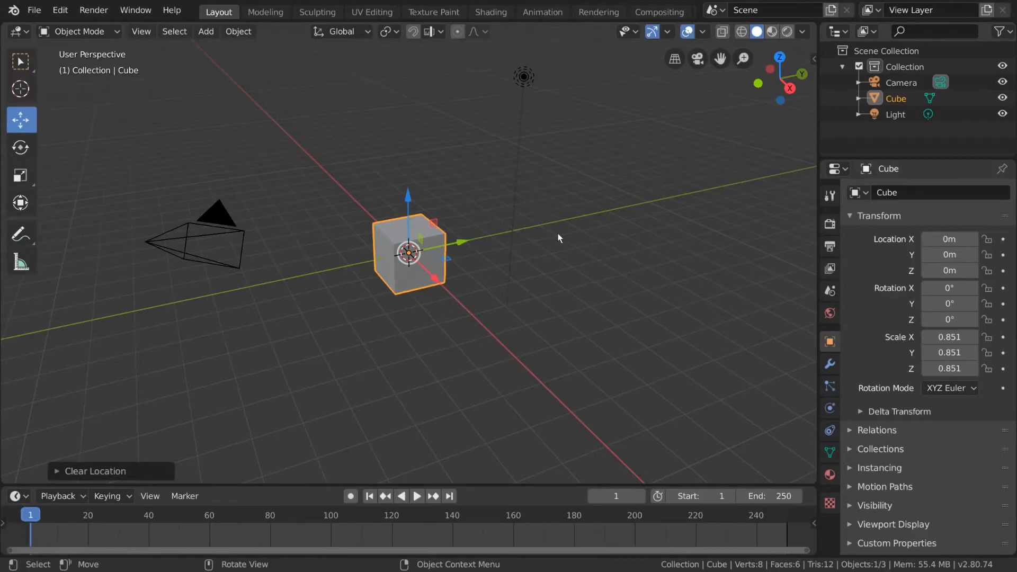
- Rotate the cube freely with the Rotate tool's gizmo, using both the view-aligned ring and trackball rotation
click(27, 153)
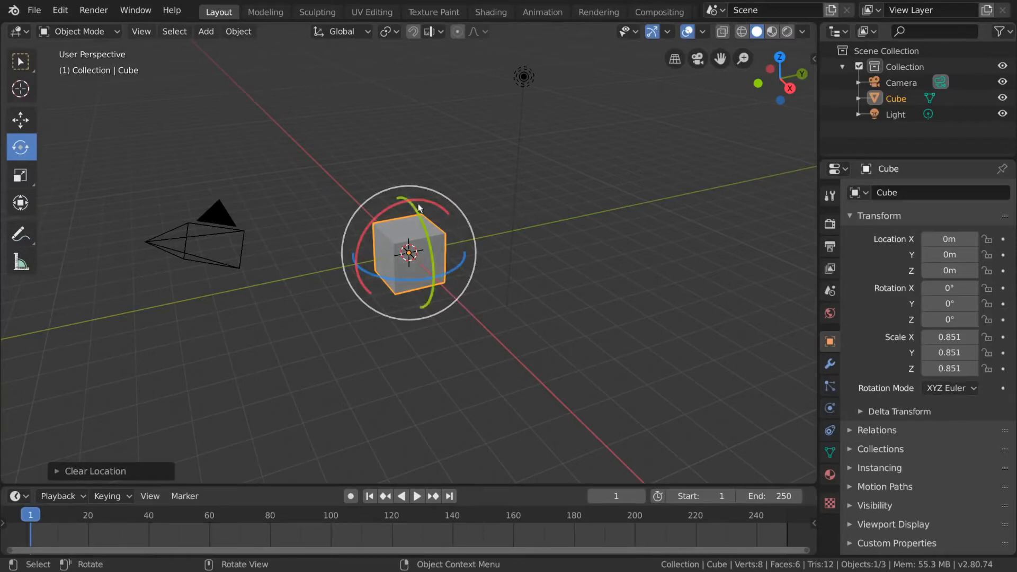
drag(401, 207, 441, 224)
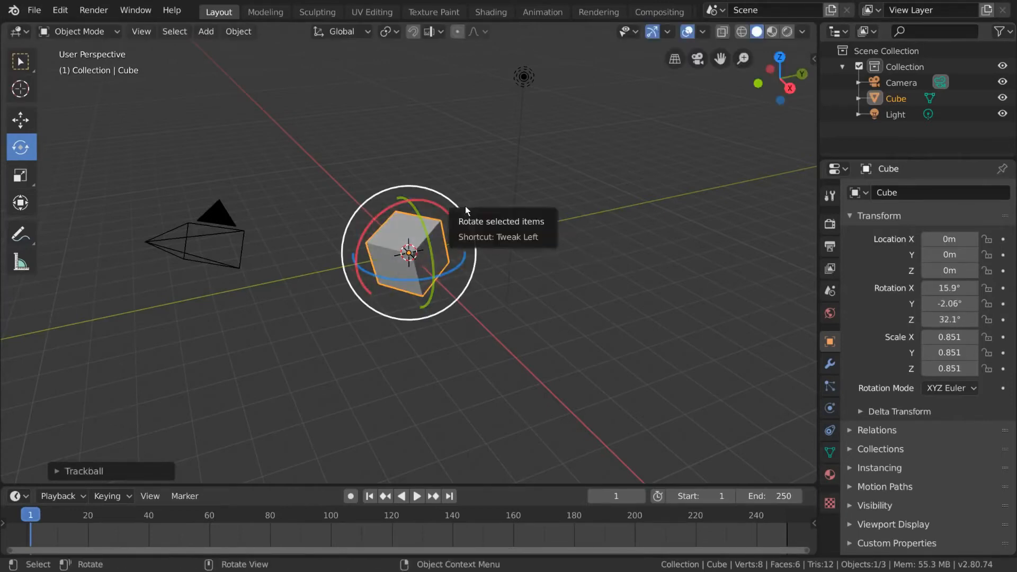
drag(462, 211, 370, 329)
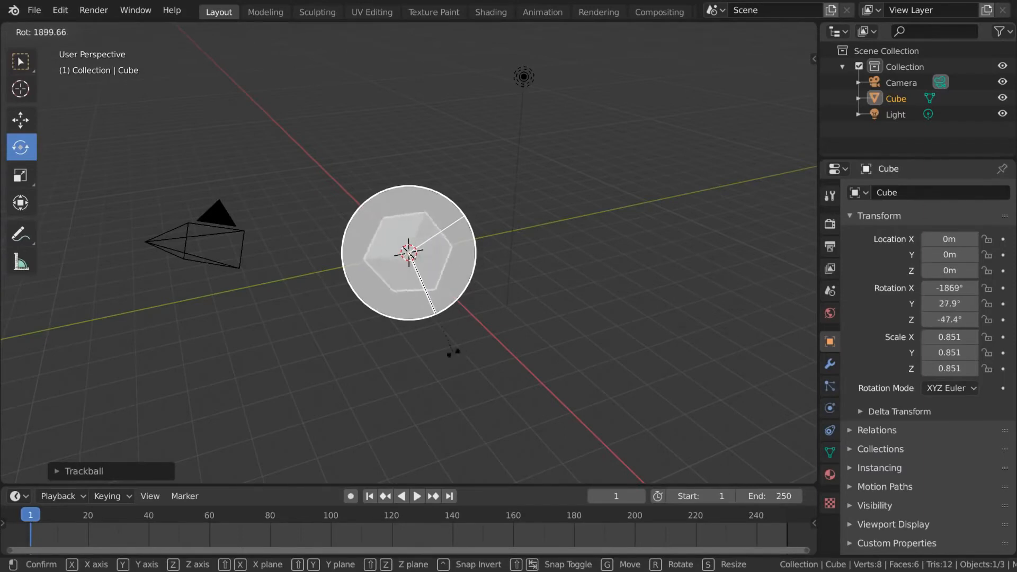
drag(452, 351, 444, 359)
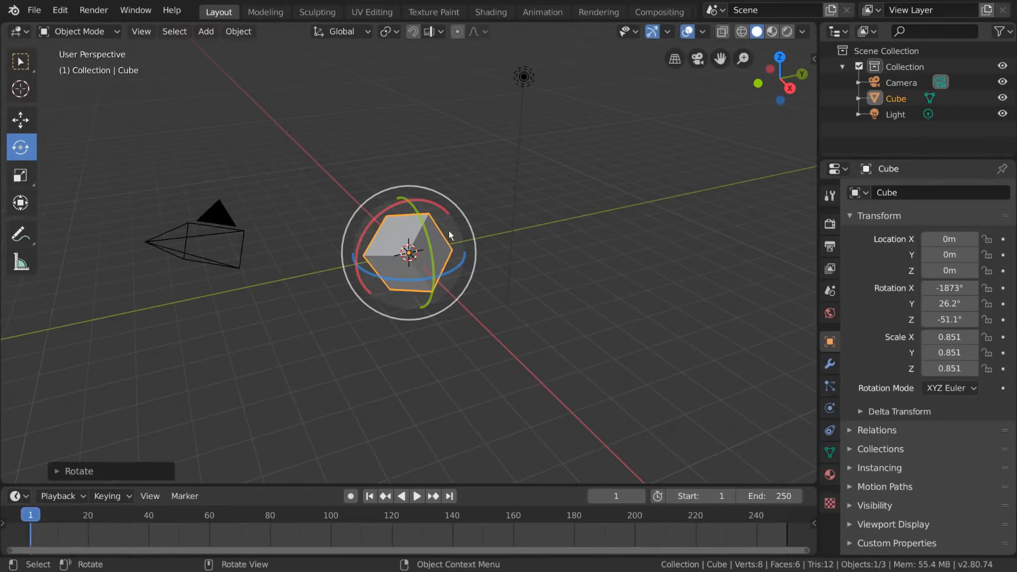
drag(448, 233, 486, 215)
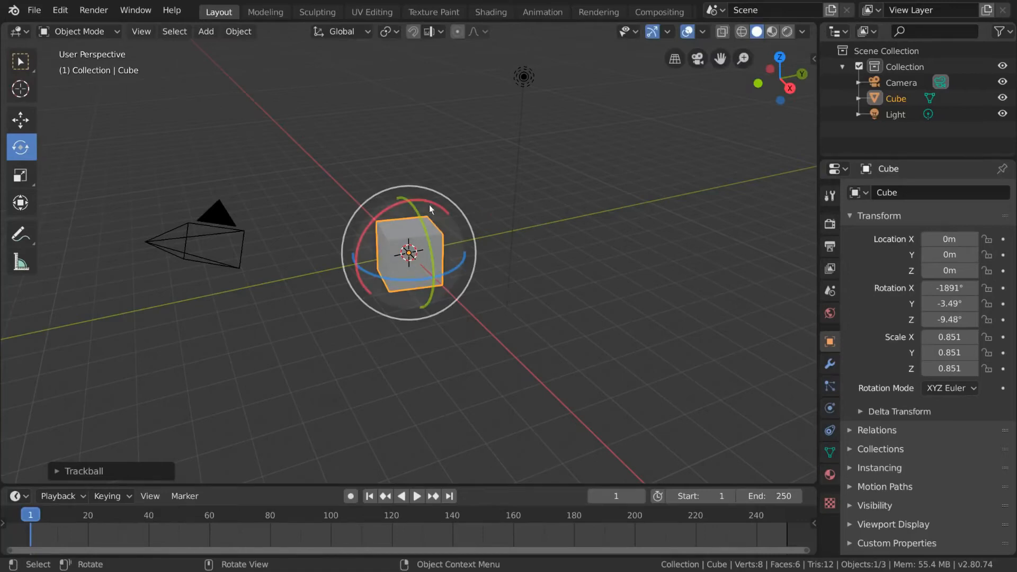
- Try rotating the cube constrained to the global X, Y and Z axes, and in trackball mode
key(r)
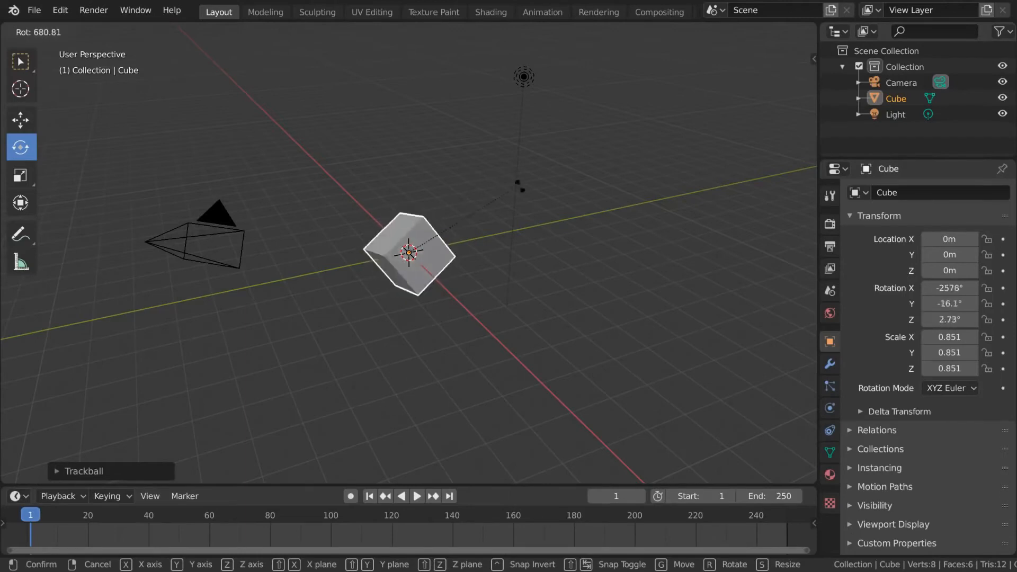
key(x)
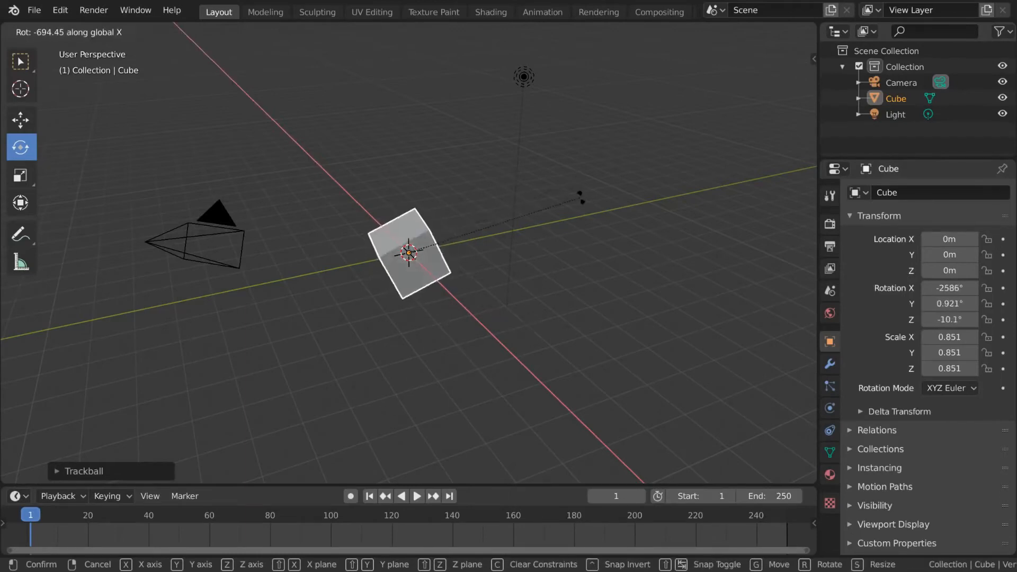
key(y)
key(z)
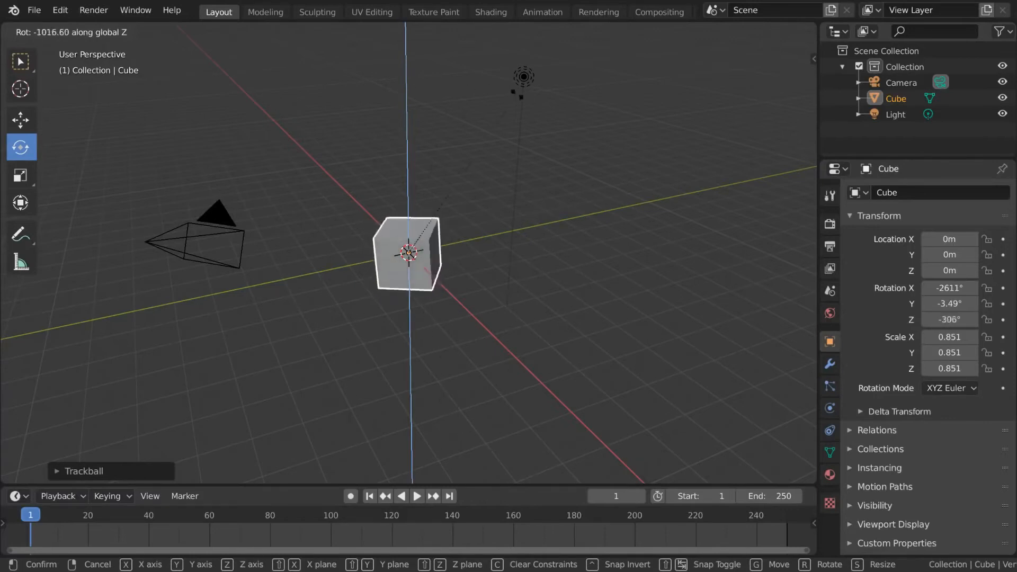
key(r)
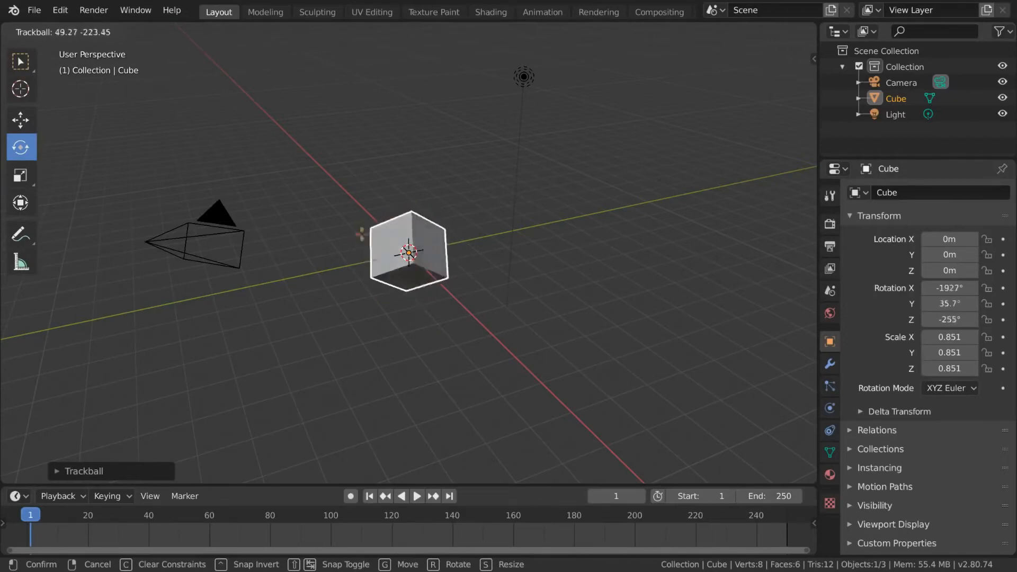
click(401, 367)
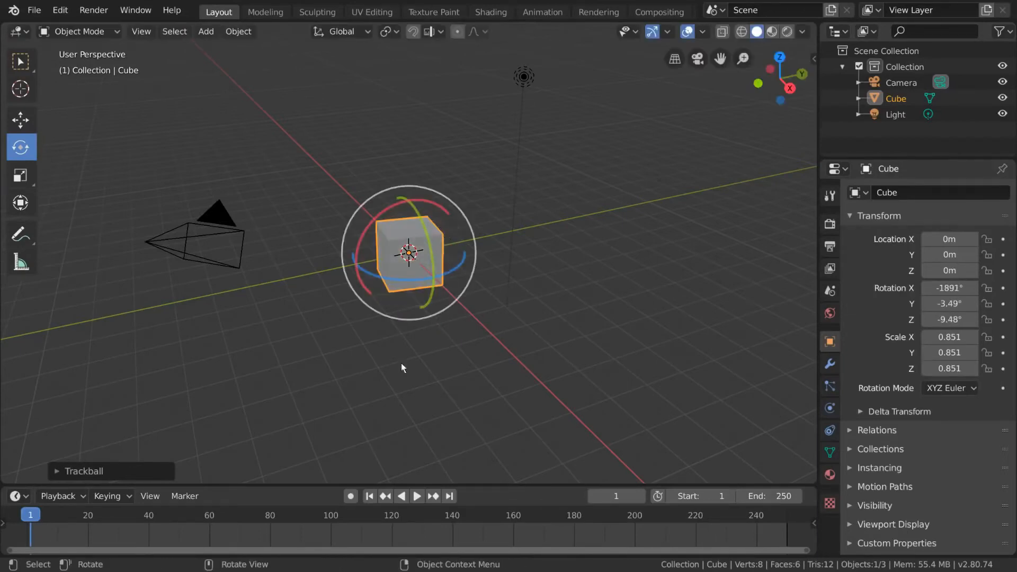
- Try a trackball rotation from the cube's unrotated orientation, and clear its rotation to 0° on all axes
key(alt+r)
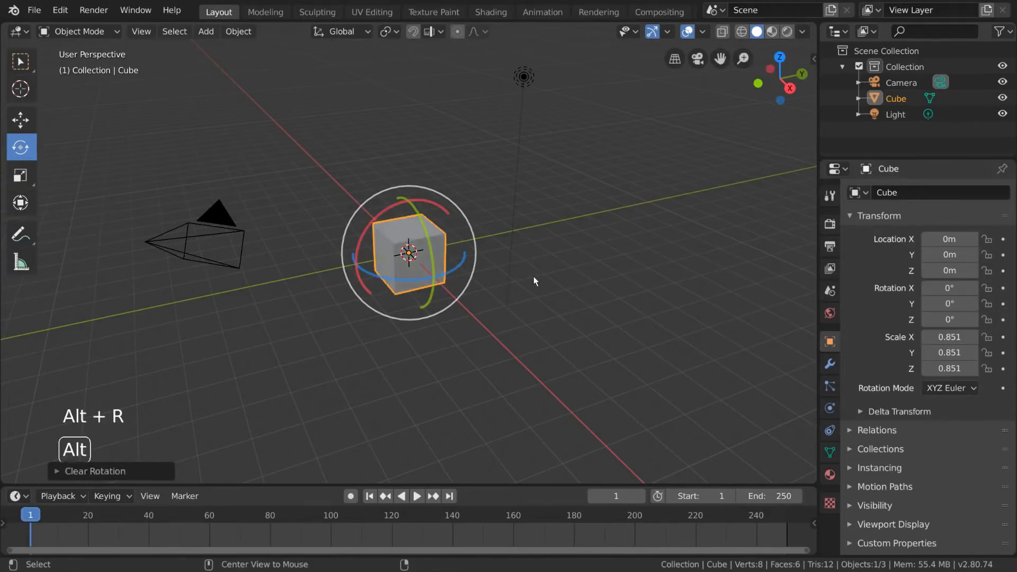
key(r)
key(r)
click(452, 262)
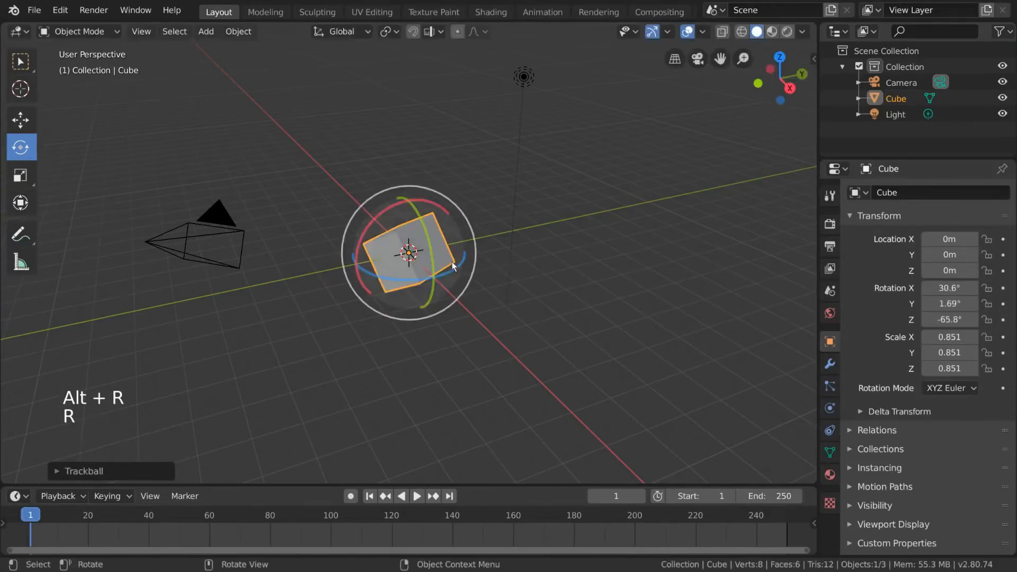
key(alt+r)
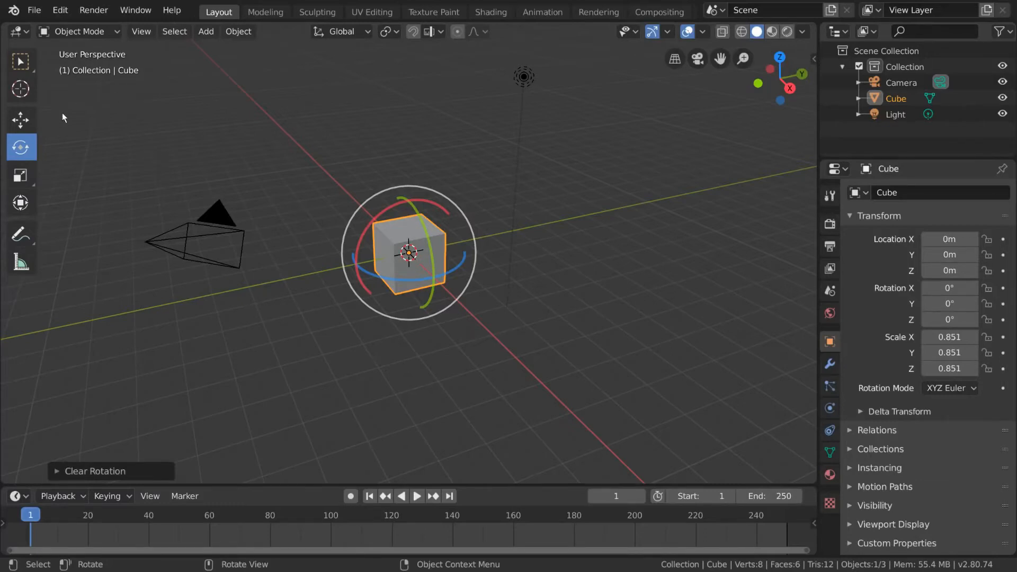
- Stretch the cube along its individual axes with the Scale gizmo to about 2.05 in X, 2.53 in Y and 1.04 in Z
click(27, 176)
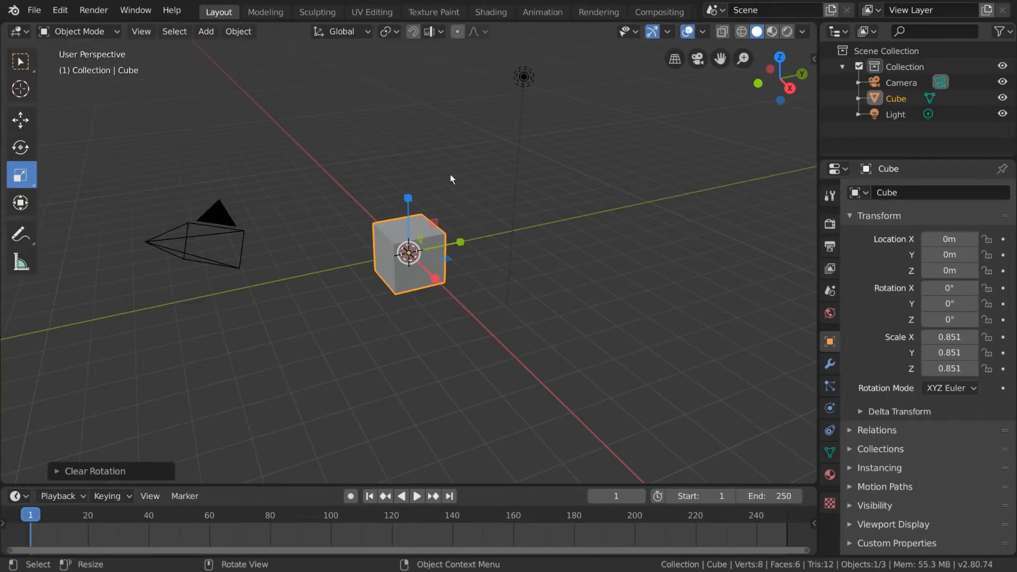
drag(441, 281, 487, 319)
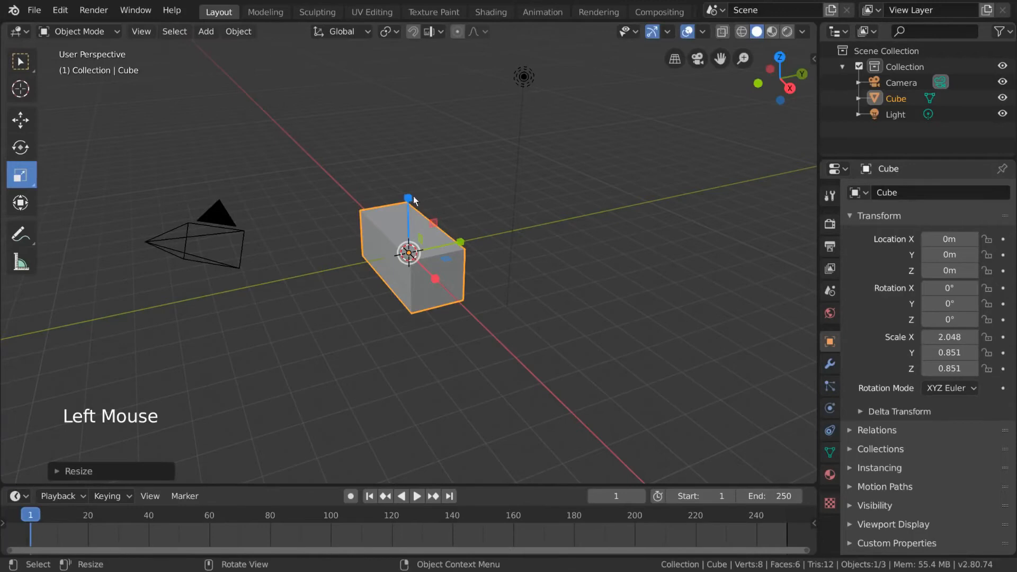
drag(407, 199, 412, 186)
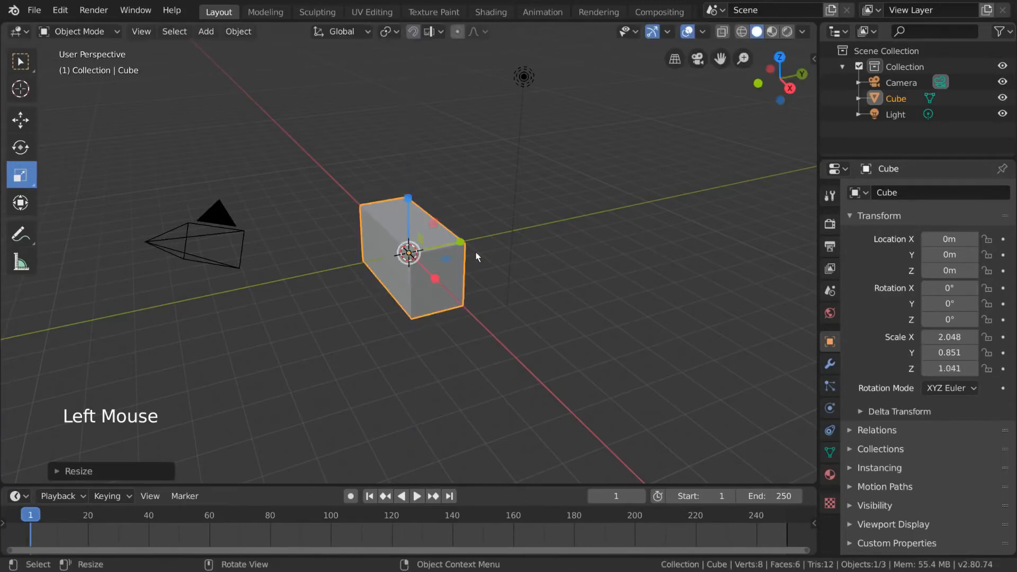
drag(465, 242, 574, 235)
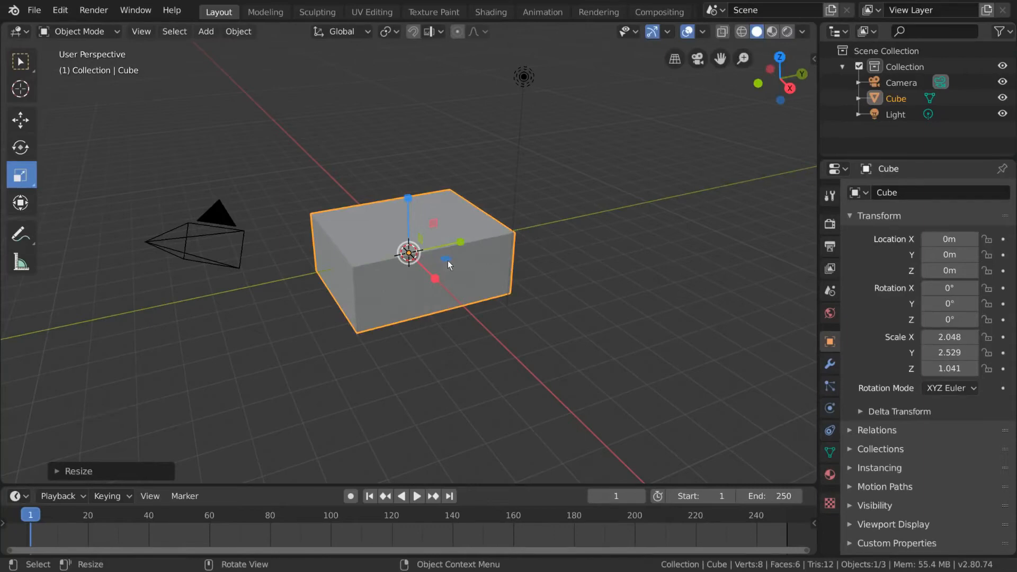
- Scale the box in two-axis planes with the gizmo, and shrink it uniformly to about 0.93 in X, 0.98 in Y and 0.43 in Z
mouse_move(447, 261)
mouse_down()
mouse_move(476, 279)
mouse_move(458, 270)
mouse_up()
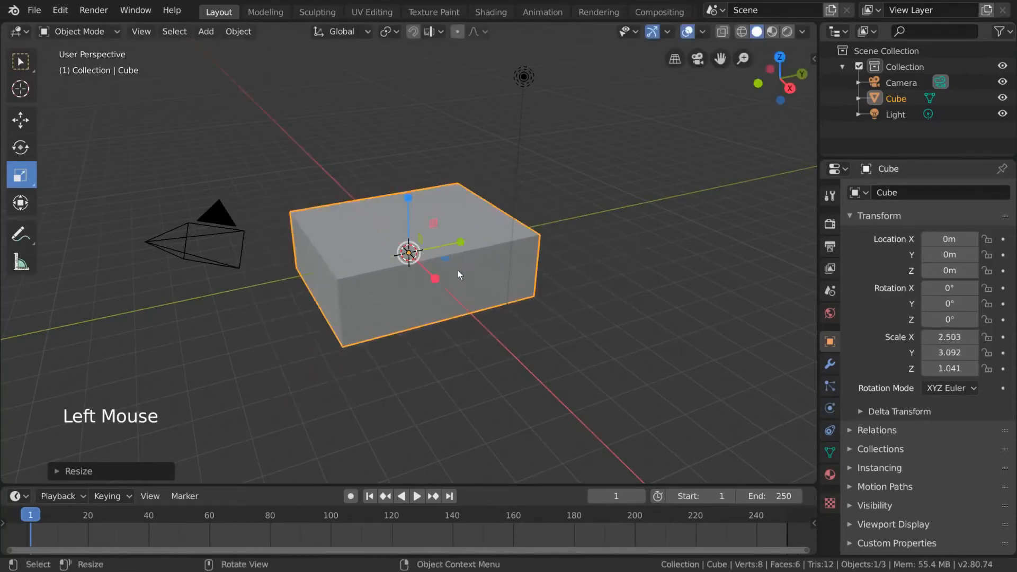
drag(436, 224, 413, 229)
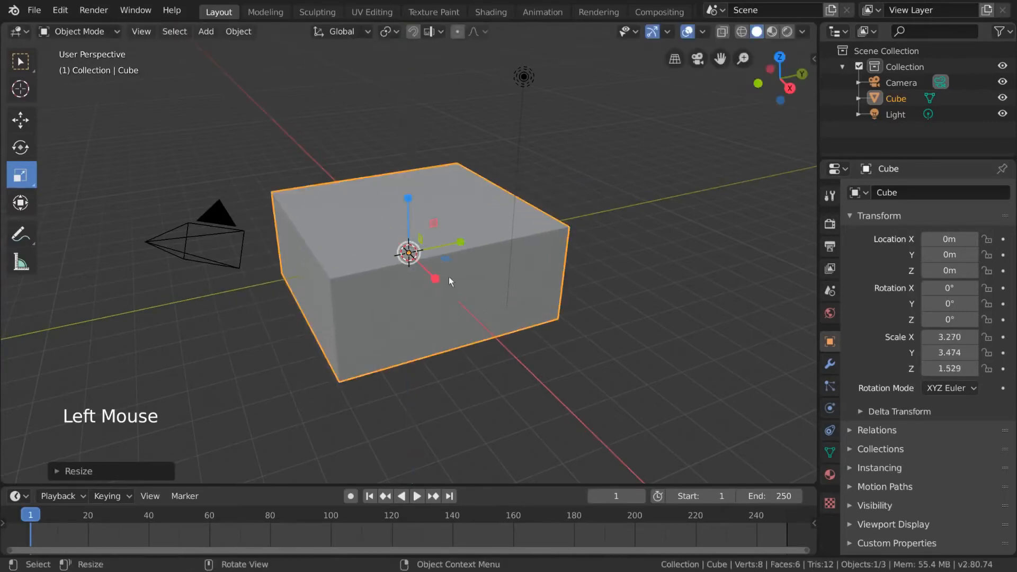
drag(648, 206, 476, 240)
- Try scaling the box along single axes and axis planes, and enlarge it uniformly to about 1.83 in X, 1.95 in Y and 0.86 in Z
key(s)
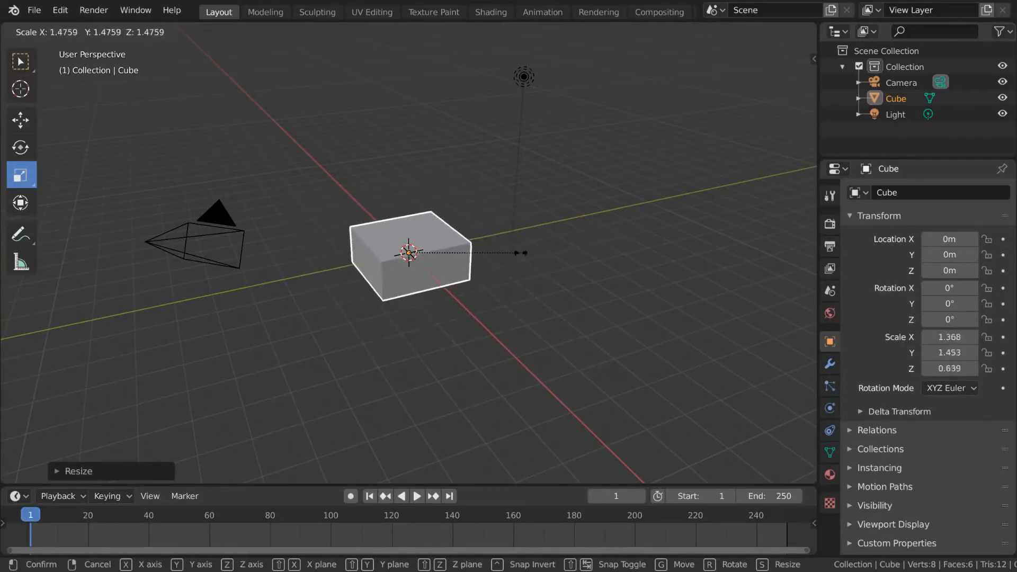
key(x)
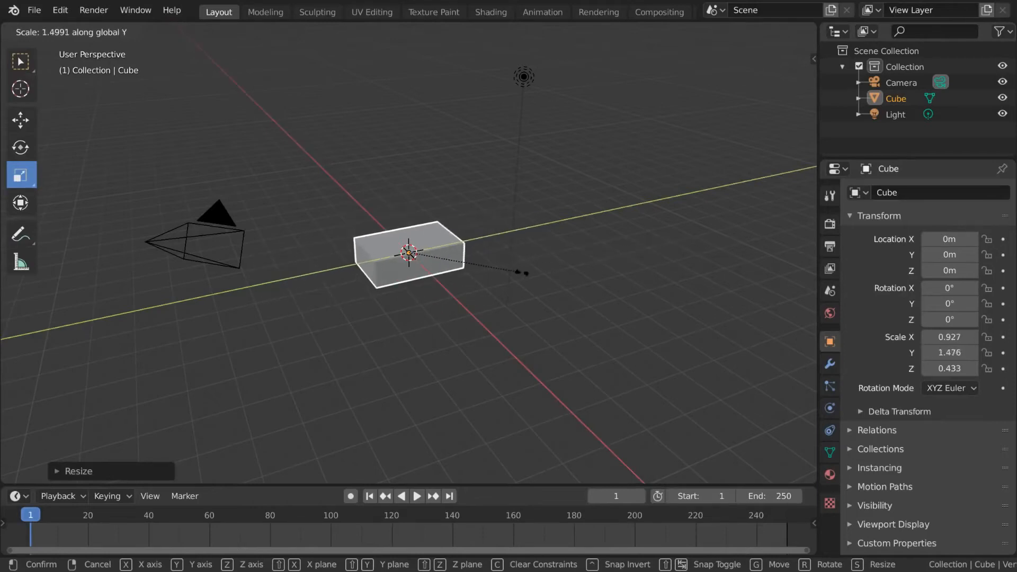
key(z)
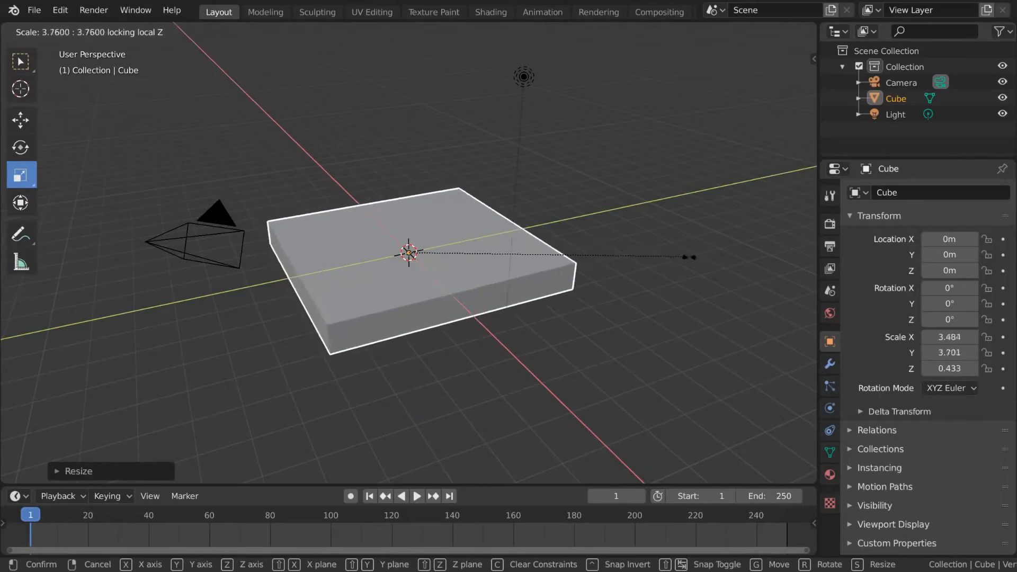
key(shift+x)
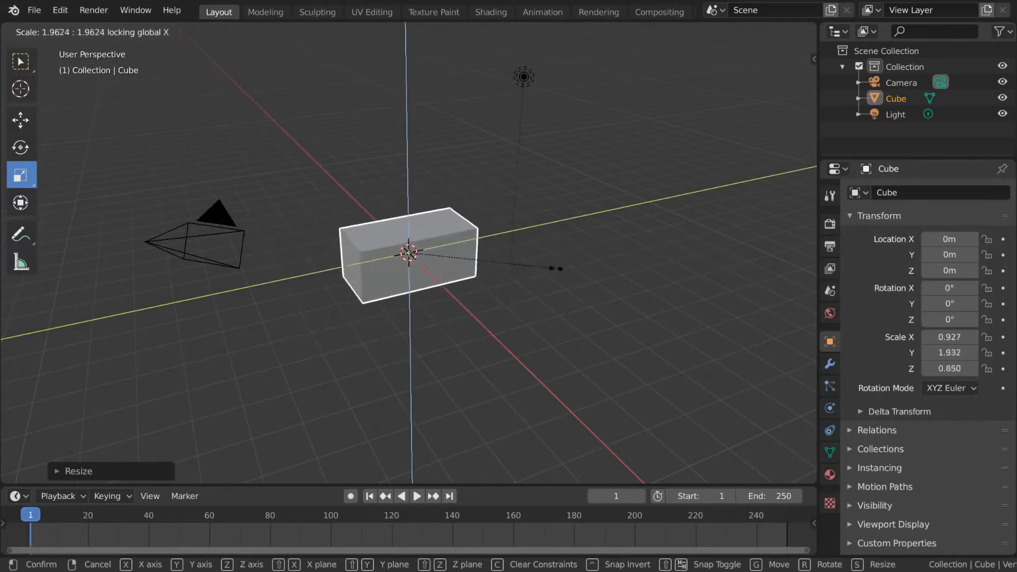
key(shift+y)
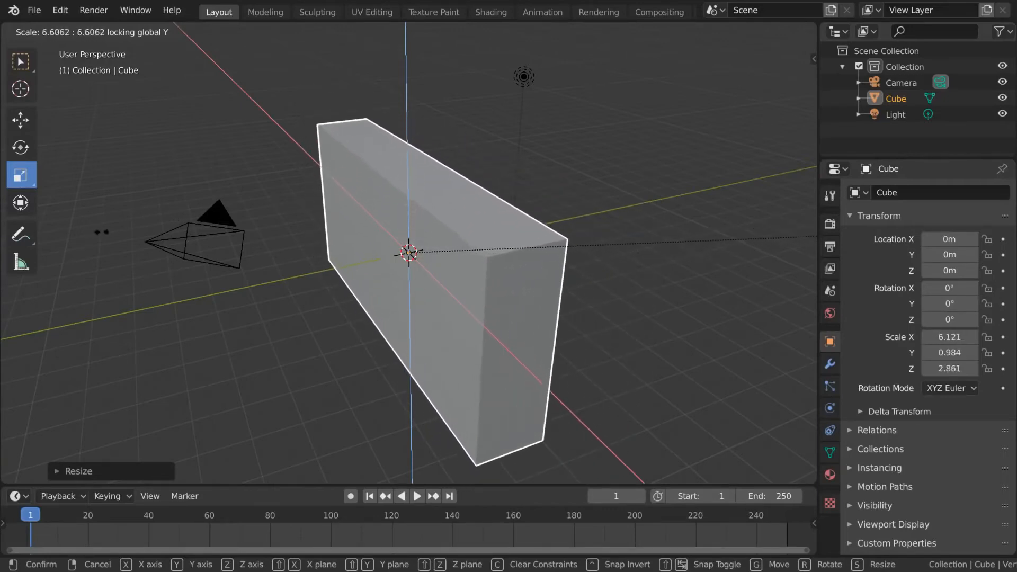
key(Escape)
key(s)
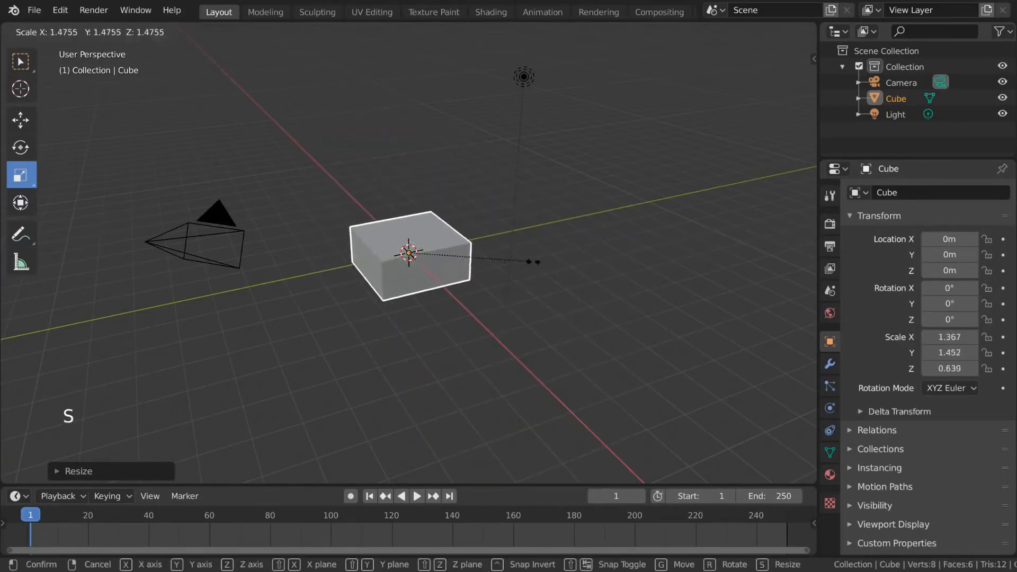
click(575, 262)
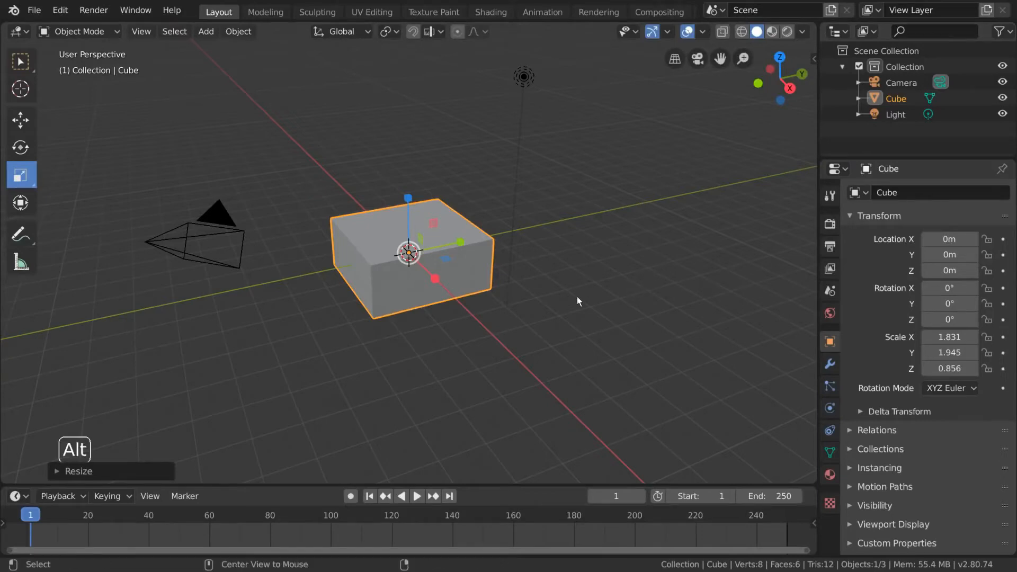
- Clear the cube's rotation, scale and location to restore its default transform
key(alt+r)
key(alt+s)
key(alt+g)
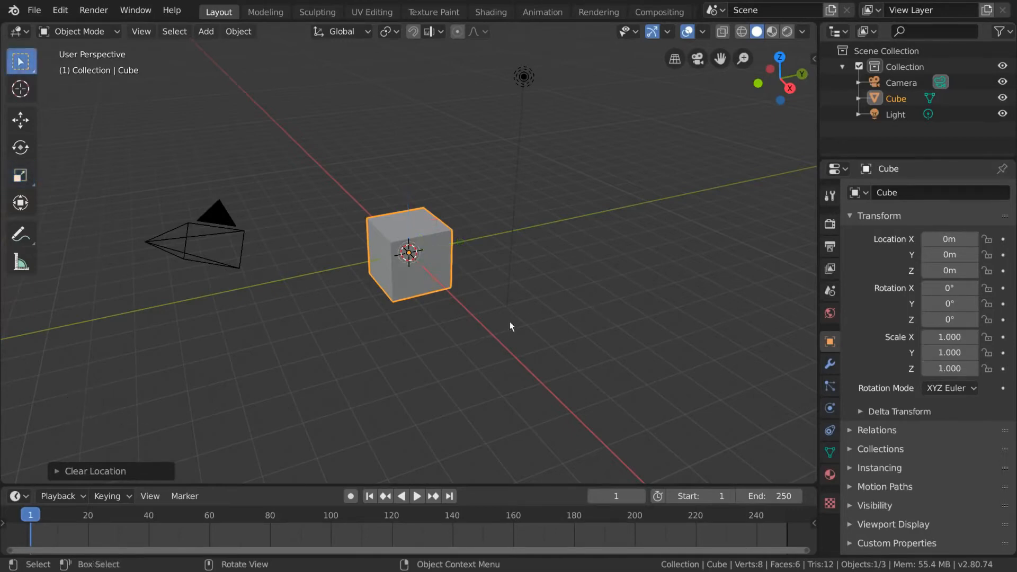
key(r)
right_click(454, 359)
key(s)
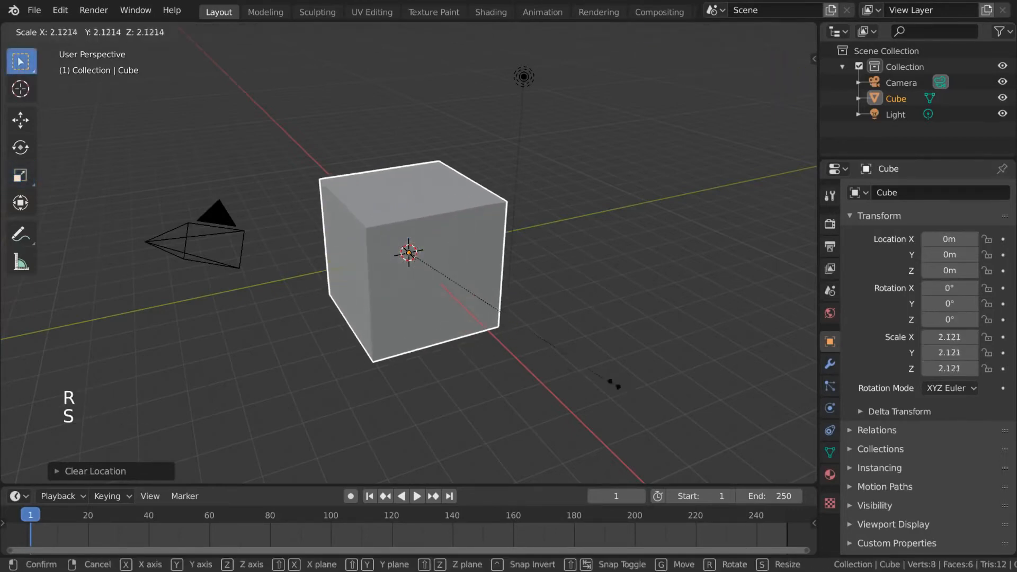
right_click(522, 313)
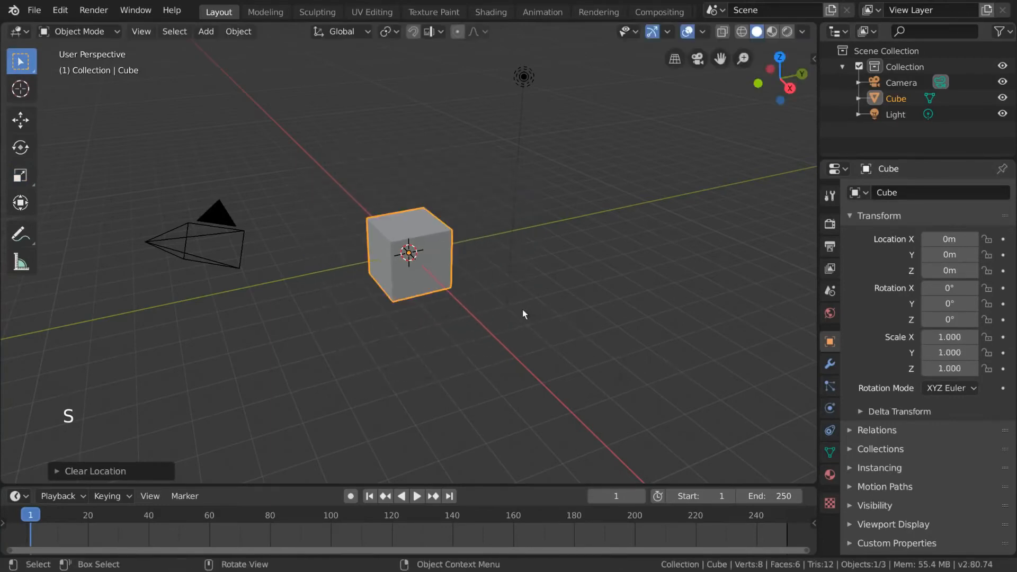
key(g)
key(z)
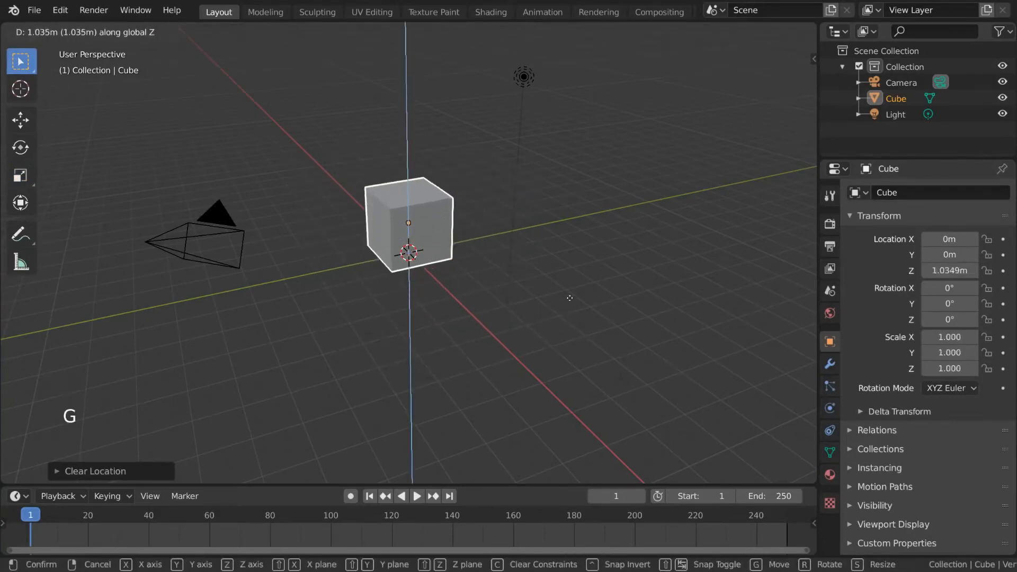
right_click(556, 338)
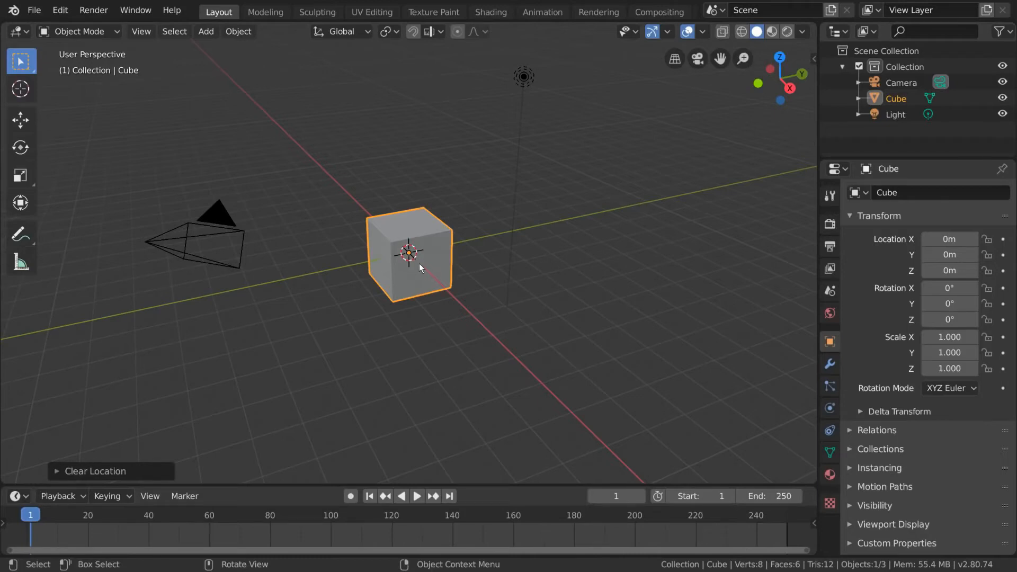
- Set the transform pivot point to 3D Cursor
click(394, 31)
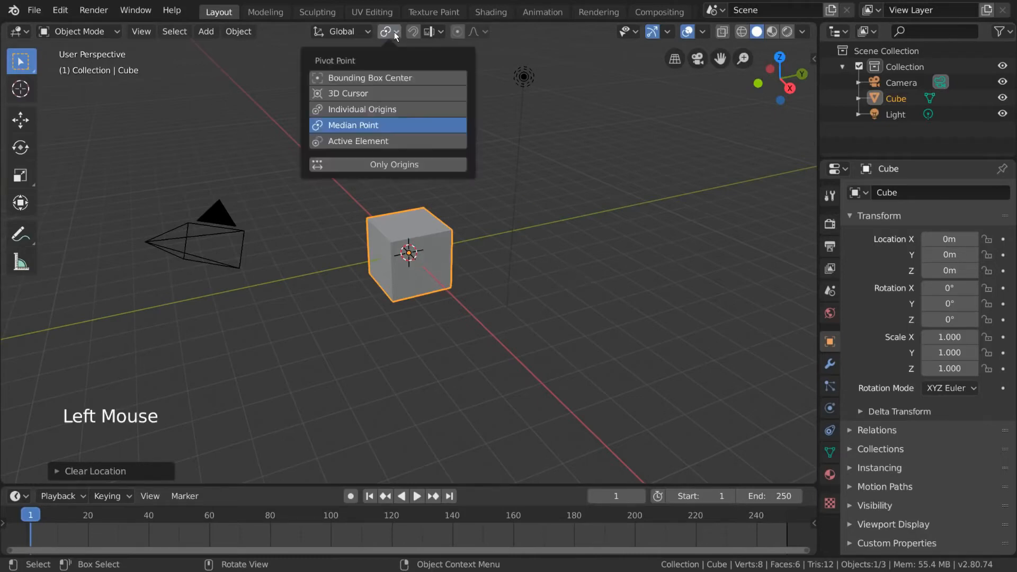
click(392, 94)
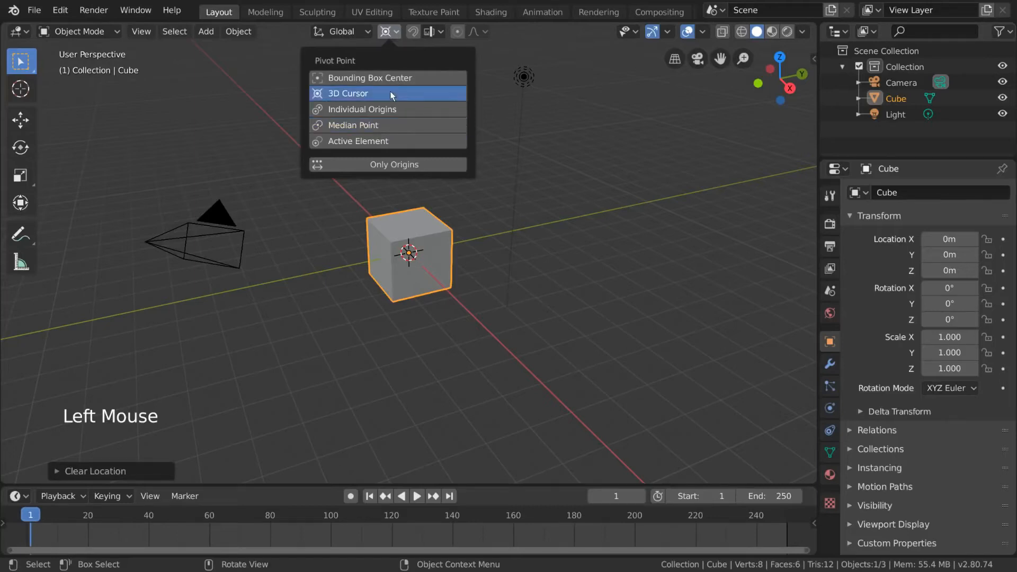
- Try scaling and rotating the cube about the 3D cursor while the cursor sits at the cube's centre
key(s)
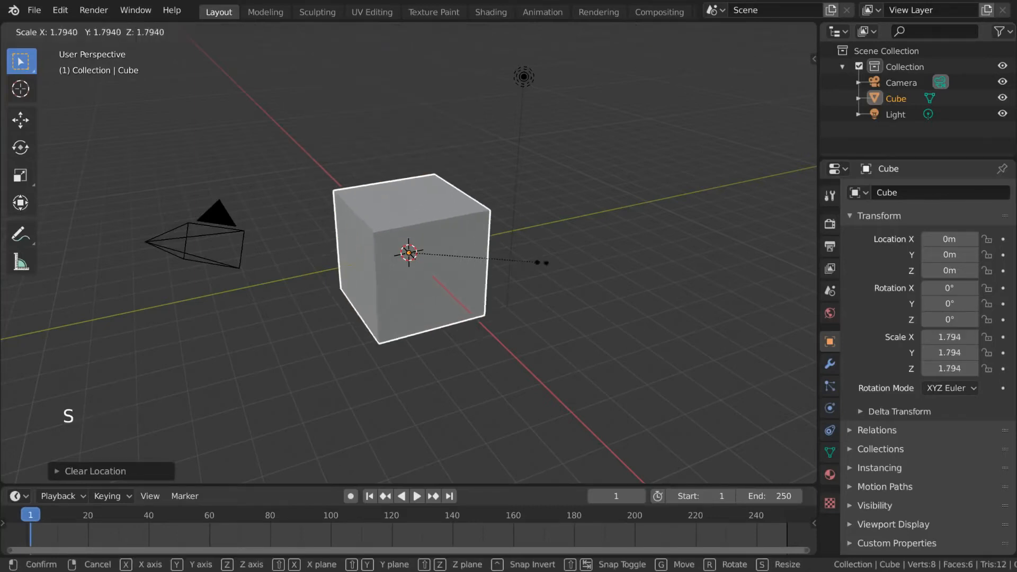
key(r)
right_click(417, 332)
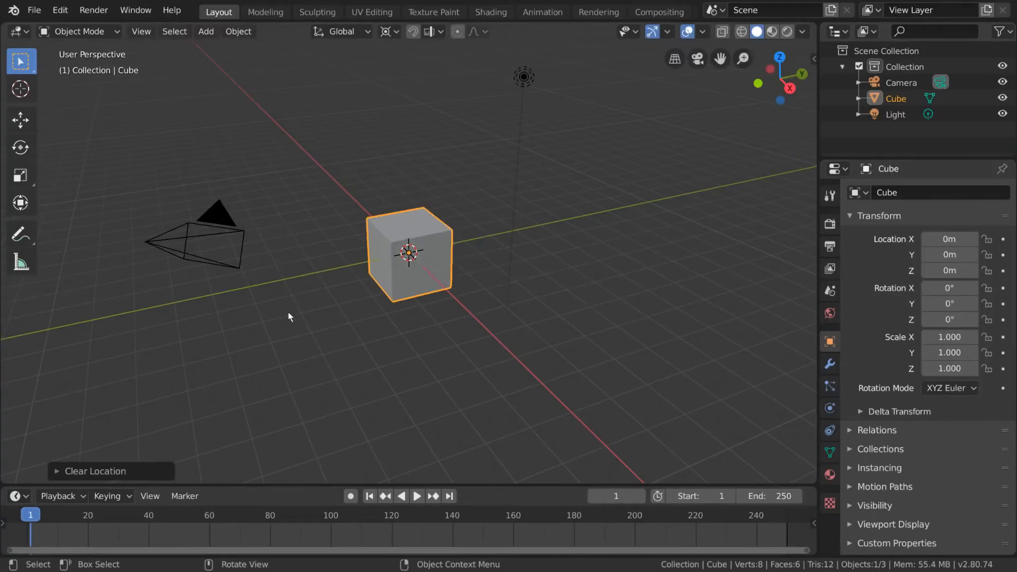
- Select the camera and use the 3D Cursor tool to place the cursor at several spots away from the cube
click(190, 238)
click(20, 88)
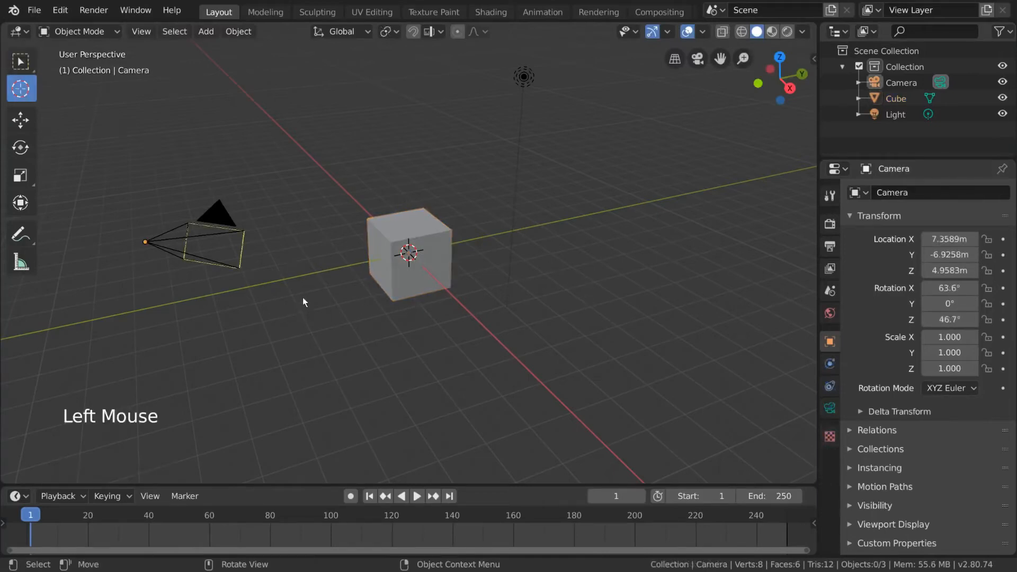
drag(303, 298, 543, 209)
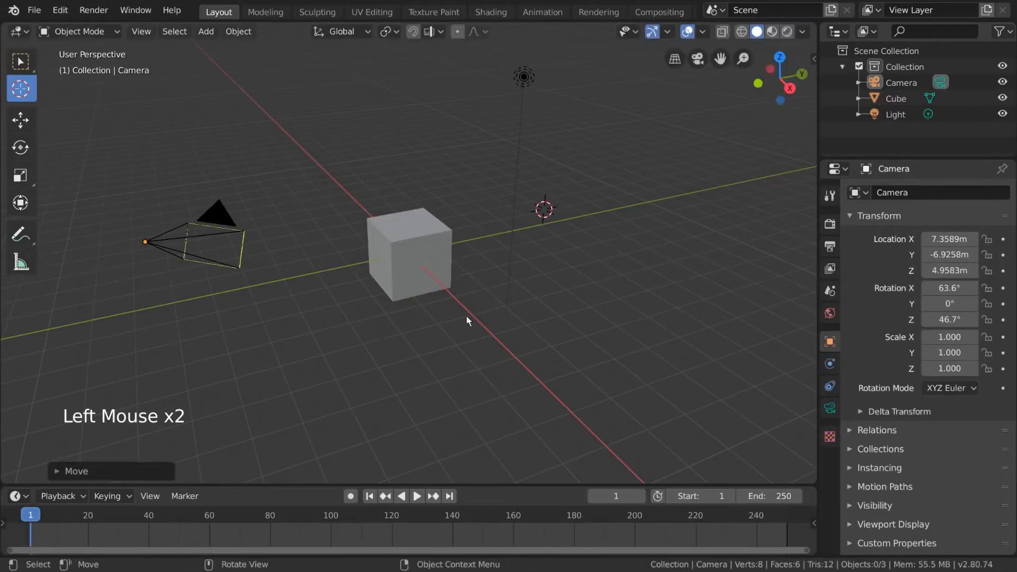
shift+right_click(642, 275)
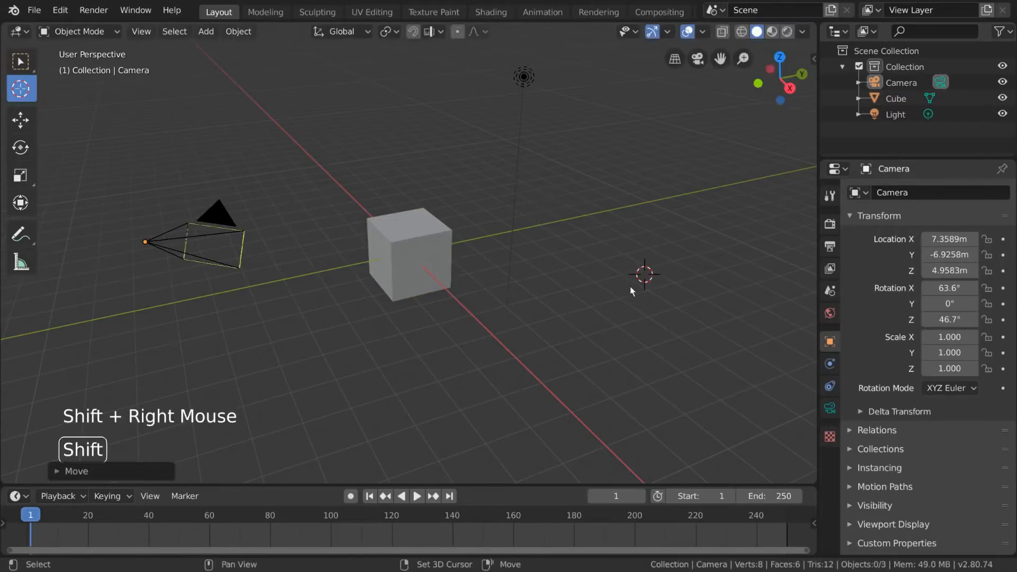
shift+right_click(430, 377)
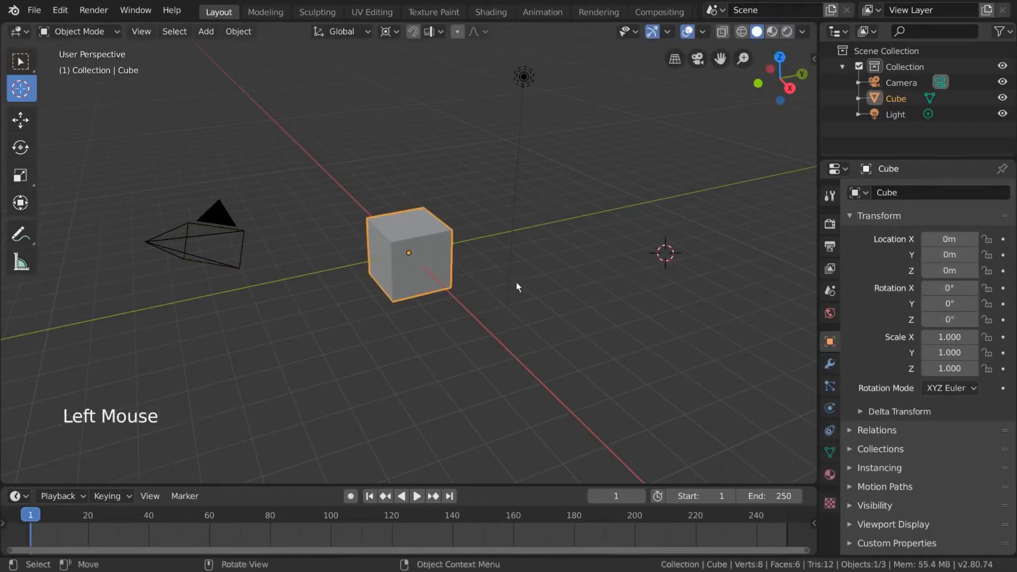
- Try scaling and rotating the cube about the 3D cursor placed away from it
key(s)
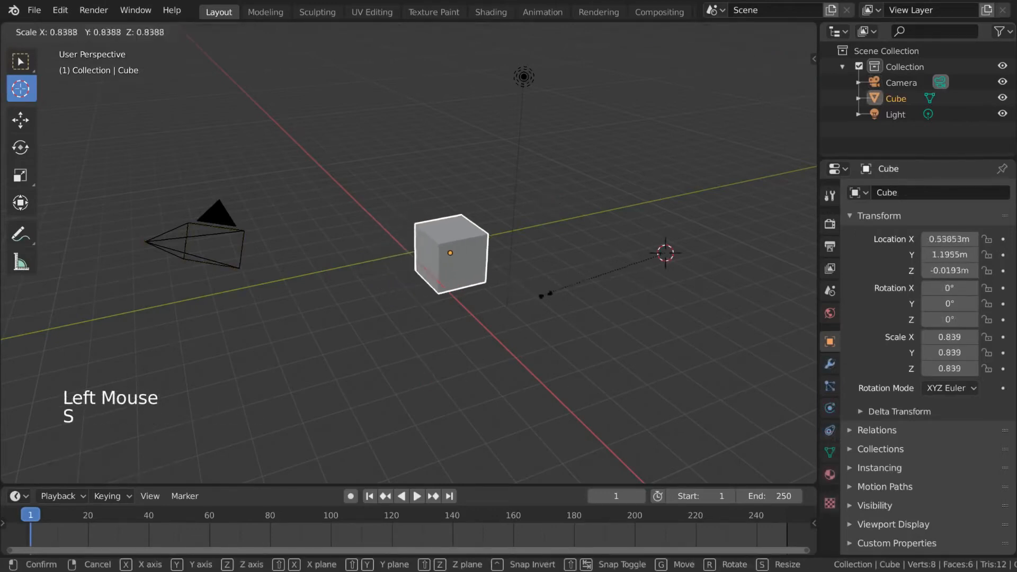
right_click(513, 332)
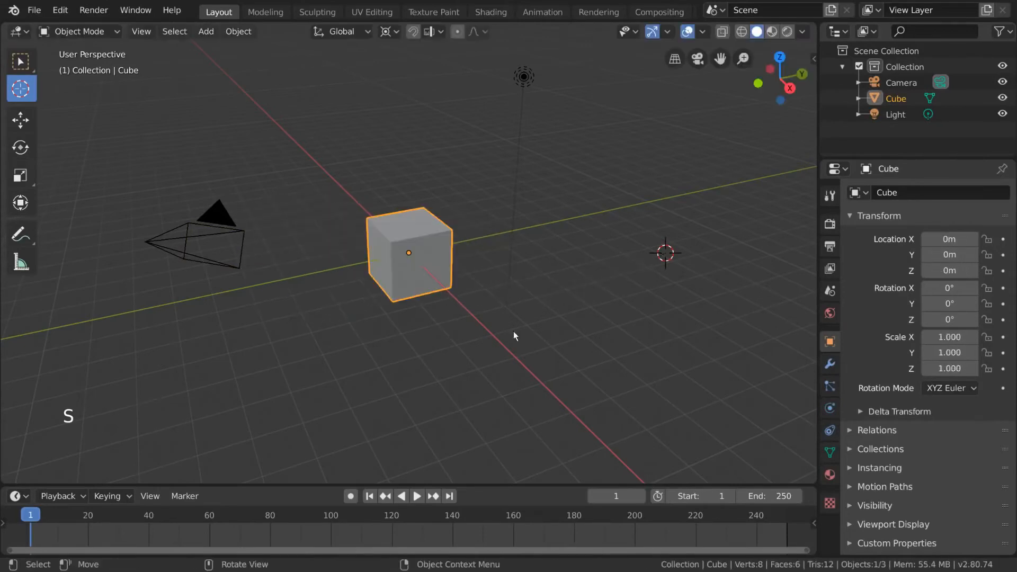
key(r)
right_click(522, 275)
- Set the transform pivot point to Median Point
click(390, 35)
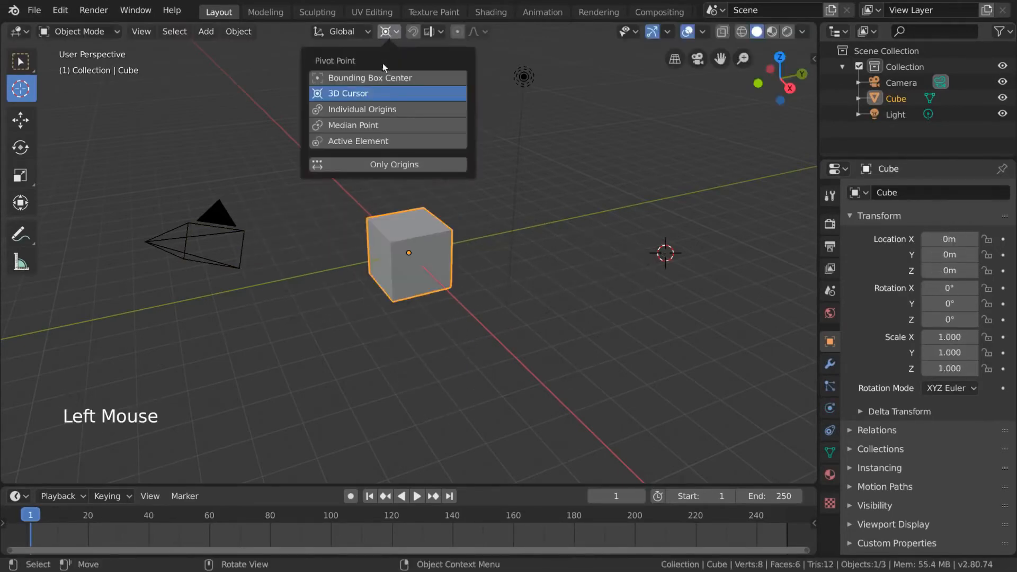
click(370, 126)
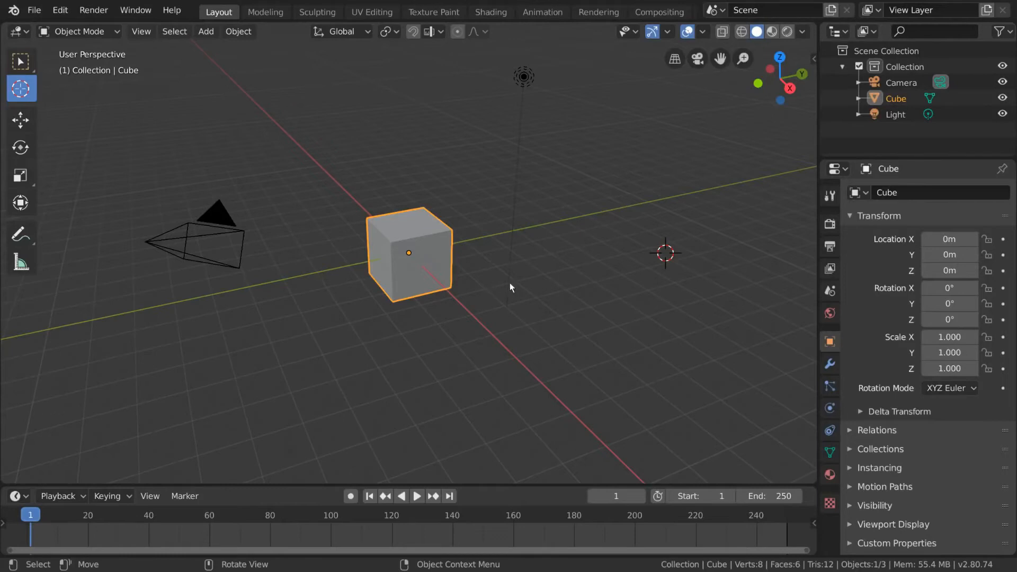
- Reposition the 3D cursor several times, ending at about X 1.41, Y 5.25, Z 1.67 m, and snap the cube to it
shift+right_click(479, 161)
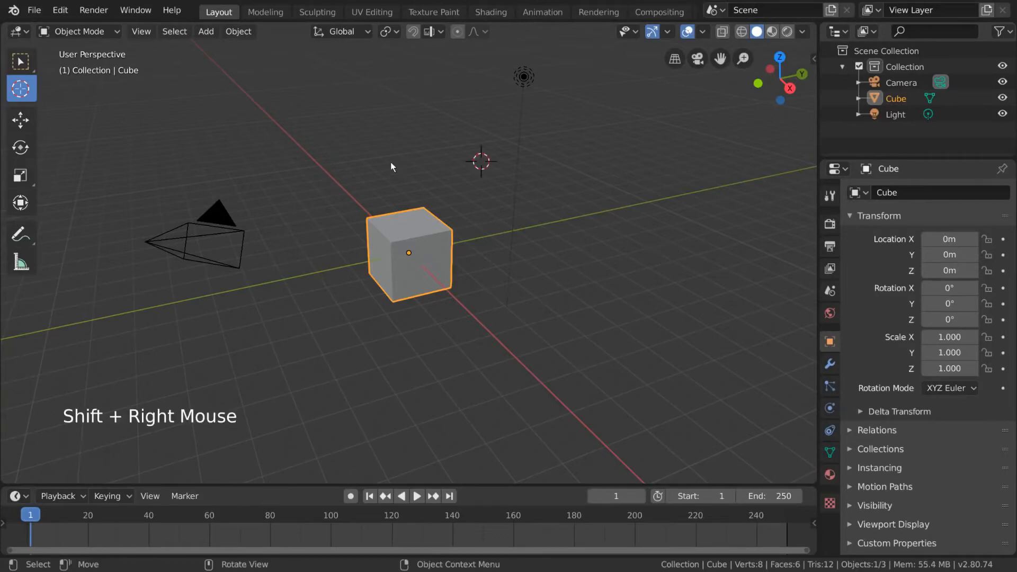
shift+right_click(309, 175)
shift+right_click(313, 285)
shift+right_click(577, 190)
click(252, 30)
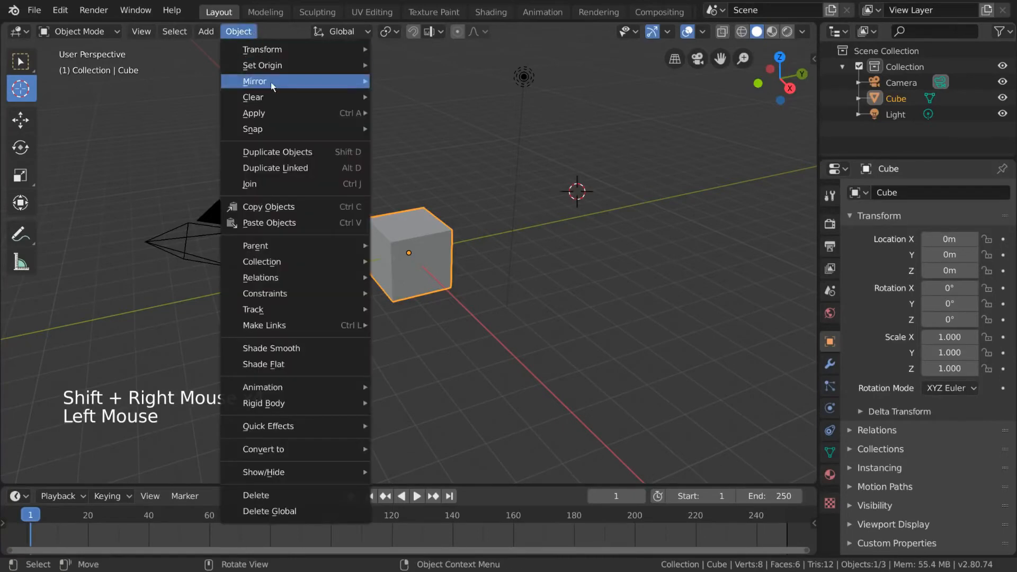
mouse_move(289, 132)
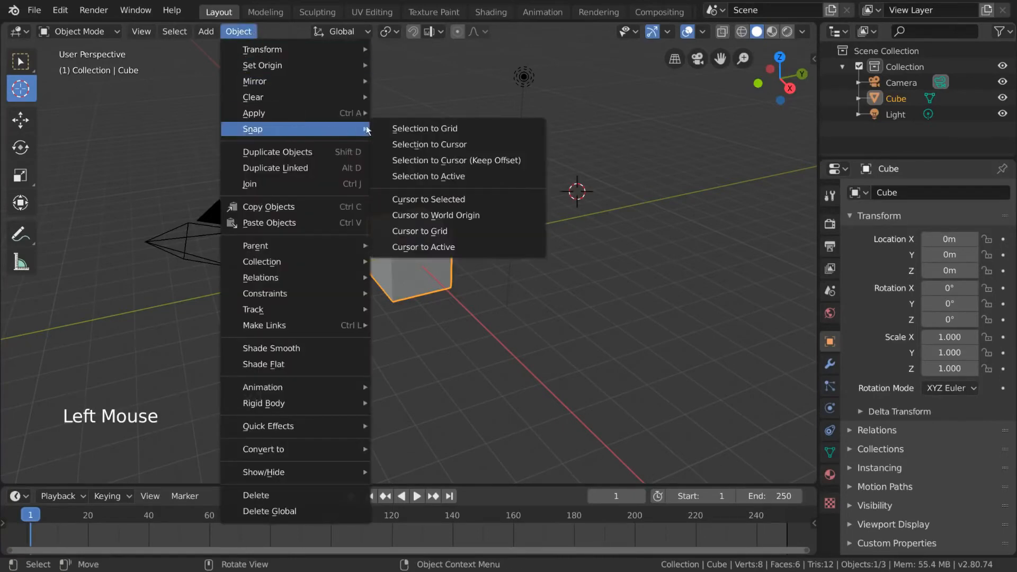
click(439, 145)
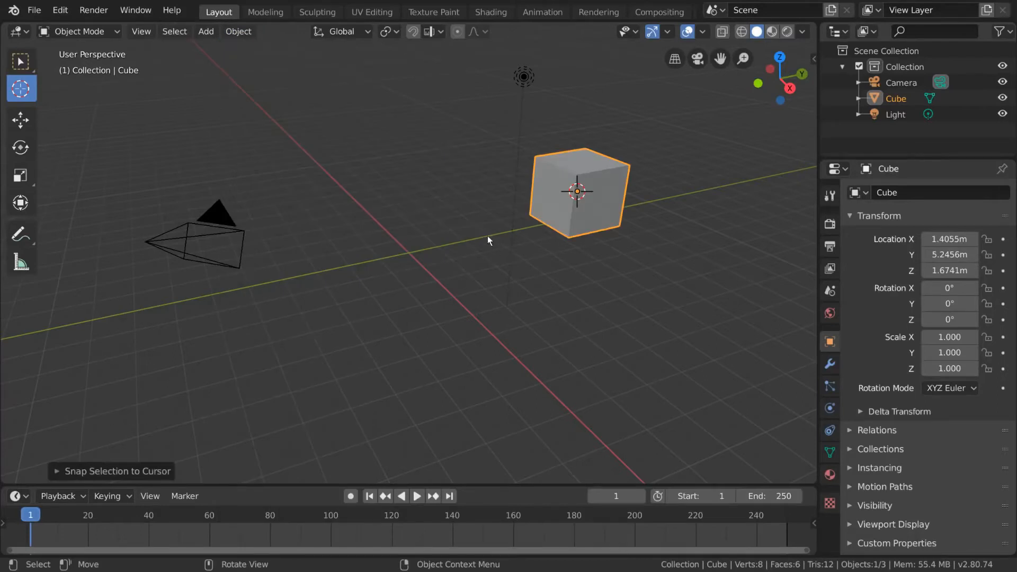
- Place the 3D cursor at about X -1.01, Y -1.20, Z 0.87 m and snap the cube to it
shift+right_click(360, 221)
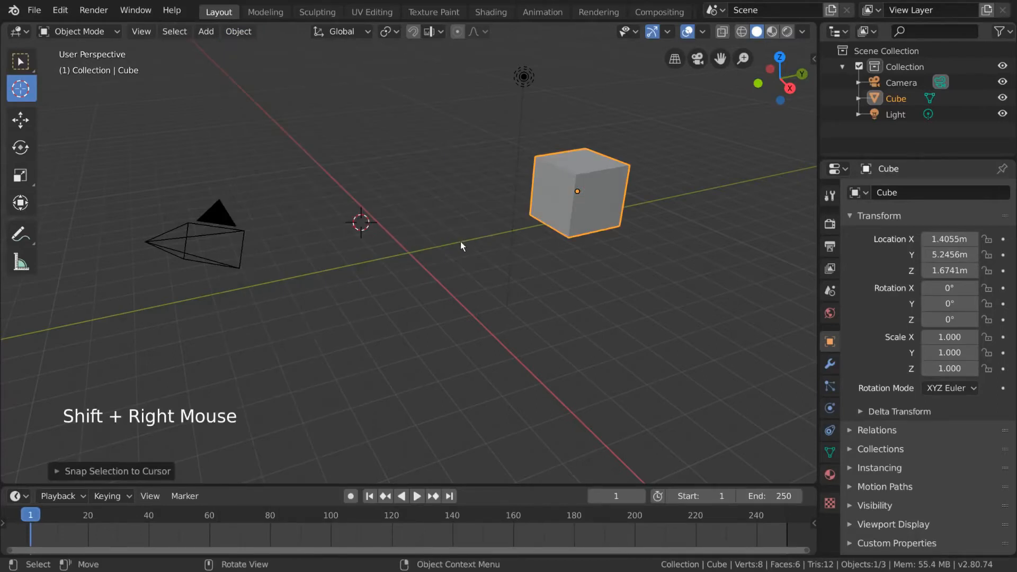
key(shift+s)
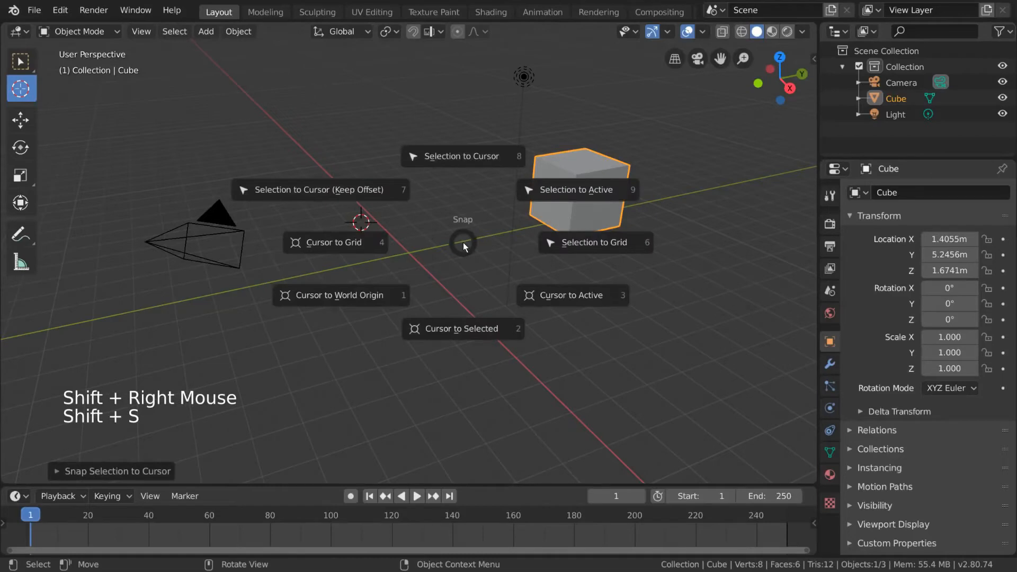
click(469, 143)
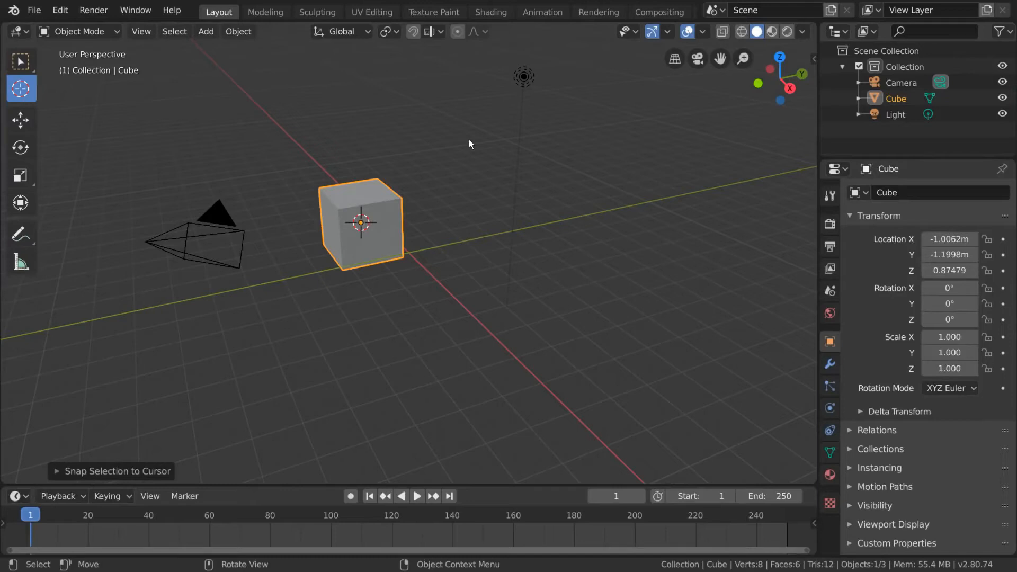
- Return the 3D cursor and cube to the world origin, and trackball-rotate the cube to about 54.1°, -16.3° and 15.2° in X, Y, Z
key(shift+s)
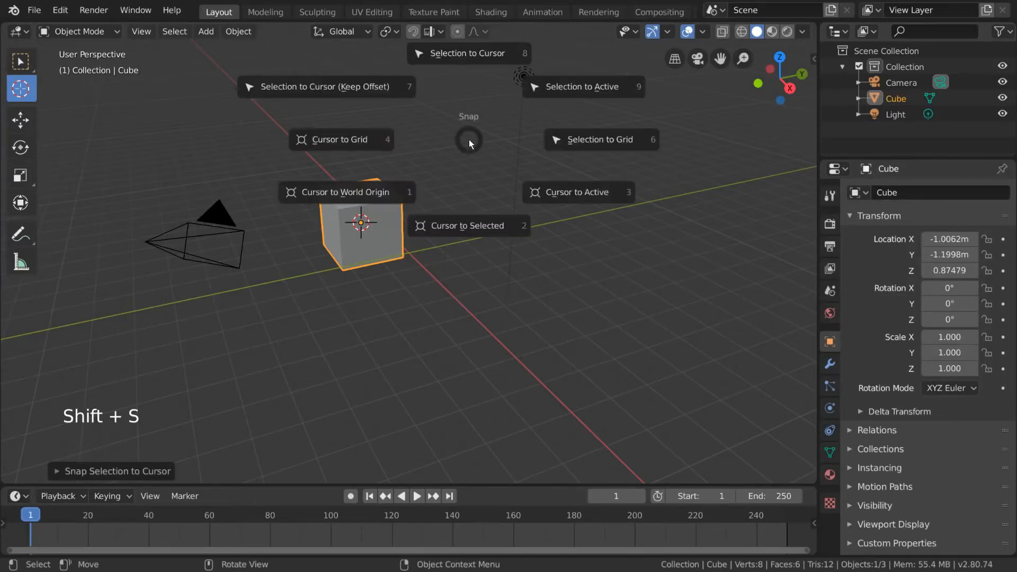
click(374, 192)
key(r)
key(r)
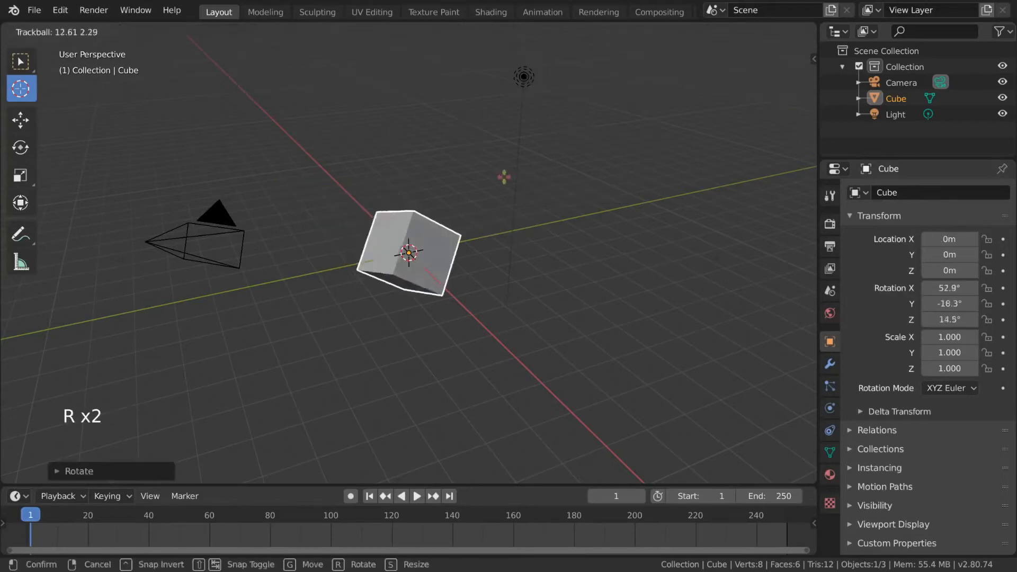
click(504, 177)
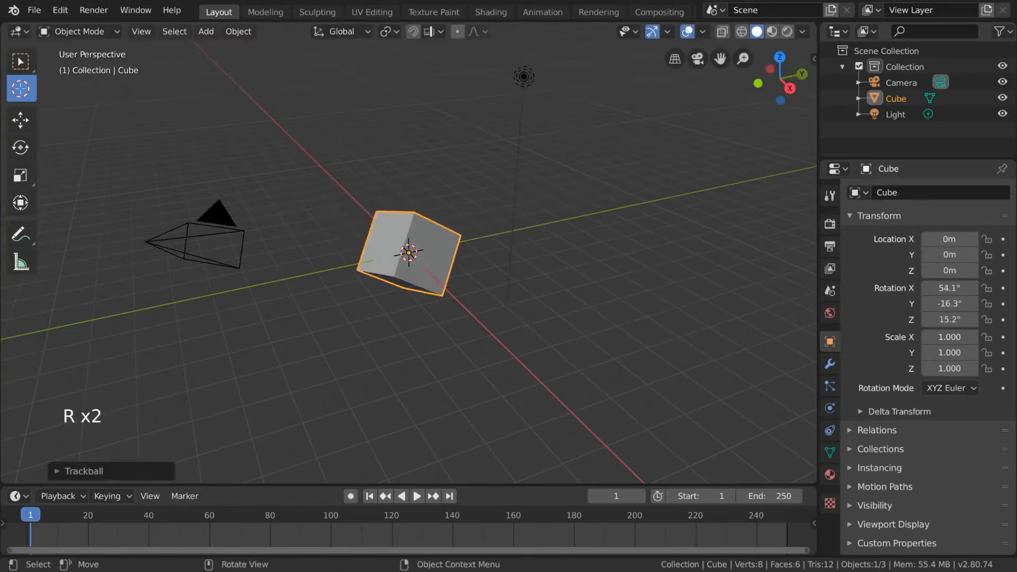
- Raise the rotated cube along the global Z axis to about 0.80 m with the Move gizmo
click(22, 147)
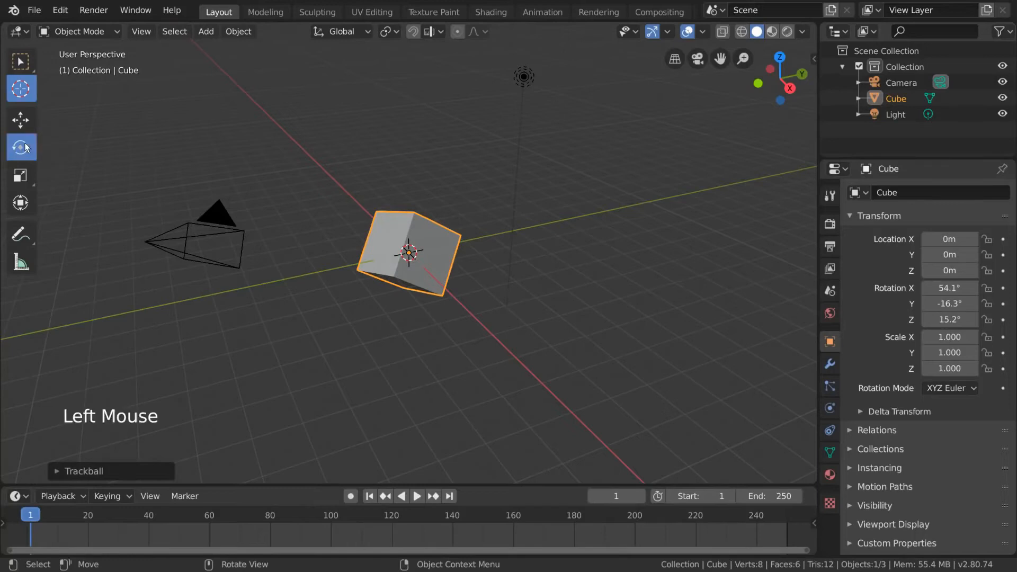
click(20, 119)
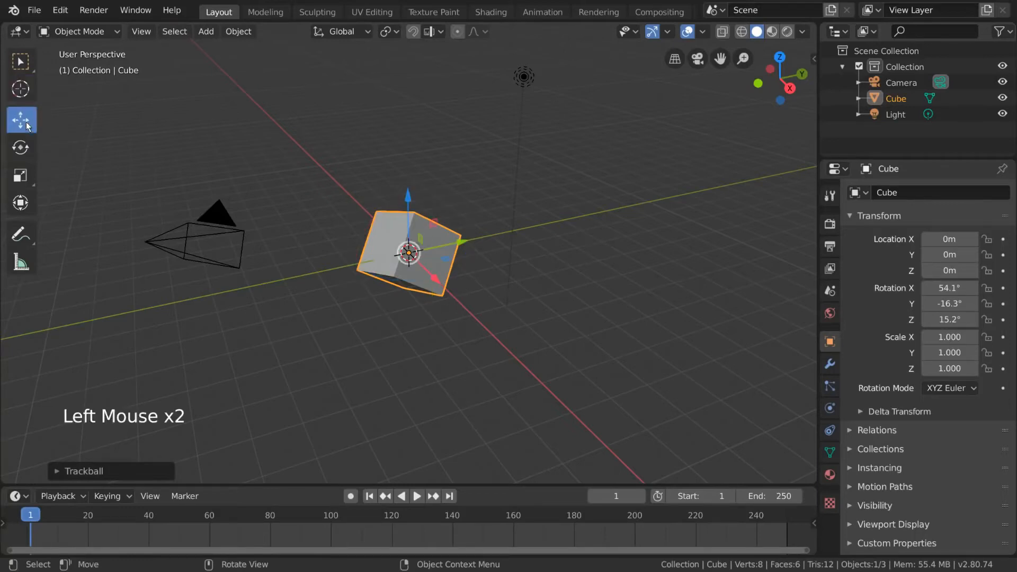
drag(411, 192, 407, 169)
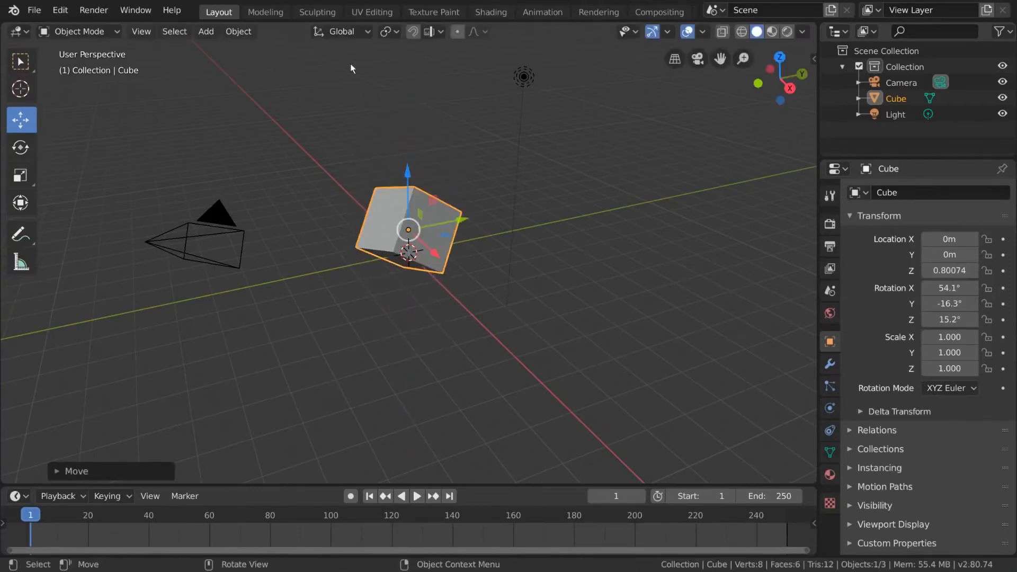
- Set the transform orientation to Local and move the cube along its own axes to about X -0.31, Y 0.89, Z 1.03 m
click(354, 31)
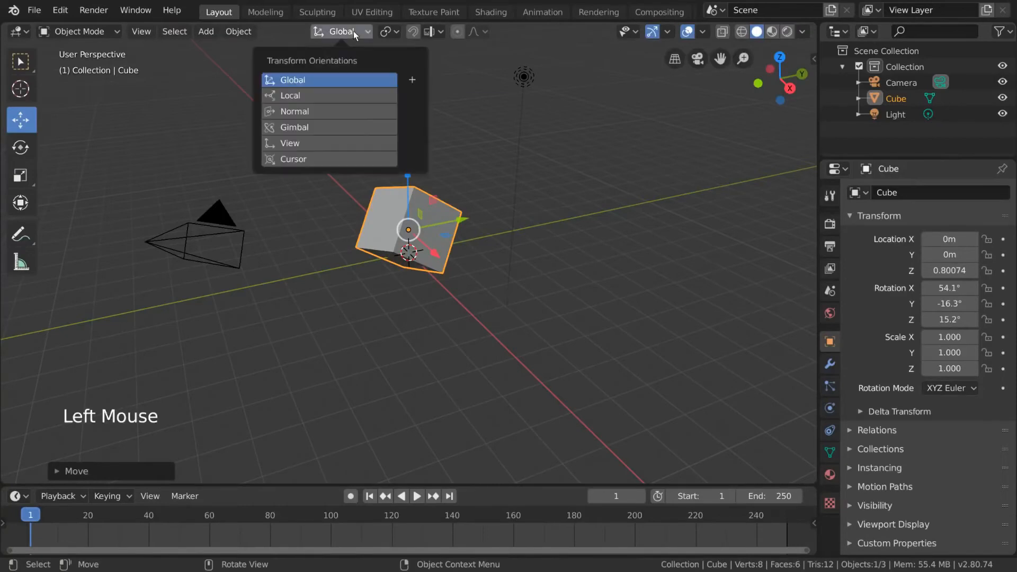
click(344, 94)
drag(374, 229, 387, 204)
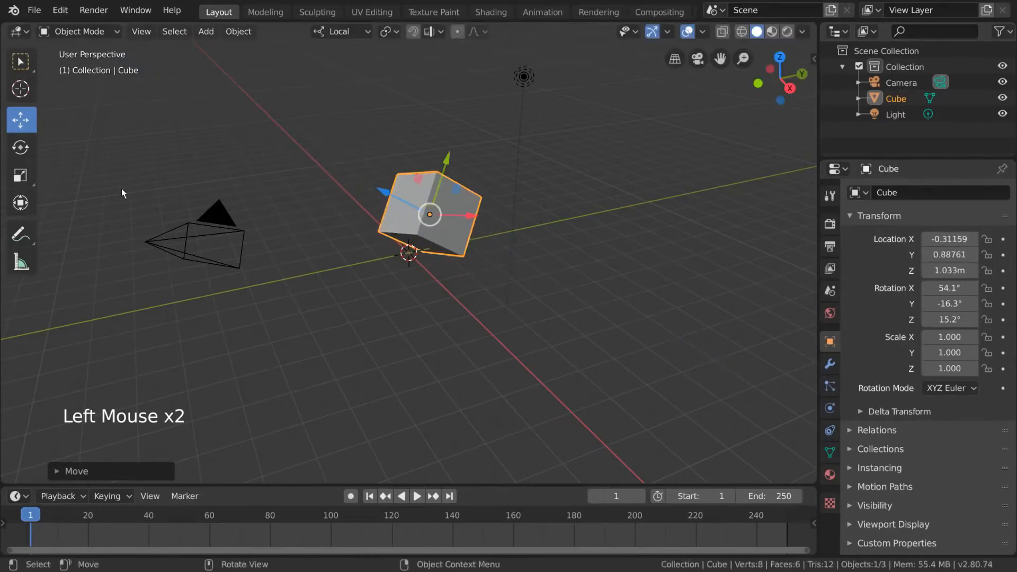
- Try scaling the rotated cube along the global X axis and along Z, toggling the Z constraint between orientations
click(24, 176)
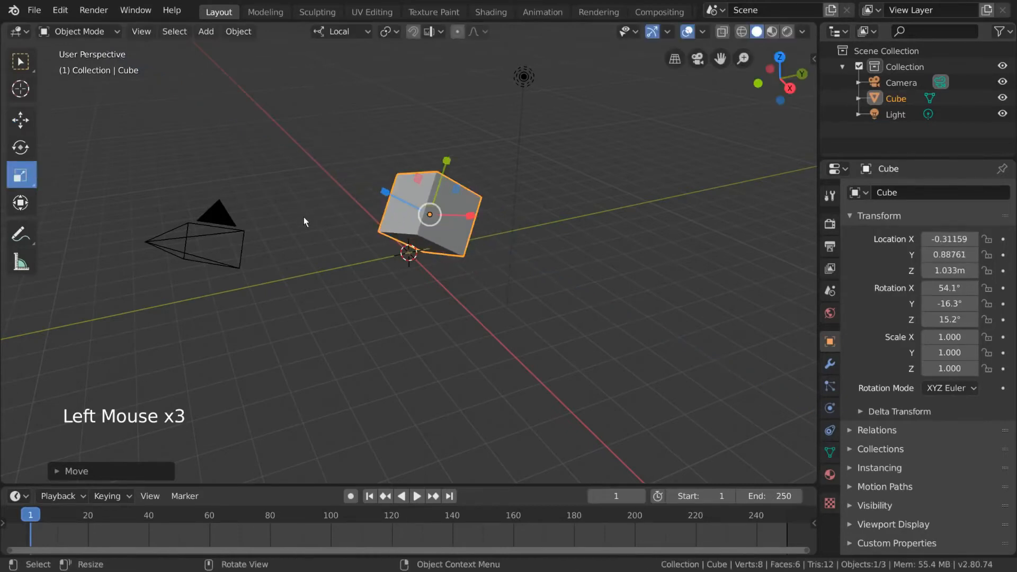
key(s)
key(x)
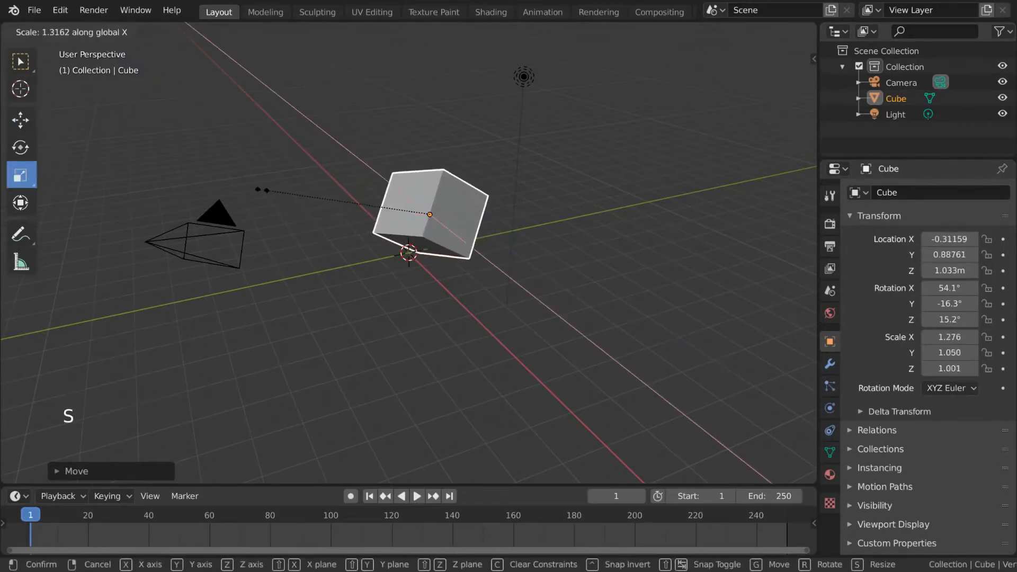
key(z)
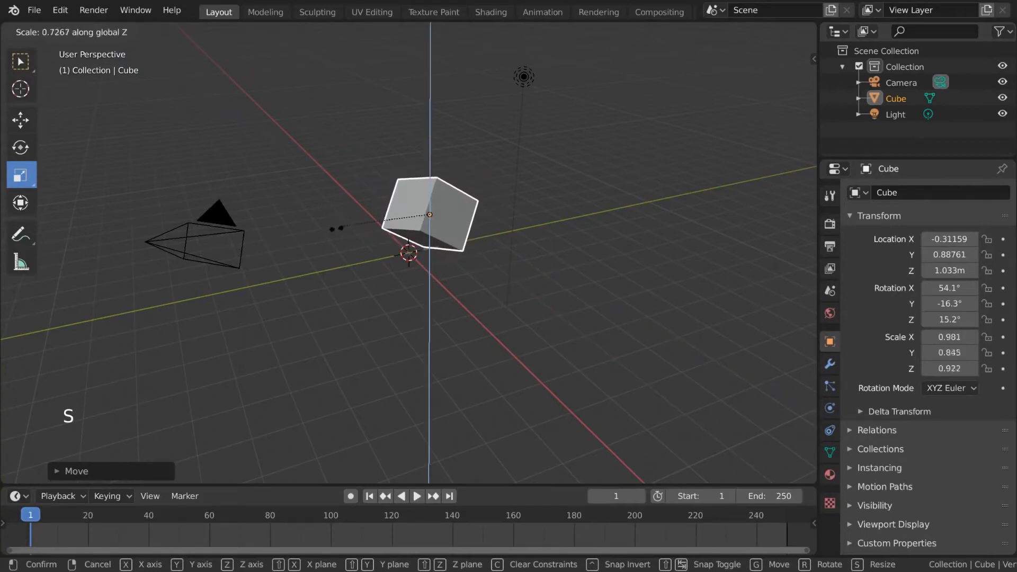
key(z)
key(z)
key(z)
key(z)
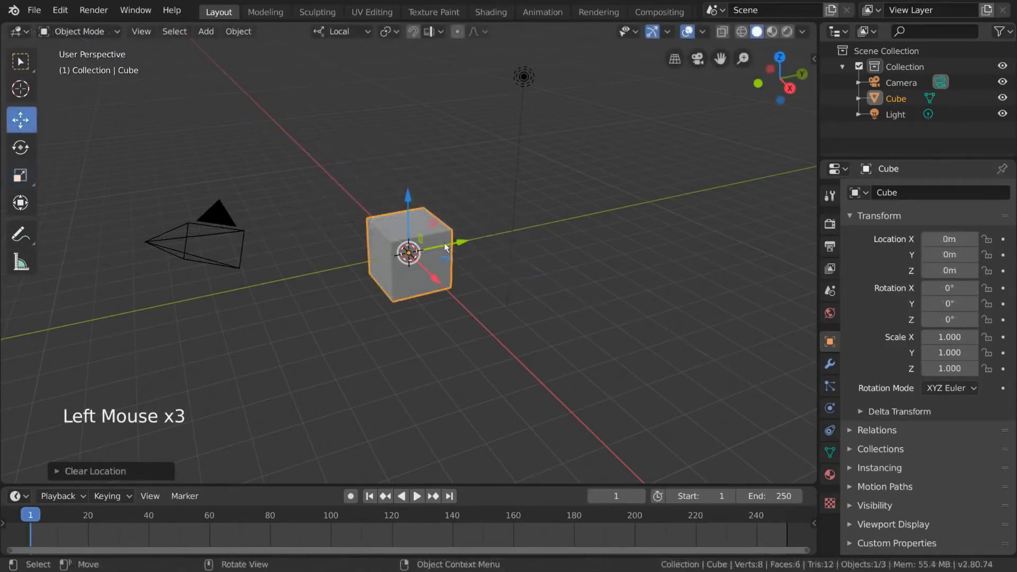
- Try moving the cube along the Y axis with the Move gizmo, and undo the move
drag(454, 241, 213, 297)
key(ctrl+z)
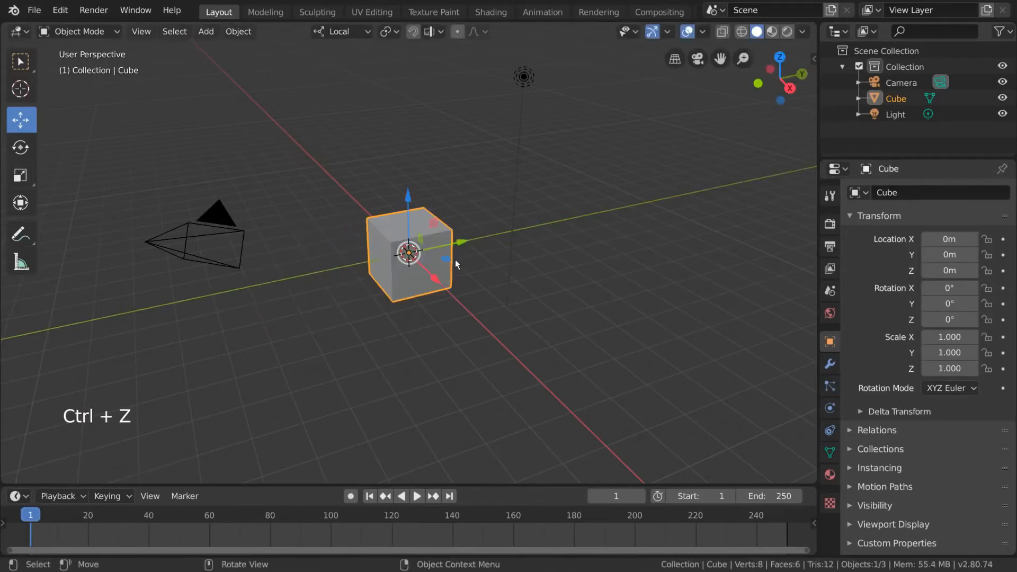
- Enlarge the cube uniformly to about 1.055 with the Scale gizmo and try adjusting its X location value
click(20, 147)
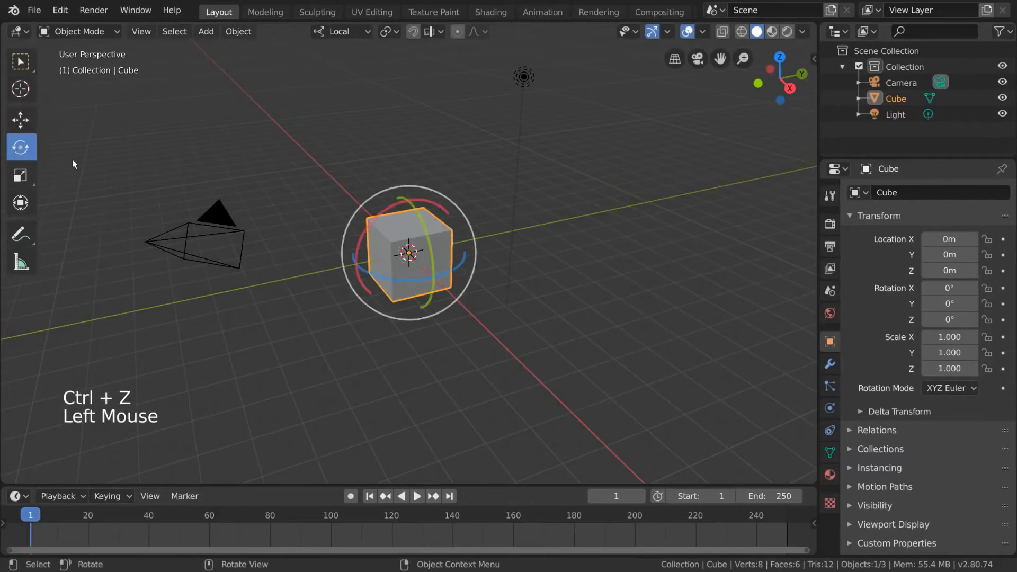
click(26, 176)
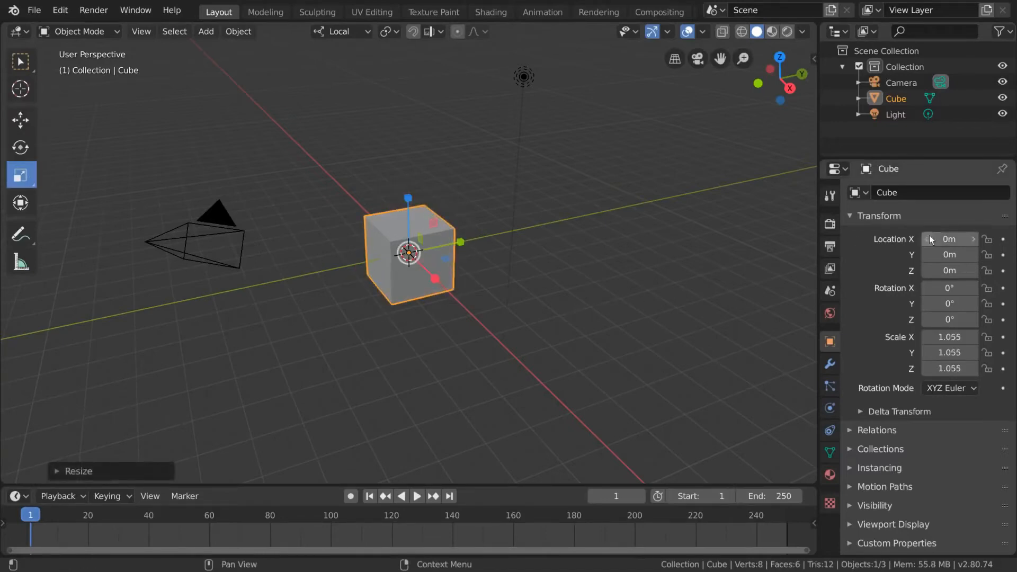
drag(950, 240, 922, 239)
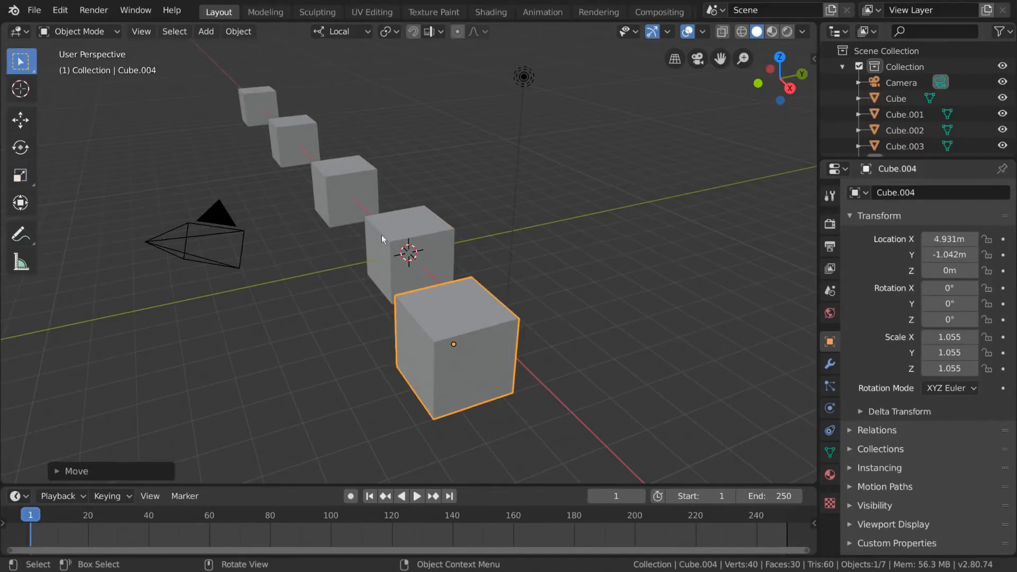
- Move the front cube of the row along its local Y axis to about -0.06 m, lining it up with the others
key(g)
key(y)
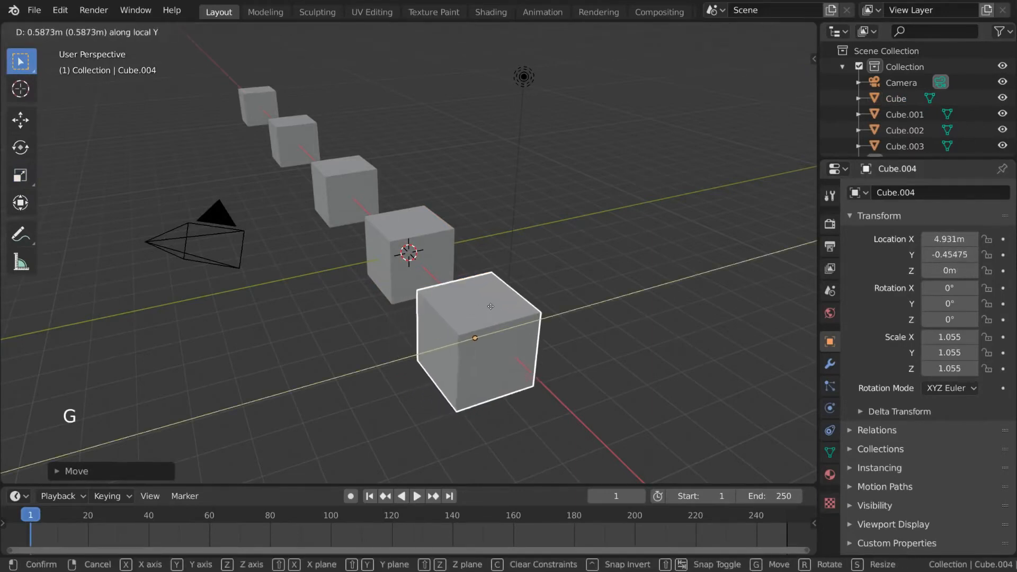
click(498, 299)
mouse_move(498, 299)
middle_down()
mouse_move(517, 285)
mouse_move(501, 289)
mouse_move(503, 269)
mouse_move(502, 286)
middle_up()
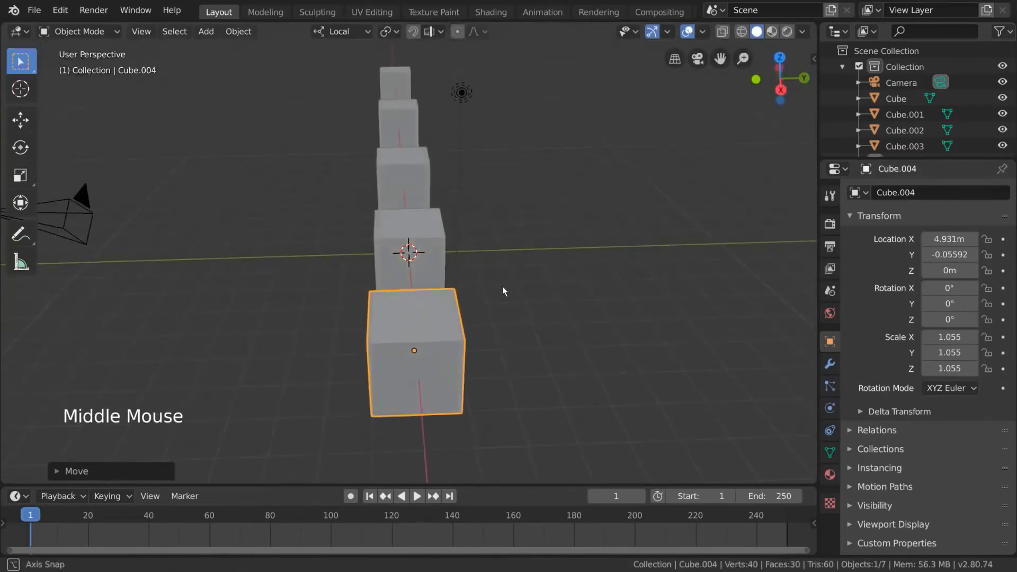
- Move the front cube of the row along its local Y axis to about 0.046 m
key(g)
key(y)
click(506, 286)
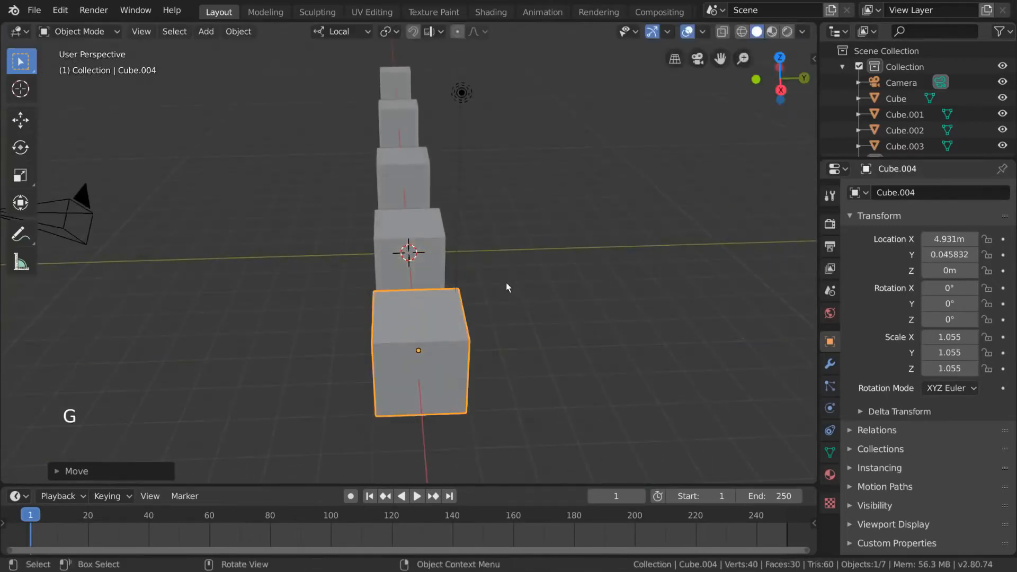
- Enable snapping during transforms and set the snap target to Vertex
click(414, 33)
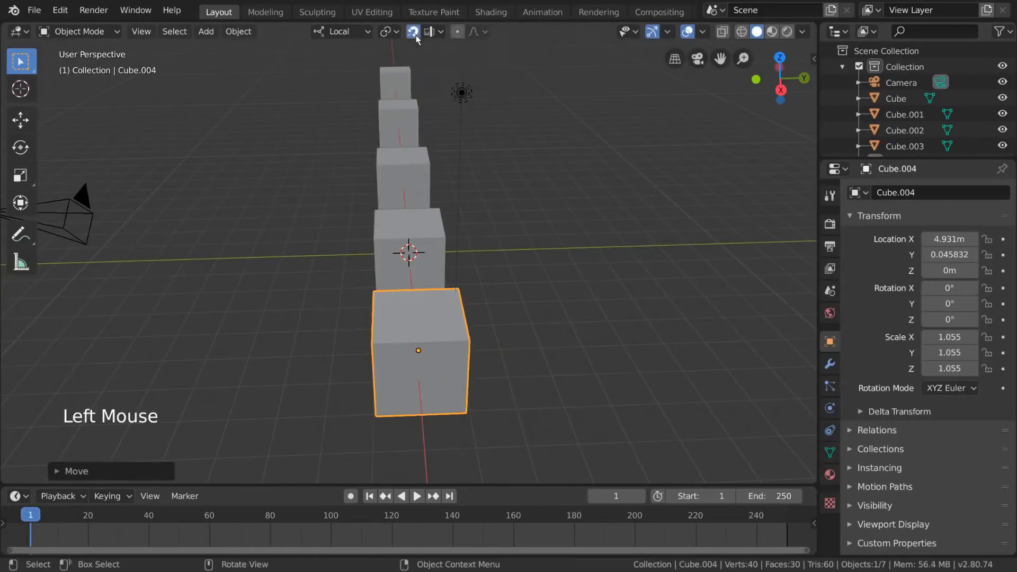
click(413, 32)
key(shift+Tab)
key(shift+Tab)
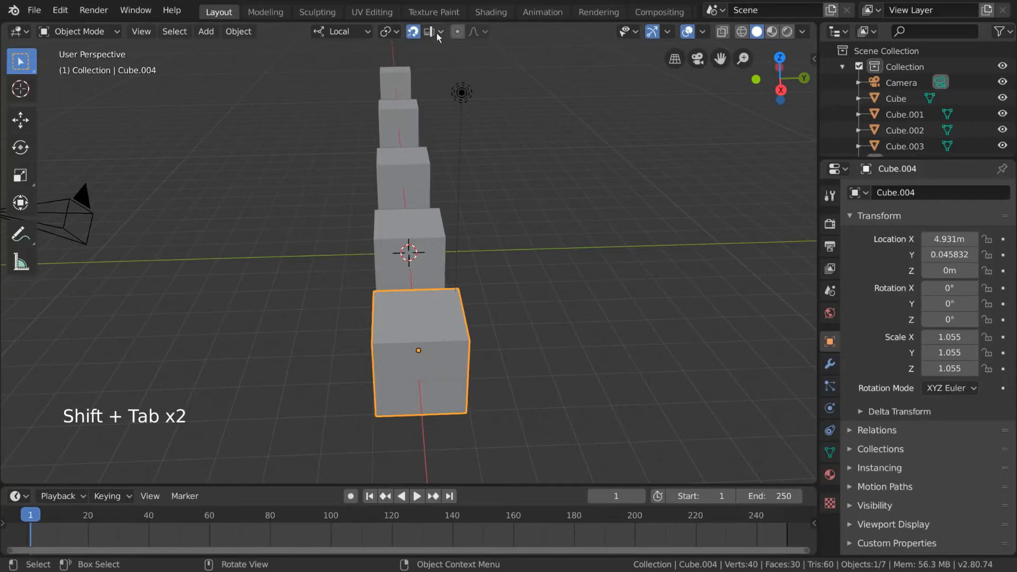
click(437, 32)
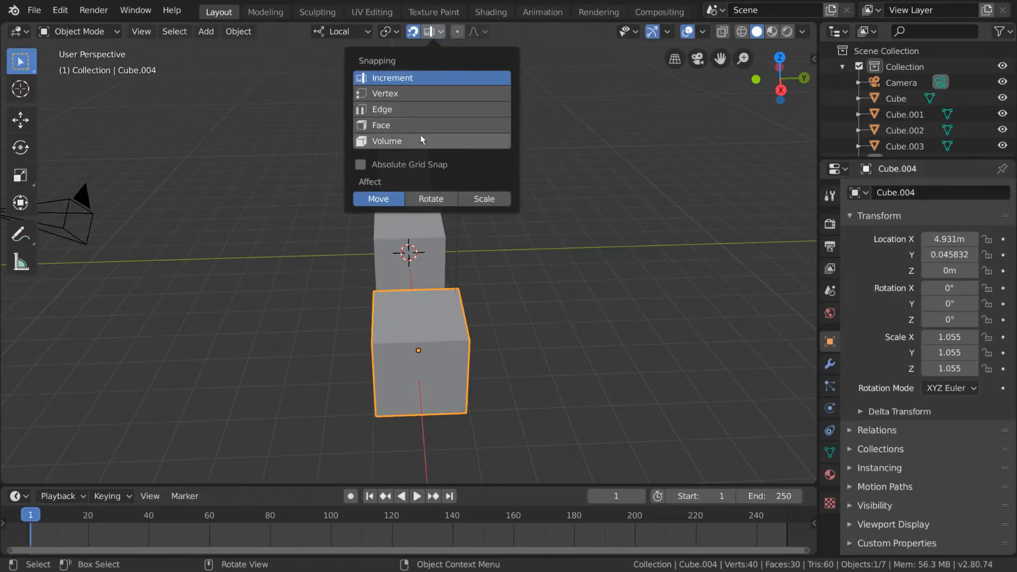
click(422, 94)
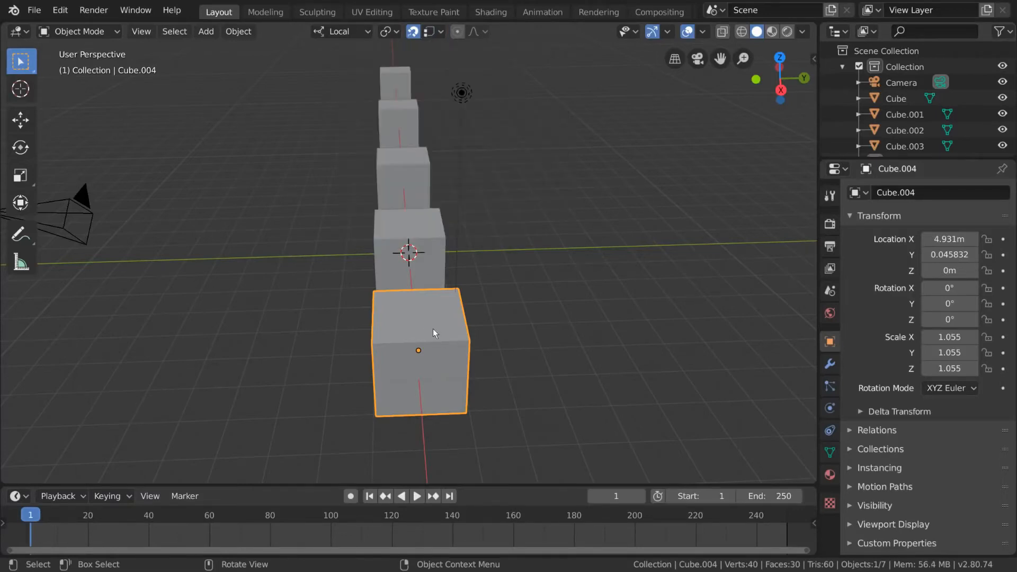
- Move the front cube along its local Y axis, snapping to a corner vertex of the cube behind it, to Y 0 m
key(g)
key(y)
key(ctrl)
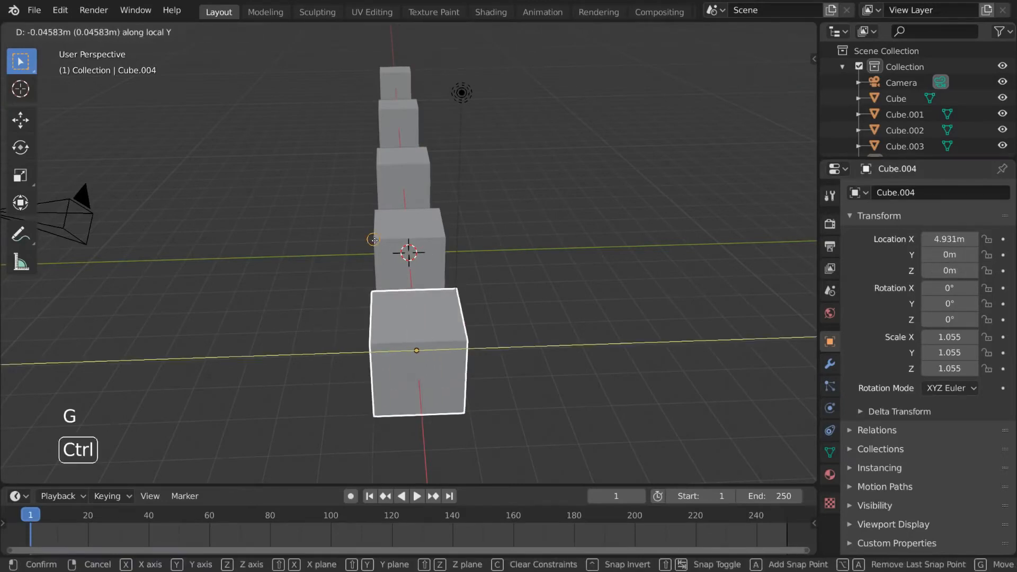
click(376, 240)
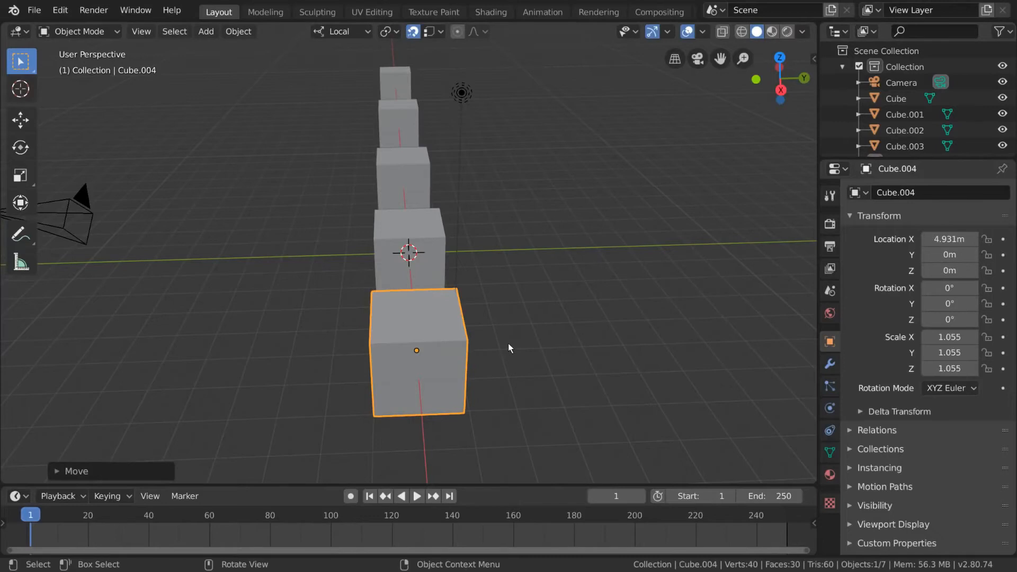
middle_drag(510, 341, 542, 328)
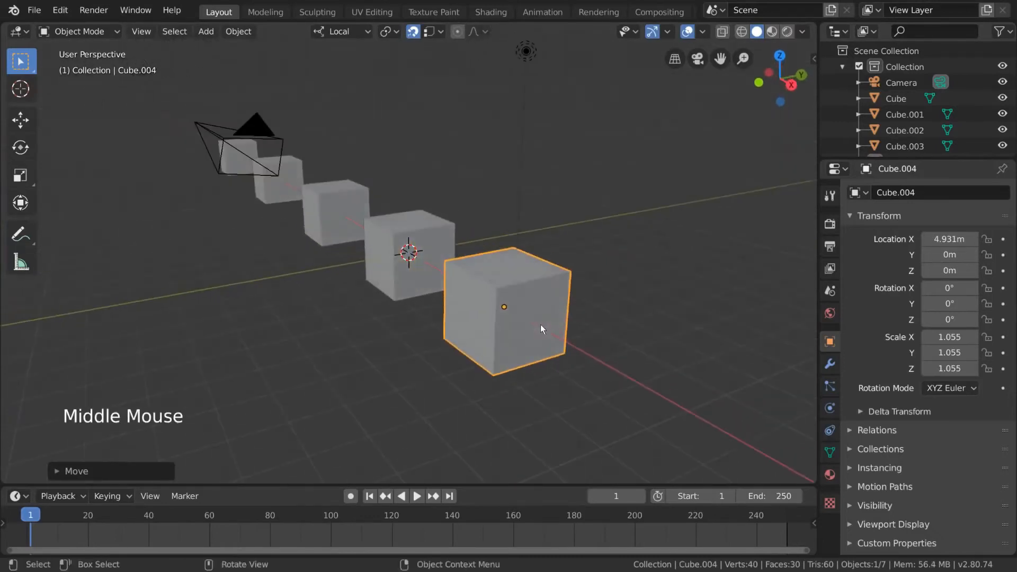
click(424, 242)
click(347, 211)
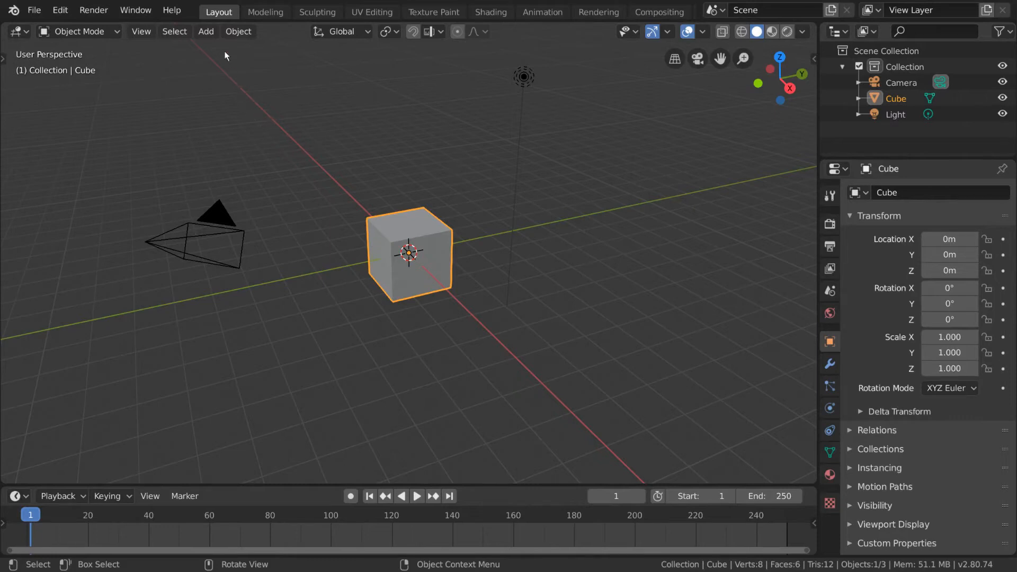
- Add a torus mesh at the origin of the new scene, inside the default cube
click(212, 35)
mouse_move(215, 51)
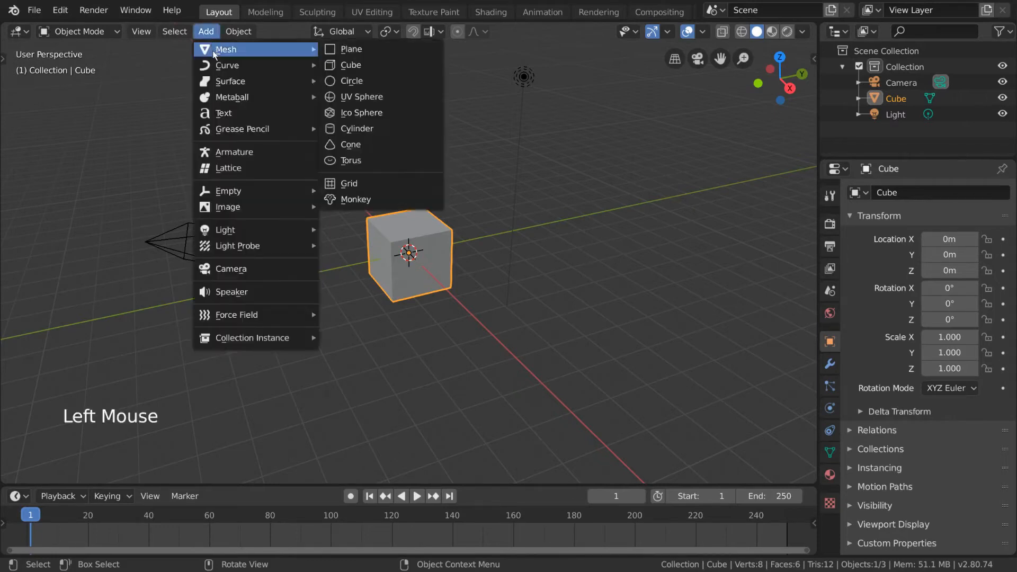
click(374, 161)
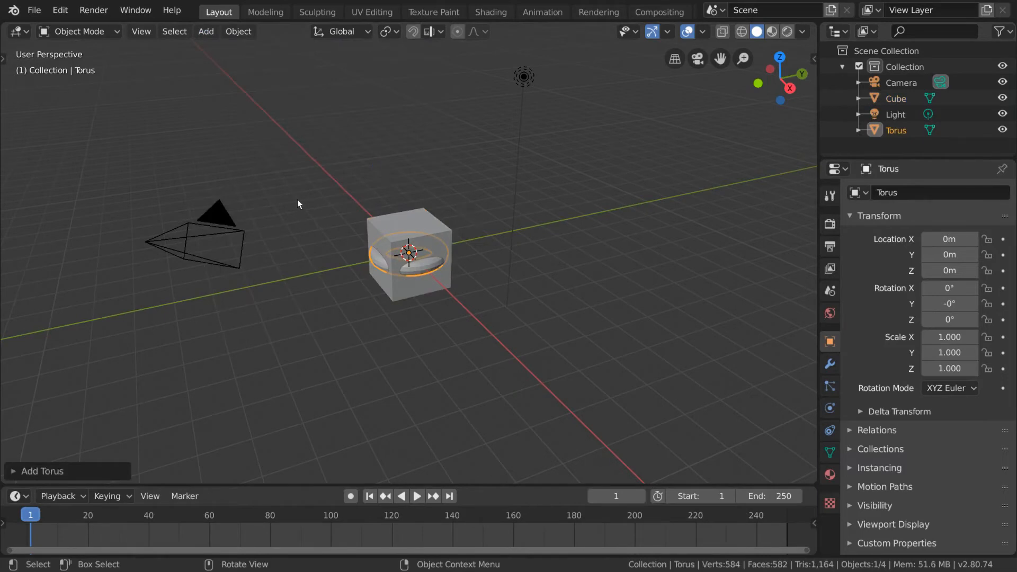
key(shift+a)
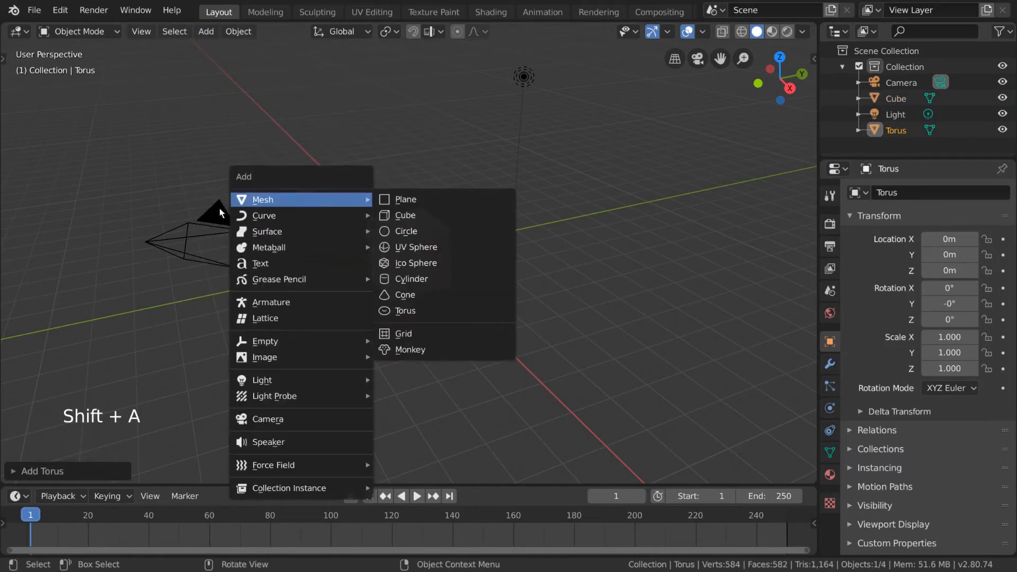
key(Escape)
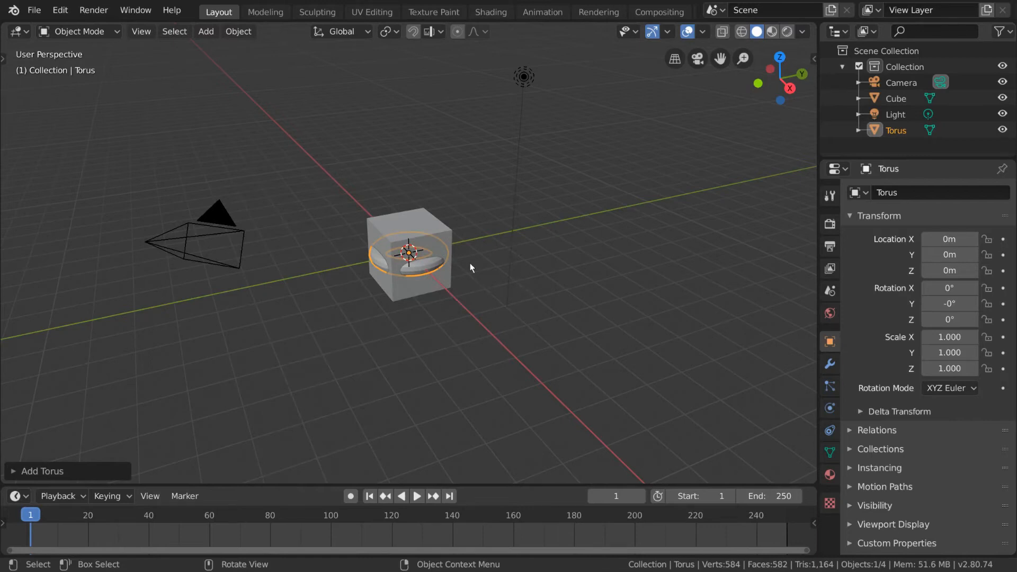
- Add a Monkey mesh to the scene with the cube and torus
click(206, 32)
mouse_move(227, 50)
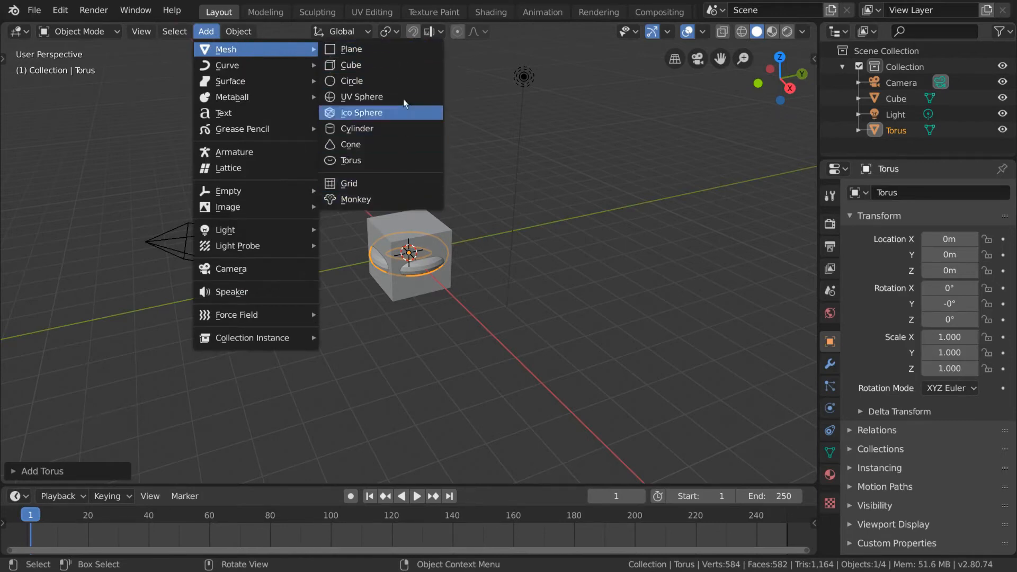
click(400, 204)
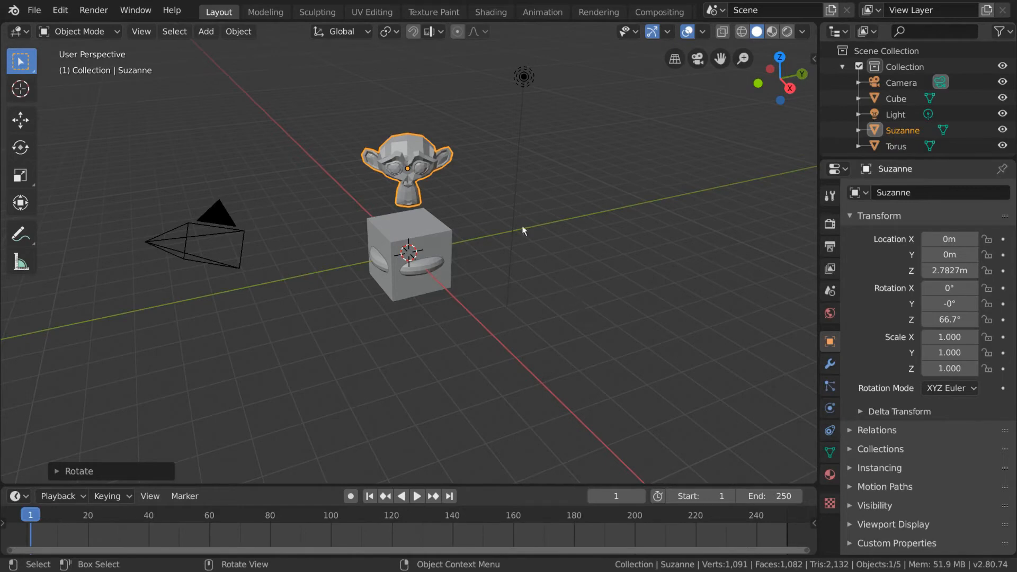
- Select the monkey head above the cube, try deleting it, and undo the deletion
click(443, 222)
click(433, 166)
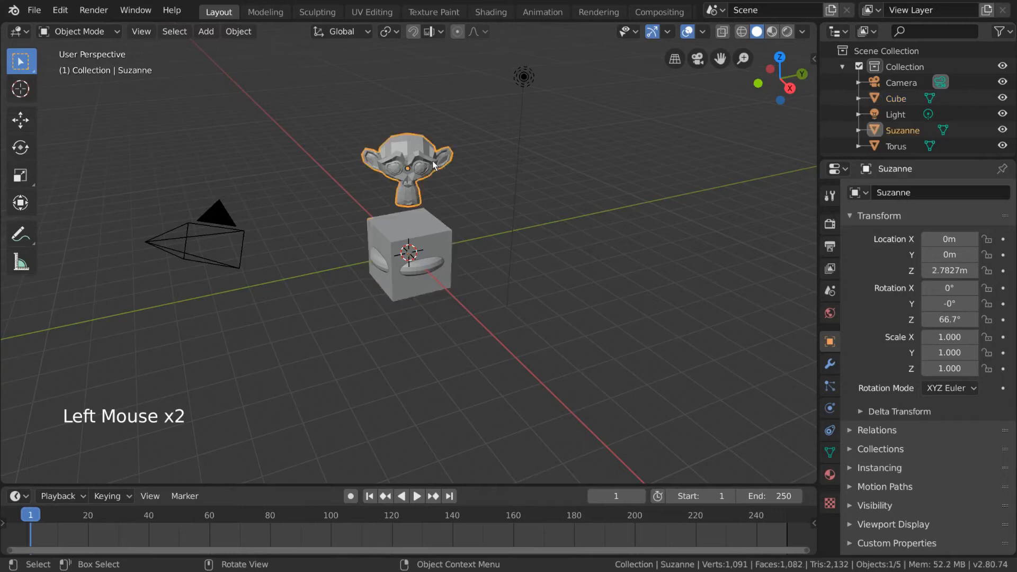
click(225, 33)
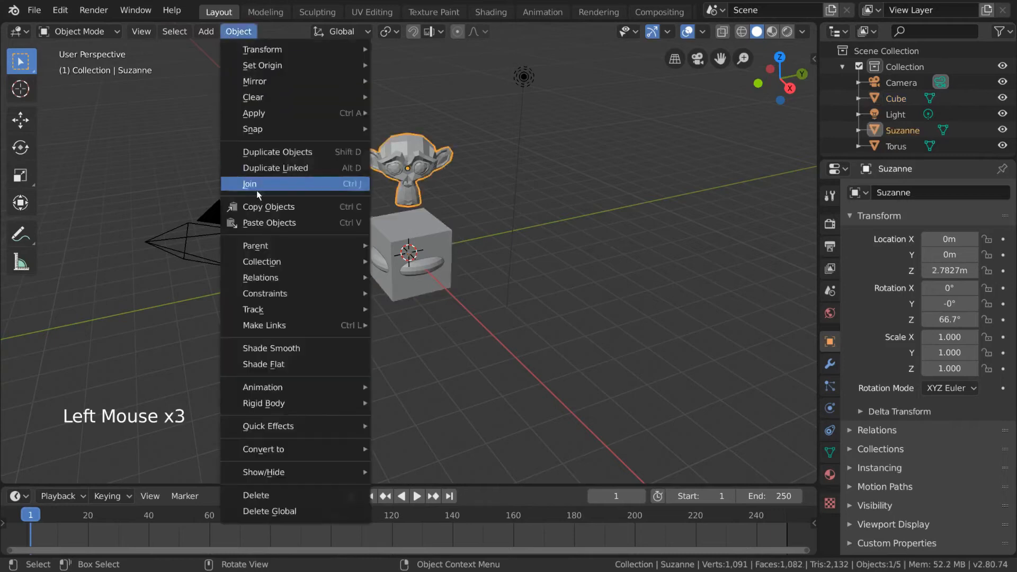
click(298, 495)
key(ctrl+z)
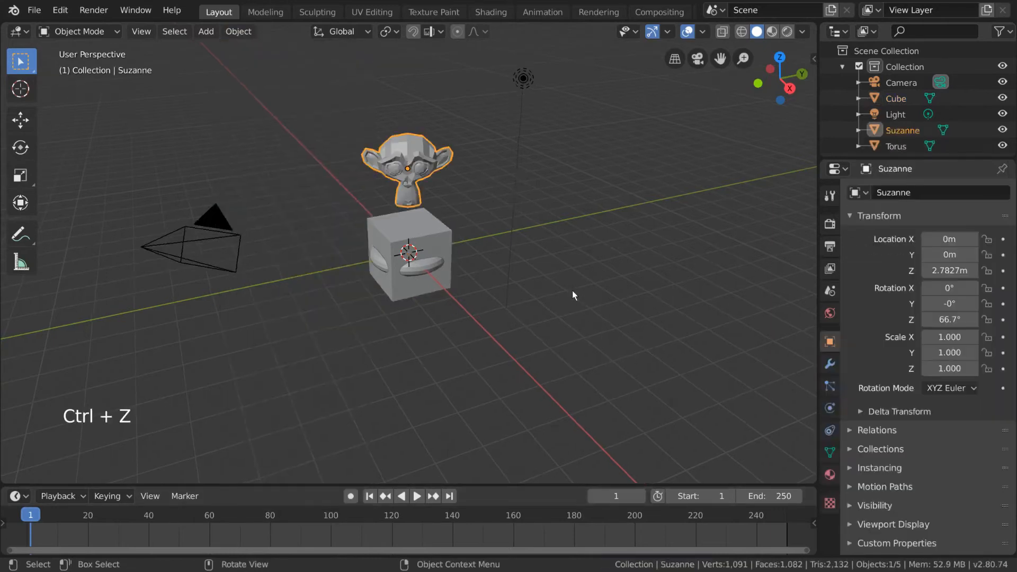
- Delete the monkey head, the cube and the torus from the scene
key(Delete)
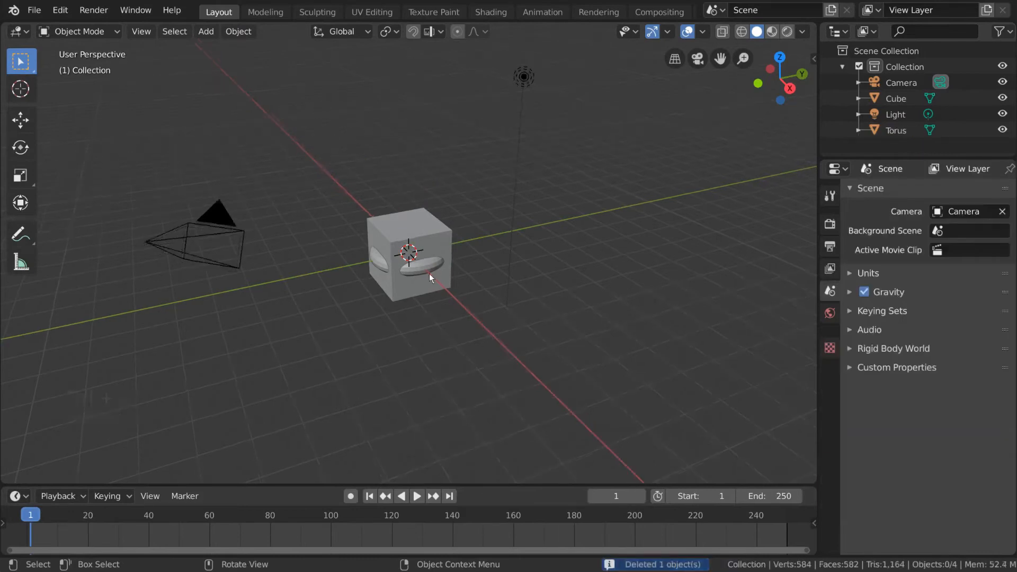
click(450, 242)
key(x)
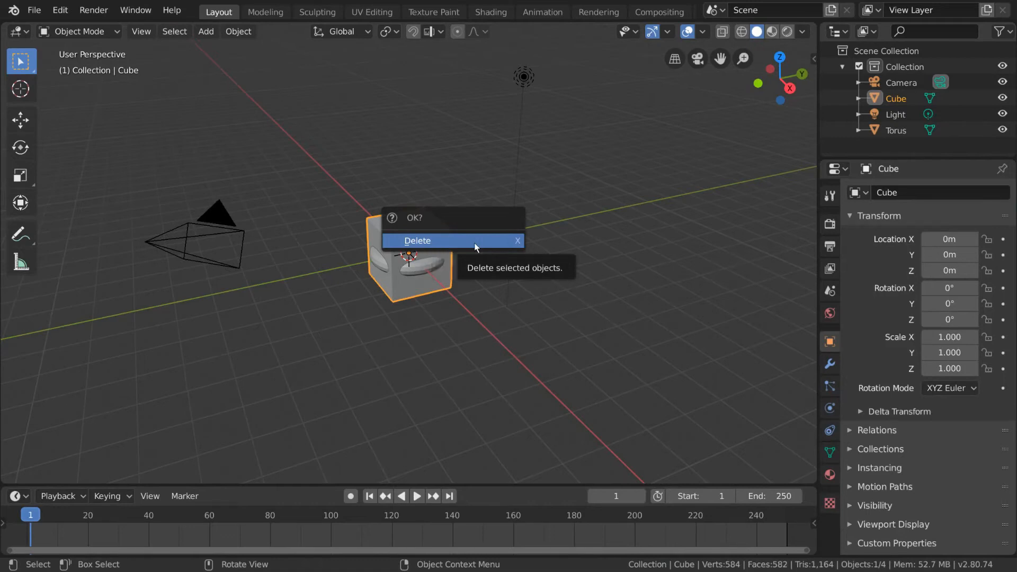
click(474, 243)
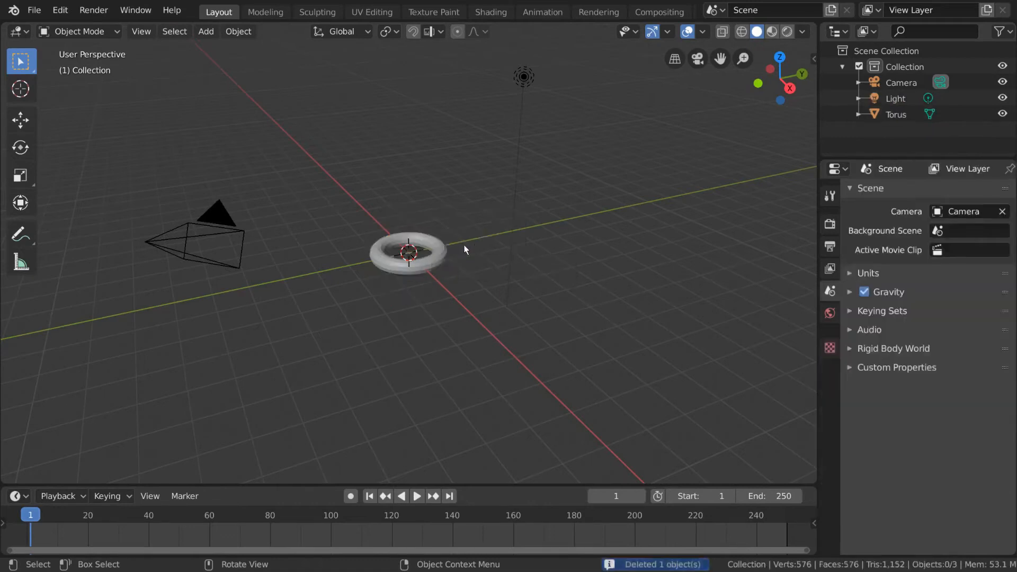
click(440, 256)
key(Delete)
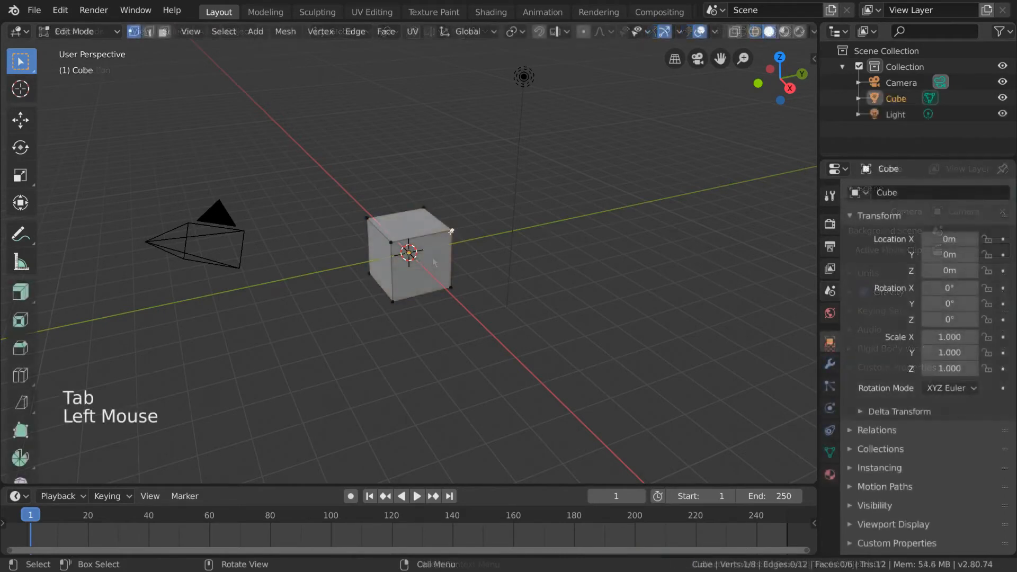
- Try deleting the selected upper corner vertex of the cube in Edit Mode, and undo the deletion
key(shift)
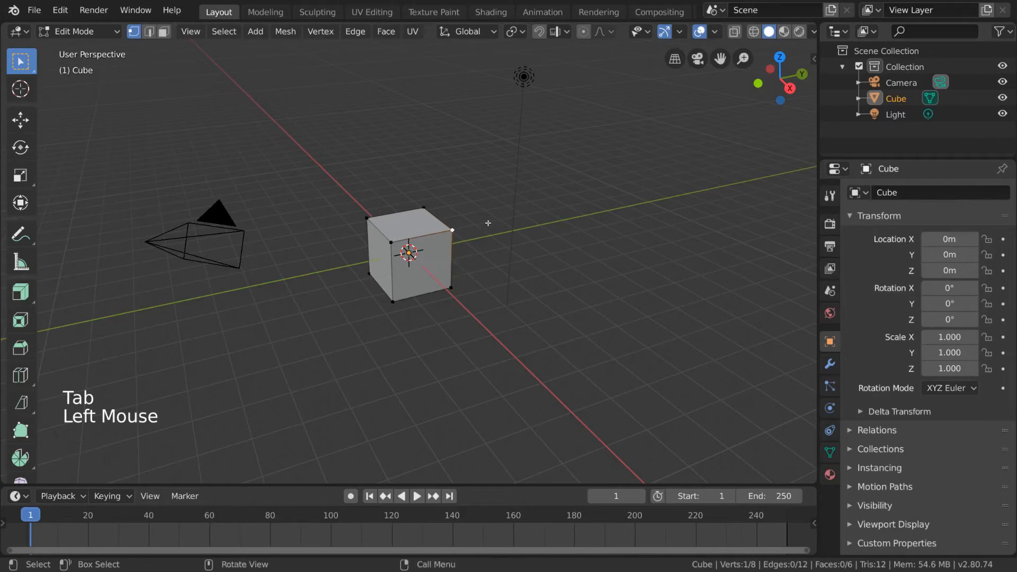
key(x)
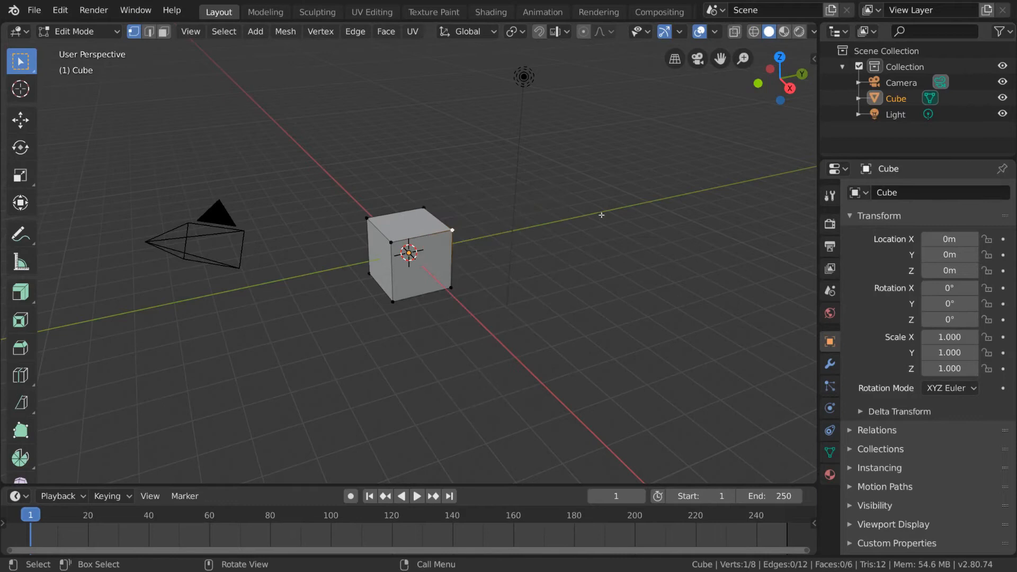
click(449, 290)
click(452, 230)
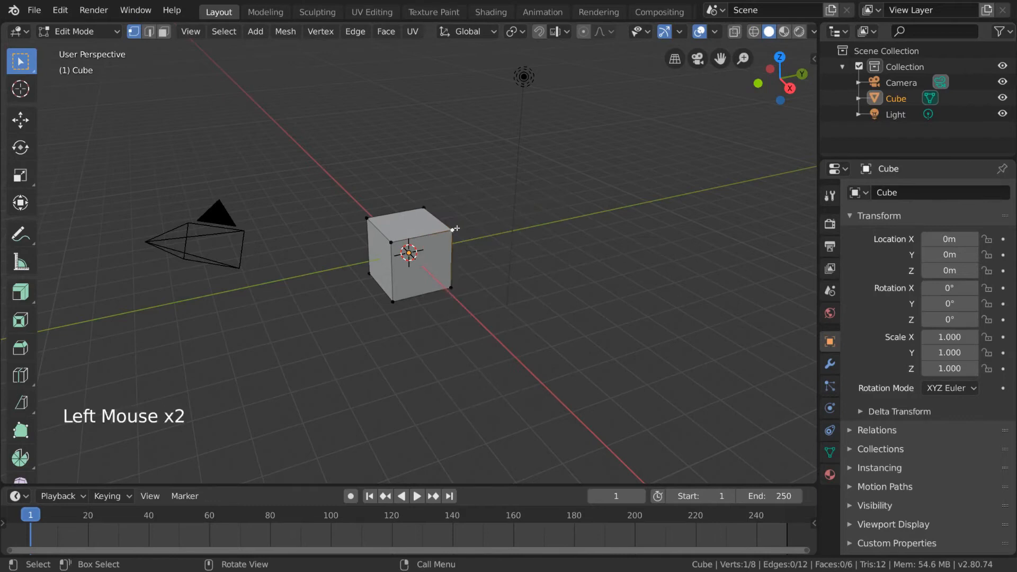
key(x)
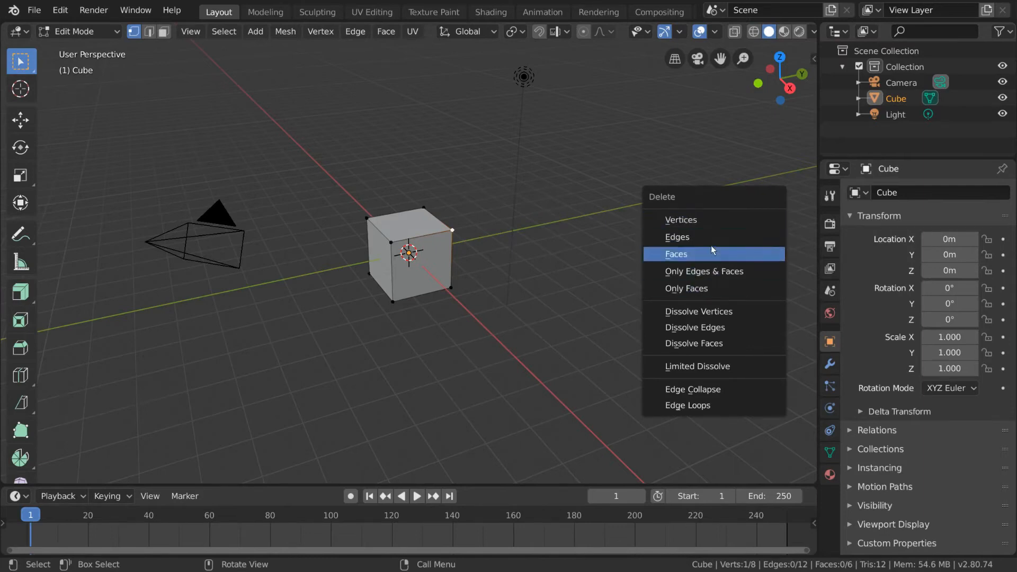
click(723, 218)
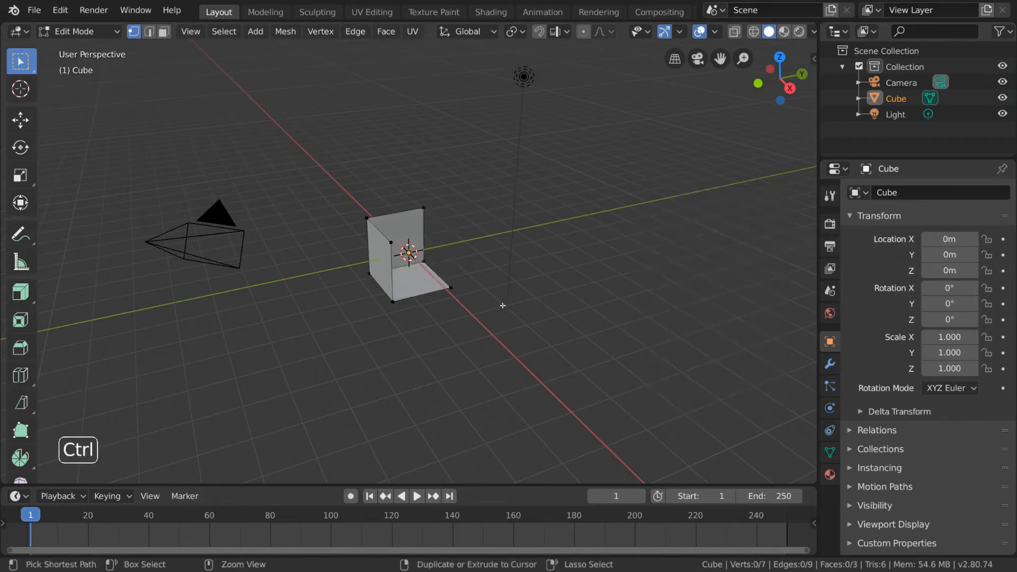
key(ctrl+z)
- Add the other three corner vertices of the cube's front face to the selection
shift+click(392, 243)
shift+click(394, 298)
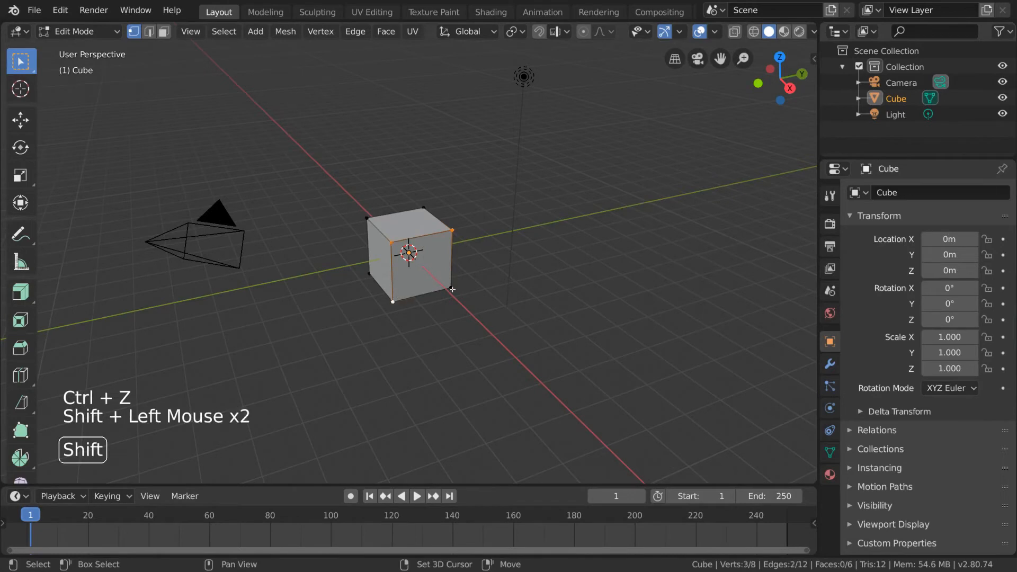
shift+click(453, 286)
- Try deleting the edges of the selected front face, and undo the deletion
key(x)
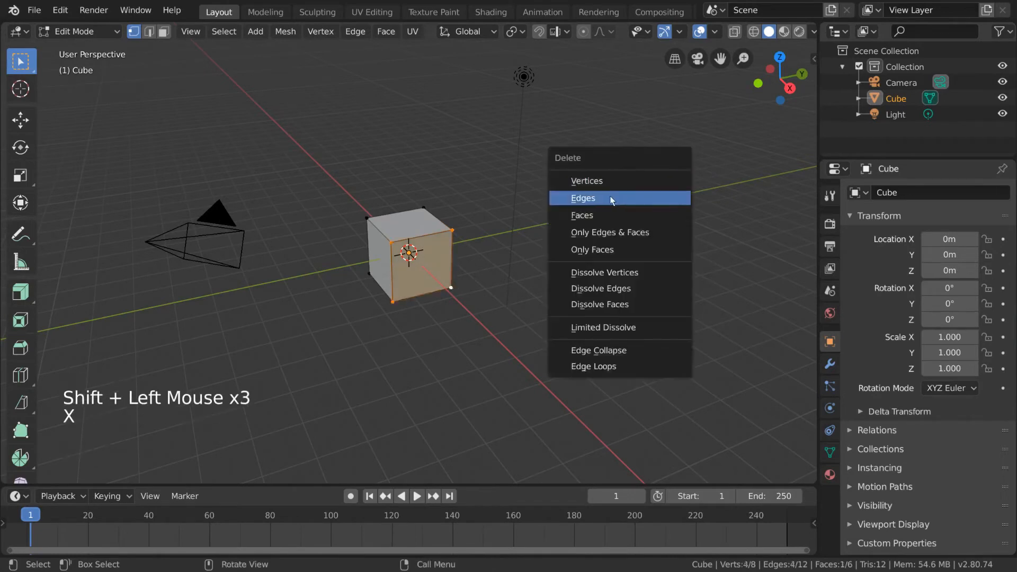
click(614, 195)
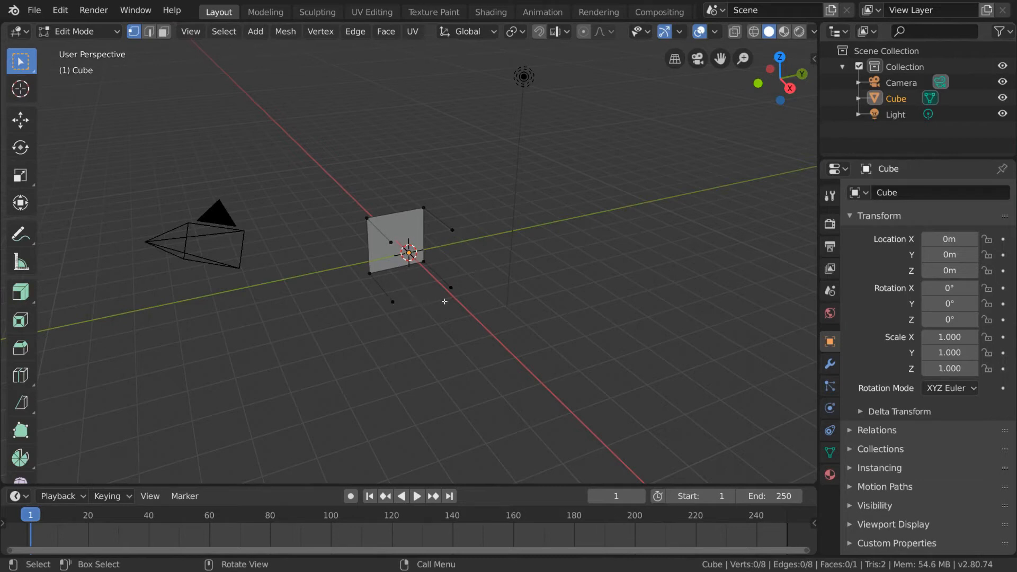
key(ctrl+z)
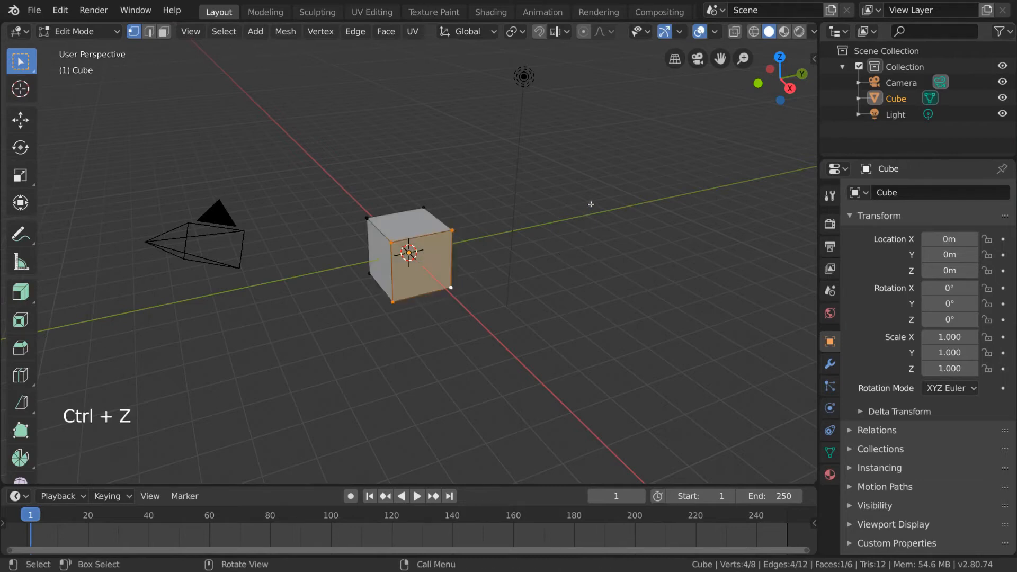
- Try deleting the selected front face with the Faces option, and undo the deletion
key(x)
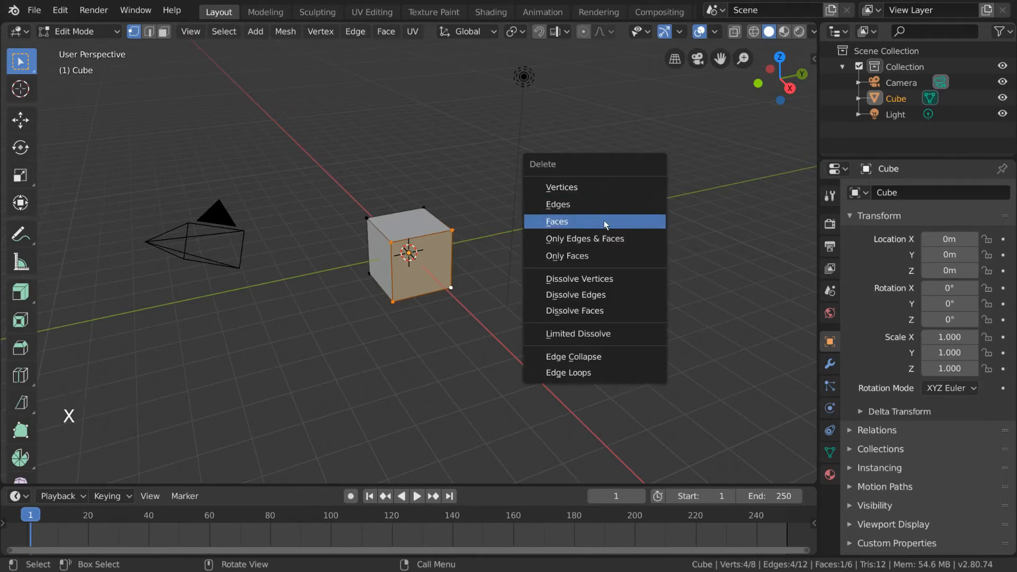
click(604, 220)
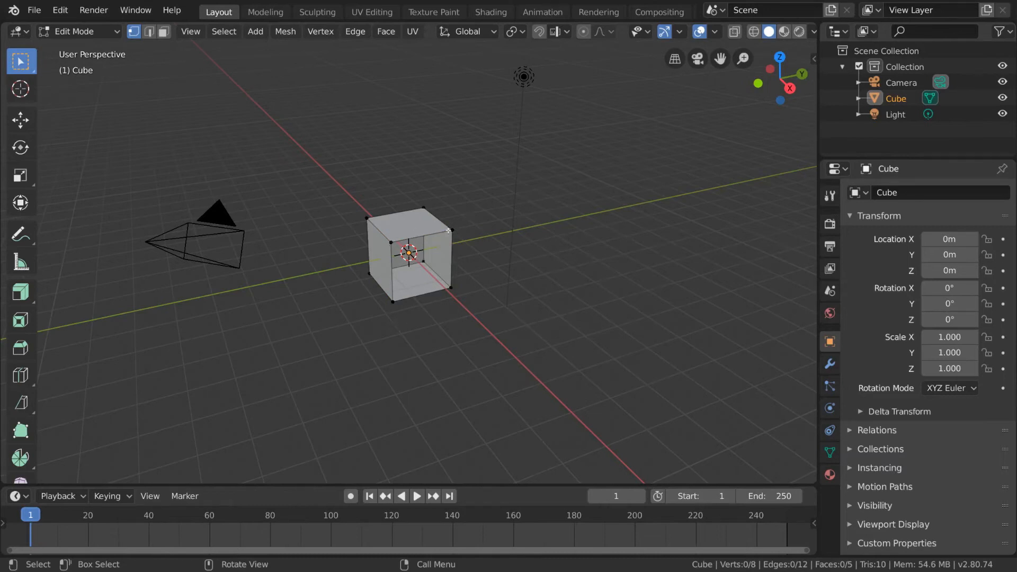
key(ctrl+z)
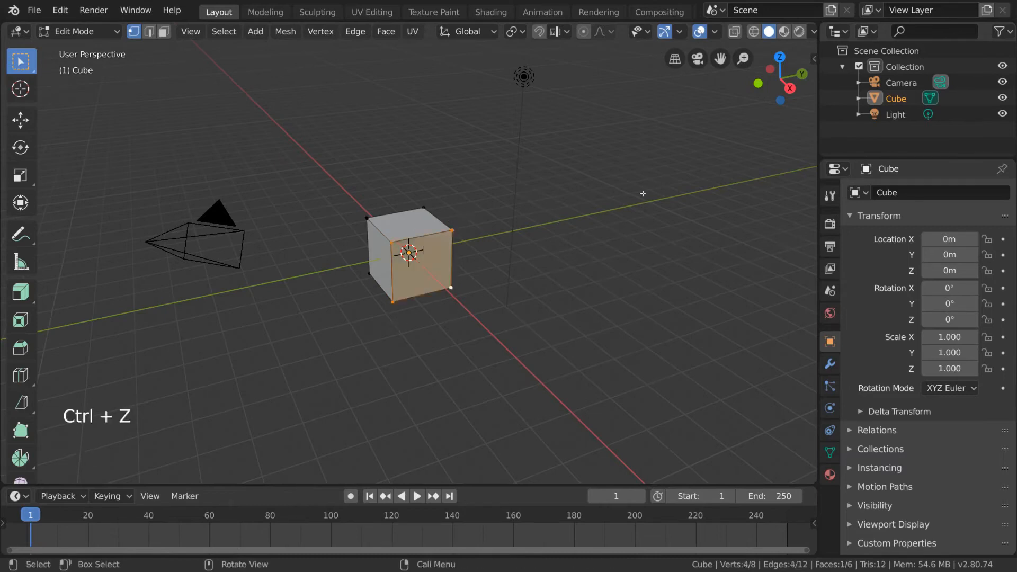
- Select the whole cube, try deleting it with the Only Edges & Faces option, and undo the deletion
key(x)
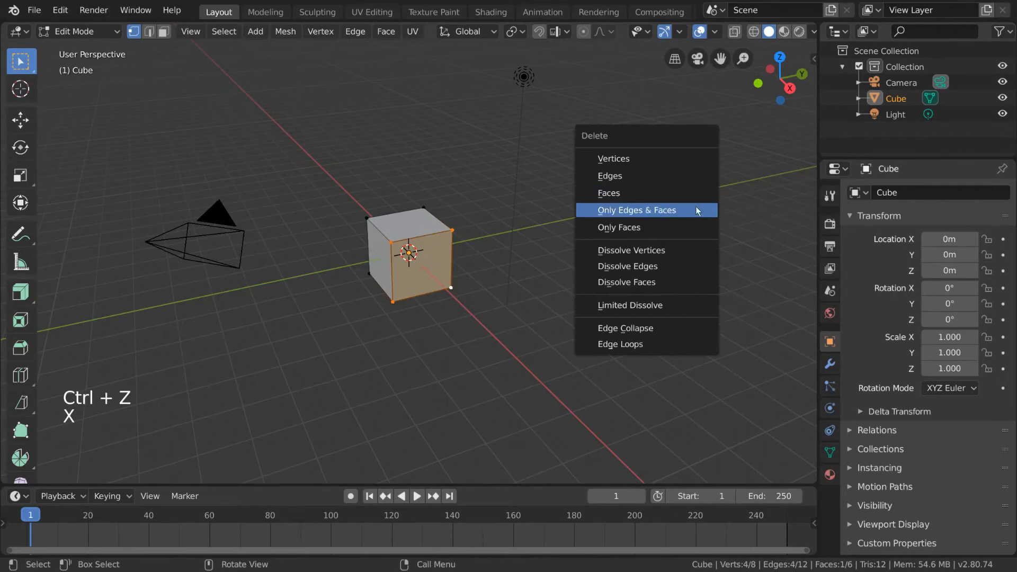
key(a)
key(x)
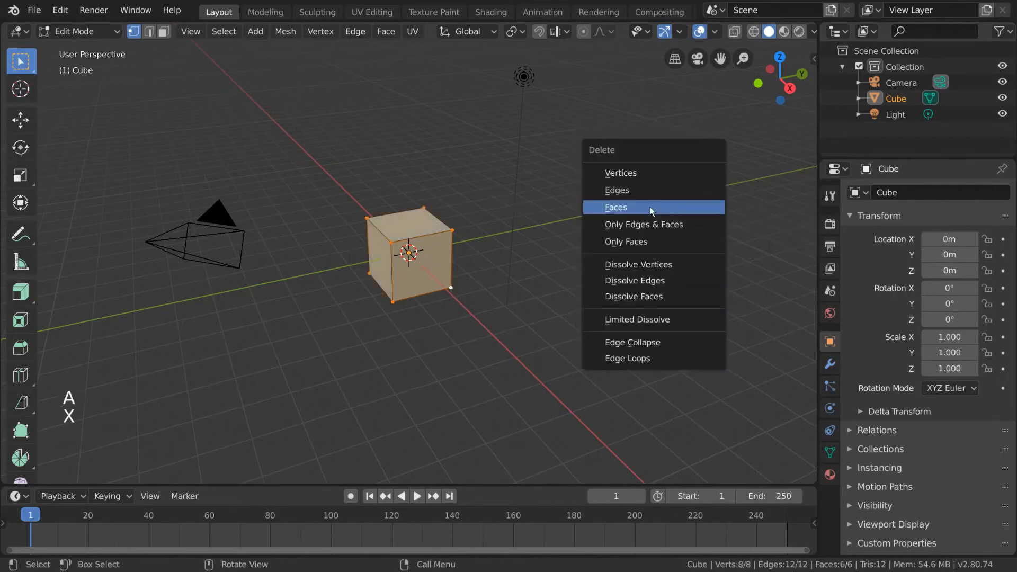
click(679, 222)
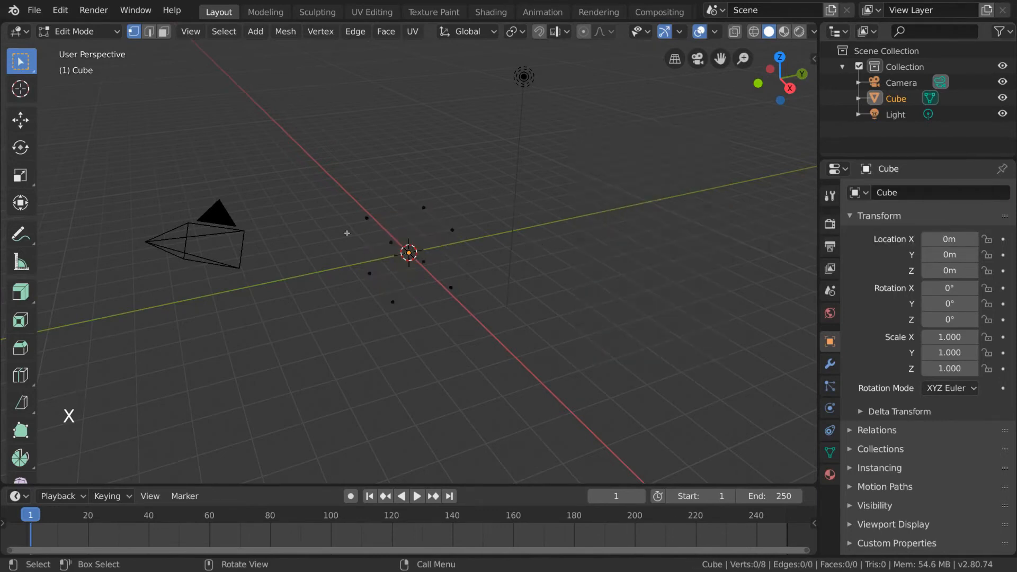
key(ctrl+z)
key(ctrl+z)
key(ctrl+z)
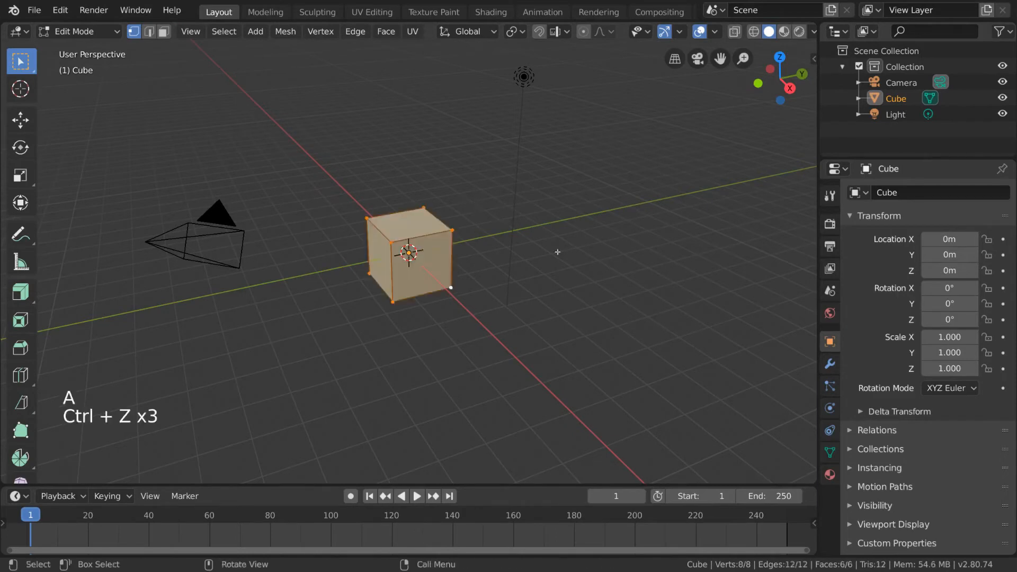
- Try deleting only the faces of the fully selected cube, select the remaining geometry, and undo the deletion
key(x)
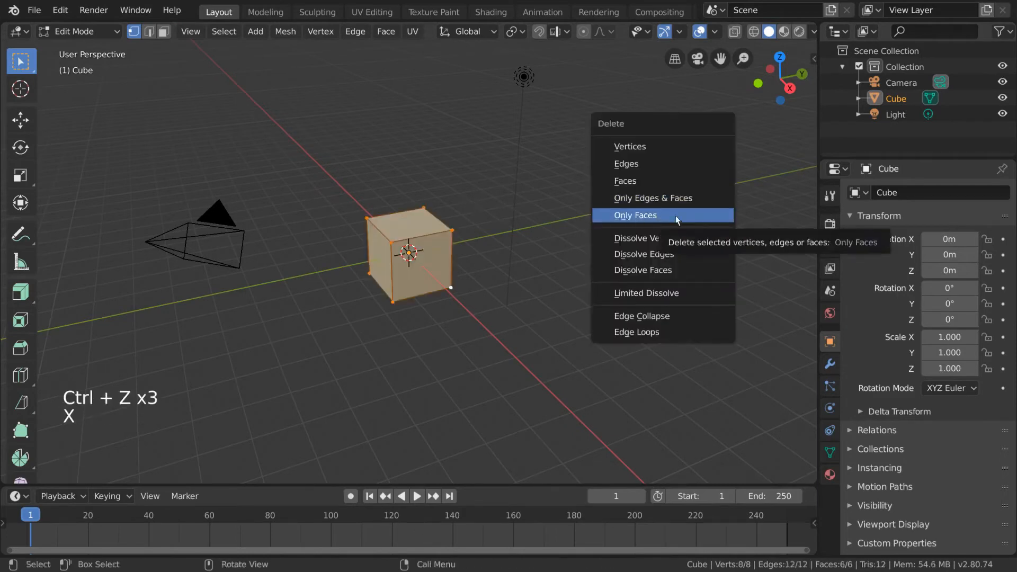
click(675, 215)
key(a)
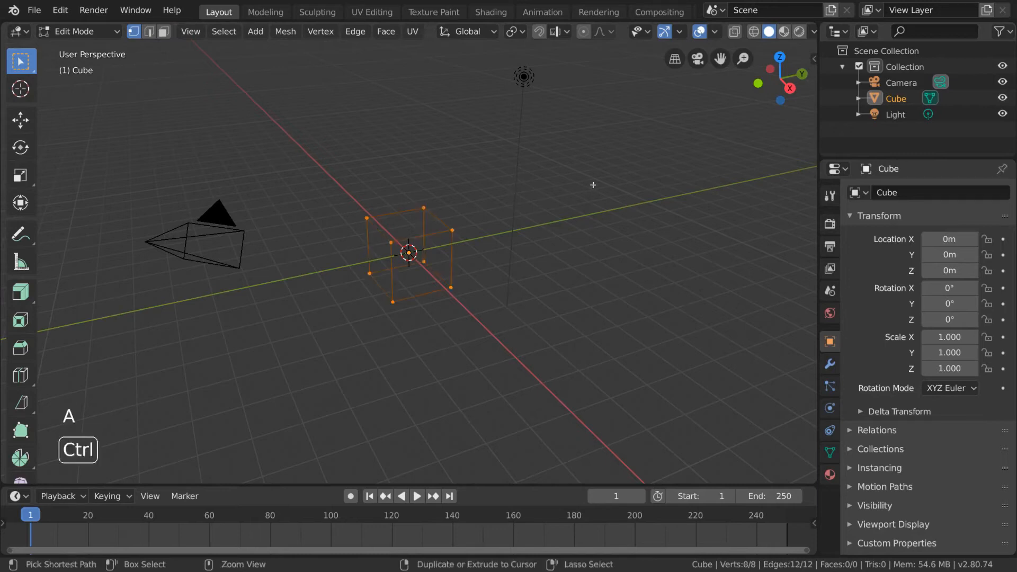
key(ctrl+z)
key(ctrl+z)
key(ctrl+z)
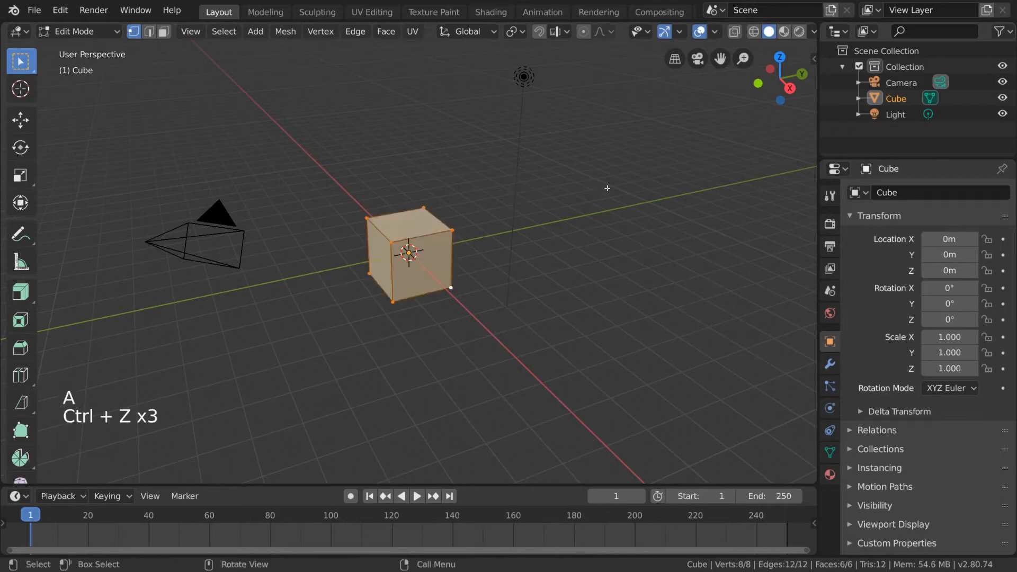
- Select only the cube's upper front corner vertex, try dissolving it with Dissolve Vertices, and undo the dissolve
click(453, 230)
click(391, 242)
key(x)
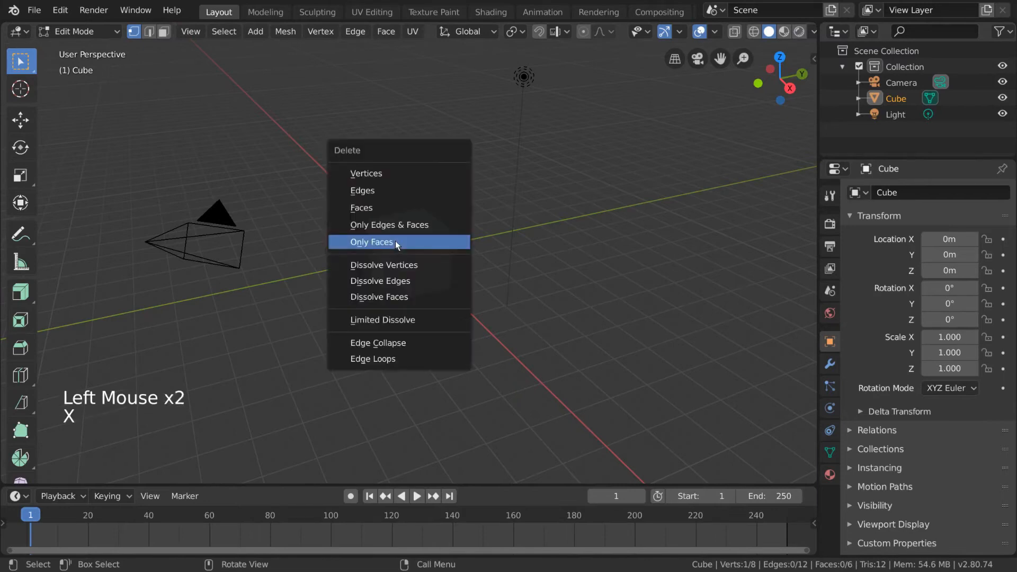
key(x)
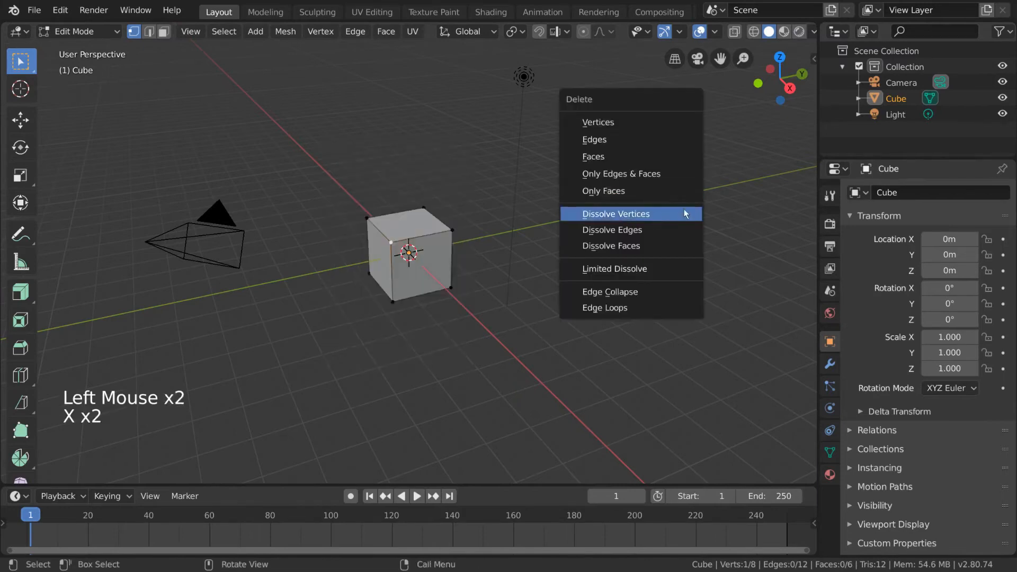
click(679, 213)
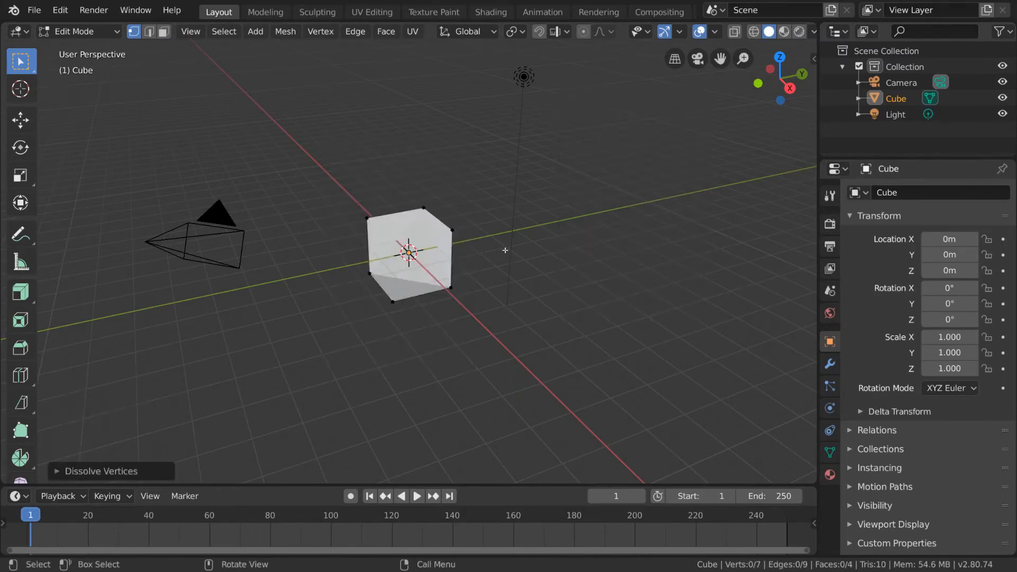
scroll(504, 249, up, 6)
mouse_move(508, 247)
middle_down()
mouse_move(522, 243)
mouse_move(498, 236)
middle_up()
key(ctrl+z)
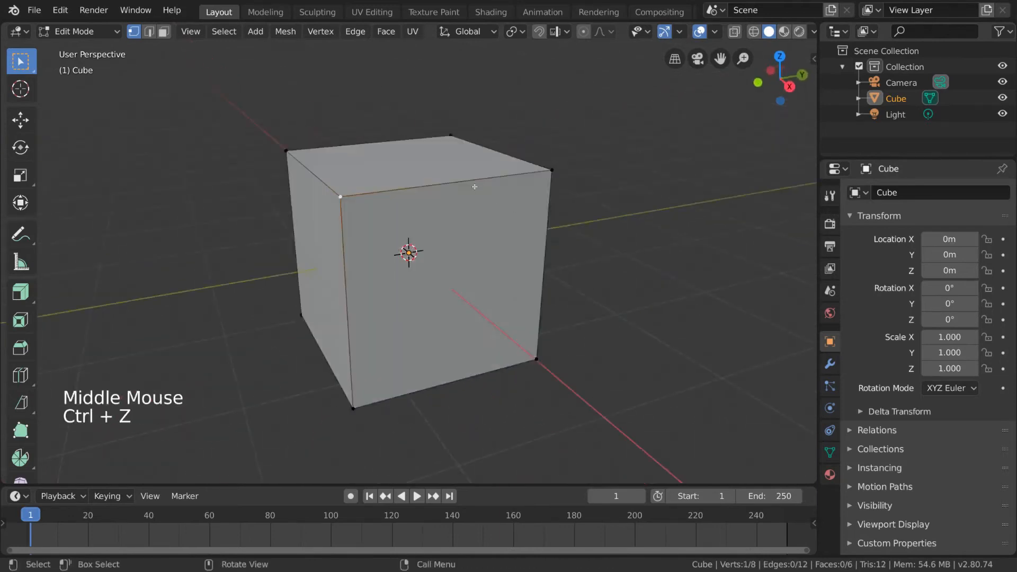
- Add a vertical loop cut through the middle of the cube and remove it again with Dissolve Edges
key(ctrl+r)
click(401, 159)
click(401, 157)
middle_drag(401, 158, 567, 213)
key(x)
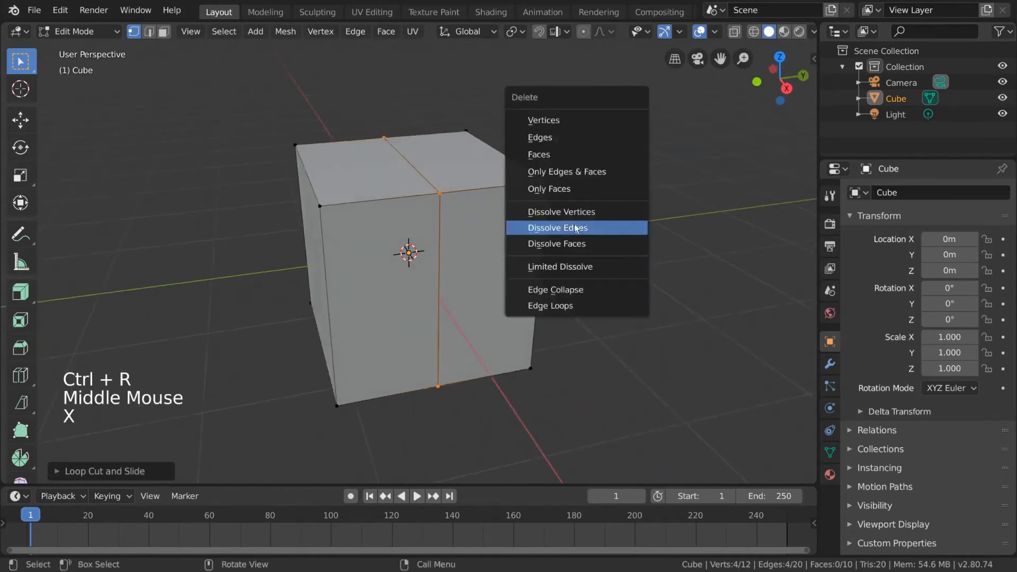
click(576, 227)
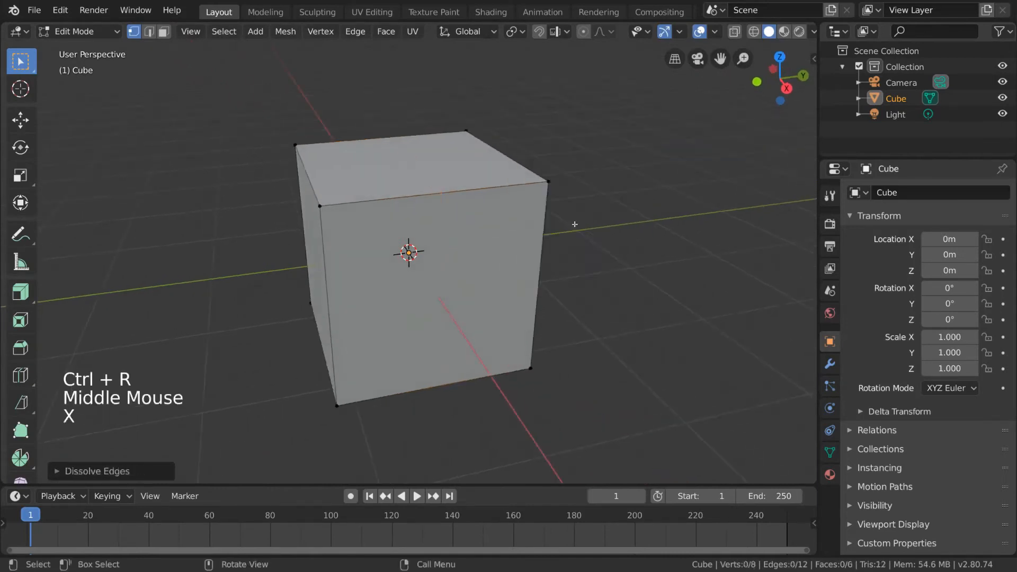
scroll(618, 213, down, 1)
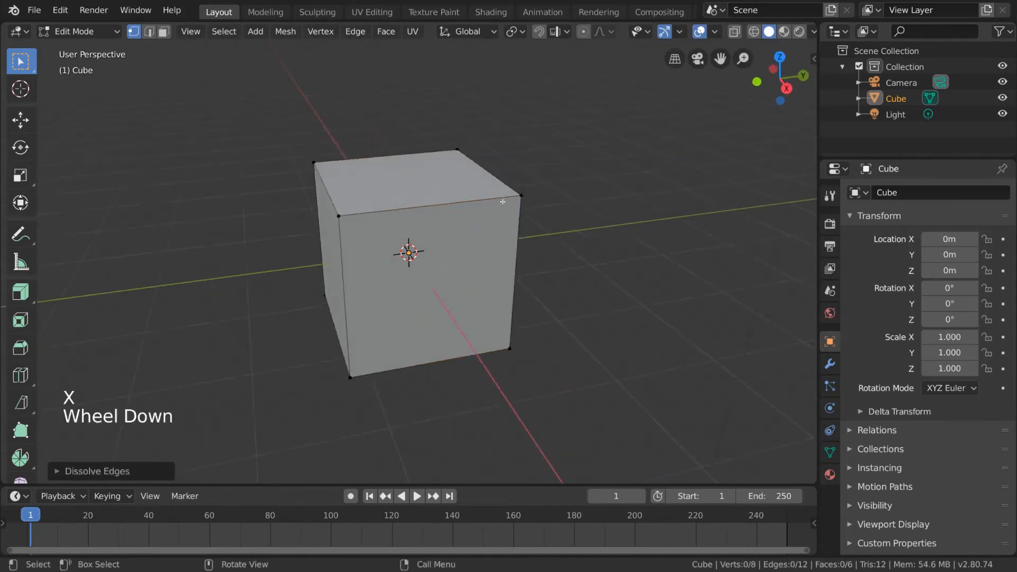
- Select the two vertices of the cube's upper left edge, try Edge Collapse on them, and undo the collapse
click(338, 215)
shift+click(319, 167)
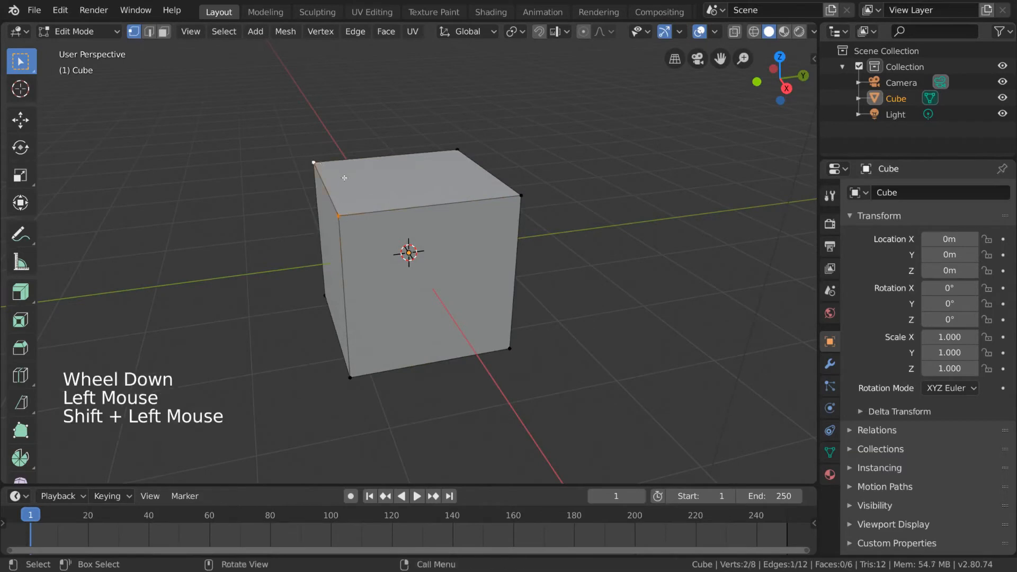
middle_drag(320, 166, 466, 201)
key(x)
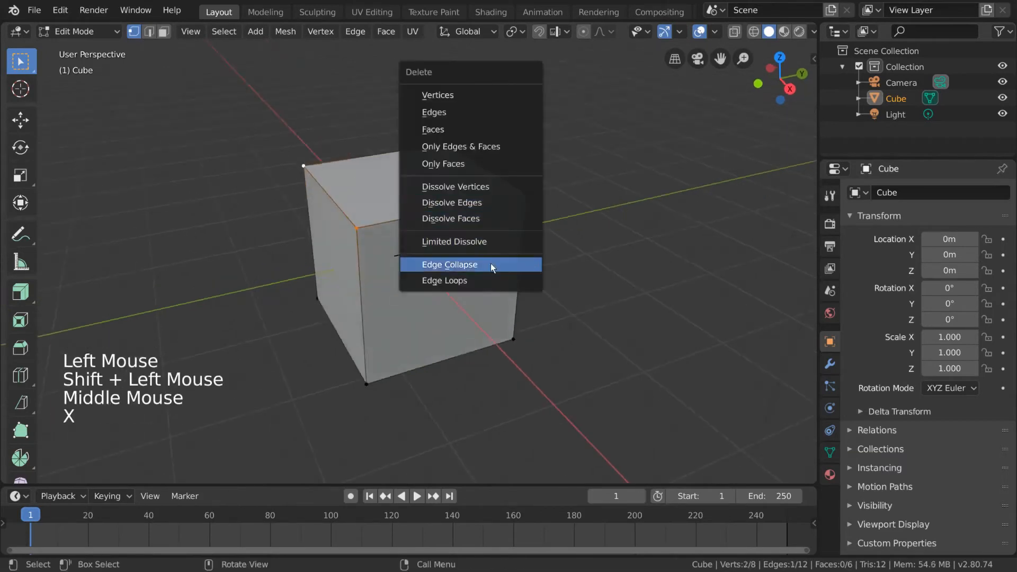
click(502, 265)
middle_drag(498, 262, 358, 232)
key(ctrl+z)
- Add a centred vertical loop cut around the cube
key(ctrl+r)
click(481, 213)
right_click(481, 212)
- Select the four corner vertices of the cube's left face, try deleting them with the Edge Loops option, and undo the deletion
shift+click(306, 168)
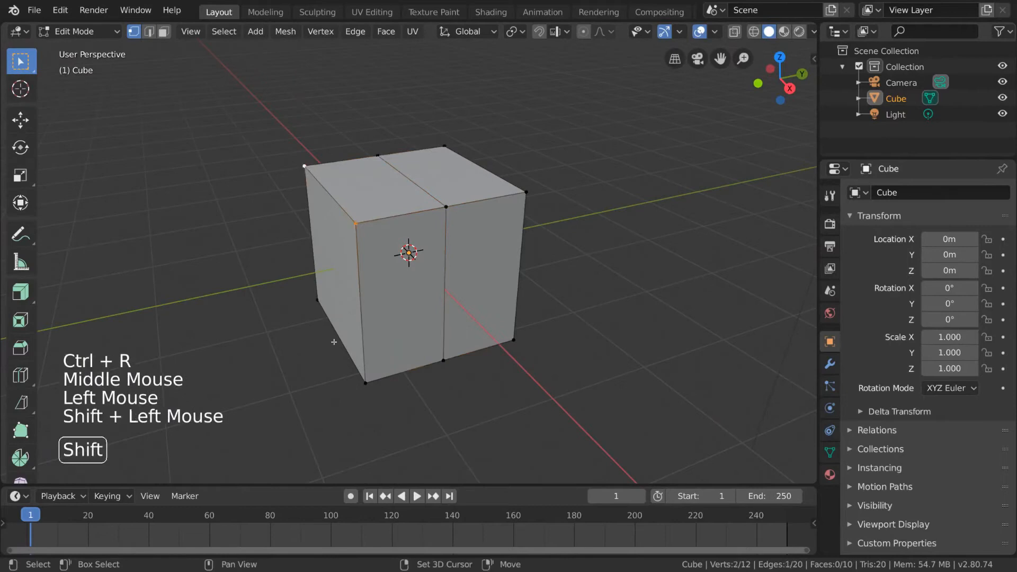
shift+click(317, 300)
shift+click(368, 379)
key(x)
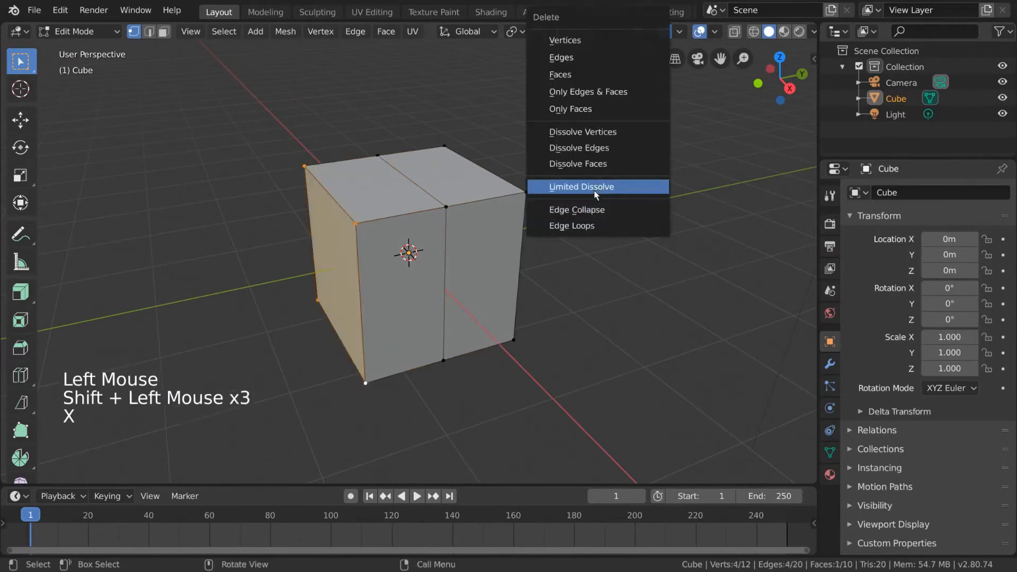
click(598, 225)
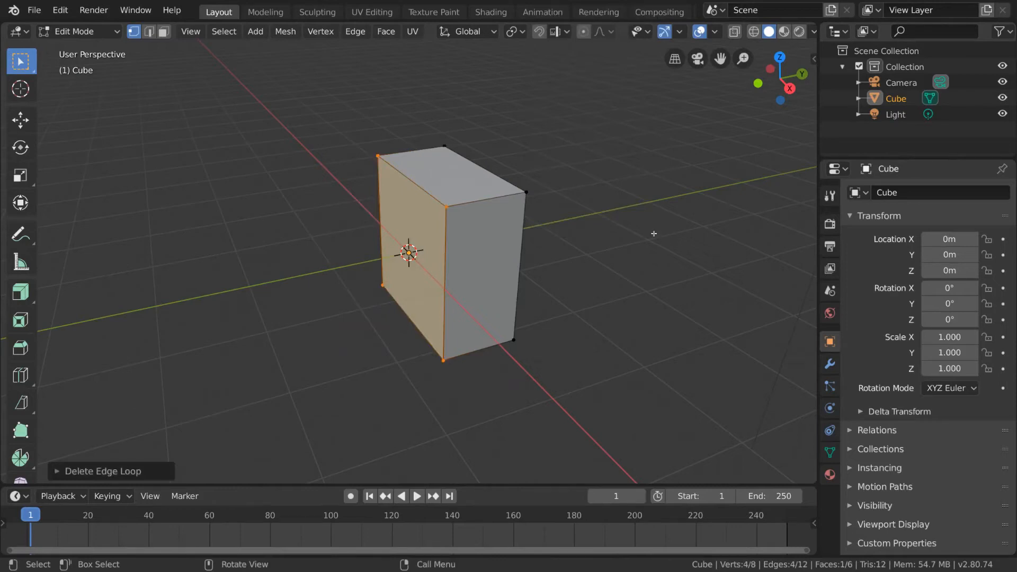
key(ctrl+z)
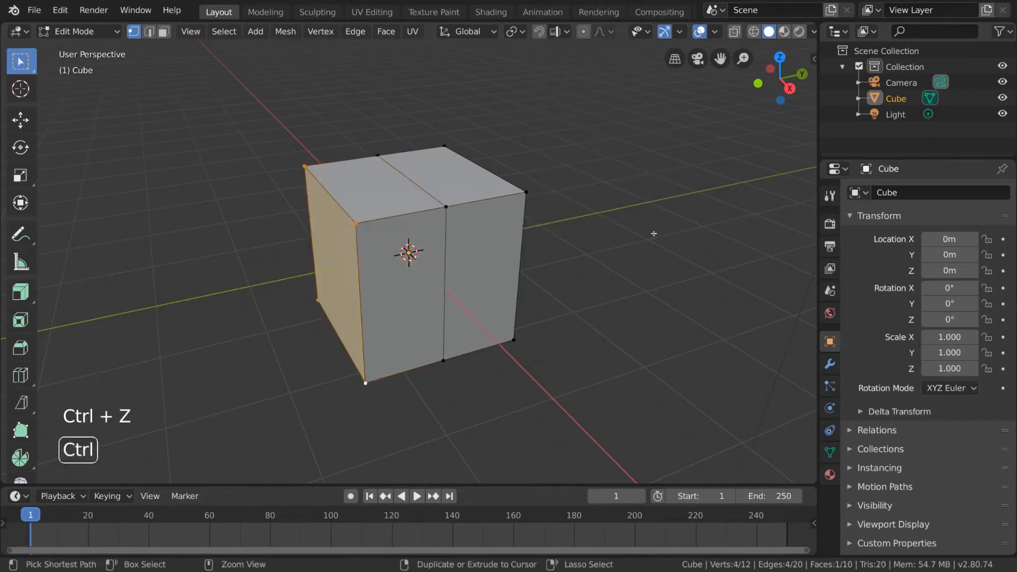
- Undo the vertex selections and the loop cut on the cube
key(ctrl+z)
key(ctrl+z)
key(ctrl+z)
key(ctrl+z)
key(ctrl+z)
scroll(623, 235, down, 6)
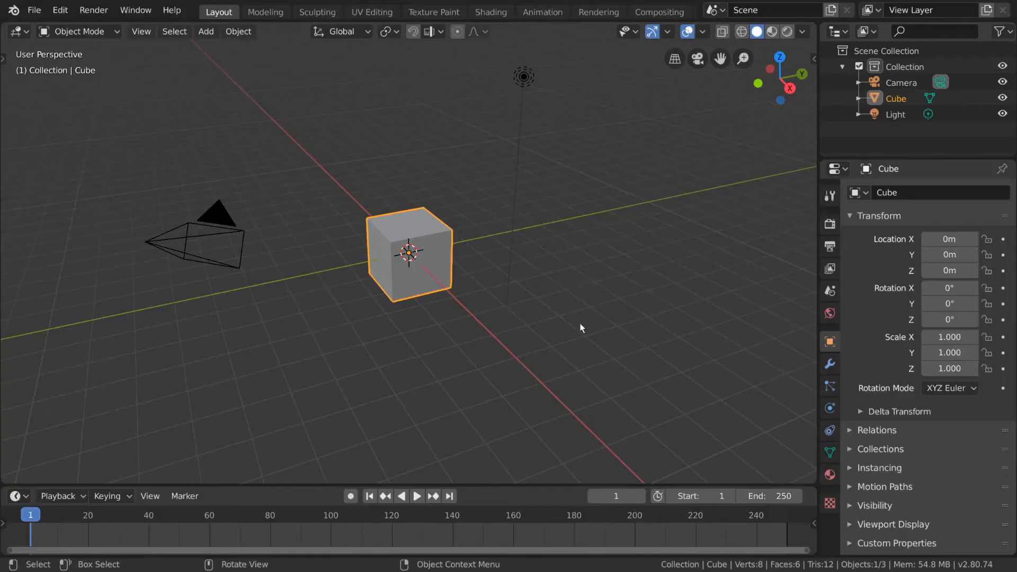
- Add a UV Sphere mesh to the scene in Object Mode
scroll(573, 324, up, 4)
middle_drag(564, 332, 586, 338)
key(shift+a)
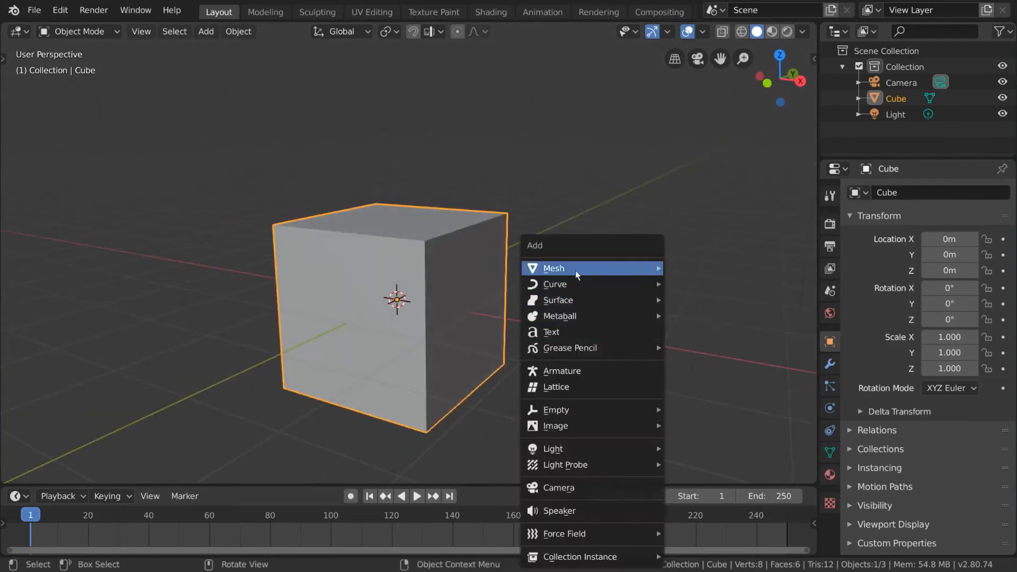
mouse_move(577, 268)
click(728, 317)
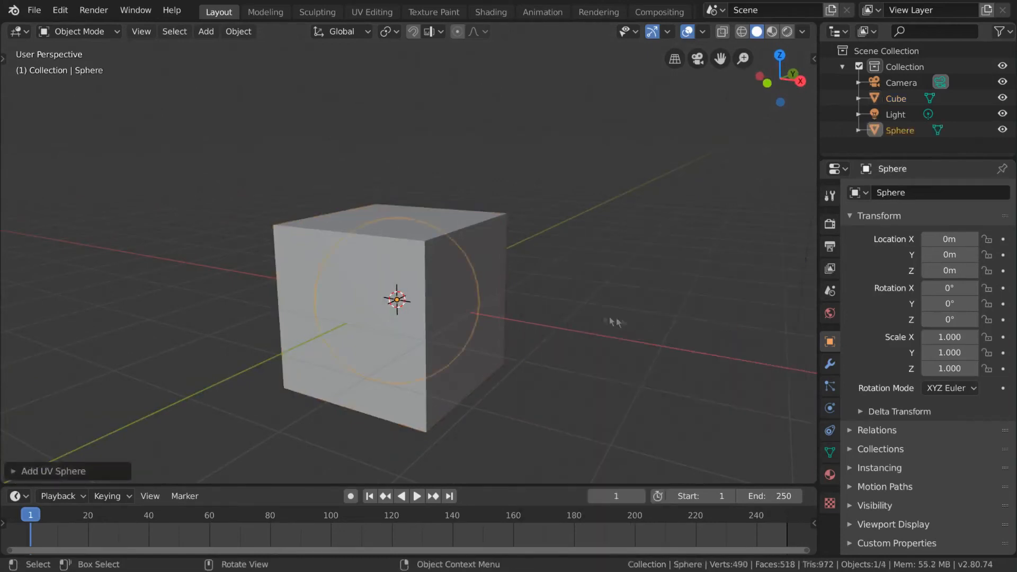
- Move the sphere out of the cube and place it freely beside and slightly above it
key(g)
click(701, 261)
middle_drag(614, 299, 494, 311)
key(g)
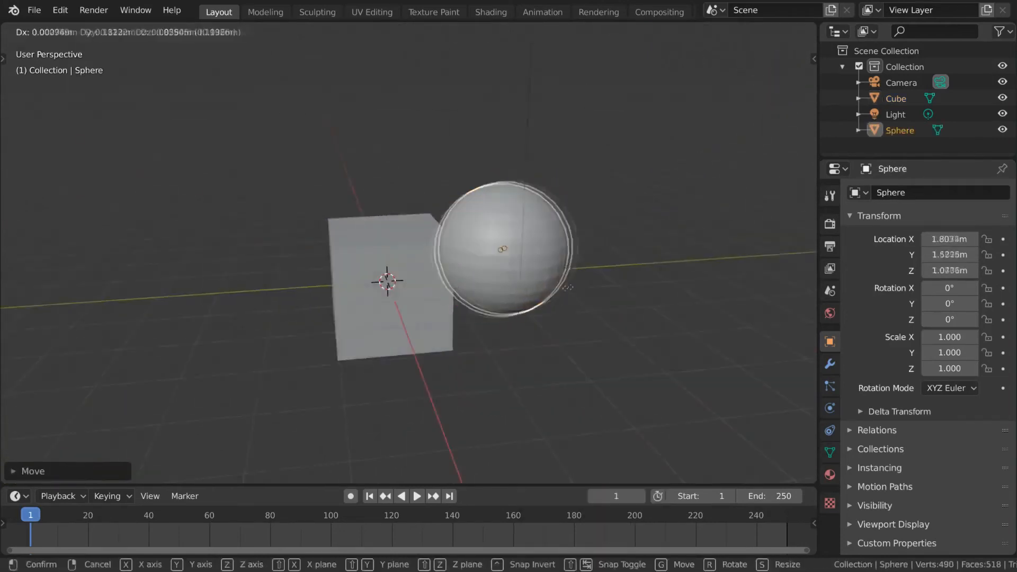
click(564, 302)
middle_drag(564, 302, 491, 291)
- Enter Edit Mode on the cube and try moving its upper right corner vertex and its upper front corner vertex
click(485, 292)
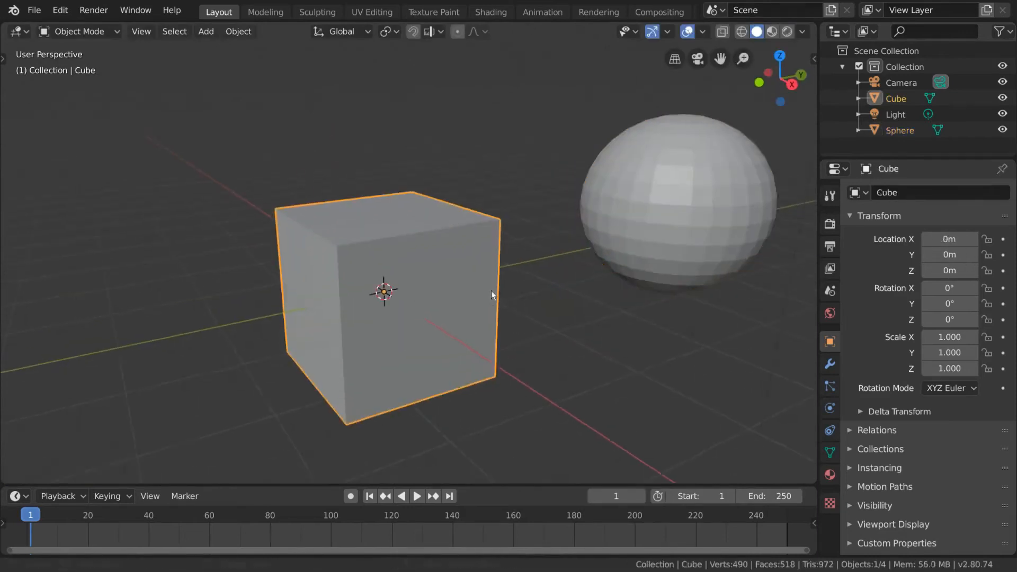
key(Tab)
click(513, 226)
scroll(511, 222, up, 2)
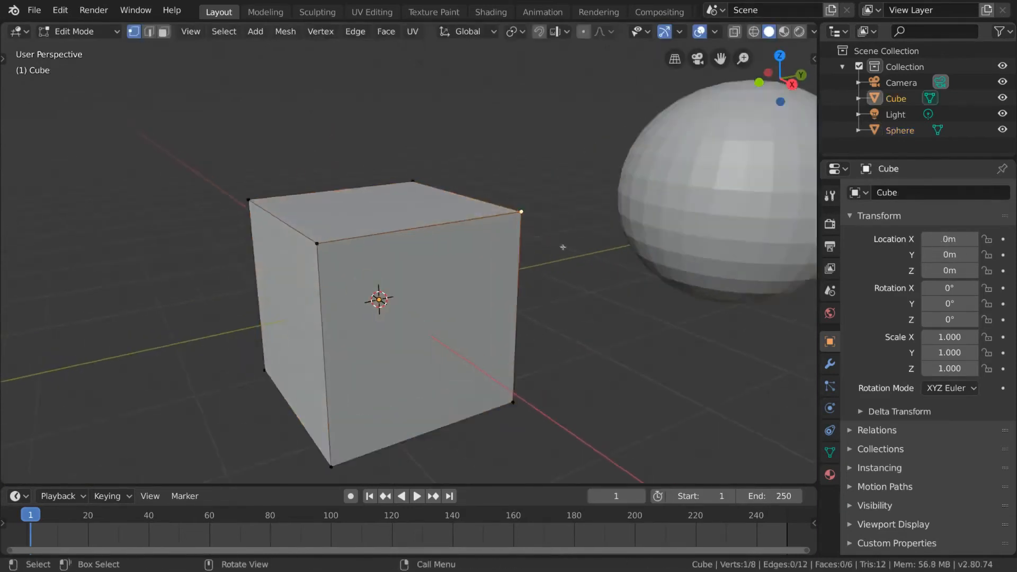
key(g)
click(544, 226)
middle_drag(545, 226, 546, 257)
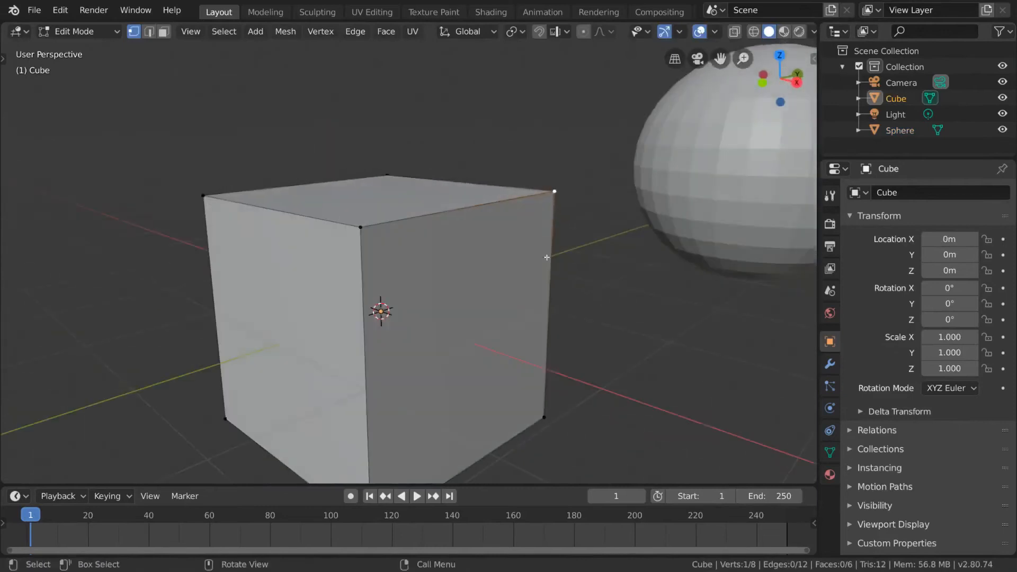
click(365, 232)
key(g)
key(Escape)
- Switch to edge selection and select the upper edge of the cube's front face
key(2)
click(498, 205)
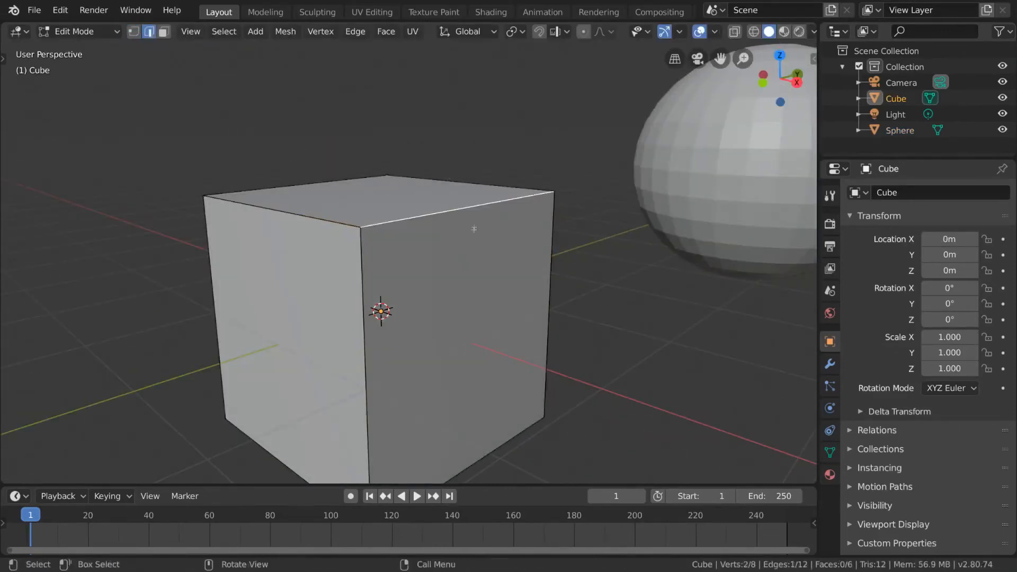
middle_drag(472, 227, 444, 278)
- Switch to face selection, select the cube's front face, and try moving it
key(3)
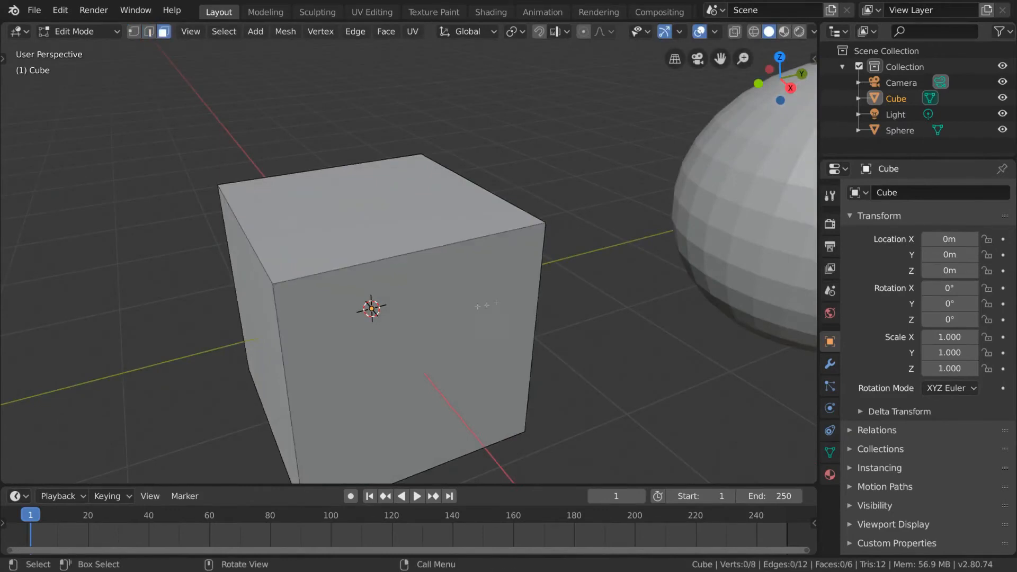
click(453, 319)
scroll(454, 319, down, 3)
scroll(471, 326, up, 2)
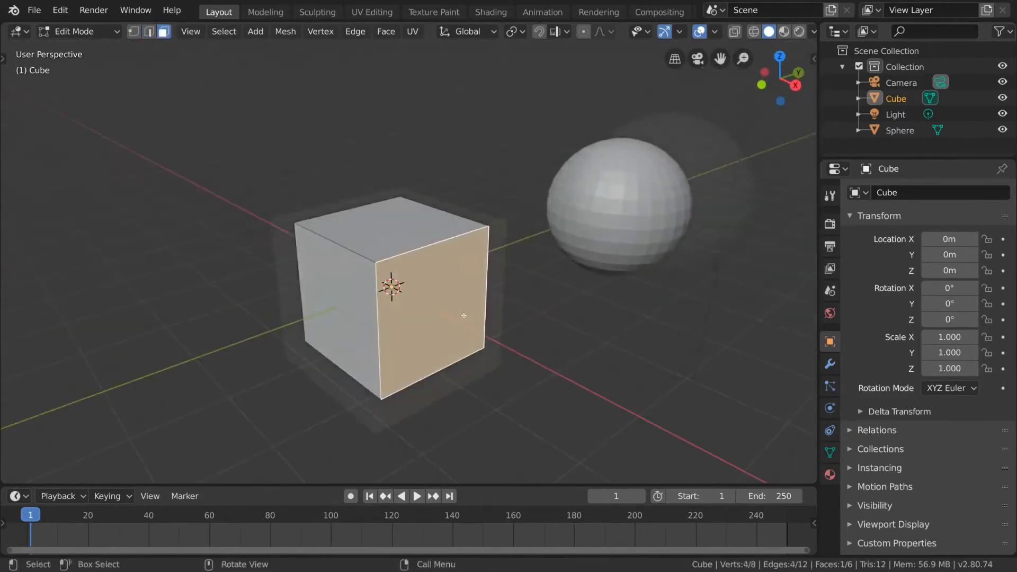
shift+middle_drag(473, 329, 476, 277)
key(g)
right_click(483, 267)
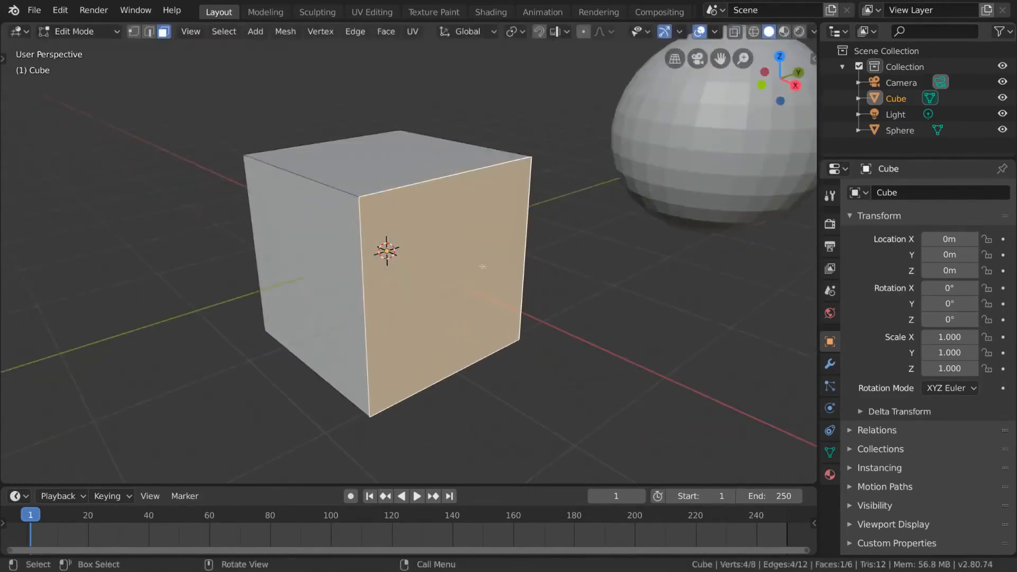
shift+middle_drag(590, 265, 572, 282)
scroll(571, 276, down, 2)
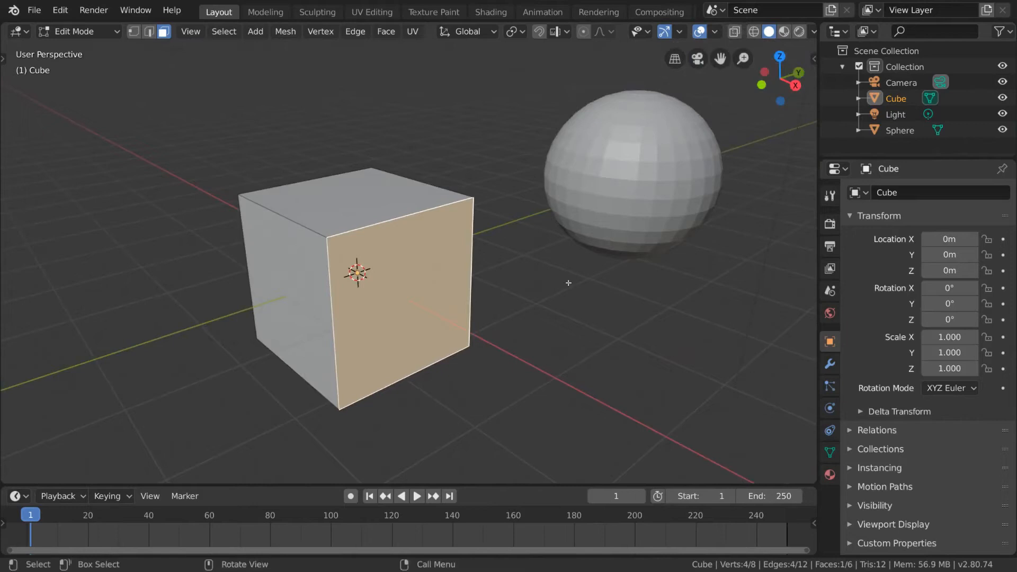
- Return to Object Mode and add a Monkey mesh
key(Tab)
key(shift+a)
mouse_move(544, 233)
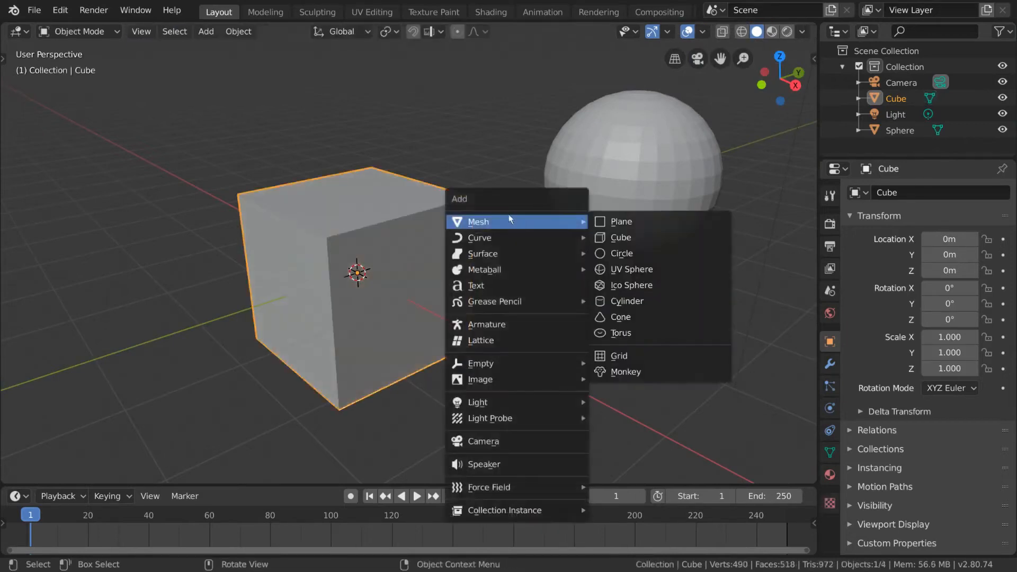
click(631, 372)
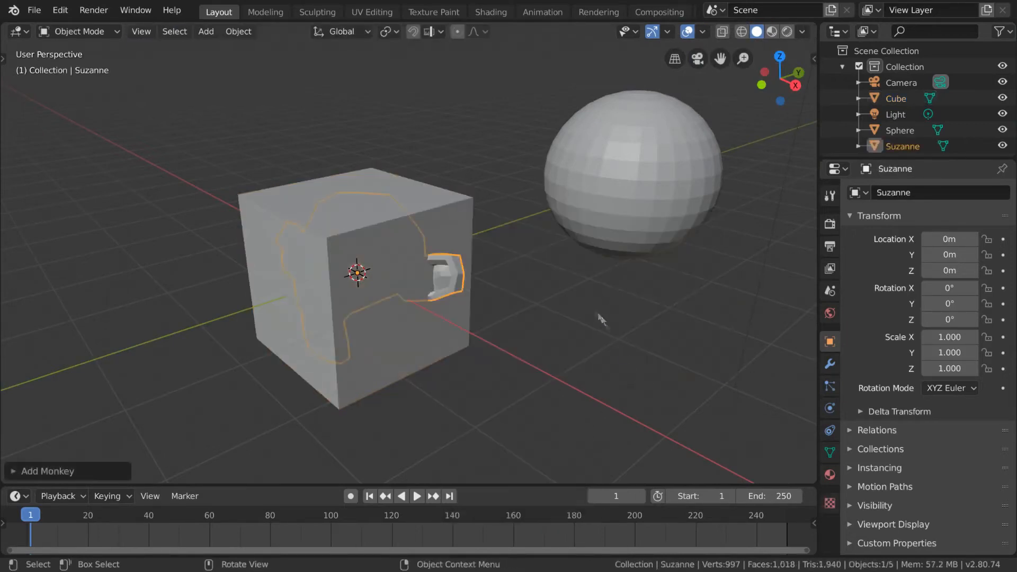
- Move the monkey head above the cube to about Z 2.4 m and trackball-rotate it to about X −23.4°, Y 13.2°, Z 60.4°
middle_drag(633, 375, 549, 293)
key(g)
click(562, 153)
key(r)
key(r)
click(608, 147)
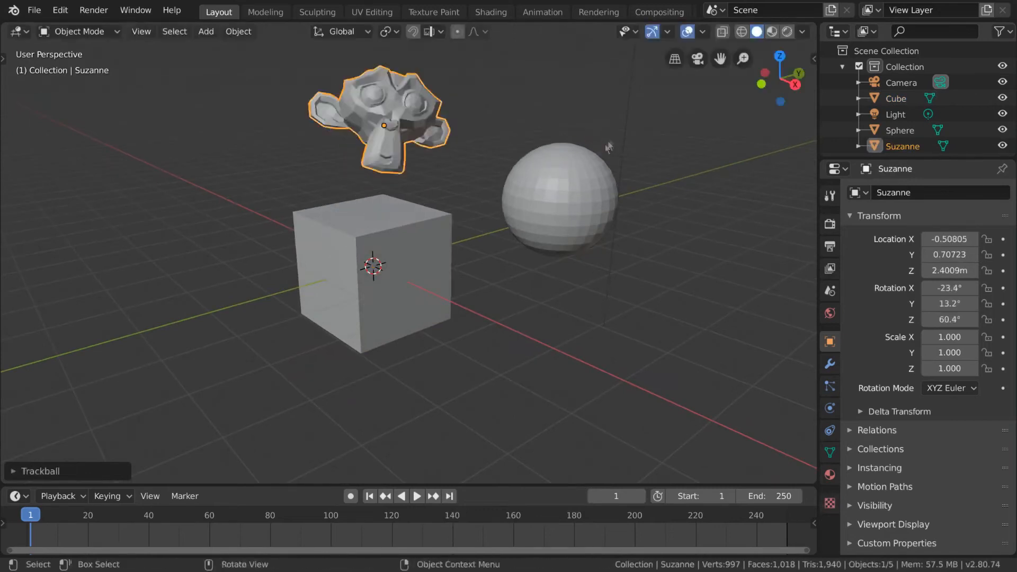
shift+middle_drag(608, 148, 681, 240)
right_click(493, 191)
click(493, 192)
middle_drag(578, 225, 481, 157)
click(469, 270)
- Switch to the Modeling workspace and add a UV Sphere to the cube's mesh in Edit Mode
key(ctrl+Page_Down)
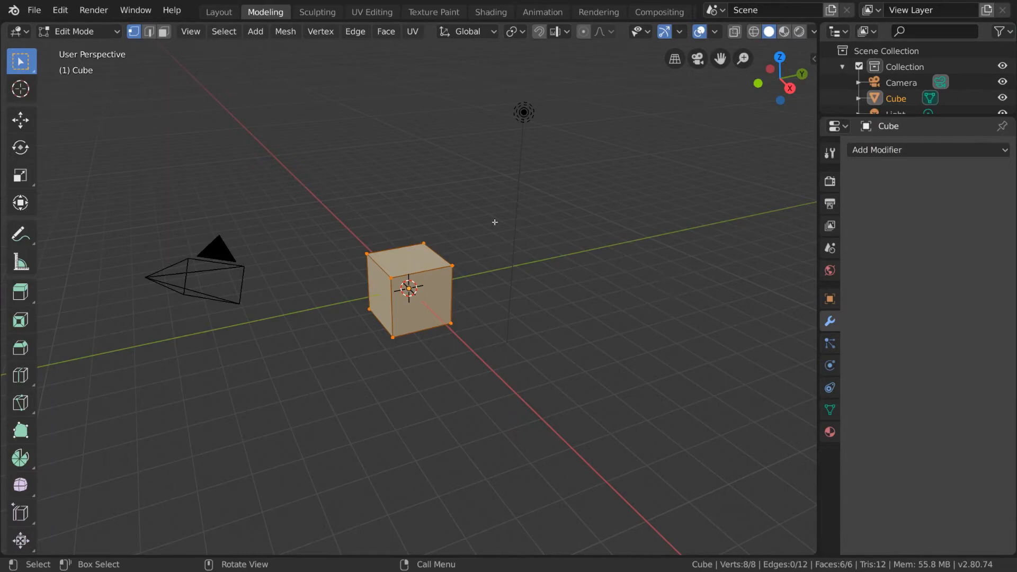
click(266, 33)
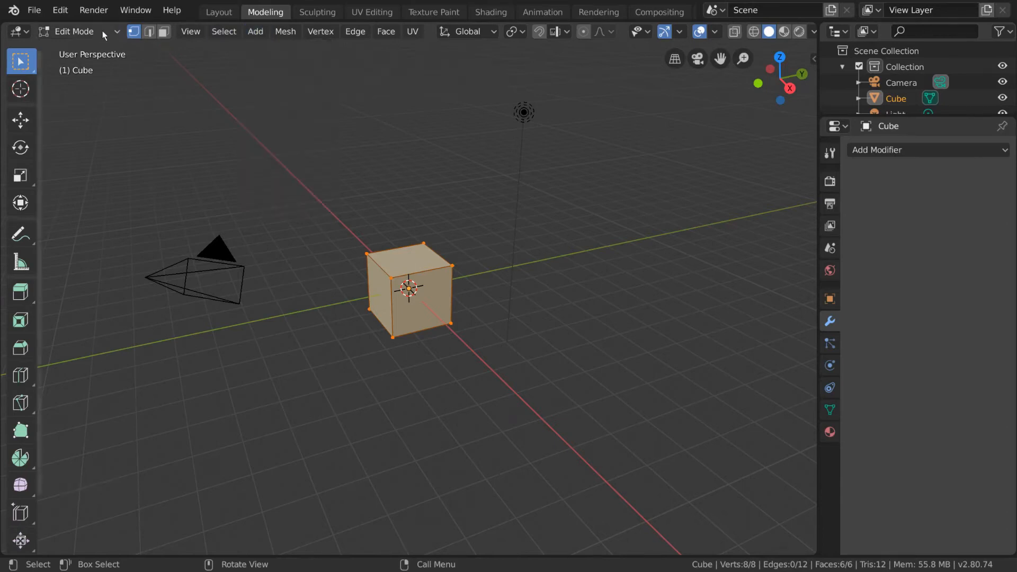
click(262, 35)
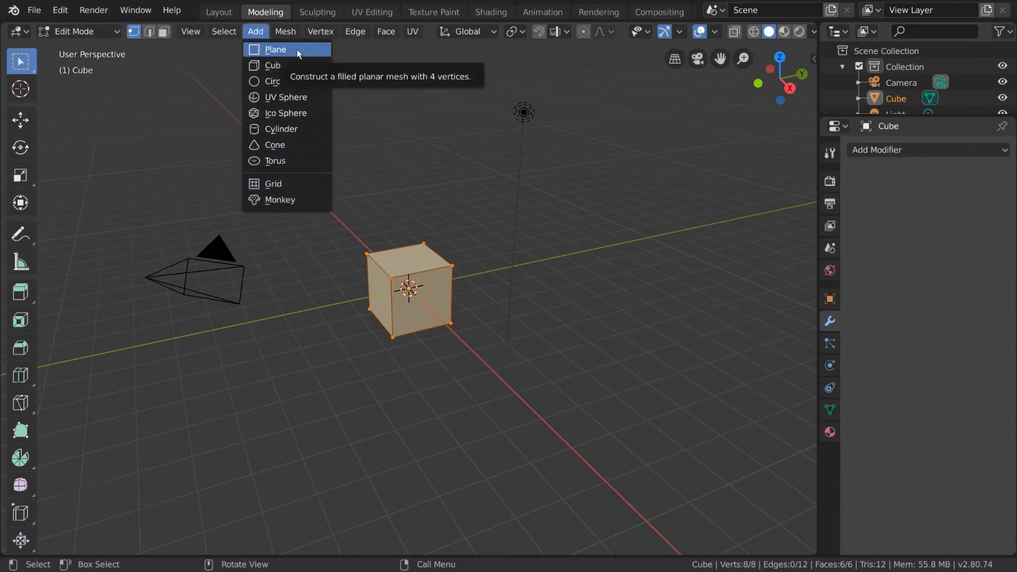
click(316, 98)
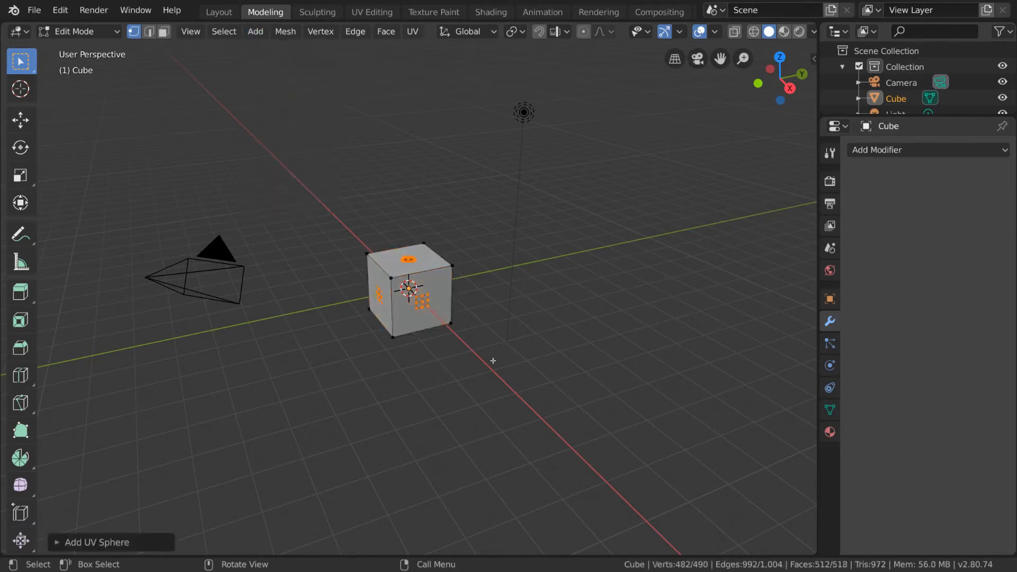
- Move the new sphere's geometry out of the cube to a spot above and behind it
key(g)
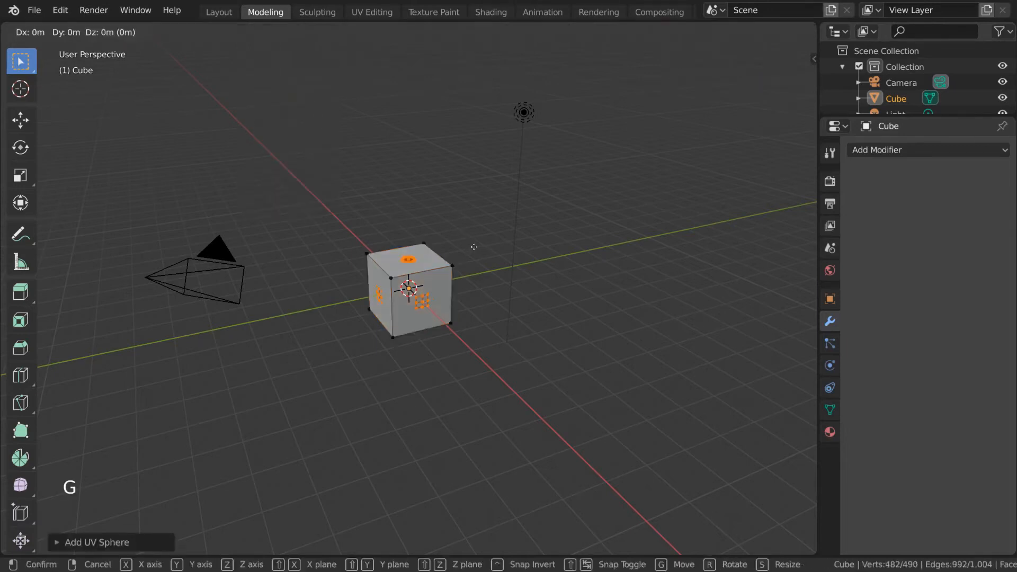
click(422, 158)
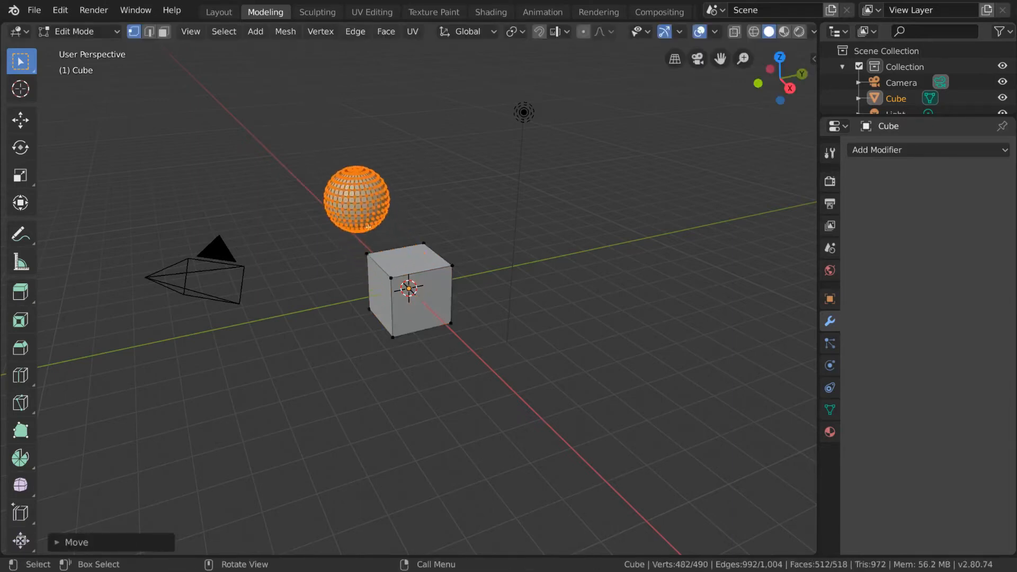
scroll(309, 199, up, 5)
scroll(254, 127, down, 1)
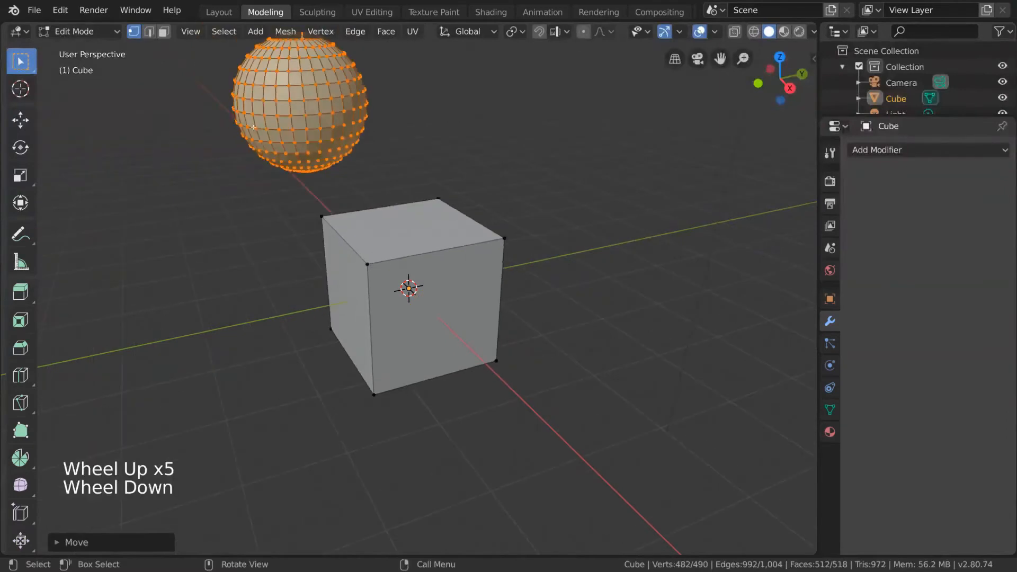
scroll(275, 143, down, 5)
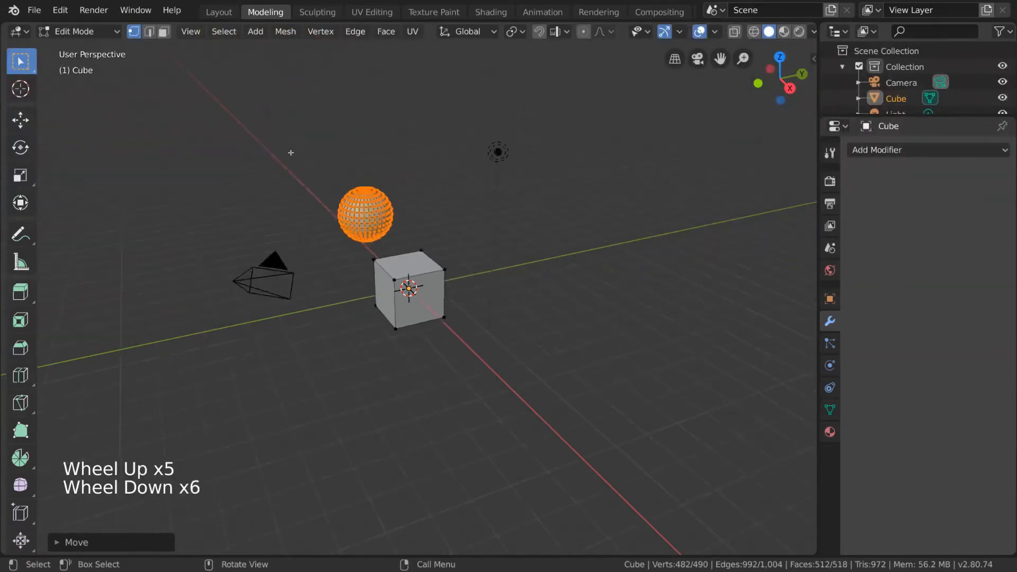
scroll(400, 210, up, 1)
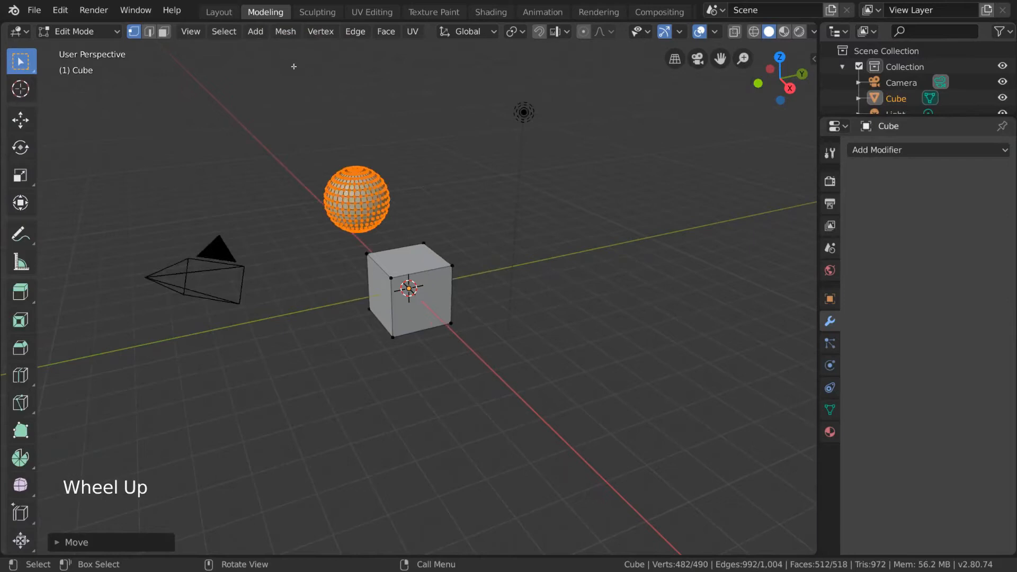
click(255, 31)
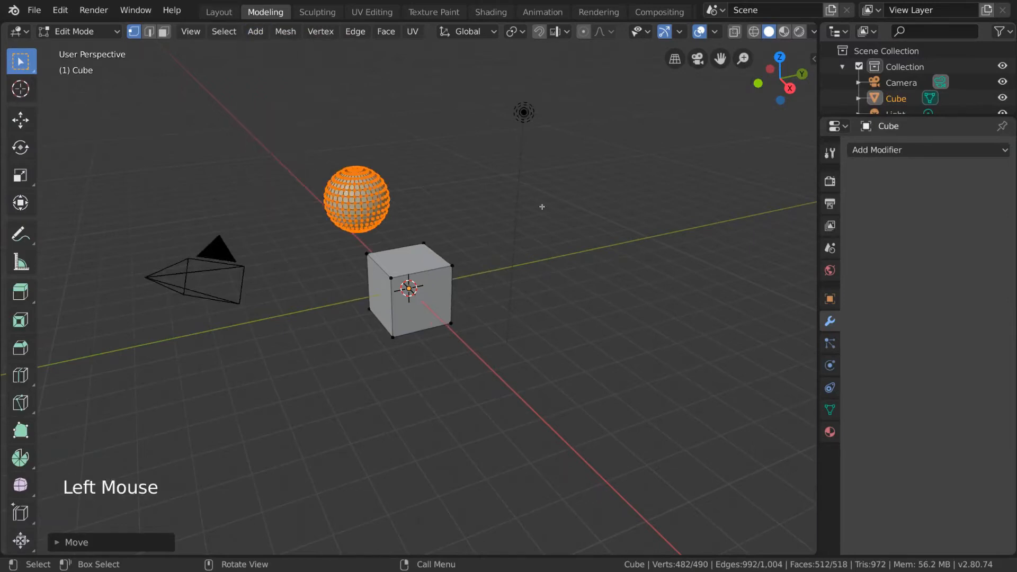
- Return to Object Mode, clear the selection and select the cube and sphere together as one object
click(115, 32)
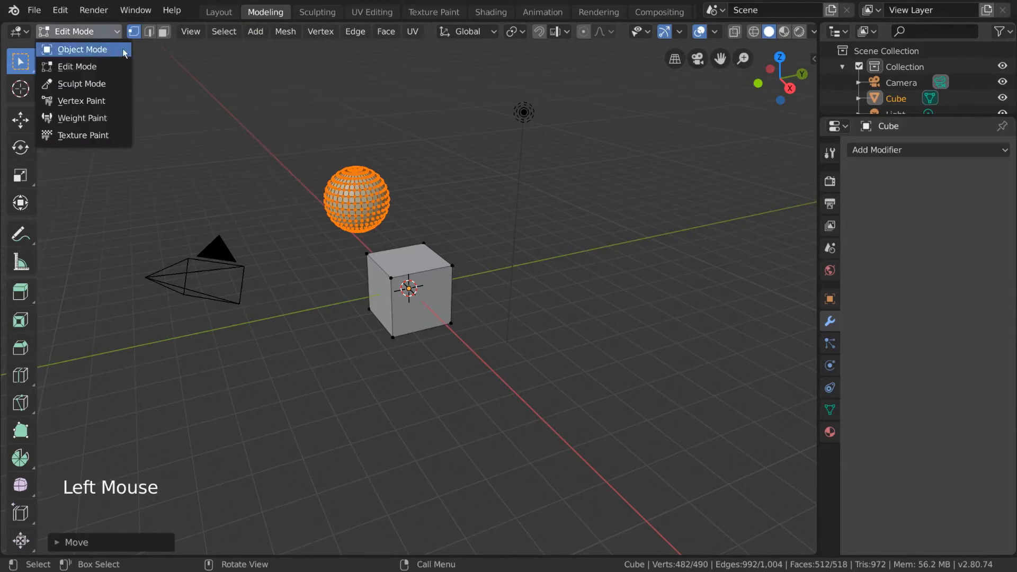
click(123, 51)
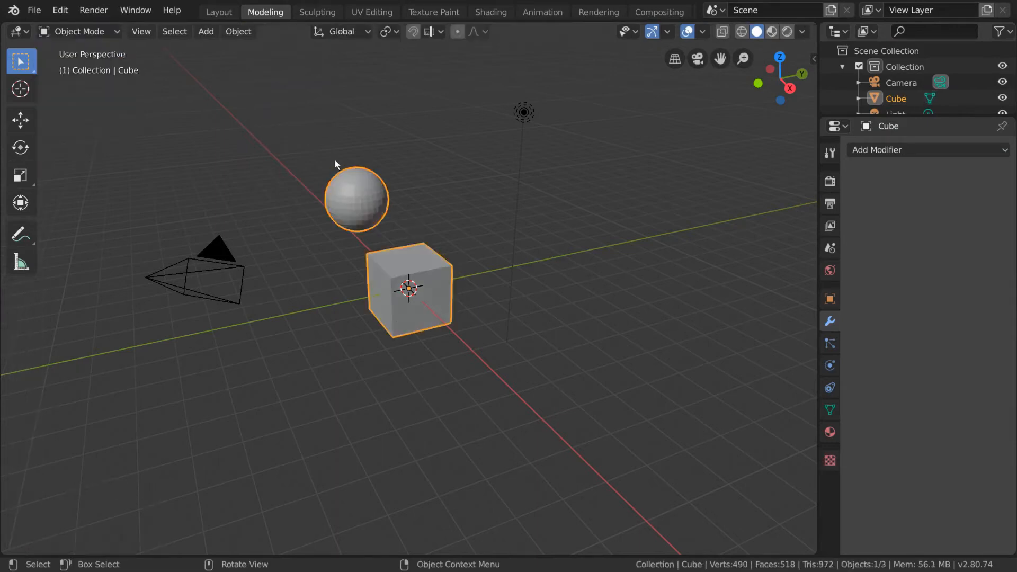
drag(415, 207, 449, 257)
drag(375, 152, 459, 284)
click(453, 231)
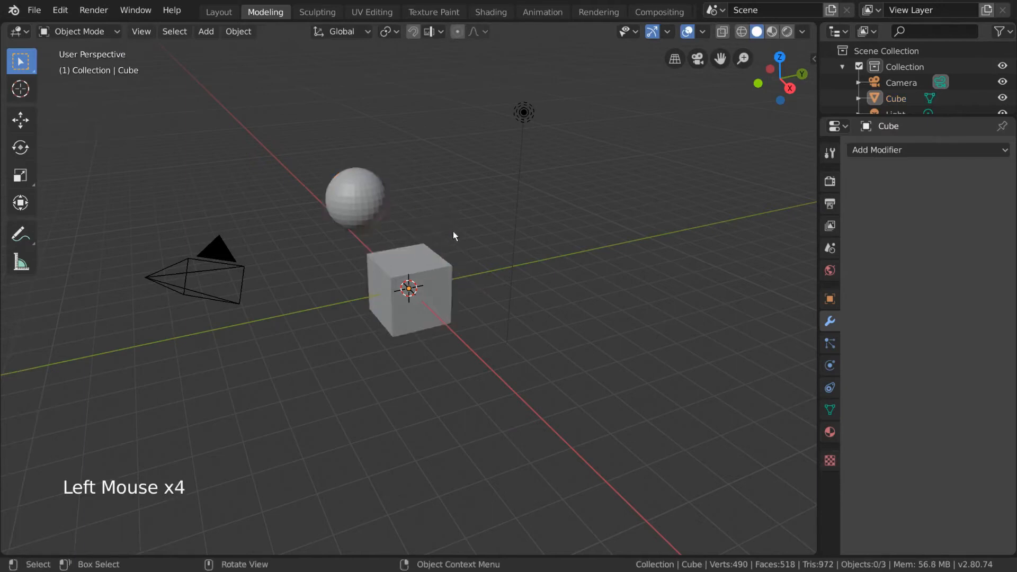
click(431, 252)
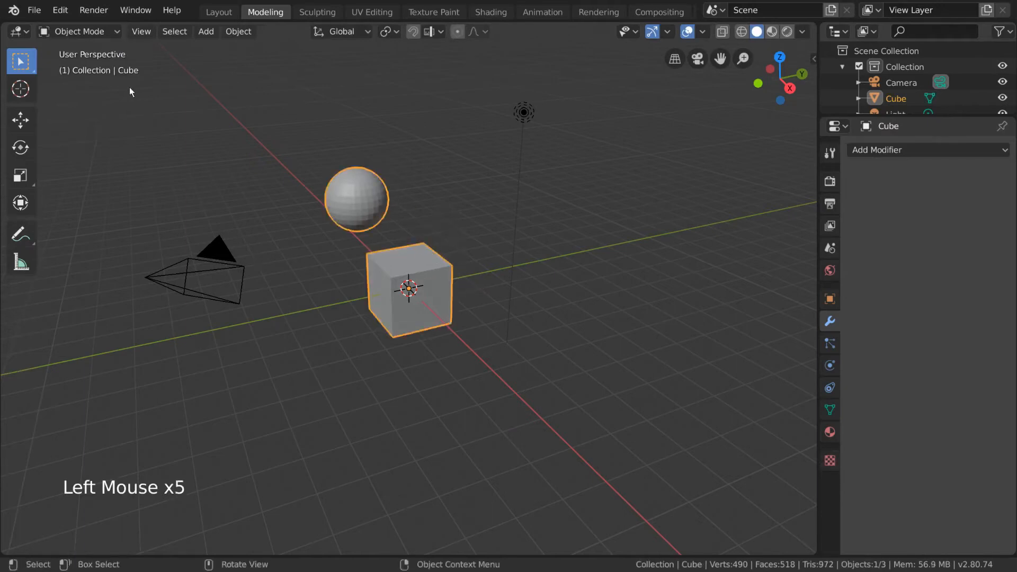
- Switch the combined cube-and-sphere object to Edit Mode and back to Object Mode
drag(108, 31, 109, 65)
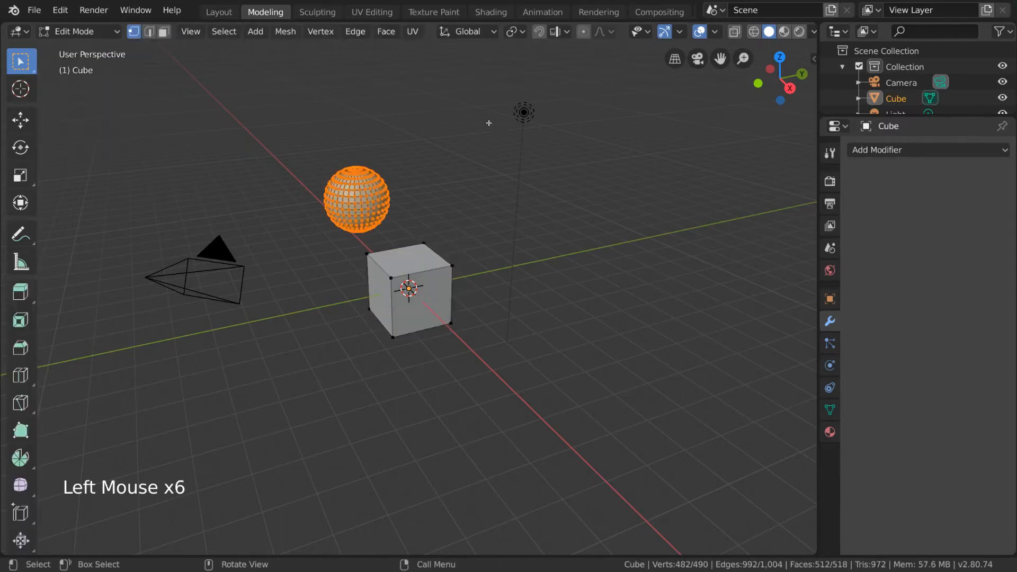
click(79, 31)
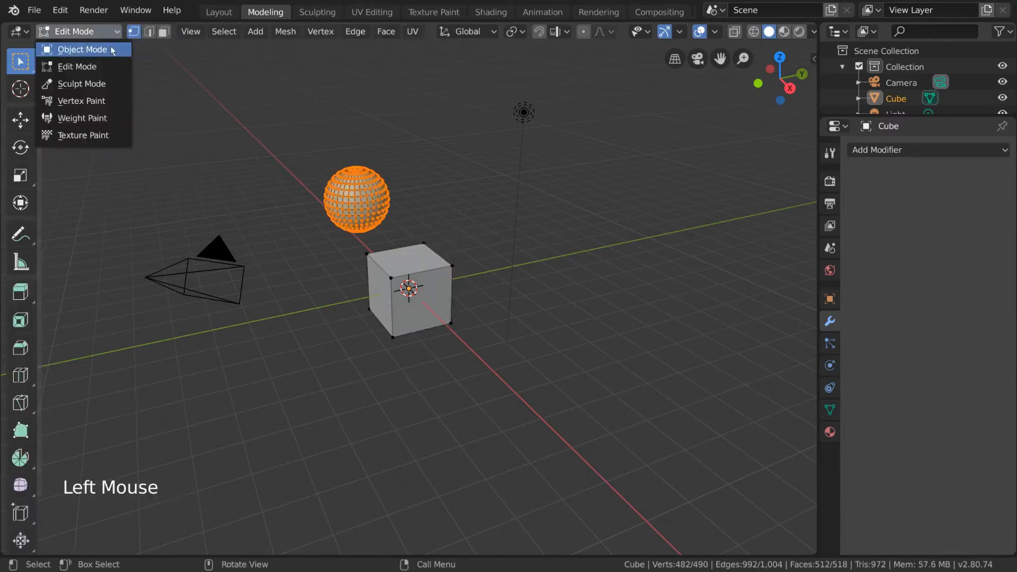
click(112, 49)
- Add a UV Sphere as a separate object, move it beside the cube, and select the combined cube-and-sphere object
click(205, 33)
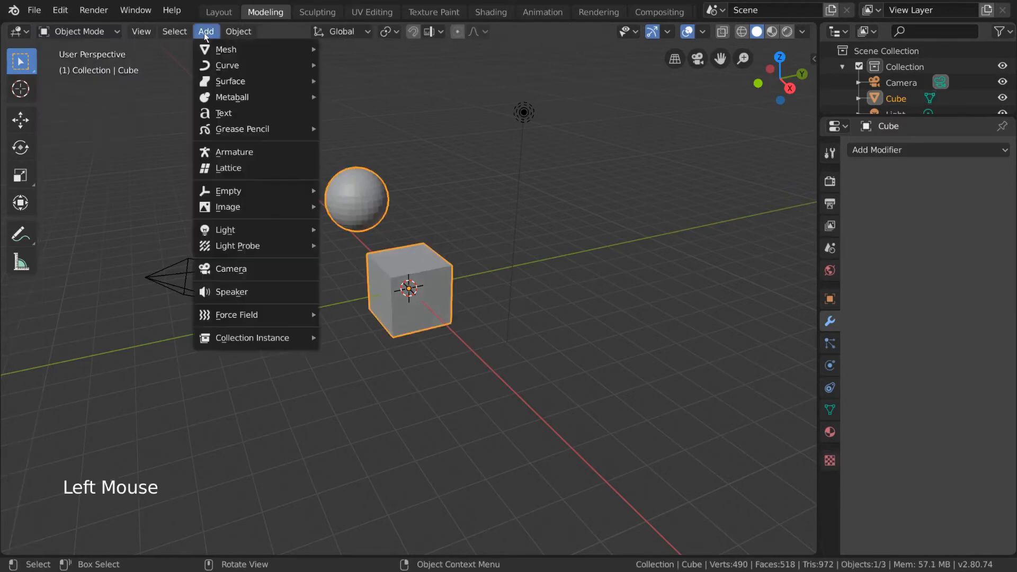
mouse_move(224, 53)
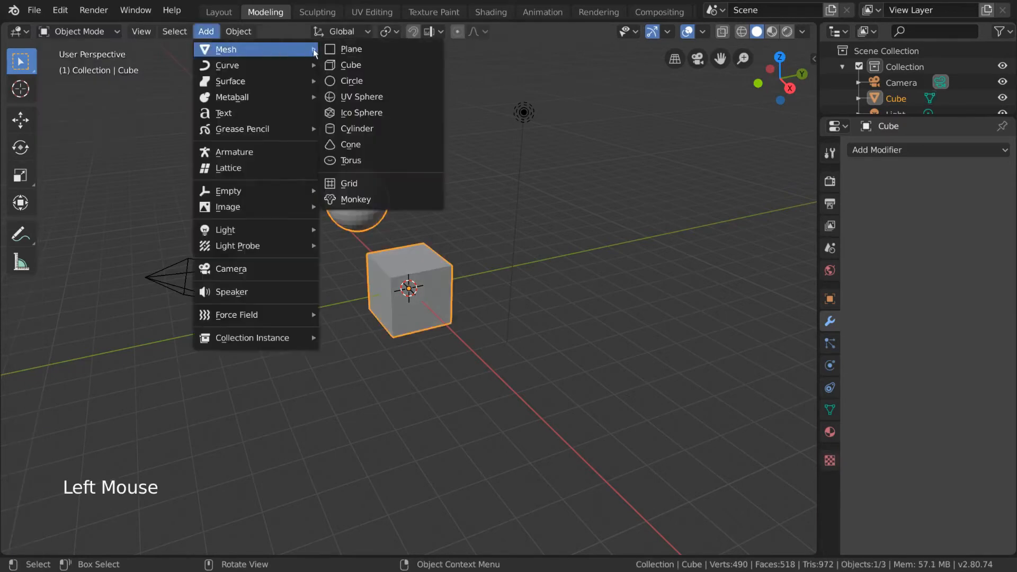
click(377, 96)
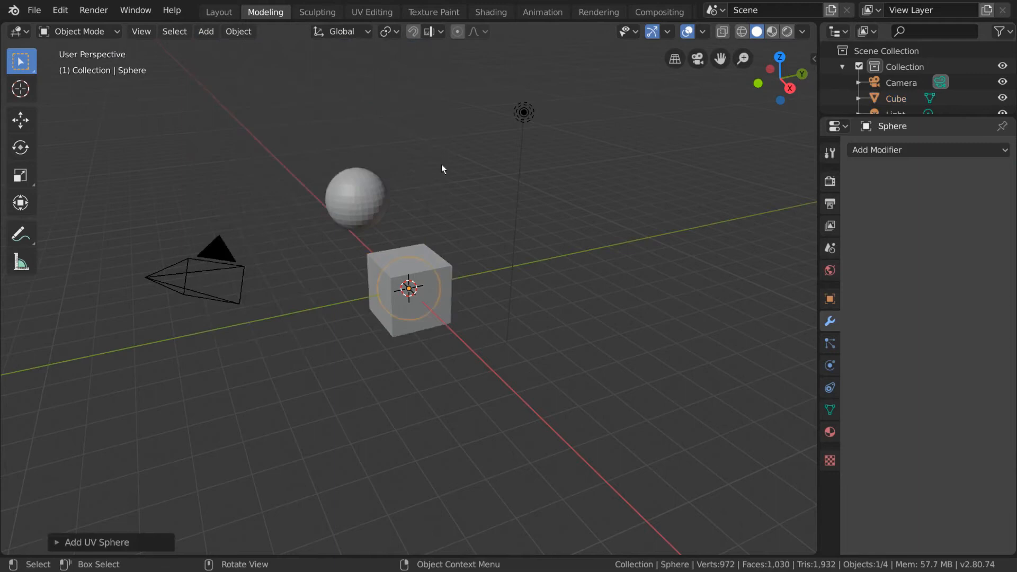
key(g)
click(498, 214)
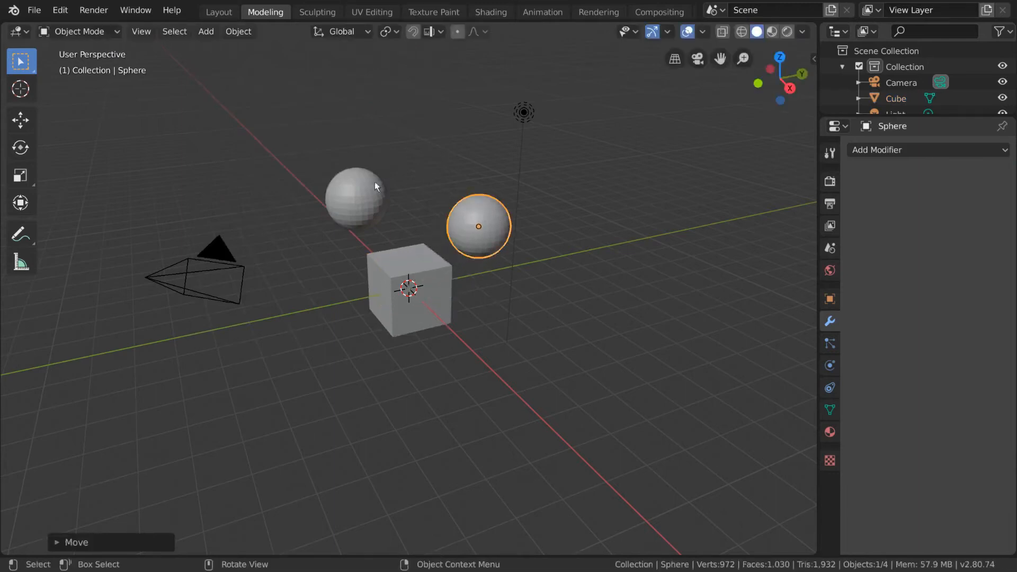
click(363, 191)
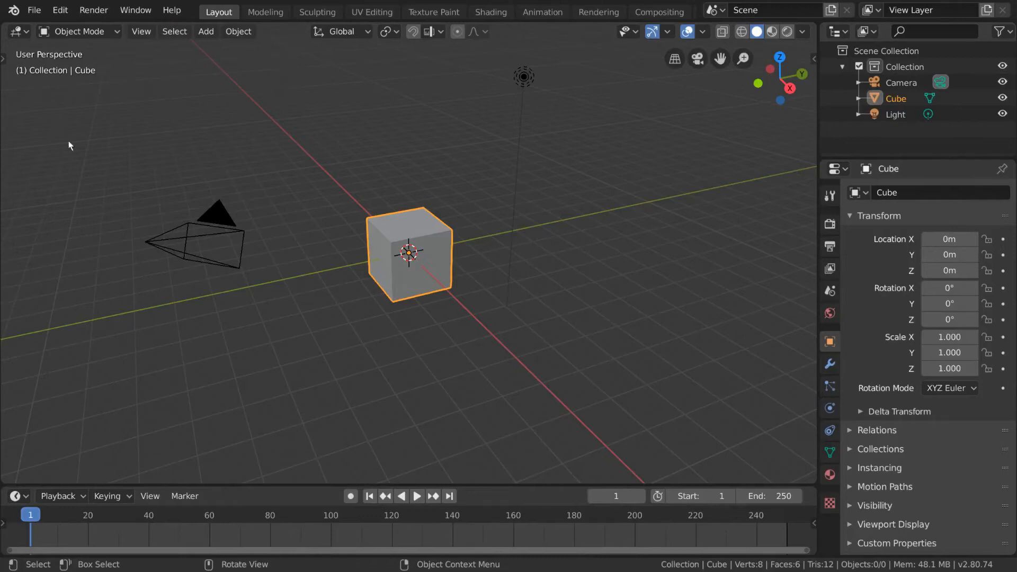
- In the Modeling workspace, switch to face selection, select the default cube's top face and activate Extrude Region
click(265, 11)
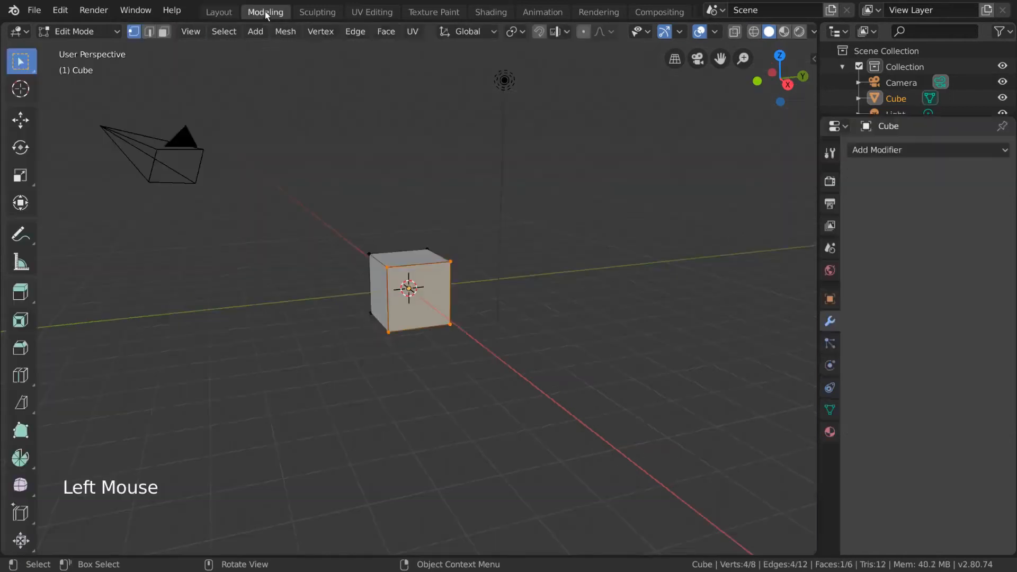
click(164, 31)
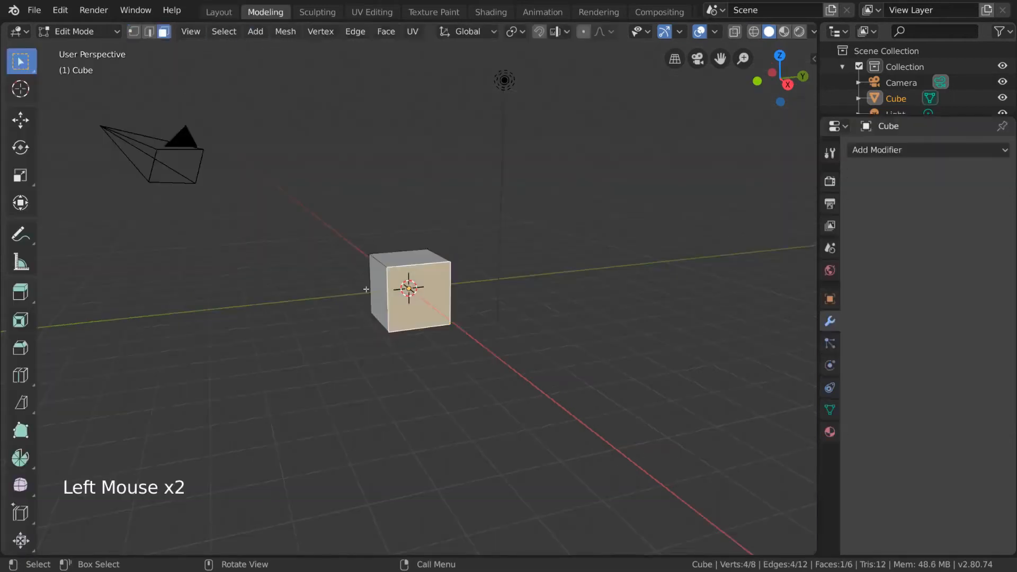
click(411, 259)
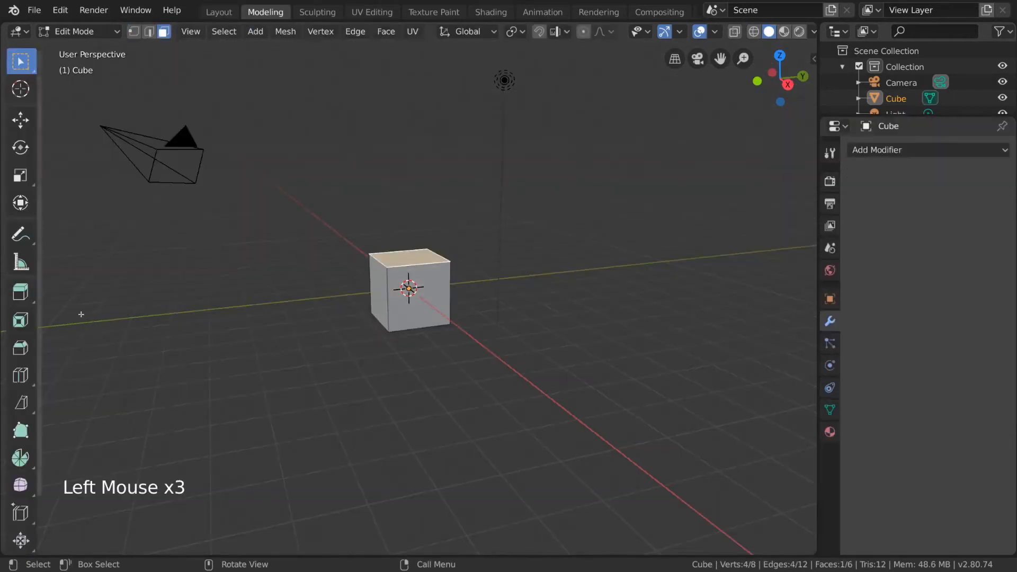
click(20, 292)
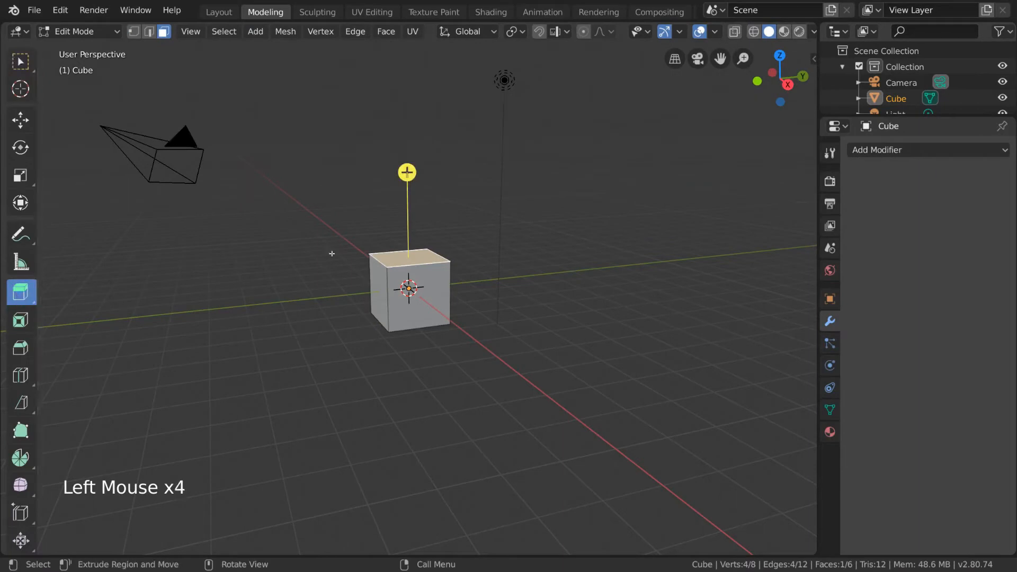
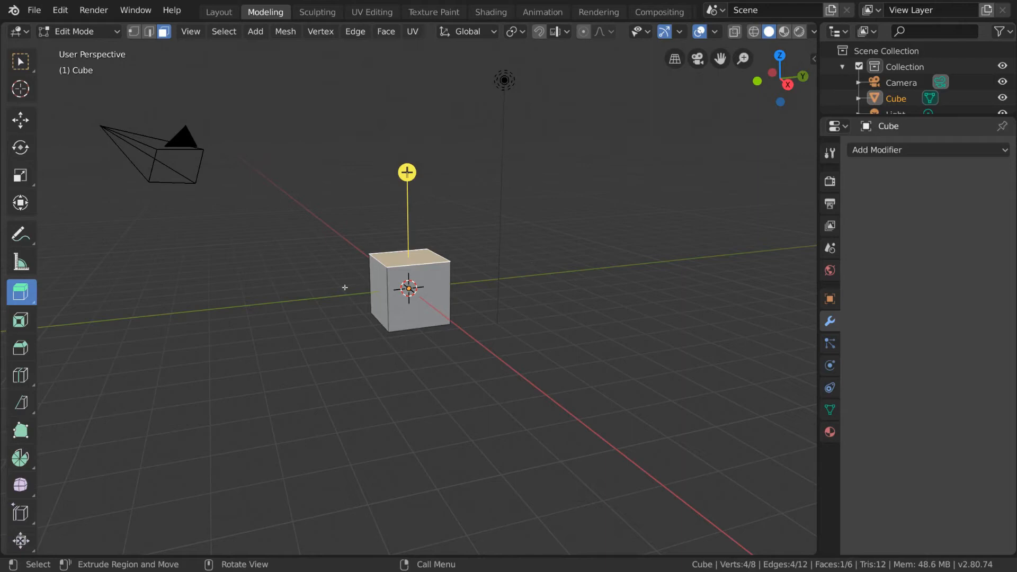
- Select the cube's side, front and top faces in turn to compare the extrude handle's direction, ending on the top face
click(380, 298)
click(427, 297)
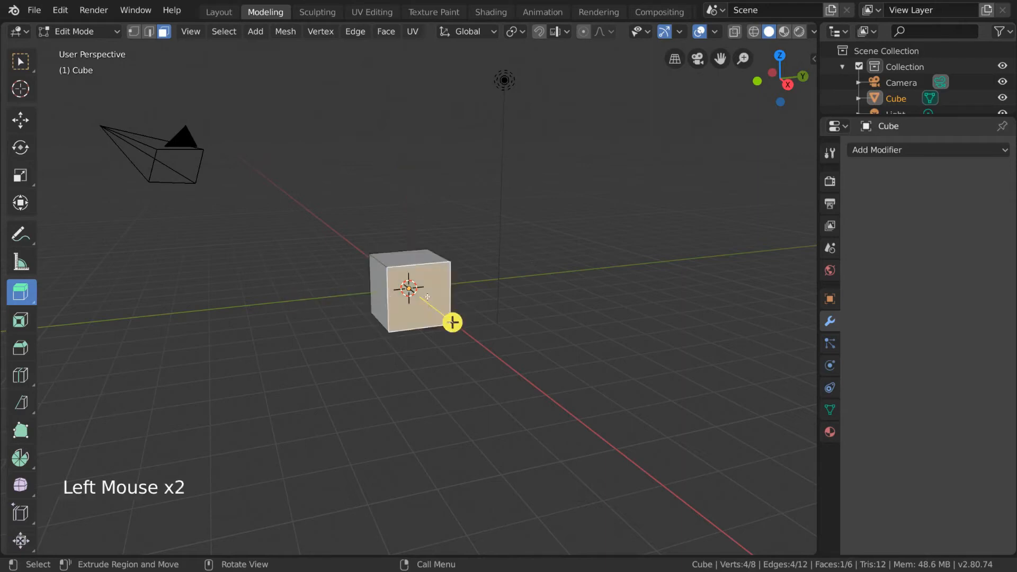
click(412, 260)
click(375, 291)
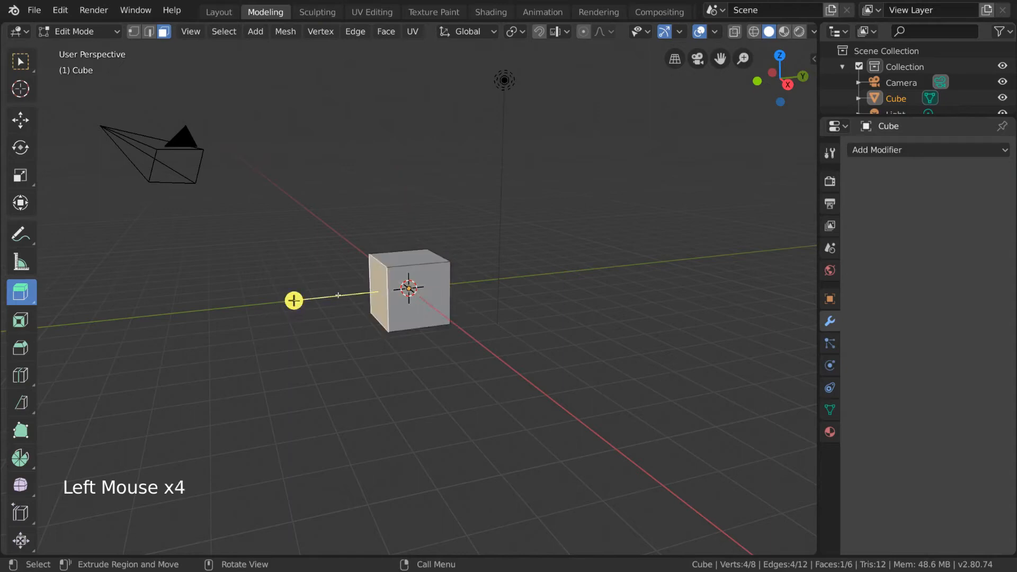
click(423, 256)
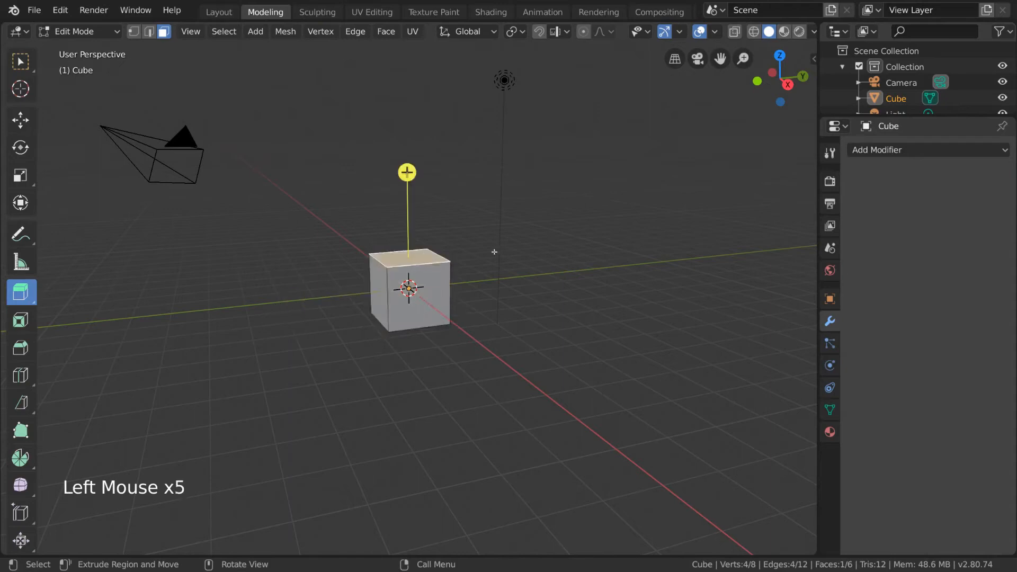
- Extrude the top face straight up into a tall column and extrude it again freely at a sideways slant
drag(406, 172, 445, 79)
middle_drag(477, 118, 667, 207)
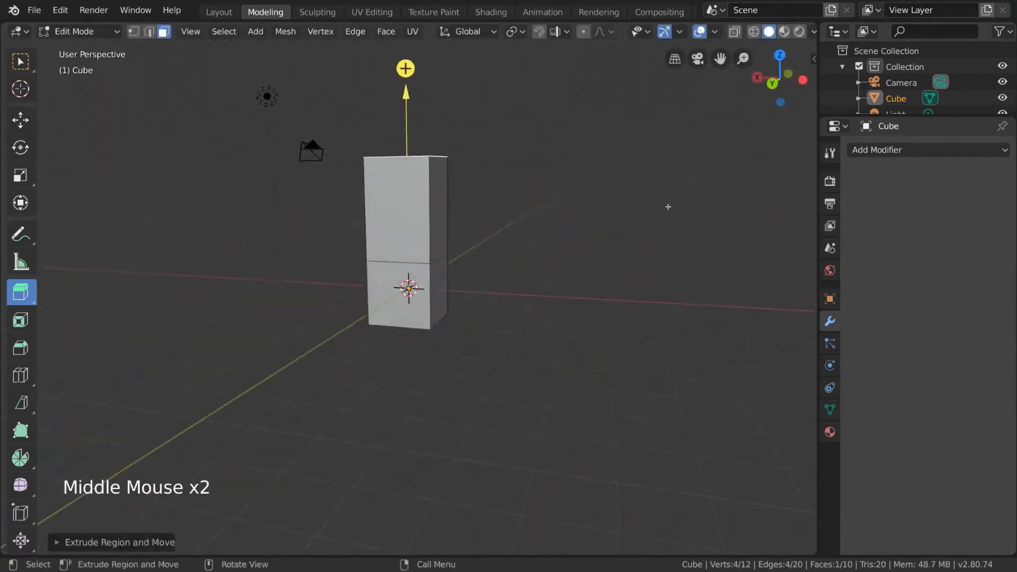
middle_drag(482, 206, 244, 233)
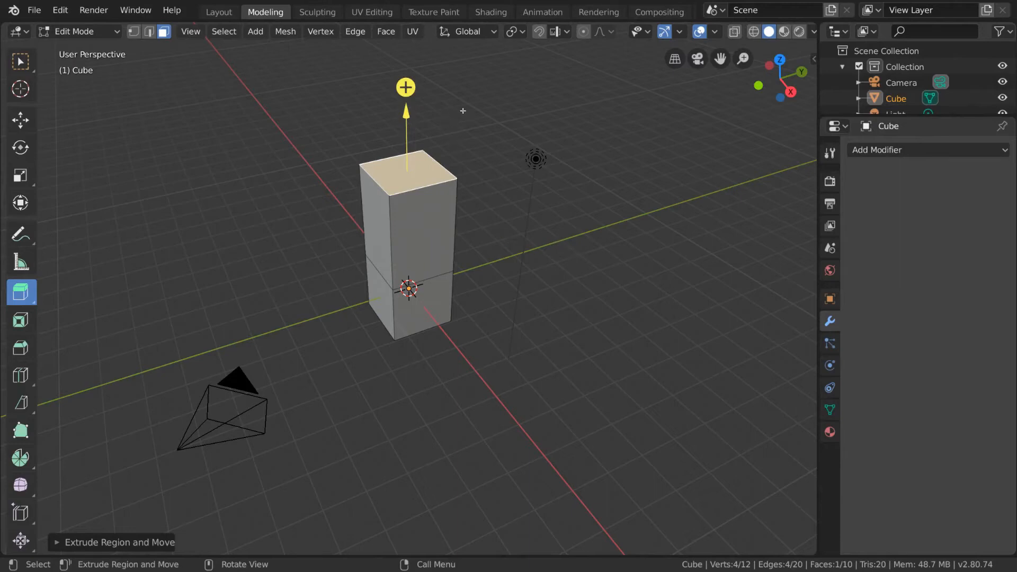
drag(483, 108, 400, 32)
middle_drag(484, 224, 465, 213)
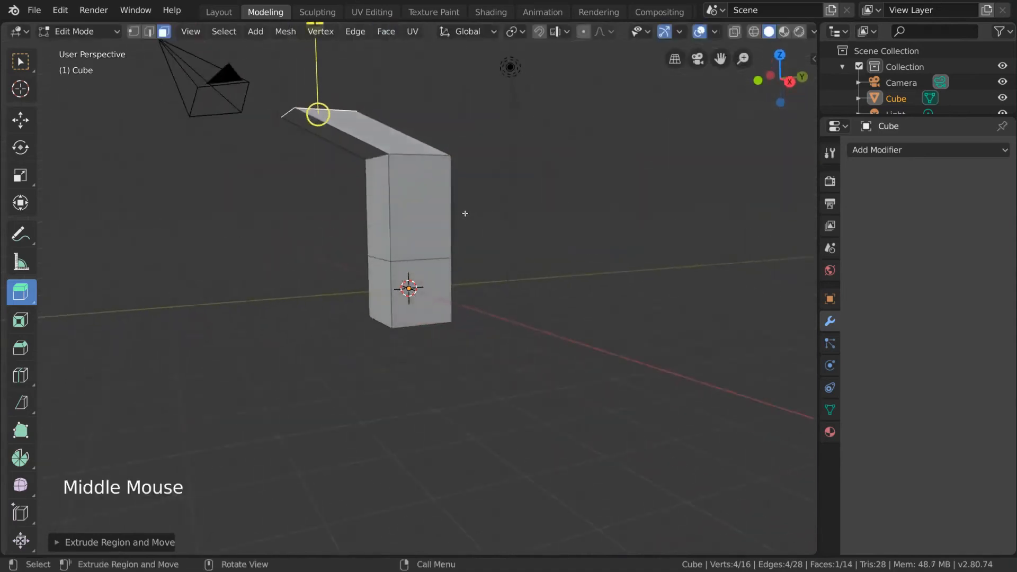
- Select both front faces of the column together with the lower side face, and examine the extrude handle's direction
click(414, 243)
shift+click(418, 294)
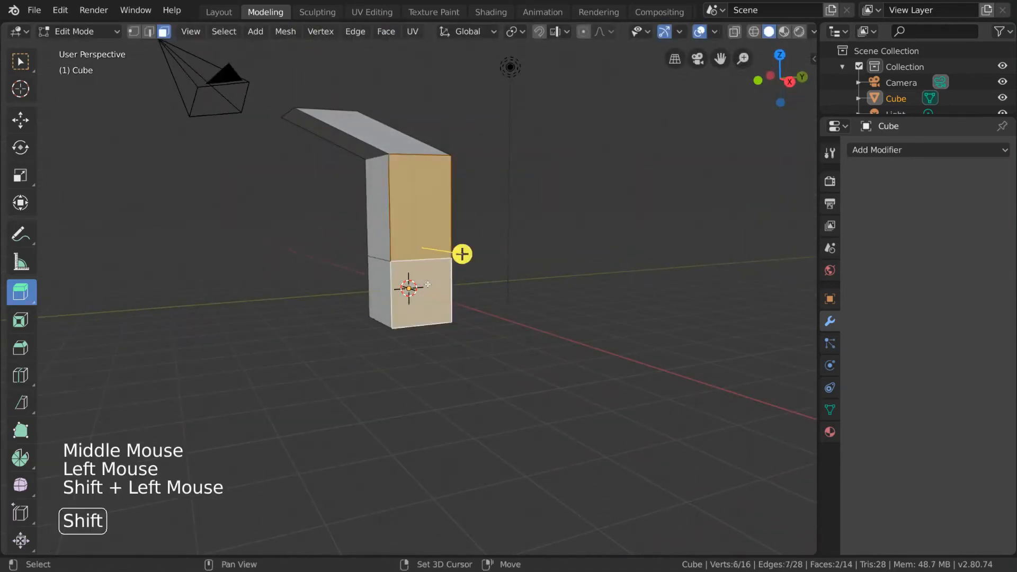
shift+click(380, 286)
middle_drag(380, 286, 508, 297)
middle_drag(525, 281, 488, 257)
middle_drag(412, 262, 419, 349)
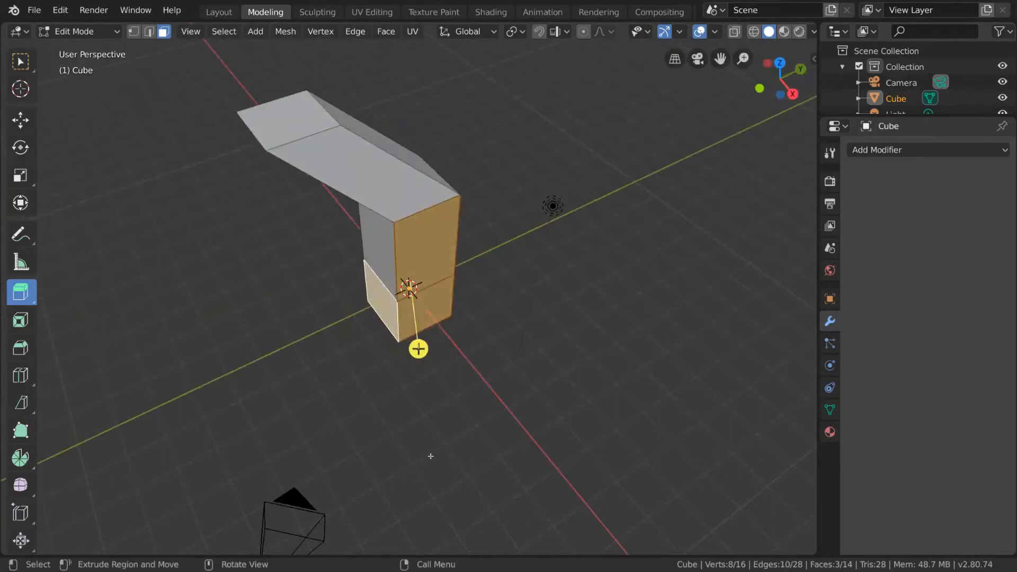
middle_drag(404, 458, 449, 319)
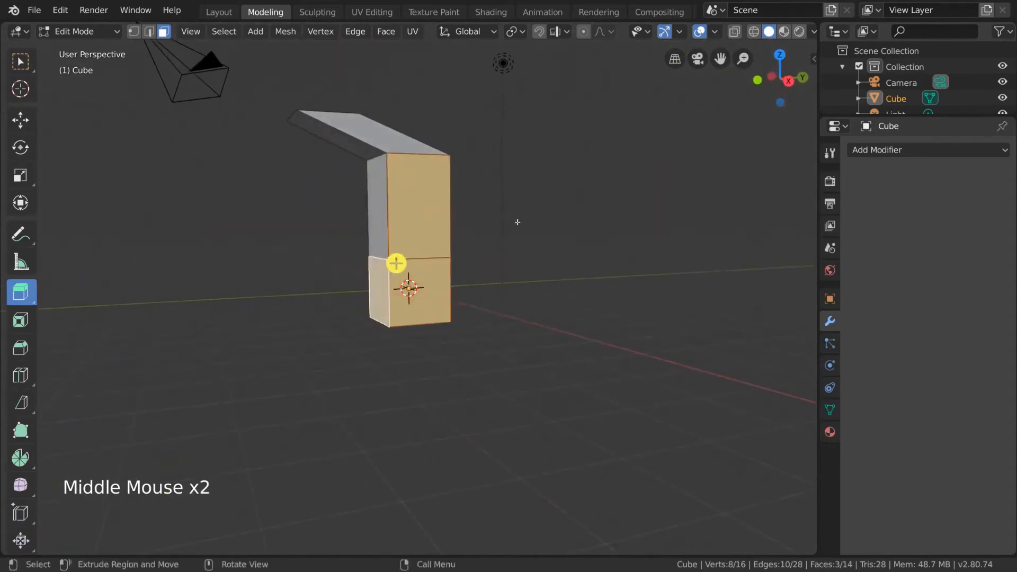
- Start and cancel an extrusion of the column's lower side face, and move the duplicated face outward along its normal
middle_drag(459, 233, 344, 294)
click(394, 308)
drag(296, 312, 249, 311)
right_click(249, 311)
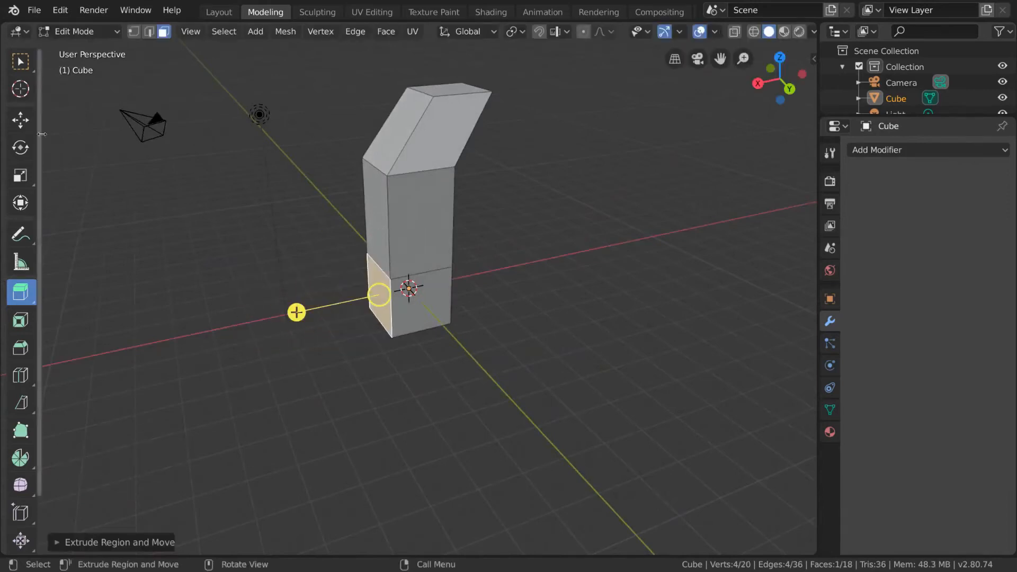
click(28, 124)
drag(324, 307, 266, 315)
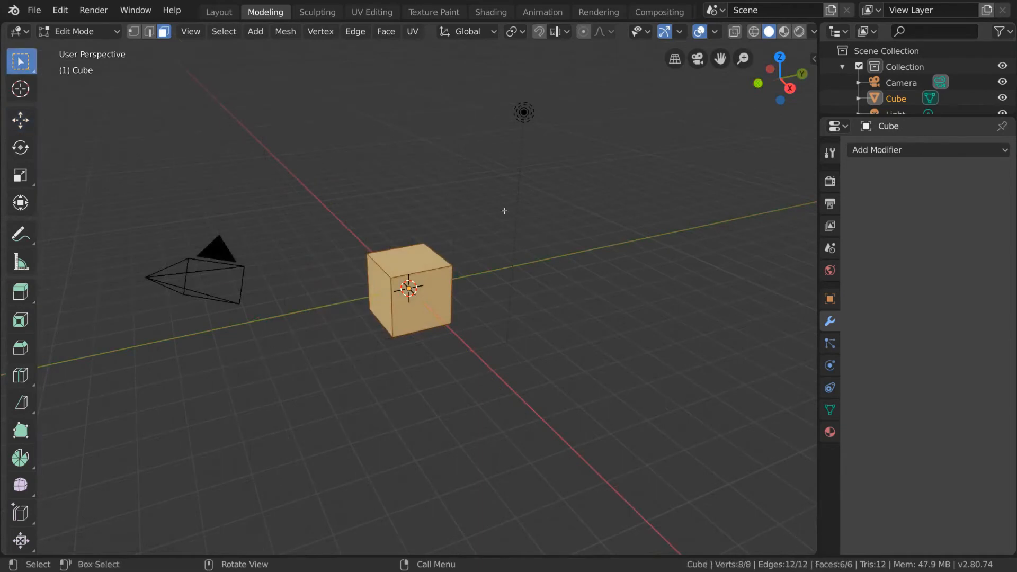
- Extrude the cube's top face in place with Extrude Region, scale it to about 0.58 and raise it into a smaller block
click(409, 260)
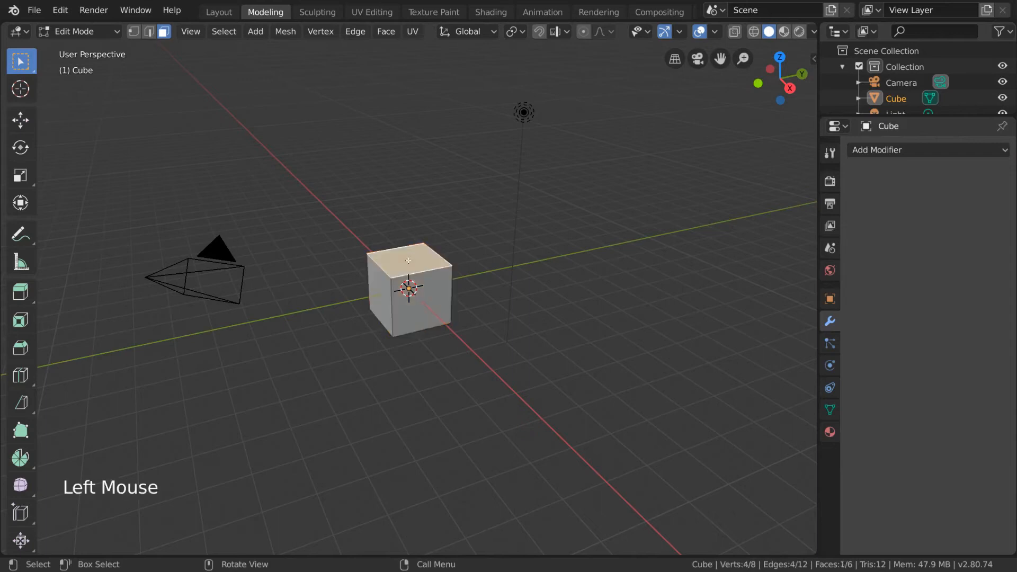
click(21, 292)
drag(406, 177, 417, 124)
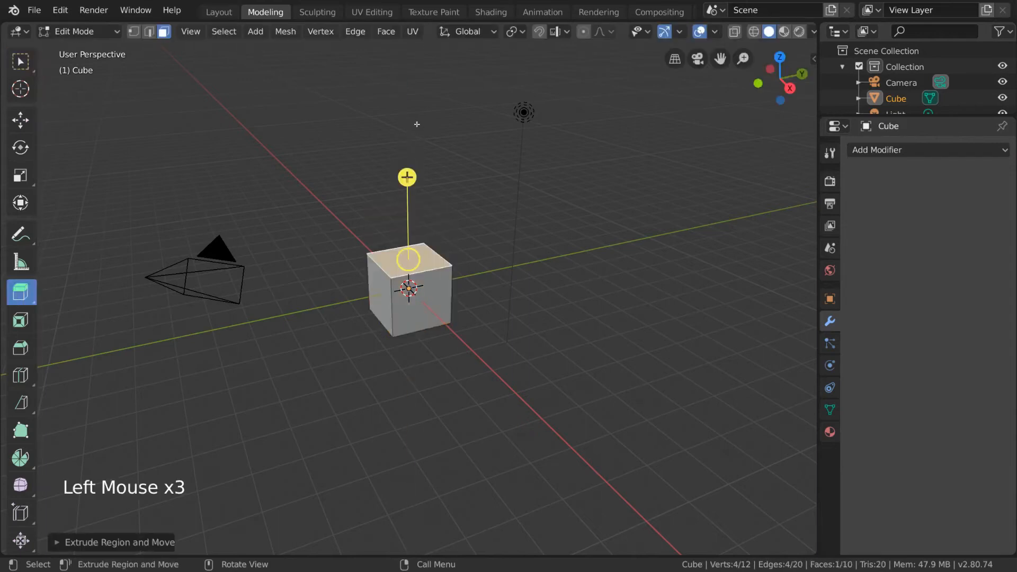
key(s)
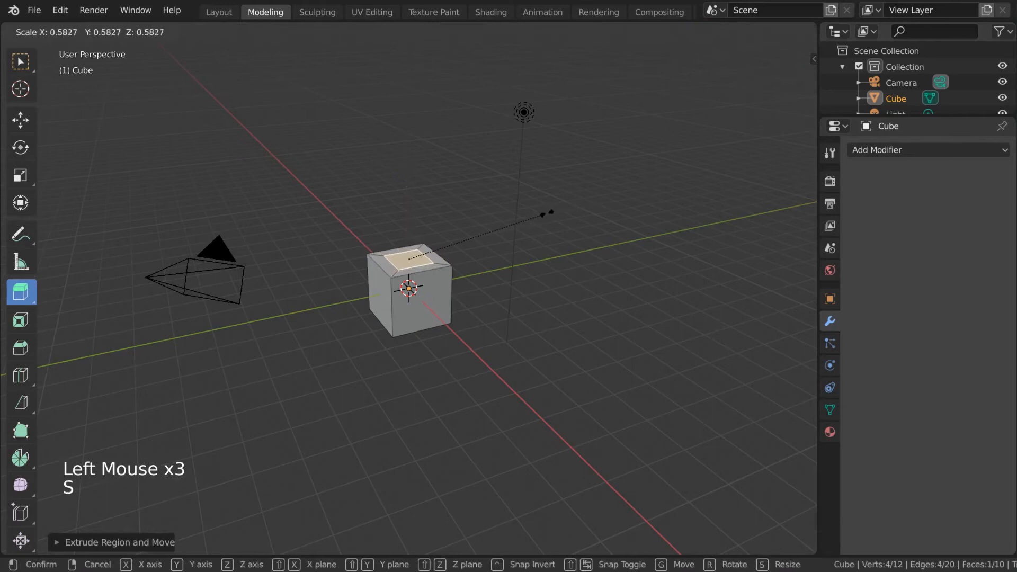
click(543, 214)
drag(407, 177, 411, 136)
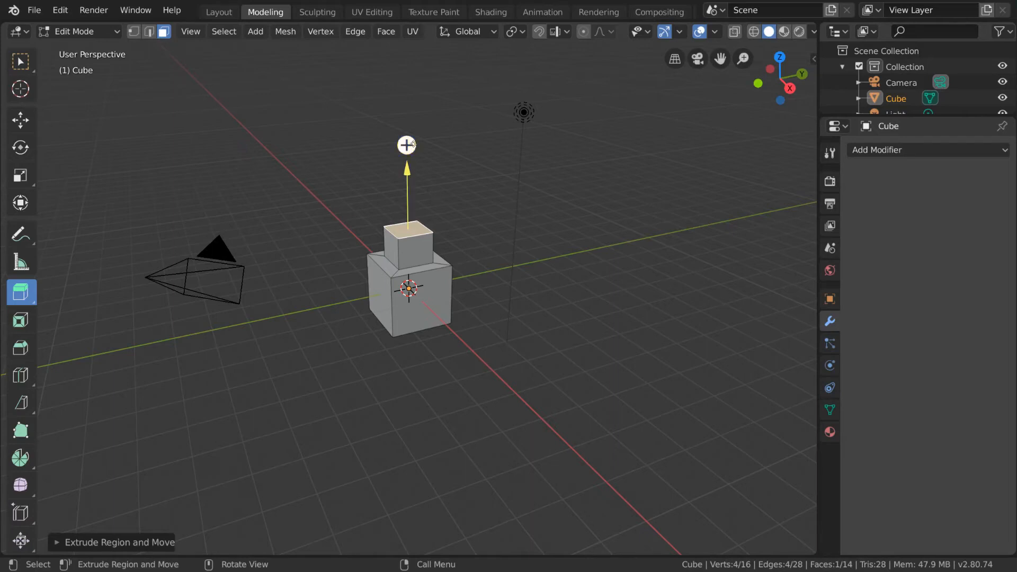
- Add a third, smaller block by extruding the top face in place, shrinking and raising it; try one further extrusion and undo it
drag(407, 145, 407, 118)
right_click(407, 120)
key(s)
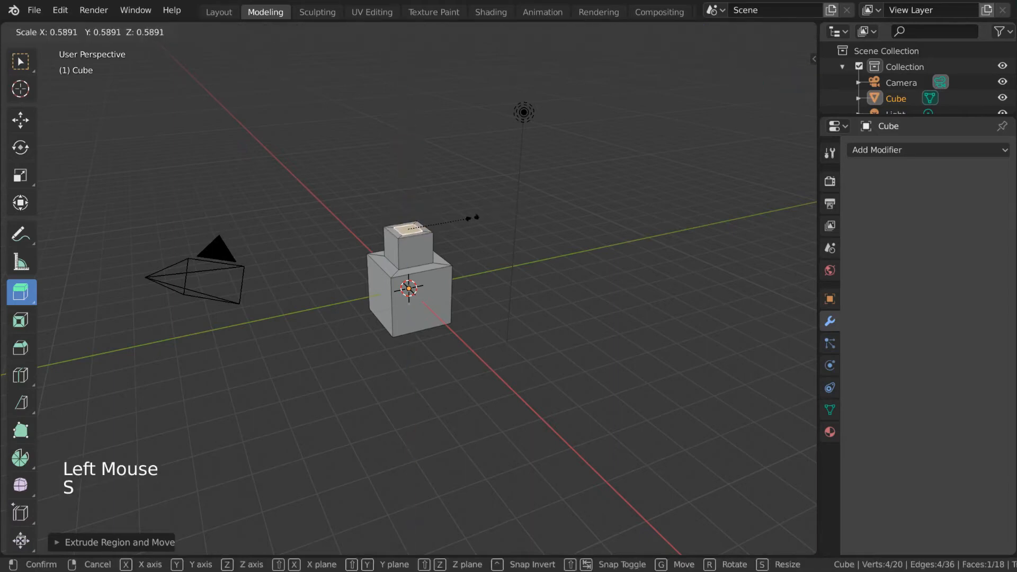
click(466, 220)
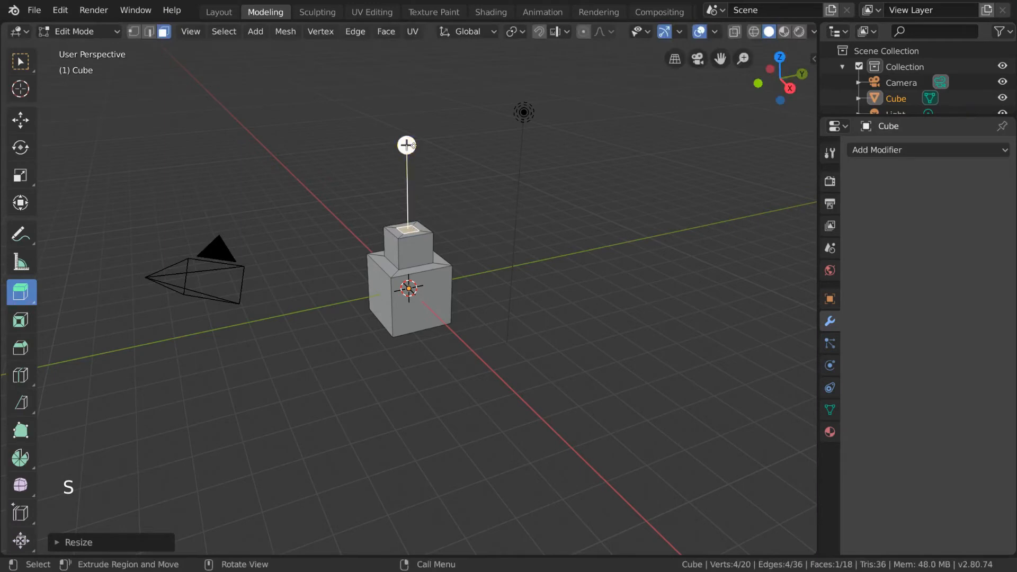
drag(406, 144, 412, 125)
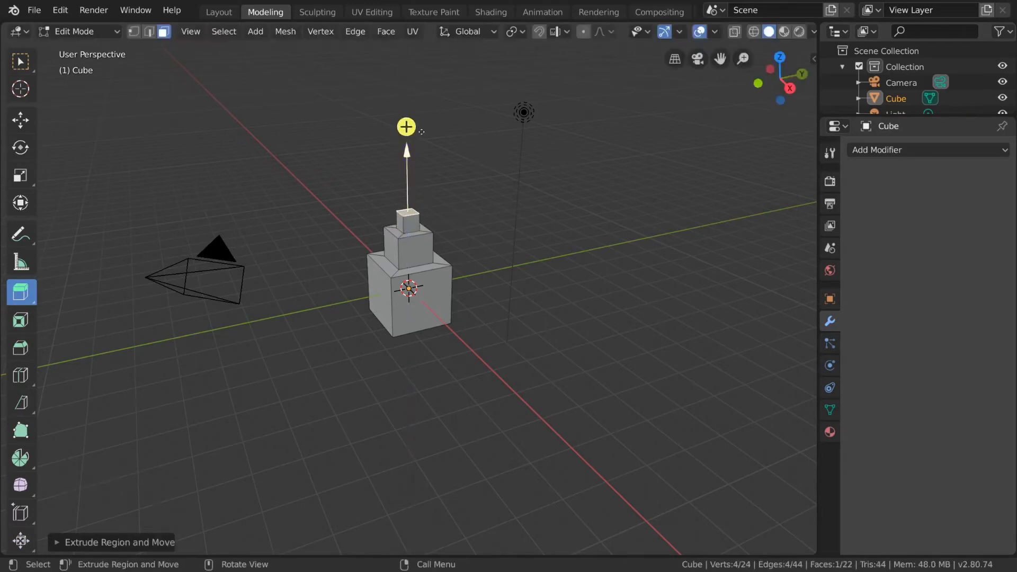
drag(412, 125, 408, 102)
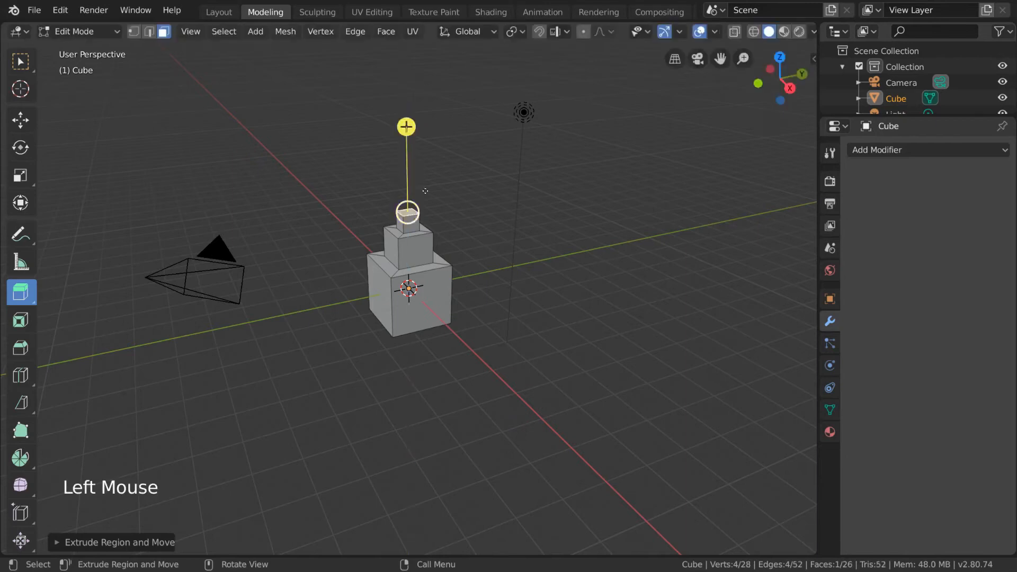
key(ctrl+z)
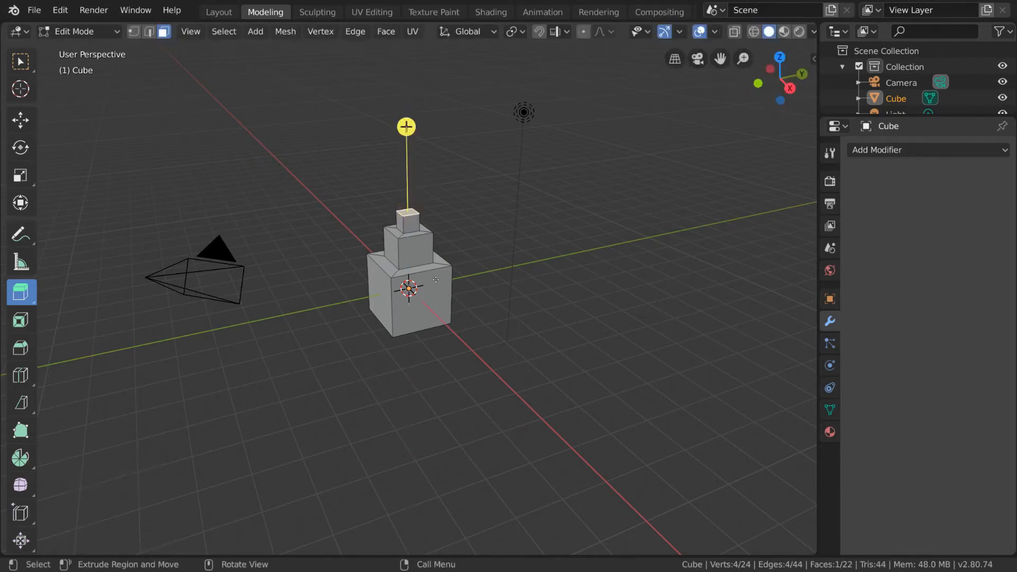
- With the box selection tool active, extrude the cube's front face in place, scale it down and extrude it about 1.27 m outward
click(20, 62)
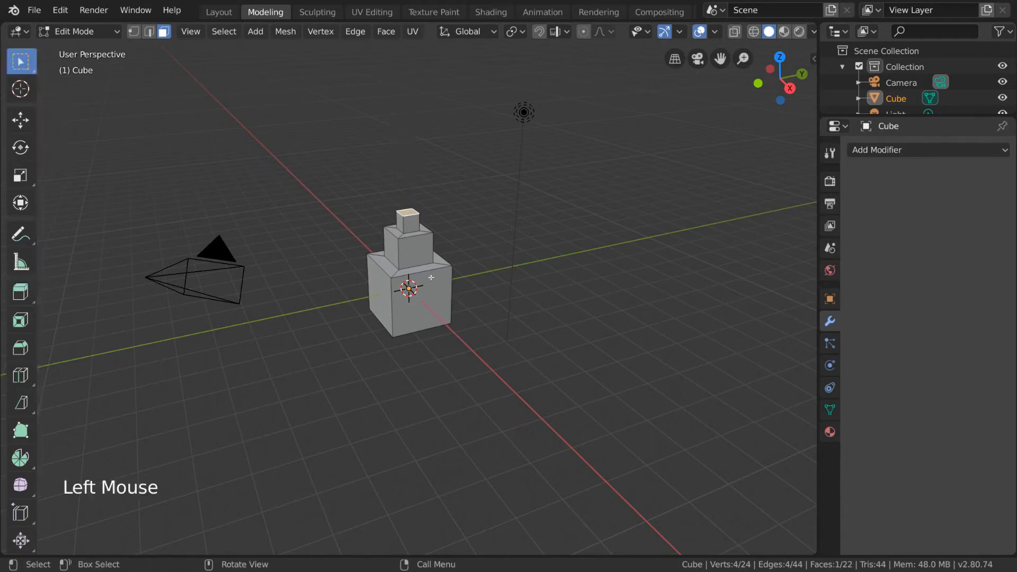
click(433, 300)
key(e)
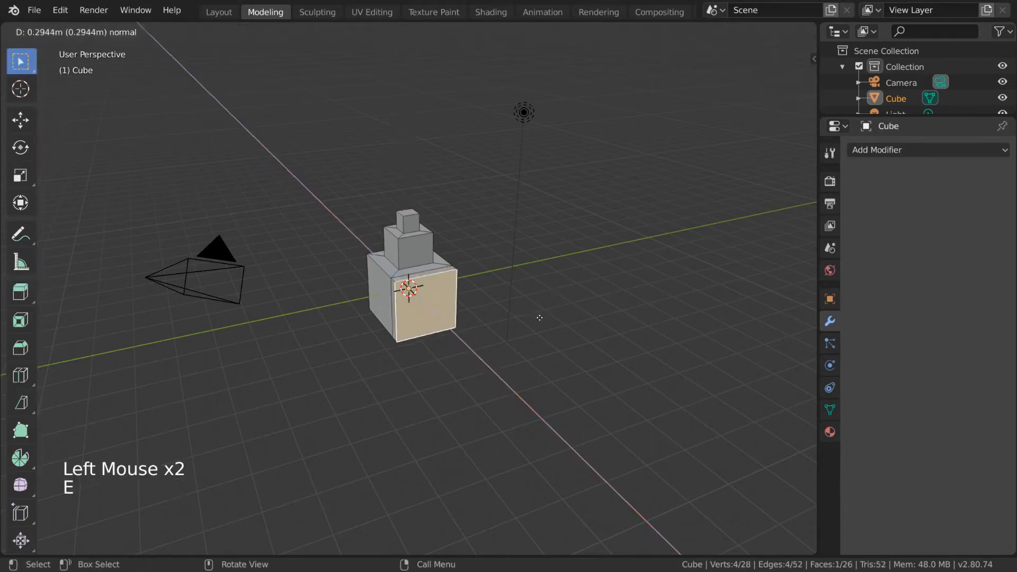
right_click(582, 337)
key(s)
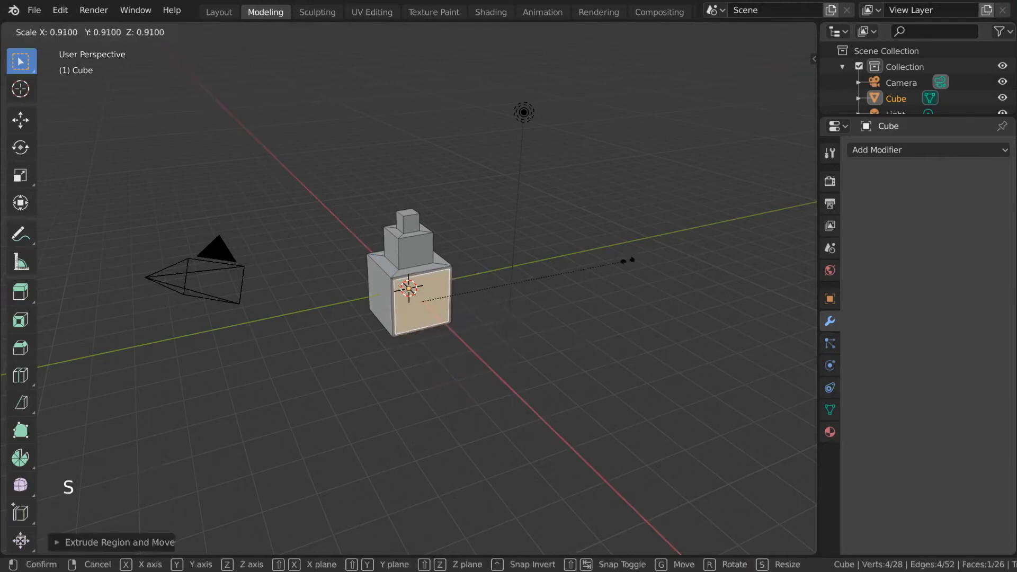
click(564, 290)
key(e)
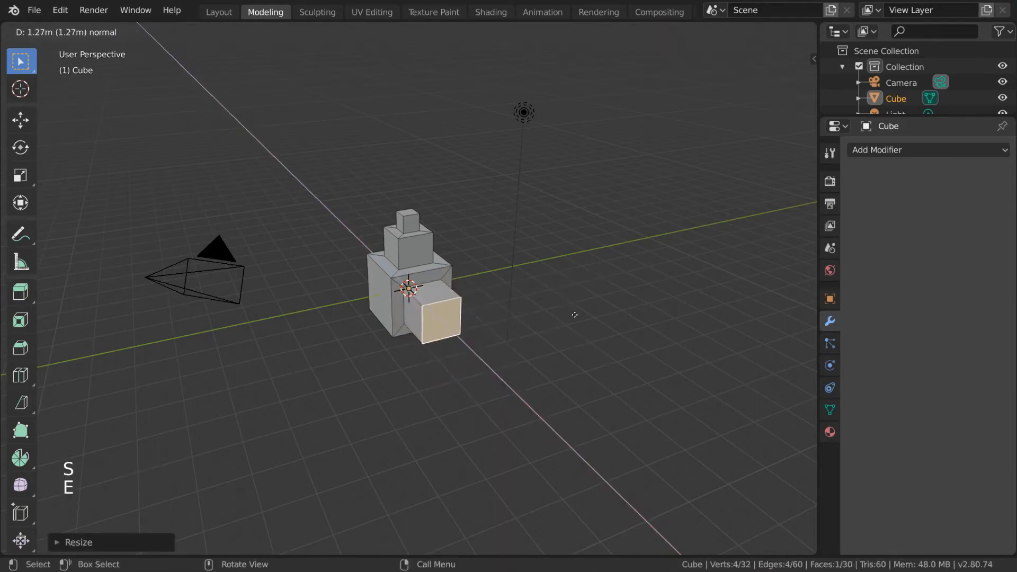
click(574, 316)
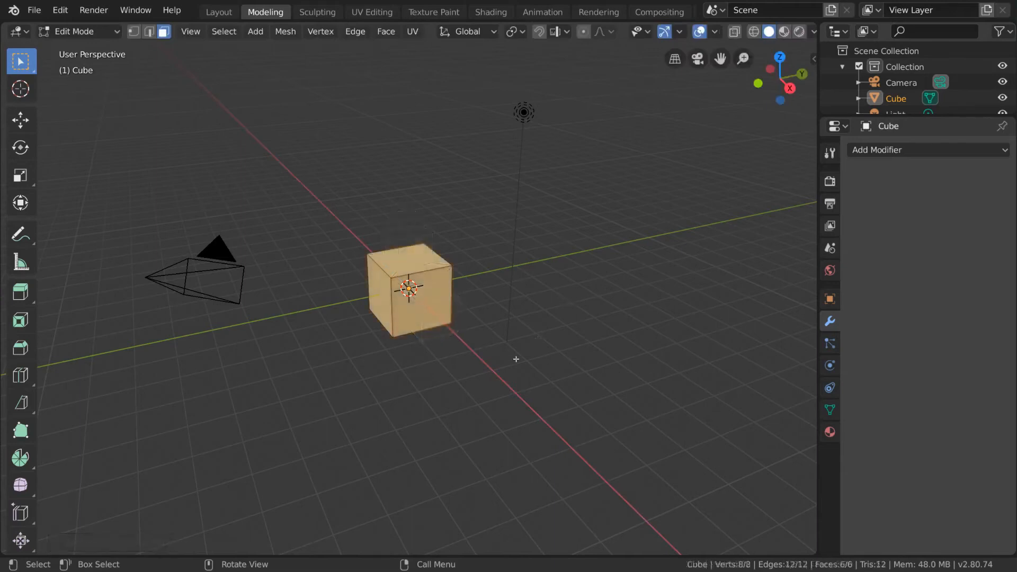
- Activate Extrude Along Normals and select three adjoining faces of the cube: the side, top and front
click(33, 292)
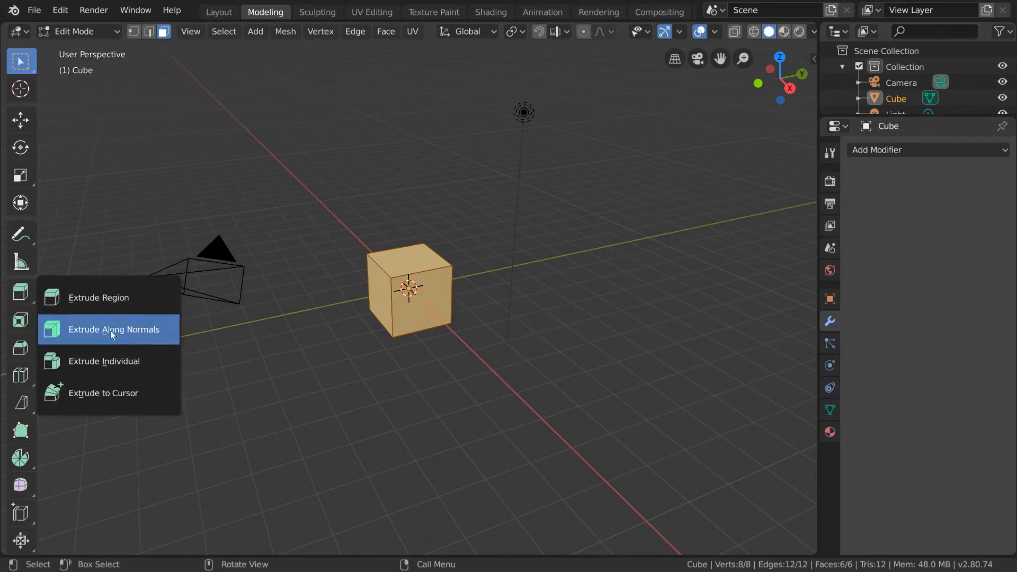
click(170, 331)
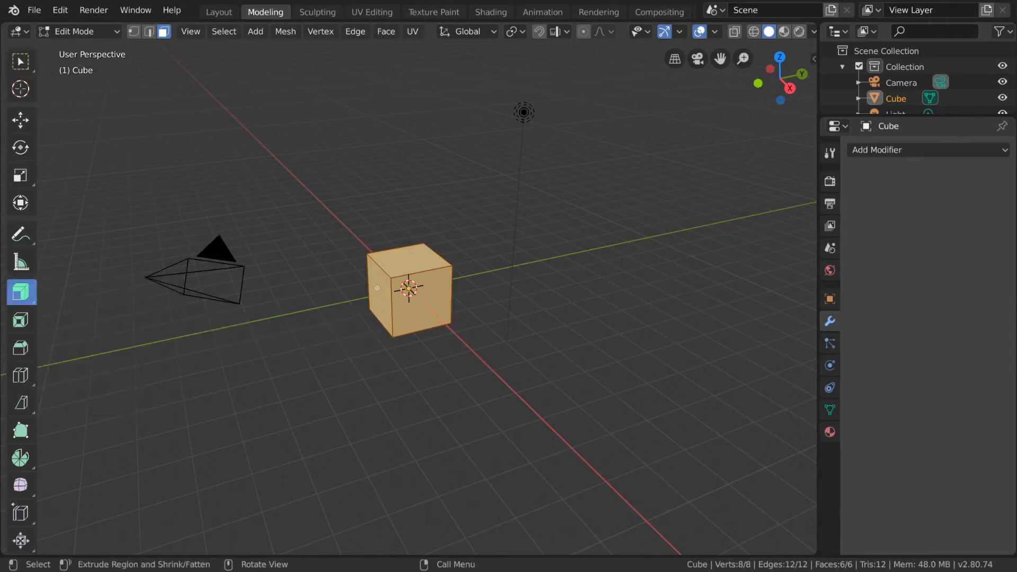
click(377, 288)
shift+click(404, 258)
shift+click(425, 304)
middle_drag(573, 301, 606, 312)
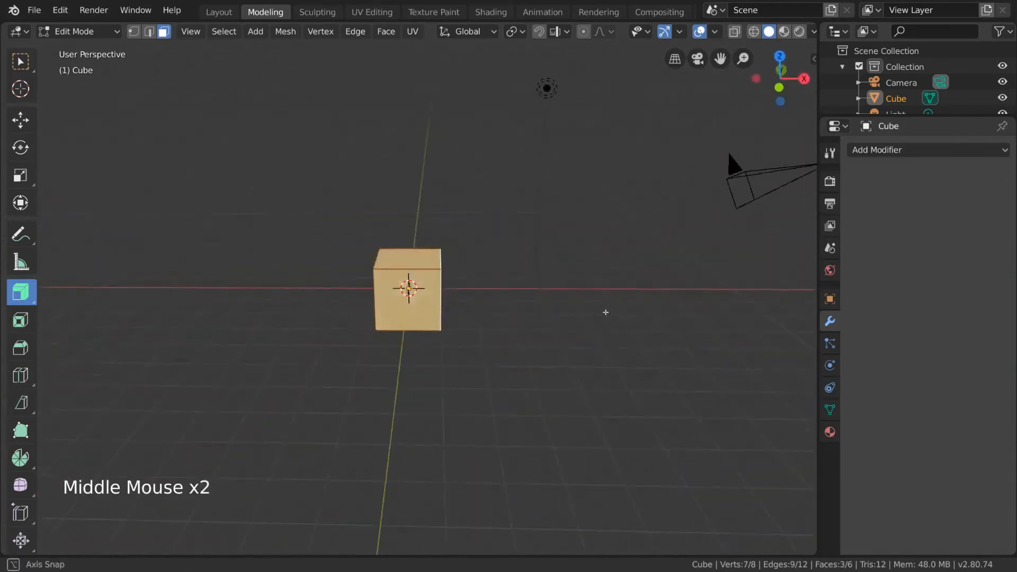
- Extrude the three selected faces outward along their normals, inspect the shape from below and undo the extrusion
drag(556, 310, 531, 318)
middle_drag(531, 318, 677, 260)
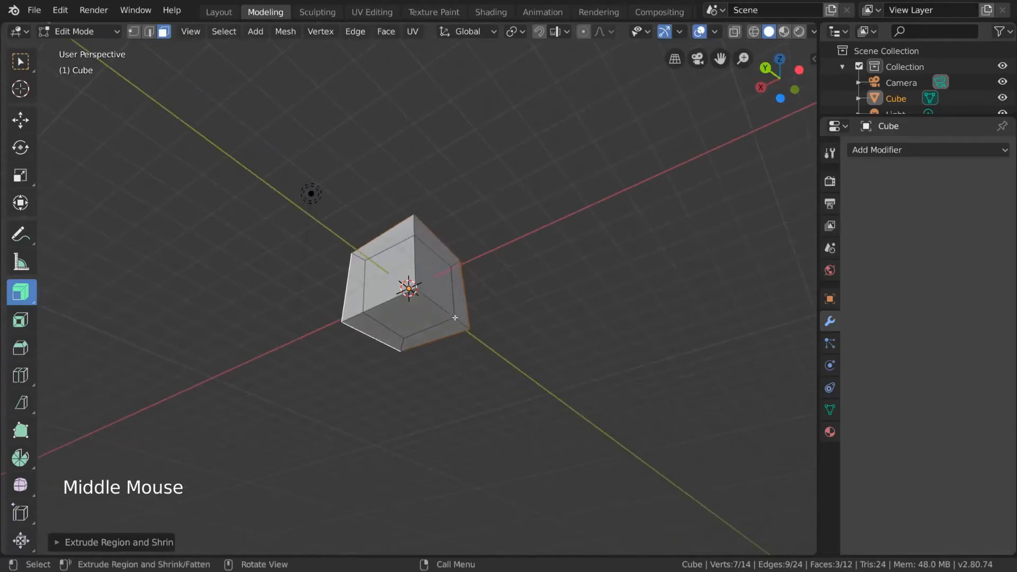
middle_drag(377, 275, 485, 341)
key(ctrl+z)
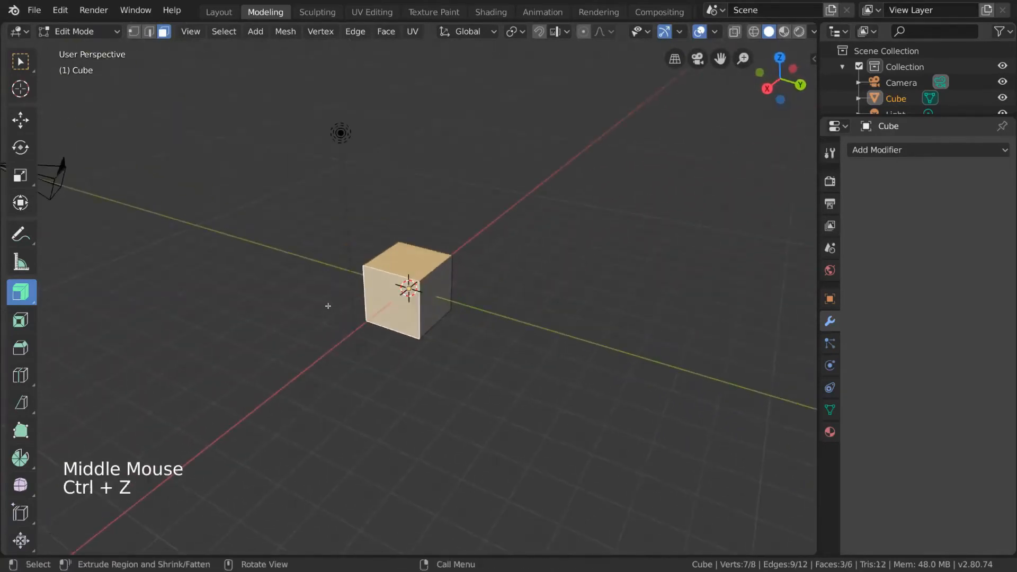
- Activate Extrude Individual and subdivide the cube once with all of its faces selected
middle_drag(318, 318, 203, 303)
drag(46, 297, 124, 358)
key(ctrl+z)
key(ctrl+z)
key(ctrl+z)
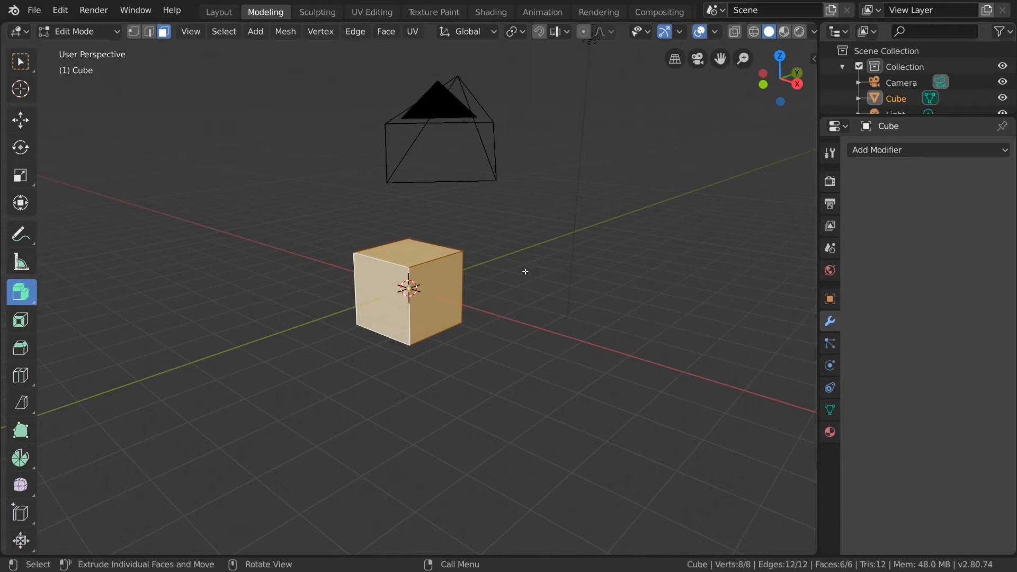
right_click(421, 280)
click(427, 241)
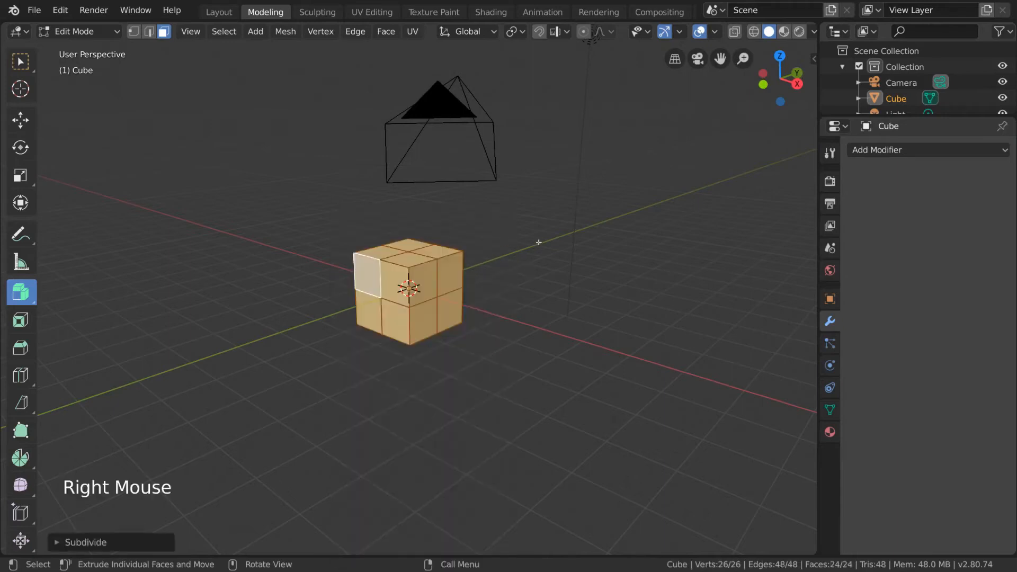
- Extrude all subdivided faces outward individually and scale each face down to less than half about its own centre
mouse_move(539, 242)
mouse_down()
mouse_move(549, 227)
mouse_move(556, 246)
mouse_up()
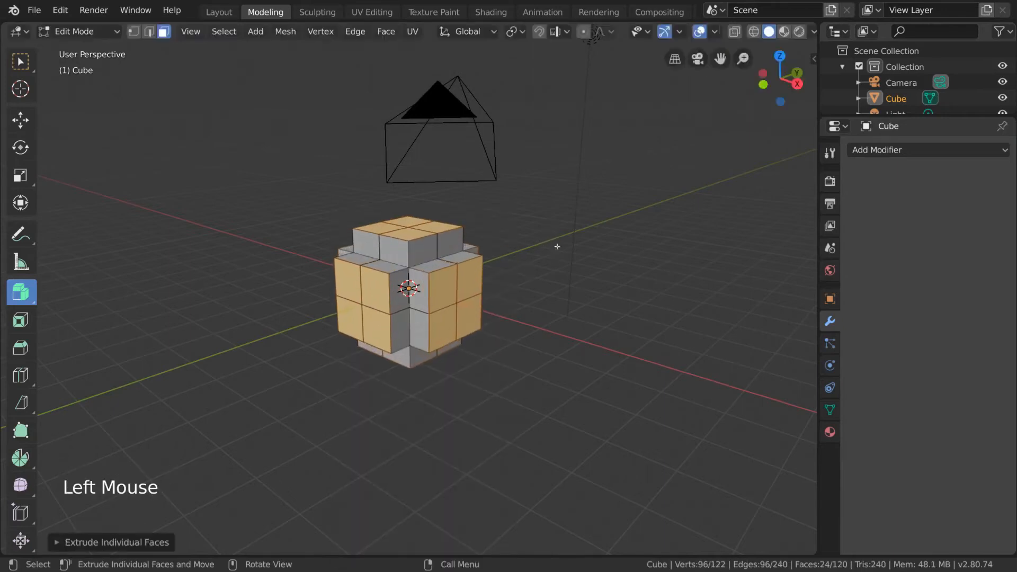
click(518, 34)
key(s)
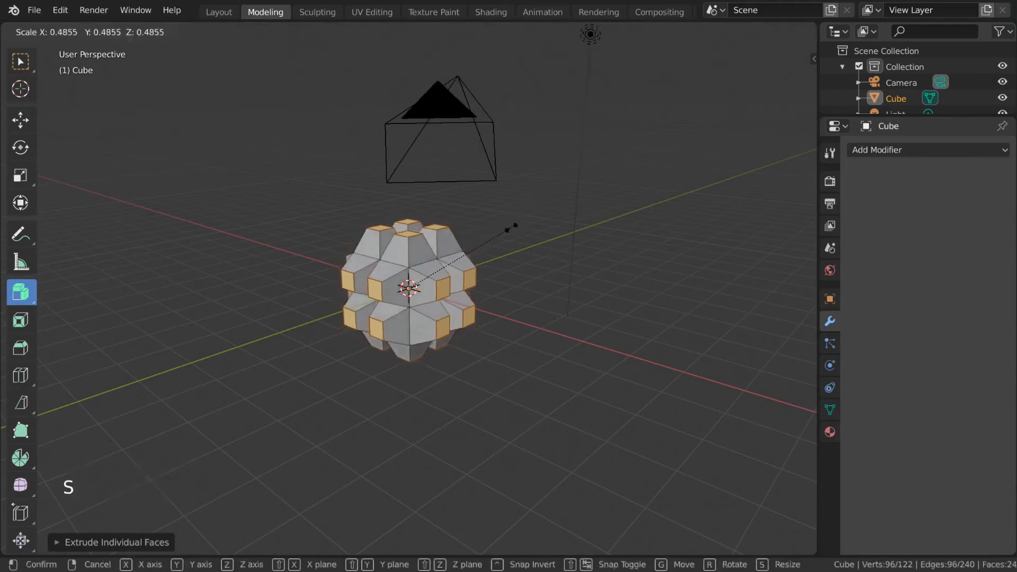
click(496, 242)
middle_drag(497, 242, 527, 228)
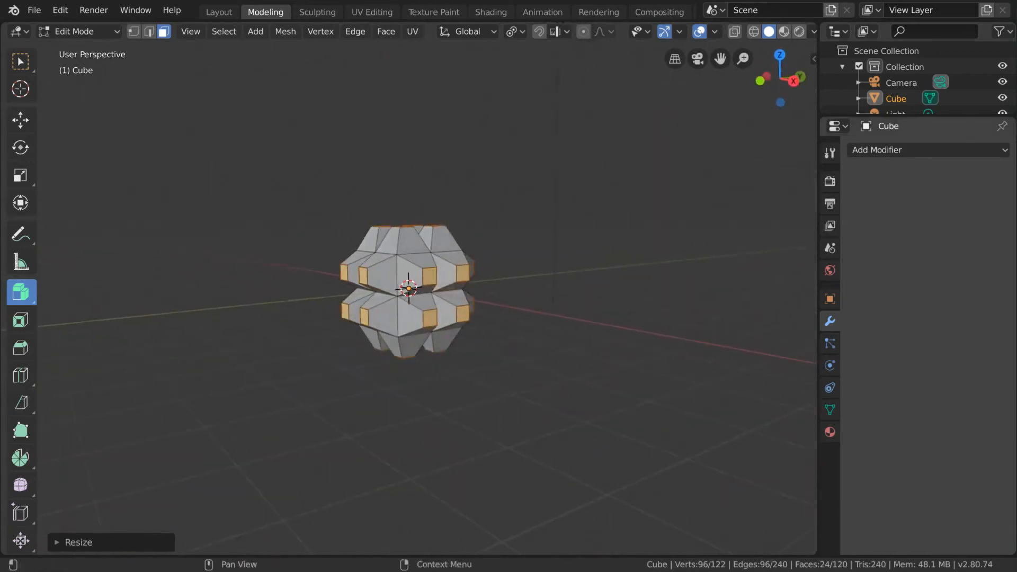
- Undo the scaling, the individual face extrusion and the subdivision of the cube
key(ctrl+z)
key(ctrl+z)
key(ctrl+z)
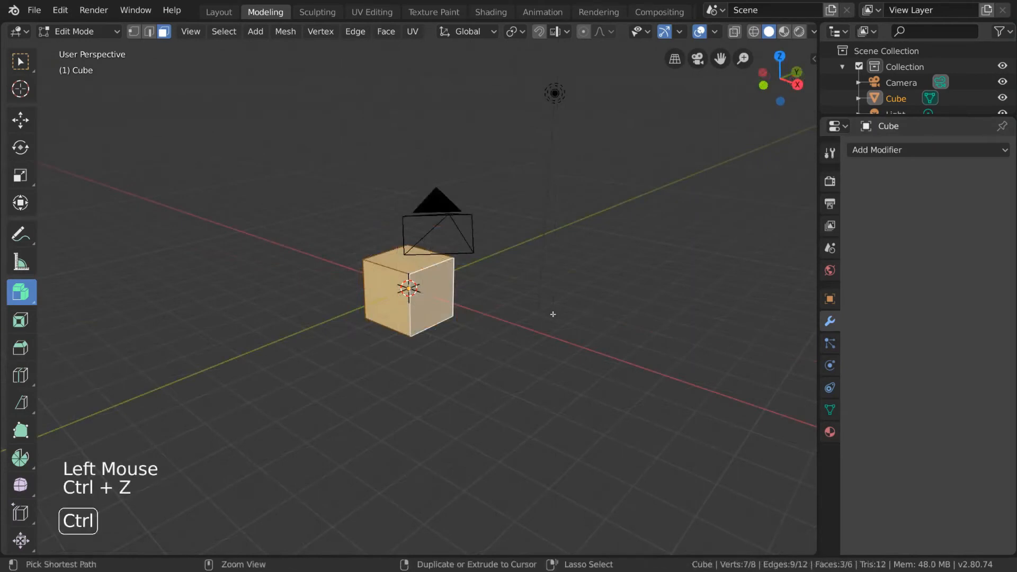
key(ctrl+z)
- Keep one side face of the cube selected and use Extrude to Cursor through six successive points to form a looping beam
shift+click(415, 312)
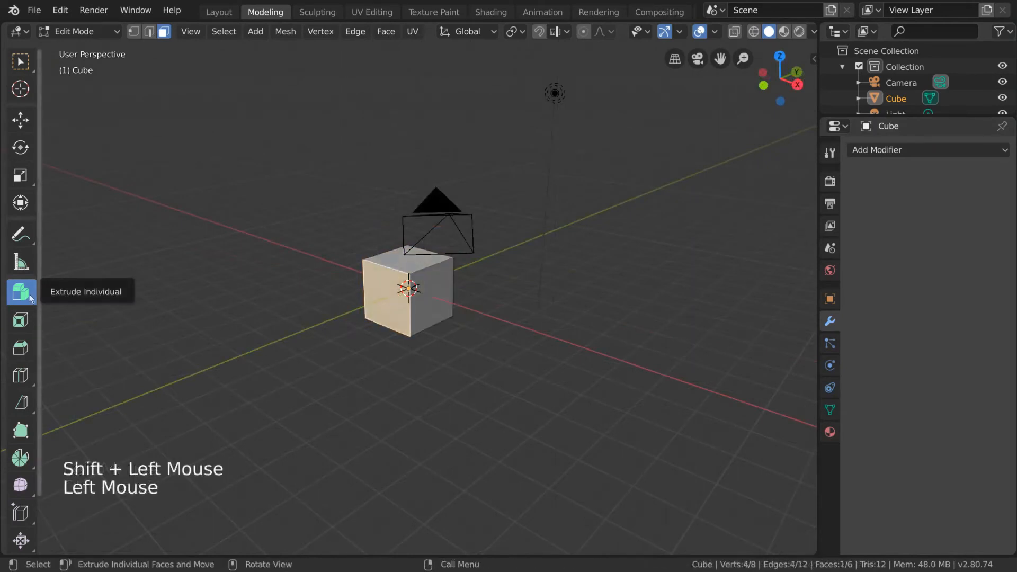
double_click(23, 295)
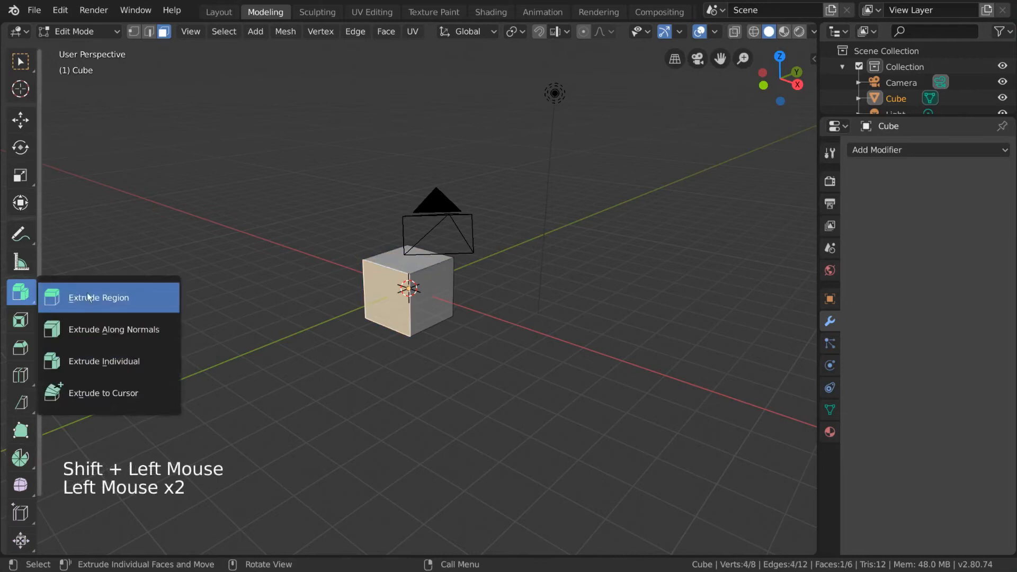
click(107, 393)
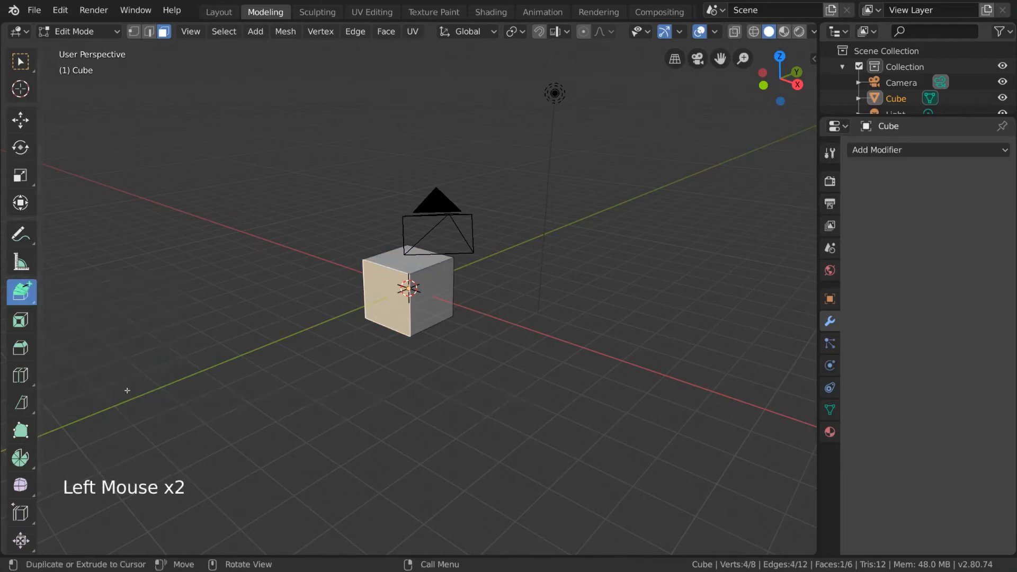
click(205, 274)
click(261, 442)
click(508, 479)
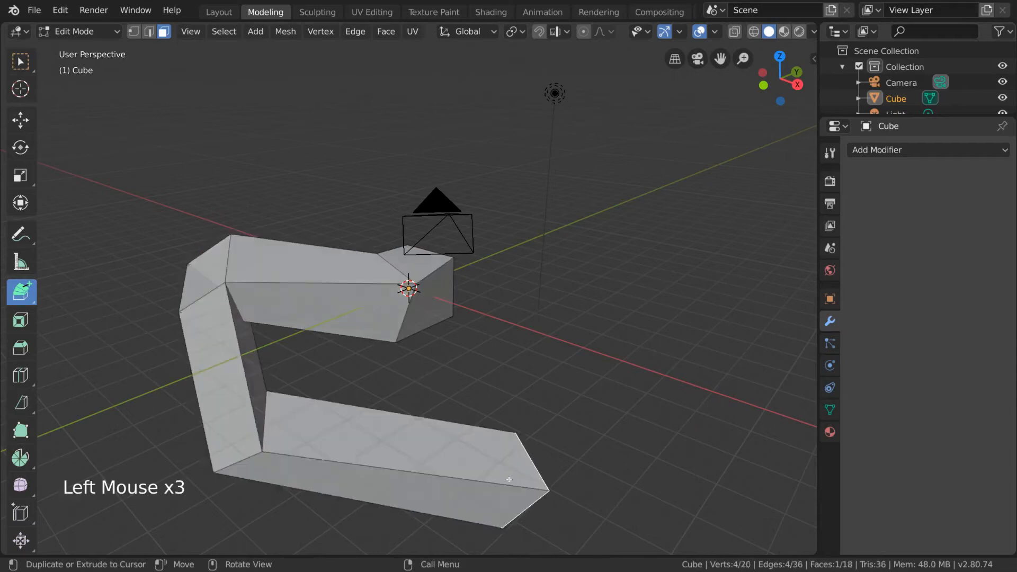
click(731, 275)
click(635, 127)
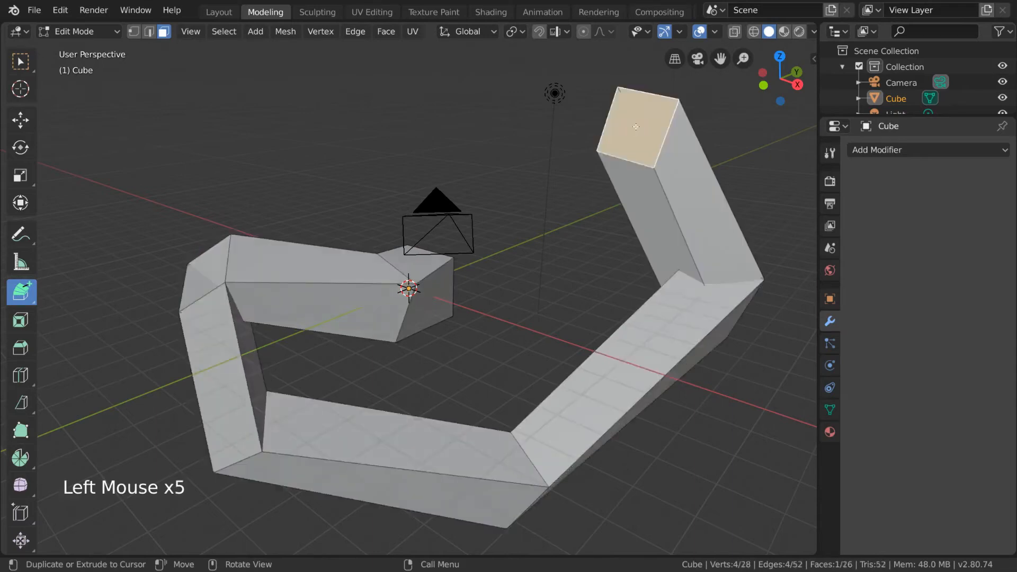
click(330, 119)
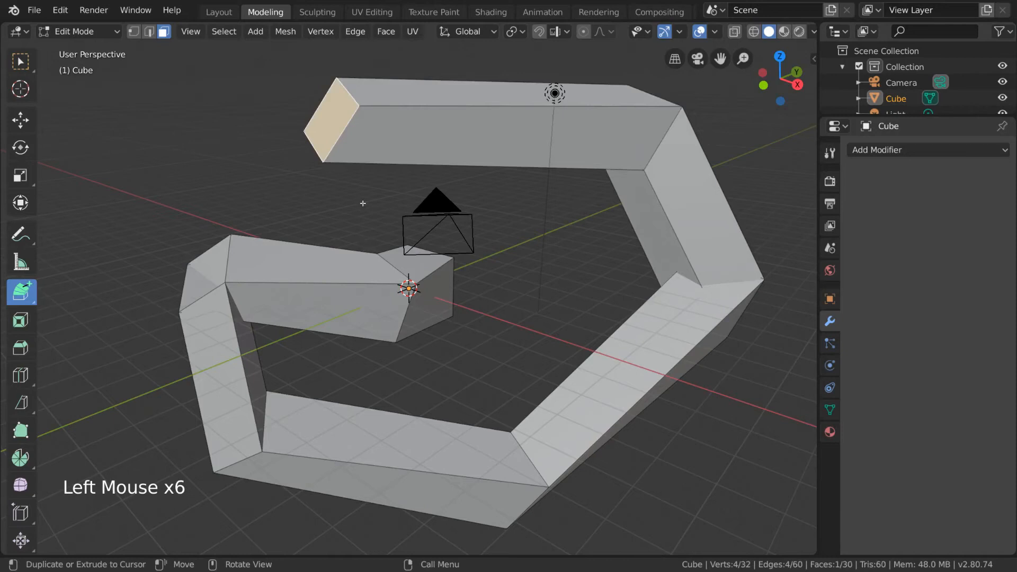
- Undo all the cursor extrusions back to the plain cube and return to the box selection tool
key(ctrl+z)
key(ctrl+z)
key(ctrl+z)
key(ctrl+z)
key(ctrl+z)
key(ctrl+z)
key(ctrl+z)
key(ctrl+z)
key(ctrl+z)
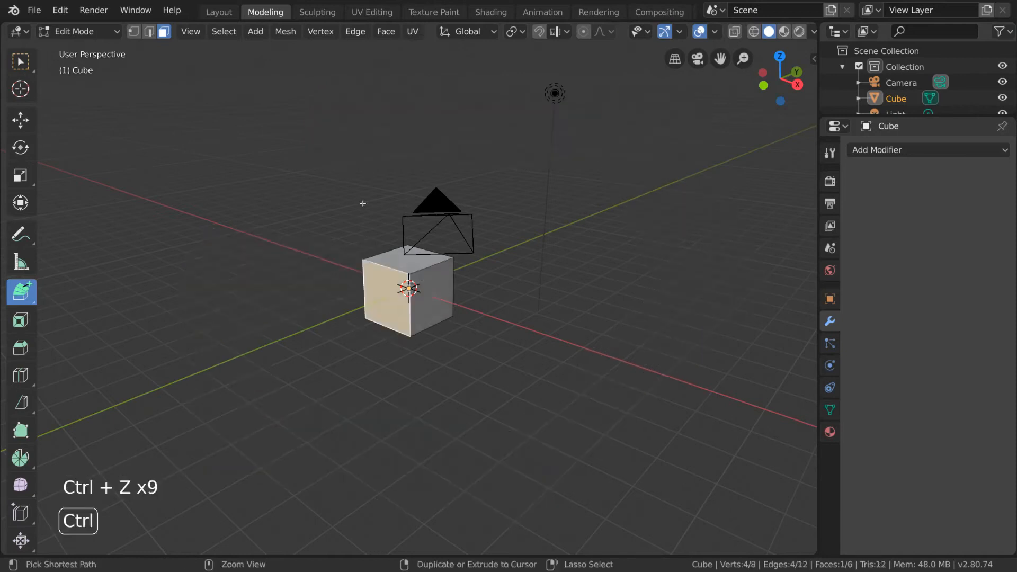
click(20, 62)
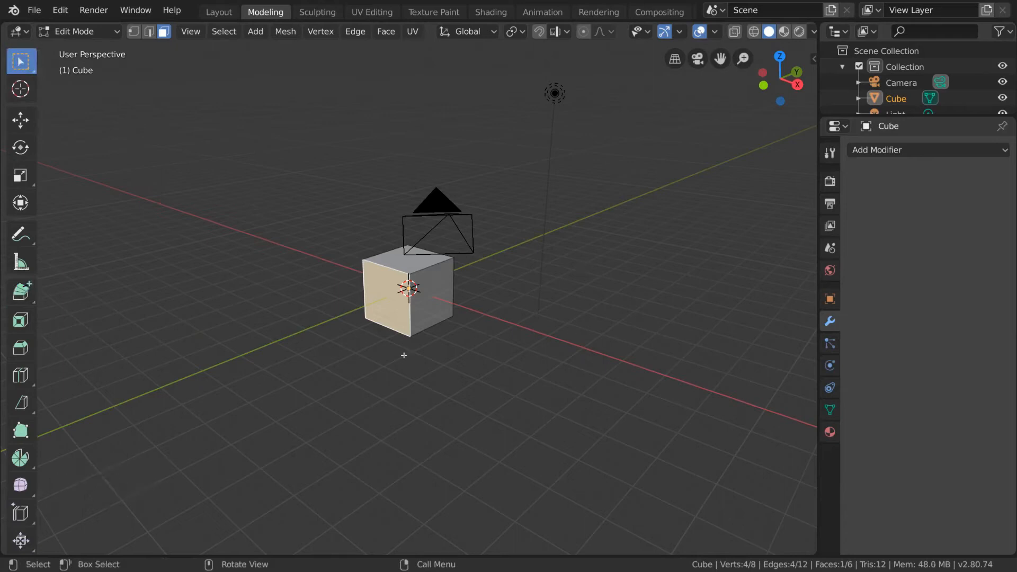
- Extrude the cube's selected side face to the cursor at three successive points to form a bent, angular beam
middle_drag(405, 352, 394, 354)
key(ctrl)
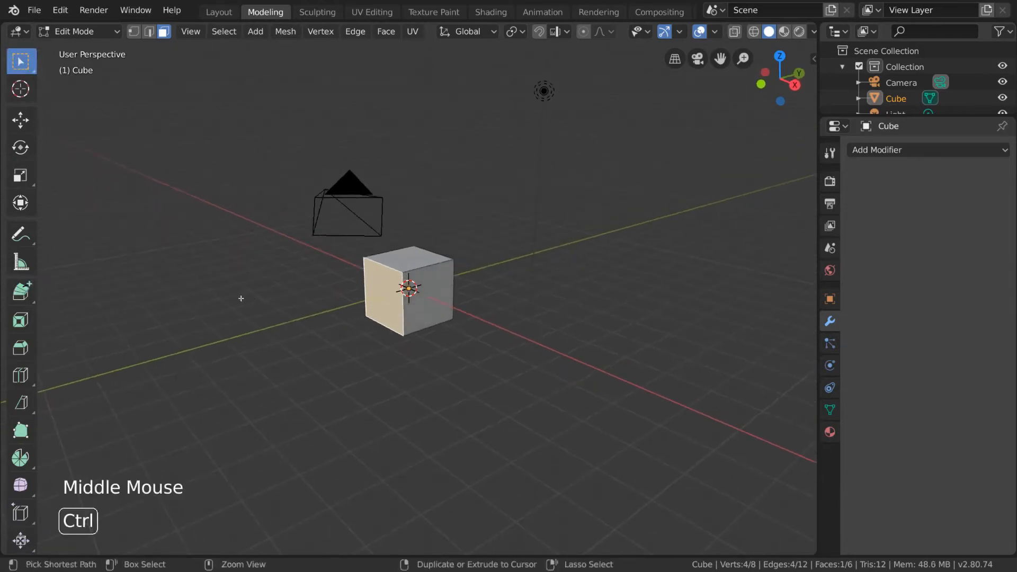
ctrl+right_click(191, 285)
ctrl+right_click(379, 461)
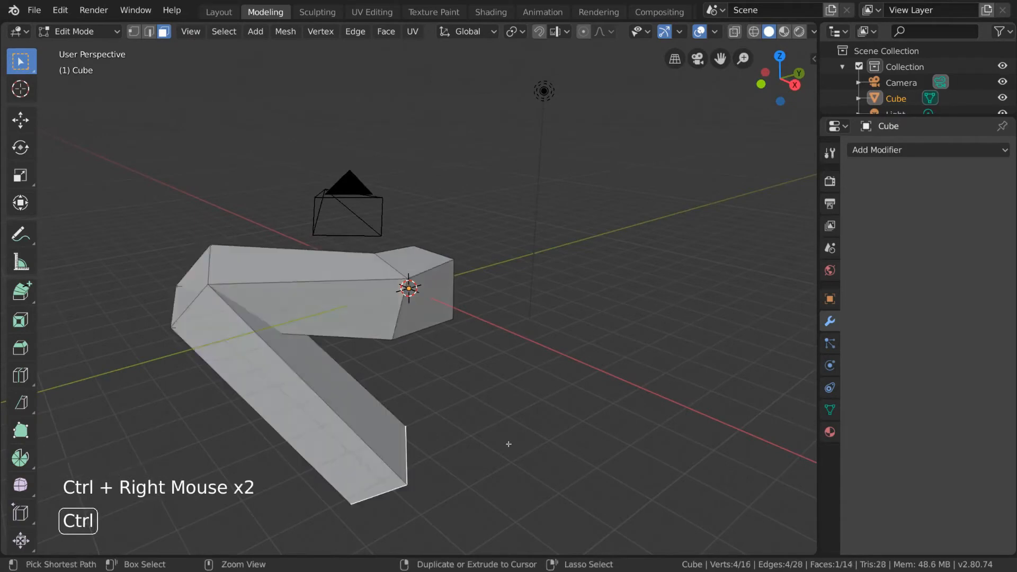
ctrl+right_click(611, 367)
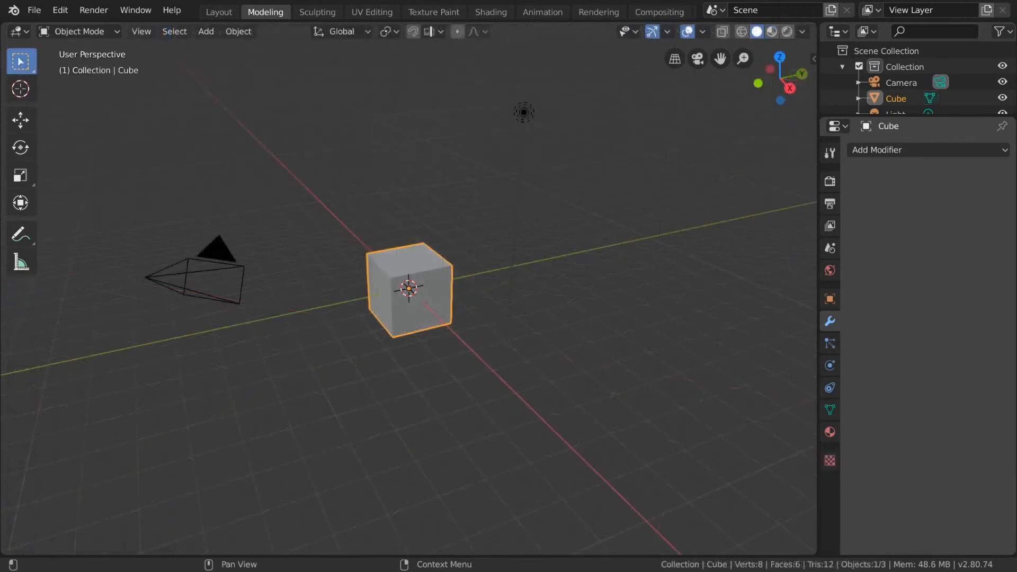
- Enter Edit Mode on the cube and scale the whole mesh down along Z into a thin slab
click(429, 270)
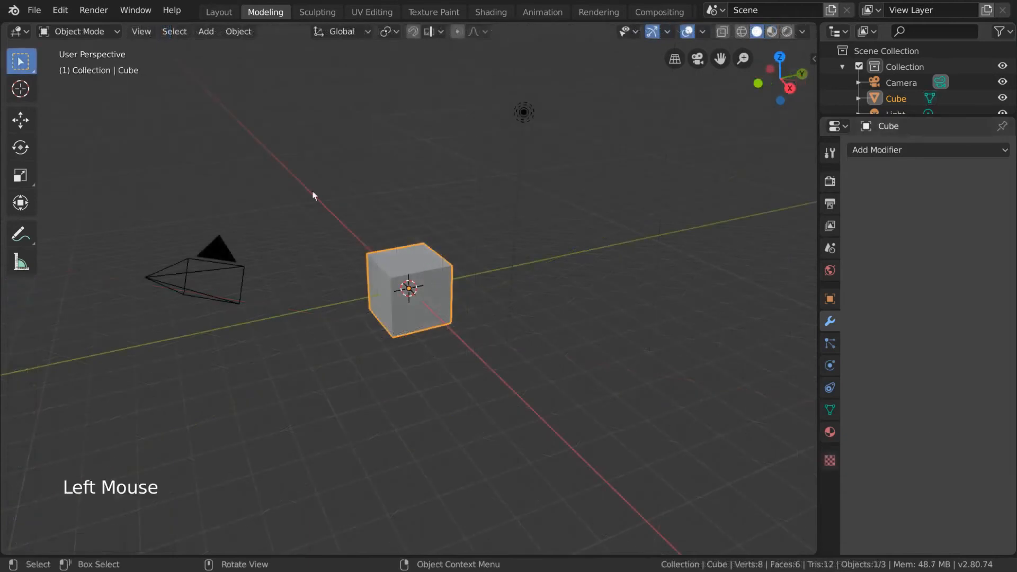
click(74, 33)
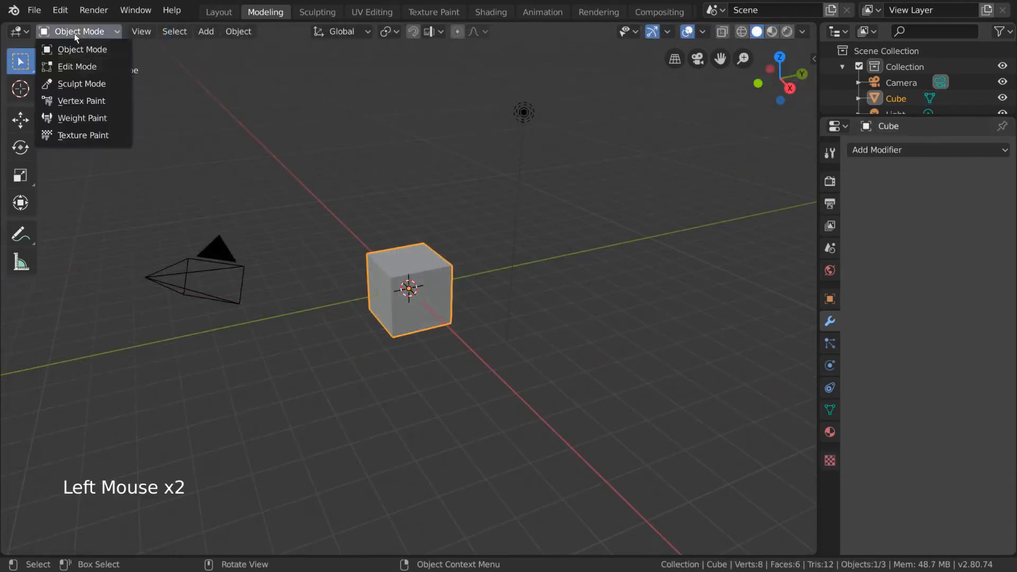
click(82, 68)
click(20, 175)
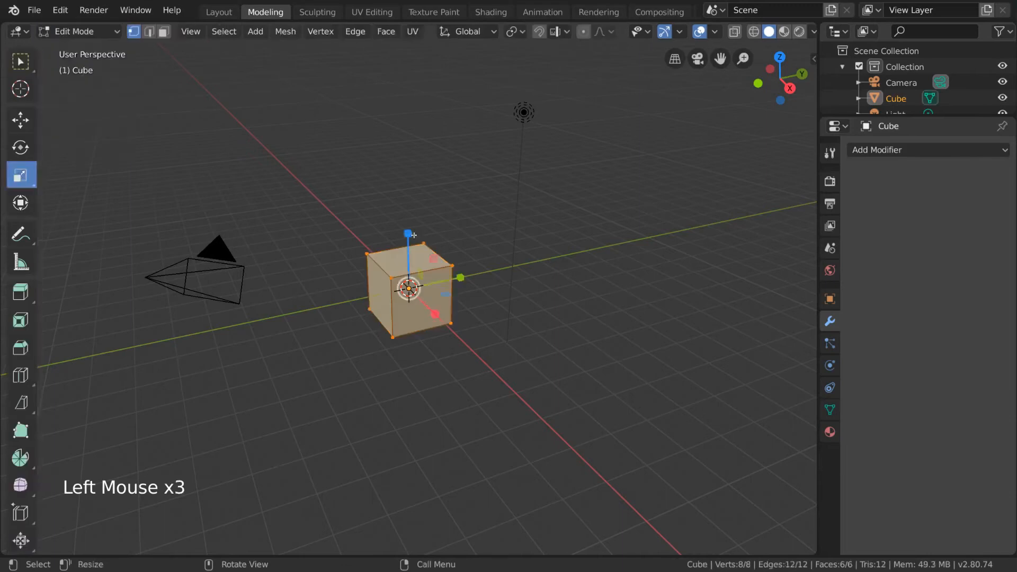
drag(407, 234, 408, 279)
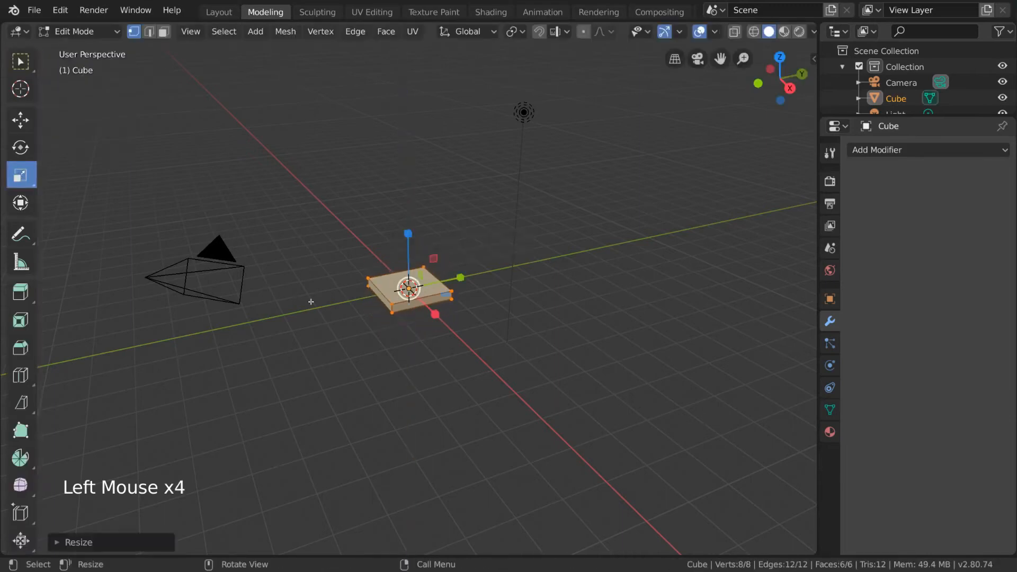
- Add two loop cuts in each horizontal direction near the slab's edges with Loop Cut, and return to box selection
click(24, 377)
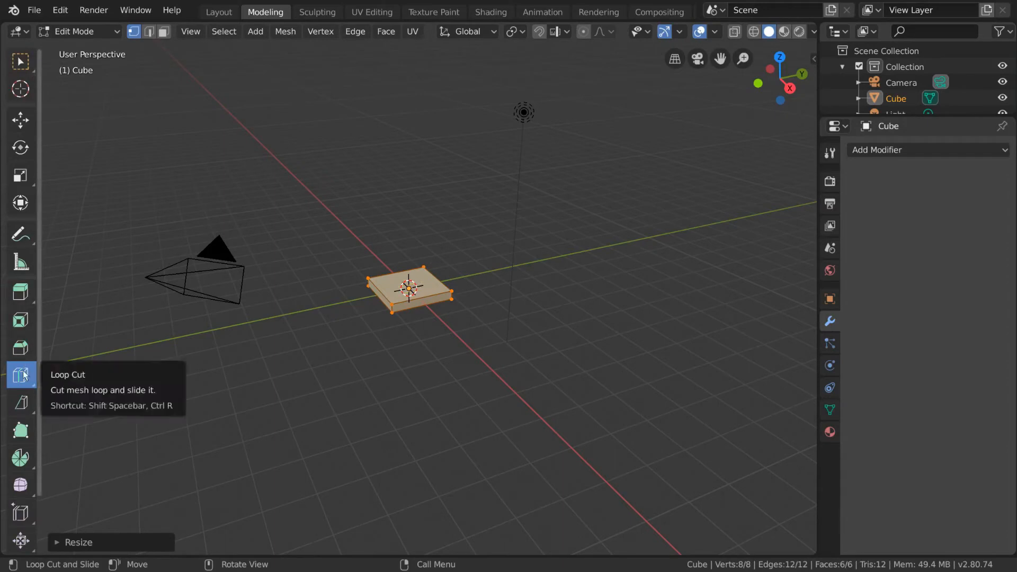
drag(382, 293, 407, 305)
click(20, 62)
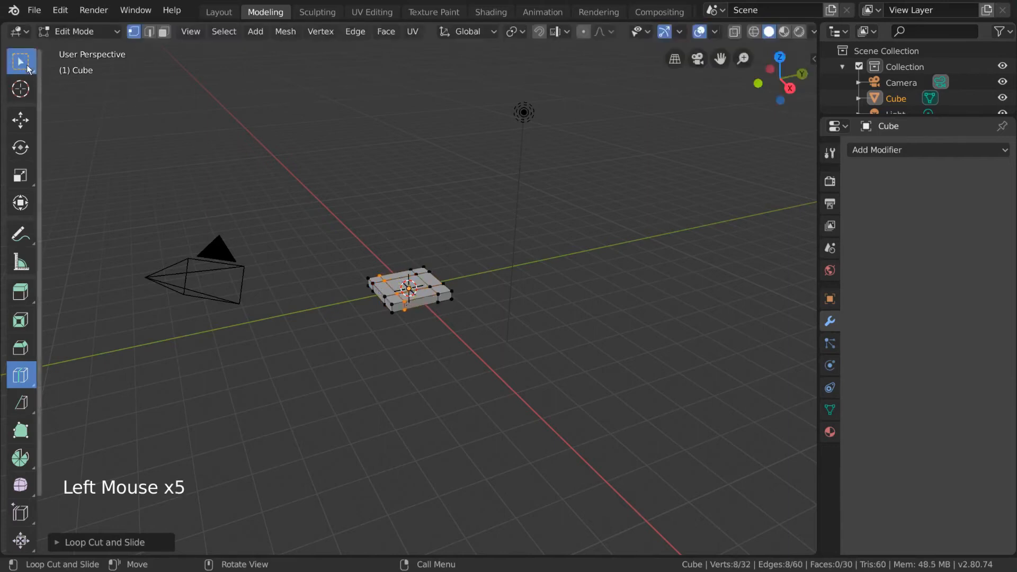
scroll(359, 182, up, 2)
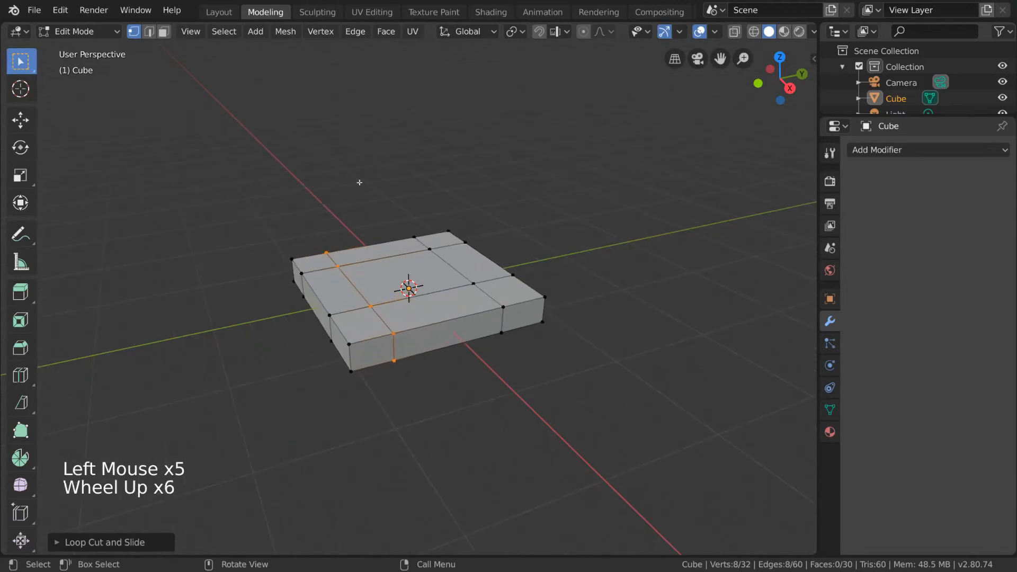
- In face select mode, select the three top faces along one edge of the slab plus its four bottom corner faces
click(164, 31)
middle_drag(517, 229, 472, 334)
click(471, 340)
shift+click(467, 365)
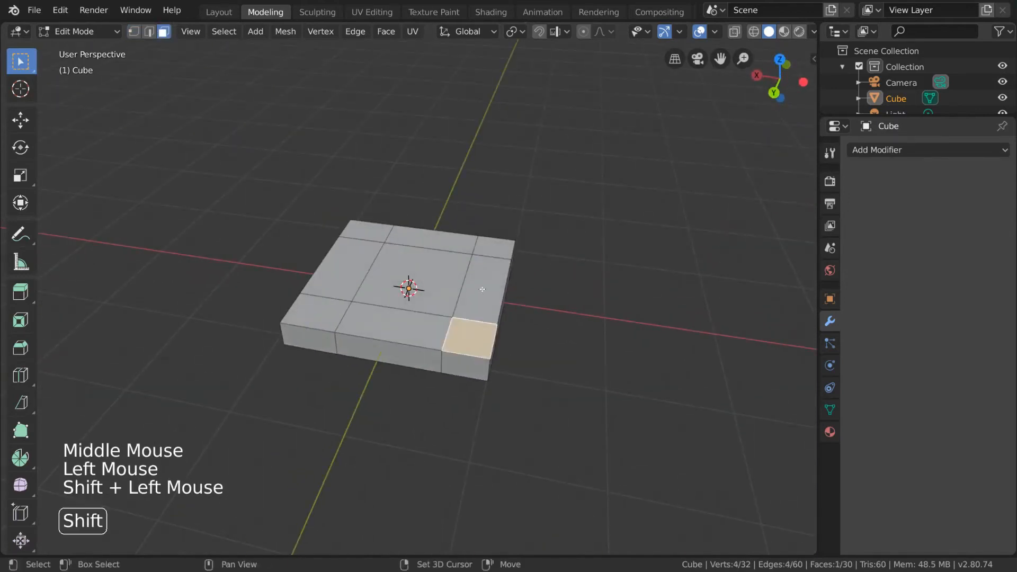
shift+click(485, 286)
middle_drag(484, 286, 453, 215)
shift+click(478, 226)
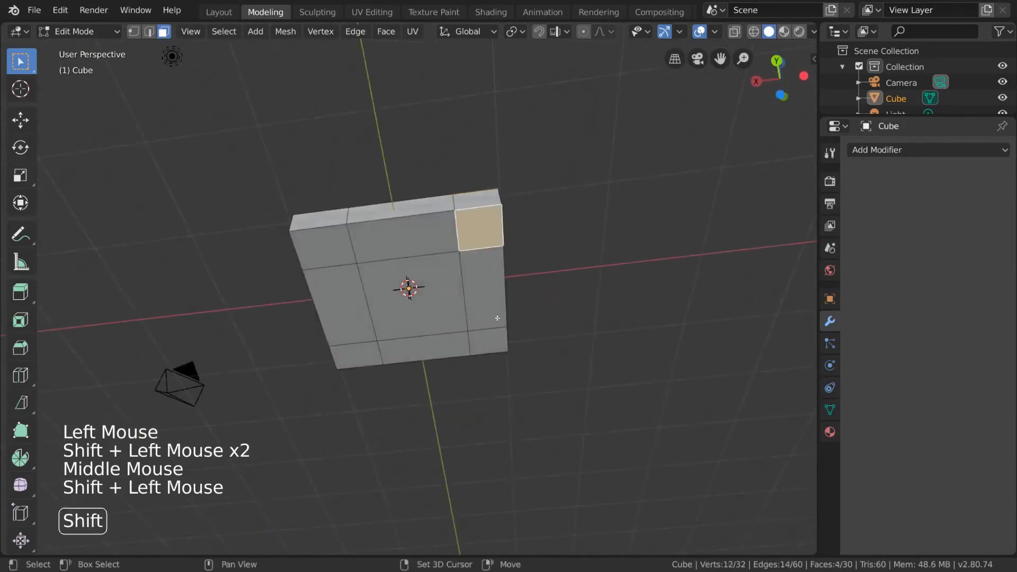
shift+click(488, 340)
shift+click(355, 355)
shift+click(334, 252)
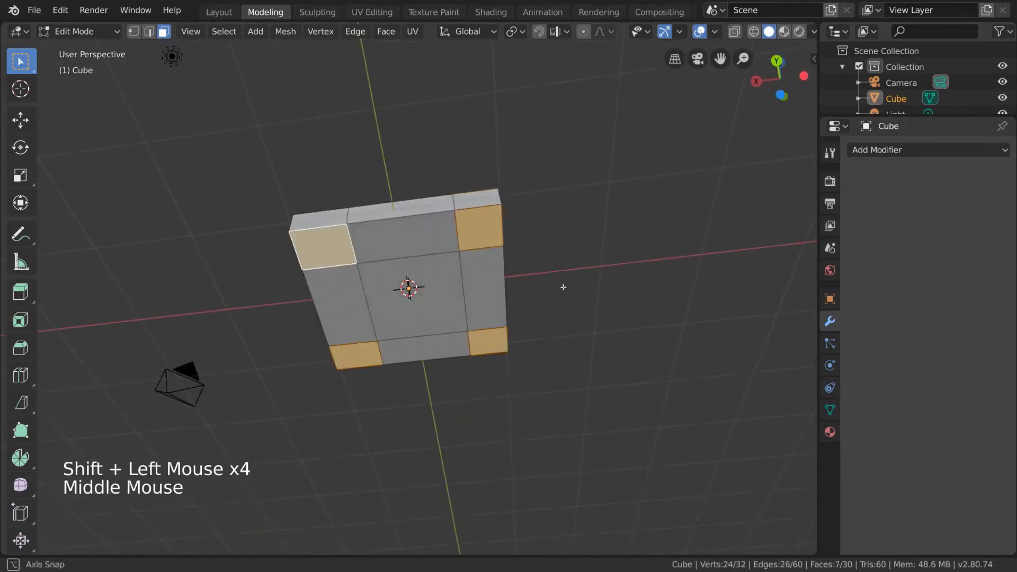
- Extrude the selected faces along their normals to form the chair's four legs and backrest
middle_drag(563, 300, 579, 366)
click(28, 293)
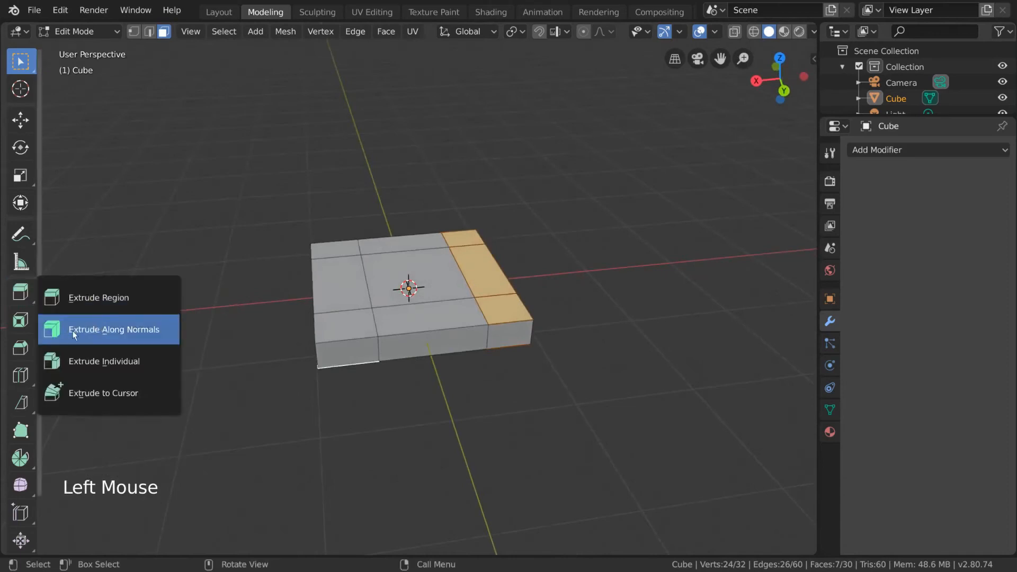
click(150, 333)
scroll(605, 299, down, 2)
drag(605, 298, 584, 358)
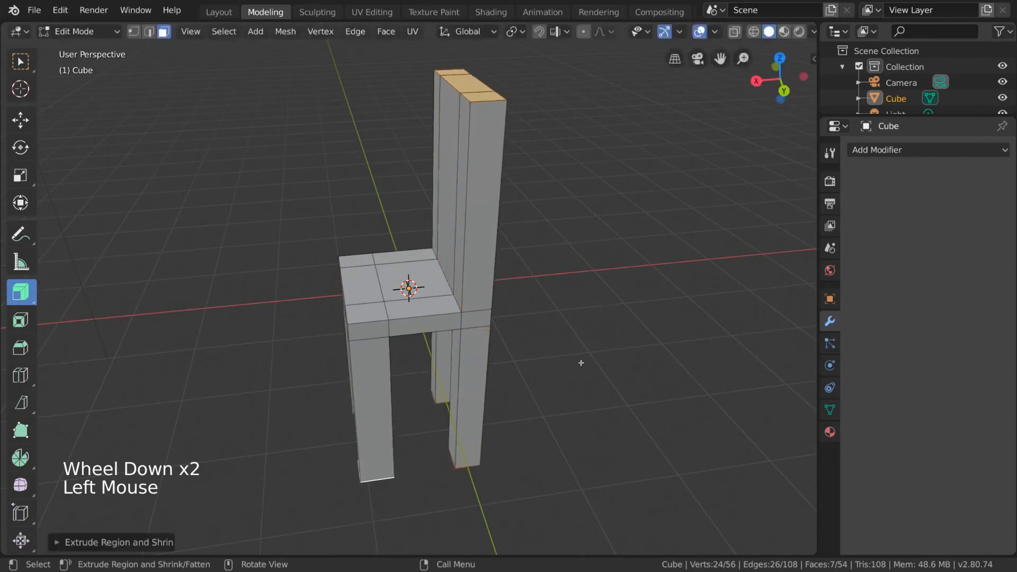
- Move the selected leg ends and backrest top upward along global Z to shorten the legs and raise the backrest
middle_drag(583, 358, 554, 345)
key(g)
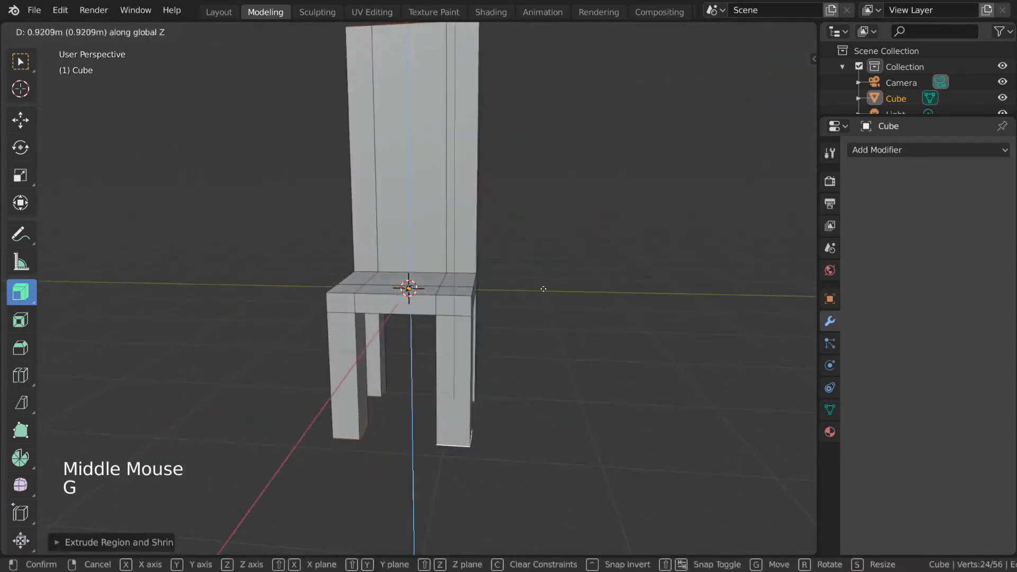
click(540, 268)
scroll(540, 284, down, 2)
shift+scroll(541, 284, up, 1)
shift+middle_drag(541, 284, 488, 318)
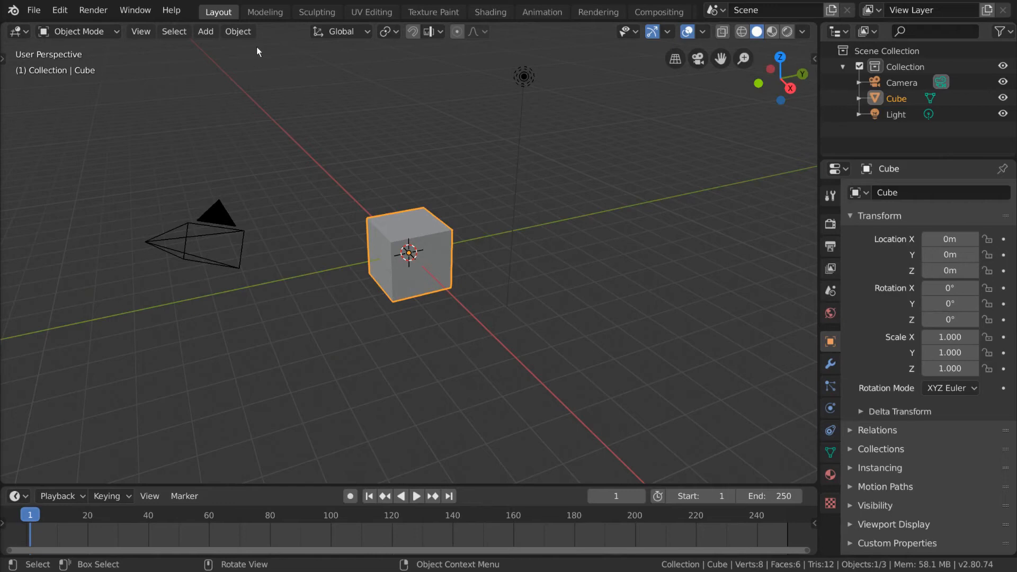
- Switch to the Modeling workspace, select one upper corner vertex of the cube and try moving it outward
click(266, 13)
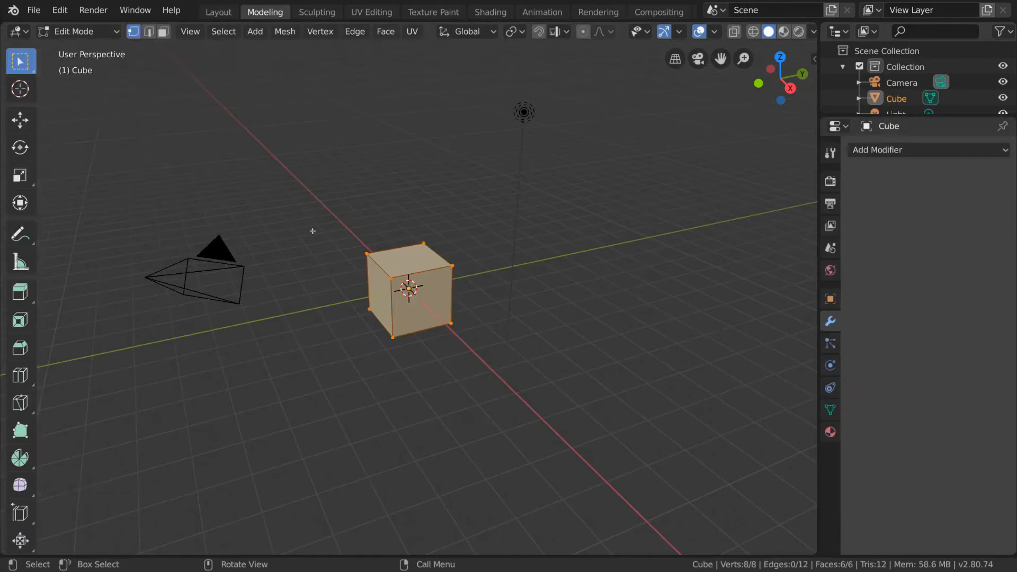
click(366, 254)
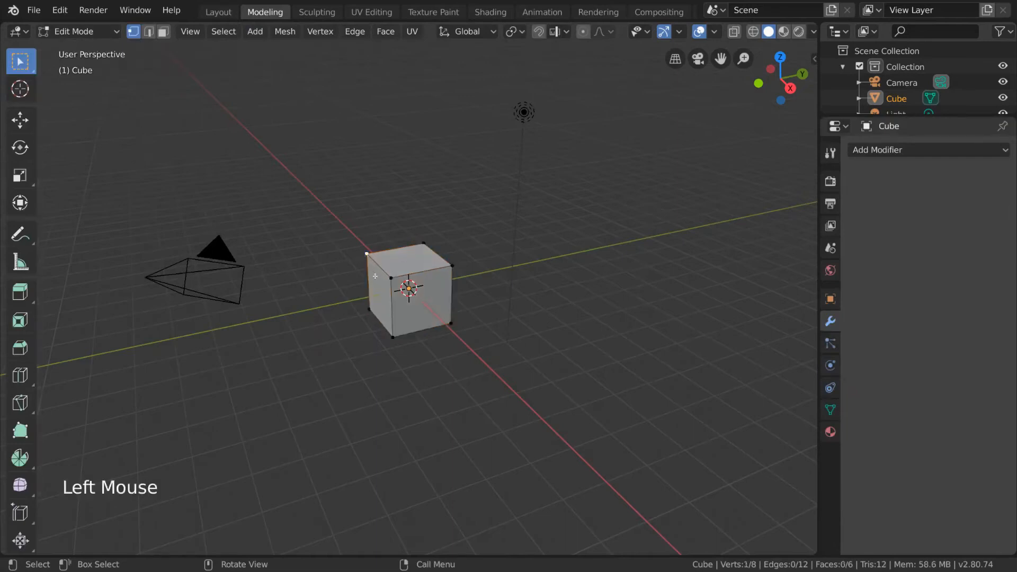
key(g)
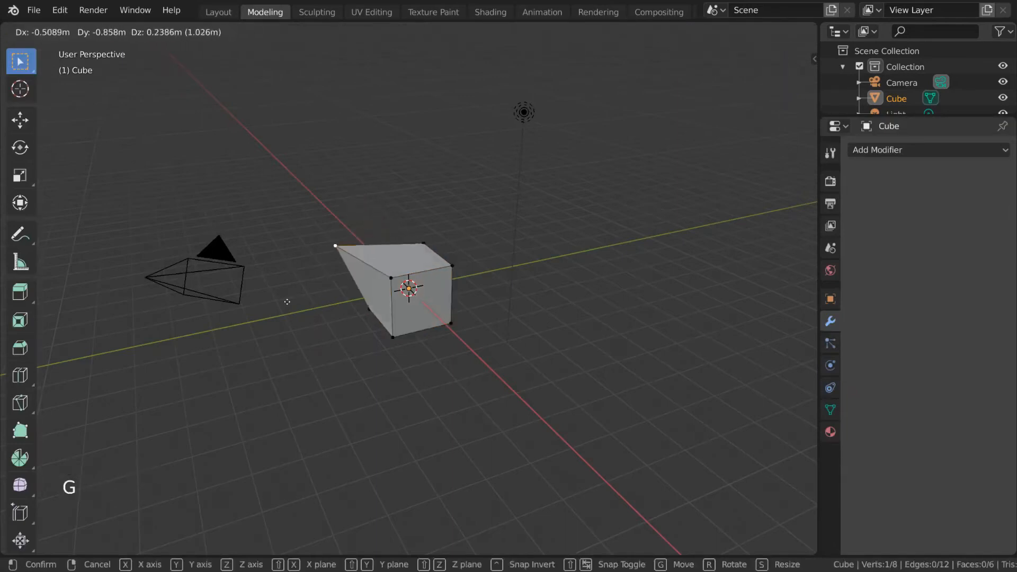
right_click(272, 285)
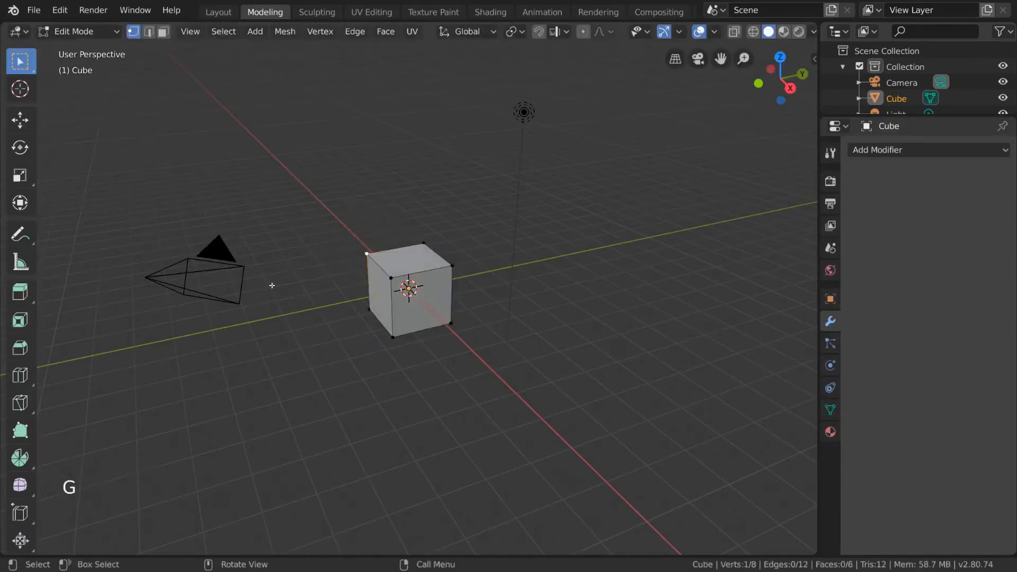
- Add the vertex at the other end of the rear top edge to the selection and try rotating and scaling the pair
shift+click(422, 242)
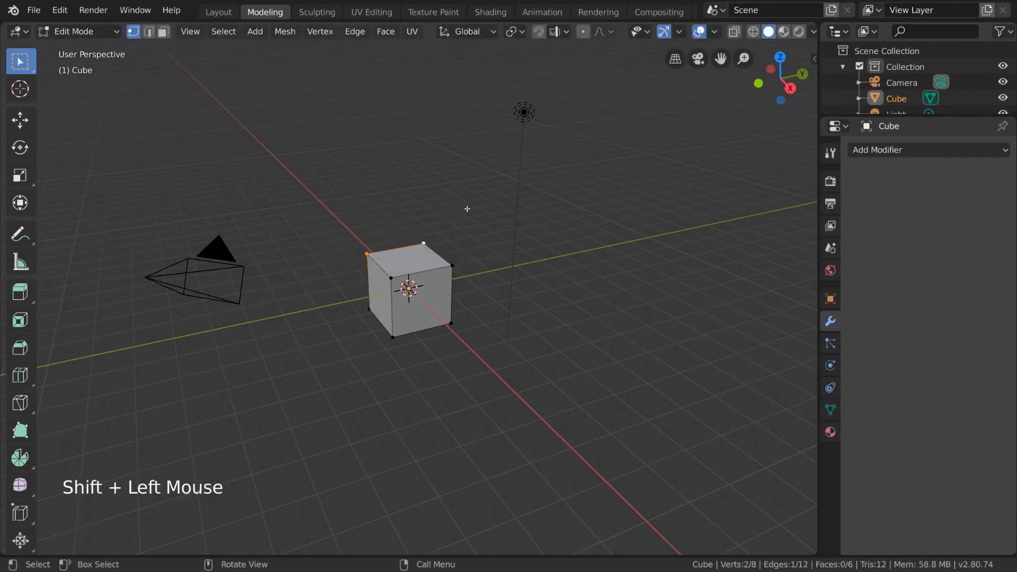
key(r)
key(Escape)
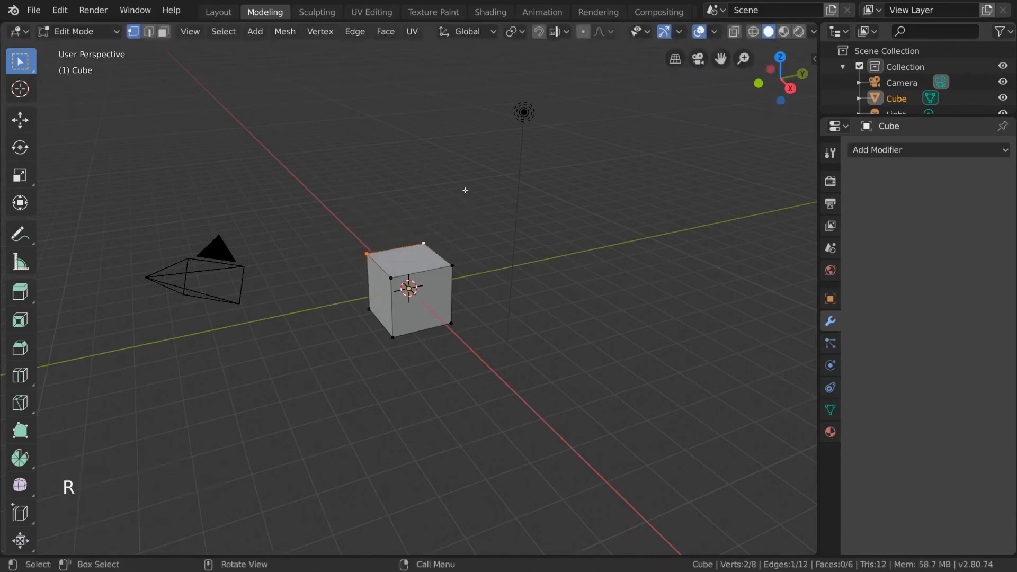
key(s)
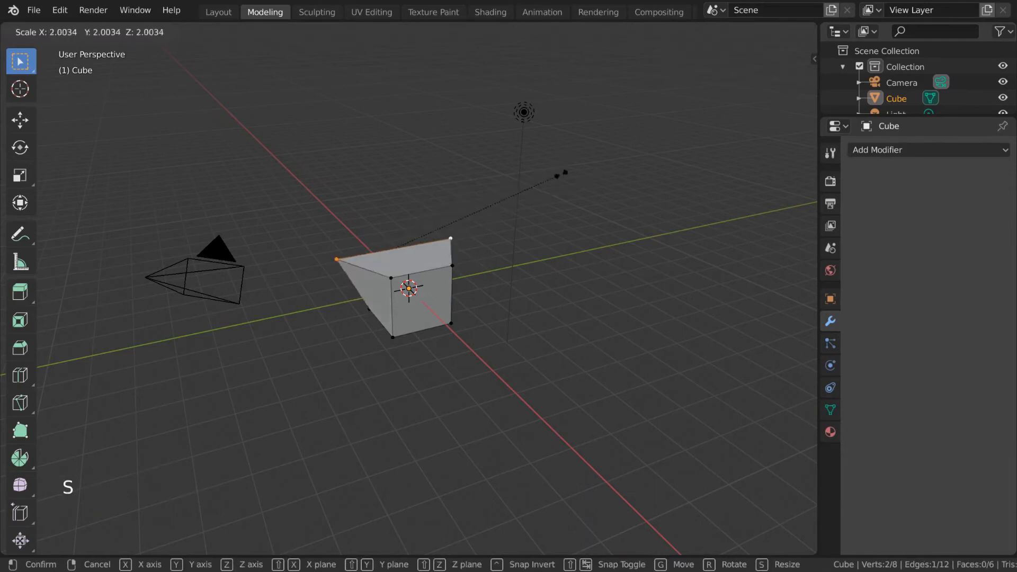
key(Escape)
- Extend the selection to the remaining top vertices and one lower corner vertex, and try scaling and rotating them
shift+click(453, 266)
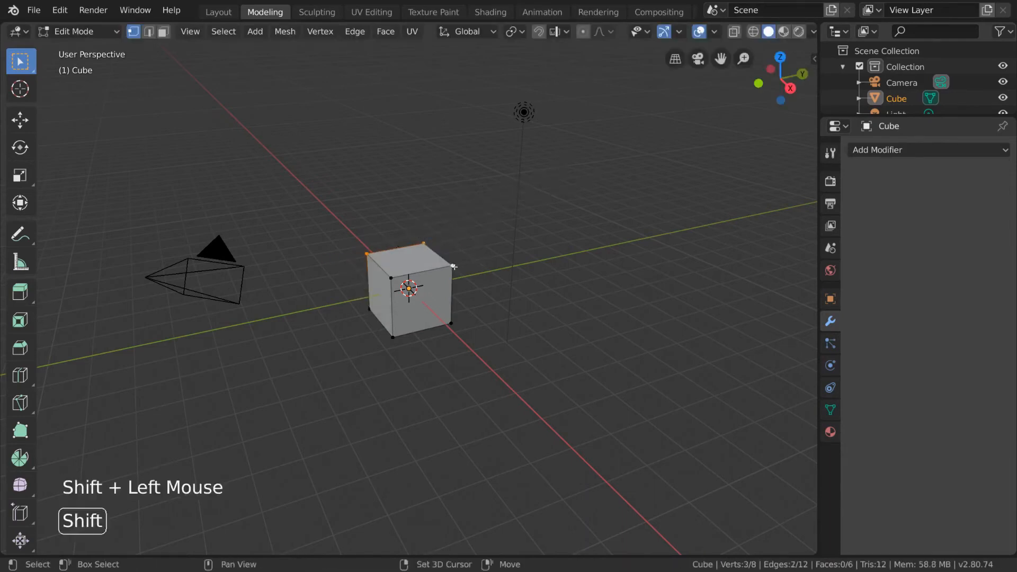
shift+click(386, 278)
shift+click(392, 338)
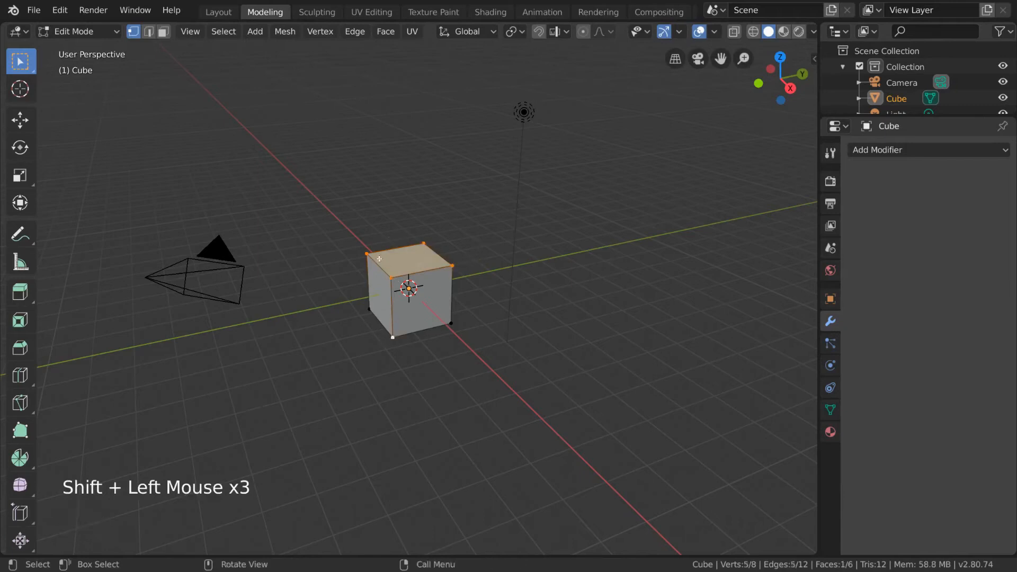
key(s)
key(Escape)
key(r)
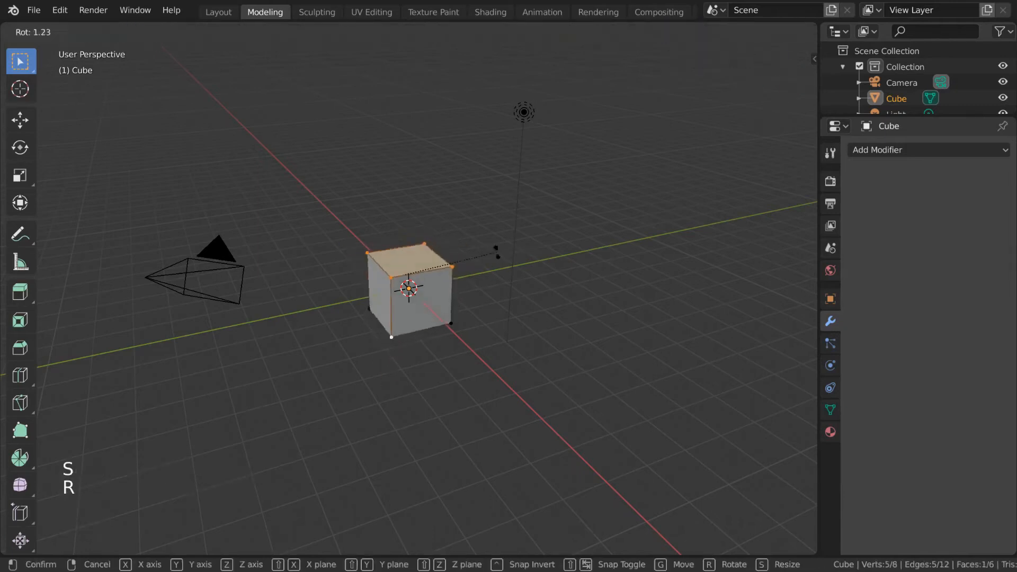
right_click(498, 234)
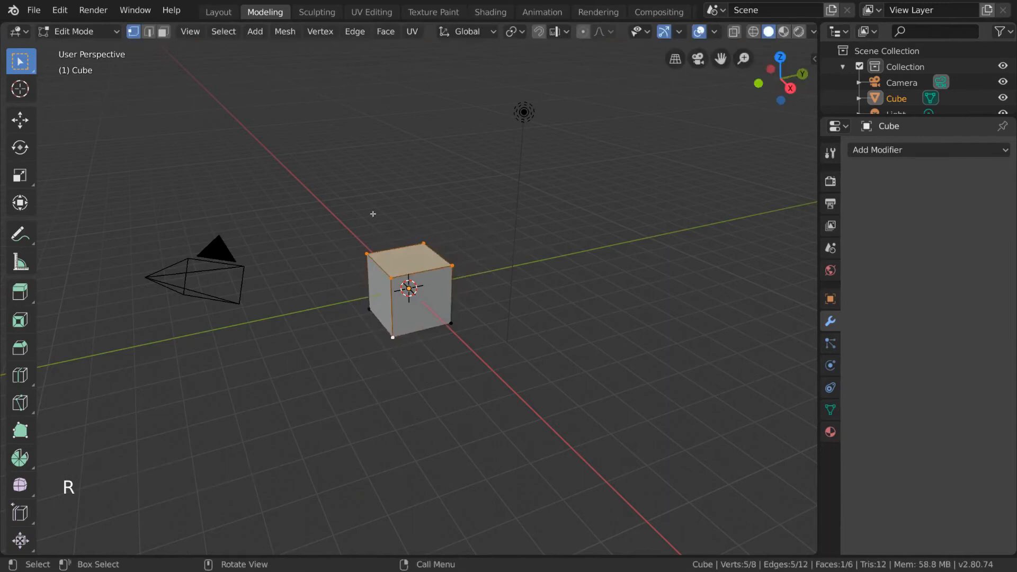
- Select only the two vertices of the cube's front top edge and try rotating that edge
click(386, 281)
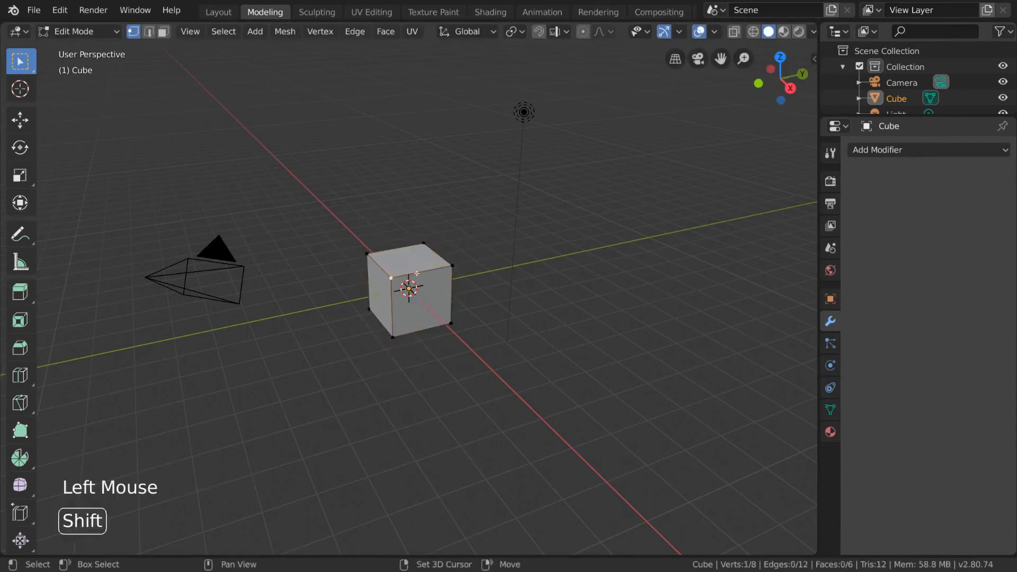
shift+click(445, 268)
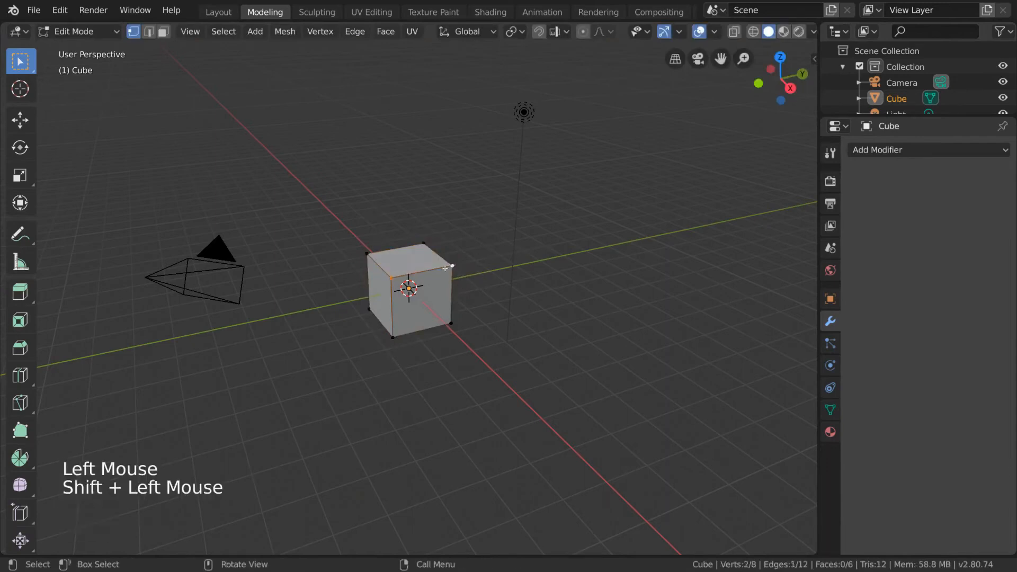
key(r)
right_click(518, 223)
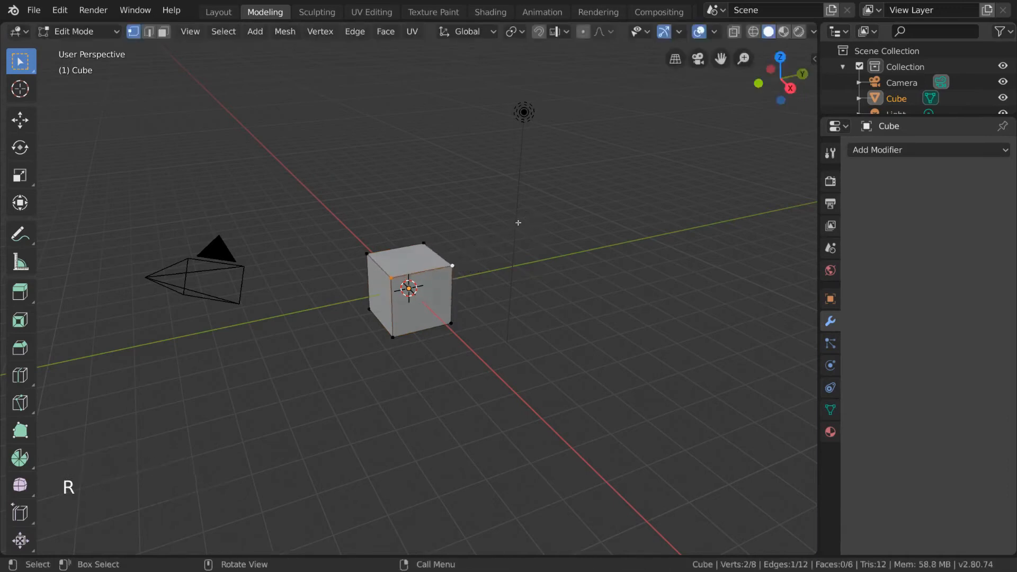
- Add the two rear top vertices to complete the top face selection and try scaling the face down
shift+click(423, 244)
shift+click(367, 254)
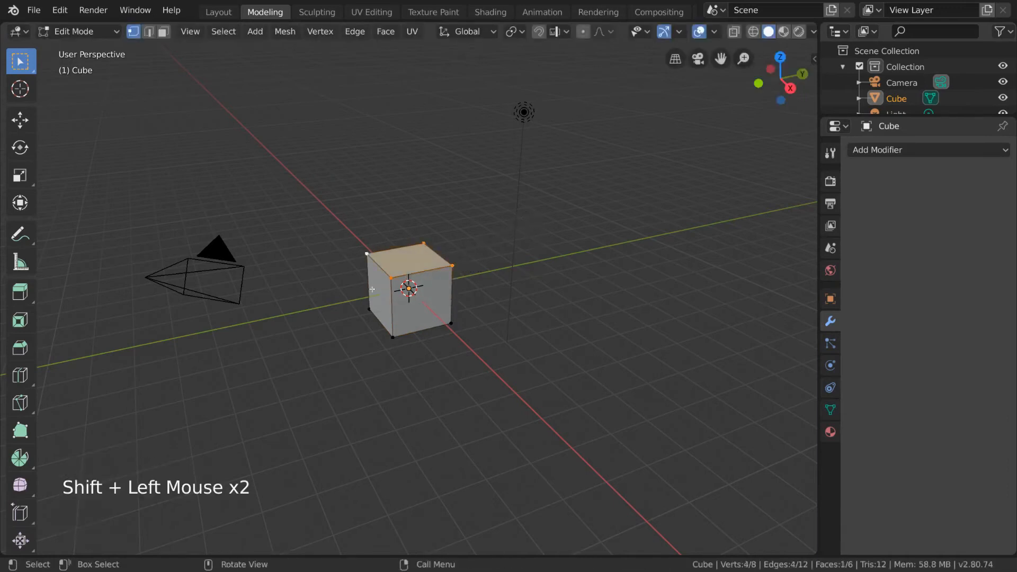
key(s)
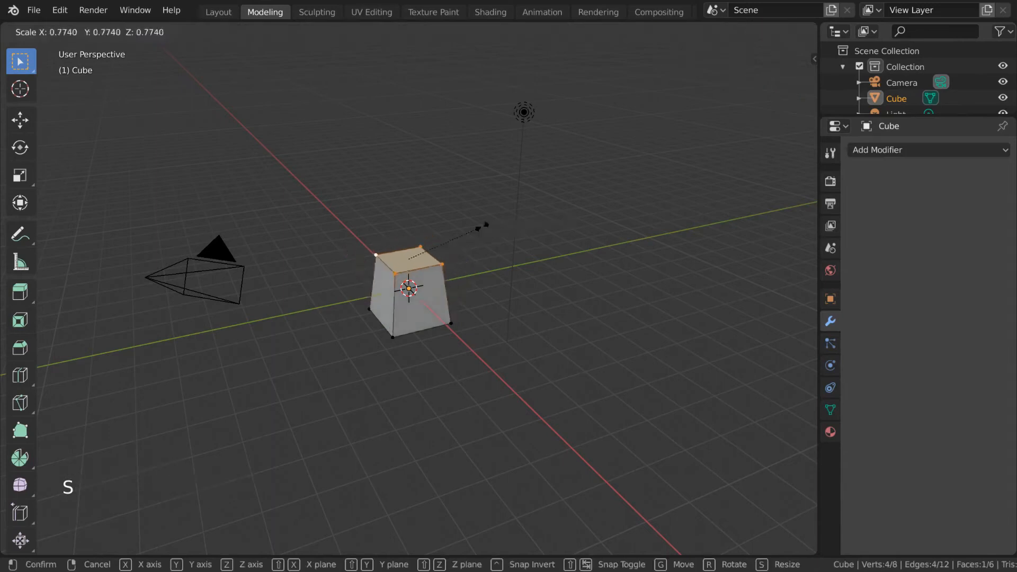
right_click(488, 231)
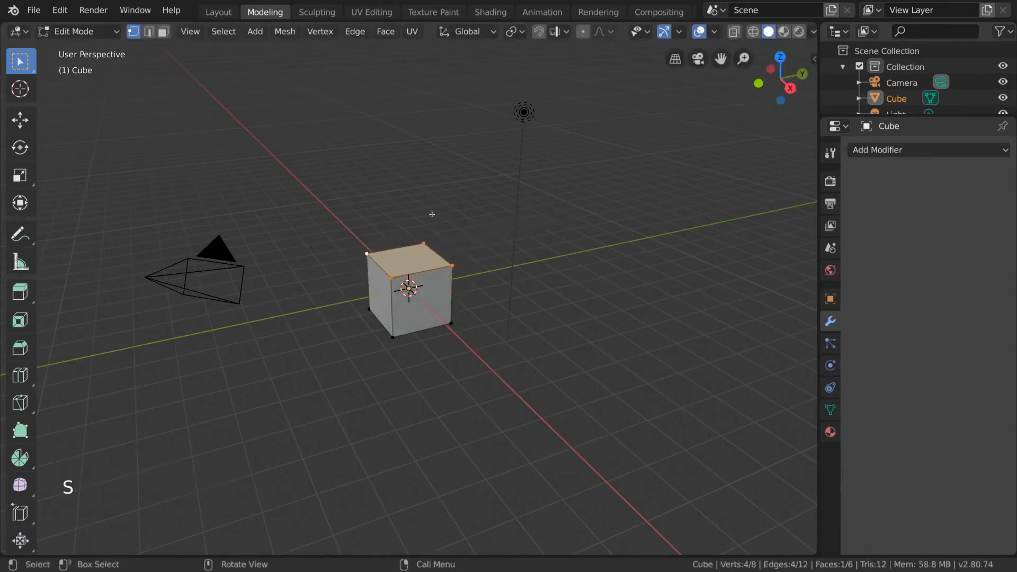
- Add the front face's two lower vertices to the top face selection and try moving the six vertices
shift+click(450, 323)
shift+click(392, 337)
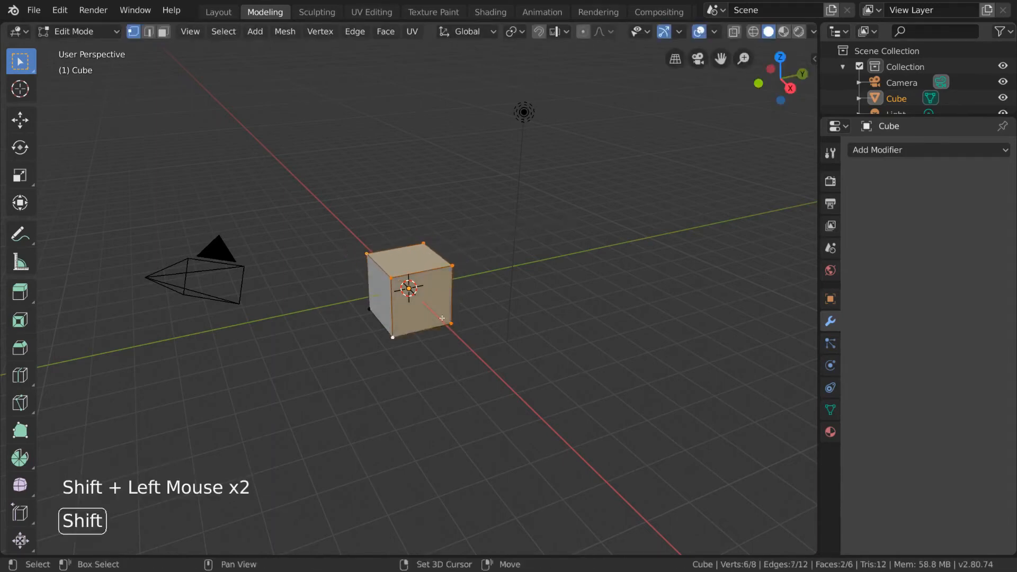
key(g)
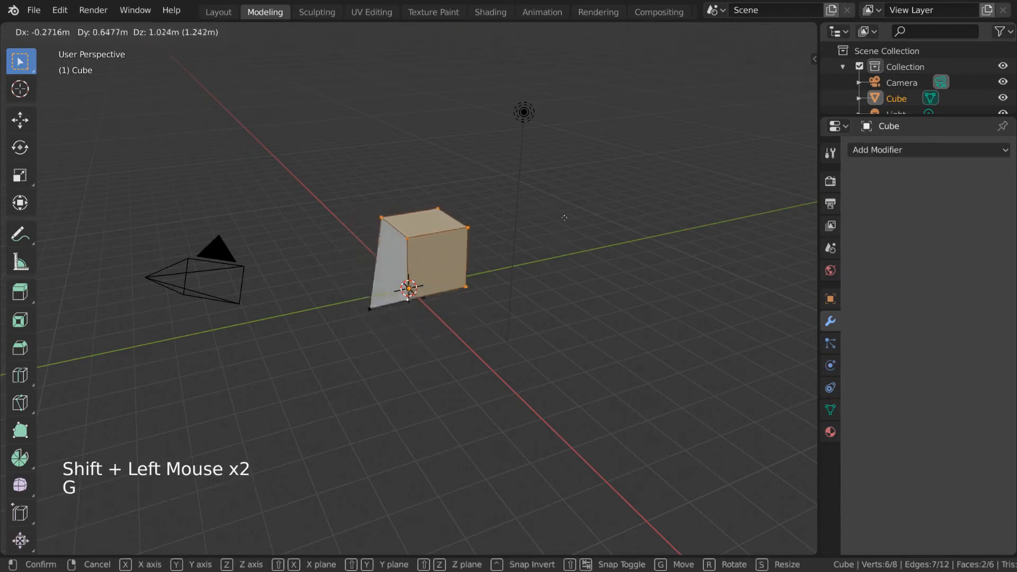
right_click(571, 235)
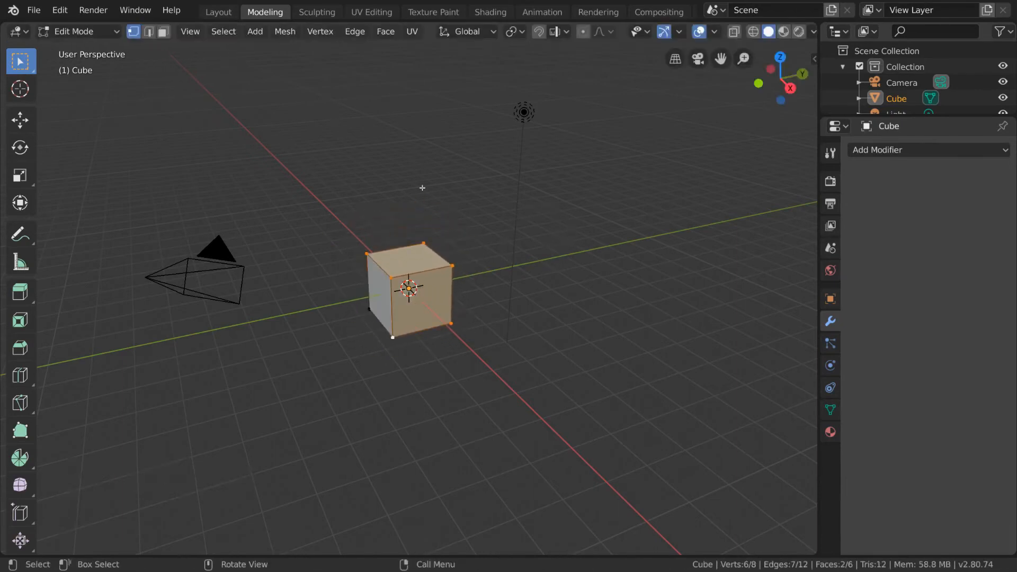
- Change to edge selection and select two adjoining top edges of the cube: the side one, plus the front one
click(148, 33)
click(169, 35)
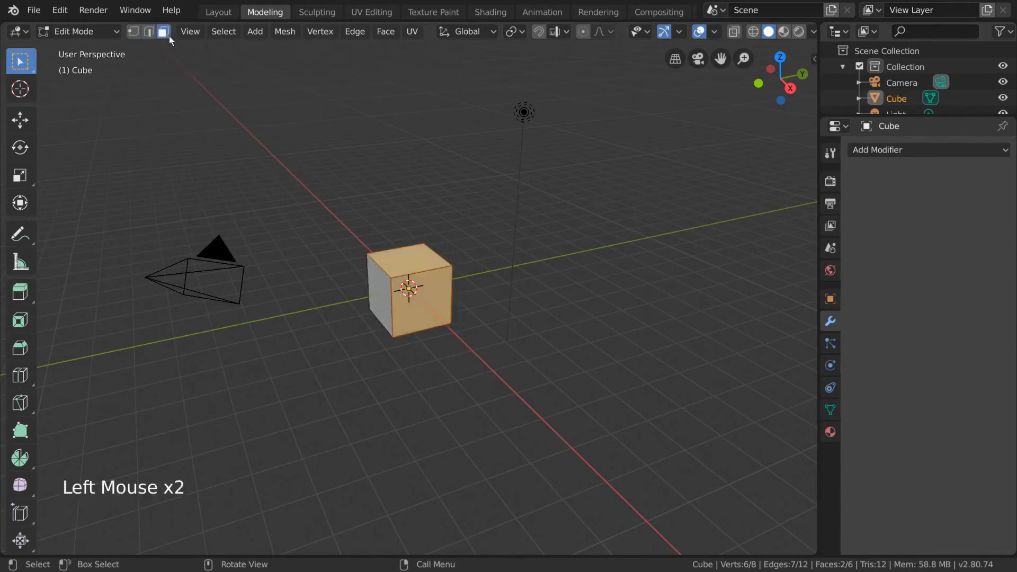
click(150, 34)
click(380, 267)
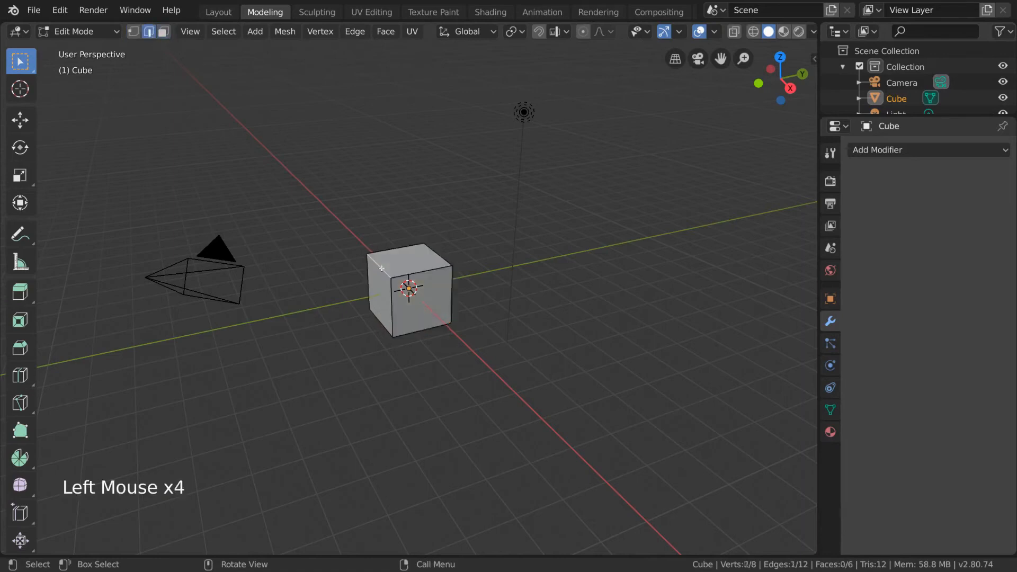
shift+click(418, 272)
- Change to face selection, try adding the front and side faces to the top face, and end with only the top face selected
click(169, 35)
click(410, 262)
shift+click(419, 303)
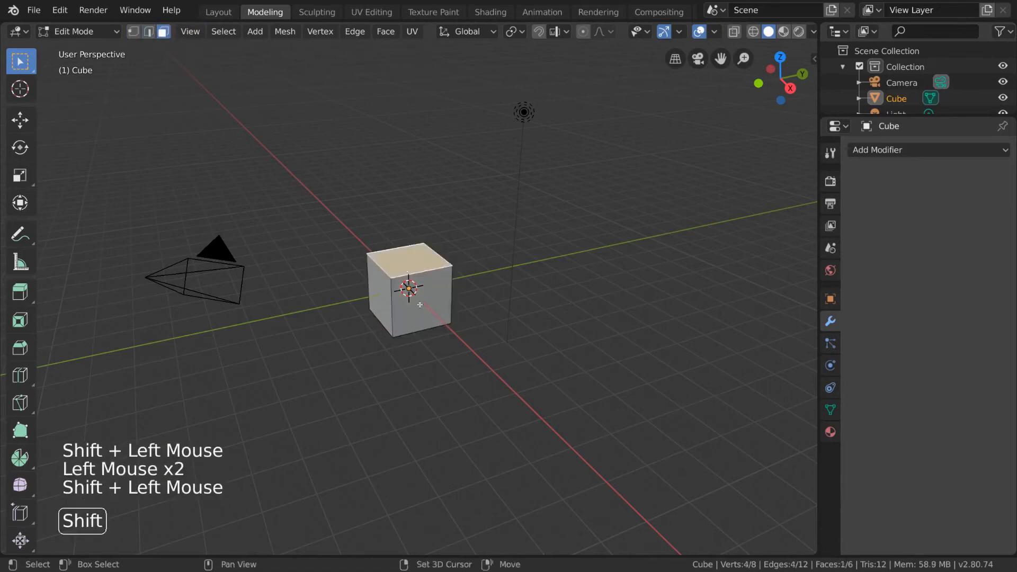
shift+click(379, 300)
click(412, 264)
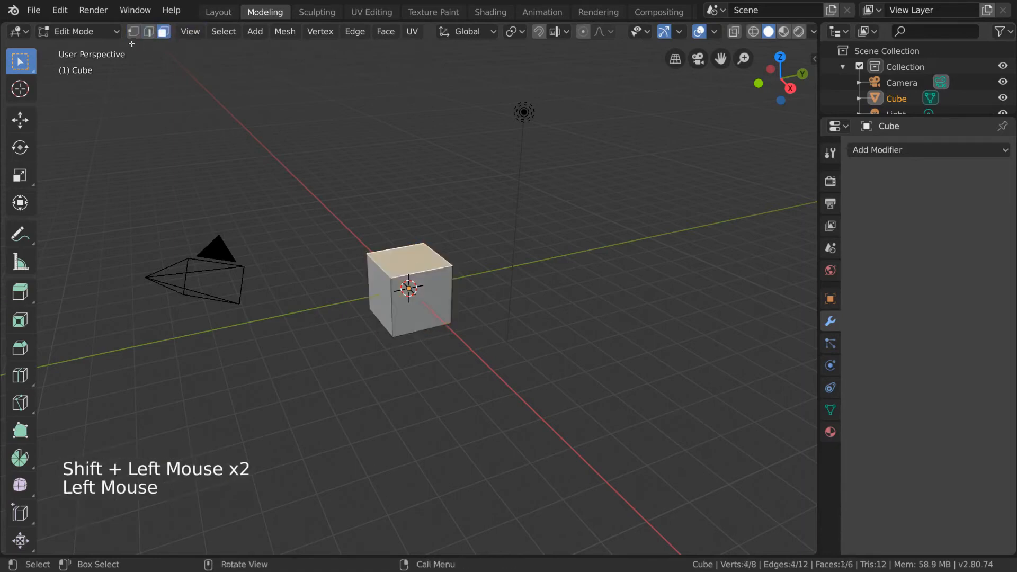
- Combine edge and face selection modes with vertex selection off, and select the cube's front face
shift+click(134, 34)
shift+click(145, 34)
shift+click(132, 34)
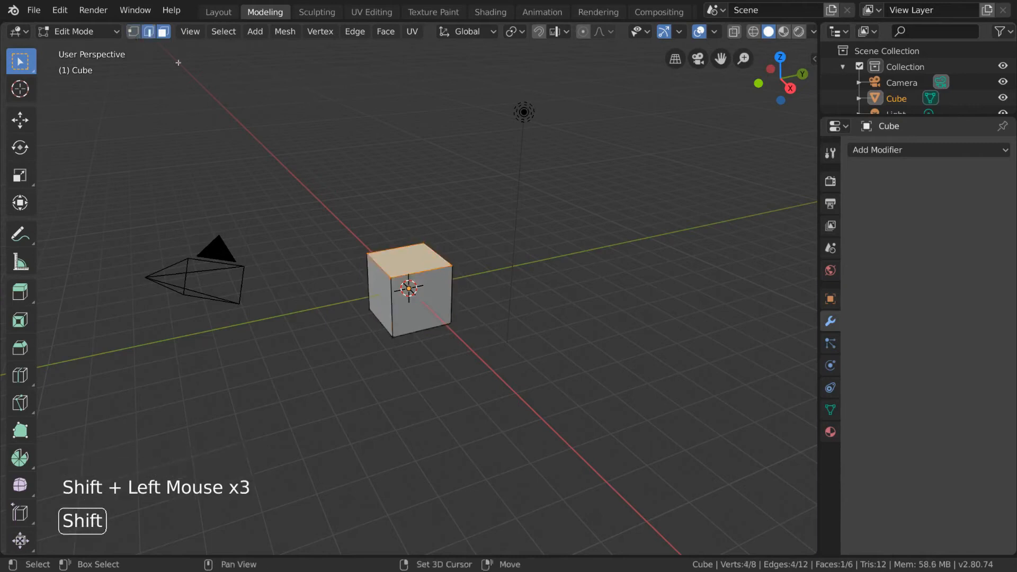
click(387, 305)
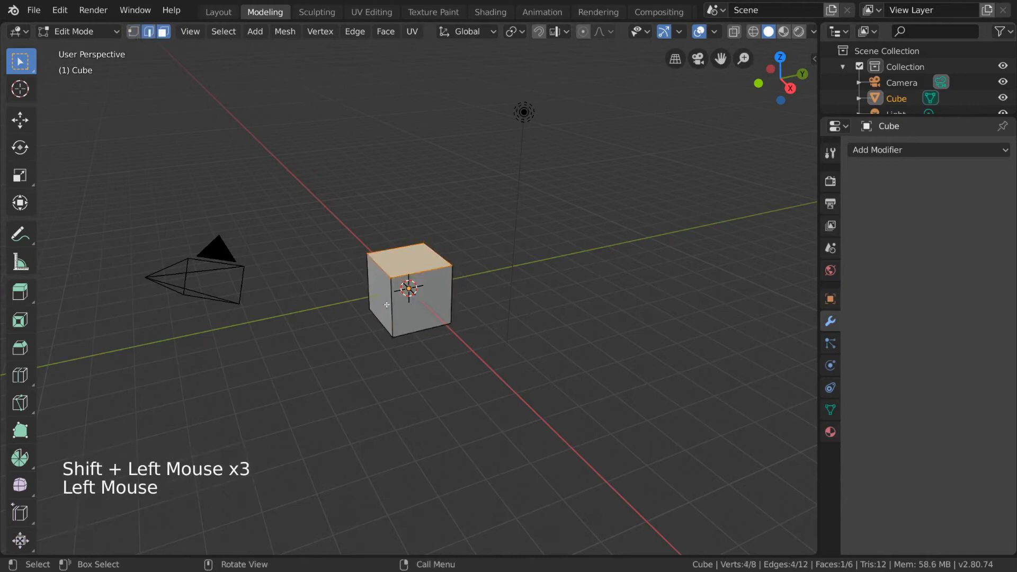
click(420, 300)
shift+click(436, 255)
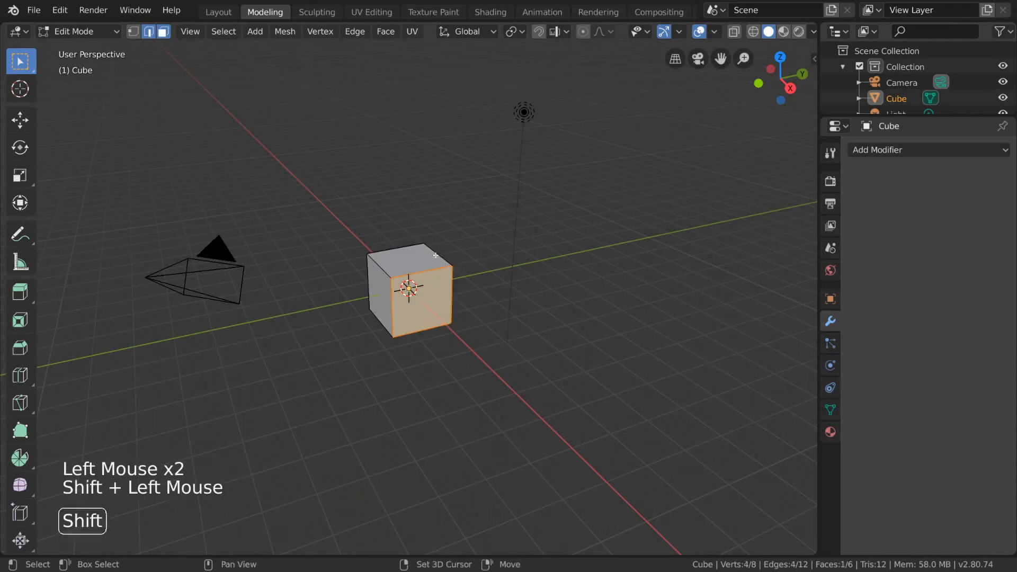
- Enable vertex selection alongside edges and faces, try picking individual vertices, edges and faces, and finish on the front face
shift+click(135, 33)
click(362, 257)
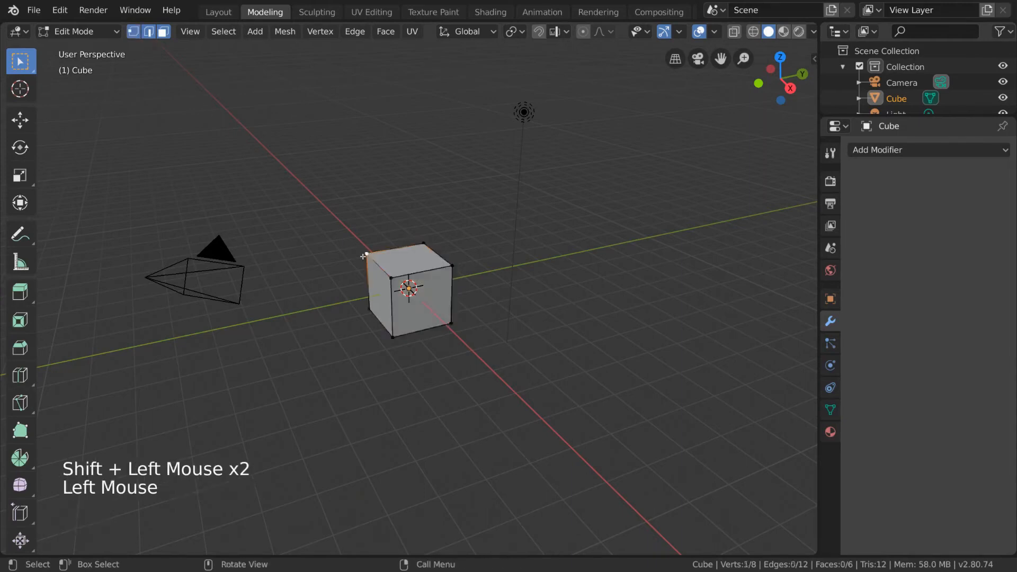
click(403, 256)
click(392, 277)
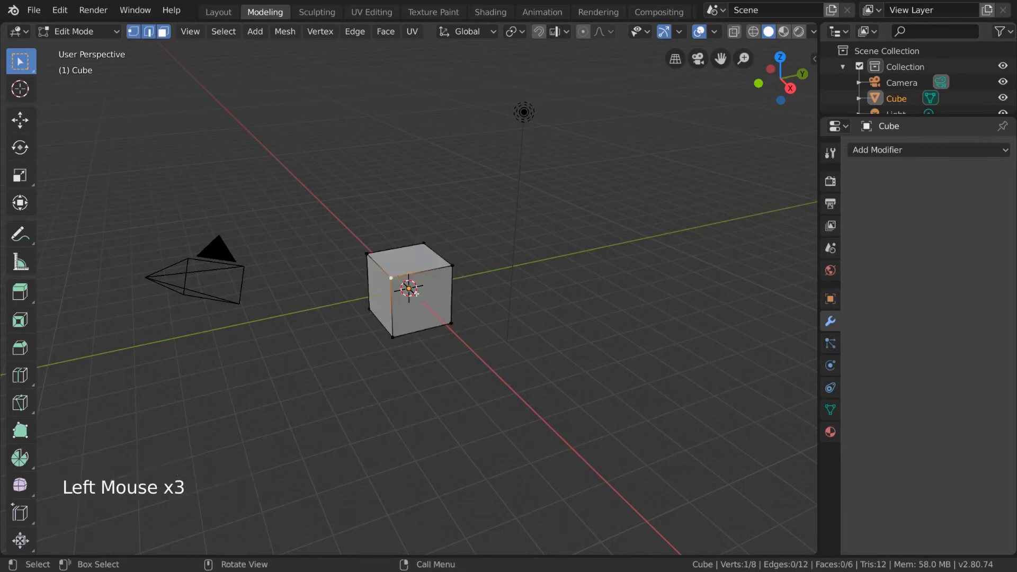
click(419, 296)
click(450, 292)
click(451, 267)
click(438, 255)
click(425, 242)
click(434, 304)
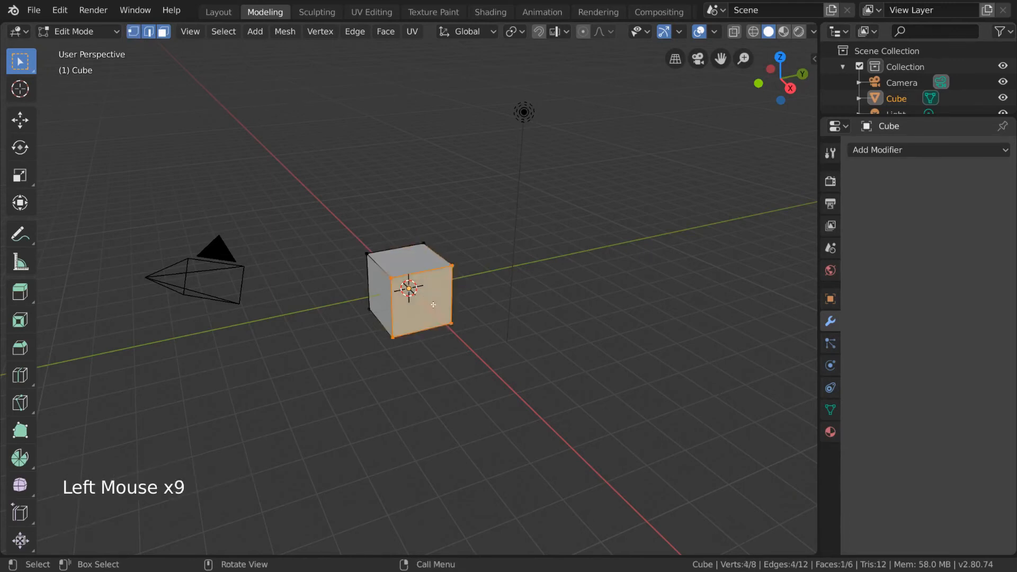
key(b)
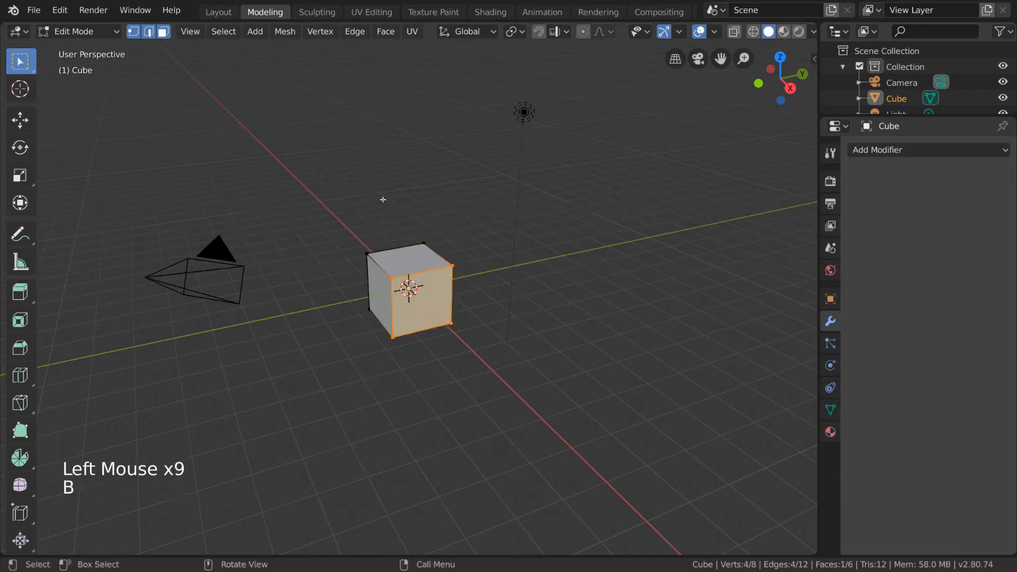
key(c)
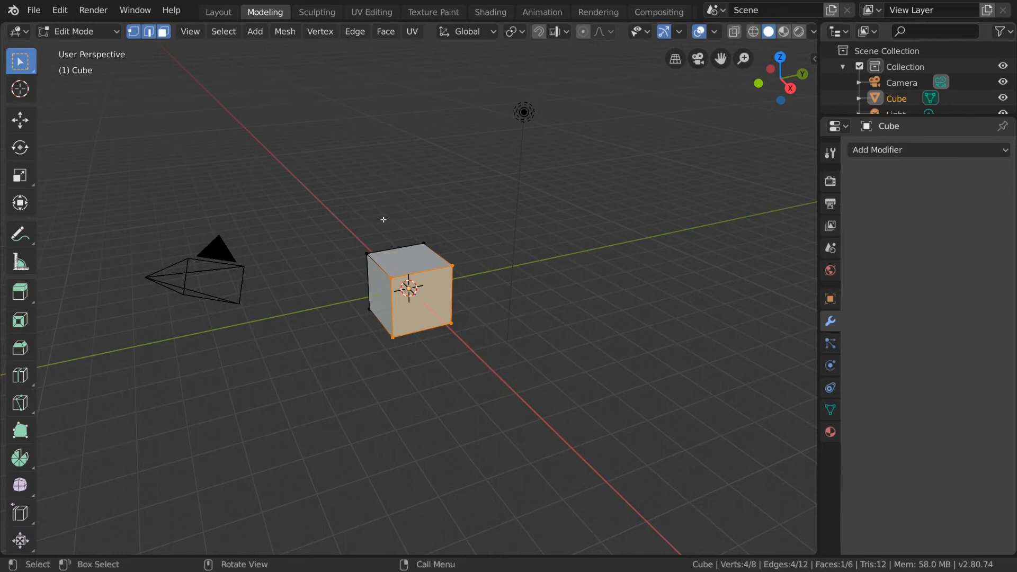
- Cycle the selection mode through vertex and edge, ending in face selection with the front face still selected
key(1)
key(2)
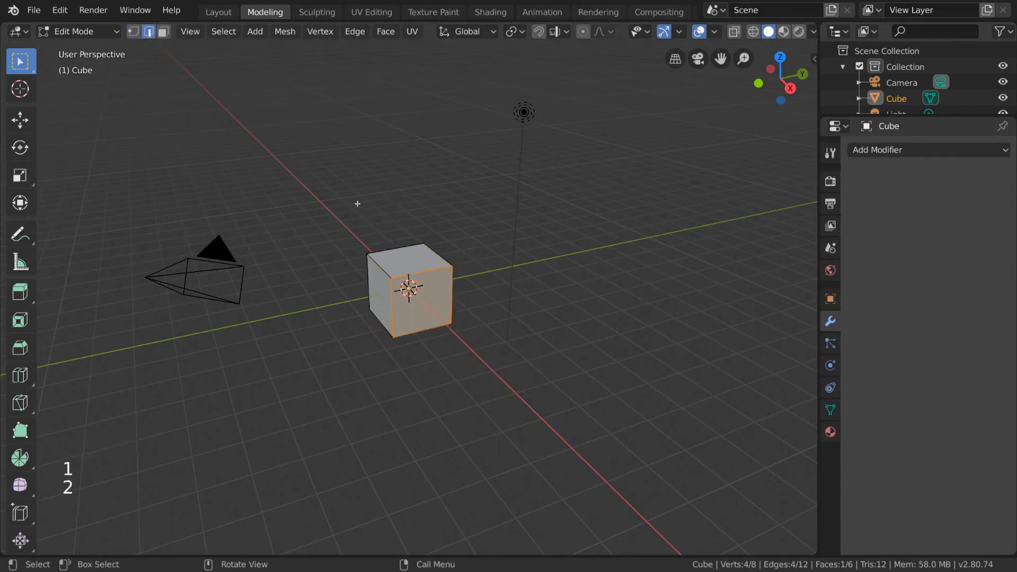
key(3)
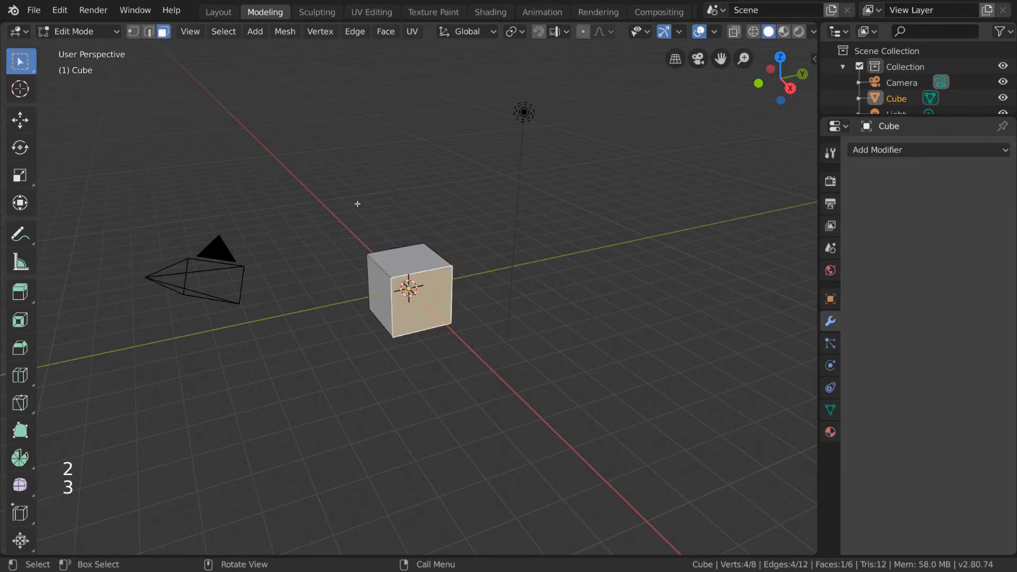
- Add vertex and edge selection to the active face mode, and toggle face selection off and on
key(shift)
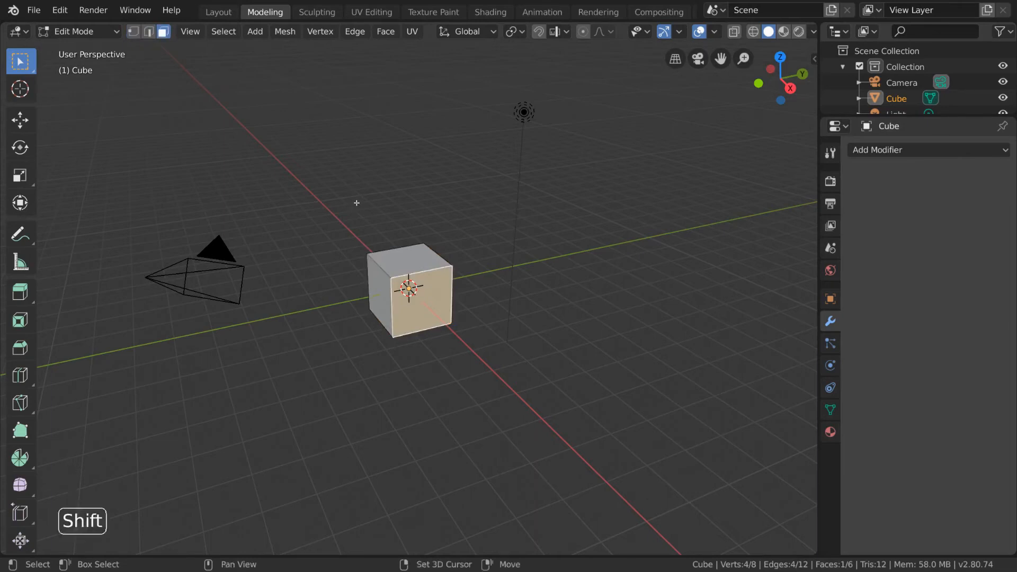
key(shift+1)
key(shift+2)
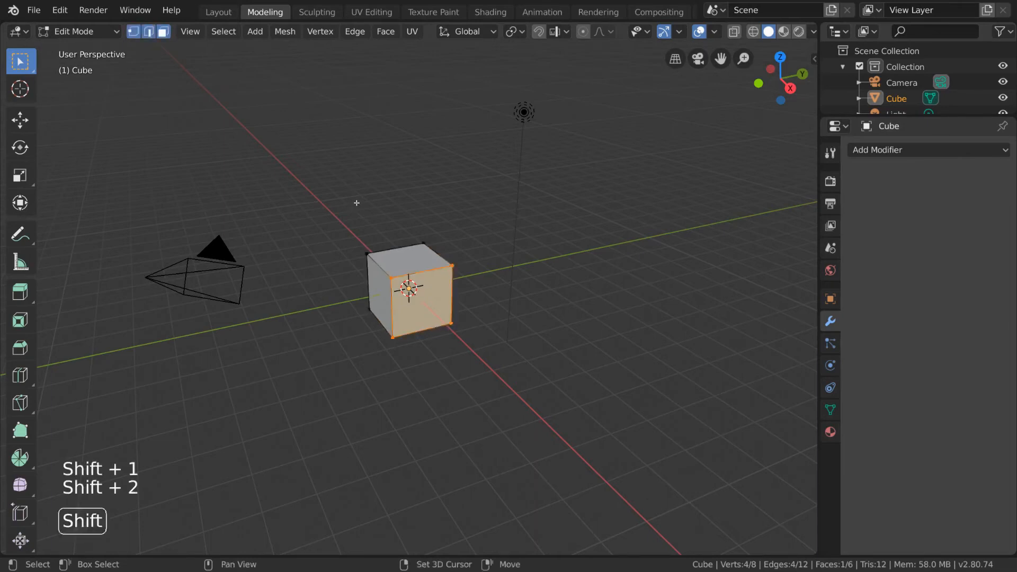
key(shift+3)
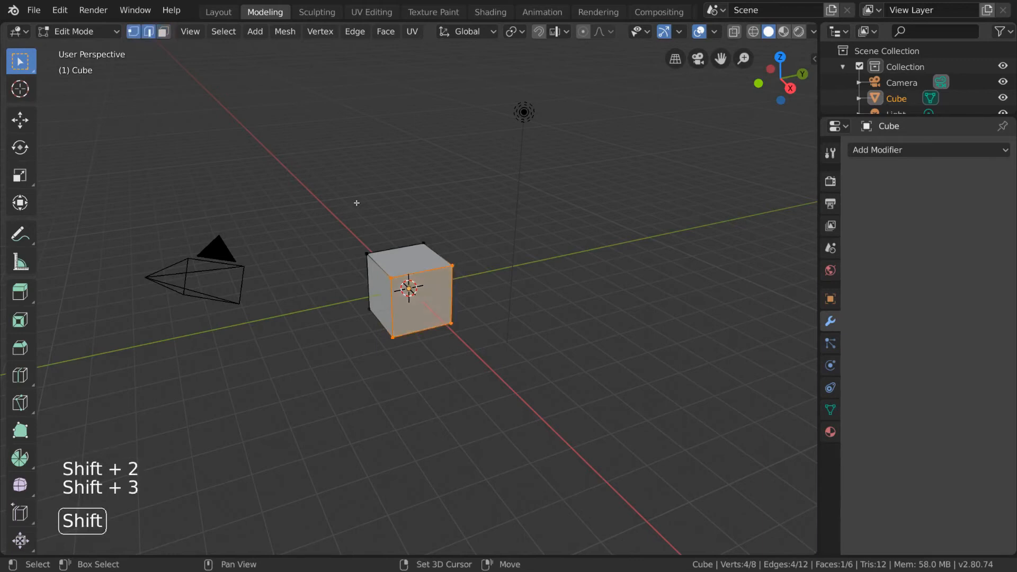
key(shift+3)
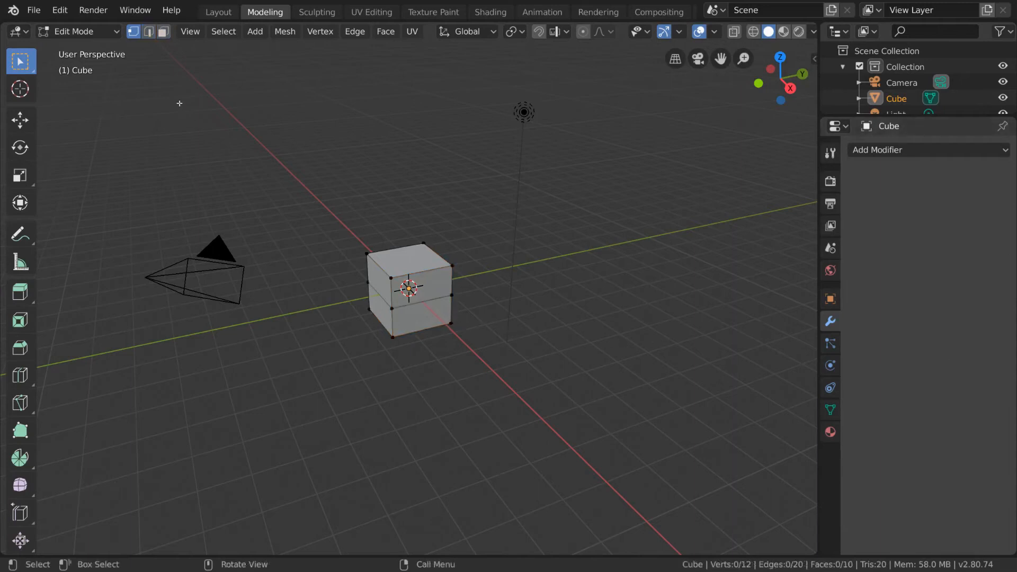
- Cycle through the selection modes back to vertex, select the edge loop around the cube's middle, and inspect it in wireframe
click(138, 34)
click(151, 35)
click(161, 32)
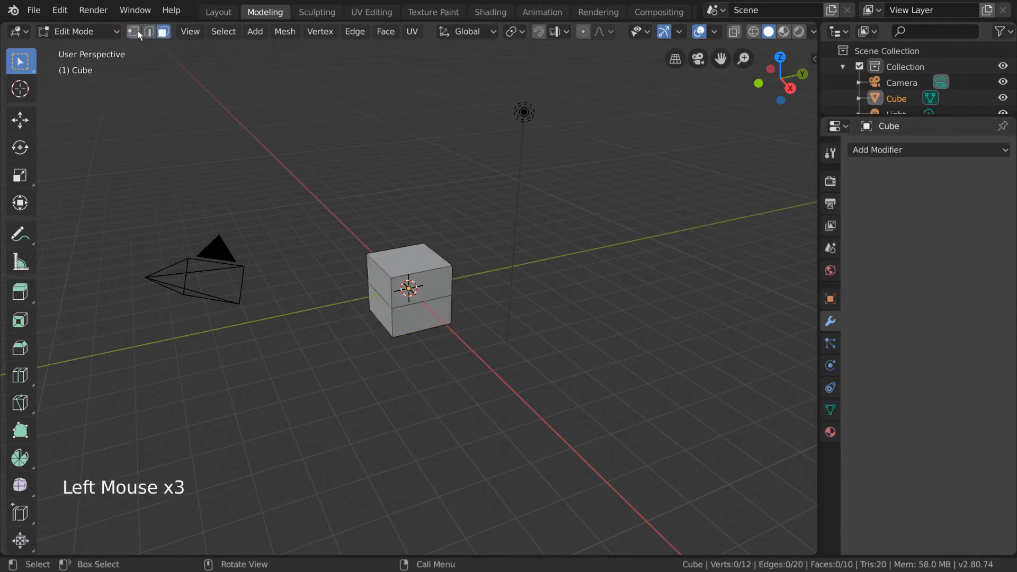
click(138, 31)
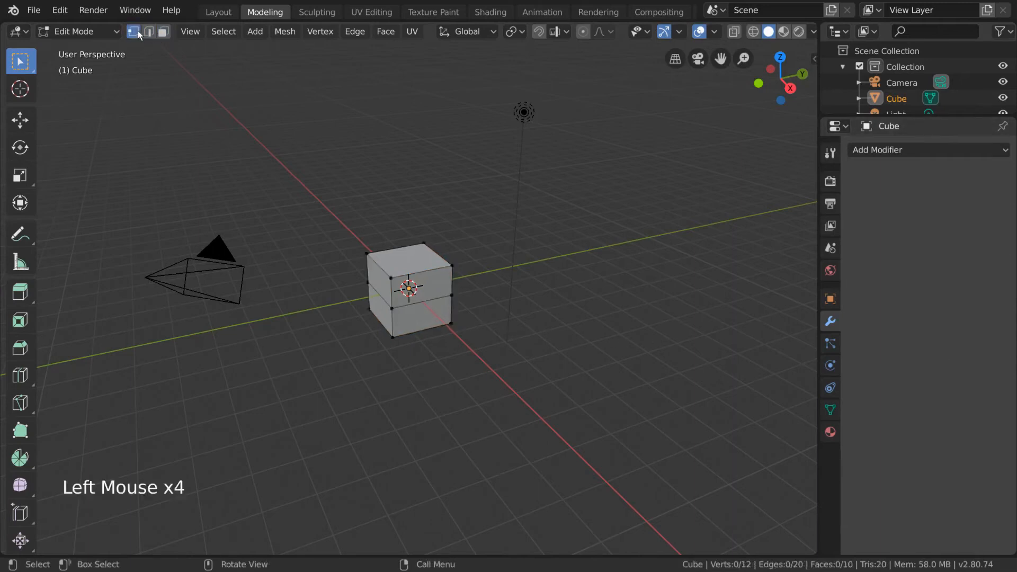
alt+click(379, 294)
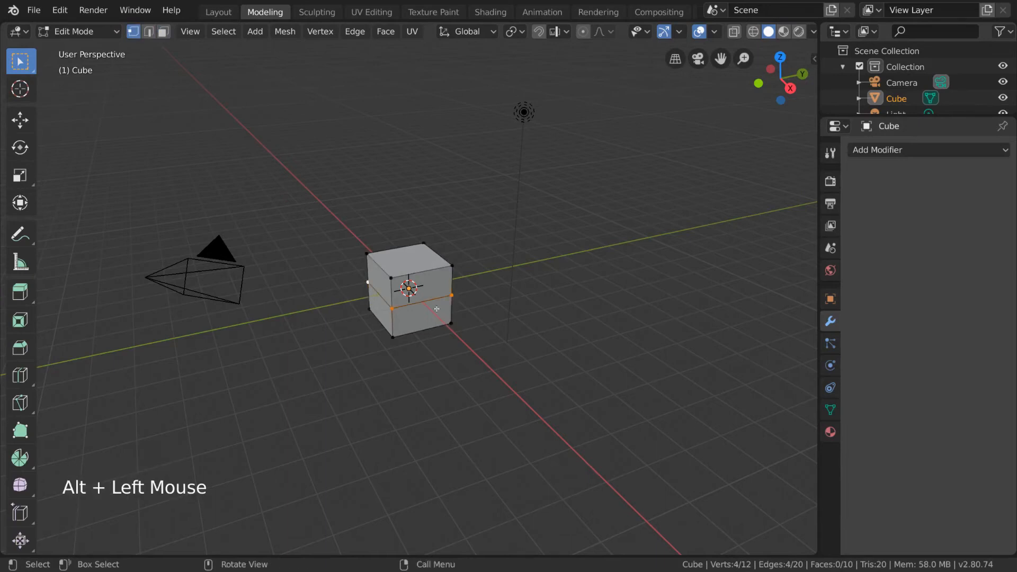
key(z)
scroll(567, 320, up, 6)
middle_drag(568, 320, 609, 297)
- In face selection mode, select the upper ring of side faces, replace it with the lower ring, and return to solid shading
click(150, 31)
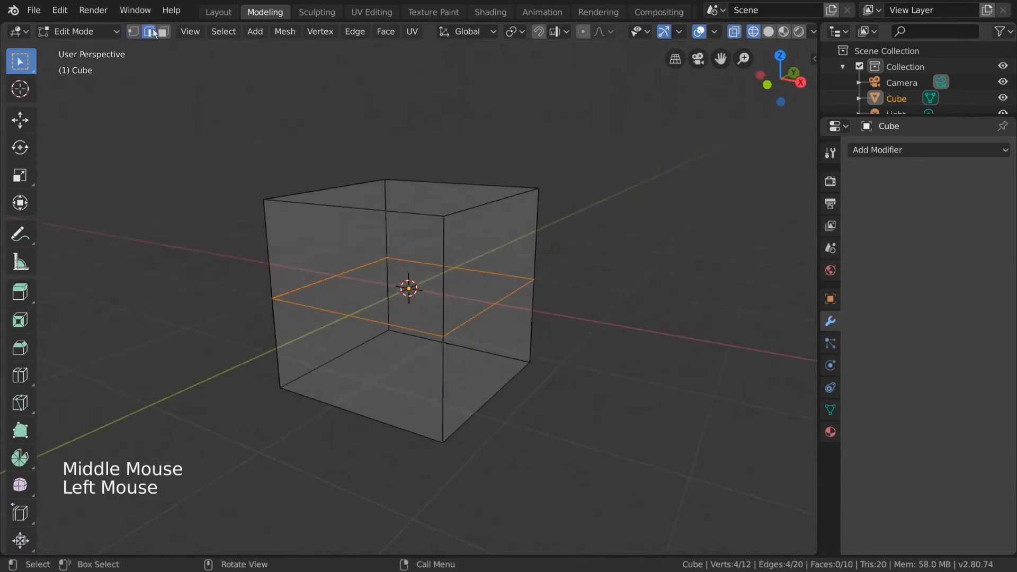
click(164, 32)
alt+click(446, 291)
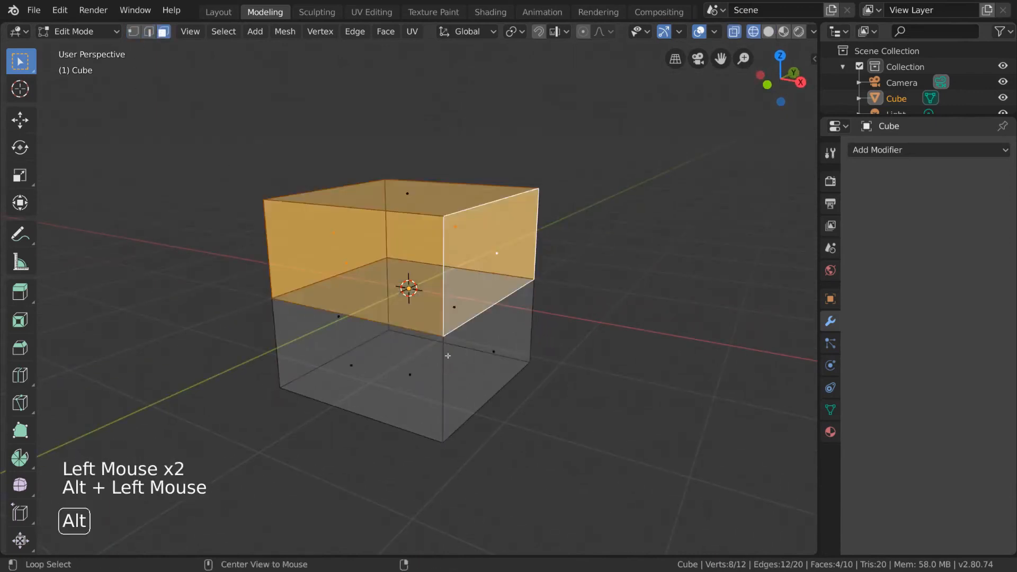
alt+click(445, 380)
middle_drag(588, 345, 562, 315)
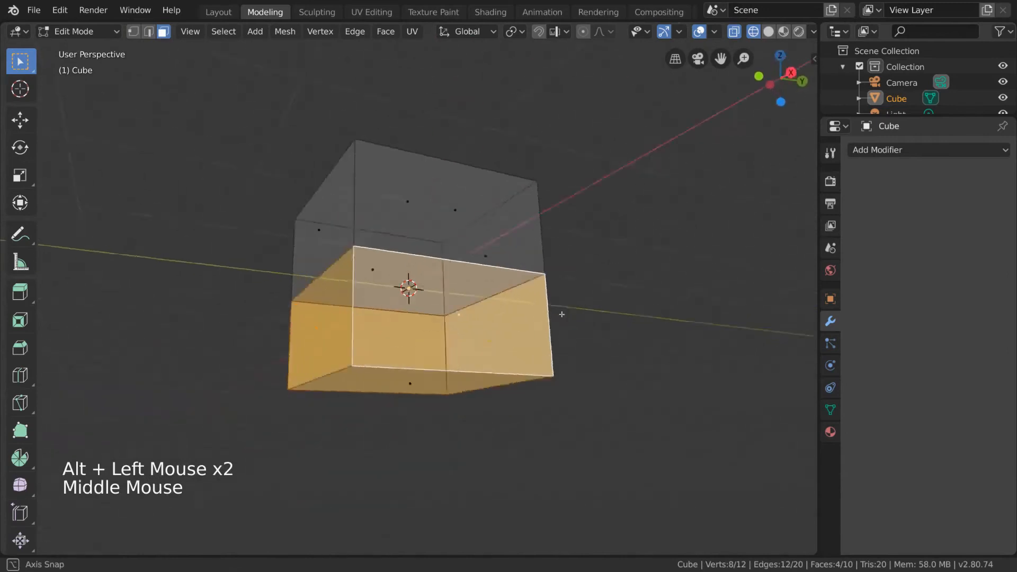
key(z)
mouse_move(704, 318)
middle_down()
mouse_move(516, 318)
mouse_move(517, 272)
mouse_move(538, 338)
middle_up()
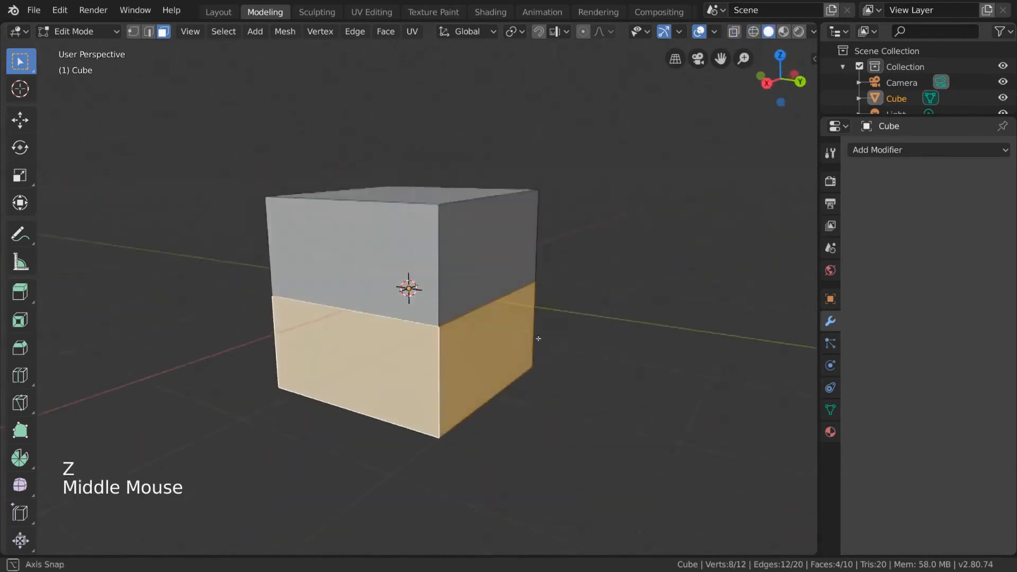
- Return to vertex selection and select the horizontal edge loop around the cube's middle
click(140, 32)
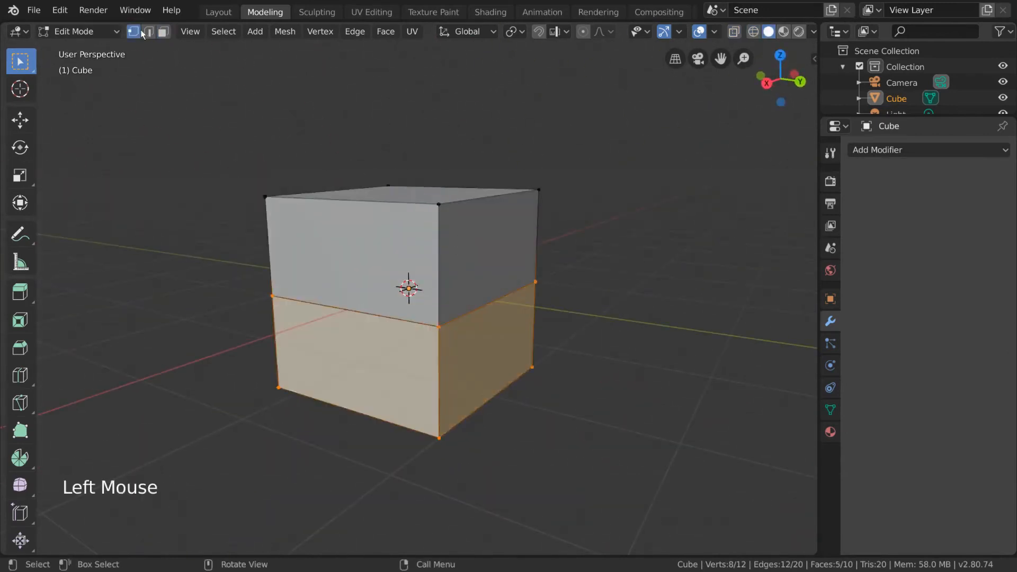
alt+click(439, 317)
mouse_move(439, 317)
middle_down()
mouse_move(489, 291)
mouse_move(446, 324)
middle_up()
alt+click(490, 297)
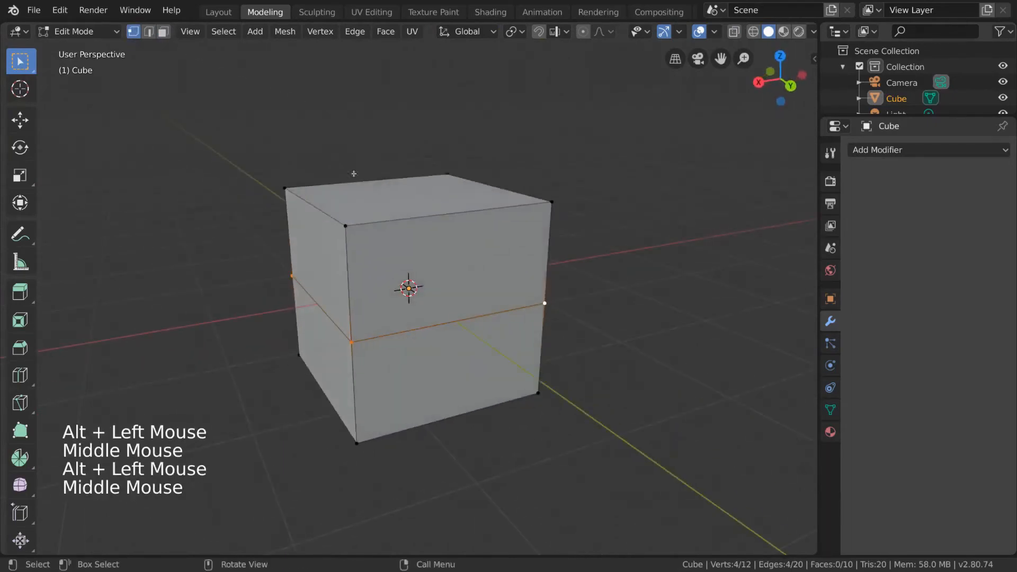
- Change to face selection, select the vertical face loop running over the cube's top, and try selecting other face loops
click(167, 34)
alt+click(399, 219)
alt+click(406, 220)
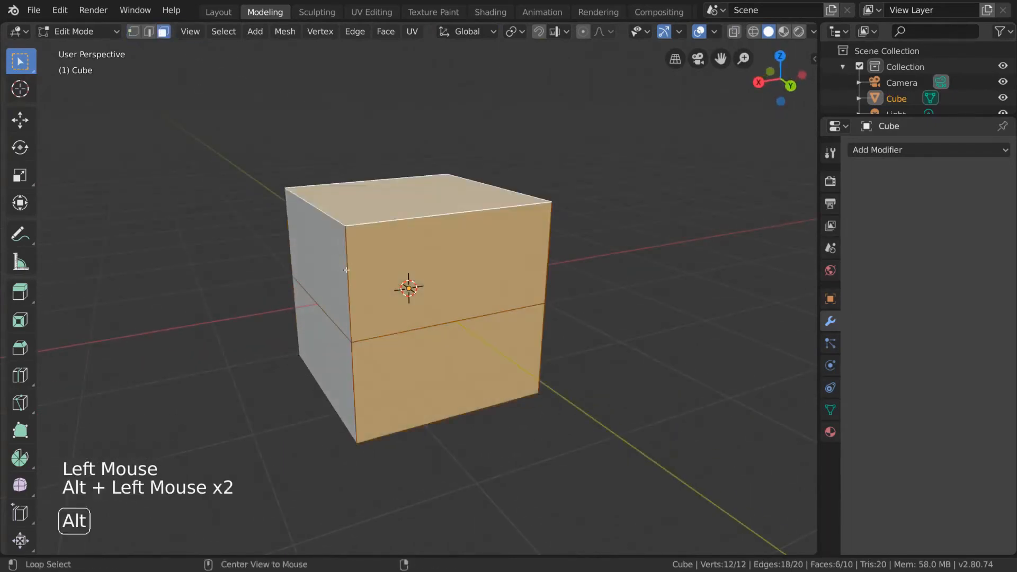
alt+click(377, 250)
alt+click(350, 277)
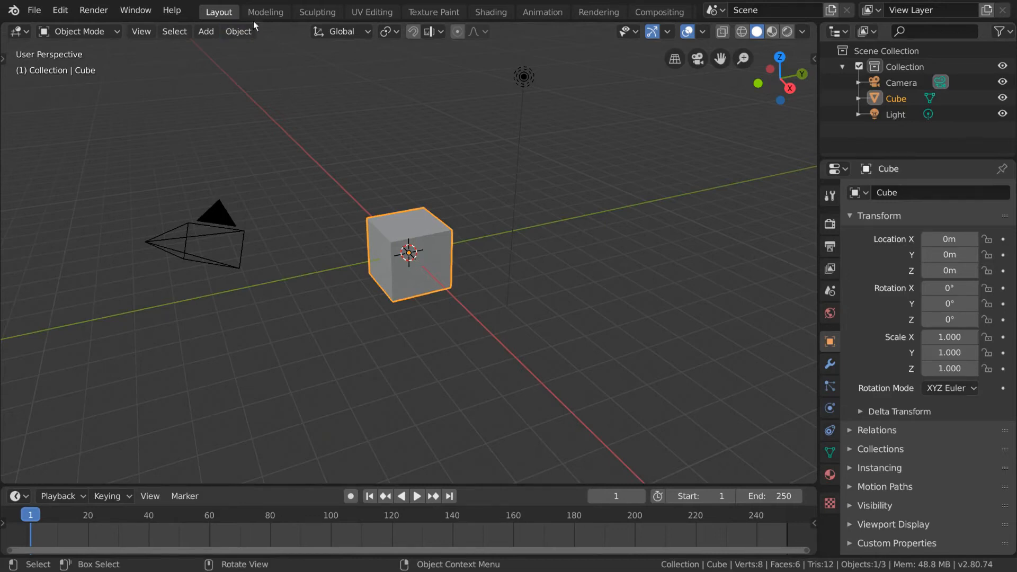
- Open the default cube in the Modeling workspace and add a horizontal loop cut around its middle
click(264, 12)
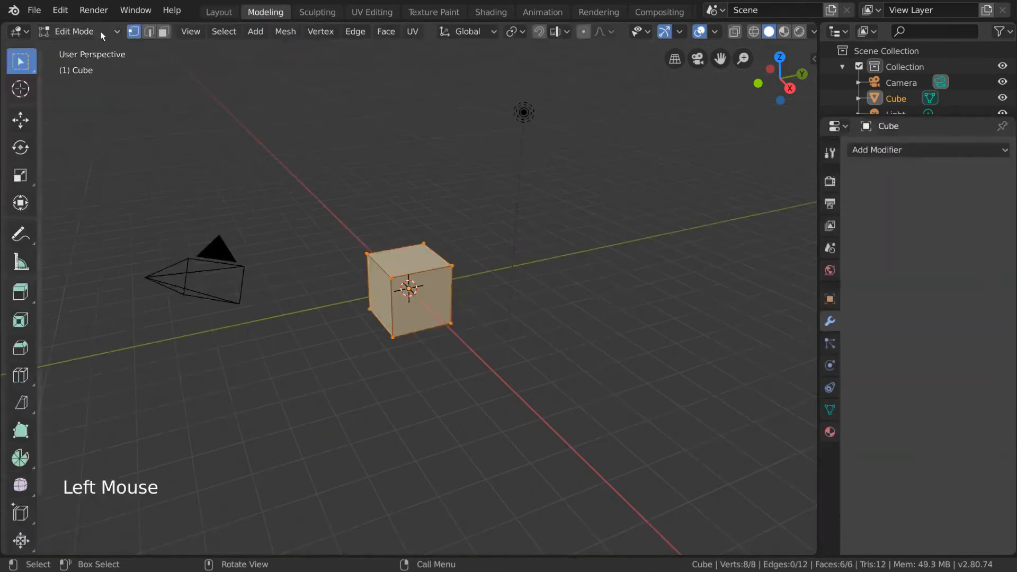
click(26, 386)
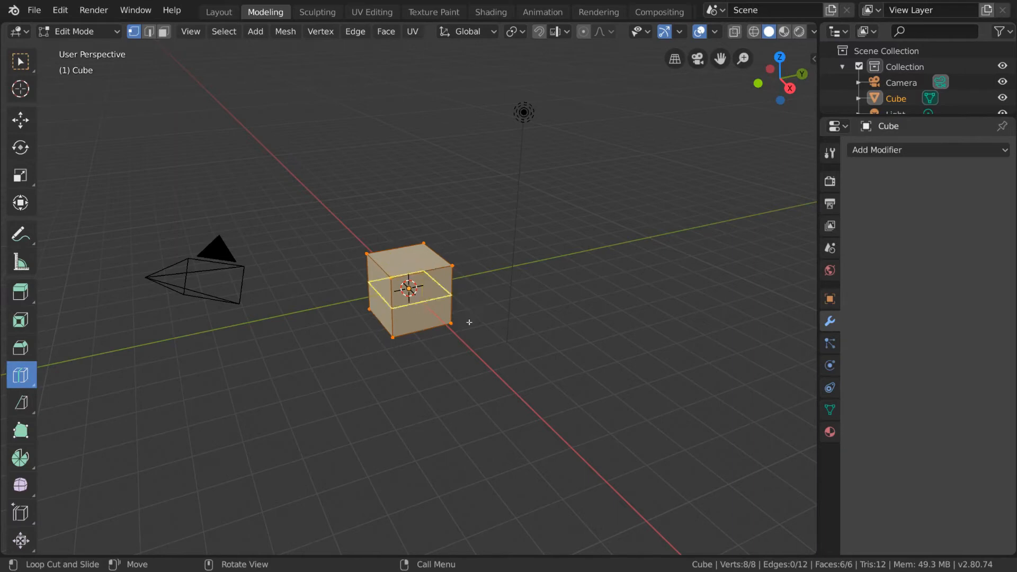
click(469, 305)
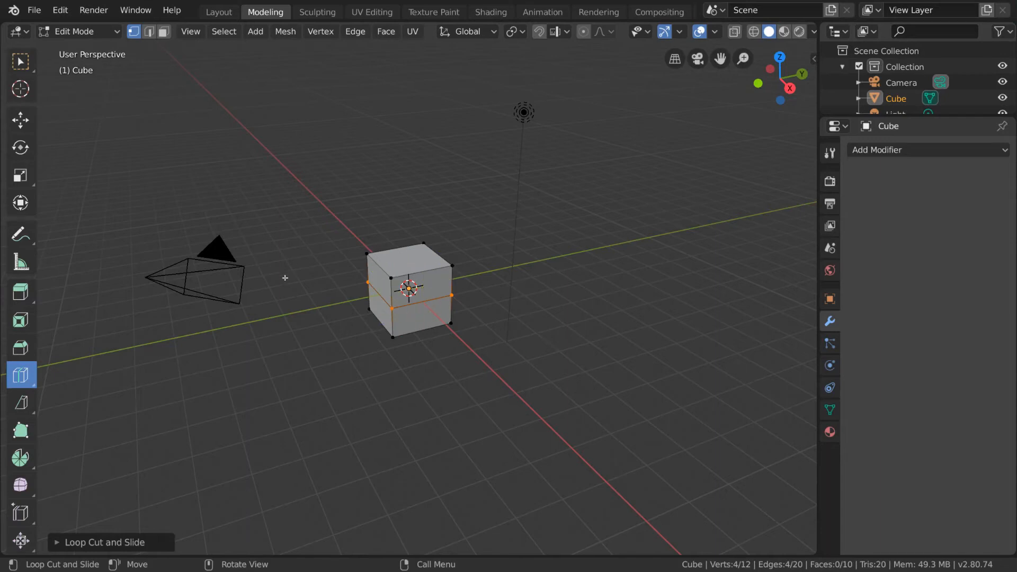
- Add a vertical loop cut around the cube's middle, crossing the existing horizontal loop, and try sliding further cuts
click(364, 355)
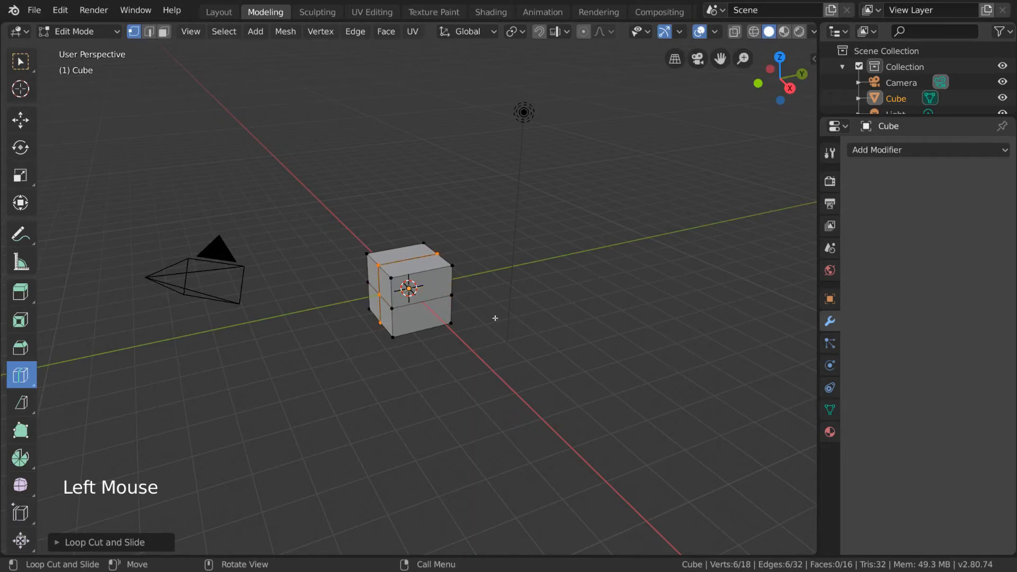
drag(471, 317, 641, 352)
drag(465, 324, 744, 377)
- Undo all the loop cuts to return to the plain cube
key(ctrl+z)
key(ctrl+z)
key(ctrl+z)
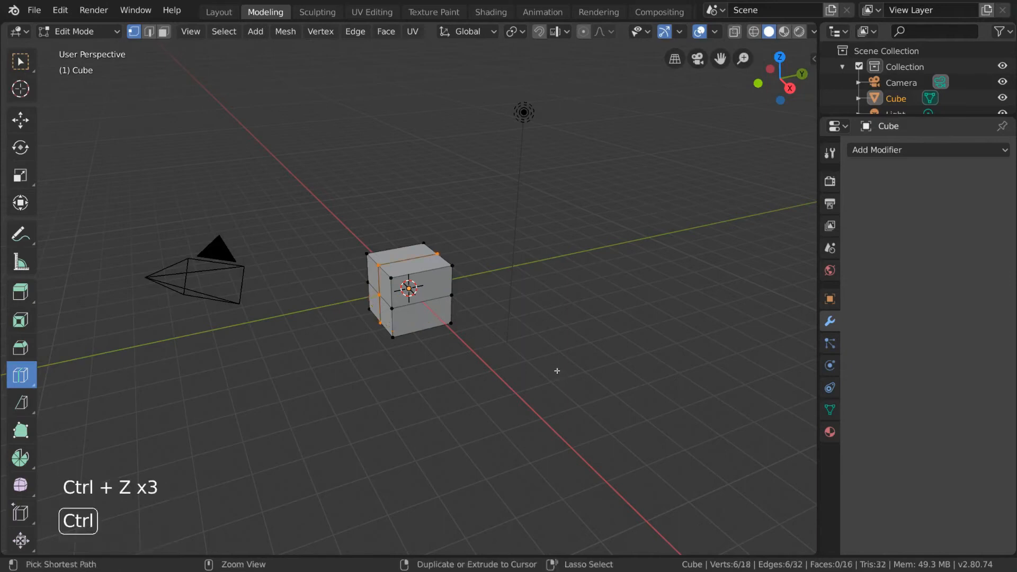
key(ctrl+z)
key(ctrl+z)
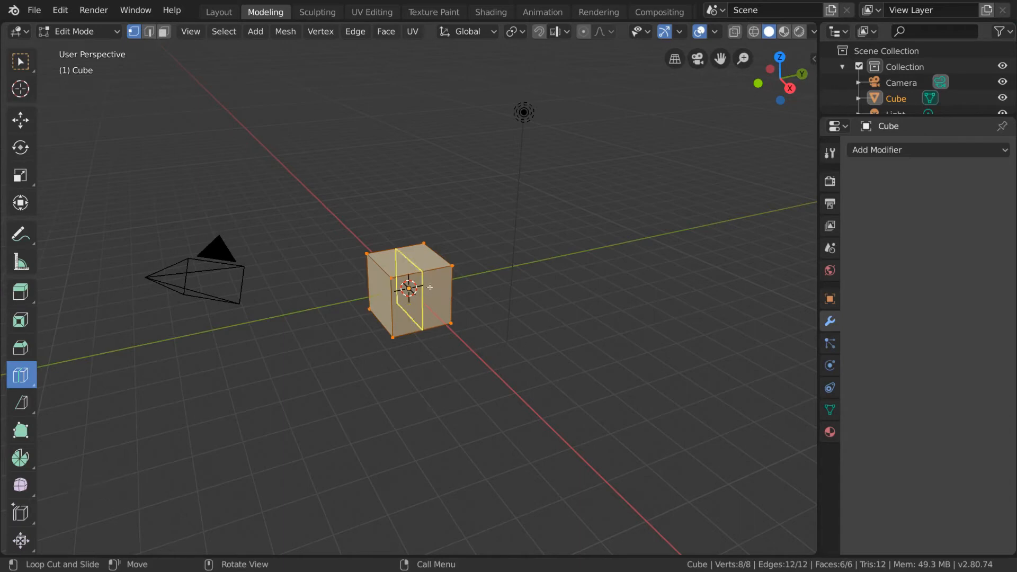
- Add vertical loop cuts slid close to opposite sides of the cube, plus a crossing cut close to its front face
drag(430, 287, 474, 406)
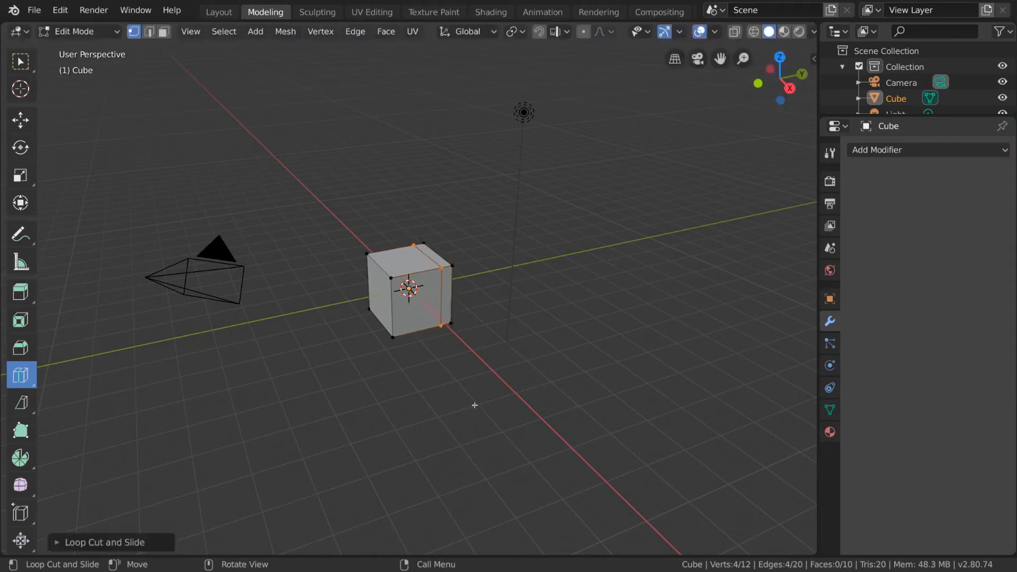
drag(426, 290, 463, 275)
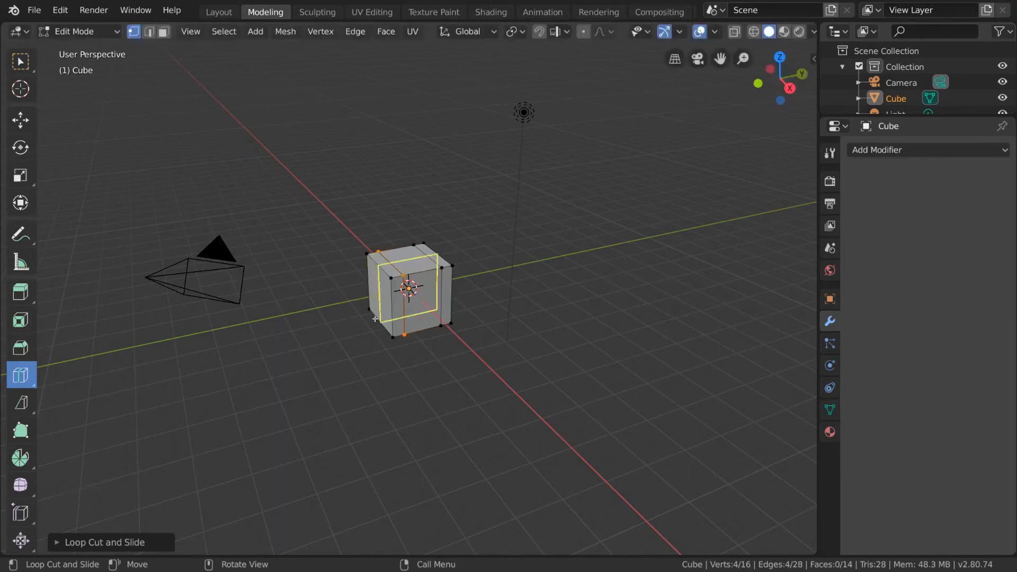
drag(375, 324, 463, 413)
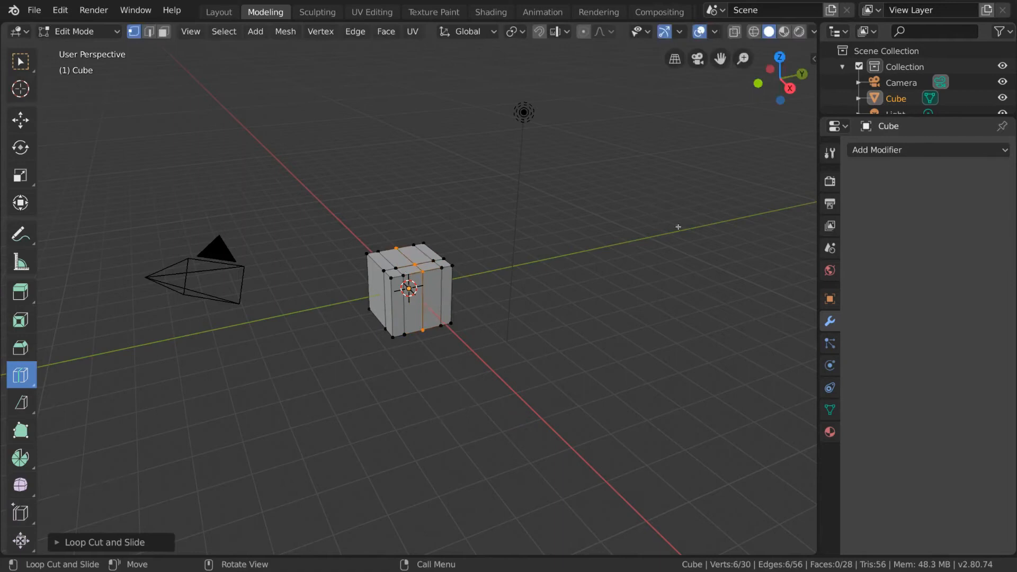
- Add a centred vertical loop cut to the plain cube and set its number of cuts to 4
click(20, 375)
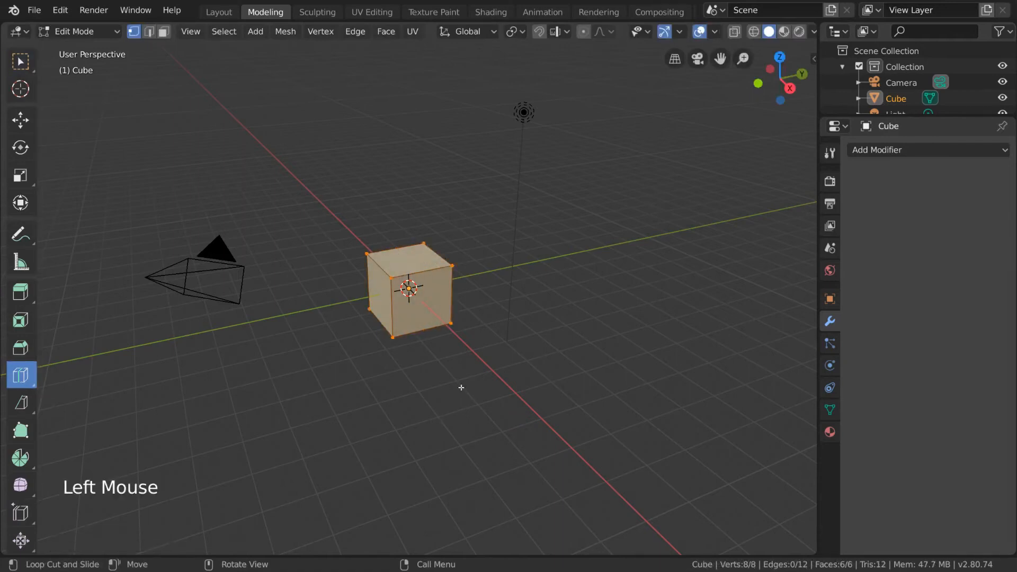
click(455, 369)
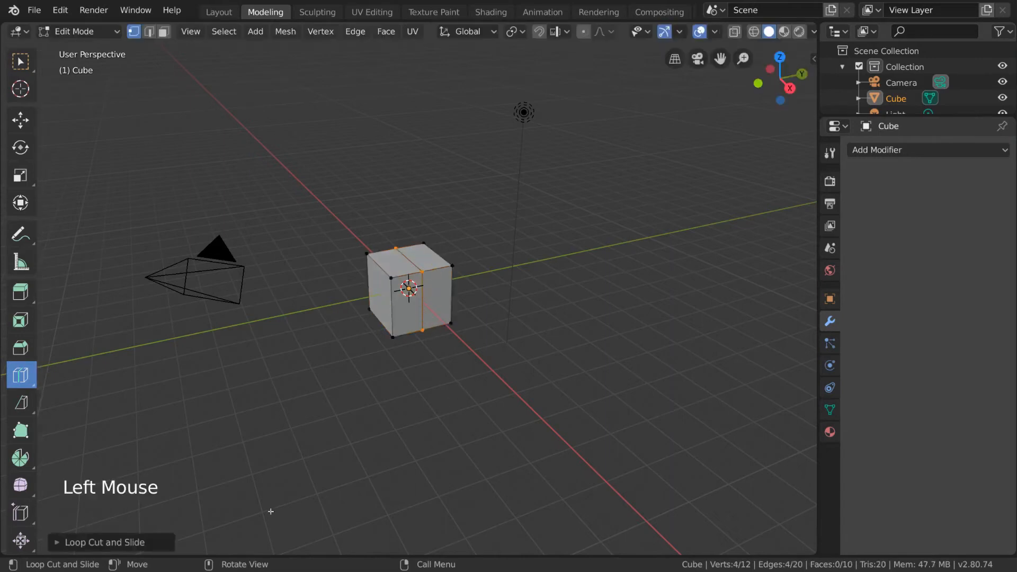
click(62, 543)
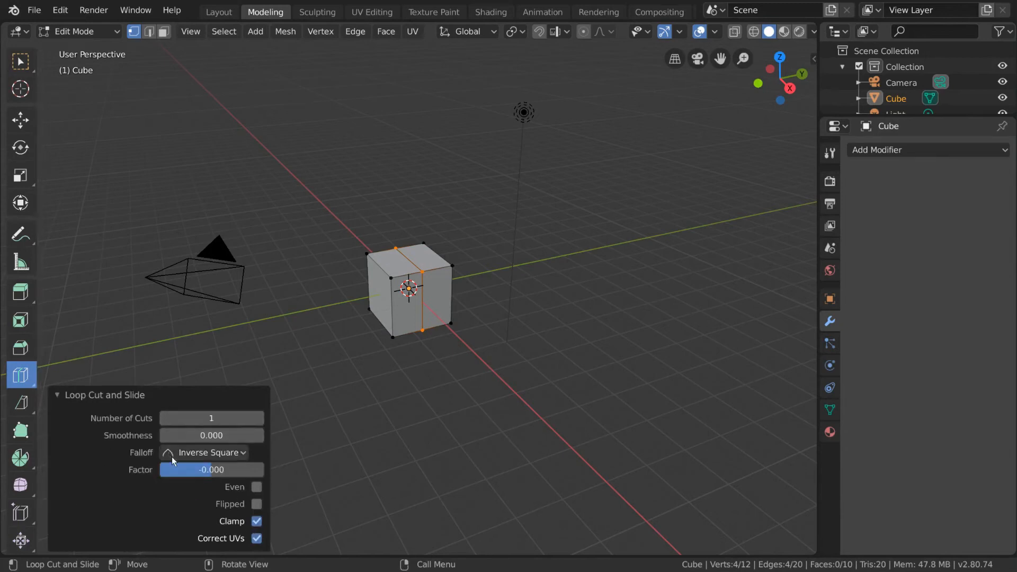
click(259, 418)
click(259, 418)
click(259, 418)
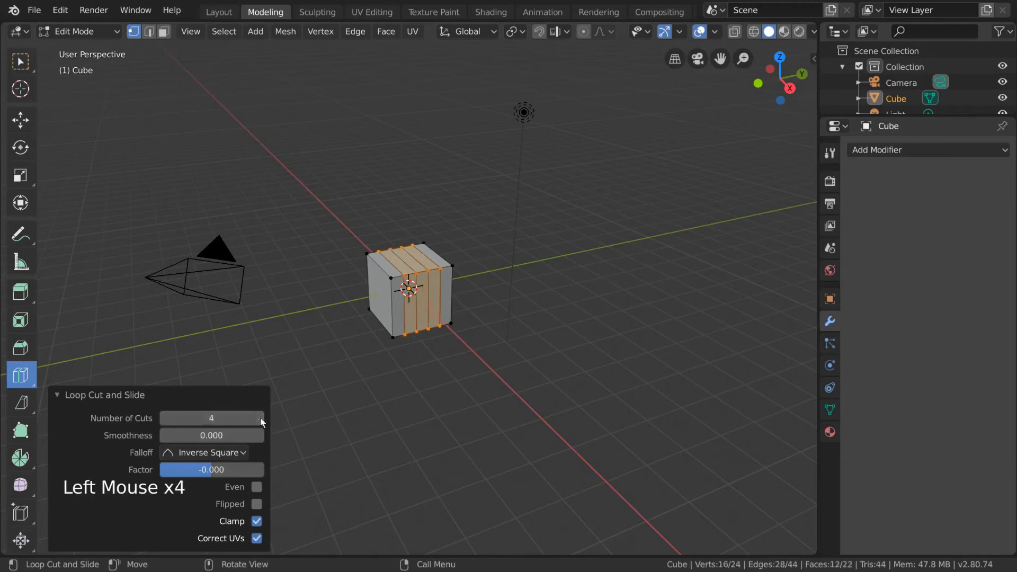
- Try different numbers of cuts, including 2, and vary the loop cut's smoothness and slide factor
click(259, 418)
click(164, 418)
click(164, 418)
click(165, 418)
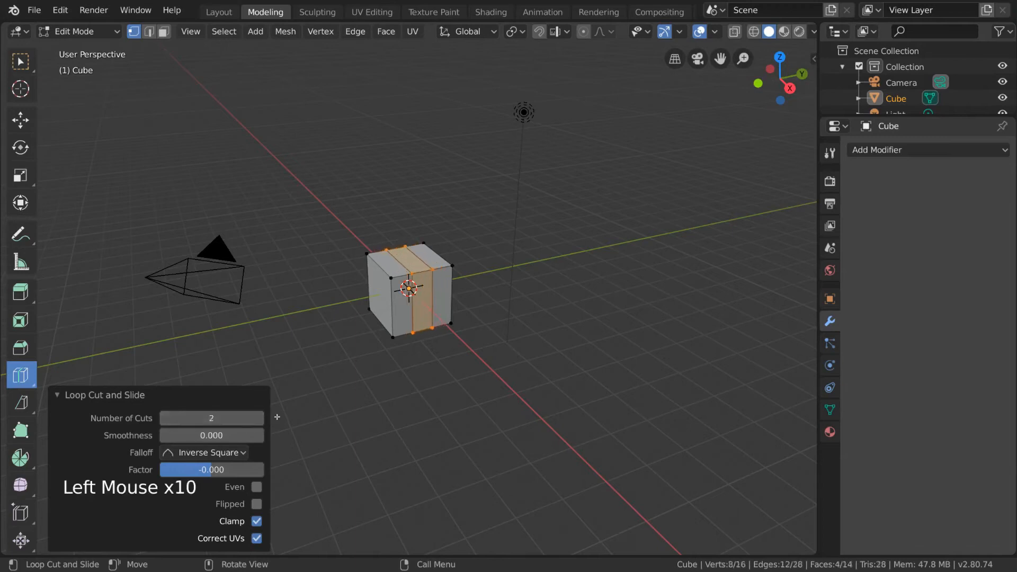
click(259, 418)
mouse_move(229, 434)
mouse_down()
mouse_move(252, 434)
mouse_move(243, 434)
mouse_up()
drag(231, 468, 253, 475)
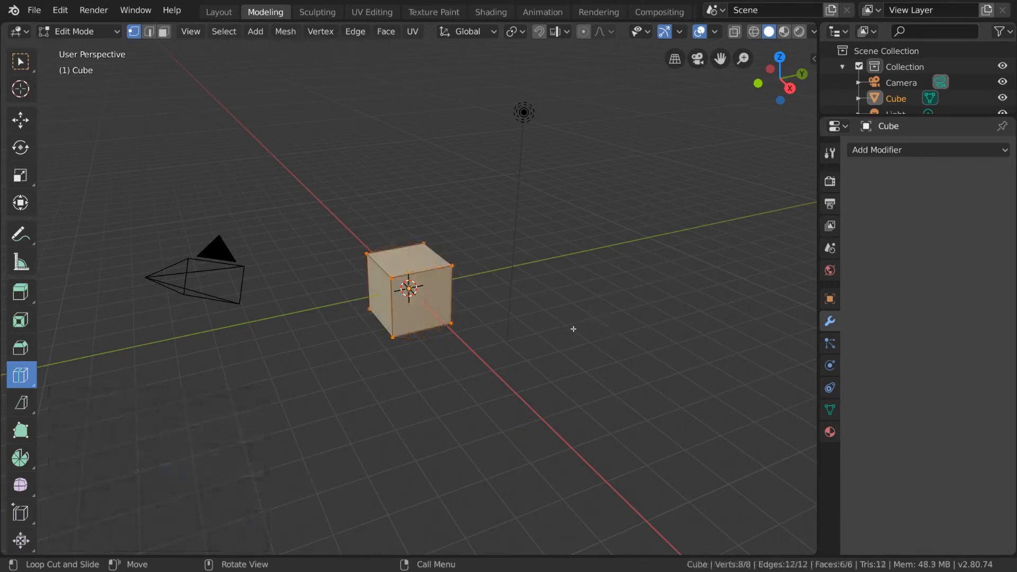
- Add a horizontal loop cut centred around the middle of the plain cube
key(ctrl+r)
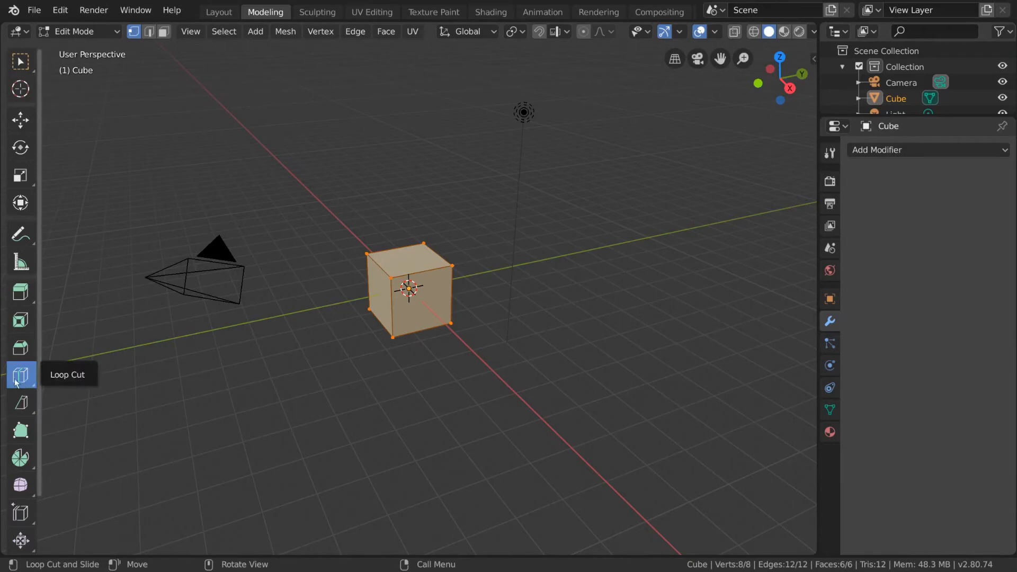
key(ctrl+r)
click(468, 303)
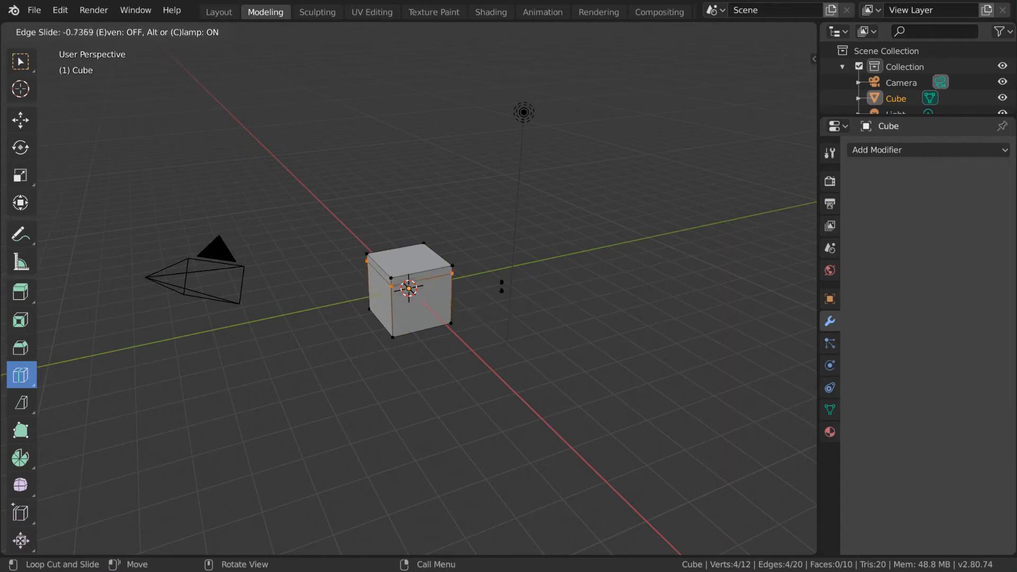
click(495, 301)
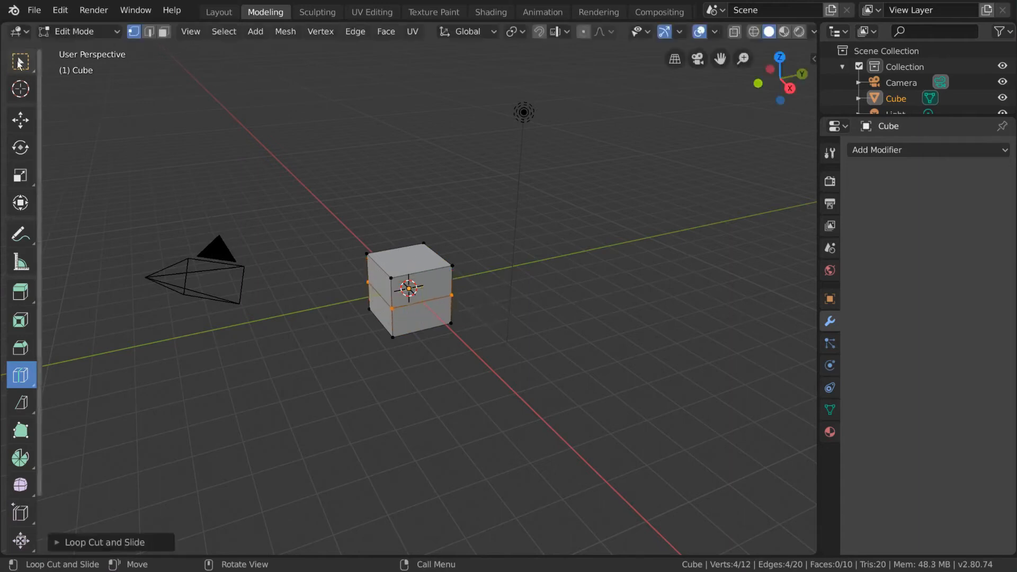
- Switch to the Select tool and add a vertical loop cut through the centre of the cube's front face and top
click(19, 62)
key(ctrl+r)
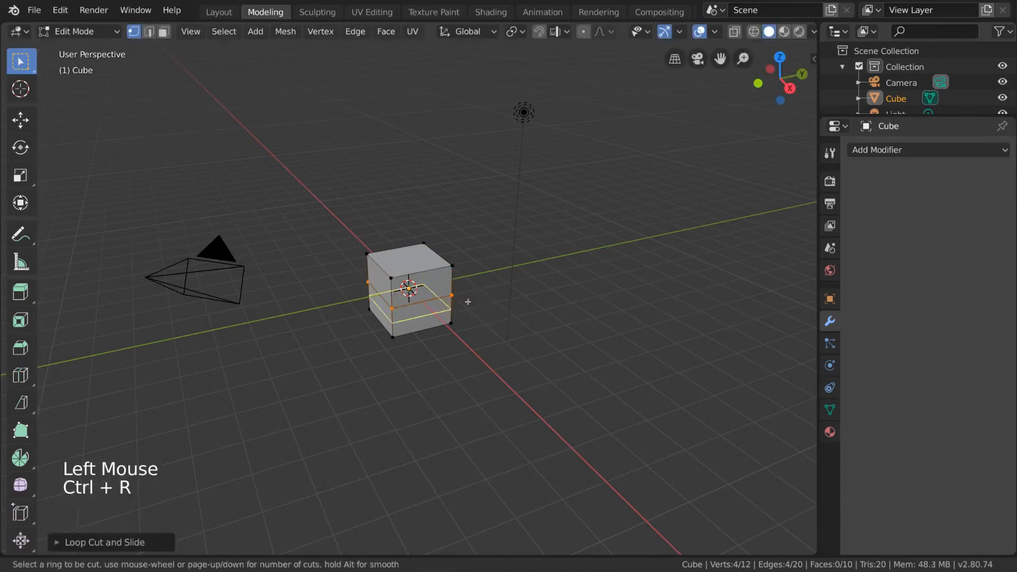
click(422, 277)
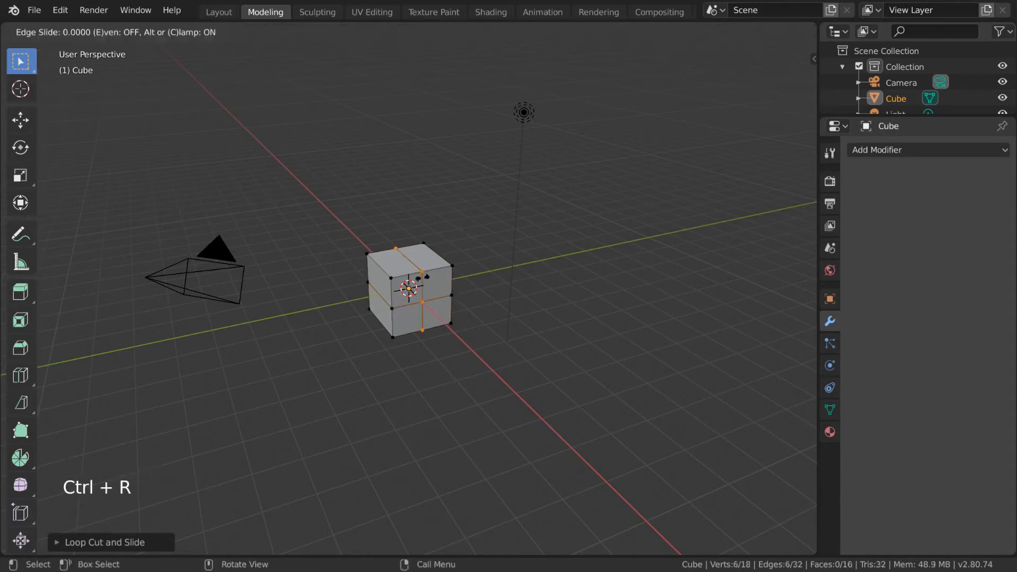
click(440, 370)
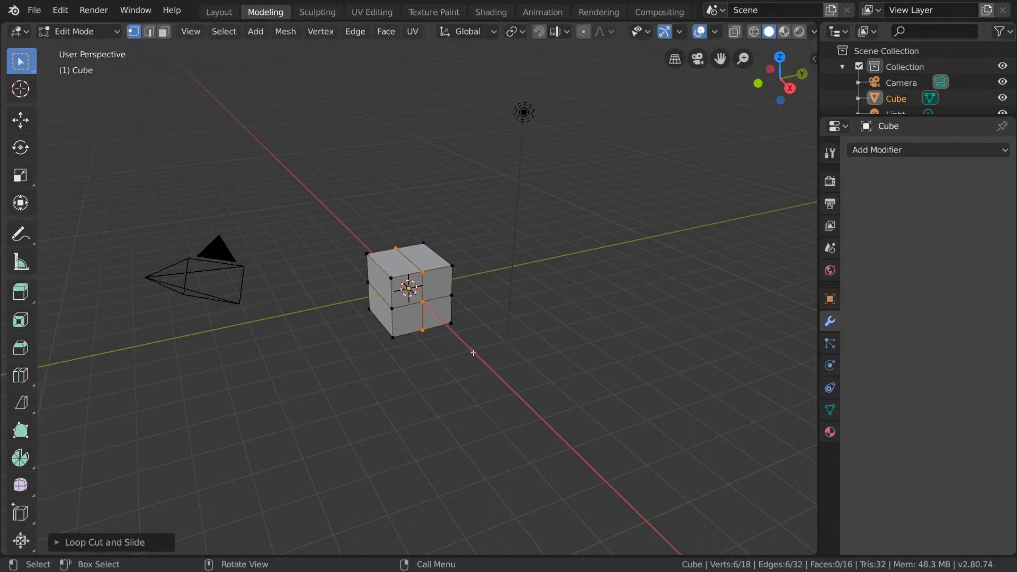
- Add five evenly spaced vertical loop cuts parallel to the cube's front face
key(ctrl+r)
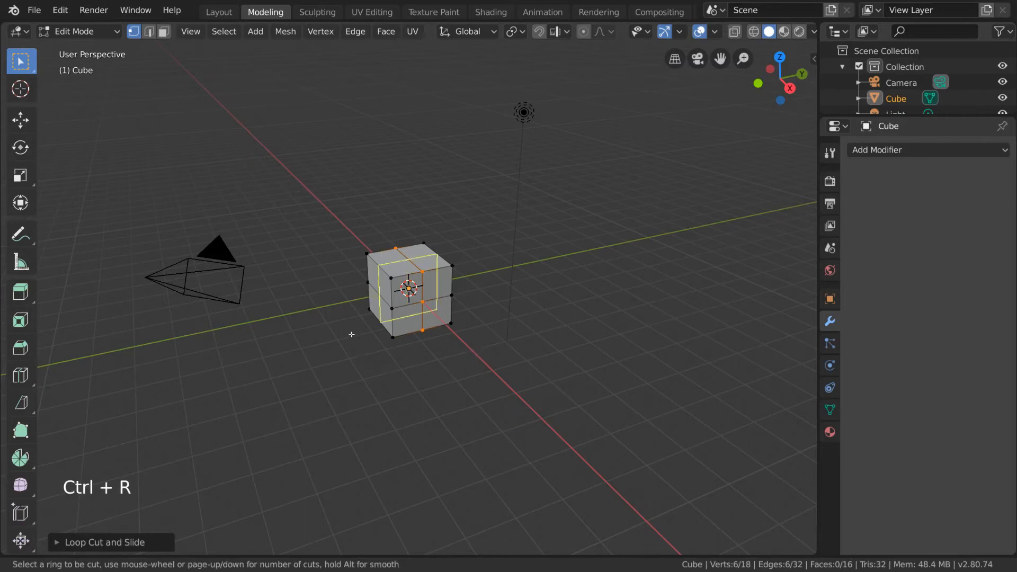
scroll(363, 329, up, 5)
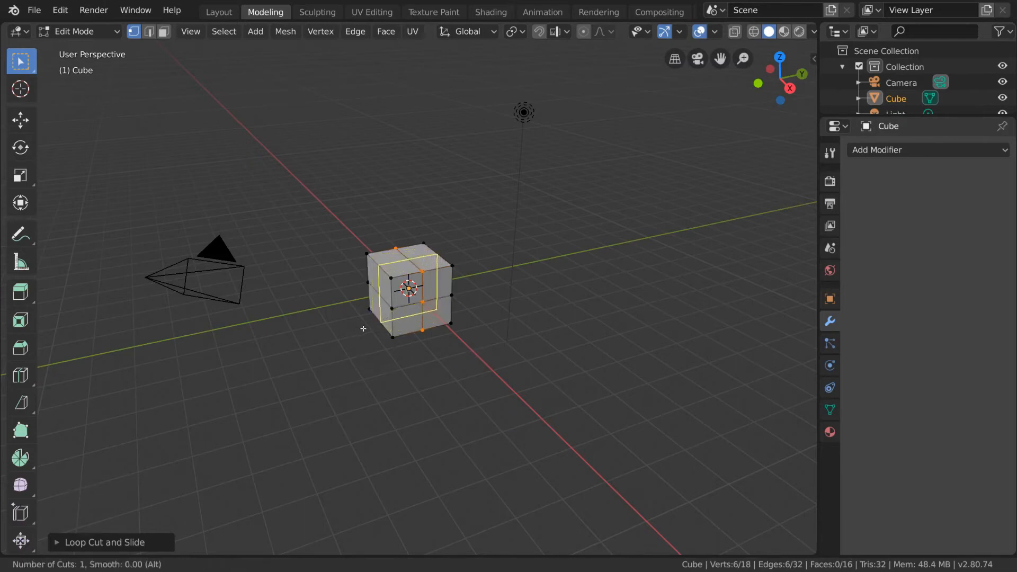
scroll(363, 328, down, 1)
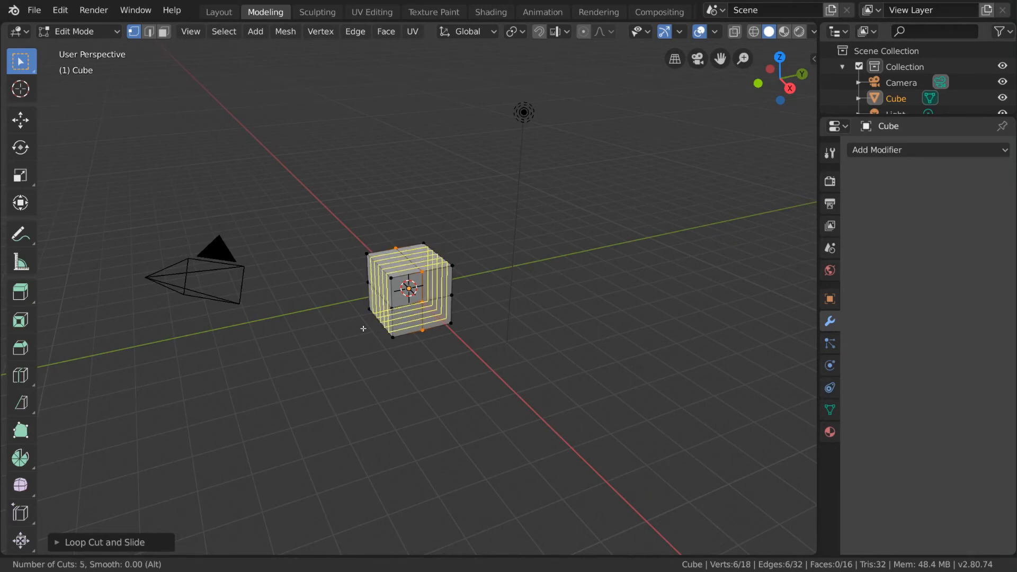
click(364, 328)
click(364, 328)
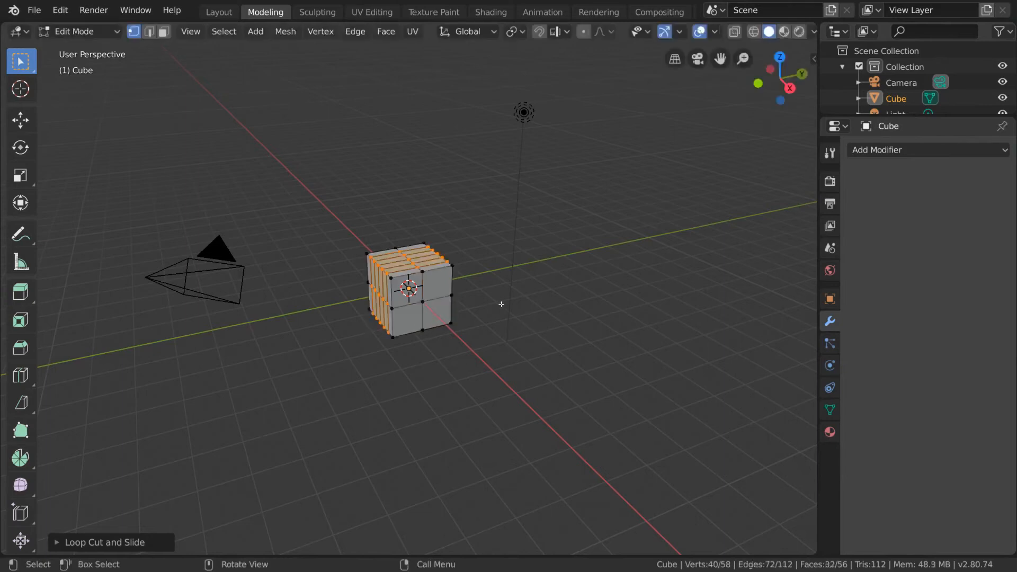
- Add one centred horizontal loop cut around the lower half of the cube and another around the upper half
key(ctrl+r)
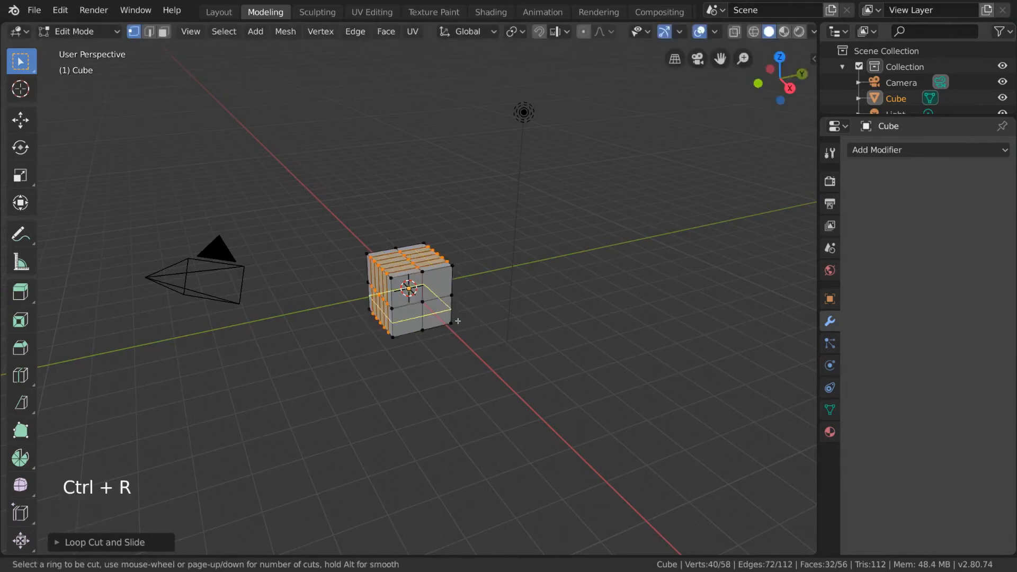
click(457, 321)
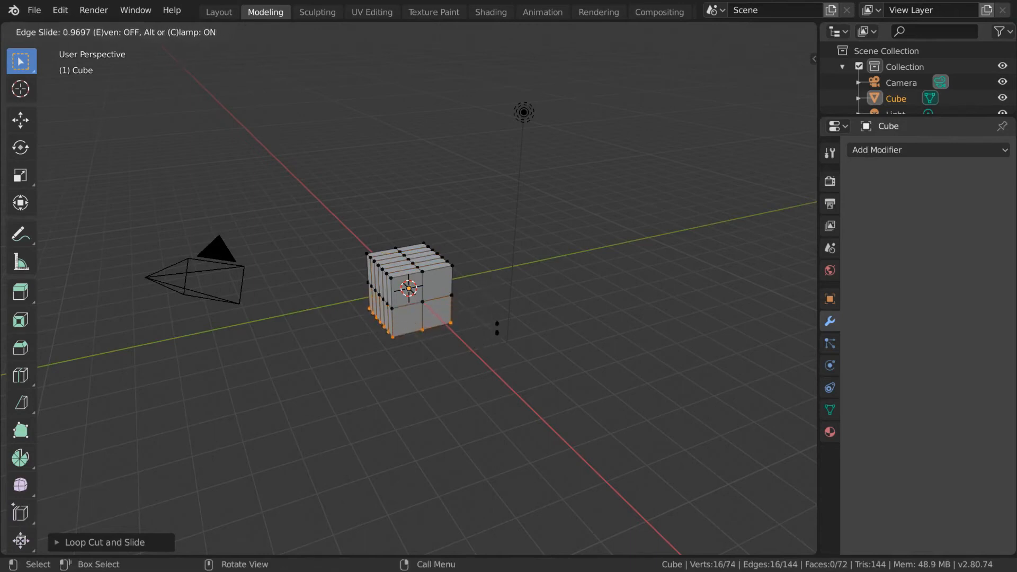
click(498, 306)
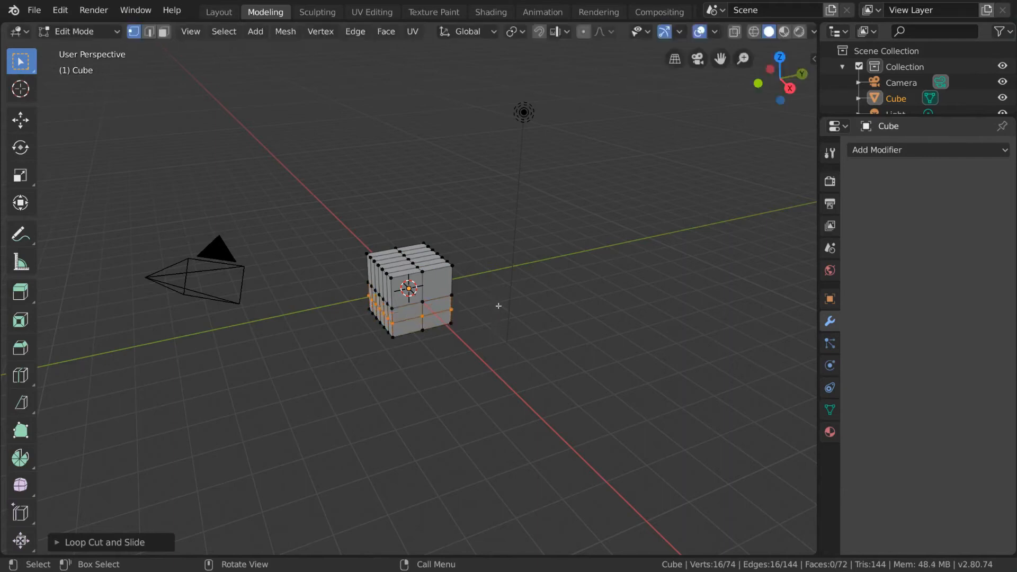
key(ctrl+r)
click(484, 287)
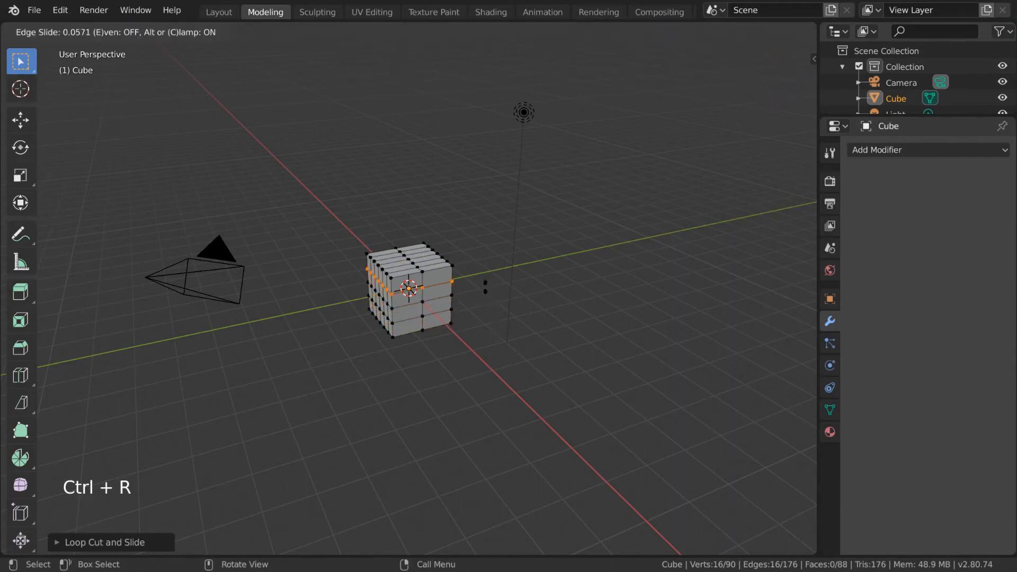
click(488, 277)
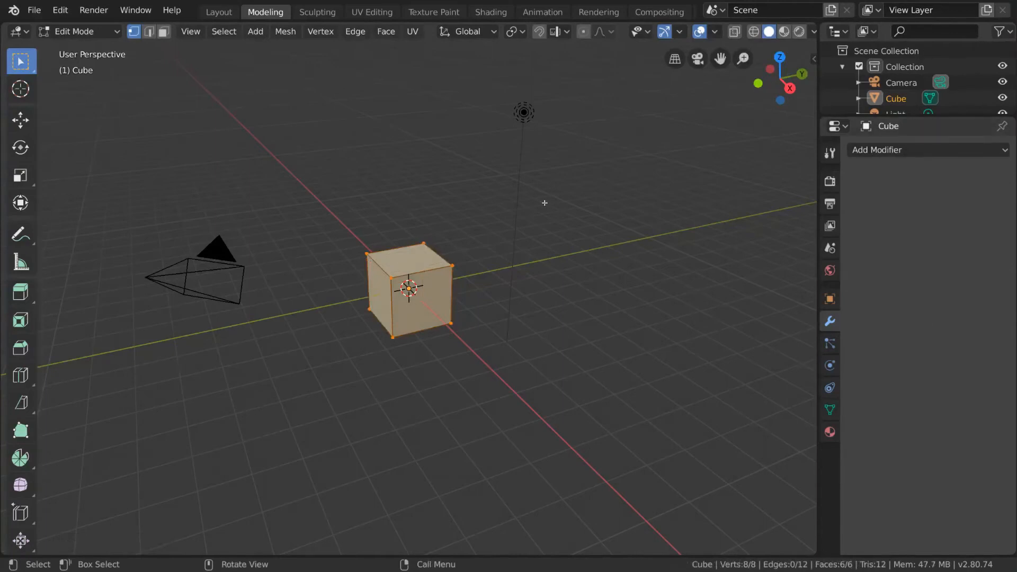
- Scale the plain cube along Z into a thin slab and add loop cuts near all four of its sides
click(20, 175)
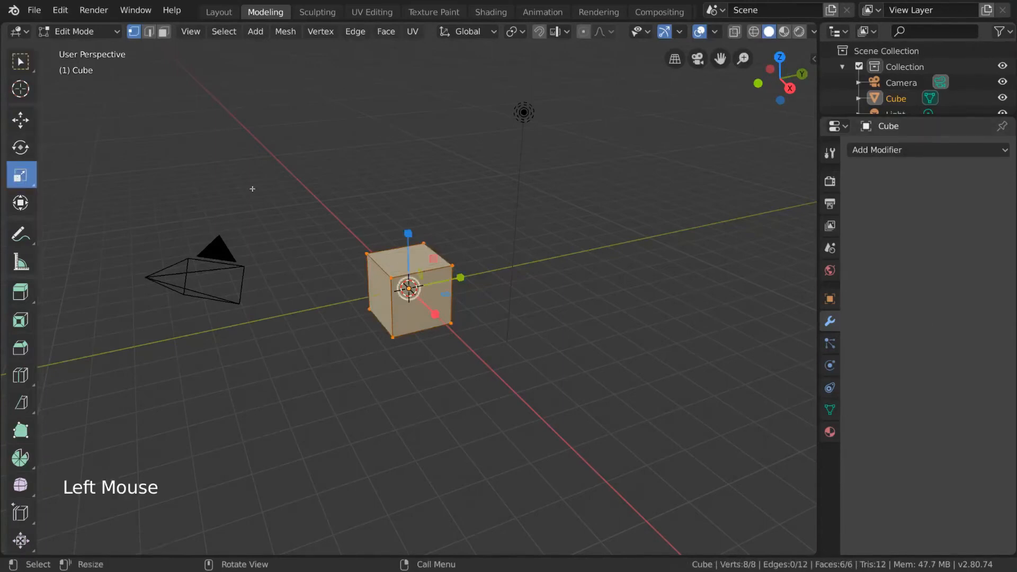
drag(409, 234, 103, 297)
click(21, 375)
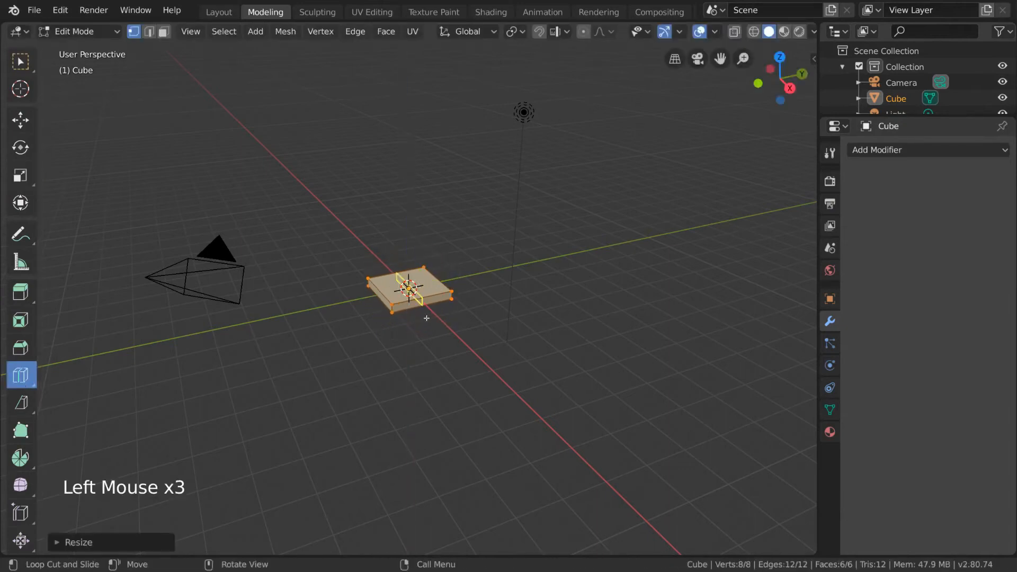
drag(423, 316, 387, 294)
- In face selection mode, select the four corner faces on the underside of the slab
scroll(465, 261, up, 6)
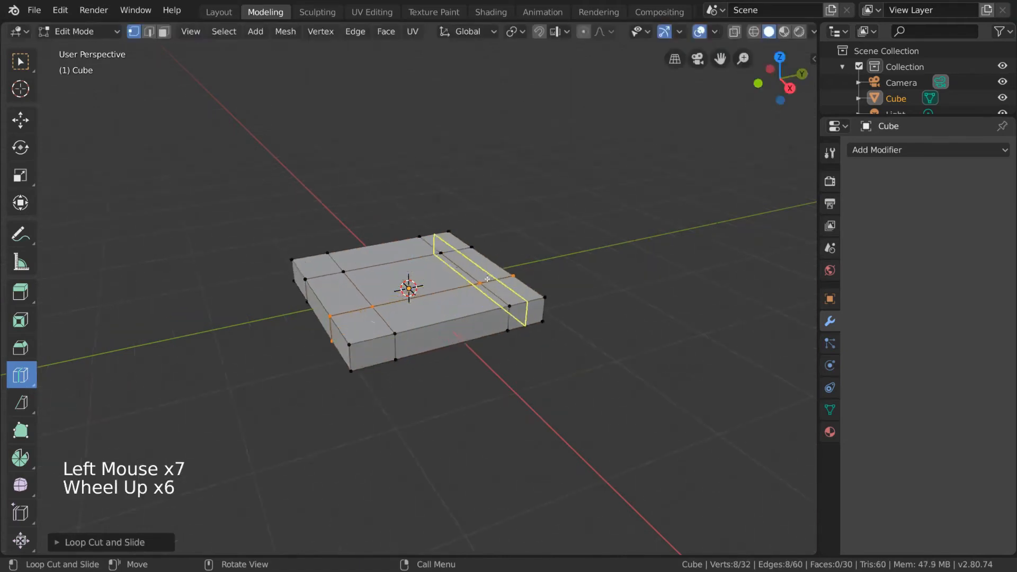
key(3)
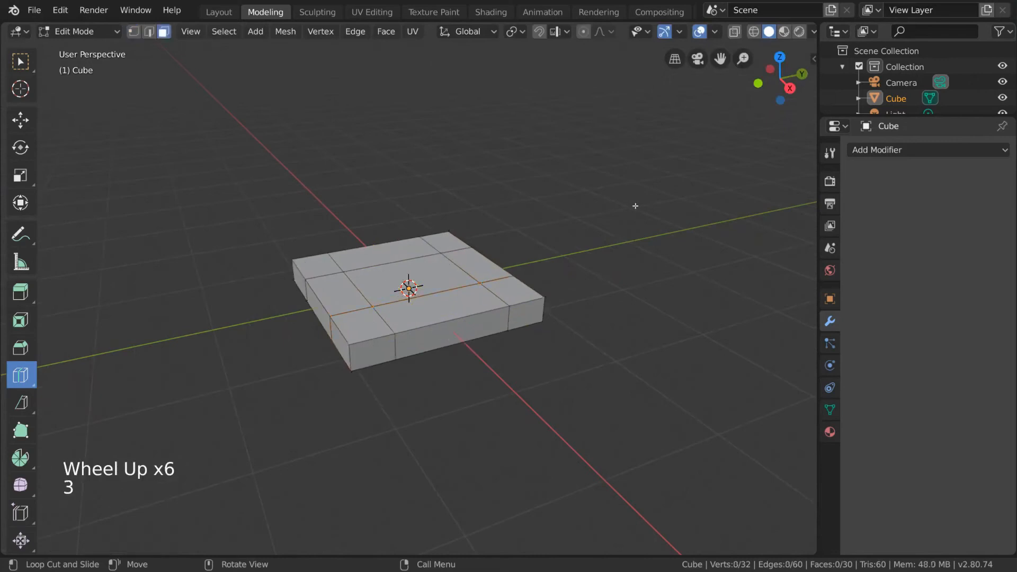
middle_drag(601, 271, 513, 347)
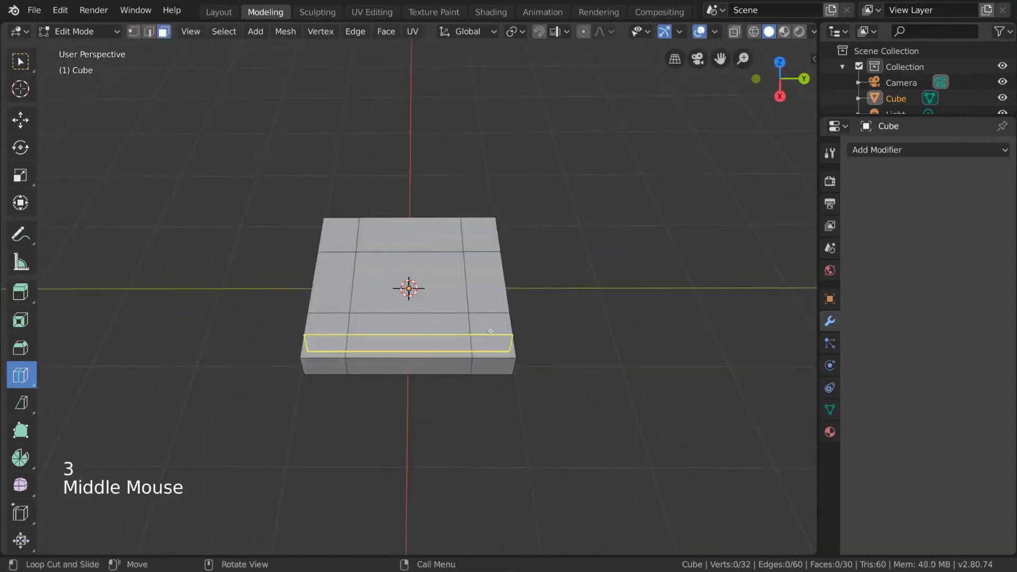
middle_drag(575, 348, 536, 263)
click(21, 63)
click(324, 267)
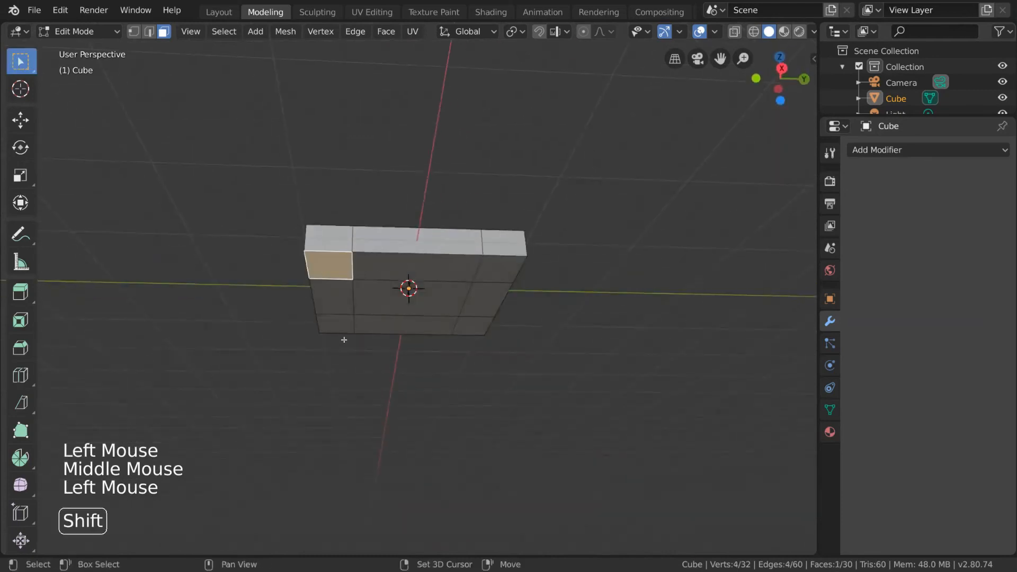
shift+click(336, 324)
shift+click(468, 326)
shift+click(495, 278)
- Add the row of three top faces along the slab's positive Y side to the selection
middle_drag(608, 236, 510, 306)
shift+click(510, 305)
shift+click(482, 276)
shift+click(466, 235)
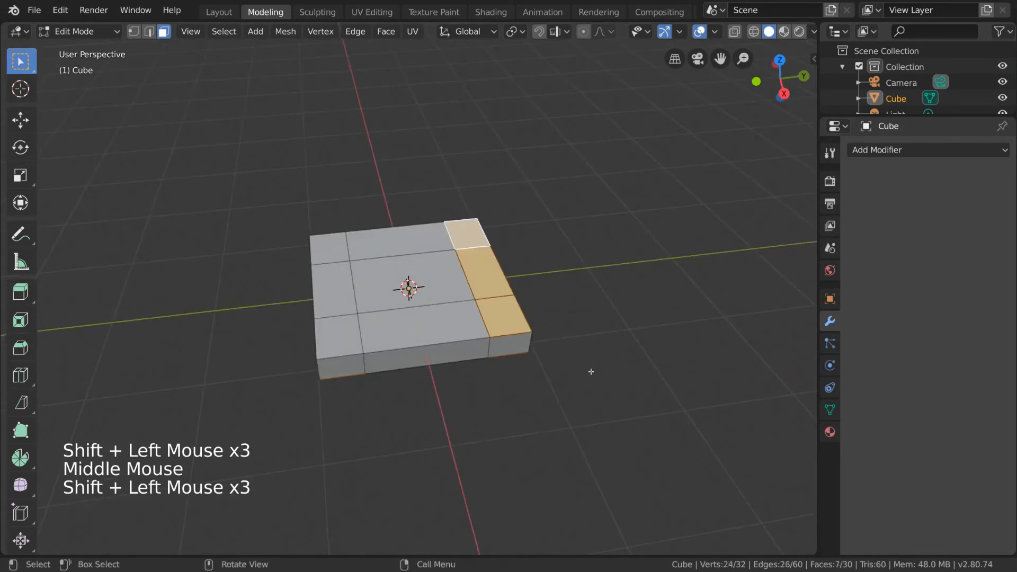
- Extrude the selected underside corner and top edge faces and scale them along Z to form the chair's four legs and backrest
middle_drag(590, 370, 567, 352)
scroll(551, 327, down, 3)
key(e)
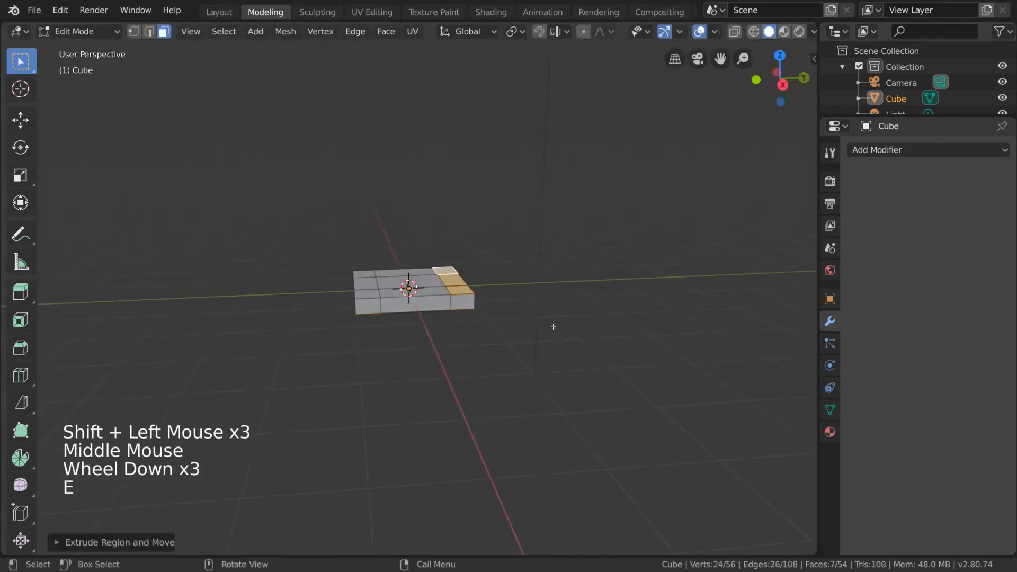
key(s)
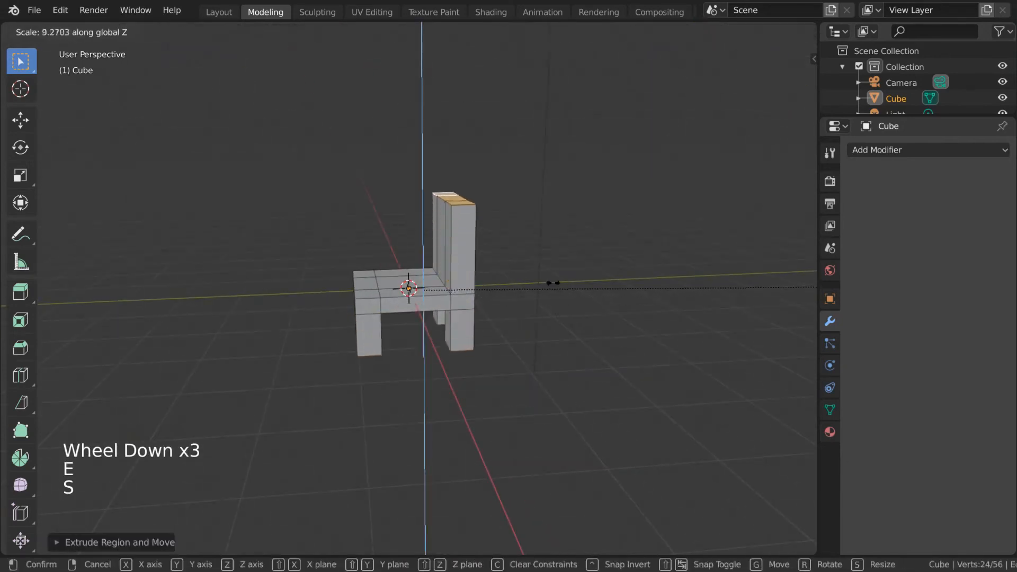
click(515, 296)
mouse_move(515, 296)
middle_down()
mouse_move(484, 286)
mouse_move(625, 290)
mouse_move(490, 297)
mouse_move(510, 297)
middle_up()
key(s)
key(z)
click(546, 297)
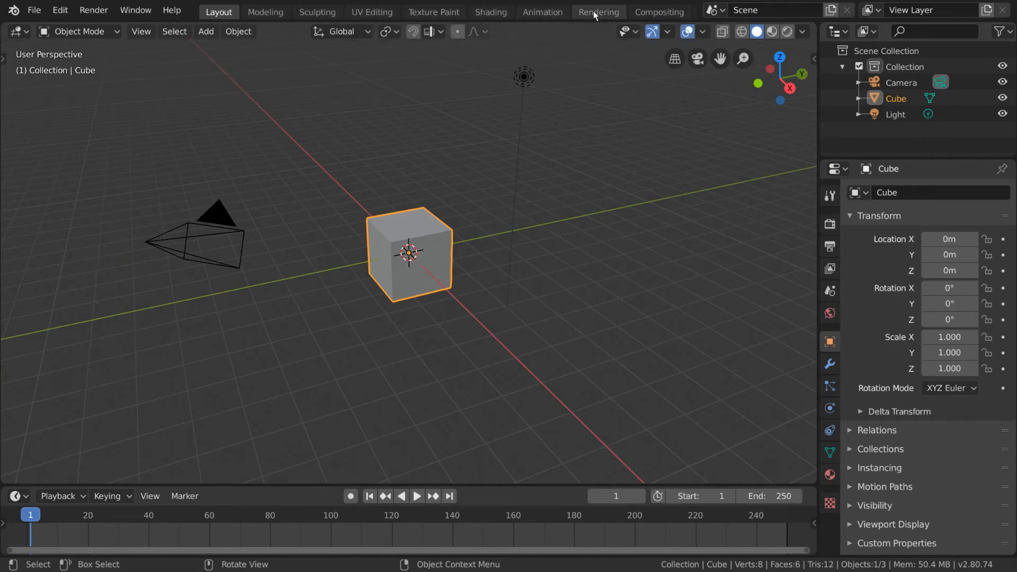
- Look through the full row of workspaces, from Layout to Scripting and back
scroll(647, 15, down, 5)
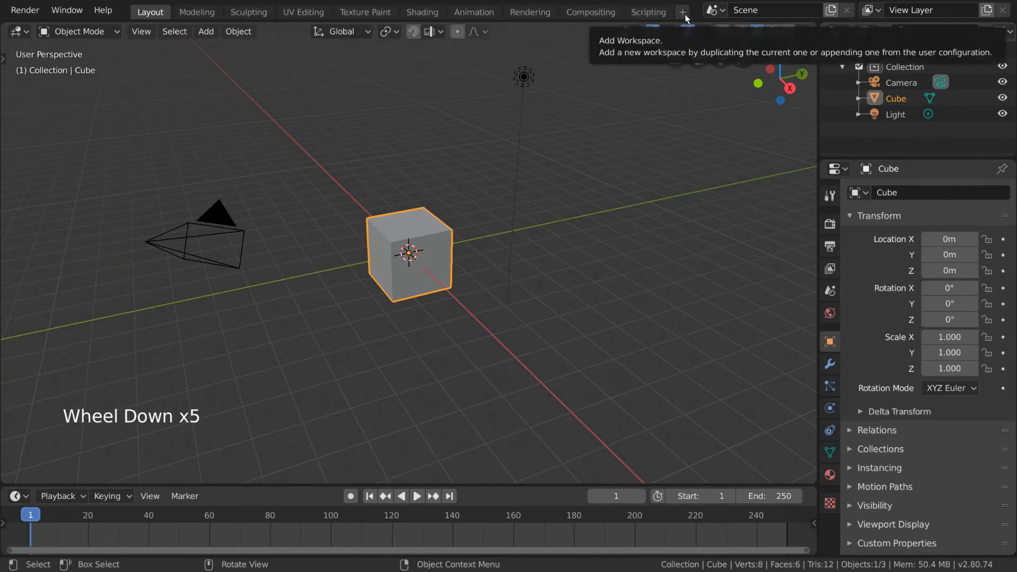
scroll(679, 14, up, 7)
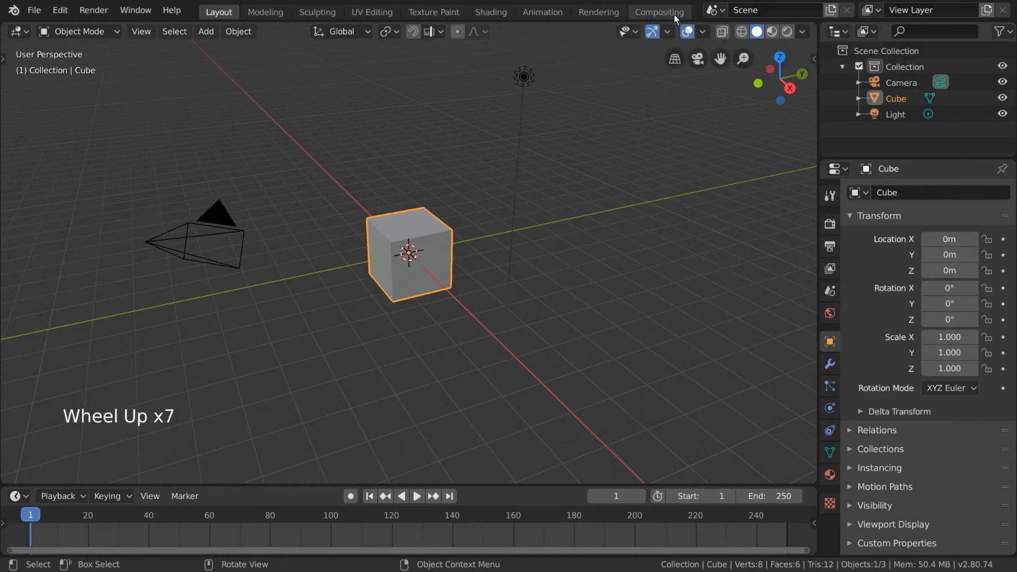
scroll(673, 14, down, 5)
scroll(672, 15, up, 6)
scroll(672, 14, down, 6)
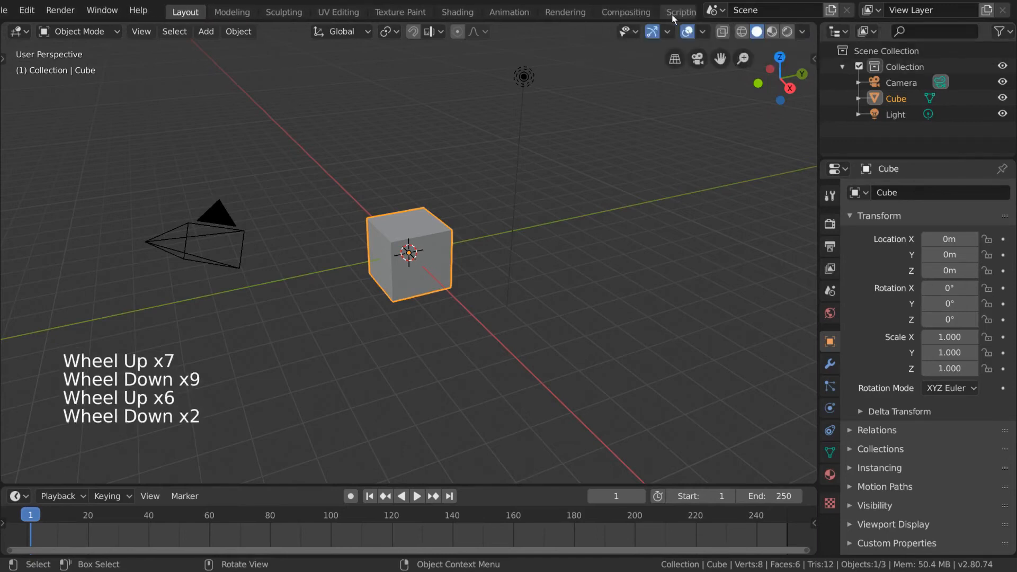
scroll(667, 14, up, 5)
middle_drag(520, 16, 455, 15)
middle_drag(395, 21, 463, 16)
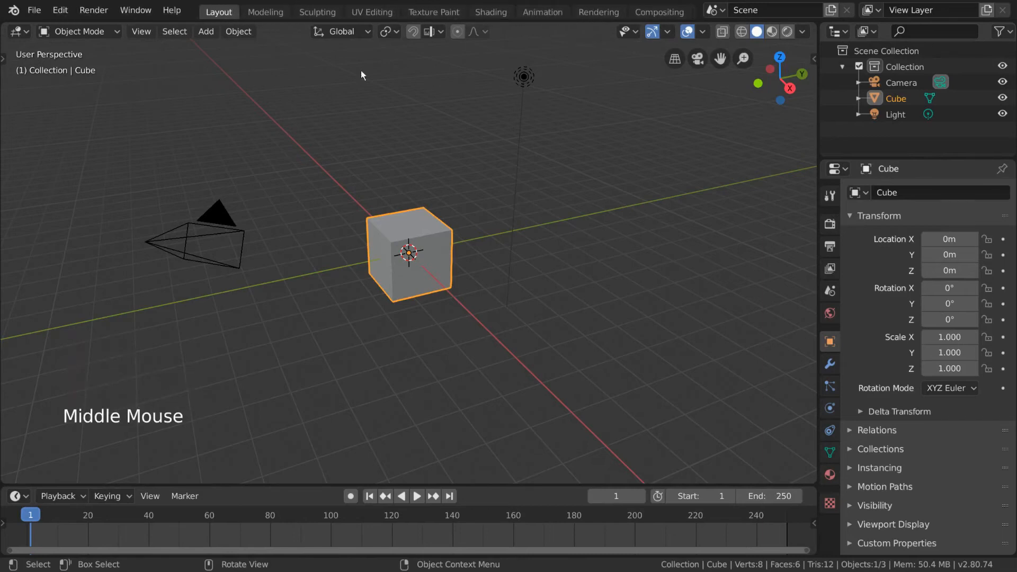
- View the Modeling, Sculpting, UV Editing and Texture Paint workspaces in turn and return to Modeling
click(265, 12)
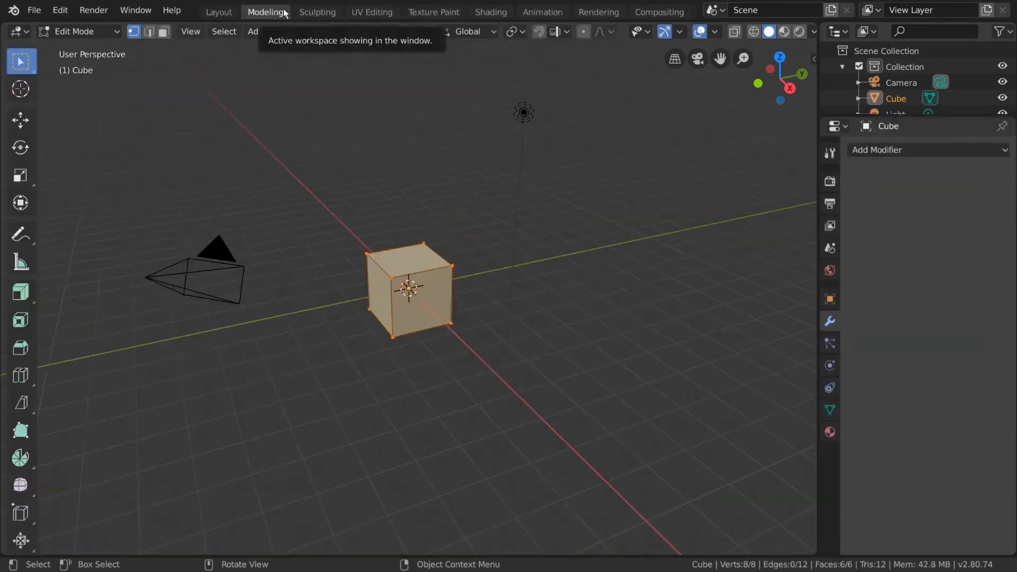
click(317, 15)
click(371, 13)
click(422, 14)
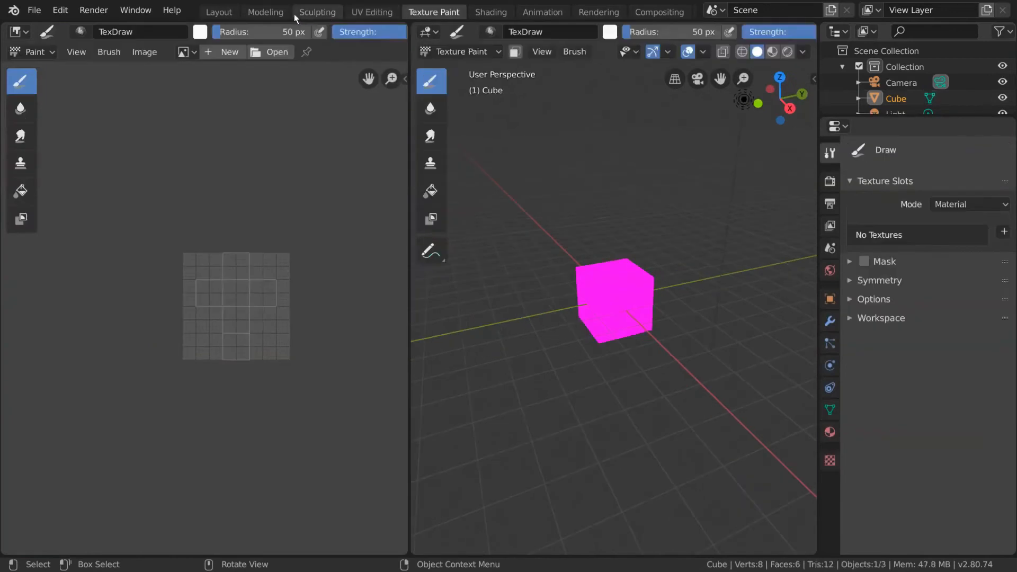
click(266, 11)
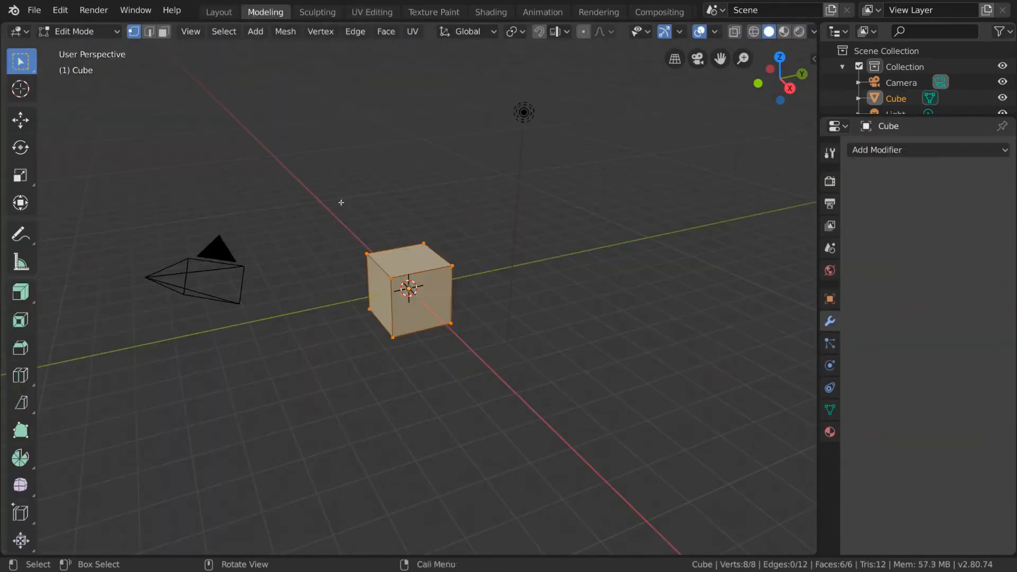
- Select the four vertices of the cube's top face and review the available interaction modes, staying in Edit Mode
click(456, 268)
click(106, 33)
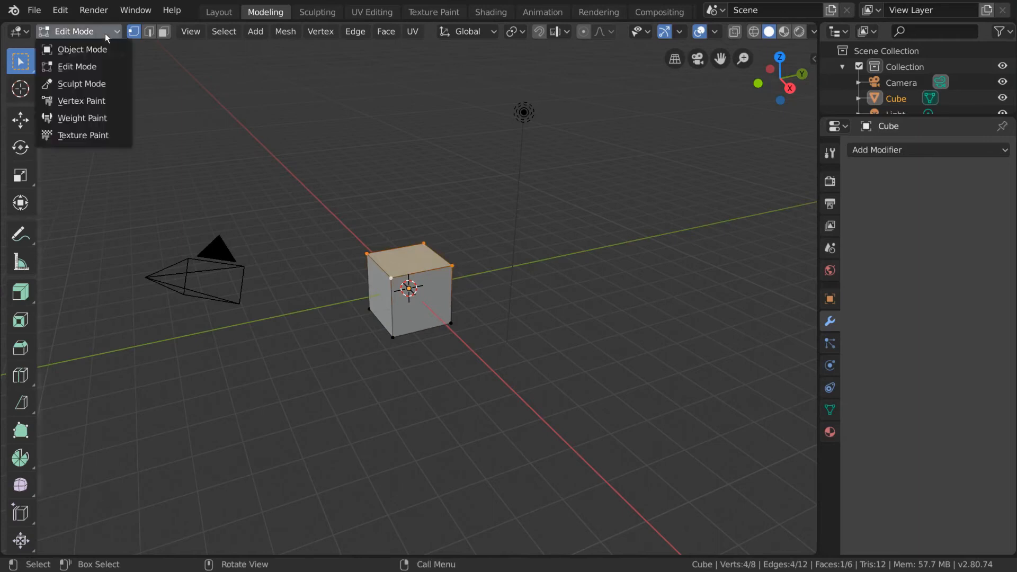
click(130, 67)
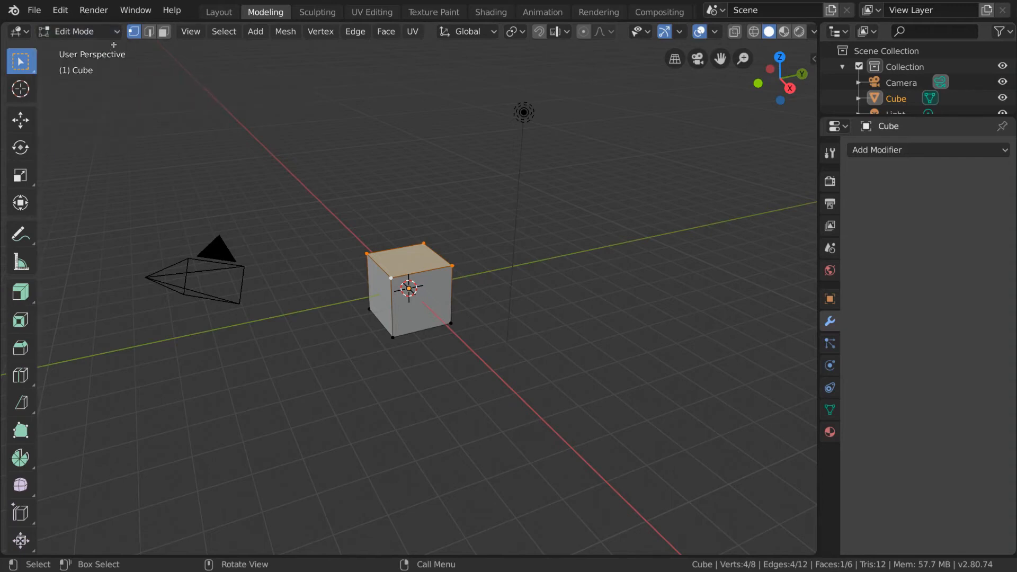
- In the Layout workspace, switch the cube to Edit Mode and back to Object Mode, and return to the Modeling workspace
click(218, 11)
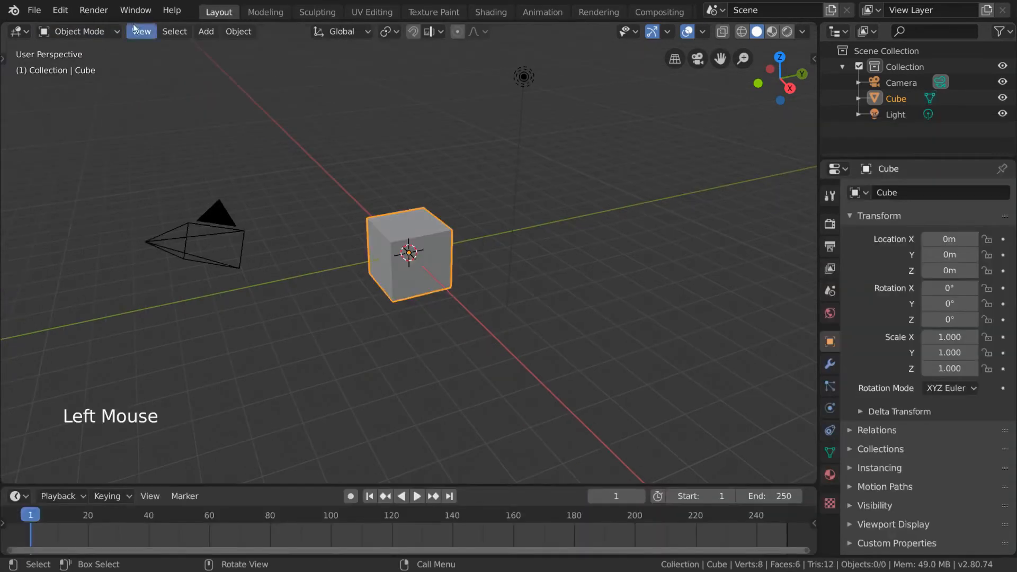
drag(79, 31, 95, 67)
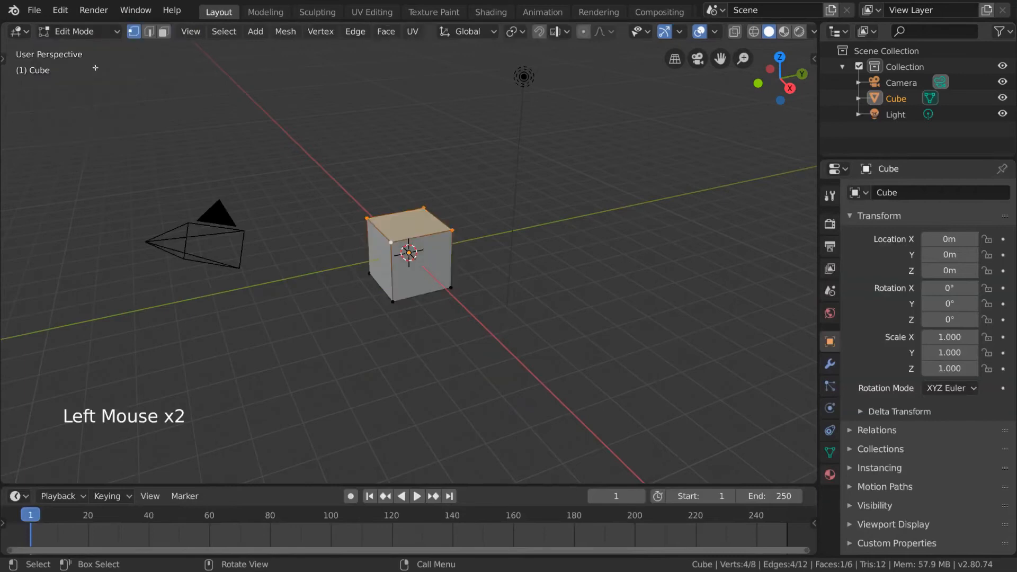
key(Tab)
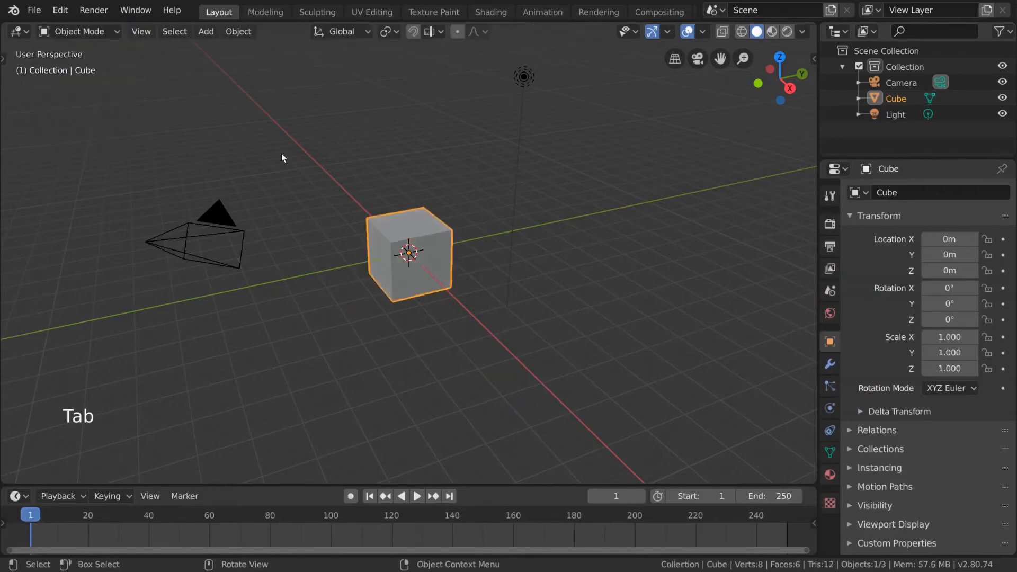
click(266, 11)
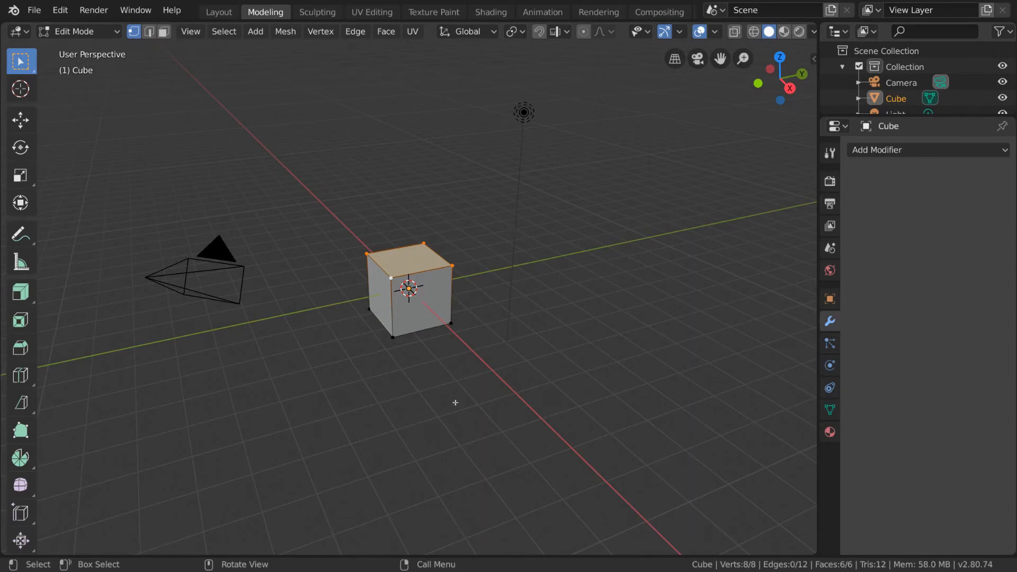
- Go to the Sculpting workspace and search the available commands for "Shade s"
click(318, 12)
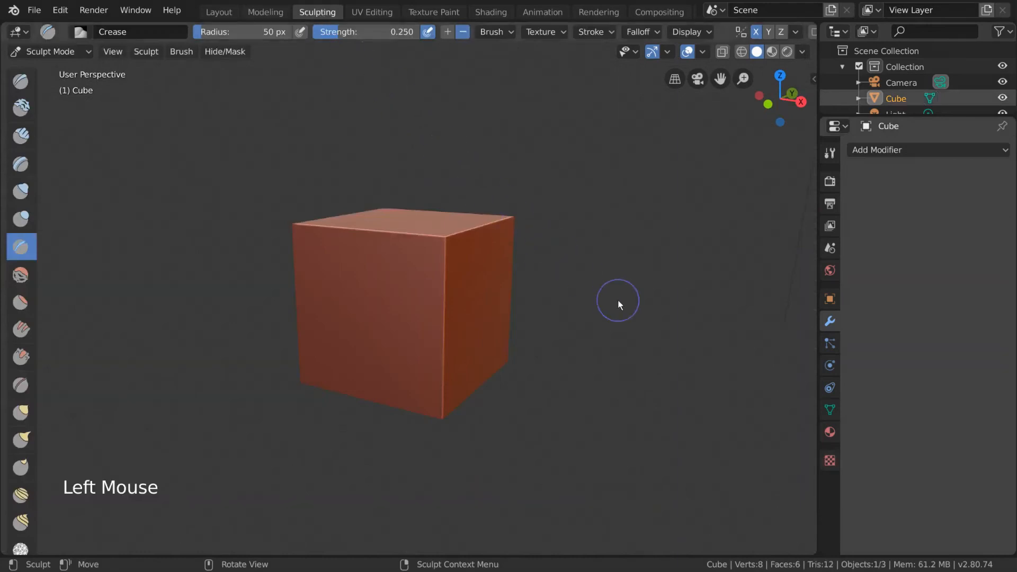
key(F3)
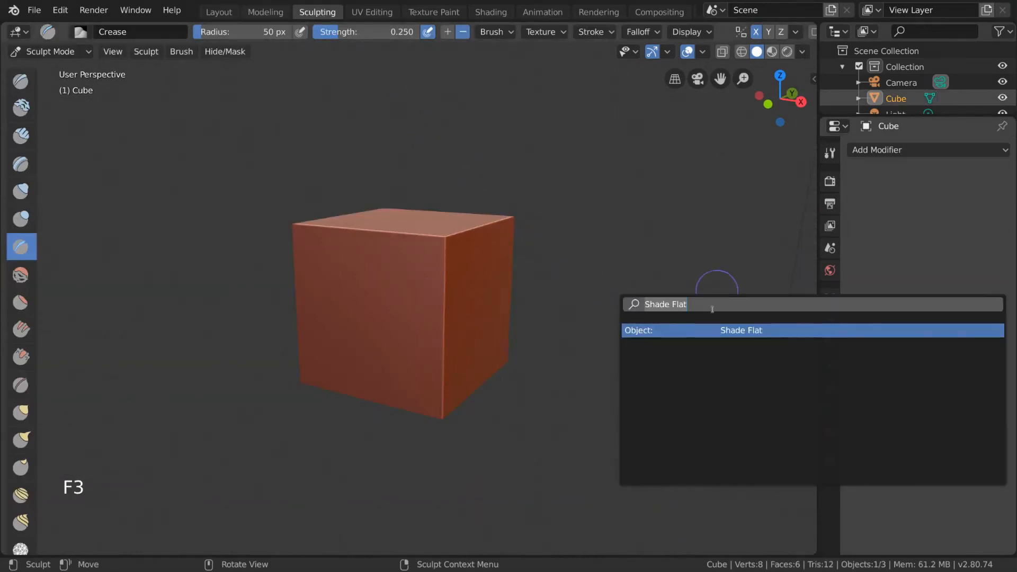
key(BackSpace)
key(BackSpace)
key(BackSpace)
key(BackSpace)
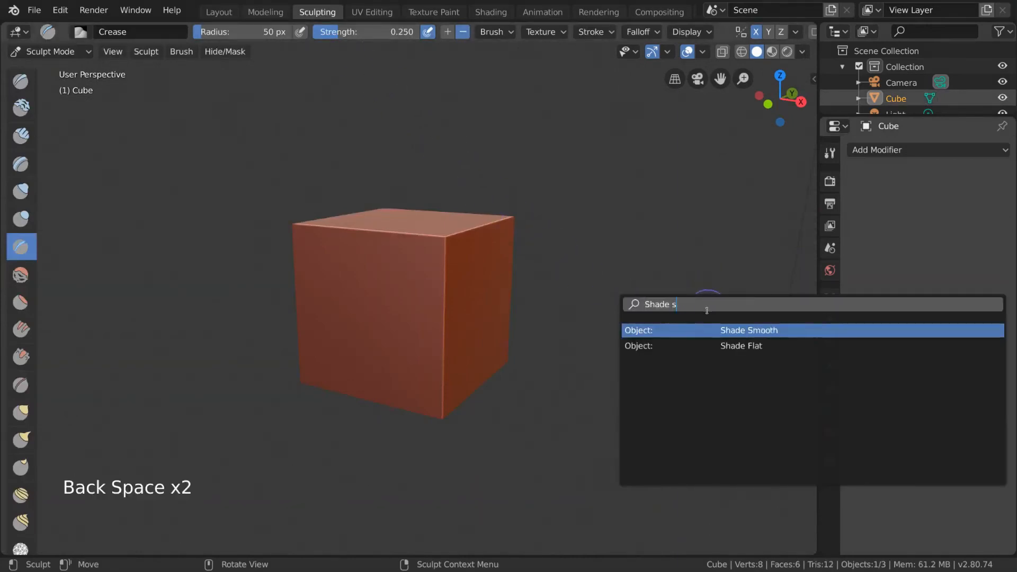
- Shade the cube smooth and give it a Multiresolution modifier subdivided to level 4
text(s)
key(Return)
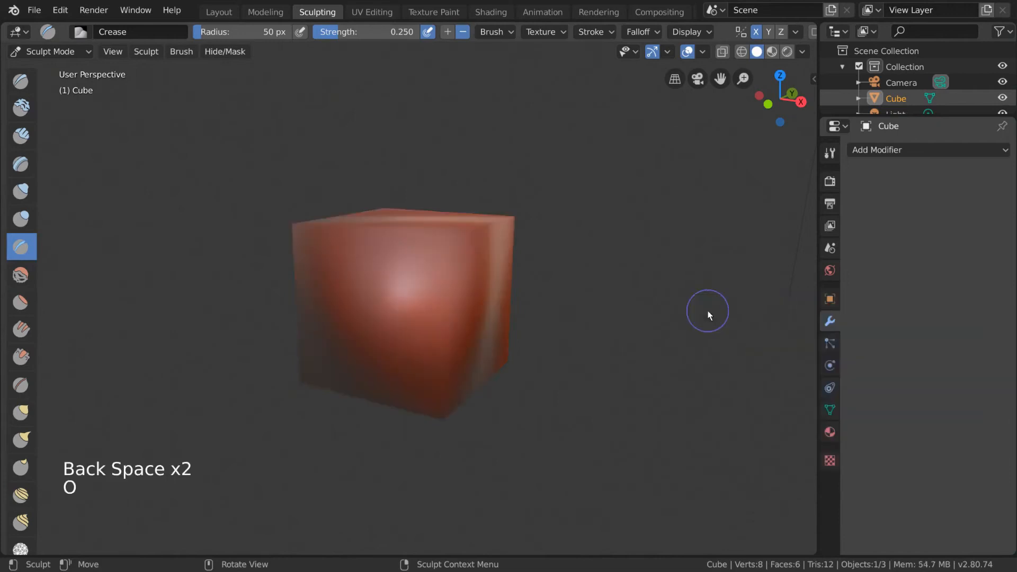
click(917, 151)
click(752, 322)
click(964, 234)
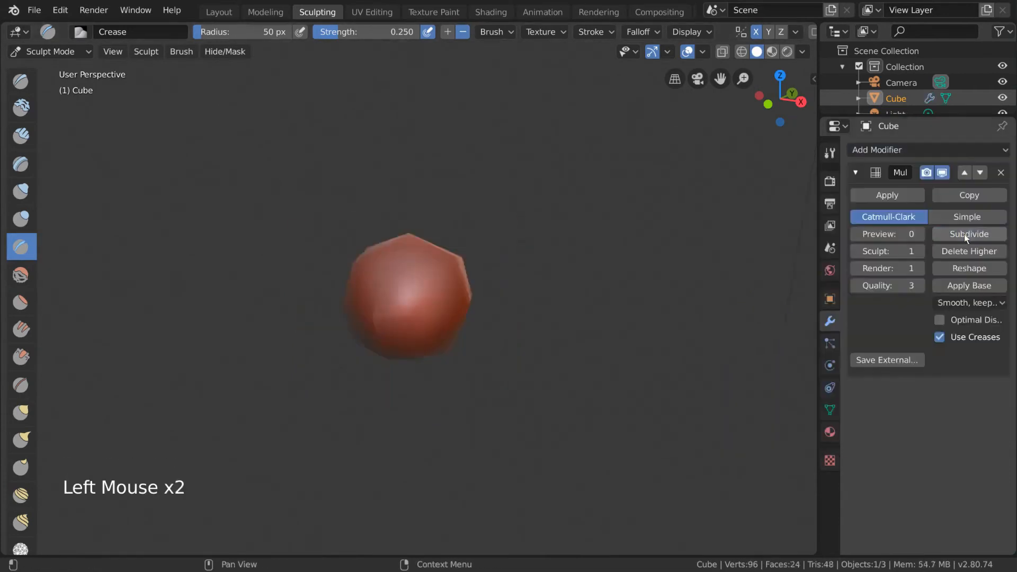
click(964, 234)
click(964, 234)
click(964, 234)
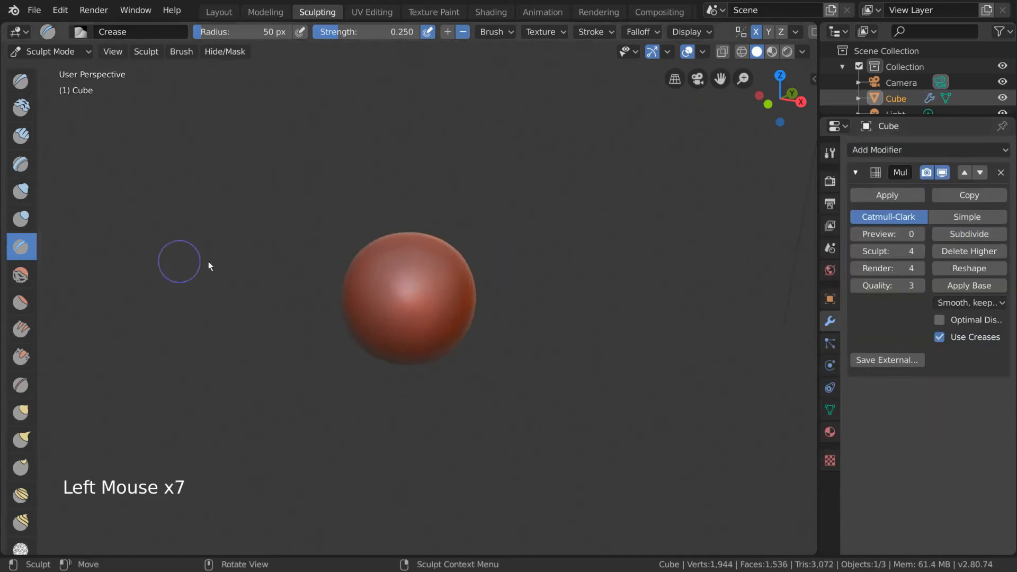
- Carve a crease across the upper side of the rounded mesh, and dab its front with the Fill/Deepen brush
mouse_move(463, 257)
mouse_down()
mouse_move(435, 262)
mouse_move(438, 291)
mouse_move(450, 277)
mouse_up()
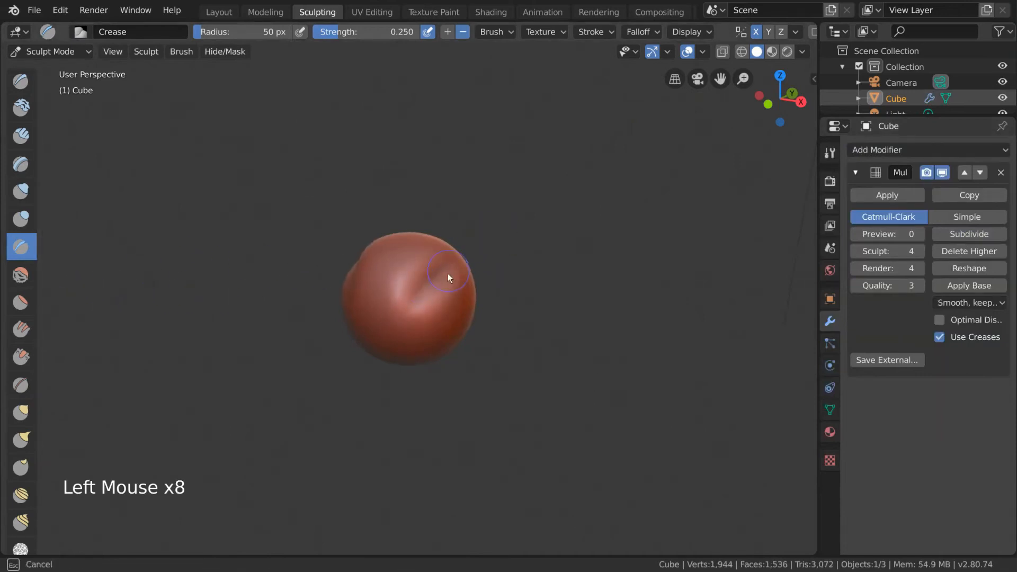
click(21, 339)
click(426, 315)
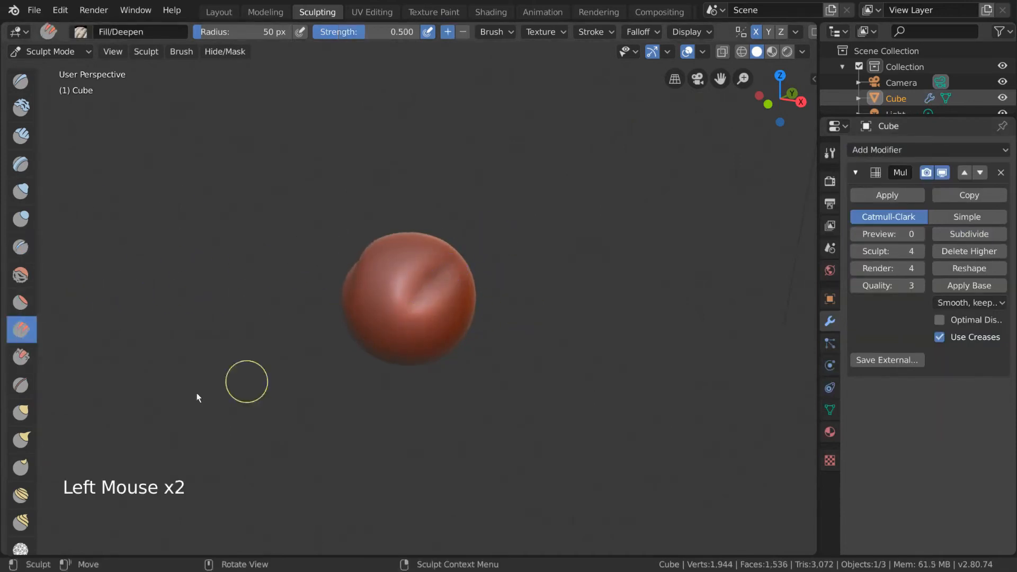
- Pull several long spikes out of the mesh with the Snake Hook brush, and subdivide the Multiresolution modifier to level 5
click(21, 439)
mouse_move(443, 308)
mouse_down()
mouse_move(420, 282)
mouse_move(473, 336)
mouse_move(541, 354)
mouse_up()
drag(438, 252, 506, 188)
drag(469, 222, 702, 171)
drag(481, 311, 511, 292)
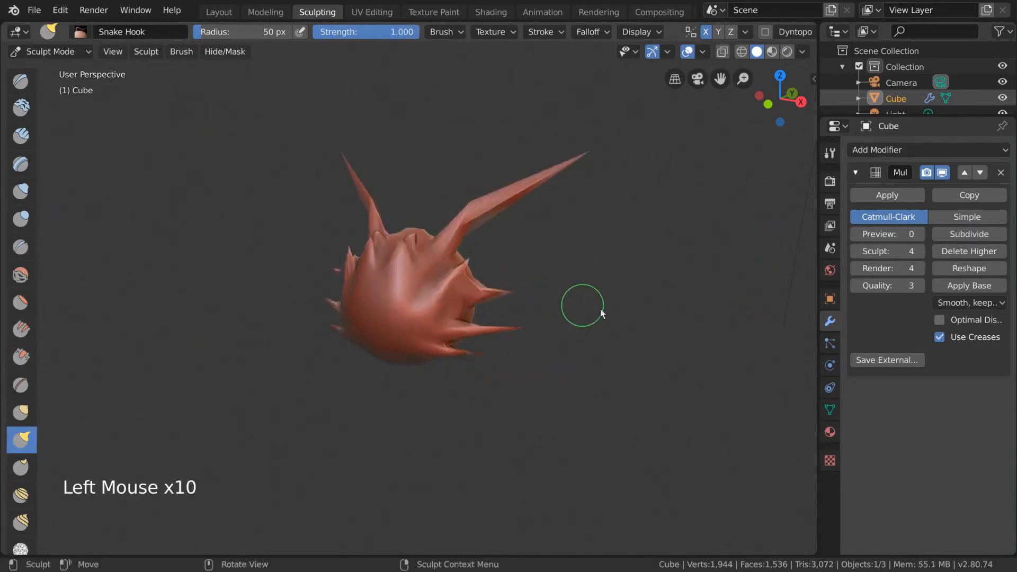
click(958, 235)
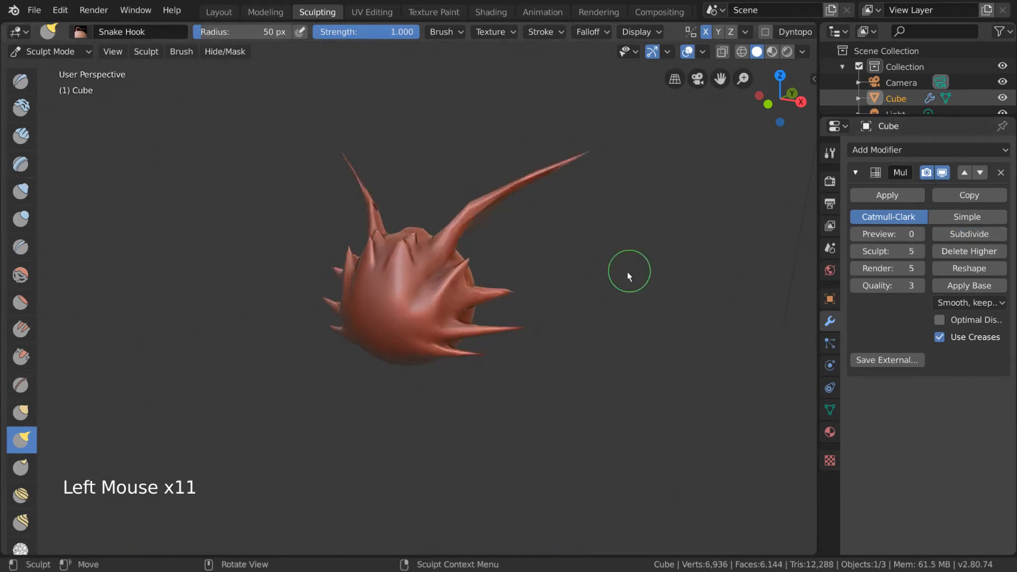
middle_drag(625, 274, 564, 355)
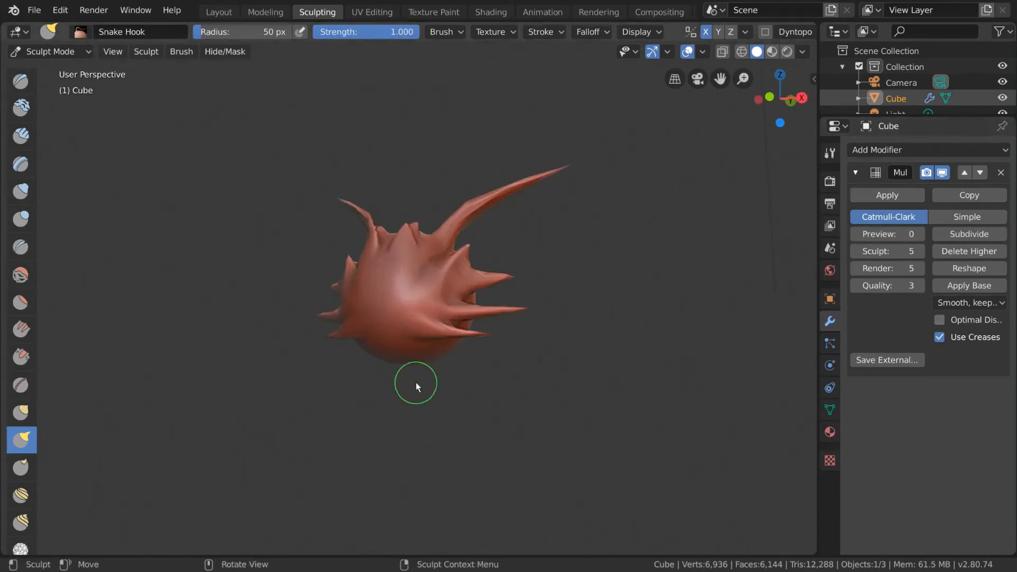
- Switch to the UV Editing workspace and look through the UV editor's image options beside the cube's unwrapped layout
click(371, 12)
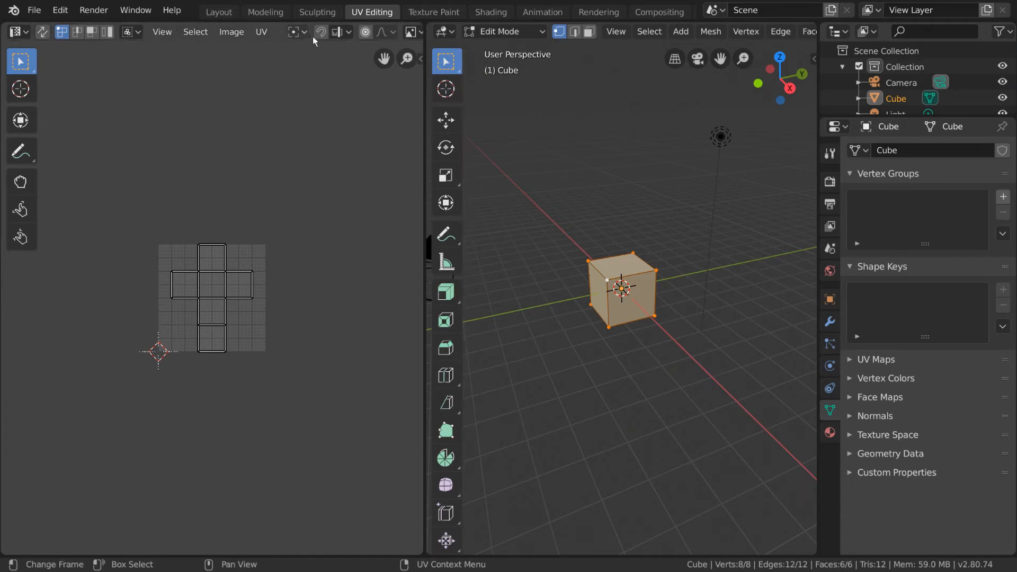
scroll(329, 33, down, 5)
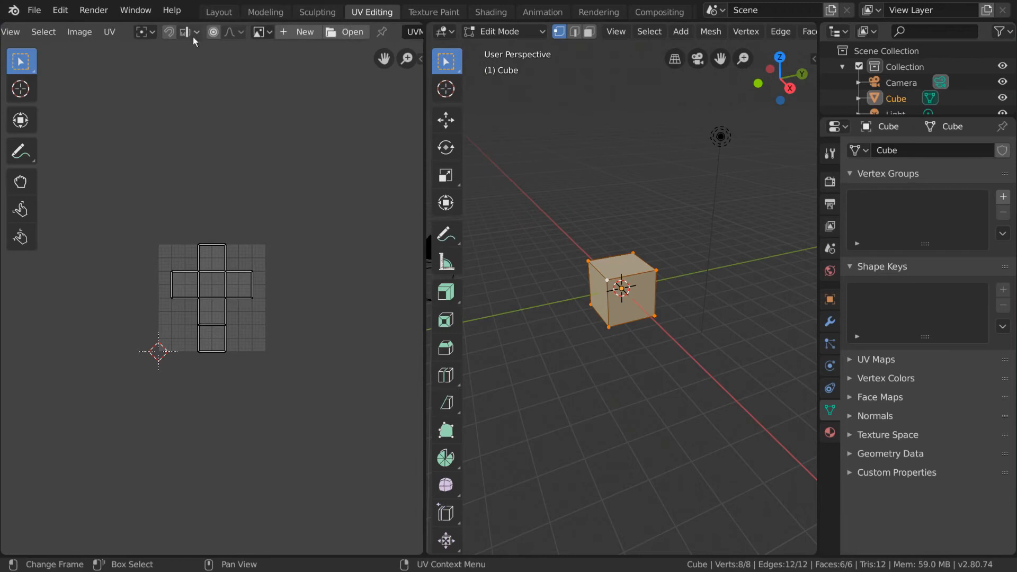
click(259, 32)
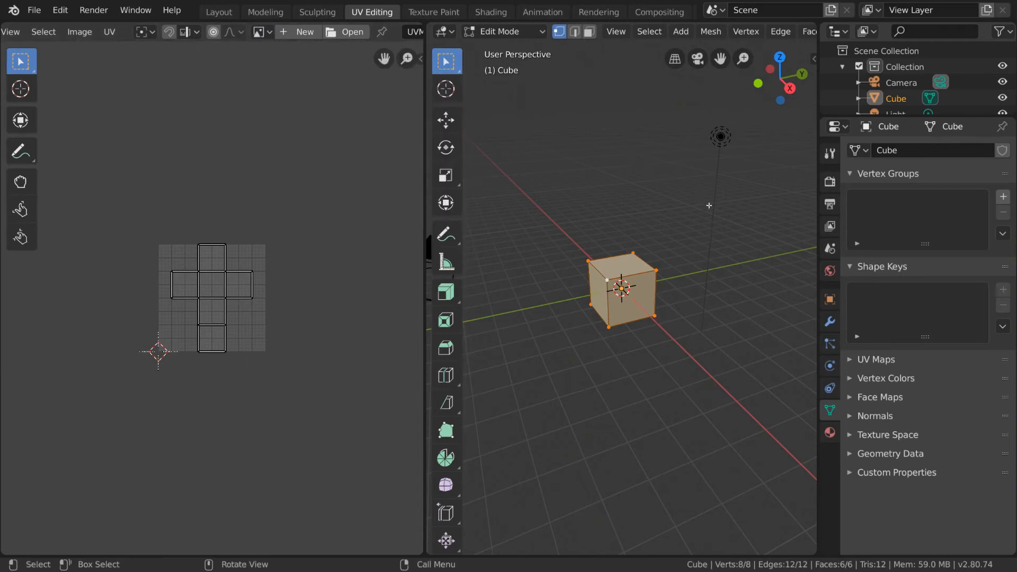
- In the Texture Paint workspace, assign a new Image Texture named Untitled to the cube material's Base Color
click(432, 11)
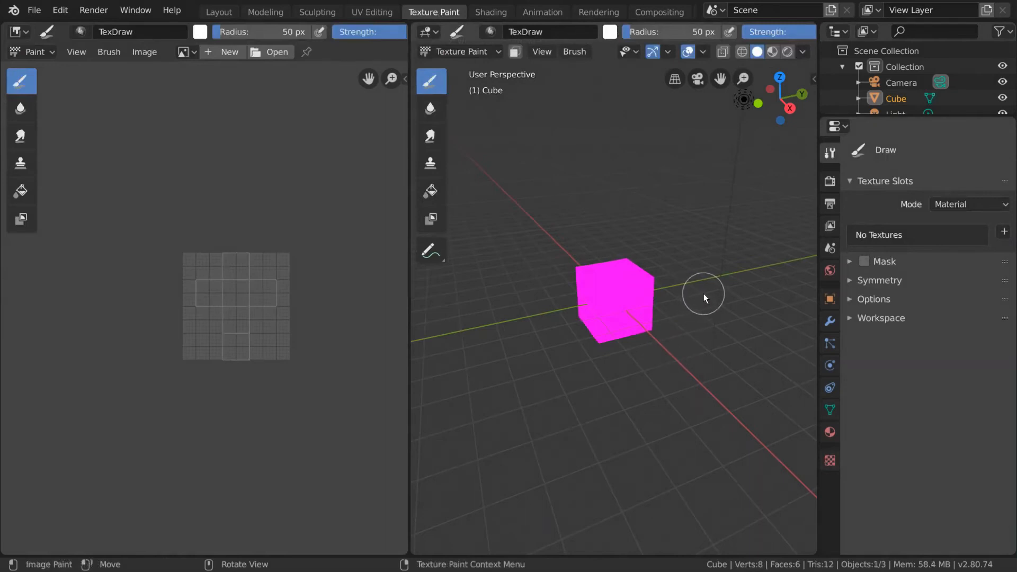
click(830, 433)
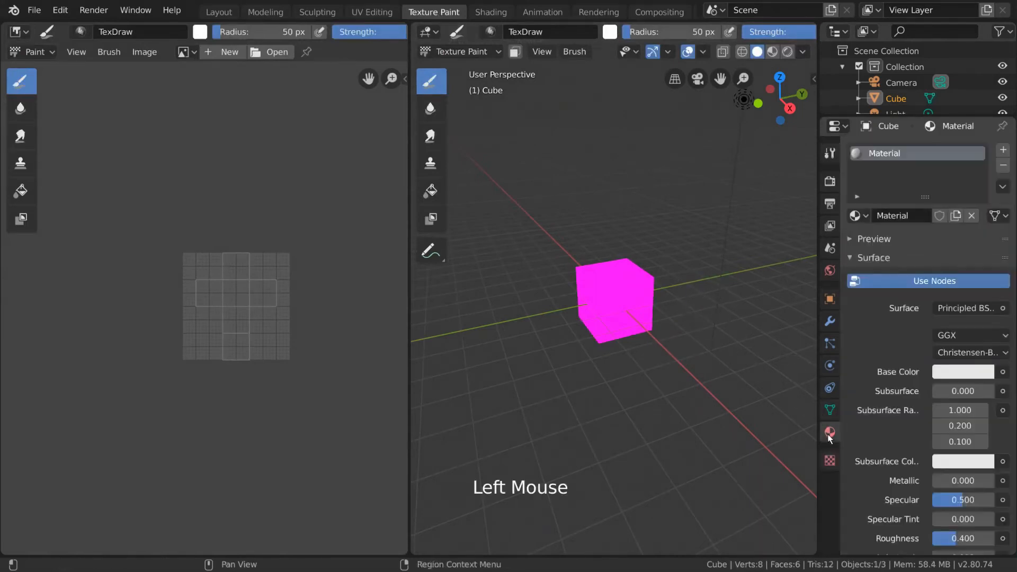
click(1003, 372)
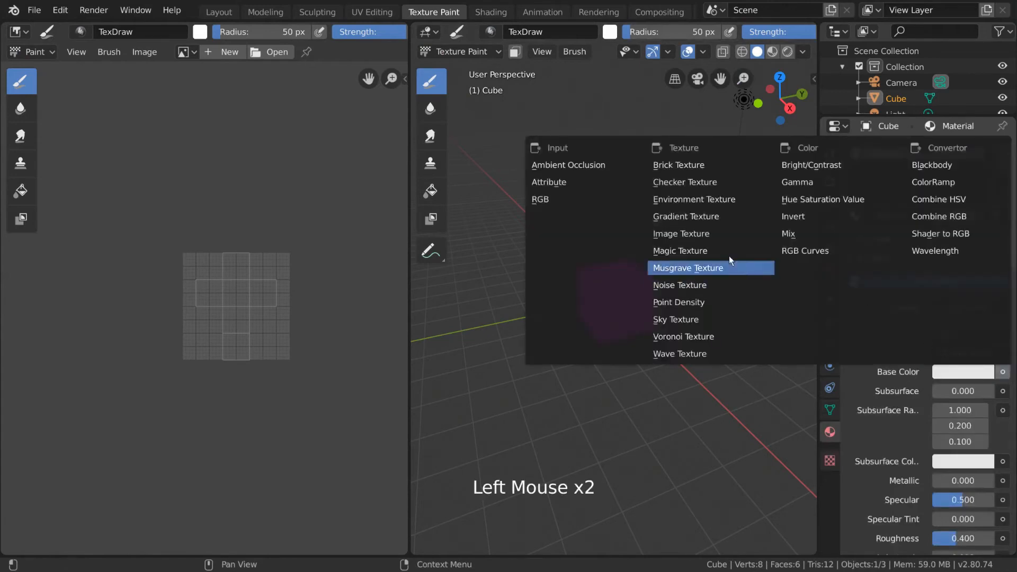
click(712, 236)
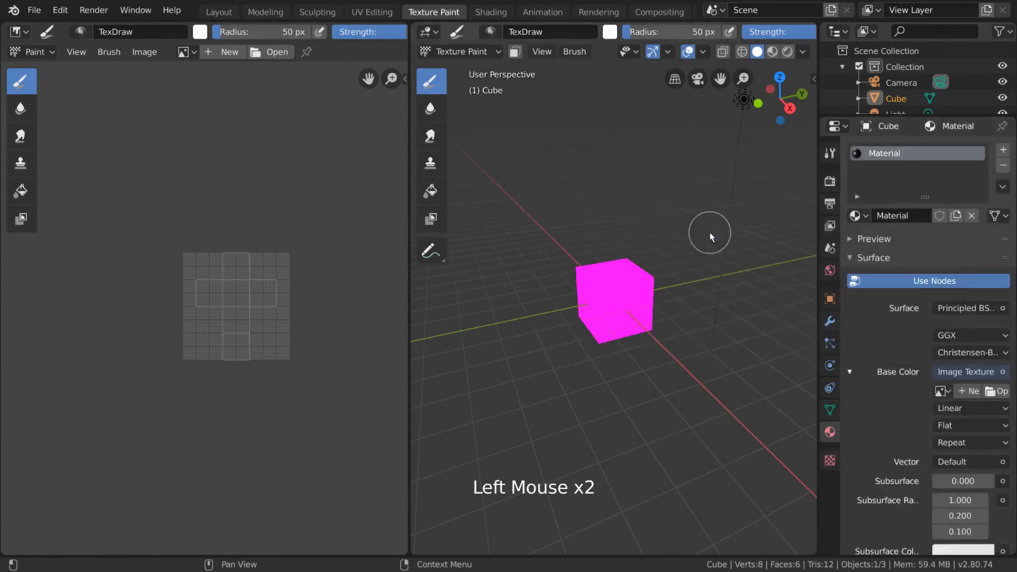
click(969, 391)
click(897, 500)
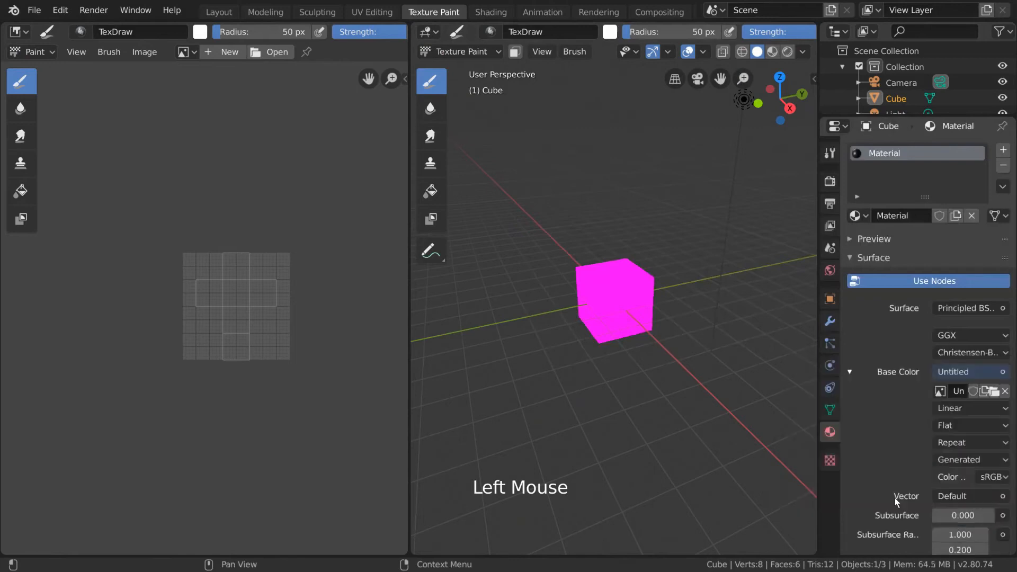
- Paint a white spot over the cube's upper front corner, and display the Untitled texture in the image editor
click(605, 294)
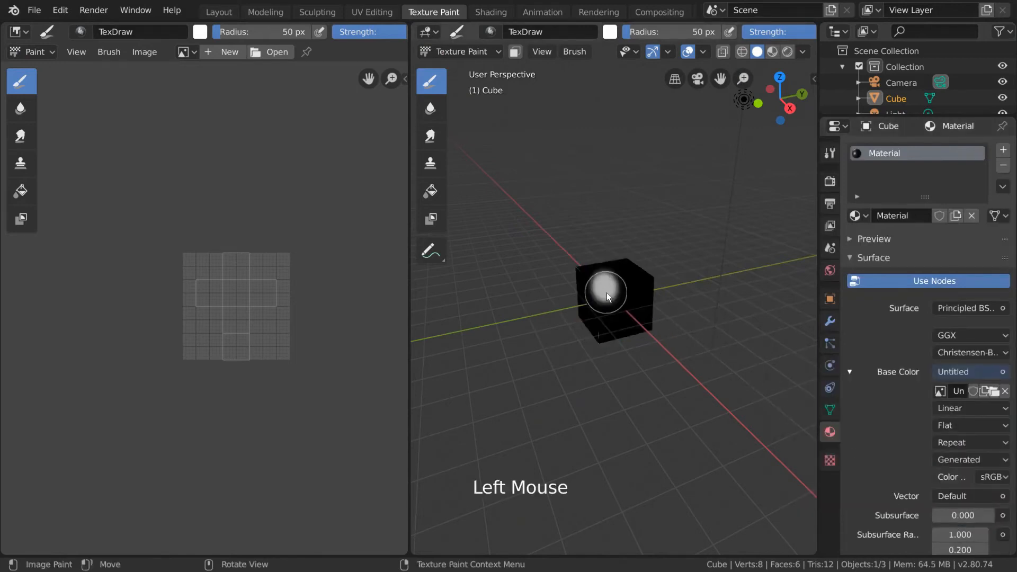
drag(613, 283, 616, 303)
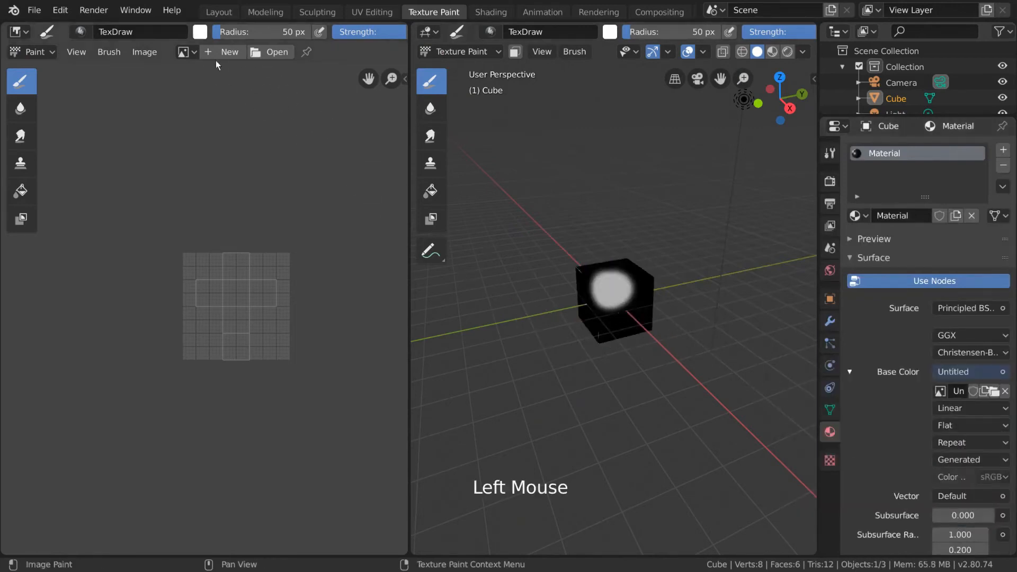
click(186, 51)
click(185, 91)
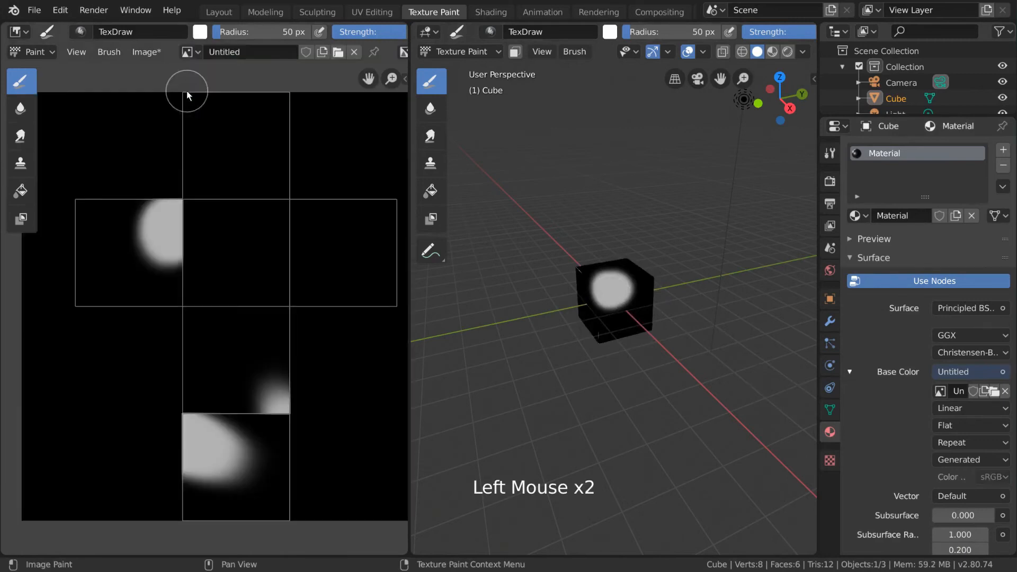
- Paint more white strokes across the cube's lower sides and around another upper corner with the TexDraw brush
drag(647, 327, 610, 339)
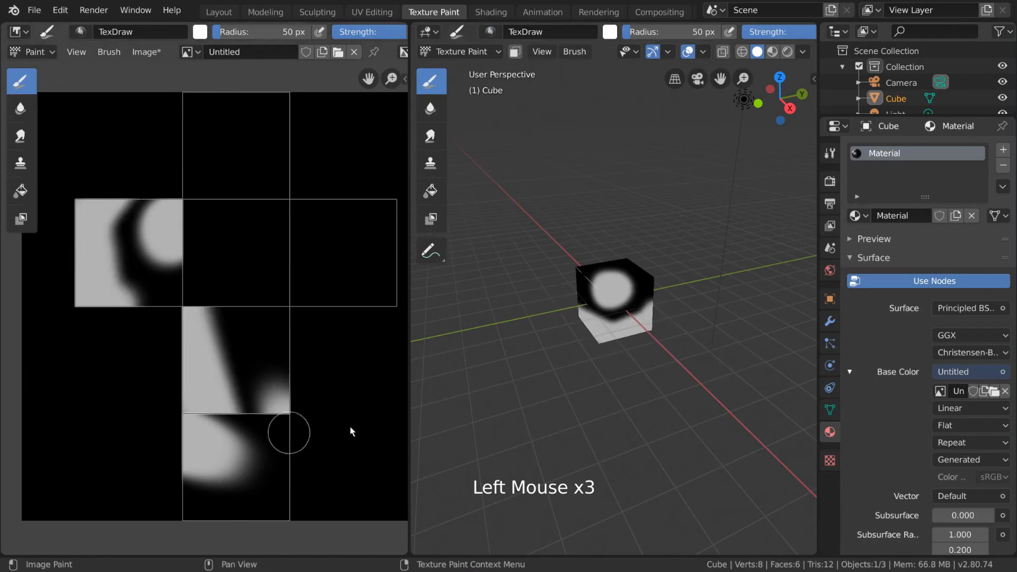
mouse_move(656, 355)
middle_down()
mouse_move(718, 354)
mouse_move(580, 281)
middle_up()
drag(580, 285, 611, 287)
middle_drag(708, 332, 586, 415)
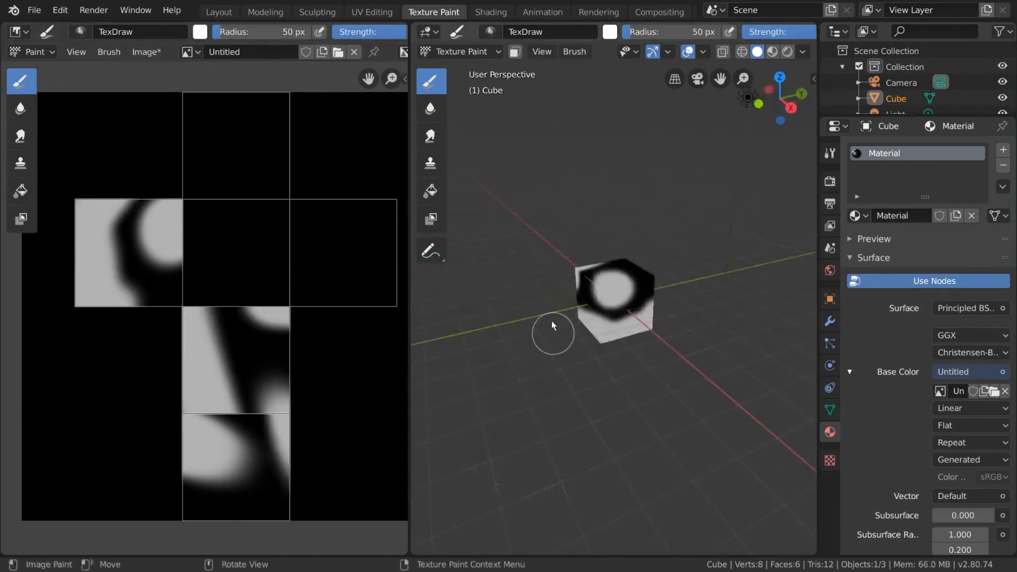
- Switch to the Shading workspace and bring both the Principled BSDF and Material Output nodes into view
click(490, 12)
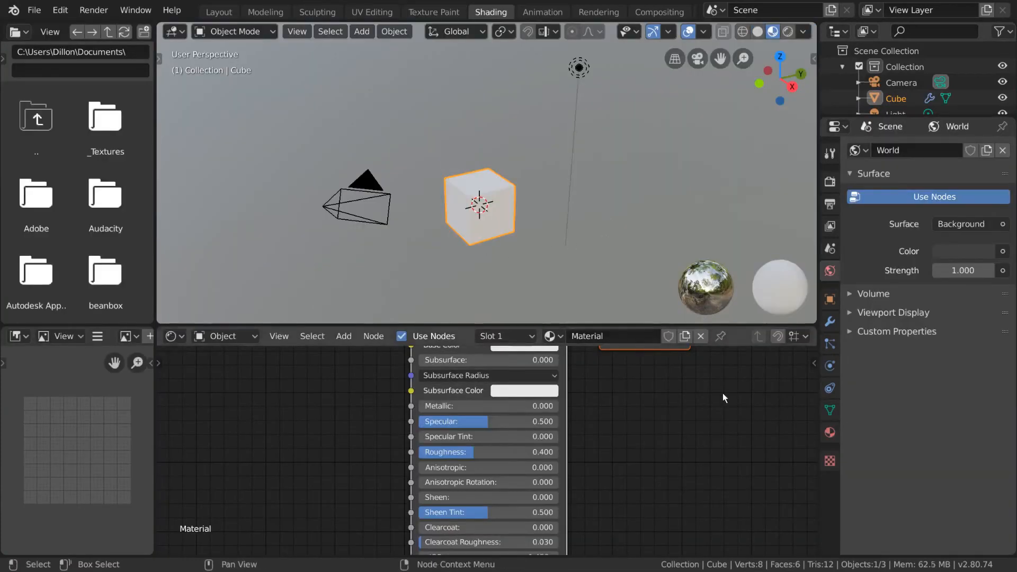
scroll(595, 405, down, 8)
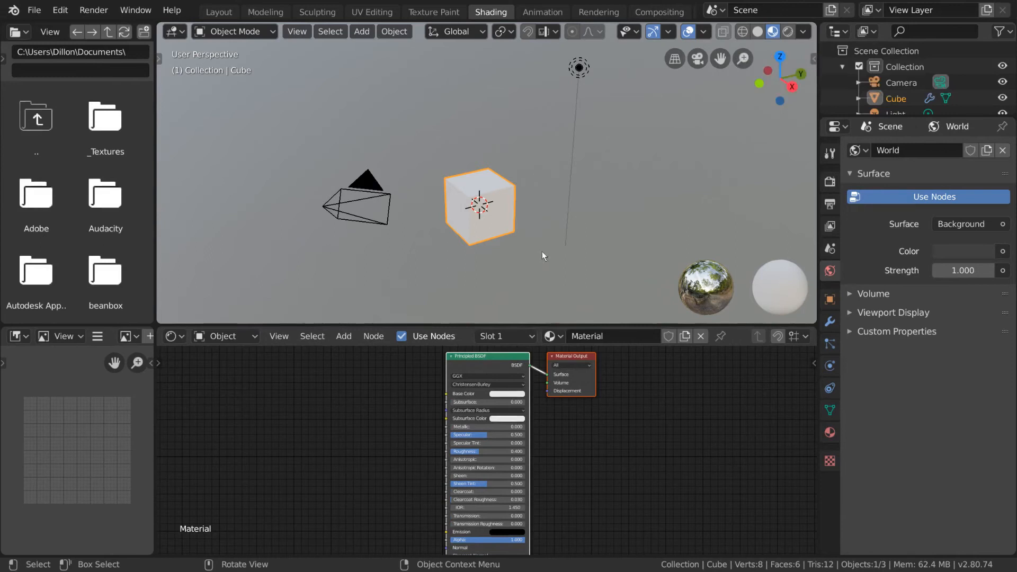
middle_drag(479, 241, 540, 253)
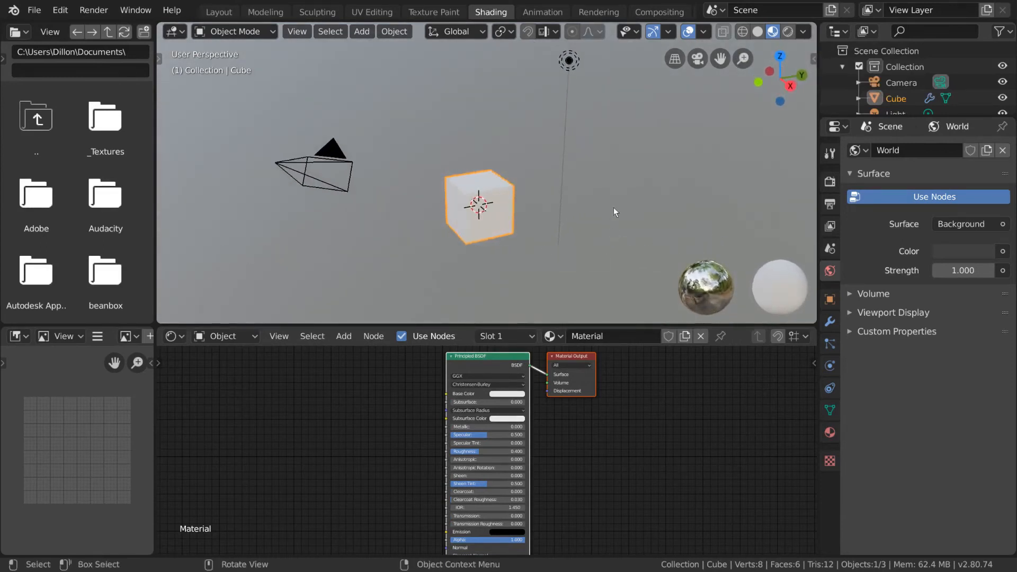
- Compare the Solid, Wireframe and Rendered viewport shading modes on the cube, finishing in Look Dev
click(757, 32)
click(743, 32)
click(758, 32)
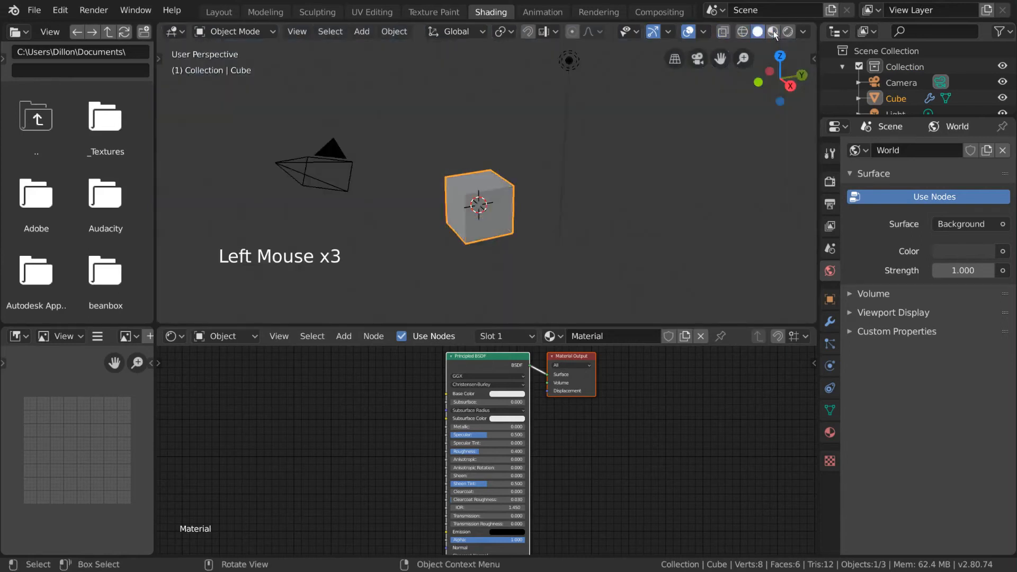
click(773, 32)
key(z)
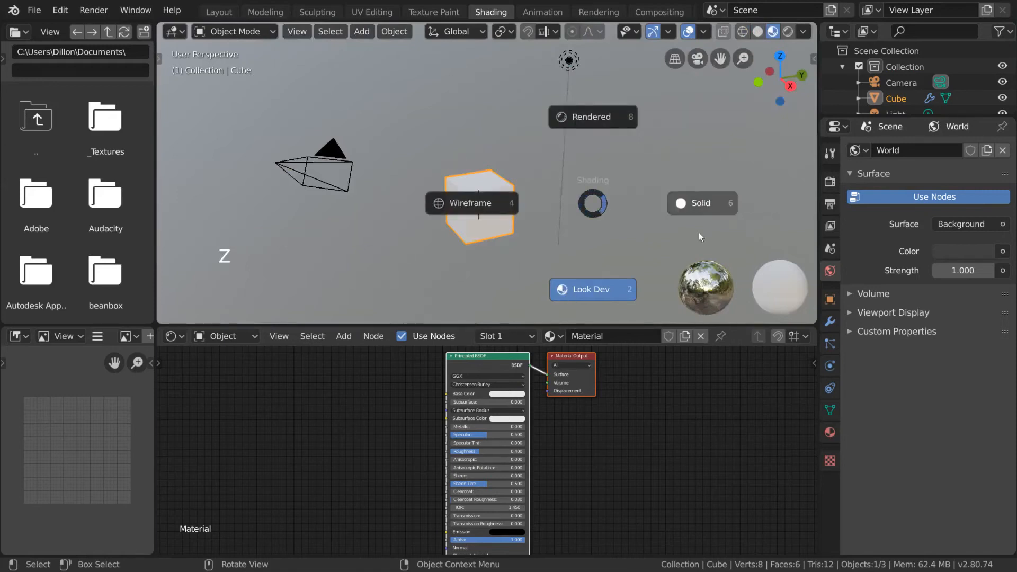
click(578, 312)
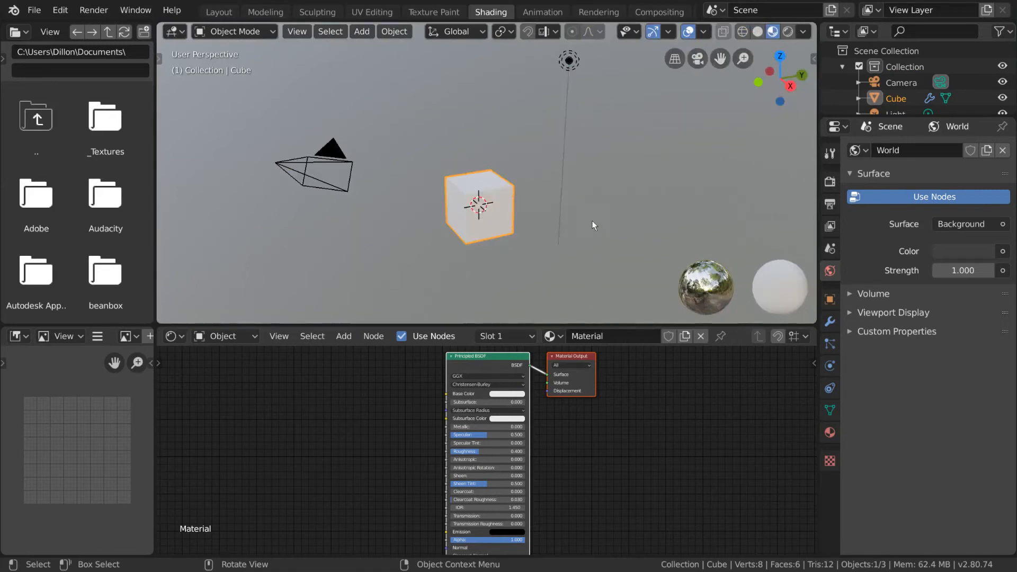
key(z)
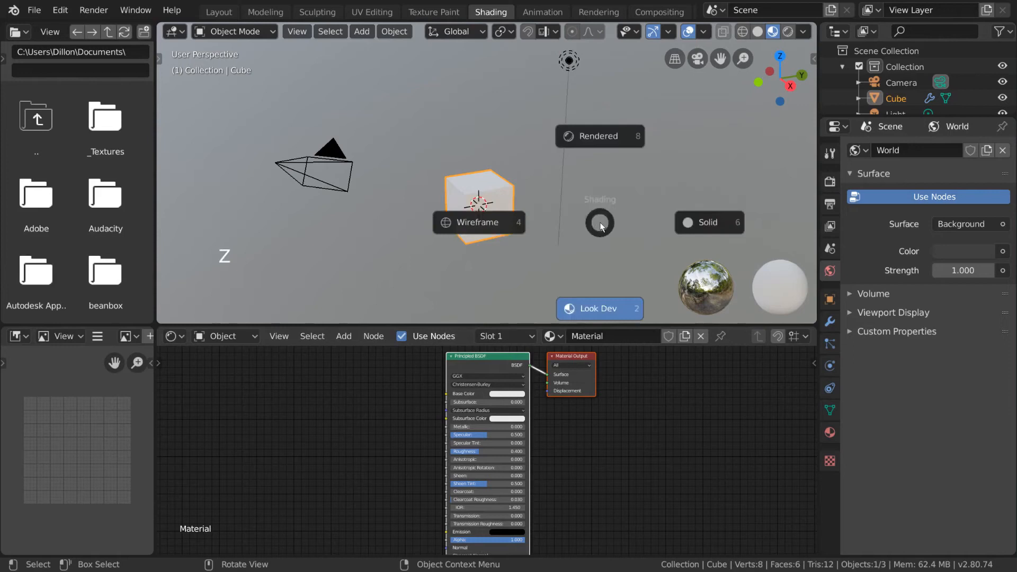
click(612, 138)
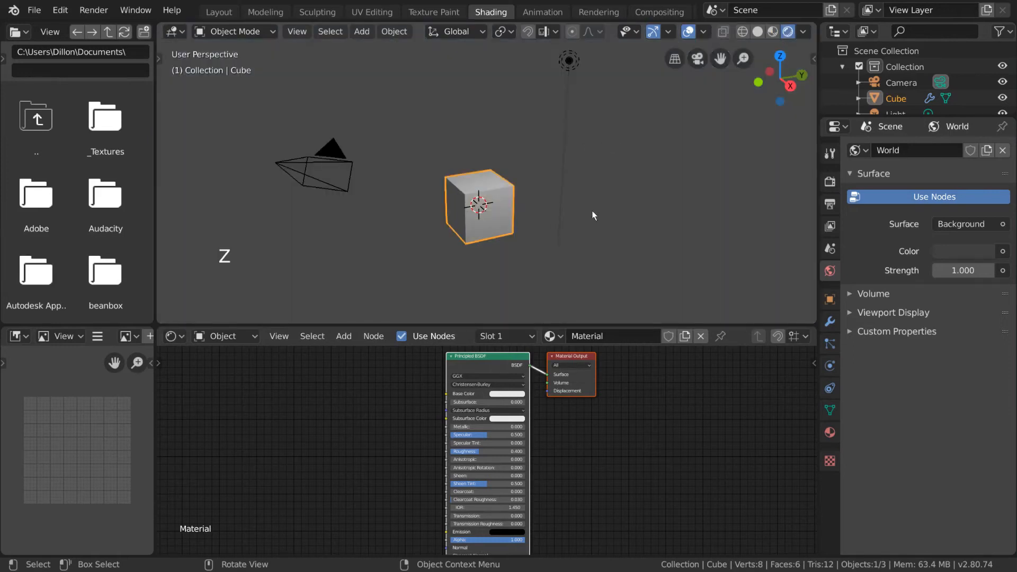
key(z)
click(606, 267)
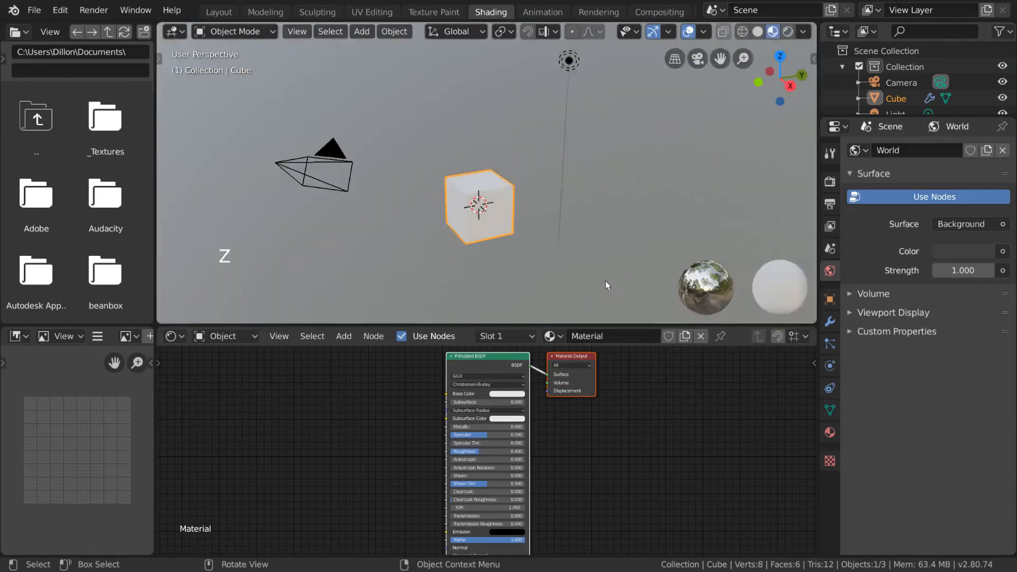
- Try a green Base Color on the Principled BSDF node, and set it back to white
click(506, 394)
click(507, 303)
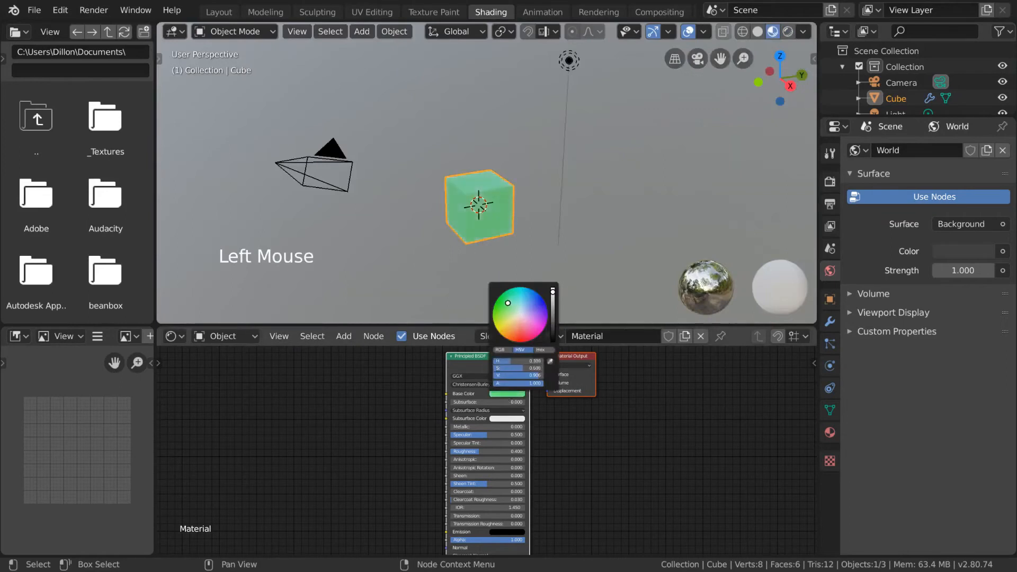
mouse_move(507, 303)
mouse_down()
mouse_move(518, 332)
mouse_move(532, 326)
mouse_move(532, 302)
mouse_move(520, 315)
mouse_up()
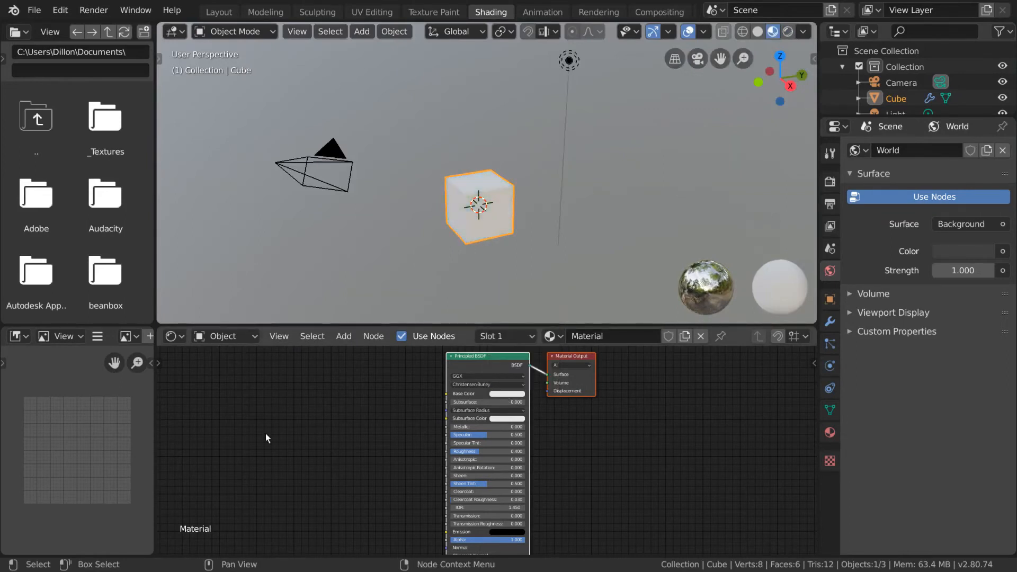
- Open the _Textures folder in the file browser and load the Spring poster image into the image editor
click(111, 144)
drag(104, 137, 72, 447)
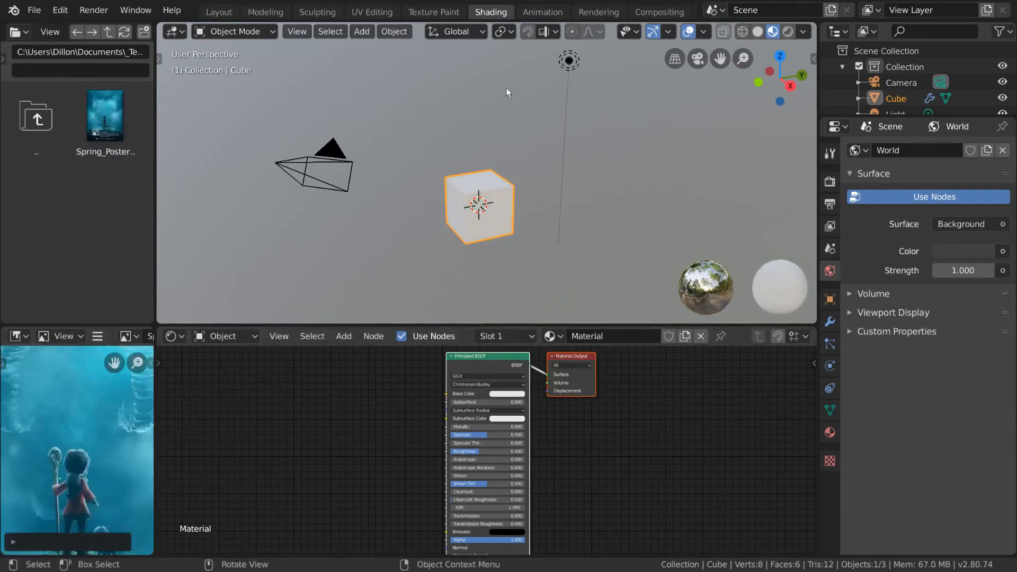
- Switch to the Animation workspace and play the timeline from frame 1
click(542, 13)
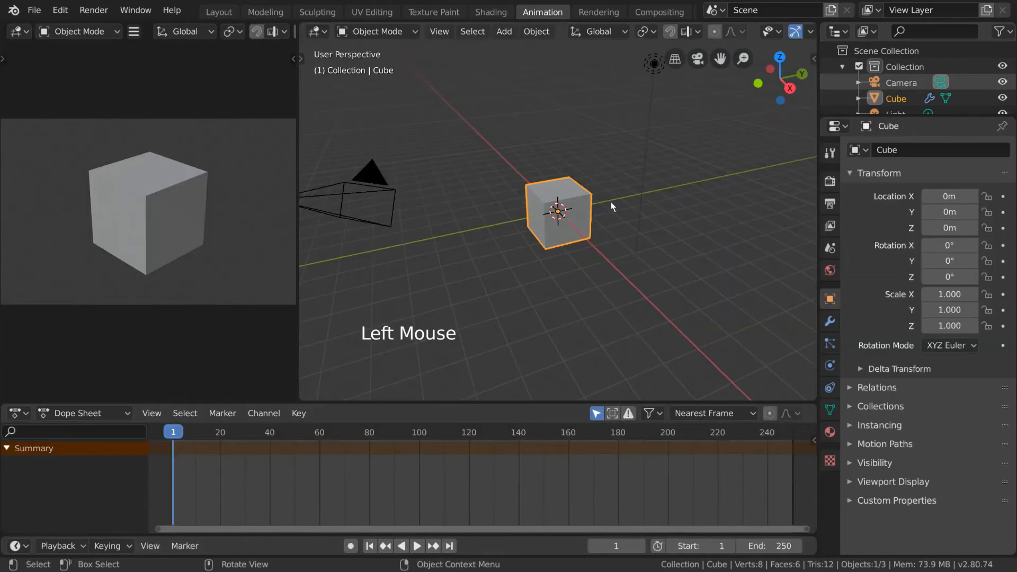
key(space)
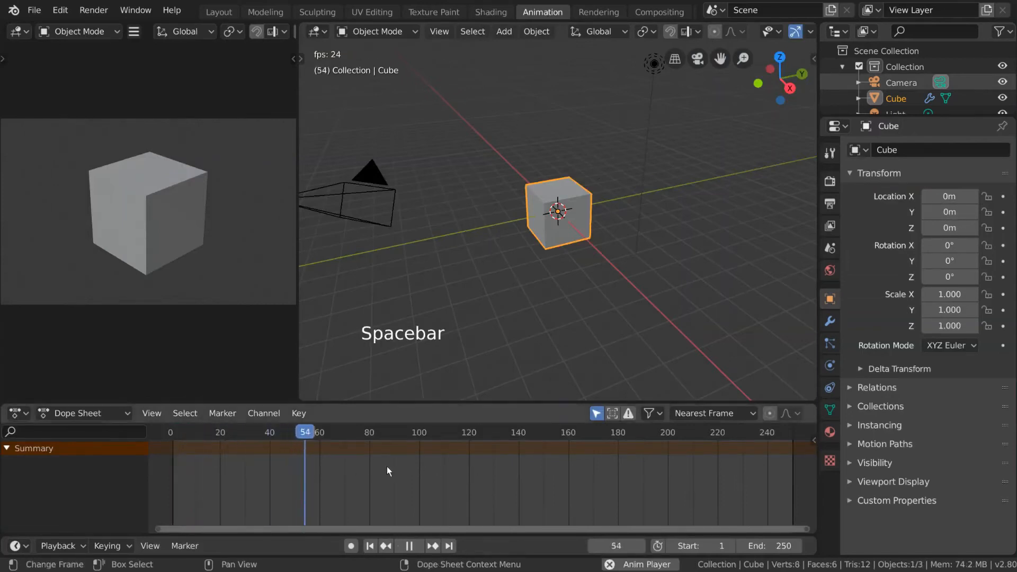
- Stop playback to return to frame 1 and try moving and rotating the cube freely
key(Escape)
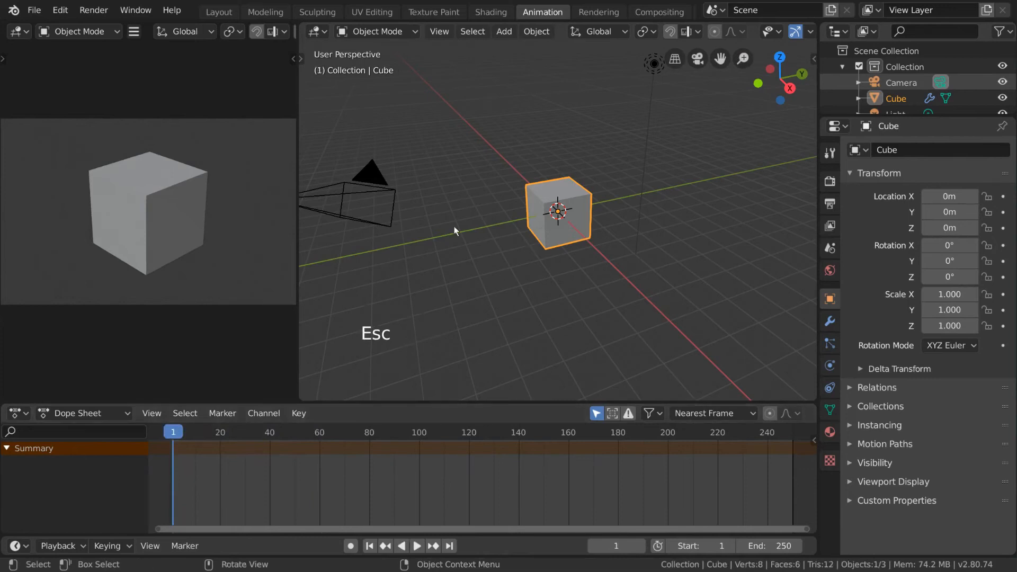
key(g)
key(r)
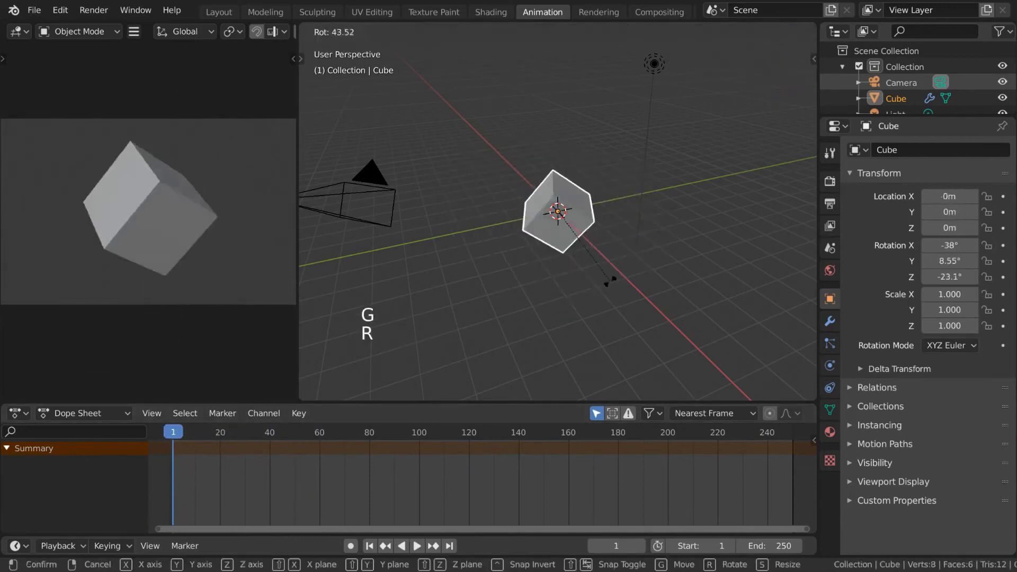
right_click(645, 183)
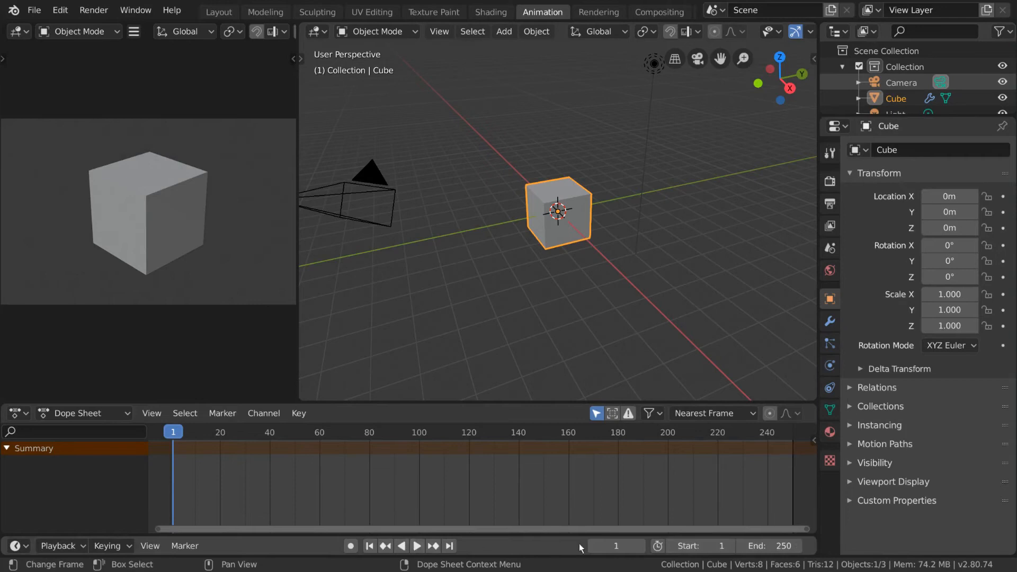
- Raise the timeline's end frame to 251, and set it back to 250
mouse_move(771, 546)
mouse_down()
mouse_move(748, 546)
mouse_move(772, 546)
mouse_up()
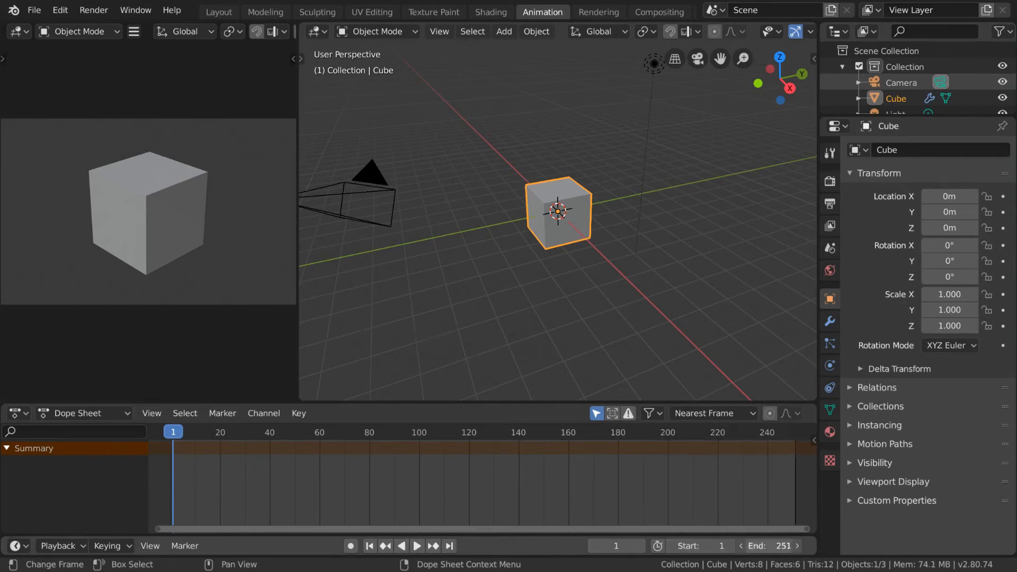
click(742, 546)
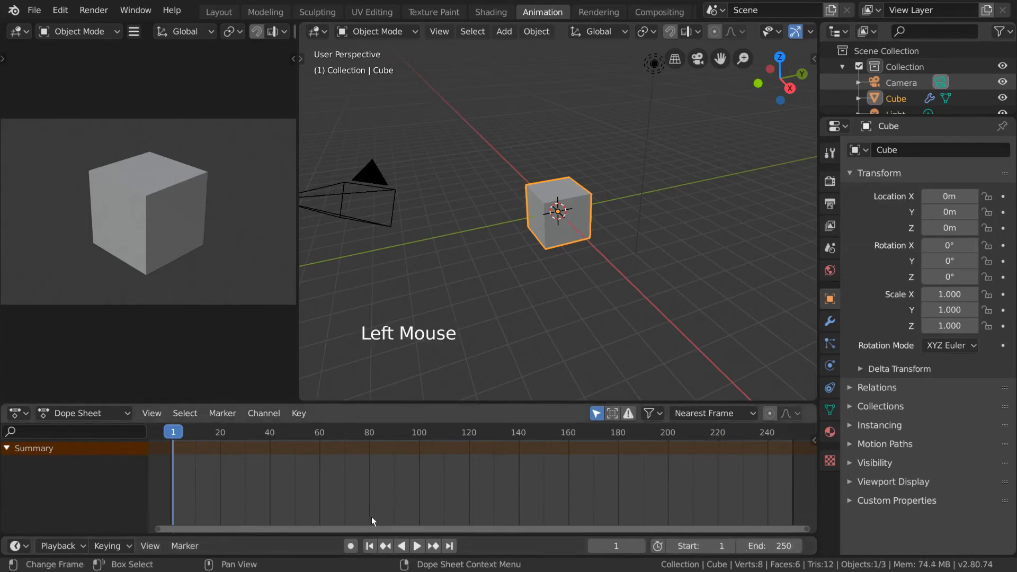
- Enable auto keying and move the cube at frame 1 to about X -1.37 m, Y -2.85 m, Z 0.21 m
click(356, 548)
key(g)
click(557, 273)
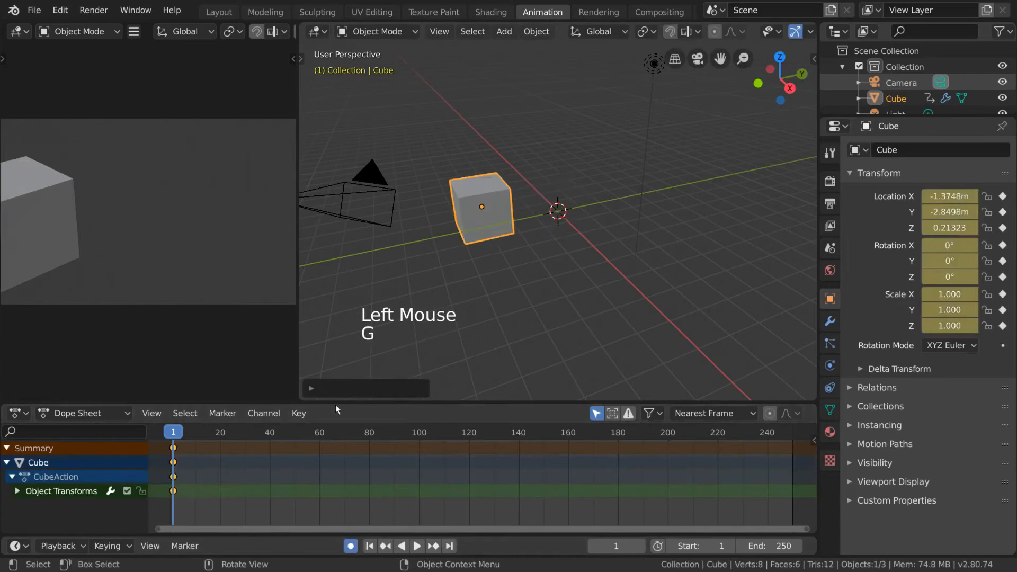
- Advance to frame 22, move the cube to about X -0.15 m, Y 2.02 m, Z 1.92 m, and rotate it freely
key(space)
key(space)
key(g)
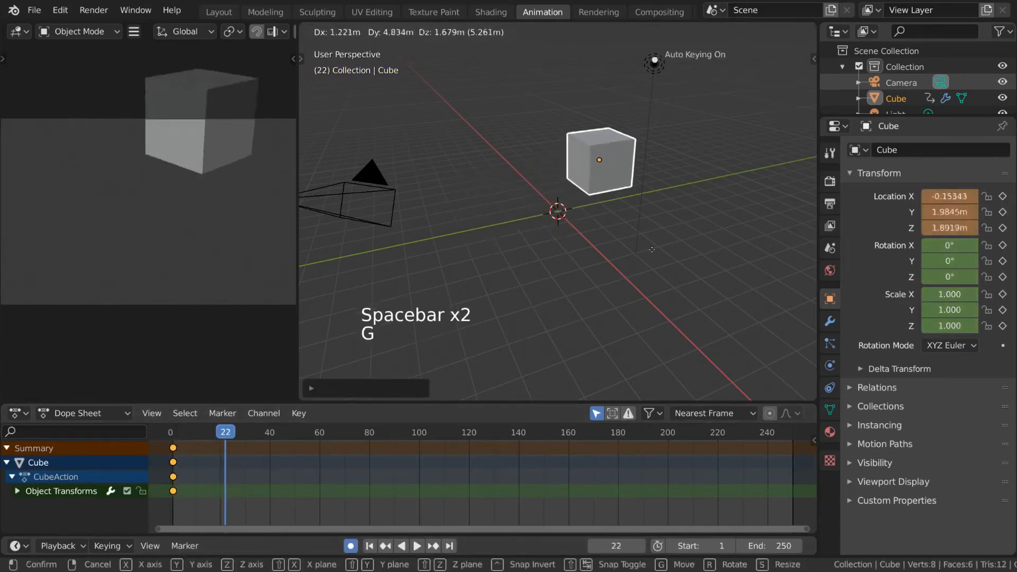
key(r)
click(608, 302)
- Play the cube animation, scrub to frame 8 and toggle playback
key(space)
key(space)
click(190, 435)
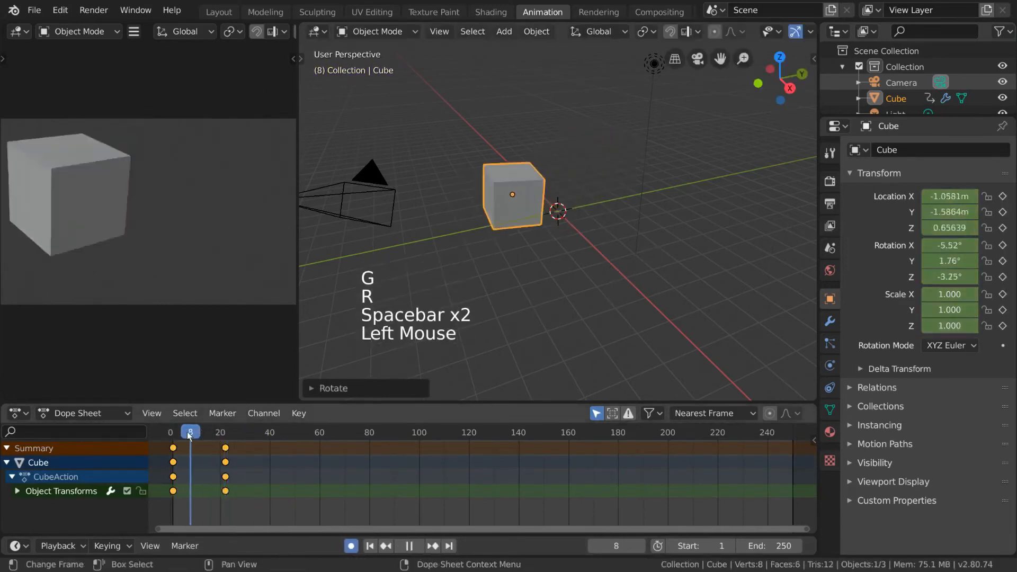
key(space)
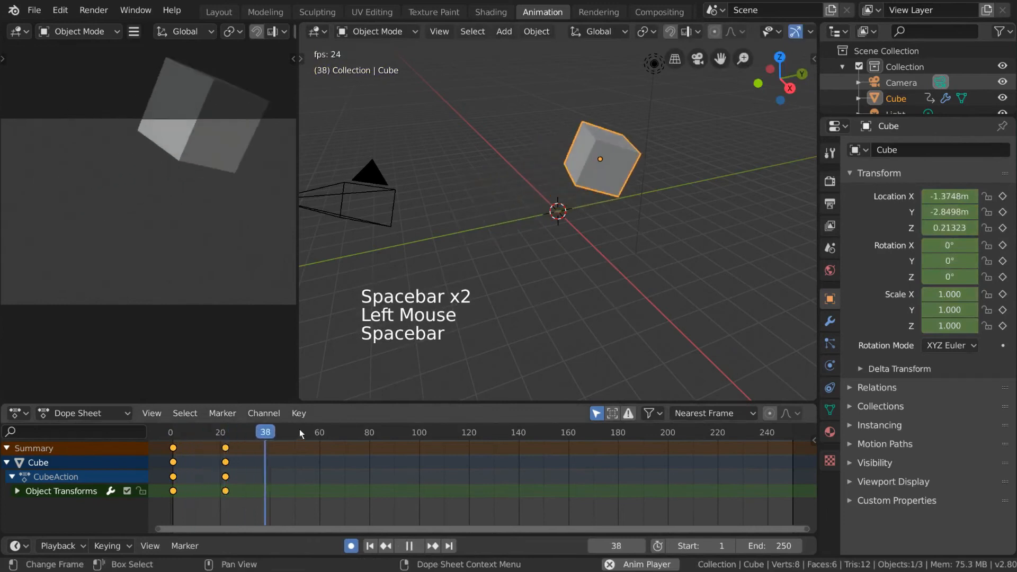
- Key the cube at frame 66, rotated to about X 225°, Y -37.4°, Z -63.4° and moved slightly
click(187, 160)
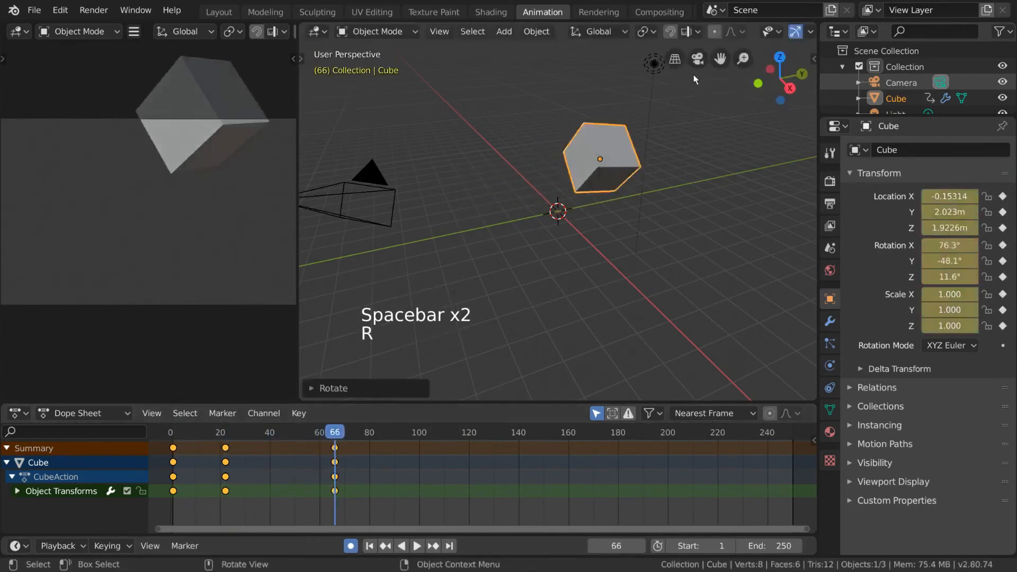
key(r)
click(187, 160)
key(g)
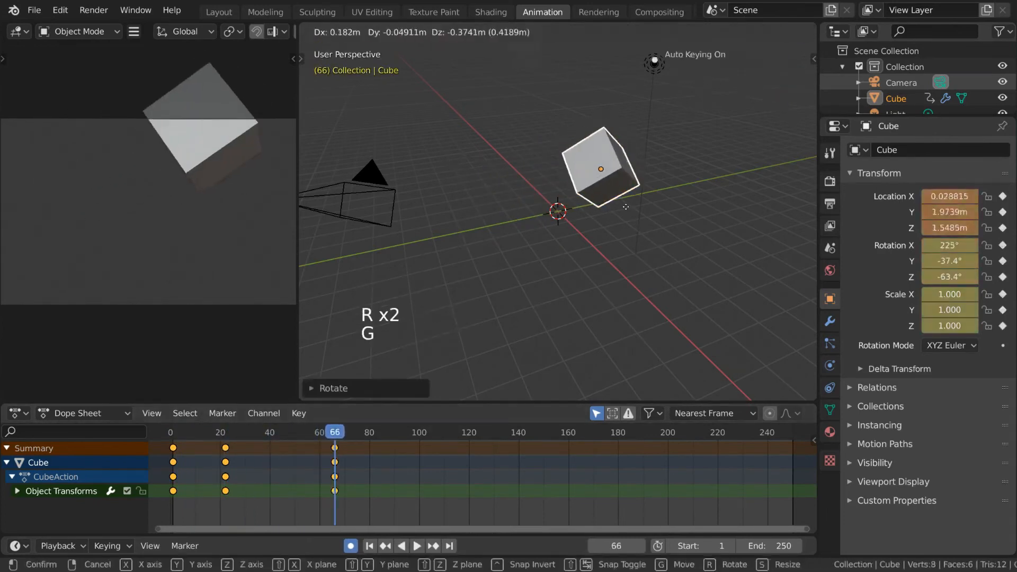
click(114, 185)
- Move the cube at frame 132 to about X -0.59 m, Y -1.86 m, Z -0.43 m, and play the animation
drag(380, 433, 173, 444)
key(g)
click(508, 222)
key(space)
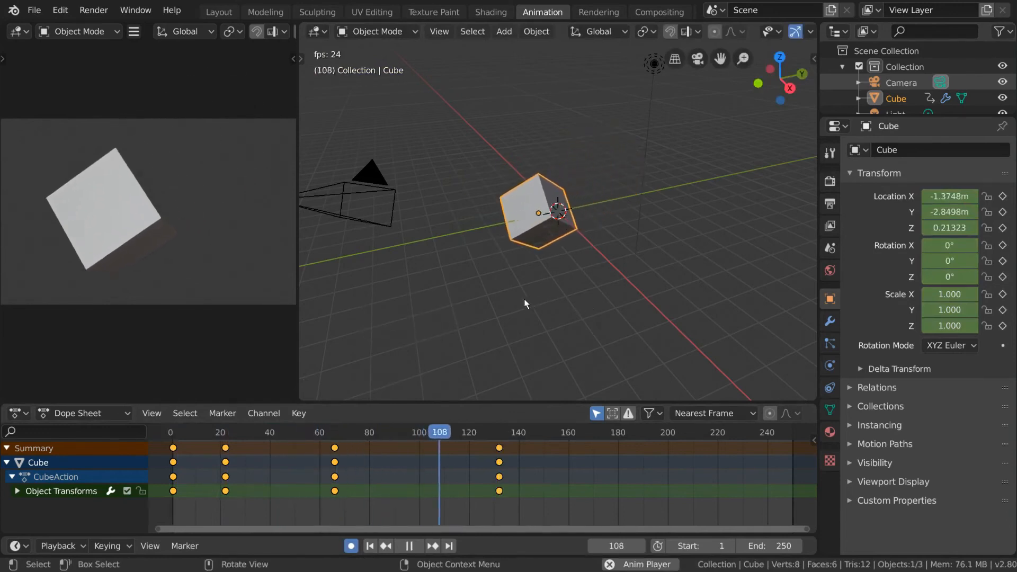
key(space)
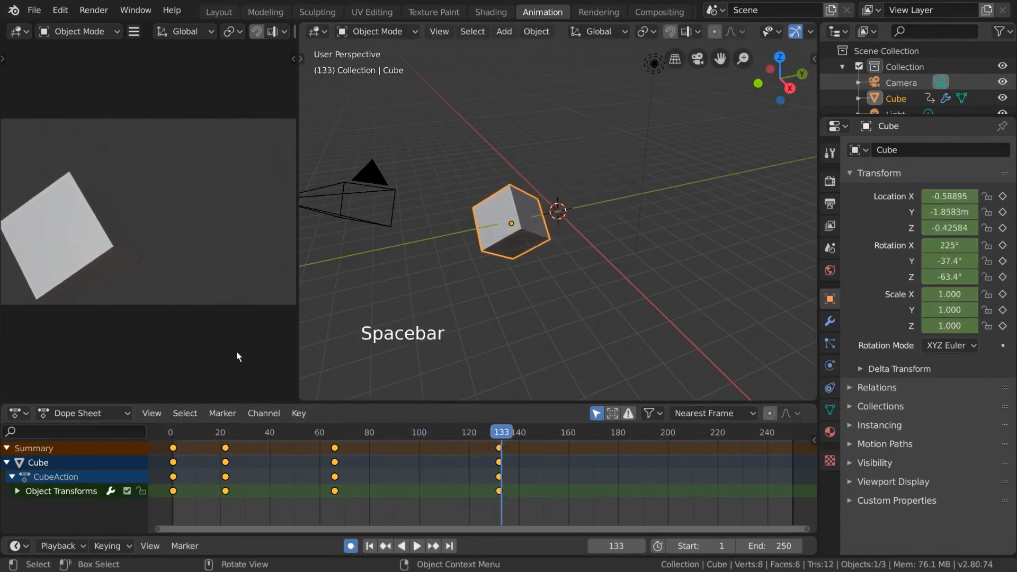
- Split the camera view area horizontally and change its lower half to the Graph Editor
right_click(298, 291)
click(302, 276)
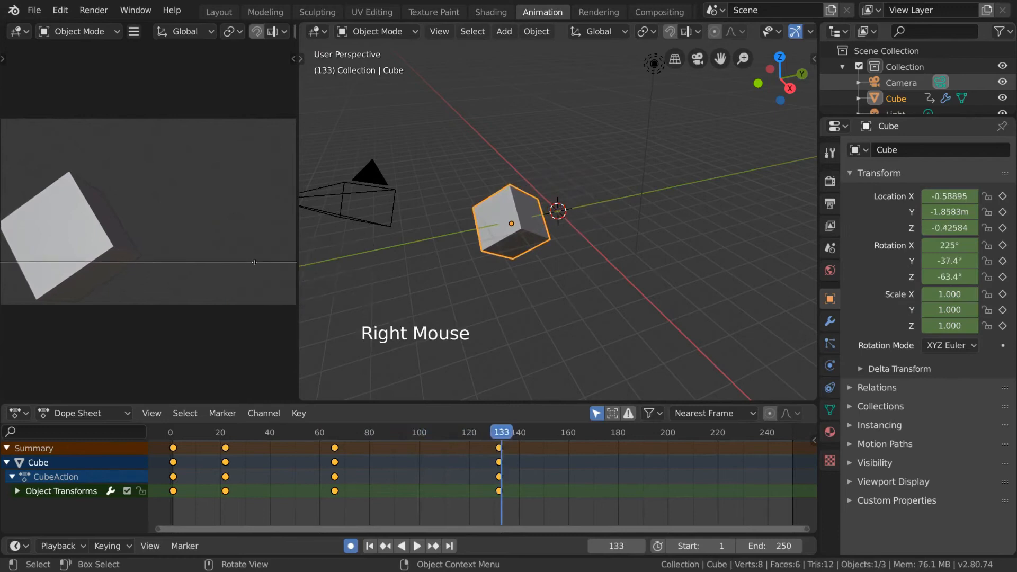
click(244, 248)
click(19, 259)
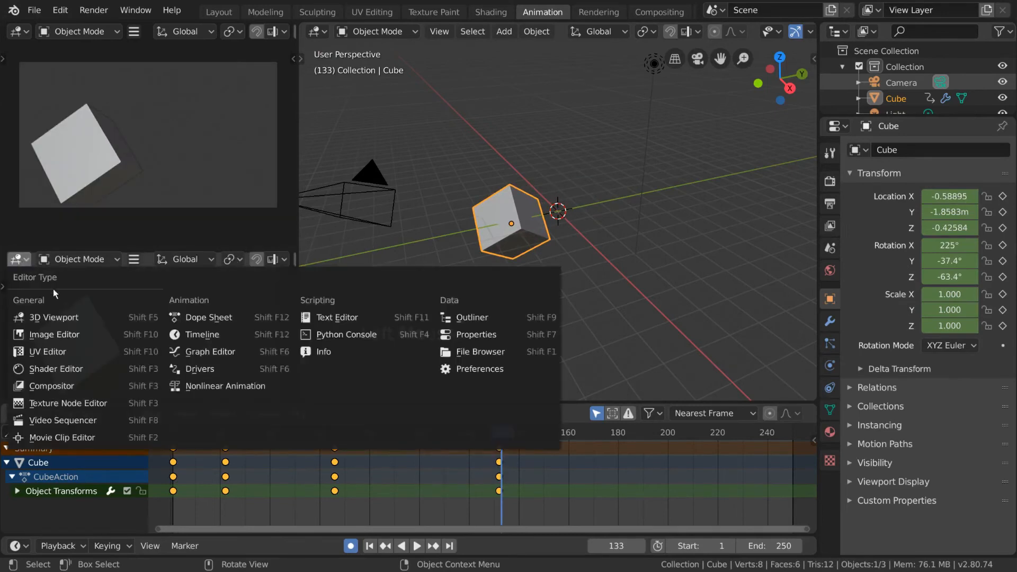
click(263, 351)
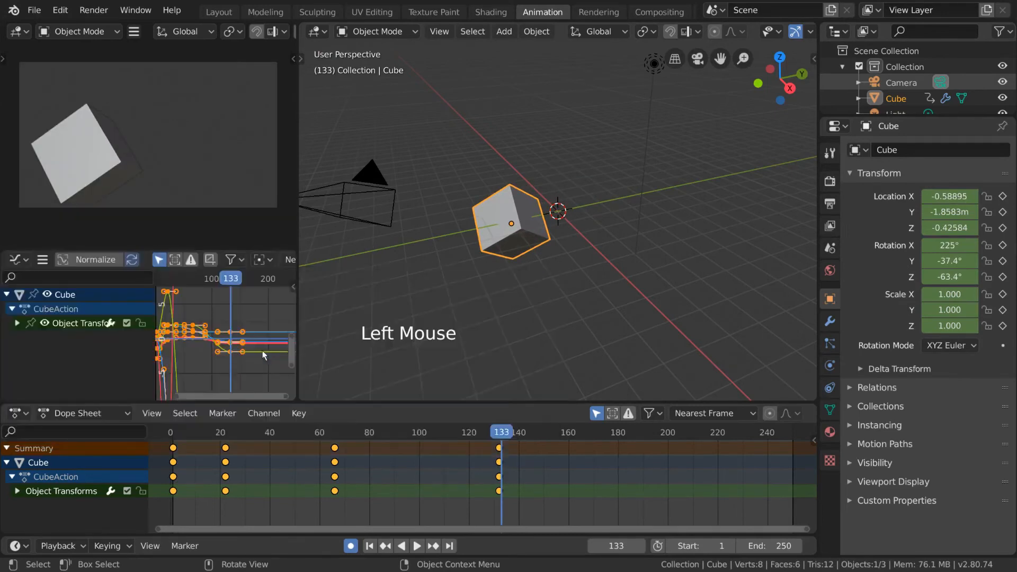
- Try moving the last key of the cube's Y location curve in the Graph Editor
click(230, 352)
key(g)
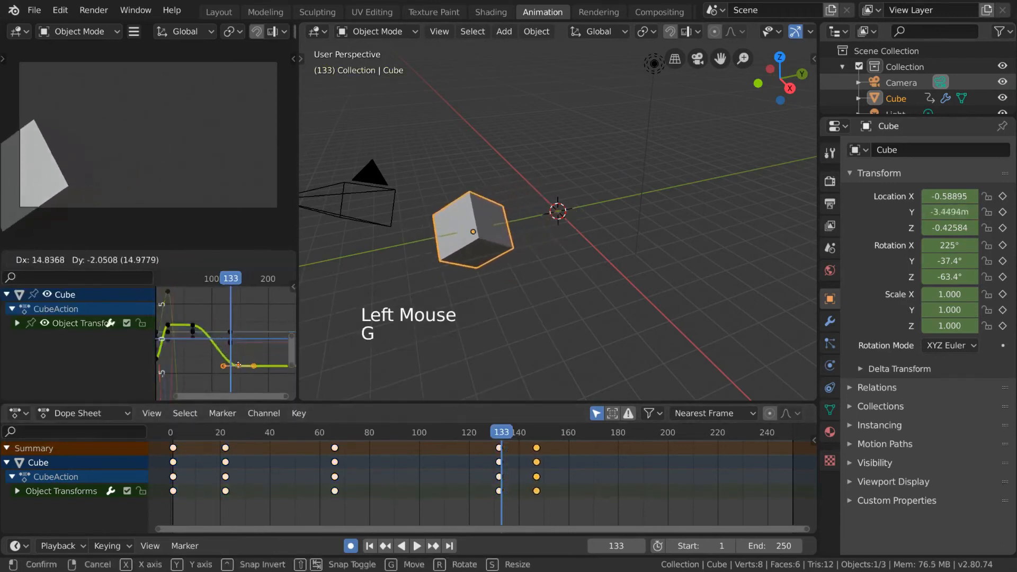
right_click(239, 350)
- Try sliding the cube's keyframes at frames 132 and 66 along the Dope Sheet
click(498, 462)
key(g)
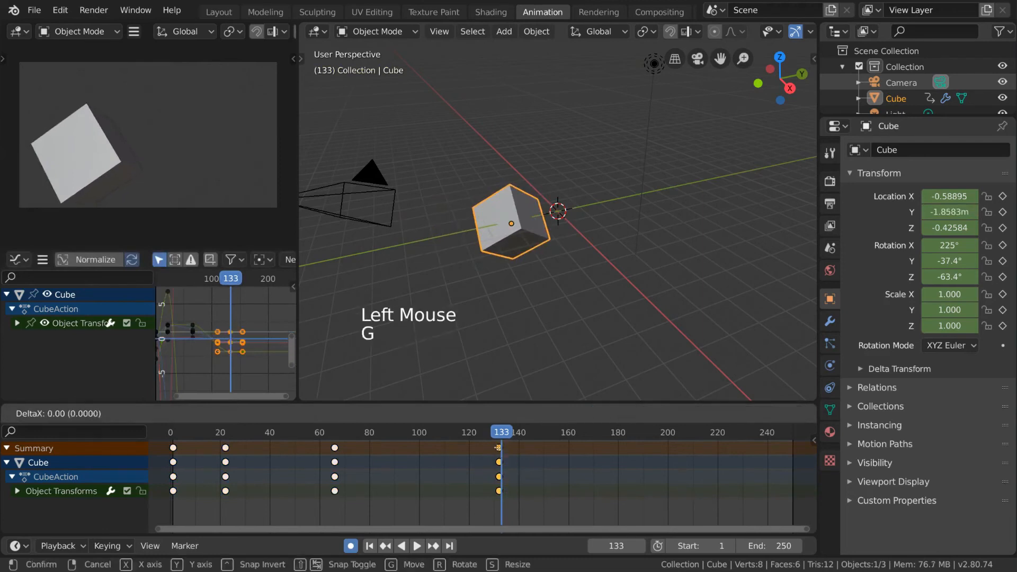
right_click(479, 462)
click(334, 450)
key(g)
right_click(430, 451)
- Rescale and shift all keyframes to about frames 0, 31, 86 and 172, and play the animation
drag(456, 433, 270, 433)
key(a)
key(s)
key(s)
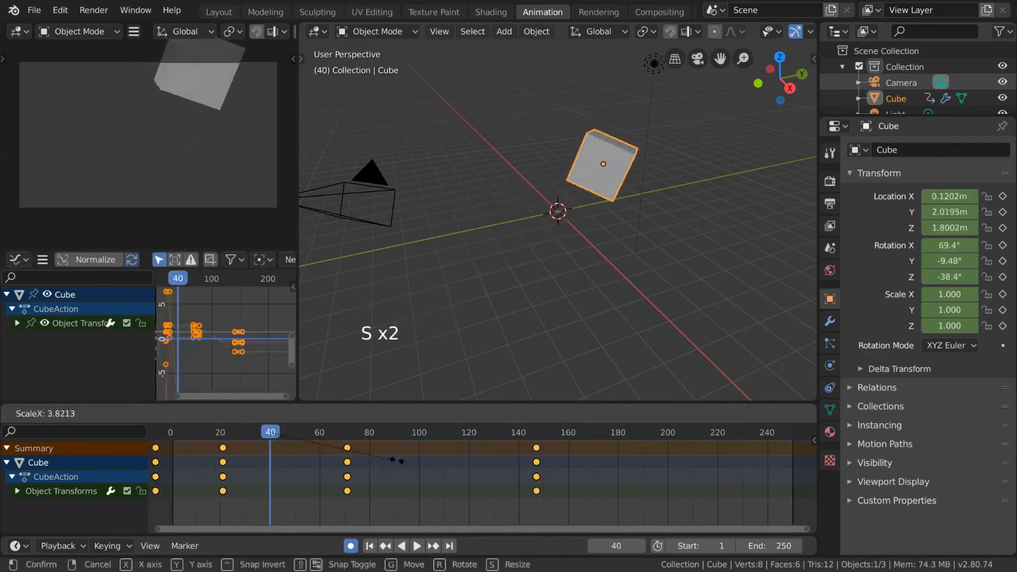
key(g)
key(space)
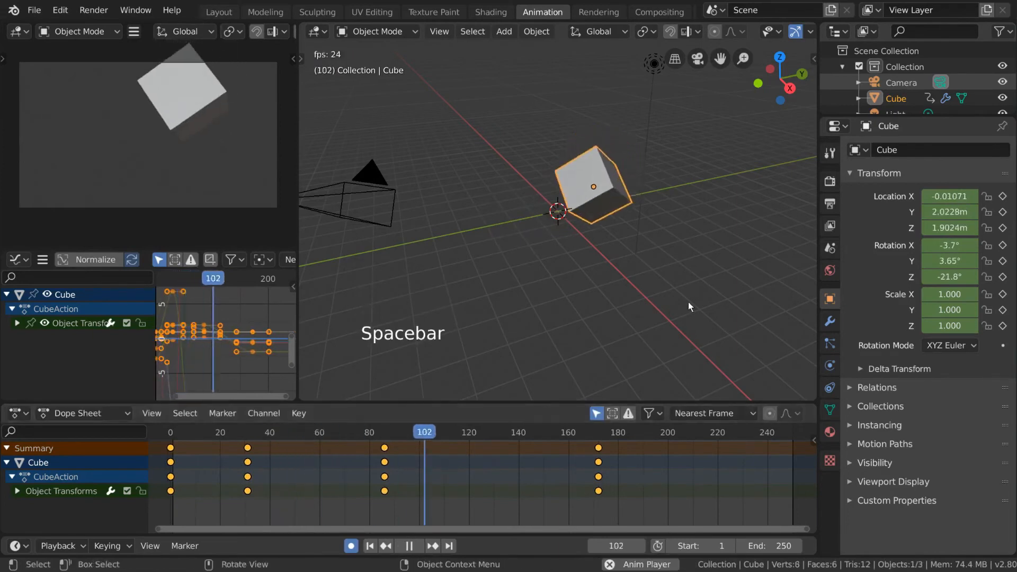
key(space)
- Switch to the Rendering workspace, render frame 1 as an image, and close the render window
click(599, 12)
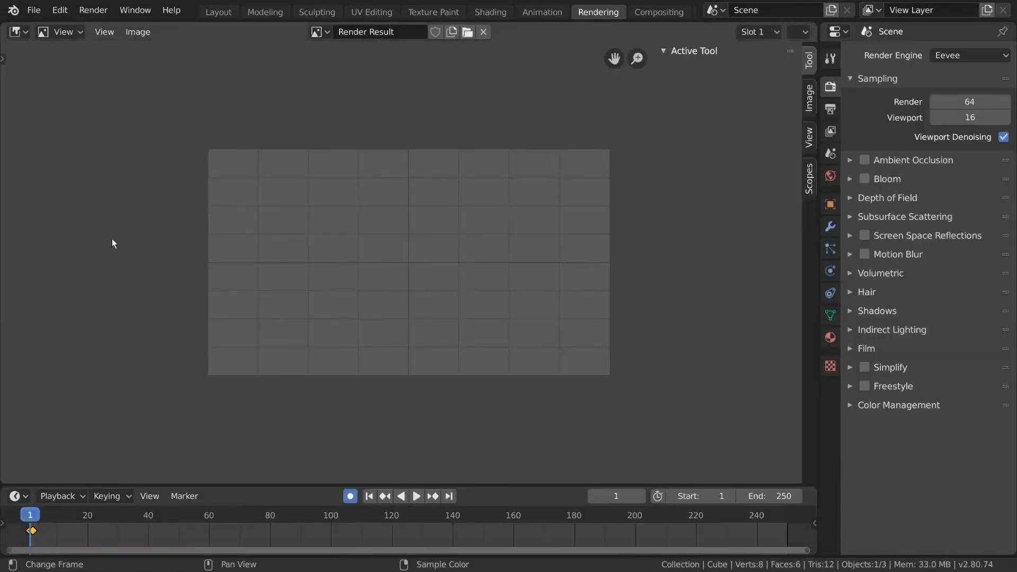
click(93, 10)
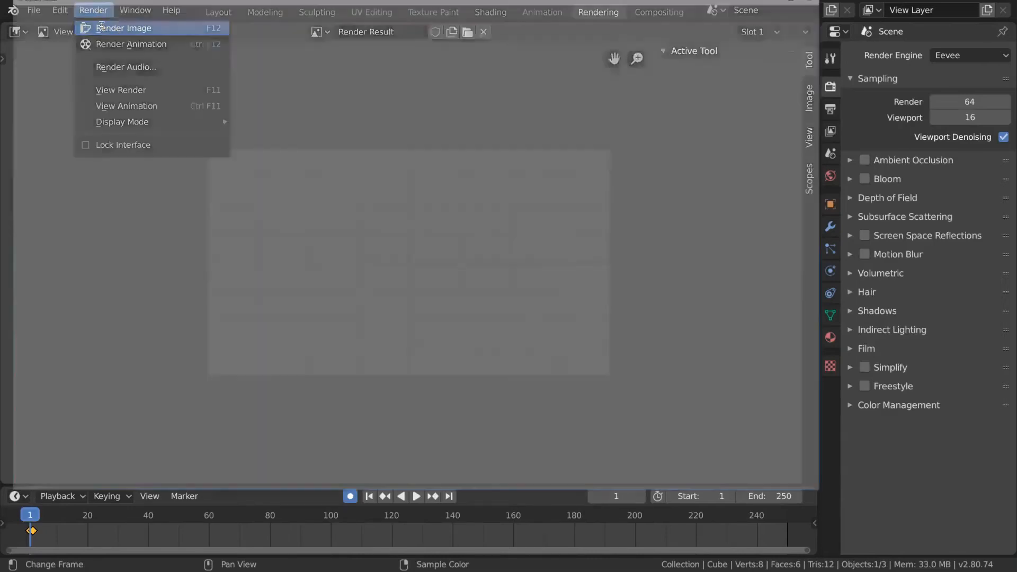
click(102, 28)
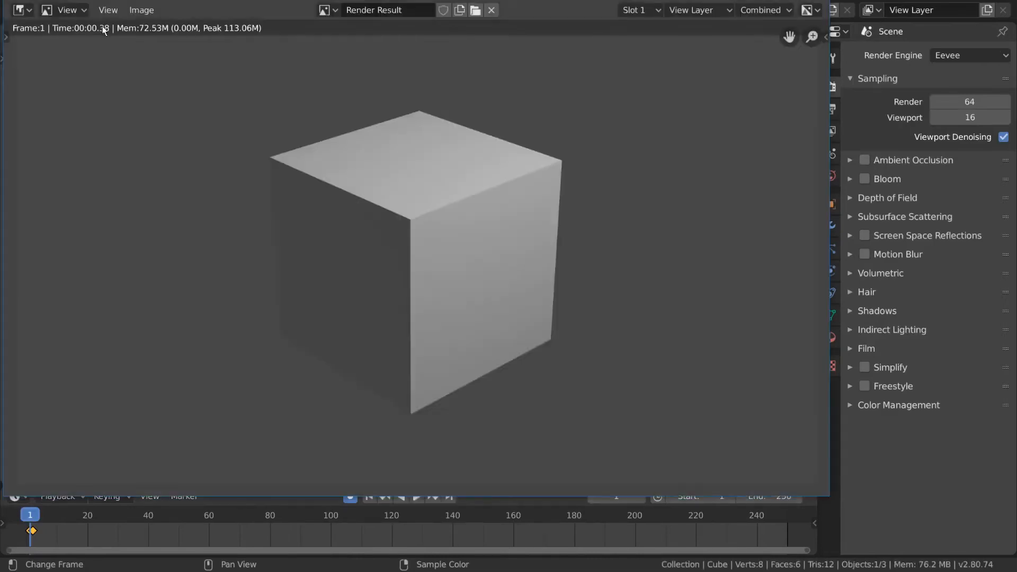
click(821, 1)
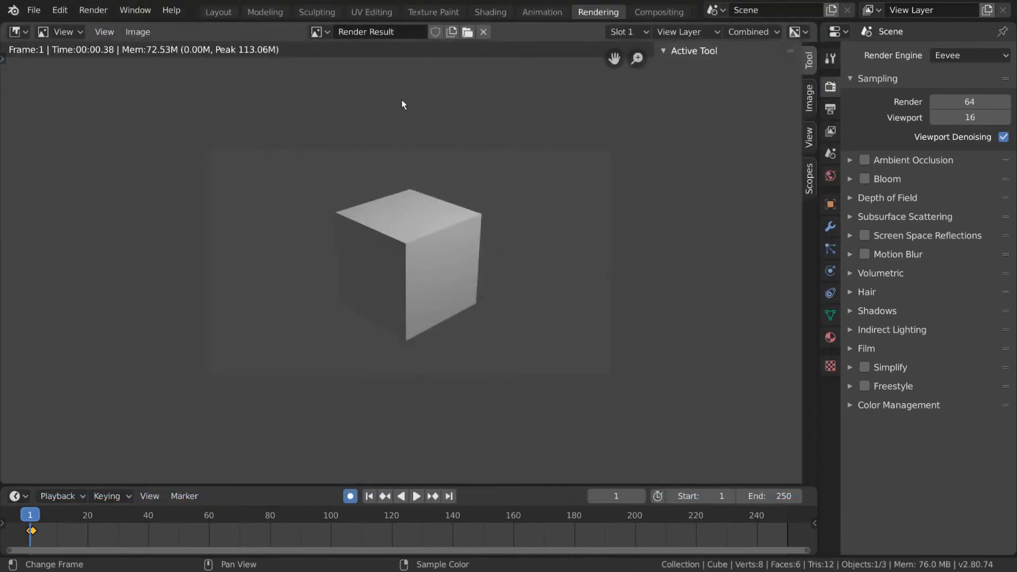
- Review the available editor types and the image list for the Render Result
click(20, 32)
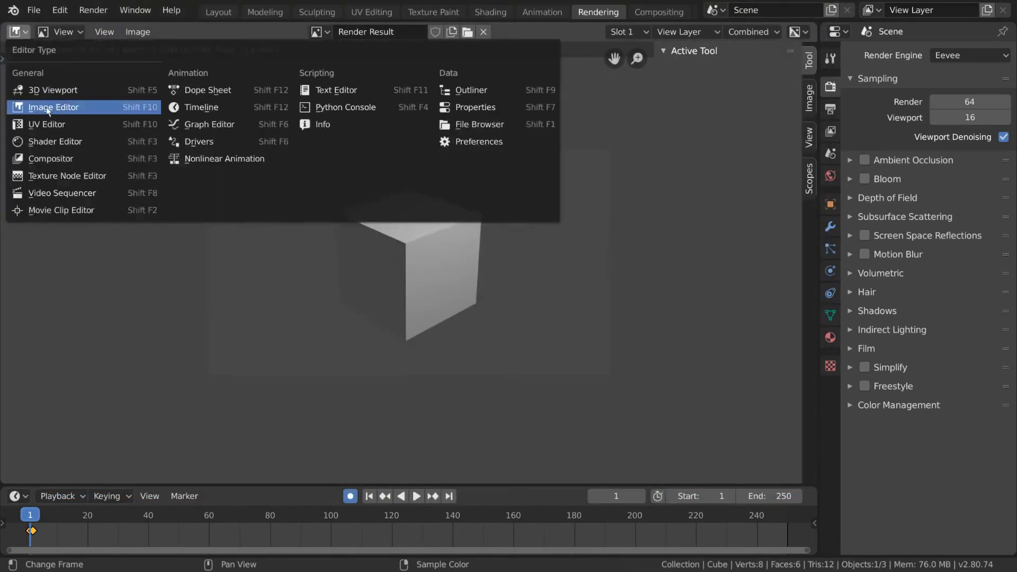
click(317, 32)
click(427, 56)
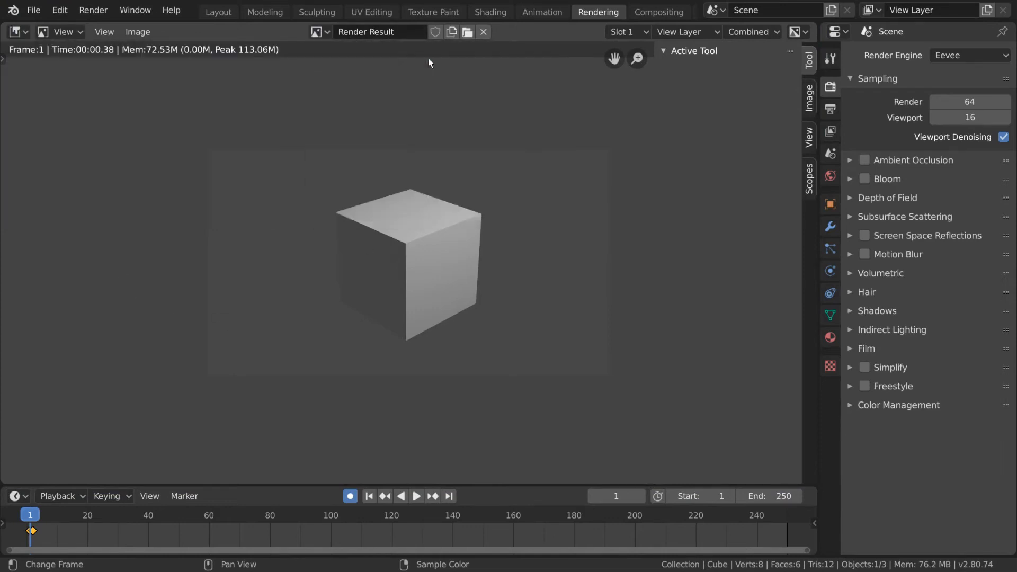
- Select render Slot 2 and render frame 2 into it
click(623, 33)
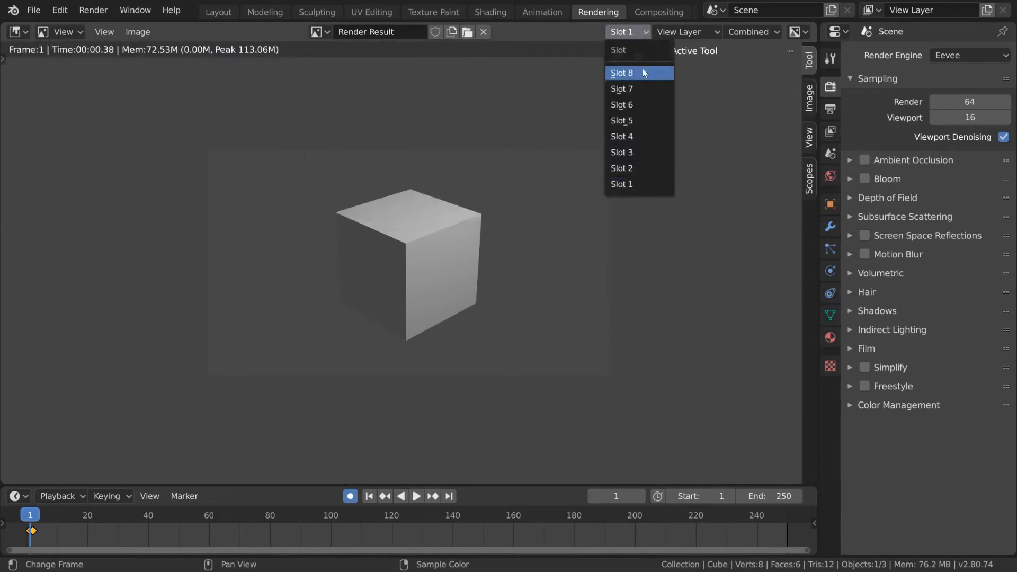
click(644, 166)
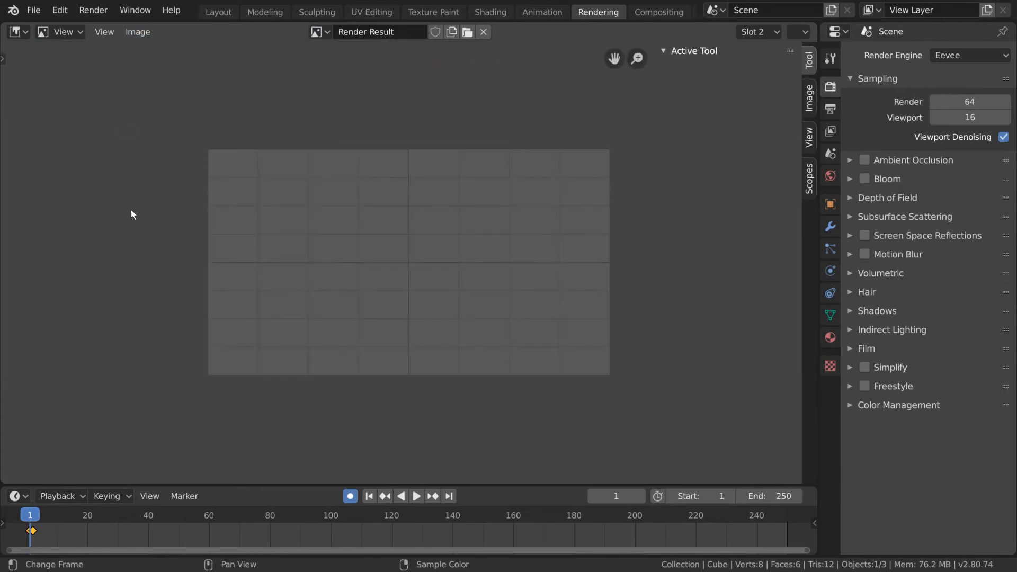
key(space)
click(93, 10)
click(122, 27)
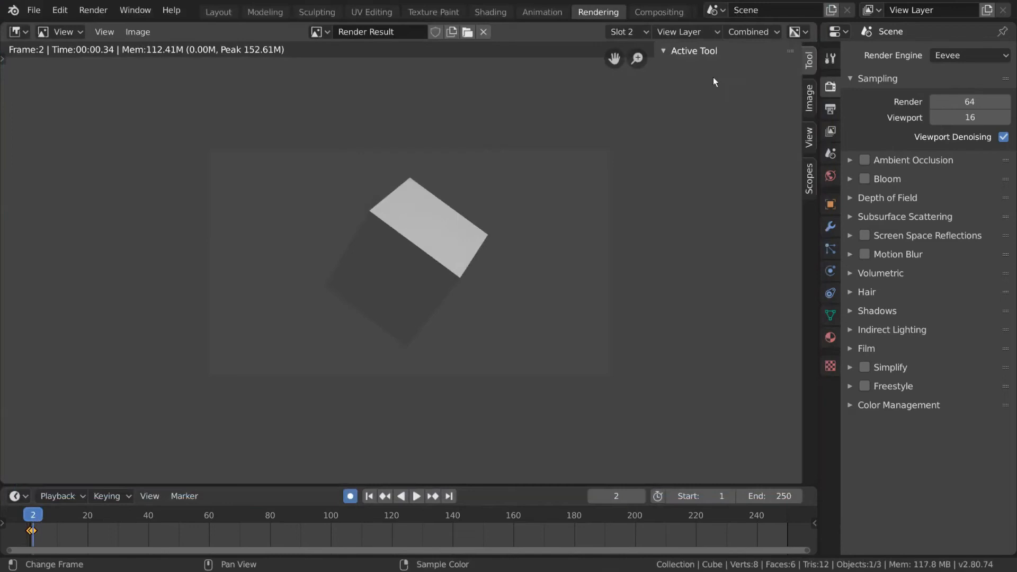
- Show the Render Slots list and compare the renders stored in Slot 1 and Slot 2
click(641, 30)
click(633, 182)
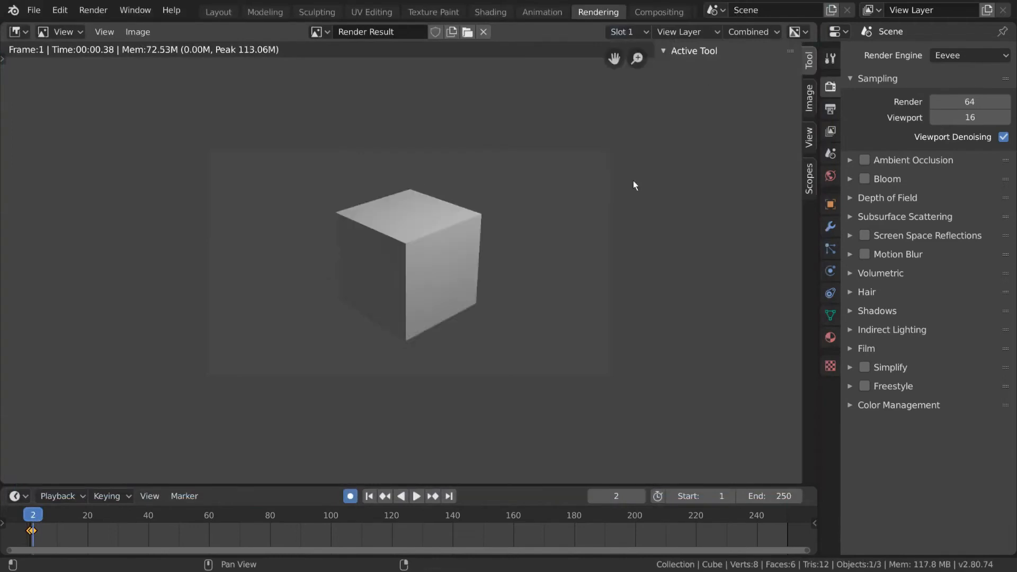
click(810, 101)
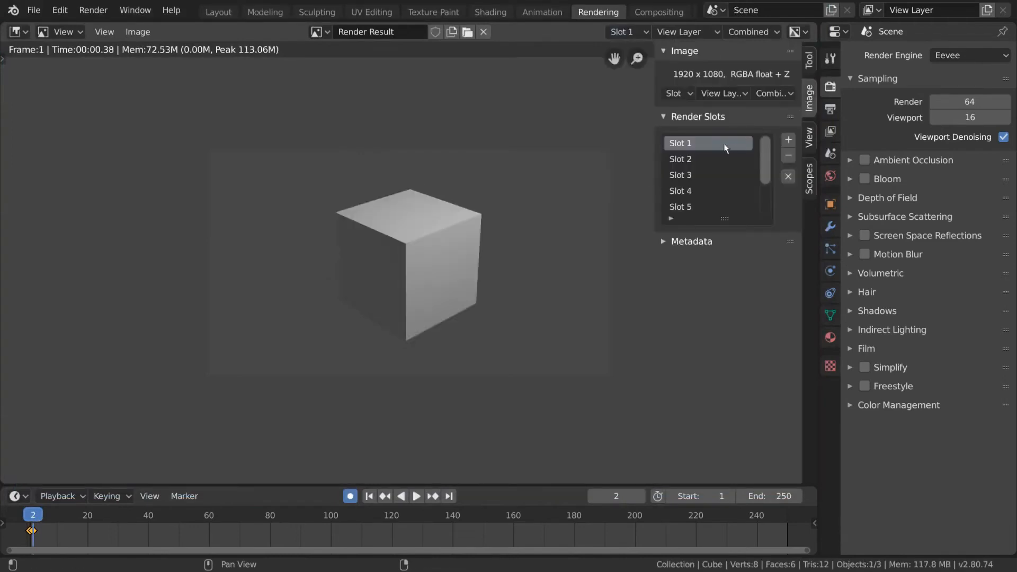
click(704, 158)
click(704, 142)
click(705, 161)
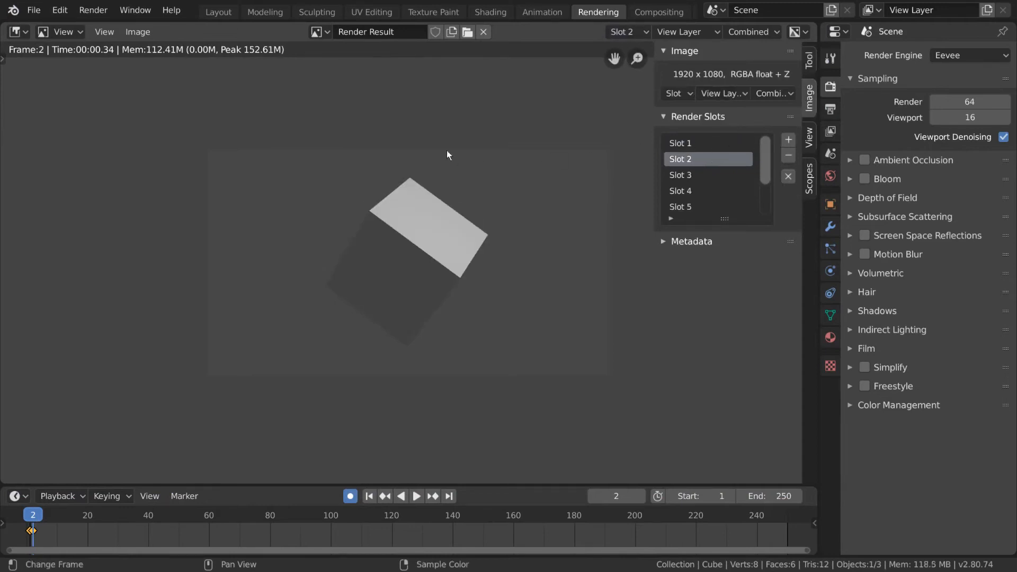
- Cycle between the rendered slots and flip directly through Slots 1 to 5, finishing on Slot 1
key(j)
key(j)
key(j)
key(j)
key(1)
key(2)
key(3)
key(4)
key(5)
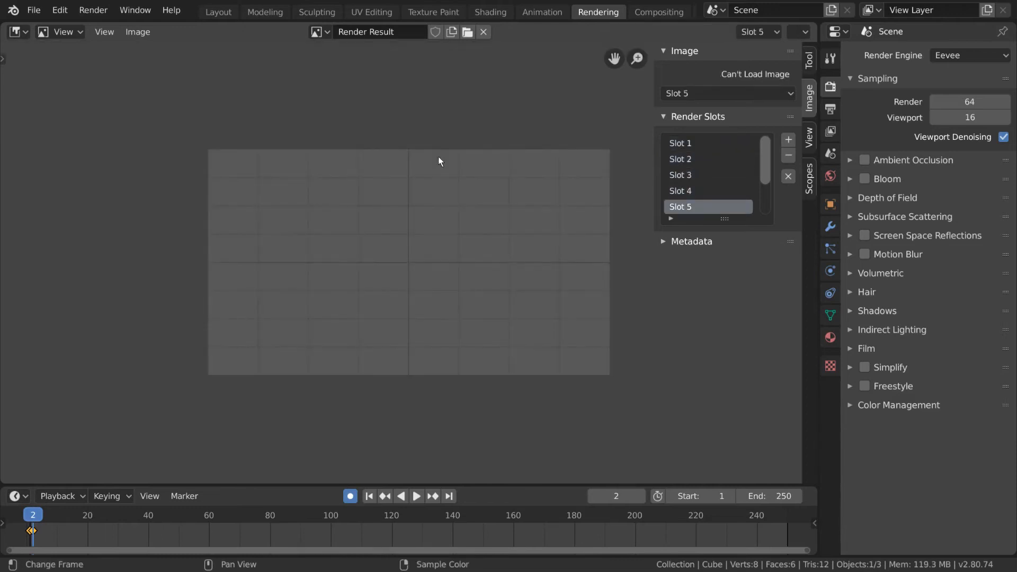
key(4)
key(3)
key(2)
key(1)
key(3)
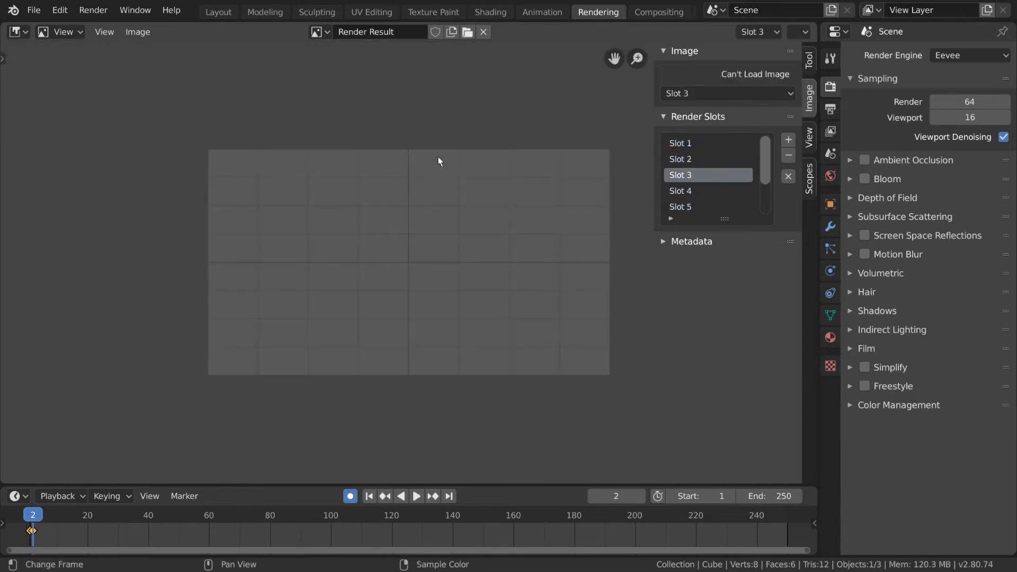
key(4)
key(1)
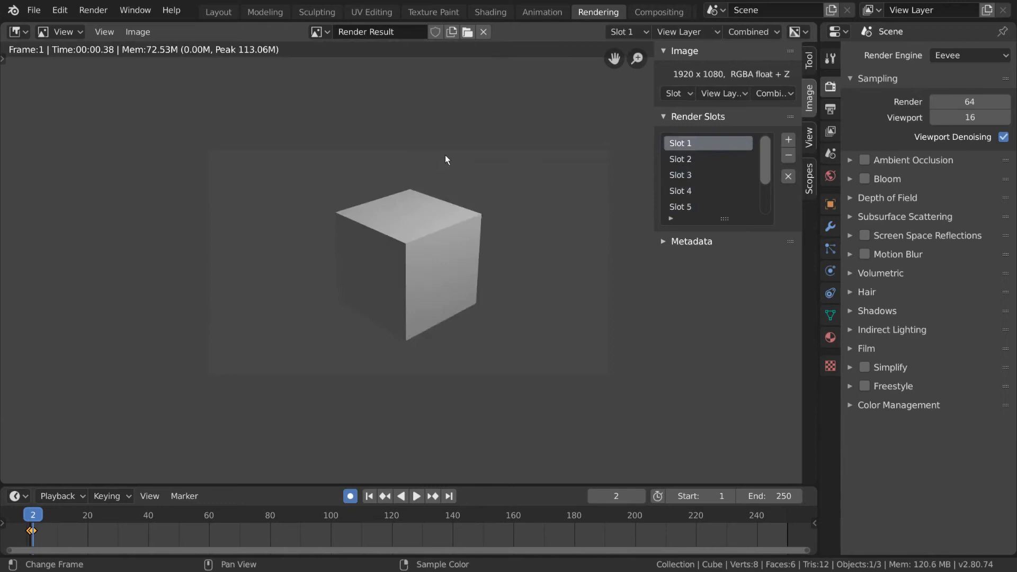
- Switch to the Compositing workspace, check the available editor types and keep the main area set to Compositor
click(666, 12)
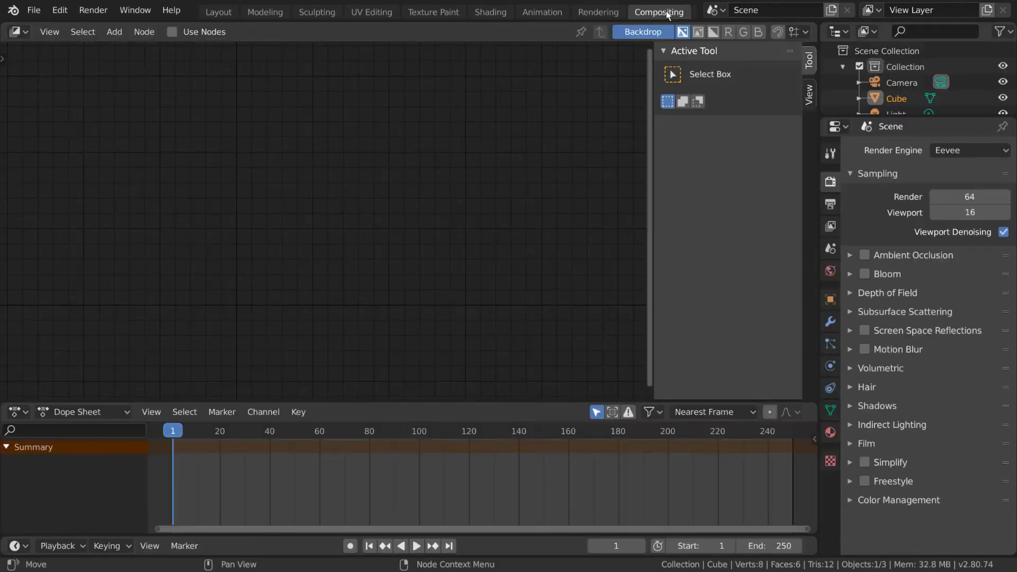
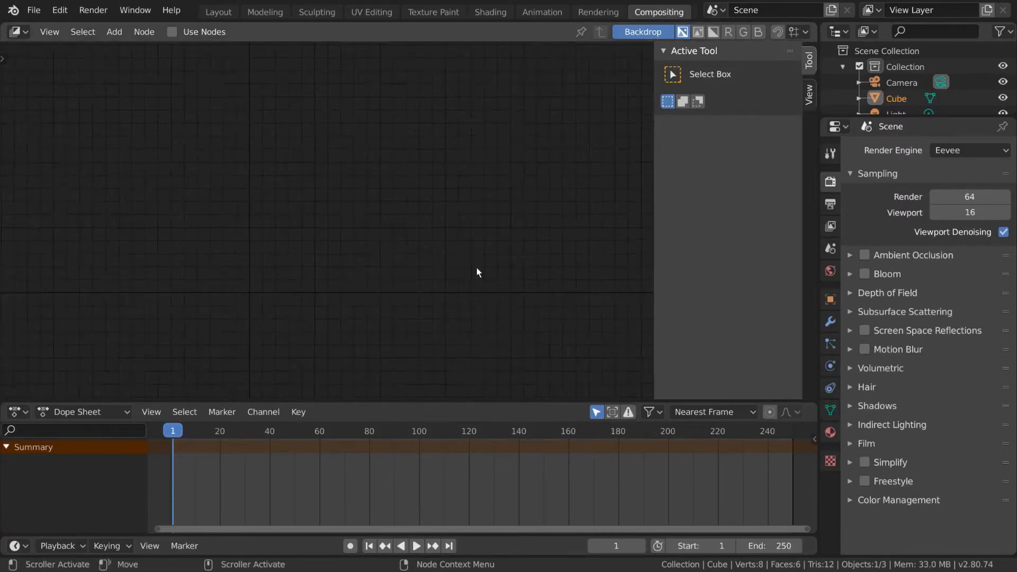
scroll(475, 267, up, 4)
scroll(503, 262, up, 3)
middle_drag(529, 254, 495, 247)
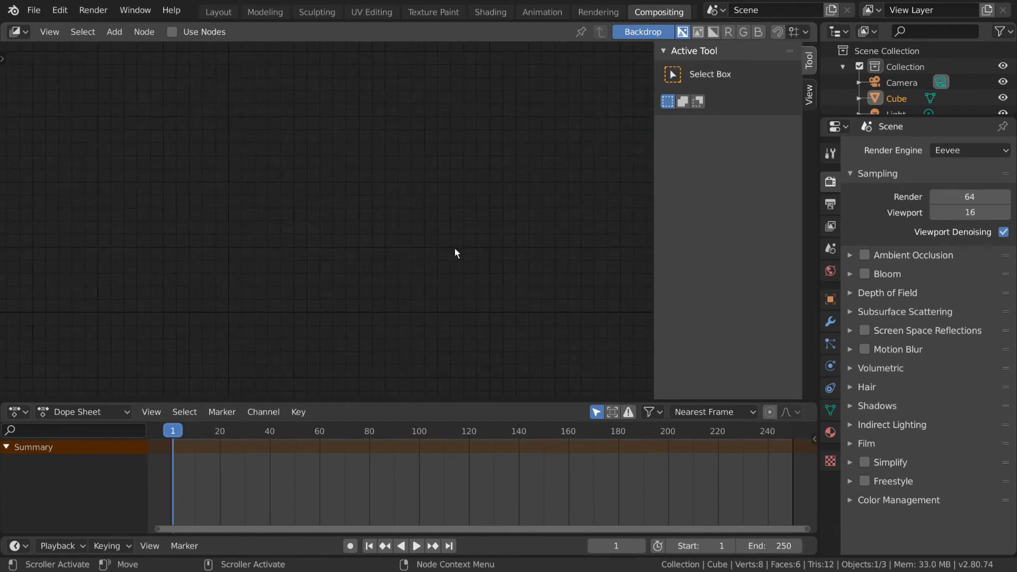
click(27, 32)
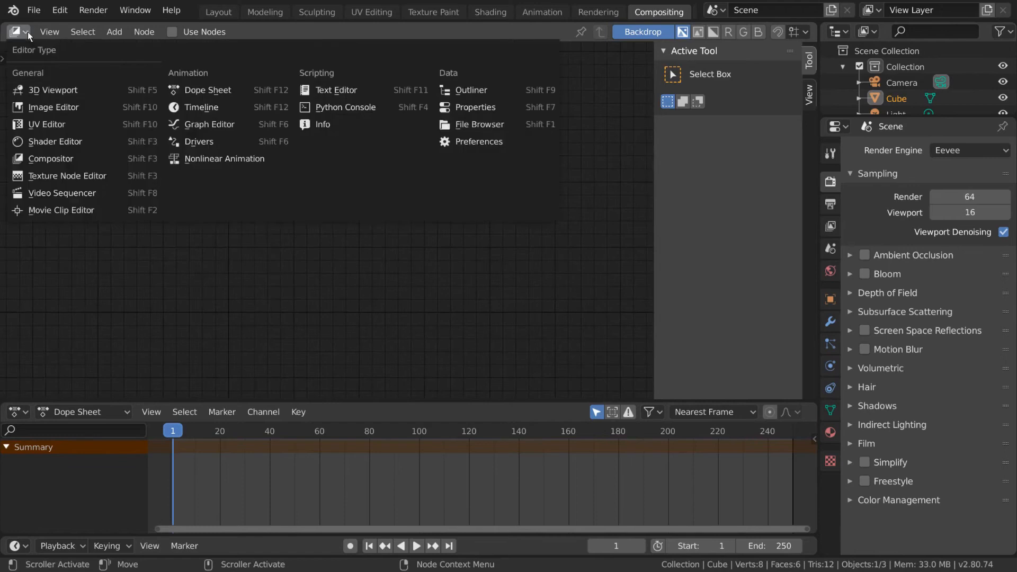
click(103, 158)
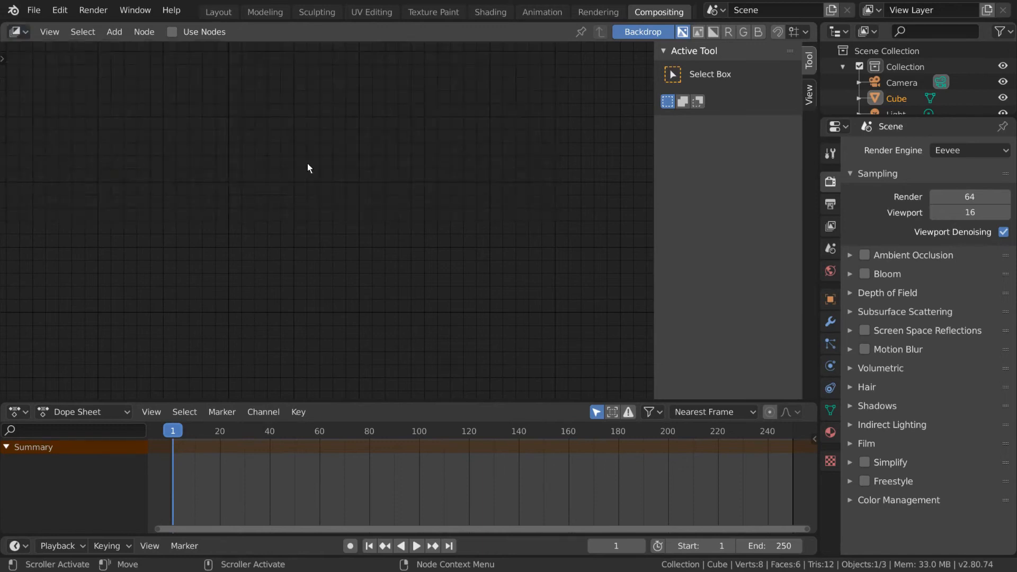
- Enable Use Nodes in the Compositor and inspect the Render Layers and Composite nodes without changing their placement
click(178, 35)
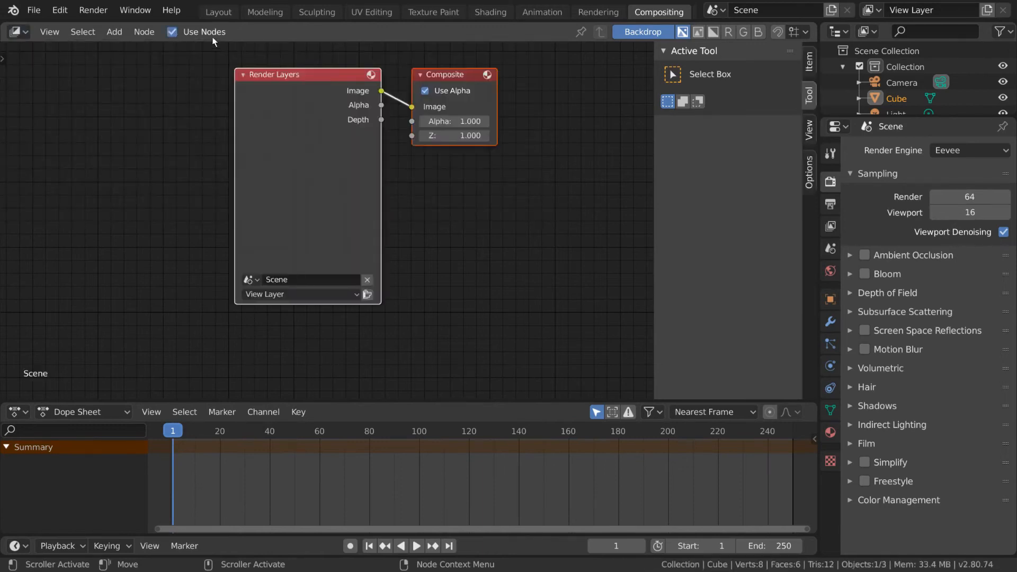
key(Home)
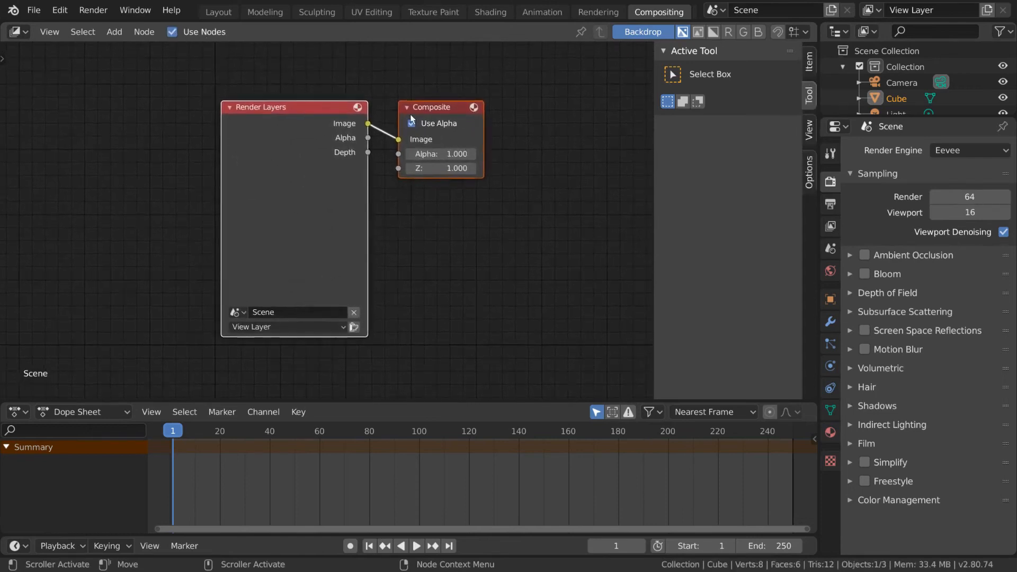
click(344, 125)
click(453, 108)
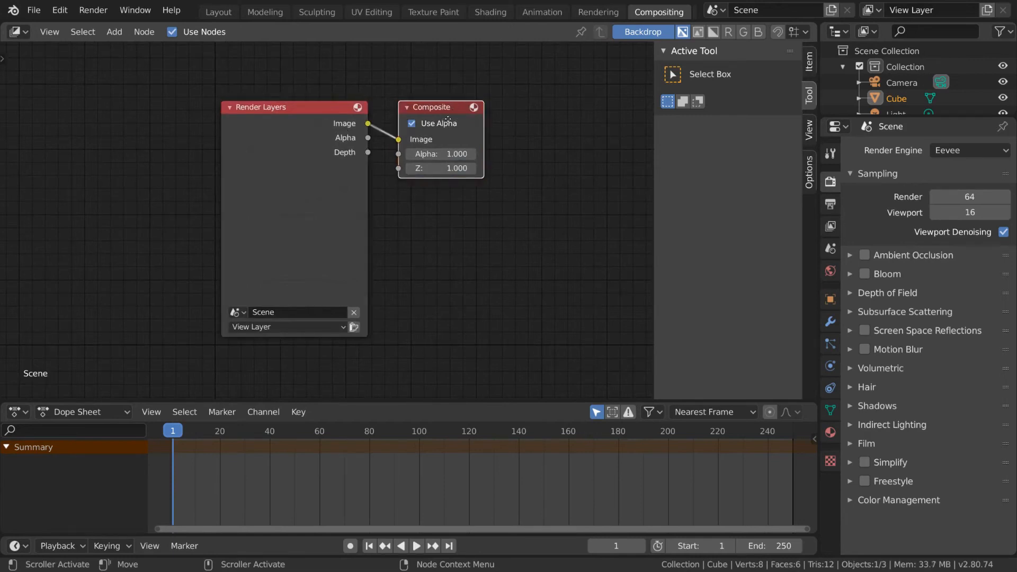
drag(444, 113, 521, 99)
key(Escape)
mouse_move(321, 199)
mouse_down()
mouse_move(236, 199)
mouse_move(281, 237)
mouse_move(296, 195)
mouse_move(321, 196)
mouse_up()
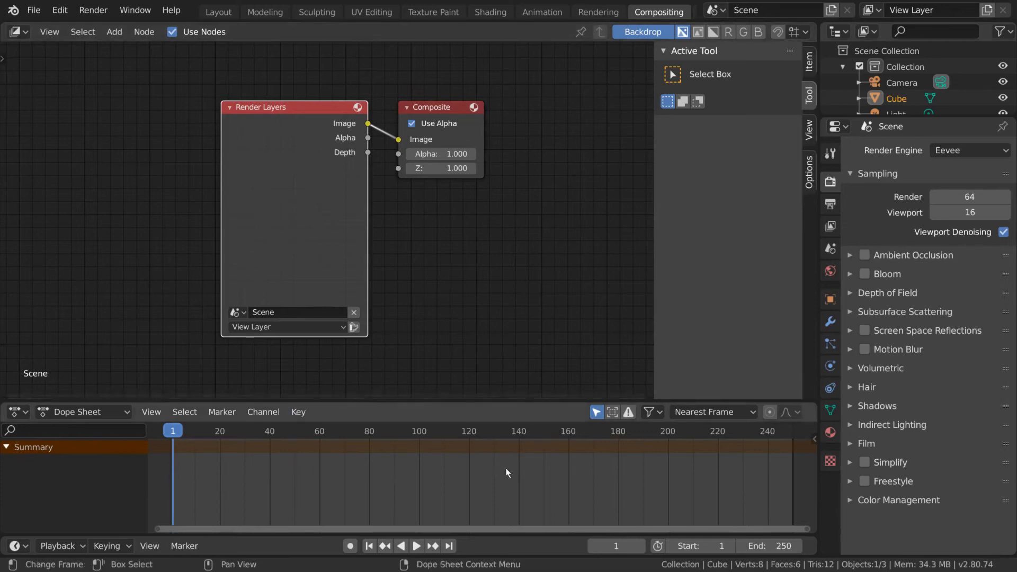
- In the composited animation, go to frame 283 and keyframe the Mix node's Fac at 0.000
key(space)
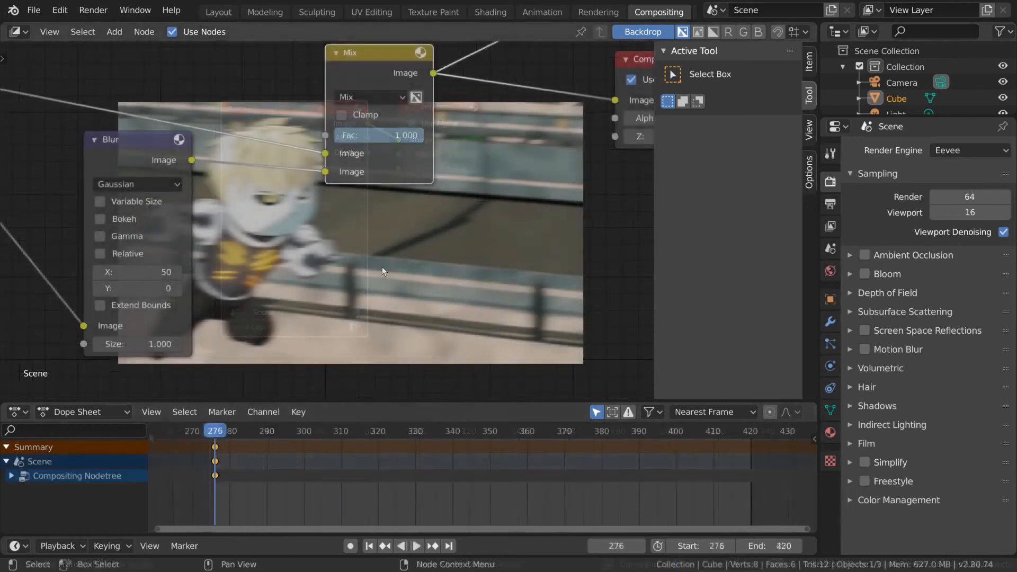
drag(212, 432, 241, 433)
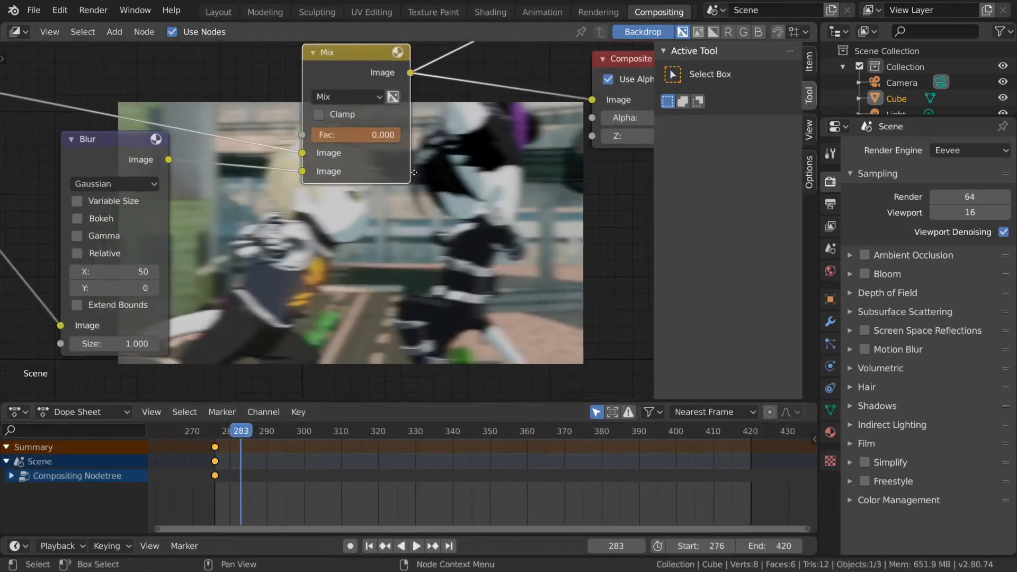
middle_drag(380, 73, 343, 57)
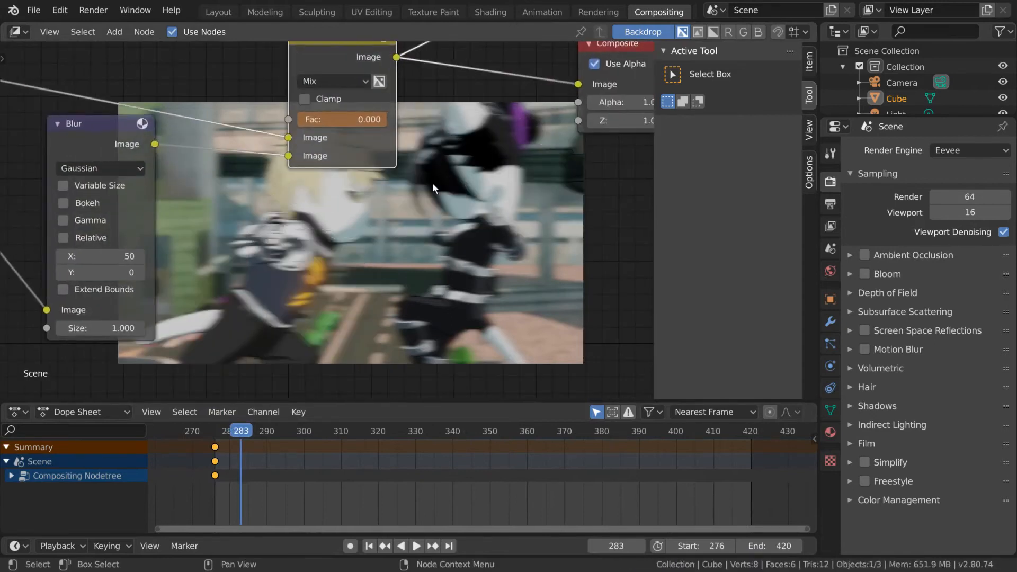
key(i)
- Add another keyframe for the Mix node's Fac just before frame 283 and scrub through the blur transition
key(Left)
key(Left)
key(Left)
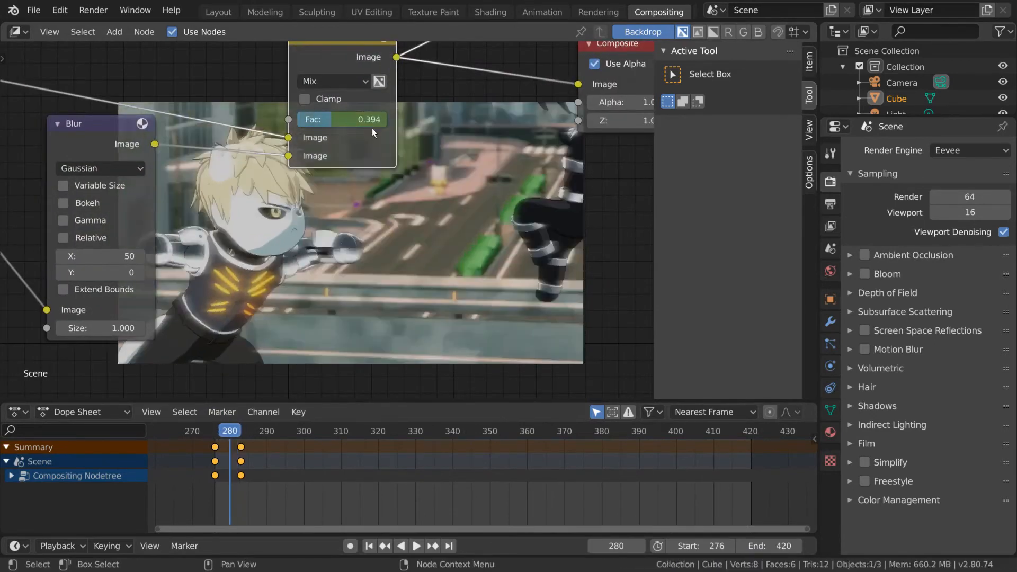
drag(371, 124, 439, 201)
key(i)
key(shift+Left)
drag(215, 439, 238, 447)
drag(234, 434, 241, 433)
middle_drag(275, 344, 276, 330)
click(243, 447)
scroll(243, 446, up, 2)
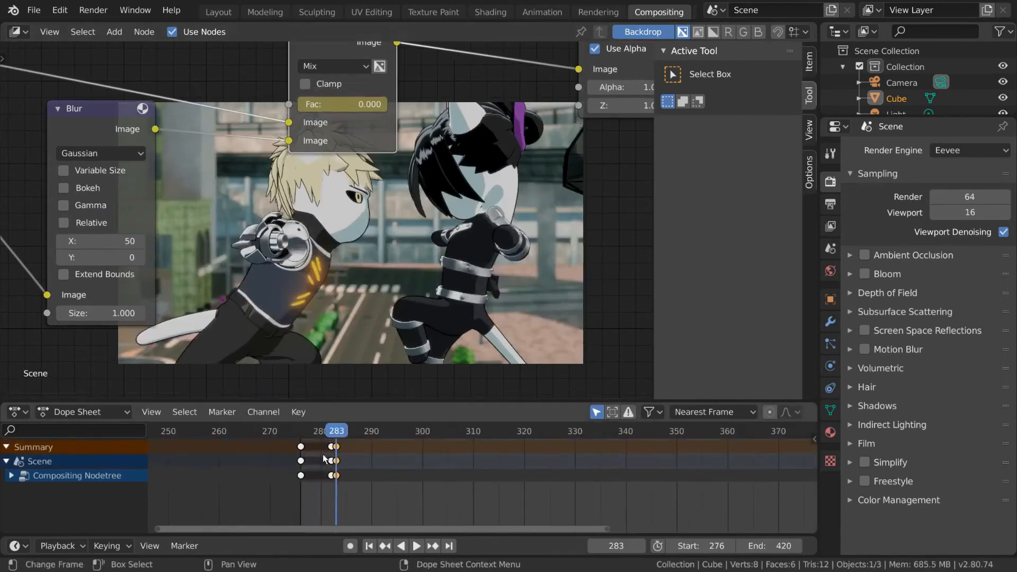
key(g)
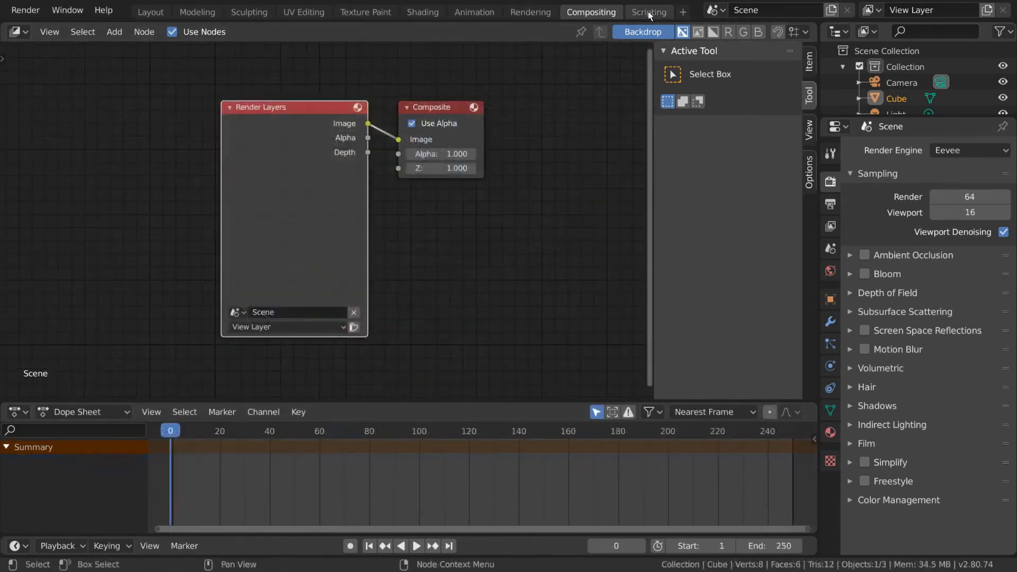
- Switch to the Scripting workspace, create a new text block and enter "import bpy" in it
scroll(647, 11, down, 2)
click(653, 13)
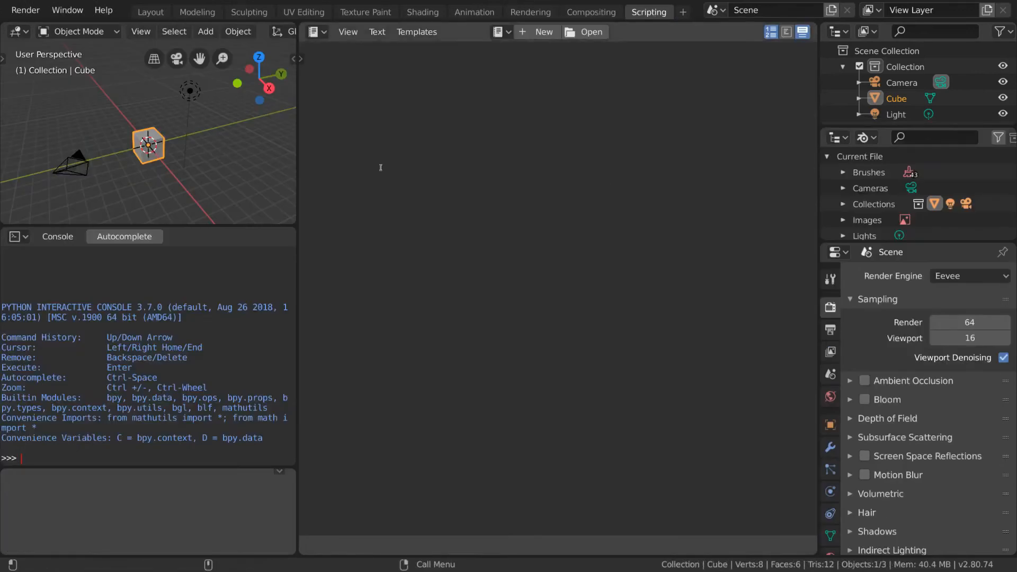
click(526, 33)
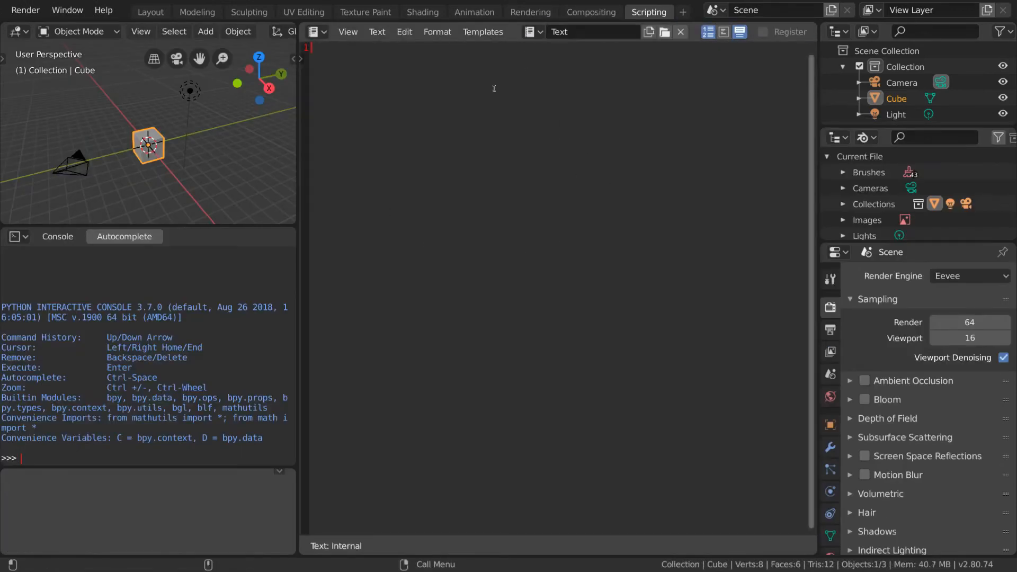
text(import bpy)
- Toggle the text editor's syntax highlighting, word wrap and line numbers, restoring each setting
click(739, 32)
click(740, 33)
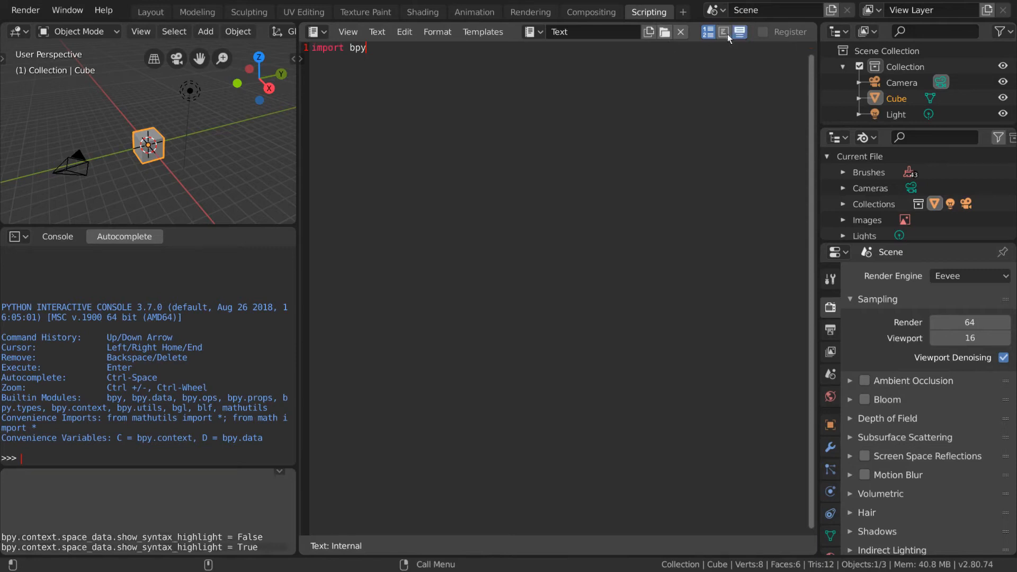
click(726, 33)
click(726, 34)
click(713, 34)
click(713, 33)
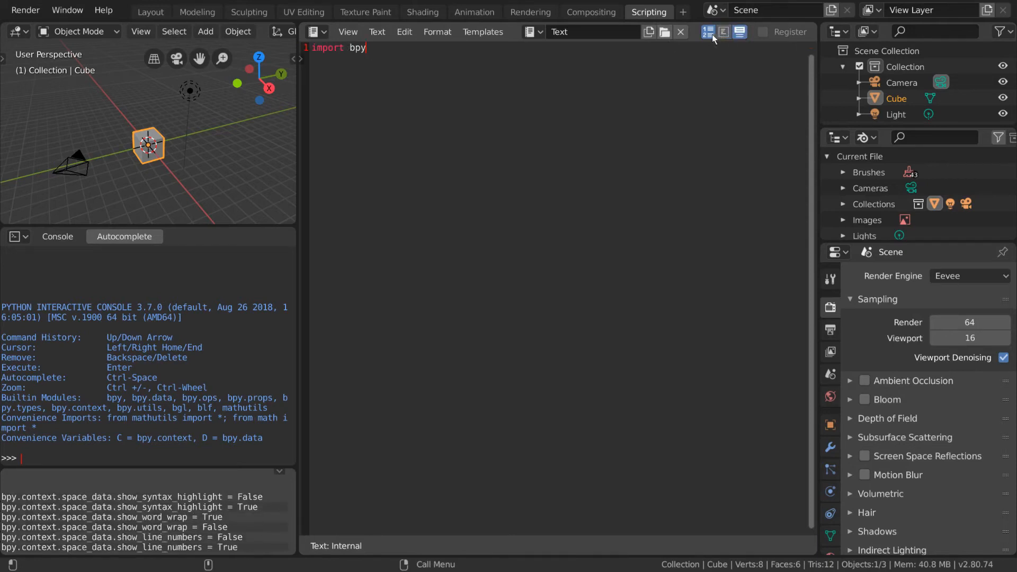
- Load the Ui Menu Python template into the text editor
click(483, 33)
mouse_move(540, 50)
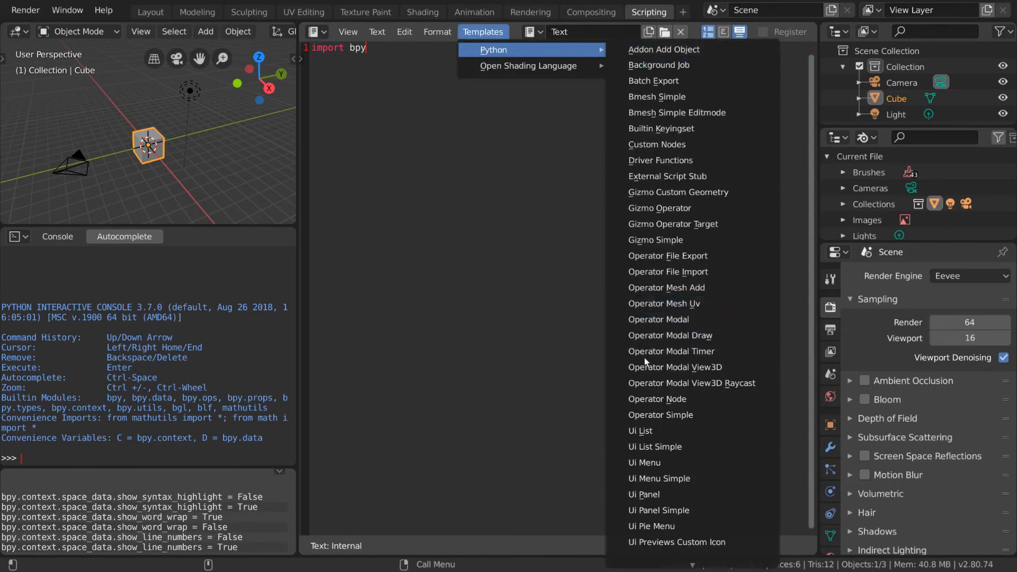
click(681, 461)
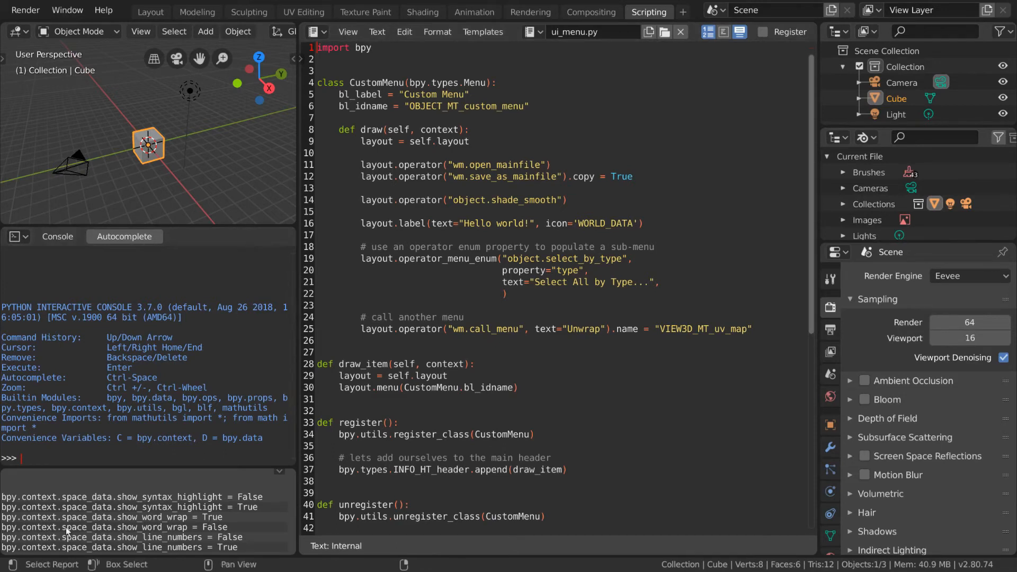
- Examine the logged line-number command in the Info editor and toggle syntax highlighting off and on to log more commands
click(158, 547)
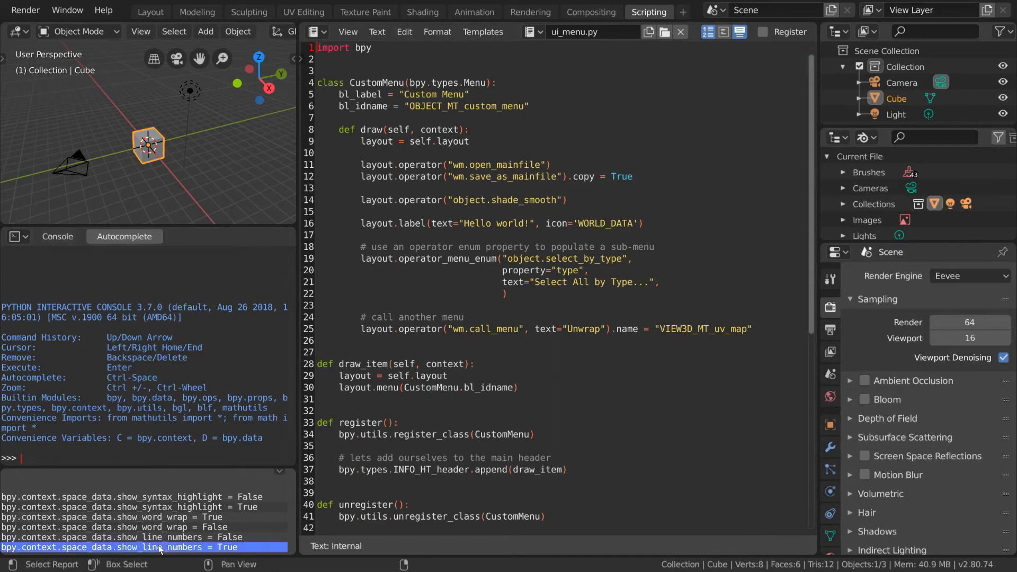
shift+click(155, 546)
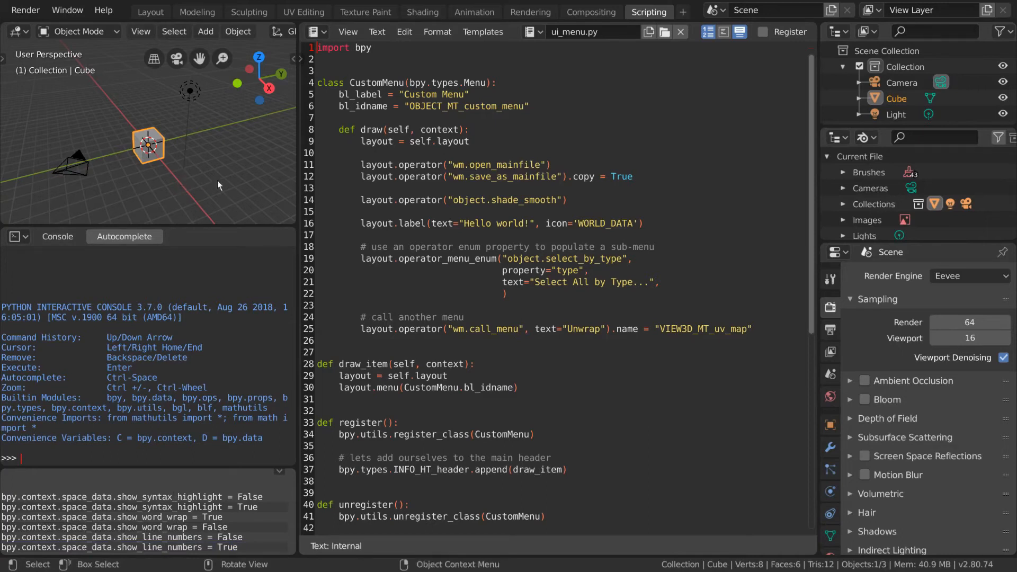
click(739, 32)
click(740, 33)
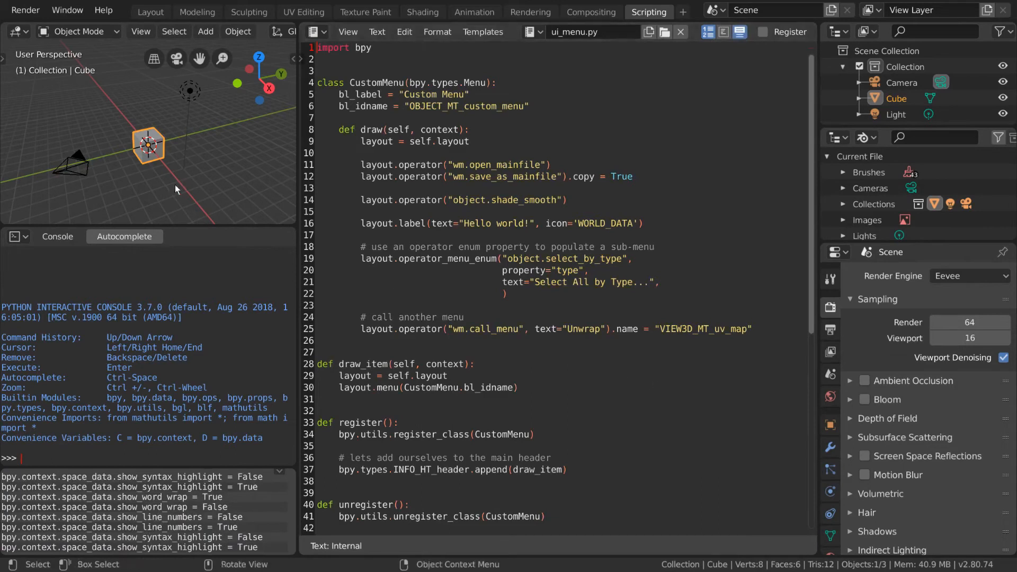
- Select the light in the 3D viewport and move it by about (0.85, 1.10, -0.67)
click(189, 102)
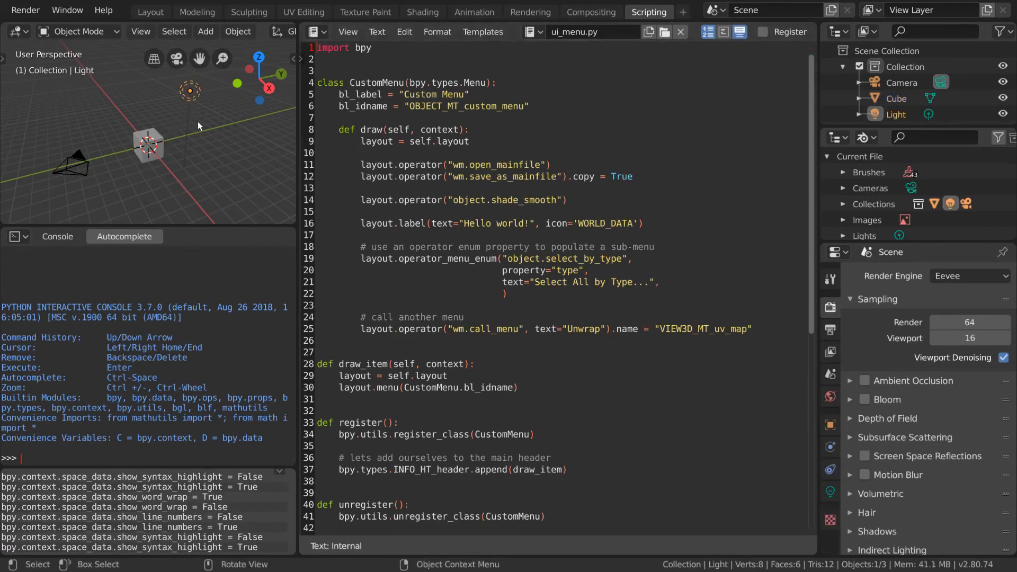
key(g)
click(221, 133)
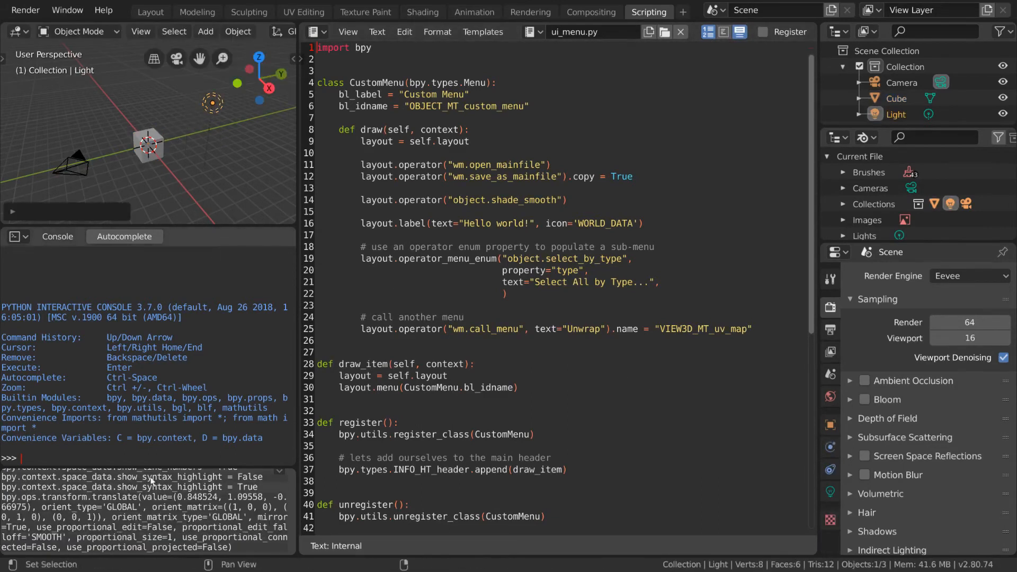
- Copy the logged bpy.ops.transform.translate command from the Info editor into the text block named Text
click(159, 506)
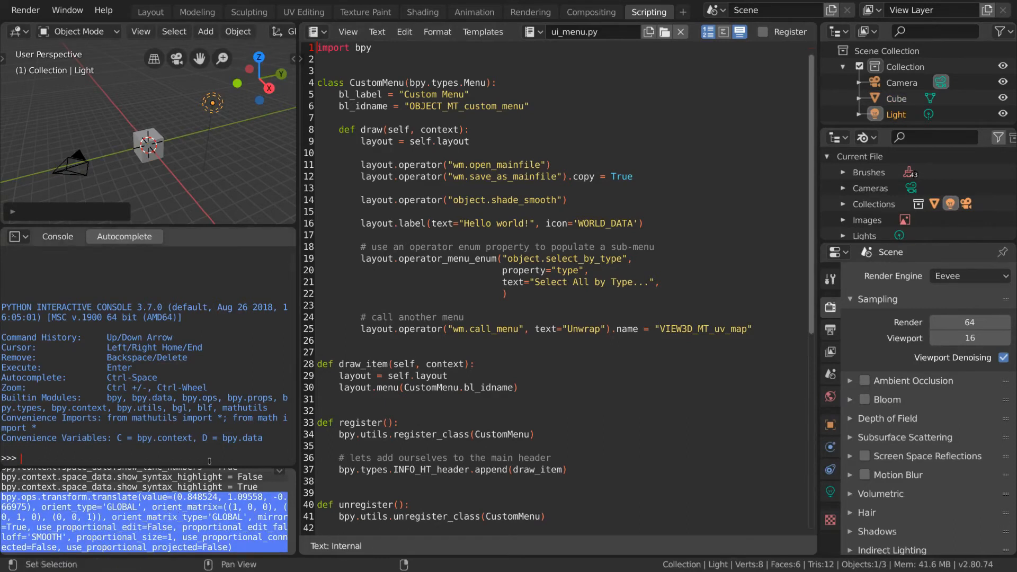
click(533, 32)
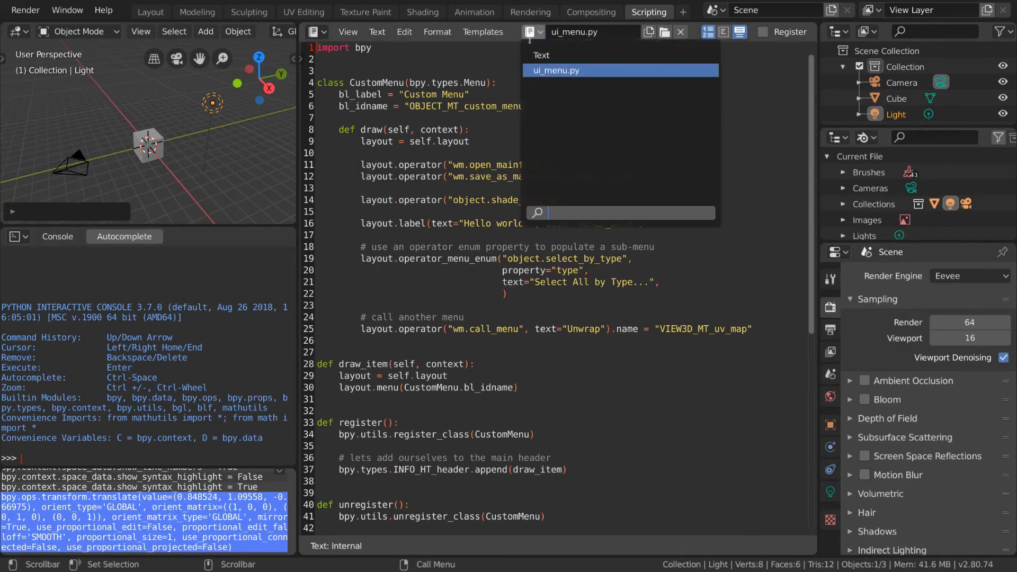
click(545, 54)
text(bpy.ops.transform.translate(value=(0.848524, 1.09558, -0.66975), orient_type='GLOBAL', orient_matrix=((1, 0, 0), (0, 1, 0), (0, 0, 1)), orient_matrix_type='GLOBAL', mirror=True, use_proportional_edit=False, proportional_edit_falloff='SMOOTH', proportional_size=1, use_proportional_connected=False, use_proportional_projected=False))
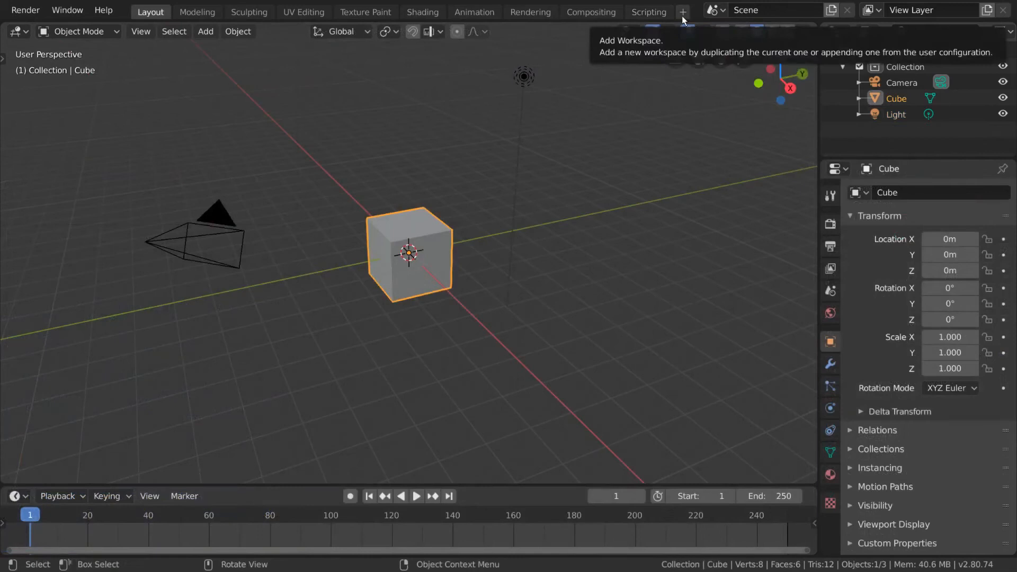
- Review the General, 2D Animation, Sculpting, VFX and Video Editing workspace templates, and add a duplicate of the current Layout workspace
click(682, 16)
mouse_move(676, 42)
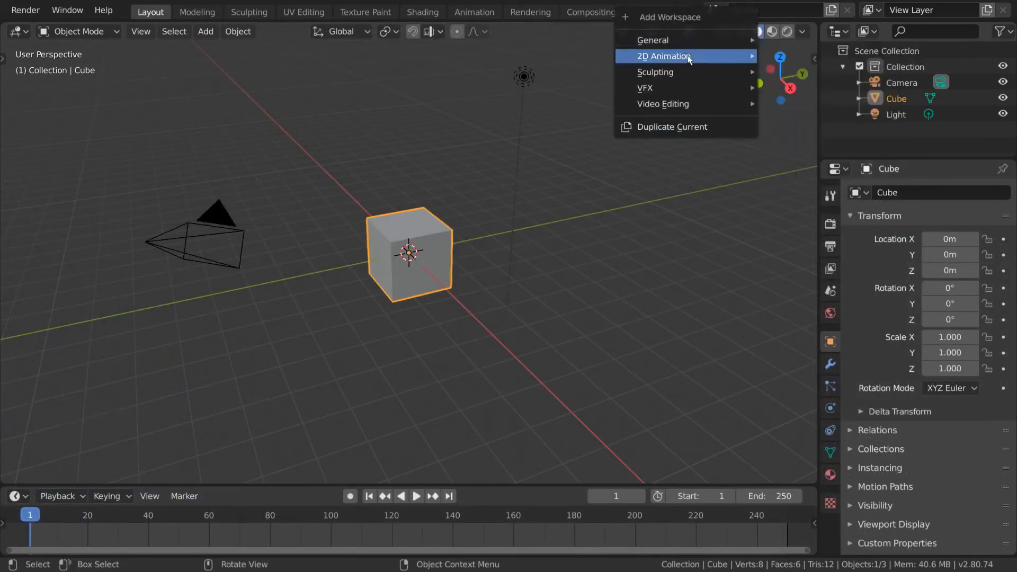
mouse_move(675, 75)
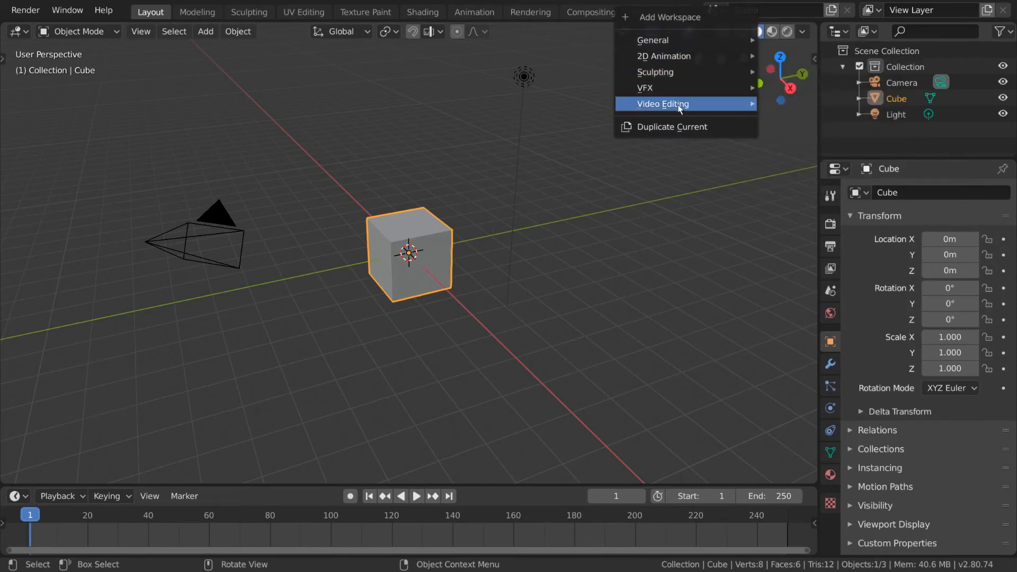
mouse_move(678, 106)
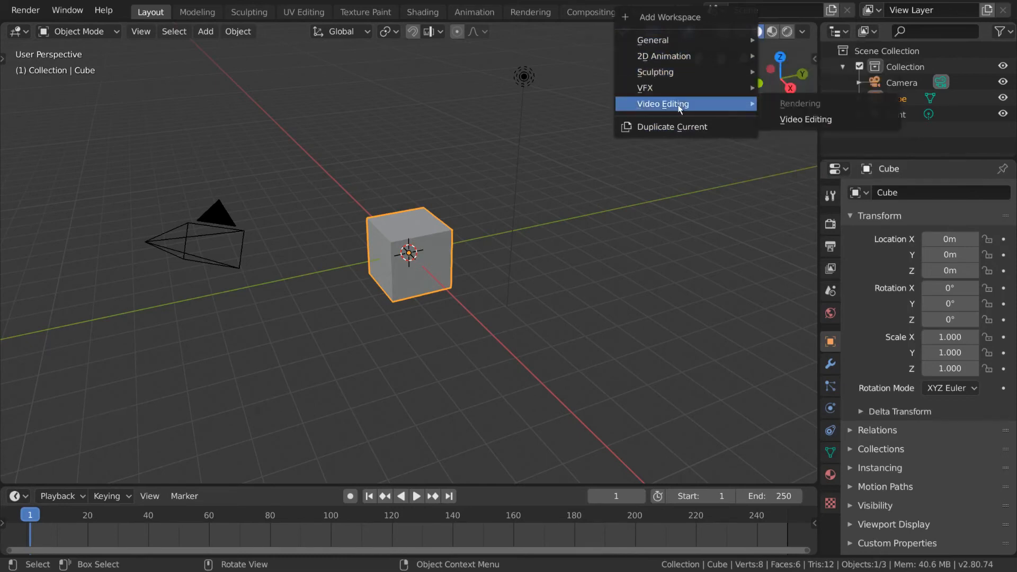
click(729, 130)
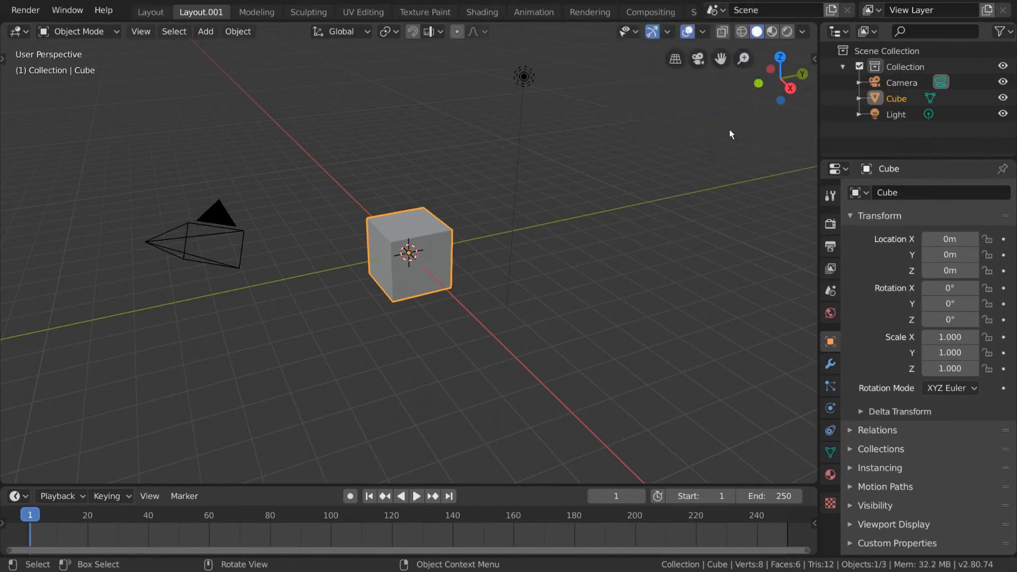
- Rename the duplicated Layout workspace with the author's first name
double_click(221, 13)
key(ctrl+a)
key(BackSpace)
text(Dillon)
key(Return)
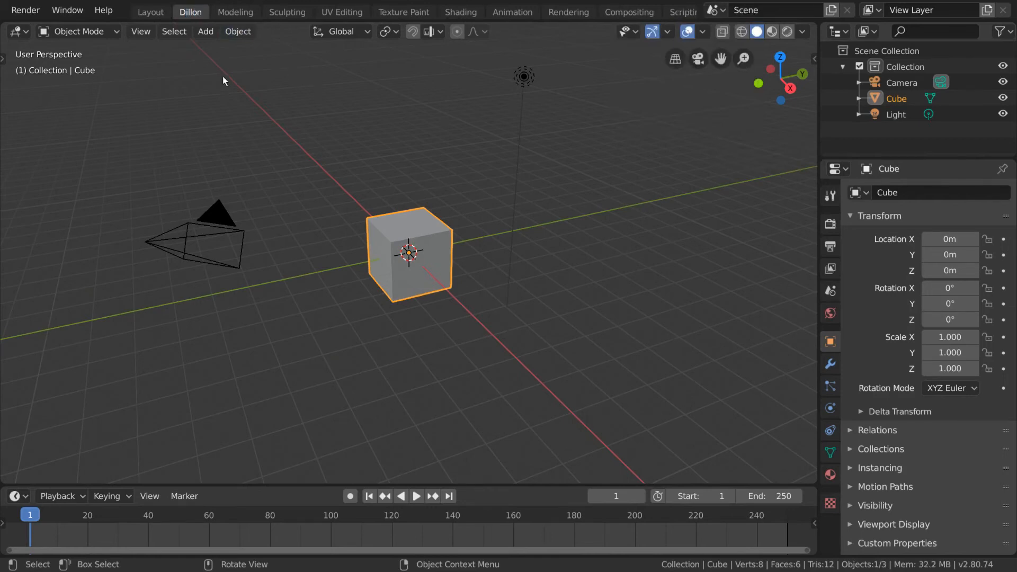
- Reorder the custom workspace so that it comes first in the workspace list
right_click(201, 12)
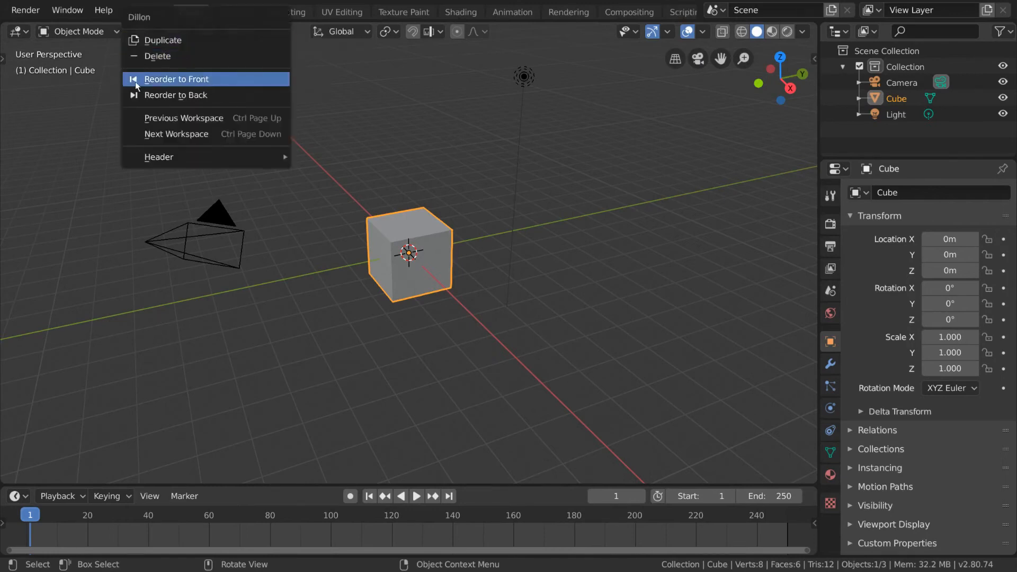
click(265, 86)
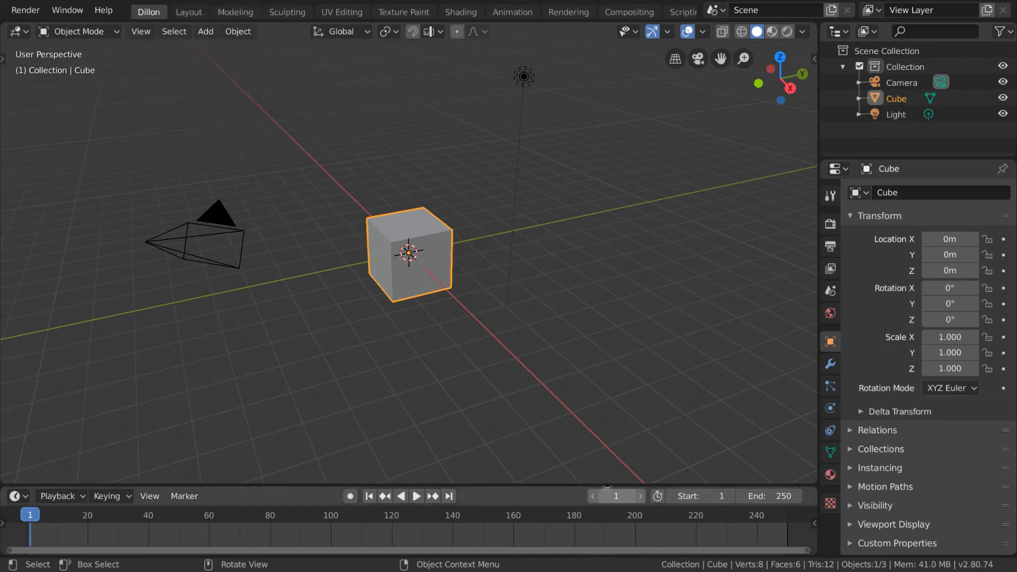
- Make the timeline area taller, show the Scene properties, and widen the outliner and properties areas
drag(609, 485, 614, 388)
click(823, 296)
drag(818, 305, 684, 311)
right_click(150, 15)
- Change the timeline to a Texture Node Editor, and split the 3D viewport vertically with a Shader Editor in its left half
click(18, 399)
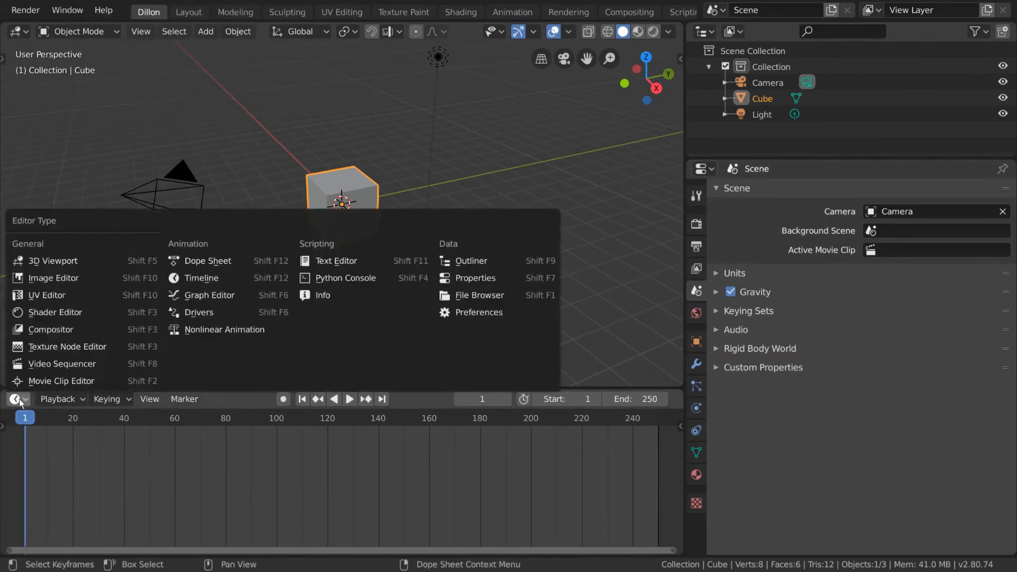
click(68, 348)
right_click(134, 388)
click(135, 389)
click(342, 371)
click(18, 32)
click(66, 139)
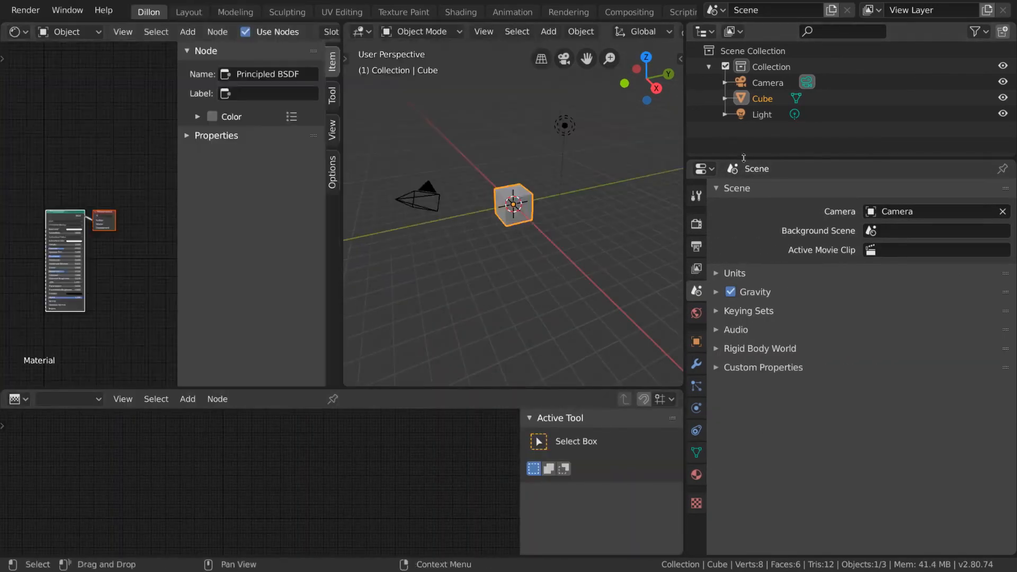
- Delete the custom workspace and bring up the options for adding a workspace
right_click(215, 13)
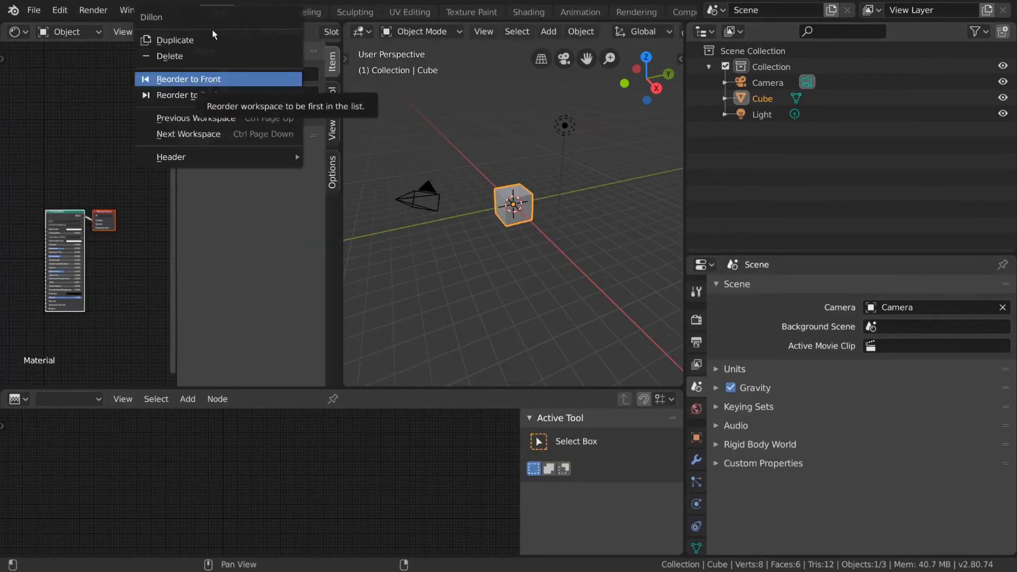
click(239, 63)
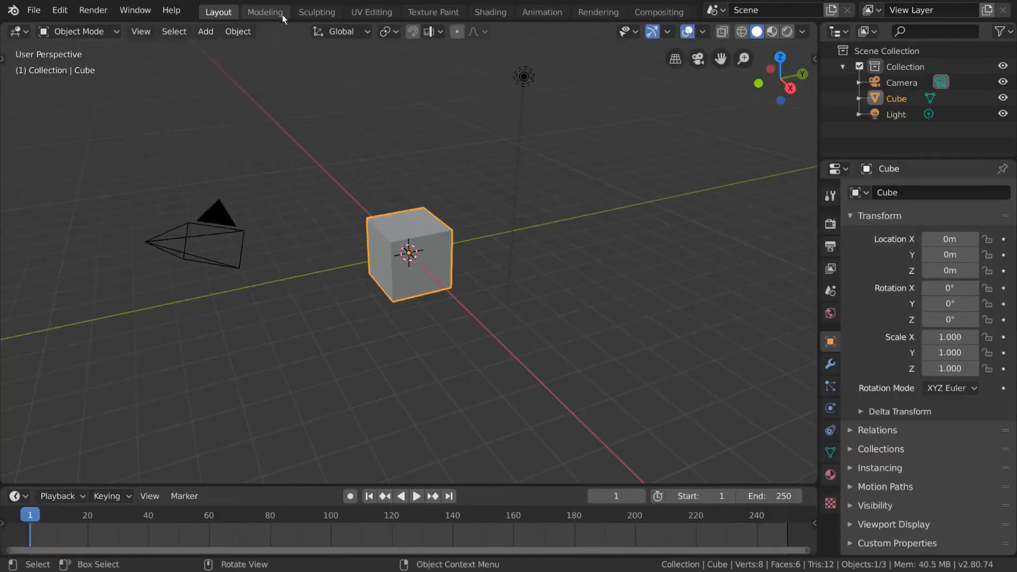
scroll(681, 13, down, 3)
click(683, 12)
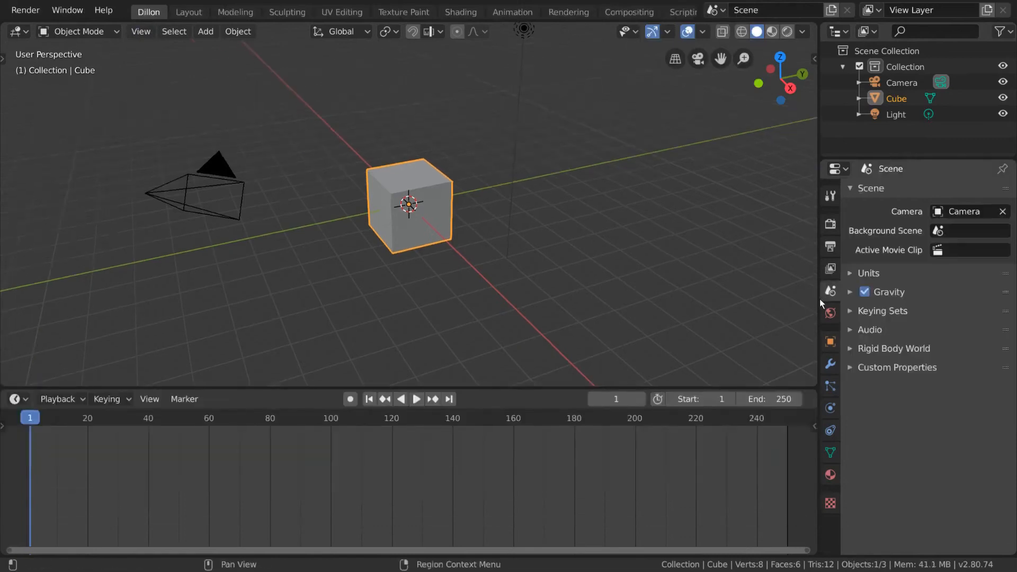
- In the custom workspace, widen the outliner and properties areas and turn the timeline into a Texture Node Editor
drag(819, 298, 684, 299)
click(16, 399)
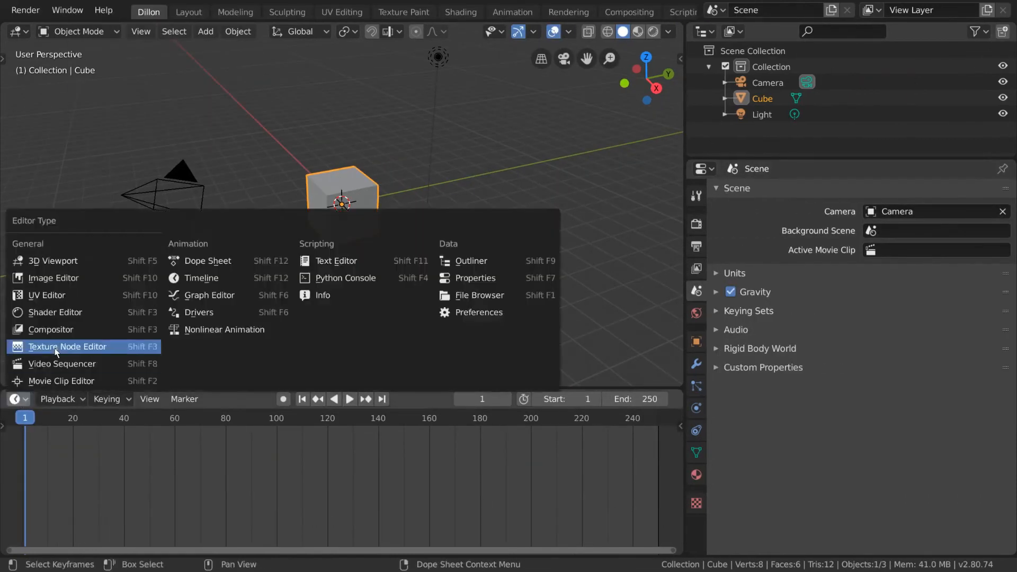
click(53, 348)
- Split the 3D viewport vertically, make its left half a Shader Editor, and enlarge the outliner downward
right_click(136, 390)
click(136, 392)
click(343, 222)
click(18, 32)
click(52, 121)
drag(753, 158, 754, 254)
- Save the current workspace setup as the default startup file
scroll(106, 10, up, 3)
click(38, 11)
mouse_move(84, 286)
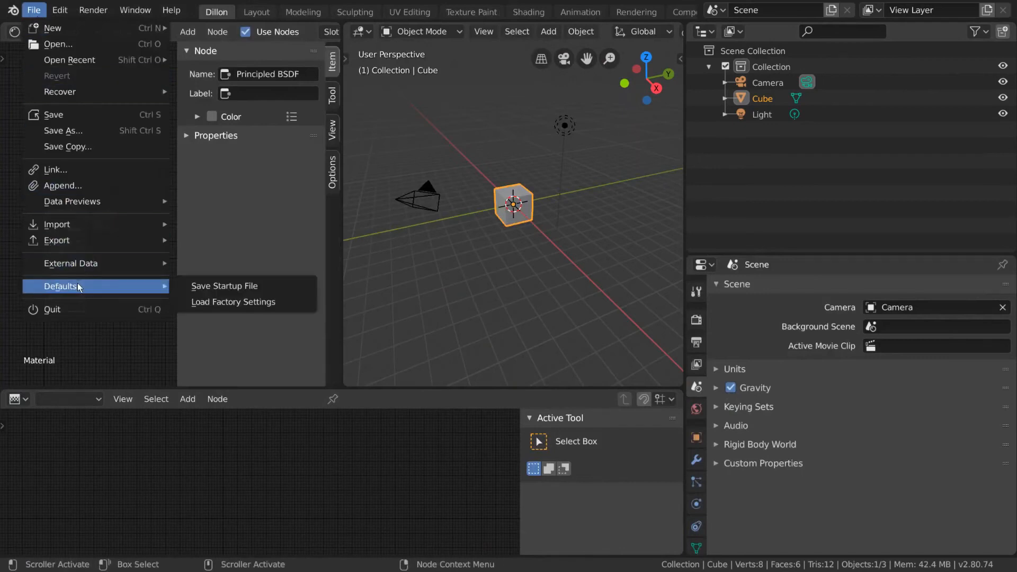
click(276, 285)
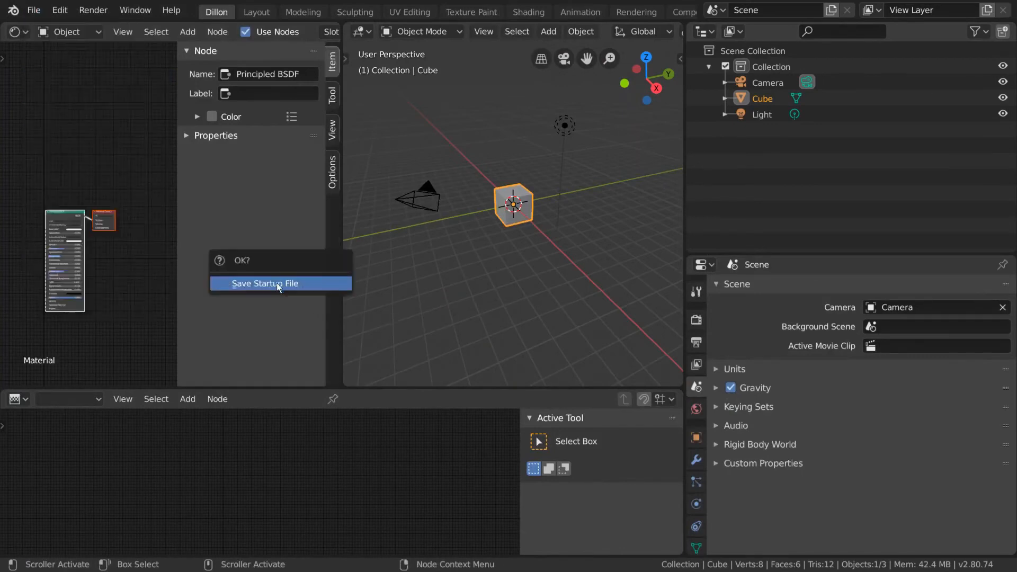
click(328, 287)
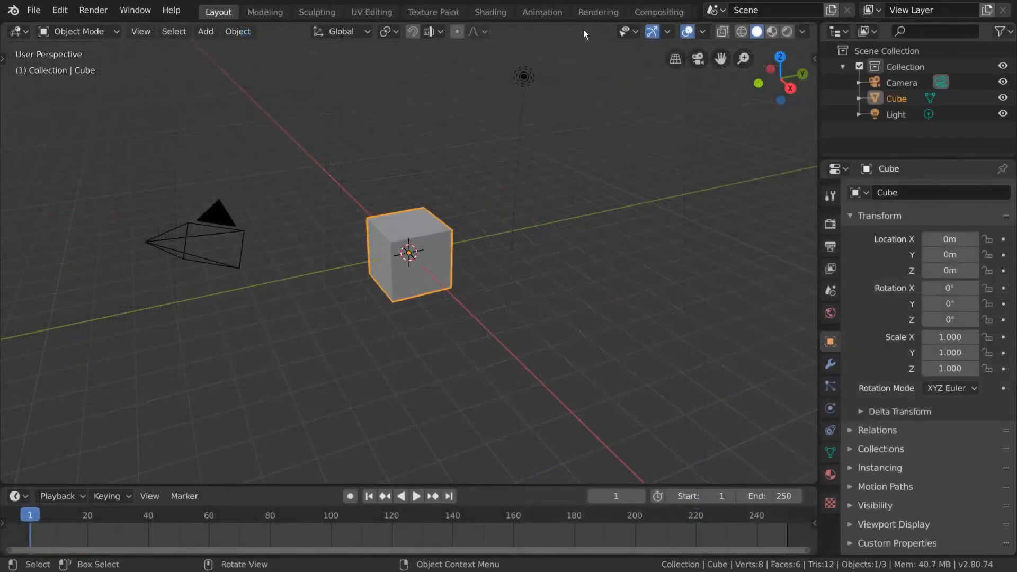
- Look through the workspace templates available for adding, from General and 2D Animation to VFX and Video Editing
scroll(595, 15, down, 2)
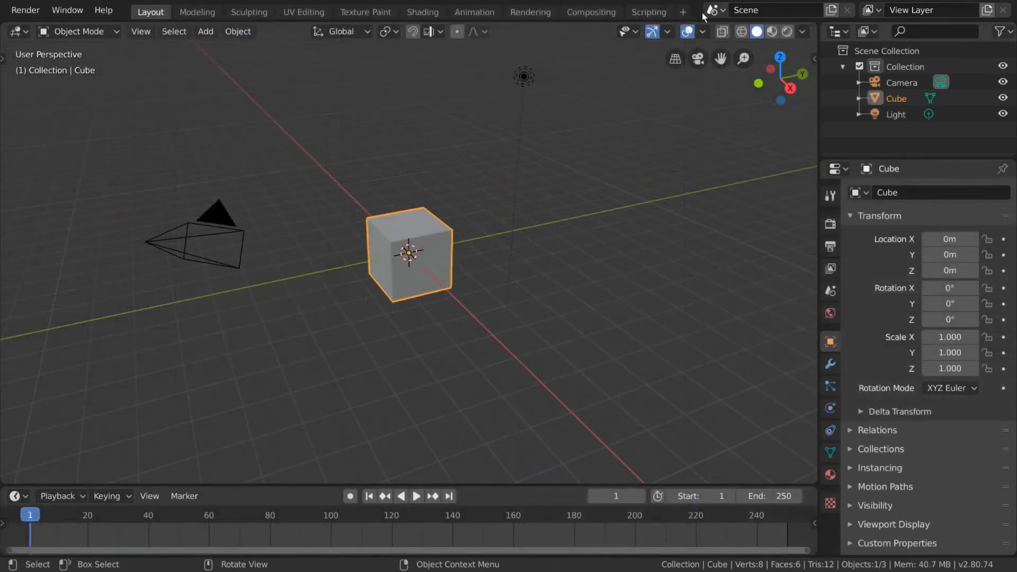
click(688, 12)
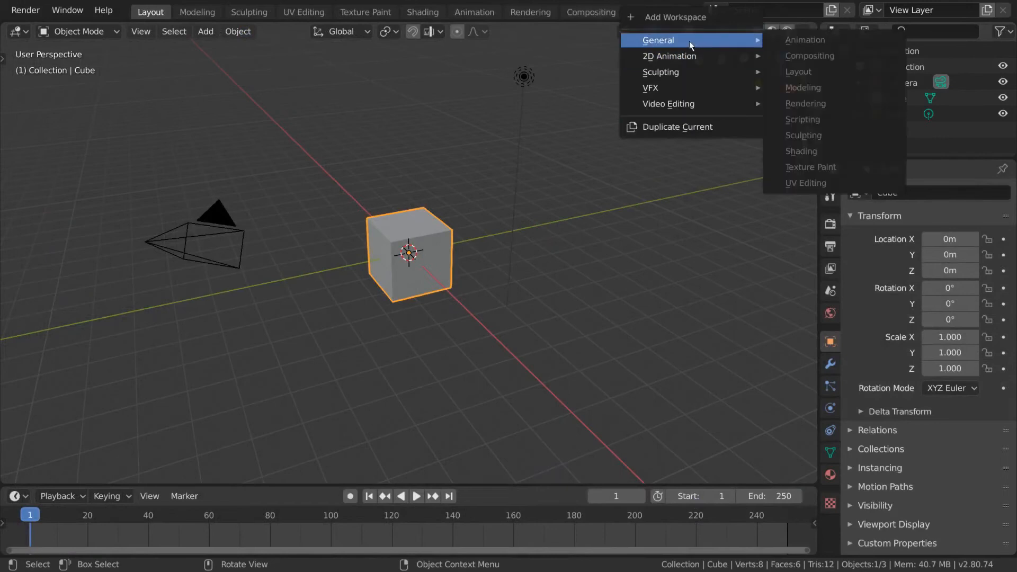
mouse_move(695, 56)
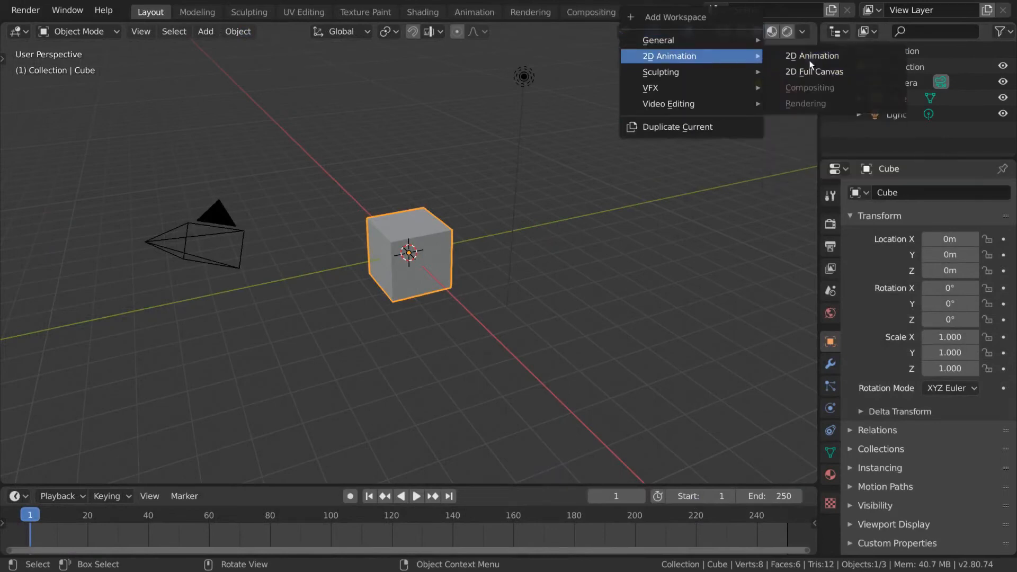
mouse_move(720, 84)
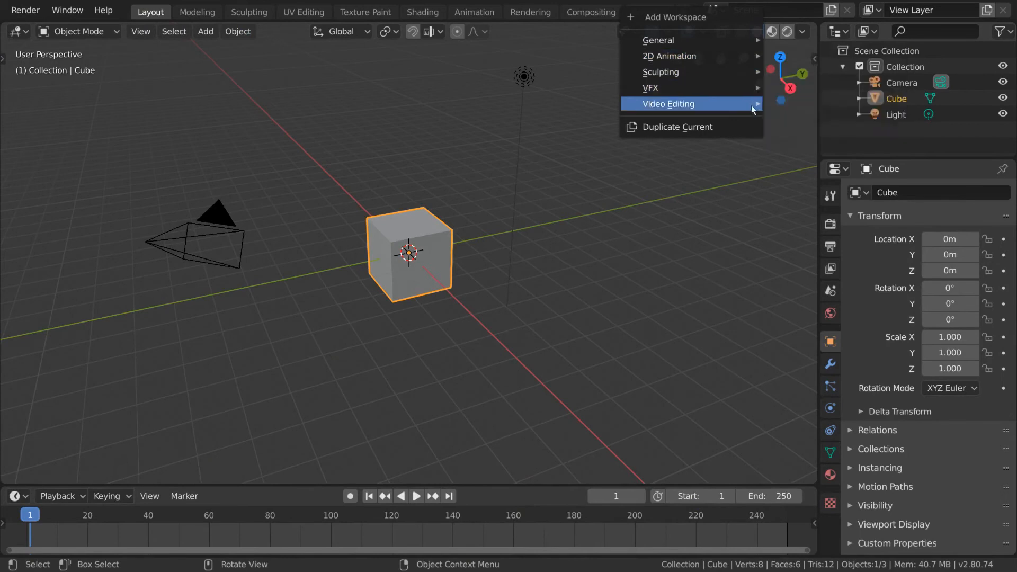
mouse_move(751, 105)
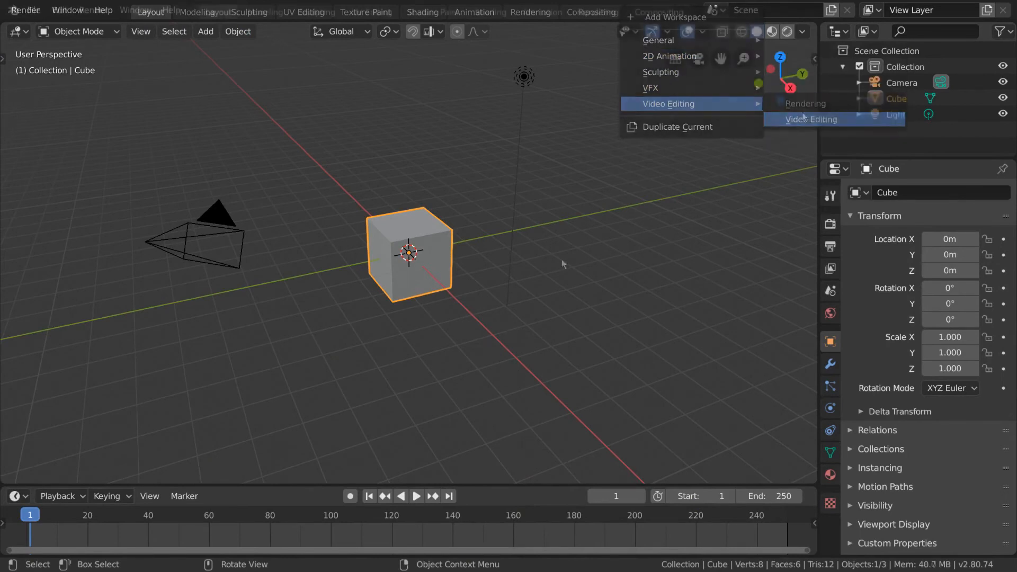
- Create a new 2D Animation file and draw part of a stick figure with the Draw Pencil brush
key(ctrl+n)
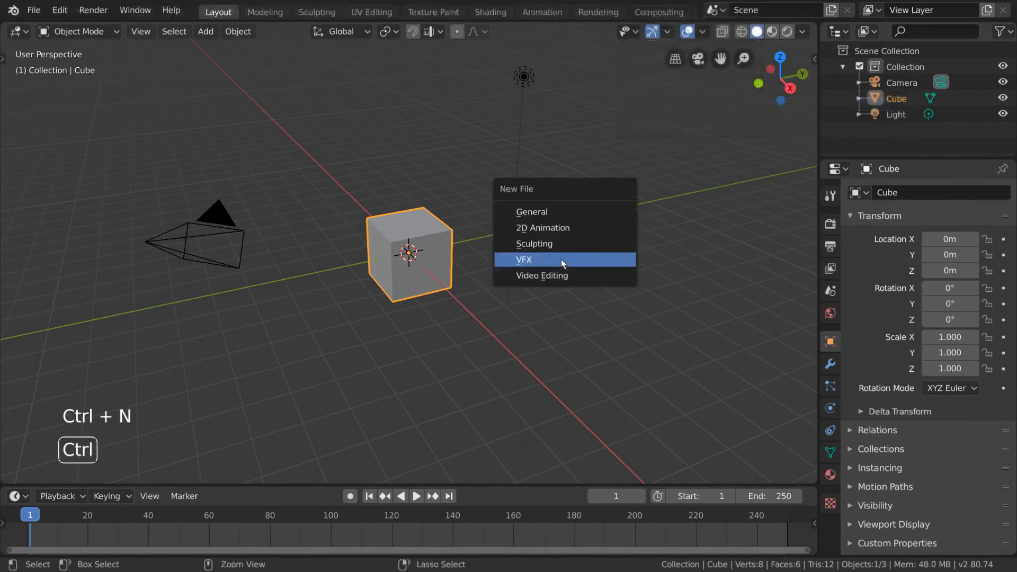
click(564, 227)
drag(365, 307, 392, 359)
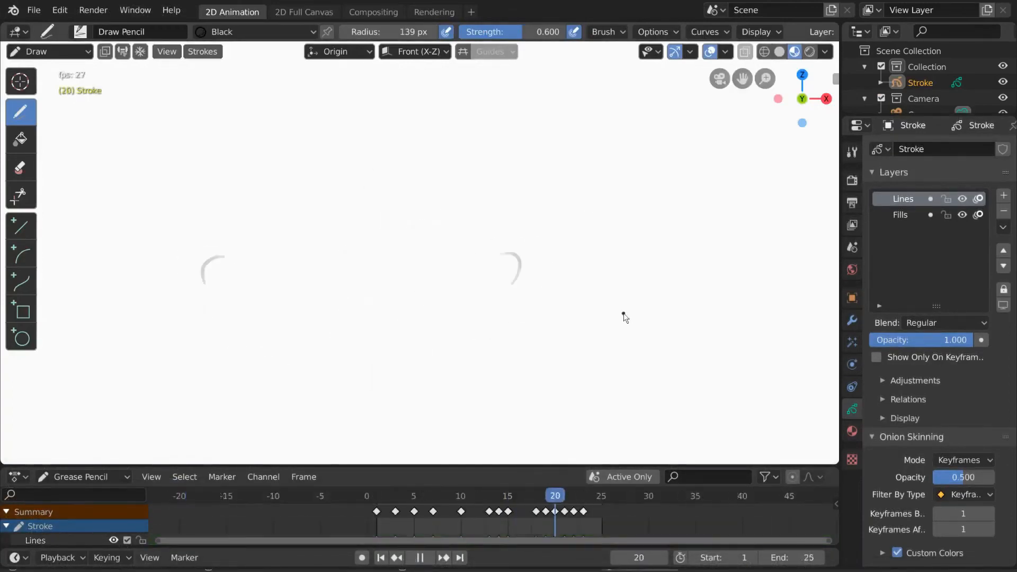
- Create a new file from the VFX template
key(ctrl+n)
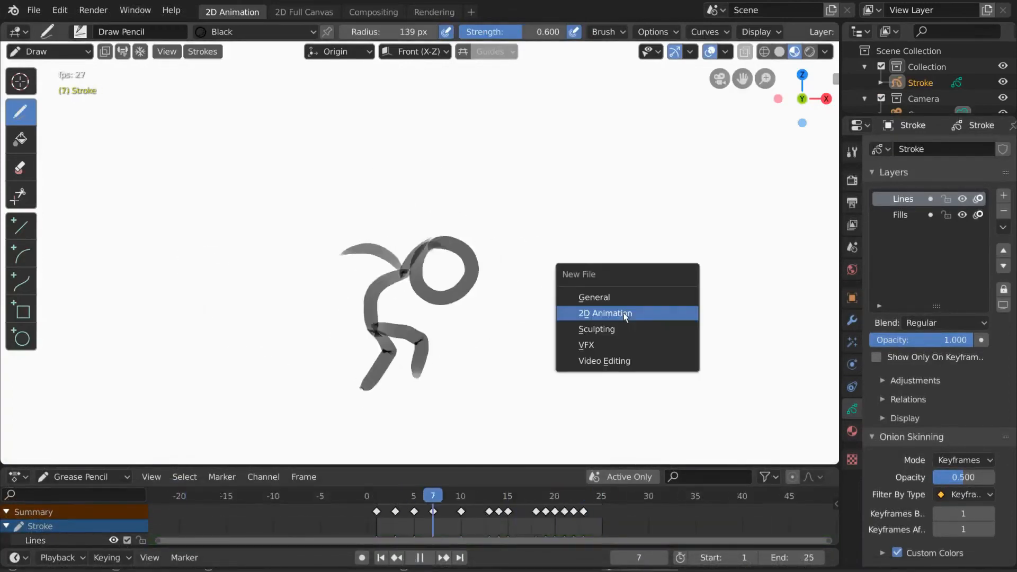
click(630, 342)
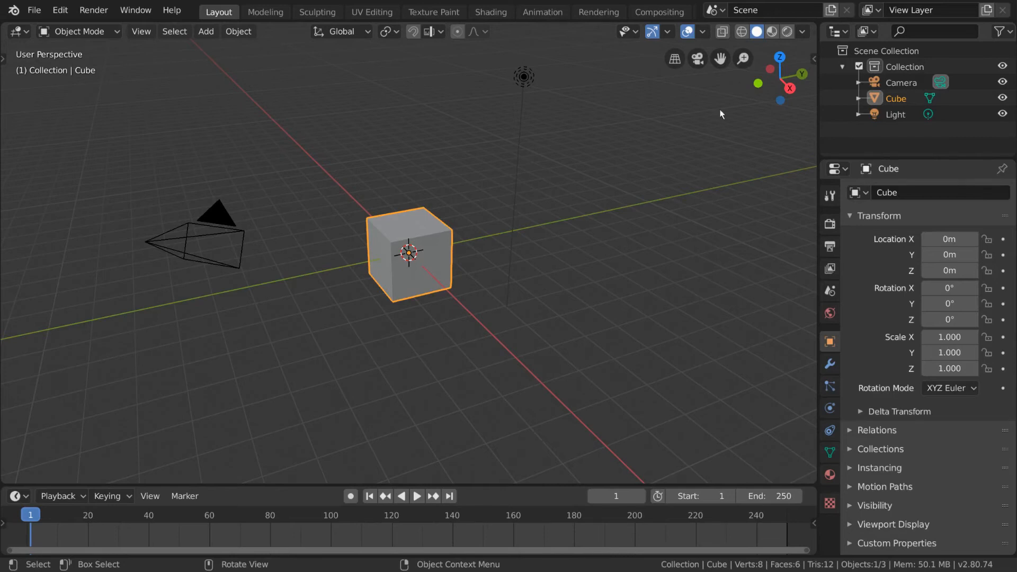
- Select the Collection, the Camera, the Cube and the Light one after another in the outliner
click(922, 69)
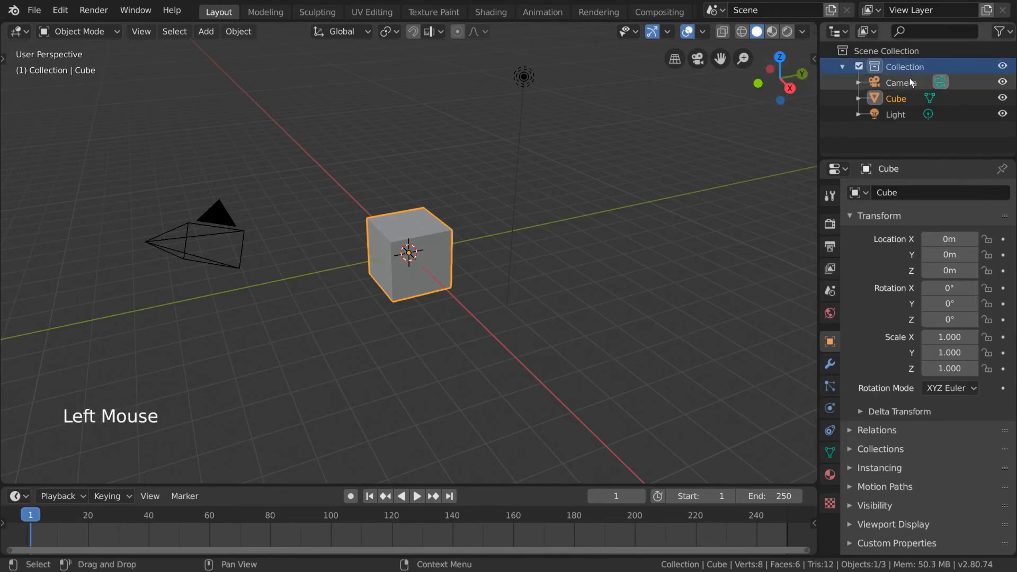
click(913, 82)
click(902, 99)
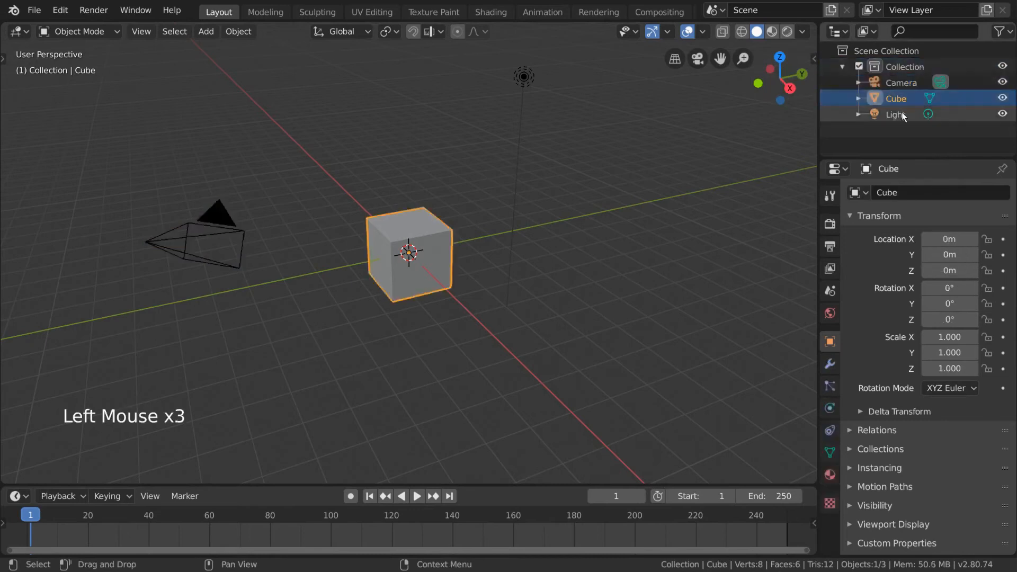
click(898, 114)
- Hide the Collection in the viewport and show it again
click(1002, 66)
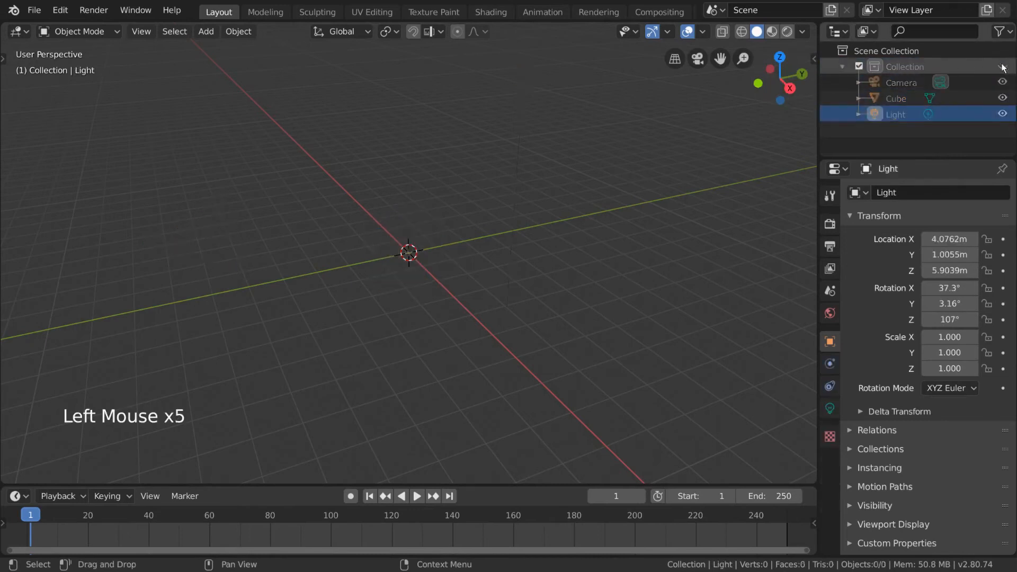
click(1002, 66)
- Make the Scene Collection active in the outliner, and return to Collection as the active collection
click(900, 68)
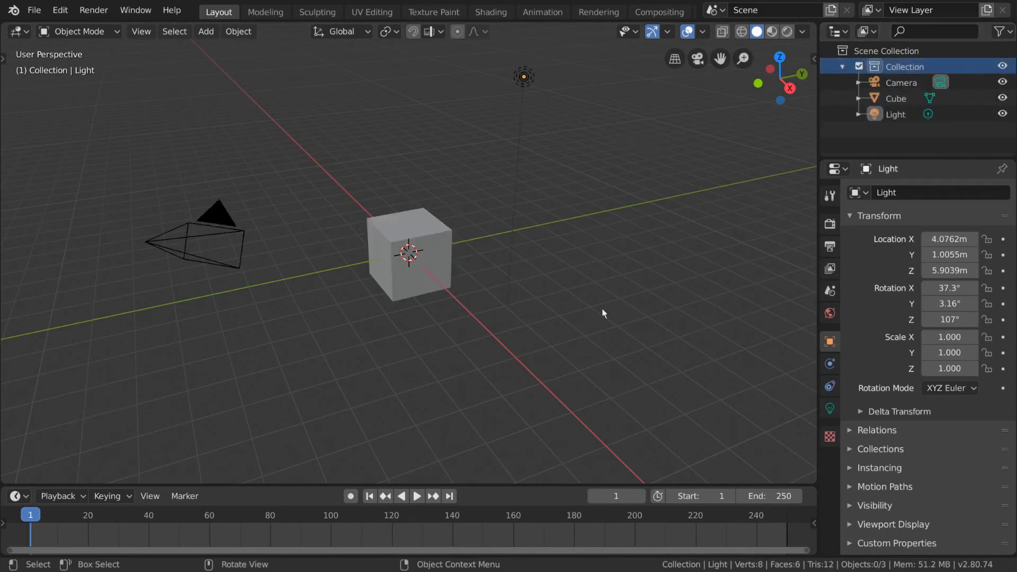
click(914, 51)
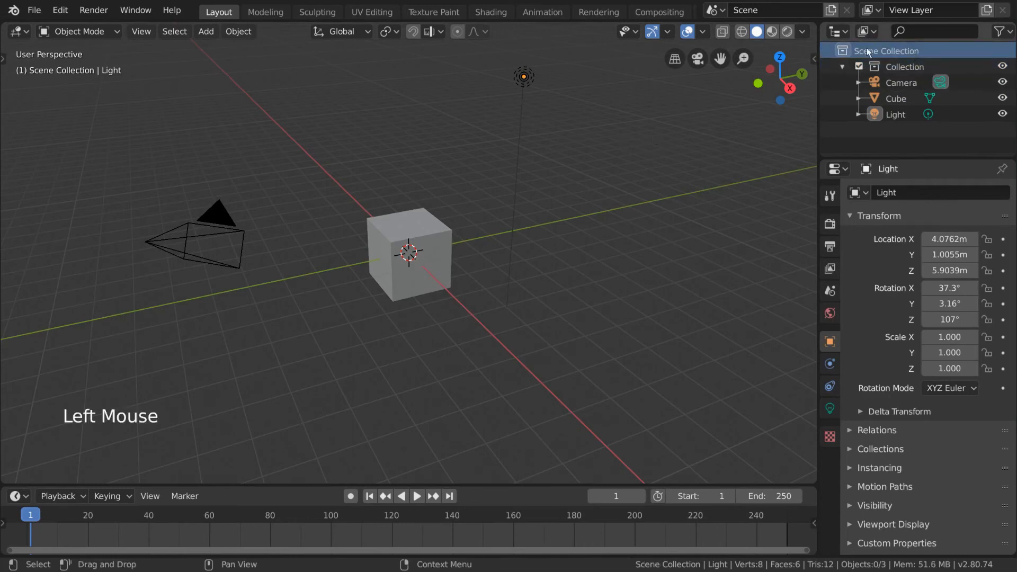
click(923, 65)
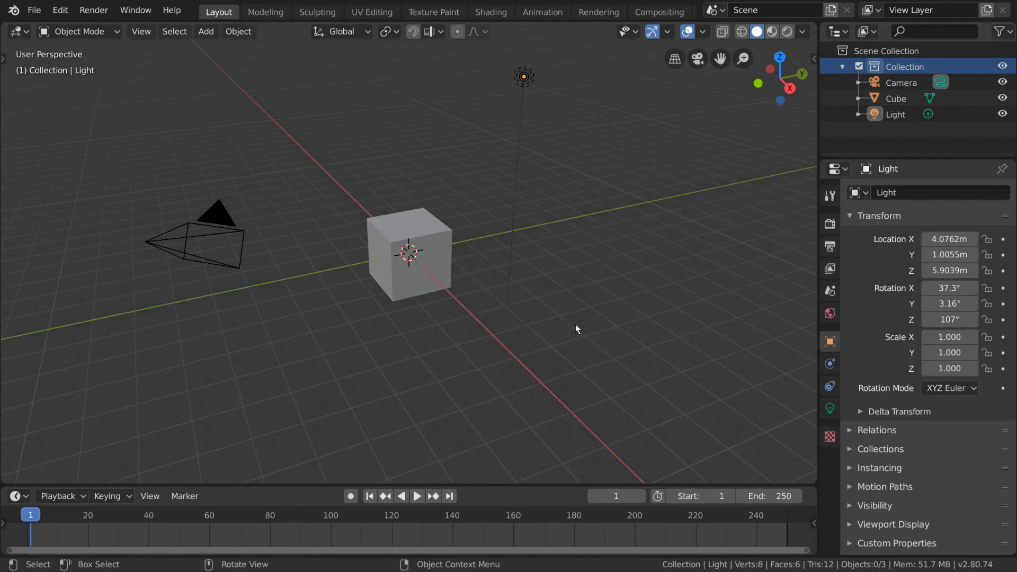
- Select the cube and scale it up to about 17.343 on all axes so it encloses the scene
click(445, 244)
key(s)
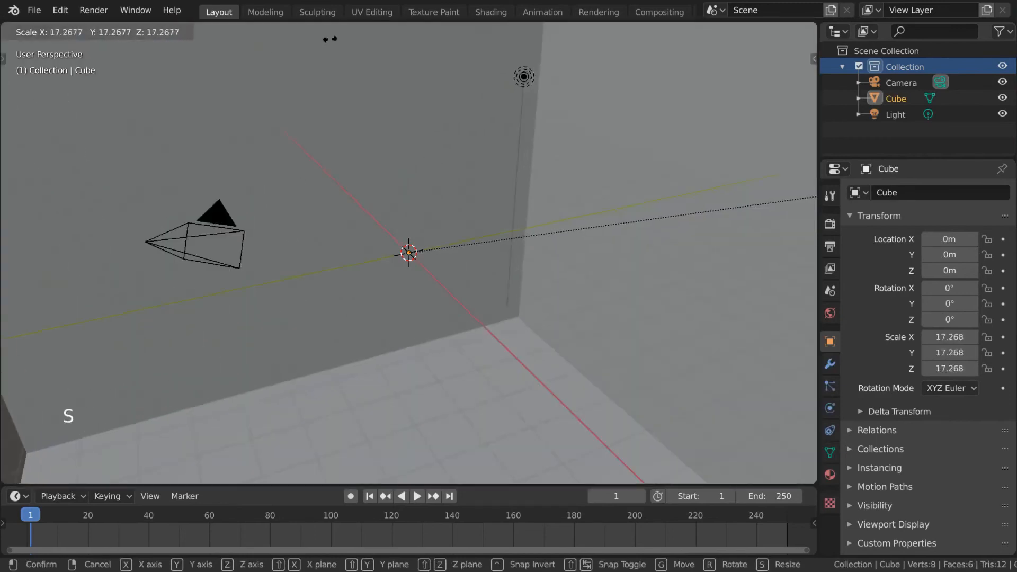
click(342, 38)
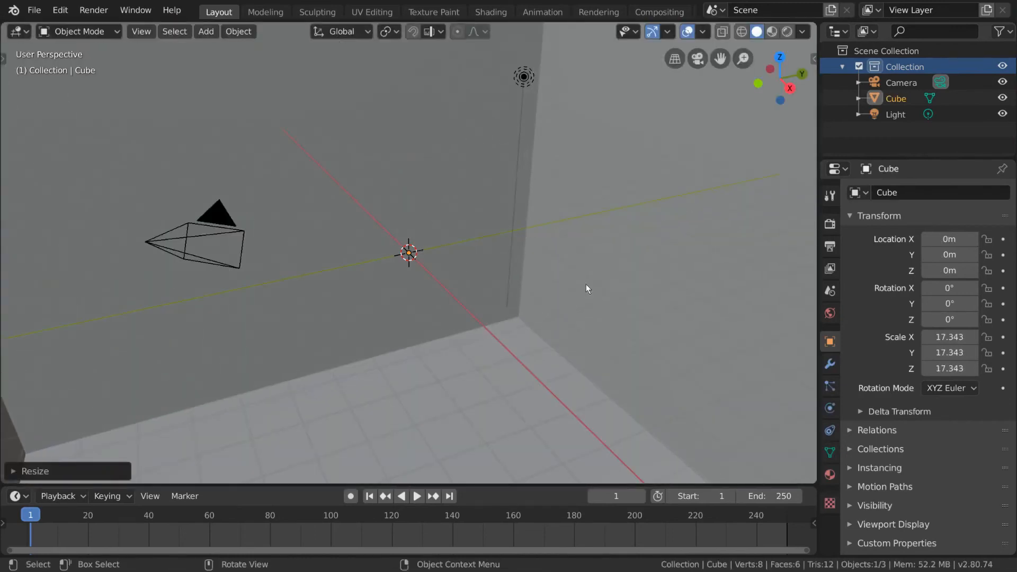
- Add a Monkey mesh at the scene origin
click(205, 32)
mouse_move(228, 50)
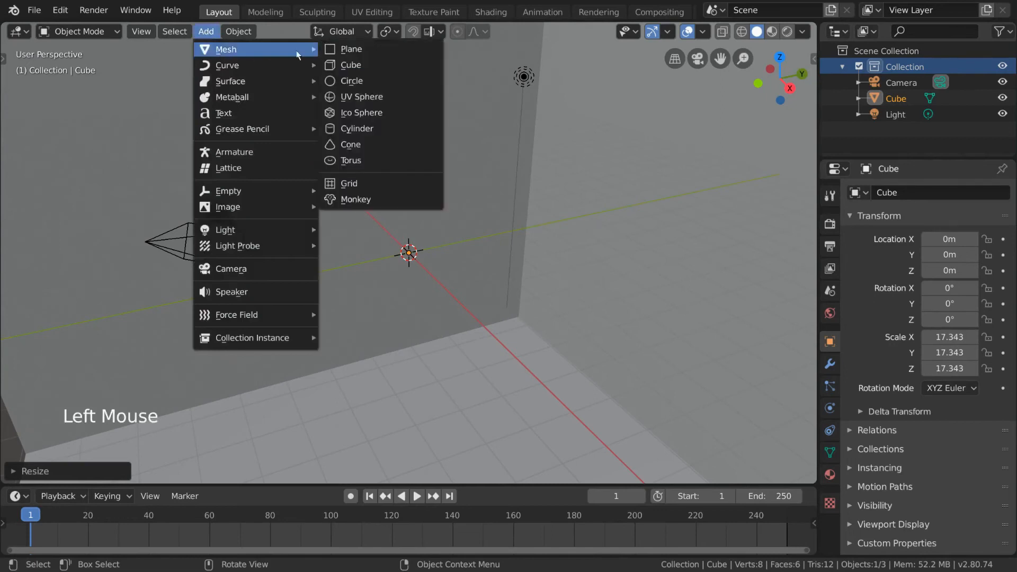
click(403, 192)
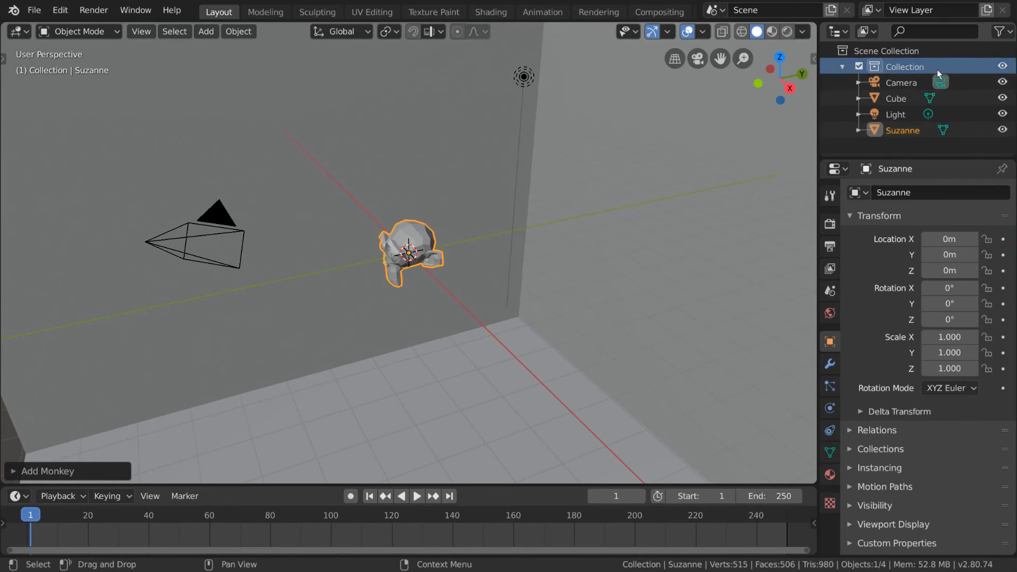
- Collapse and expand the Collection's contents in the outliner, leaving the Collection collapsed
click(842, 67)
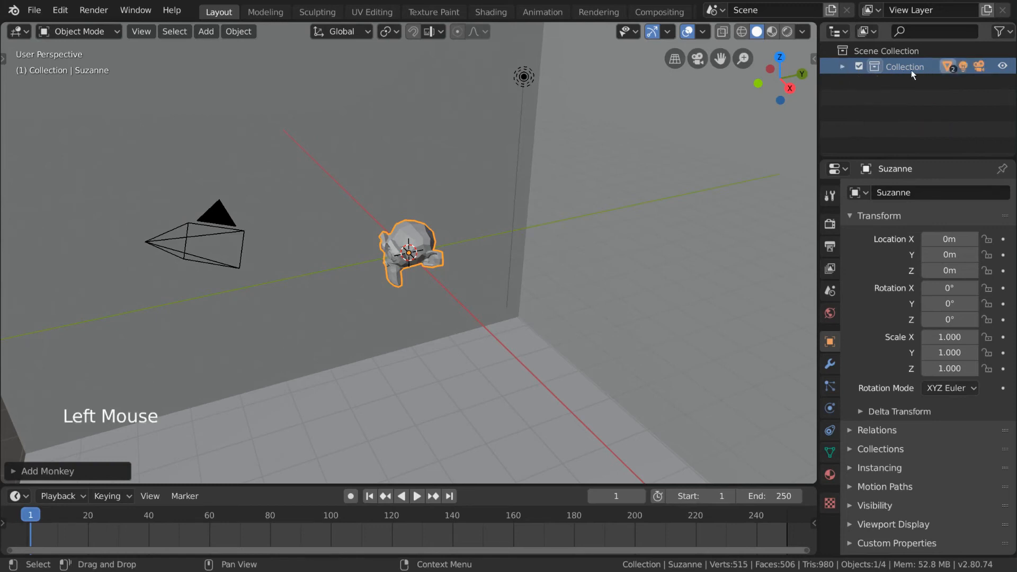
click(842, 67)
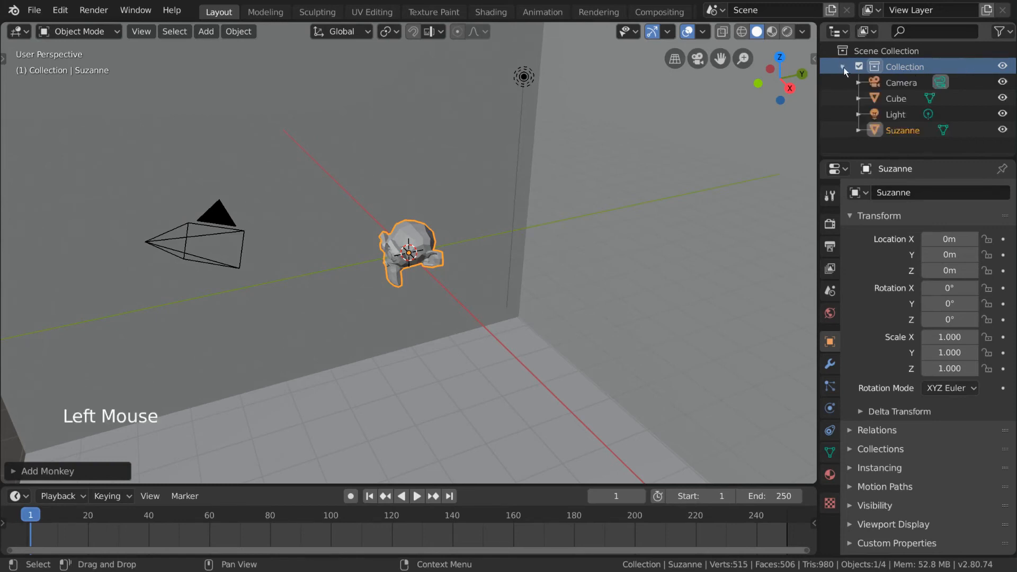
click(843, 67)
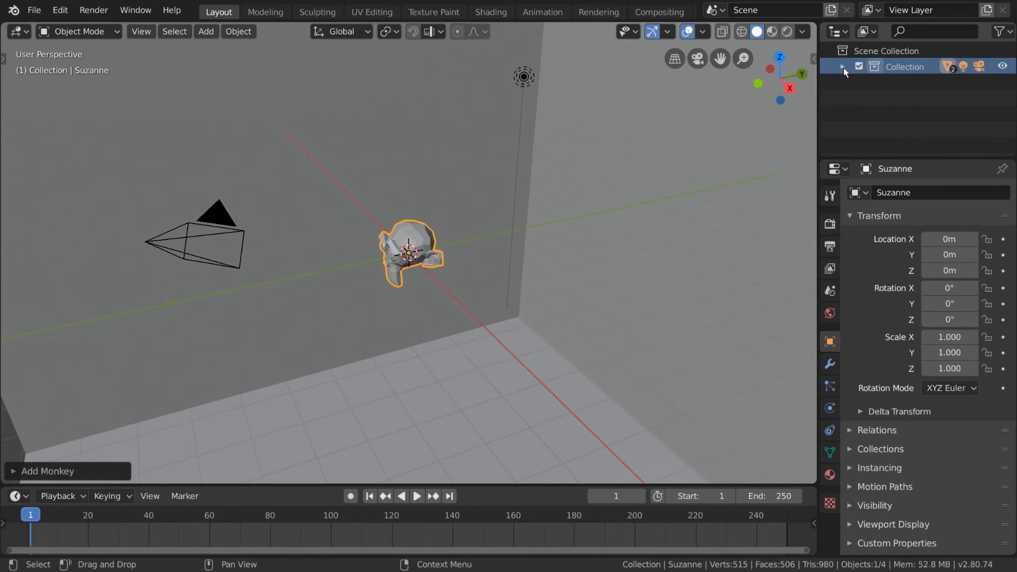
click(843, 70)
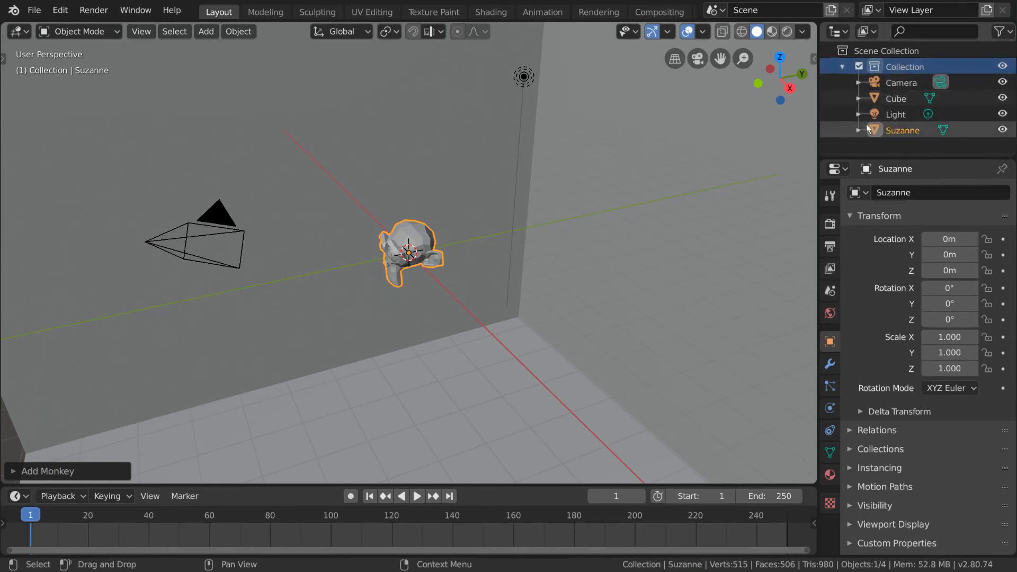
key(KP_Subtract)
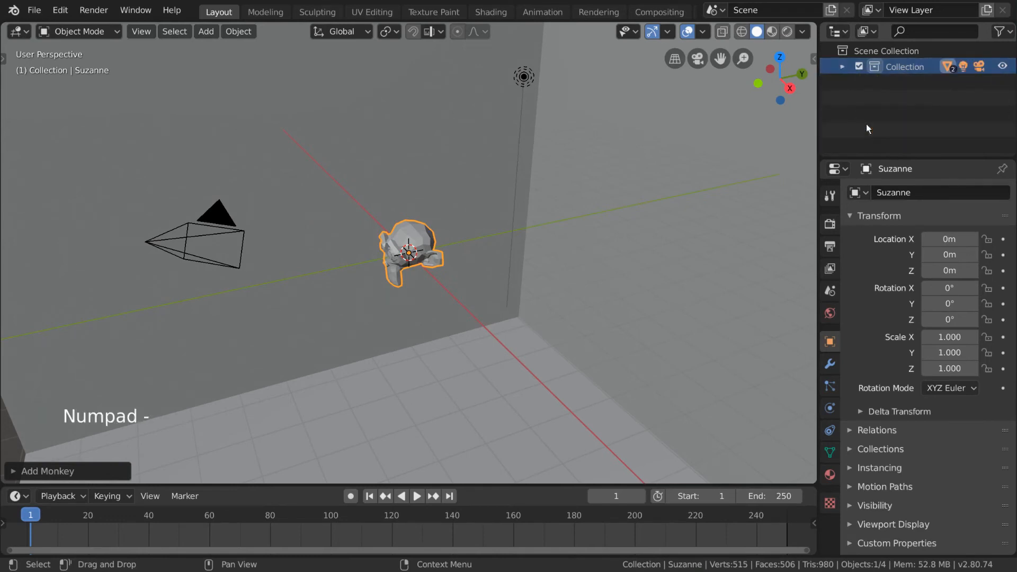
- Expand Collection's contents in the outliner
key(KP_Add)
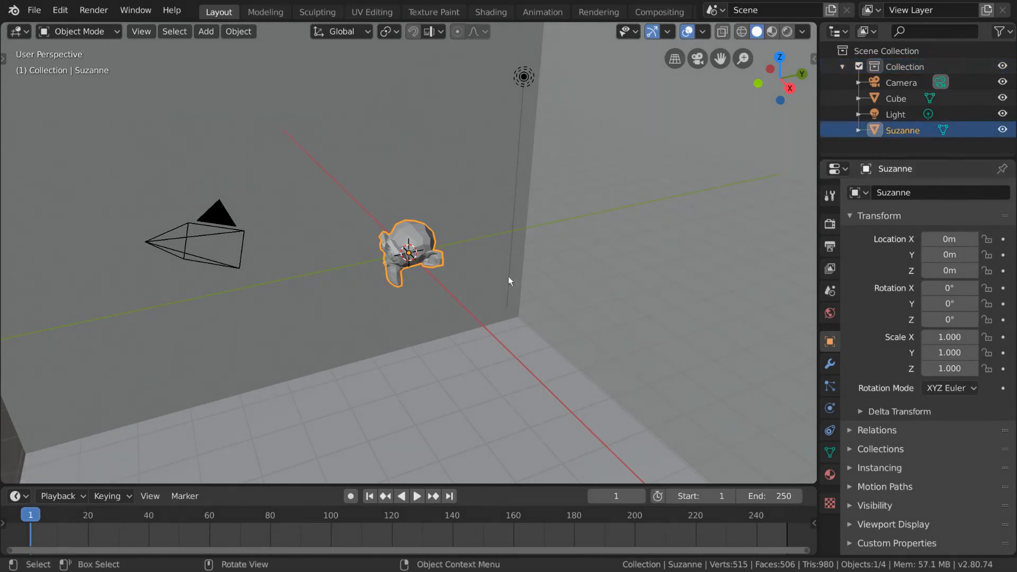
- Move the monkey out of Collection into the Scene Collection, and undo the move
click(422, 237)
right_click(541, 280)
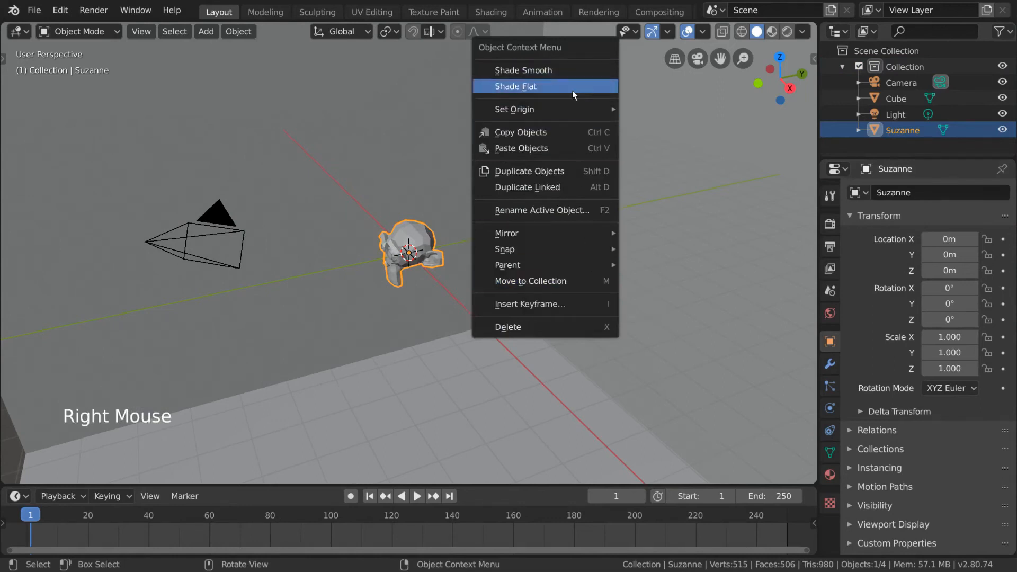
click(595, 281)
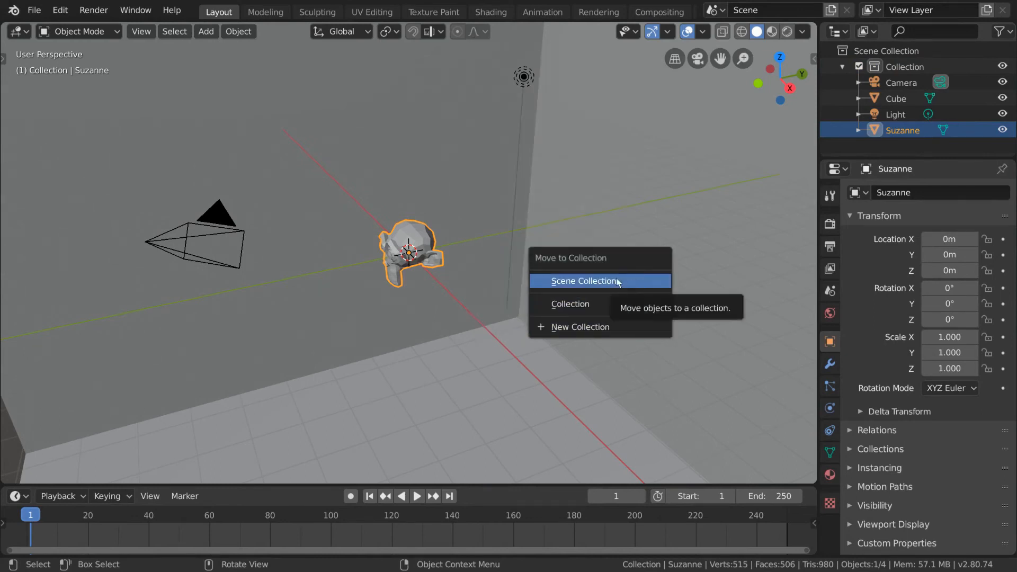
click(637, 281)
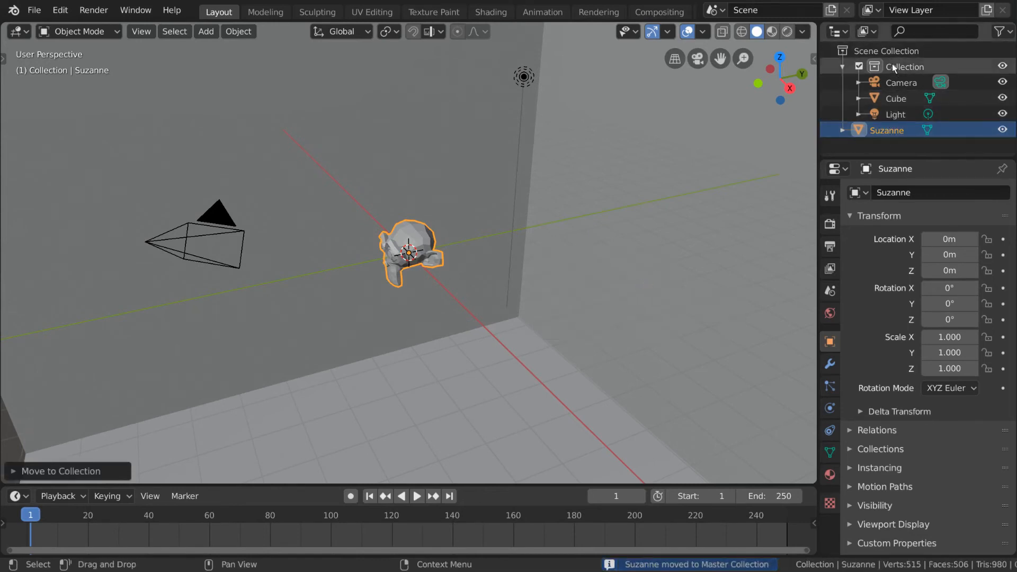
key(ctrl+z)
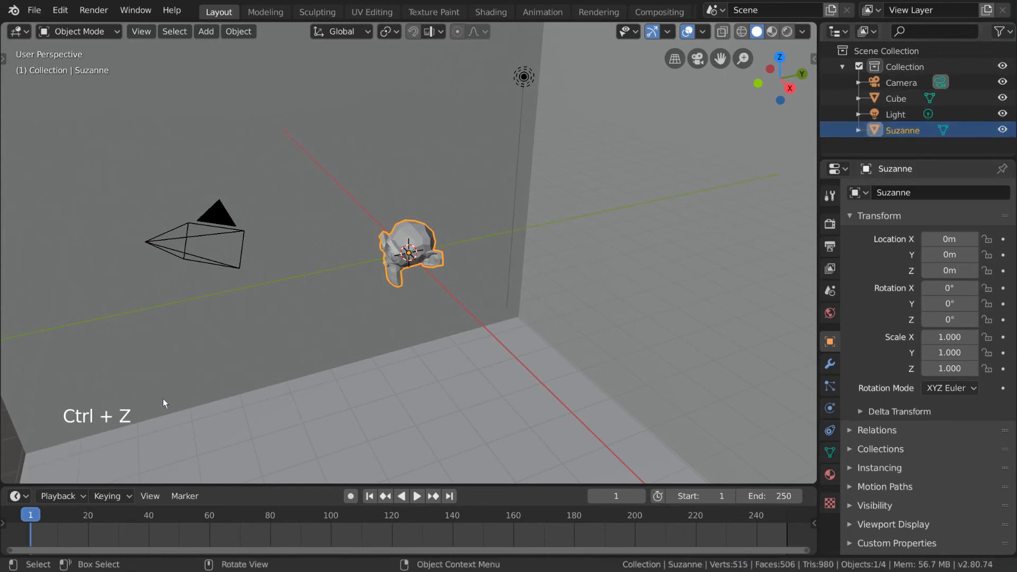
- Assign the monkey to Collection with Move to Collection
right_click(554, 265)
click(536, 247)
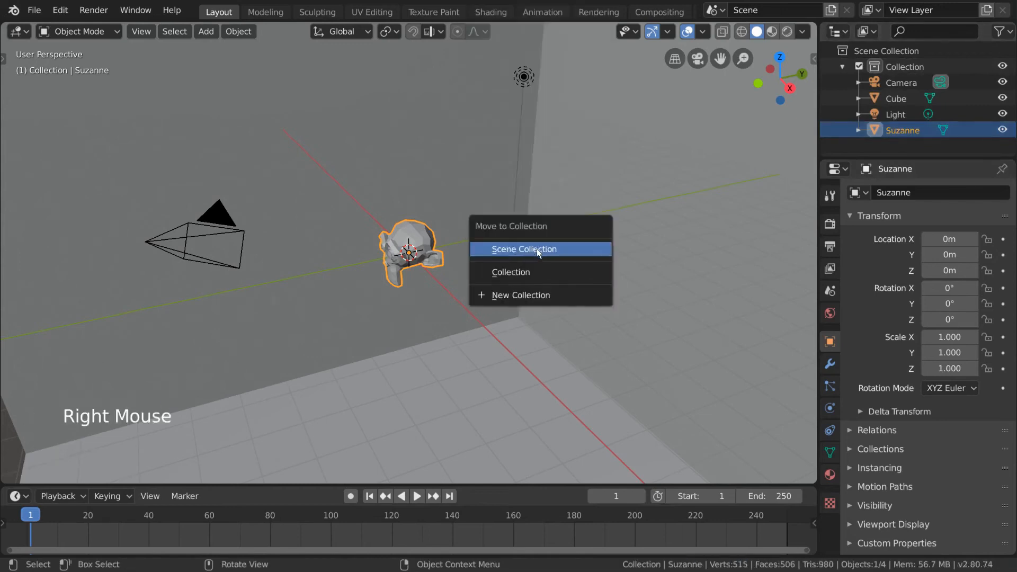
click(578, 272)
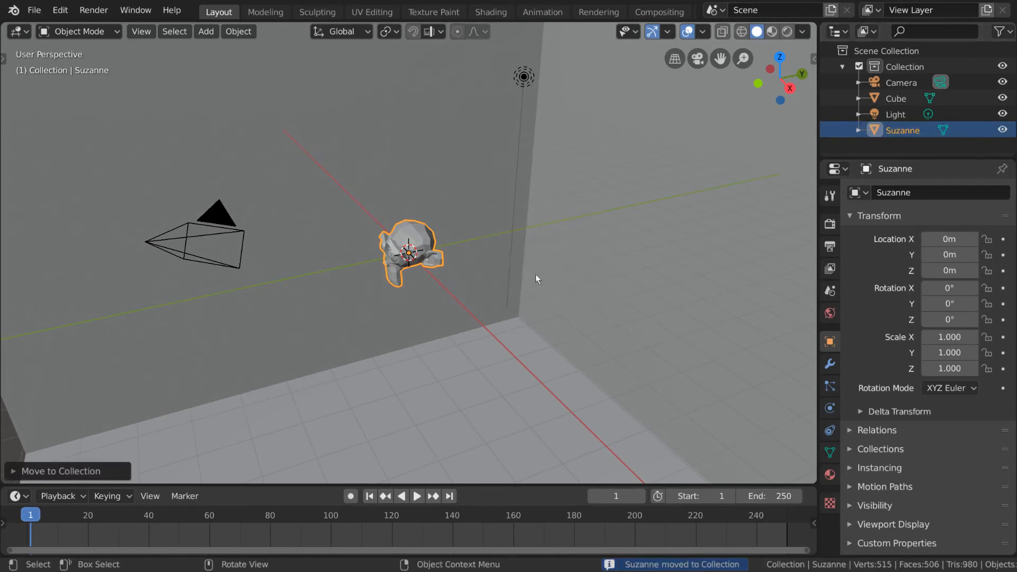
- Move the monkey into a new collection named Character
right_click(522, 273)
click(521, 274)
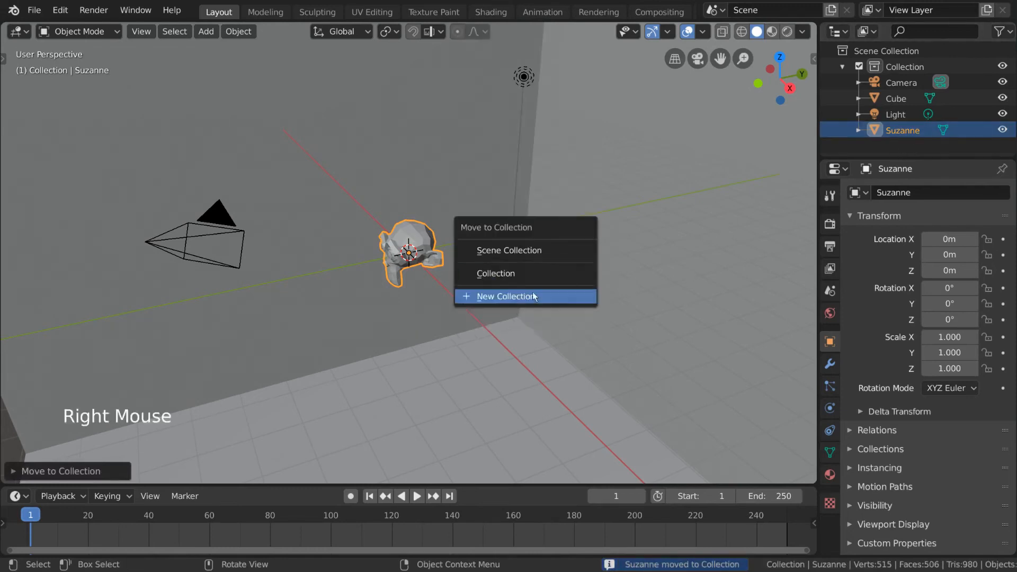
click(578, 296)
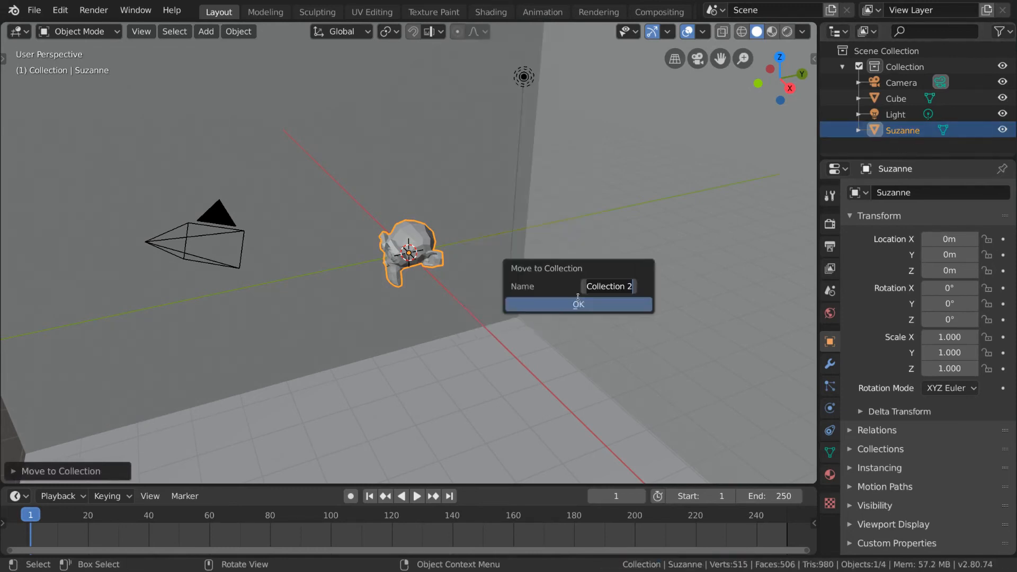
text(Chara)
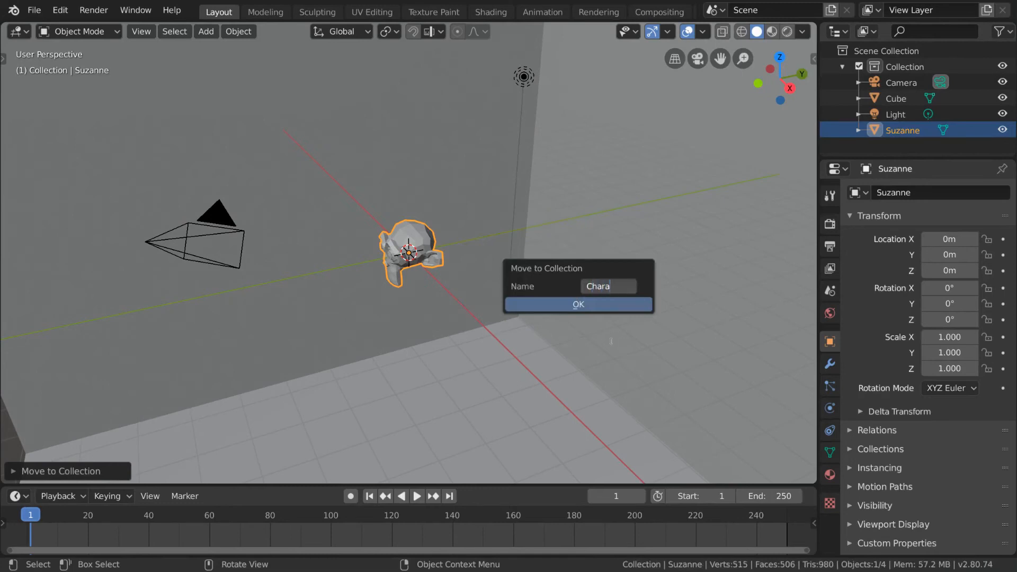
text(cter)
key(Return)
key(Return)
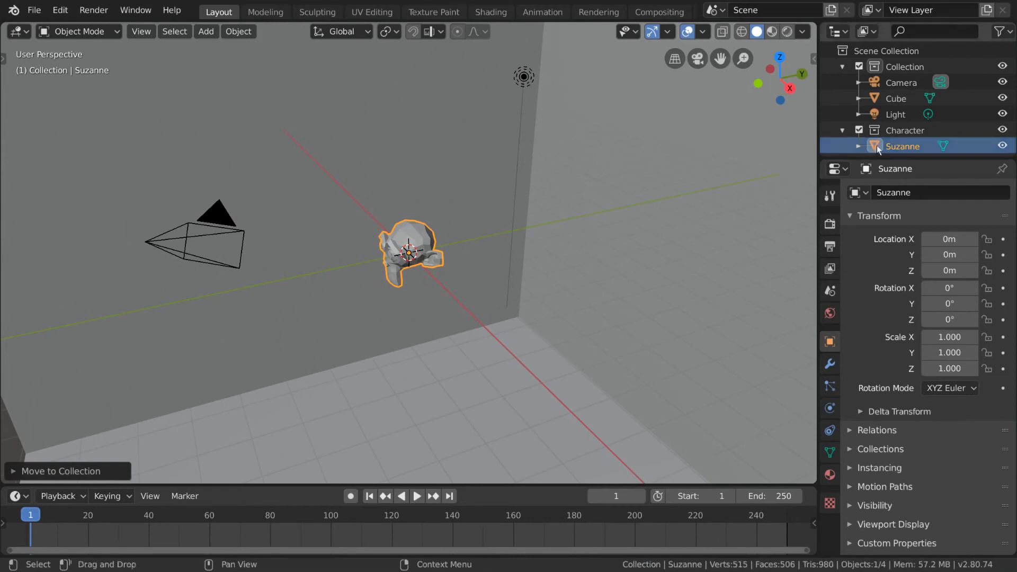
- Make the Character collection active, and toggle its visibility off and back on
scroll(913, 136, down, 2)
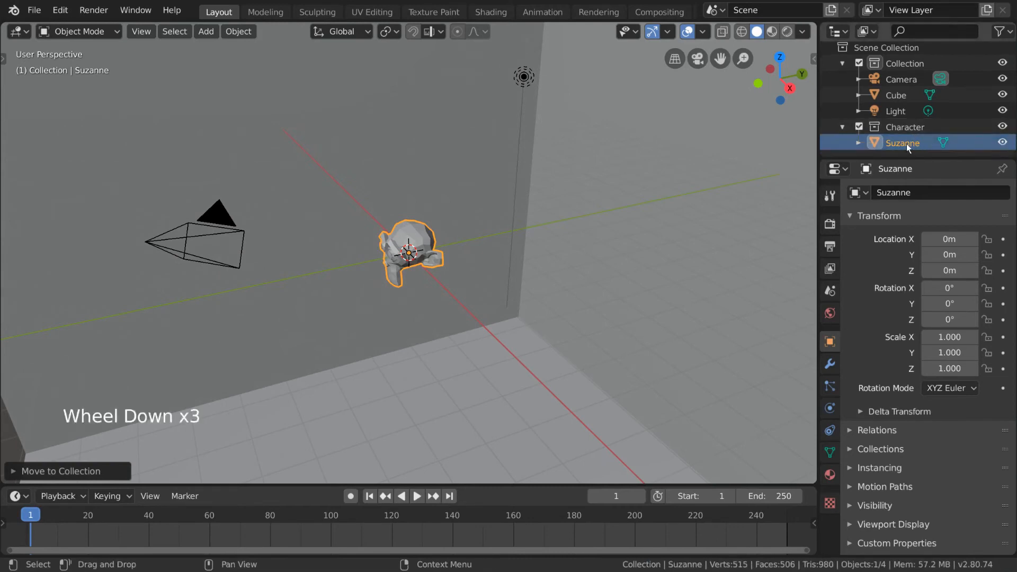
click(911, 128)
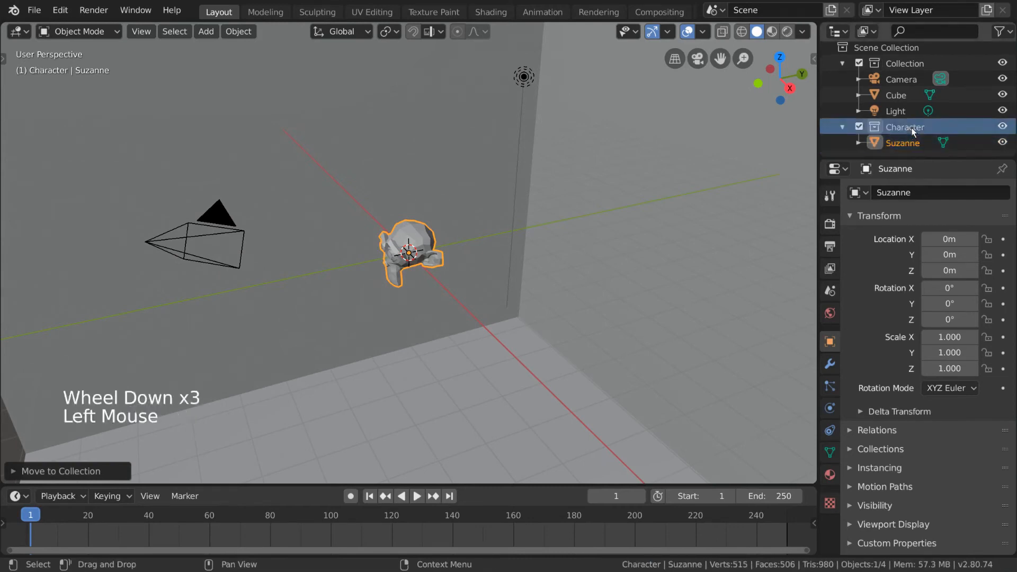
click(1002, 126)
click(1003, 126)
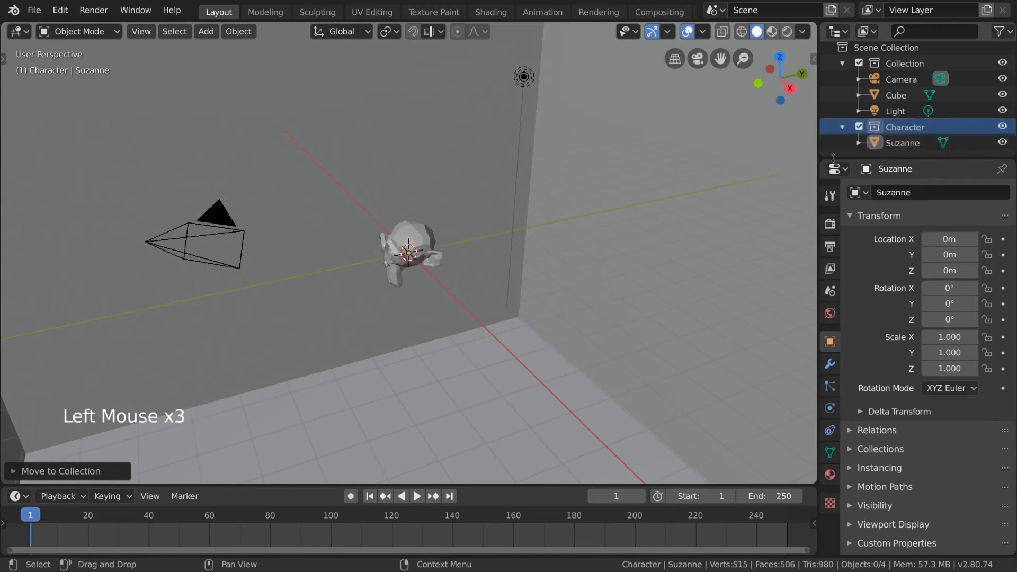
- Select the monkey and move it to Collection, and return it to the Character collection
click(427, 238)
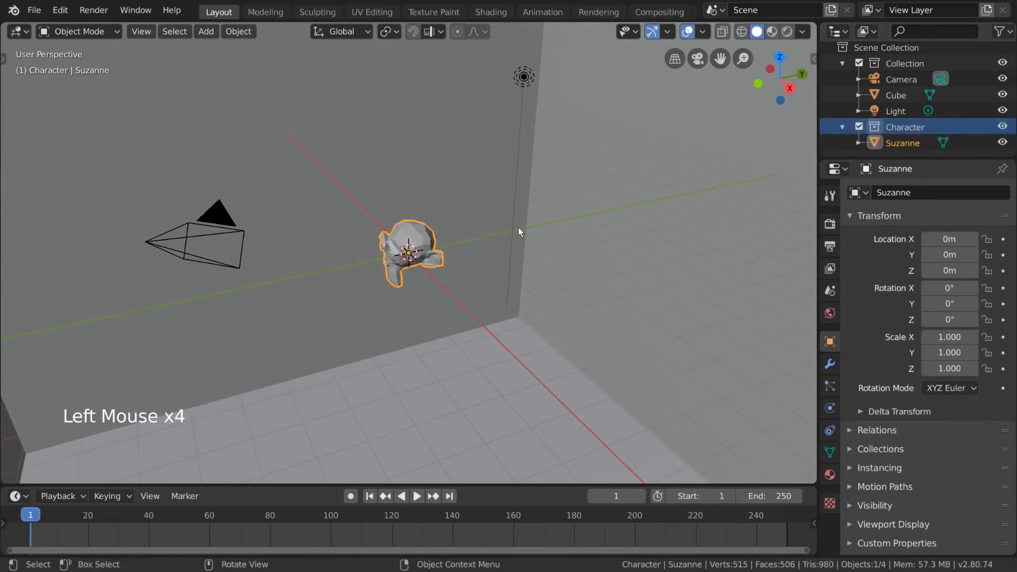
key(m)
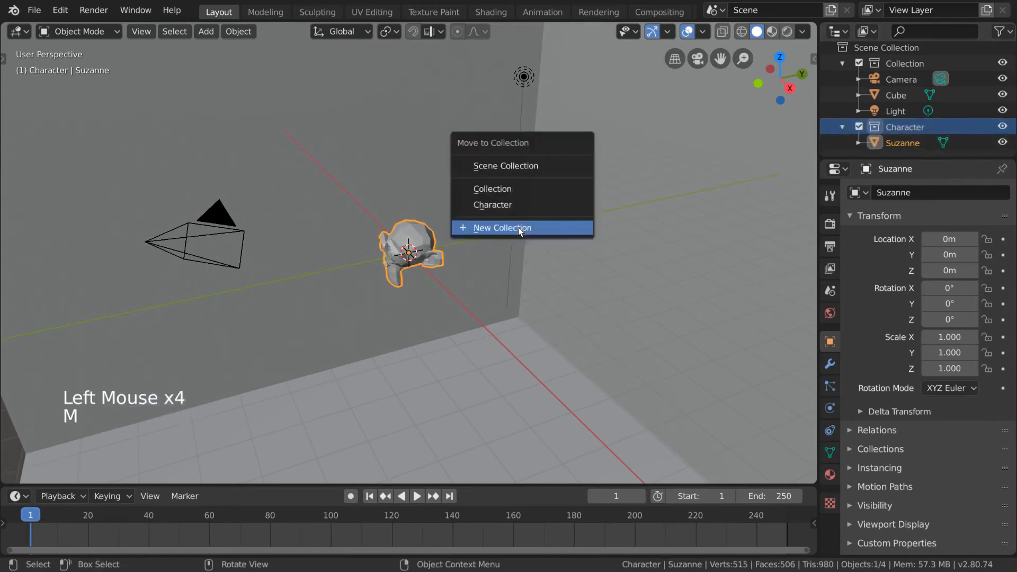
click(519, 189)
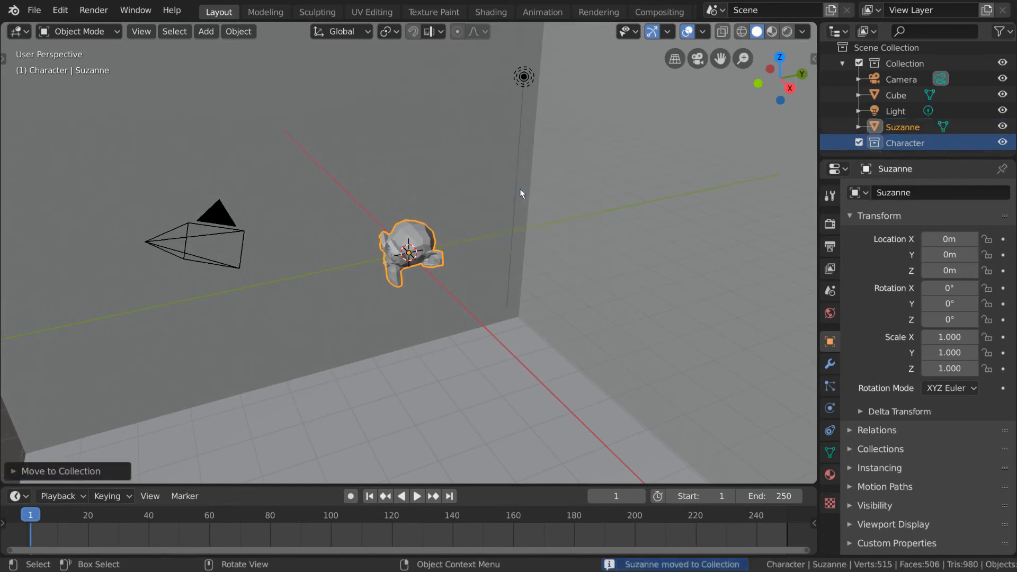
key(m)
click(526, 204)
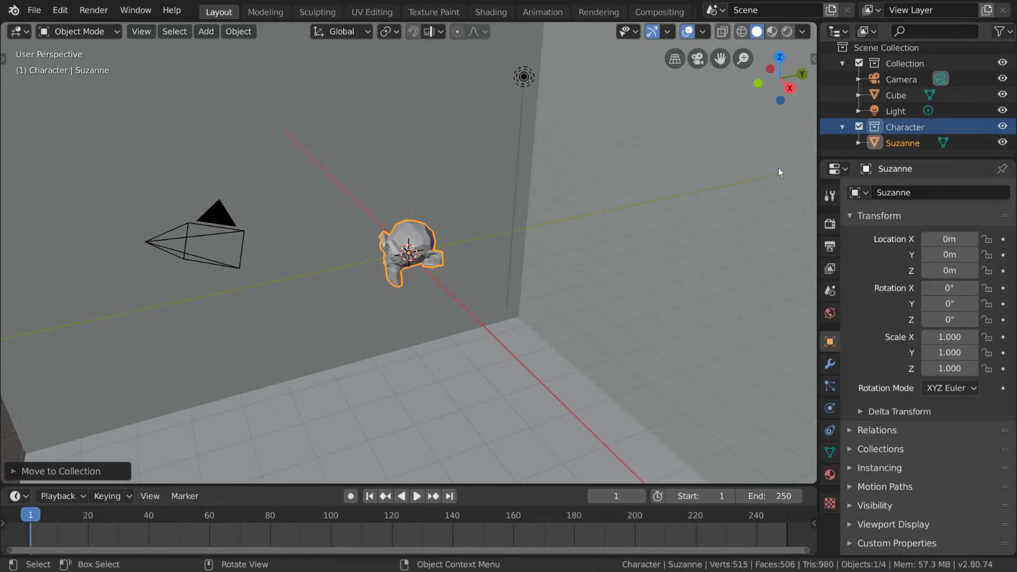
- Create a new empty collection directly under the Scene Collection in the outliner
scroll(962, 107, down, 4)
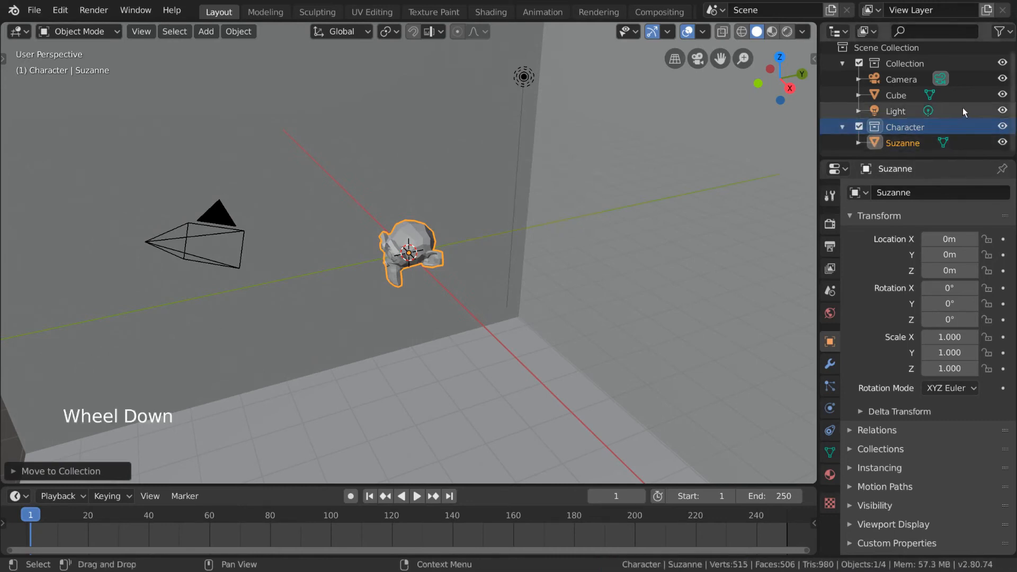
right_click(869, 152)
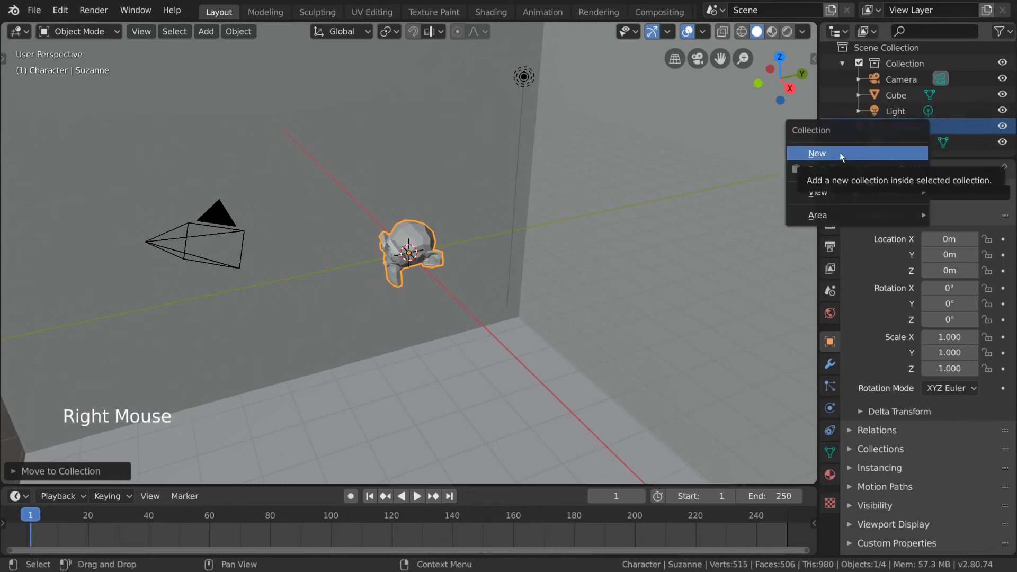
click(866, 153)
scroll(918, 144, down, 4)
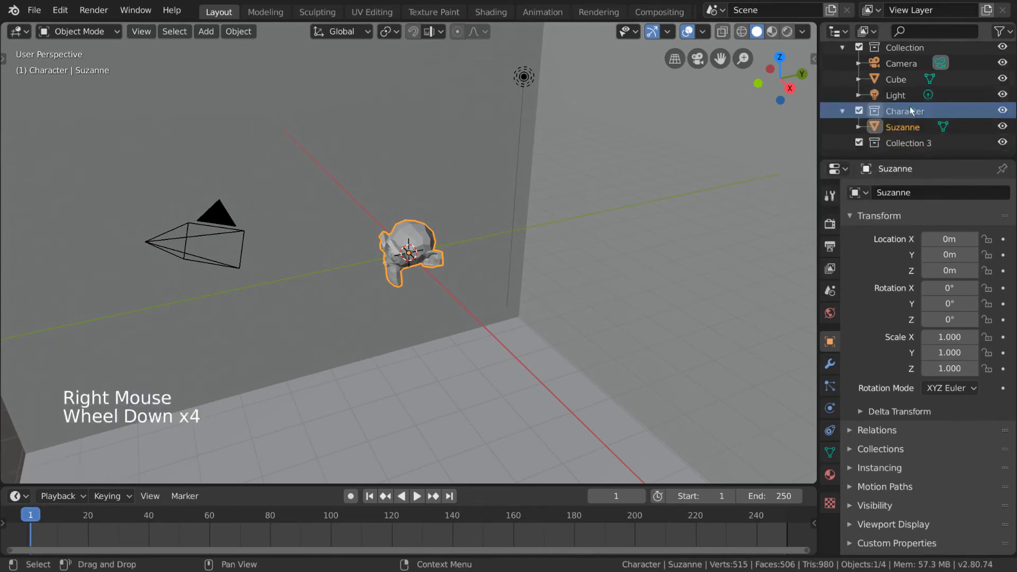
- Switch the active collection to Collection 3, and from there to the Scene Collection
click(917, 144)
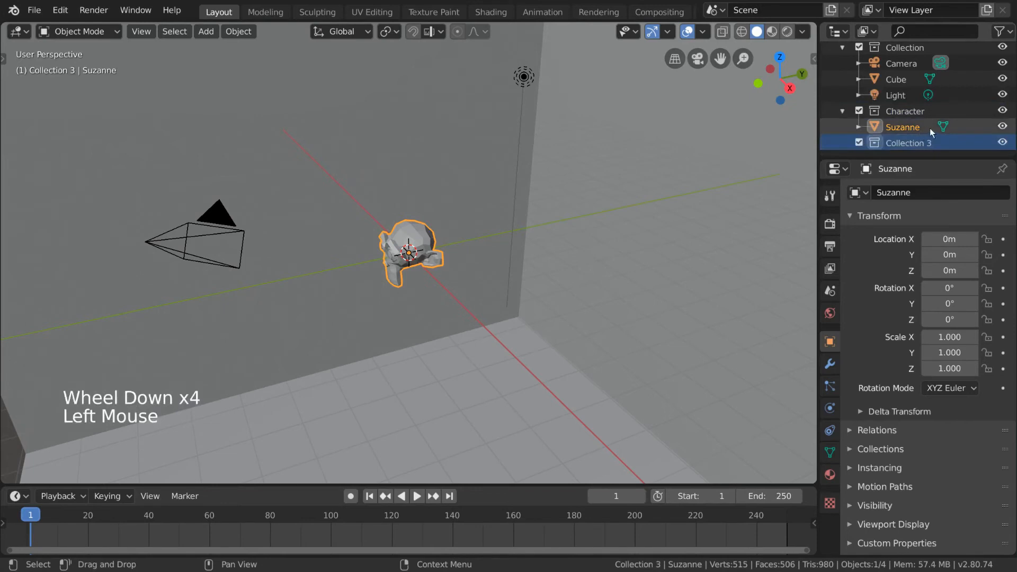
scroll(908, 90, up, 4)
click(897, 50)
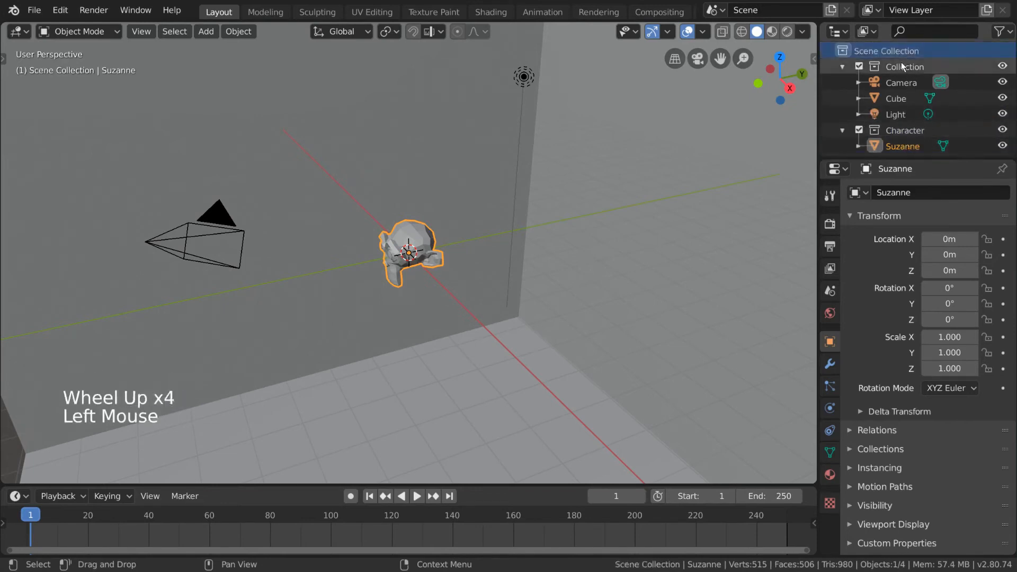
- Make Character the active collection and create a new collection nested inside it
scroll(903, 80, down, 2)
click(898, 109)
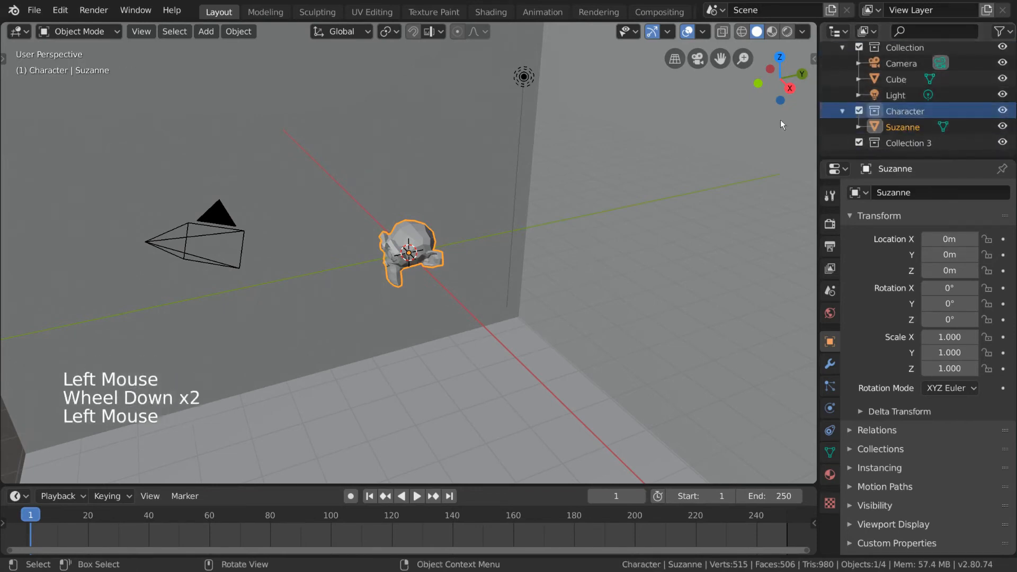
right_click(921, 112)
click(921, 110)
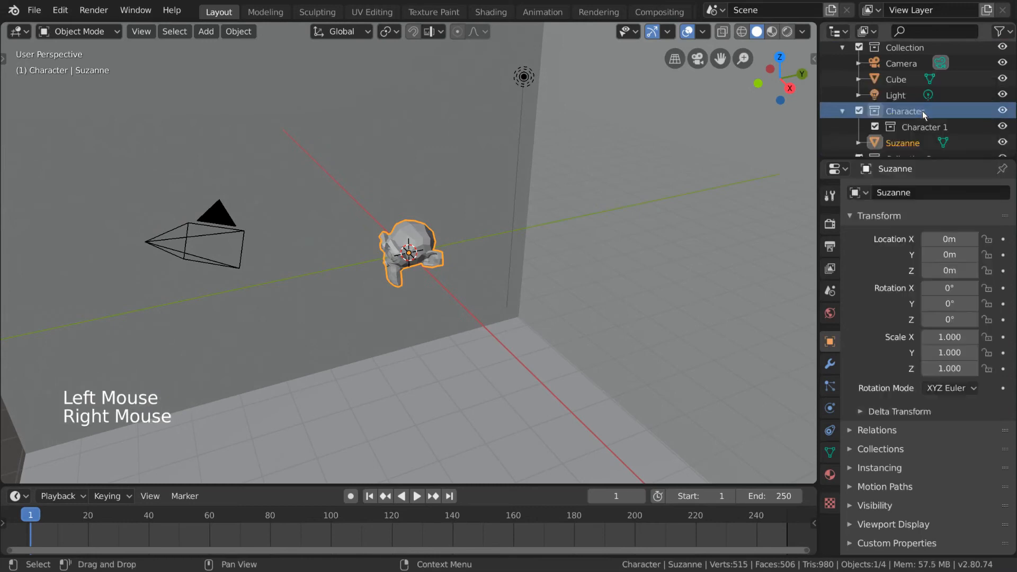
click(945, 128)
scroll(957, 123, down, 1)
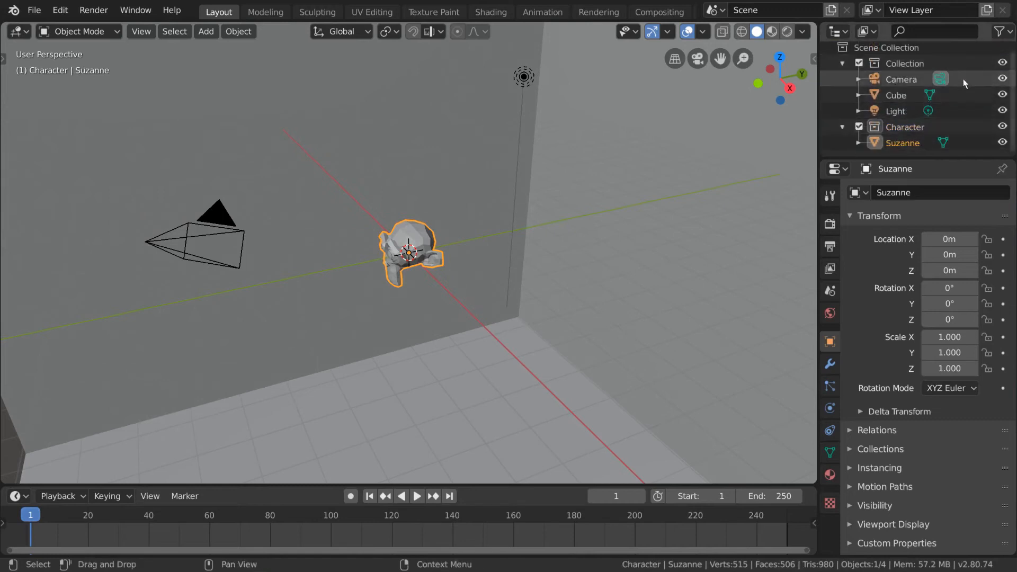
- Add two new empty collections directly under the Scene Collection in the outliner
key(c)
scroll(963, 83, down, 4)
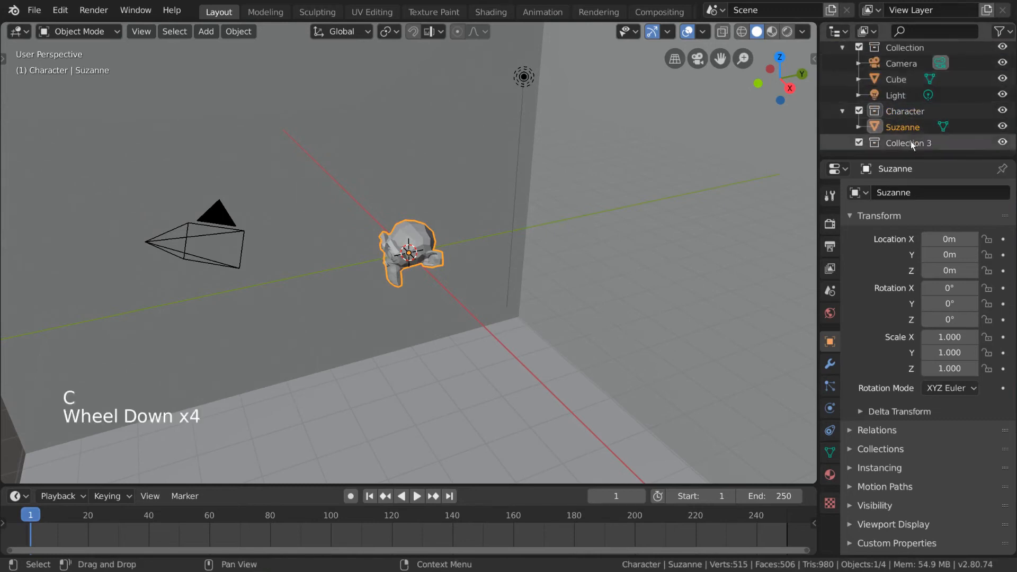
key(c)
scroll(924, 139, down, 4)
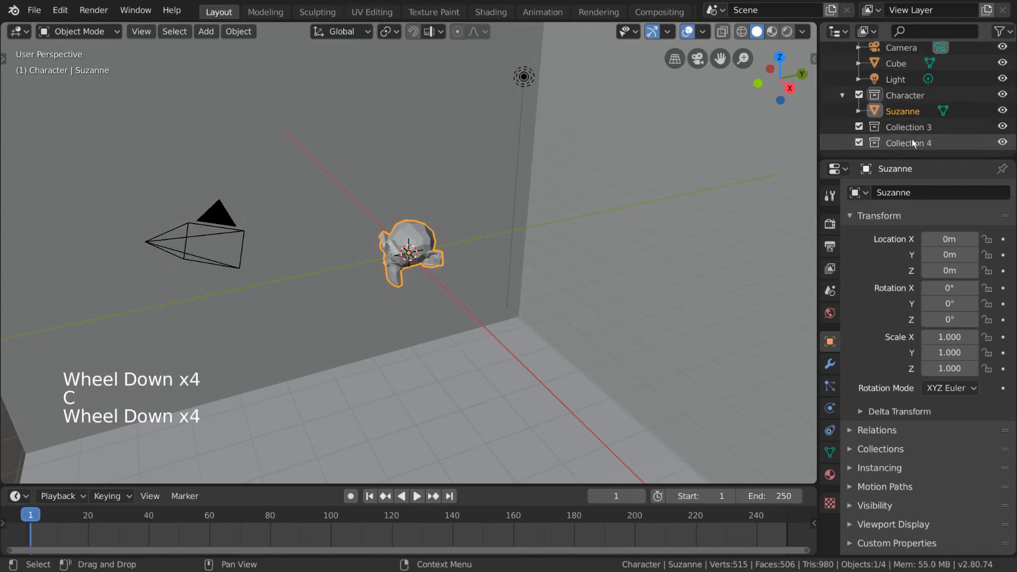
- Highlight the Character collection and create more than a dozen nested collections inside it
click(907, 96)
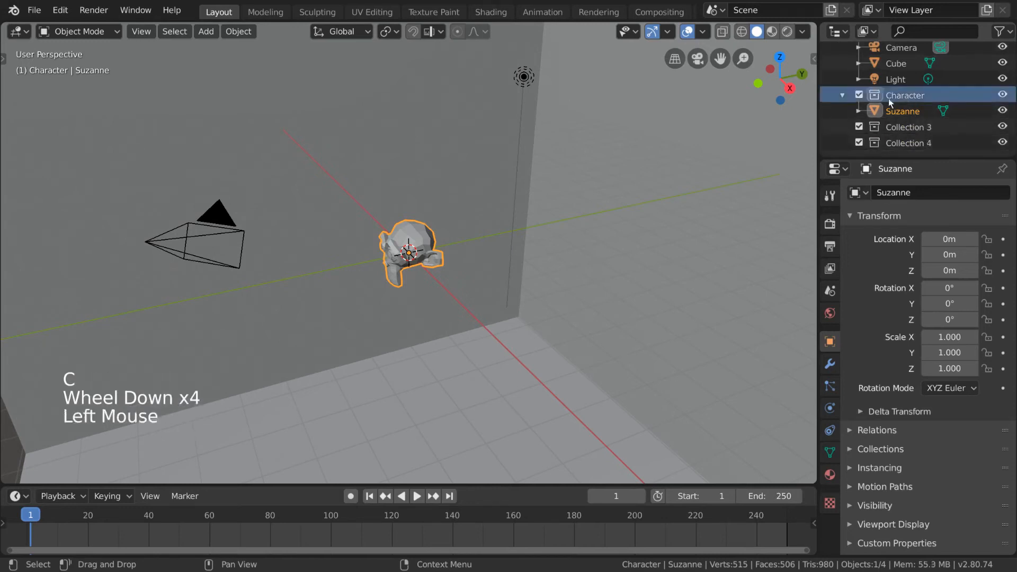
key(c)
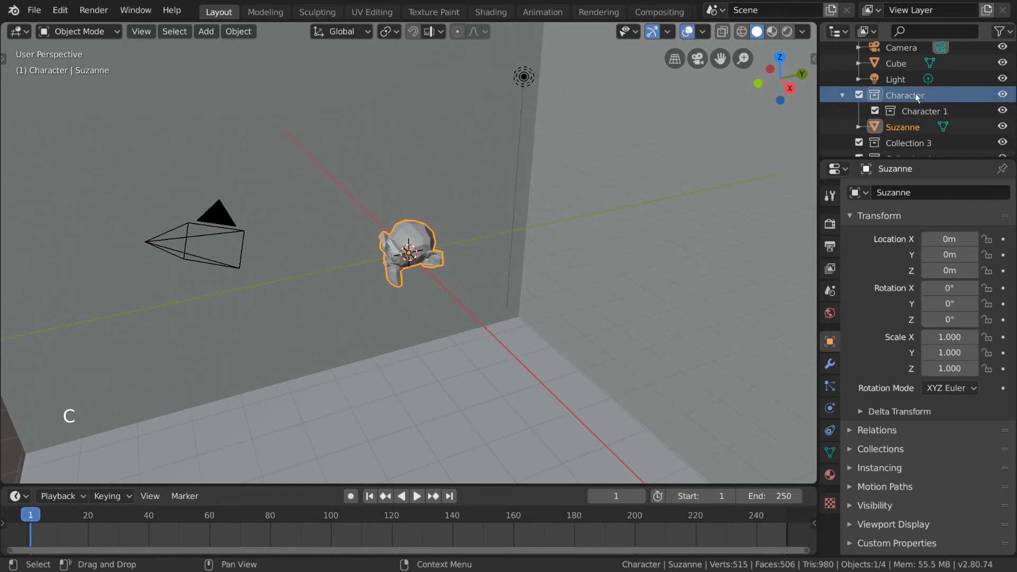
key(c)
key(c)
key(c)
key(c)
key(c)
key(c)
key(c)
key(c)
key(c)
key(c)
key(c)
key(c)
key(c)
key(c)
key(c)
key(c)
key(c)
scroll(947, 96, down, 1)
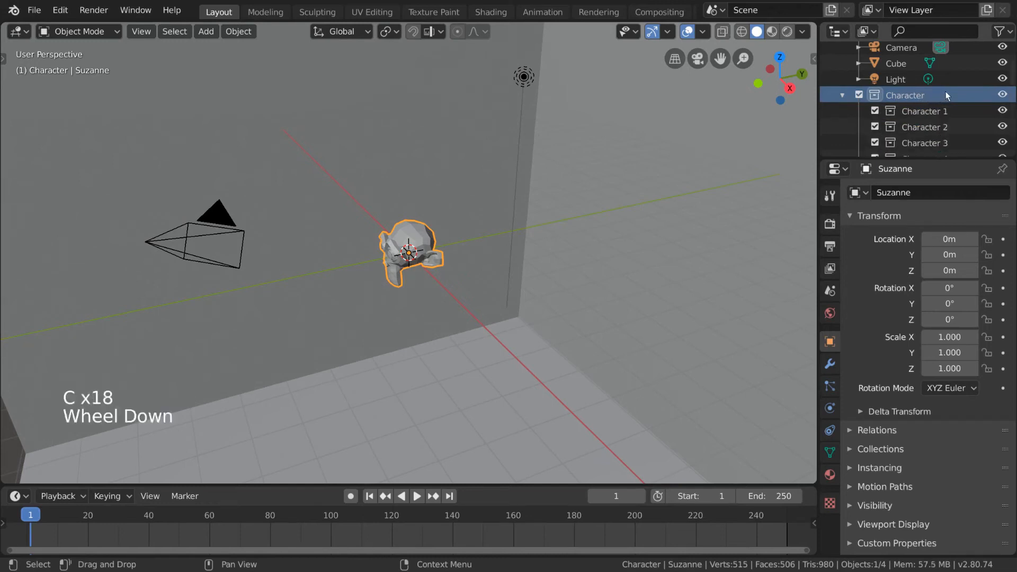
scroll(948, 98, down, 12)
key(c)
key(c)
key(c)
key(c)
key(c)
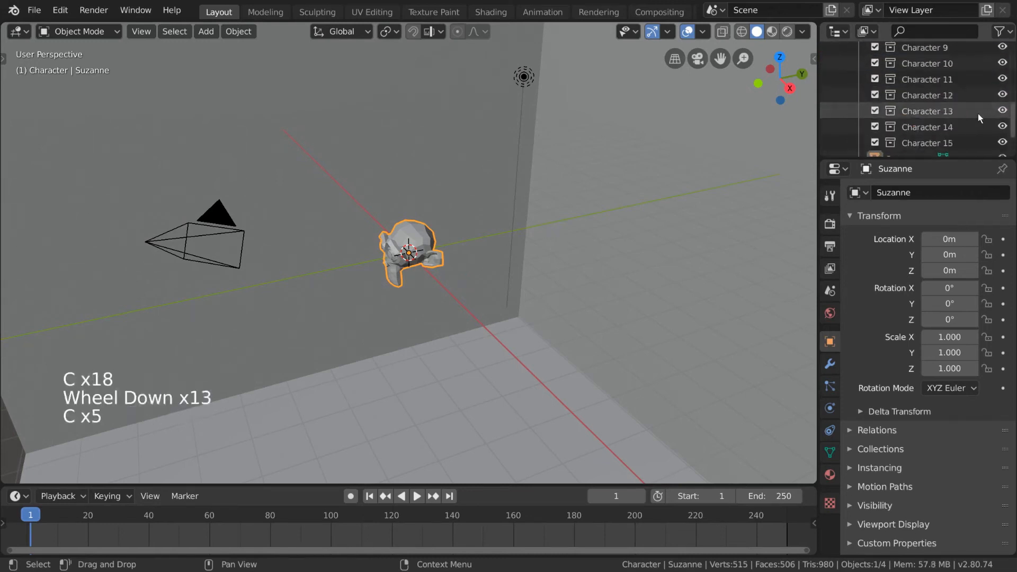
key(c)
key(c)
key(c)
scroll(972, 114, down, 6)
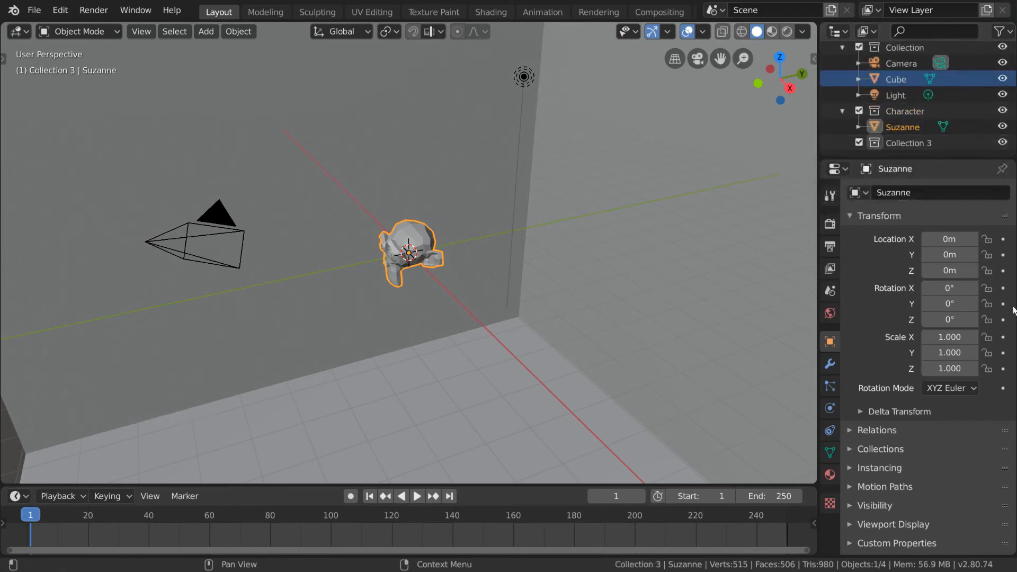
- Rename Collection 3 as BG in the outliner
triple_click(908, 141)
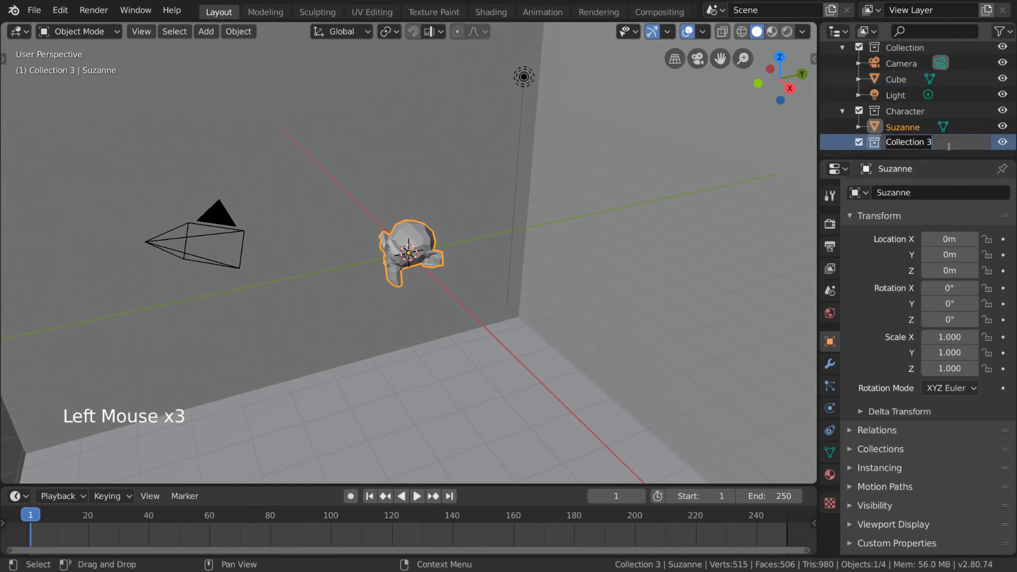
ctrl+click(916, 142)
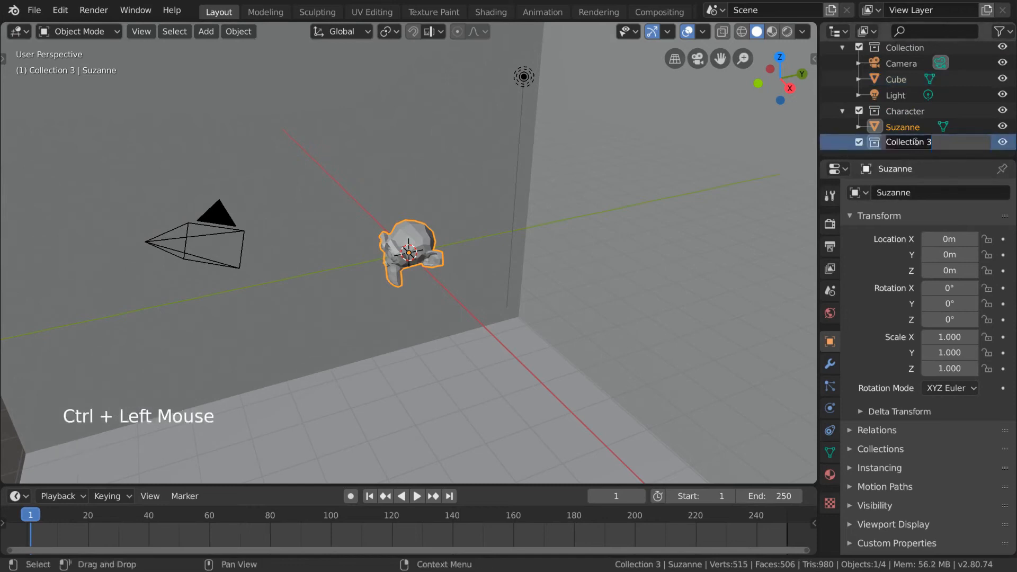
text(BG)
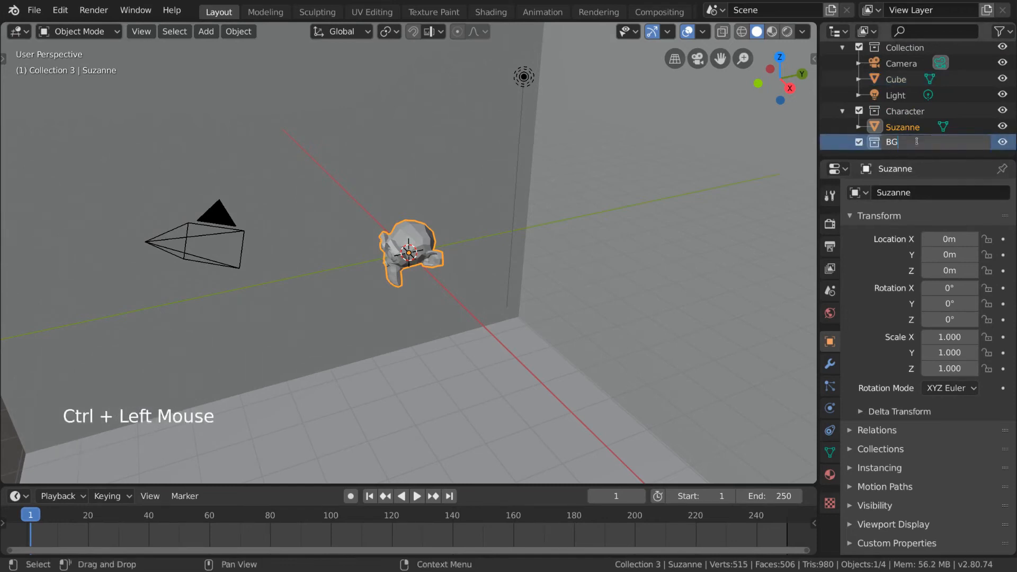
key(Return)
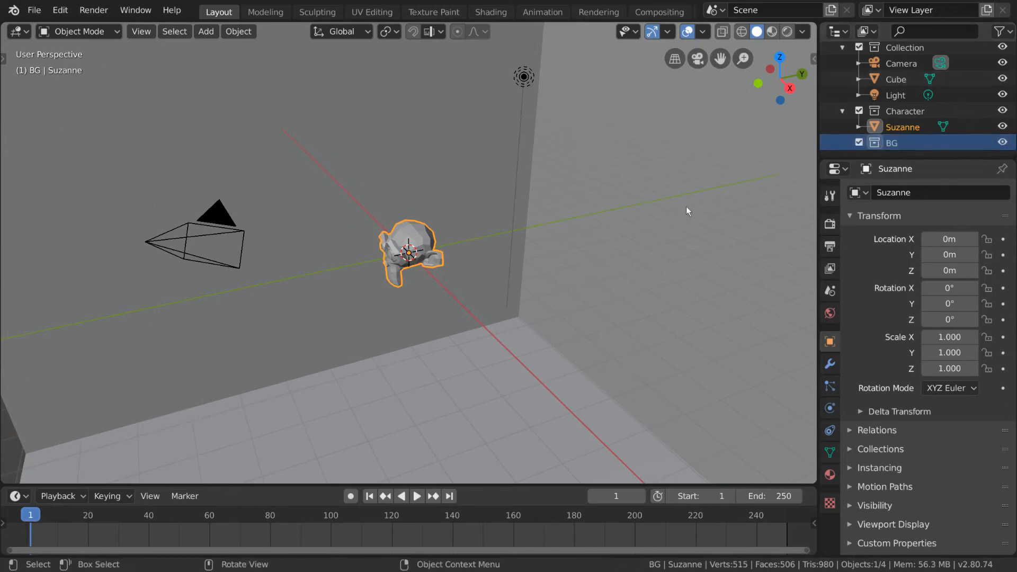
- Try sending the large room cube to the BG collection with Move to Collection, and undo the move
click(665, 213)
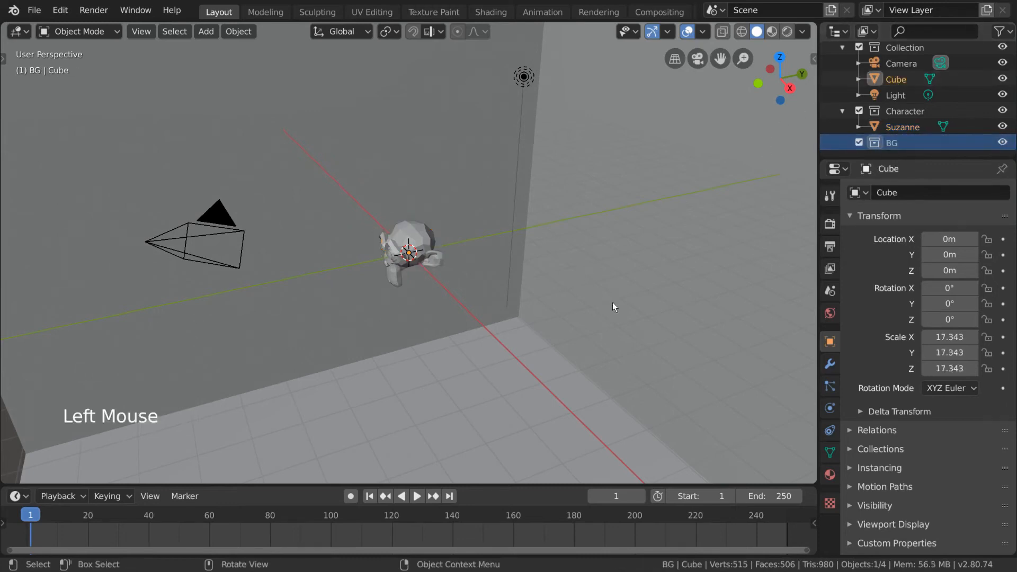
key(m)
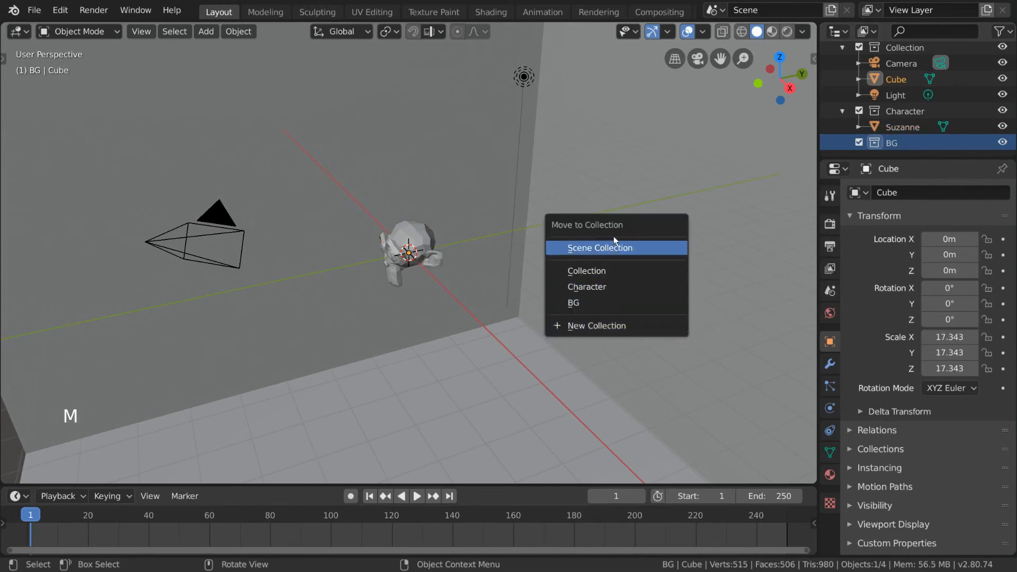
click(657, 302)
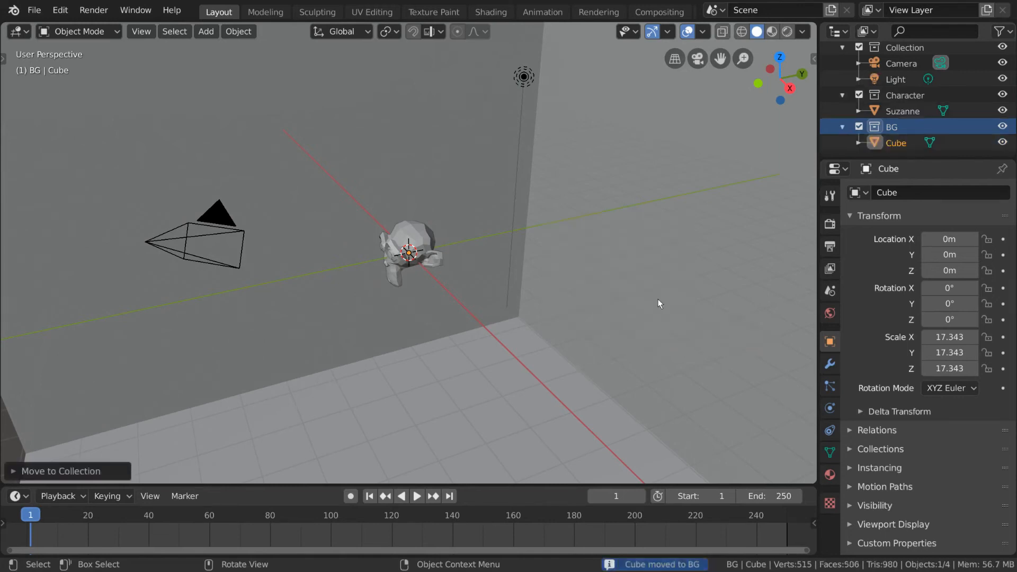
key(ctrl+z)
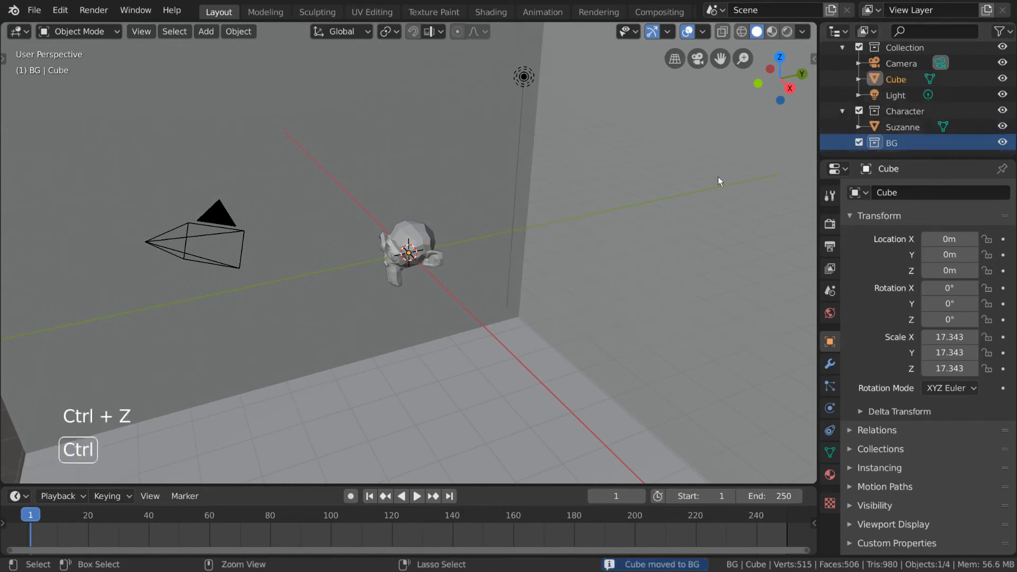
- Place the Cube object inside the BG collection directly in the outliner
click(893, 79)
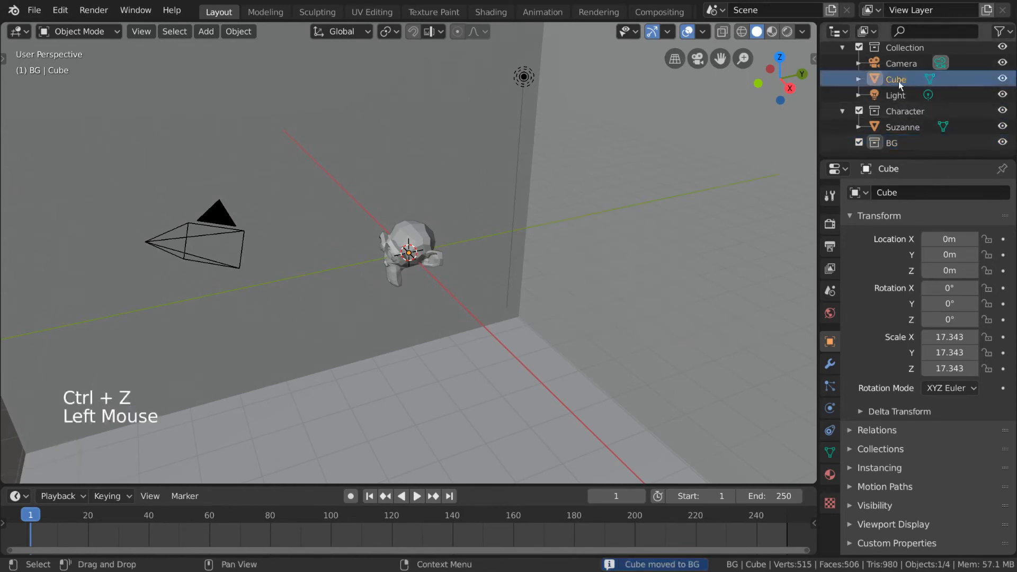
drag(899, 81, 901, 145)
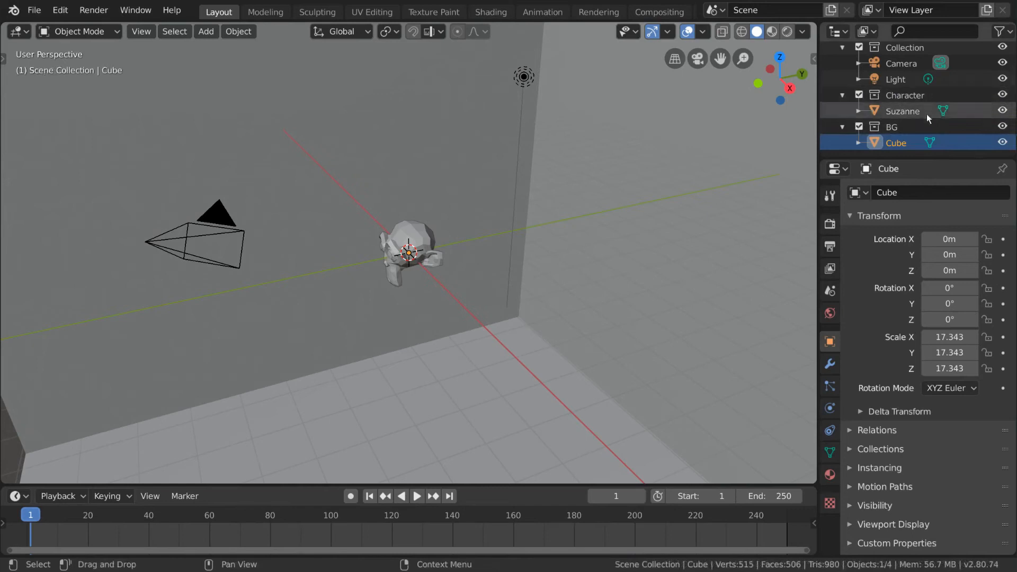
- Exclude the Character and BG collections from the view layer, and include both again
click(860, 96)
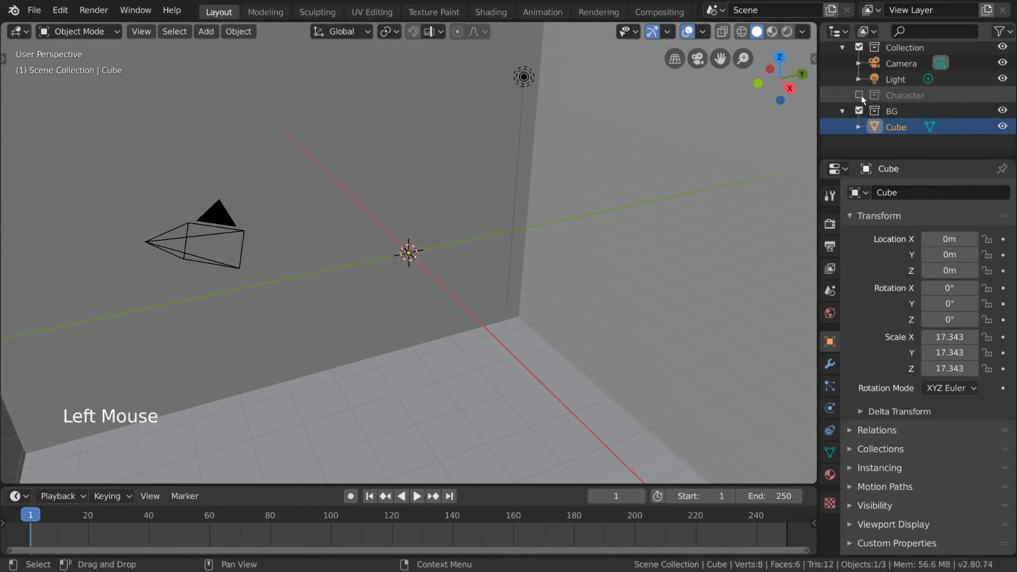
click(860, 127)
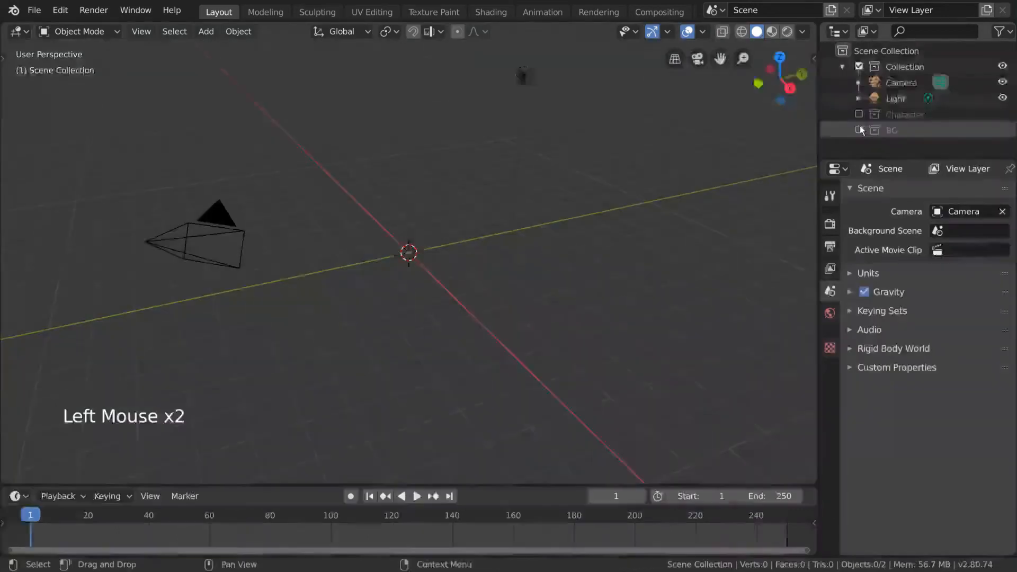
click(857, 114)
click(858, 113)
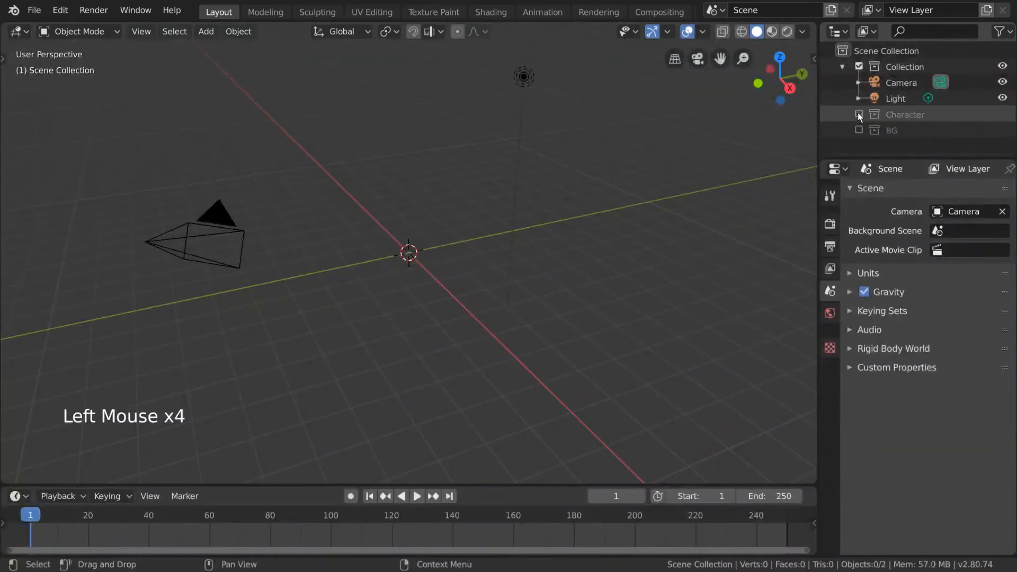
click(858, 128)
click(859, 113)
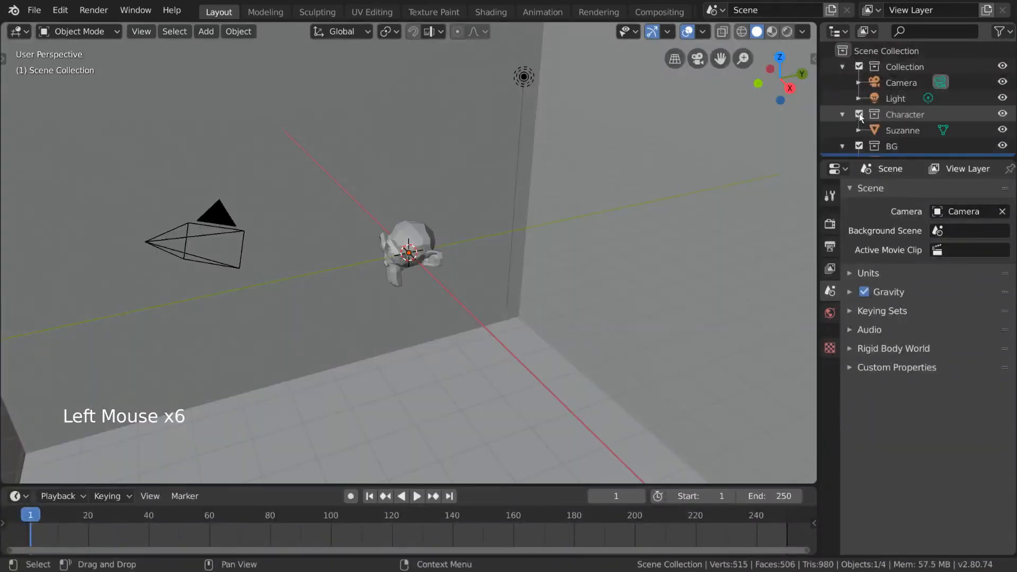
scroll(882, 113, down, 3)
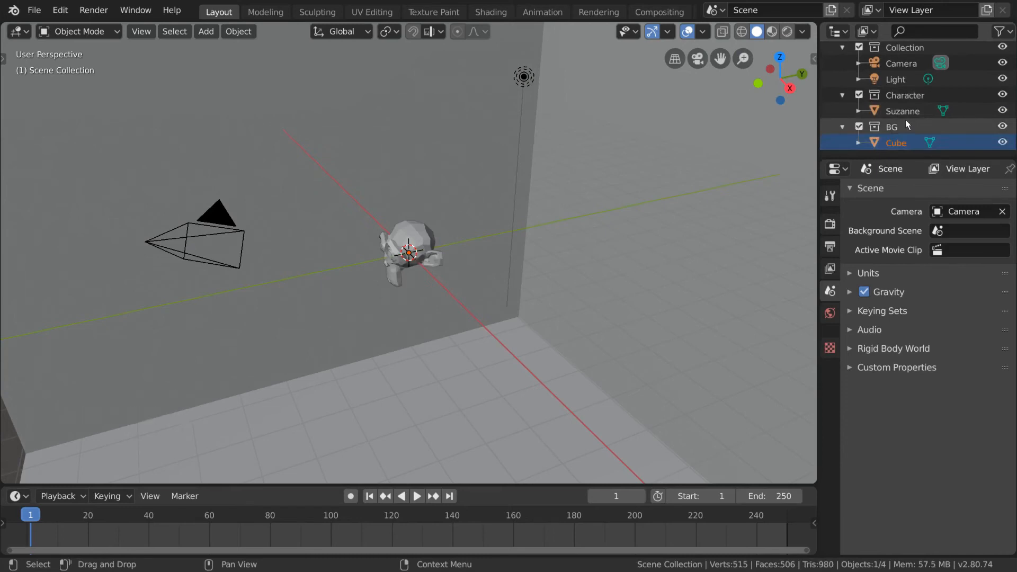
- Add a second view layer and exclude the Character and BG collections from it
click(986, 10)
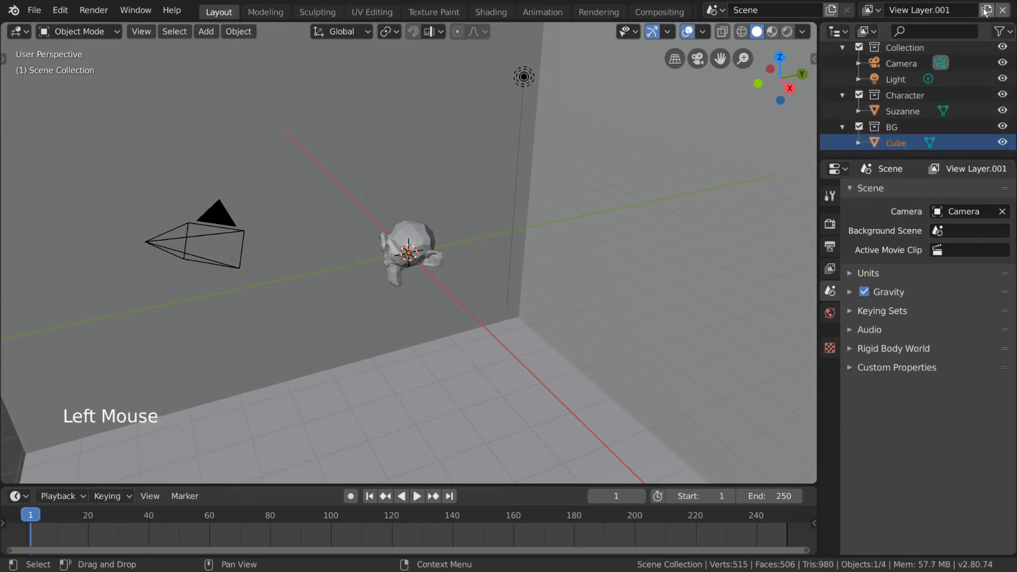
click(859, 96)
click(859, 127)
- Switch to the original View Layer and back to View Layer.001, and remove View Layer.001
click(870, 10)
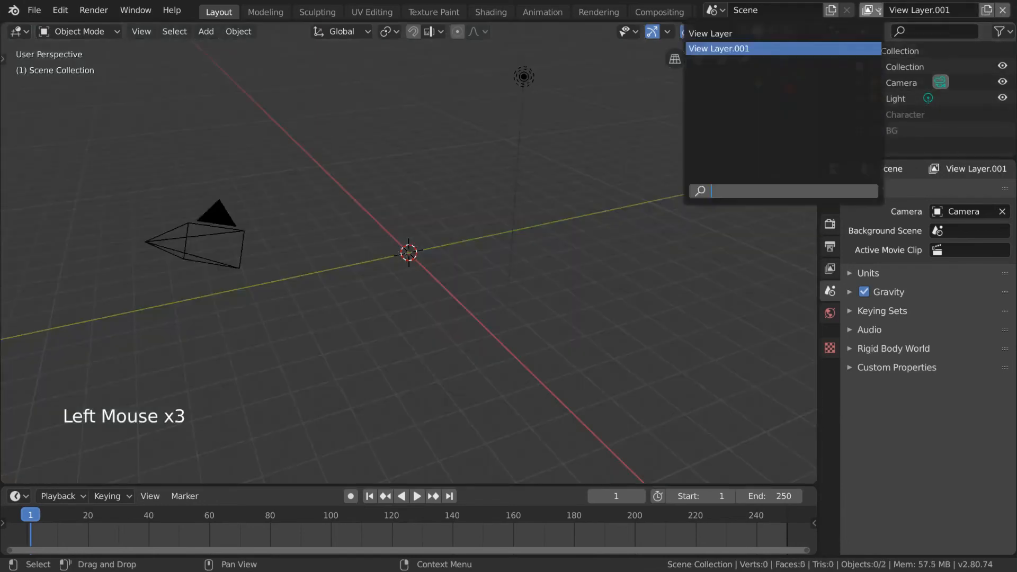
click(865, 33)
scroll(916, 110, down, 3)
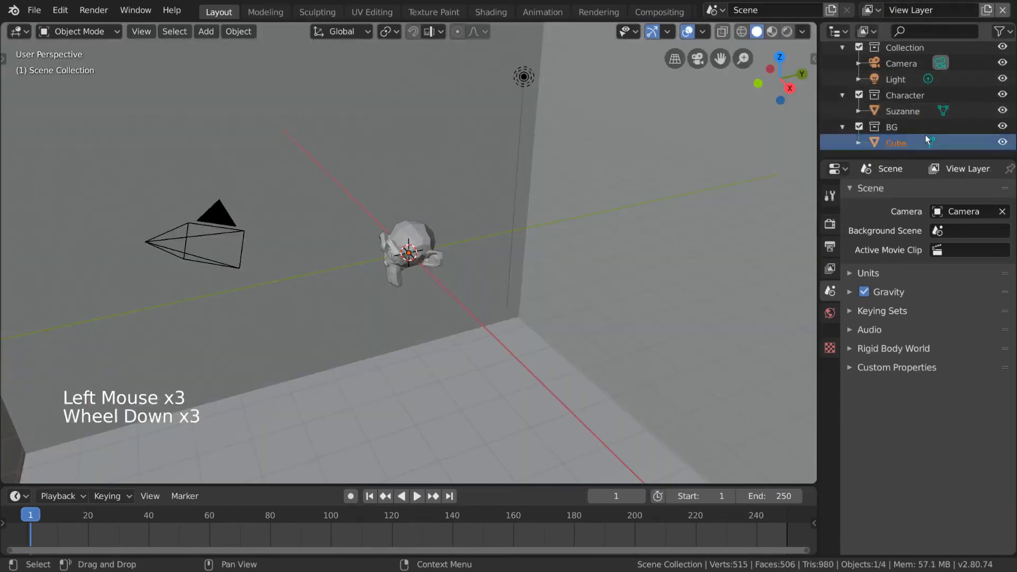
click(869, 10)
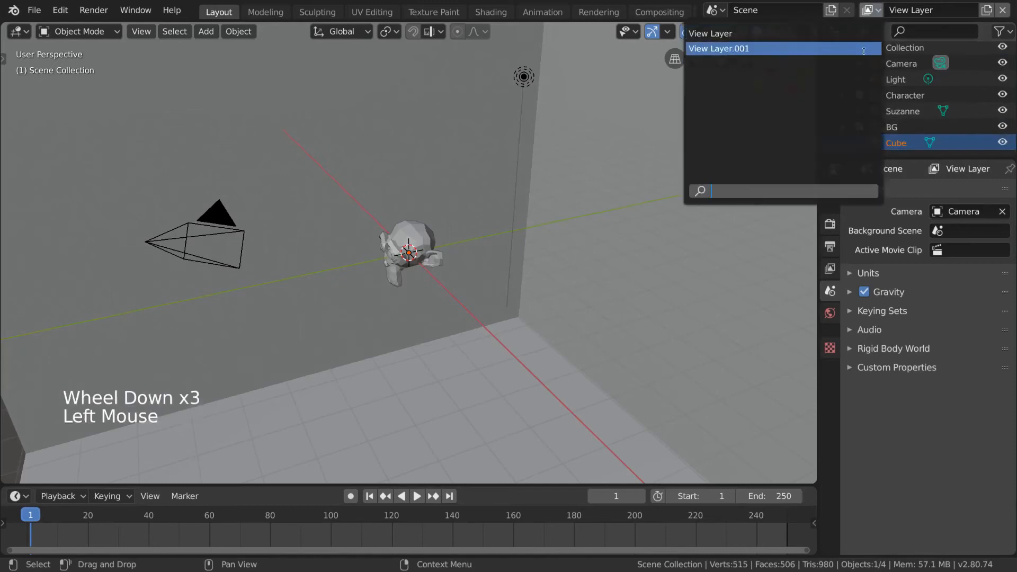
click(864, 48)
click(1003, 10)
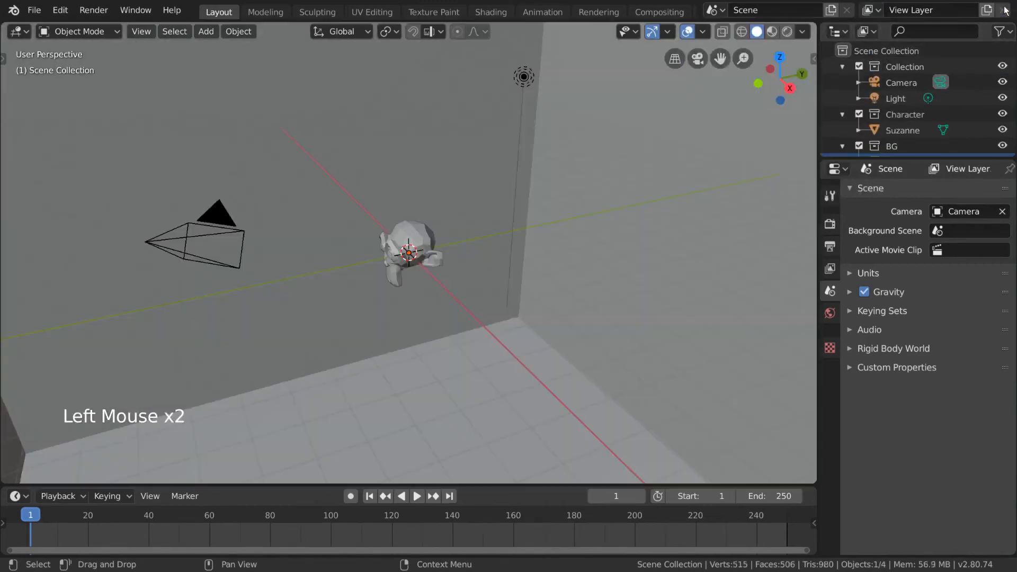
- Move the Camera and Light together into the Character collection in the outliner
click(903, 81)
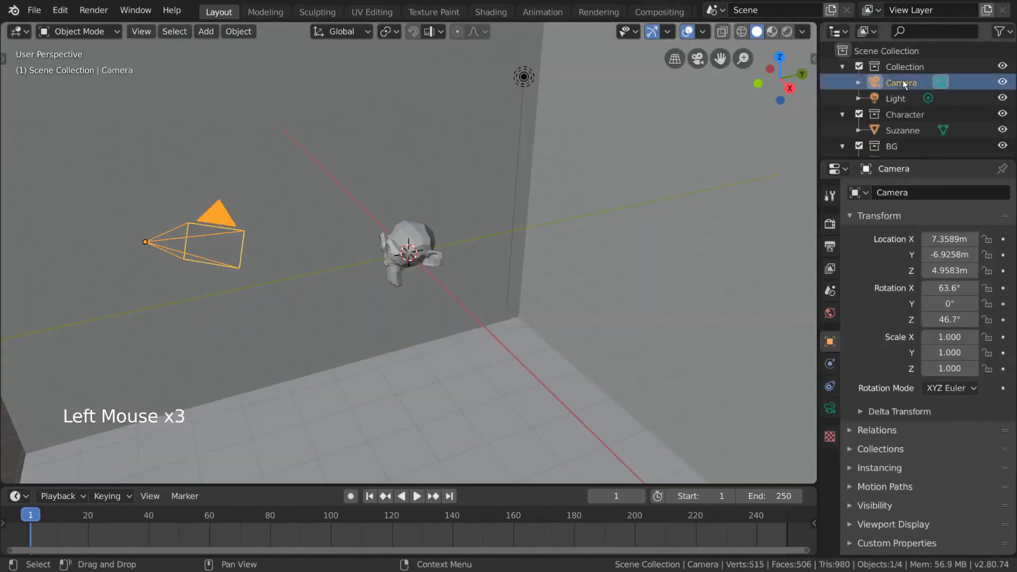
shift+click(900, 95)
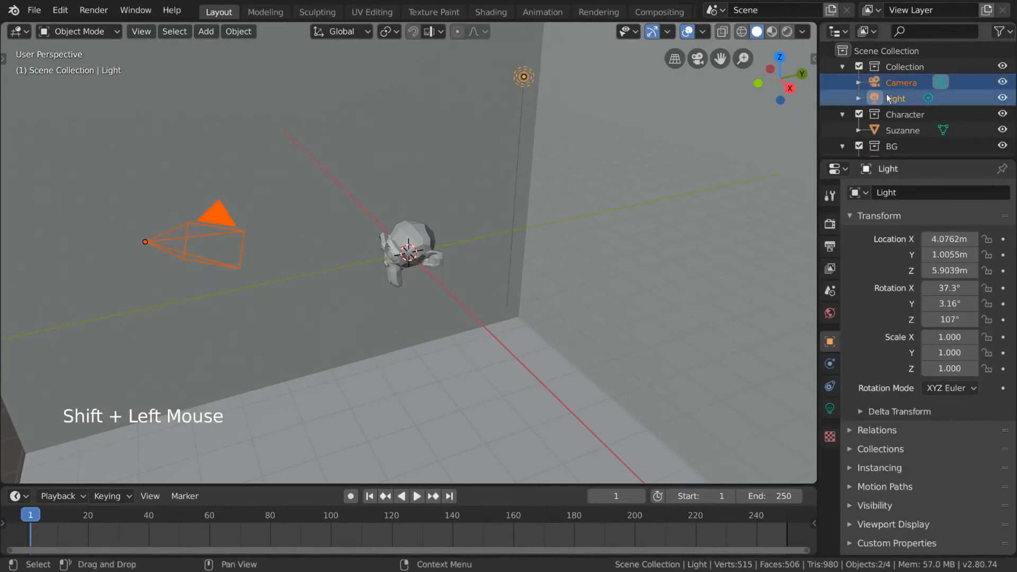
scroll(924, 106, down, 1)
drag(899, 77, 897, 133)
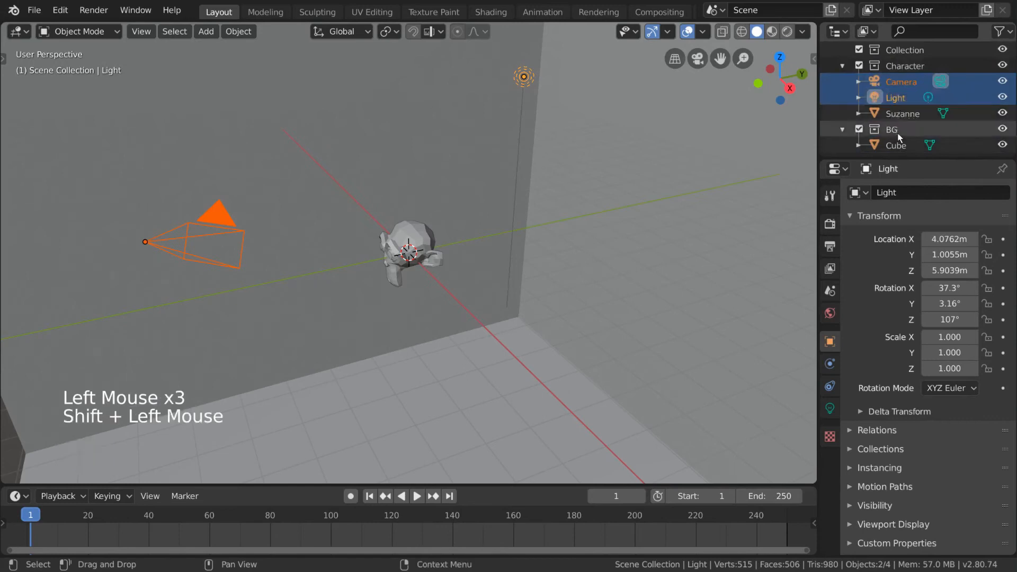
scroll(914, 135, down, 2)
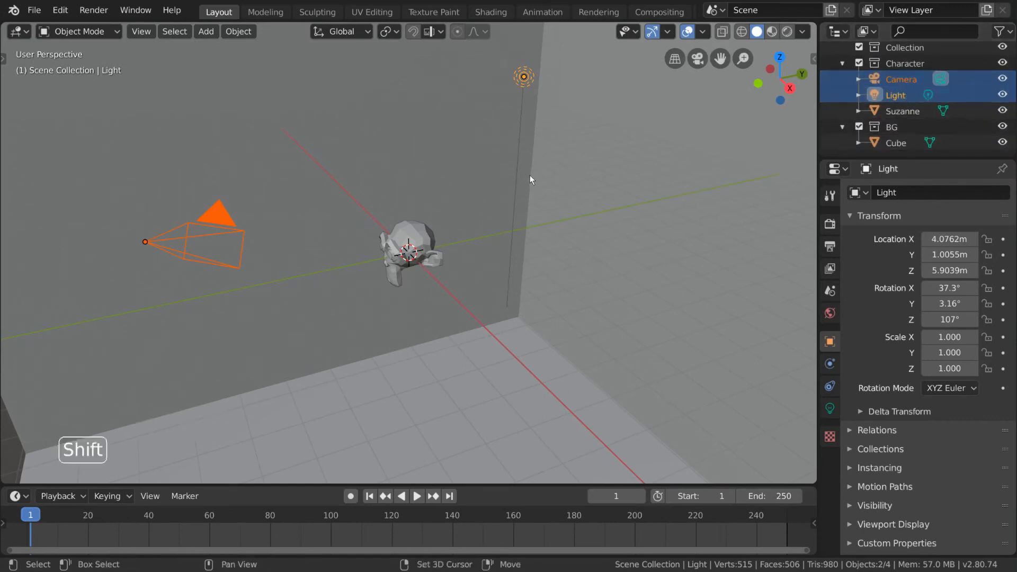
- Try to link the Camera to the Character collection with Link to Collection
click(899, 78)
key(shift+m)
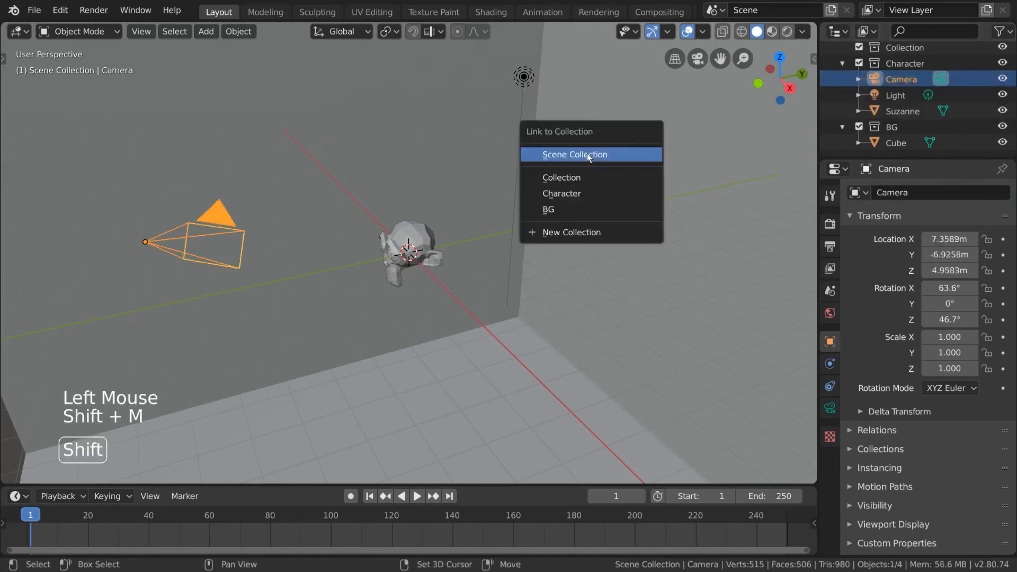
click(586, 196)
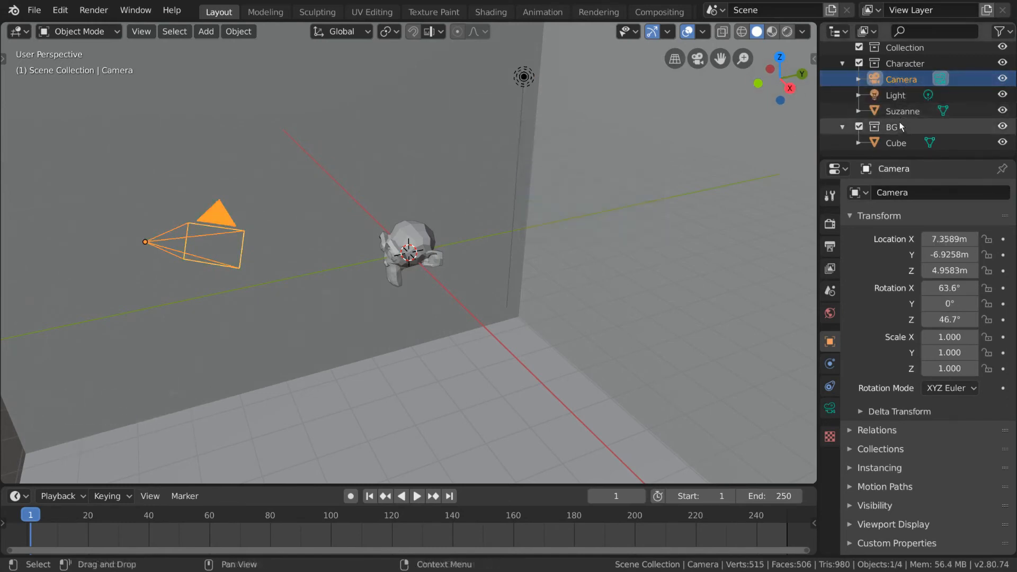
- Move the Camera and Light together back into the collection named Collection
shift+click(901, 97)
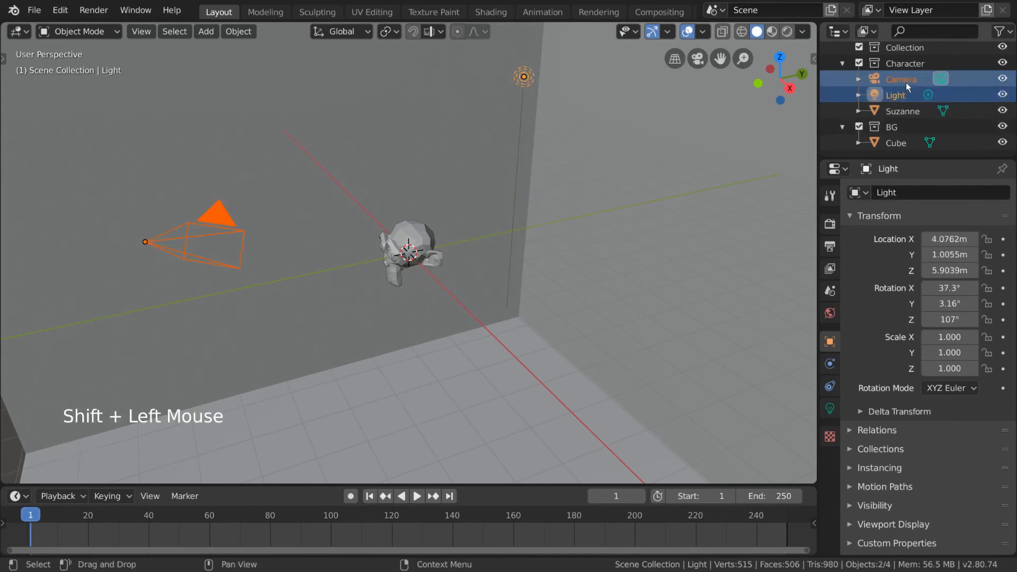
drag(906, 81, 906, 49)
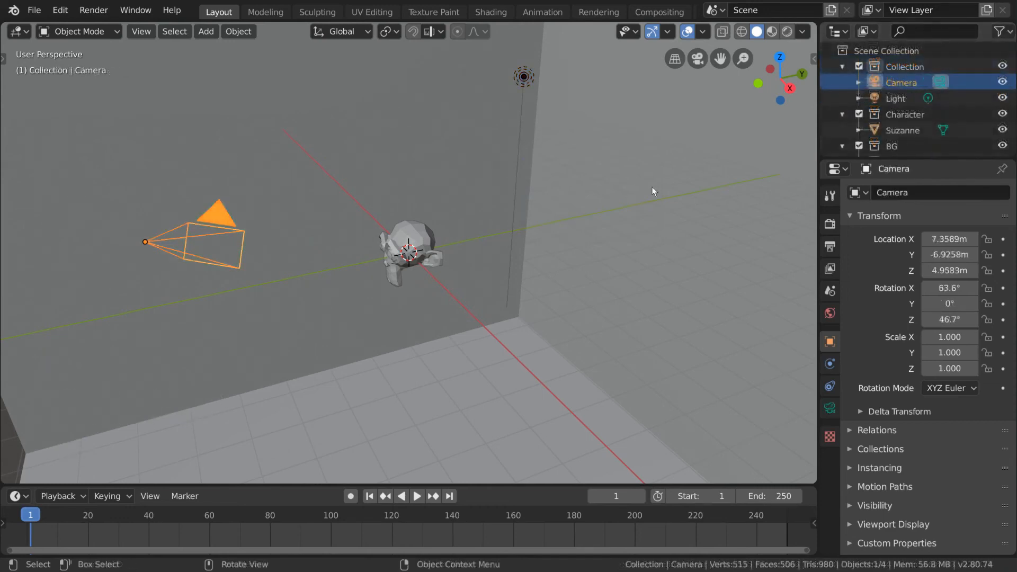
- Rename the collection holding the Camera and Light as Char/BG
click(926, 65)
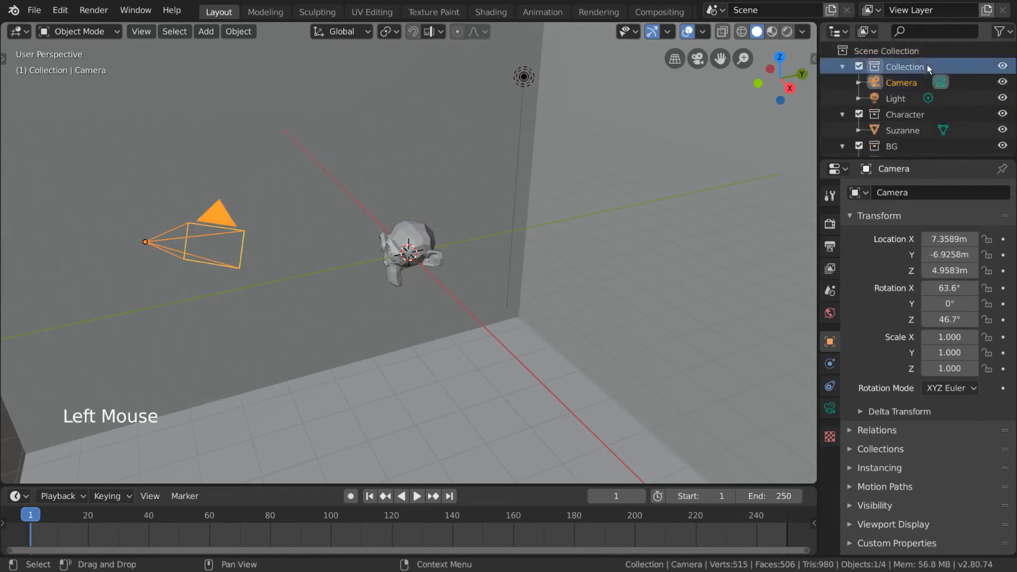
ctrl+click(923, 65)
text(Ch)
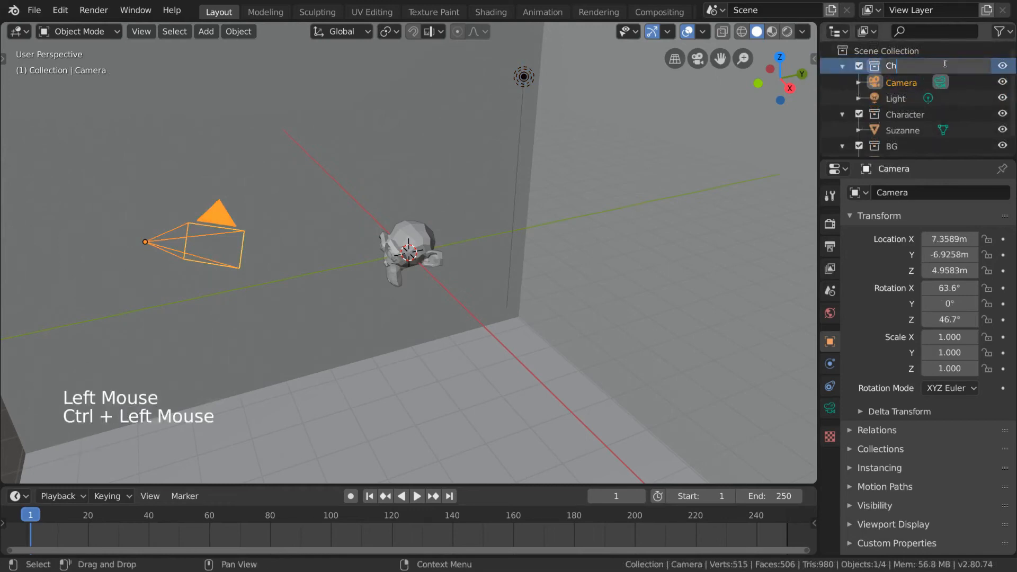
text(ar/BG)
key(Return)
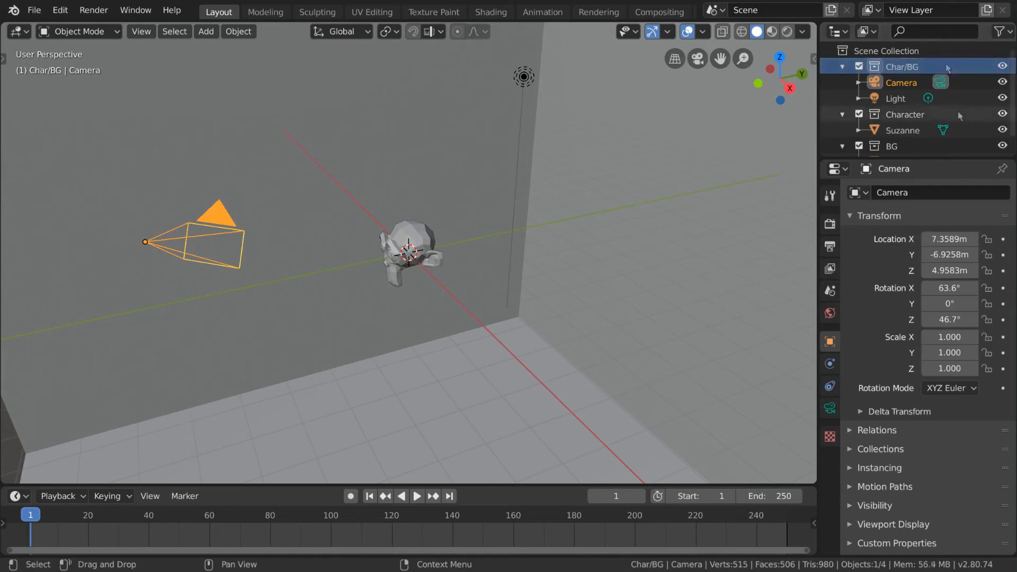
- Nest the Character and BG collections inside the Char/BG collection
click(914, 115)
drag(914, 114, 914, 65)
click(897, 147)
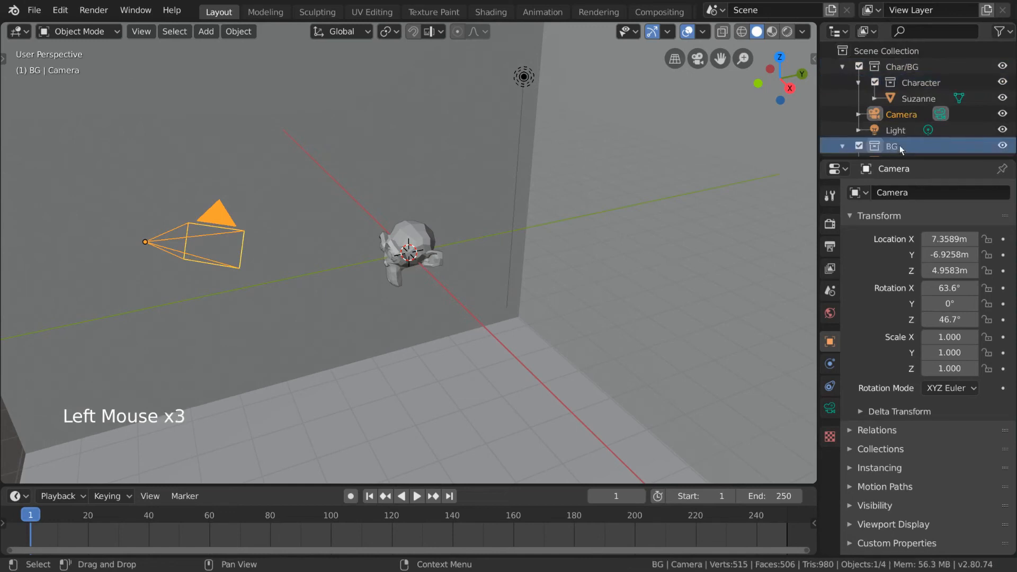
drag(899, 145, 904, 68)
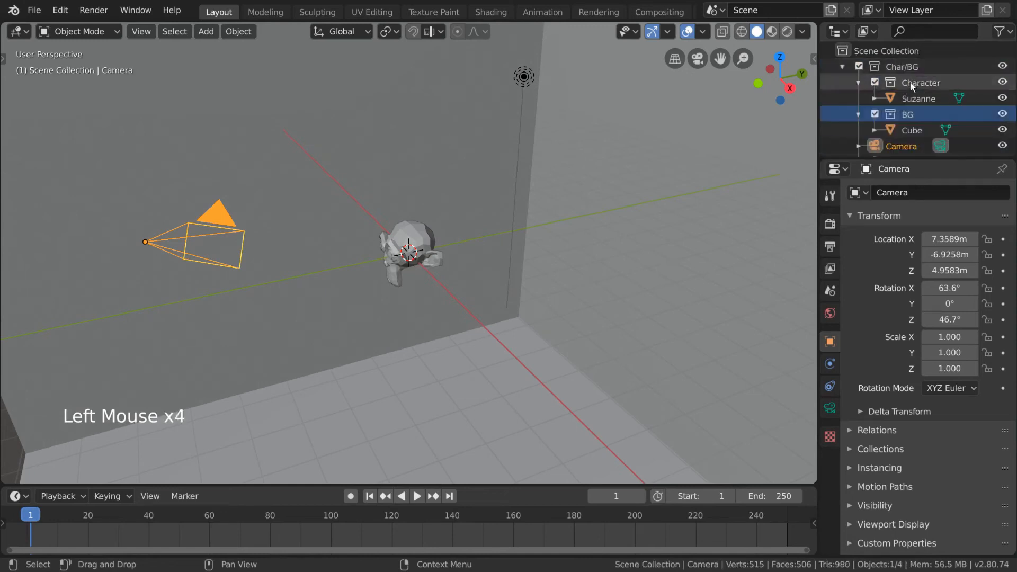
- Exclude the parent Char/BG collection with everything nested in it, and include it again
scroll(876, 100, down, 1)
click(859, 50)
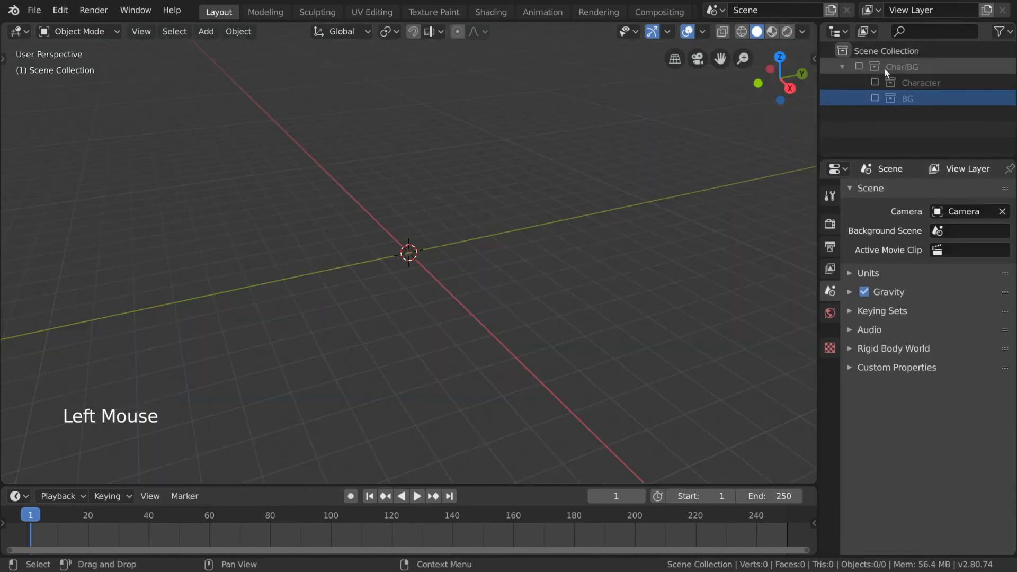
click(859, 66)
scroll(952, 94, down, 1)
scroll(953, 92, down, 1)
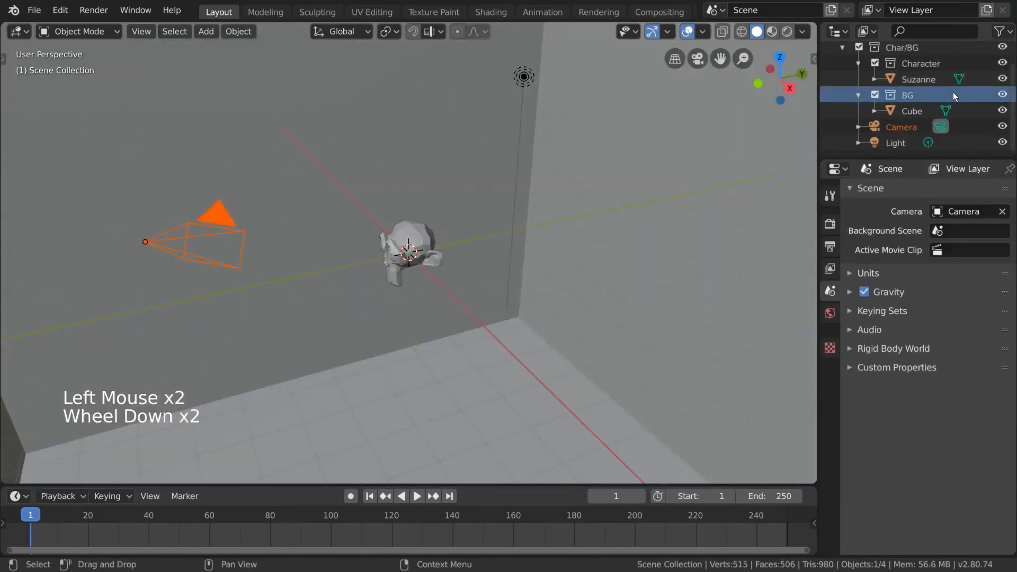
- Exclude the nested Character collection and include it again, and do the same with the BG collection
click(920, 63)
click(875, 62)
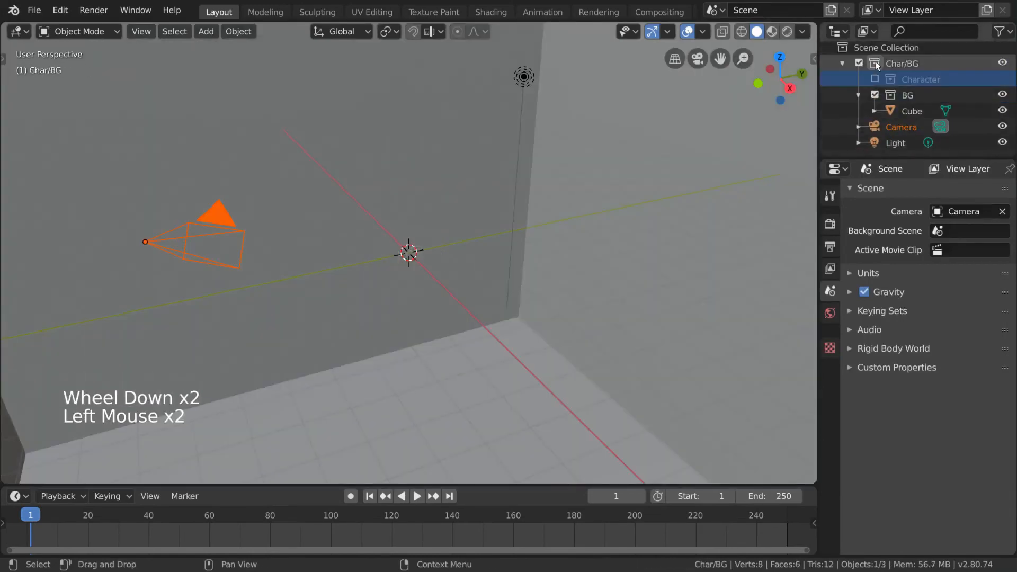
click(874, 79)
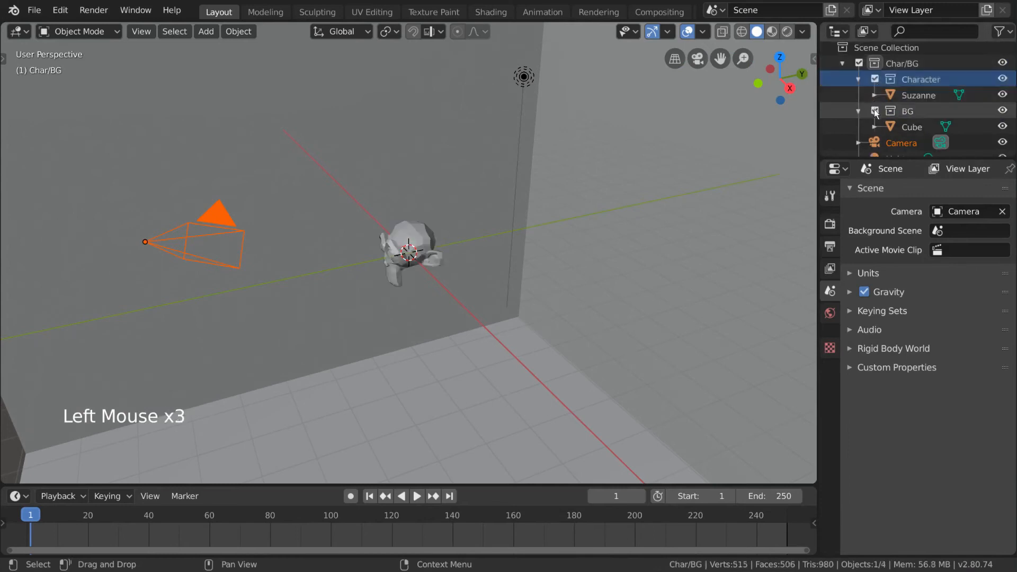
click(875, 111)
click(875, 110)
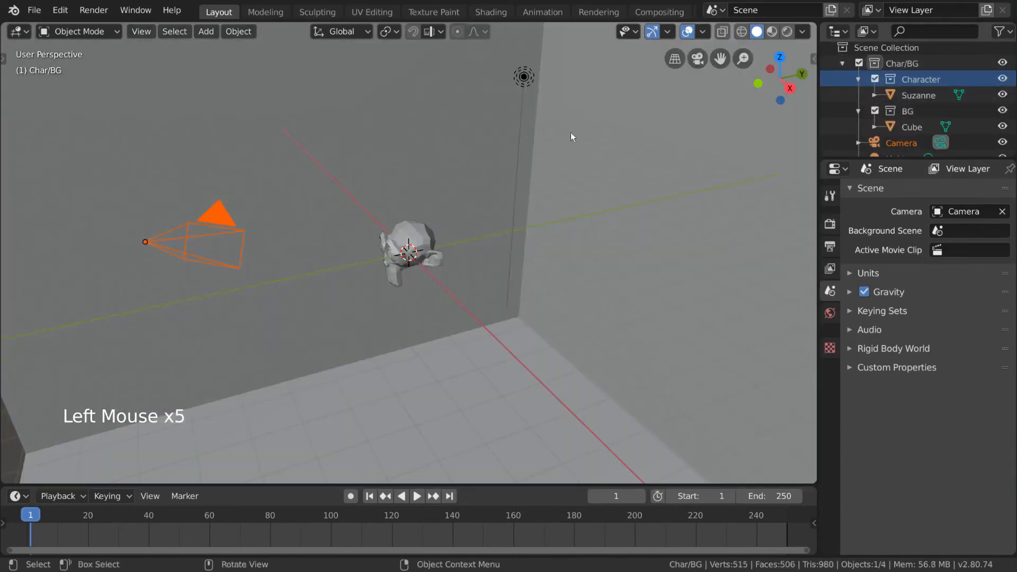
- Select the Light and Camera together, and exclude and re-include the BG and Character collections one at a time
click(524, 77)
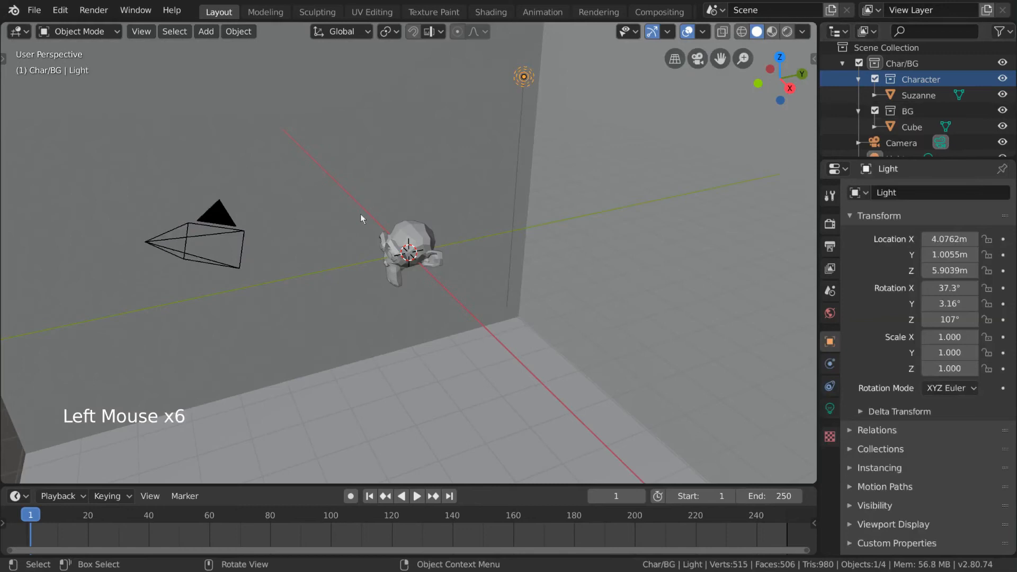
shift+click(212, 234)
click(874, 111)
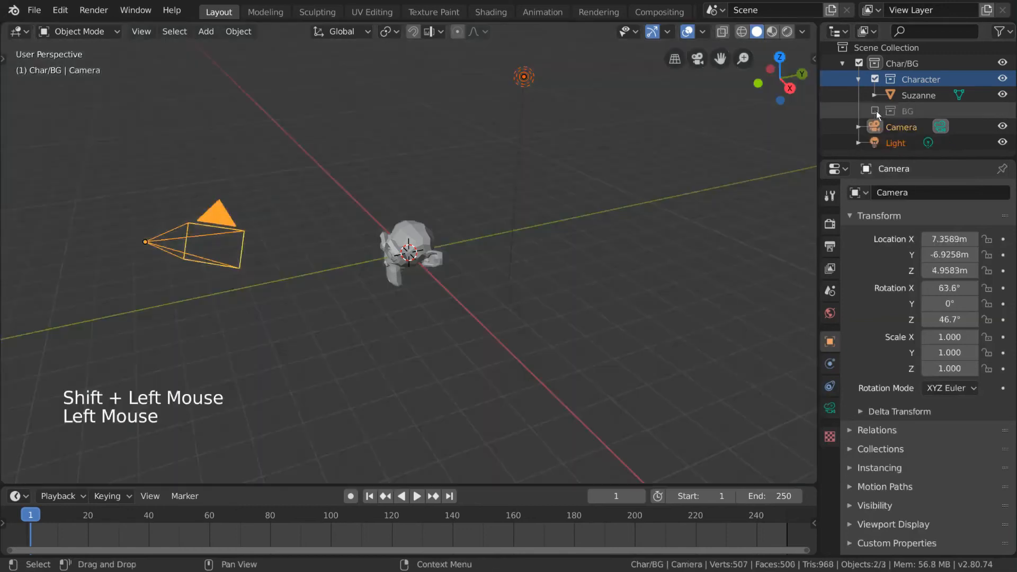
click(875, 111)
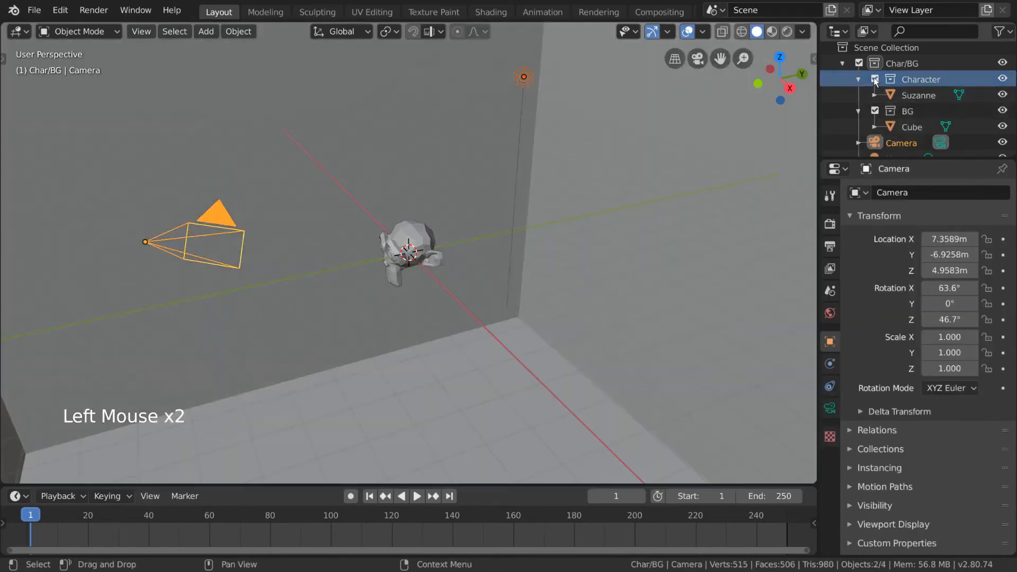
click(874, 80)
click(874, 80)
click(874, 111)
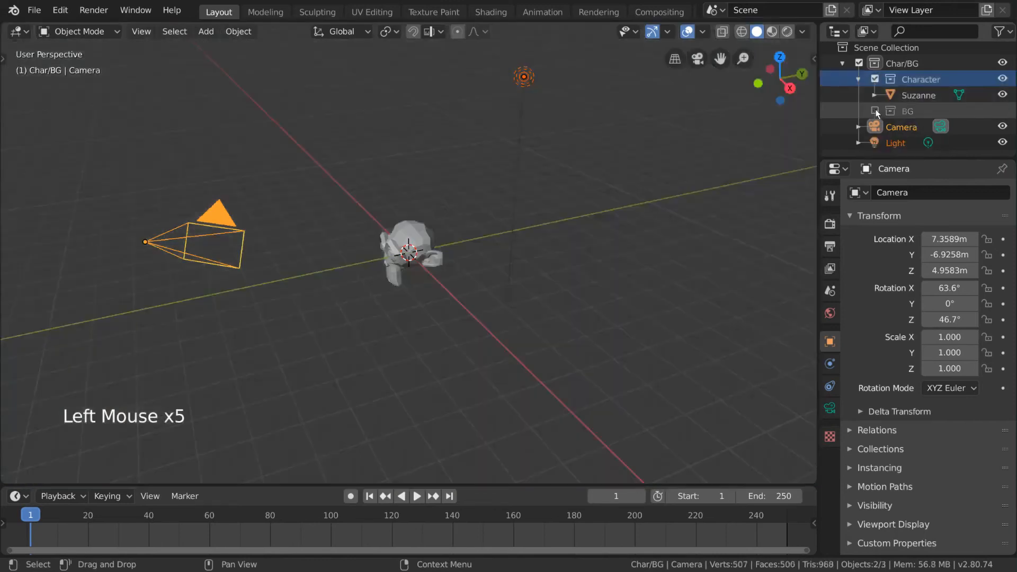
click(875, 111)
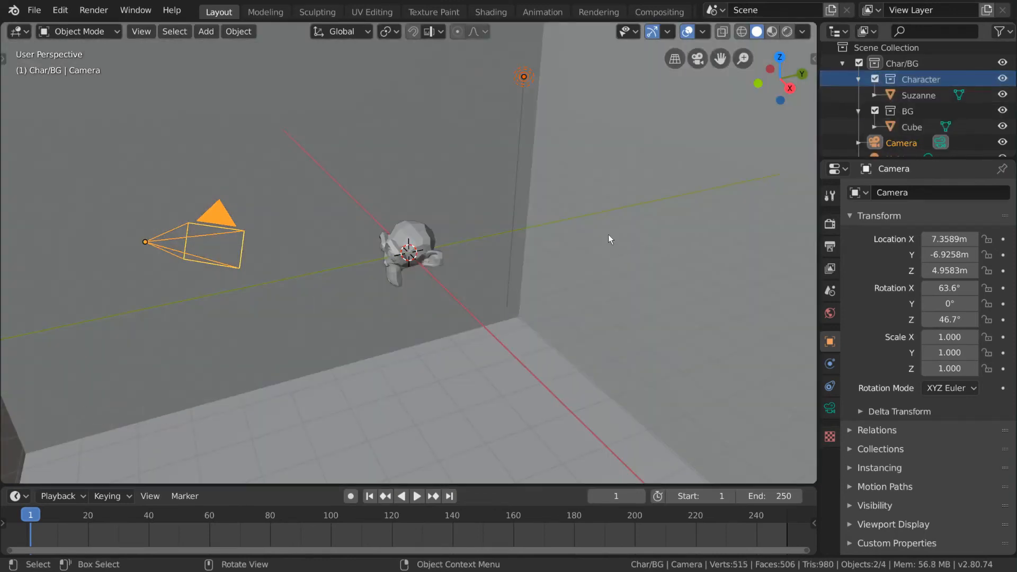
- Link the Camera to the Character collection inside Char/BG as well
click(224, 219)
key(shift+m)
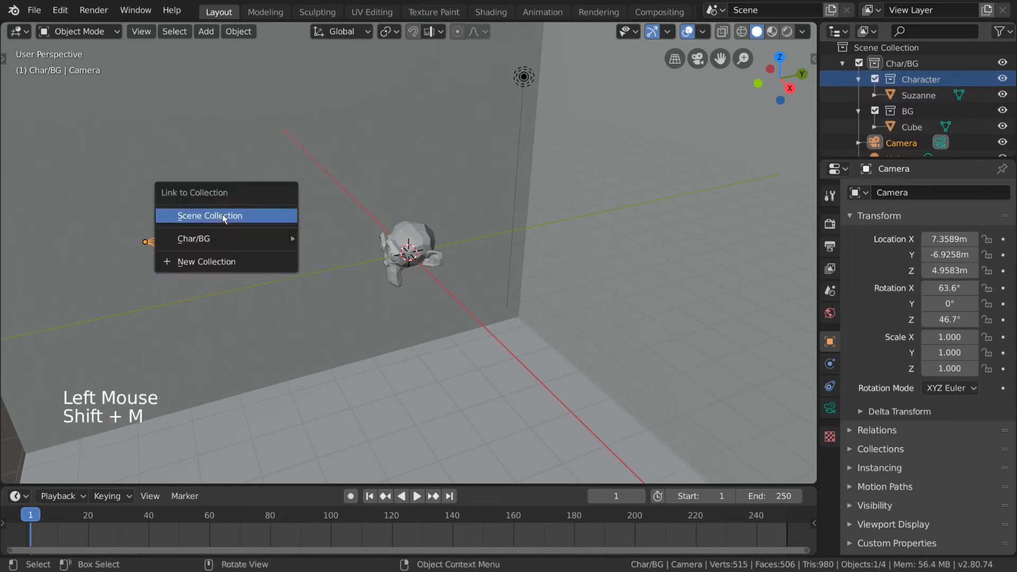
mouse_move(234, 239)
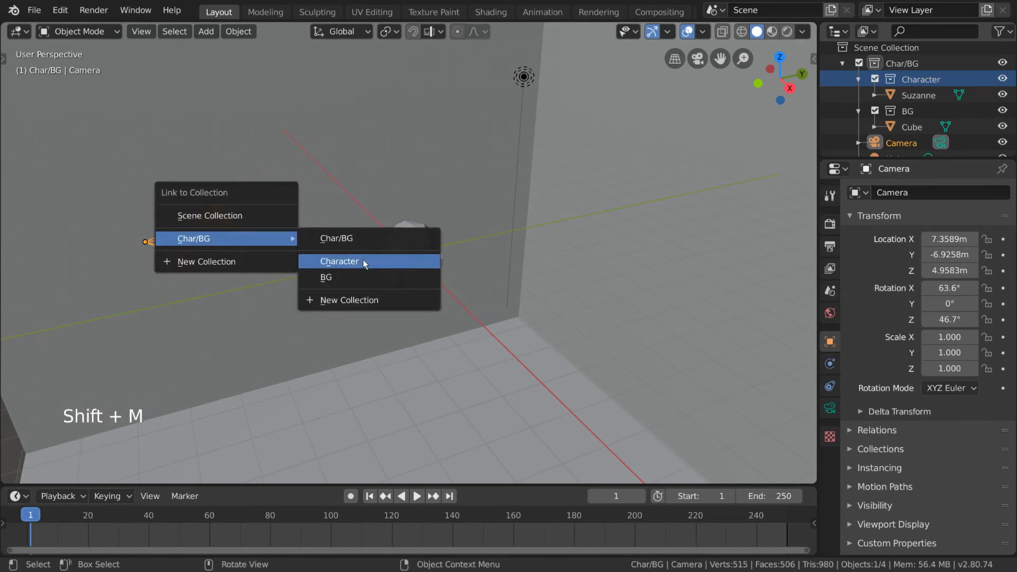
click(363, 260)
- Hide and show the Camera through both of its outliner entries, selecting each entry in turn
scroll(965, 136, down, 2)
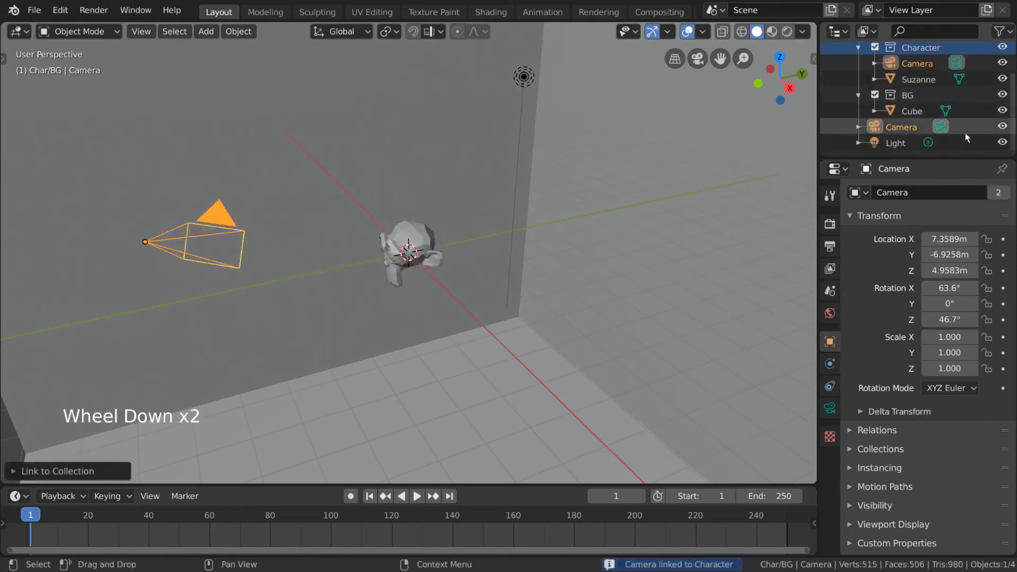
click(1001, 127)
click(1000, 127)
click(923, 67)
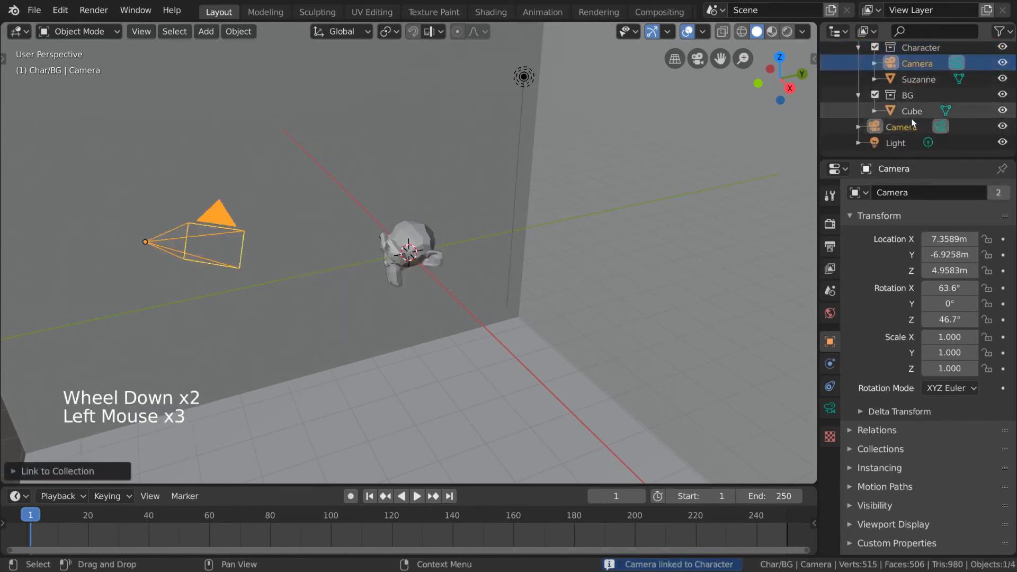
click(910, 127)
click(923, 65)
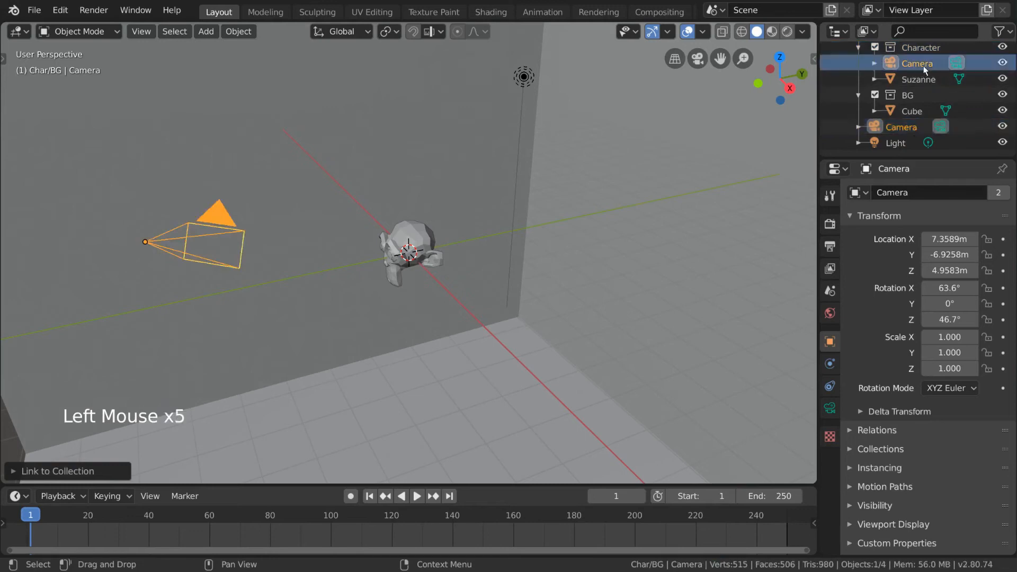
click(1002, 63)
click(1001, 63)
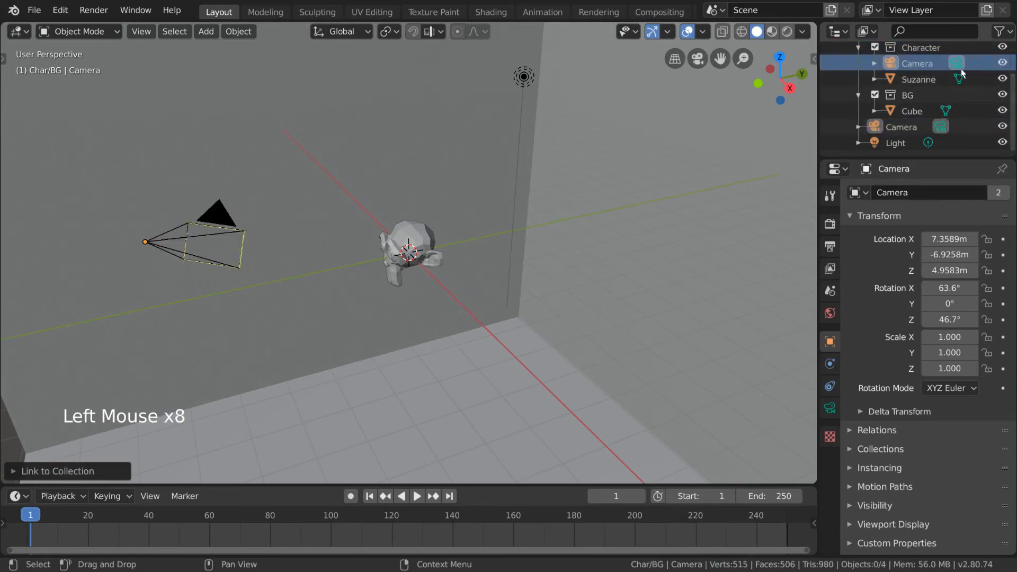
- Unlink the Camera from the Character collection, keeping its entry directly under Char/BG
right_click(918, 68)
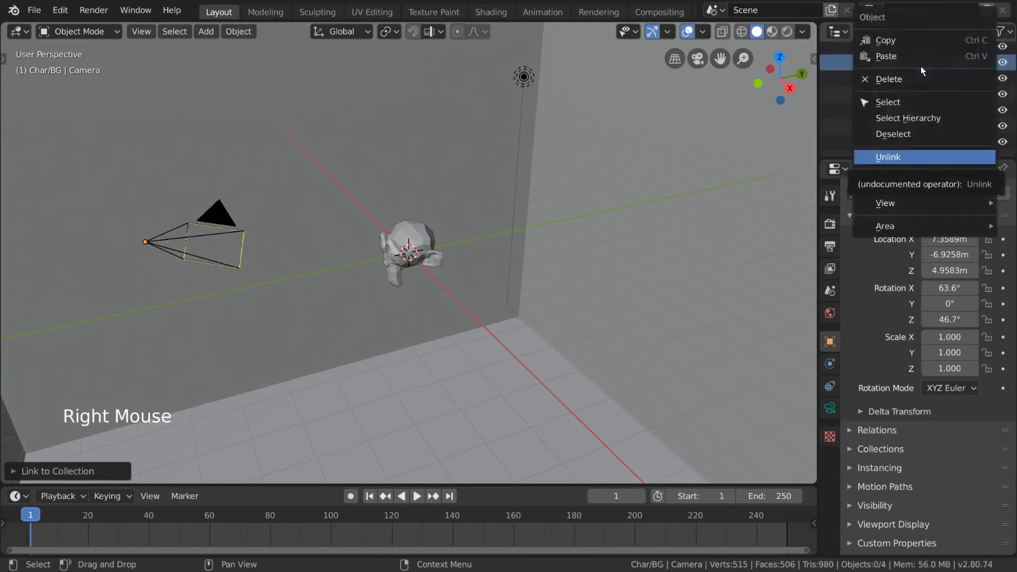
click(940, 158)
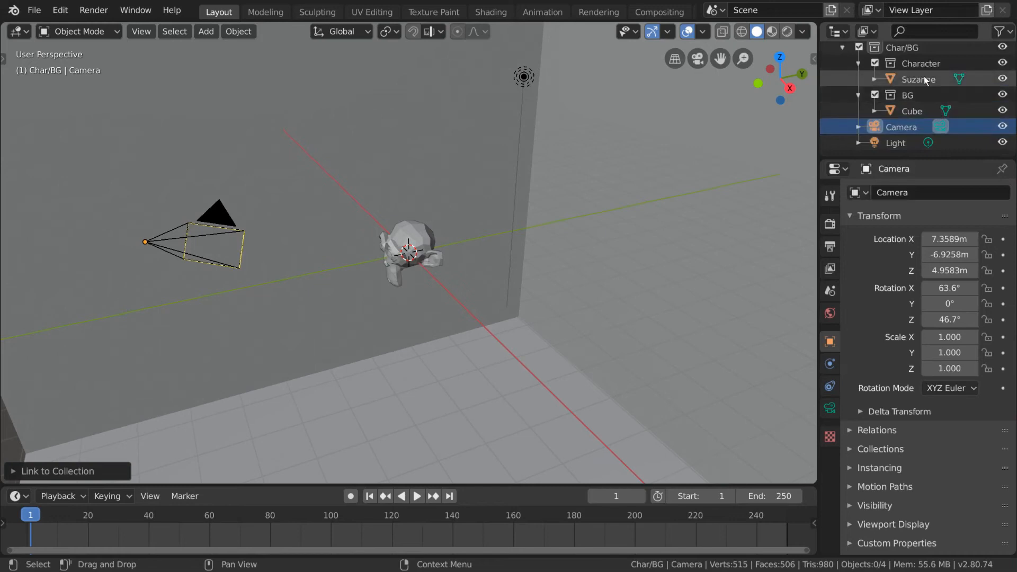
scroll(924, 77, up, 2)
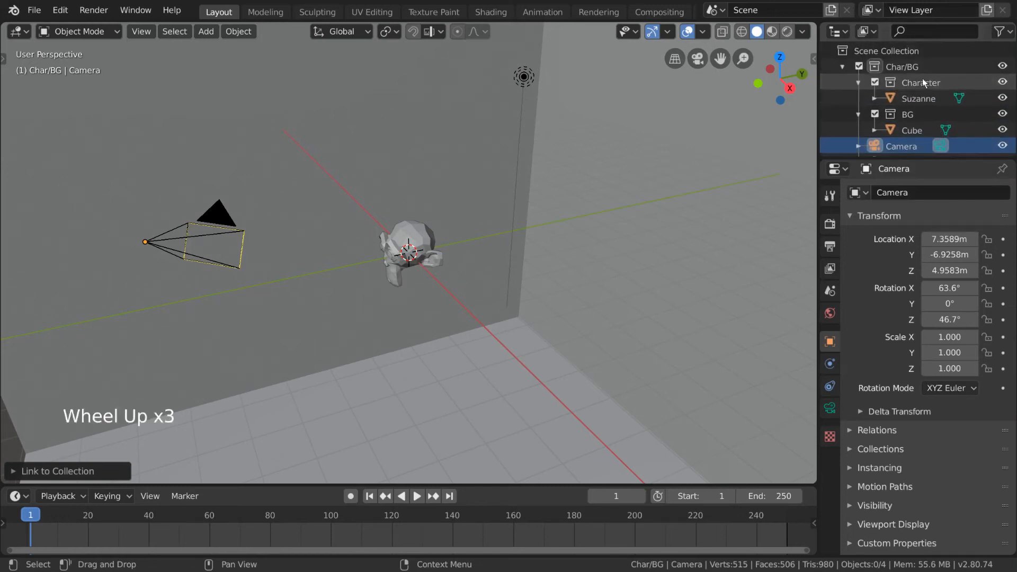
scroll(923, 80, down, 2)
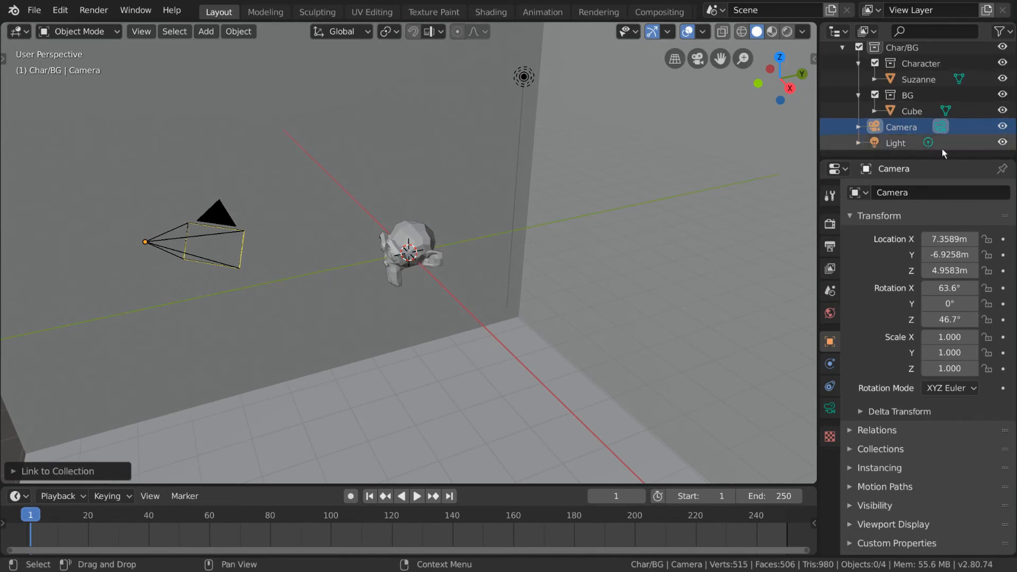
- Collapse the BG and Character collections in the outliner, expanding and collapsing each once more to check its contents
click(859, 94)
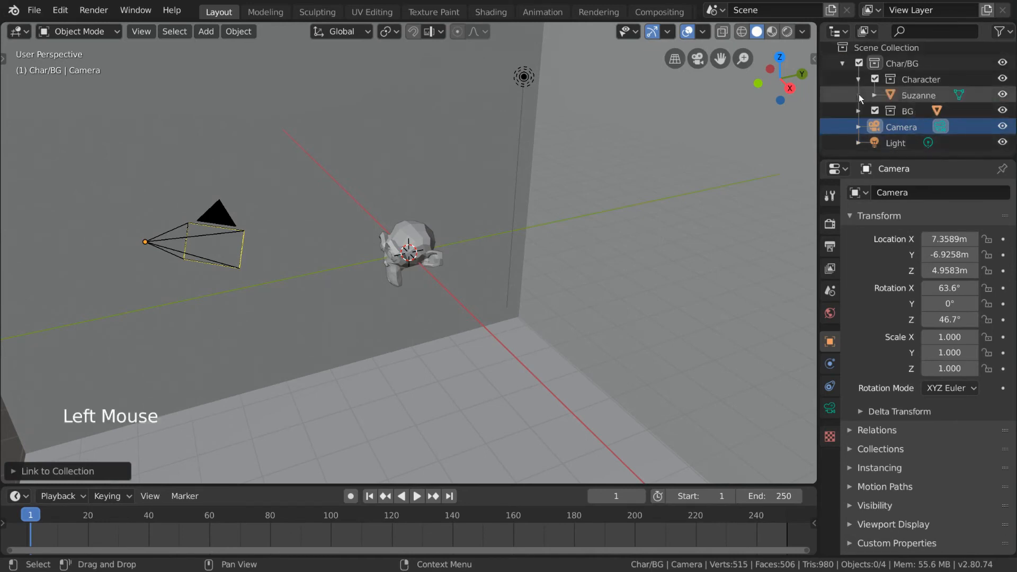
click(856, 78)
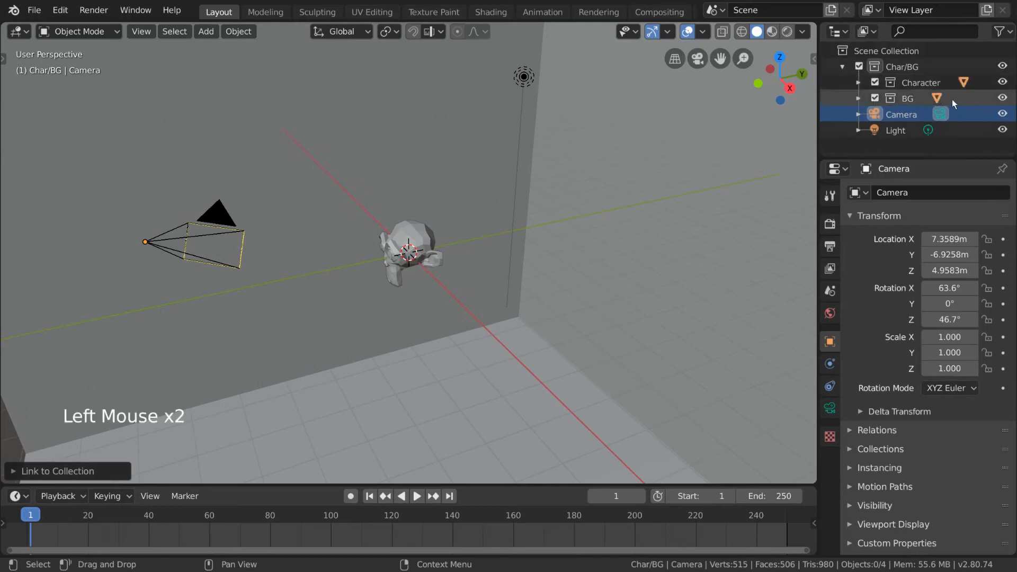
scroll(964, 102, up, 1)
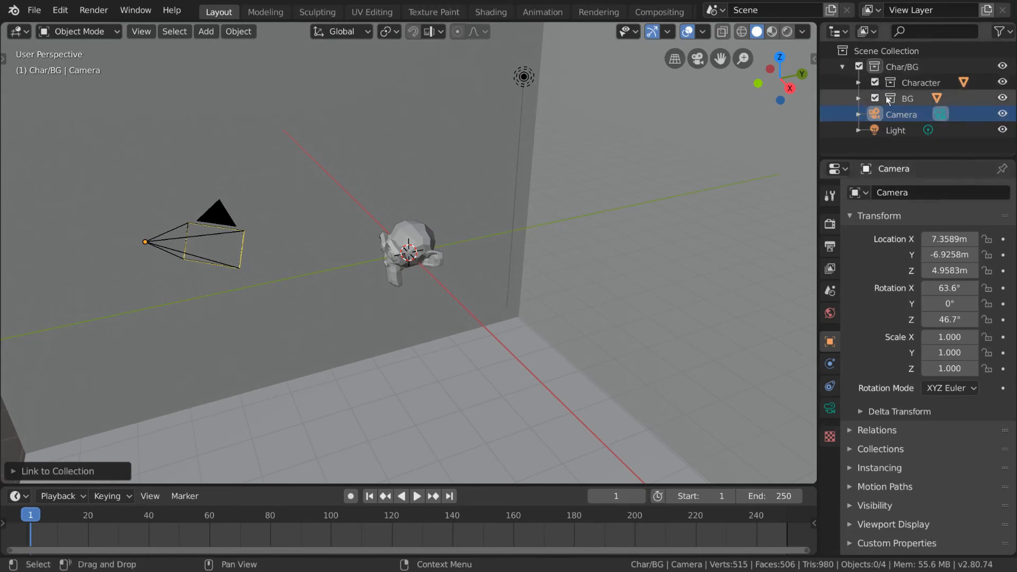
click(858, 98)
click(859, 98)
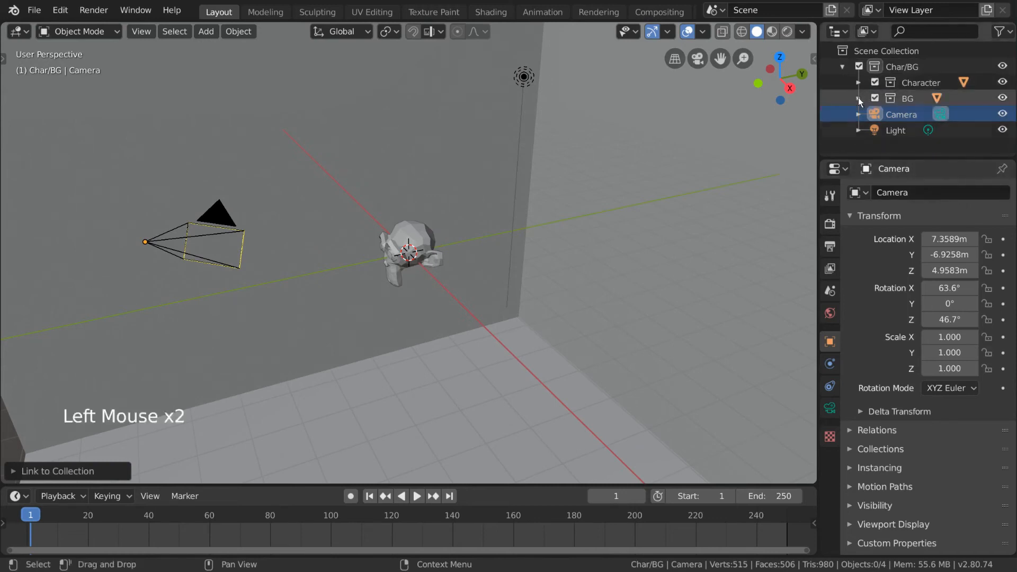
click(855, 82)
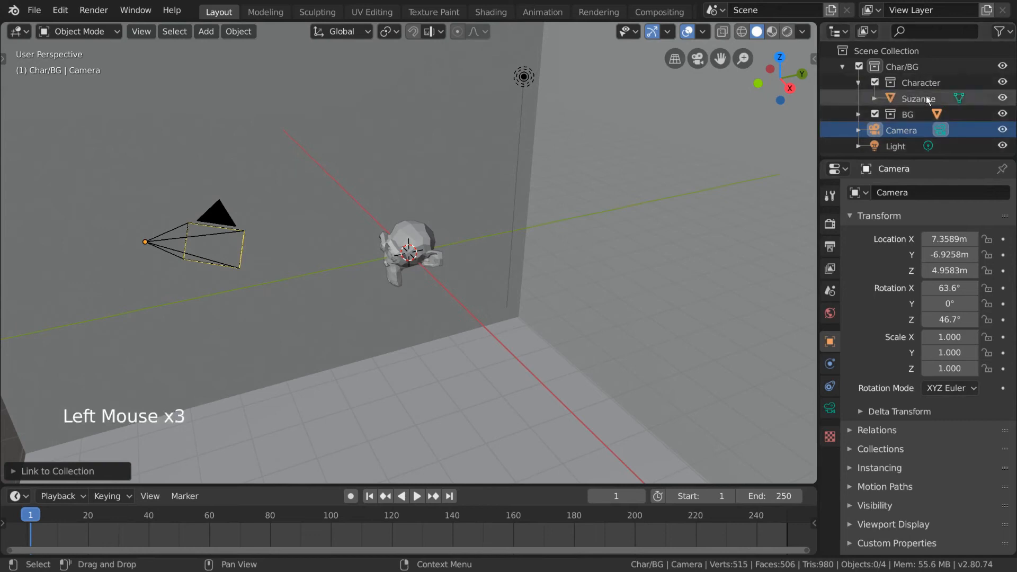
click(859, 82)
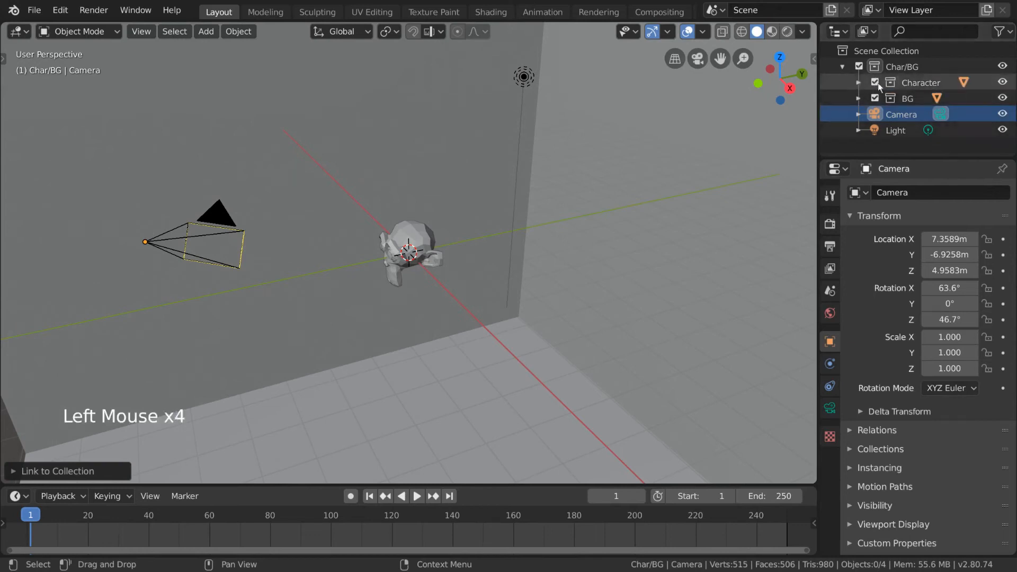
- Collapse the parent Char/BG collection and delete it without deleting its contents
click(842, 66)
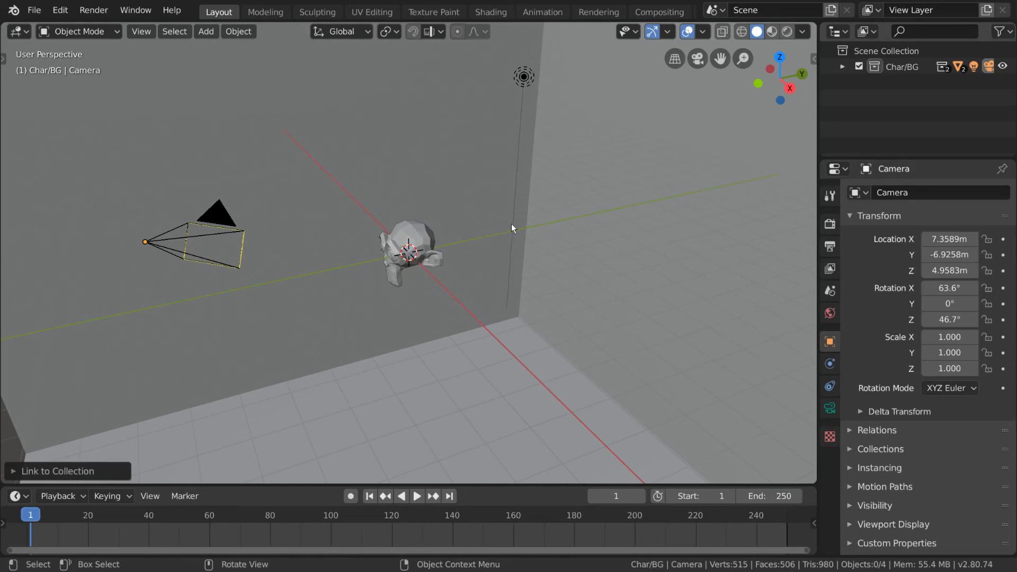
click(917, 67)
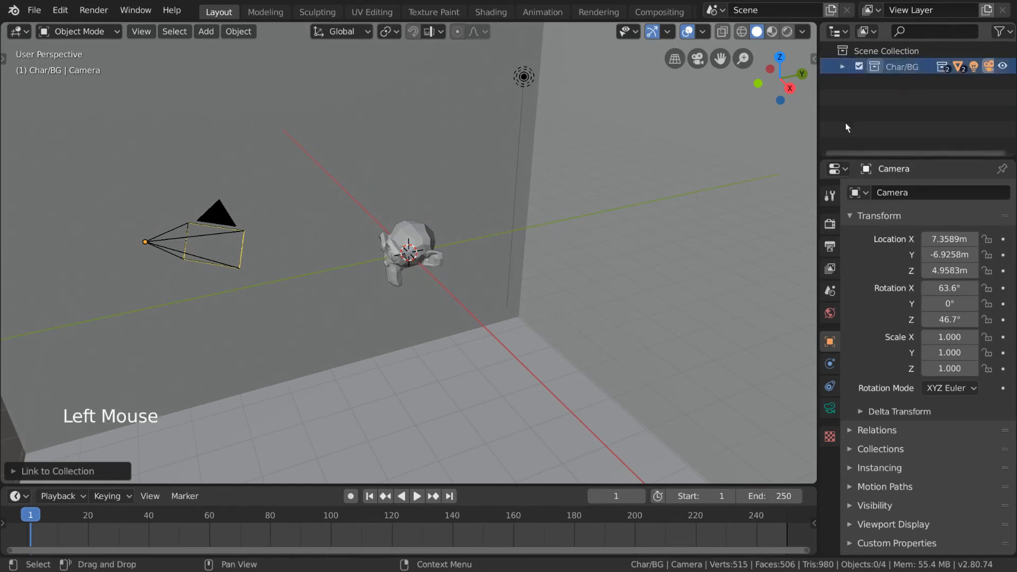
key(Delete)
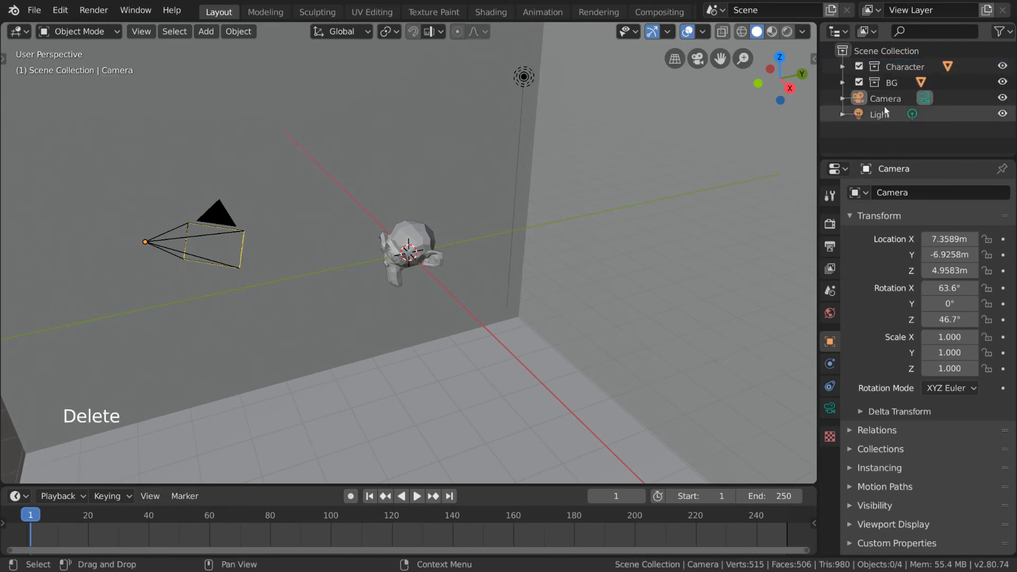
- Expand the BG and Character collections in the outliner and select the Cube inside BG
click(843, 82)
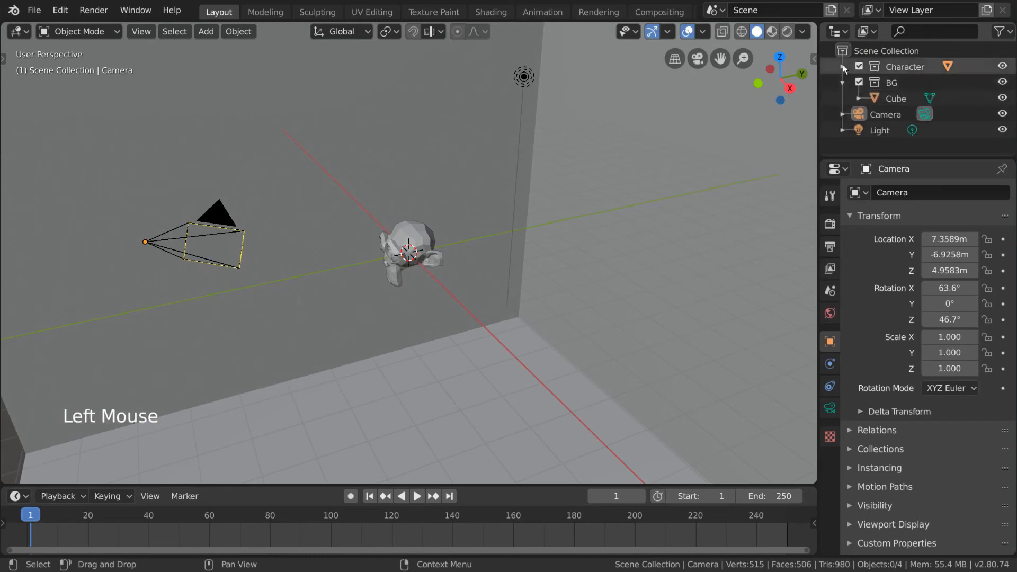
click(843, 66)
scroll(932, 87, down, 2)
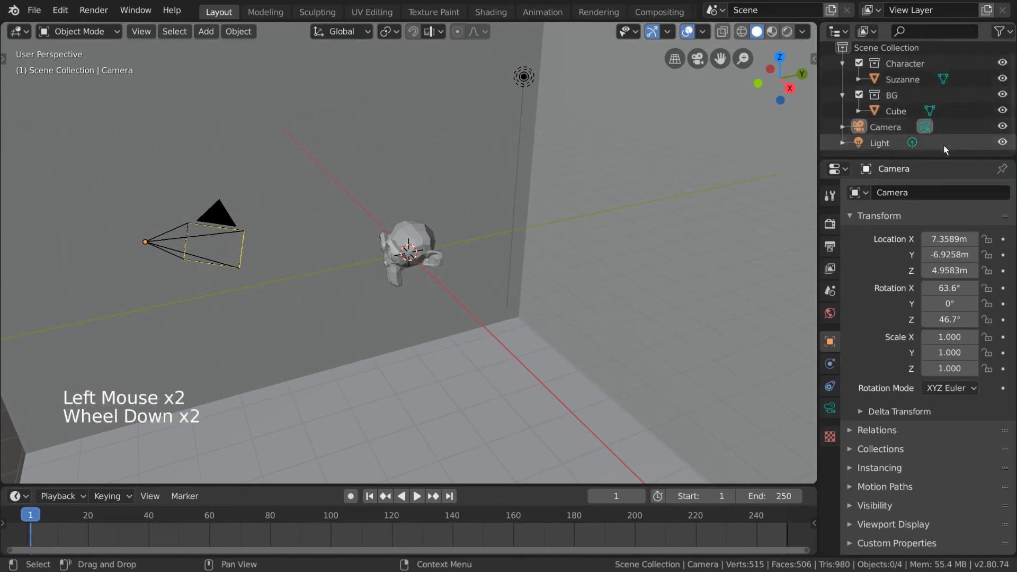
click(896, 111)
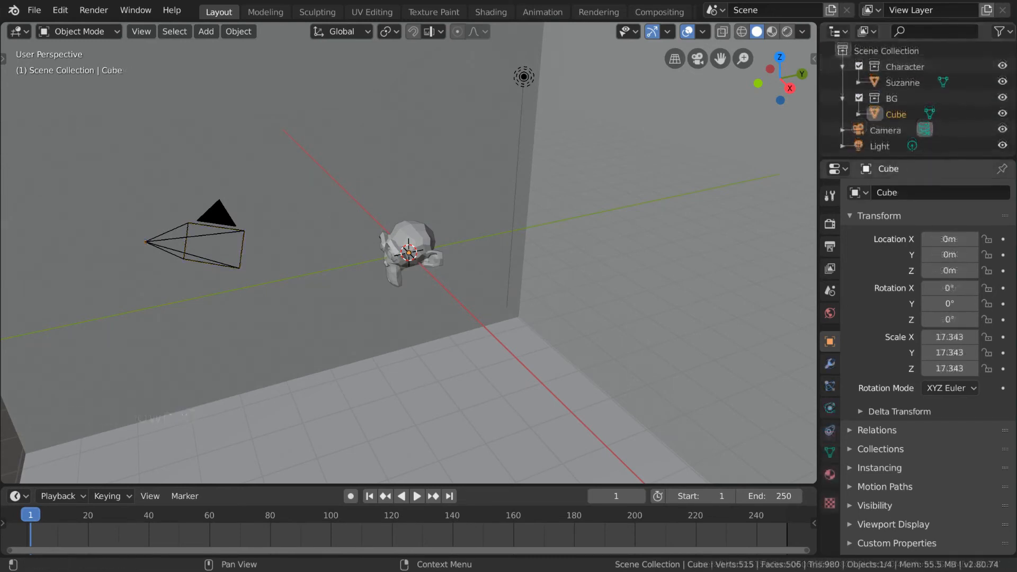
- Hide and show the Character collection, the BG collection and the Camera in turn, and BG once more
click(1002, 66)
click(1003, 66)
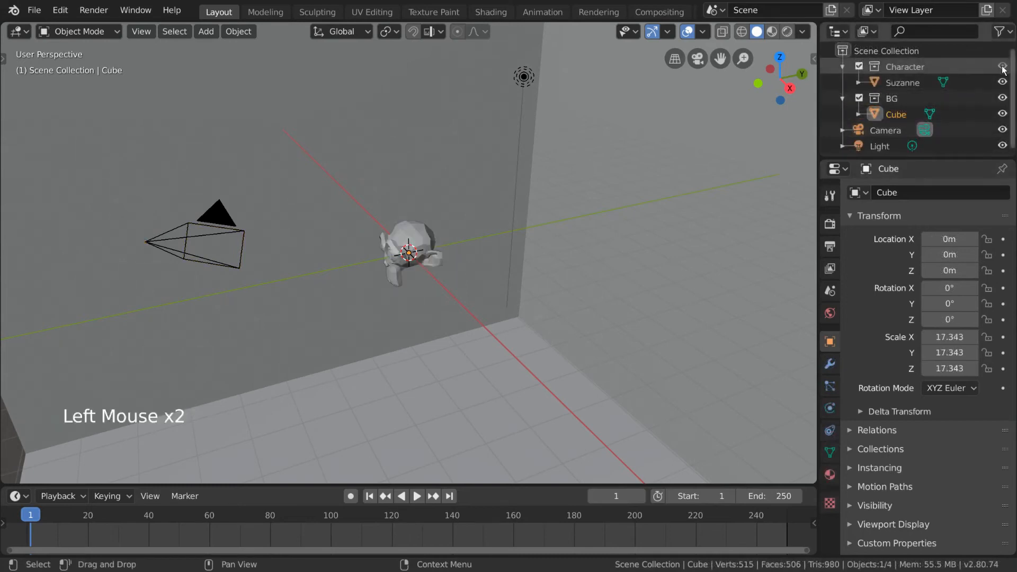
click(1003, 98)
click(1002, 98)
click(1003, 130)
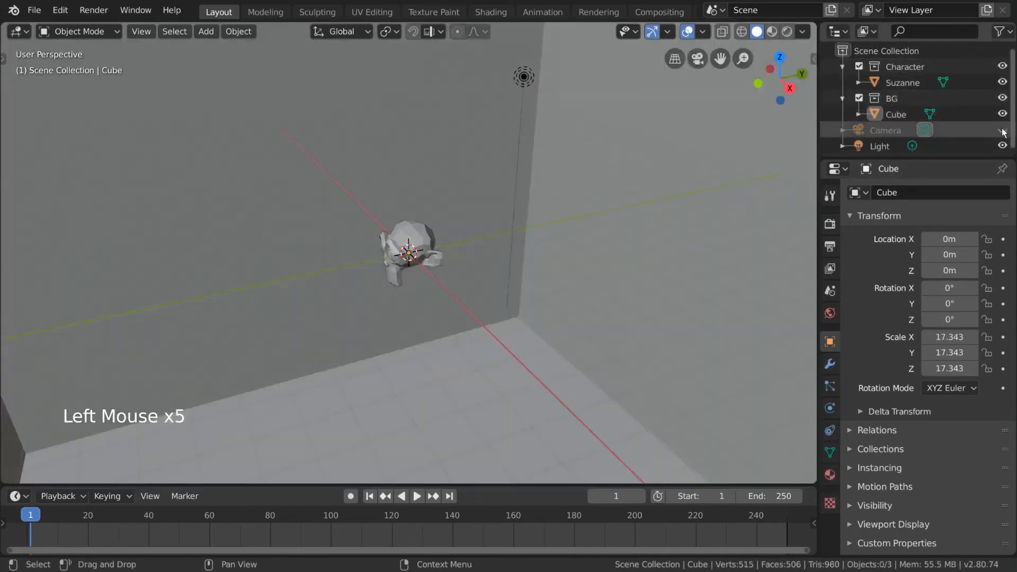
click(1002, 130)
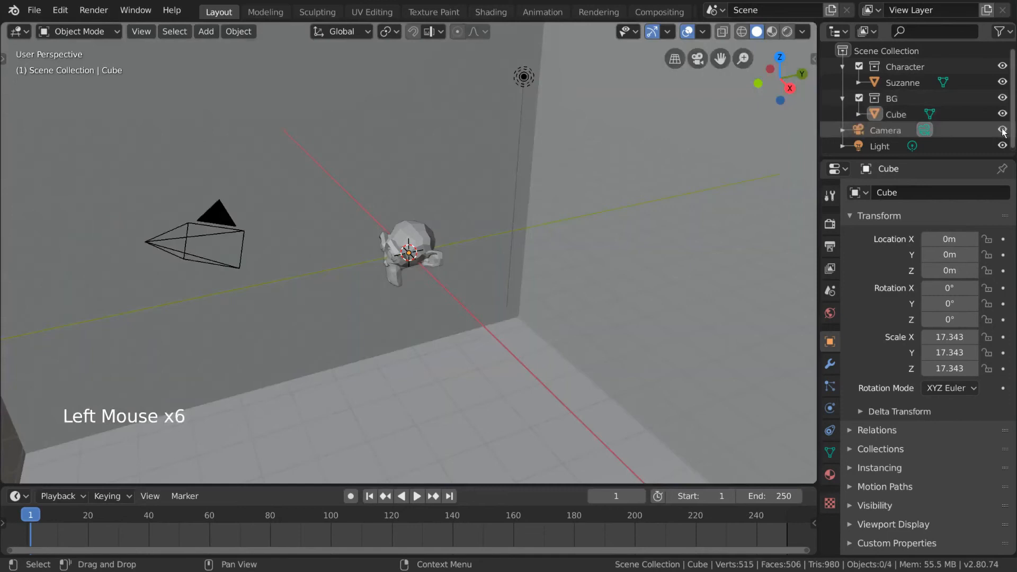
click(1003, 98)
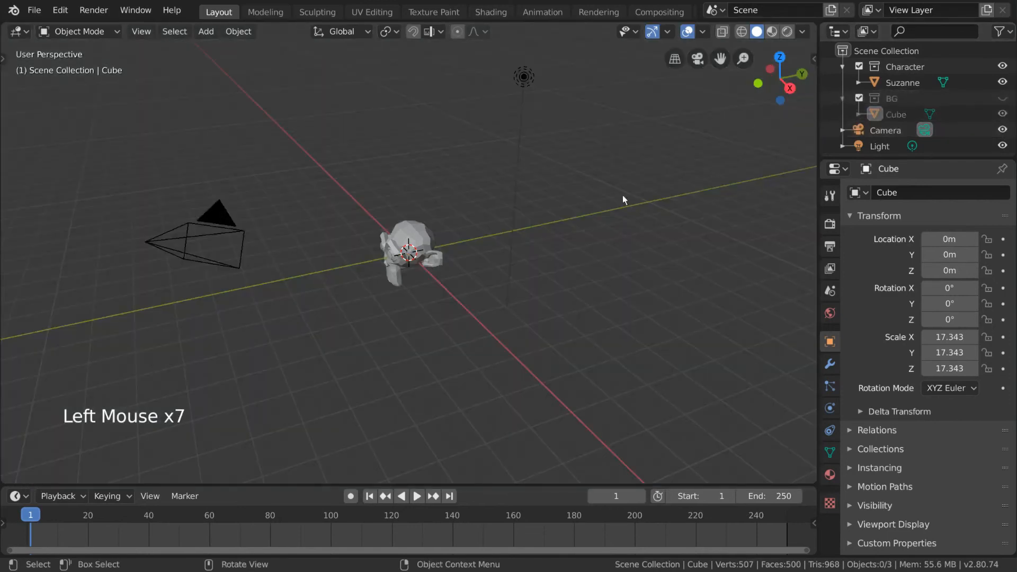
click(1002, 98)
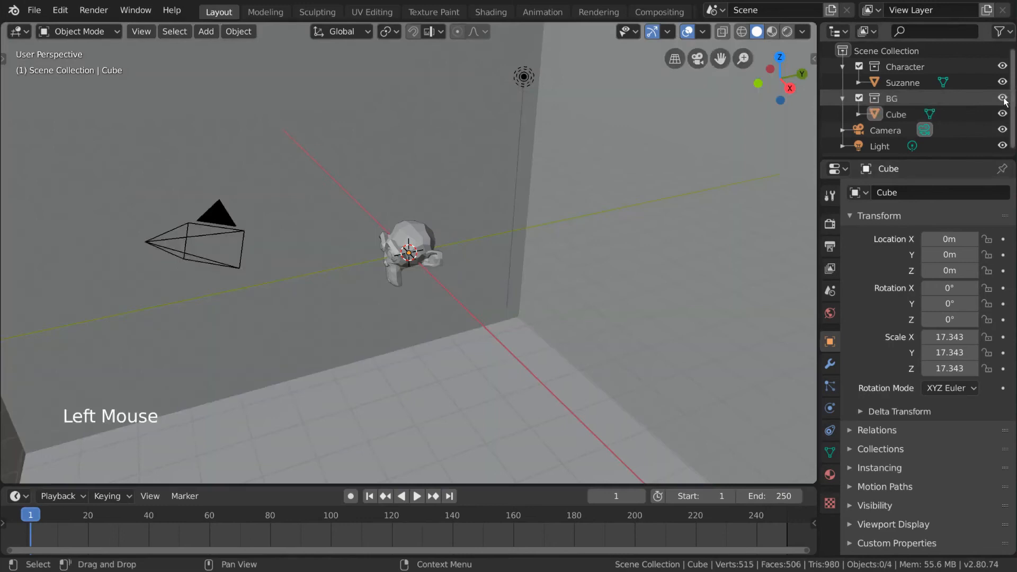
- Show the selectable and render restriction toggles in the outliner, make the Character collection unselectable, and try selecting Suzanne in the viewport
click(1004, 33)
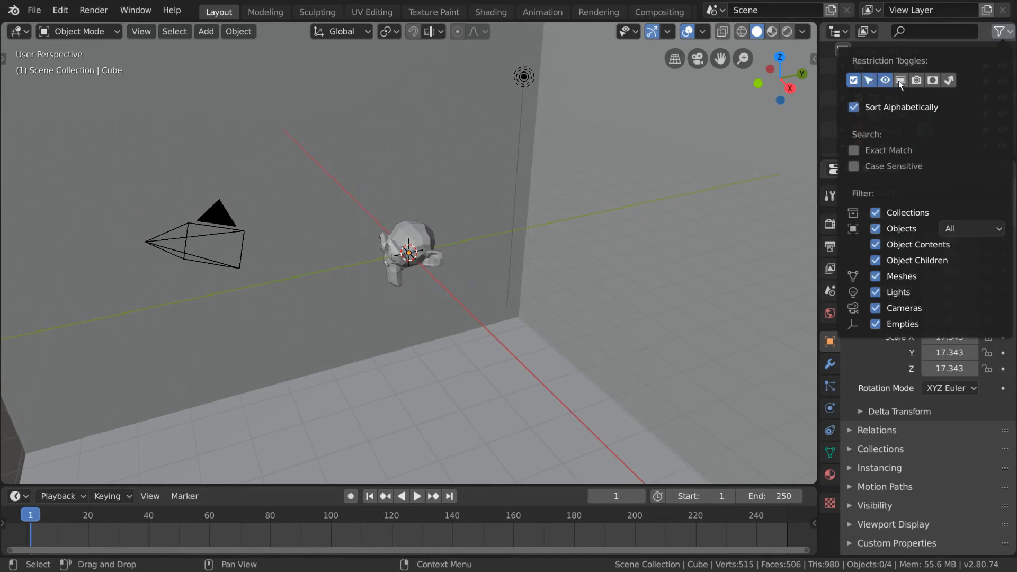
click(917, 79)
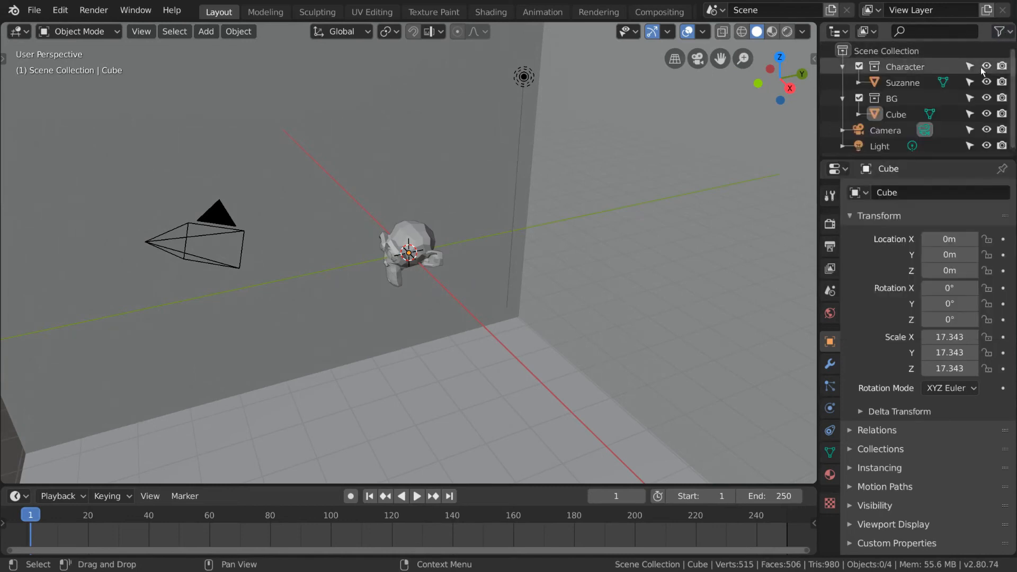
click(969, 66)
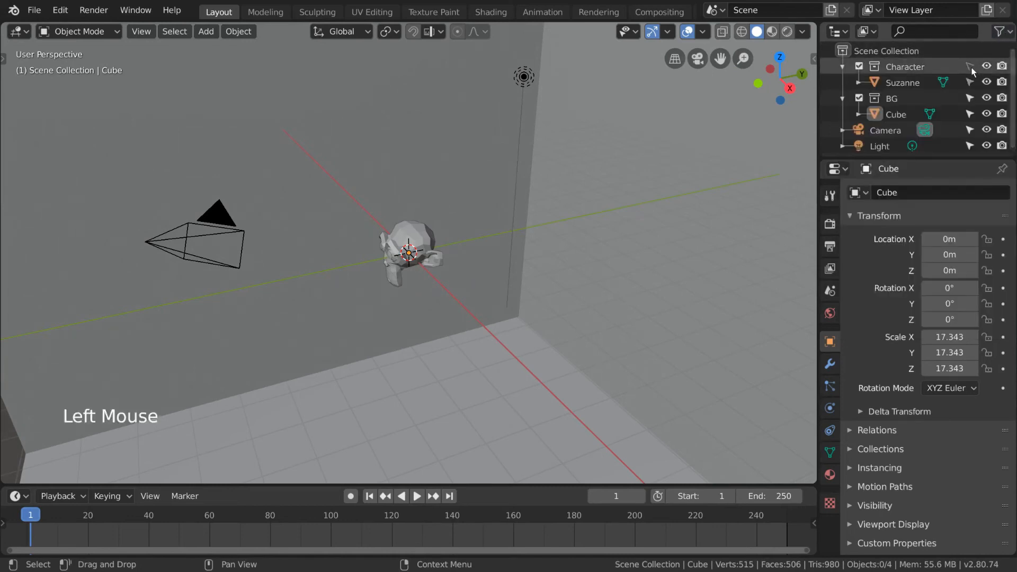
click(419, 234)
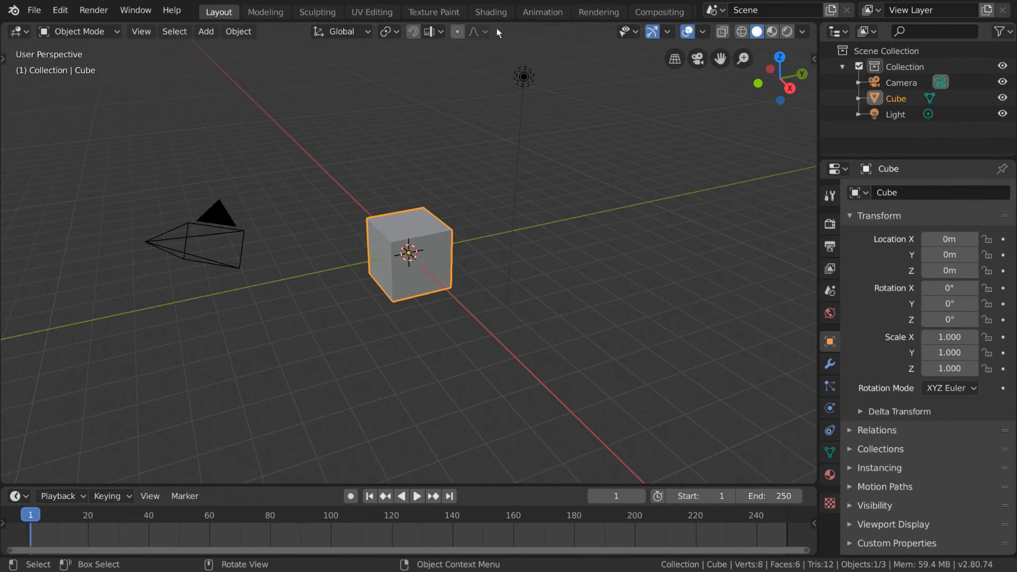
- Switch to the Shading workspace and put the default cube in Edit Mode with all its geometry selected
click(494, 11)
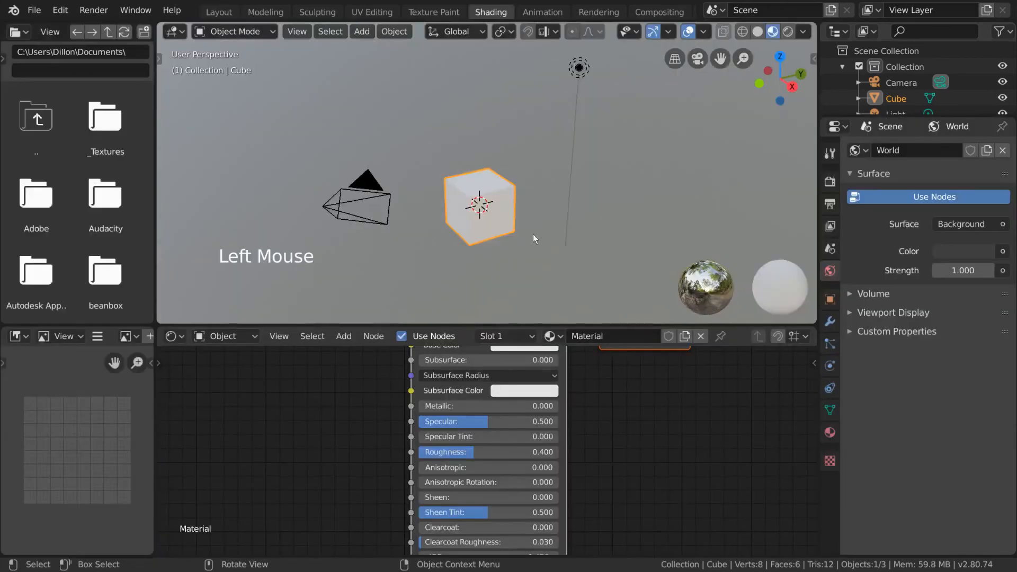
click(503, 189)
click(267, 32)
click(266, 65)
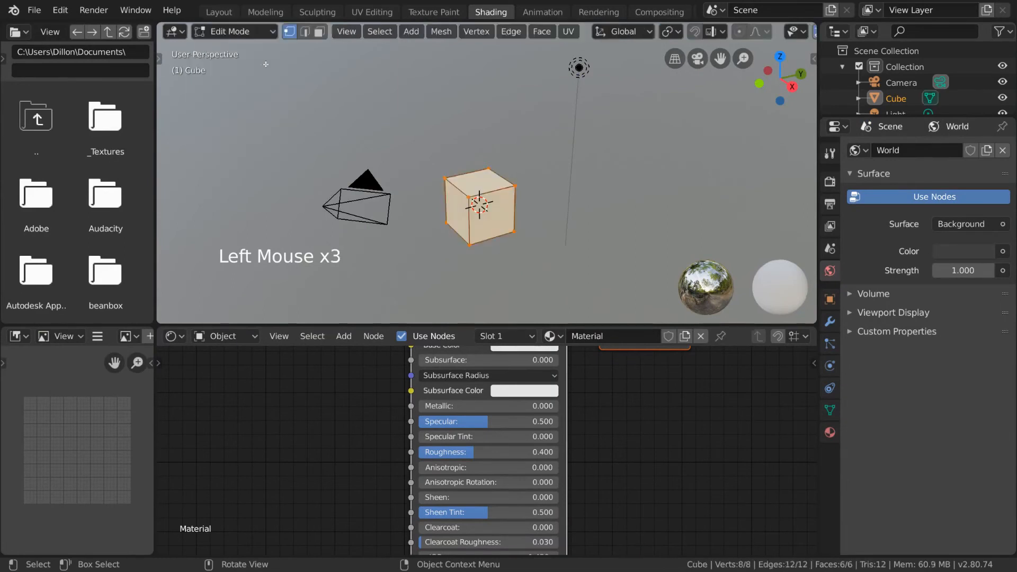
click(465, 147)
key(a)
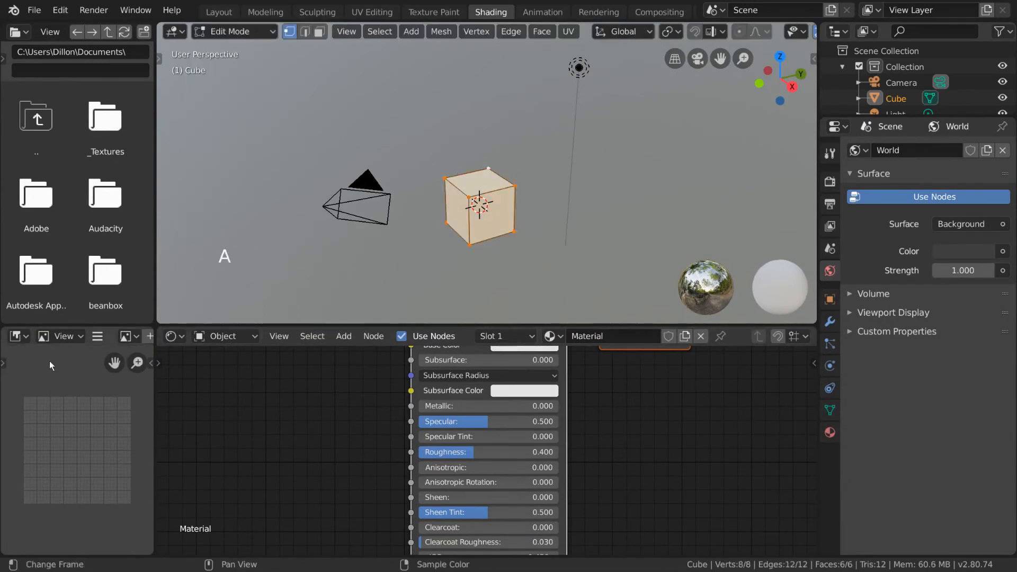
- Change the image editor beneath the file browser to a UV Editor and look through its header options
click(18, 336)
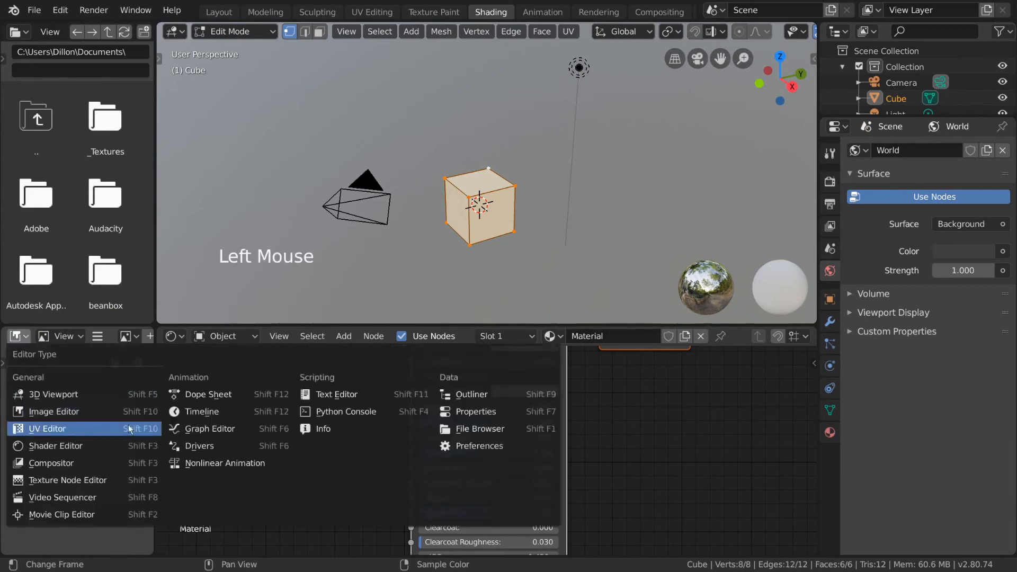
click(109, 433)
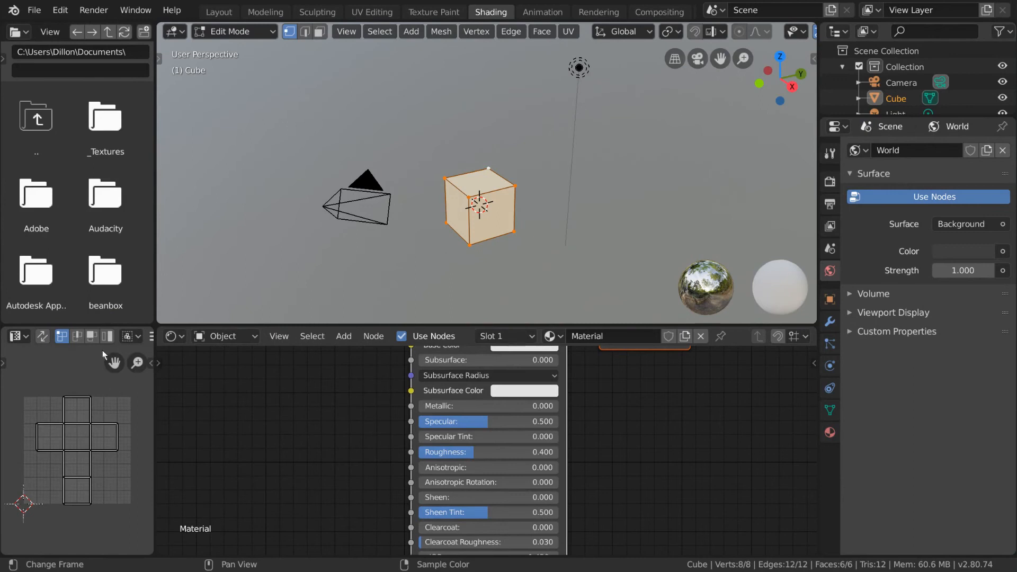
scroll(103, 345, down, 2)
scroll(103, 341, down, 13)
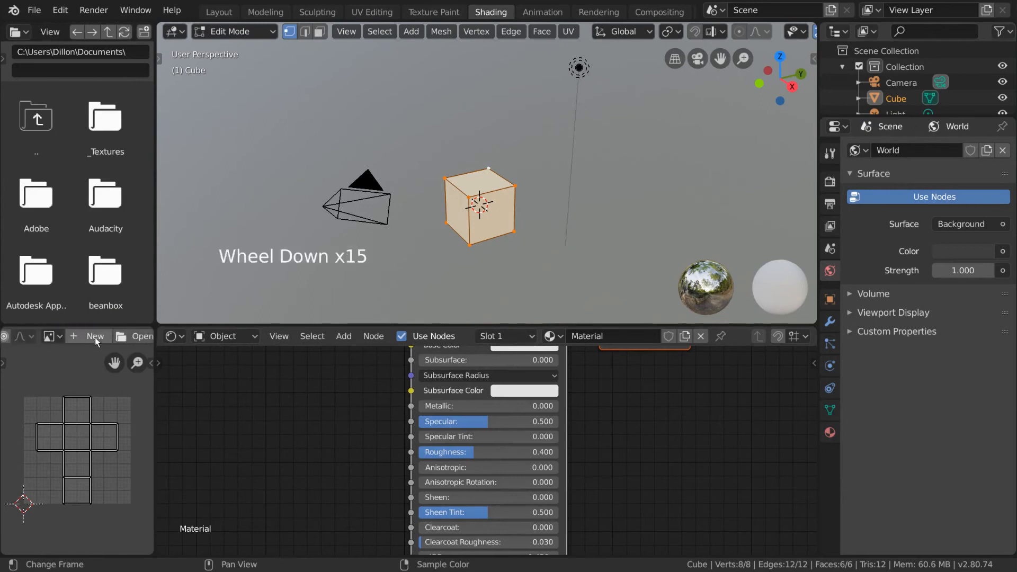
click(59, 337)
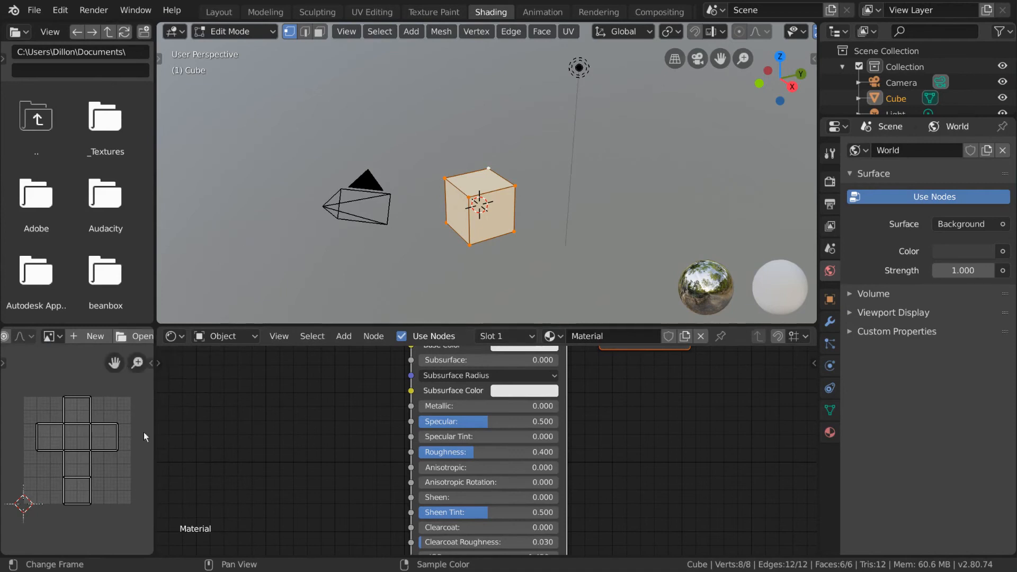
scroll(45, 340, up, 5)
scroll(44, 340, up, 11)
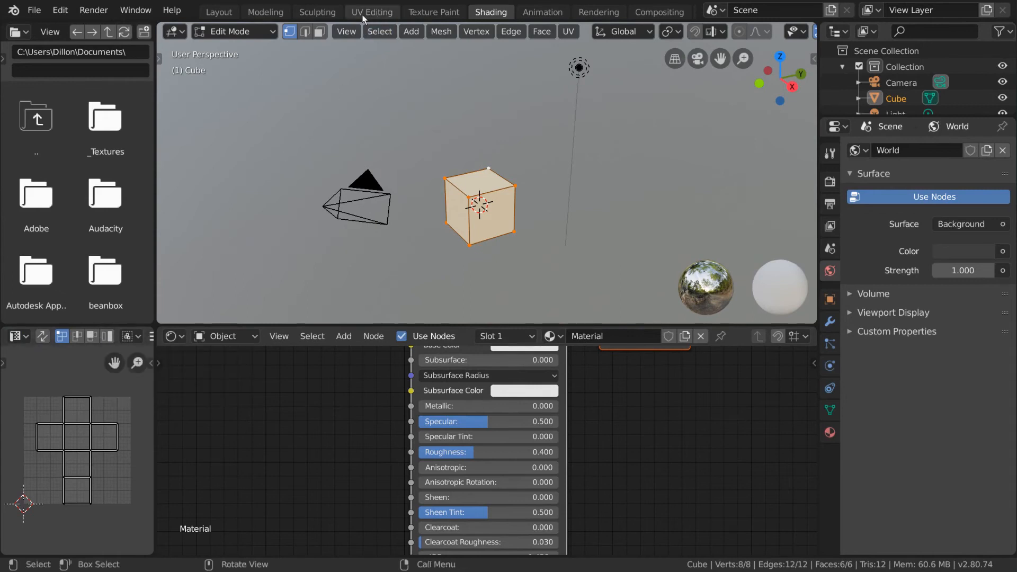
- Check the cube in the UV Editing workspace, then return to Shading and select all its UVs in Edit Mode
click(377, 15)
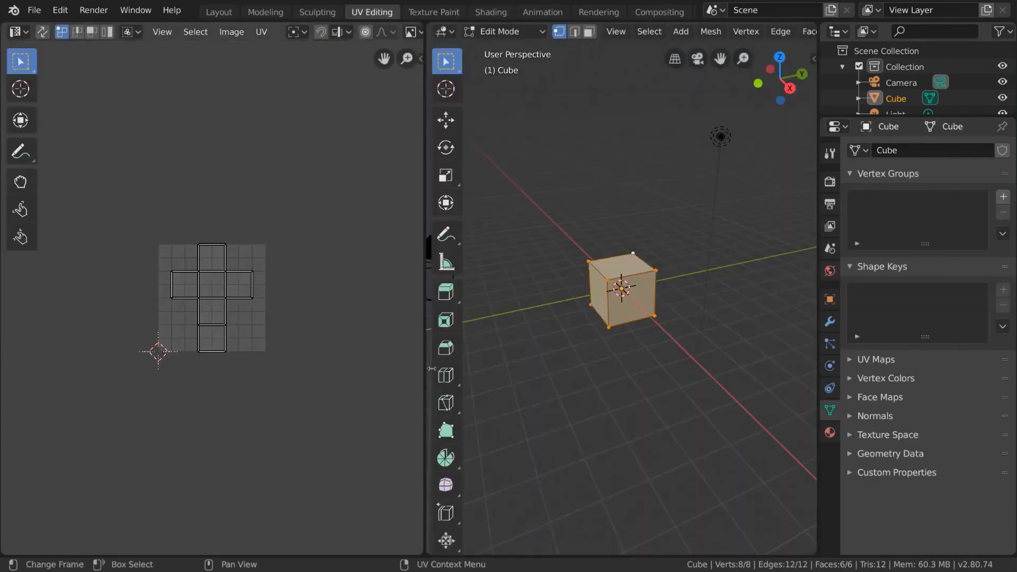
click(488, 12)
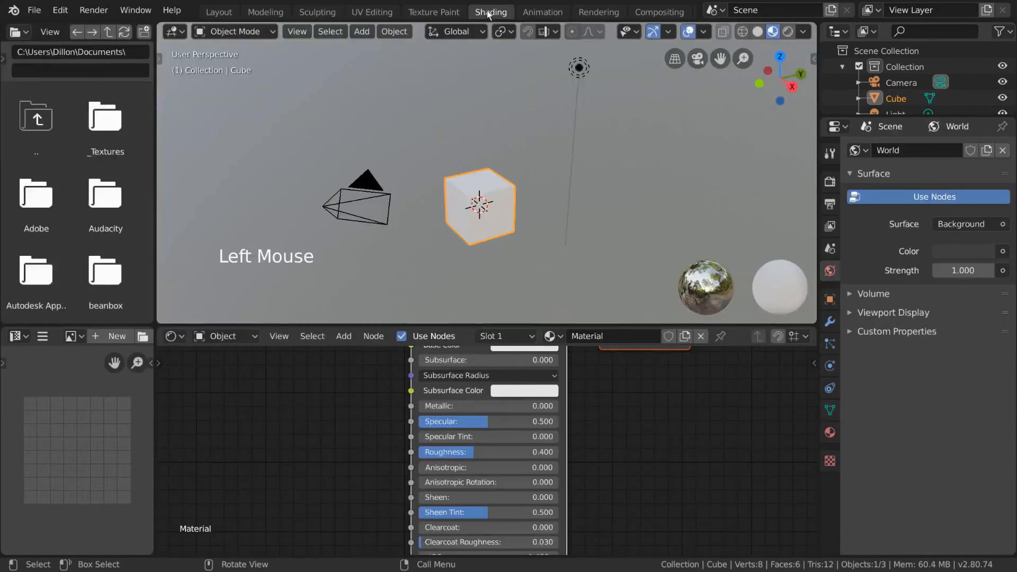
key(Tab)
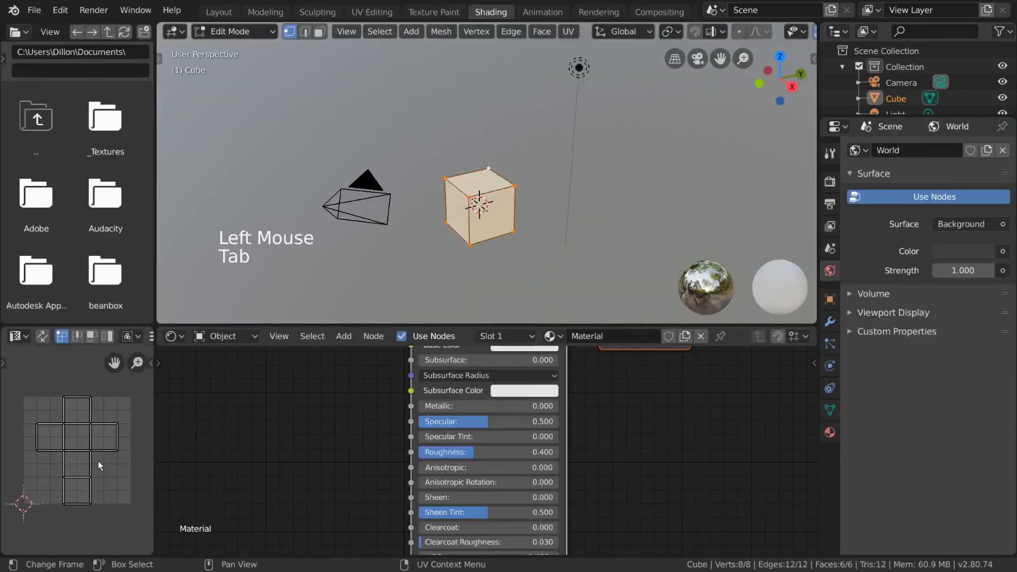
key(a)
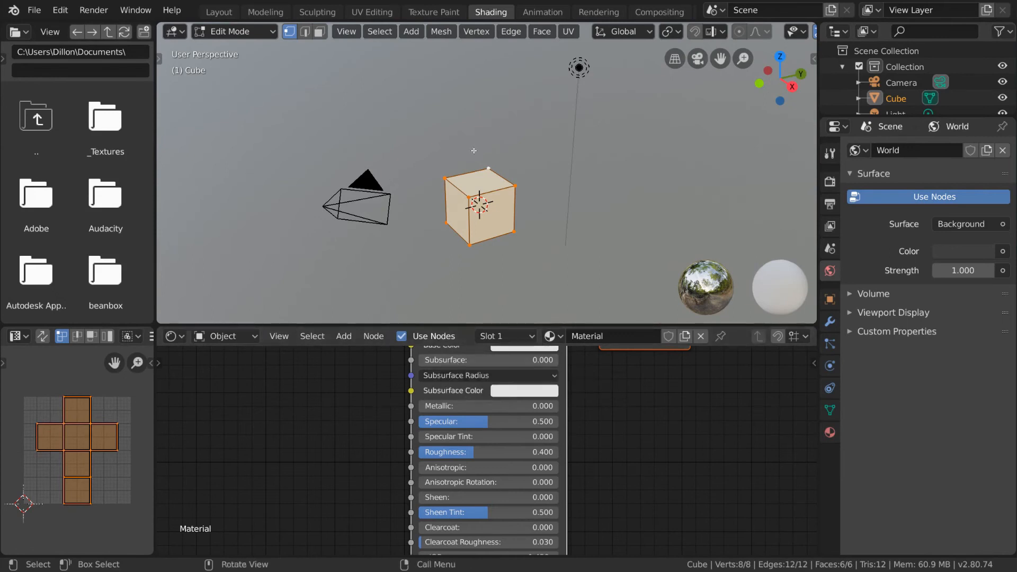
- Add wood_planks_03-color.png from the _Textures folder to the cube's material as an image texture node beside the Principled shader
double_click(123, 119)
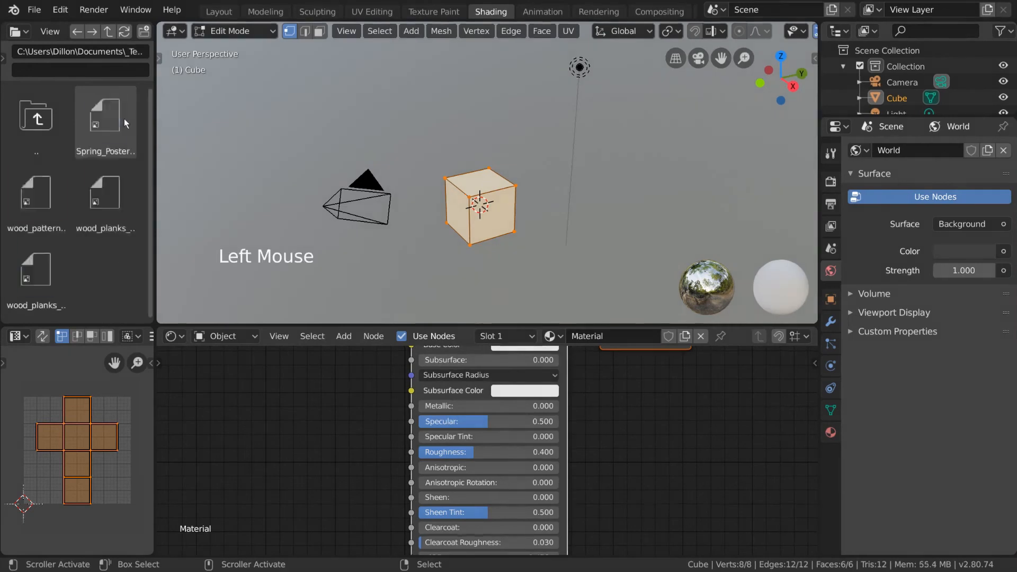
double_click(108, 205)
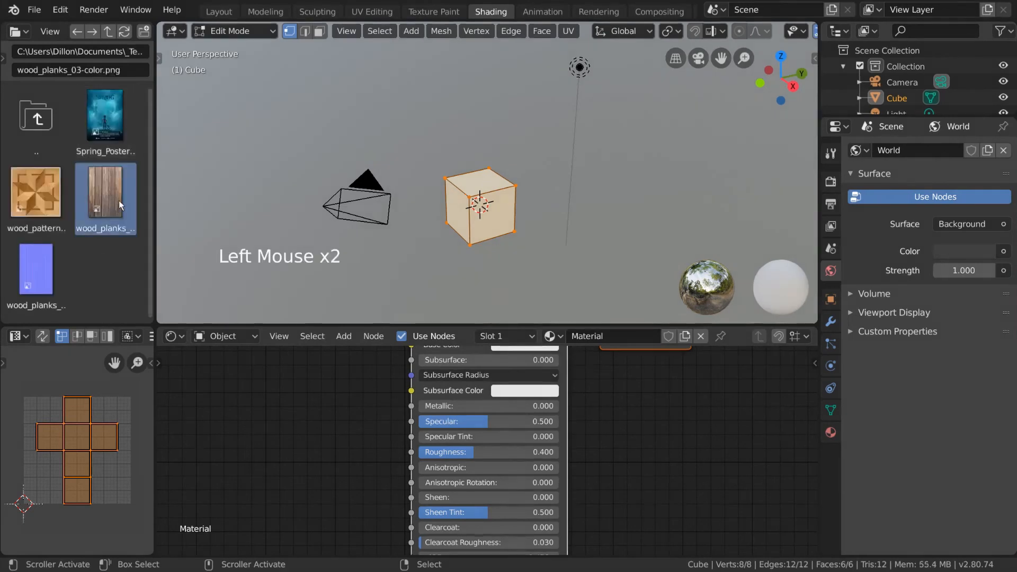
drag(118, 200, 214, 397)
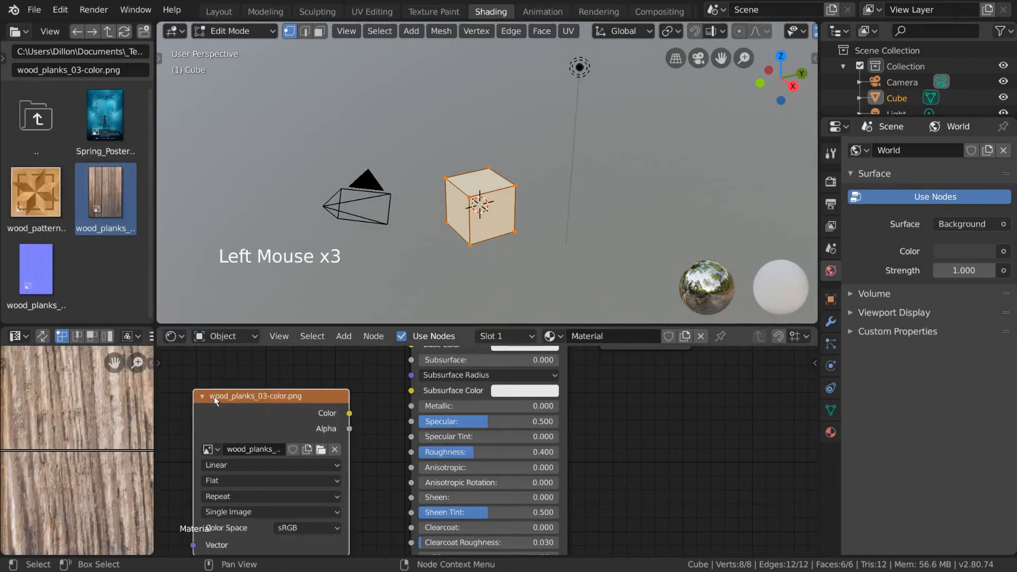
middle_drag(228, 397, 267, 416)
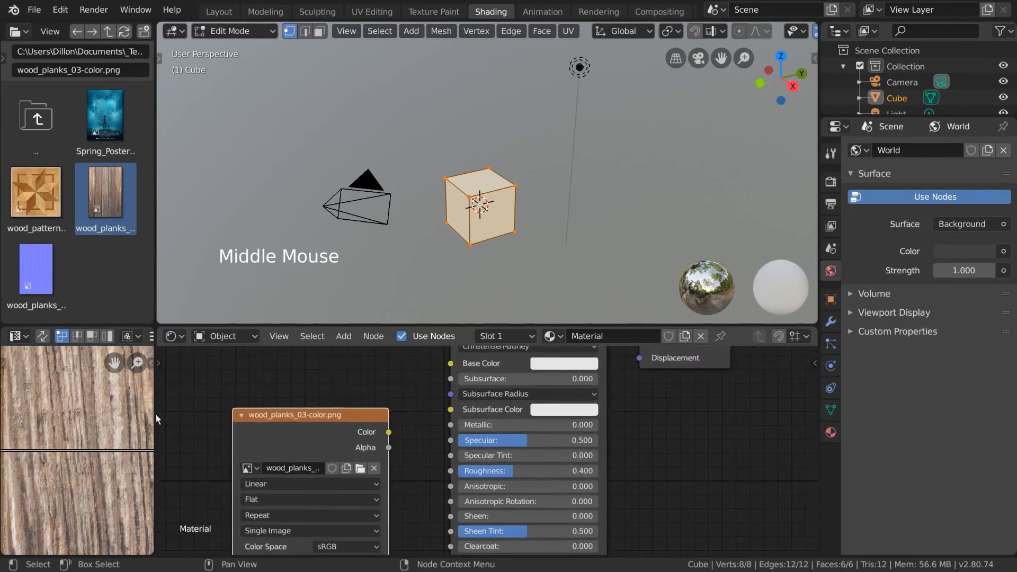
scroll(107, 415, down, 7)
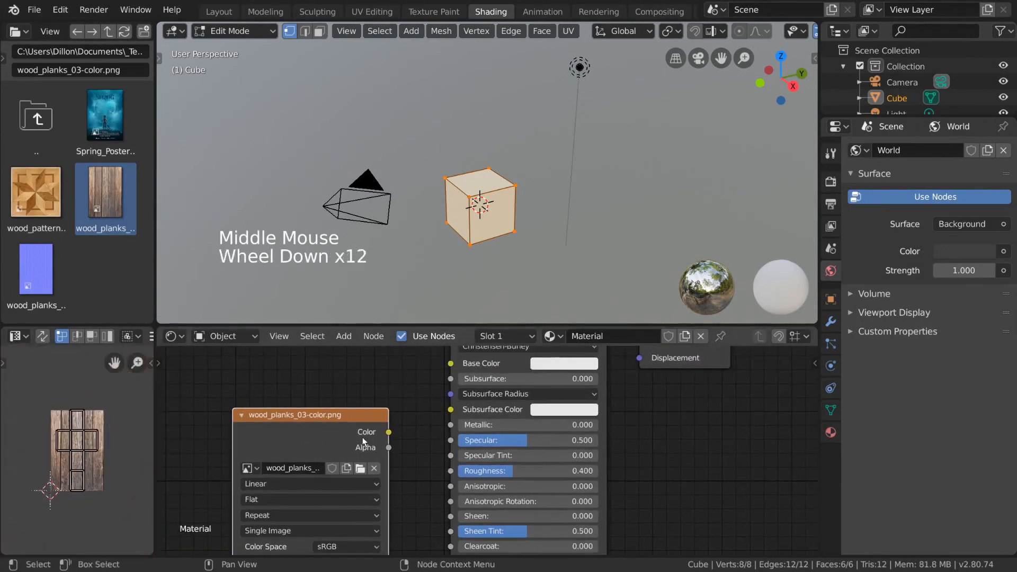
drag(367, 444, 353, 382)
middle_drag(409, 382, 415, 415)
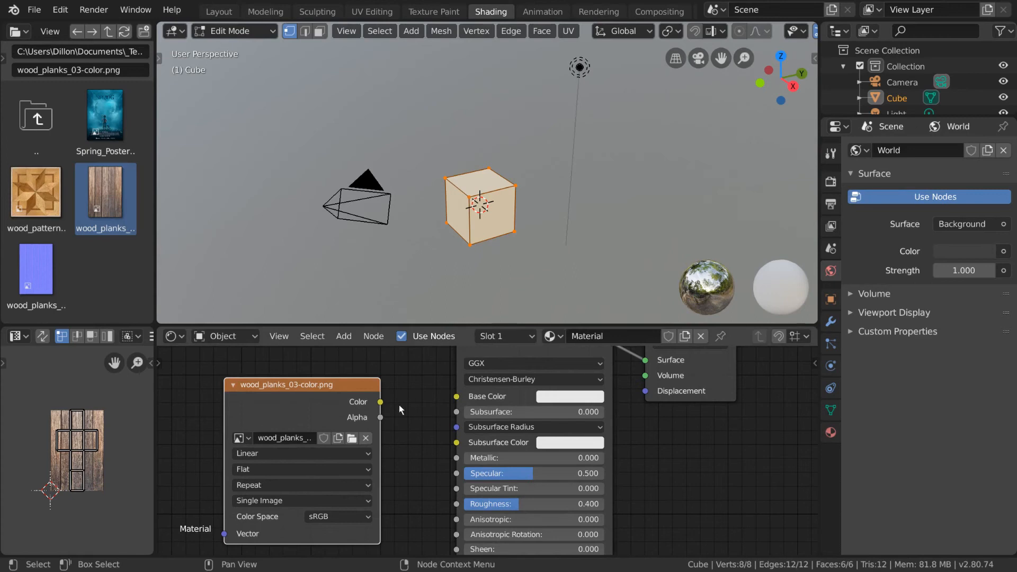
- Connect the wood planks texture's Color output to the shader's Base Color and keep the viewport in LookDev shading
drag(381, 402, 462, 396)
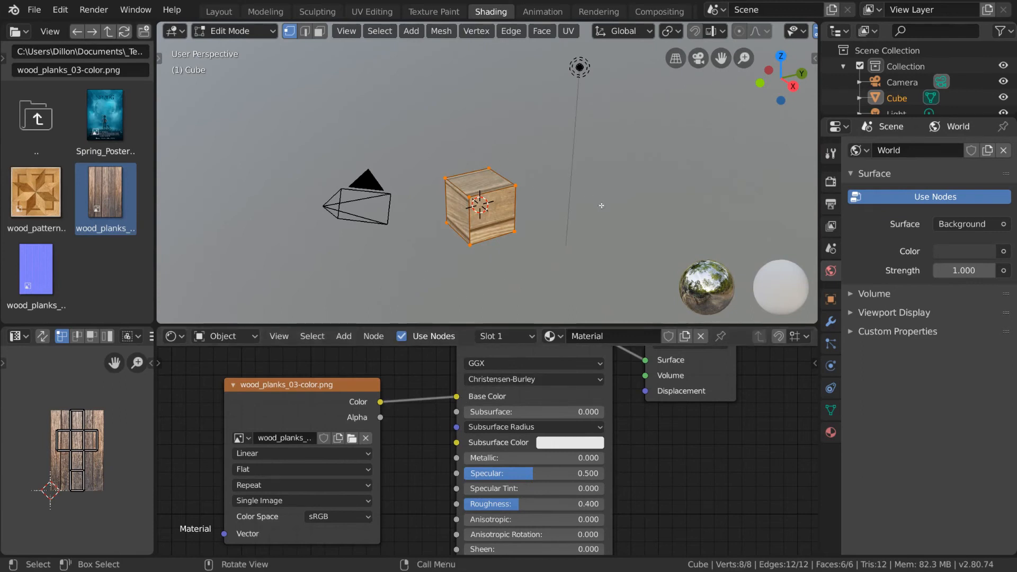
key(z)
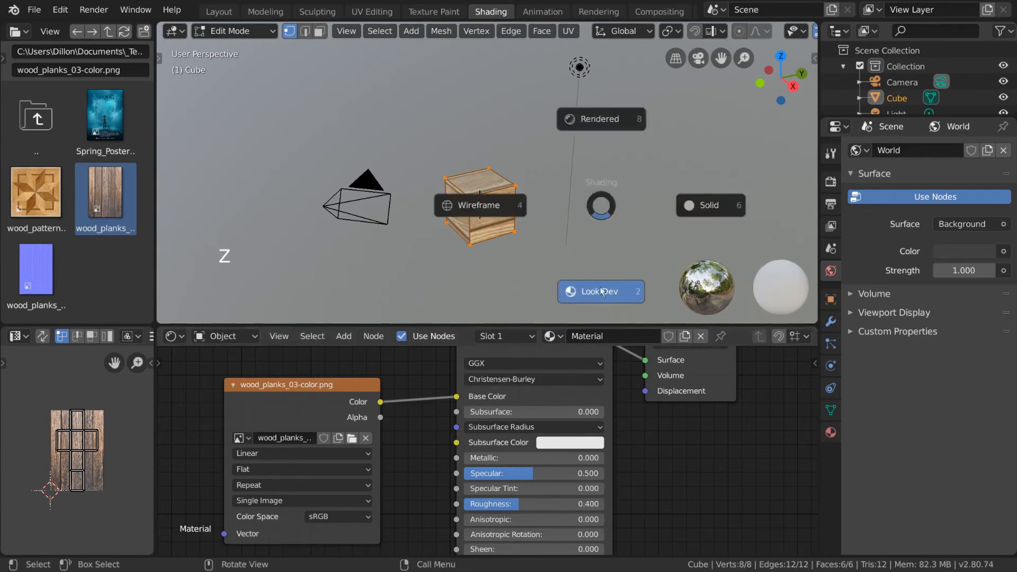
click(603, 306)
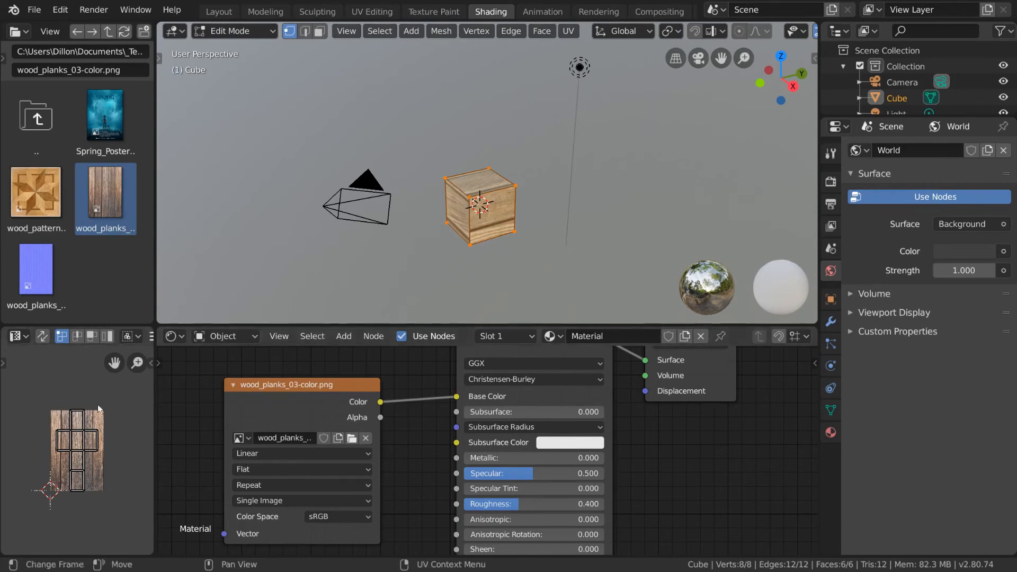
- Select the UV vertices around the central face of the cube's UV layout
click(81, 436)
shift+click(77, 437)
shift+click(75, 451)
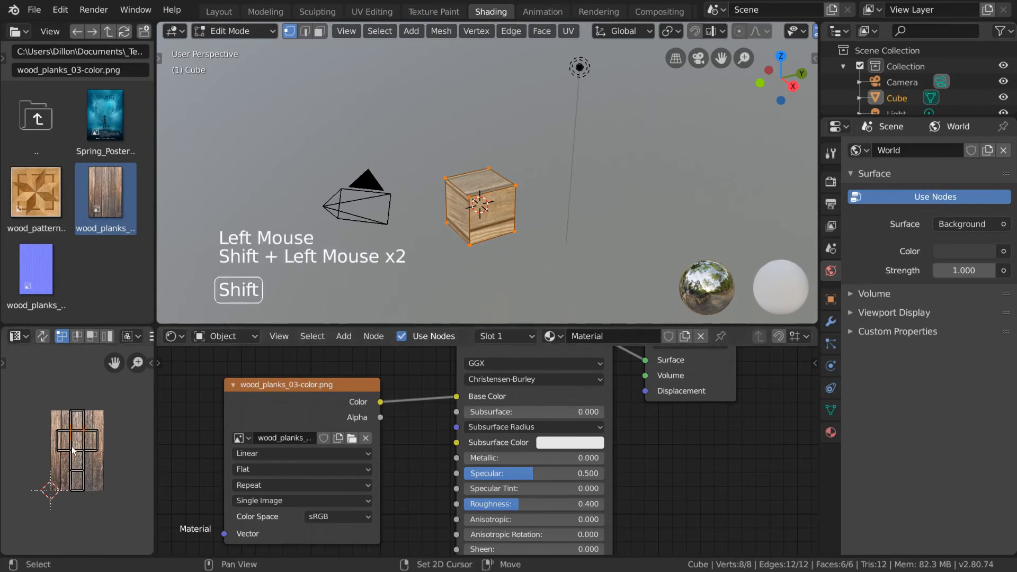
shift+click(83, 454)
- Set the UV Editor to face selection after trying edge selection, and select the central UV face
click(78, 336)
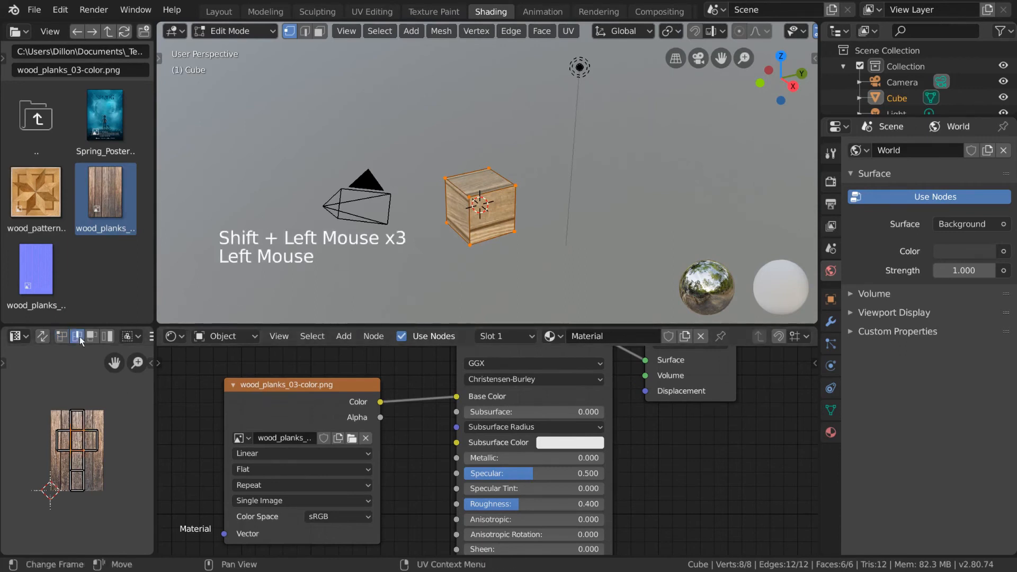
click(91, 336)
click(79, 422)
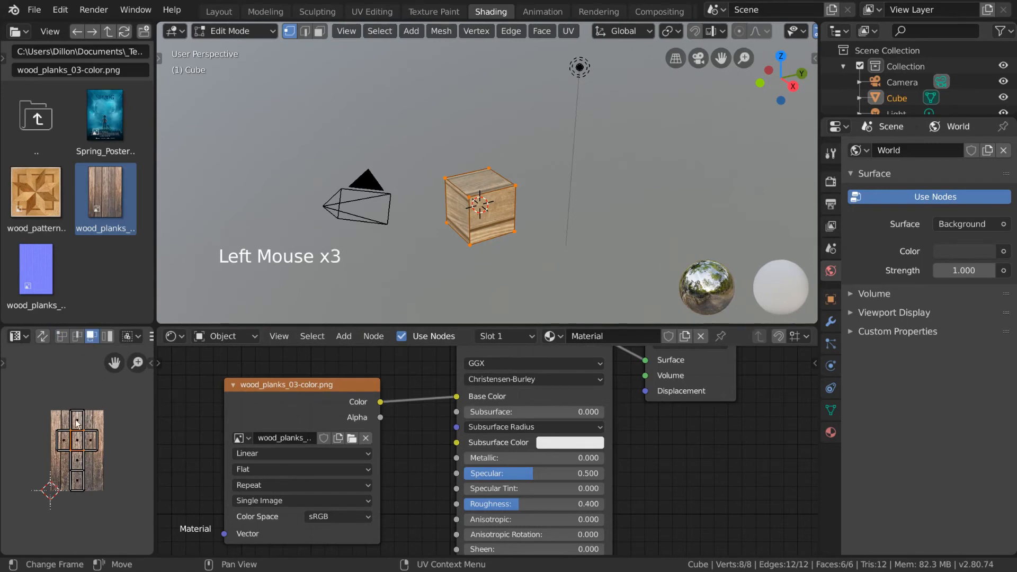
click(78, 442)
click(77, 464)
click(78, 444)
- Try moving, scaling and rotating the central UV face
key(g)
right_click(109, 435)
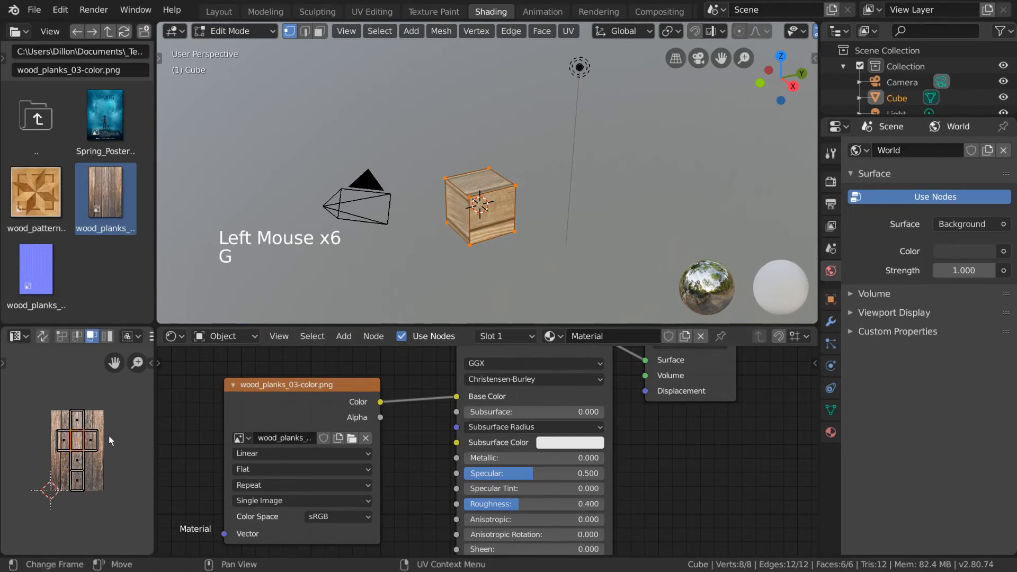
key(s)
right_click(118, 429)
key(r)
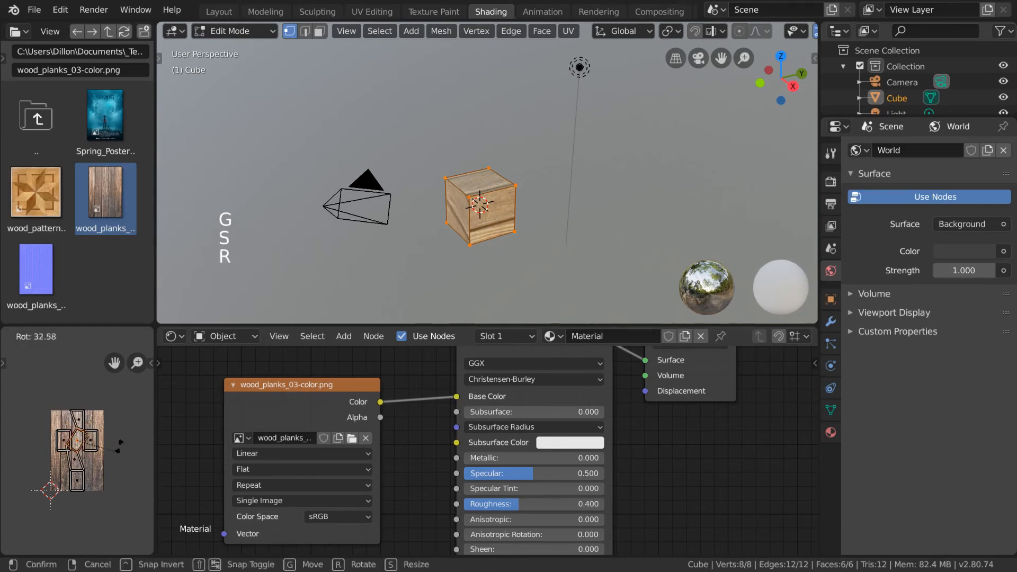
right_click(120, 439)
- Reveal the UV Editor's tools and activate the Transform tool for the central UV face
scroll(119, 440, up, 3)
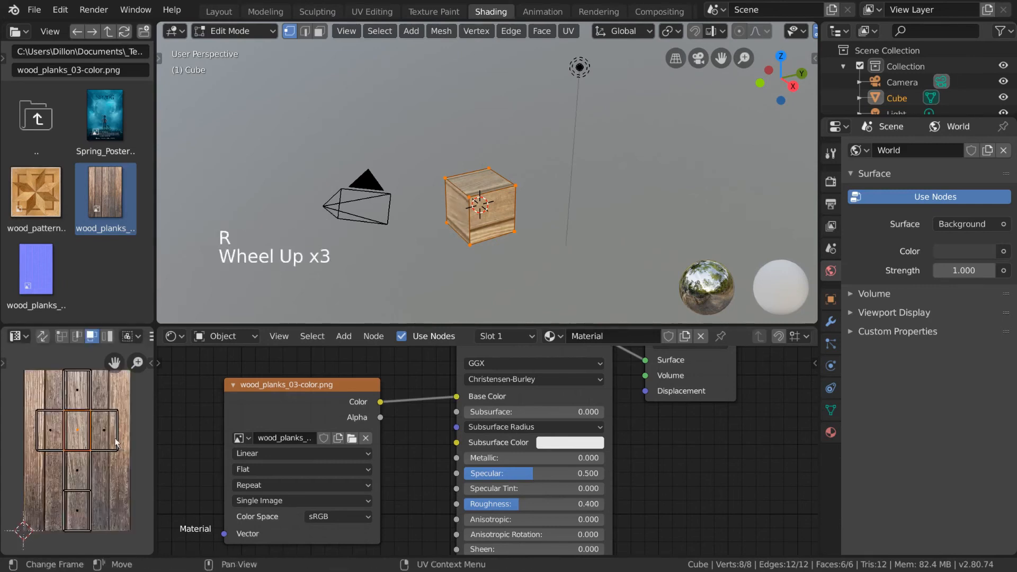
scroll(108, 435, down, 1)
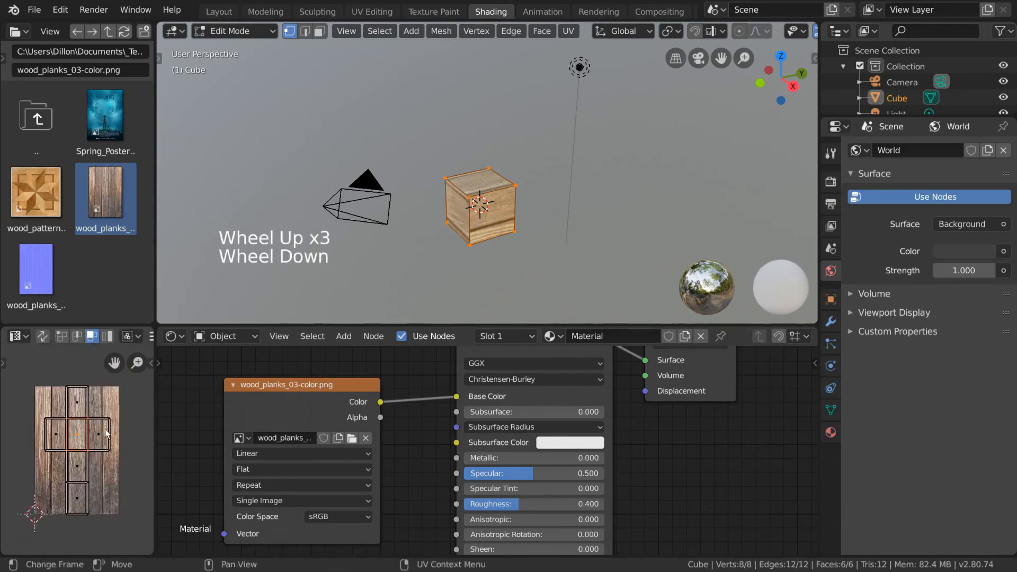
click(3, 363)
click(20, 423)
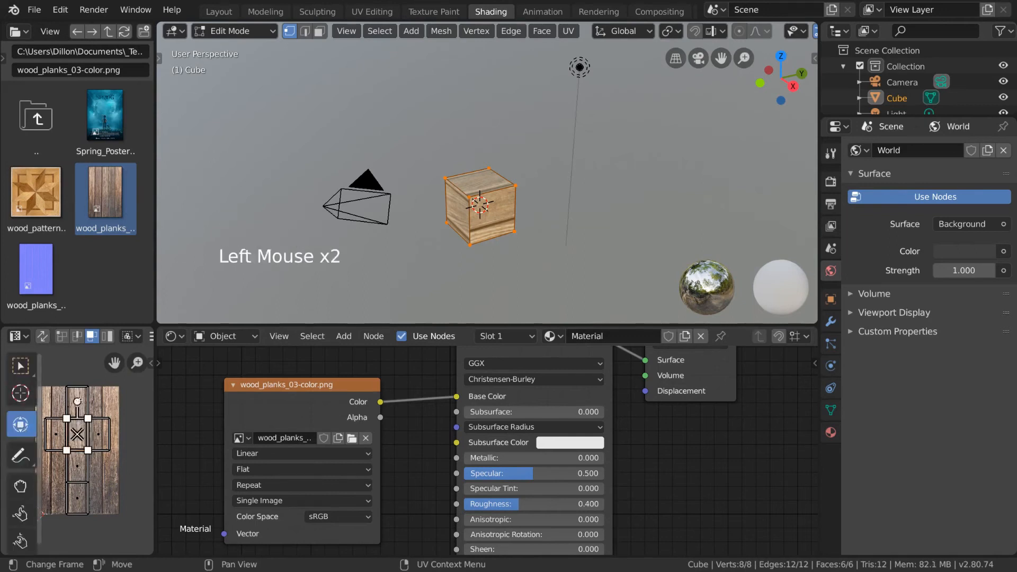
- Try rotating and moving the central UV face with the transform gizmo
drag(78, 402, 80, 437)
right_click(104, 406)
right_click(107, 415)
right_click(96, 409)
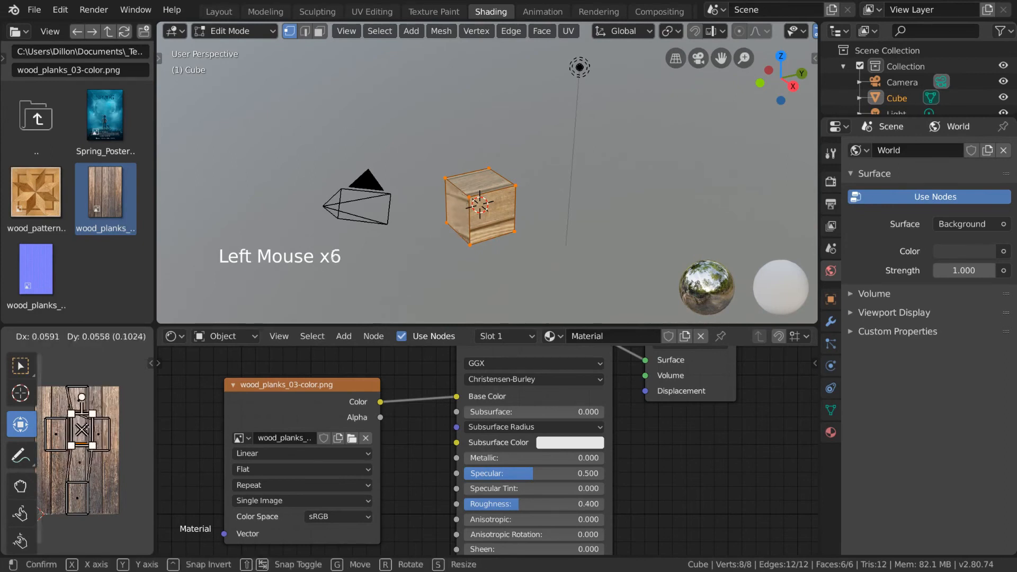
- Try moving the UV face below the central one with the Transform tool, and undo the changes
click(79, 475)
drag(79, 475, 97, 465)
key(ctrl+z)
key(ctrl+z)
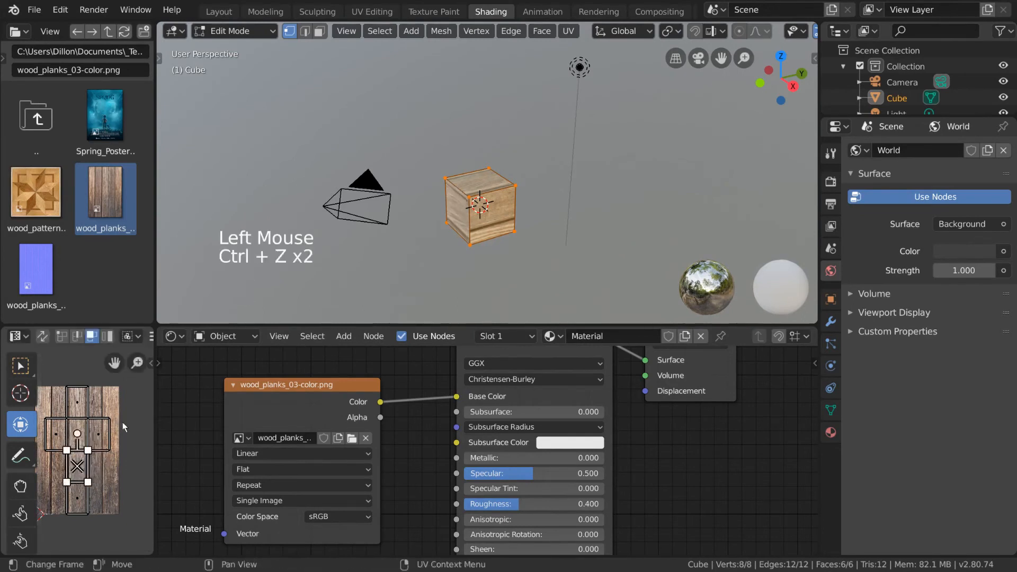
- Try scaling the entire UV layout, cancel it, and return to the Select Box tool
key(a)
key(s)
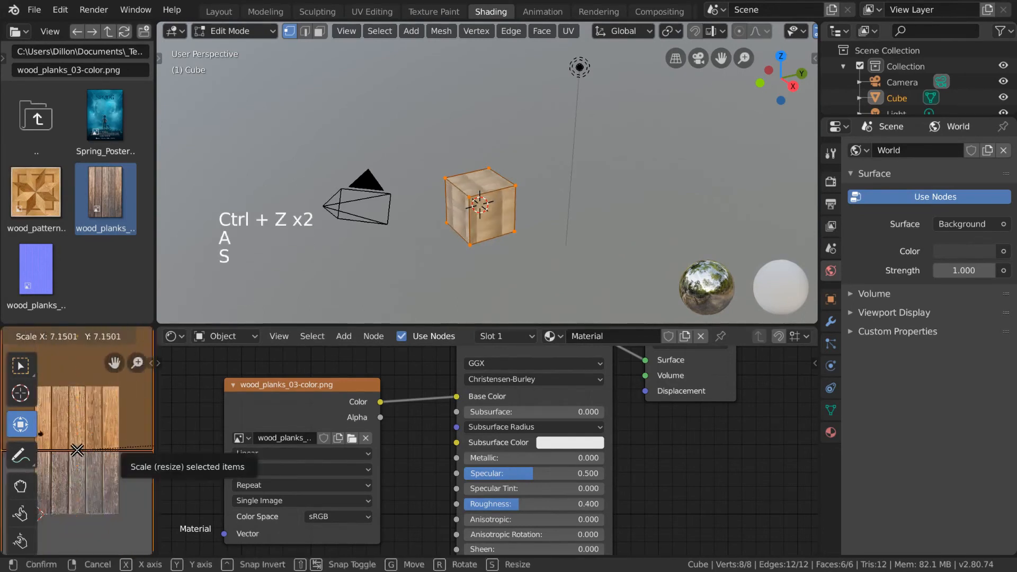
right_click(111, 404)
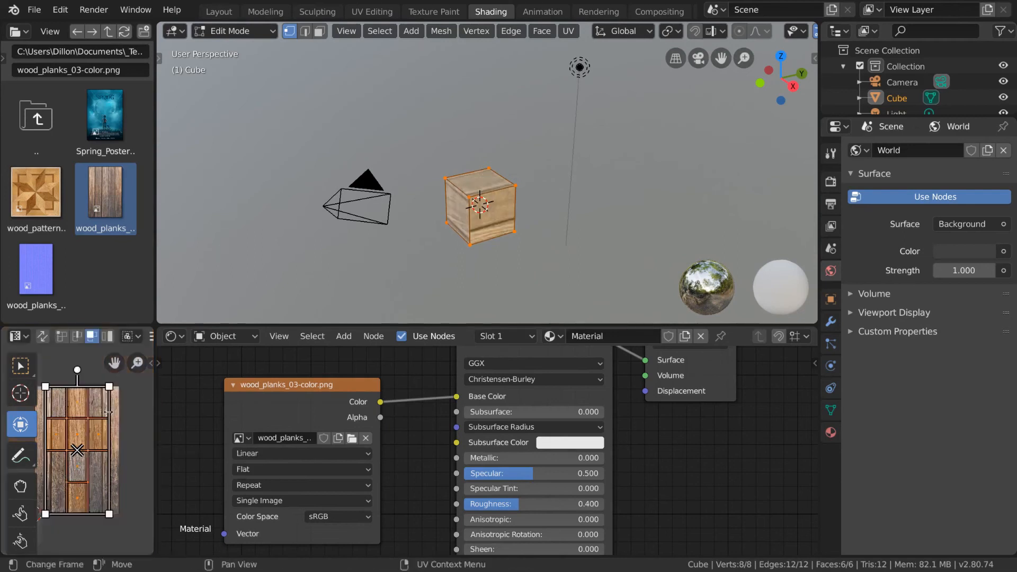
click(20, 365)
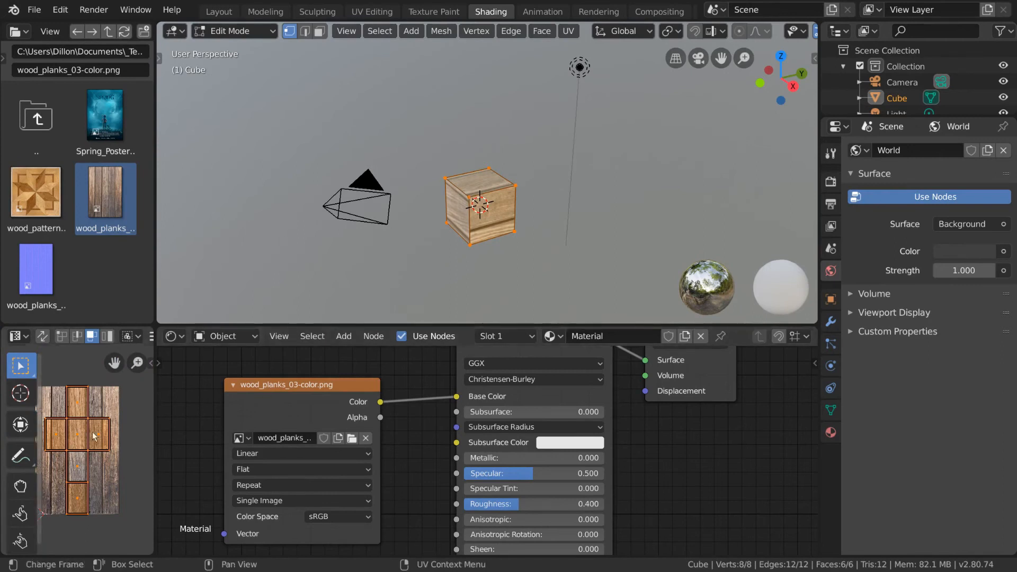
- Select the six vertices bounding the cube's top and front-right faces, and select only its front-left face in face mode
click(469, 197)
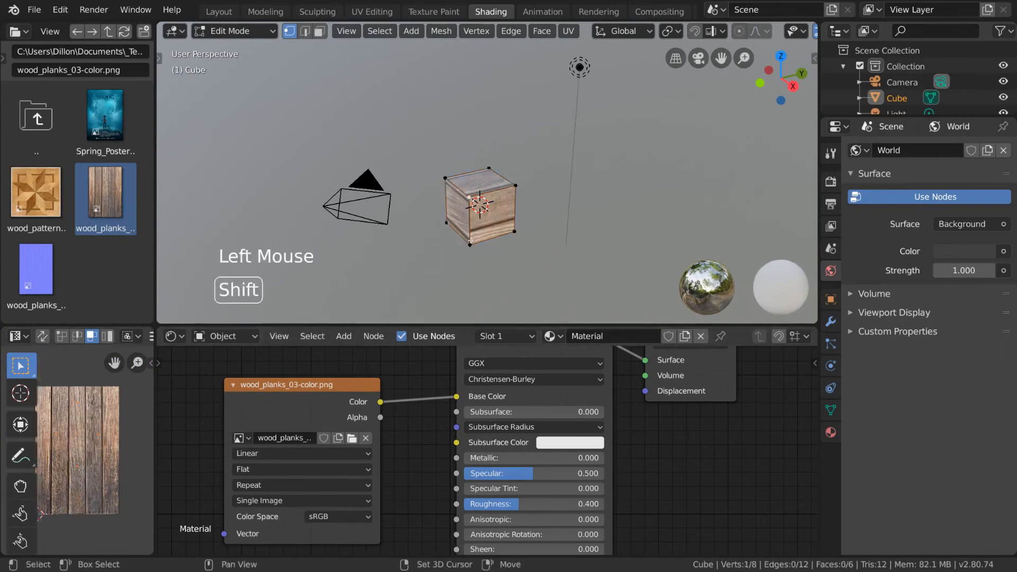
shift+click(469, 245)
shift+click(514, 232)
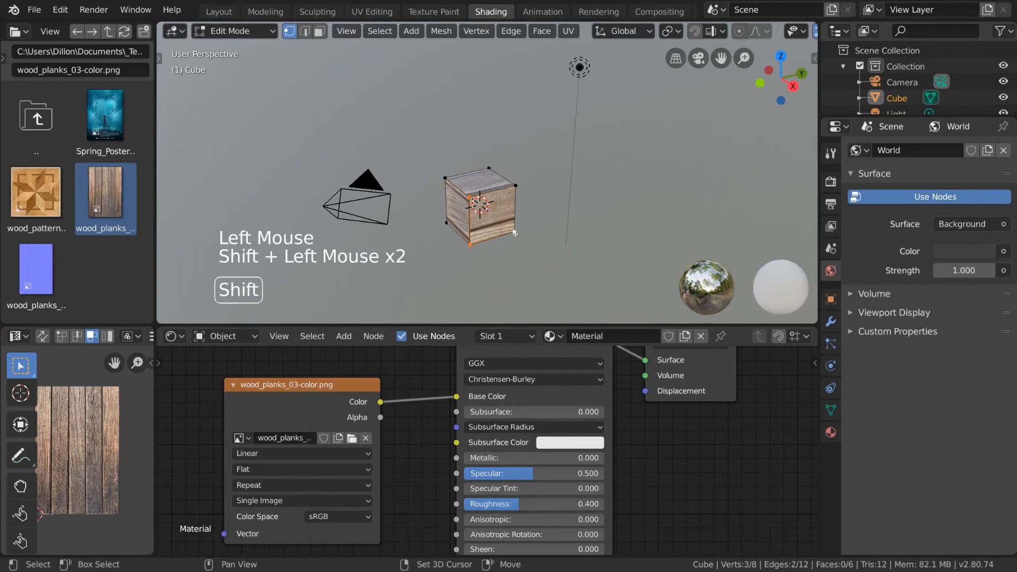
shift+click(516, 186)
shift+click(489, 167)
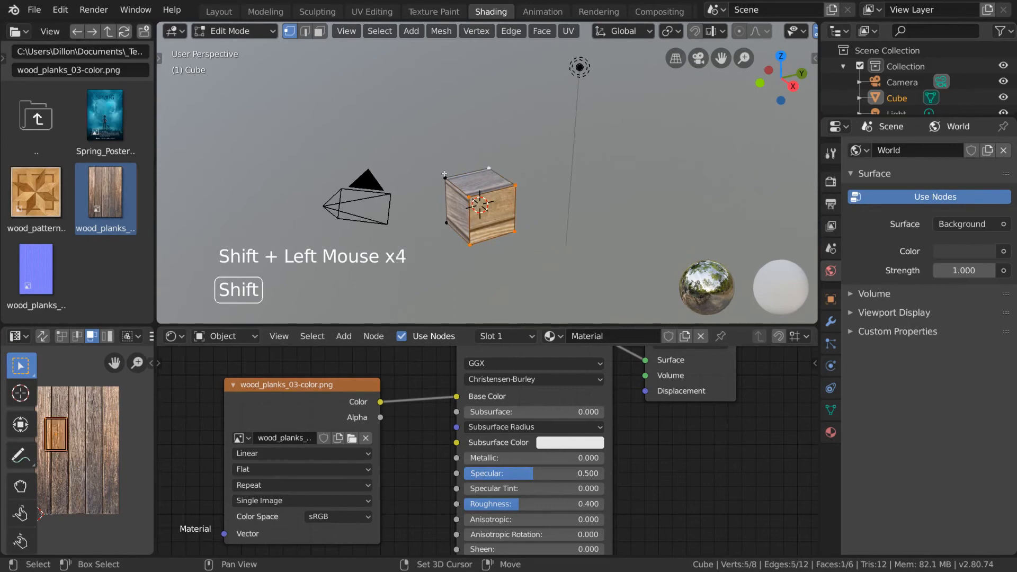
shift+click(445, 173)
middle_drag(84, 450, 99, 450)
click(319, 31)
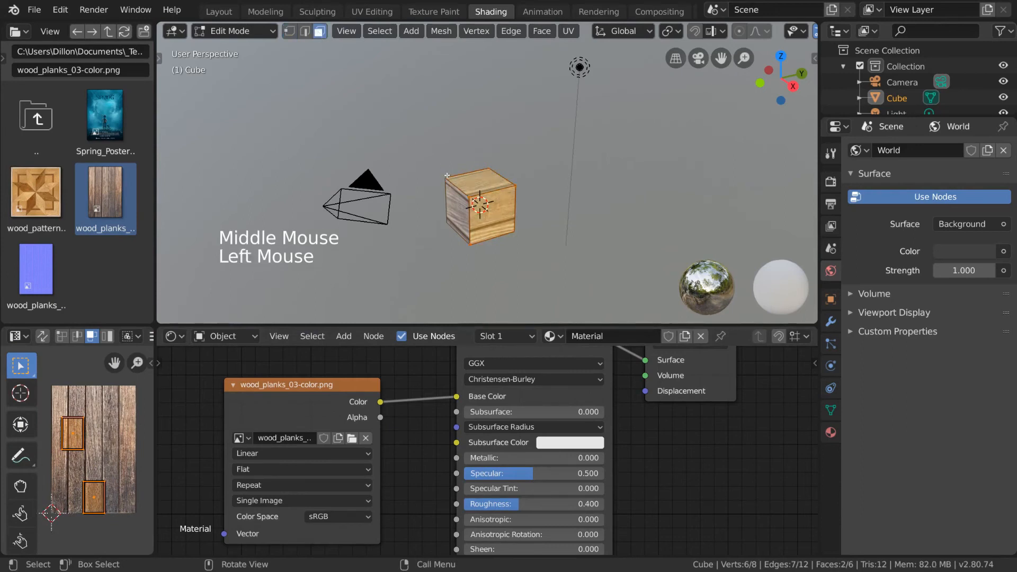
click(463, 214)
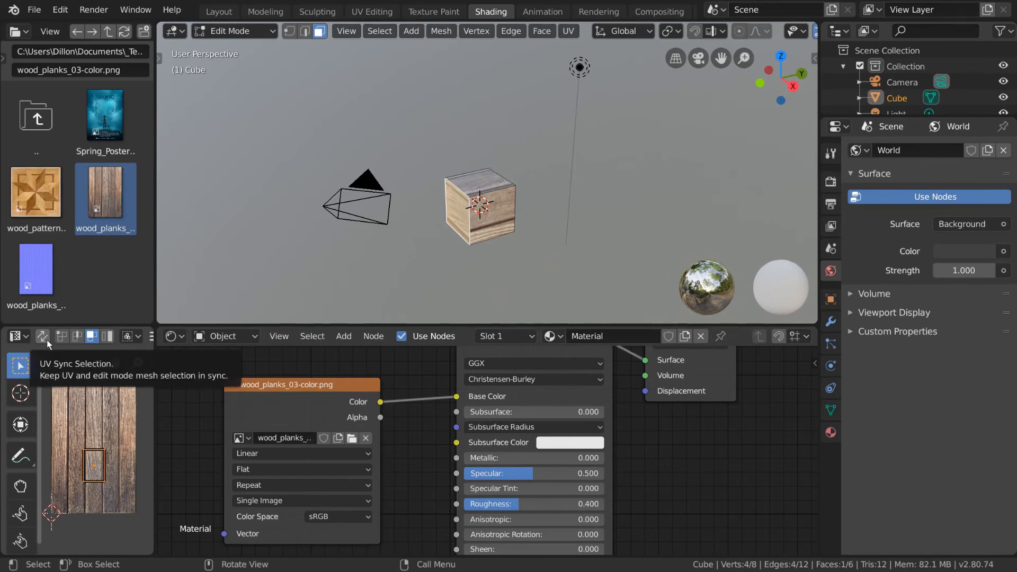
- Enable UV Sync Selection in the UV Editor
scroll(46, 339, down, 4)
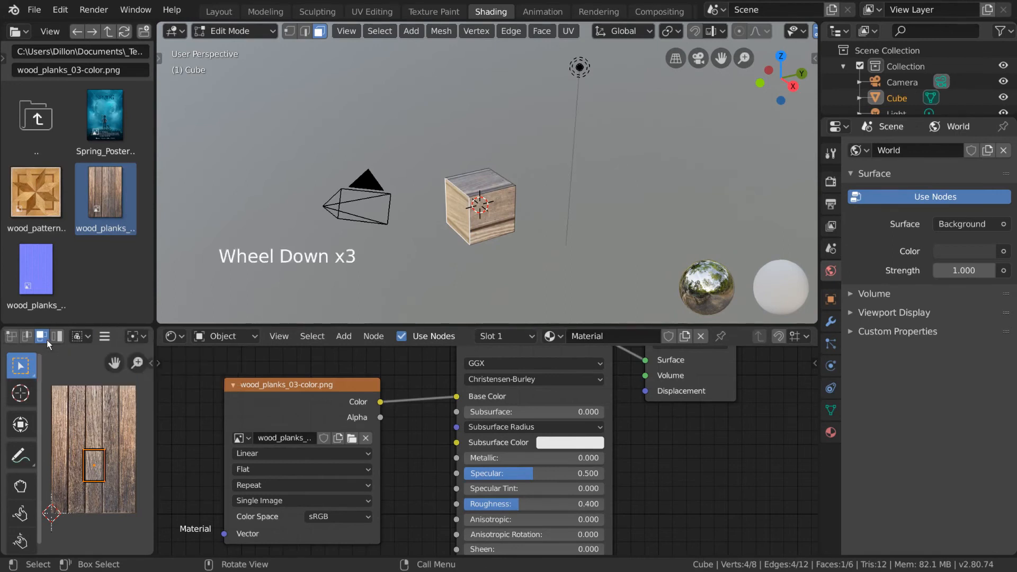
scroll(47, 339, up, 4)
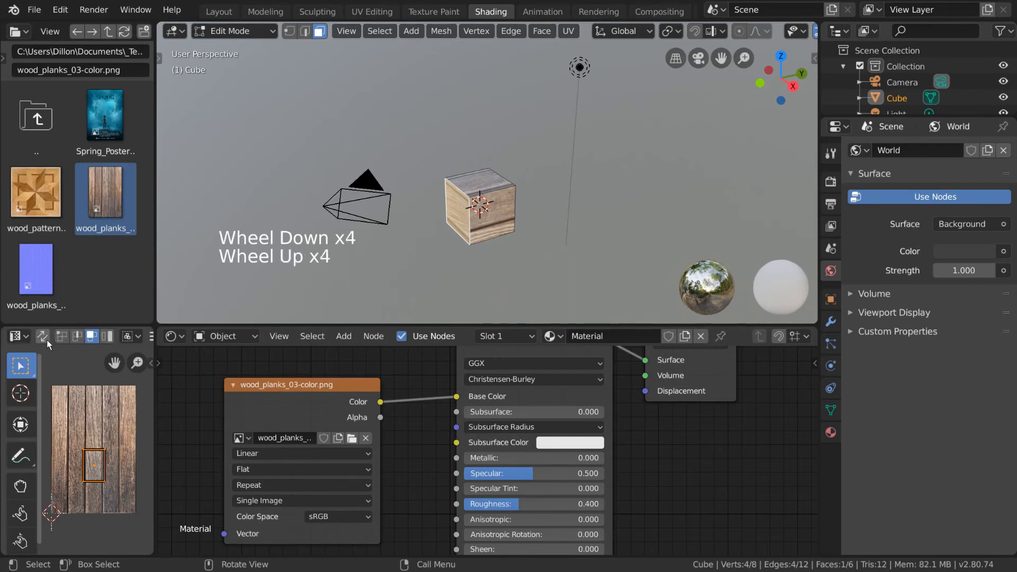
scroll(47, 339, down, 6)
scroll(47, 339, up, 6)
click(43, 337)
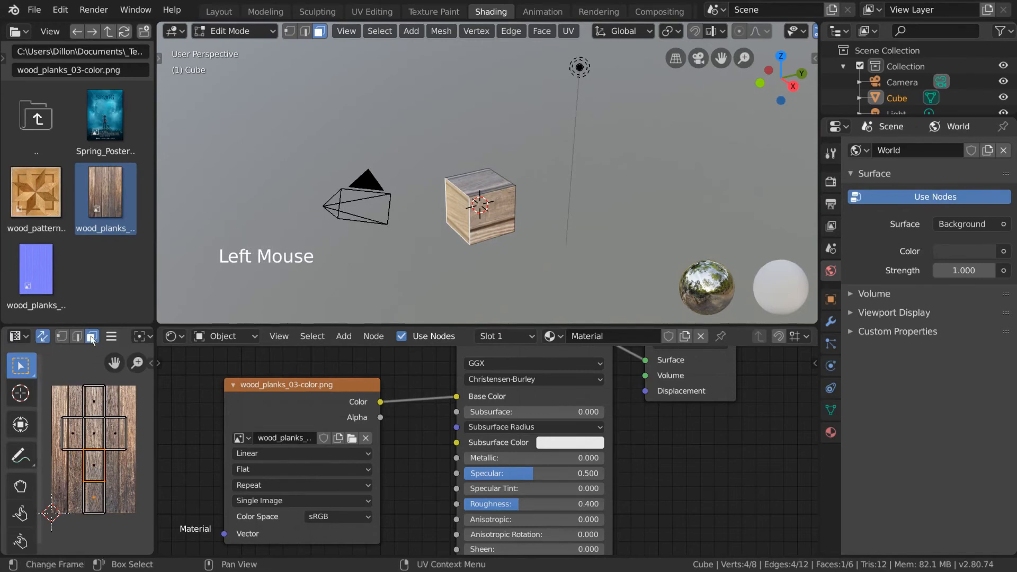
- Select the faces in the central column of the UV layout one at a time, and disable UV Sync Selection
click(95, 401)
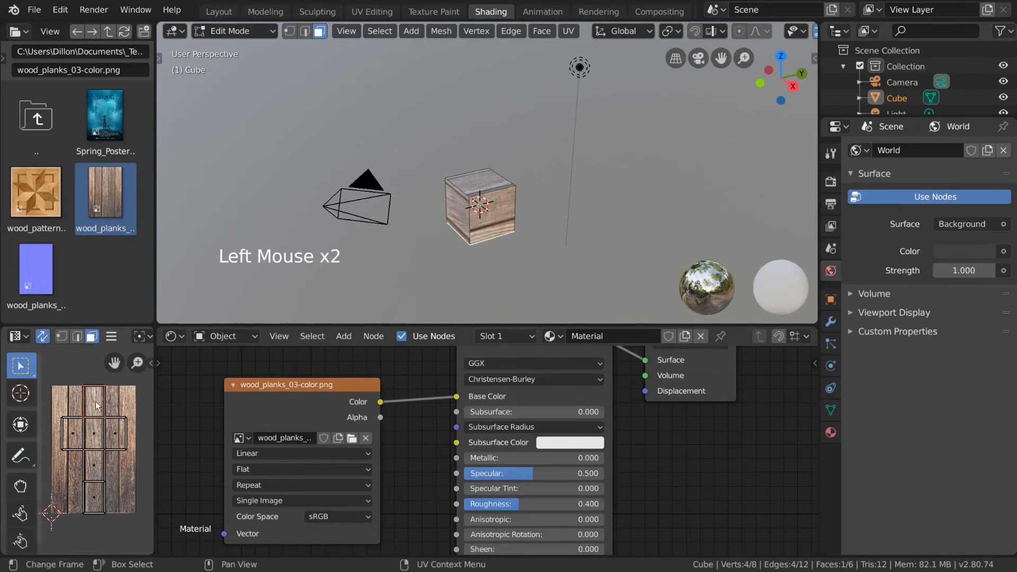
click(97, 430)
click(96, 465)
click(92, 503)
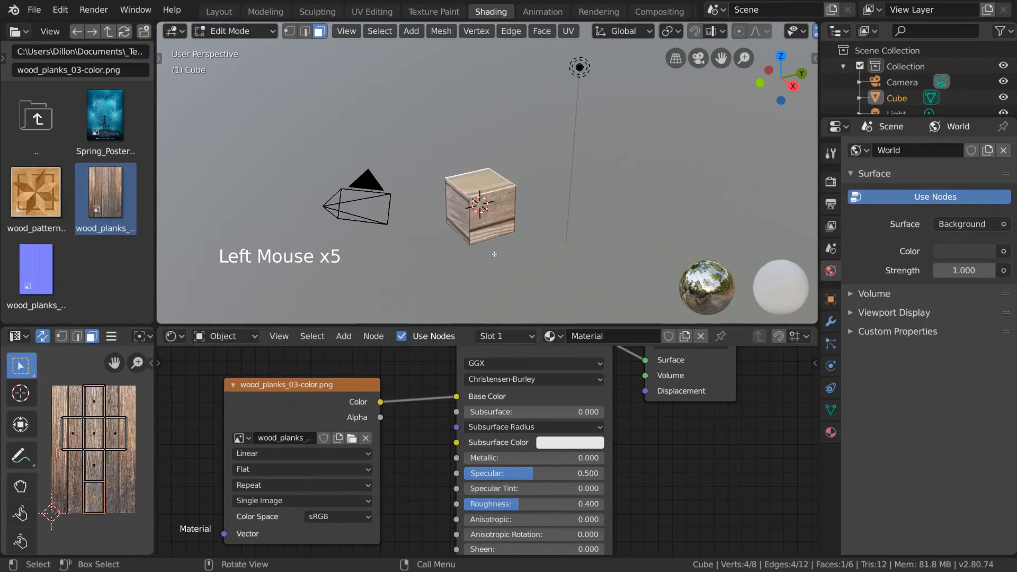
click(96, 461)
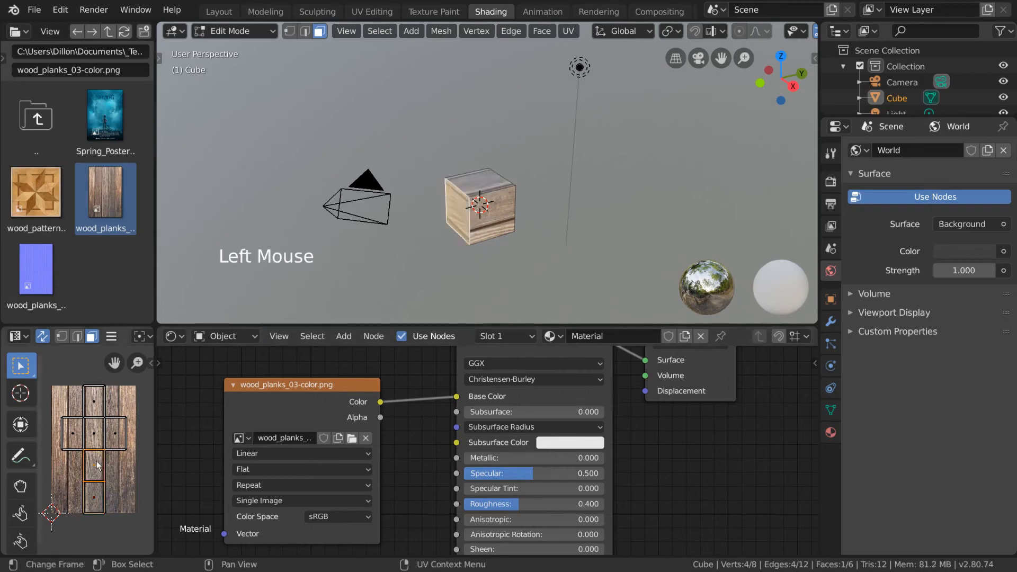
click(44, 338)
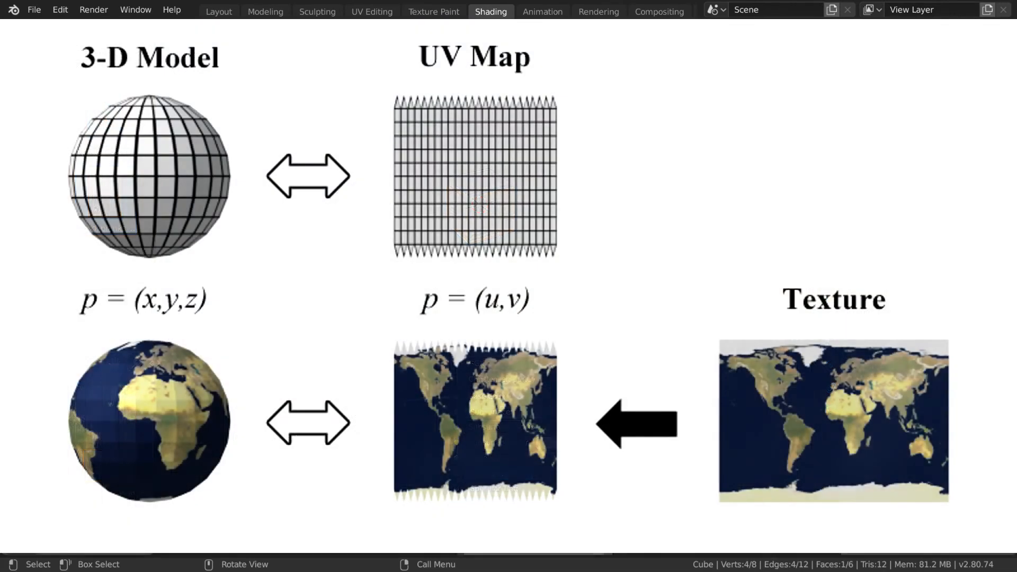
- Select all faces of the cube and apply Project From View while facing its X side
key(a)
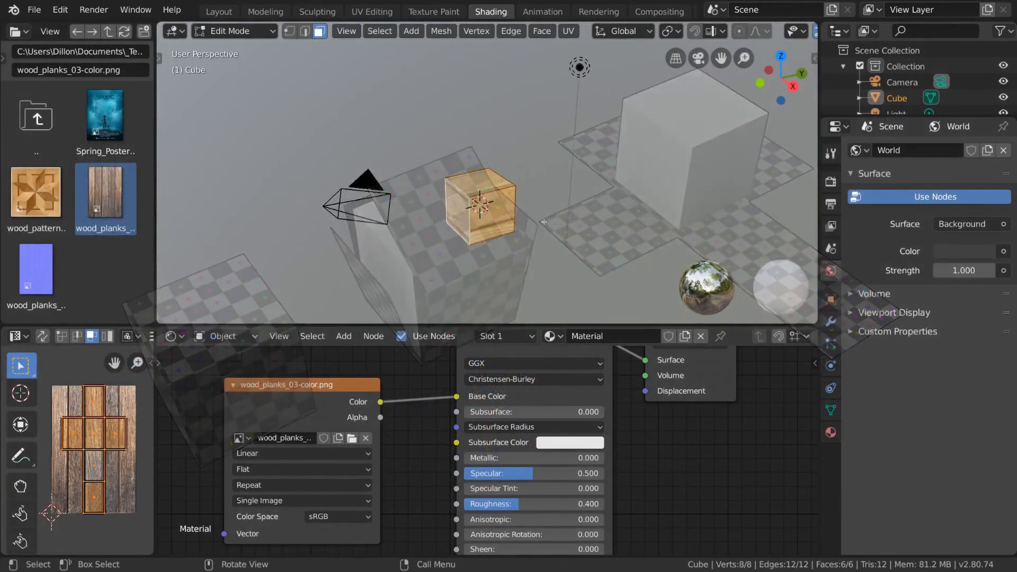
click(571, 31)
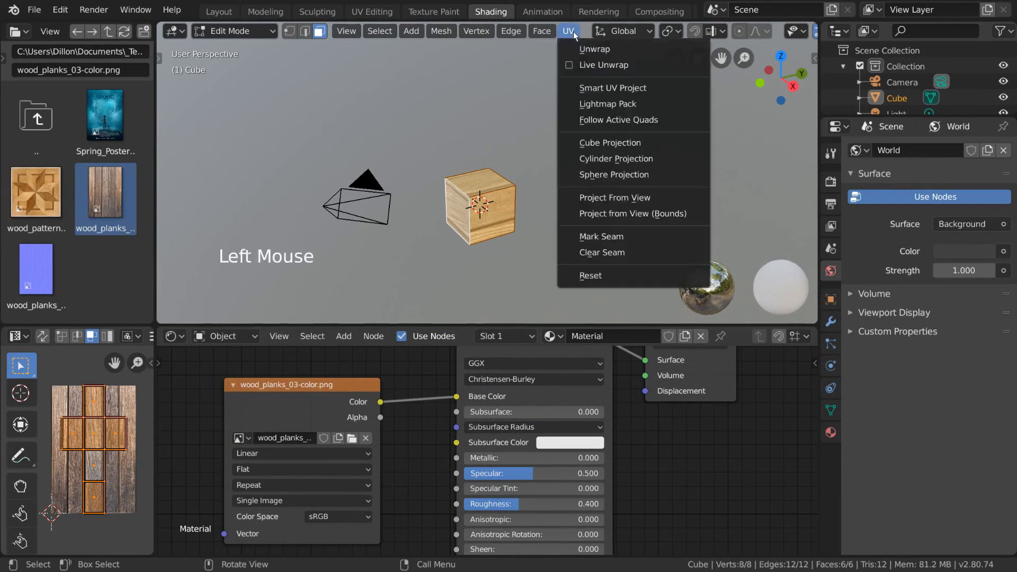
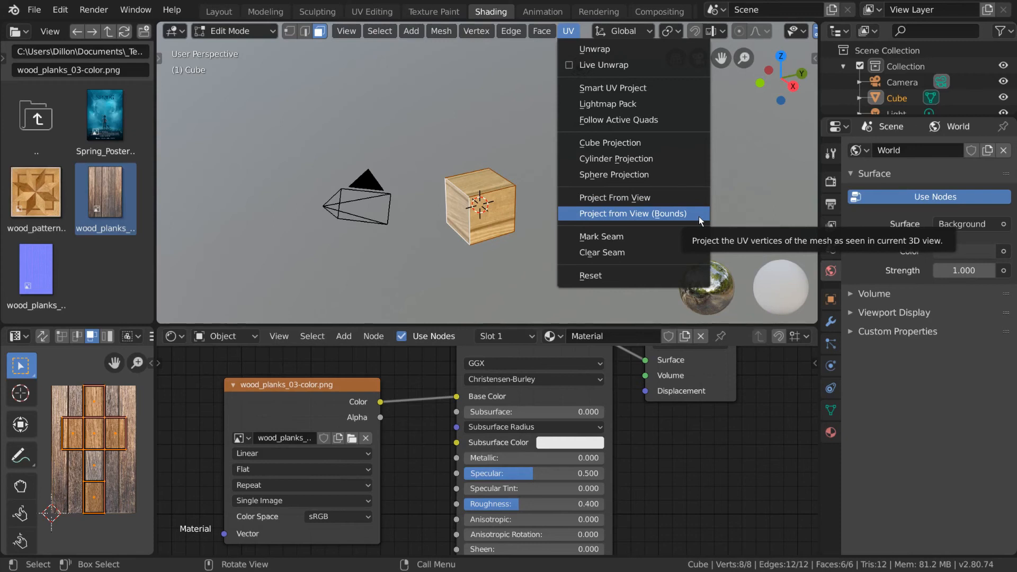
click(698, 216)
middle_drag(698, 216, 635, 201)
middle_drag(494, 201, 511, 183)
click(568, 31)
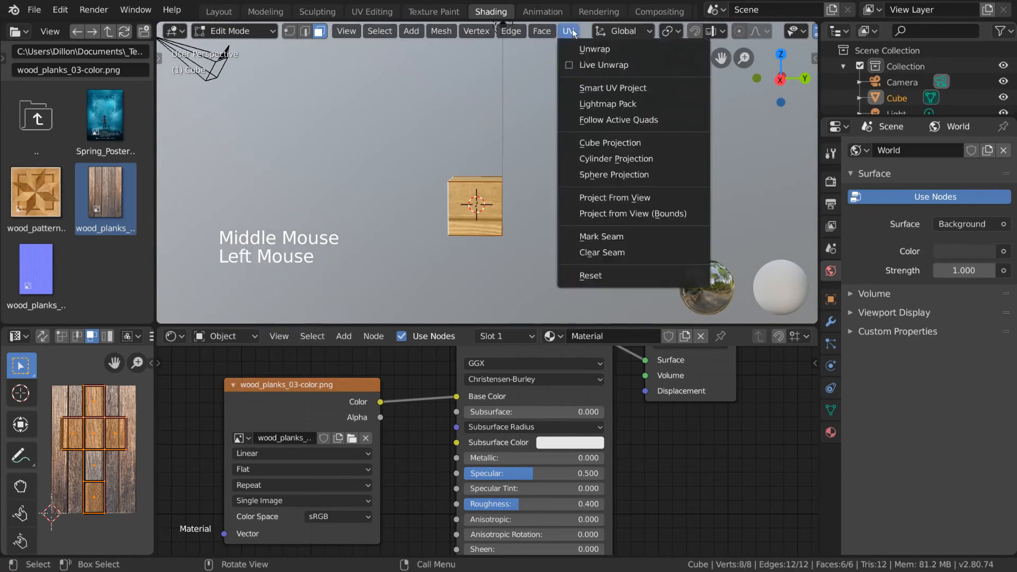
click(640, 198)
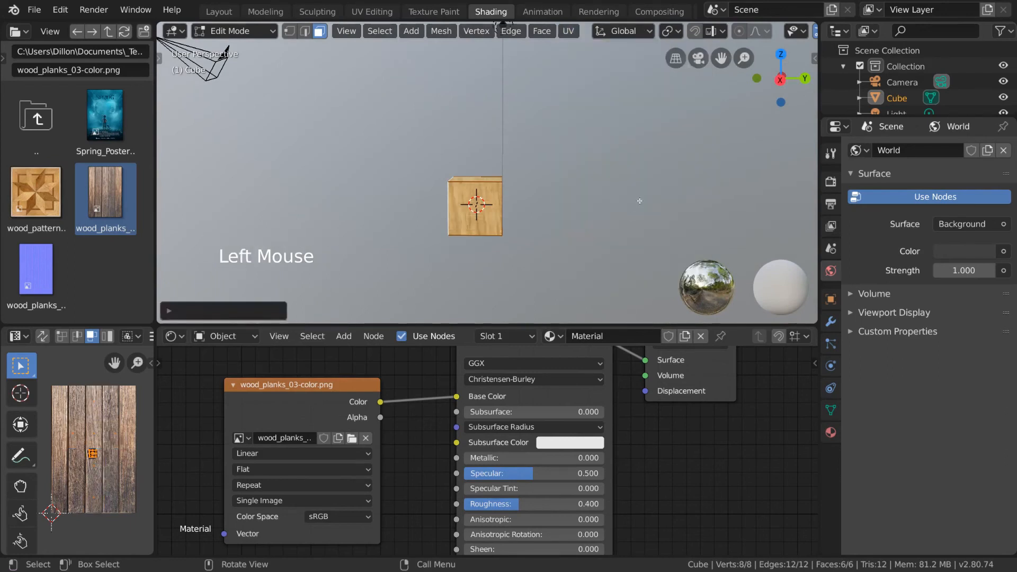
- Examine how the projected UVs map the planks onto the cube and where they lie in the UV Editor
scroll(568, 201, up, 2)
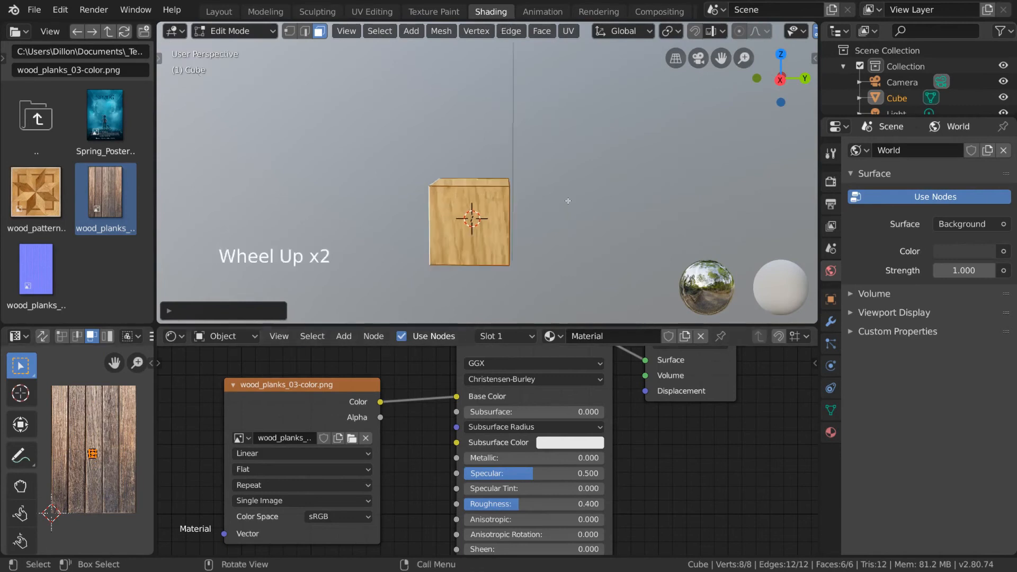
scroll(568, 201, up, 2)
middle_drag(567, 201, 554, 165)
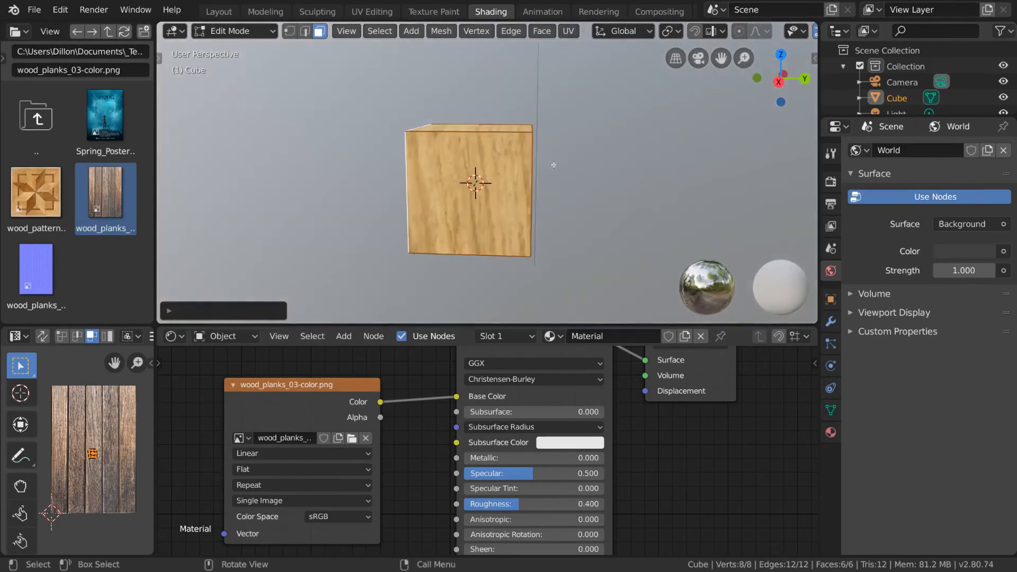
scroll(108, 442, up, 7)
middle_drag(108, 442, 78, 421)
scroll(112, 416, down, 1)
scroll(111, 415, up, 2)
scroll(112, 417, up, 1)
middle_drag(146, 424, 137, 425)
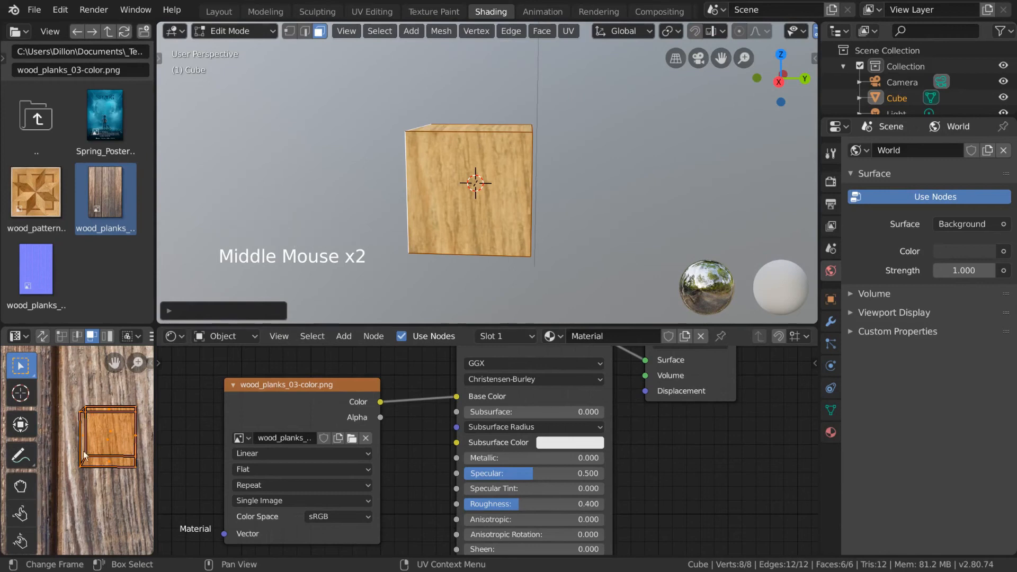
scroll(98, 450, down, 9)
middle_drag(104, 447, 119, 434)
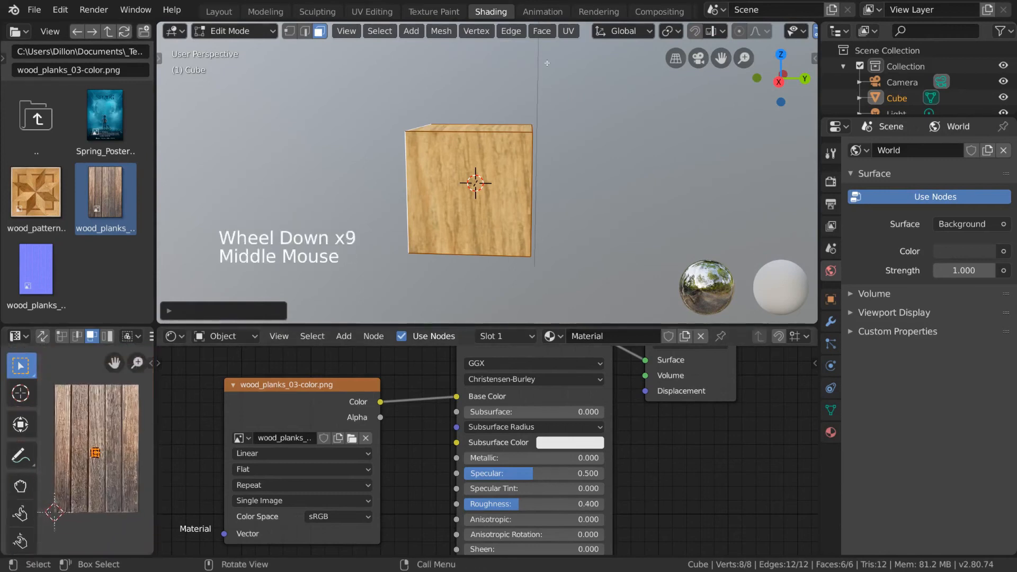
- Try to unwrap the cube's faces without seams, and reselect all of them
click(568, 30)
click(583, 49)
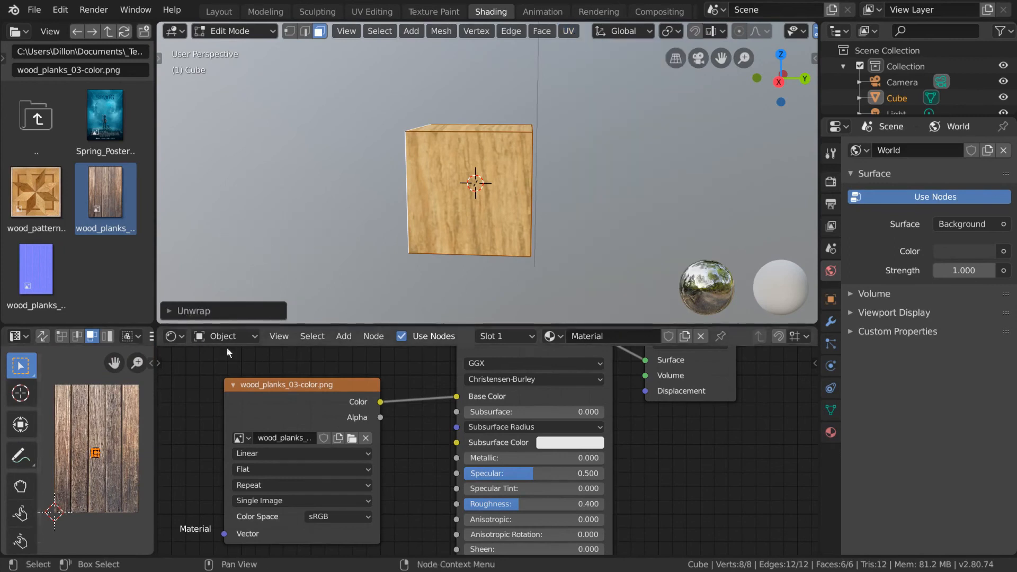
click(569, 47)
click(573, 31)
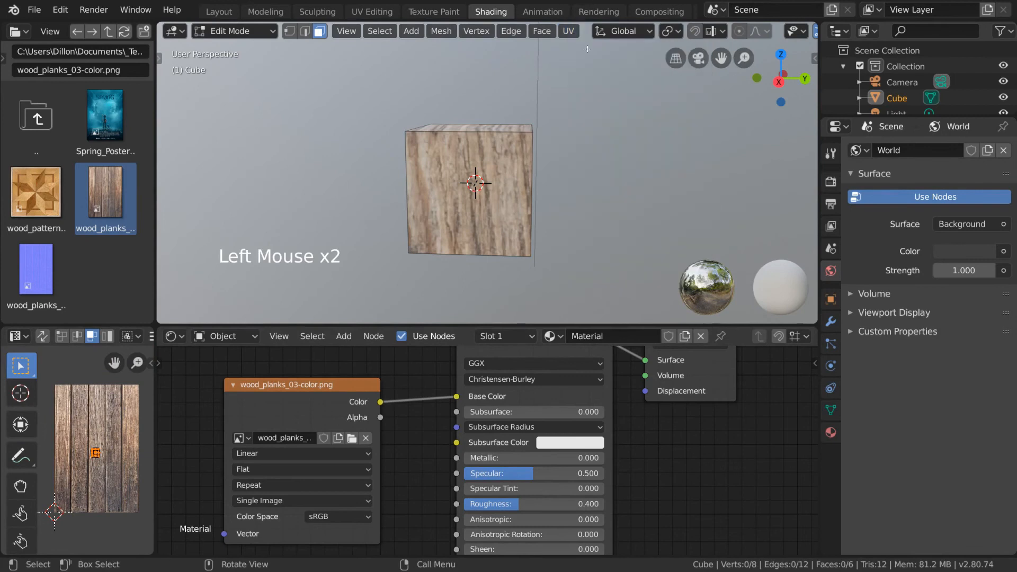
key(a)
- Select the cube's four vertical edges and the bottom edges of two opposite side faces, and mark them as seams
middle_drag(569, 203, 573, 210)
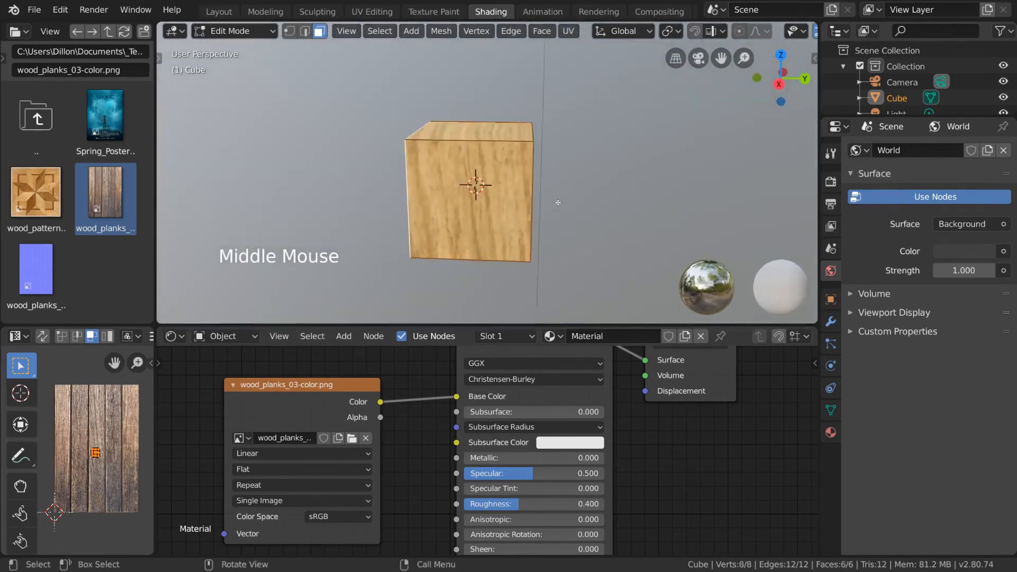
middle_drag(572, 140, 573, 133)
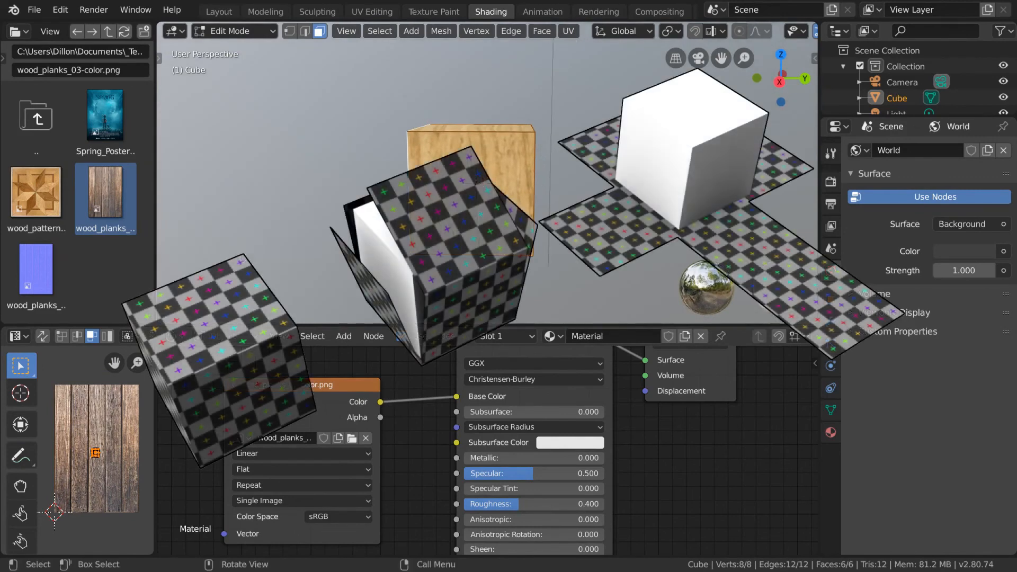
middle_drag(573, 135, 609, 151)
middle_drag(419, 194, 404, 163)
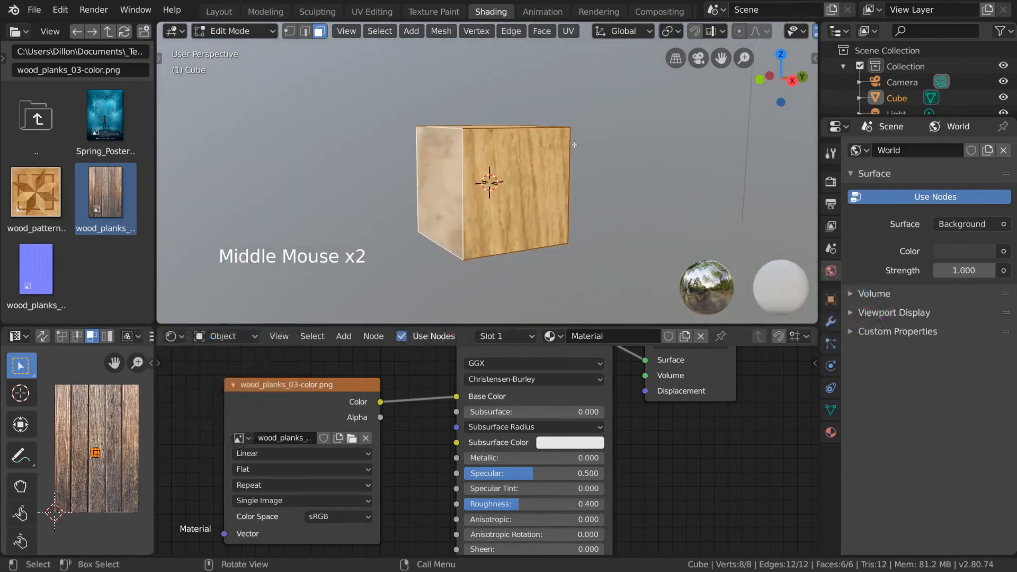
click(306, 31)
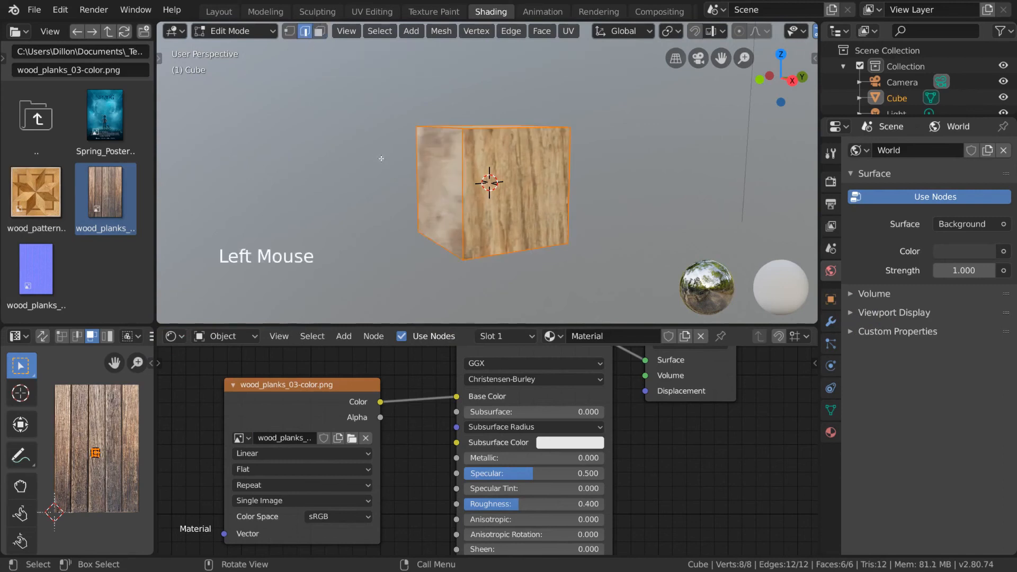
click(417, 161)
shift+click(440, 245)
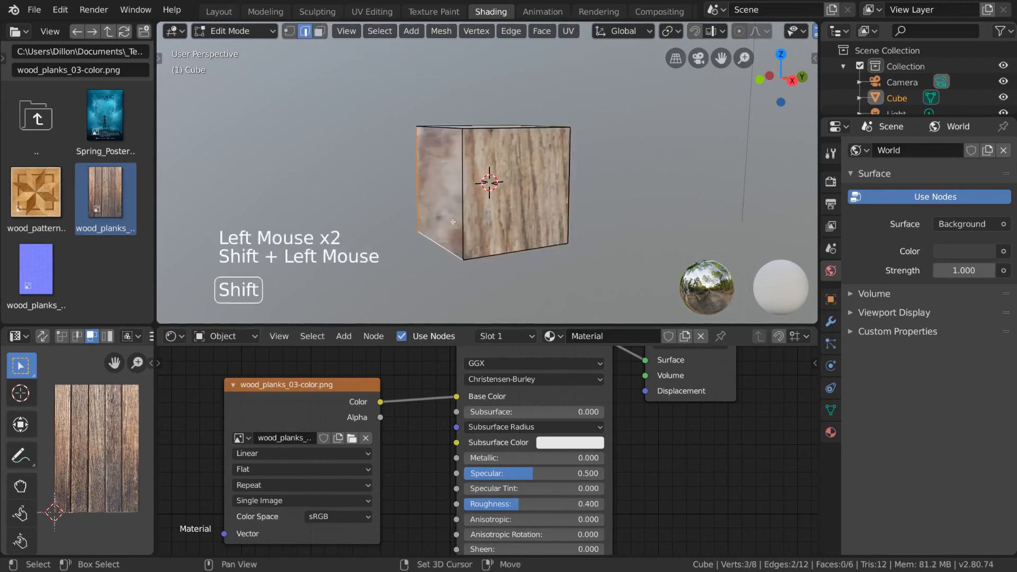
shift+click(460, 200)
middle_drag(461, 201, 470, 196)
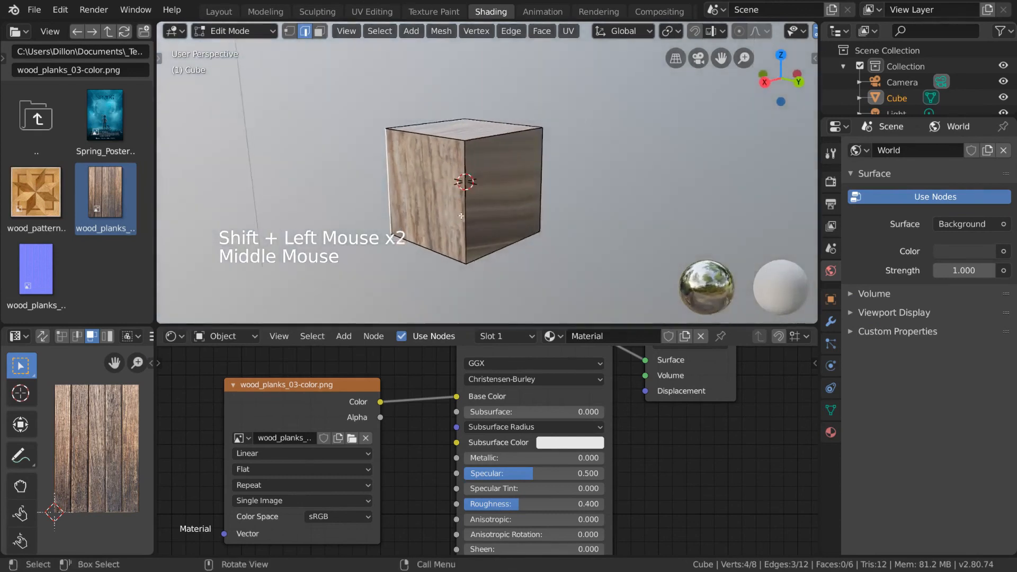
shift+click(469, 197)
shift+click(520, 239)
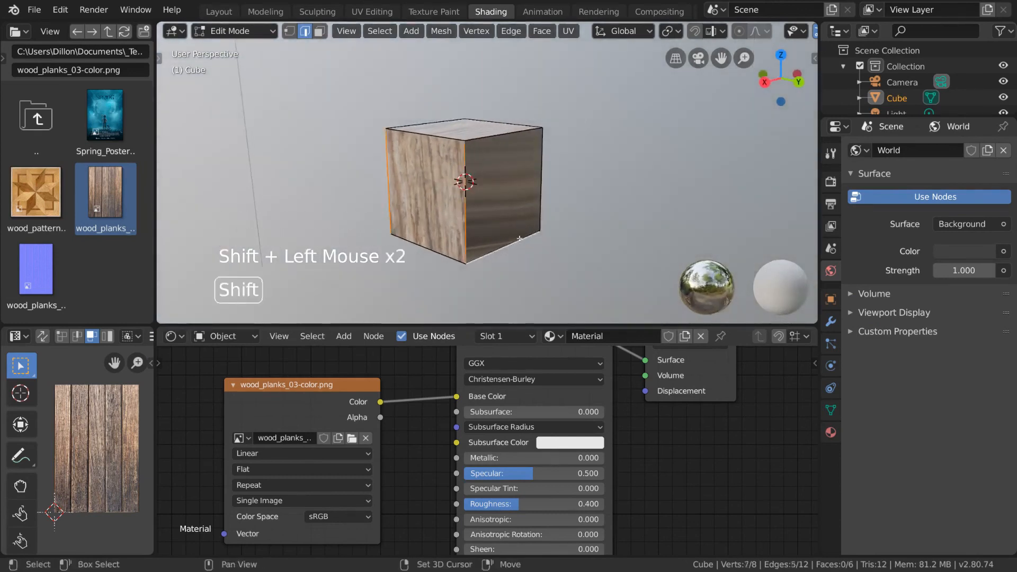
shift+click(543, 192)
middle_drag(544, 192, 588, 112)
click(568, 30)
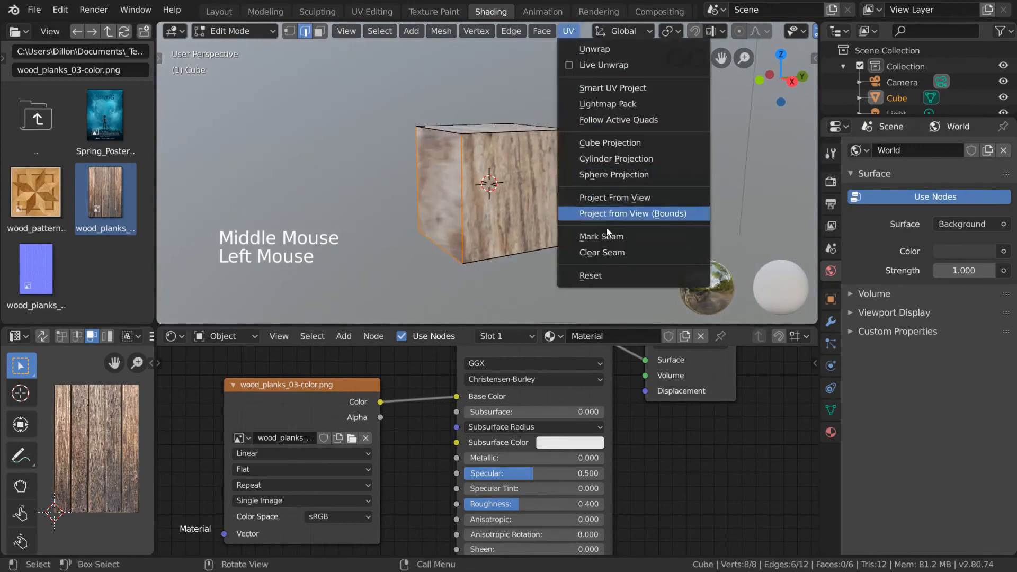
click(663, 238)
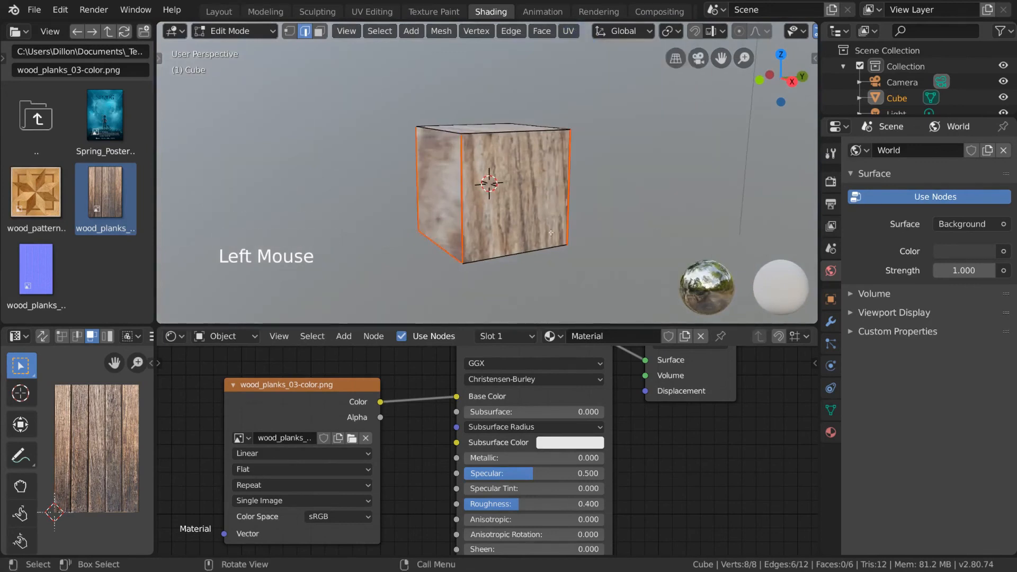
- Select the bottom edge of the cube's X-facing side face and mark it as a seam
middle_drag(637, 146, 567, 150)
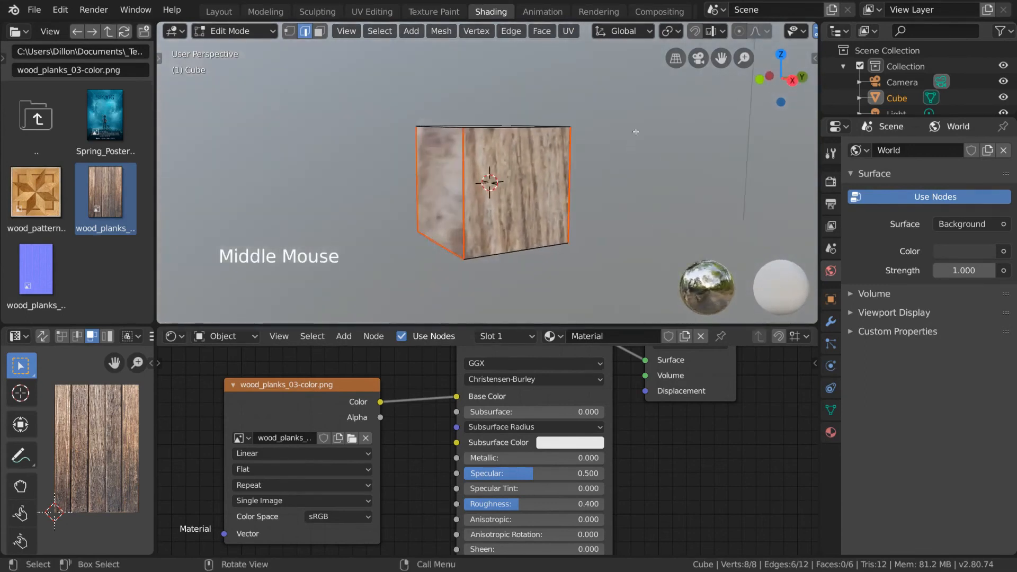
click(533, 249)
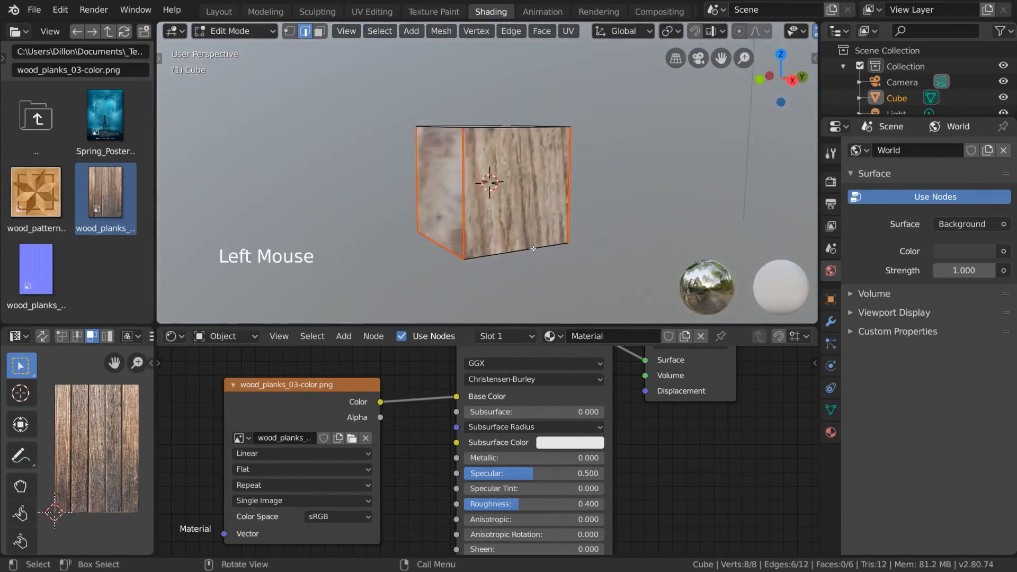
middle_drag(533, 248, 552, 173)
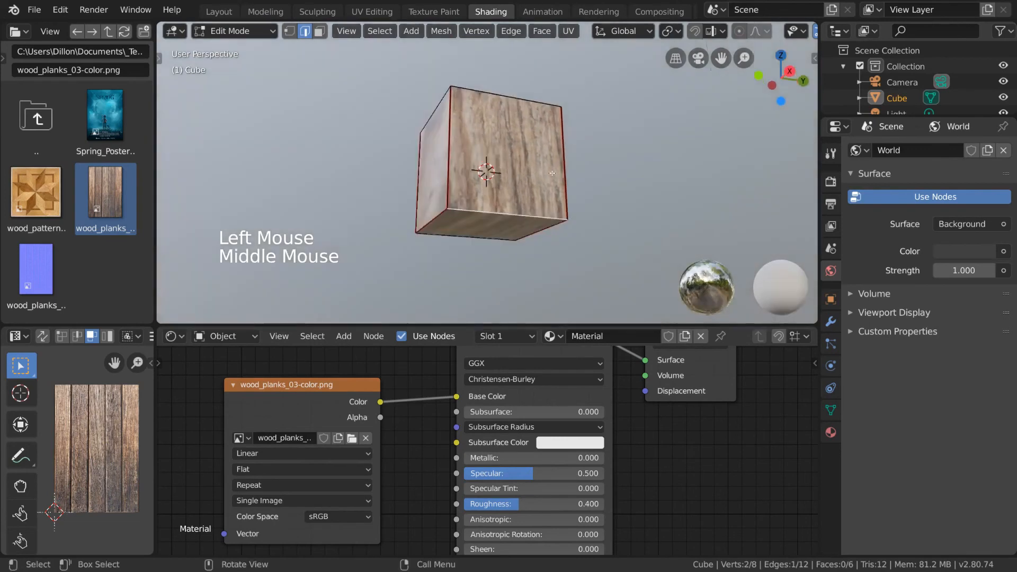
click(568, 31)
click(607, 236)
- Select the whole cube and unwrap its faces along the marked seams
key(a)
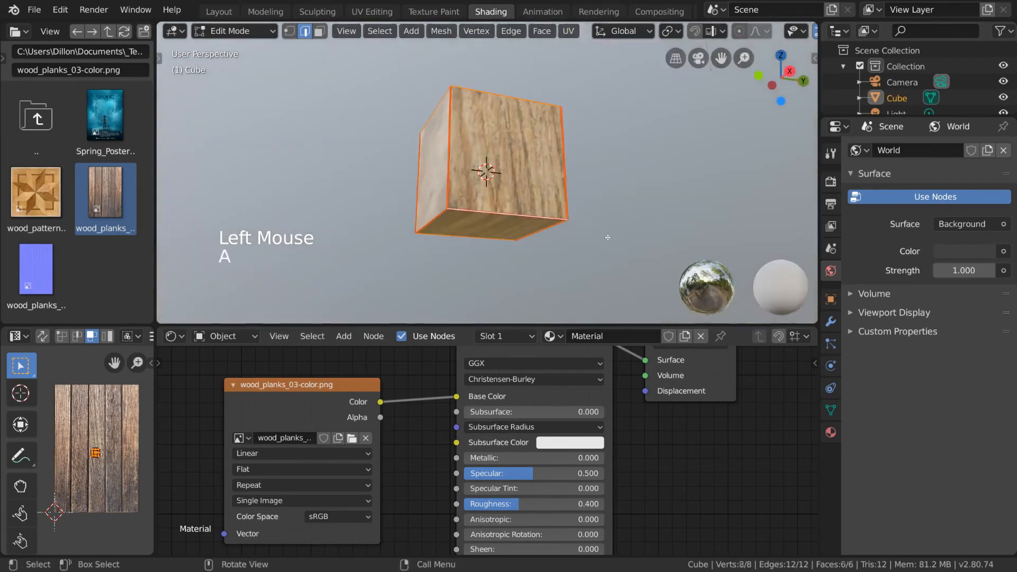
middle_drag(606, 238, 603, 286)
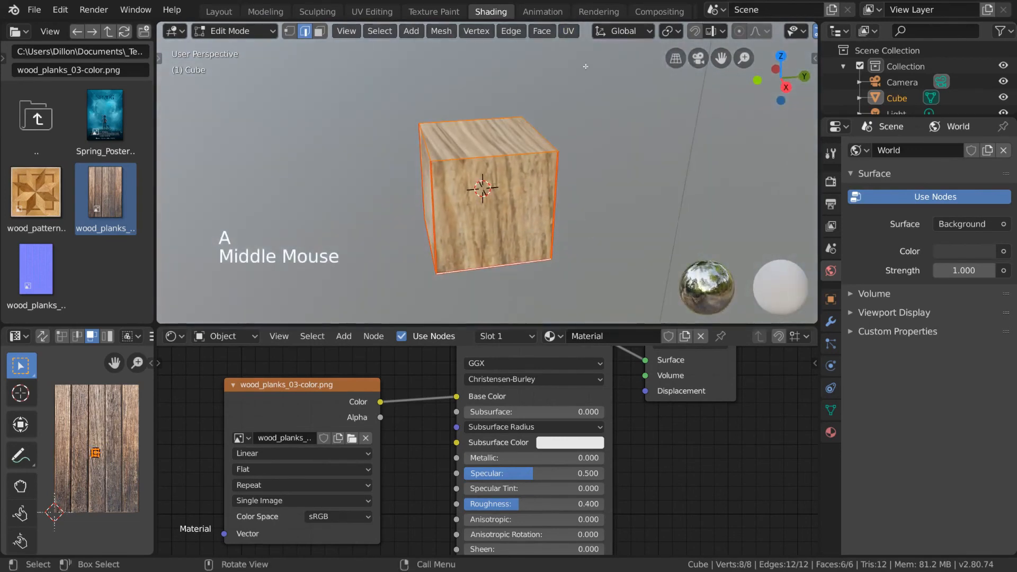
click(577, 33)
click(653, 51)
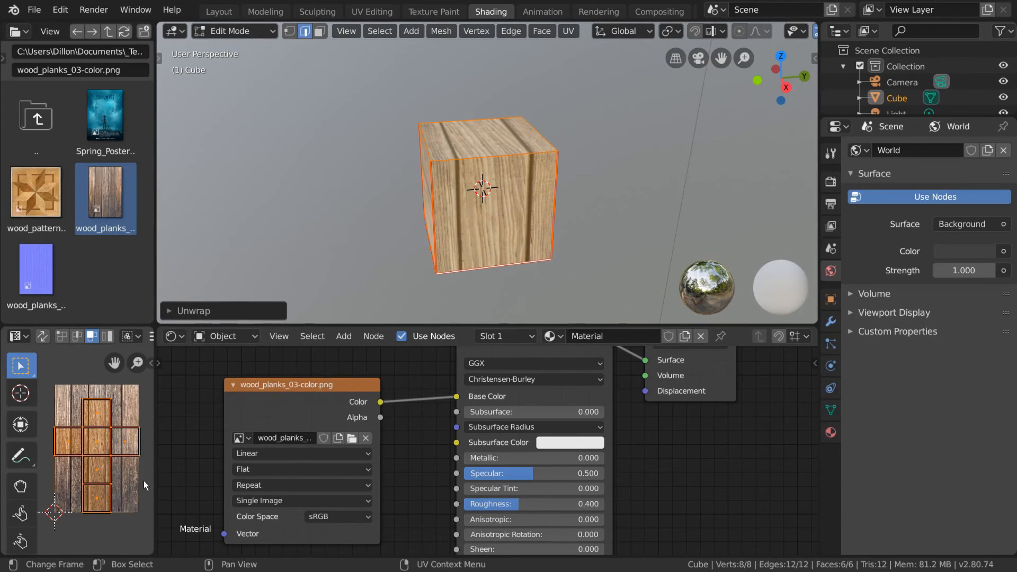
middle_drag(466, 239, 490, 241)
scroll(491, 241, down, 2)
mouse_move(490, 241)
middle_down()
mouse_move(491, 253)
mouse_move(483, 250)
middle_up()
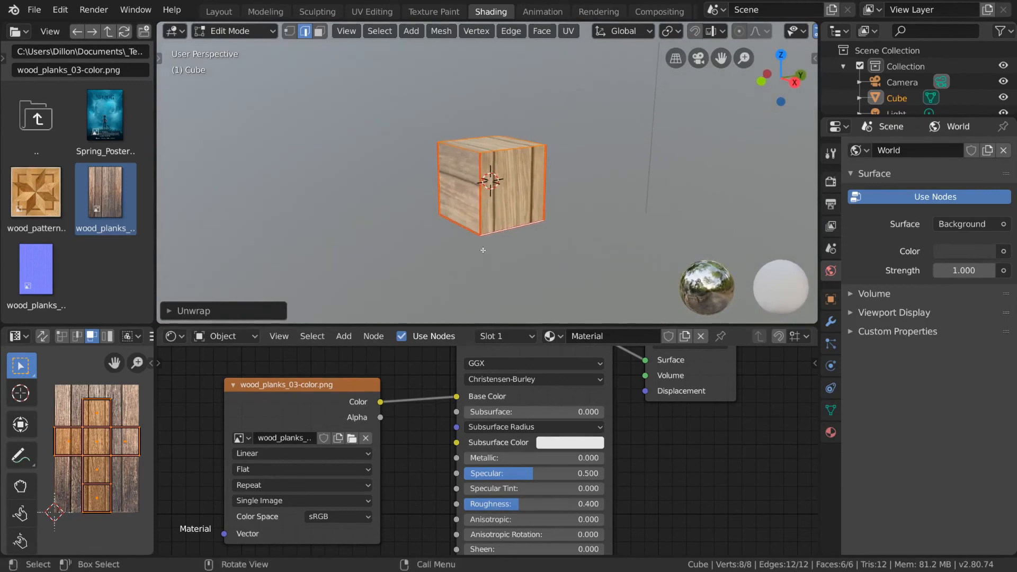
- Select the cube's two opposite Y-side faces in face selection mode to examine where their UVs lie in the texture
click(309, 38)
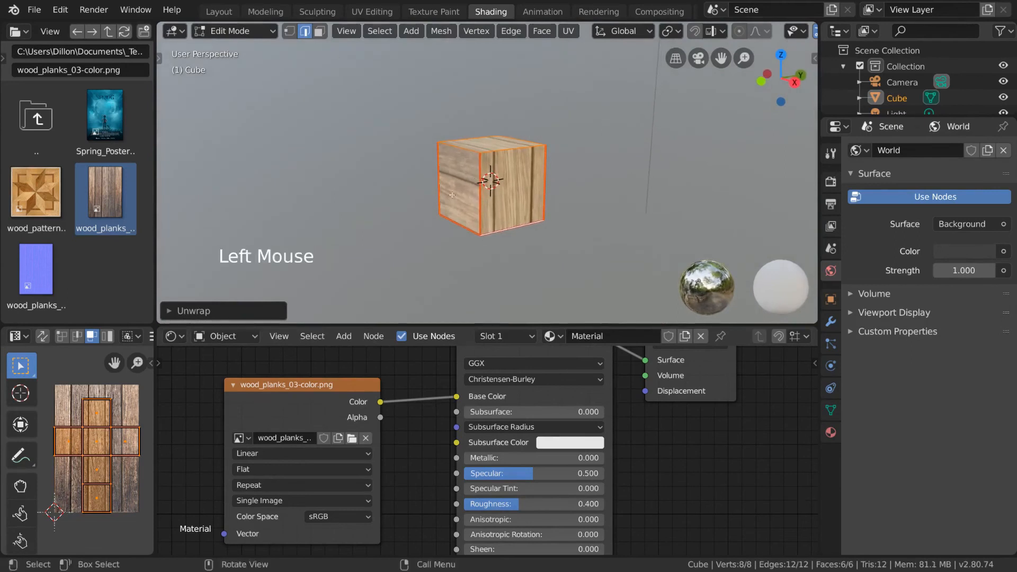
click(319, 30)
click(457, 182)
middle_drag(458, 182, 601, 188)
shift+click(511, 174)
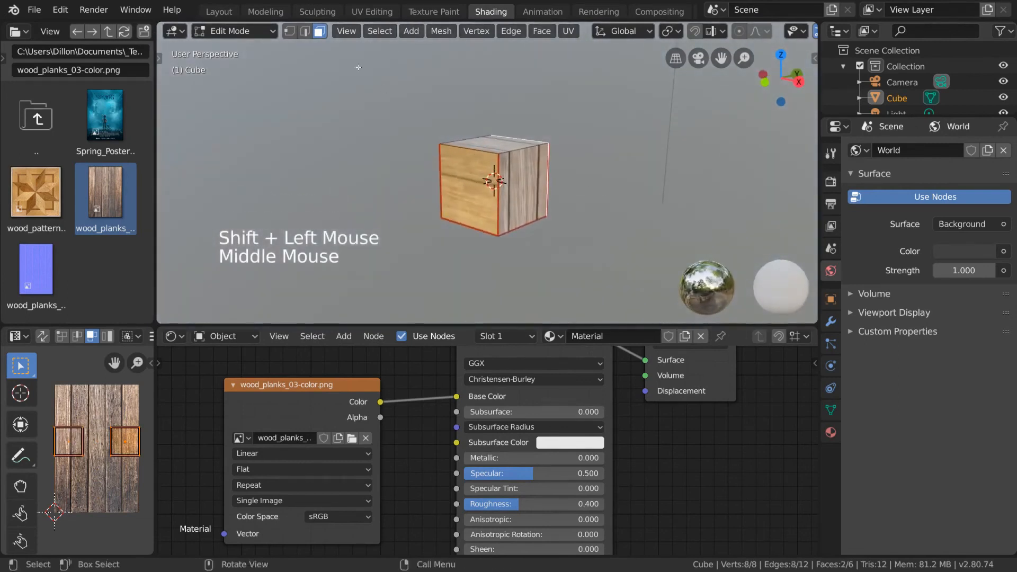
- Check individual edges around the side faces and underside in edge selection mode, and reselect the whole cube
click(304, 31)
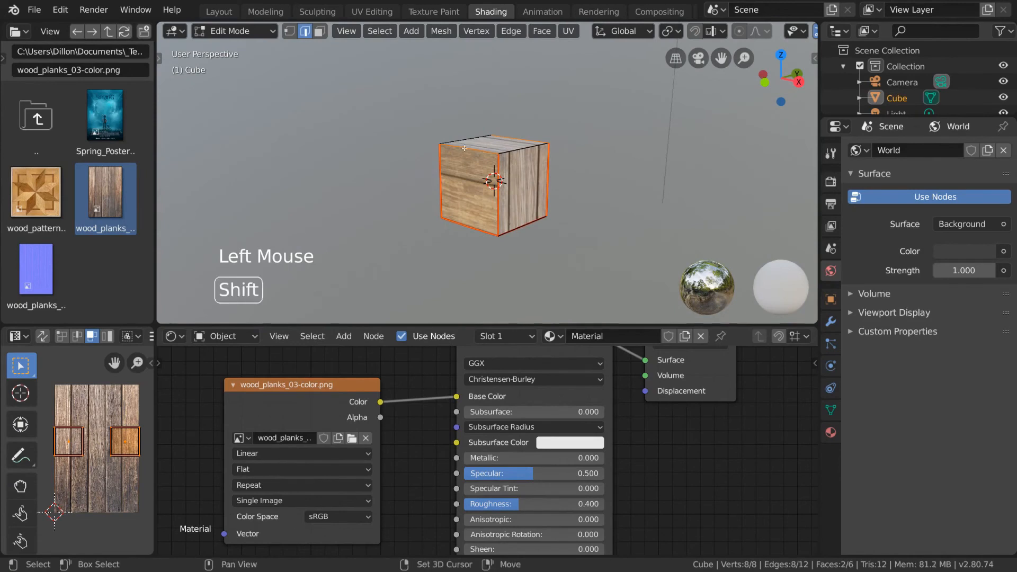
shift+click(441, 169)
middle_drag(441, 168, 513, 132)
shift+click(523, 142)
key(a)
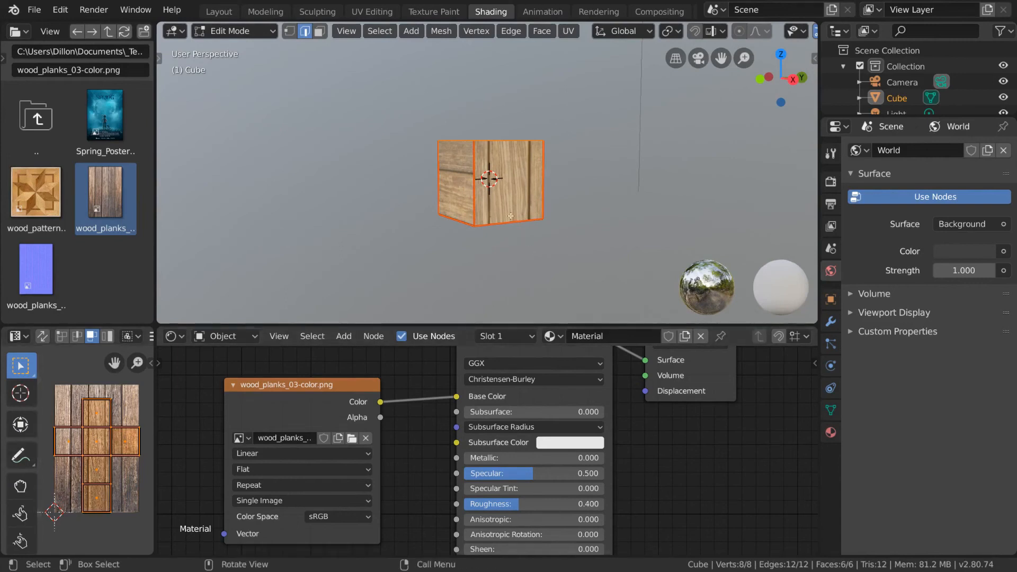
middle_drag(514, 222, 465, 164)
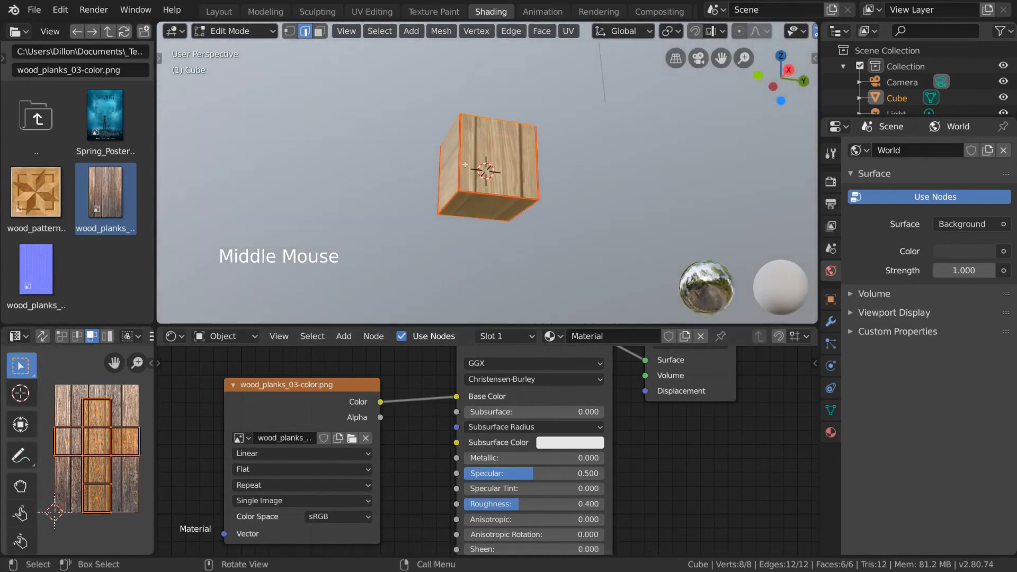
click(505, 200)
middle_drag(535, 182, 548, 220)
key(a)
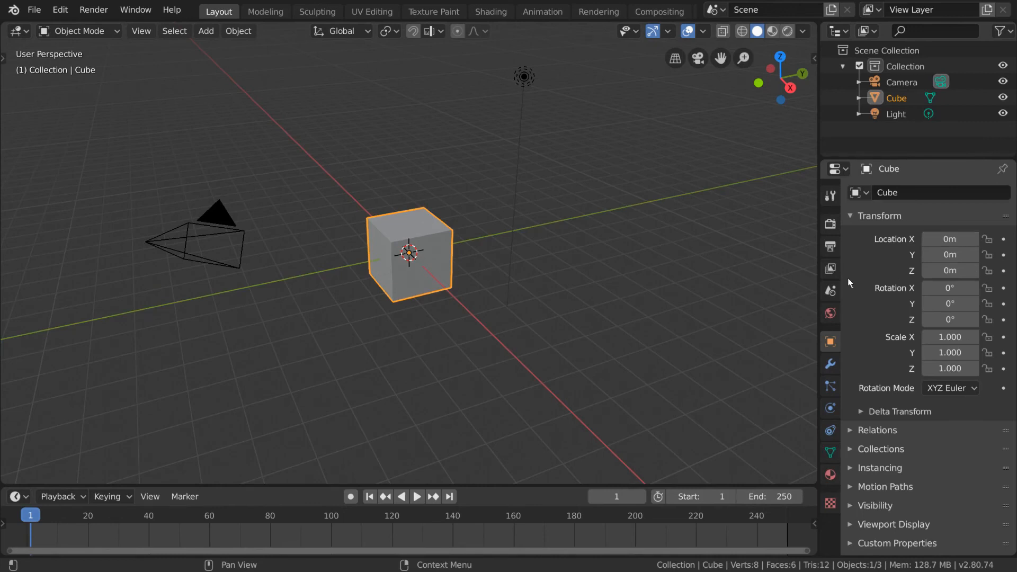
- Review the Output properties and browse the render output folder without choosing a location
click(830, 247)
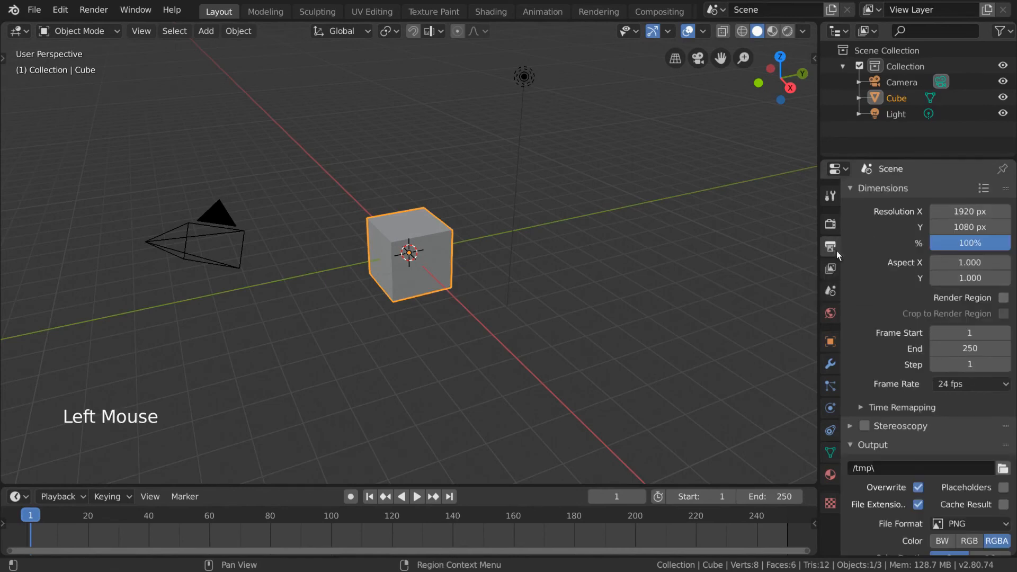
scroll(837, 250, down, 10)
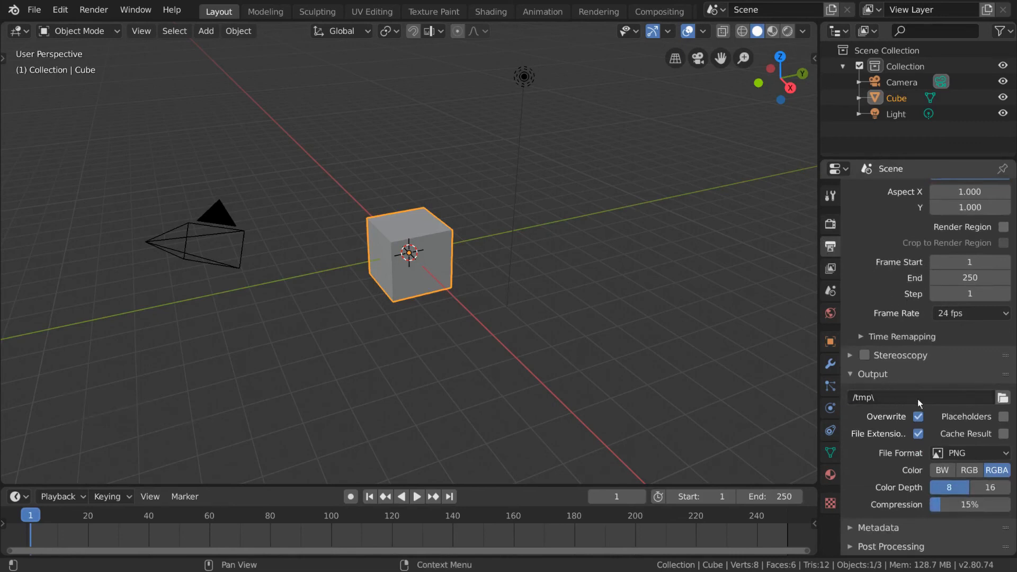
click(1003, 398)
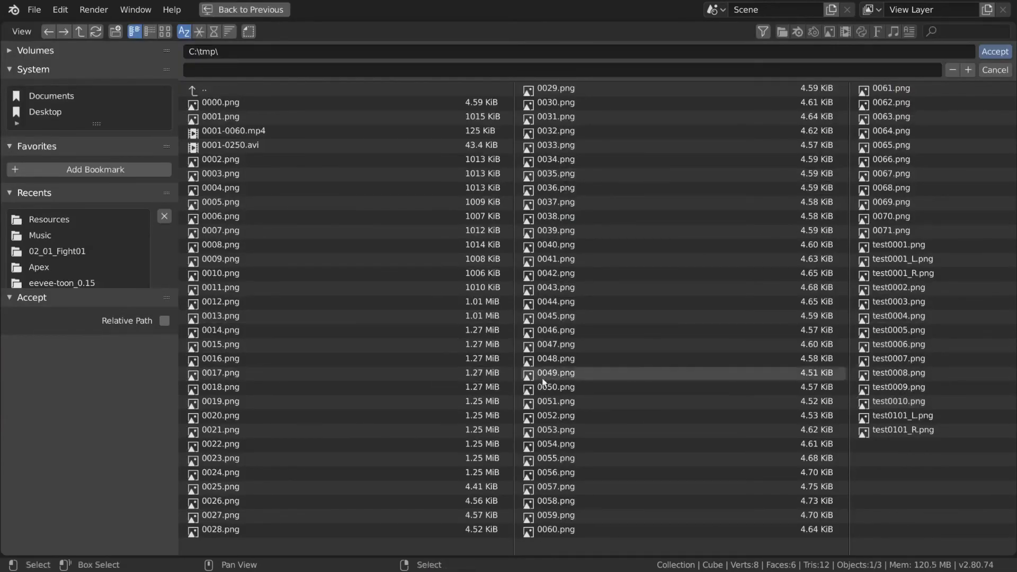
click(990, 68)
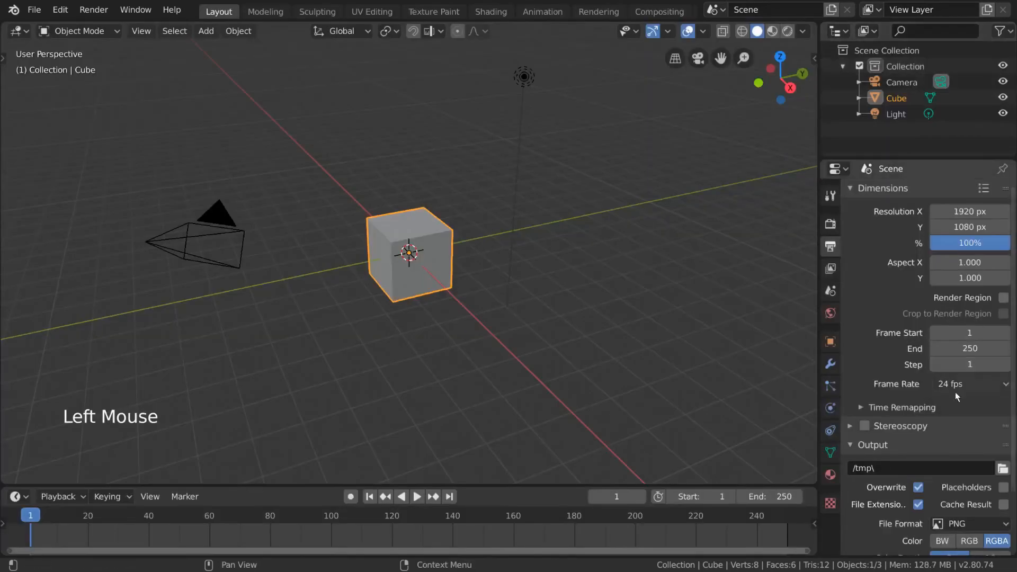
- Append "test" to the render output path so it reads /tmp\test
double_click(941, 467)
key(End)
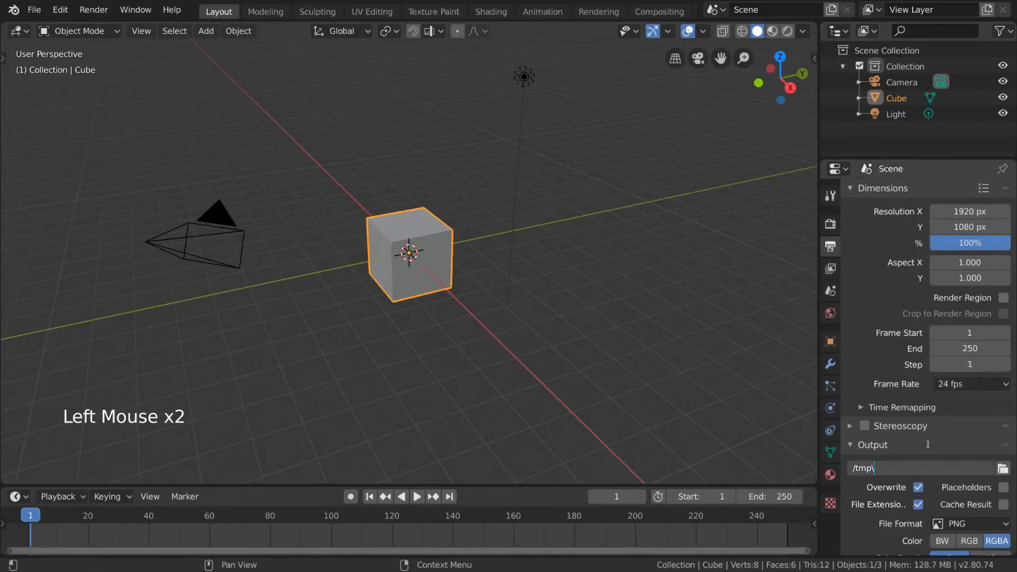
text(test)
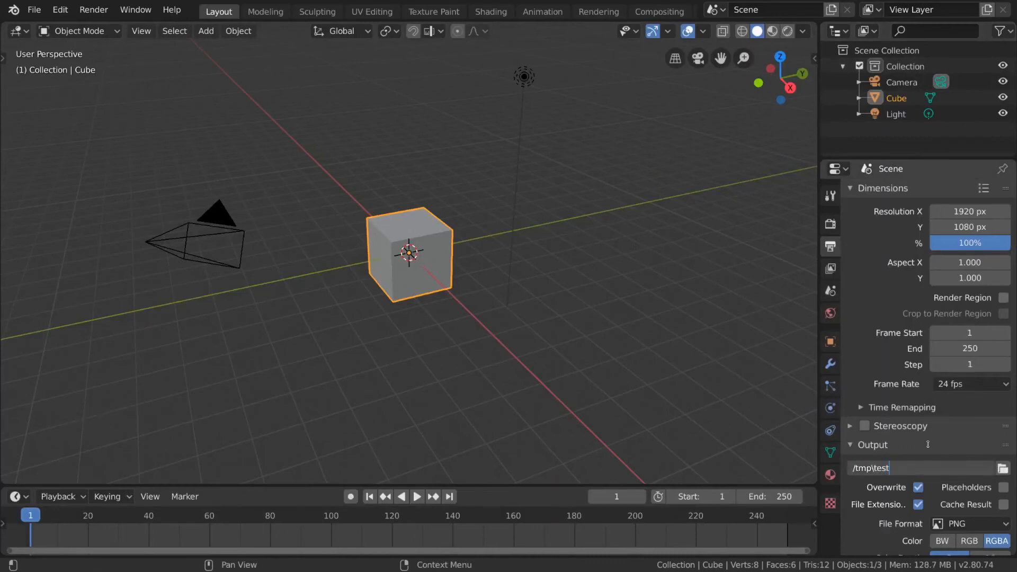
- Confirm /tmp\test as the render output path
key(Return)
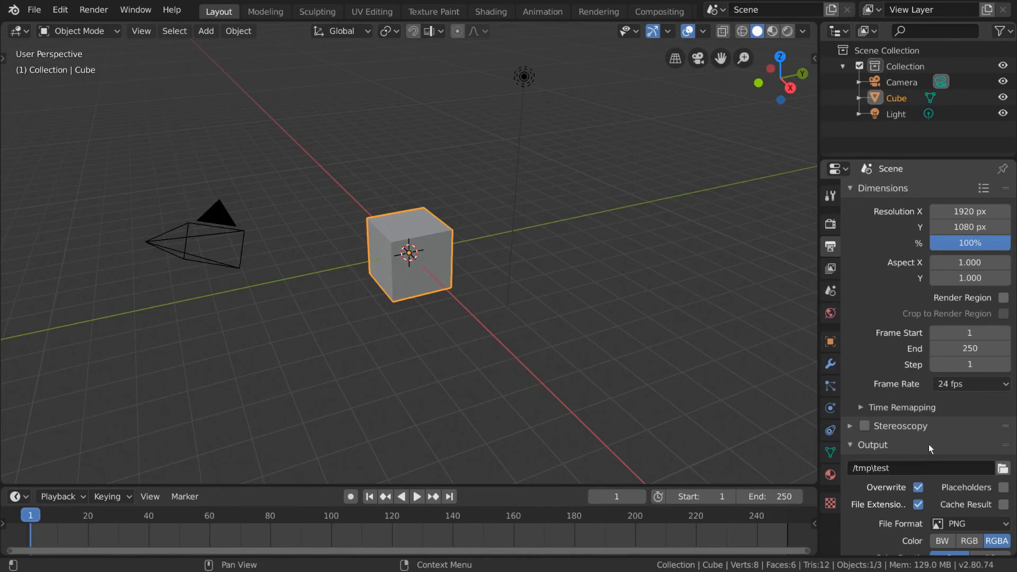
scroll(956, 503, down, 7)
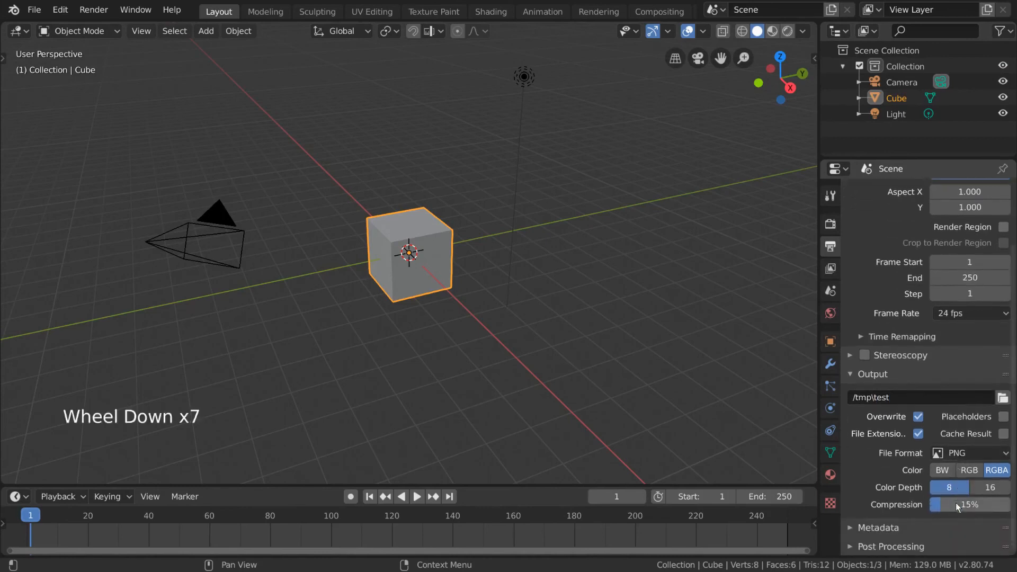
scroll(955, 504, down, 1)
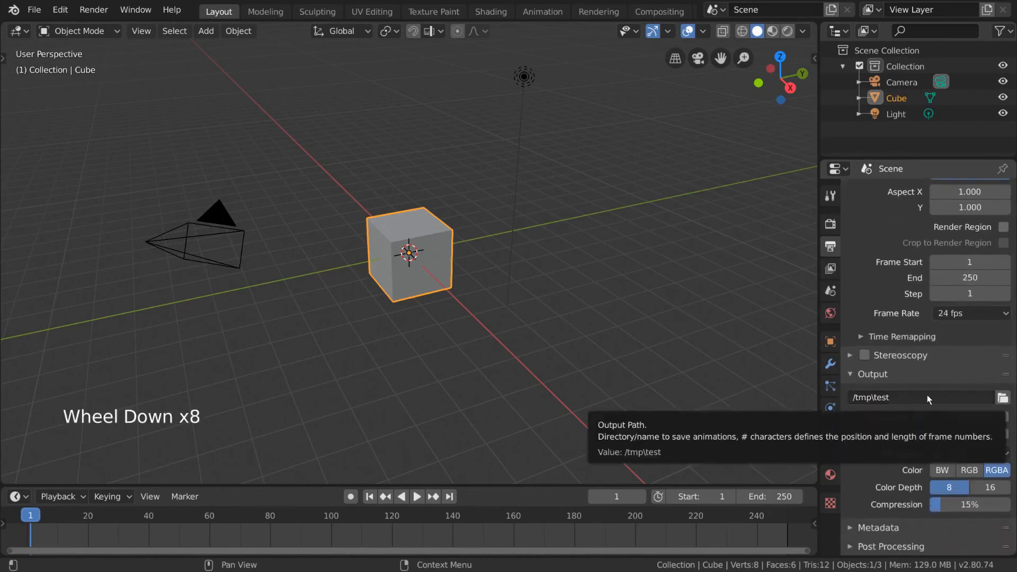
- Toggle the File Extensions and Overwrite output options off and back on
click(918, 433)
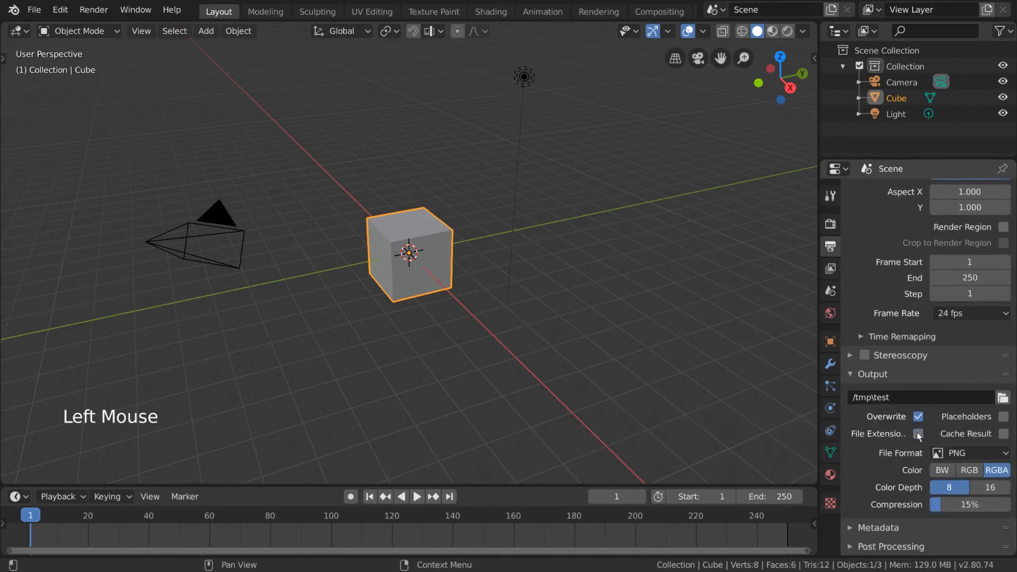
click(918, 433)
click(919, 435)
click(920, 436)
click(921, 418)
click(921, 418)
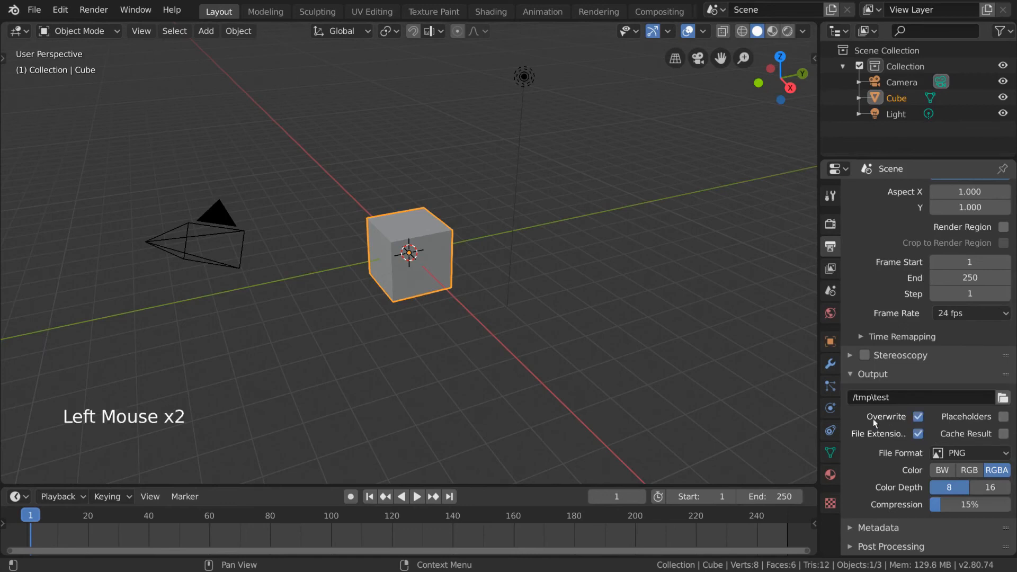
click(920, 419)
click(920, 420)
- Select PNG from the available output file formats
scroll(873, 451, down, 2)
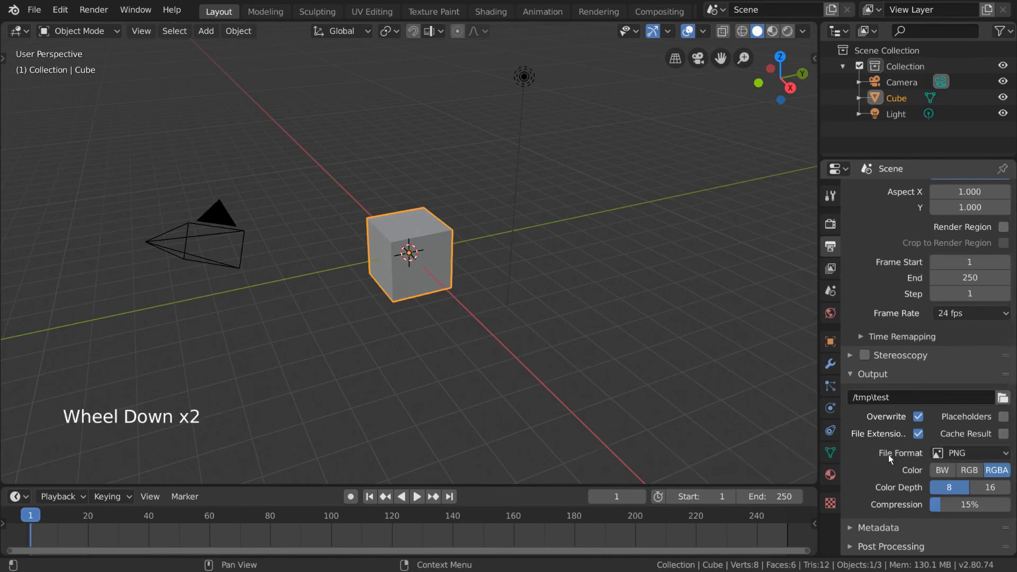
click(982, 451)
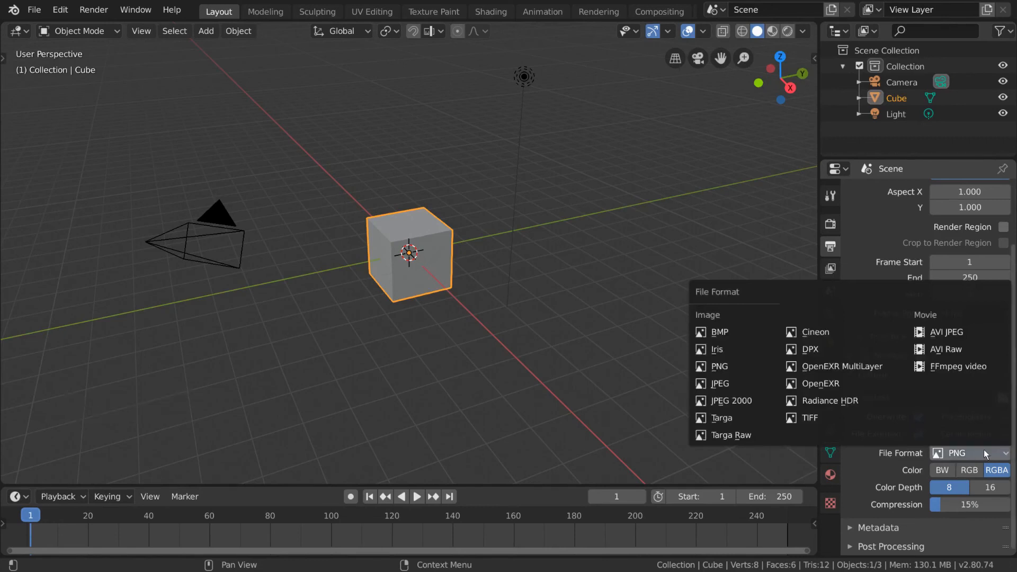
click(758, 367)
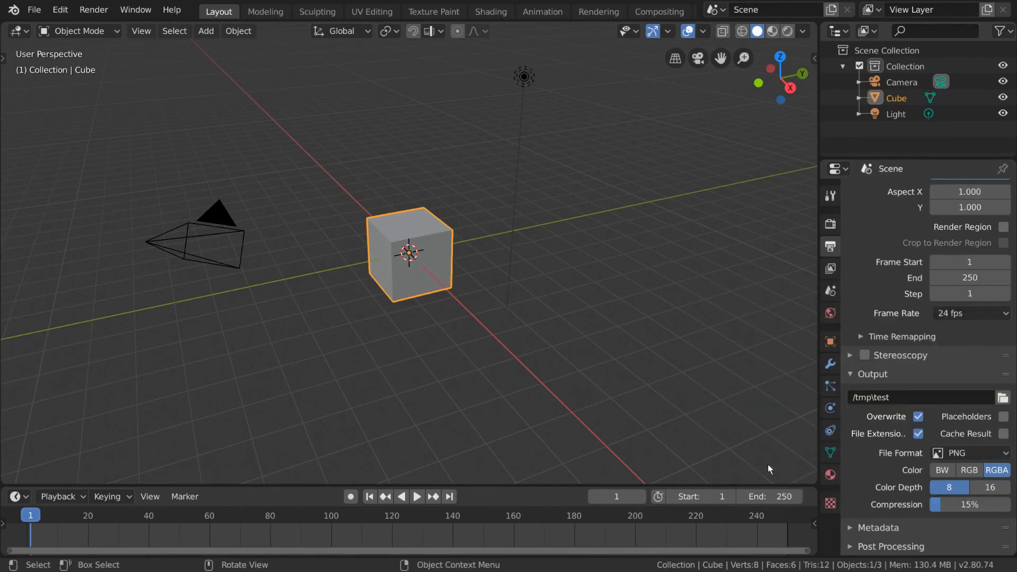
- Set the output file format to FFmpeg video and expand its Encoding settings
click(962, 452)
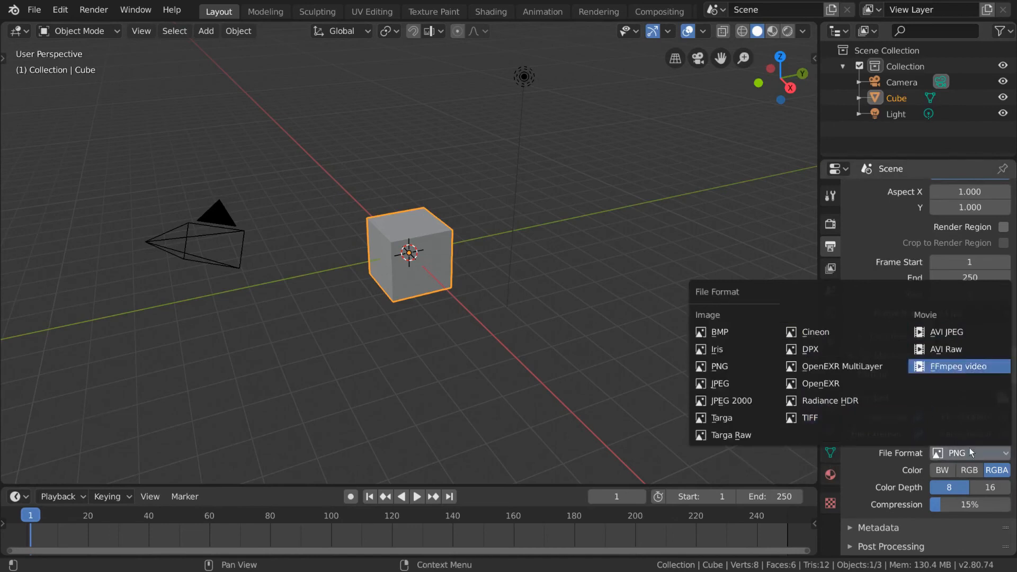
click(990, 367)
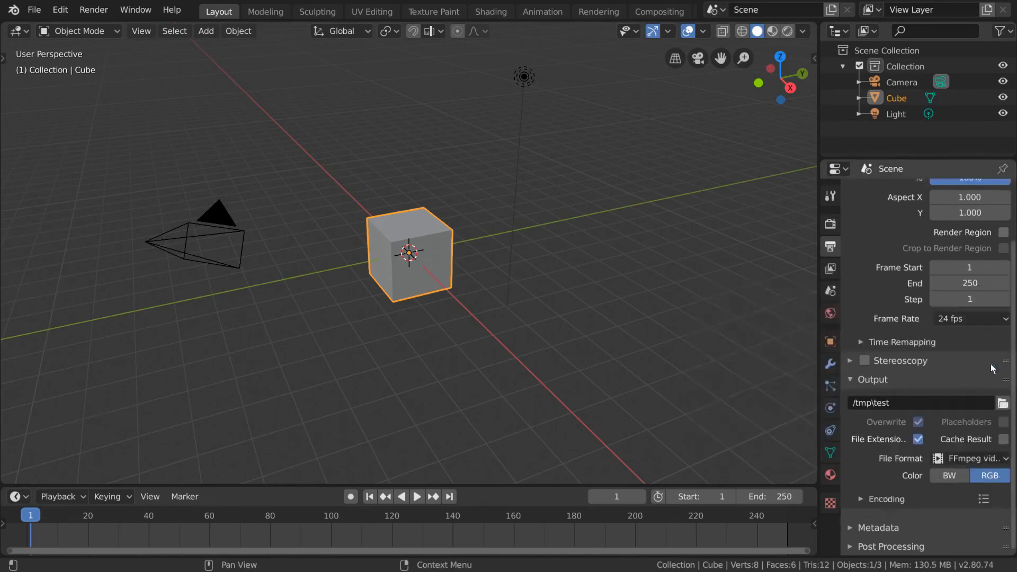
scroll(974, 394, down, 5)
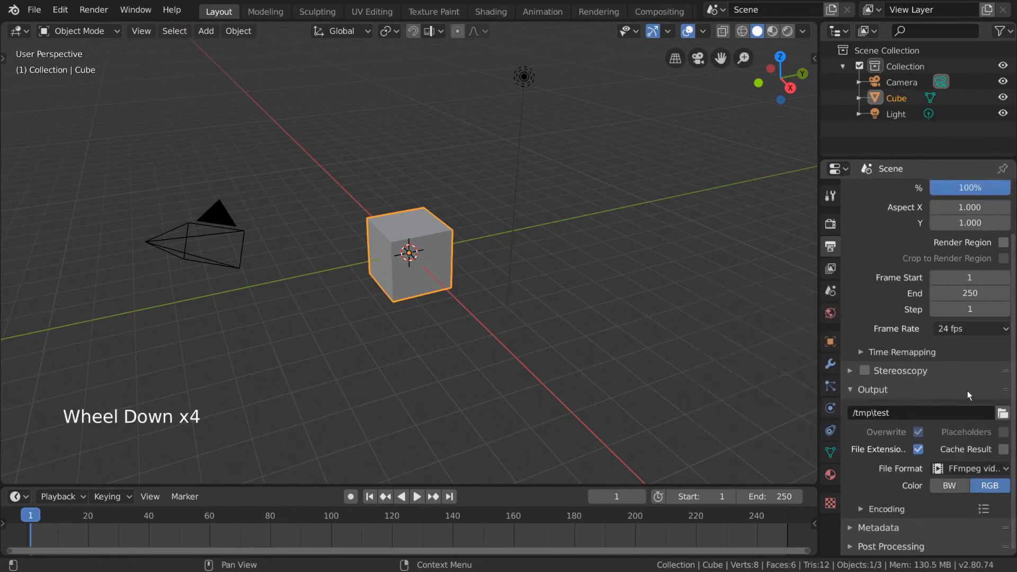
click(893, 509)
scroll(886, 471, down, 8)
scroll(885, 473, down, 5)
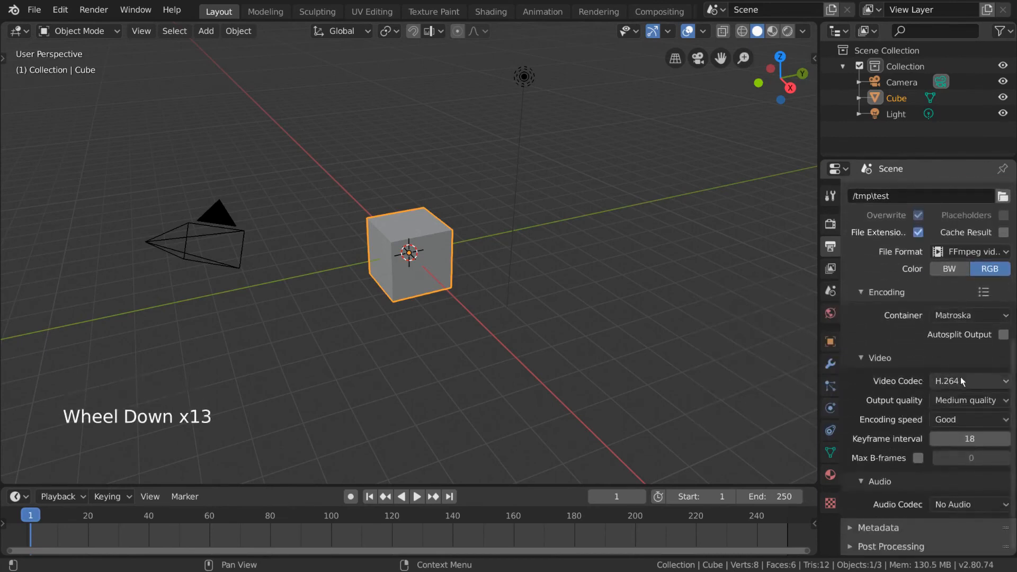
- Set the encoding container to MPEG-4 and the audio codec to AAC
click(1001, 317)
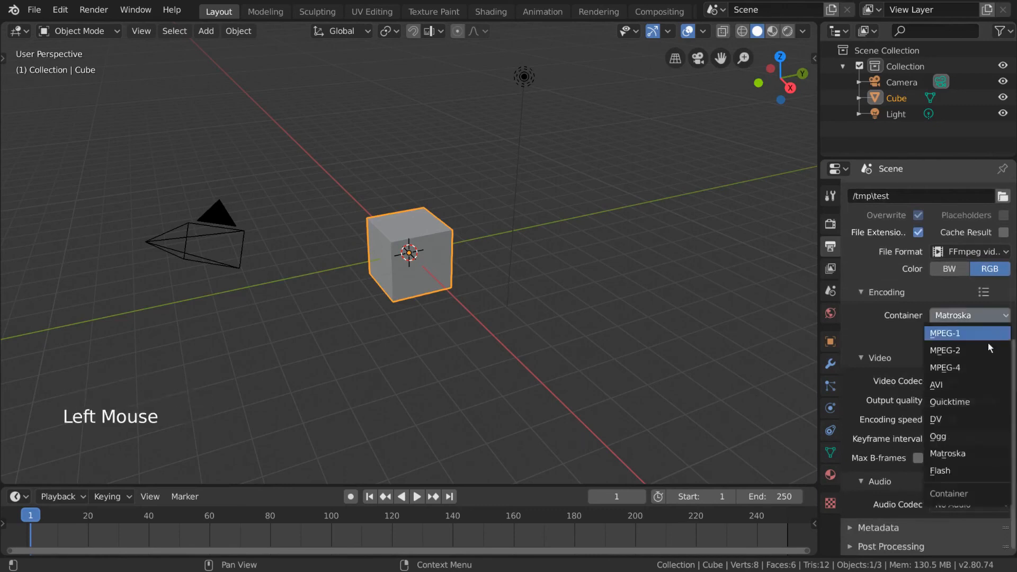
click(984, 369)
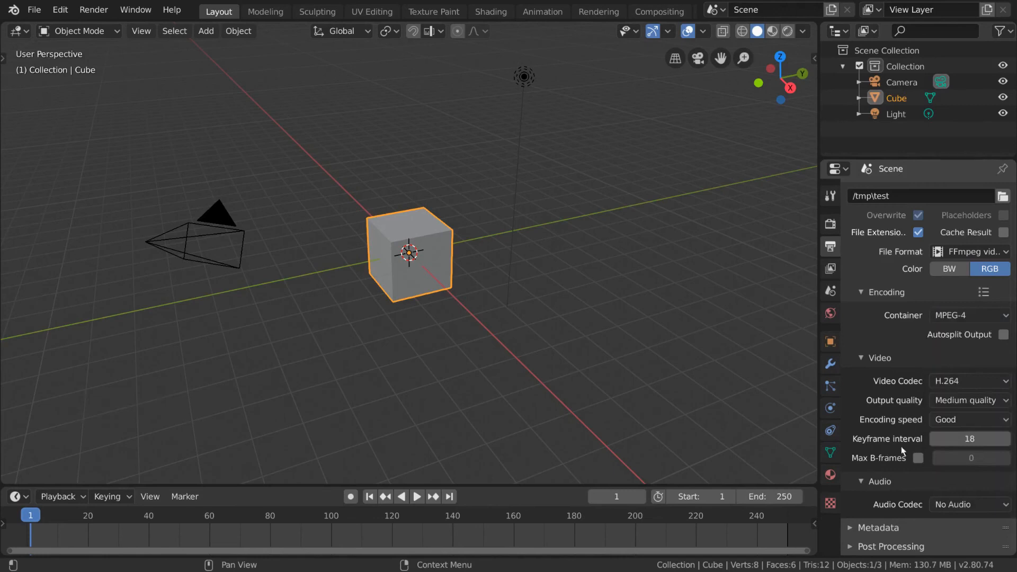
click(977, 505)
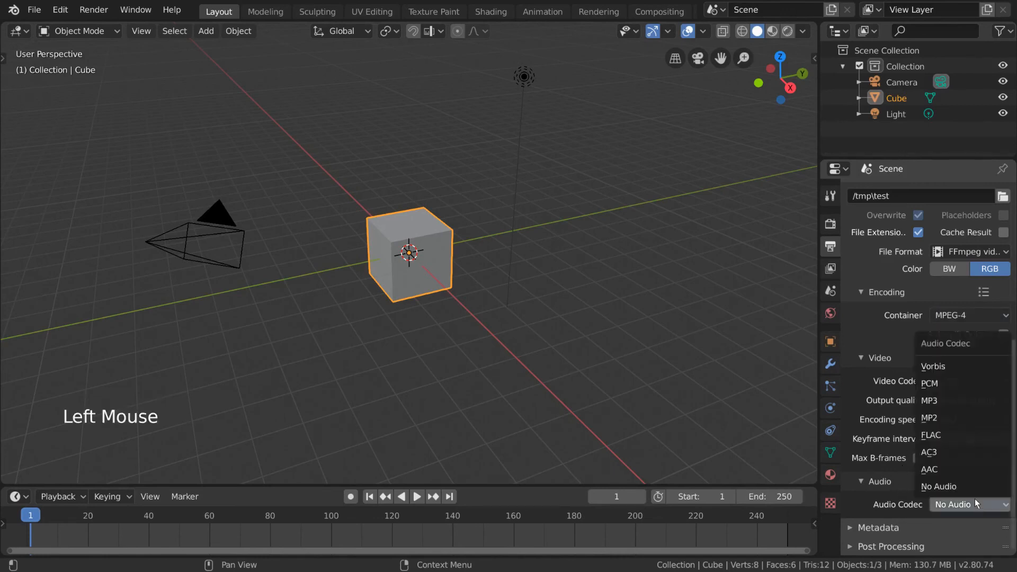
click(972, 471)
scroll(942, 449, down, 5)
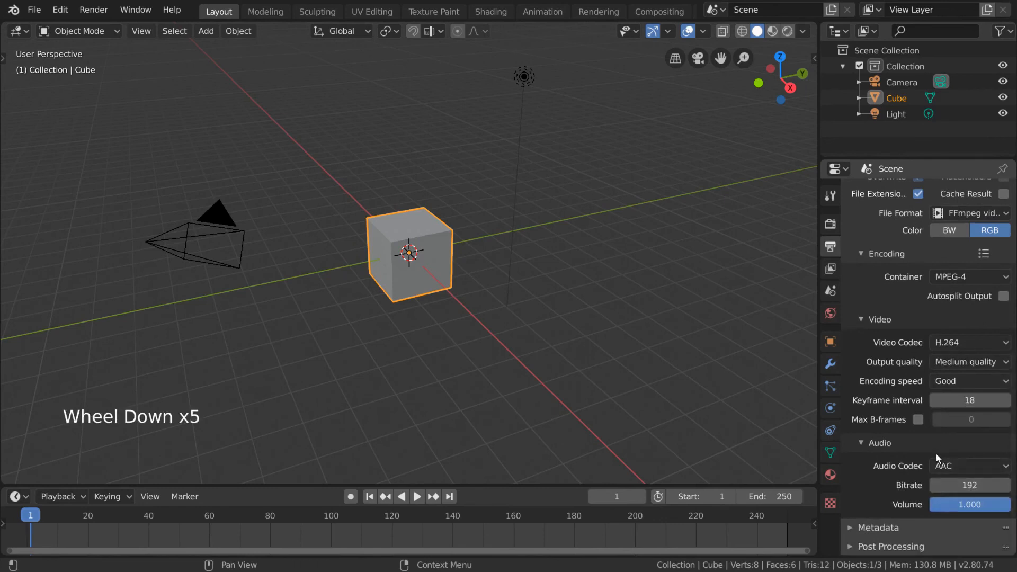
- Switch the output file format from FFmpeg video back to PNG
scroll(936, 451, up, 7)
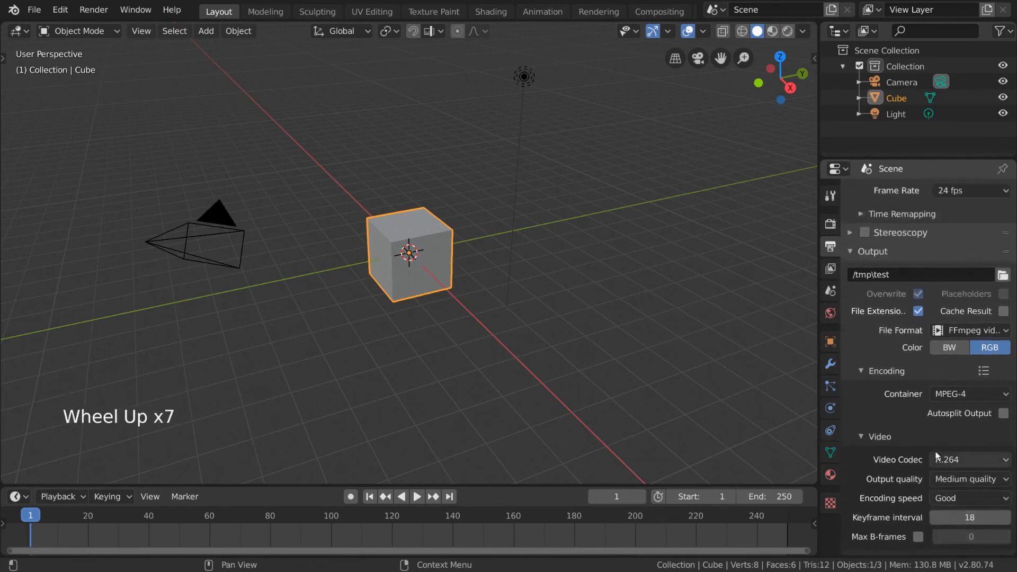
scroll(935, 454, up, 1)
scroll(935, 452, down, 5)
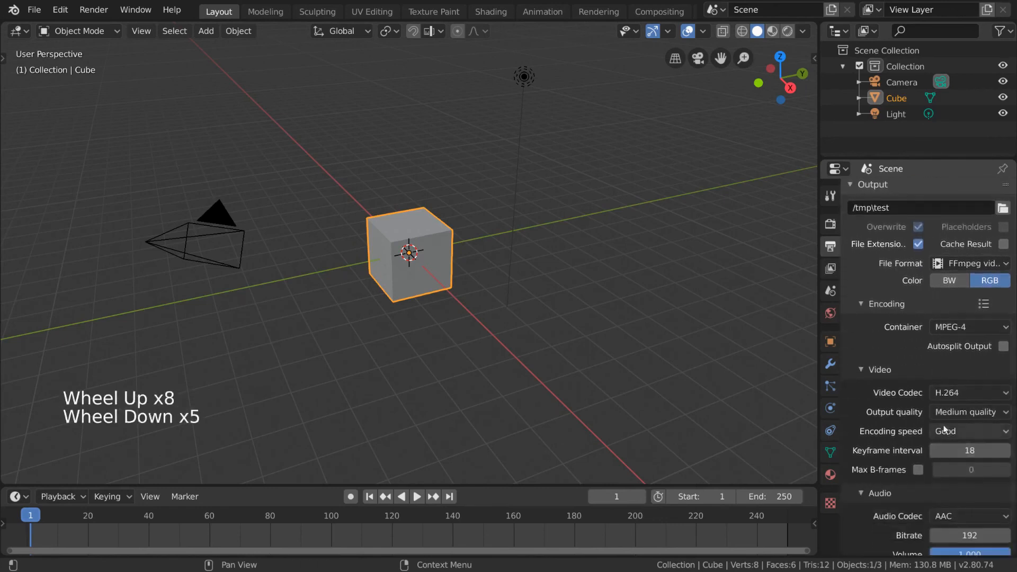
click(970, 263)
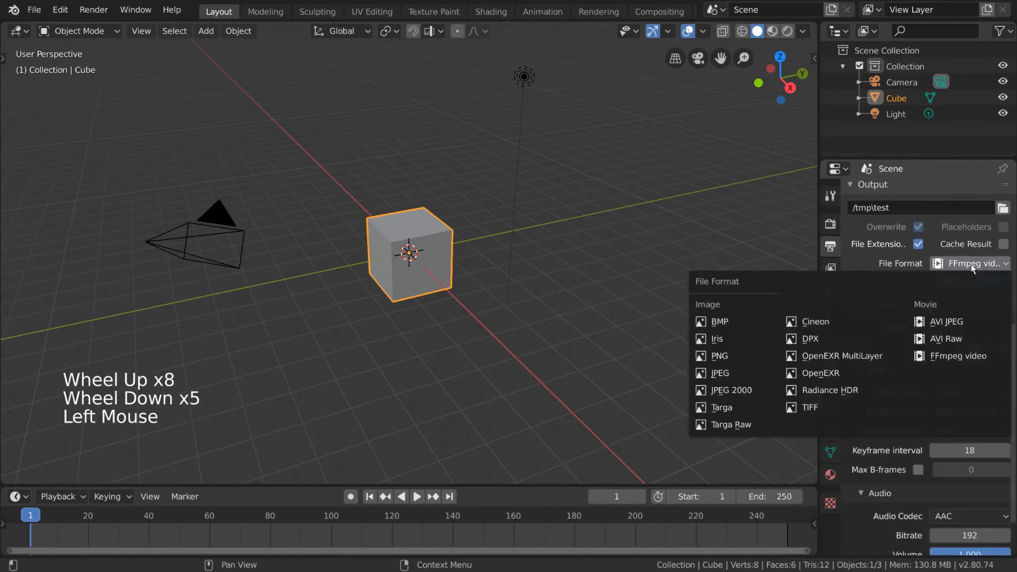
click(752, 362)
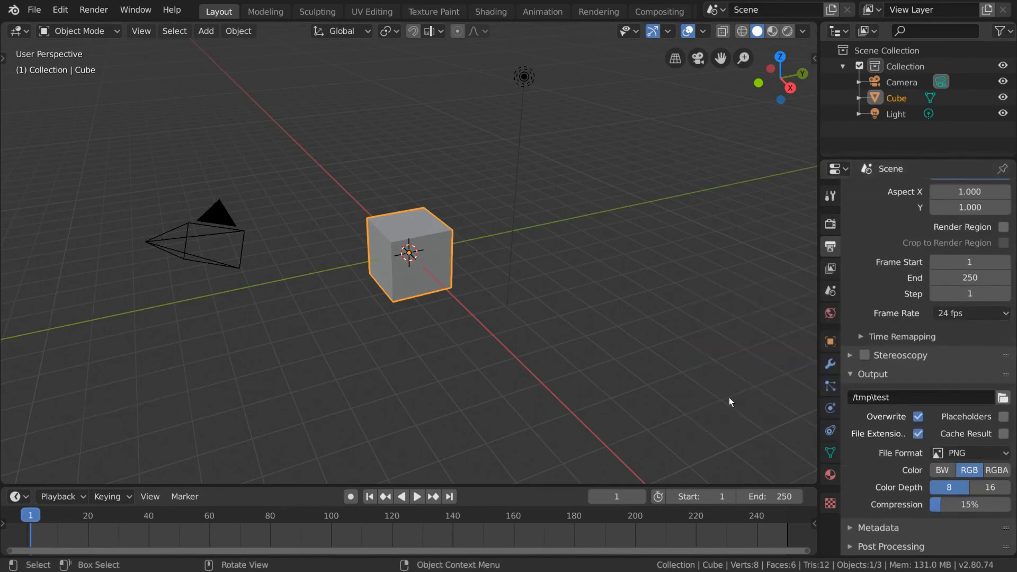
scroll(911, 466, down, 2)
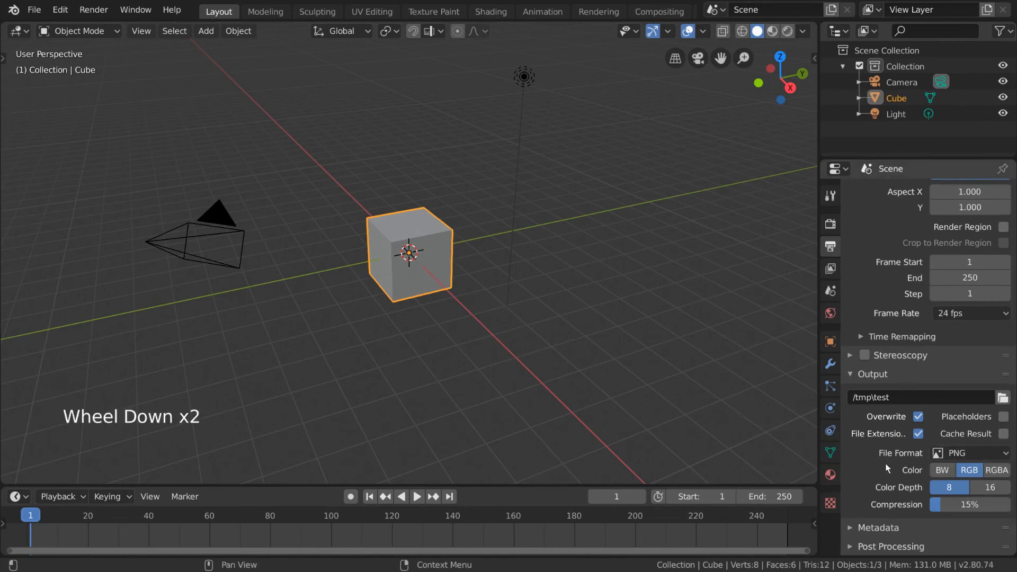
- Choose FFmpeg video as the output format again and review its container, video and audio encoding settings
click(952, 452)
click(958, 365)
scroll(958, 384, down, 1)
scroll(957, 384, down, 16)
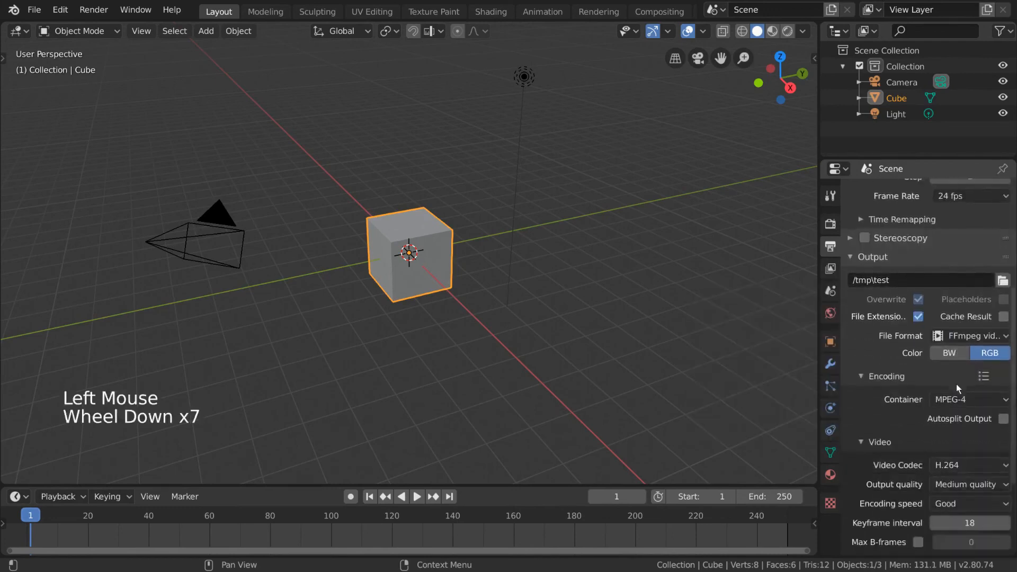
scroll(956, 390, down, 1)
scroll(955, 391, up, 4)
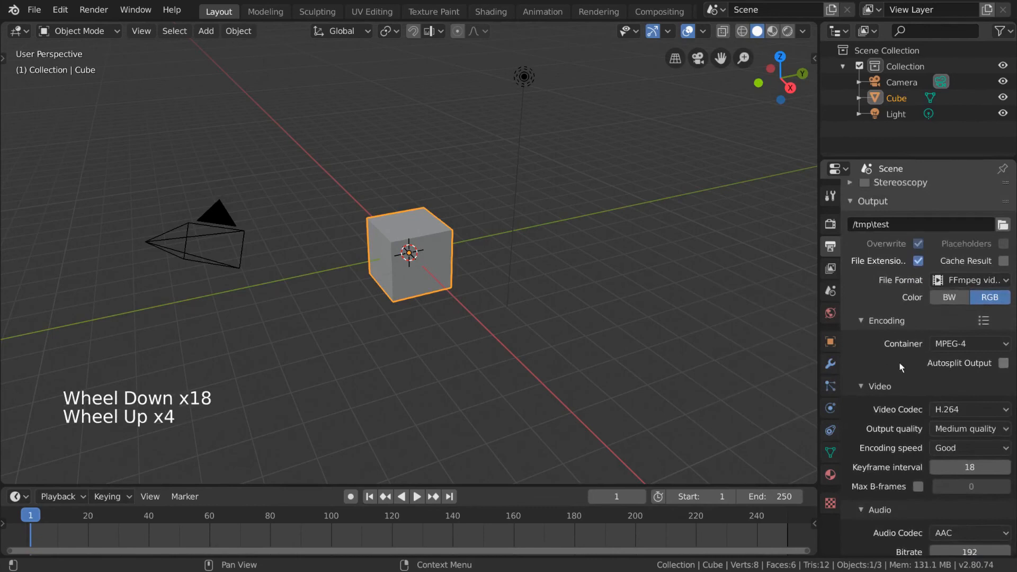
scroll(904, 363, down, 1)
scroll(903, 363, up, 3)
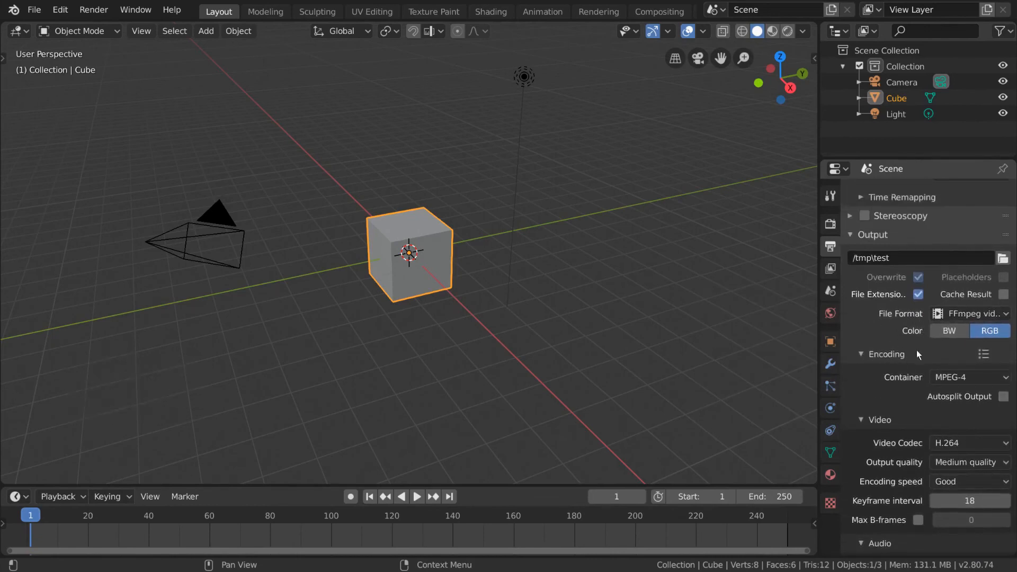
scroll(918, 355, up, 5)
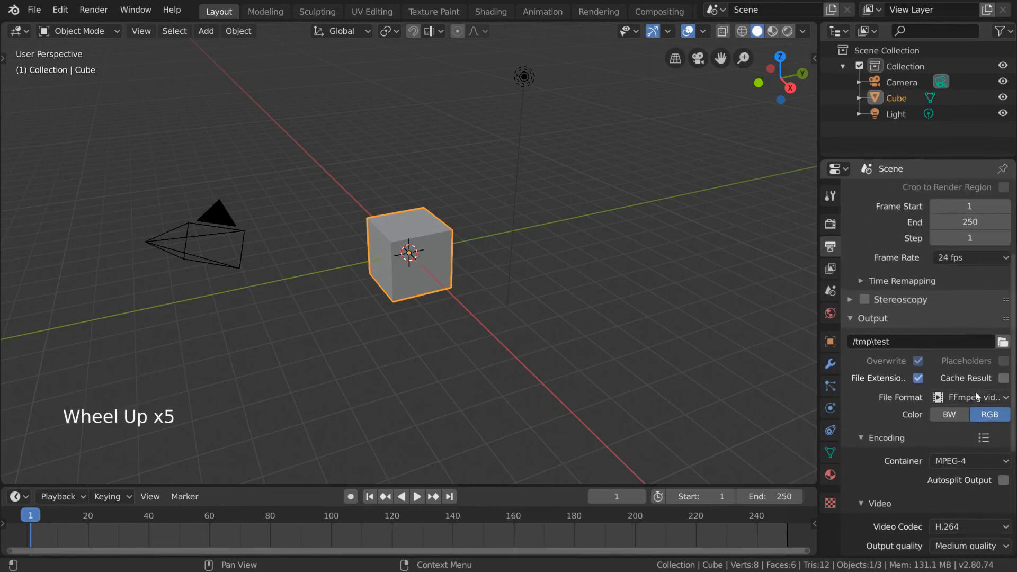
- Set the output file format to PNG, try the BW and RGB color modes, and finish on RGBA
click(953, 397)
click(718, 311)
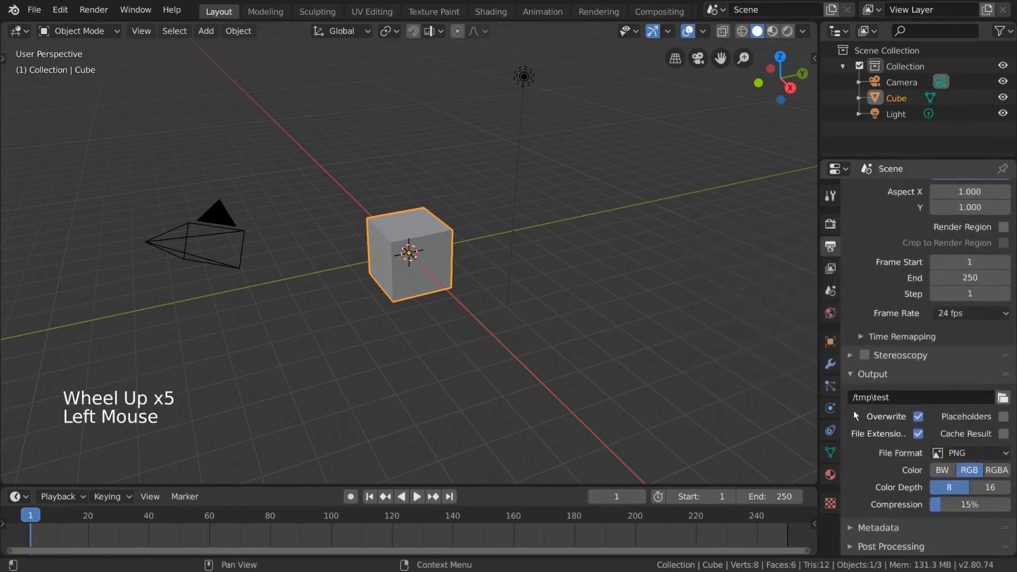
click(1001, 474)
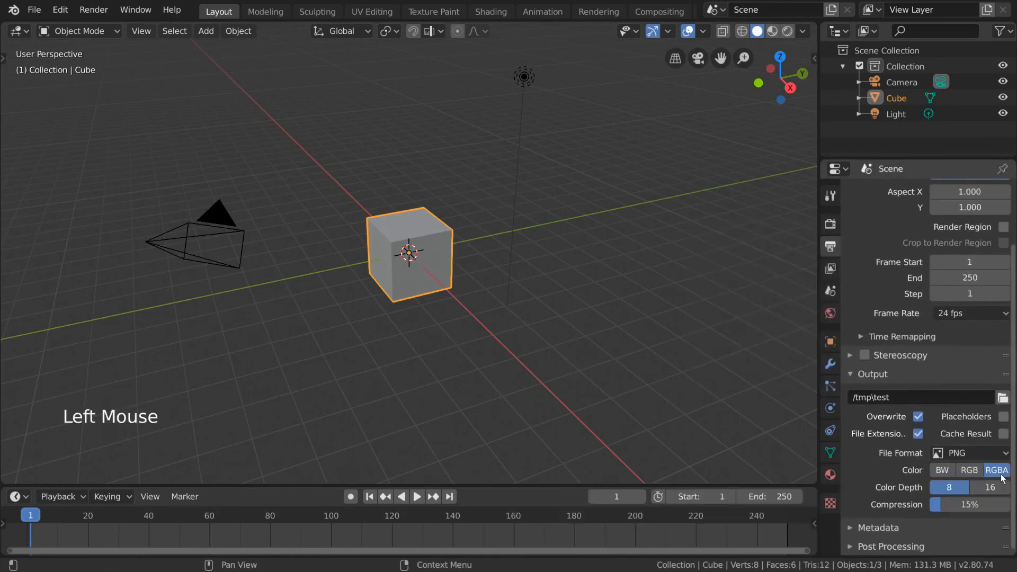
click(935, 470)
click(972, 471)
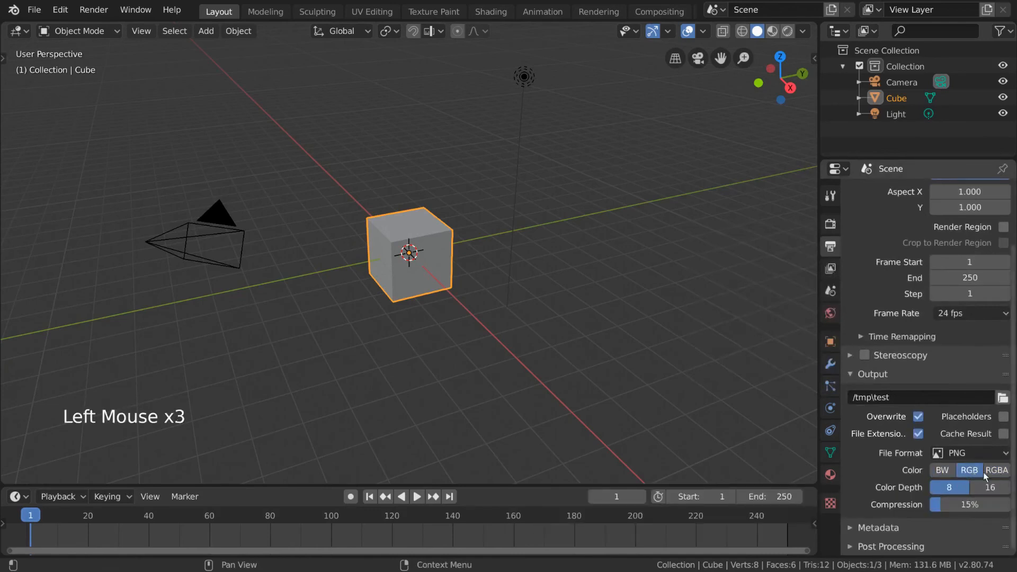
click(1001, 474)
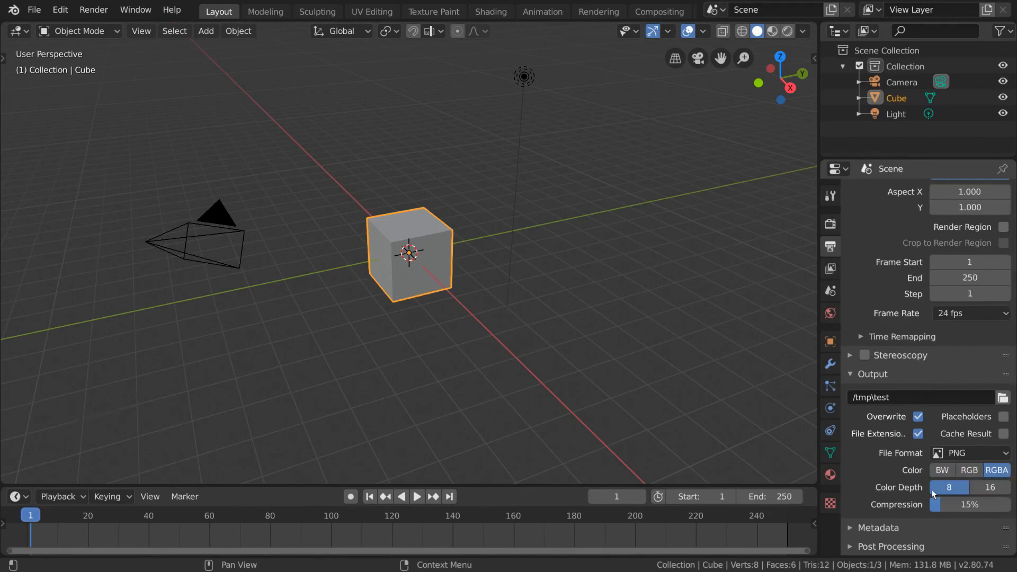
- Try a PNG color depth of 16 and return it to 8
click(992, 488)
click(991, 490)
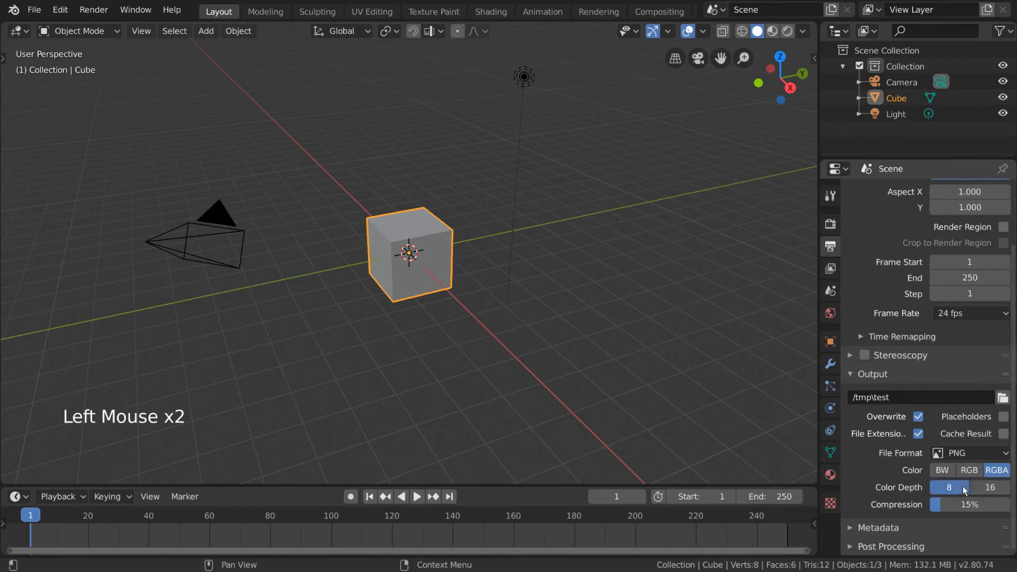
click(986, 492)
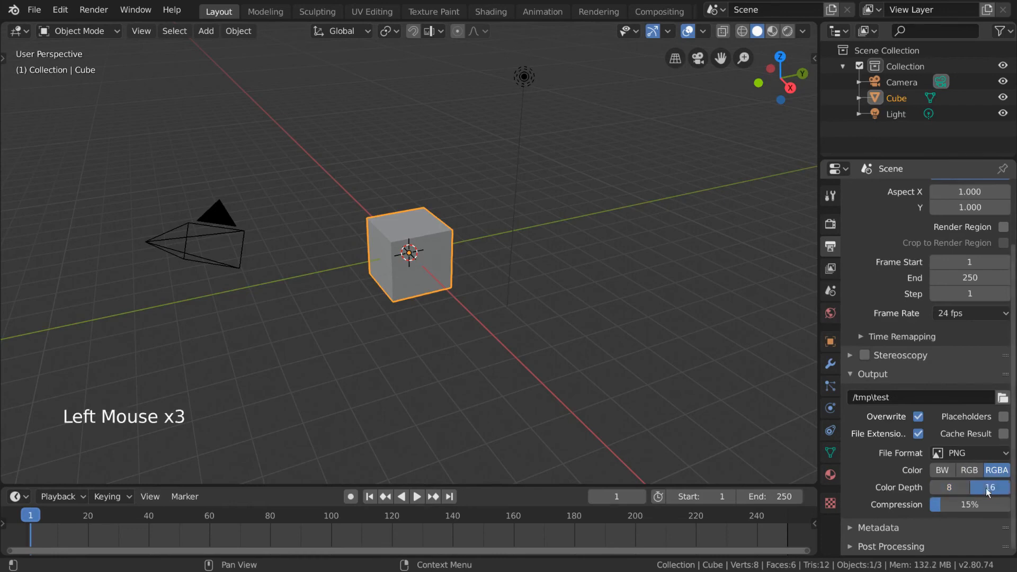
click(956, 488)
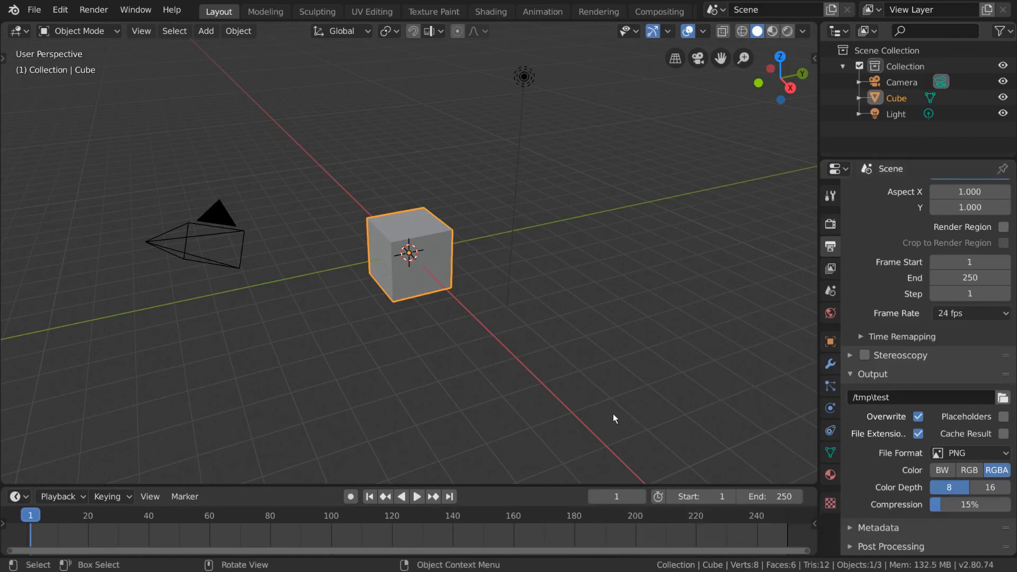
- Enable automatic keyframing and move the cube slightly to record its first keyframe at frame 1
click(350, 497)
key(g)
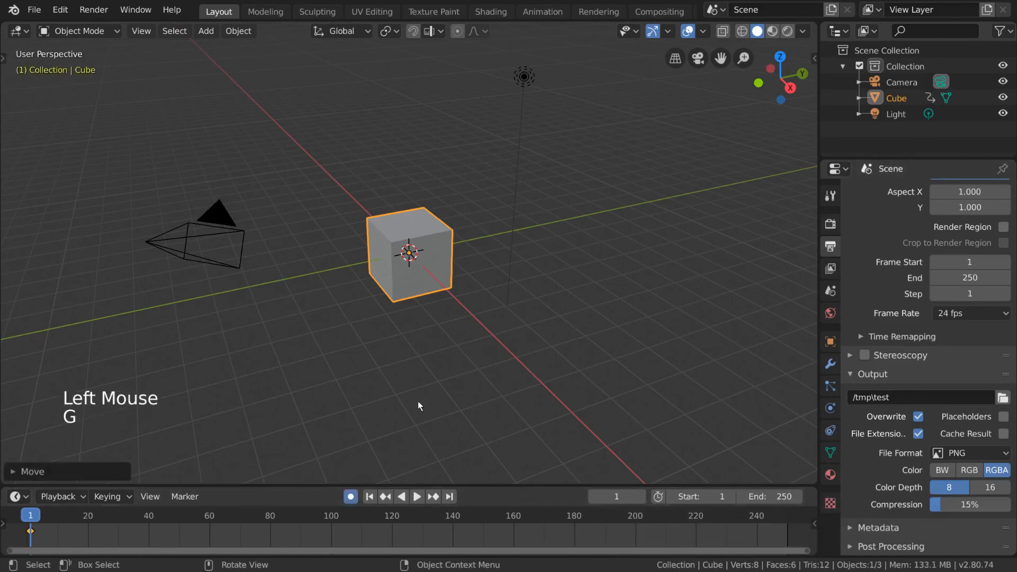
- Advance the animation to frame 20, then move the cube up and away from the origin and rotate it to keyframe the new pose
key(space)
key(space)
key(g)
click(658, 270)
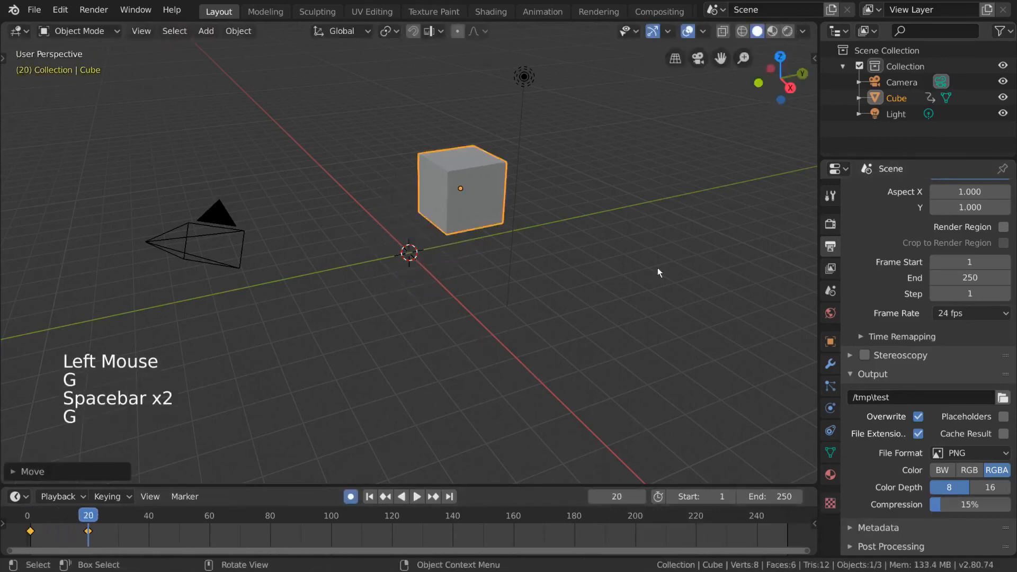
key(r)
click(514, 377)
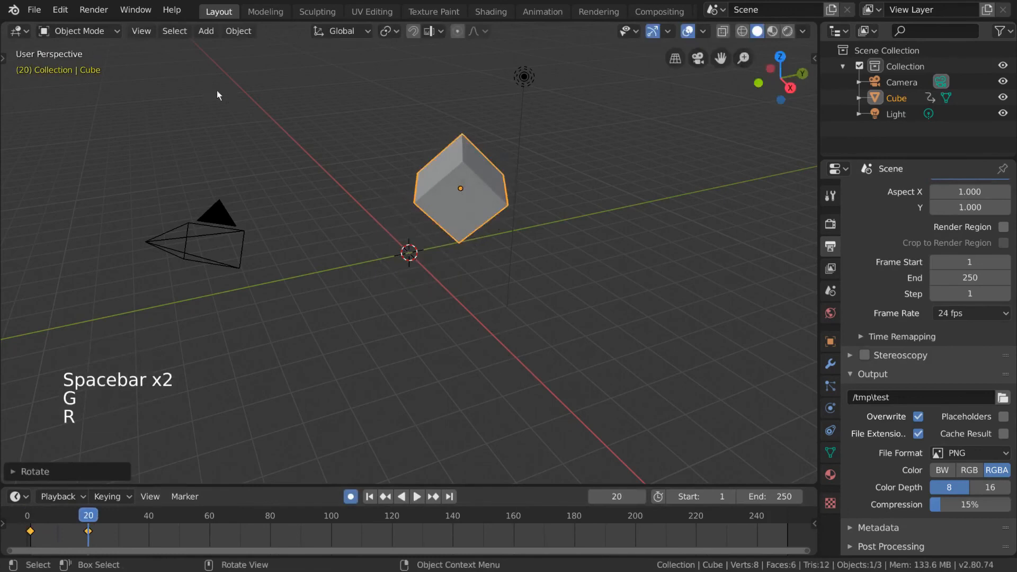
- Render the animation, check the output frames in the C:\tmp folder, and cancel the render partway
click(106, 11)
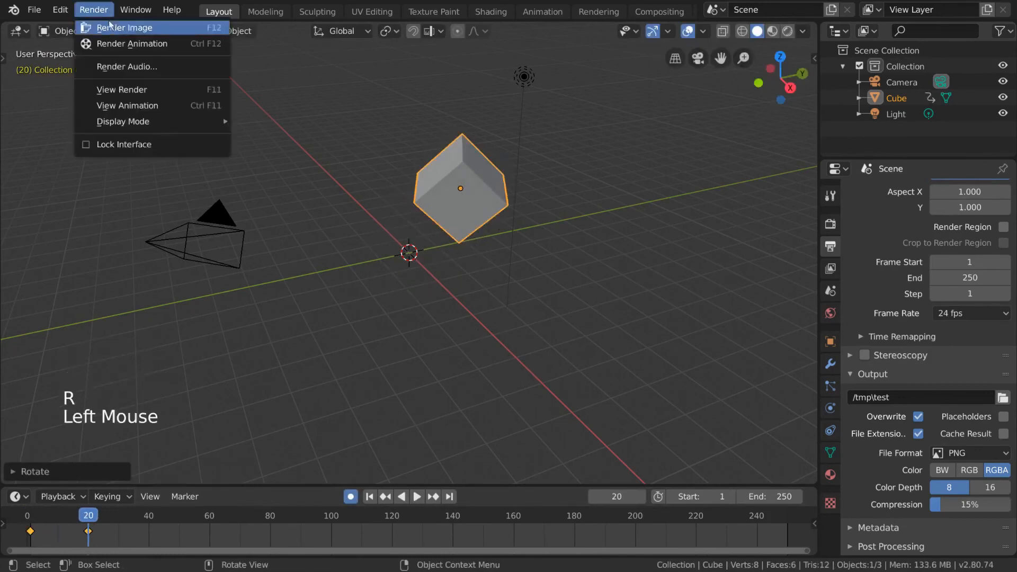
click(185, 44)
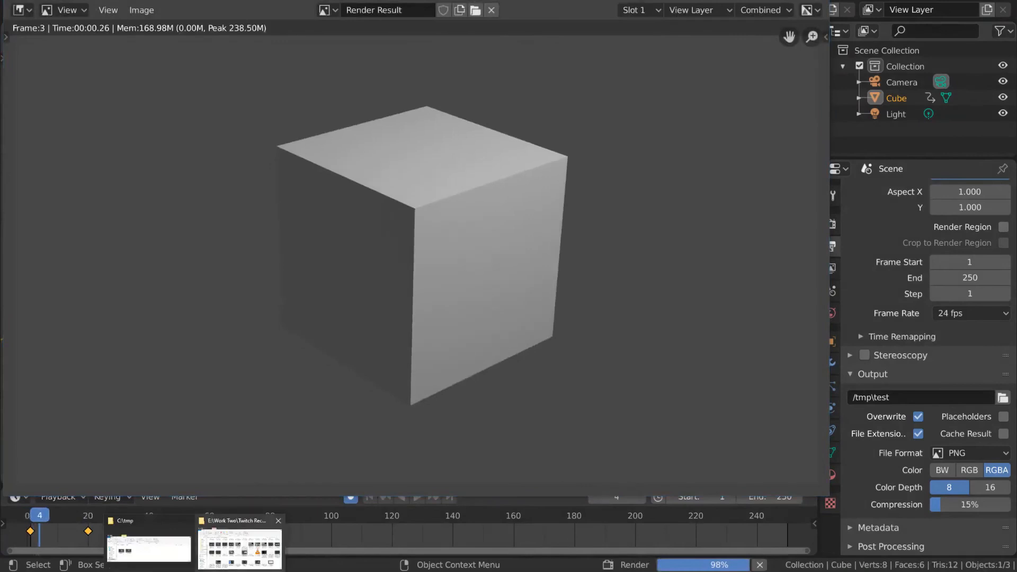
click(149, 538)
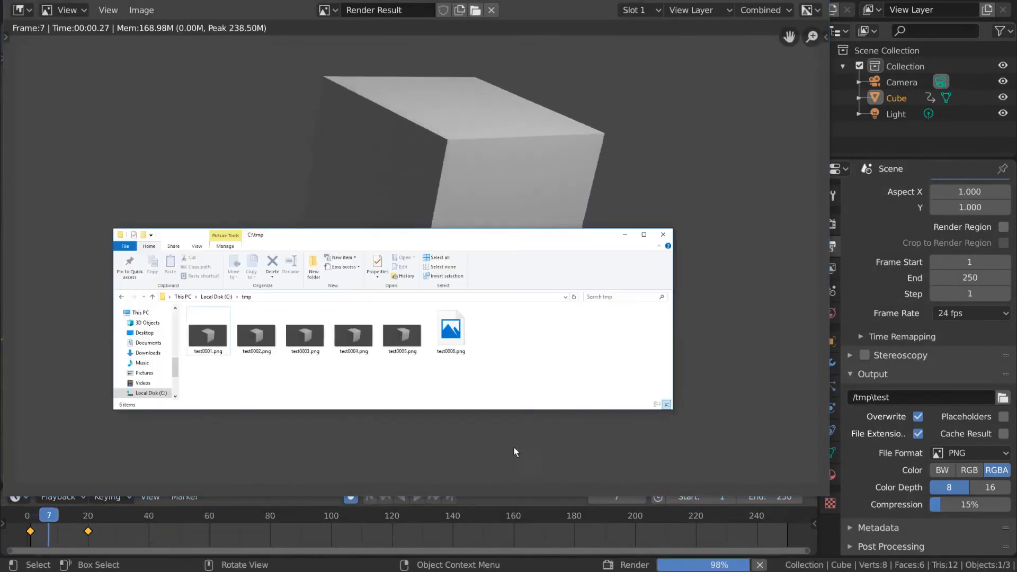
click(743, 402)
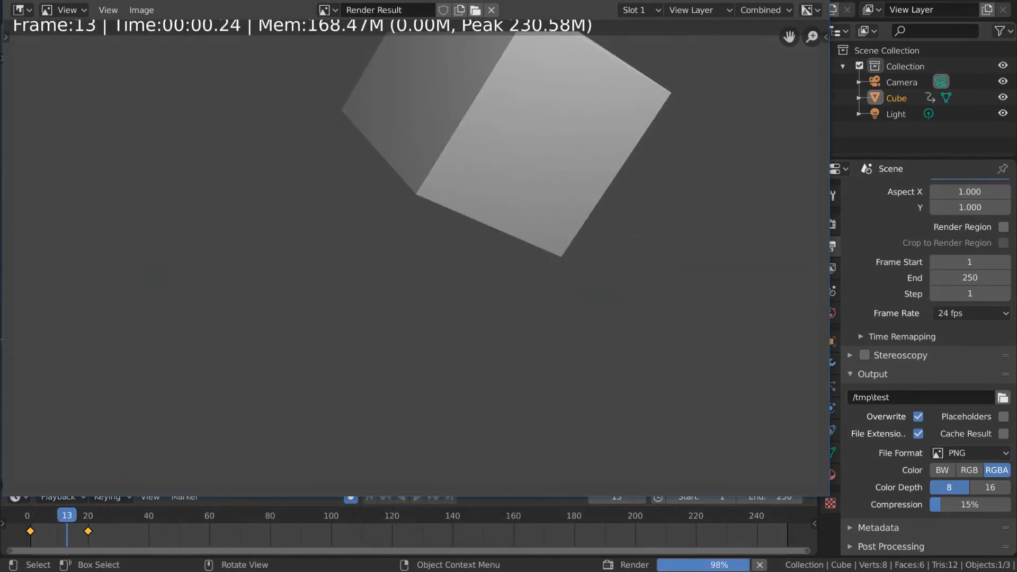
key(Escape)
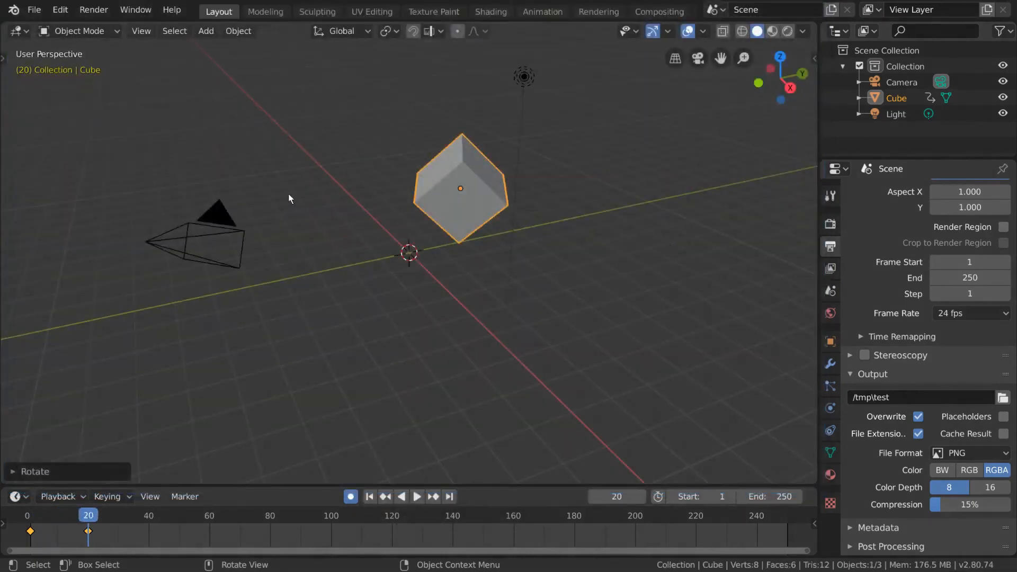
- Play back the rendered animation frames and close the player
click(94, 10)
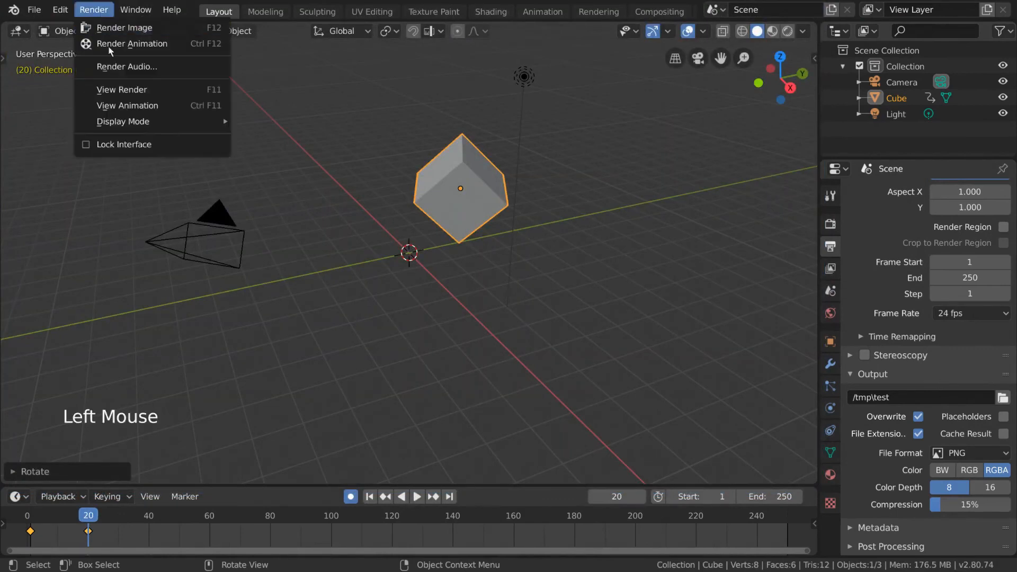
click(192, 108)
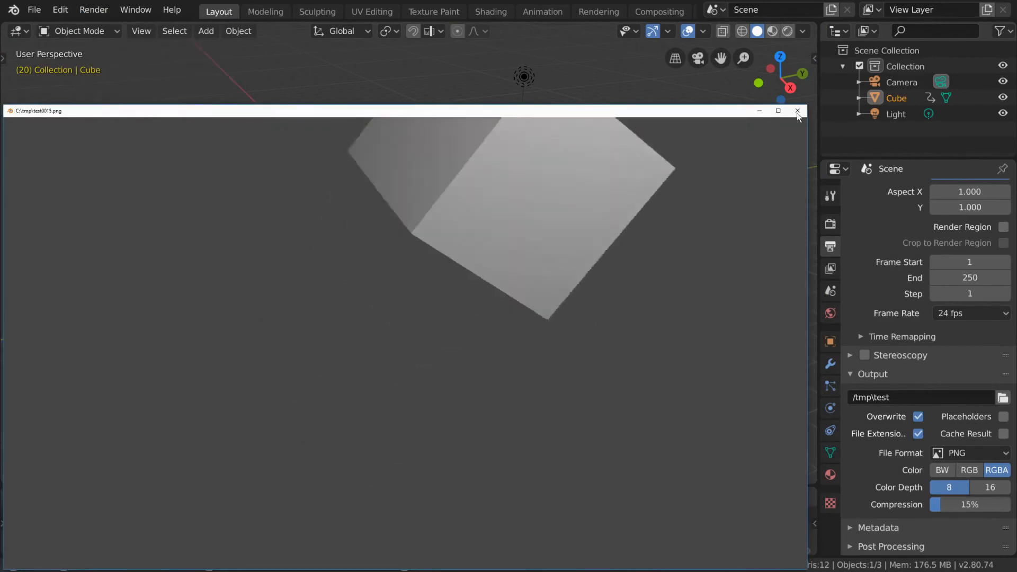
click(798, 112)
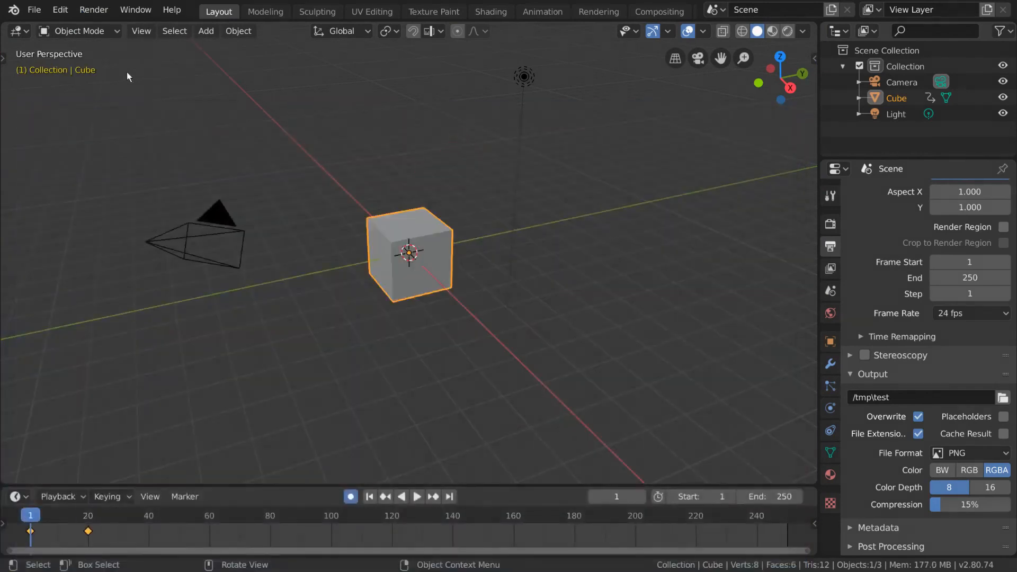
- Render a still image of frame 1 and close the render window
click(96, 10)
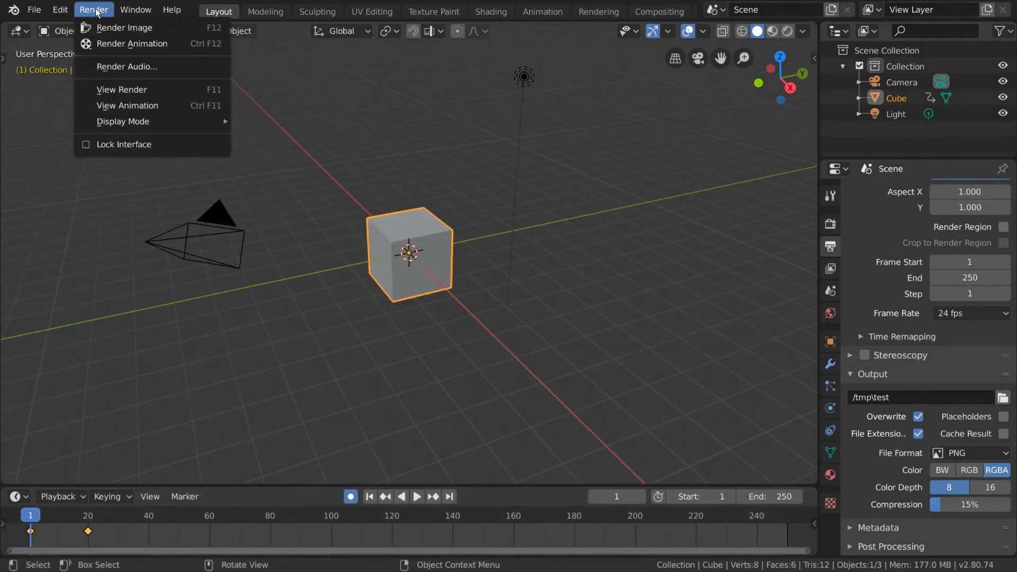
click(178, 28)
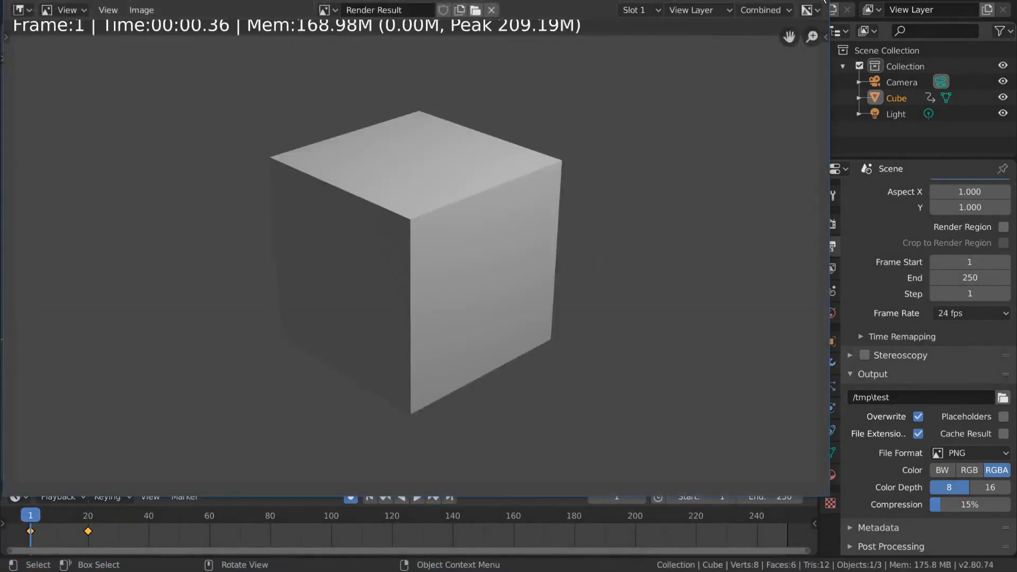
key(Escape)
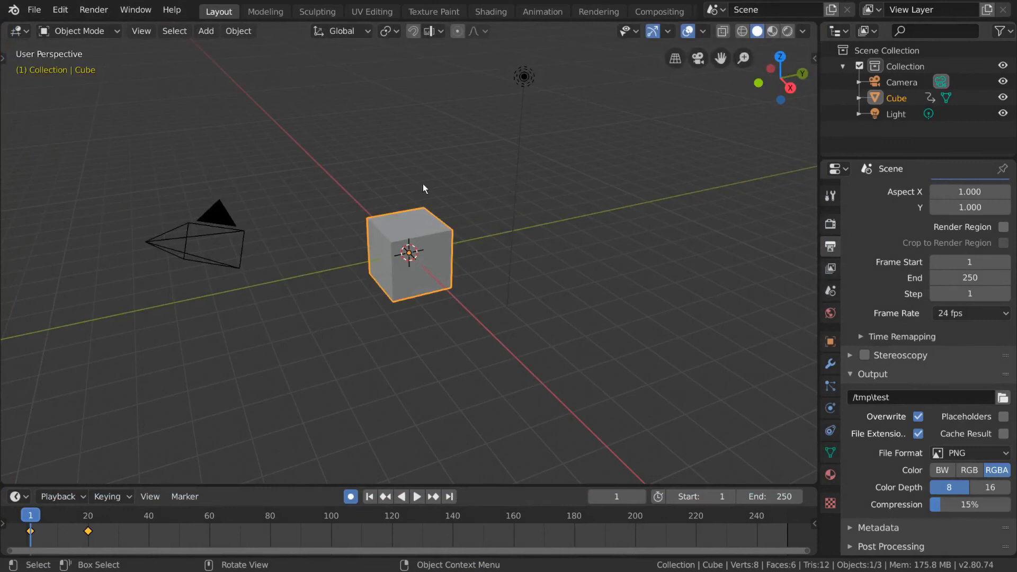
- Render frame 1 as a still image and save it as "very impressive" in the _Textures folder, then close the render window
click(105, 18)
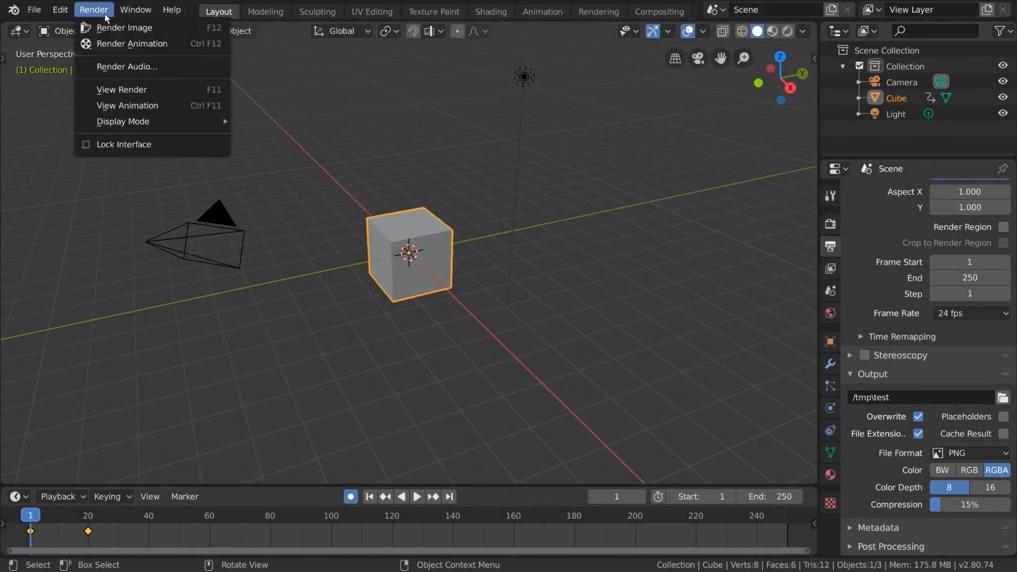
click(180, 27)
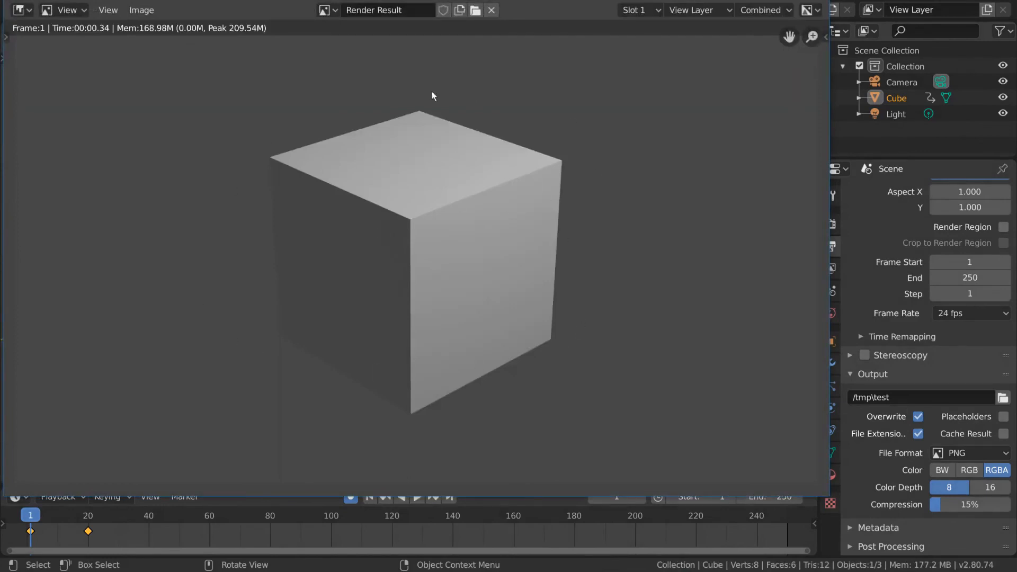
click(62, 45)
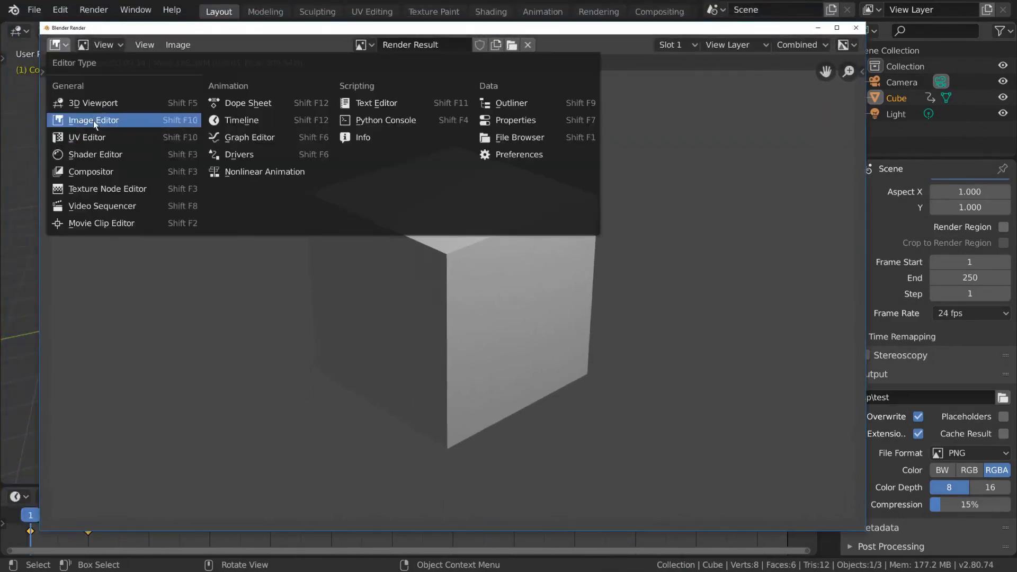
click(140, 121)
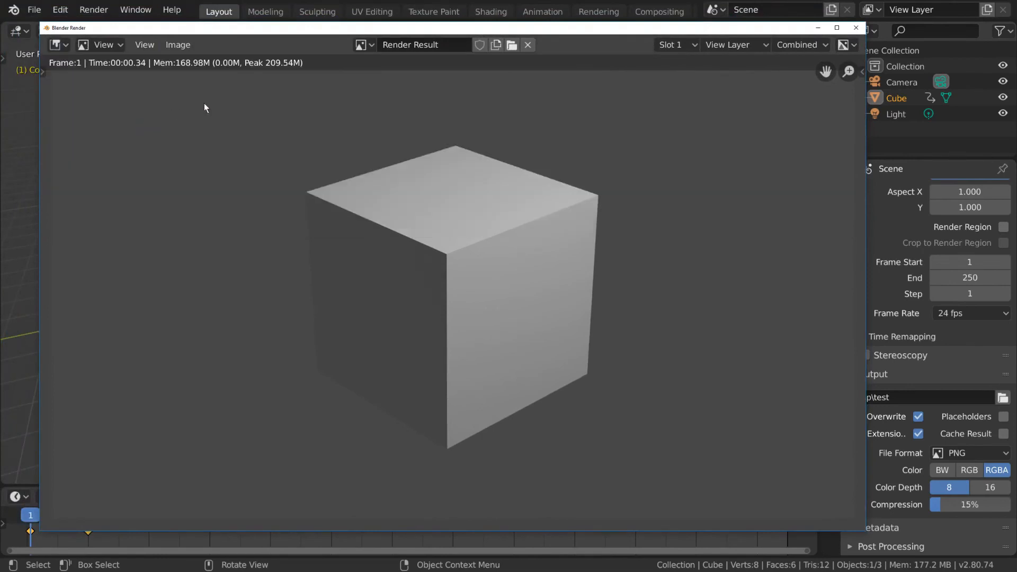
click(183, 46)
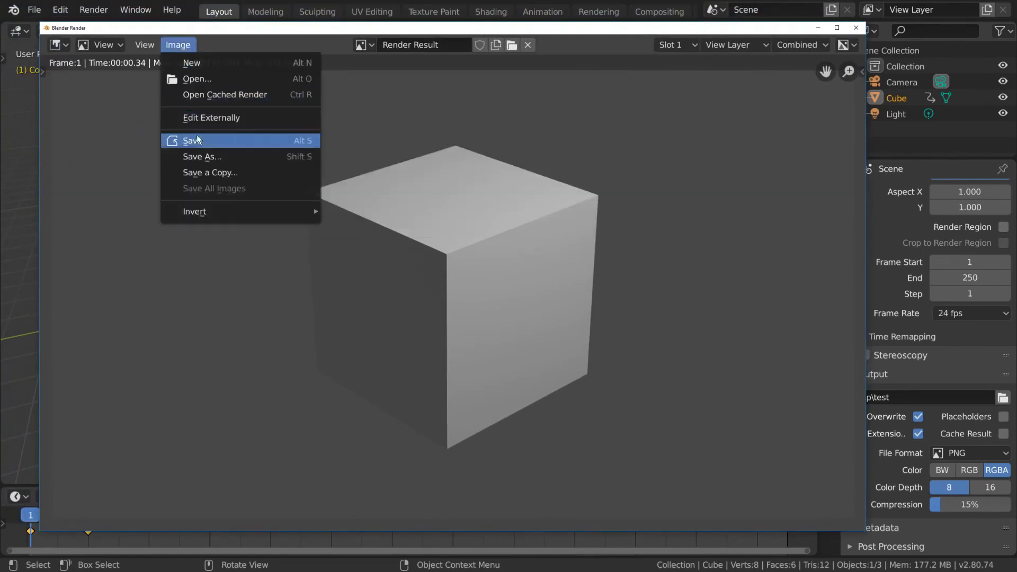
click(267, 157)
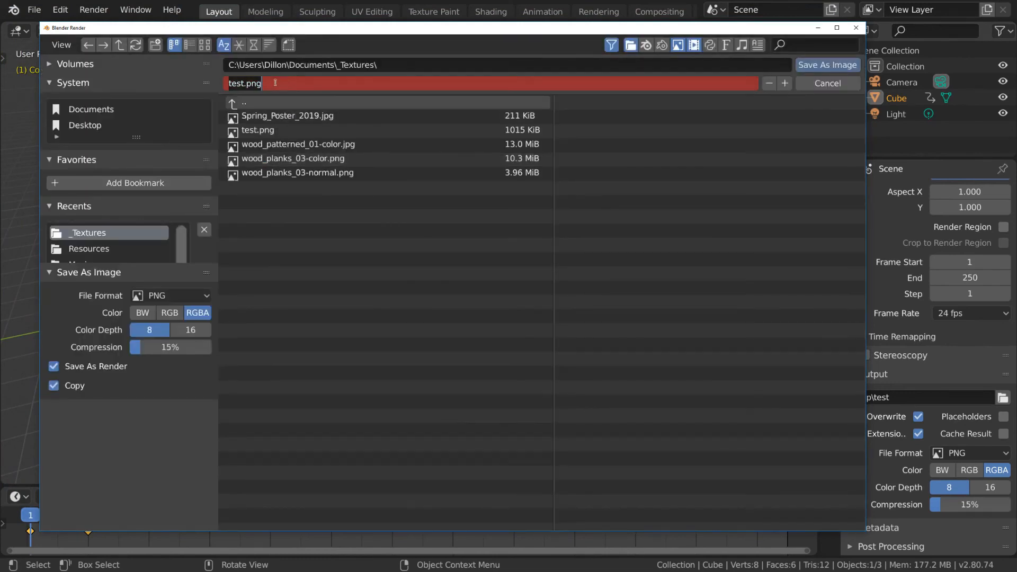
text(very)
text( impressive)
key(Return)
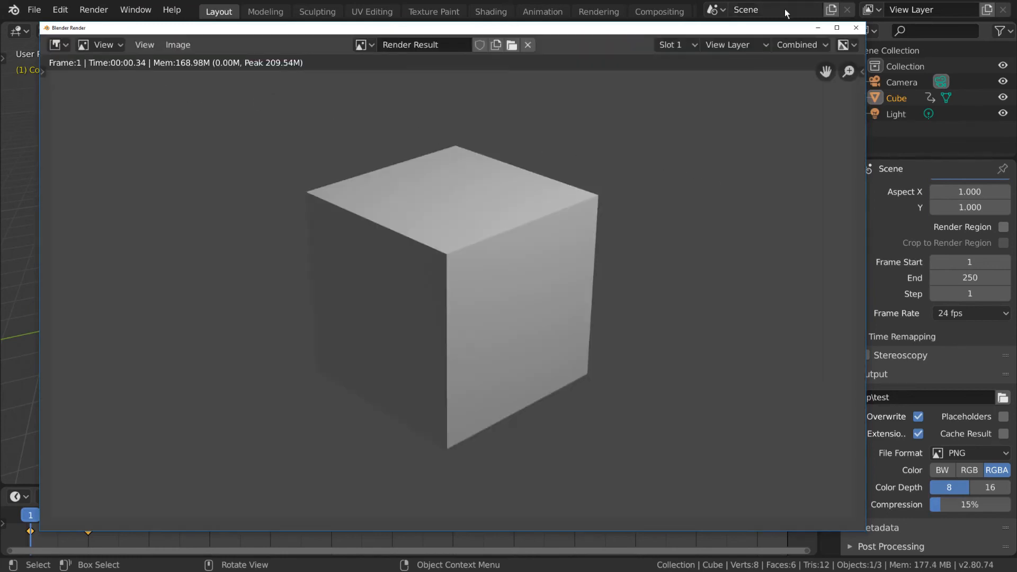
click(856, 28)
- Reopen the last render result to view it and close it again
click(108, 10)
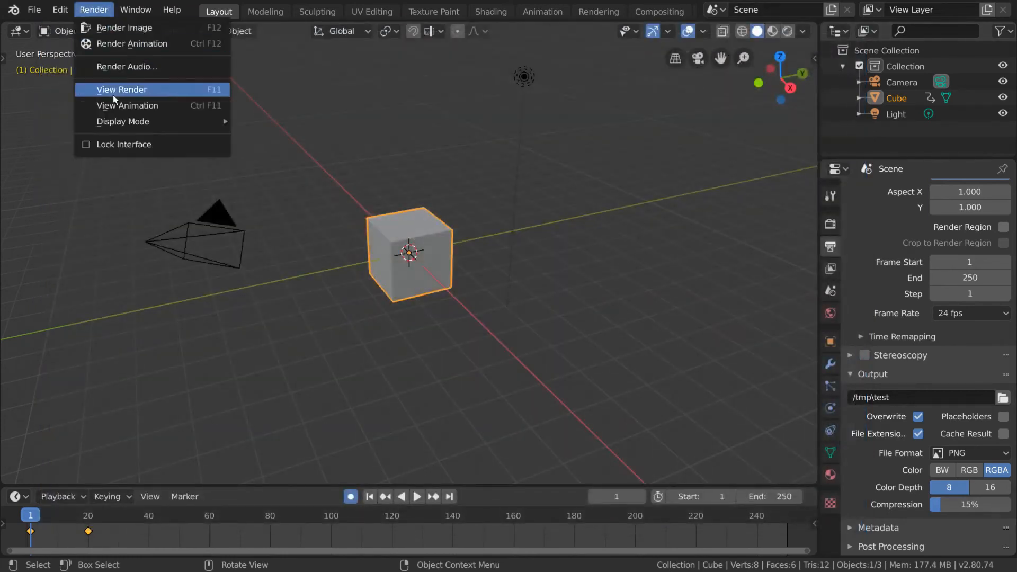
click(192, 87)
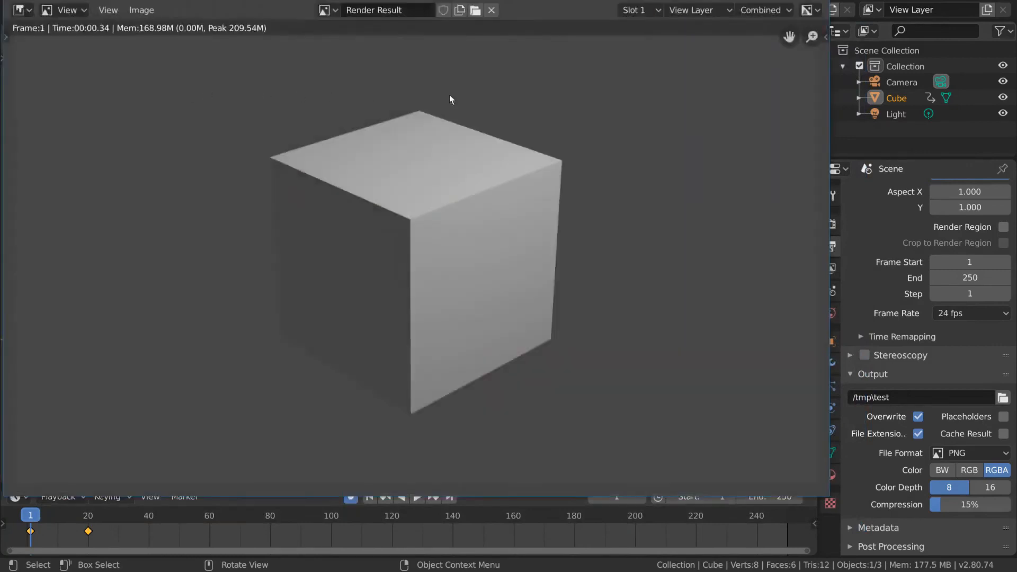
key(Escape)
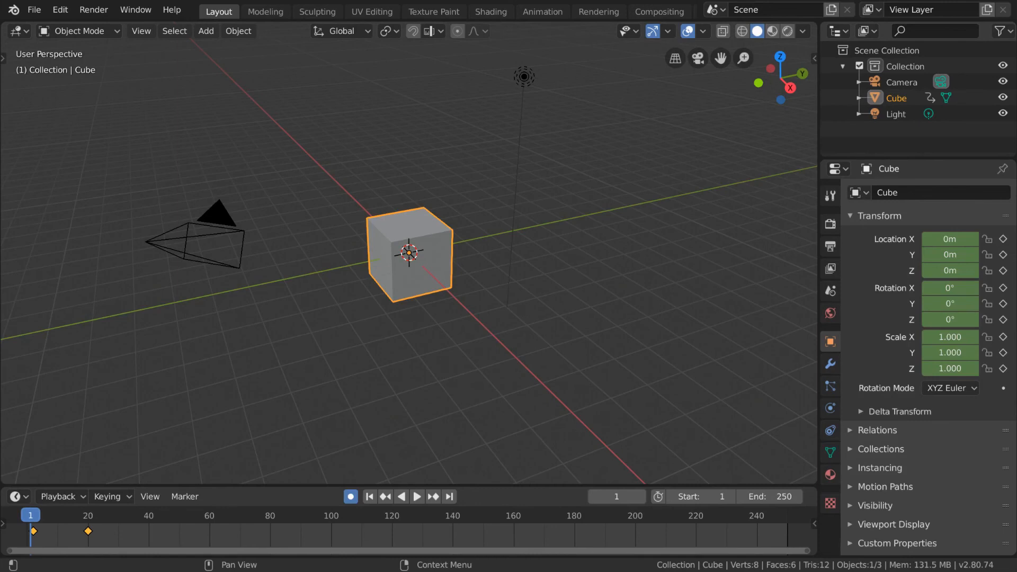
- Show the scene's render settings, then render a still image with Eevee and close the result
click(830, 224)
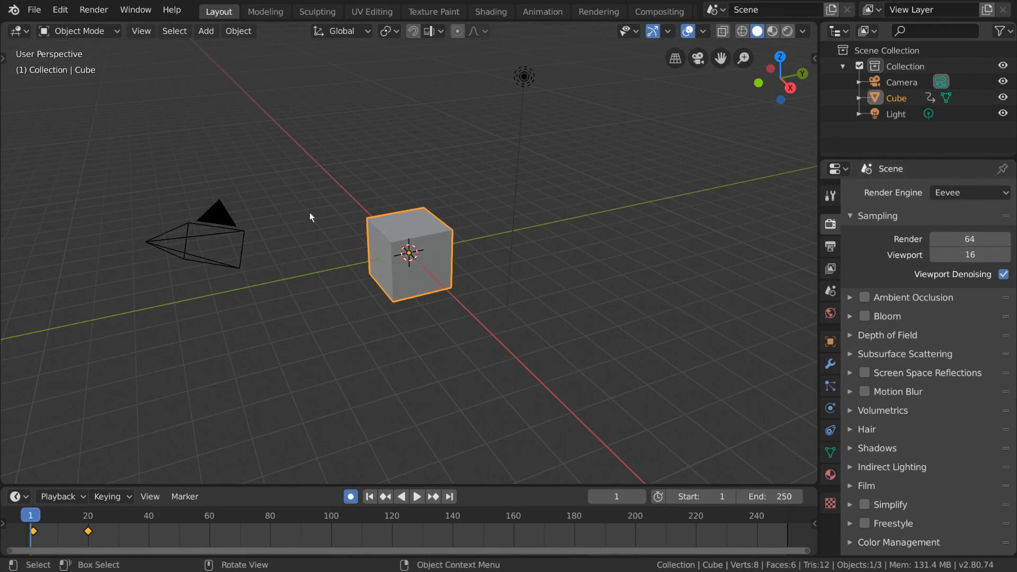
click(106, 15)
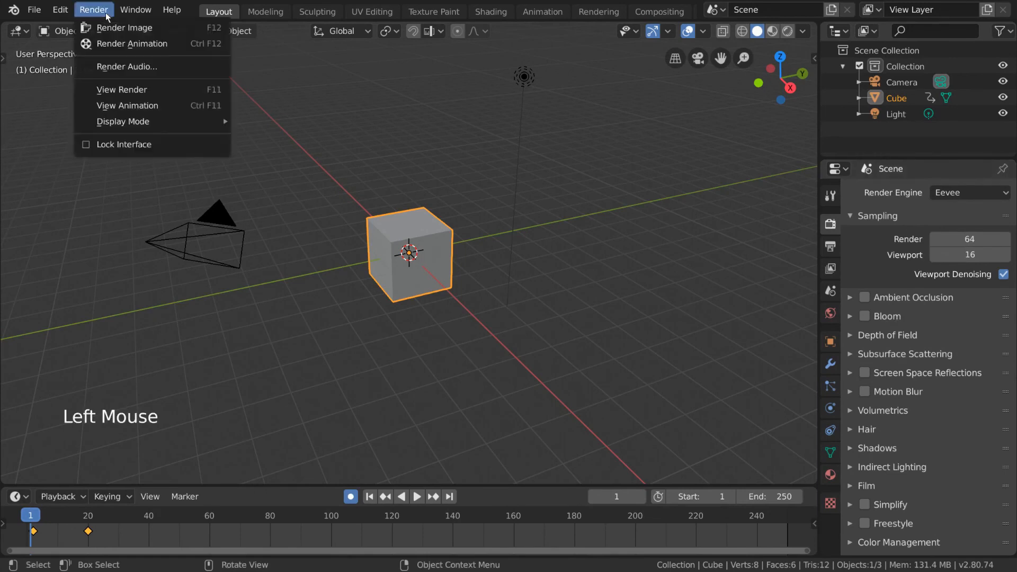
click(197, 31)
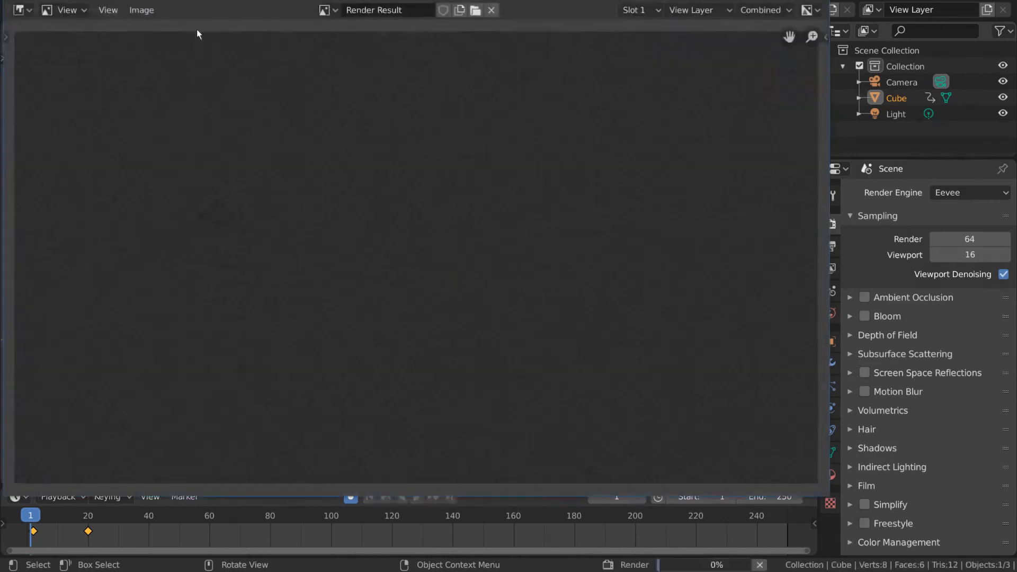
key(Escape)
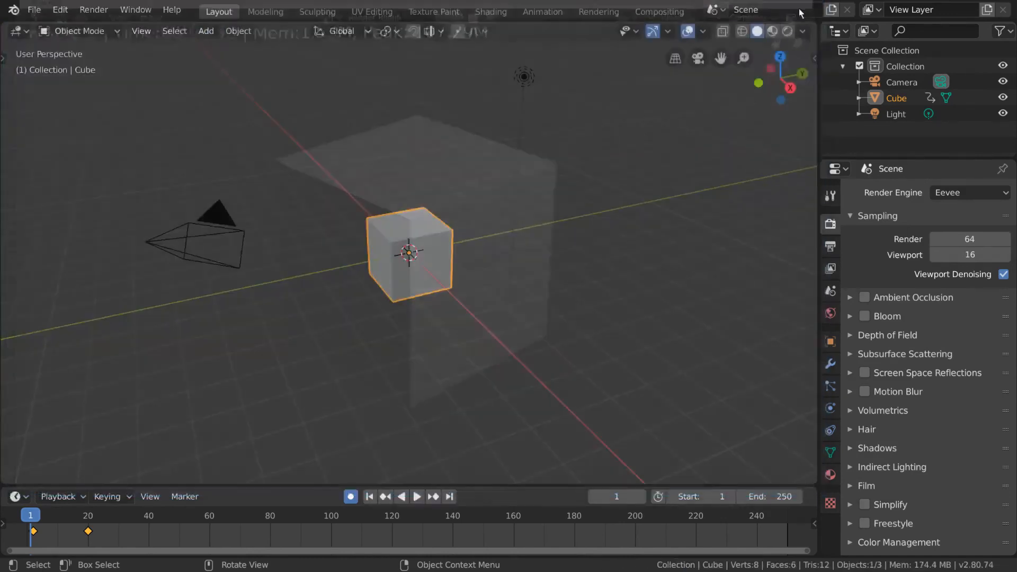
- Render the cube animation with Eevee and stop it partway
click(100, 15)
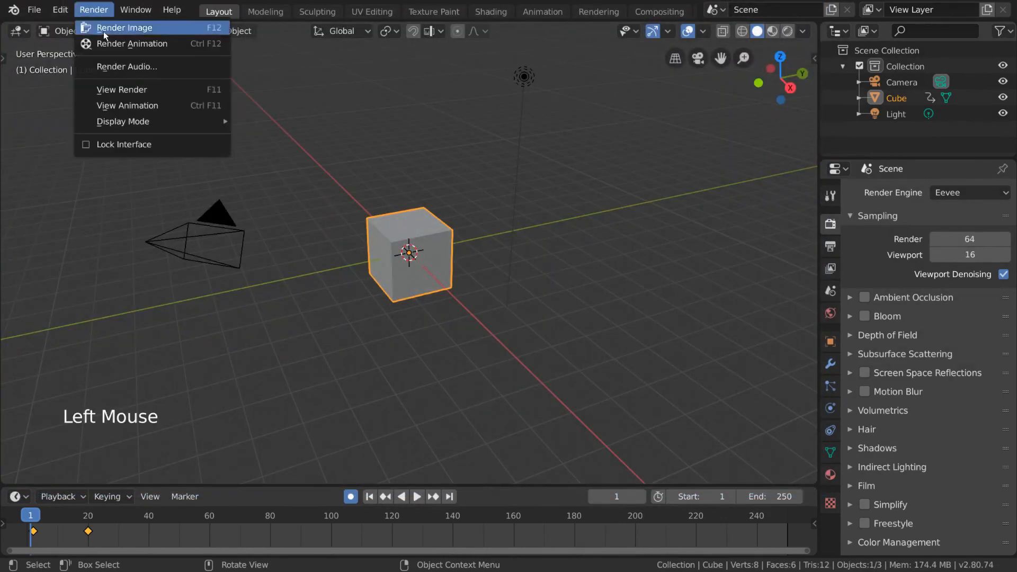
click(159, 44)
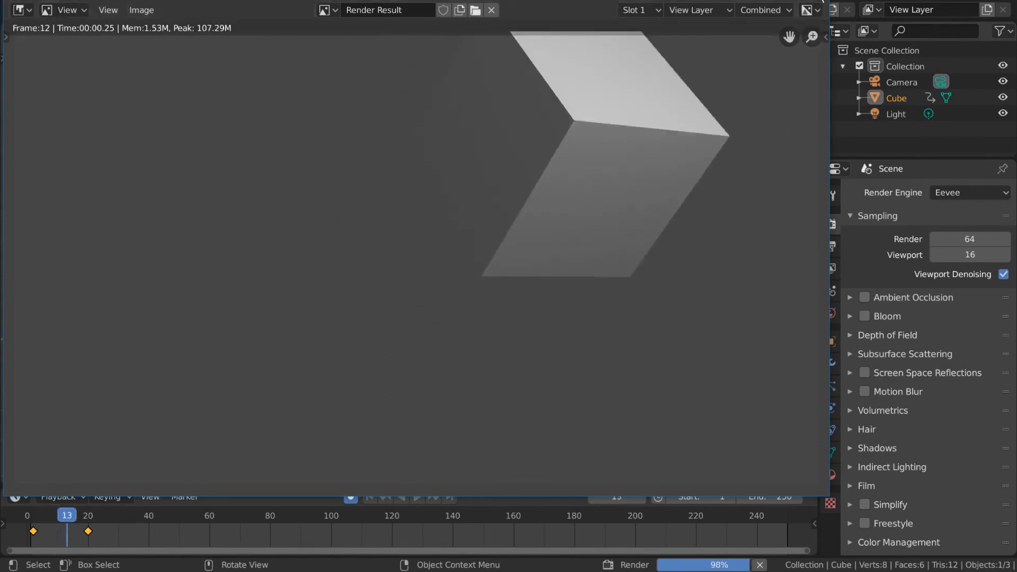
key(Escape)
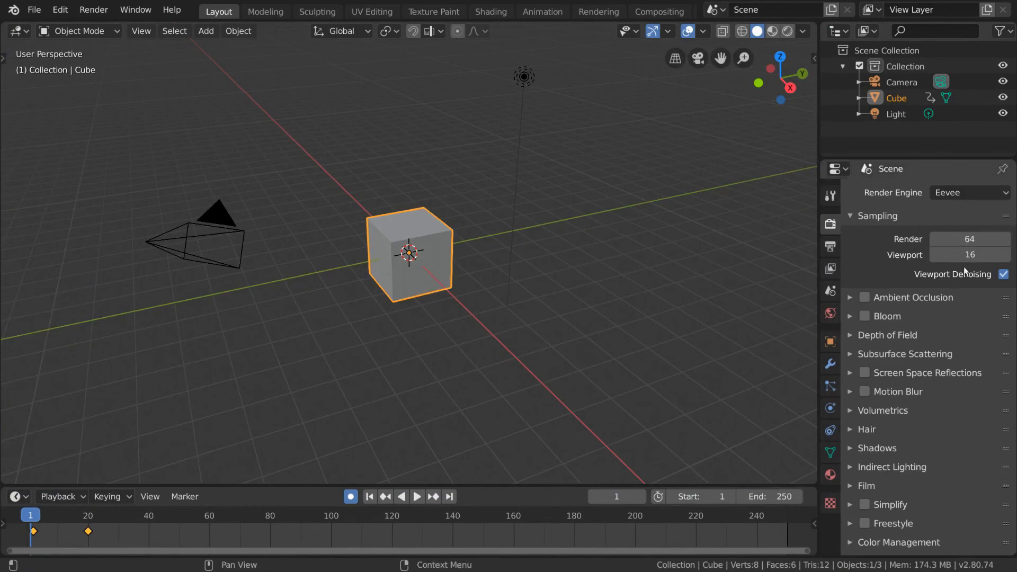
- Try the Workbench and Cycles render engines and return to Eevee
click(1004, 194)
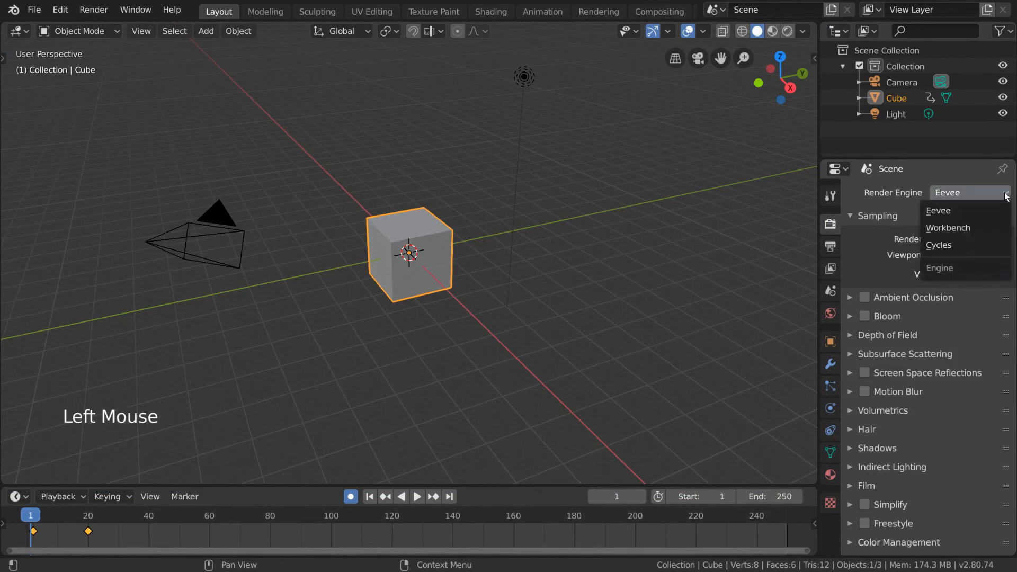
click(999, 232)
click(998, 200)
click(984, 244)
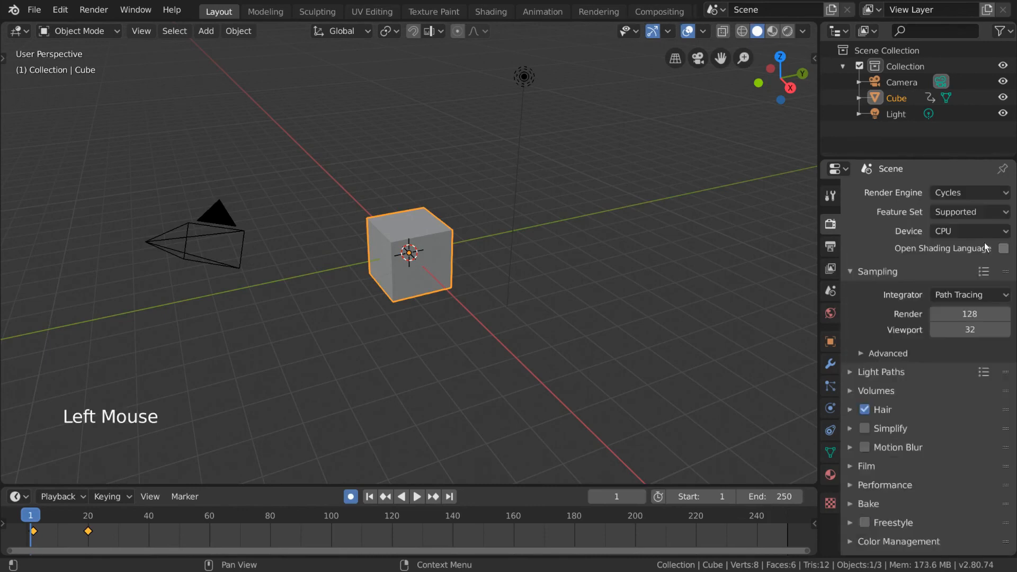
click(981, 194)
click(981, 211)
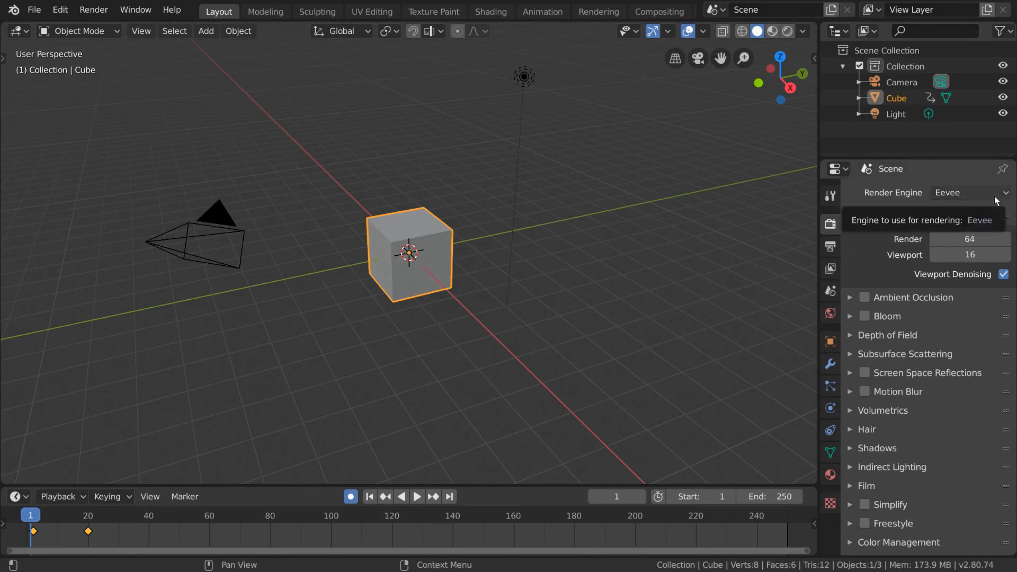
- Switch the 3D viewport to rendered shading, preview the cube with Cycles, and set the render engine back to Eevee
click(789, 31)
click(976, 191)
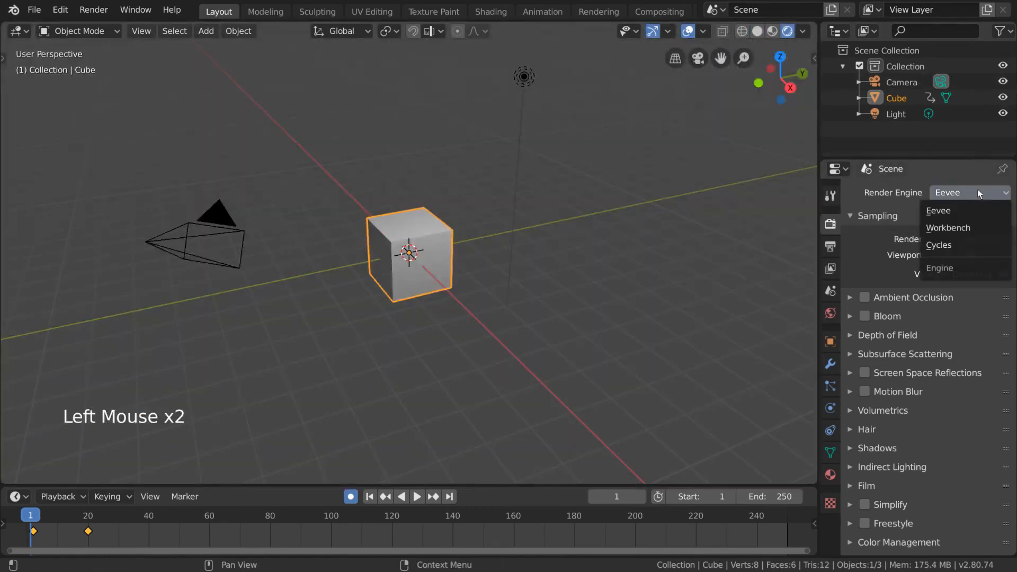
click(974, 244)
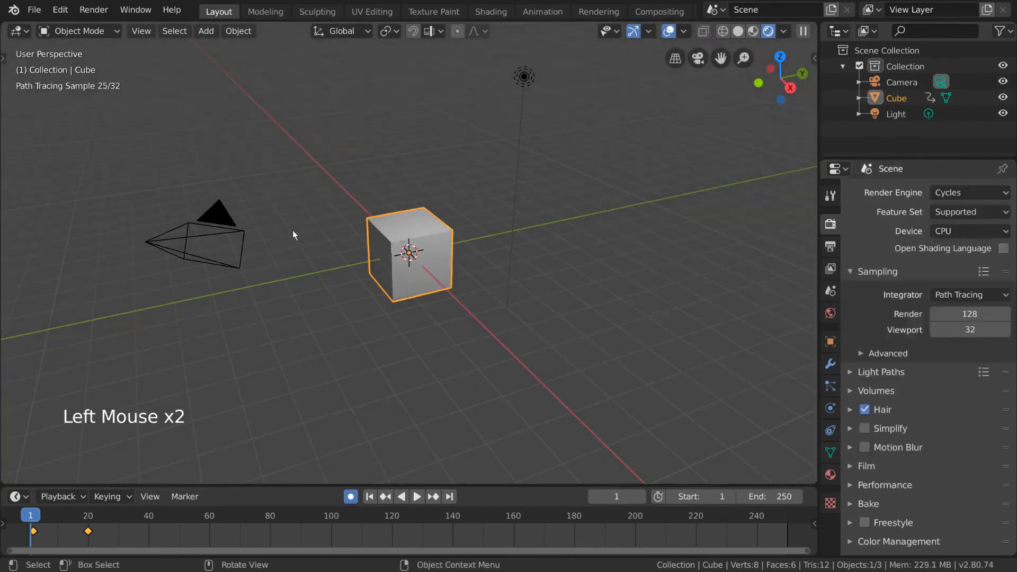
click(958, 190)
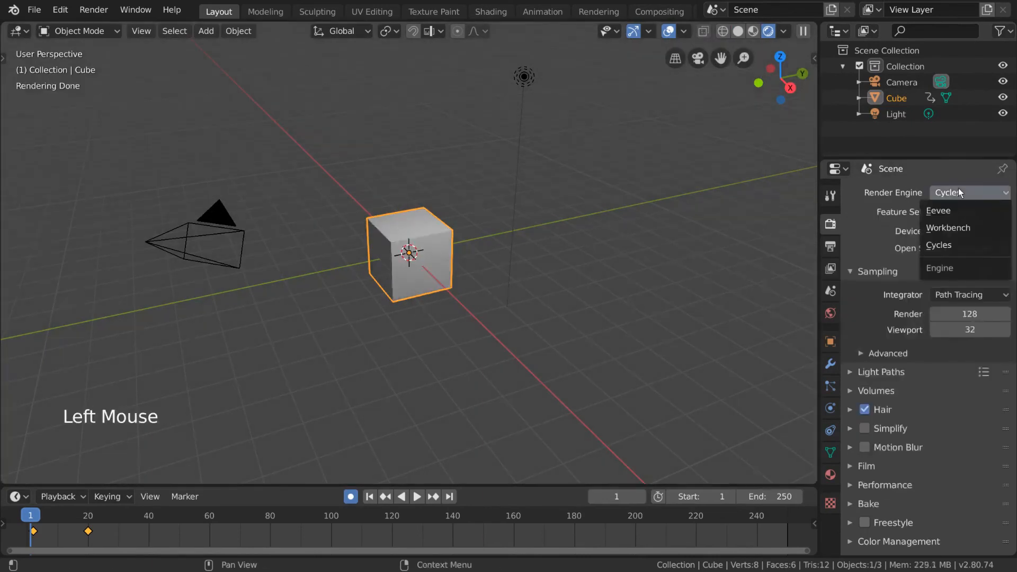
click(961, 209)
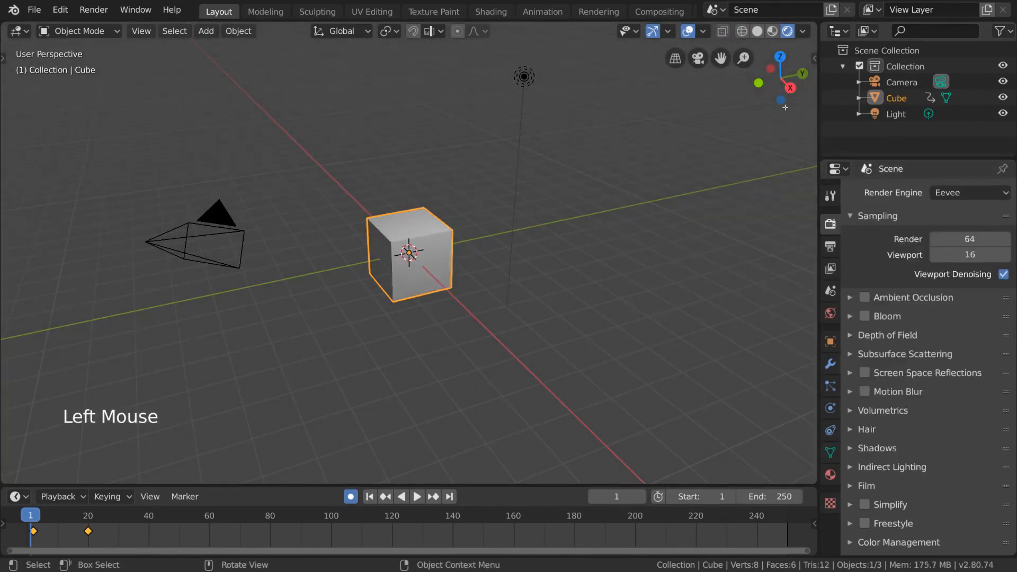
- Return the 3D viewport to solid shading and set the render engine to Workbench
click(761, 33)
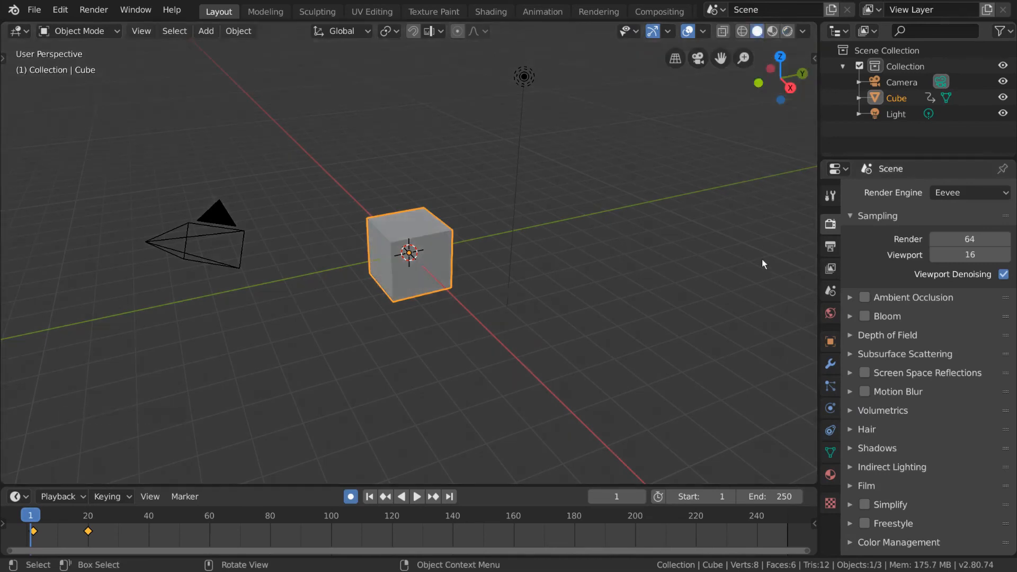
click(969, 193)
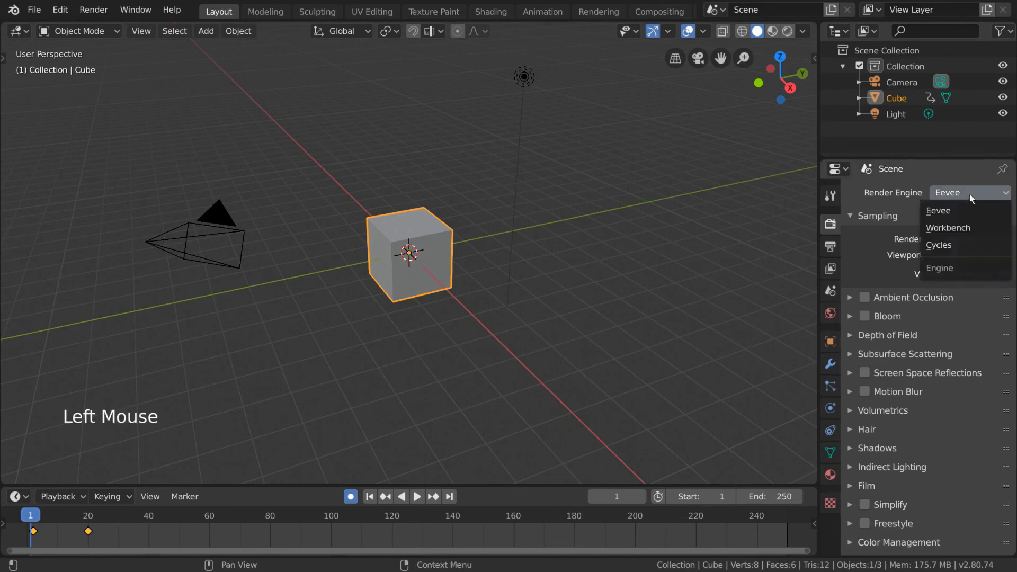
click(967, 228)
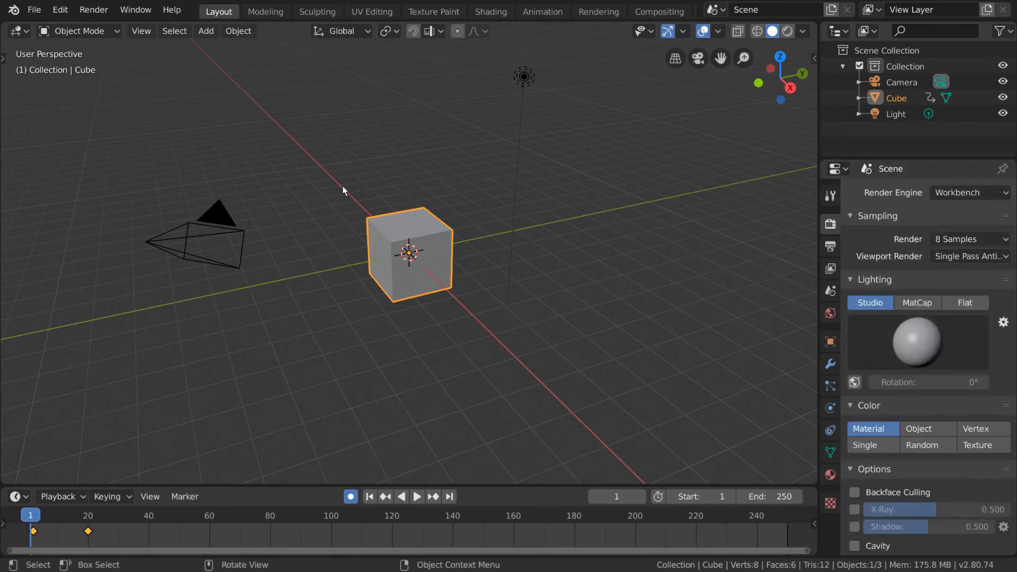
- Compare the Workbench engine's lighting, color and option settings with the viewport shading options
scroll(885, 367, down, 14)
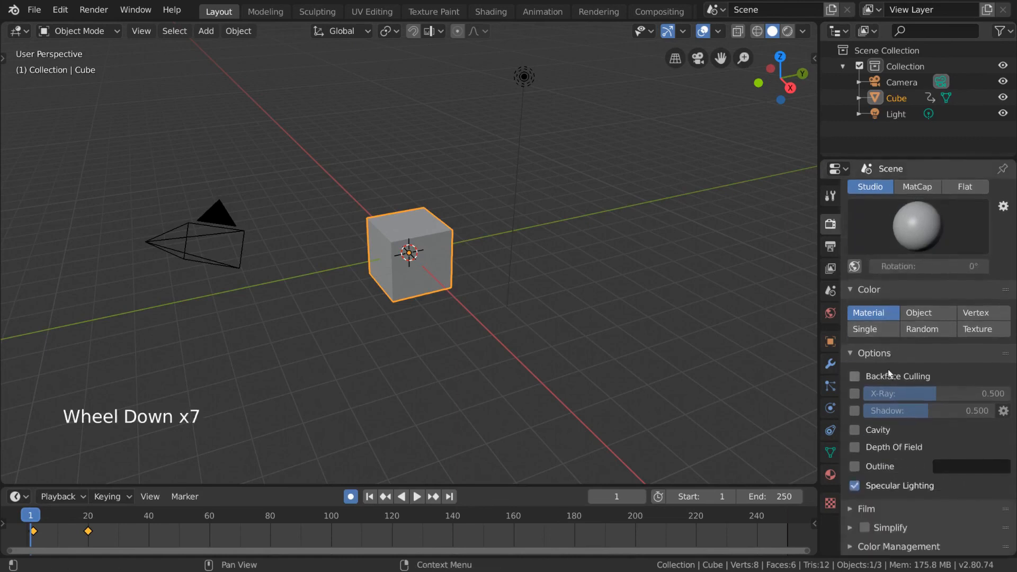
scroll(886, 365, up, 6)
scroll(886, 366, up, 4)
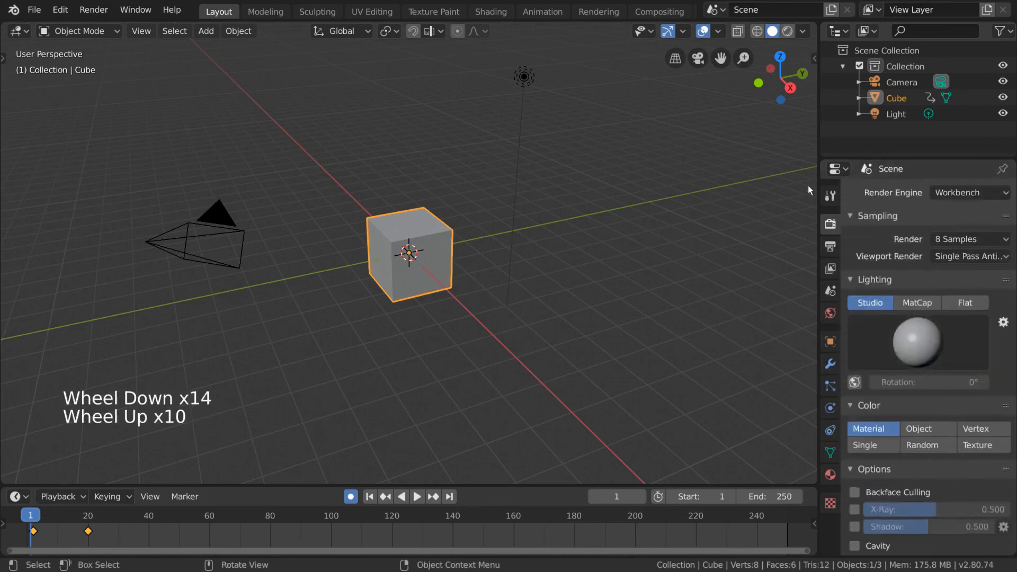
click(804, 31)
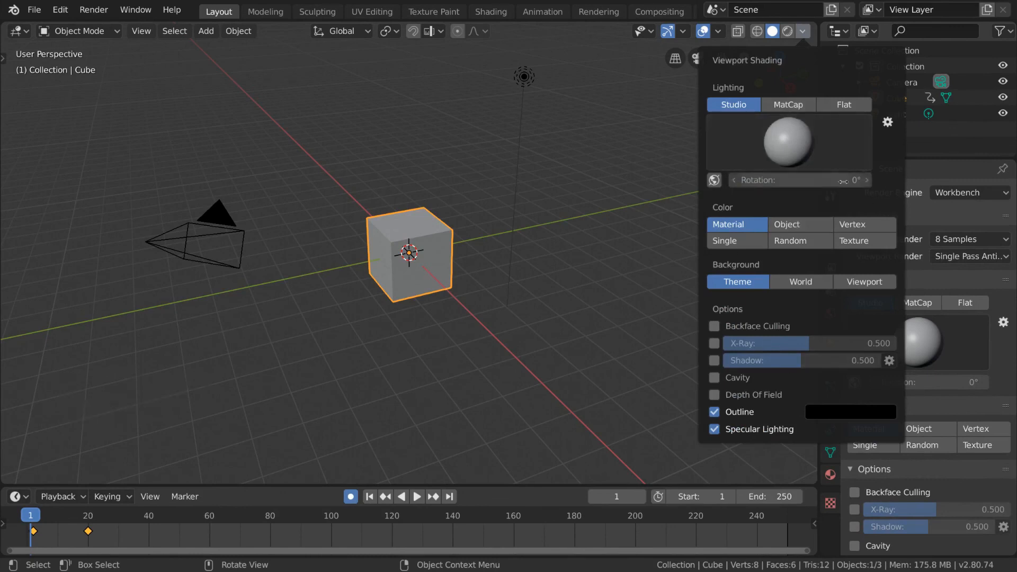
- Try the Shadow and X-Ray options of the Workbench render settings, check the viewport shading options, and disable both again
scroll(942, 463, down, 7)
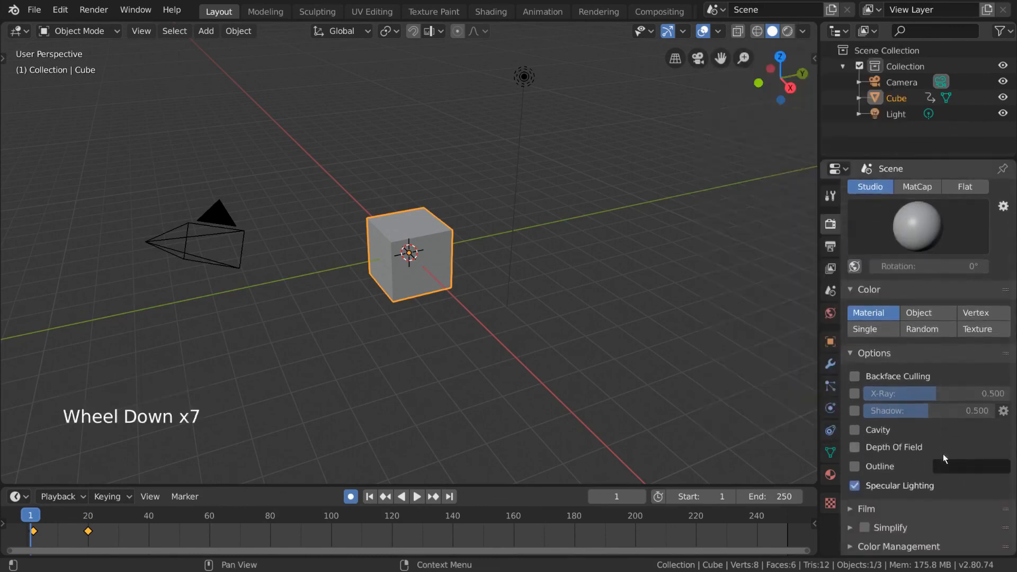
click(855, 410)
click(855, 393)
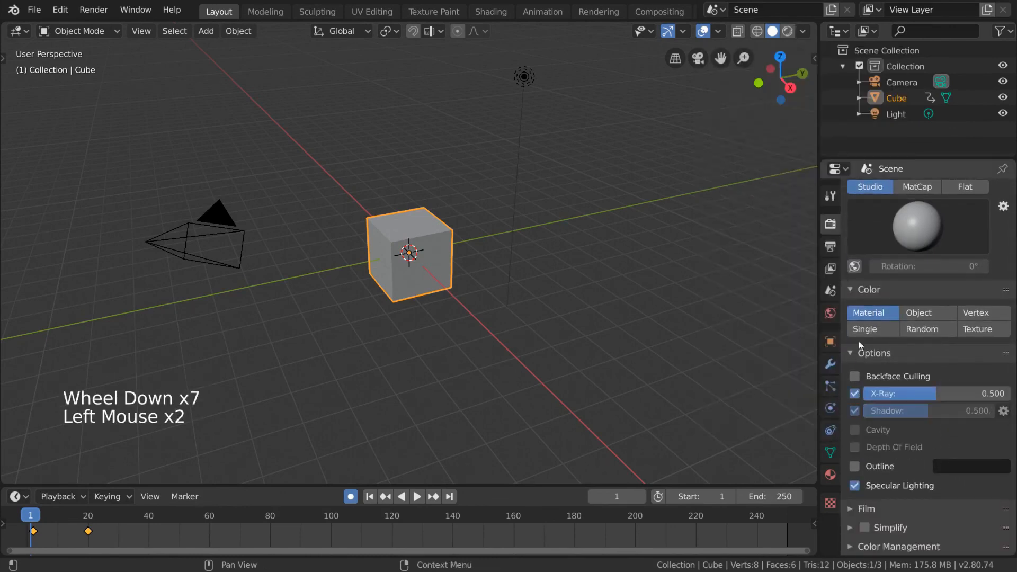
click(803, 31)
click(717, 328)
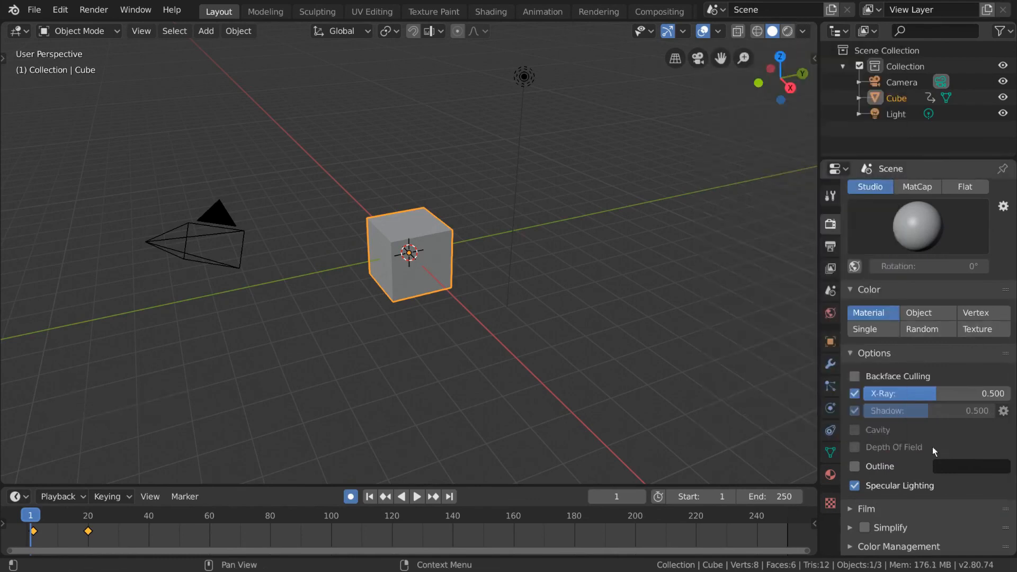
click(854, 393)
click(854, 411)
- Switch the render engine to Cycles to show its settings, and return it to Eevee
scroll(954, 238, up, 10)
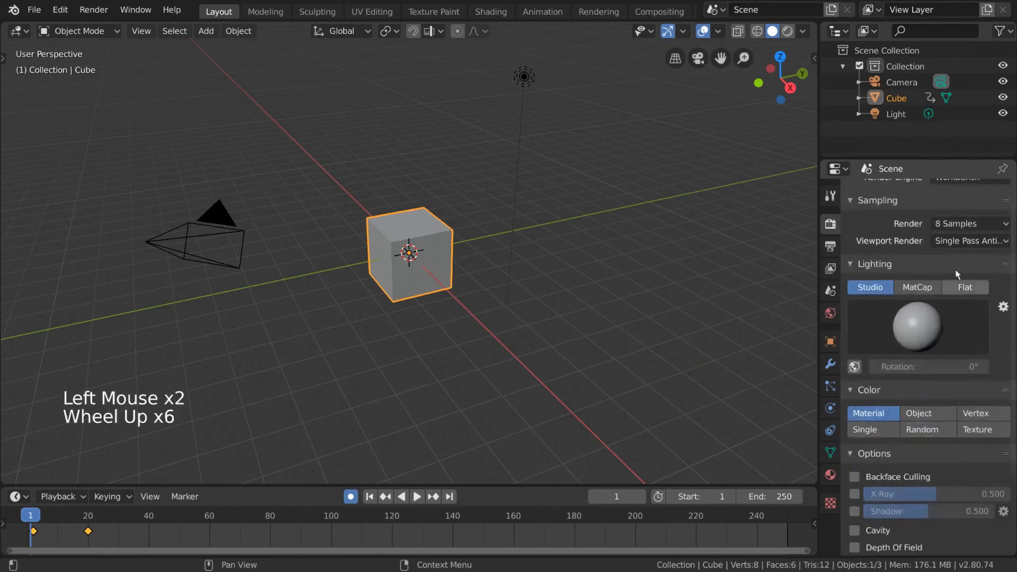
click(969, 195)
click(961, 244)
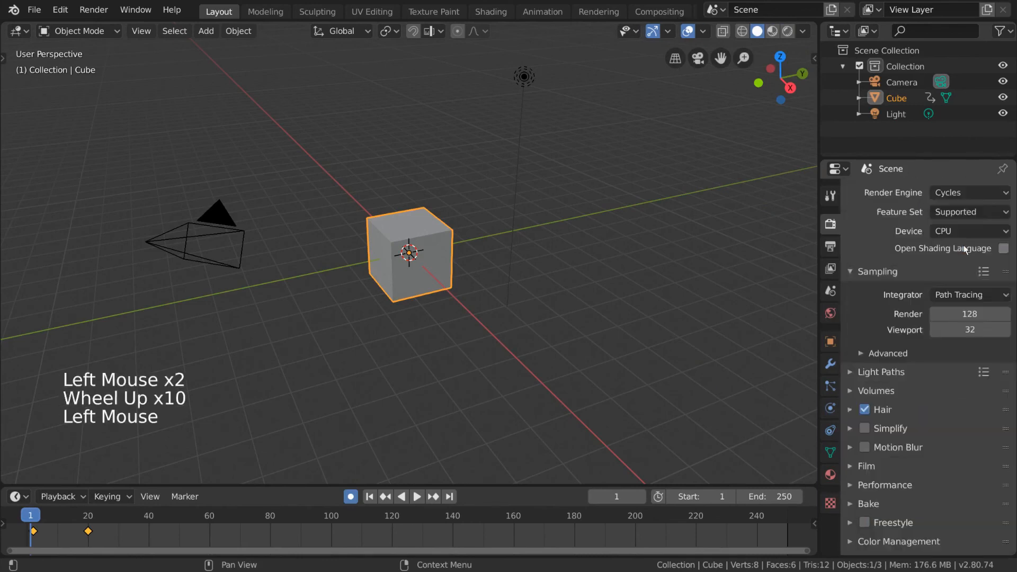
click(975, 192)
click(973, 211)
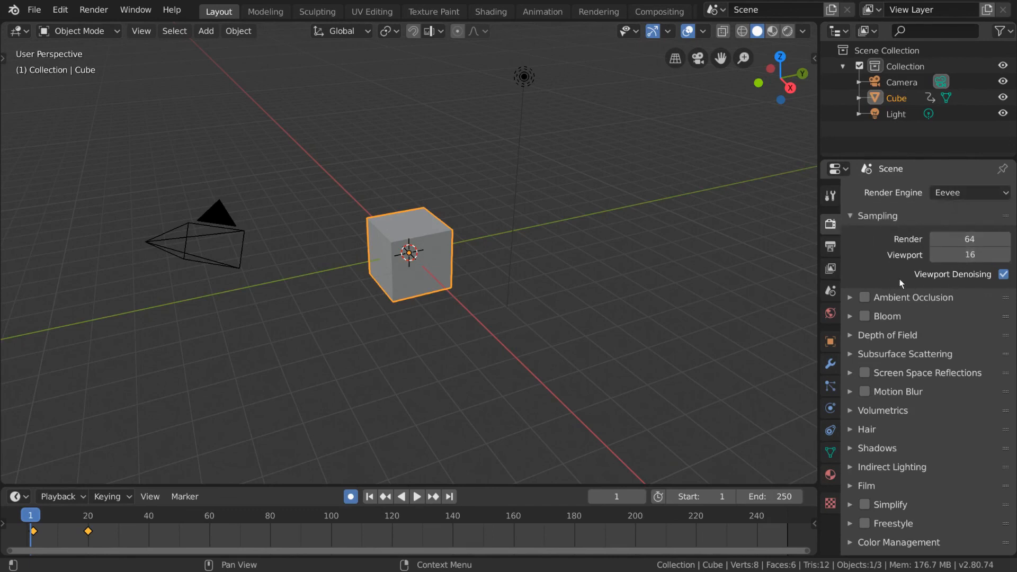
- Set Eevee's sampling to 200 render samples and 100 viewport samples
click(970, 239)
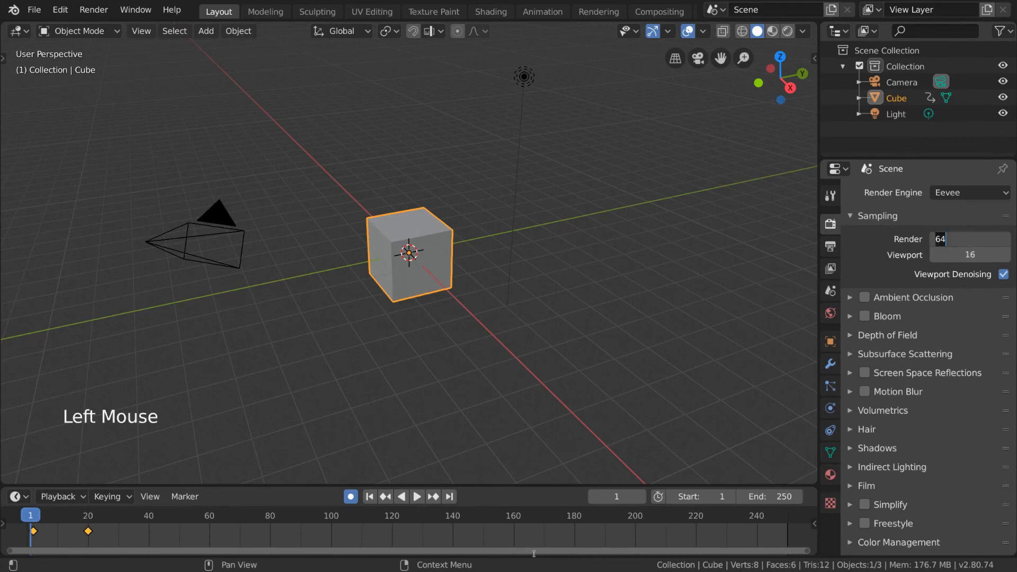
text(200)
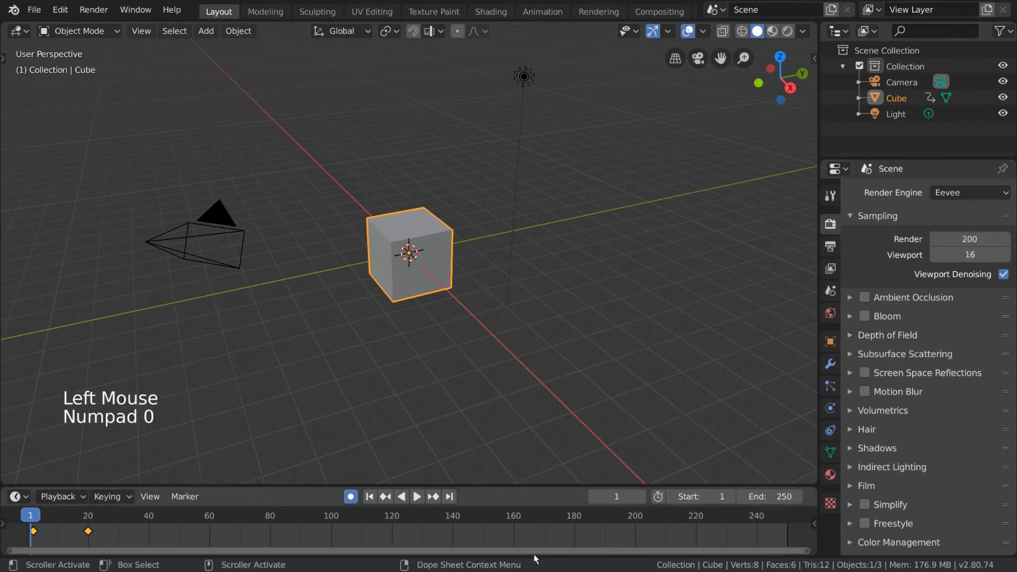
click(960, 254)
text(100)
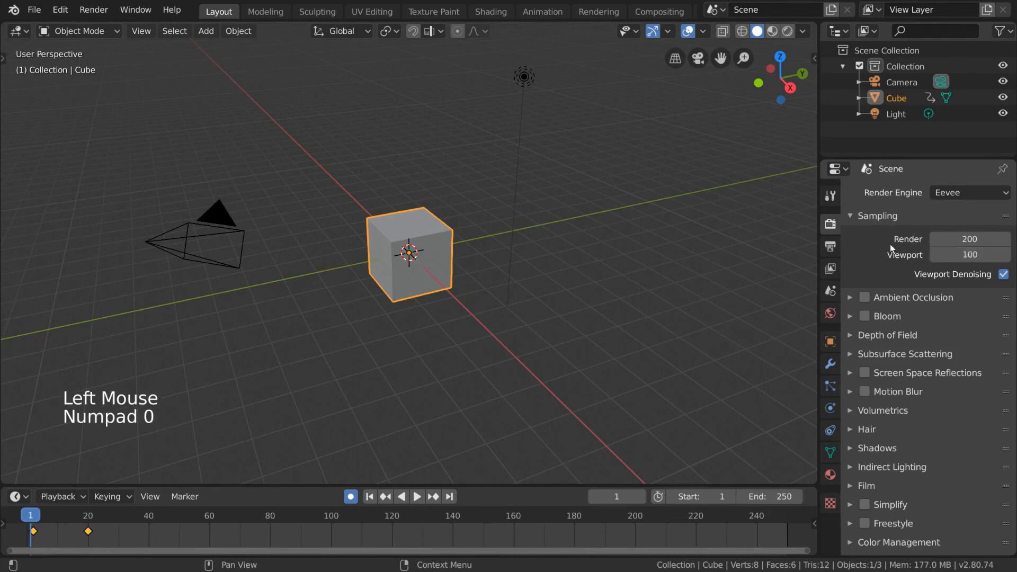
- Set Eevee's sampling to 64 render samples and 16 viewport samples
click(962, 242)
text(64)
key(Return)
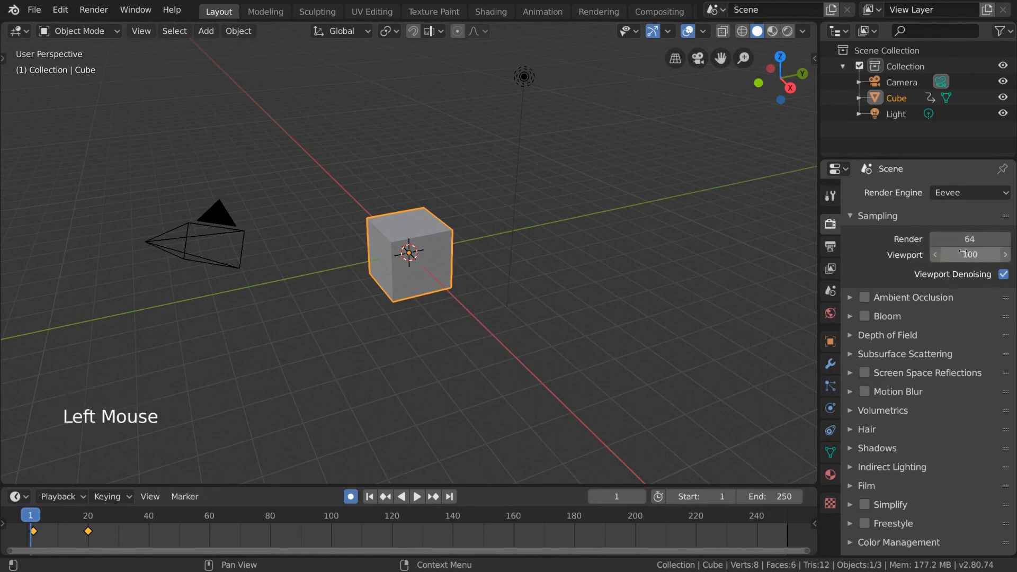
double_click(963, 254)
text(16)
key(Return)
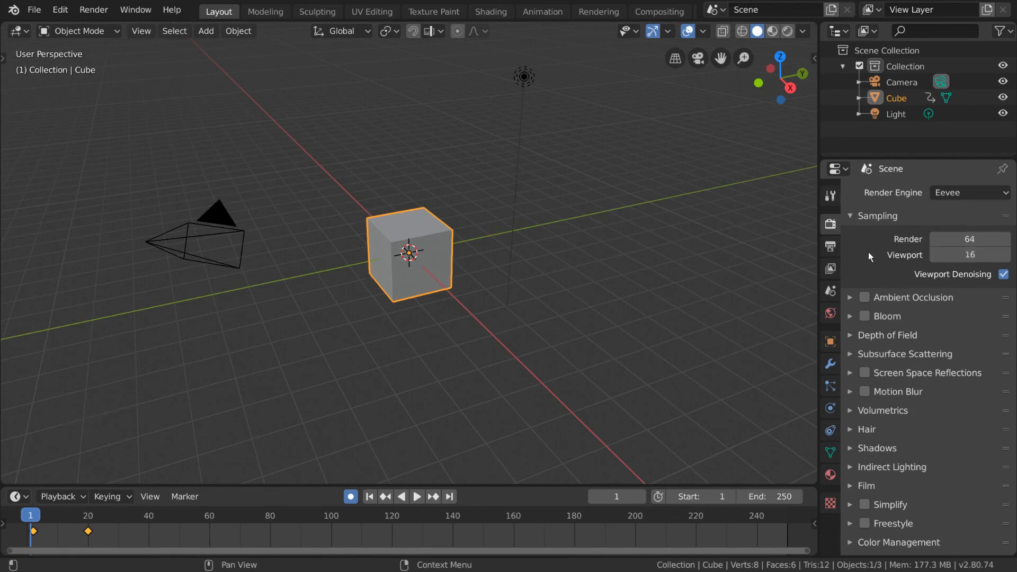
- Try enabling Eevee's Ambient Occlusion and Bloom effects and disable each again
click(870, 298)
click(869, 297)
click(867, 317)
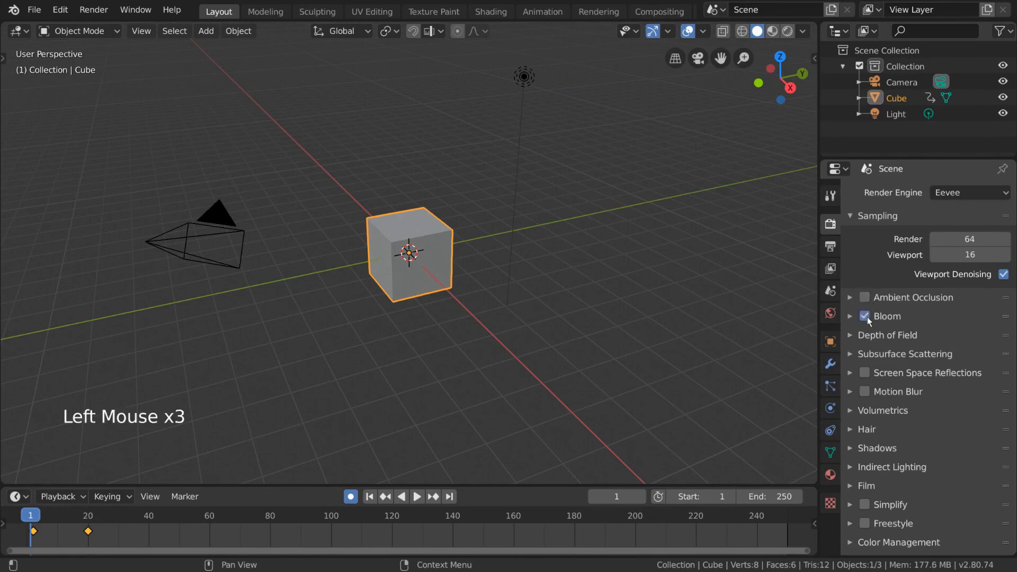
click(867, 316)
- Look through Eevee's settings for Ambient Occlusion, Bloom, Depth of Field, Subsurface Scattering and Screen Space Reflections
click(884, 304)
click(898, 298)
click(897, 298)
click(899, 316)
click(899, 316)
click(901, 333)
click(901, 334)
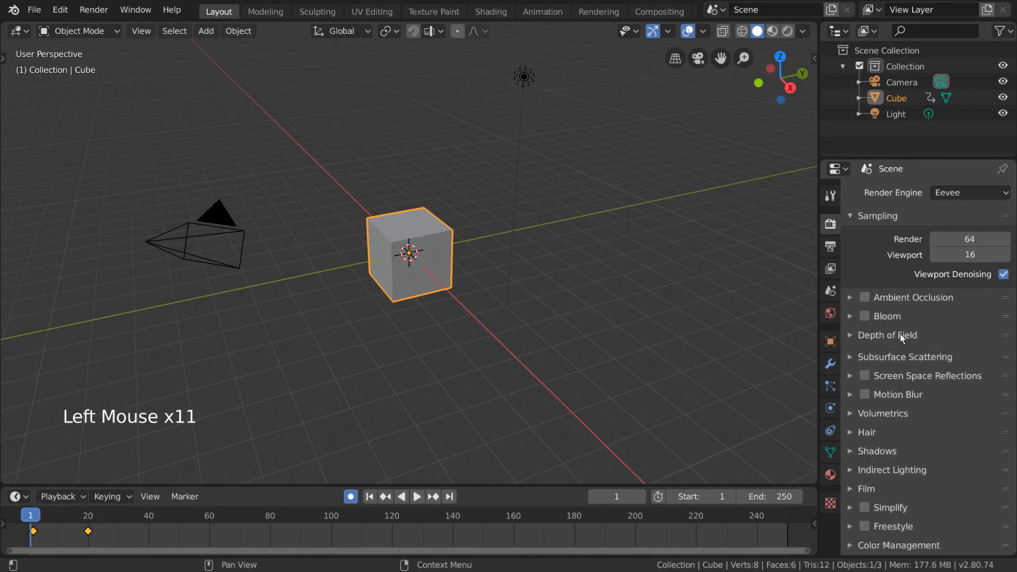
click(906, 354)
click(906, 354)
click(909, 372)
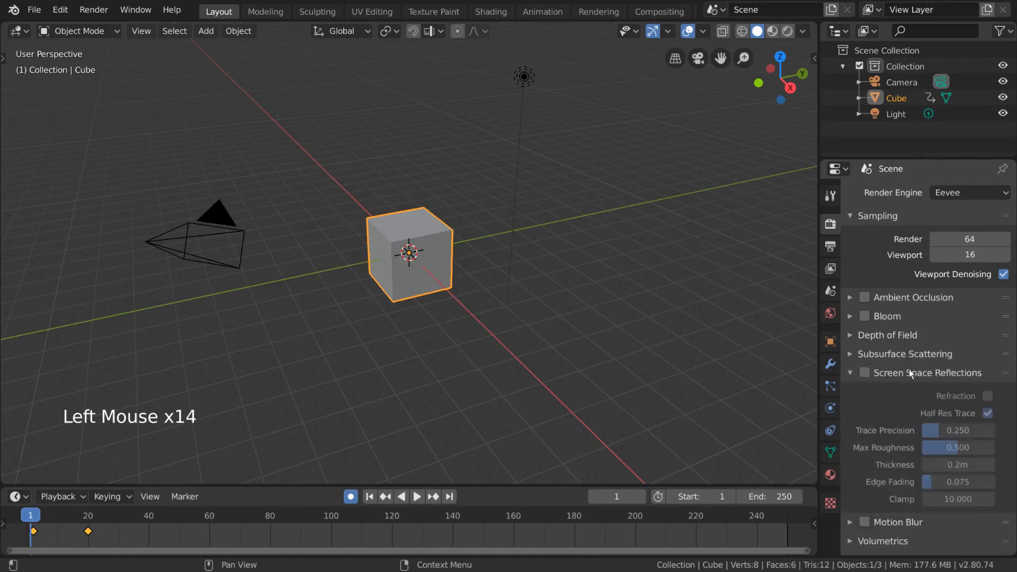
click(909, 370)
- Look through Eevee's settings for Motion Blur, Volumetrics, Hair, Shadows and Indirect Lighting
click(908, 392)
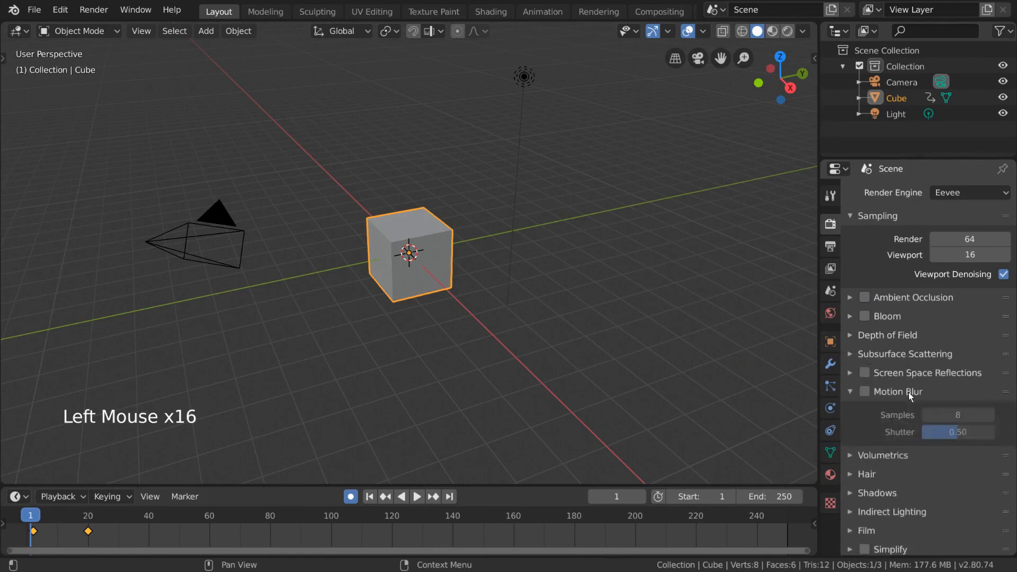
click(908, 392)
click(905, 411)
click(904, 410)
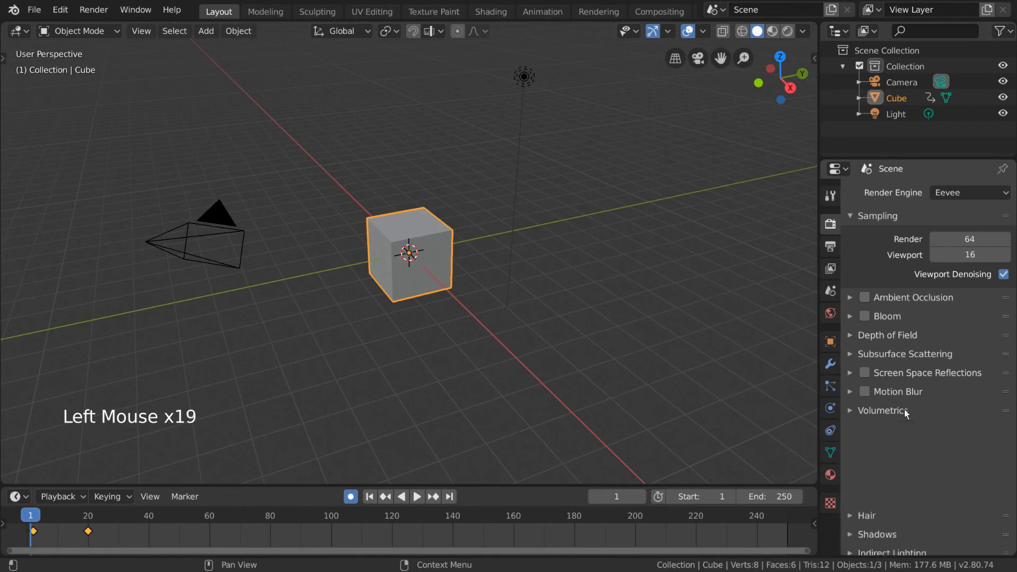
click(899, 428)
click(899, 430)
click(894, 448)
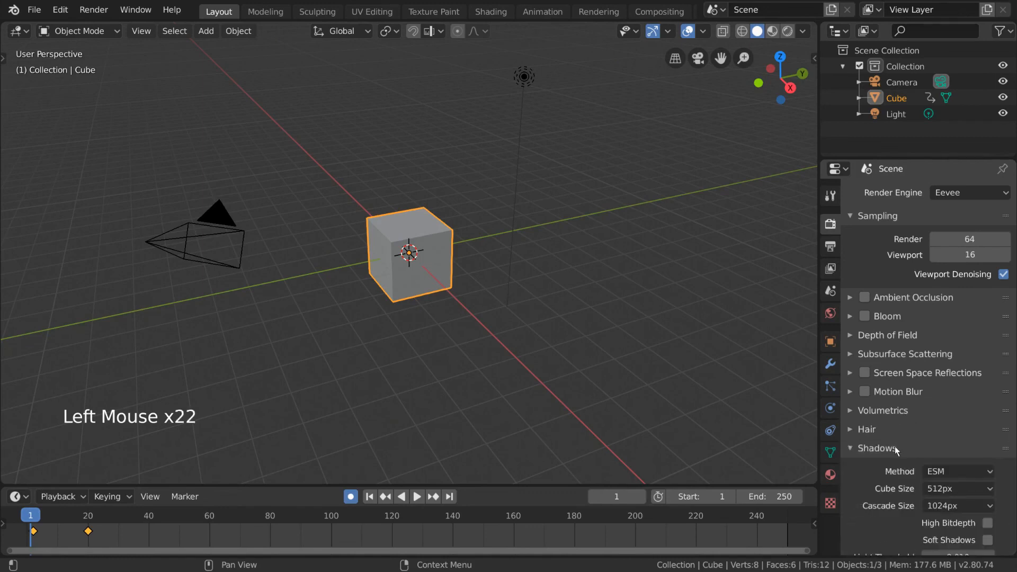
click(894, 447)
click(894, 466)
click(890, 466)
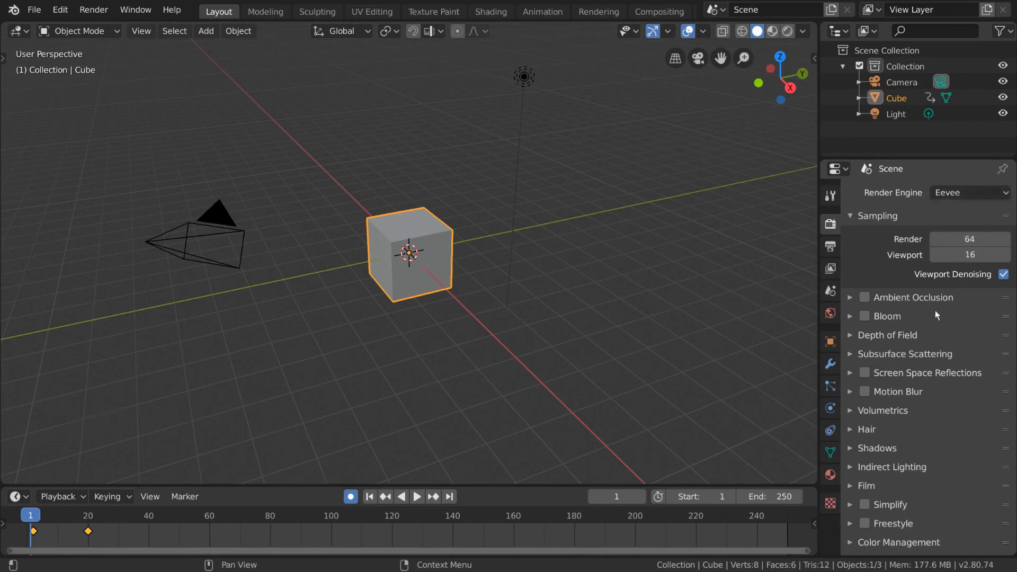
click(907, 450)
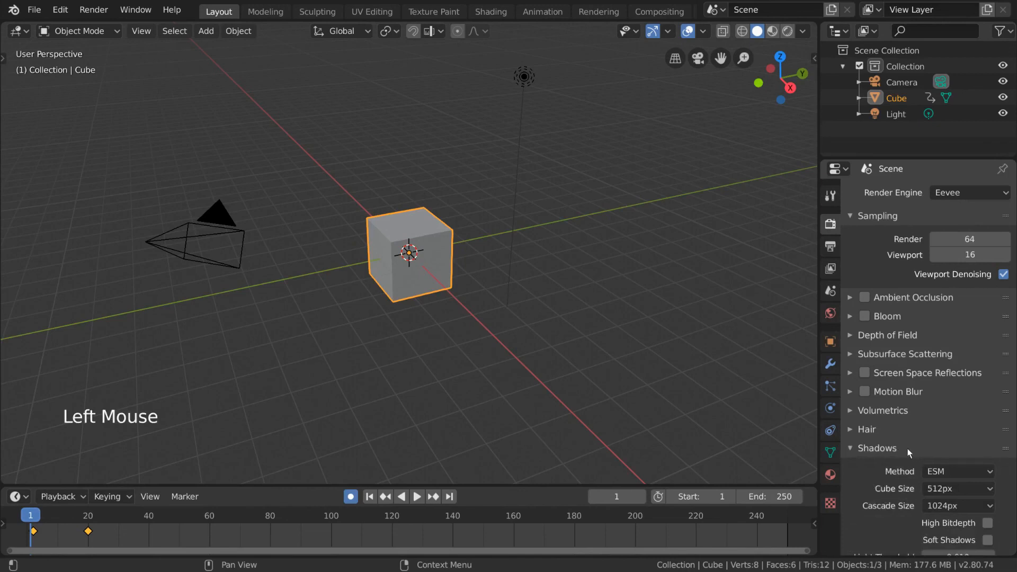
click(907, 449)
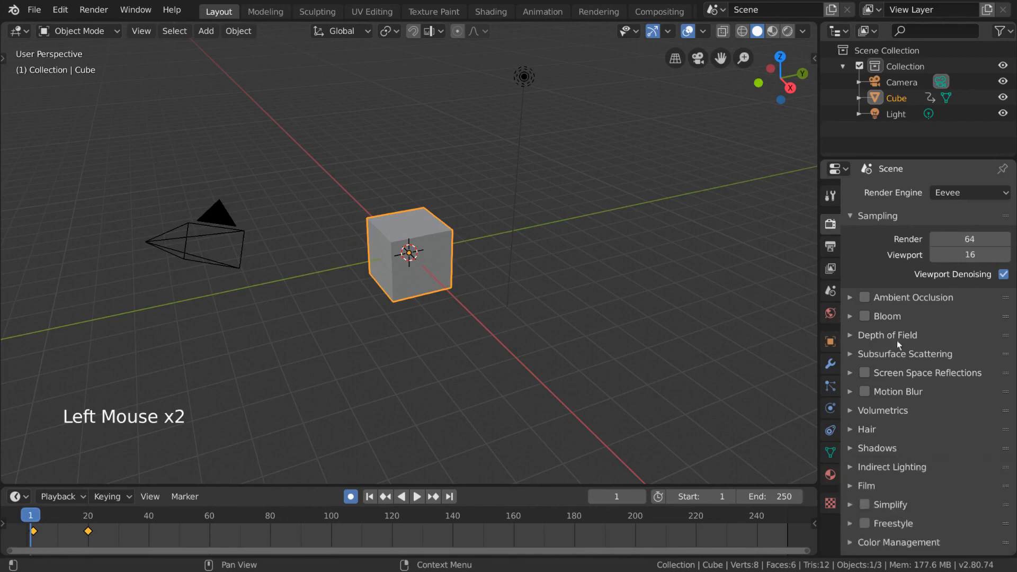
- Preview the cube in rendered shading and from the camera view
click(787, 31)
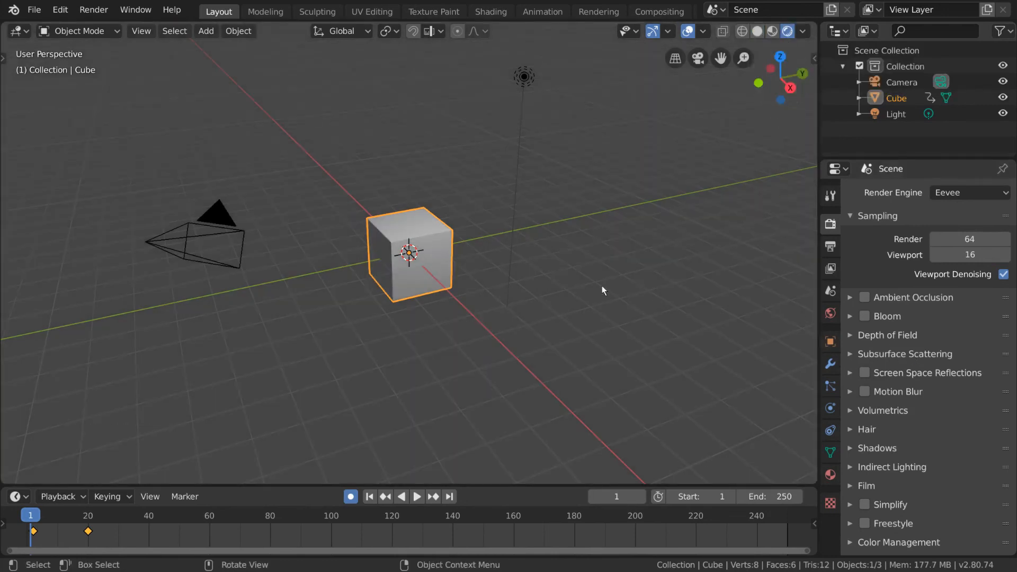
key(KP_0)
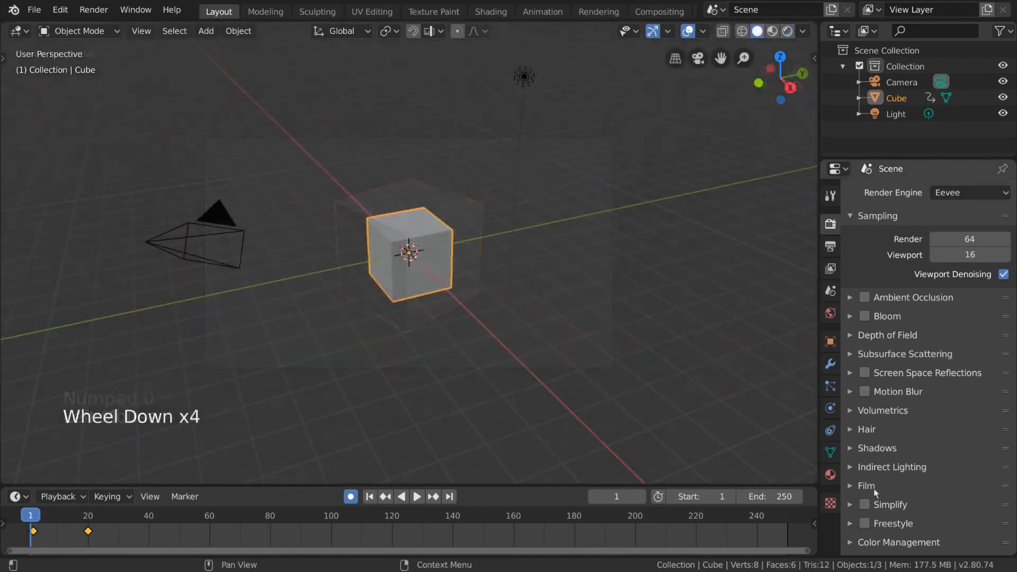
- Enable the Transparent film option and compare the background with it off and on in rendered viewport shading
click(873, 487)
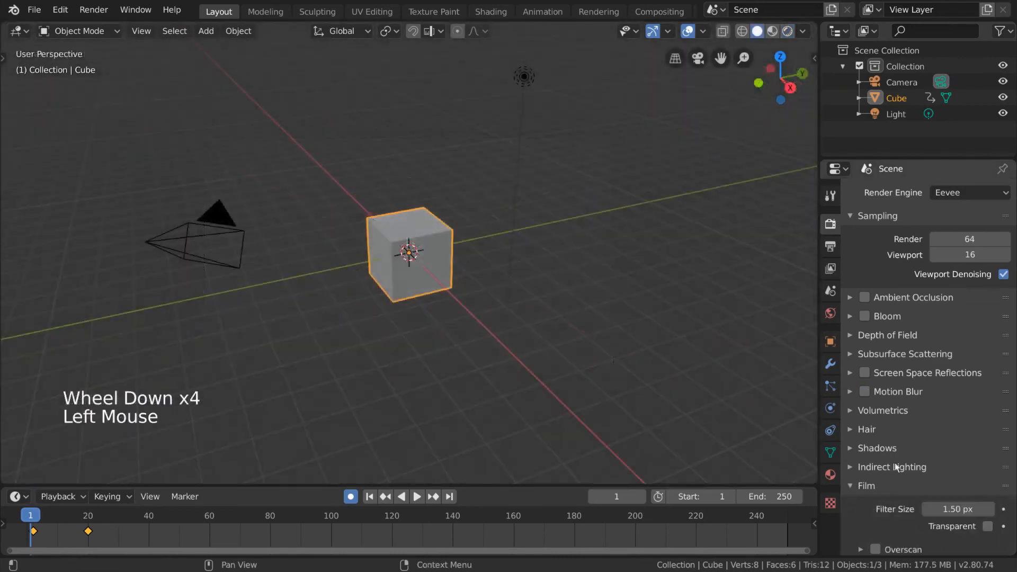
scroll(895, 467, down, 8)
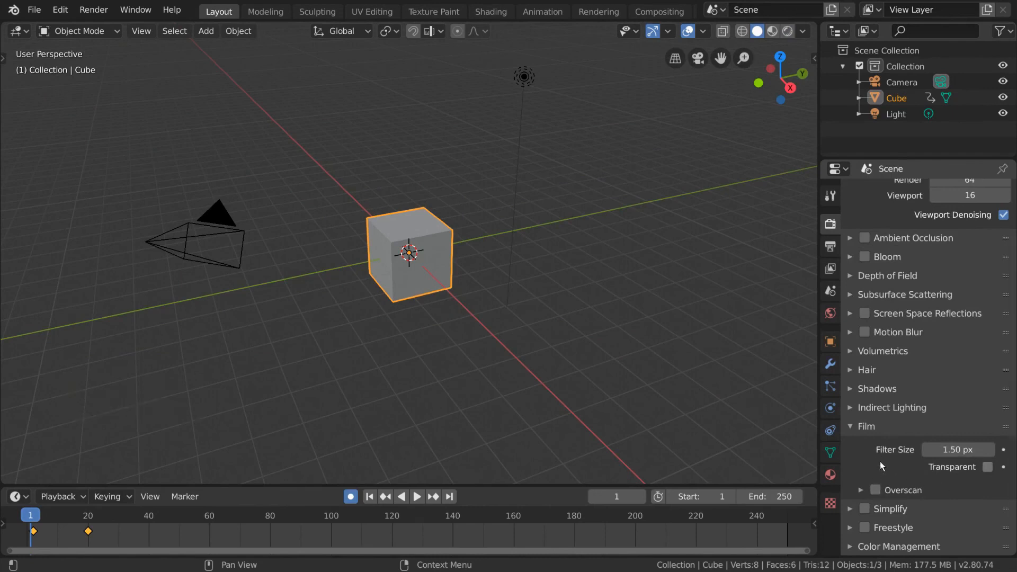
click(987, 467)
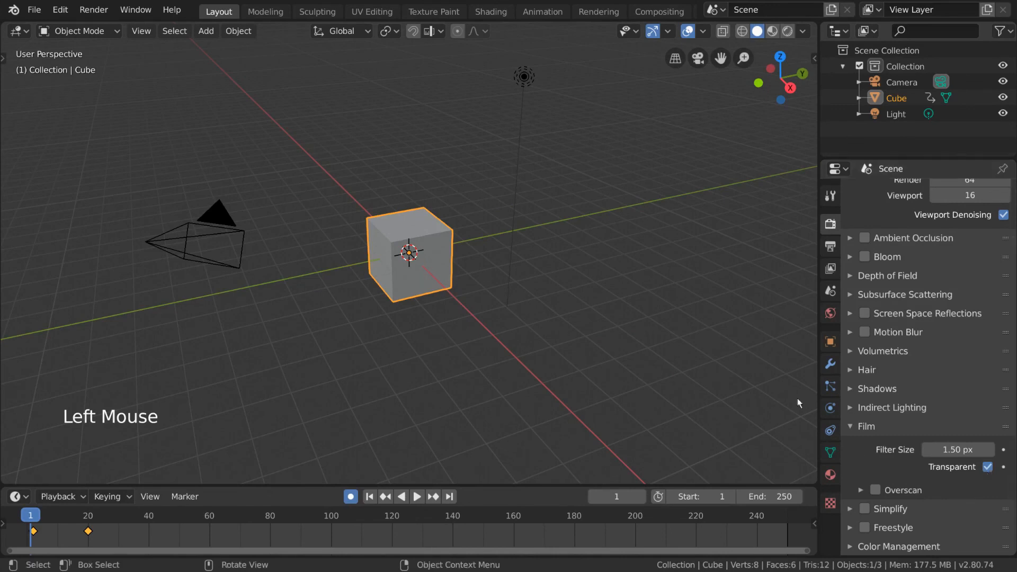
click(787, 31)
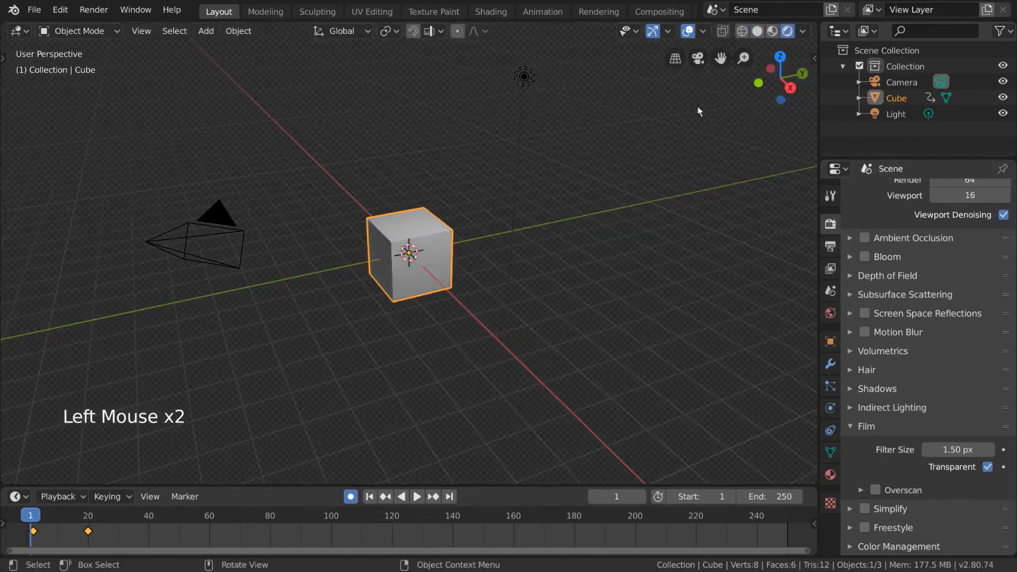
click(962, 469)
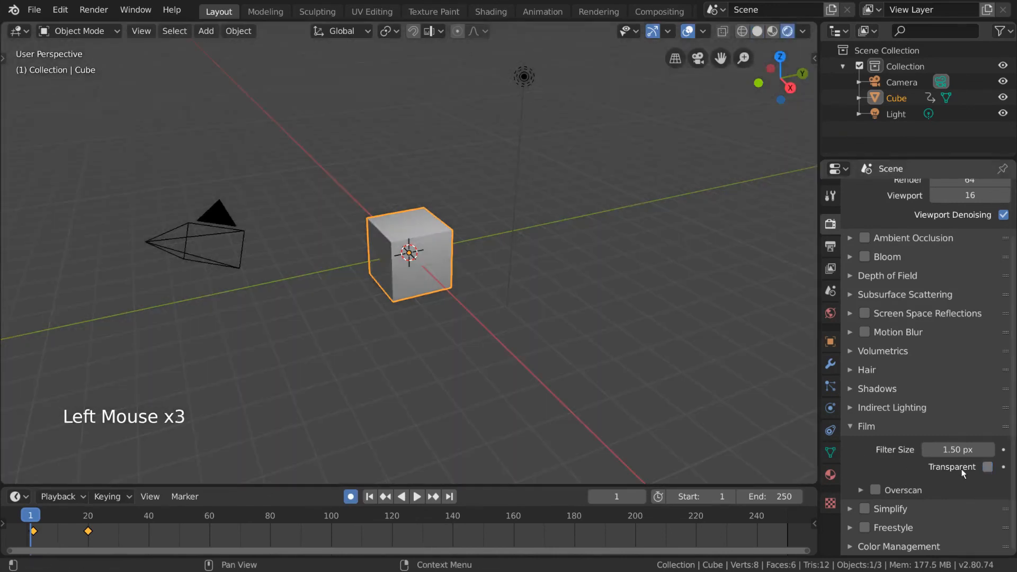
click(963, 472)
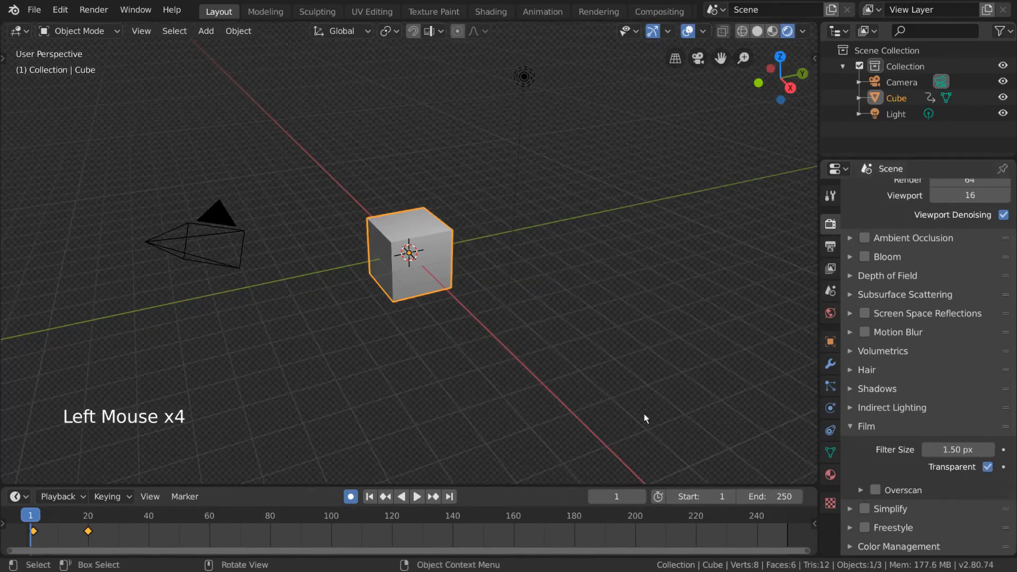
- Render a still image of the cube with the transparent background and close the result
key(F12)
key(Escape)
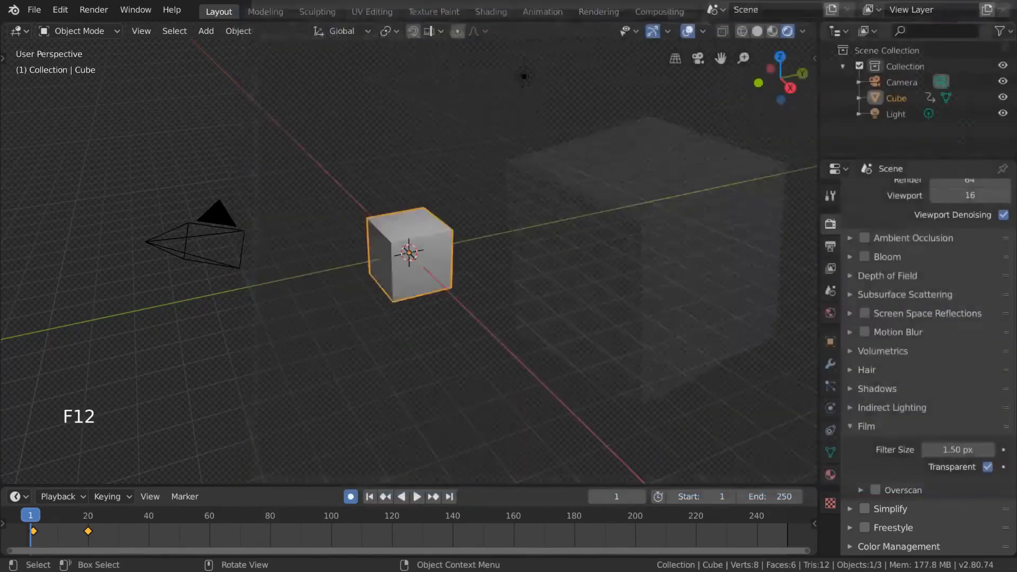
- Turn off the Transparent film option and open the Simplify settings, switching Simplify on and back off
click(987, 466)
click(861, 430)
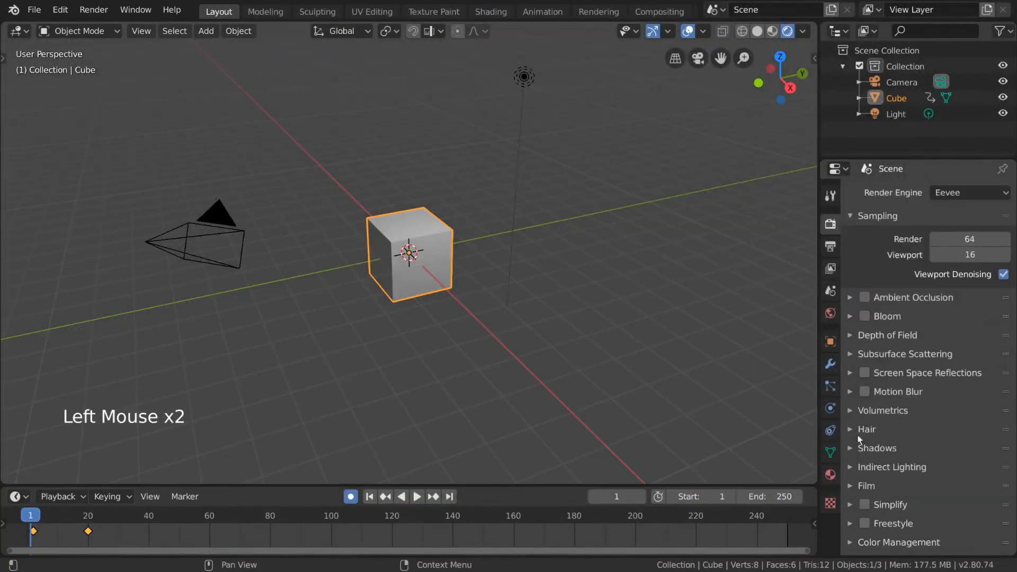
click(863, 499)
scroll(900, 466, down, 4)
scroll(884, 424, down, 8)
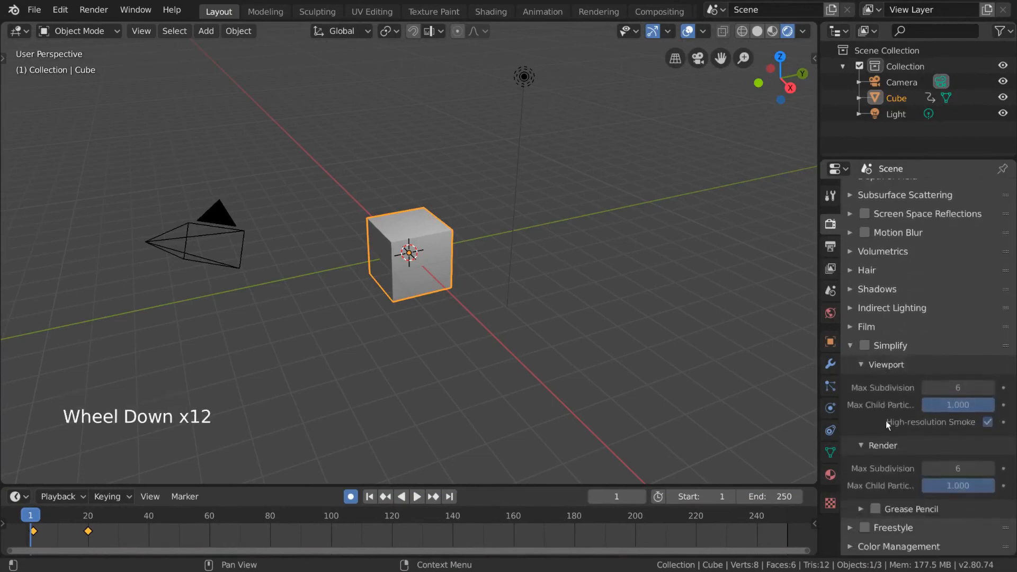
click(864, 345)
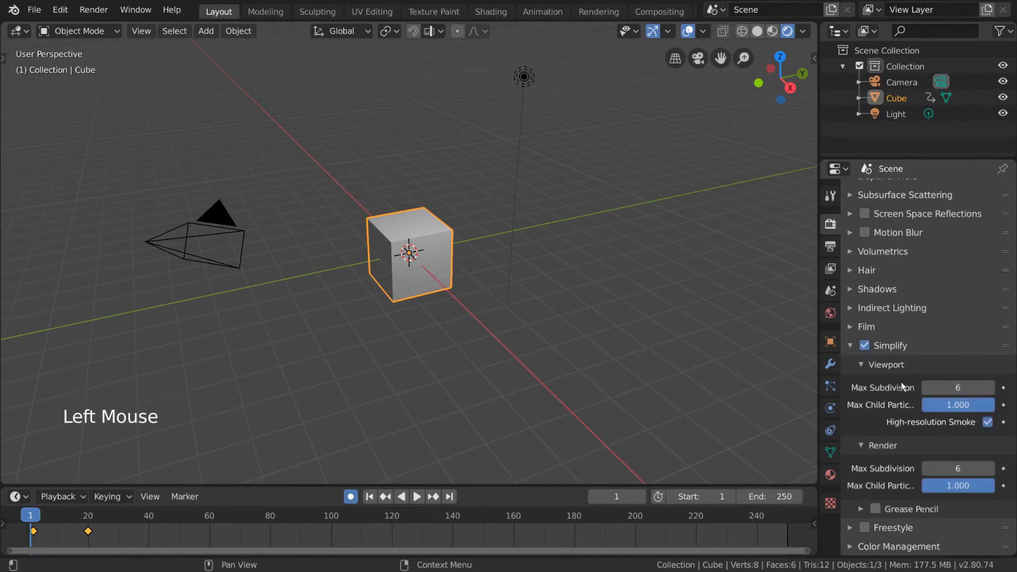
click(865, 346)
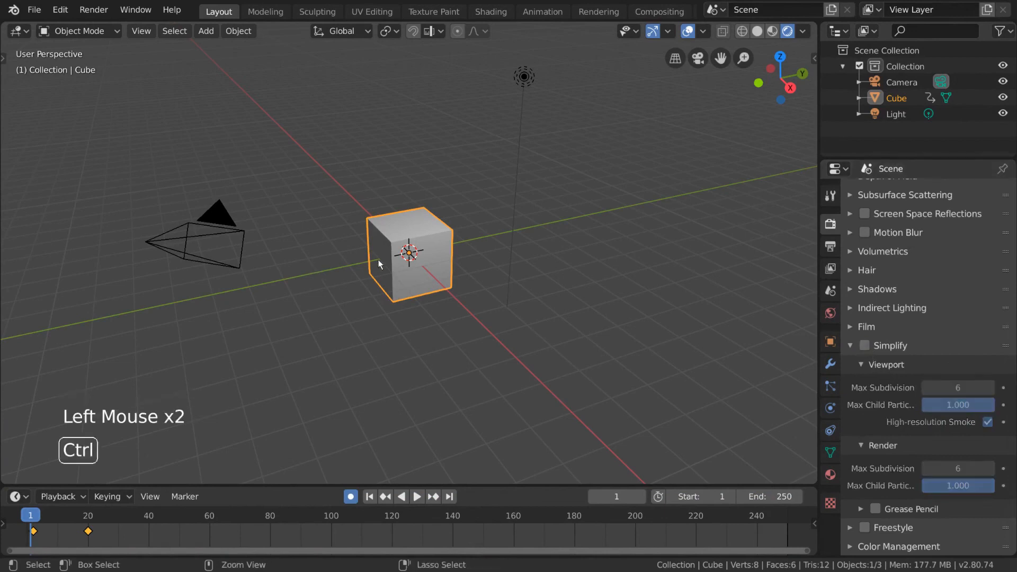
- Subdivide the cube at level 4, reduced to level 2, and enable Simplify with a viewport Max Subdivision of 0
key(ctrl+4)
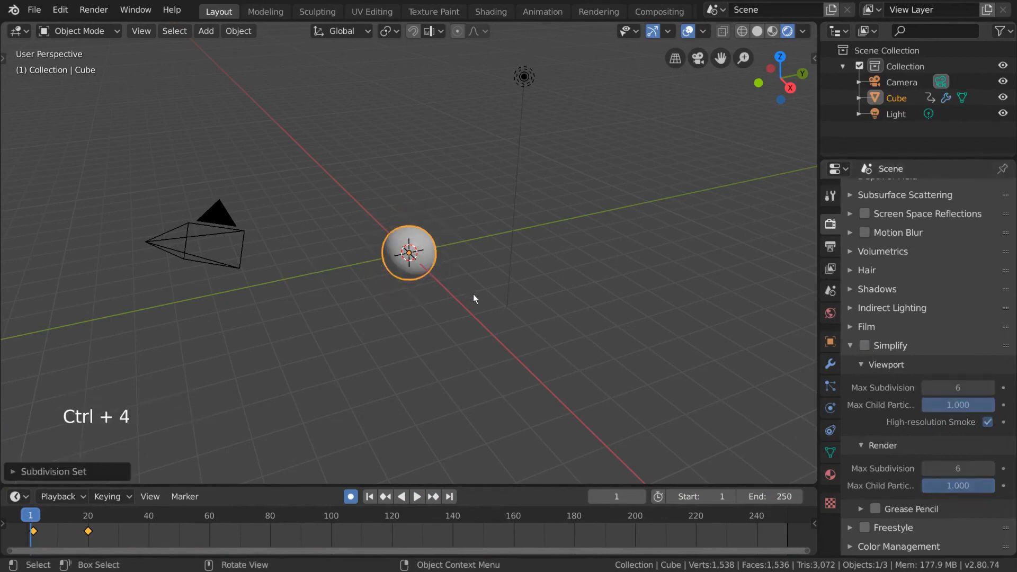
key(ctrl+2)
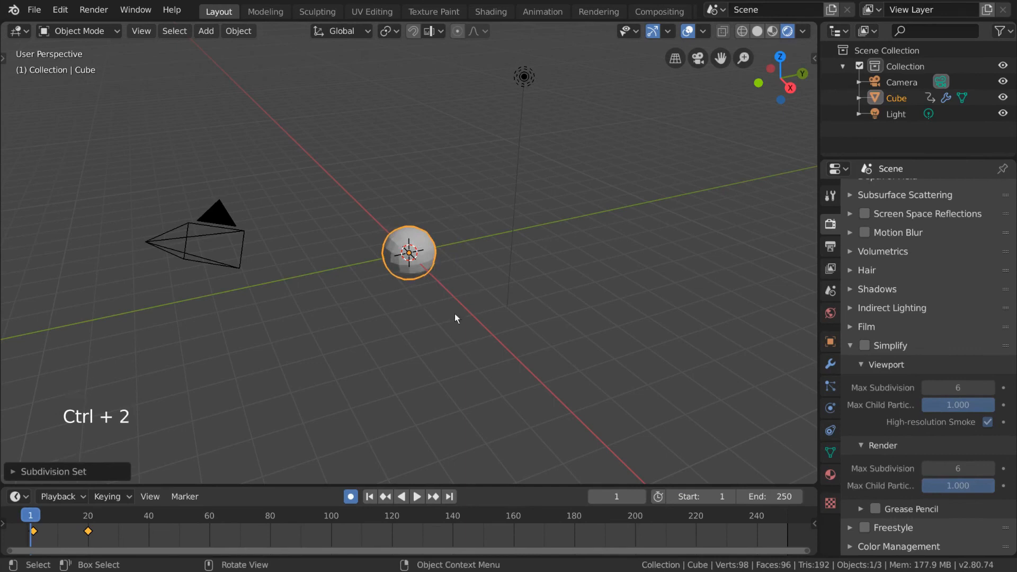
click(866, 346)
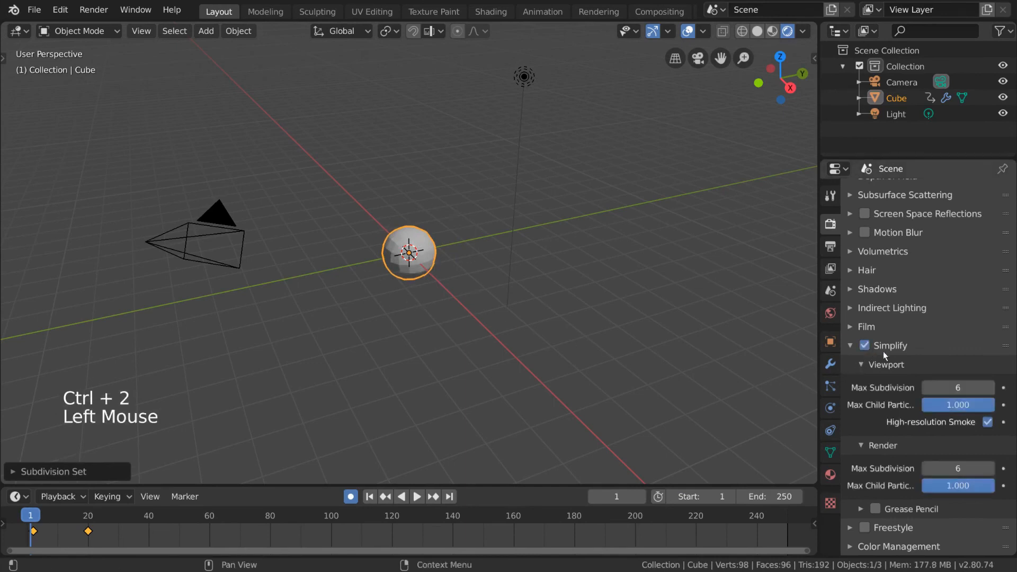
click(925, 387)
click(926, 386)
click(926, 386)
click(926, 387)
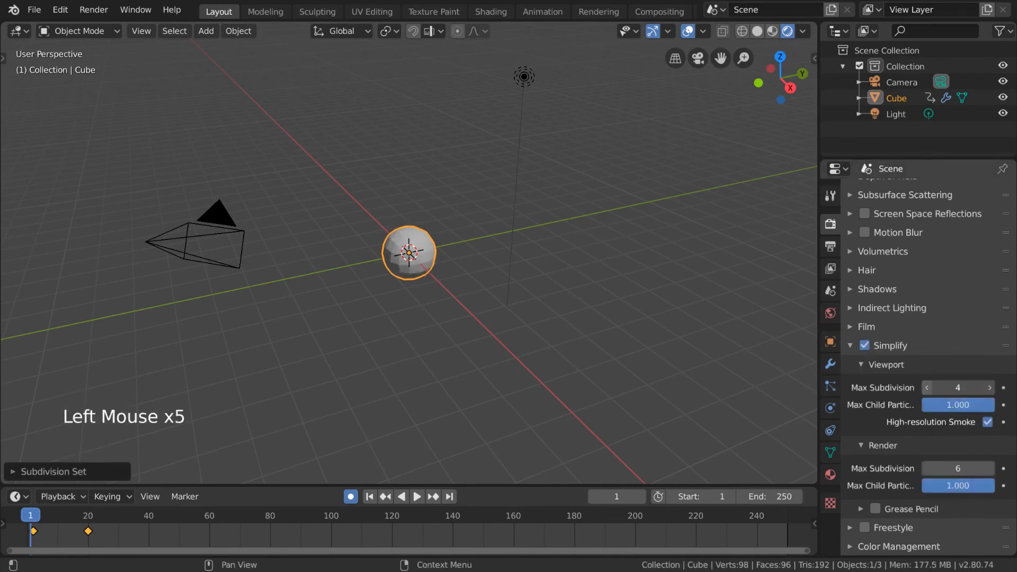
click(926, 387)
click(925, 387)
click(926, 387)
click(926, 386)
click(926, 386)
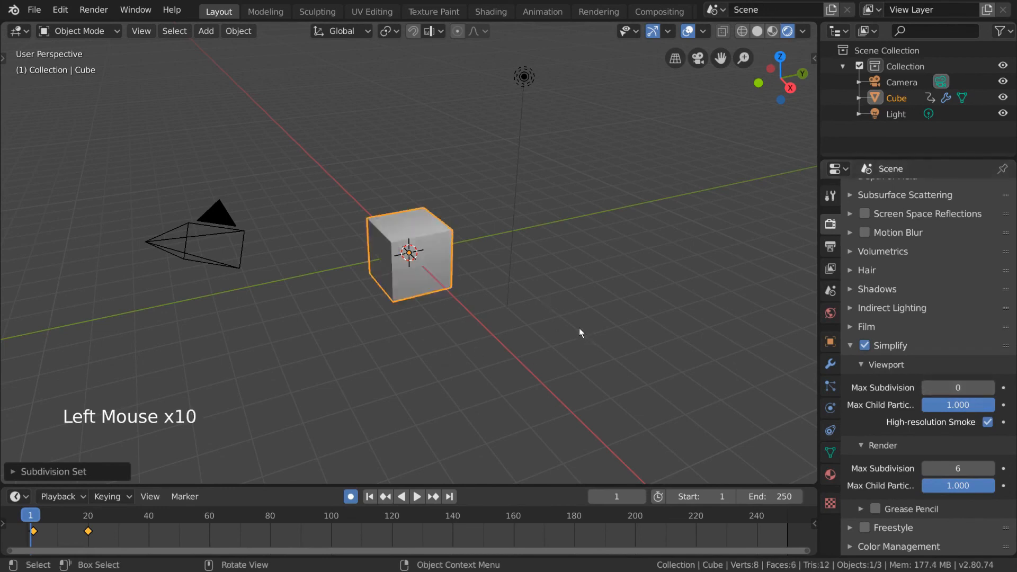
- Render a still of the cube to compare it with the simplified viewport, close it and turn Simplify off
key(F12)
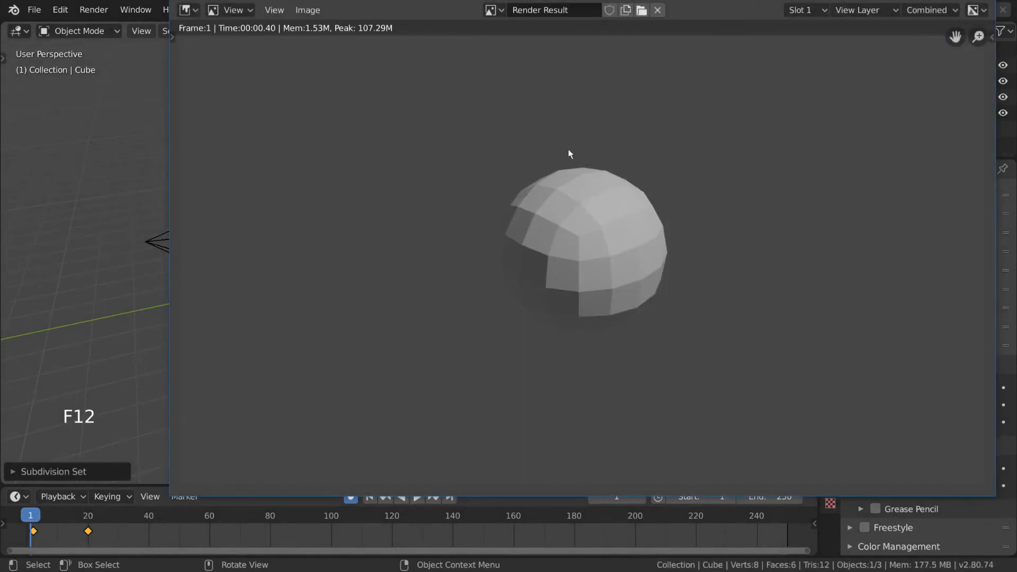
key(Escape)
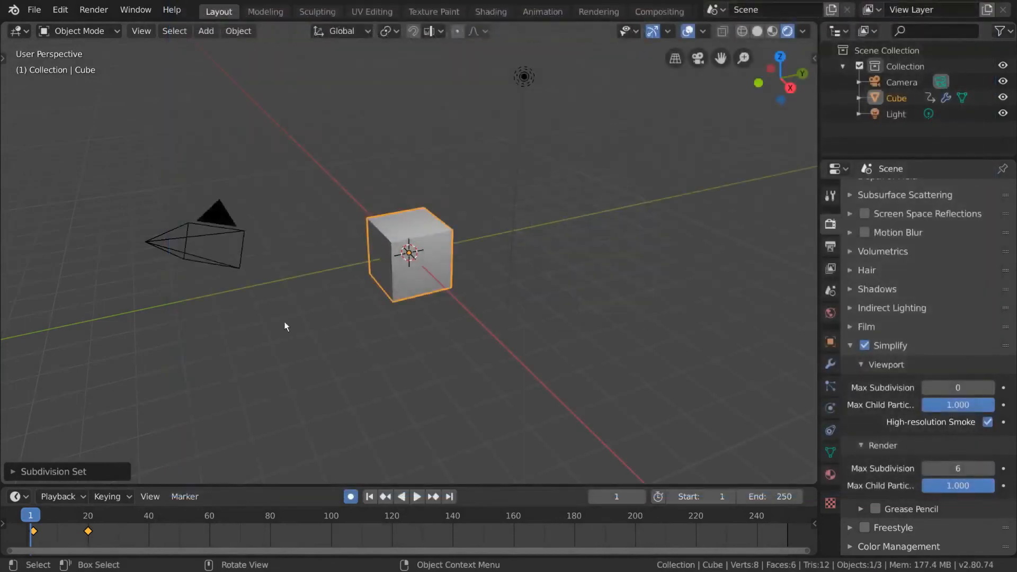
click(862, 345)
- Open the Freestyle settings and enable Freestyle, toggling it off and on a few times
click(850, 524)
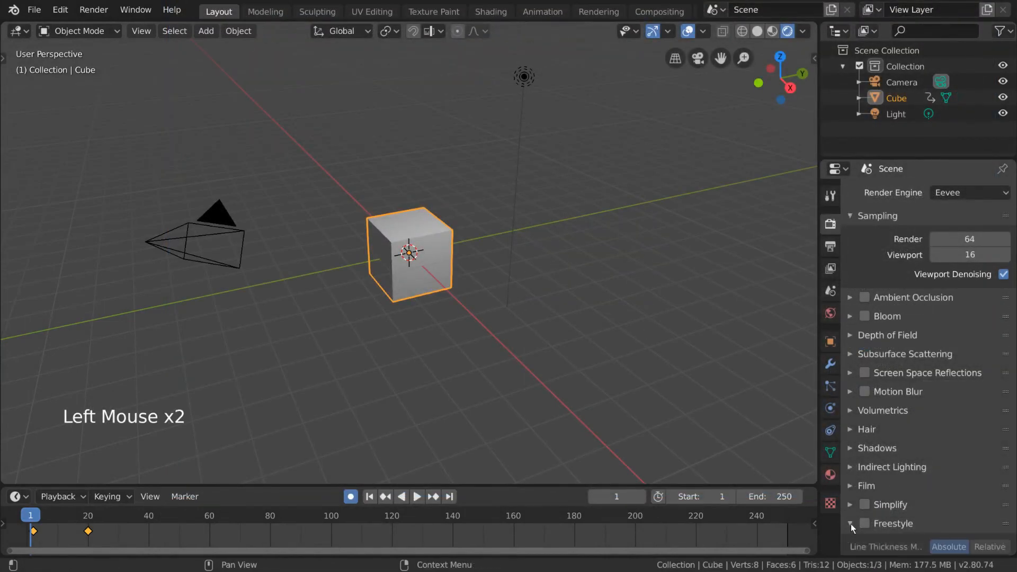
scroll(895, 510, down, 6)
click(867, 483)
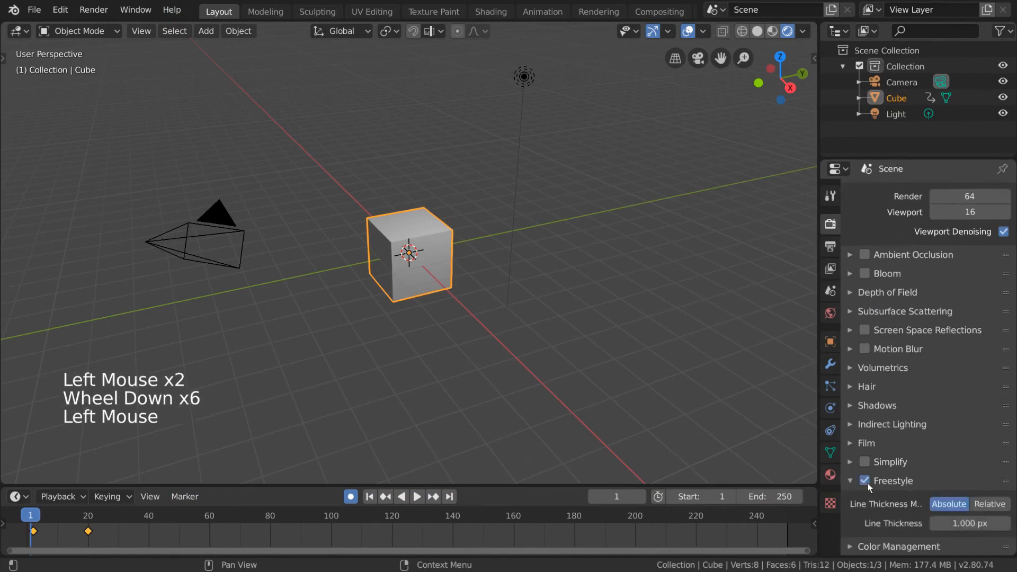
click(867, 483)
click(868, 483)
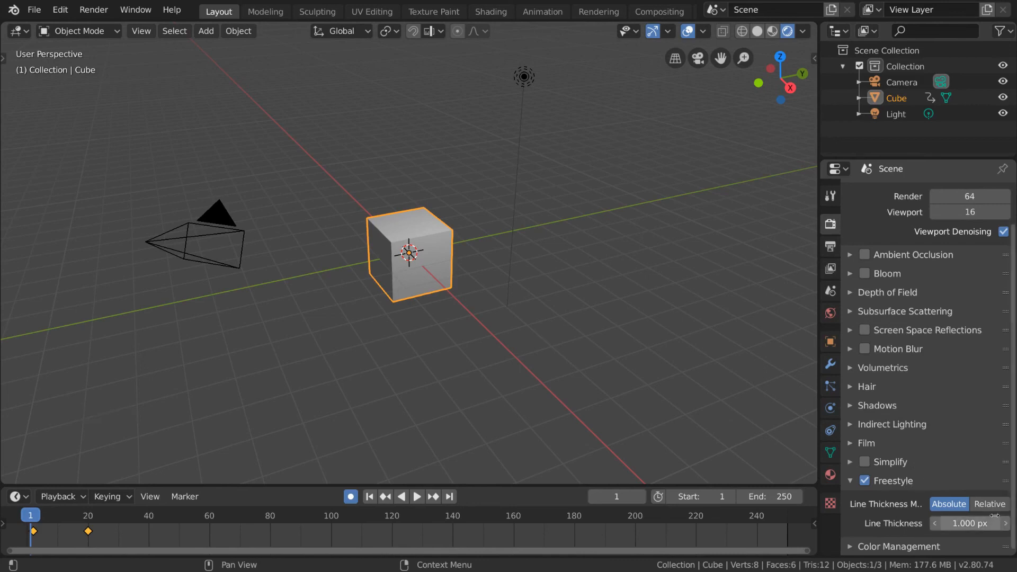
click(864, 479)
click(864, 479)
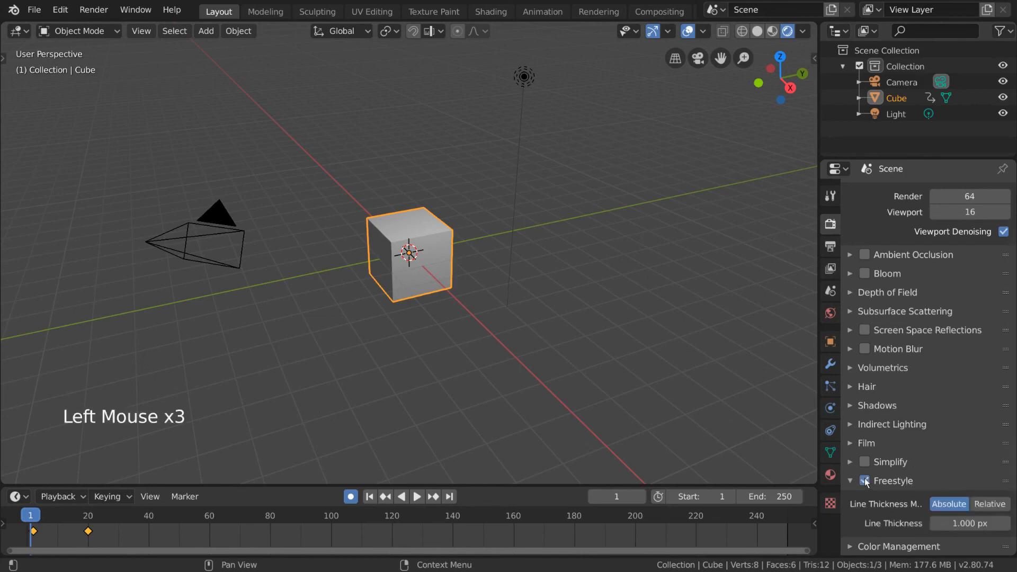
click(864, 480)
click(864, 479)
- Look through the view layer's Freestyle options, including the line set's selection, visibility and edge types
click(830, 268)
scroll(917, 397, down, 14)
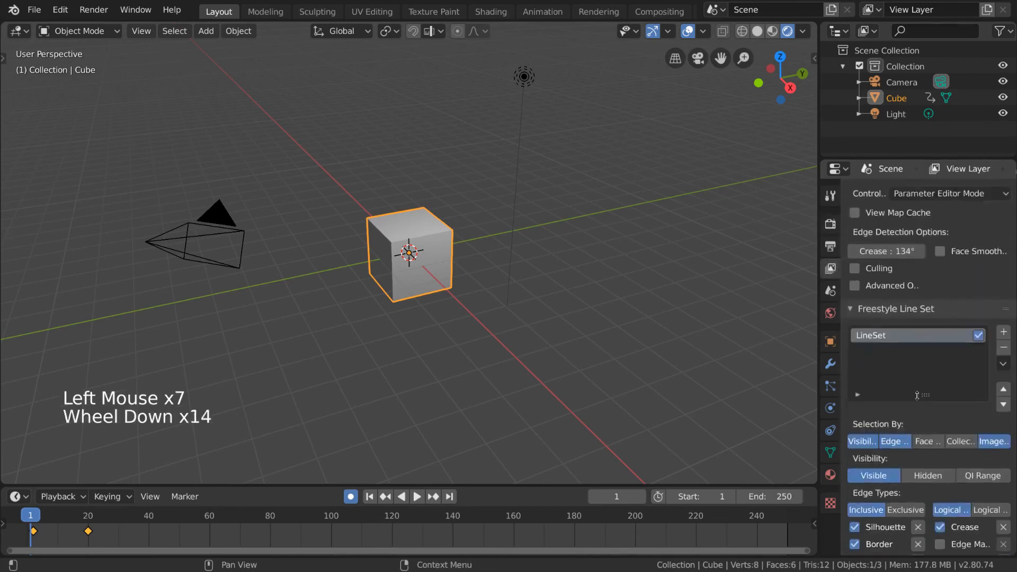
scroll(917, 395, down, 11)
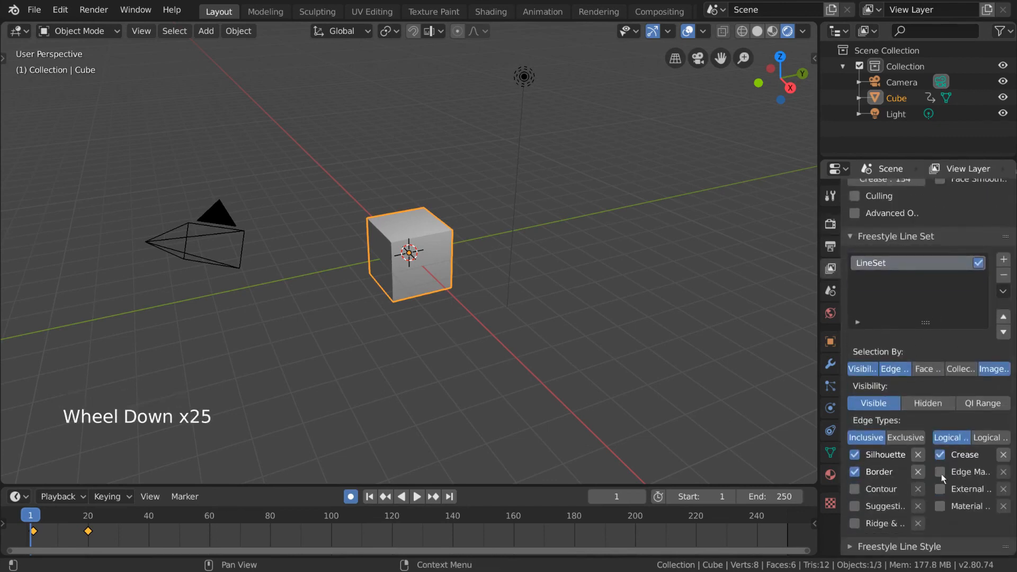
- Disable Freestyle in the render settings and collapse its options
click(830, 223)
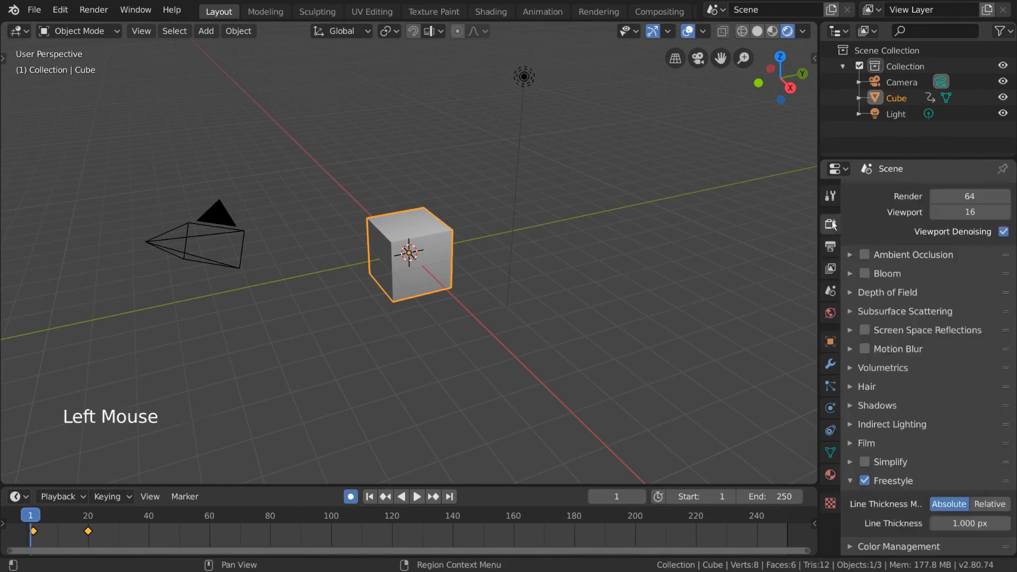
click(866, 480)
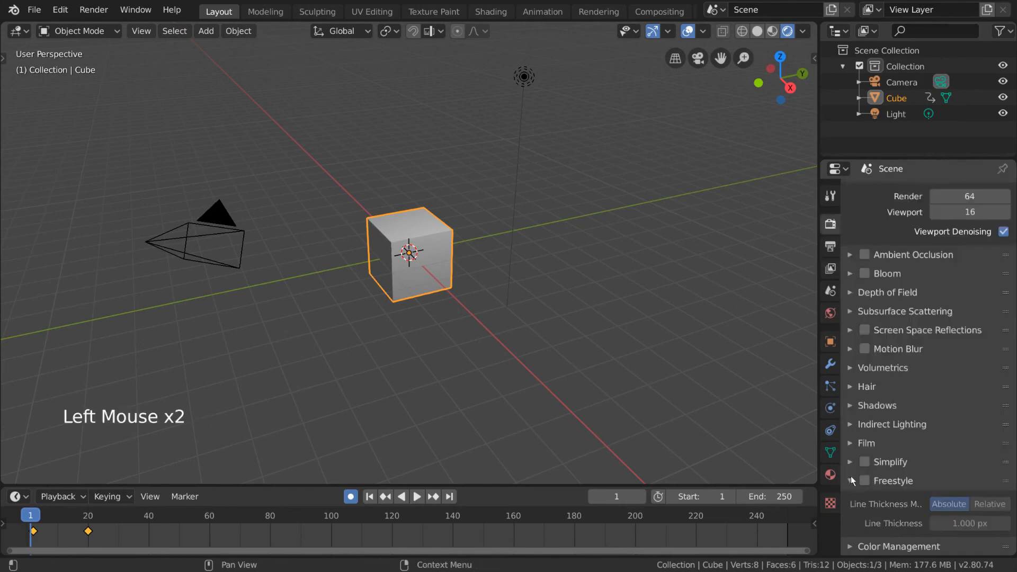
click(850, 480)
- In Color Management, switch the View Transform to Standard and back to Filmic to compare the viewport
click(849, 540)
scroll(948, 483, down, 6)
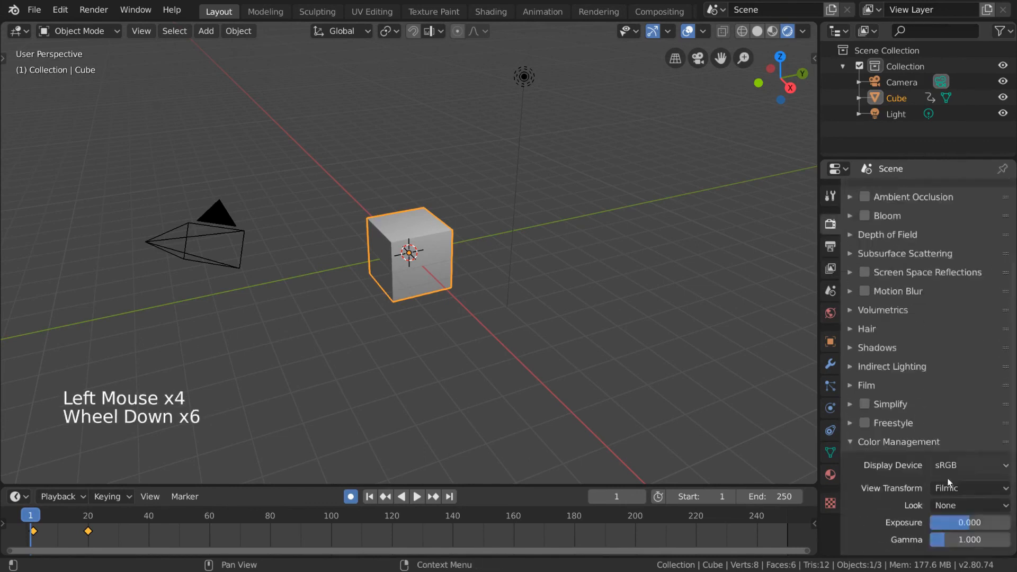
scroll(948, 483, down, 8)
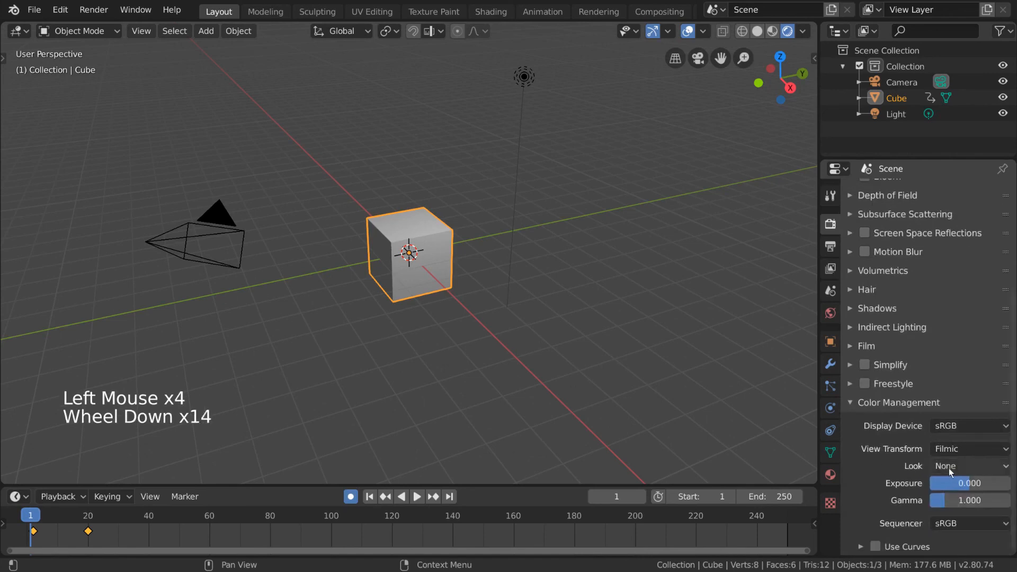
click(977, 449)
click(962, 430)
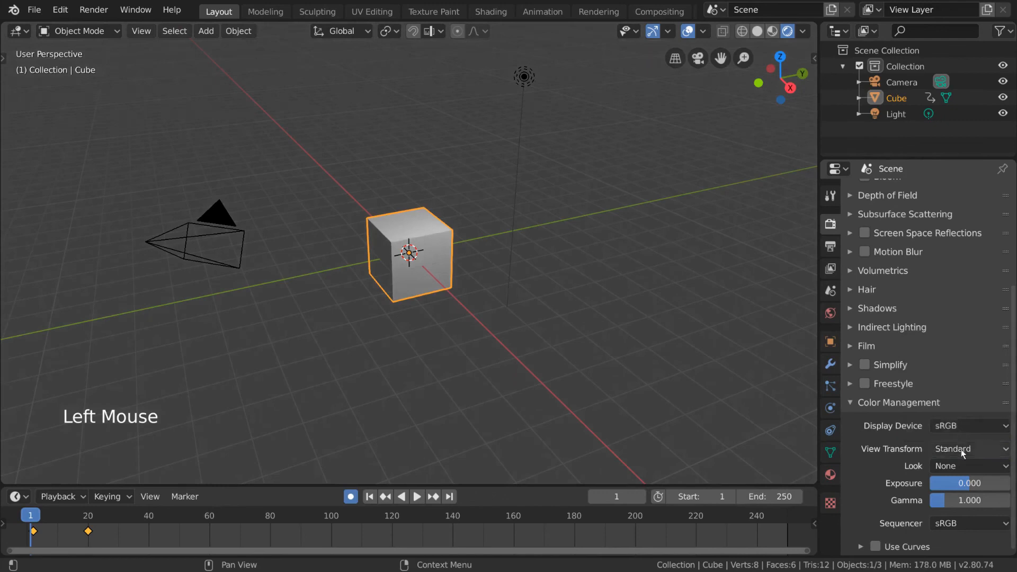
drag(961, 449, 959, 415)
- Try the Very High Contrast look, restore it to None and collapse Color Management
click(958, 466)
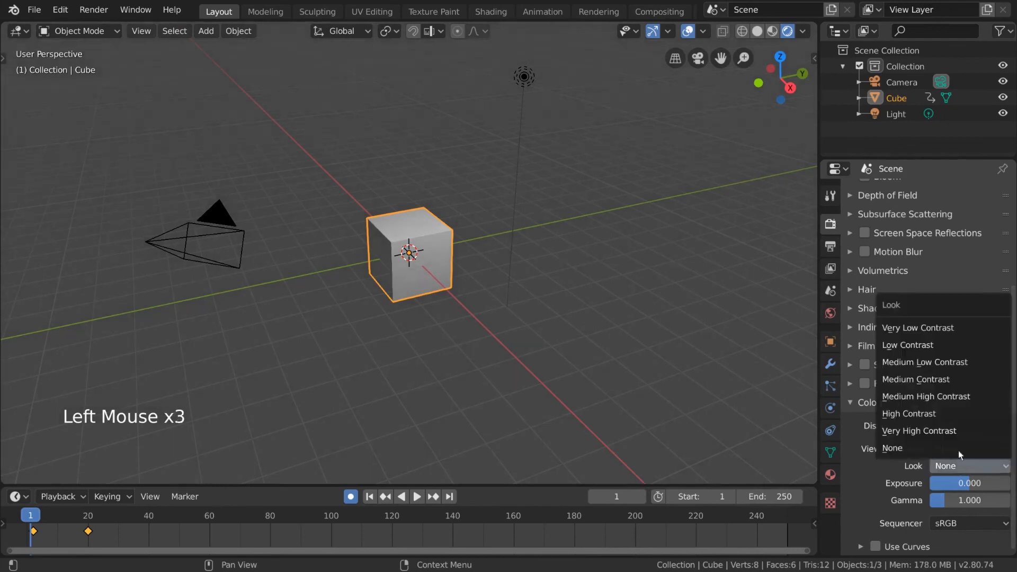
click(958, 429)
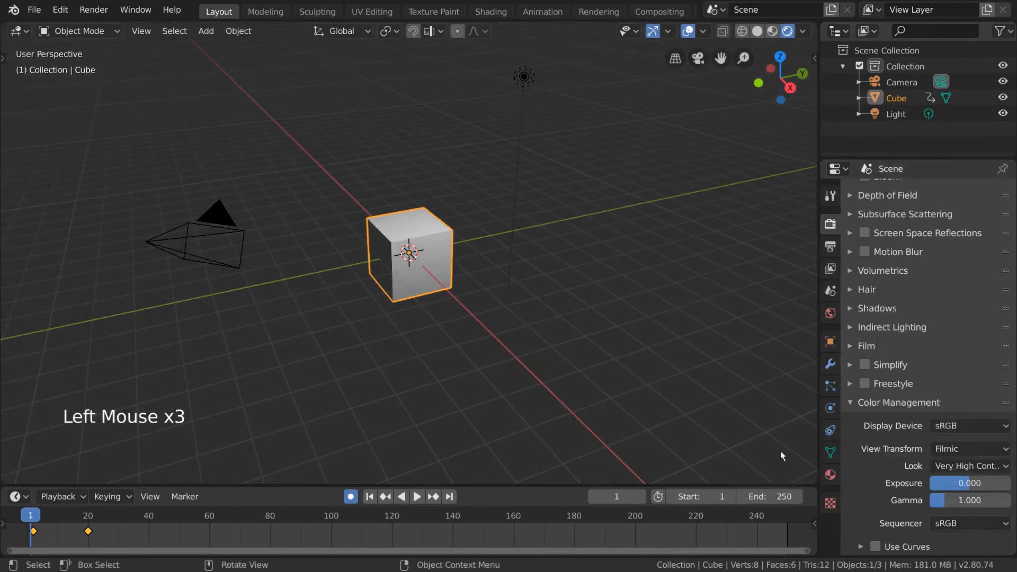
click(959, 465)
click(960, 450)
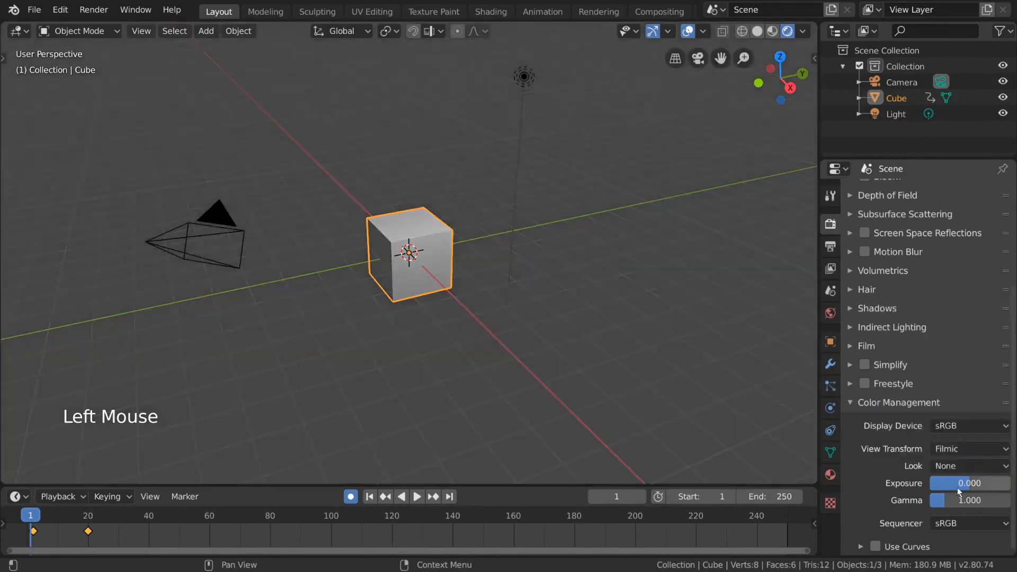
click(956, 522)
click(868, 407)
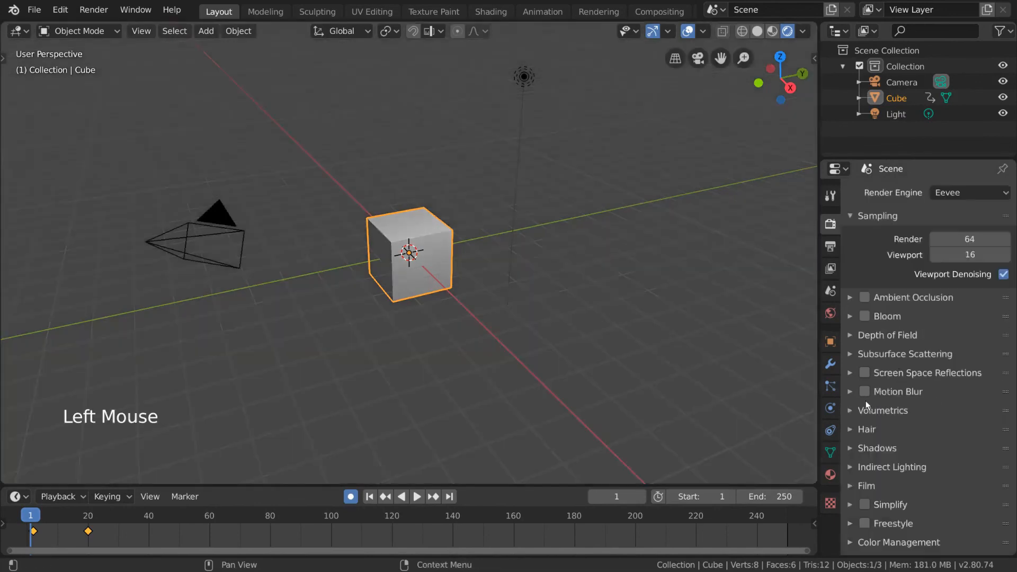
- Change the render engine from Eevee to Cycles
scroll(954, 282, up, 5)
click(969, 183)
click(969, 193)
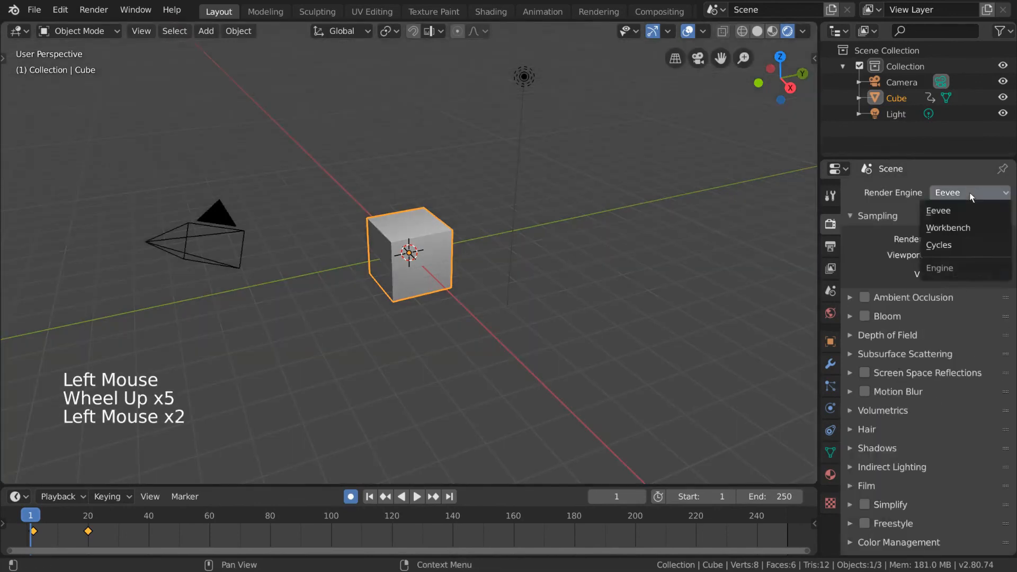
click(964, 244)
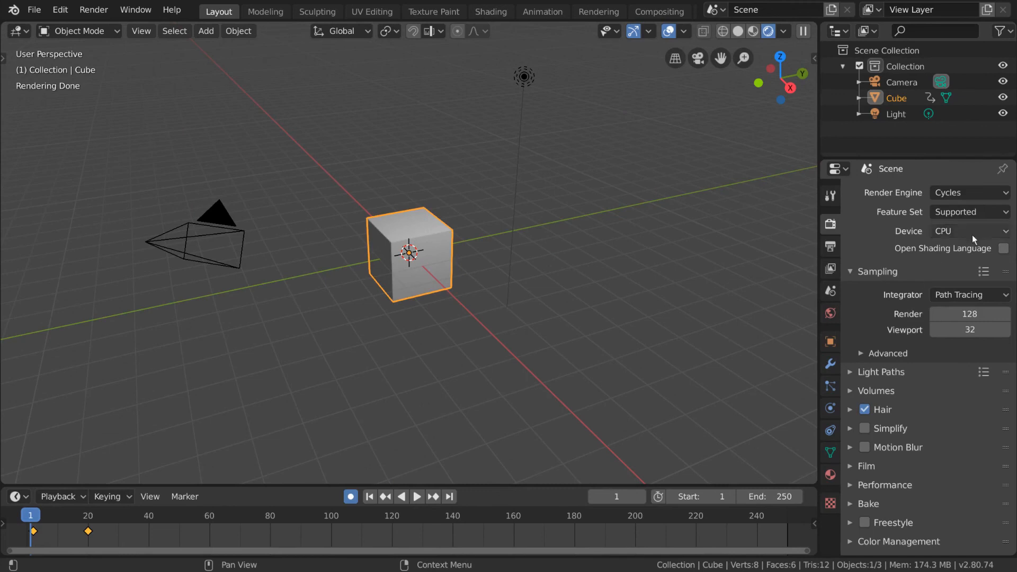
- Set the Cycles rendering device to GPU Compute, switching between it and CPU to compare the options
click(985, 232)
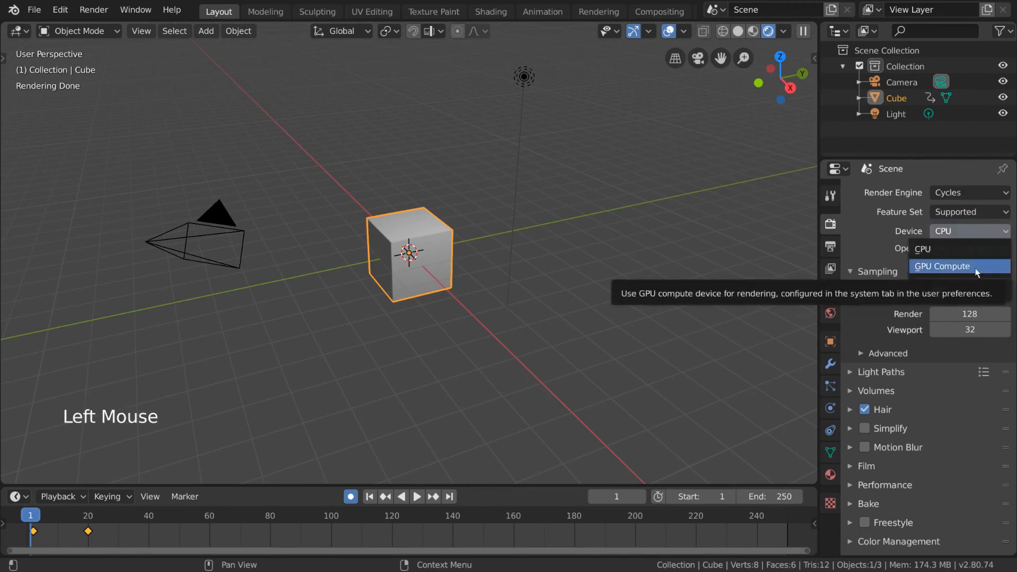
click(975, 266)
click(965, 231)
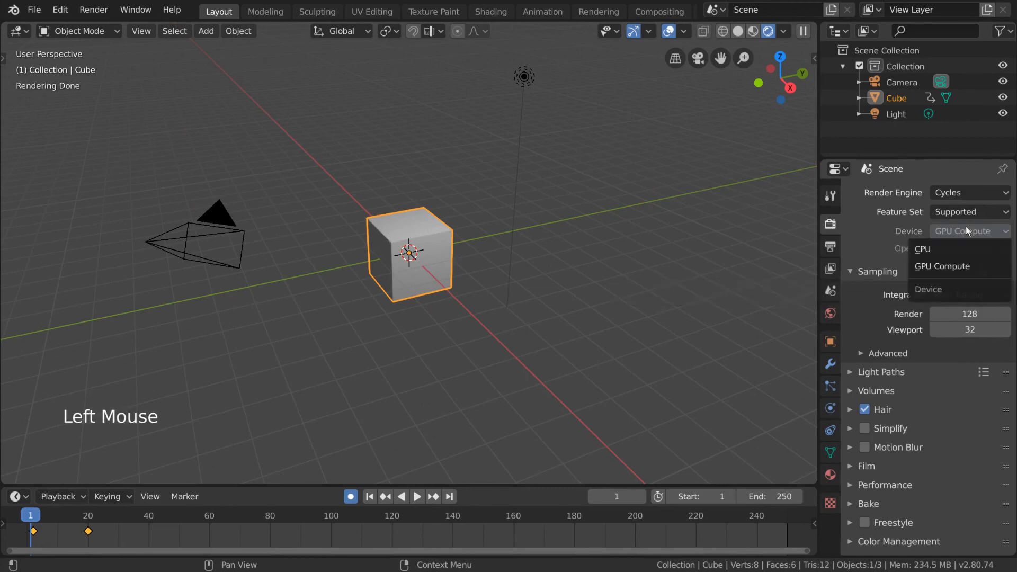
click(964, 247)
drag(978, 230, 969, 262)
click(975, 230)
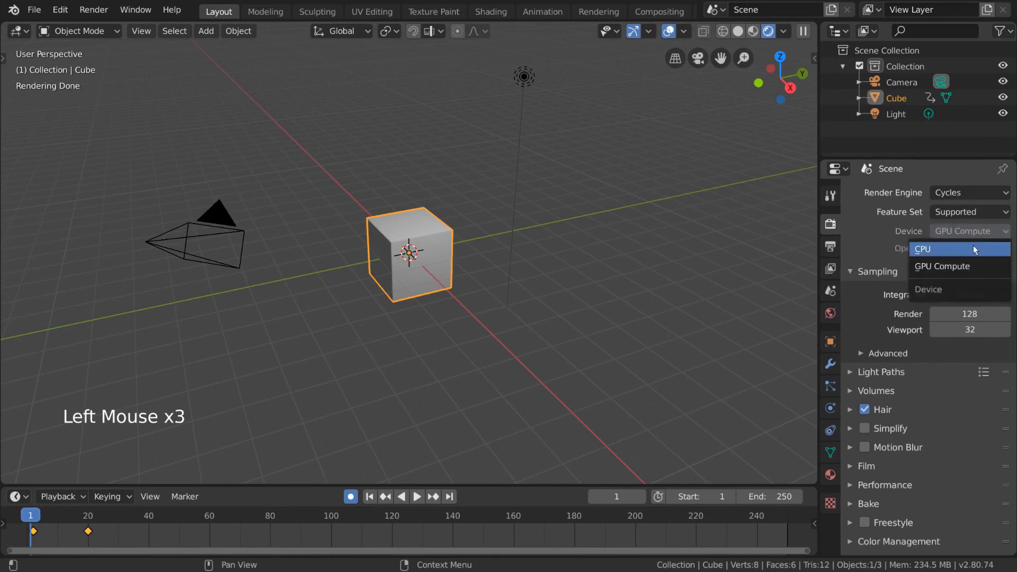
click(973, 247)
drag(961, 231, 946, 266)
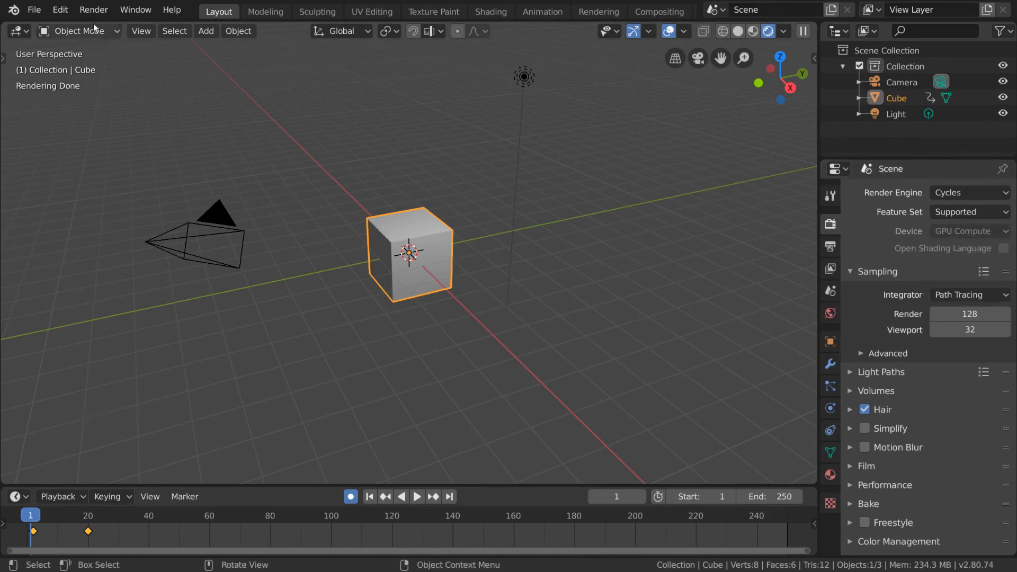
- In the system preferences, set the Cycles Render Devices to CUDA
click(65, 11)
click(97, 220)
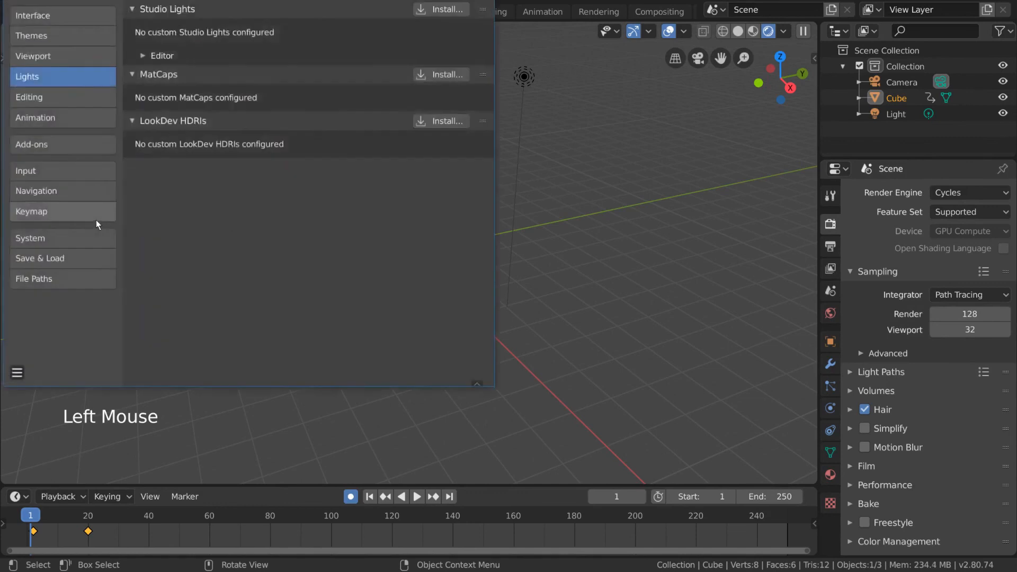
click(78, 237)
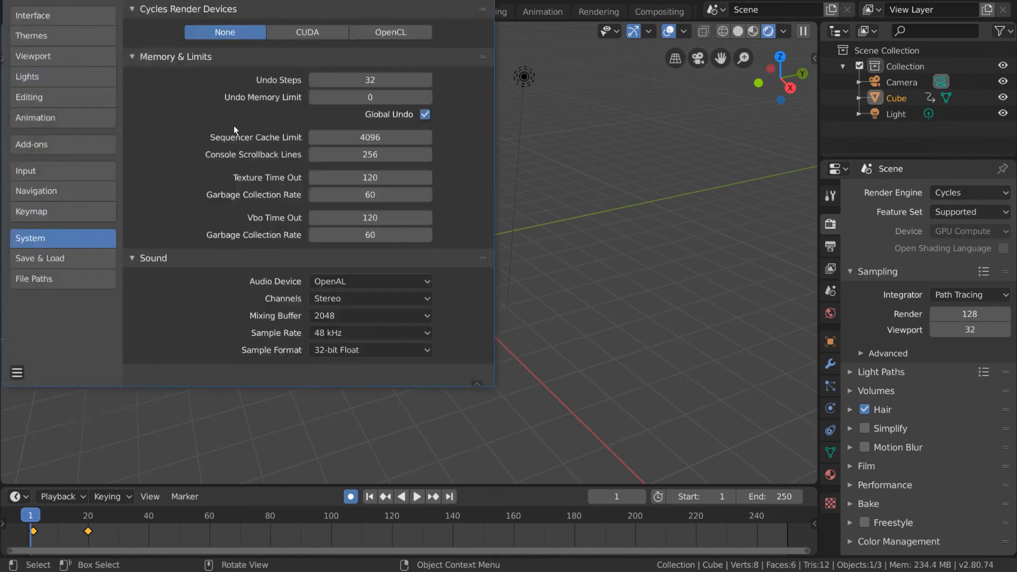
click(308, 36)
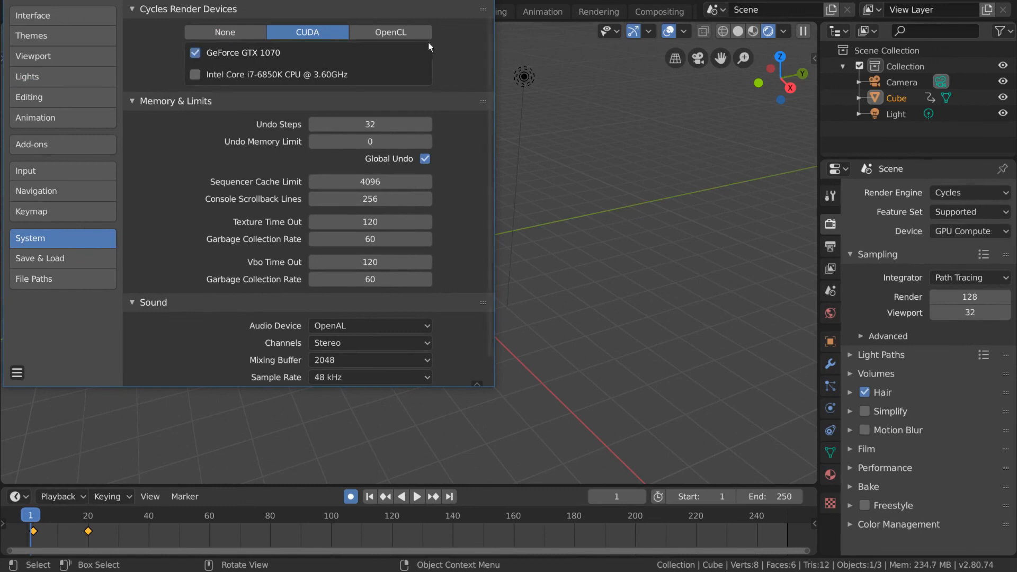
- Close the preferences and switch the Cycles device to CPU and back to GPU Compute
click(478, 3)
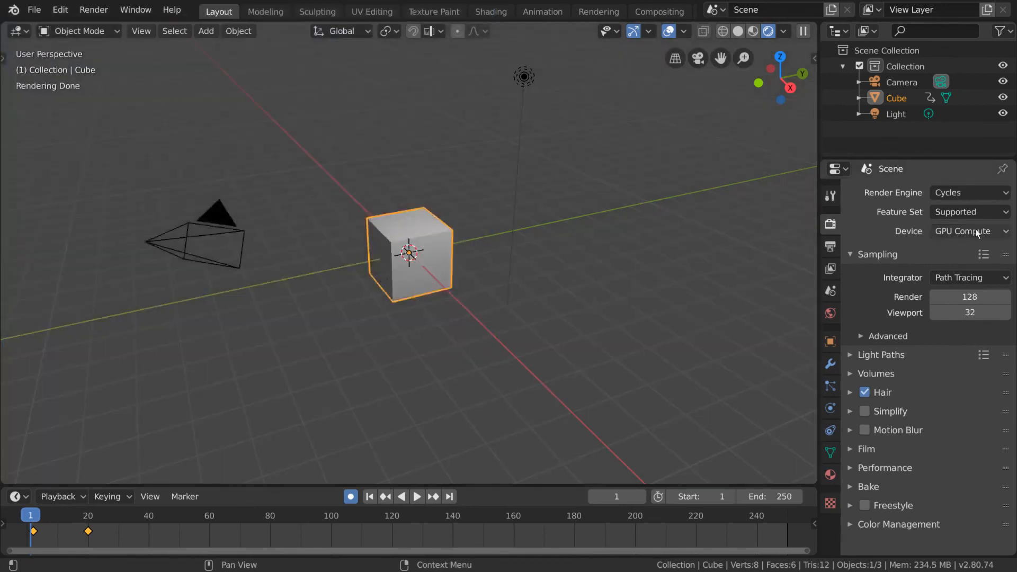
click(975, 229)
click(951, 255)
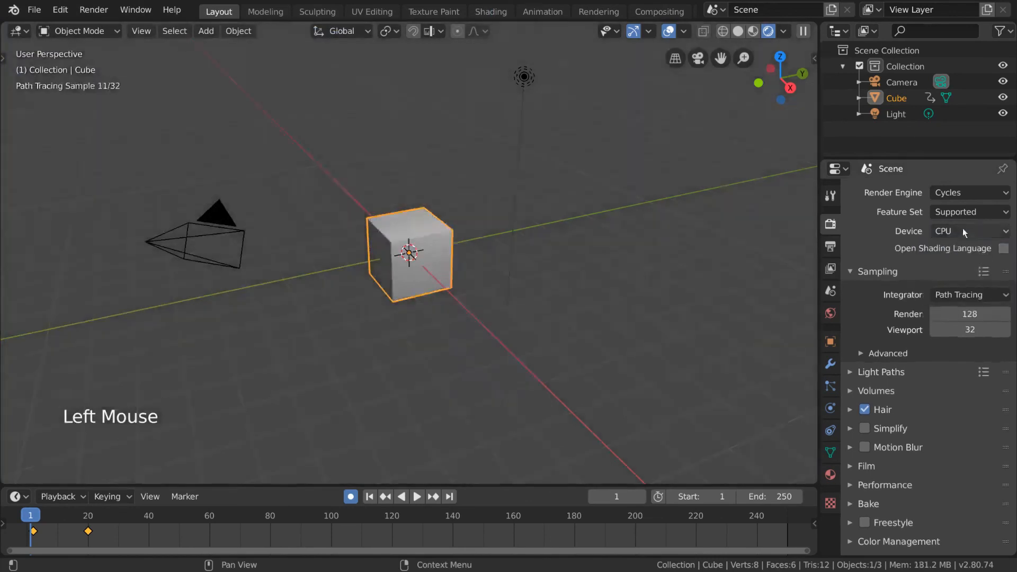
click(962, 228)
click(948, 266)
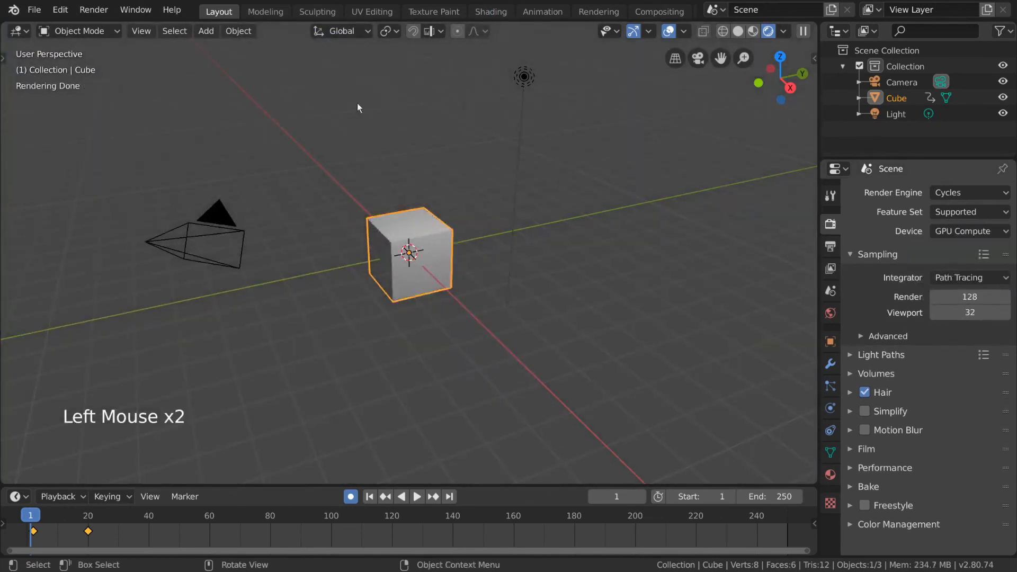
- Examine the Cycles settings for advanced sampling, light paths, volumes and hair, collapsing each section again
click(879, 336)
click(888, 336)
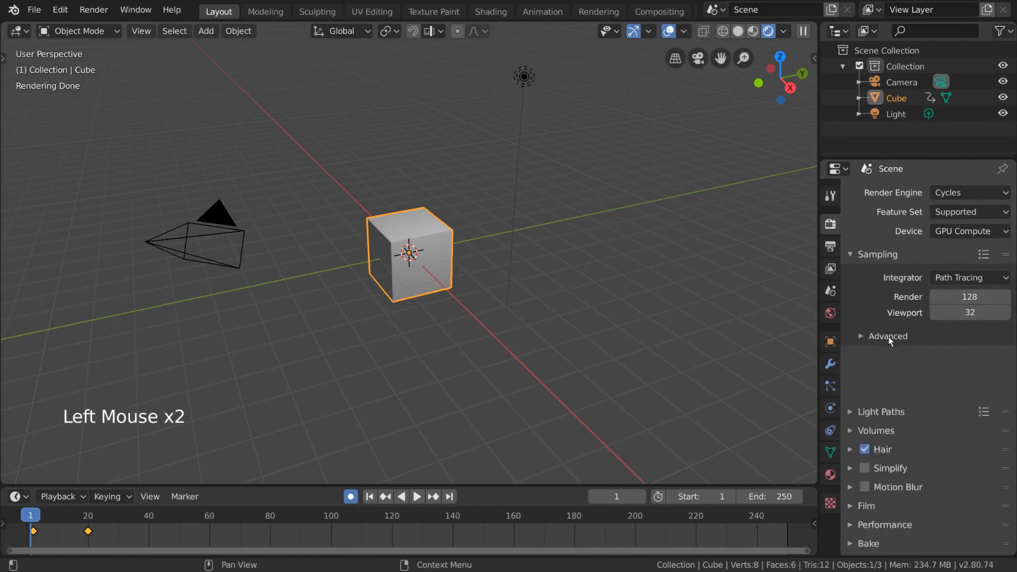
click(888, 354)
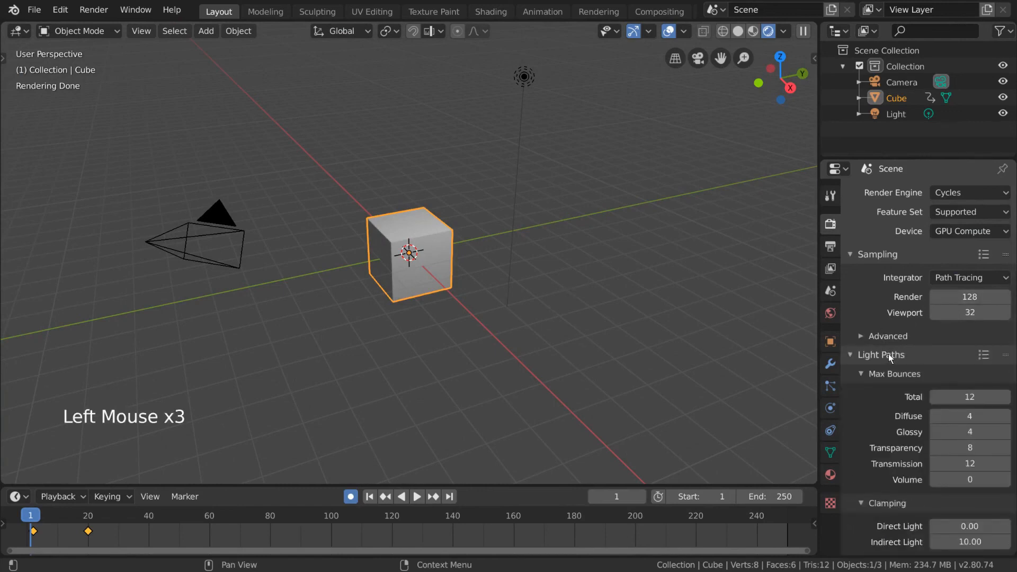
scroll(889, 354, down, 3)
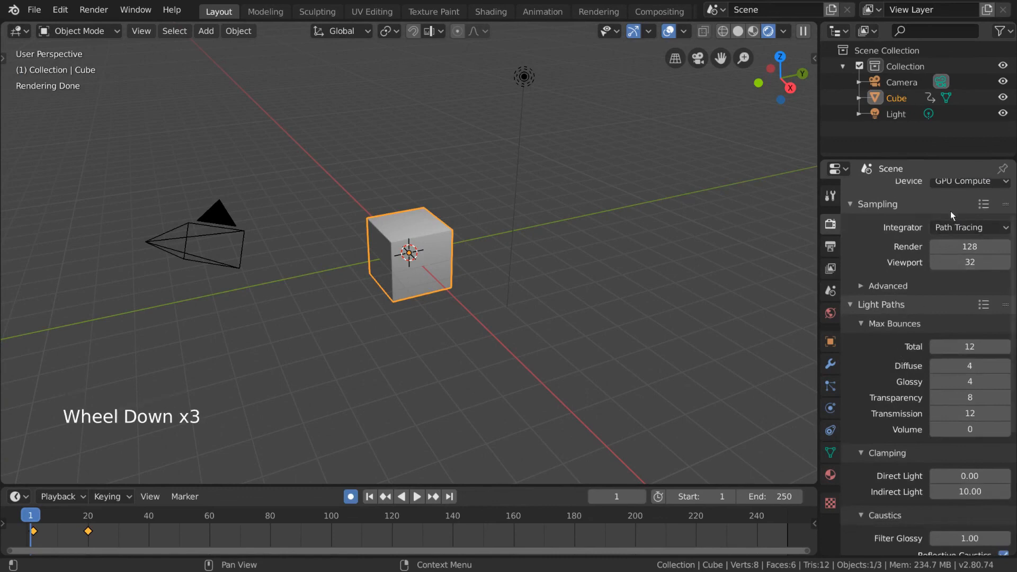
scroll(948, 217, down, 5)
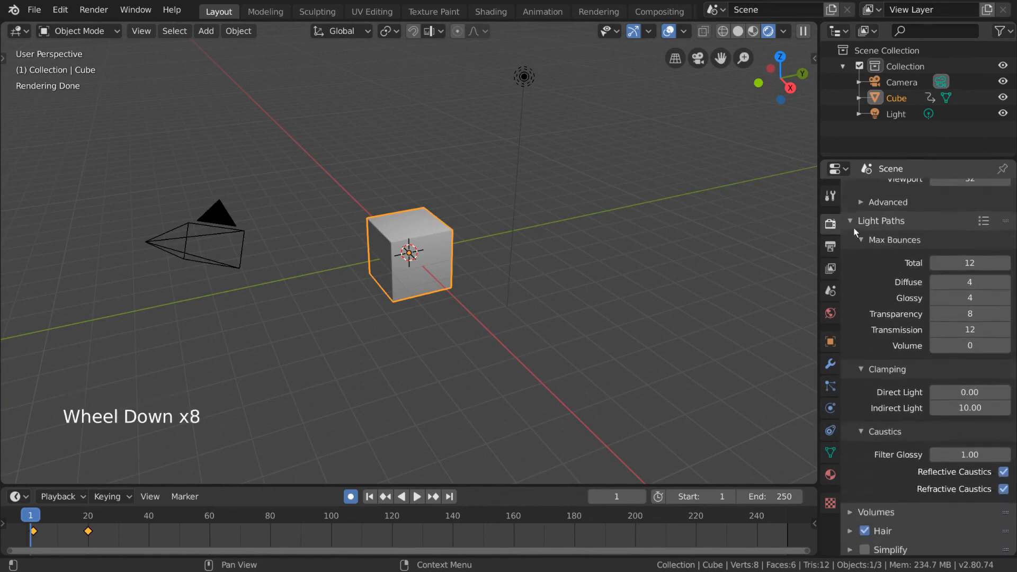
click(854, 227)
click(891, 373)
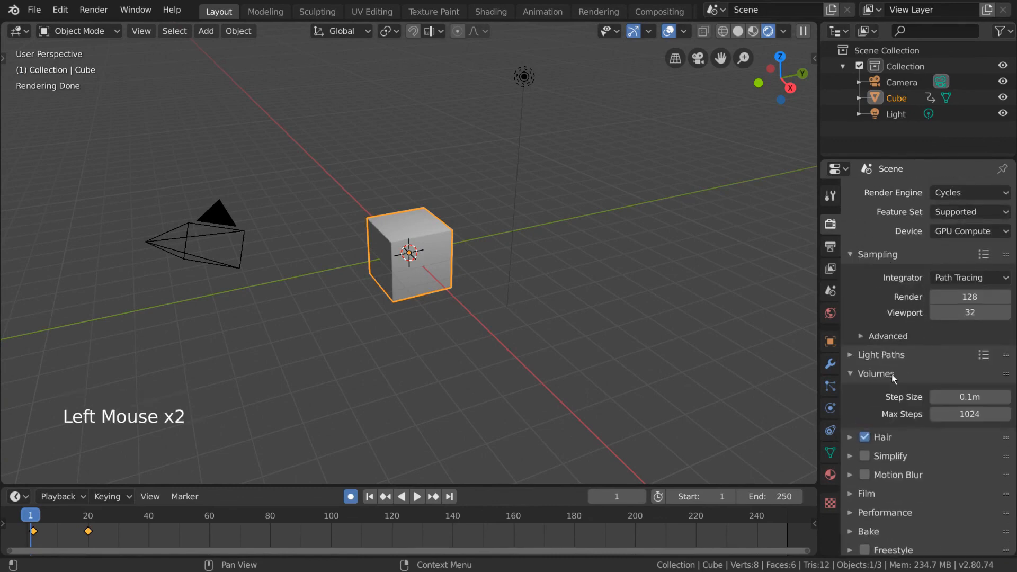
click(892, 436)
scroll(885, 411, down, 5)
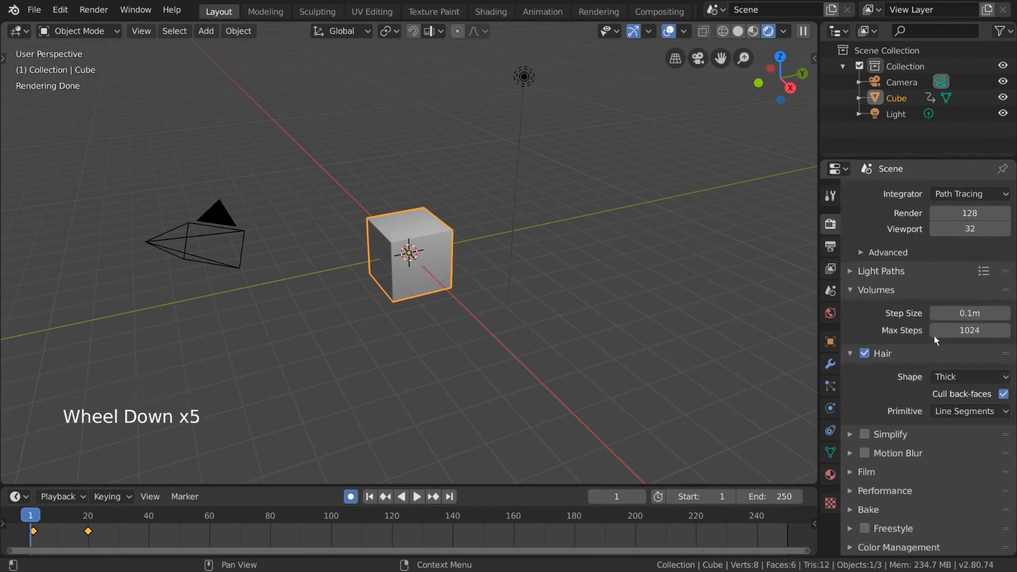
click(885, 290)
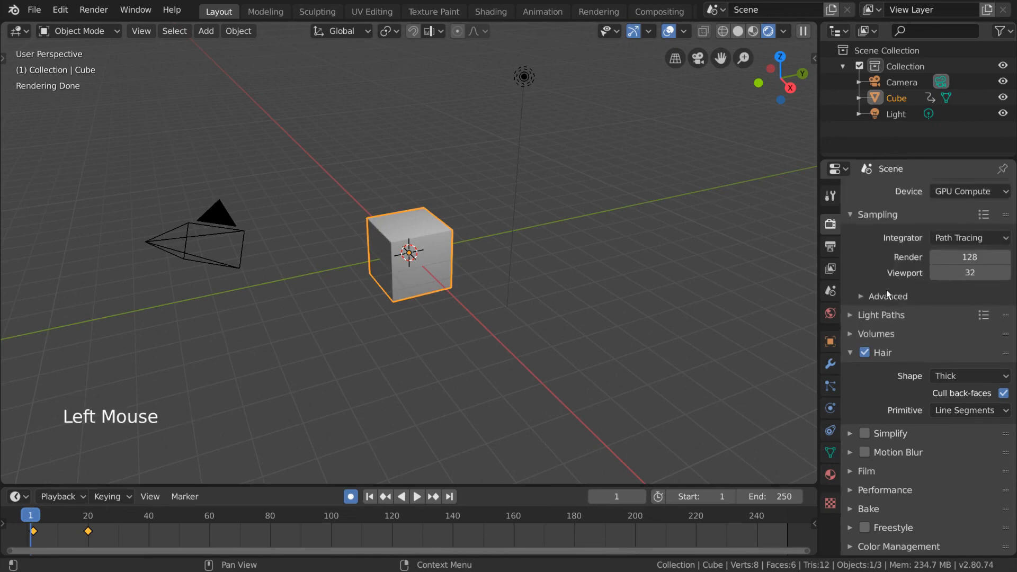
click(890, 353)
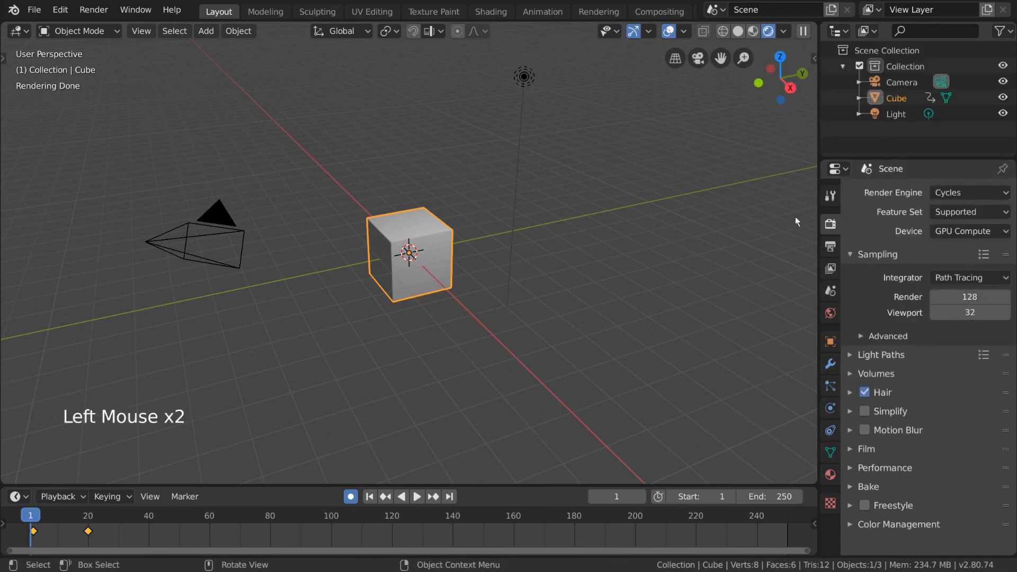
- Try motion blur on the animated cube by enabling it and rendering frame 16, and return to the first frame
click(903, 429)
scroll(901, 419, down, 5)
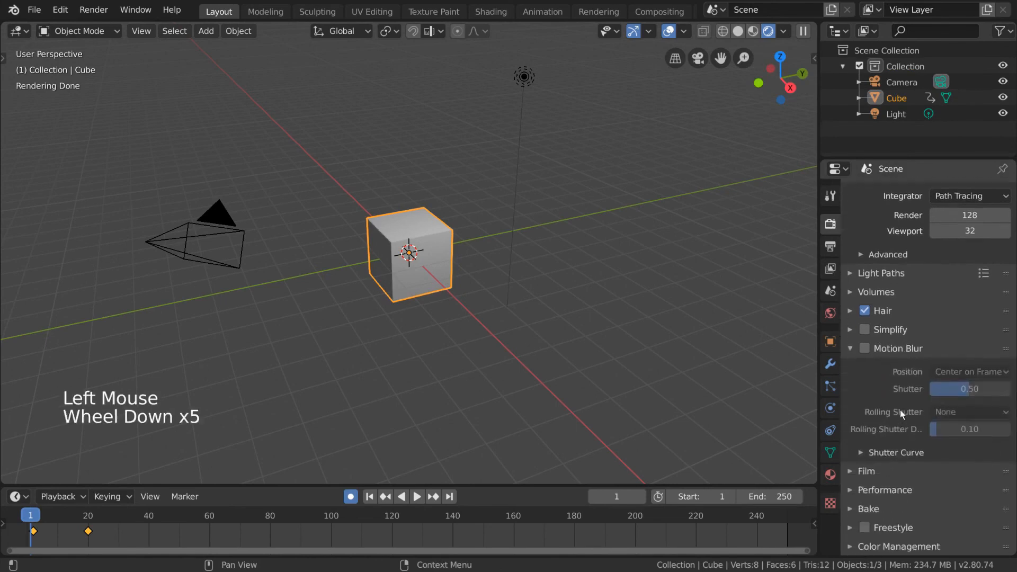
click(869, 347)
key(space)
key(space)
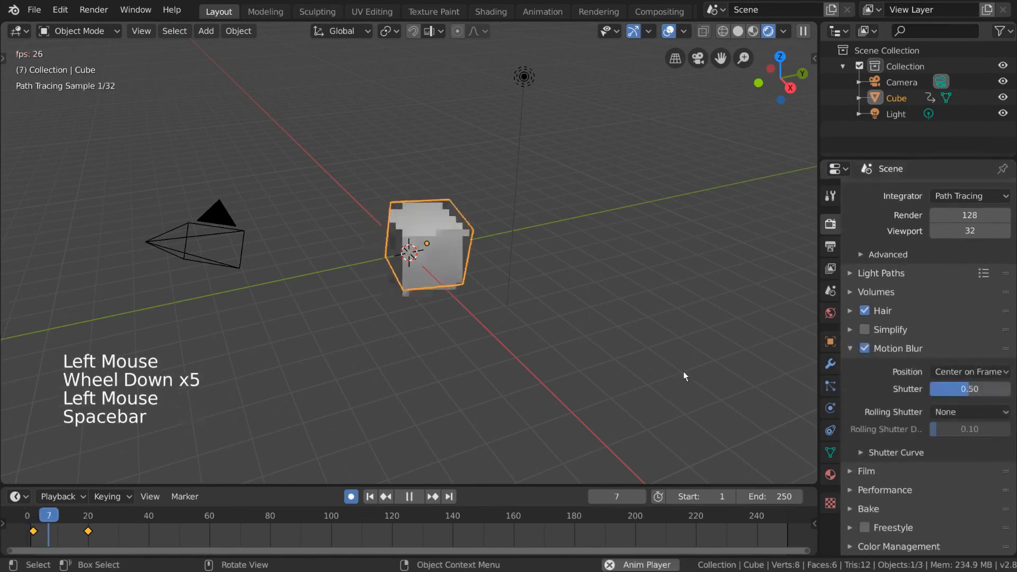
key(F12)
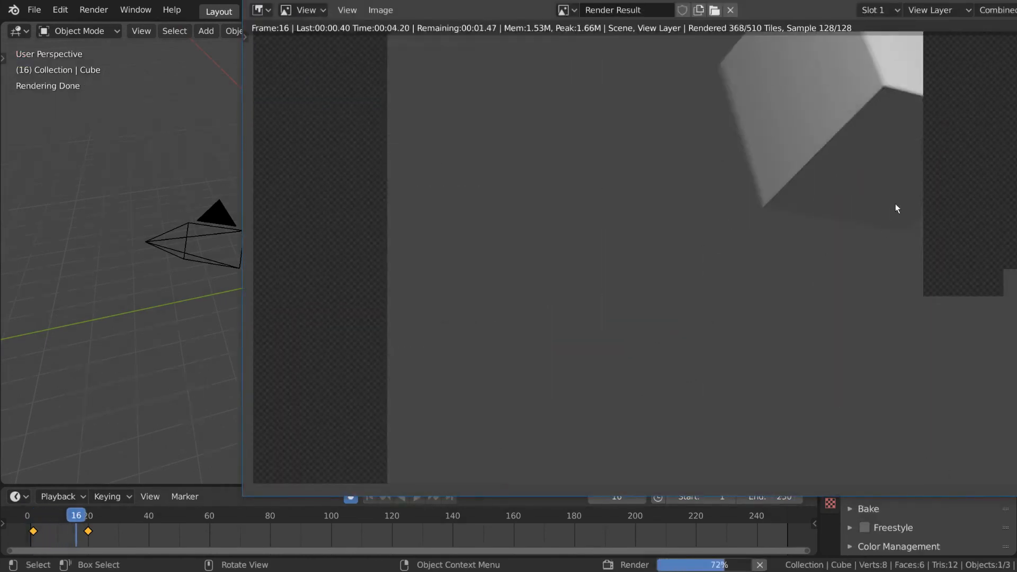
key(Escape)
key(shift+Left)
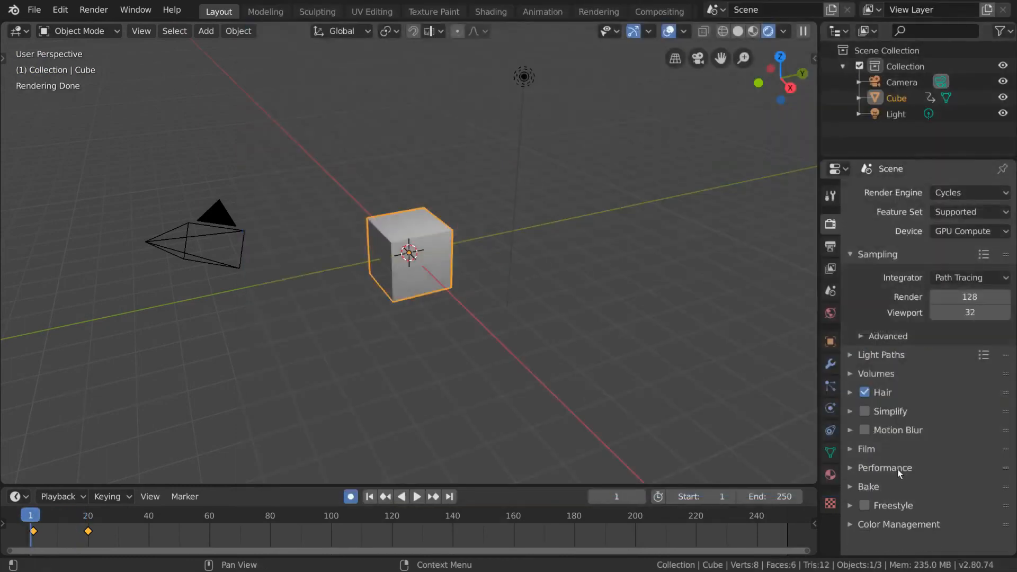
- Expand the Performance settings and switch the Cycles rendering device to CPU
click(898, 470)
scroll(925, 385, down, 13)
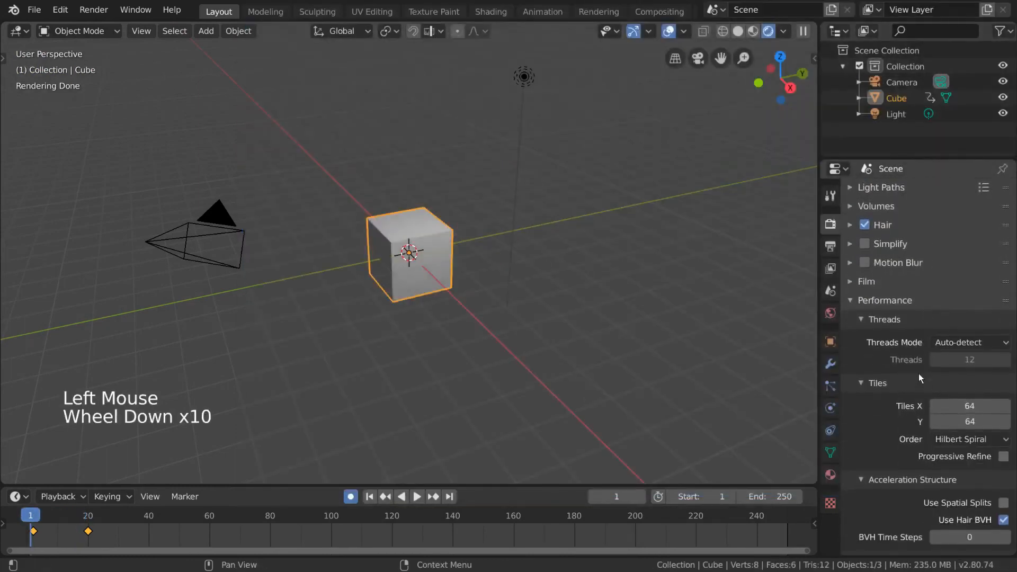
scroll(948, 419, up, 13)
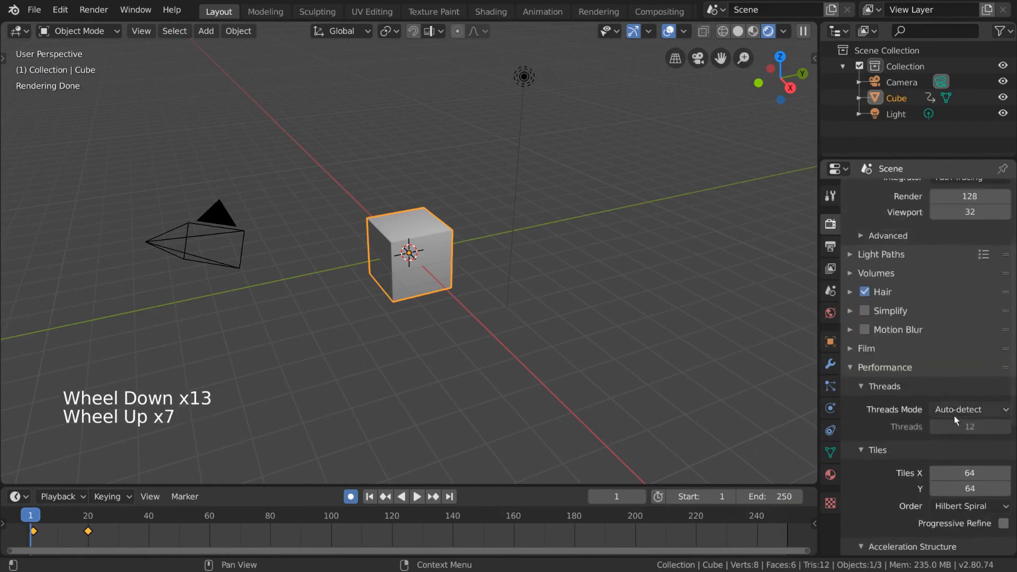
drag(974, 231, 970, 252)
scroll(945, 317, down, 13)
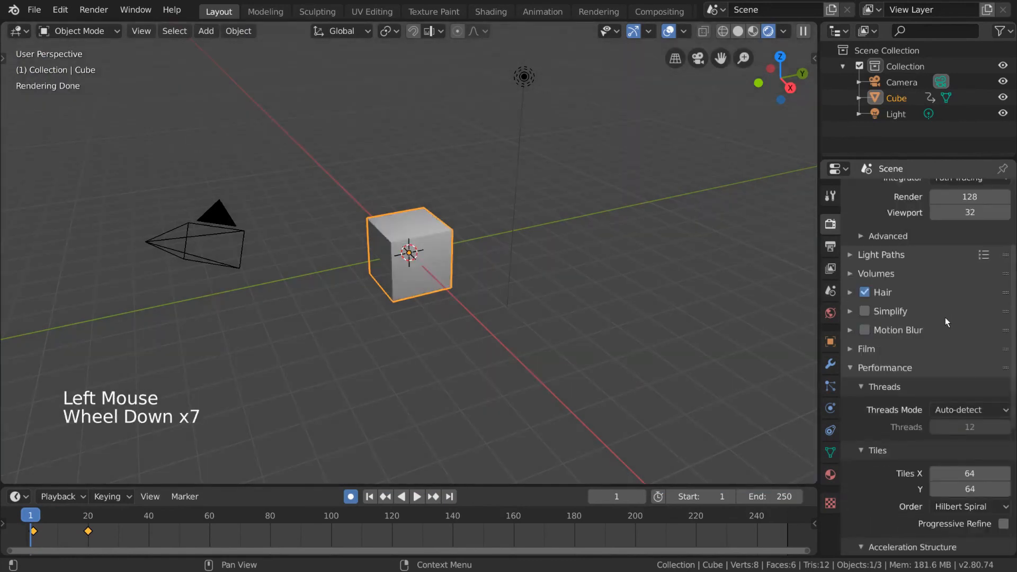
scroll(941, 323, down, 4)
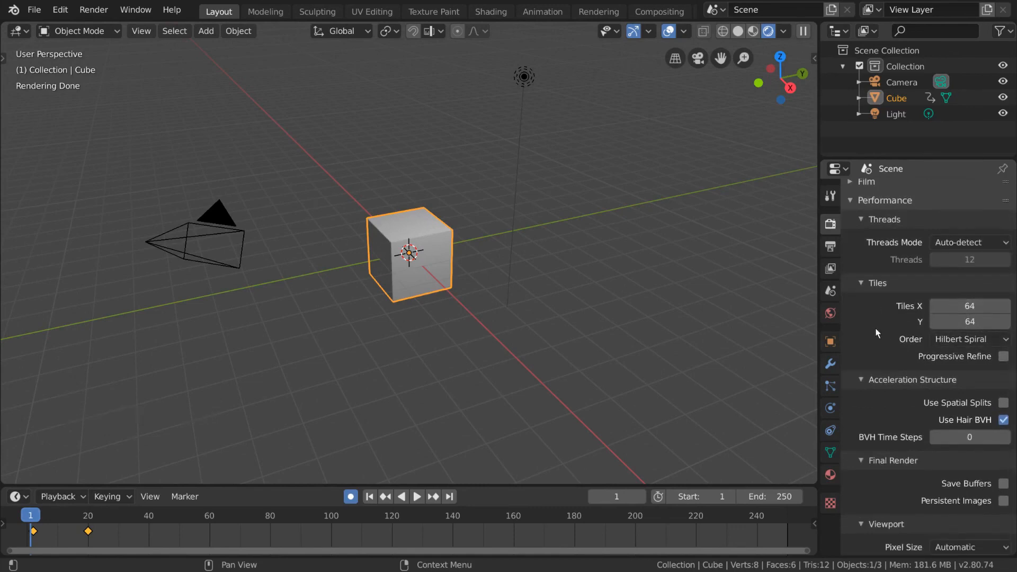
- Render frame 1 on the CPU with 64 by 64 tiles to watch the tile progress, cancel it and repeat
key(F12)
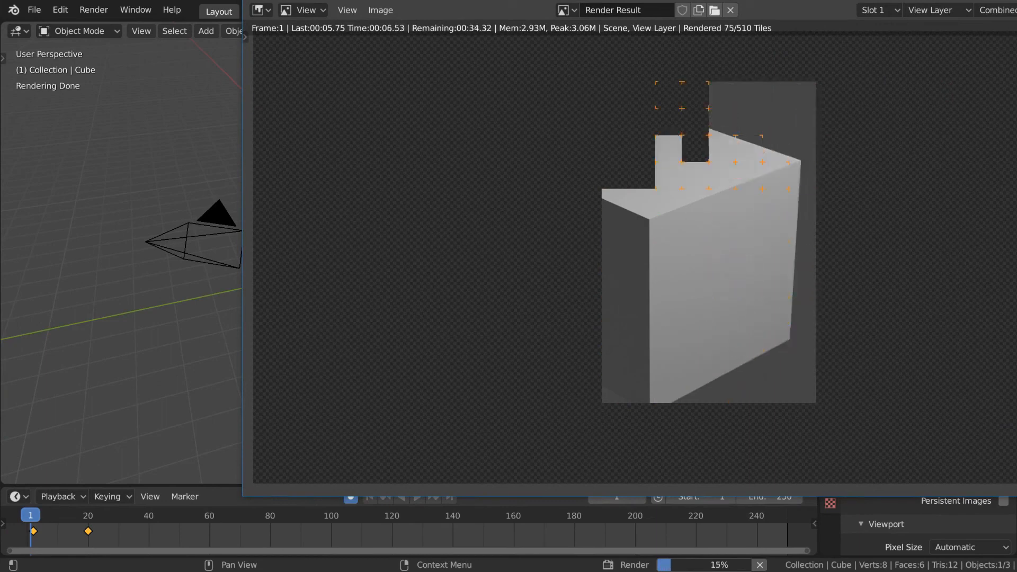
key(Escape)
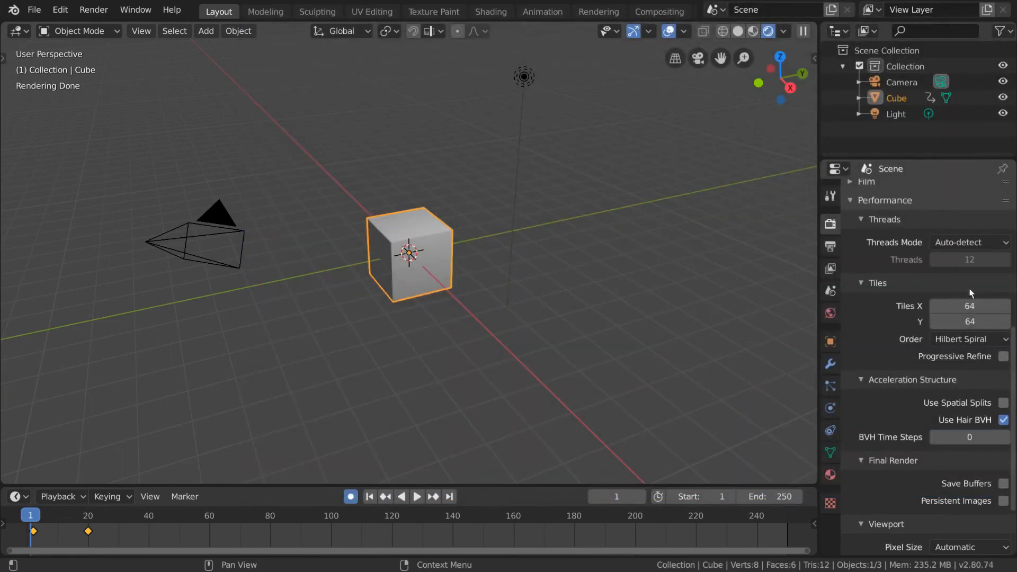
key(F12)
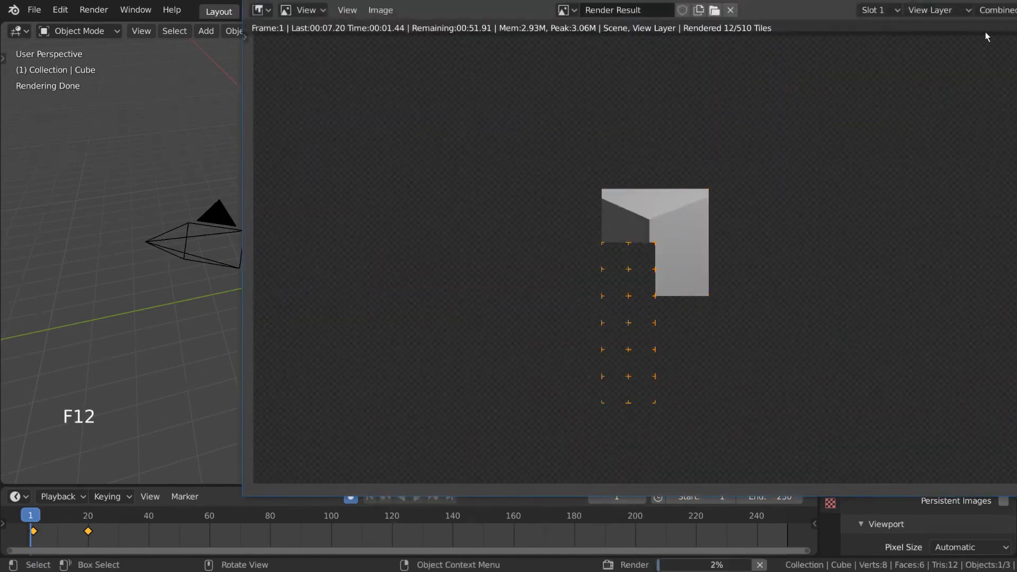
key(Escape)
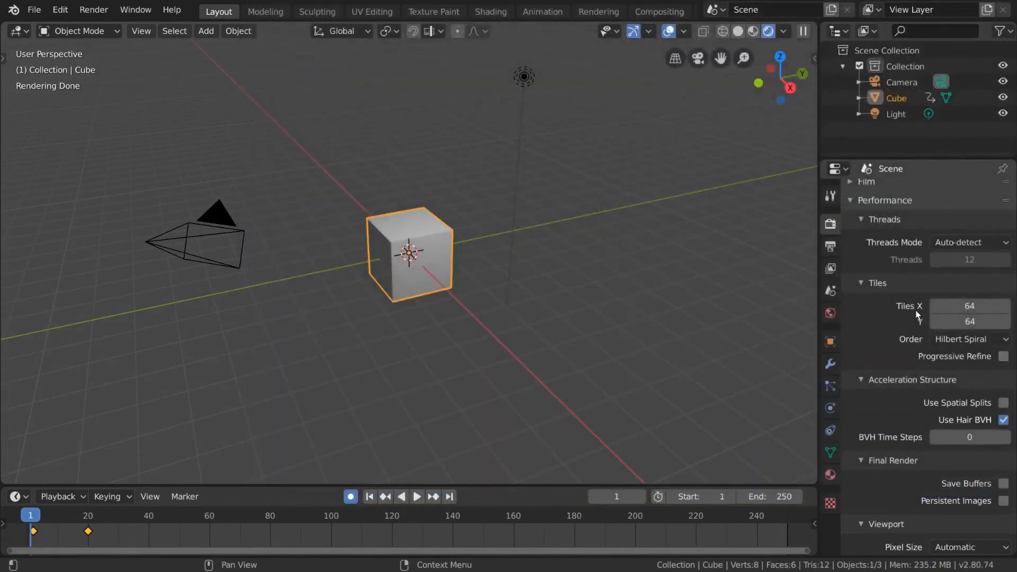
- Set the Cycles rendering device back to GPU Compute
scroll(917, 315, up, 20)
click(981, 231)
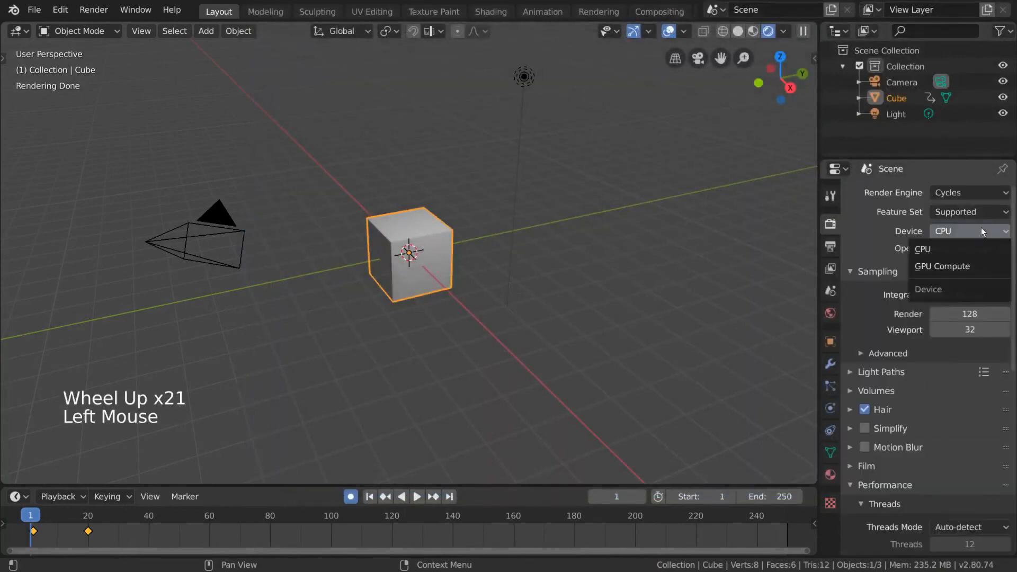
click(978, 269)
- Set the render tile size to 256 in X and Y and render frame 1 with it
scroll(951, 284, down, 17)
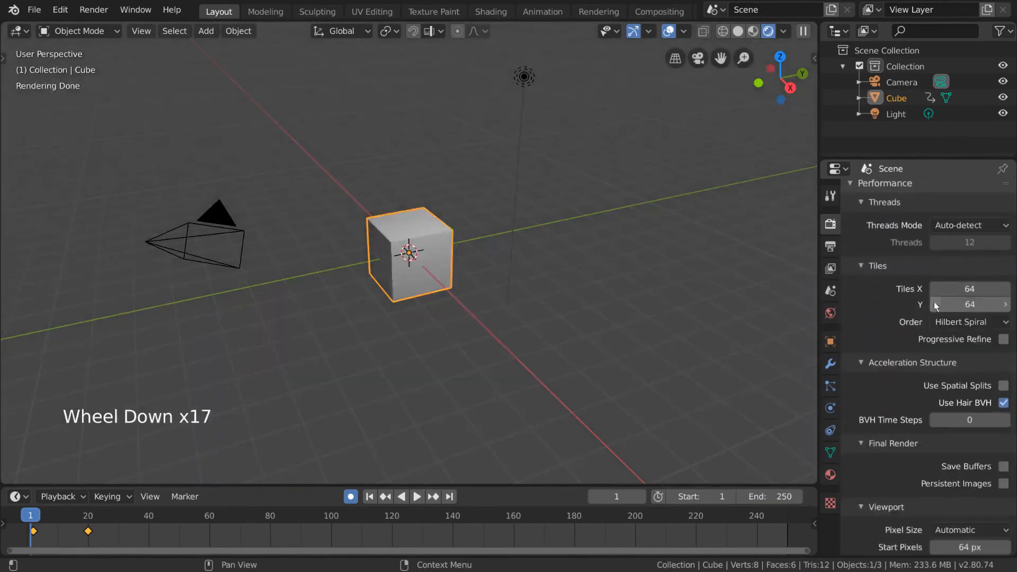
click(969, 291)
text(256)
key(Return)
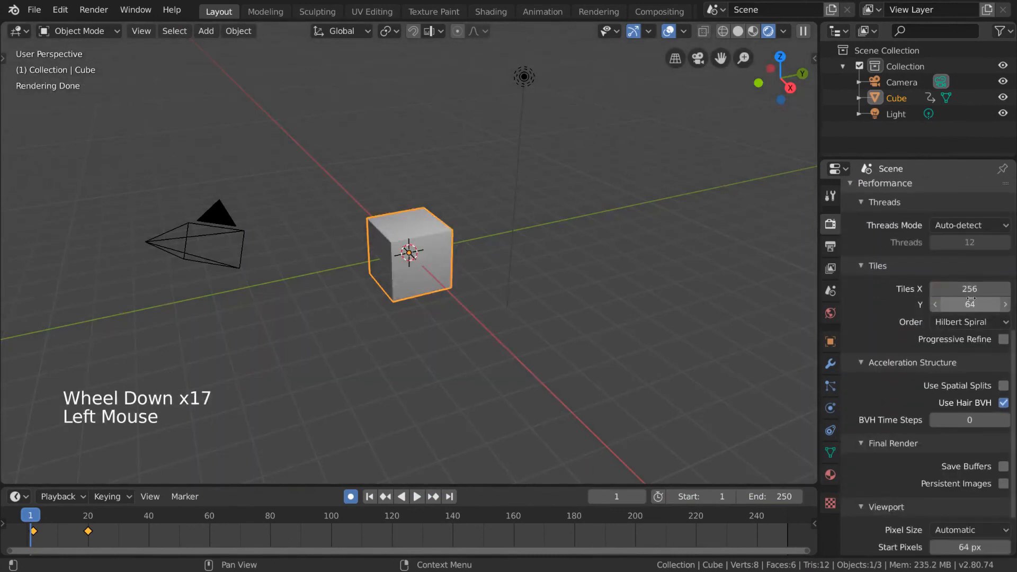
click(973, 304)
text(256)
key(Return)
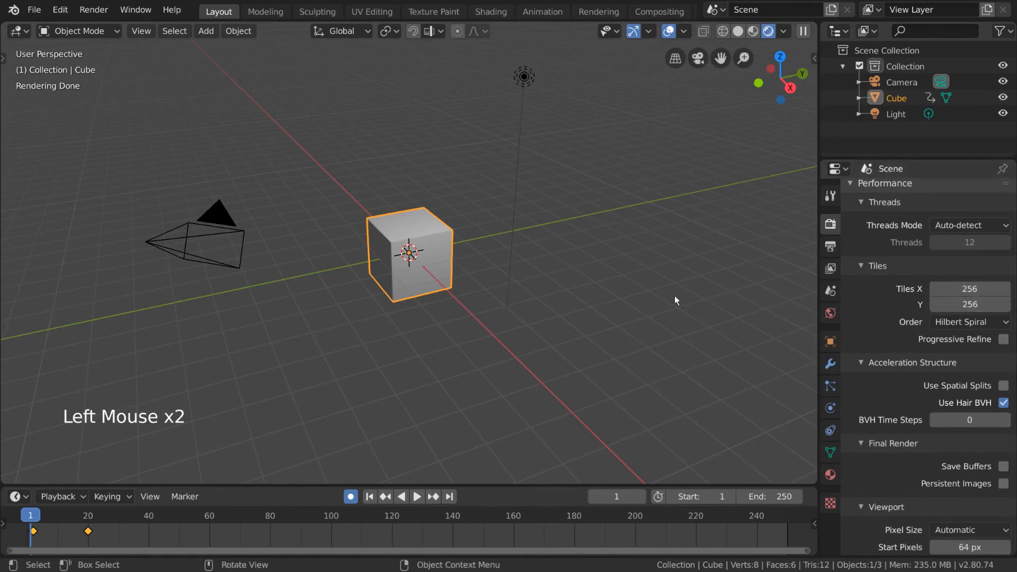
key(F12)
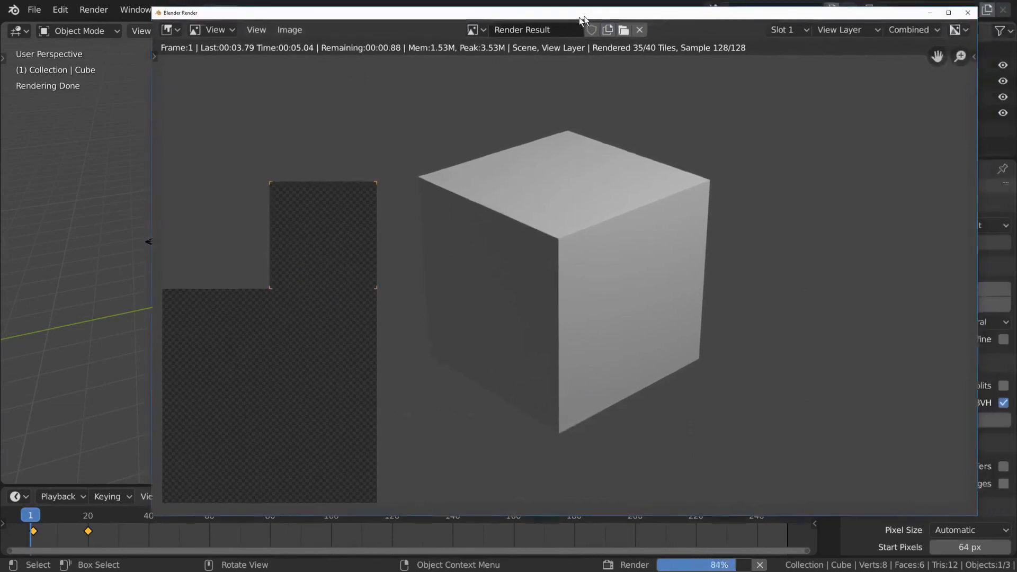
click(870, 24)
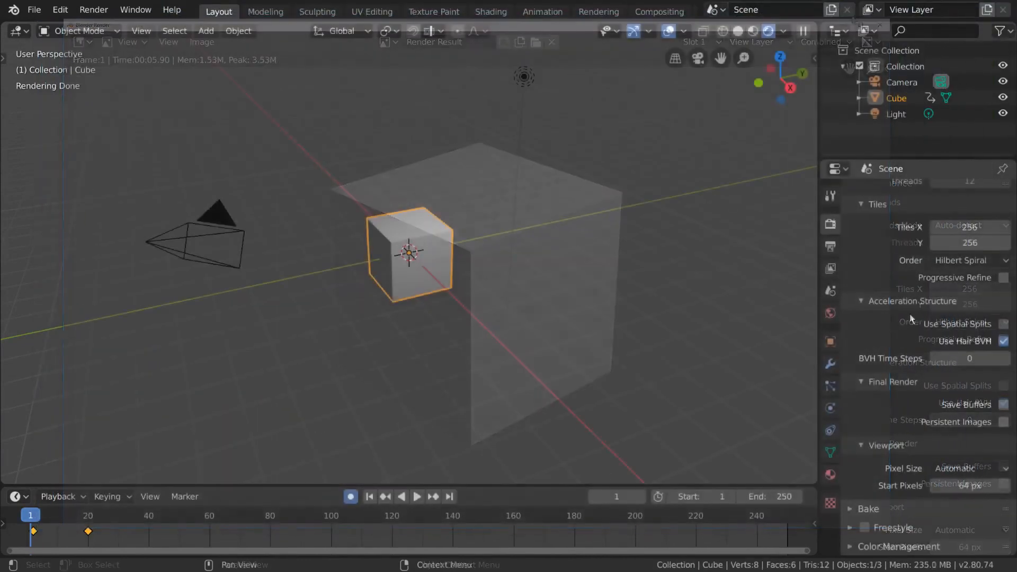
- Examine the remaining Performance settings and the Bake settings, collapsing both sections when done
scroll(889, 331, down, 2)
scroll(889, 332, up, 4)
scroll(889, 329, down, 7)
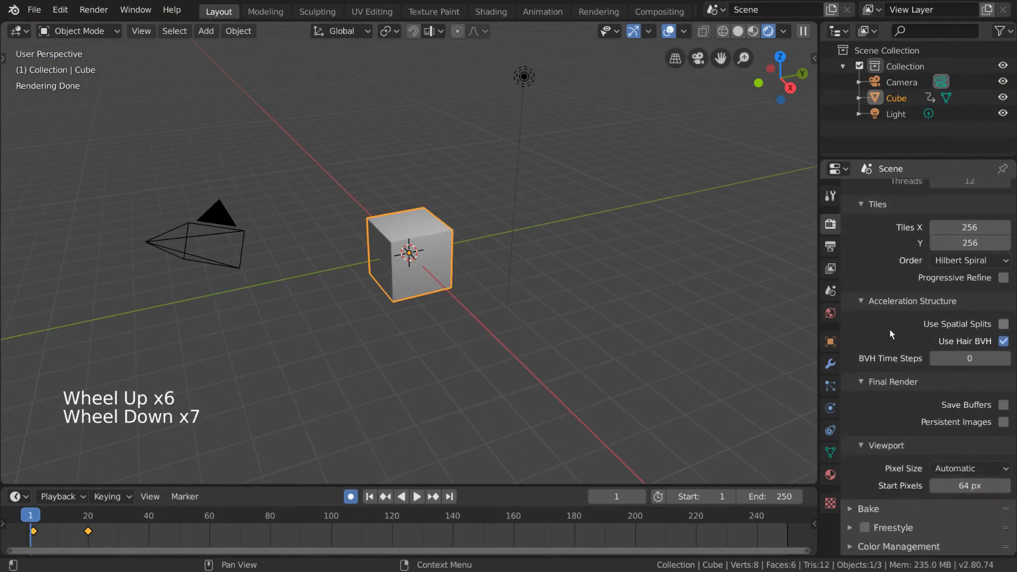
scroll(891, 317, up, 4)
scroll(895, 296, up, 2)
click(897, 221)
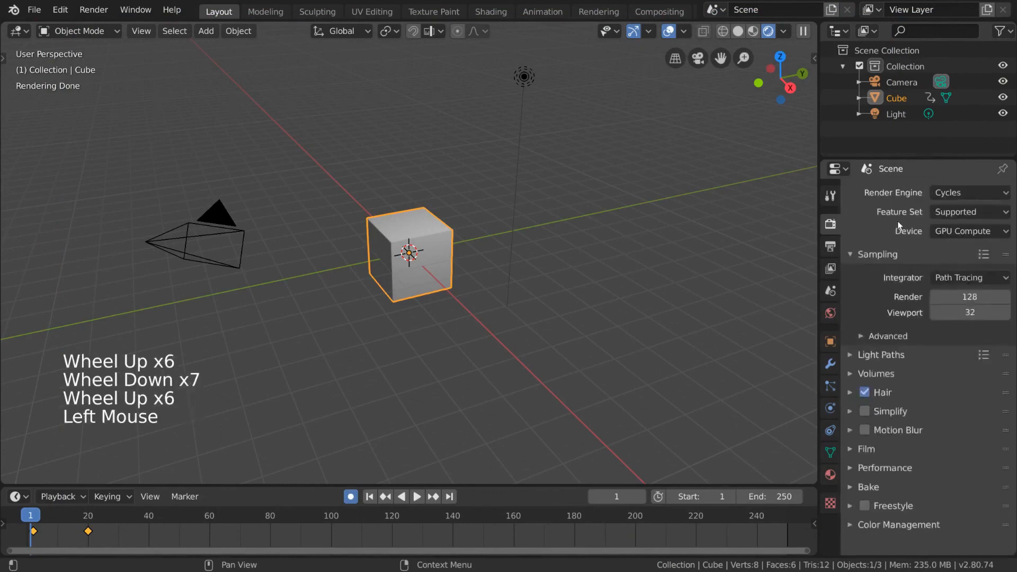
click(894, 487)
scroll(929, 383, down, 13)
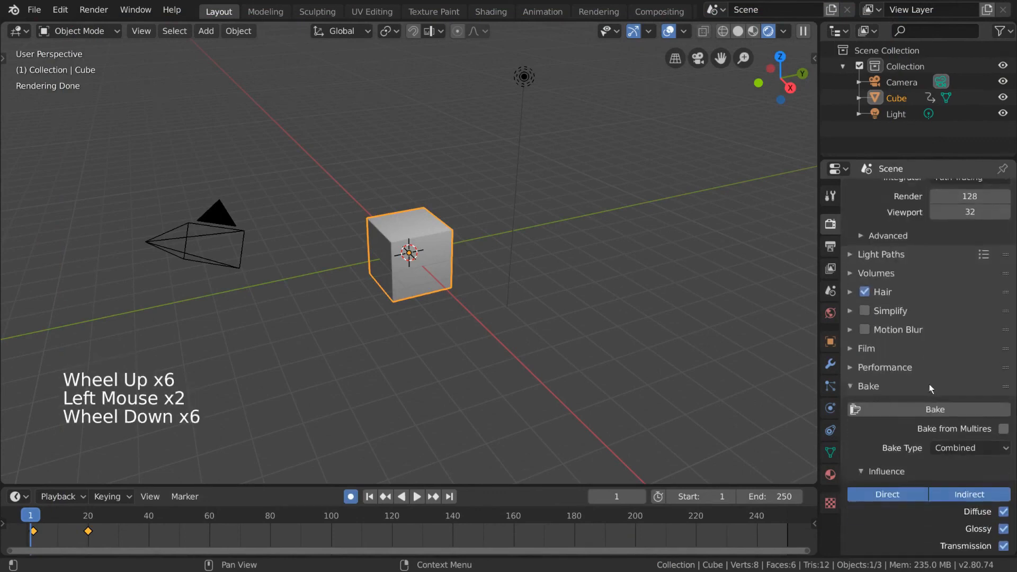
scroll(930, 361, down, 5)
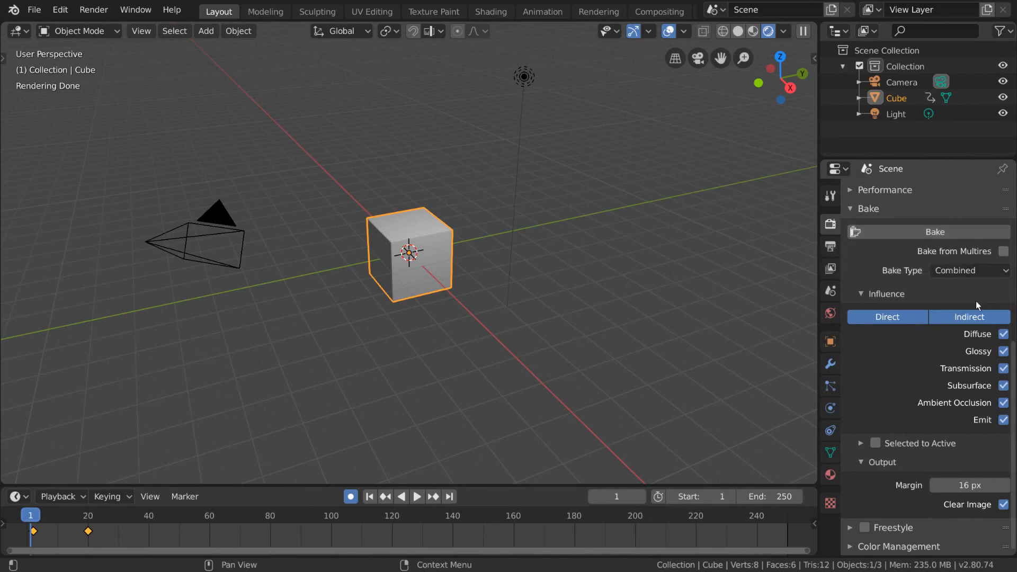
click(901, 212)
- Change the render engine to Workbench and switch the viewport to solid shading for comparison
click(942, 194)
click(956, 222)
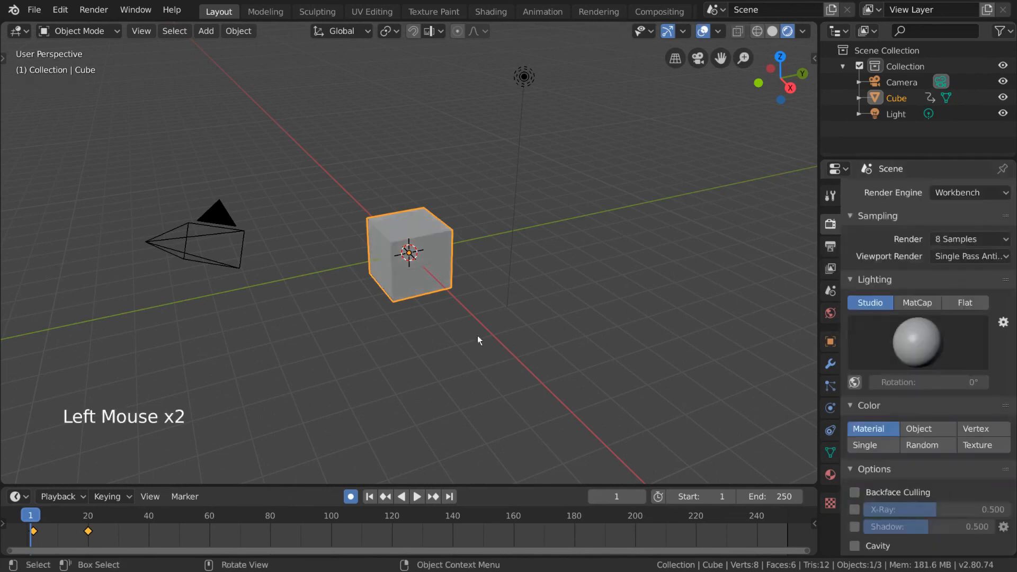
click(773, 31)
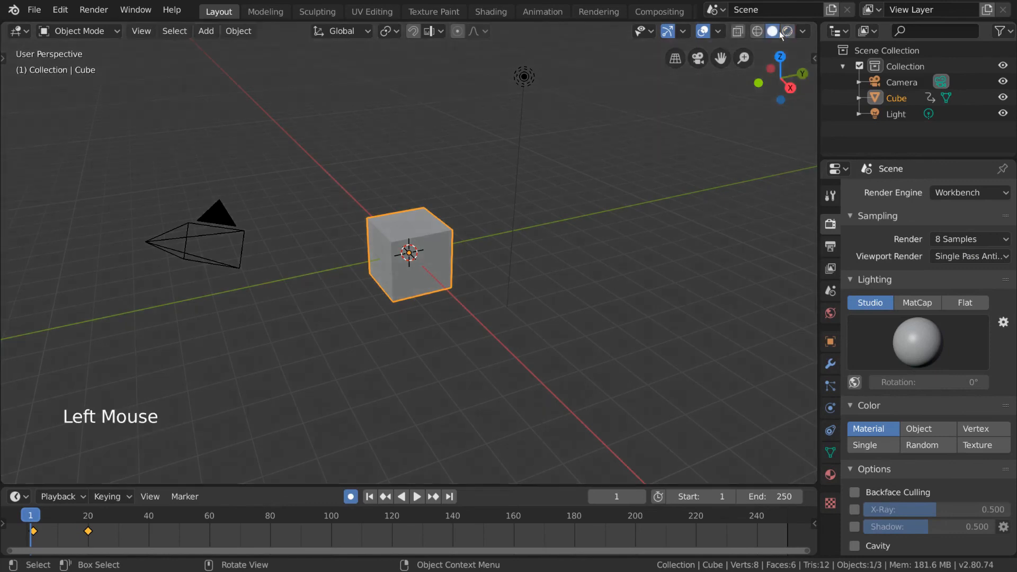
- Examine the viewport shading options and the Workbench render anti-aliasing choices, keeping the render sampling at 8 Samples
click(803, 31)
click(994, 238)
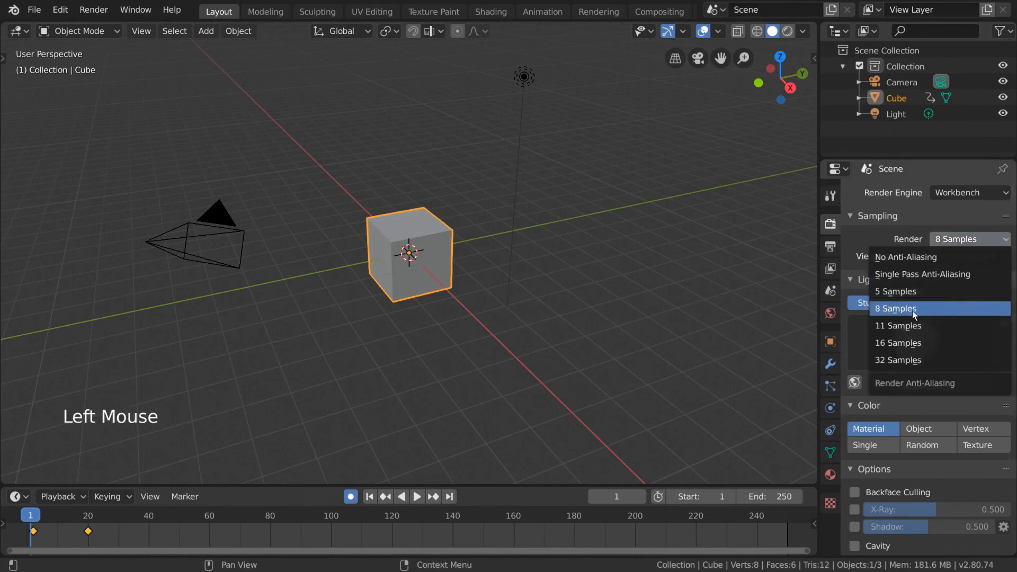
click(939, 309)
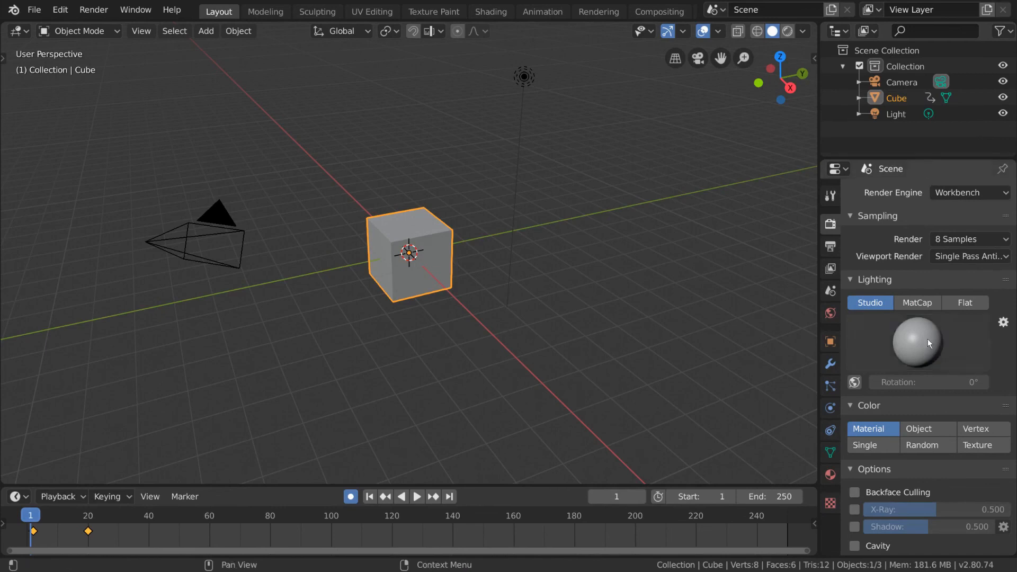
scroll(927, 339, down, 7)
scroll(932, 335, up, 5)
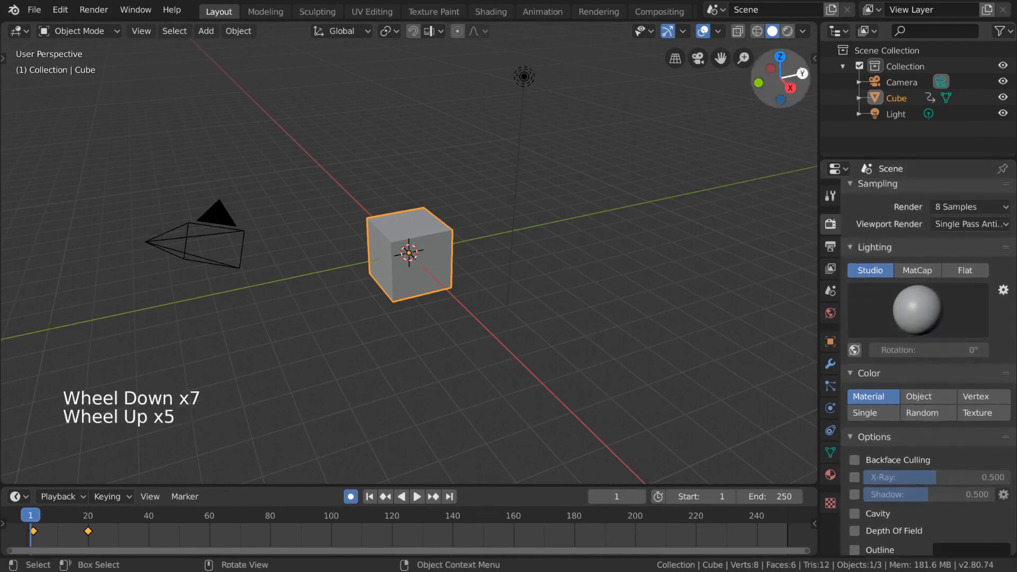
- Switch the viewport to rendered shading and look over the Workbench Lighting, Color and Options sections, leaving them expanded
click(788, 31)
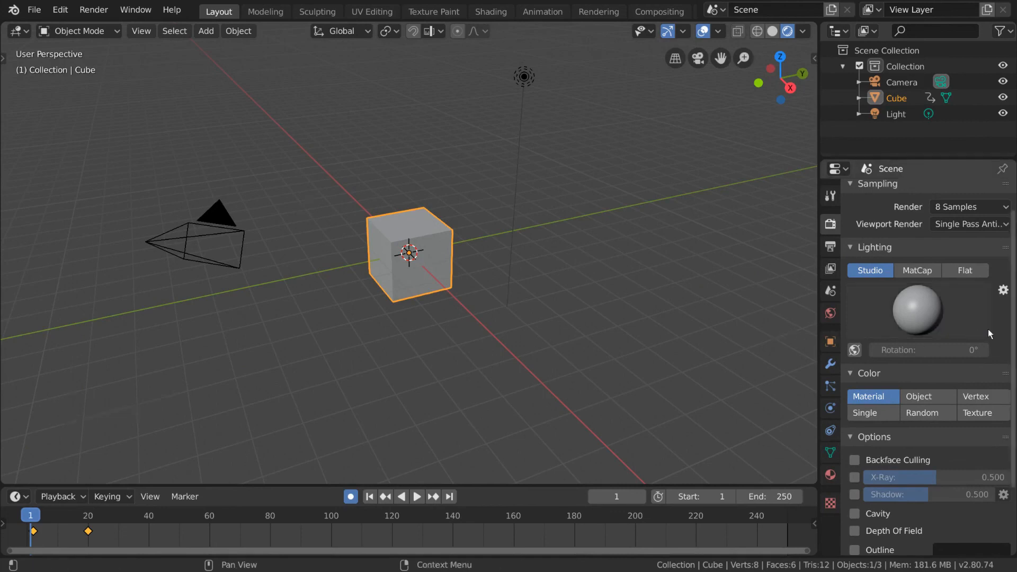
click(881, 248)
click(881, 270)
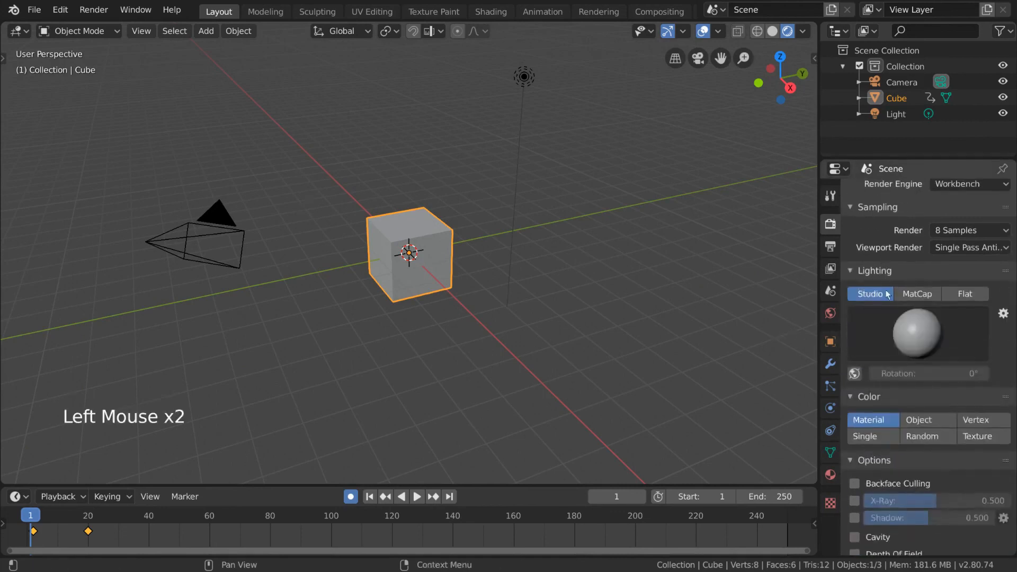
click(879, 397)
click(879, 397)
click(871, 459)
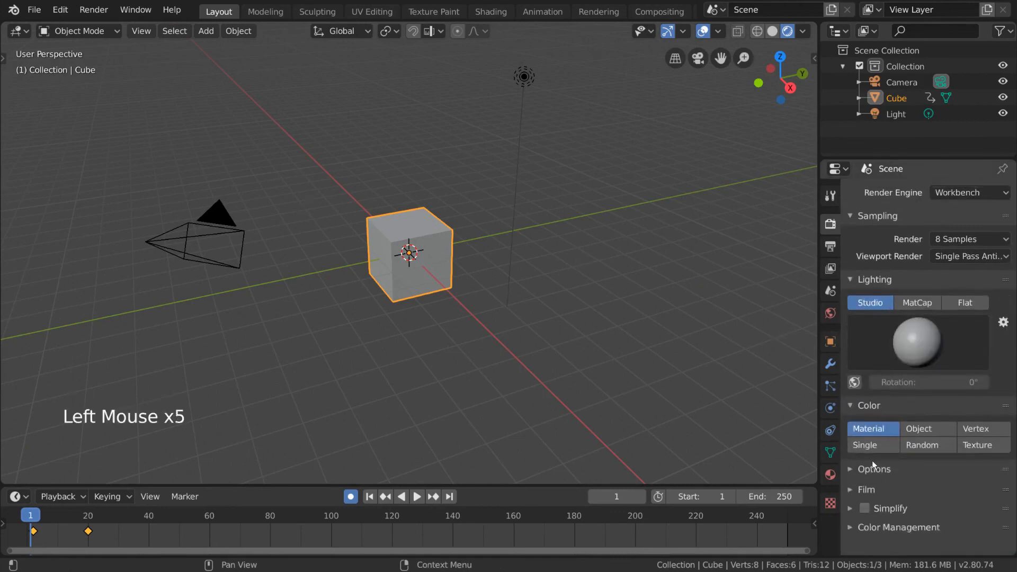
click(891, 468)
scroll(892, 397, down, 5)
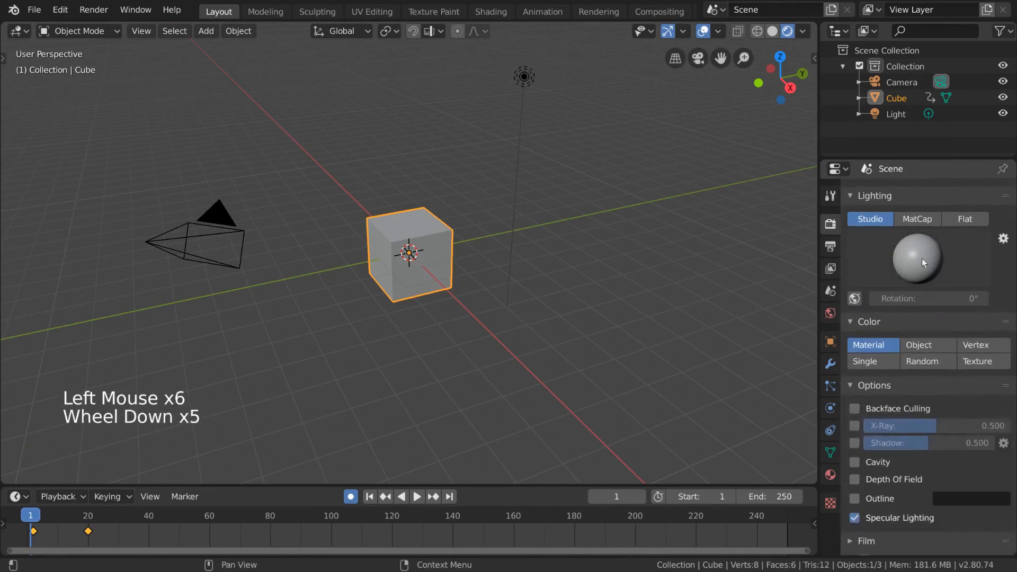
- Try Studio lighting with the fourth studio light sphere, enabling world space lighting and testing its rotation
click(871, 220)
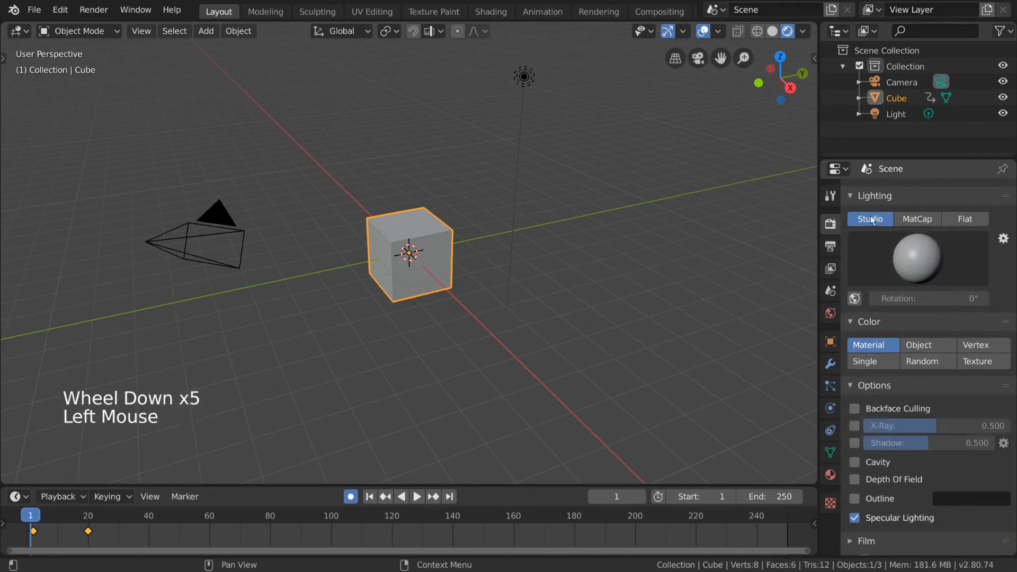
click(922, 258)
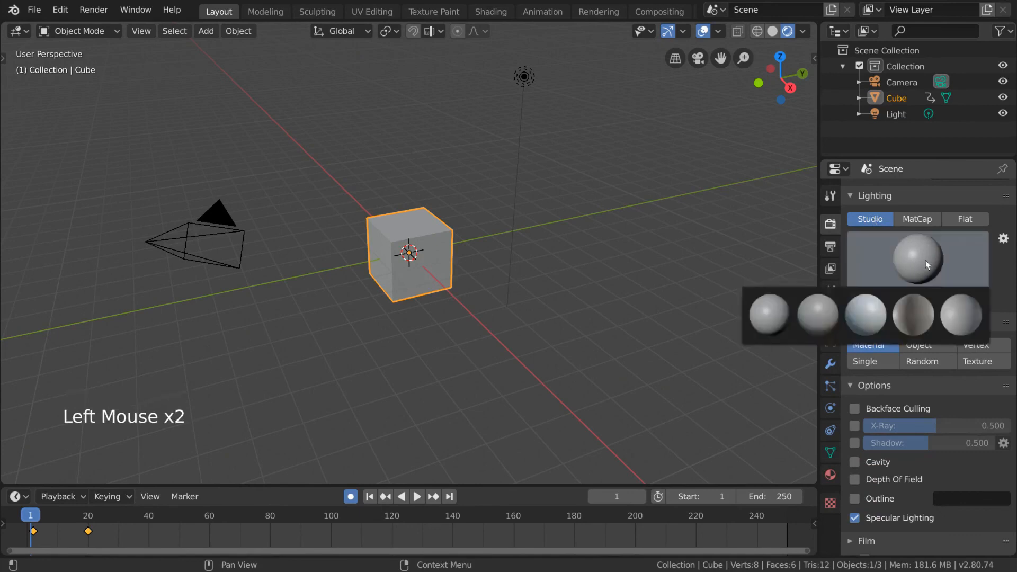
click(917, 325)
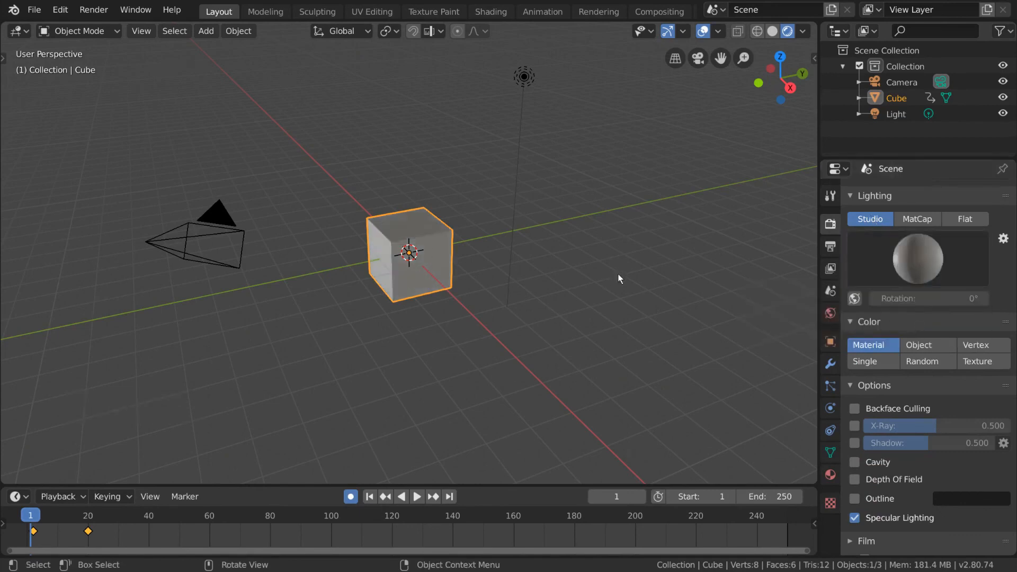
click(855, 299)
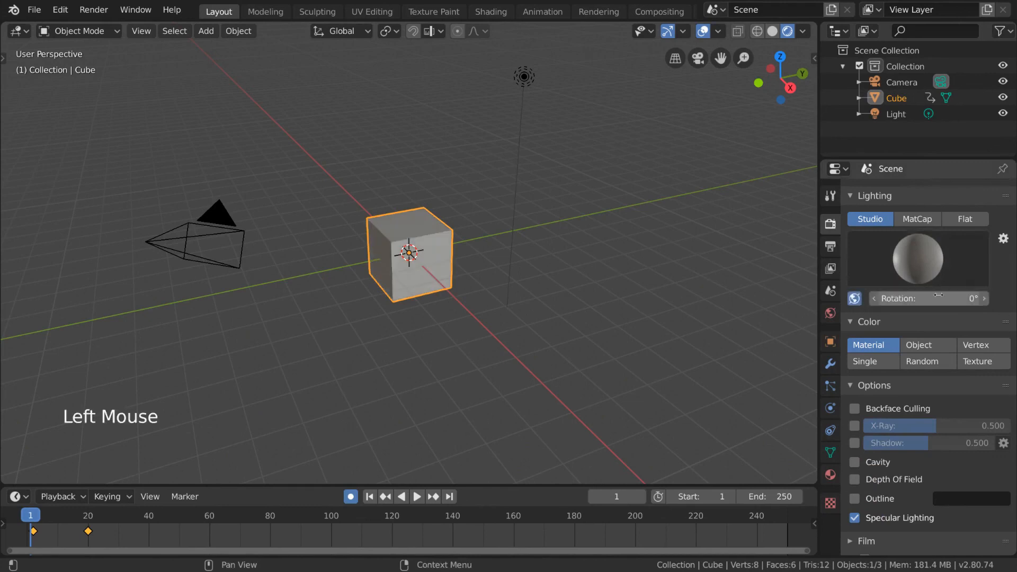
mouse_move(938, 295)
mouse_down()
mouse_move(969, 297)
mouse_move(948, 295)
mouse_up()
- Try MatCap lighting on the cube with the brown, the red and the multicolored normal matcaps in turn
click(926, 219)
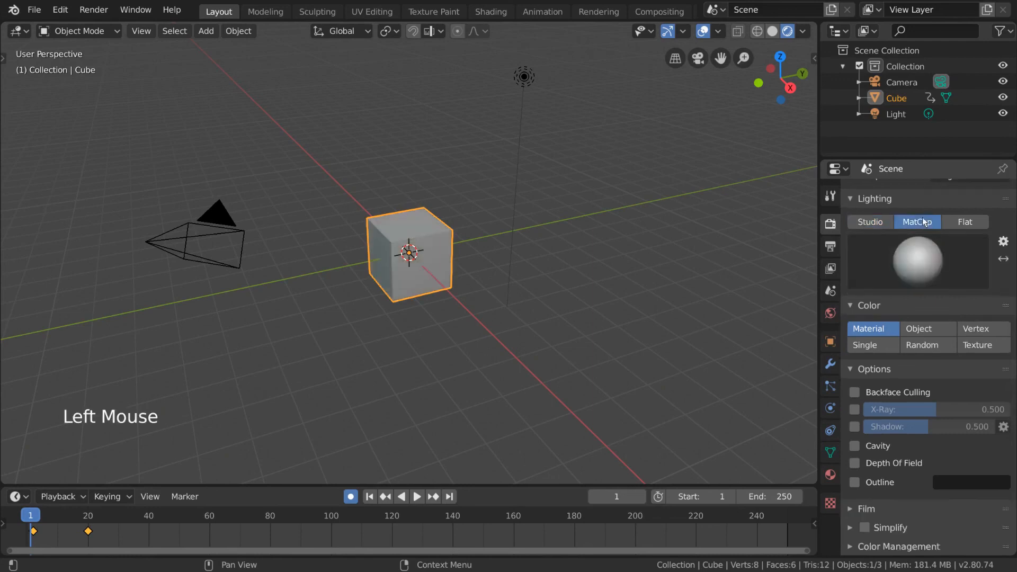
click(939, 273)
click(689, 320)
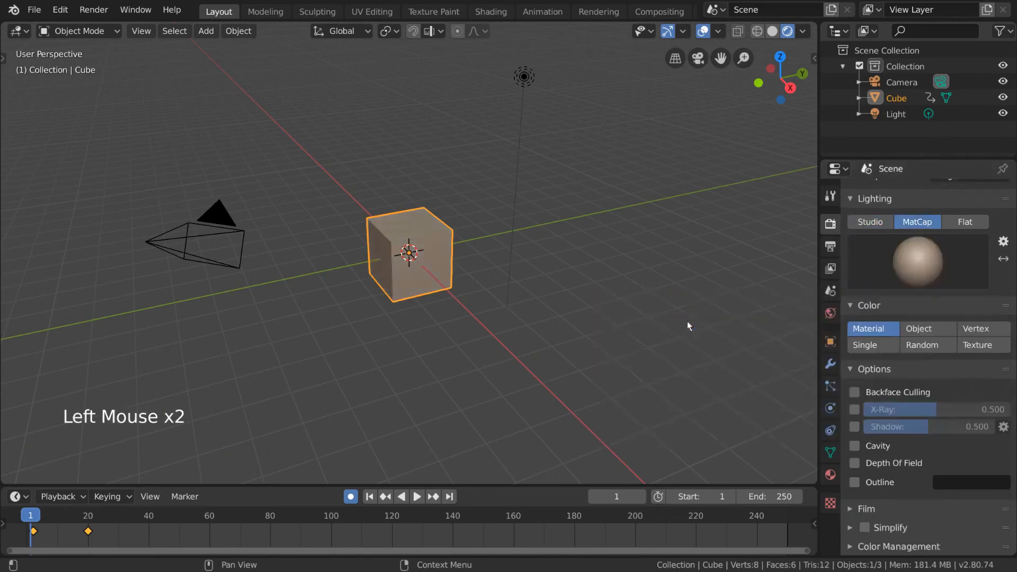
click(947, 255)
click(674, 365)
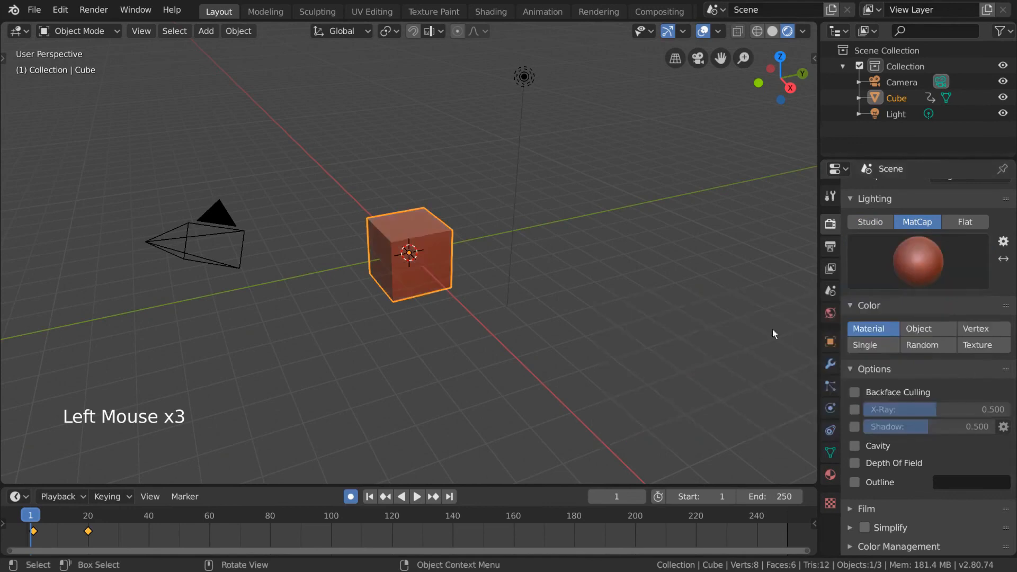
click(923, 258)
click(918, 317)
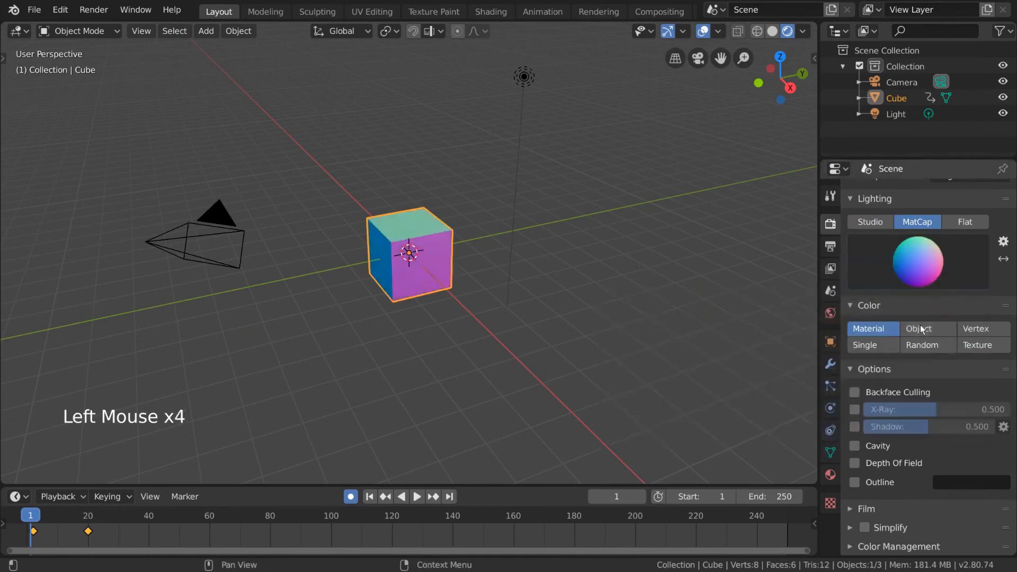
- Set the lighting to Flat and the color to Random, and place four duplicates of the cube around the original
click(964, 222)
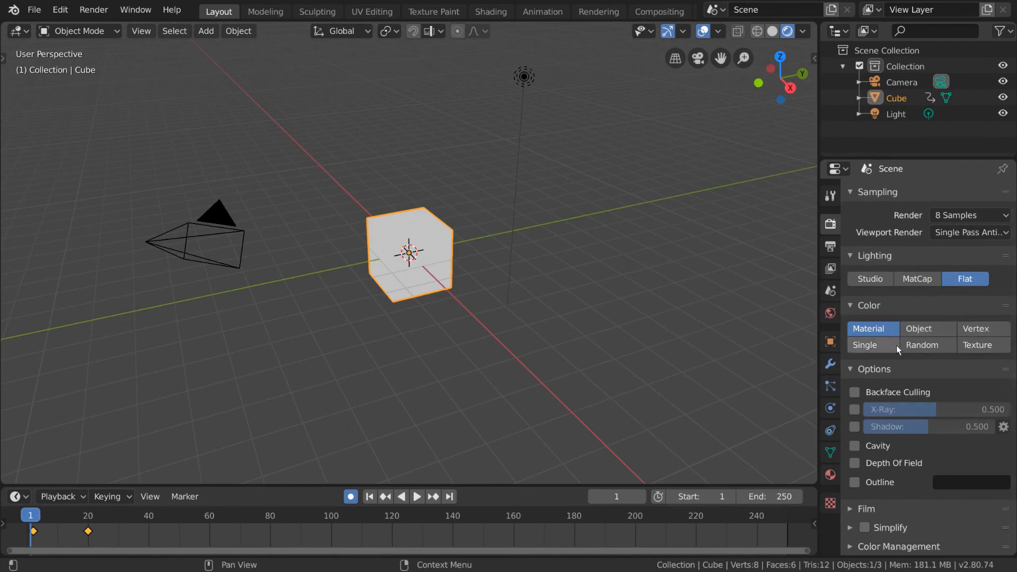
double_click(925, 345)
key(shift+d)
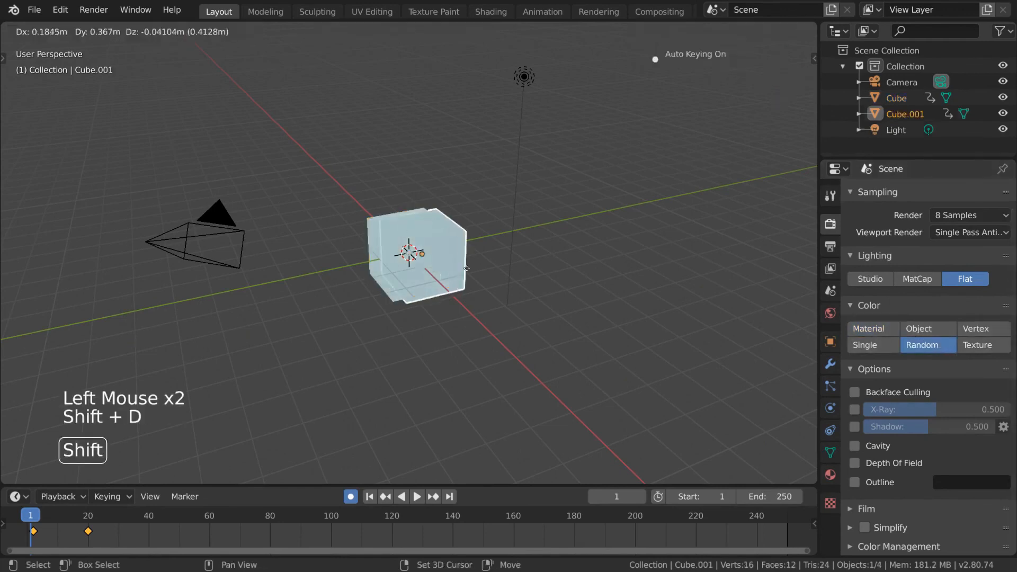
click(583, 265)
key(shift+d)
click(516, 365)
key(shift+d)
click(367, 192)
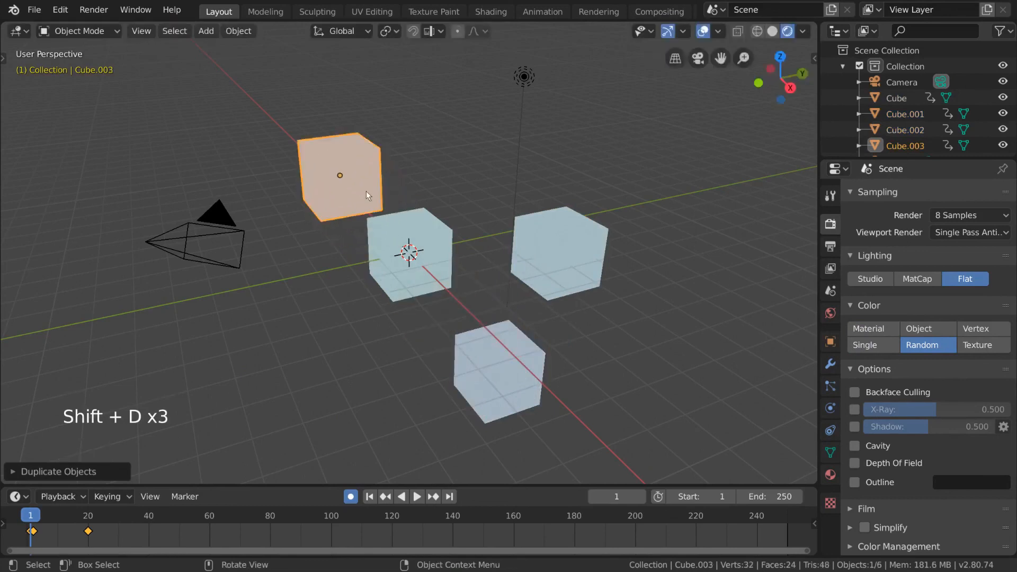
key(shift+d)
click(318, 340)
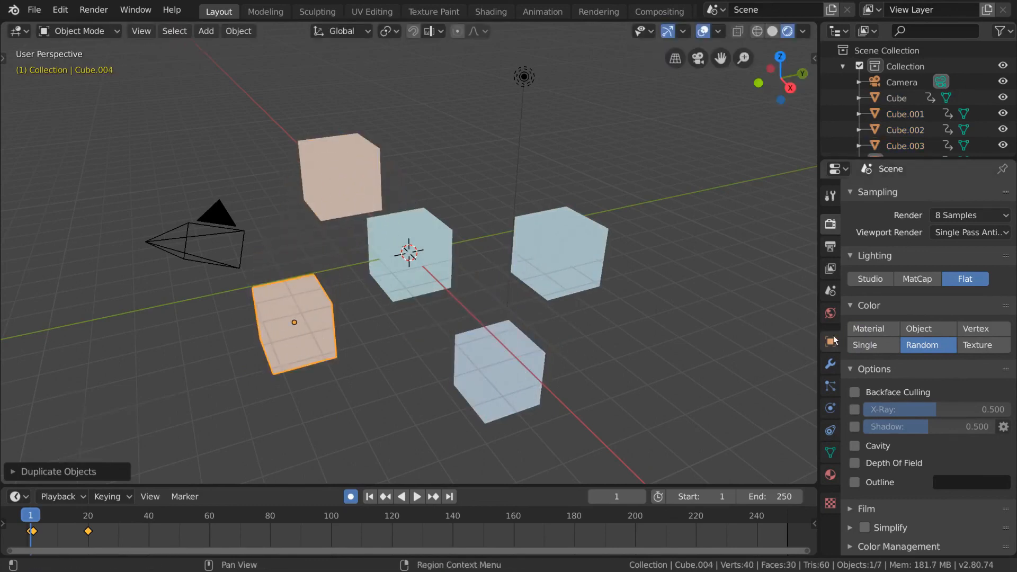
- Try the Backface Culling, X-Ray, Shadow, Depth Of Field and Outline options one at a time, turning each off again
click(855, 392)
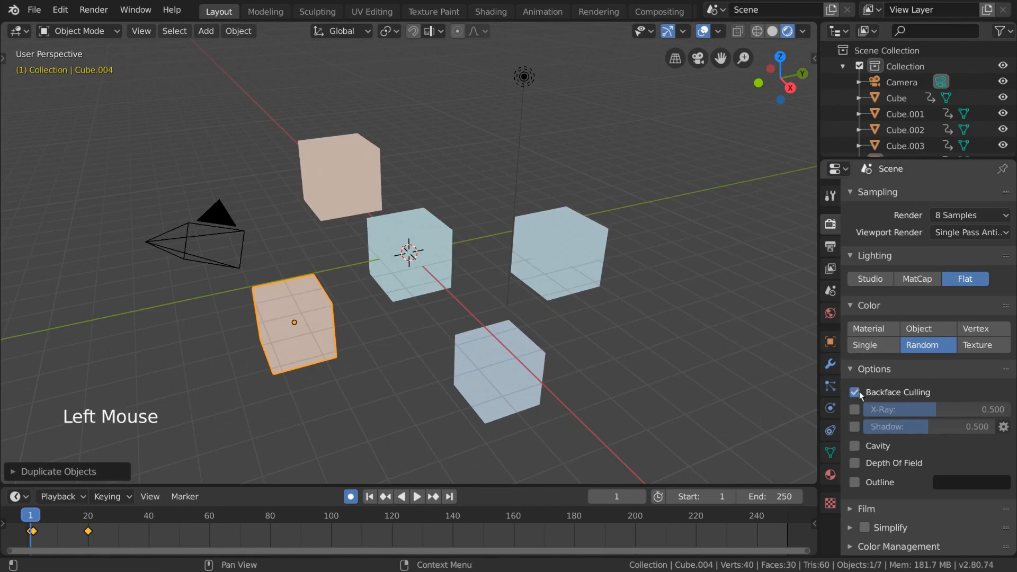
click(854, 393)
click(855, 410)
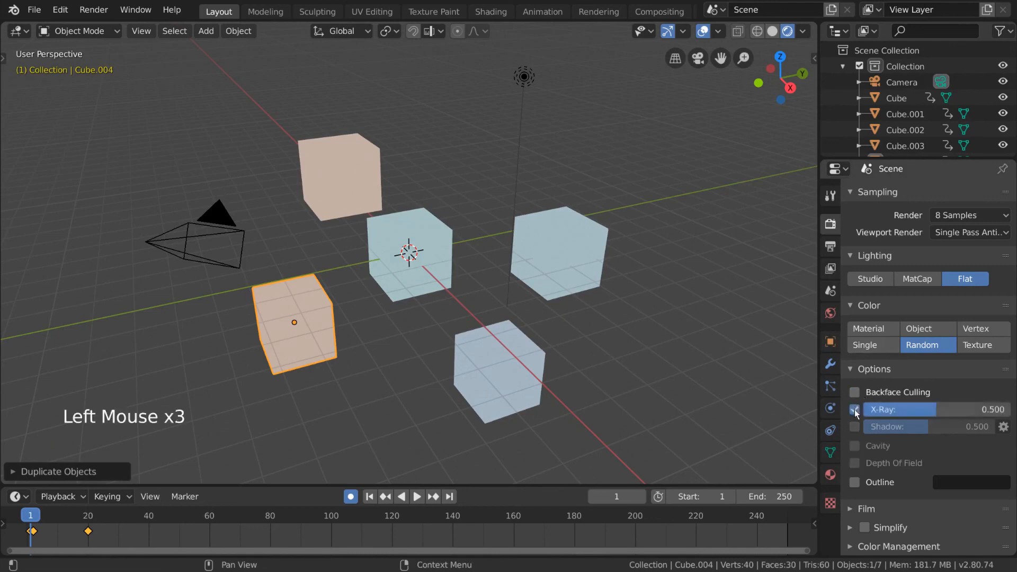
click(854, 409)
click(855, 426)
click(854, 427)
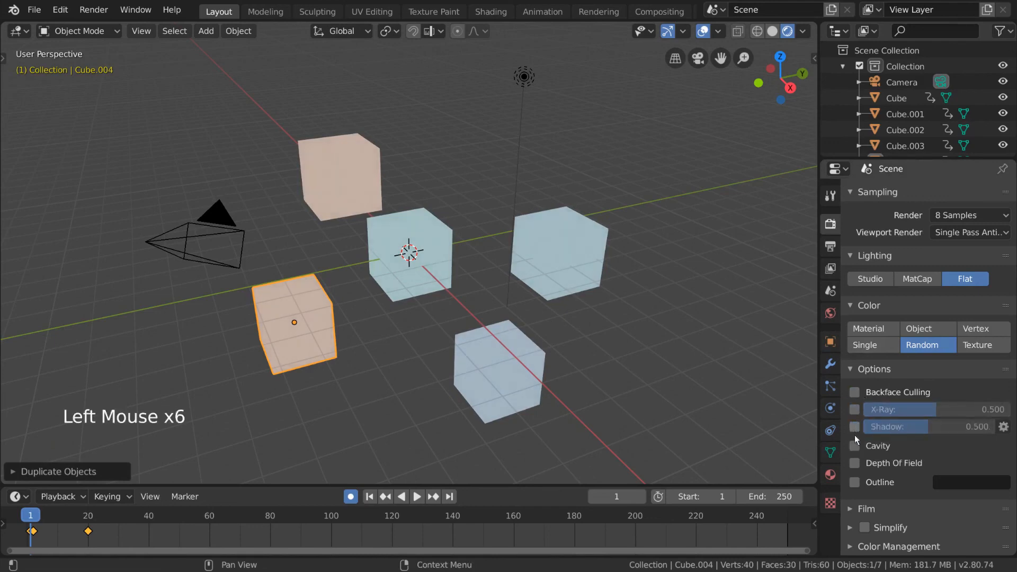
click(853, 465)
click(855, 465)
click(855, 481)
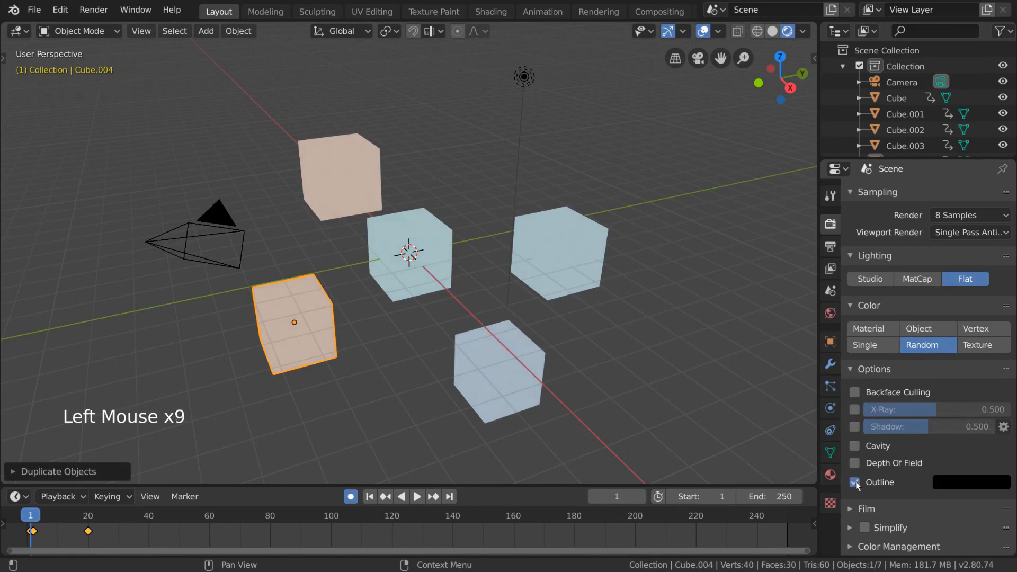
click(856, 482)
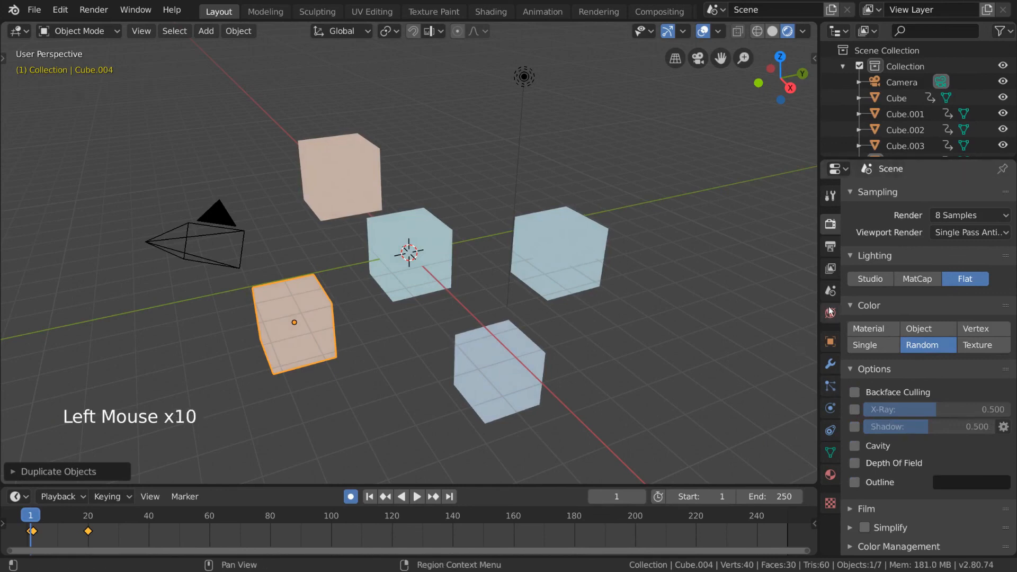
- Review the scene's output properties, from the dimensions and frame range to the output file settings
scroll(935, 322, up, 3)
scroll(936, 322, up, 3)
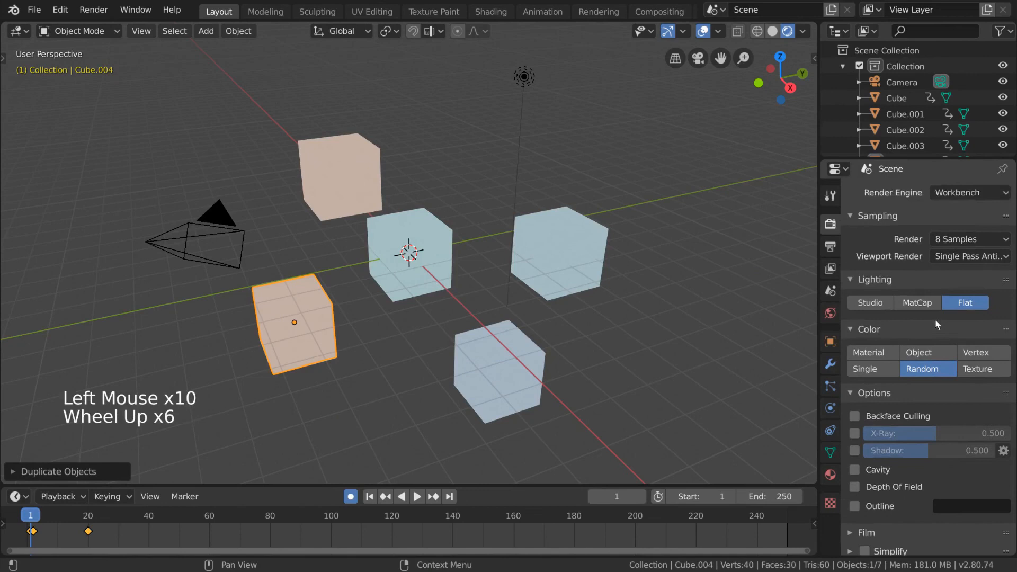
click(830, 247)
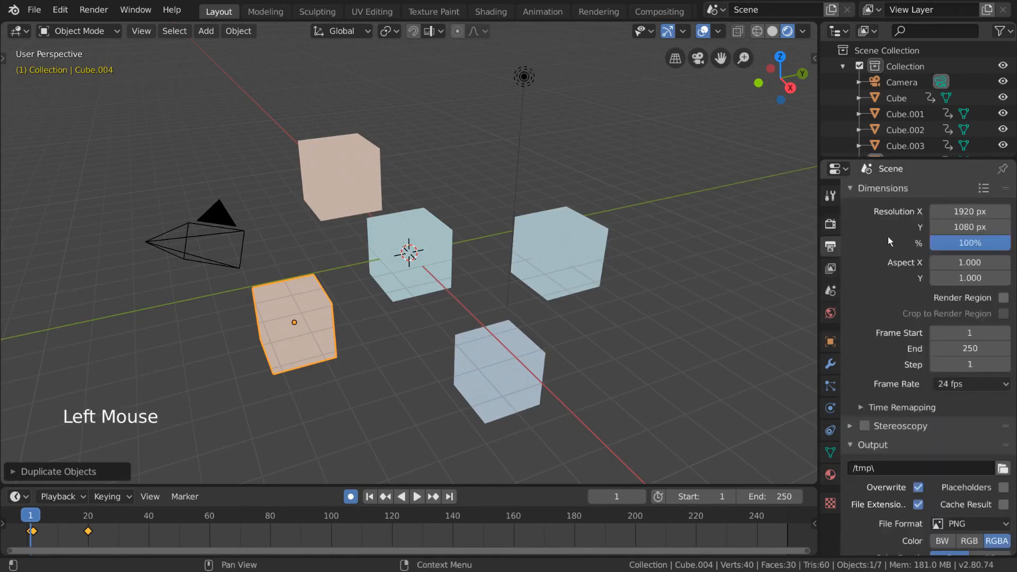
scroll(890, 253, down, 7)
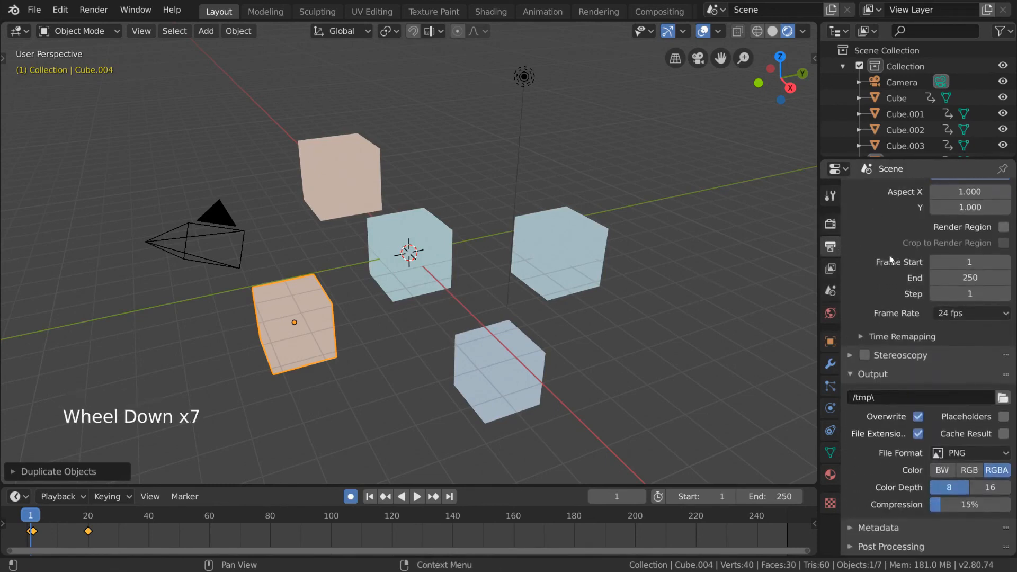
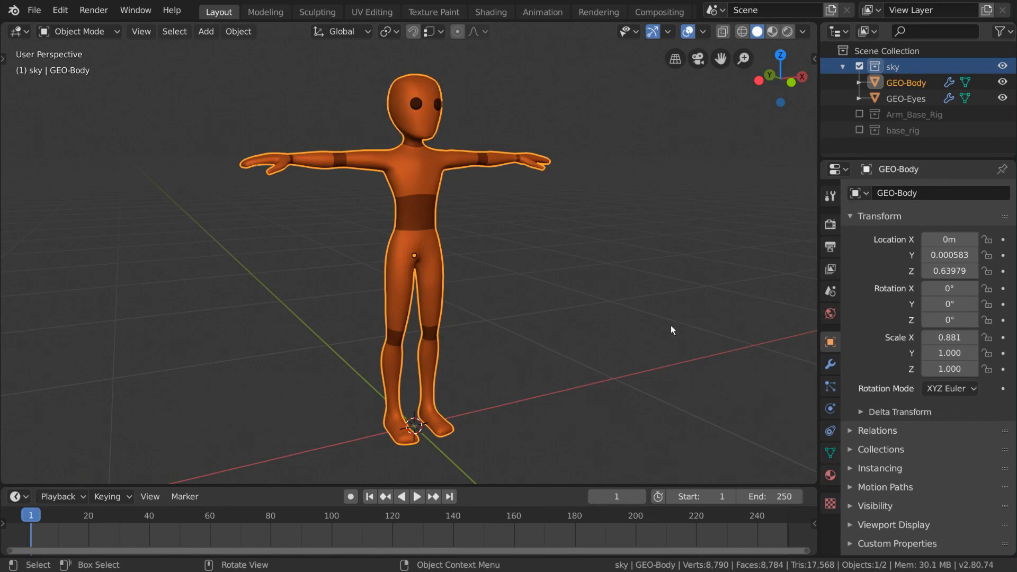
- Try adding a single-bone armature to the character scene and moving it beside the body, and undo the addition
click(206, 31)
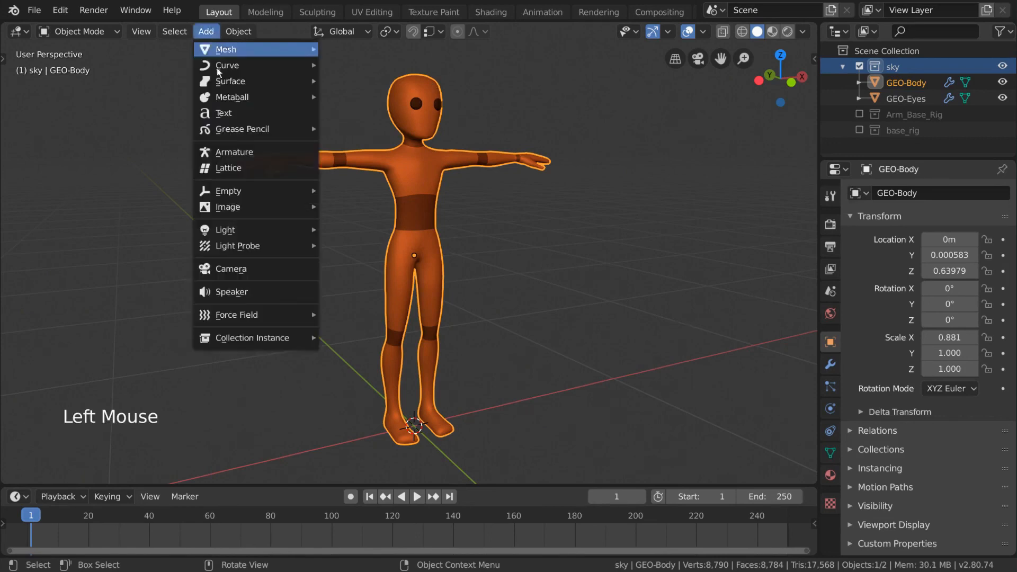
click(304, 153)
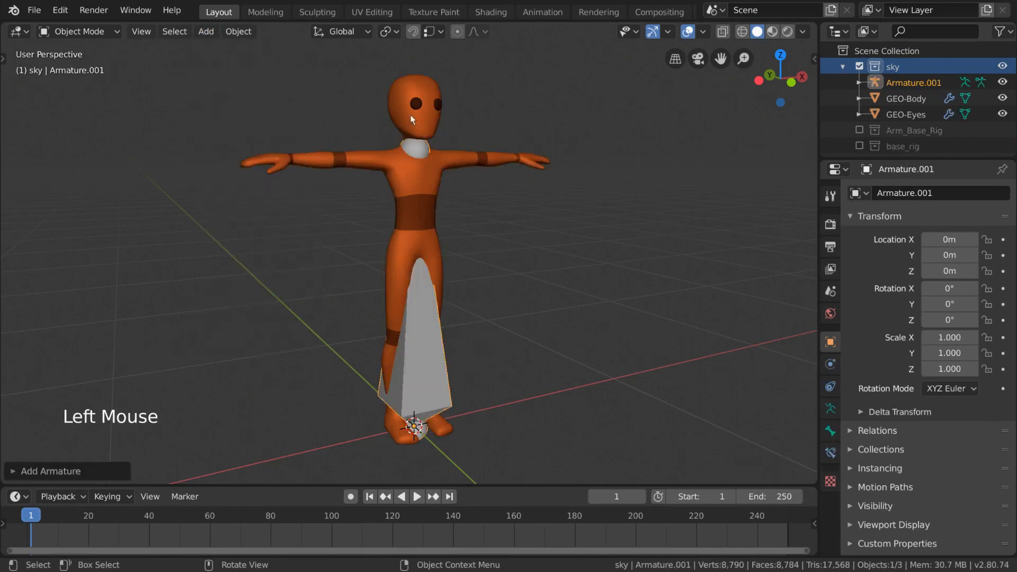
key(g)
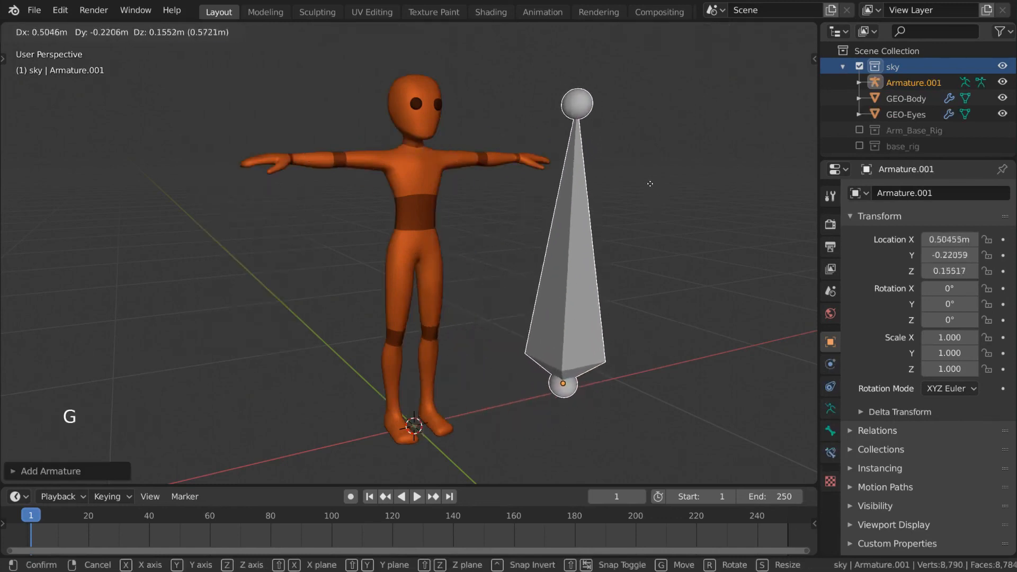
right_click(640, 189)
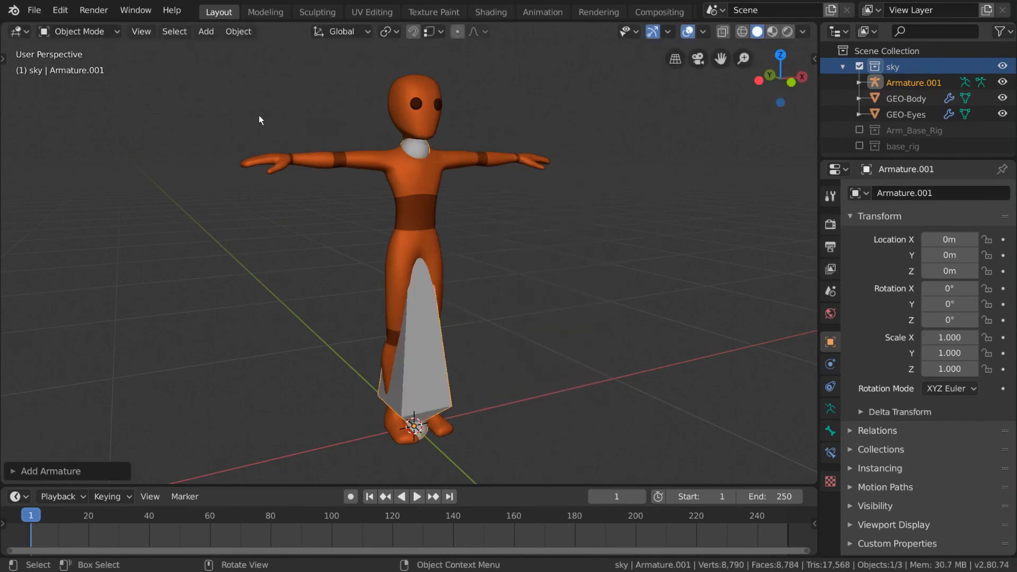
key(ctrl+z)
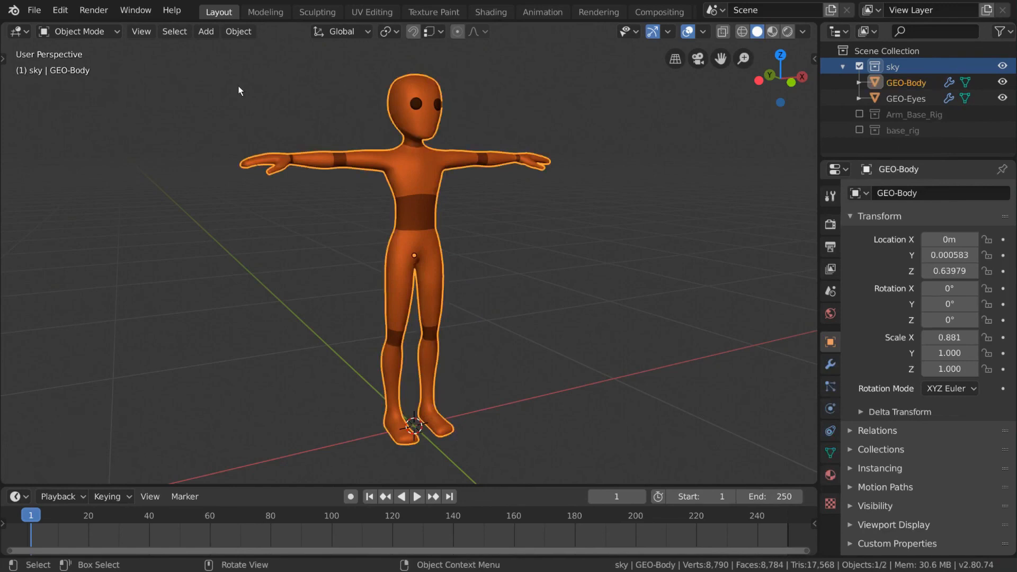
- Find the Rigify add-on in the preferences, expand its details, enable it, and close the preferences
click(60, 10)
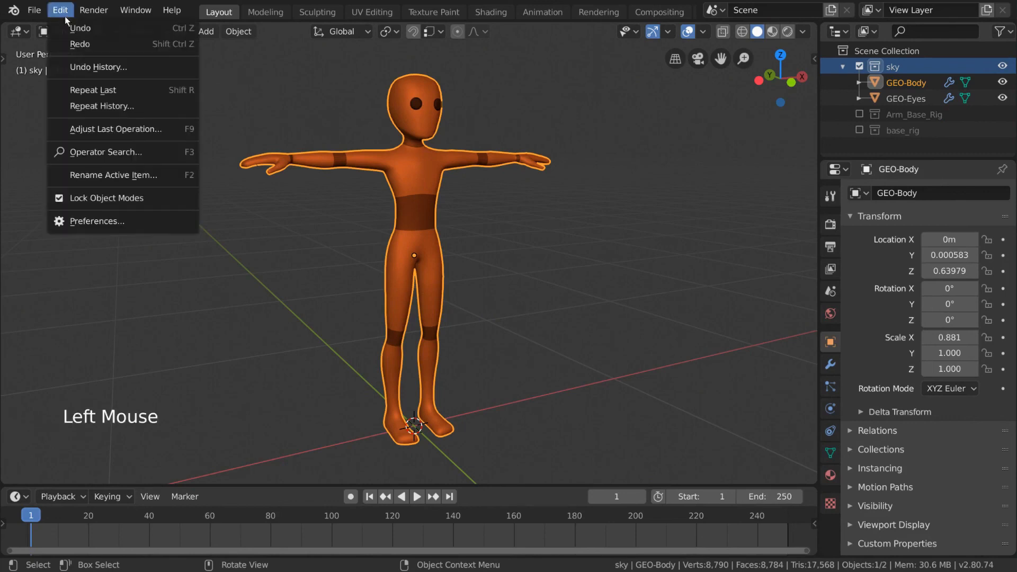
click(97, 220)
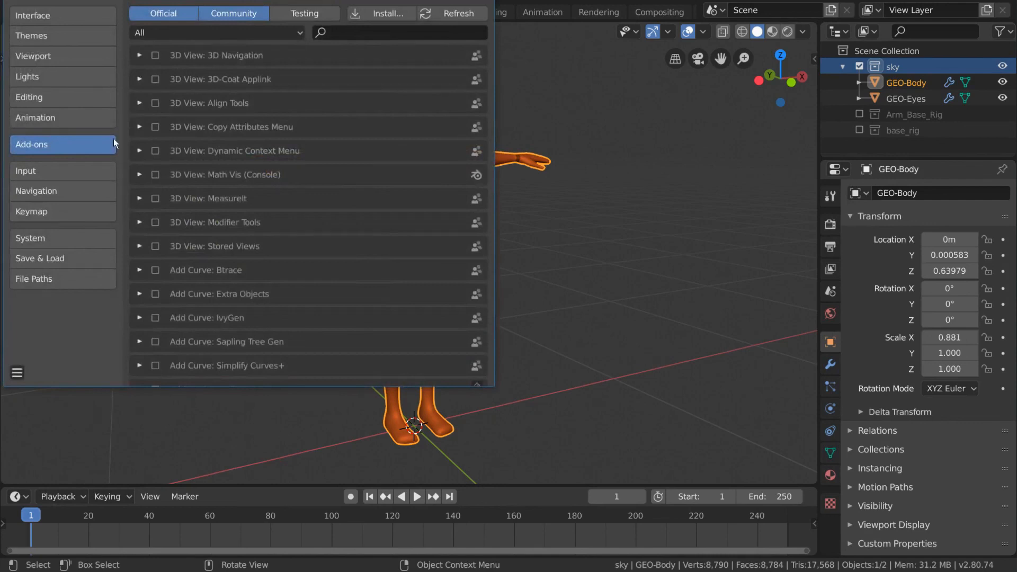
click(369, 27)
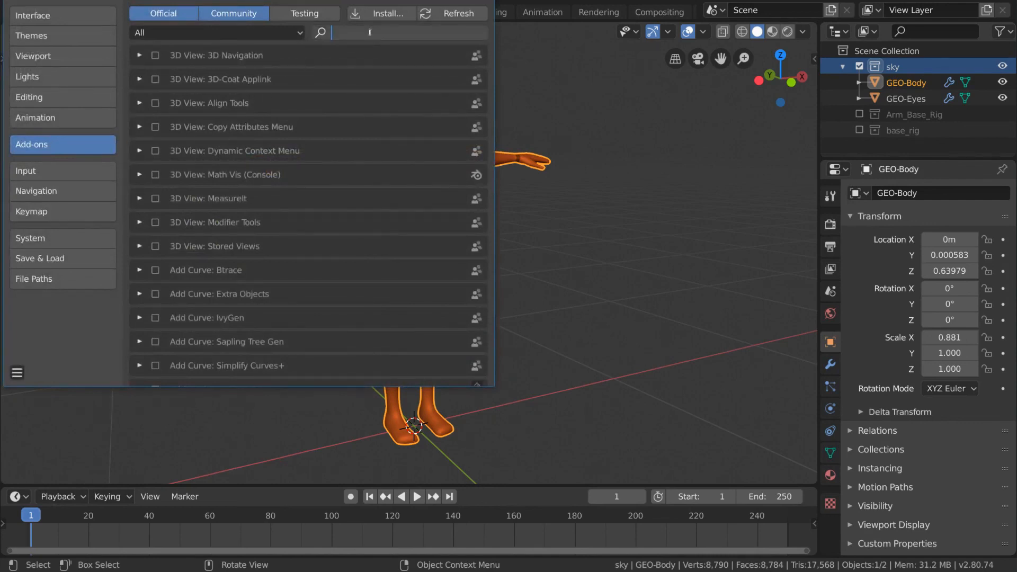
text(rigify)
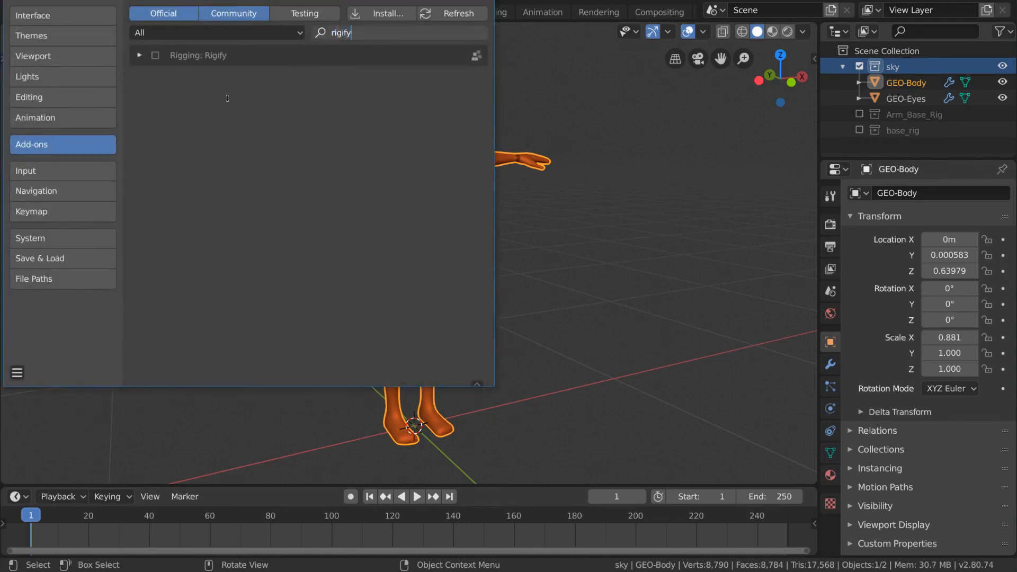
key(Return)
click(139, 55)
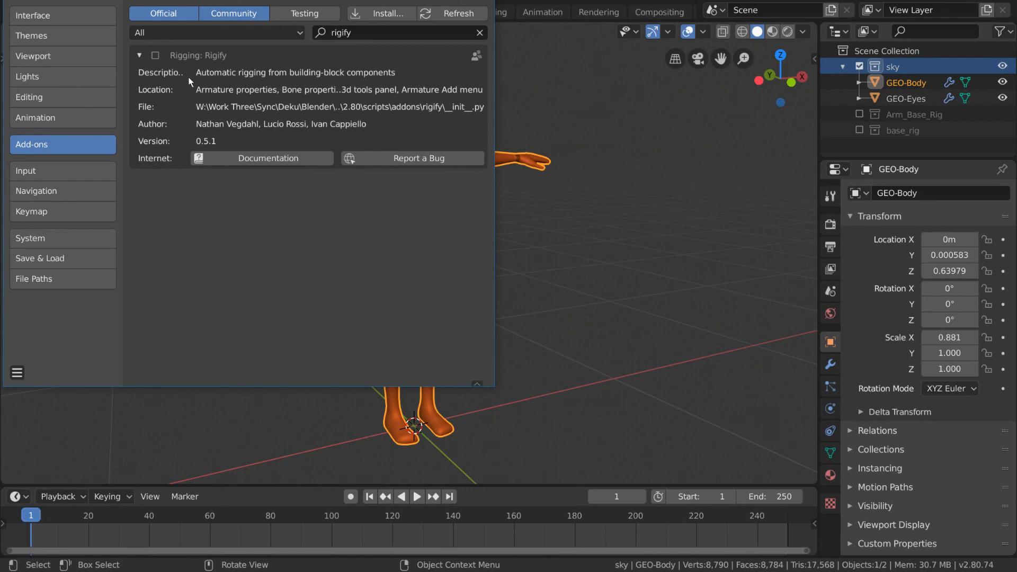
click(155, 55)
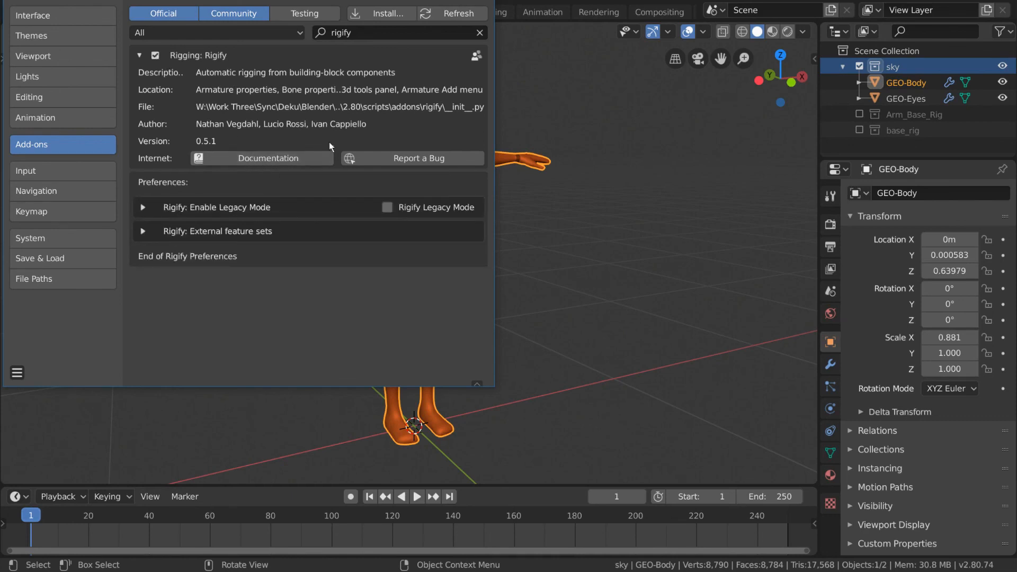
click(483, 1)
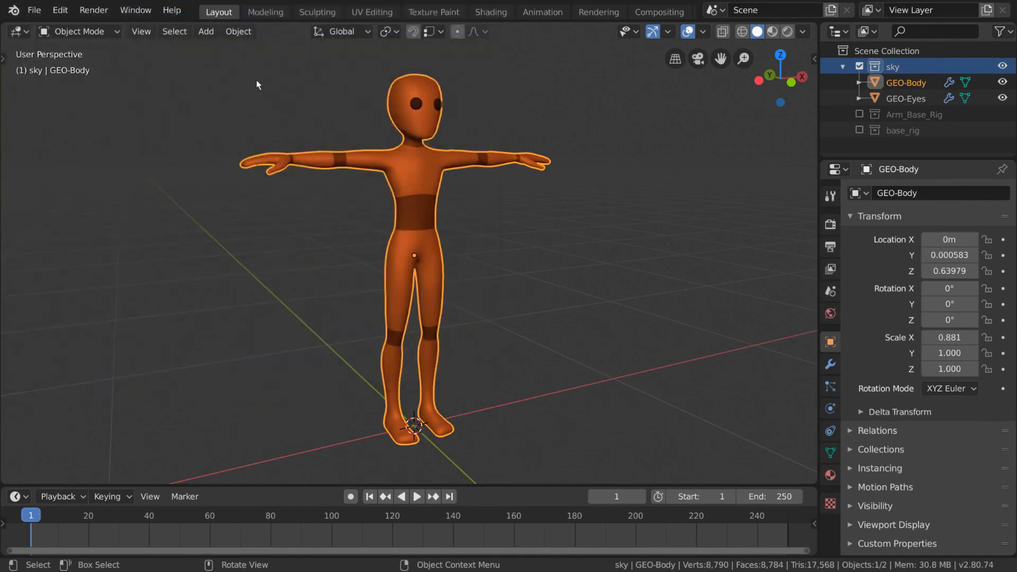
- Add a Human (Meta-Rig) armature to the character scene at the world origin
click(207, 31)
mouse_move(244, 153)
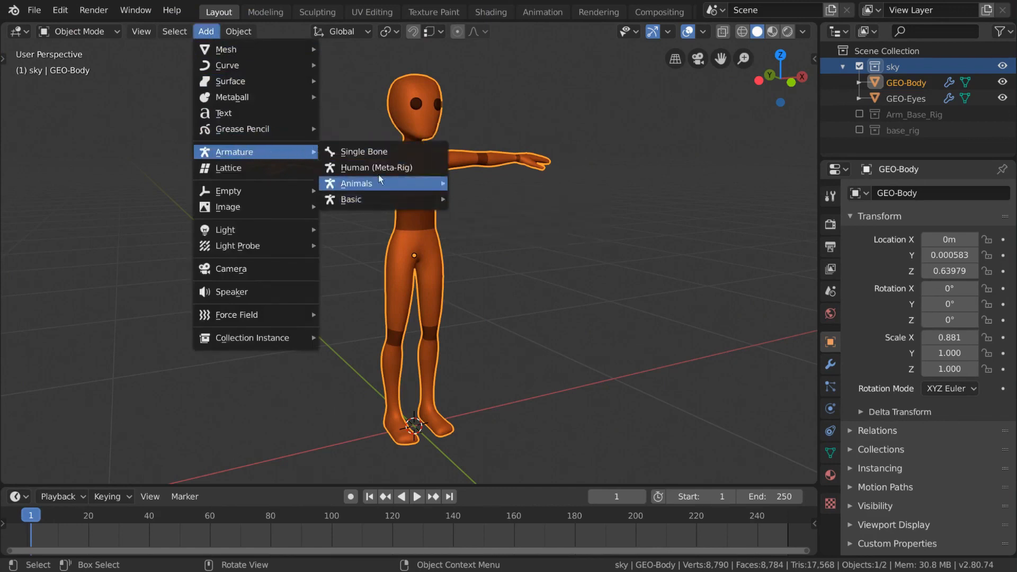
mouse_move(443, 186)
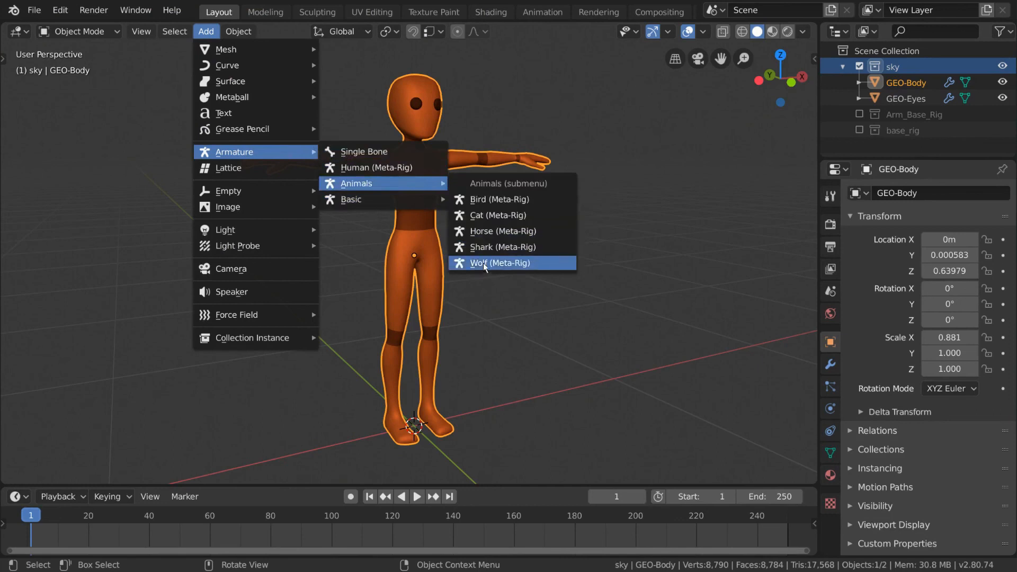
mouse_move(412, 198)
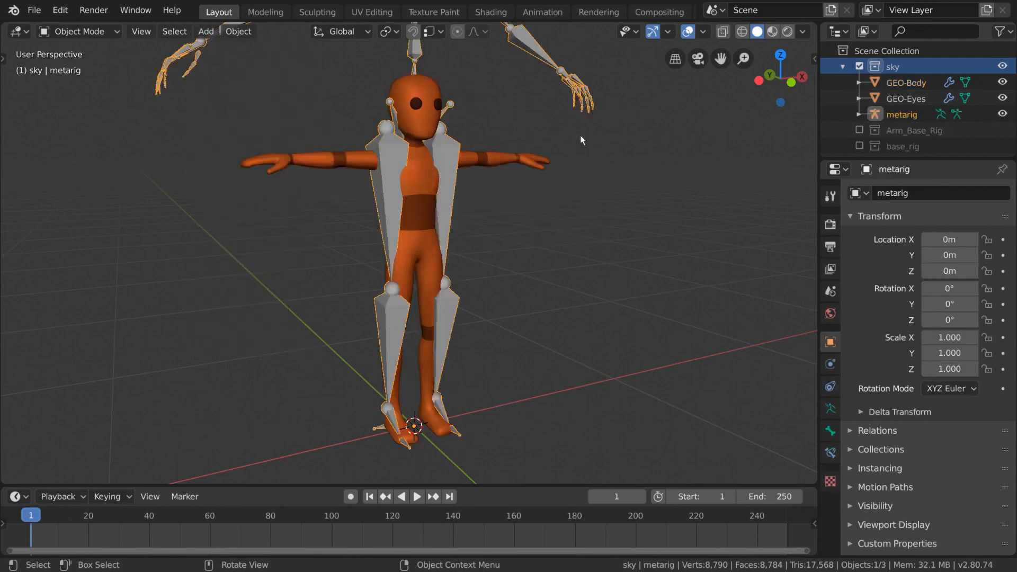
scroll(585, 135, down, 4)
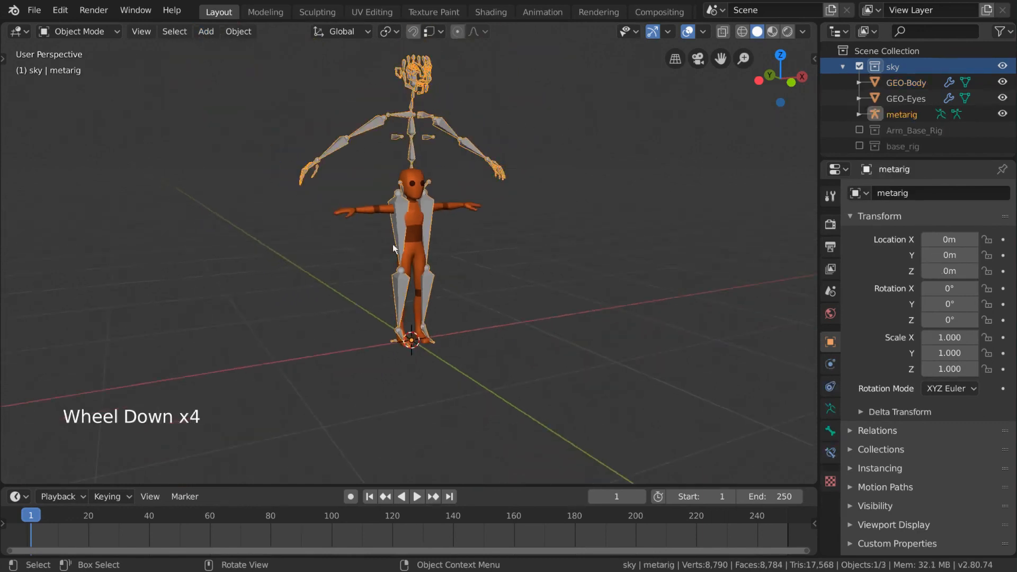
scroll(519, 218, up, 4)
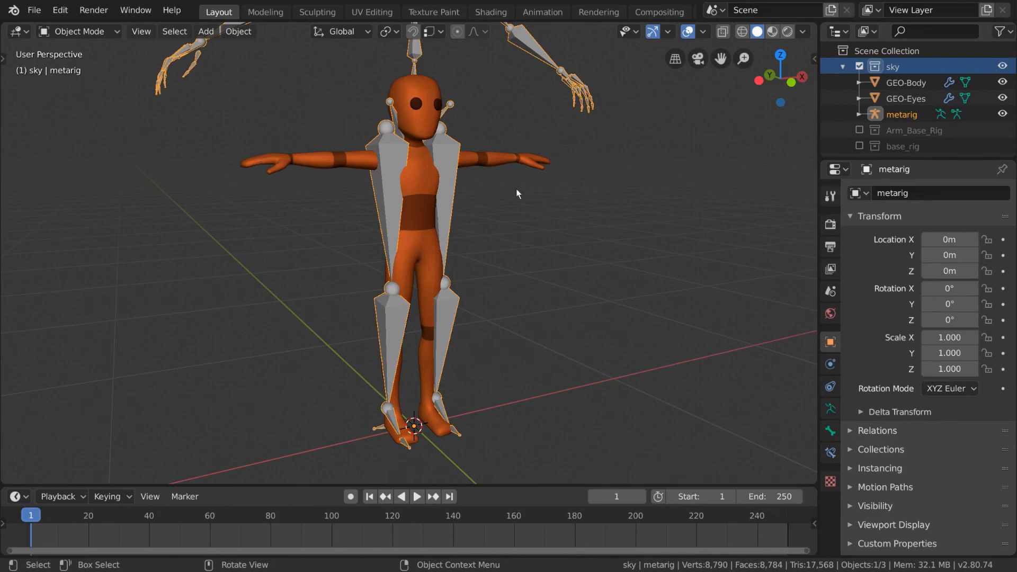
- Switch the metarig to Edit Mode
scroll(516, 189, down, 1)
middle_drag(516, 188, 520, 205)
scroll(526, 208, down, 2)
click(99, 33)
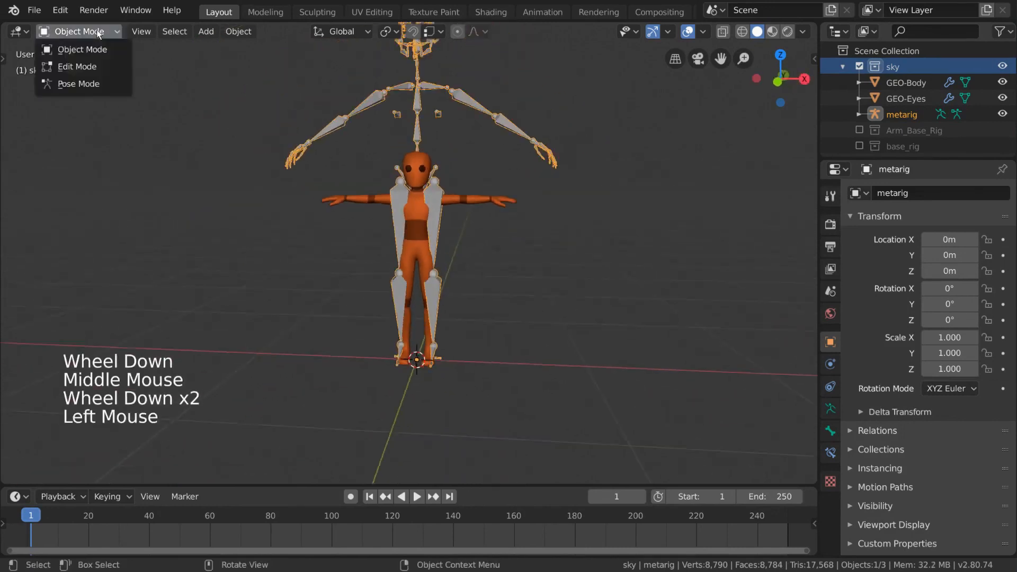
click(94, 64)
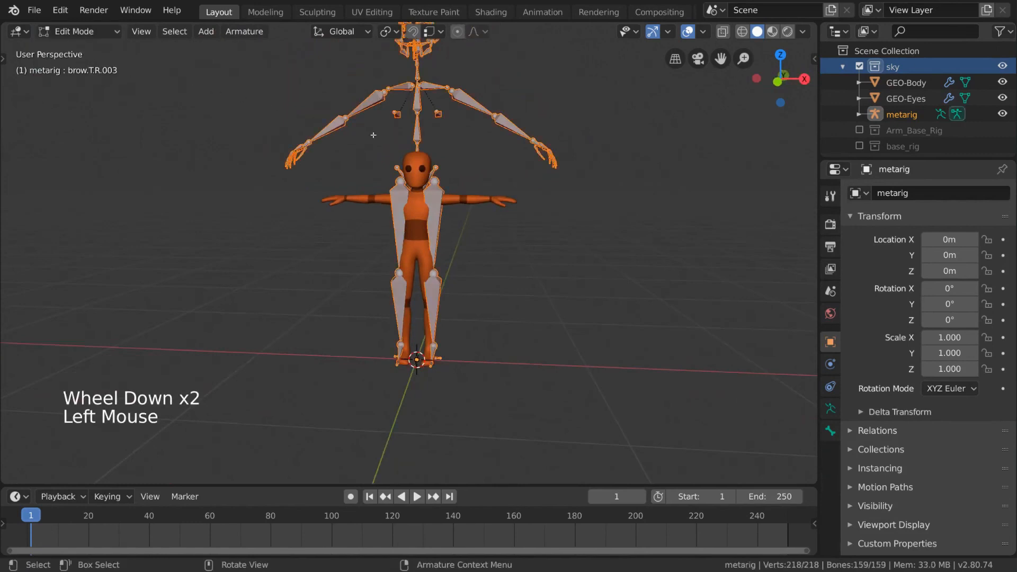
- Try scaling all the metarig's bones down around their median point, and undo the scaling
scroll(506, 172, down, 1)
shift+middle_drag(546, 142, 528, 178)
scroll(497, 175, up, 1)
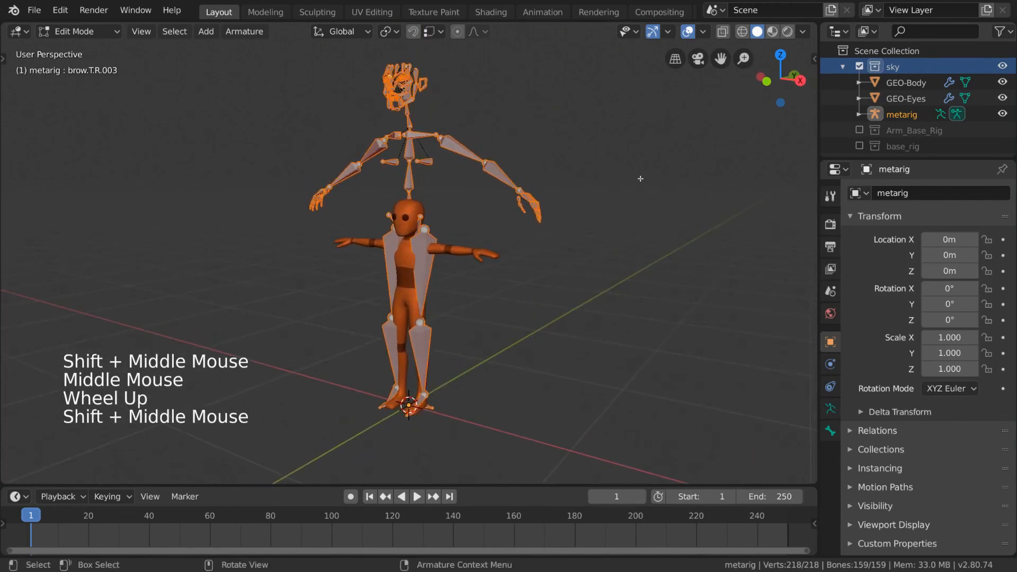
key(s)
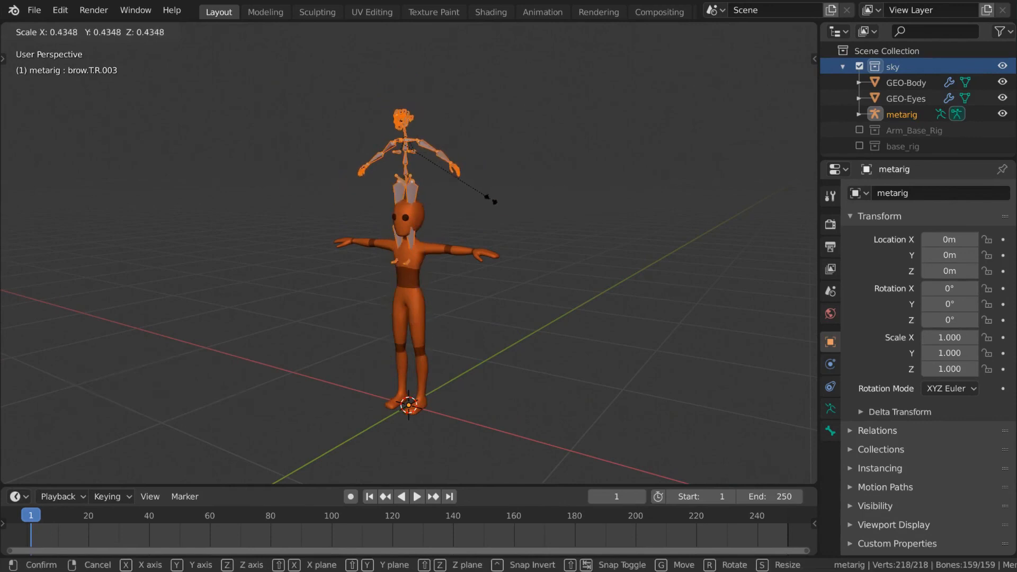
click(553, 206)
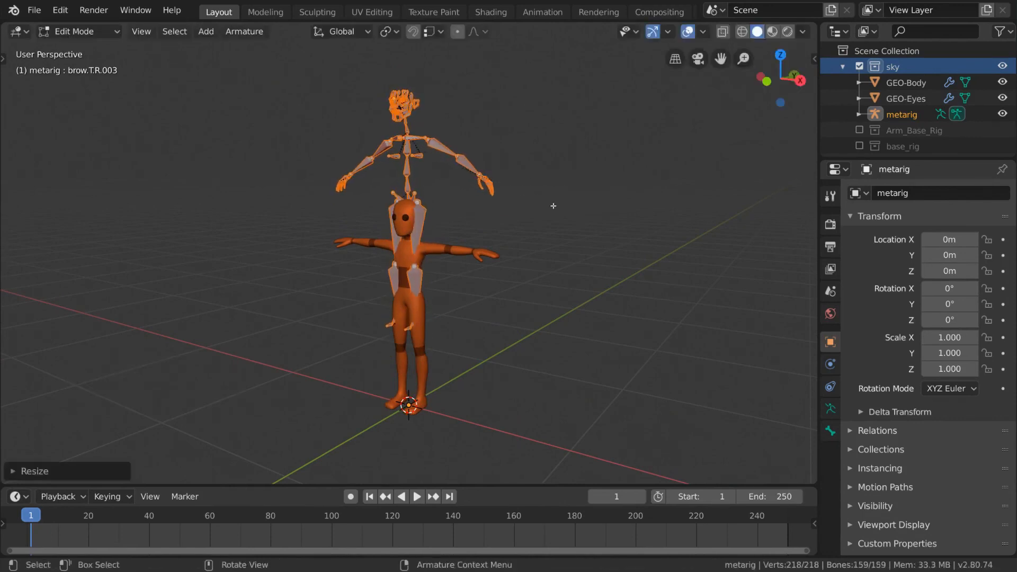
middle_drag(419, 403, 511, 318)
key(ctrl+z)
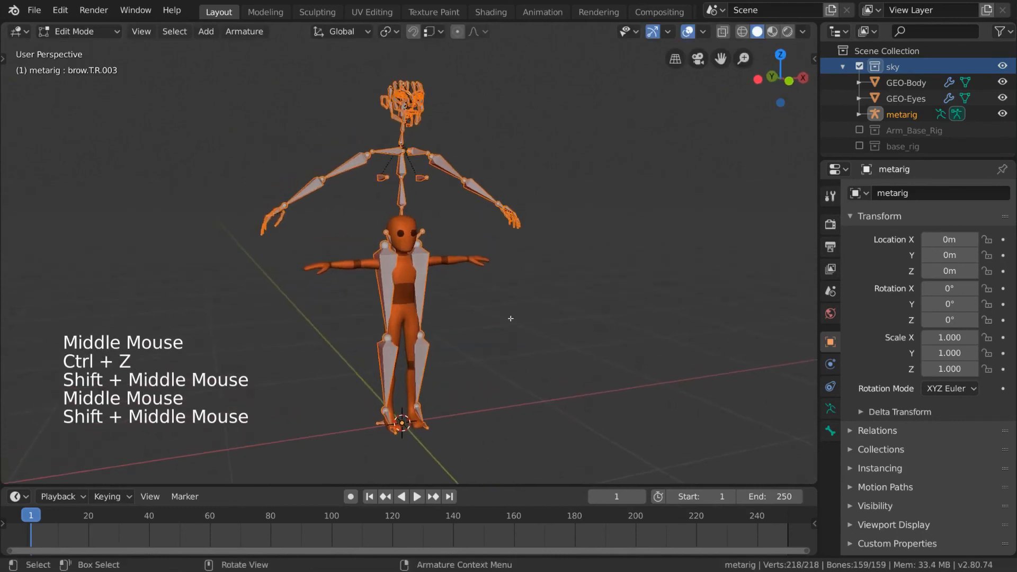
- Set the pivot point to 3D Cursor and scale all the metarig's bones down to match the character's height
click(398, 32)
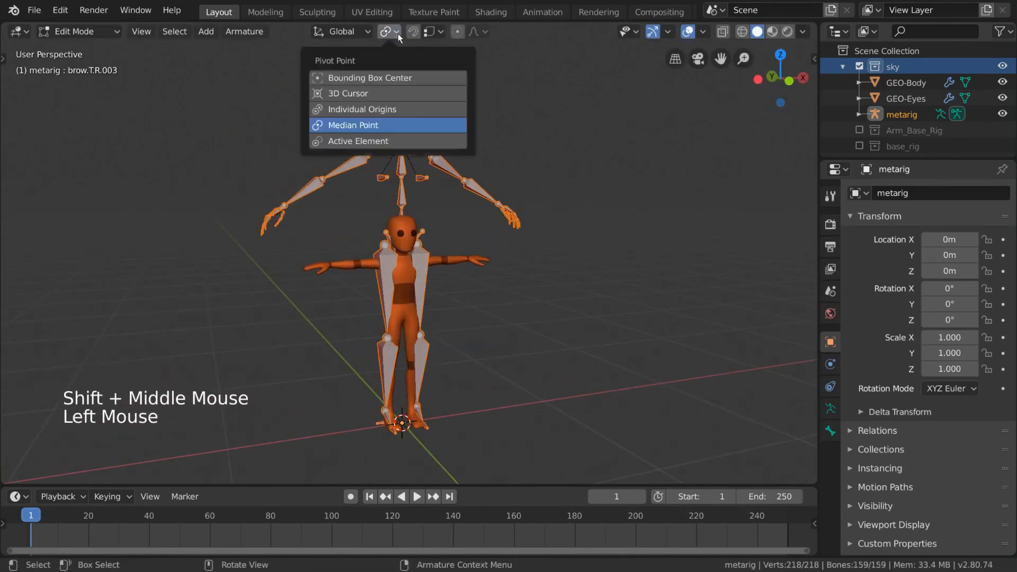
click(419, 93)
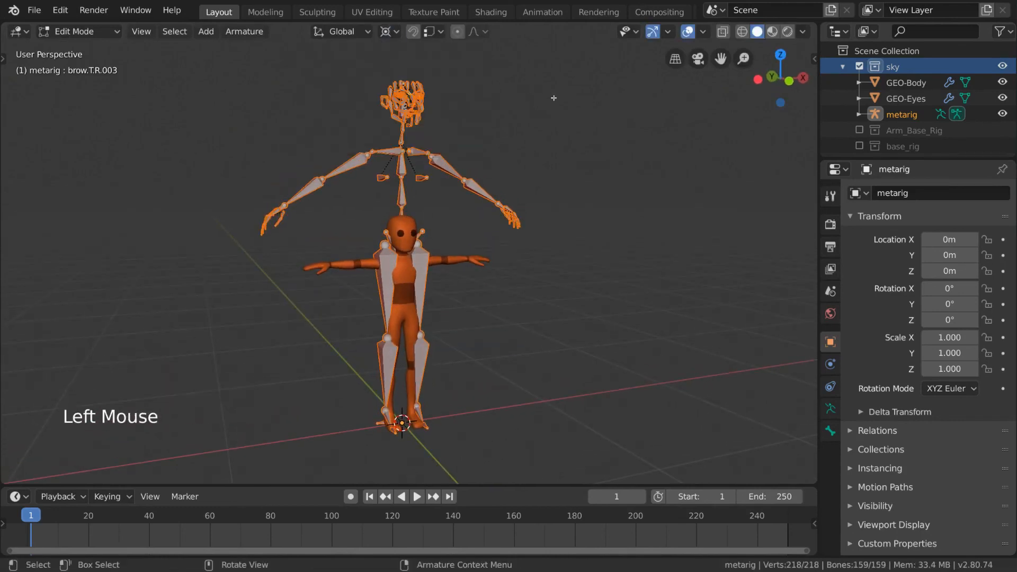
key(period)
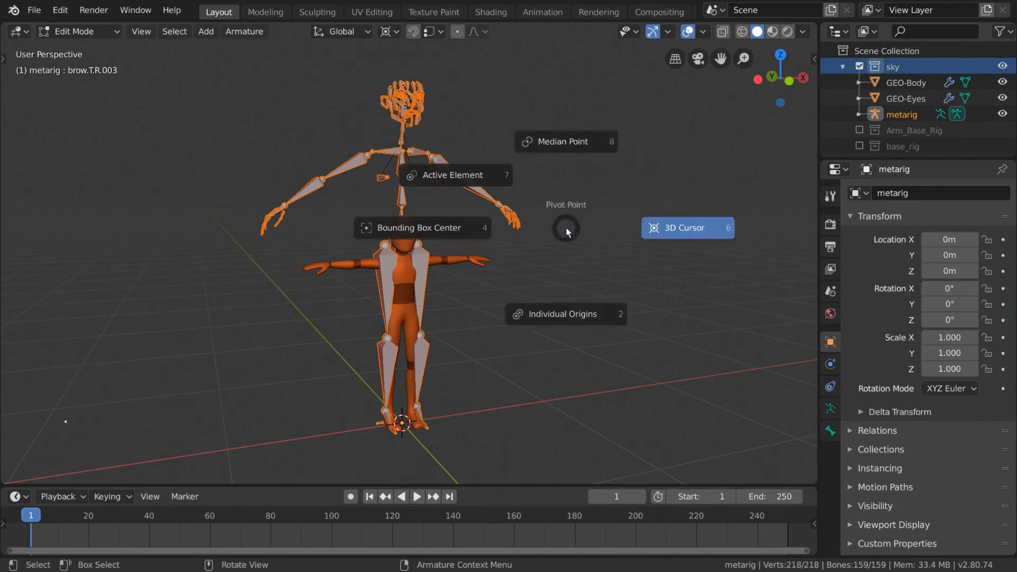
click(672, 227)
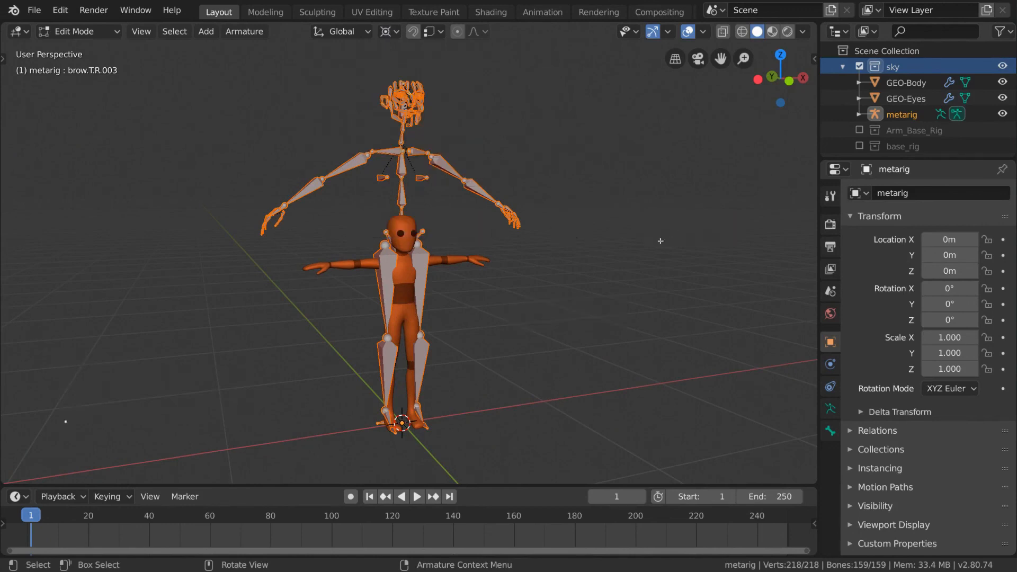
middle_drag(660, 241, 635, 127)
key(s)
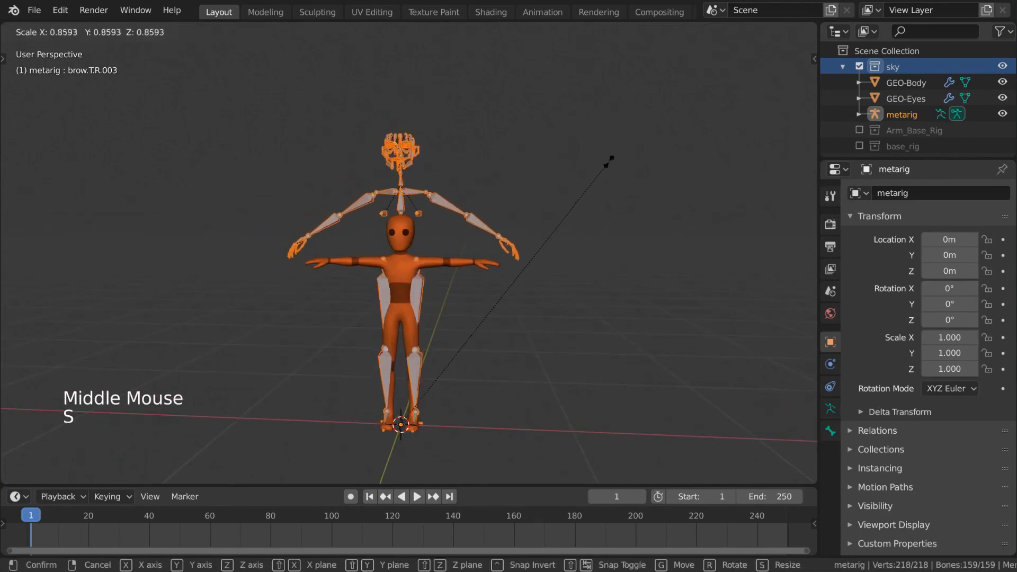
click(555, 241)
- Snap the 3D cursor to the world origin
shift+middle_drag(495, 236, 490, 194)
scroll(508, 217, up, 3)
scroll(507, 189, down, 1)
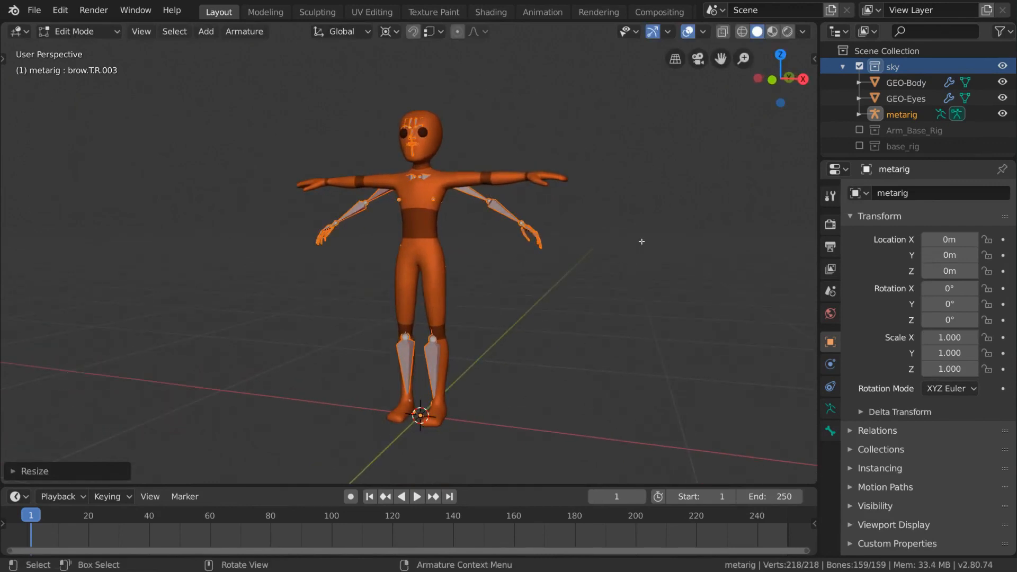
key(shift+s)
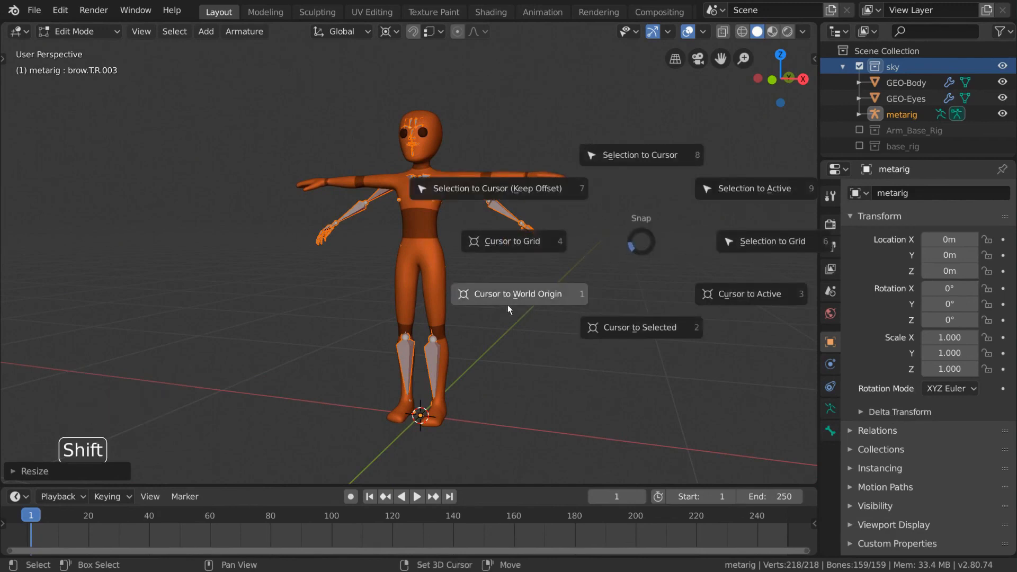
click(507, 307)
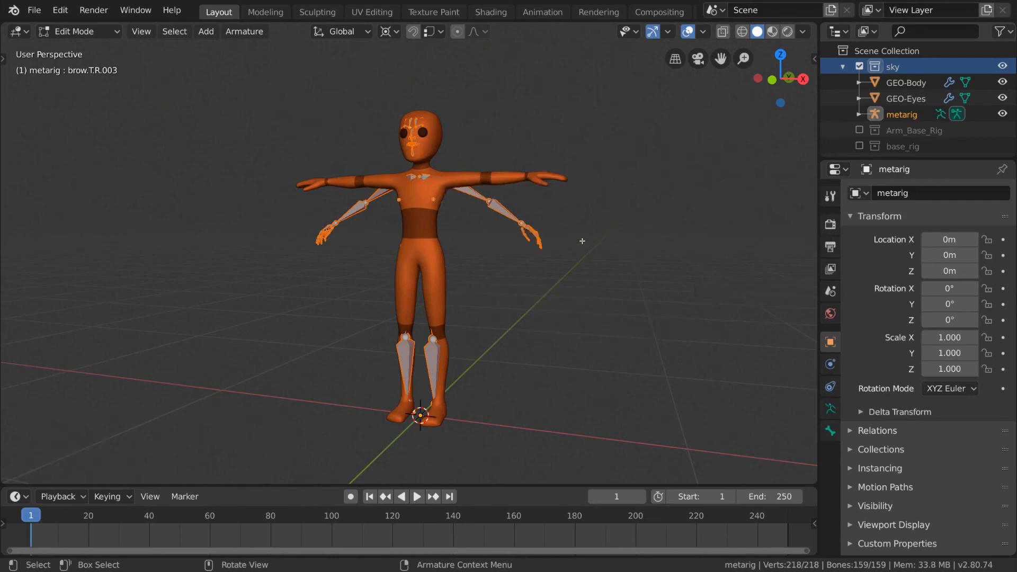
middle_drag(582, 241, 607, 237)
key(s)
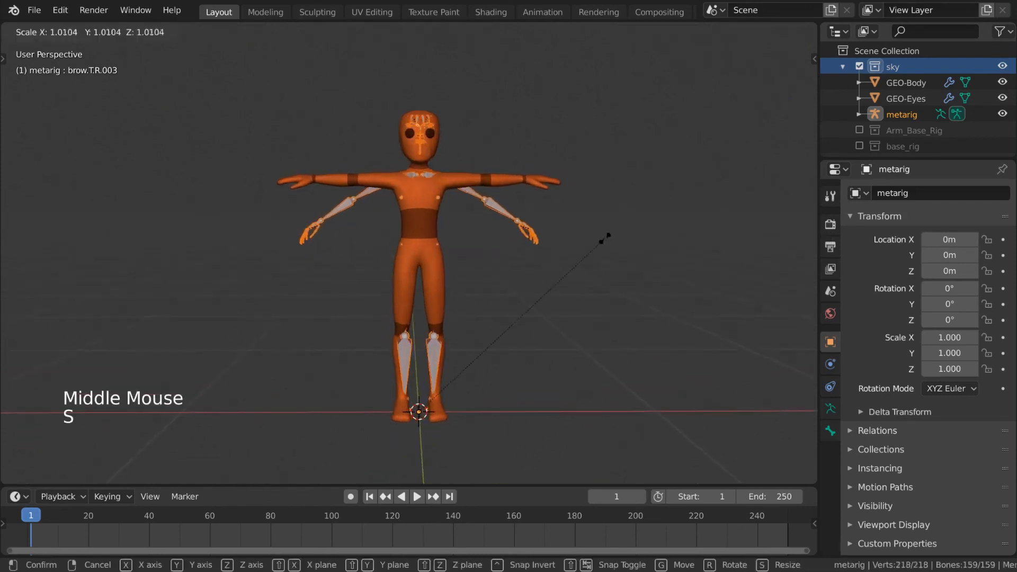
right_click(601, 241)
shift+middle_drag(549, 249, 558, 279)
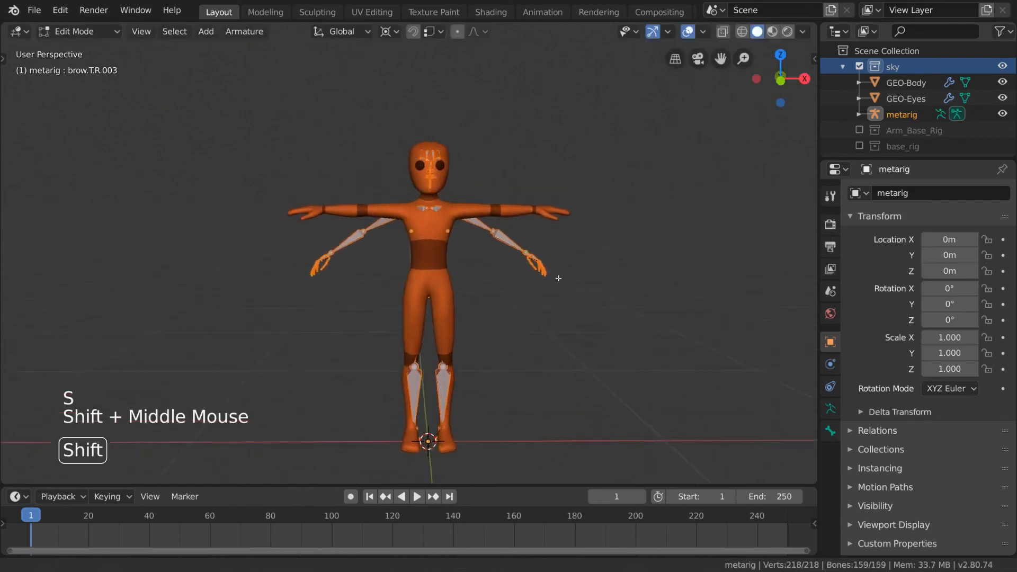
scroll(503, 282, up, 4)
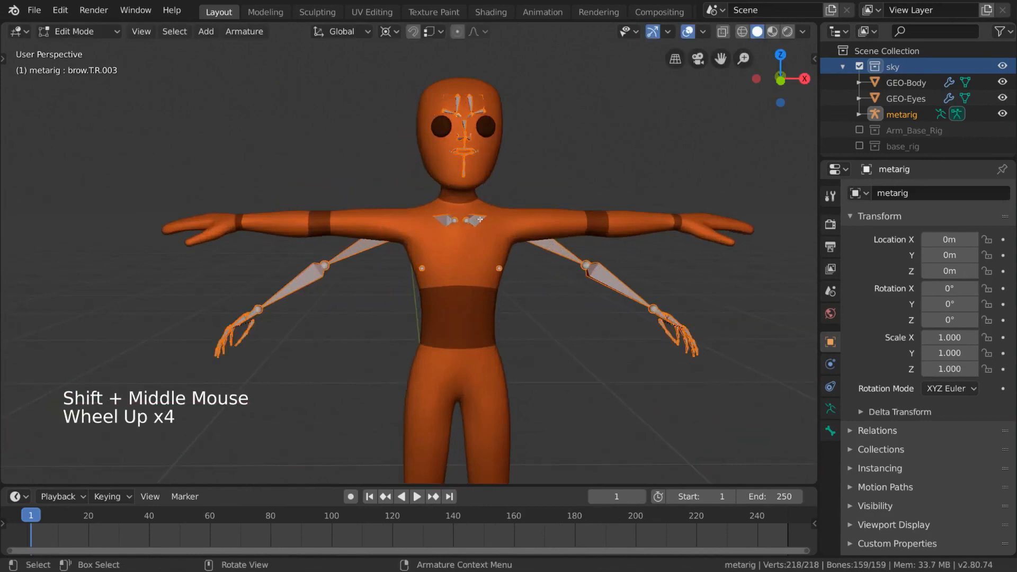
scroll(492, 224, down, 3)
middle_drag(549, 255, 525, 253)
shift+middle_drag(526, 247, 520, 225)
mouse_move(520, 225)
shift+middle_down()
mouse_move(504, 164)
mouse_move(424, 170)
mouse_move(453, 210)
mouse_move(424, 201)
mouse_move(449, 280)
mouse_move(510, 263)
mouse_move(501, 234)
shift+middle_up()
key(s)
right_click(591, 212)
- Show the viewport in wireframe, clear the bone selection, and box-select the metarig's head and face bones
click(741, 31)
scroll(449, 280, up, 4)
scroll(449, 280, up, 2)
key(a)
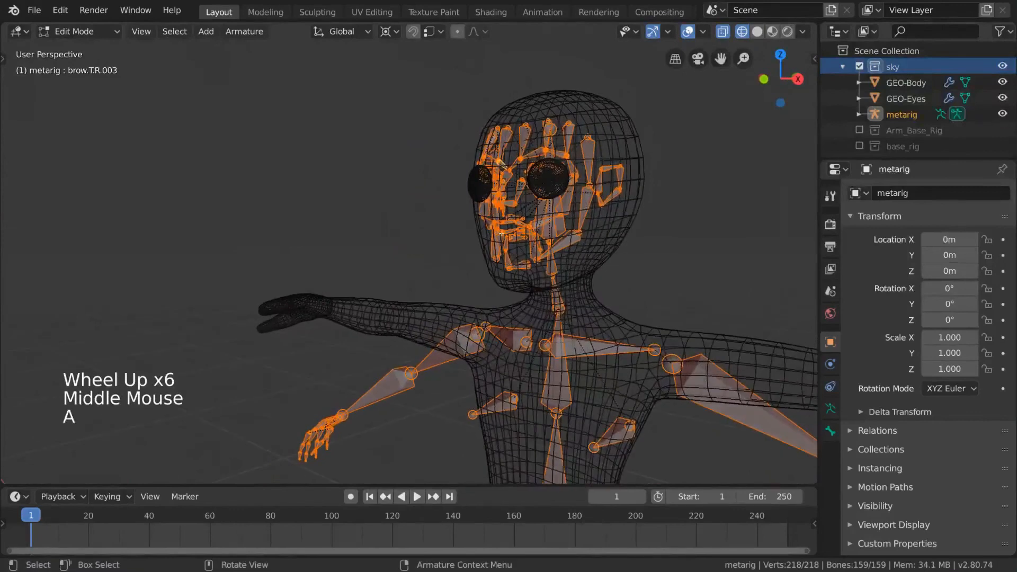
key(alt+a)
key(b)
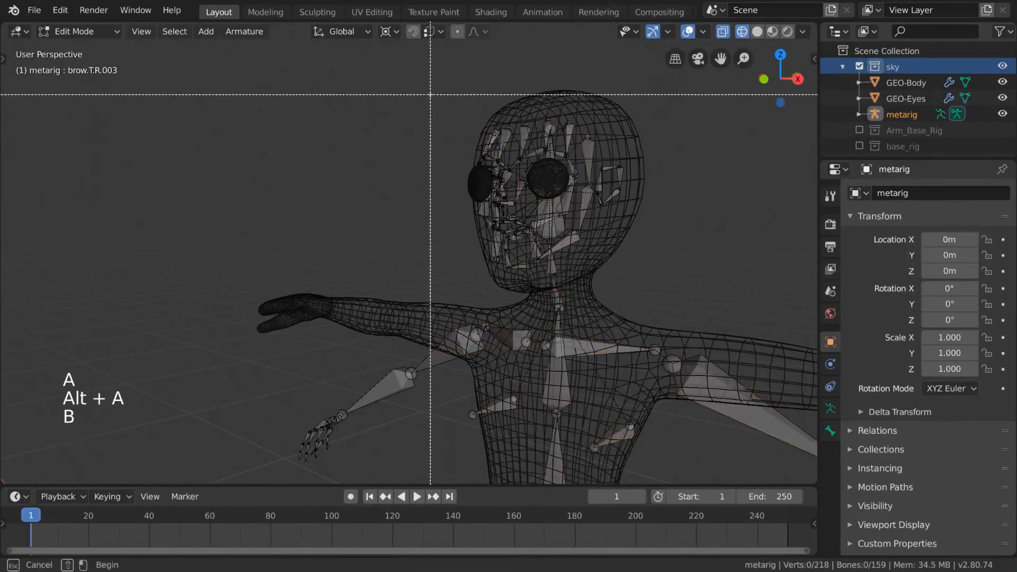
drag(418, 99, 680, 278)
middle_drag(680, 278, 553, 284)
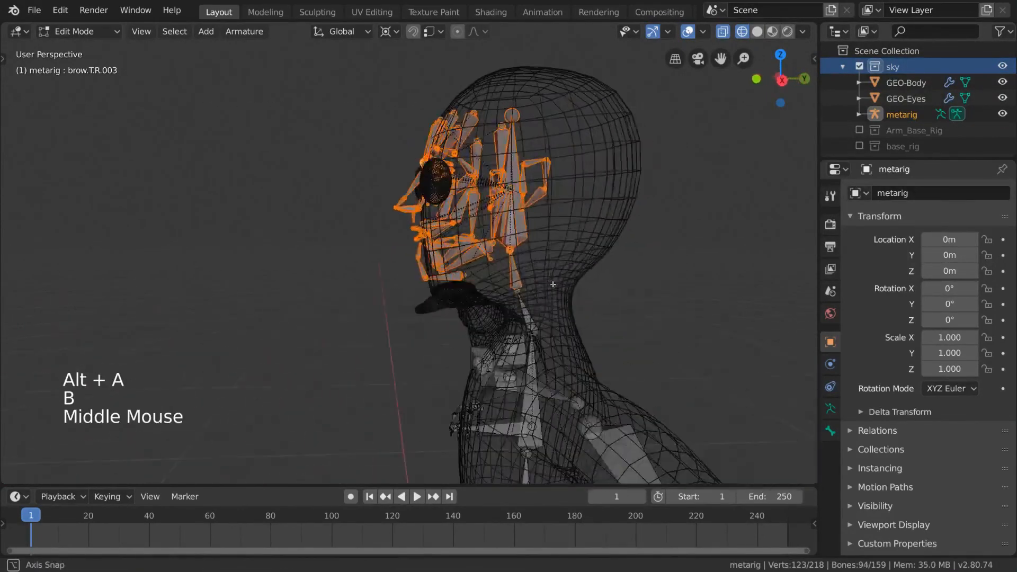
- Box-select the metarig's head area and deselect the head and neck bones, keeping only the face bones selected
click(525, 228)
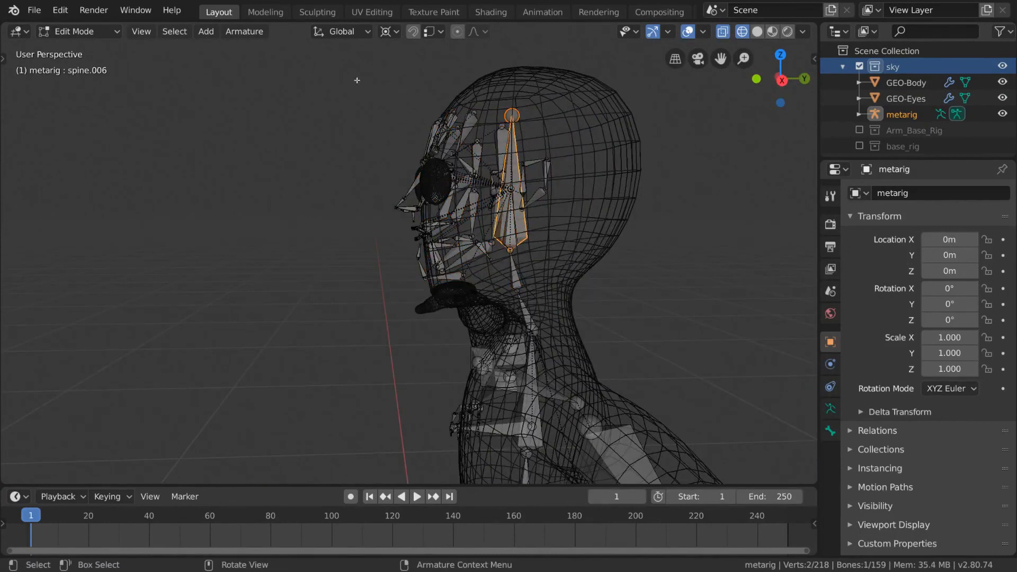
key(b)
drag(357, 80, 574, 302)
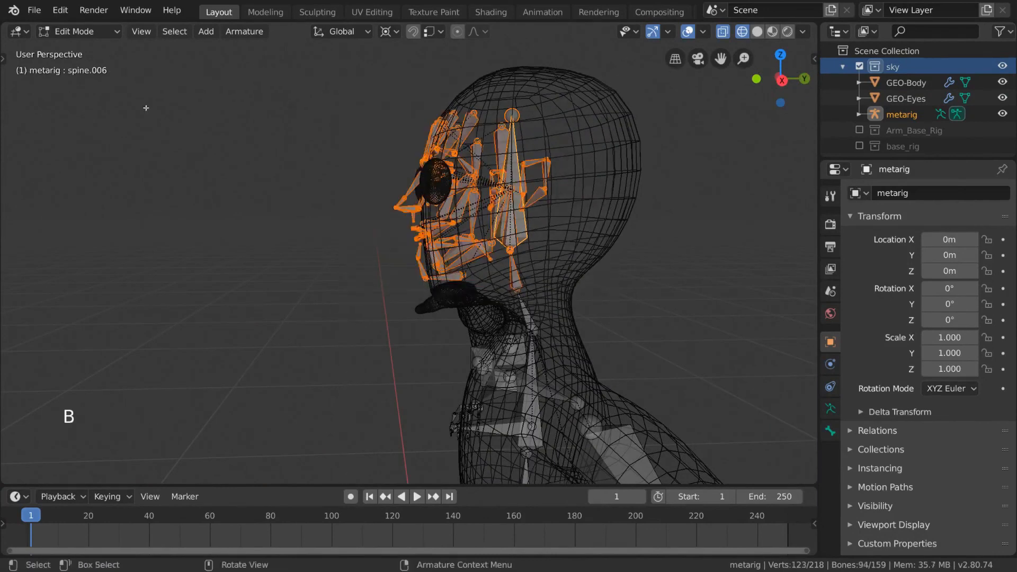
key(c)
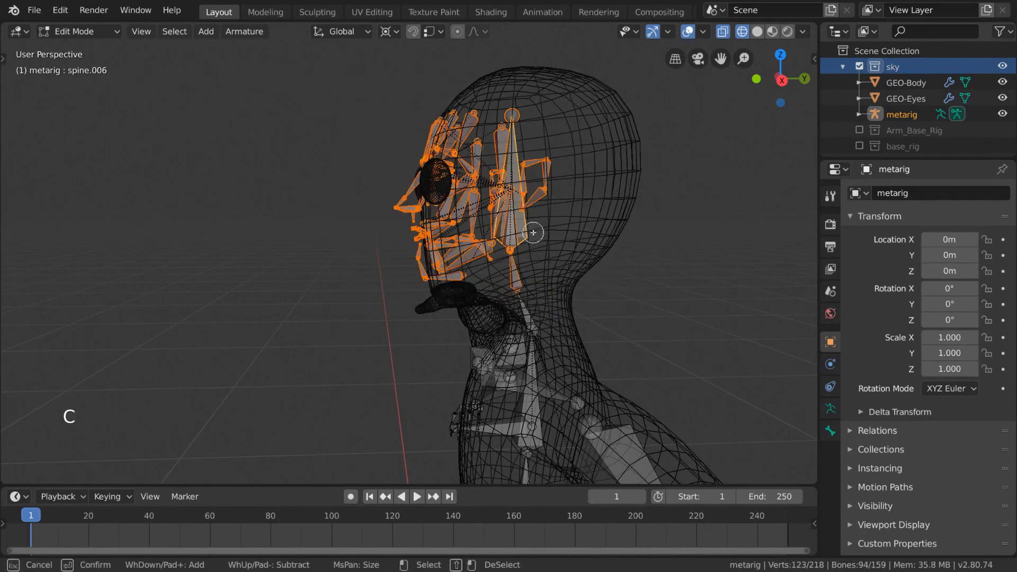
right_click(533, 233)
key(b)
middle_drag(544, 241, 542, 282)
key(b)
middle_drag(554, 286, 498, 282)
- Delete the selected face bones from the metarig
key(g)
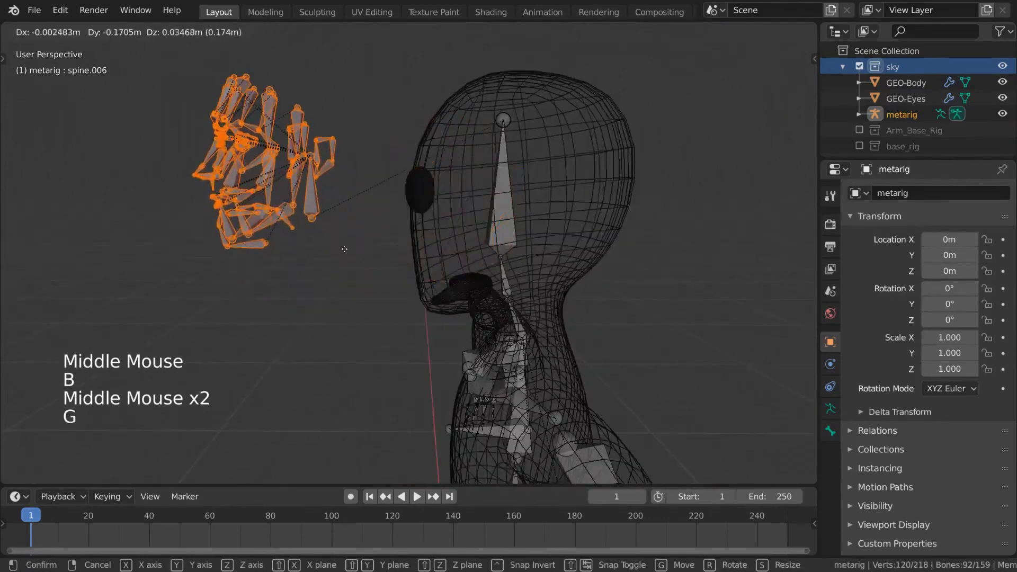
right_click(343, 253)
key(x)
click(344, 249)
- Select the right forearm bone and try moving it up toward the character's arm
middle_drag(344, 249, 603, 255)
scroll(602, 254, down, 4)
scroll(602, 254, down, 1)
shift+middle_drag(576, 300, 552, 234)
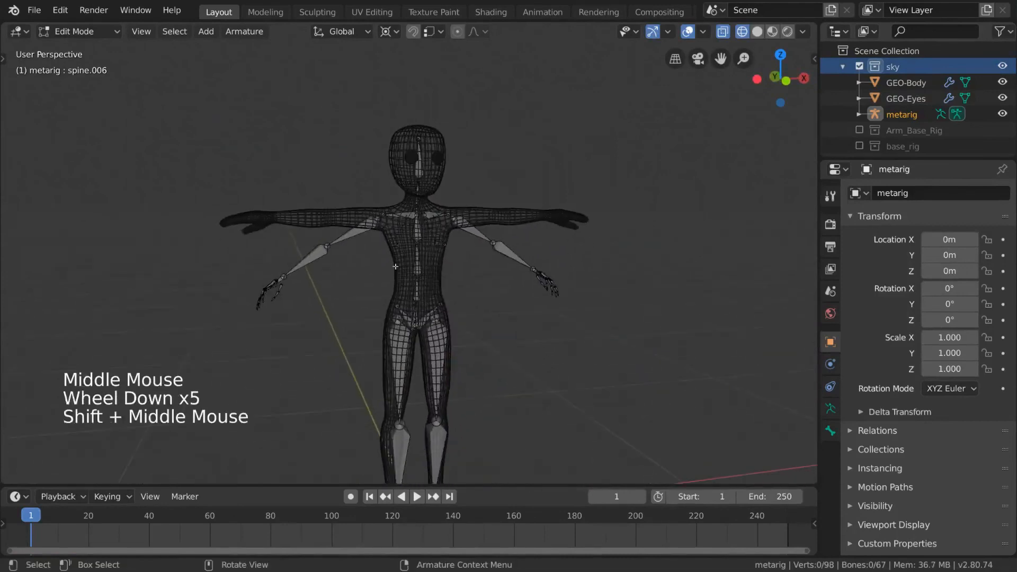
click(314, 259)
shift+middle_drag(352, 268, 482, 285)
scroll(485, 290, up, 2)
key(g)
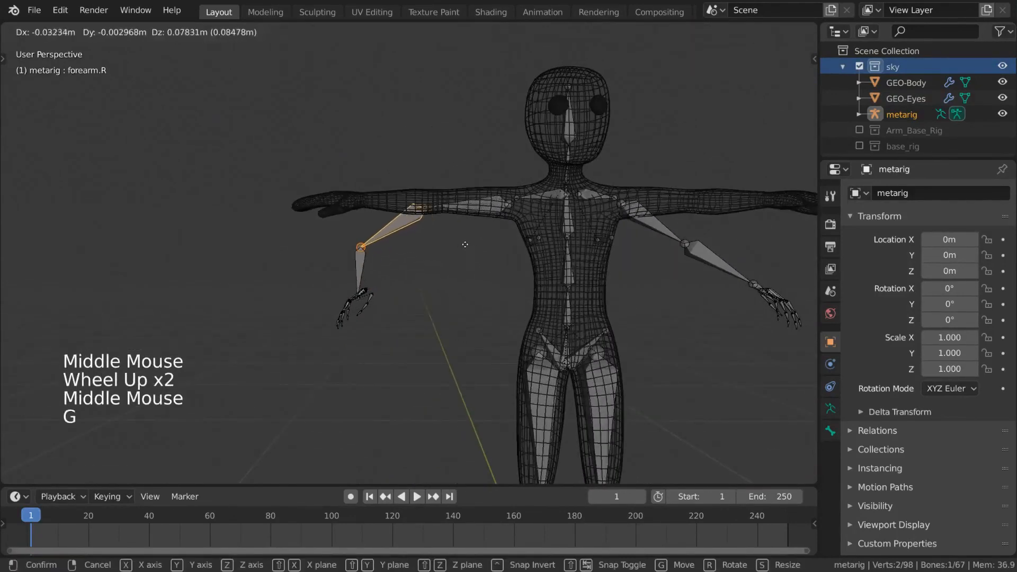
right_click(523, 300)
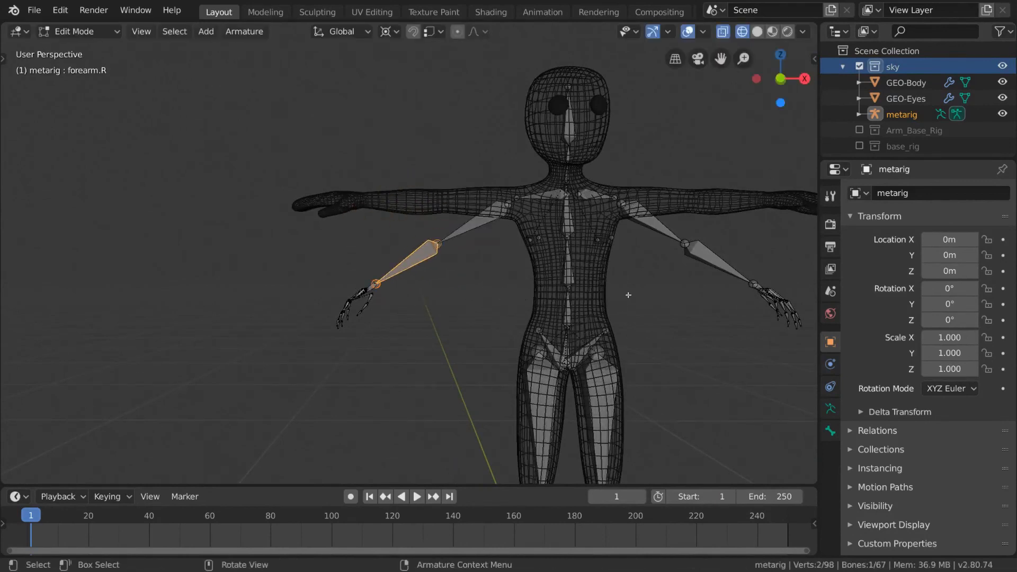
- Enable X-Axis Mirror so that bone edits apply to both sides of the metarig
scroll(439, 269, down, 2)
shift+middle_drag(540, 175, 520, 65)
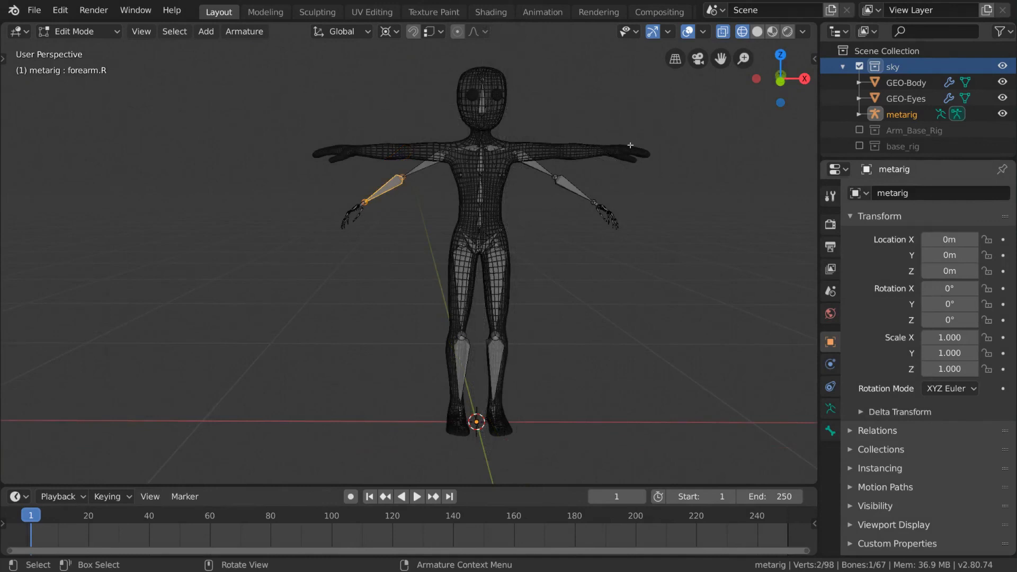
click(811, 59)
click(809, 96)
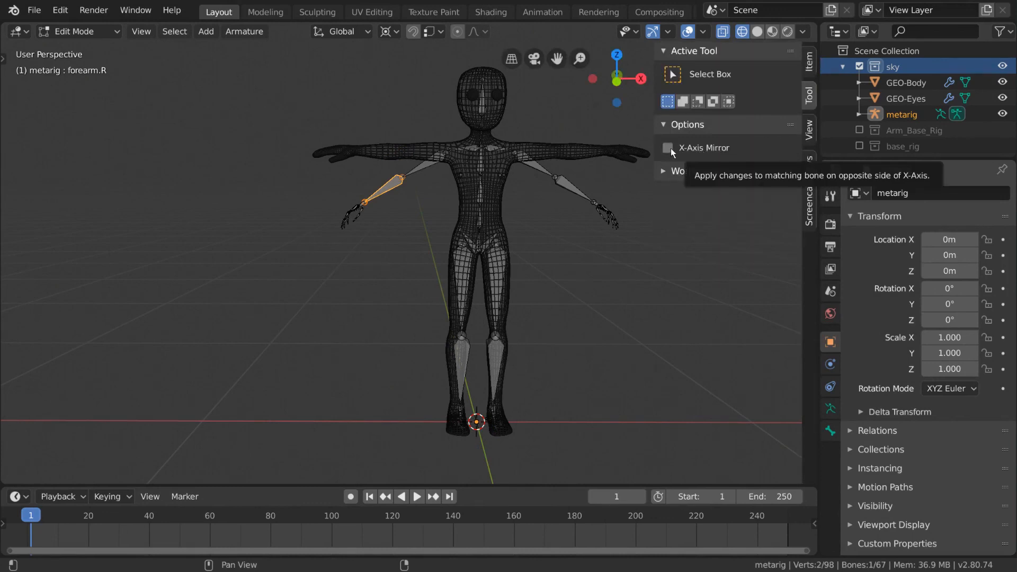
click(671, 149)
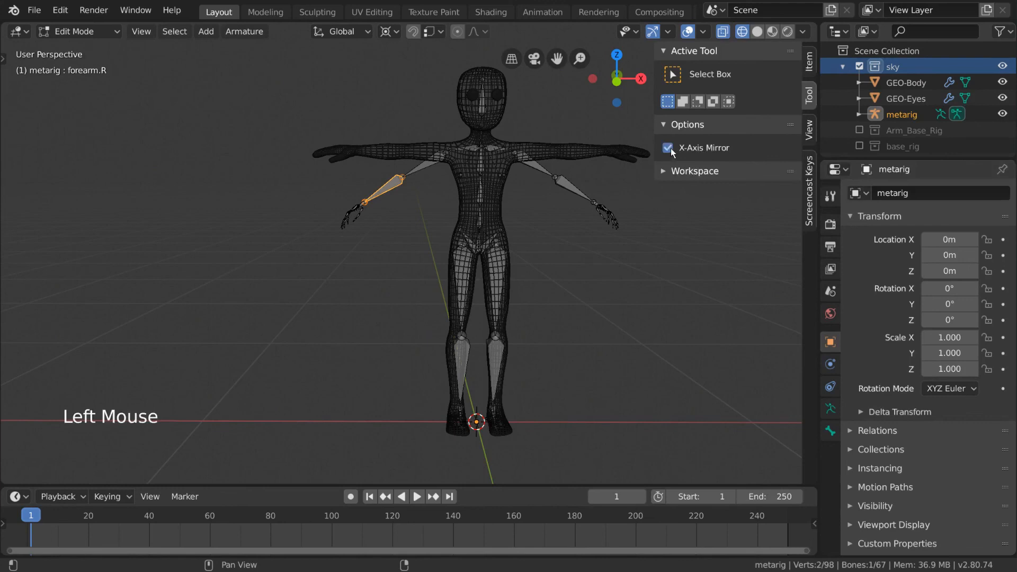
key(n)
- Move the right forearm bone up toward the character's arm and try rotating it around the 3D cursor
key(g)
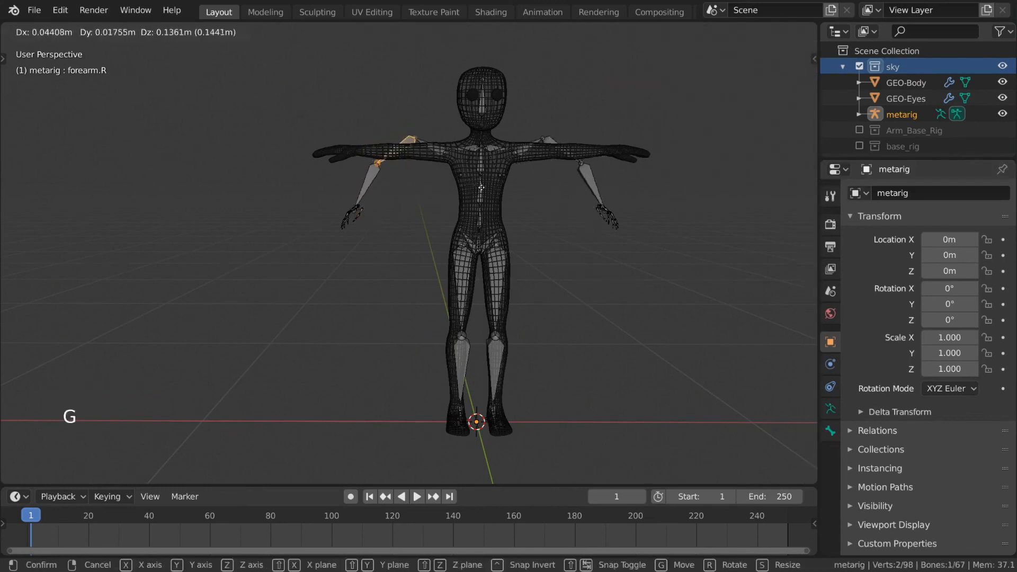
click(470, 194)
shift+middle_drag(470, 195, 484, 259)
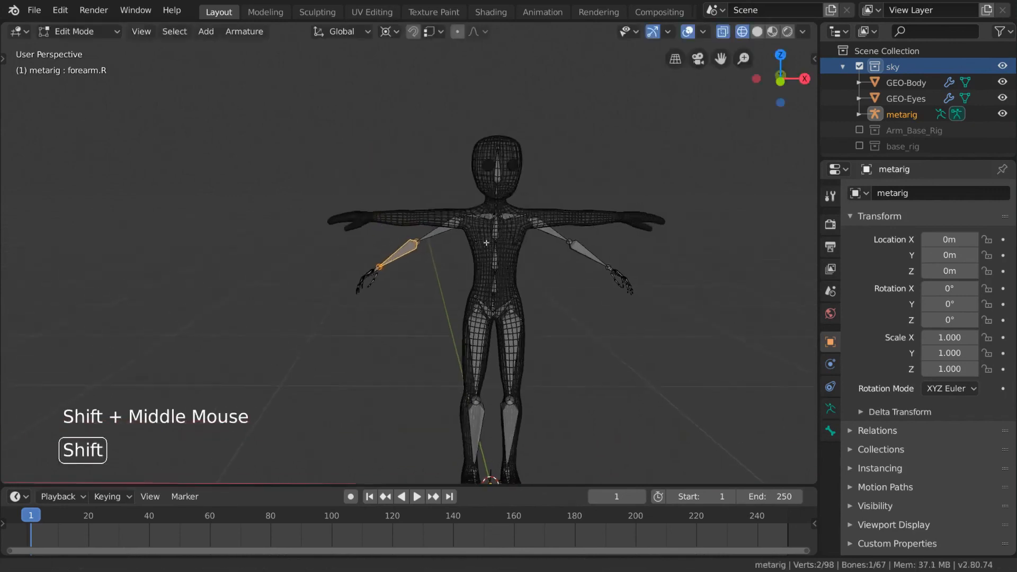
scroll(486, 250, up, 3)
key(g)
click(478, 209)
key(r)
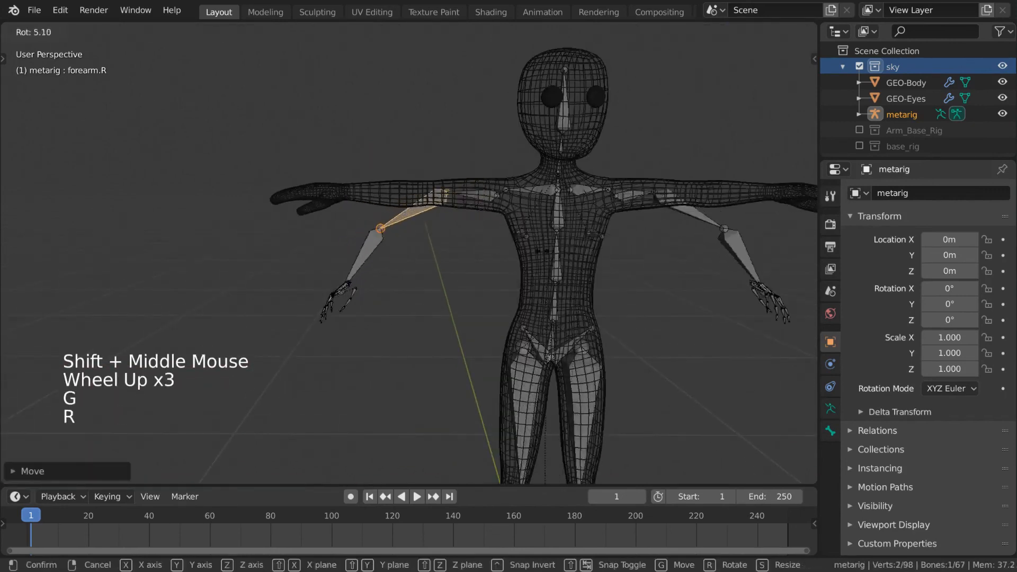
click(509, 241)
- Set the pivot point to Median Point, then rotate and move the right forearm bone into the character's arm
click(396, 33)
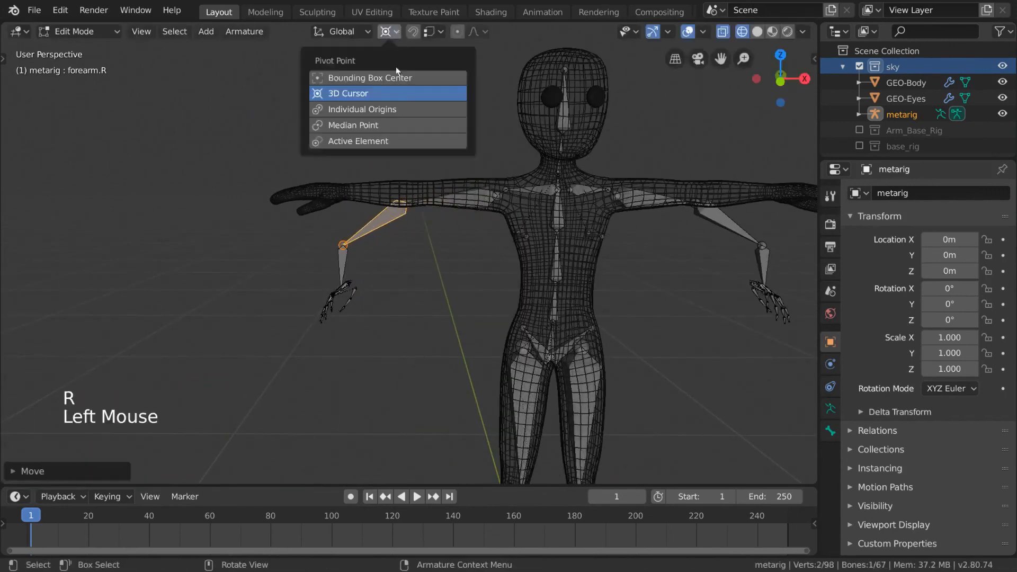
click(420, 128)
key(r)
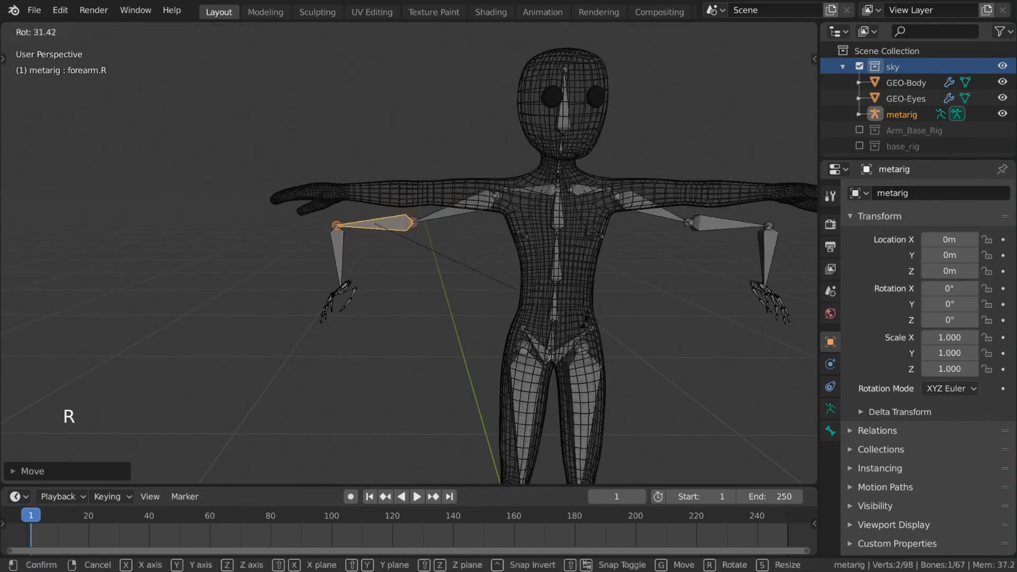
click(581, 337)
key(g)
click(588, 308)
- Clear the selection, box-select the right hand's bones, and move them up to the character's wrist
key(a)
key(alt+a)
key(b)
drag(299, 269, 386, 320)
shift+middle_drag(386, 320, 462, 350)
scroll(466, 350, up, 2)
key(g)
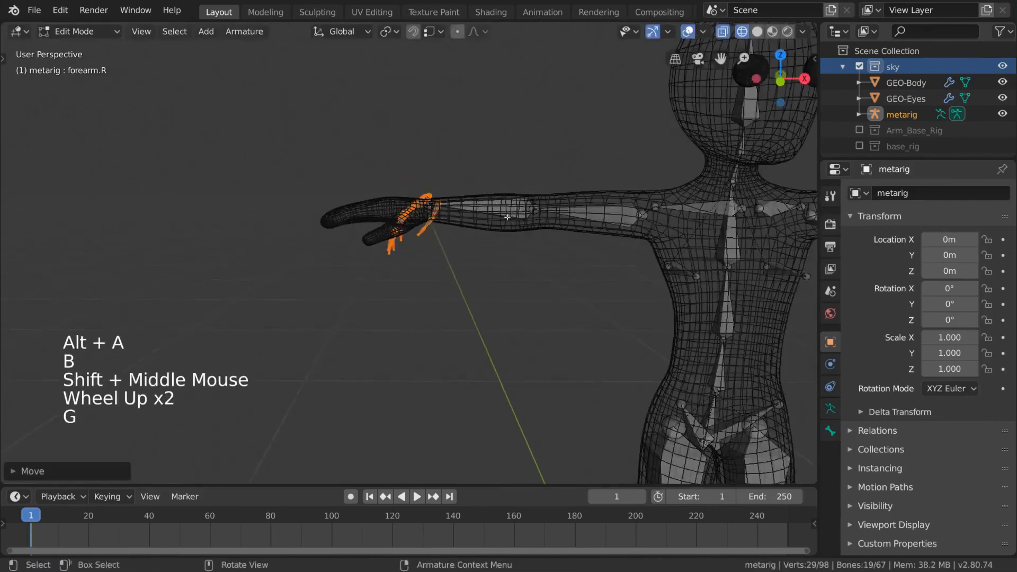
- Shift the right hand's bones along X and rotate them around Y to align with the character's hand
key(g)
key(x)
key(r)
key(y)
click(497, 275)
key(g)
- Move the right elbow joint along the Y axis to fit inside the arm mesh
middle_drag(498, 238, 508, 366)
shift+middle_drag(508, 365, 476, 254)
scroll(477, 254, up, 2)
click(474, 235)
key(g)
key(y)
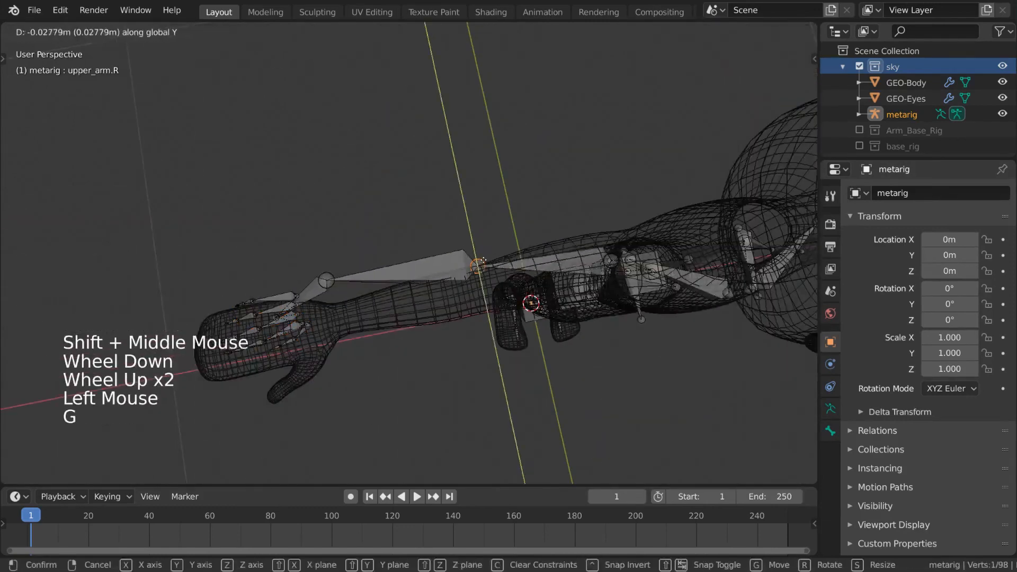
- Move the right wrist joint along the Y axis to fit inside the arm mesh
click(326, 281)
key(g)
key(y)
shift+middle_drag(339, 321, 437, 291)
scroll(440, 296, up, 3)
key(g)
- Box-select the right hand's bones again, then move and scale them to fit the hand mesh
key(alt+a)
key(b)
drag(265, 252, 411, 346)
middle_drag(490, 254, 509, 275)
key(g)
key(s)
- In right orthographic view, select the two spine bones between pelvis and chest, then scale and reposition them within the torso
key(KP_3)
scroll(552, 257, up, 4)
key(g)
click(405, 297)
shift+click(401, 203)
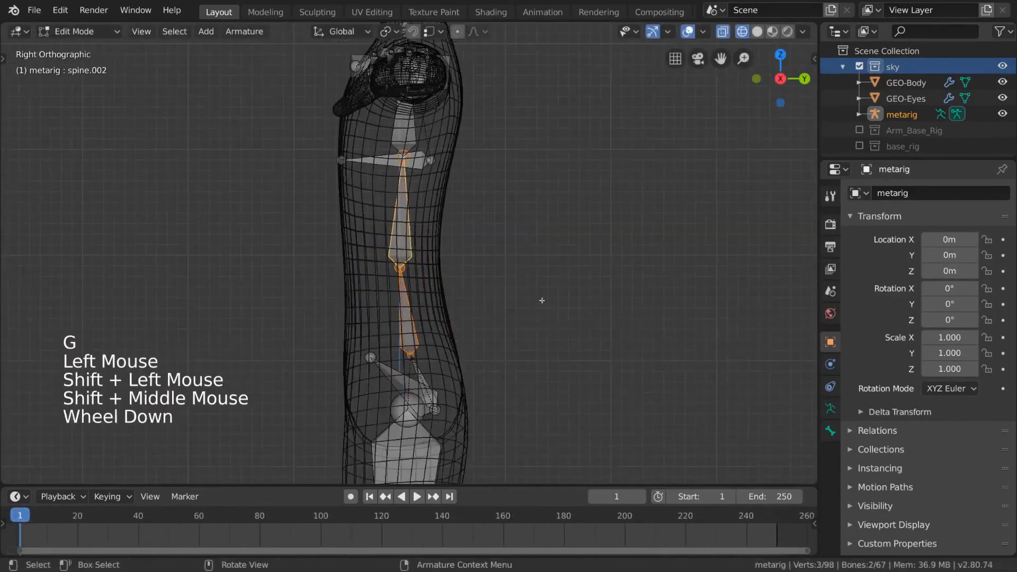
key(s)
click(521, 289)
key(g)
click(518, 286)
- Select the upper chest bone (spine.003) and adjust its position along the Y axis
shift+middle_drag(459, 174, 455, 259)
click(476, 239)
scroll(455, 258, up, 1)
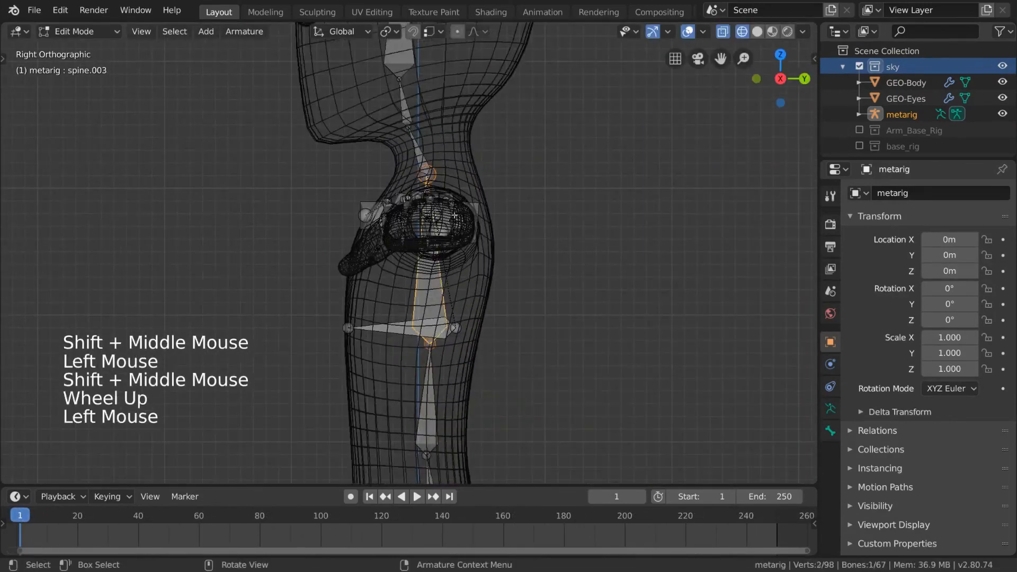
key(g)
key(y)
click(424, 151)
key(g)
click(440, 174)
- Circle-select the neck bones and move them about 0.014 m back along the Y axis
key(c)
shift+middle_drag(440, 159, 437, 208)
key(g)
key(y)
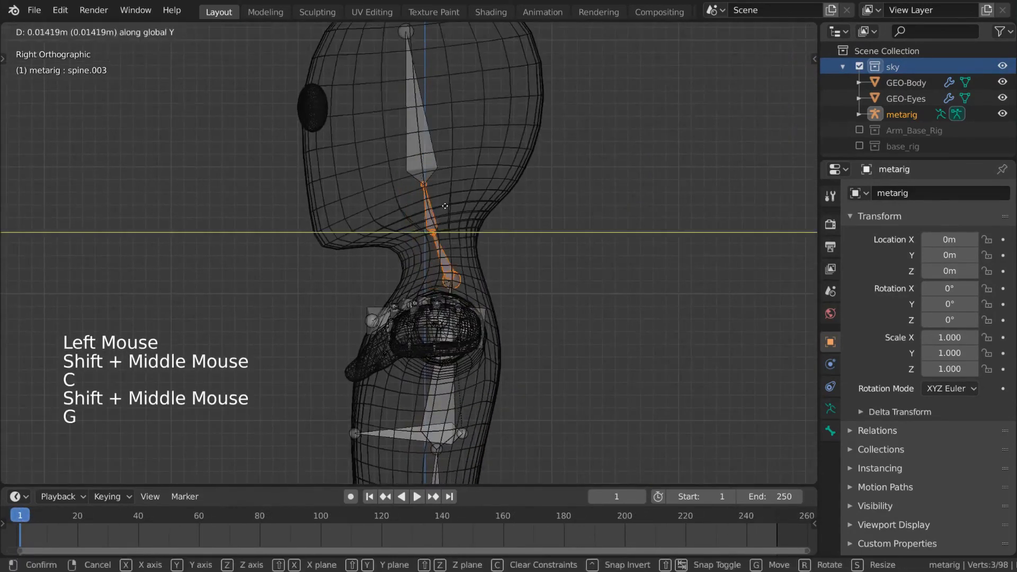
click(445, 206)
- Lower the joint between the two neck bones along Z and adjust it along Y to follow the neck
click(433, 231)
key(g)
key(z)
click(435, 253)
key(g)
key(y)
click(444, 253)
- Lower the head bone's base joint about 0.039 m along Z and adjust it along Y
click(426, 186)
key(g)
key(z)
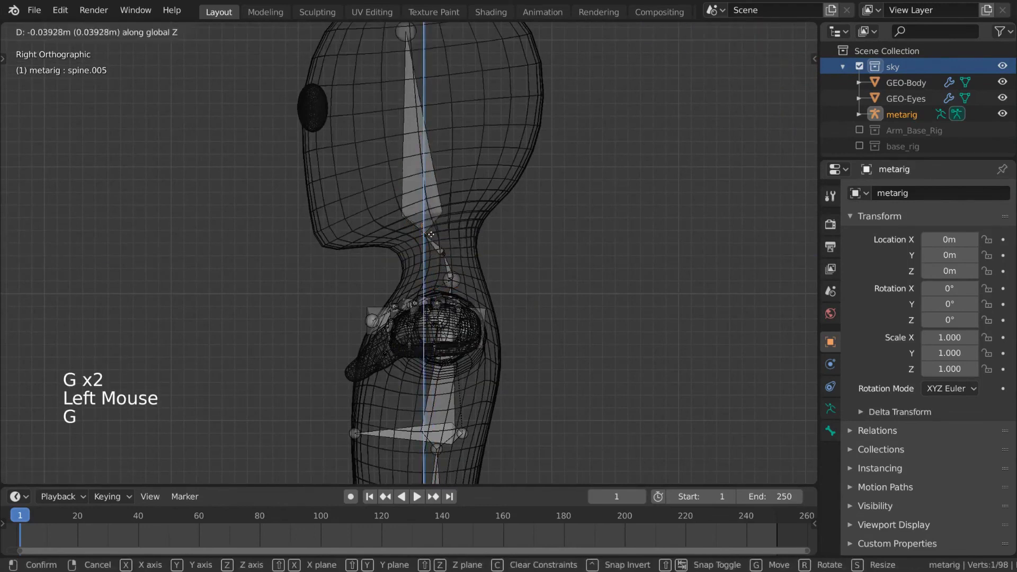
click(431, 235)
key(g)
key(y)
- Move the head bone's tip along Z to the top of the skull and adjust it along Y
shift+middle_drag(490, 128, 485, 187)
scroll(486, 186, down, 4)
click(411, 171)
key(g)
key(z)
click(414, 149)
key(g)
key(y)
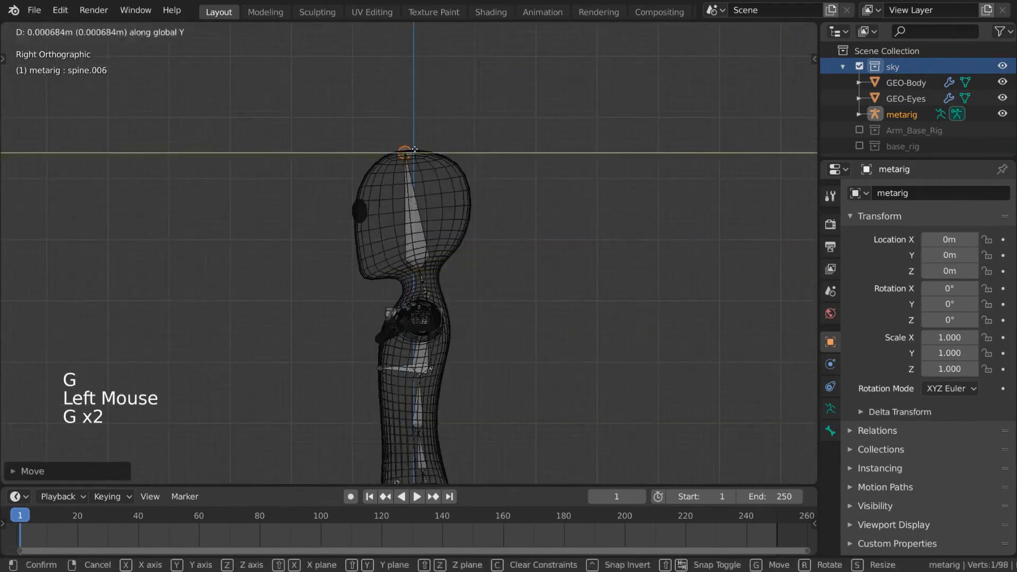
click(415, 150)
- From the front, select a joint in the shoulder area and adjust it along the X and Y axes
scroll(474, 196, down, 2)
shift+middle_drag(461, 323, 476, 223)
key(a)
click(545, 219)
scroll(315, 279, up, 3)
click(316, 279)
key(g)
key(x)
click(432, 257)
key(g)
key(y)
click(431, 265)
- Move the left upper arm bone's shoulder joint along X and Z to fit the character's shoulder
click(473, 225)
click(473, 222)
key(g)
key(x)
click(449, 222)
scroll(556, 249, down, 1)
key(g)
key(z)
click(559, 247)
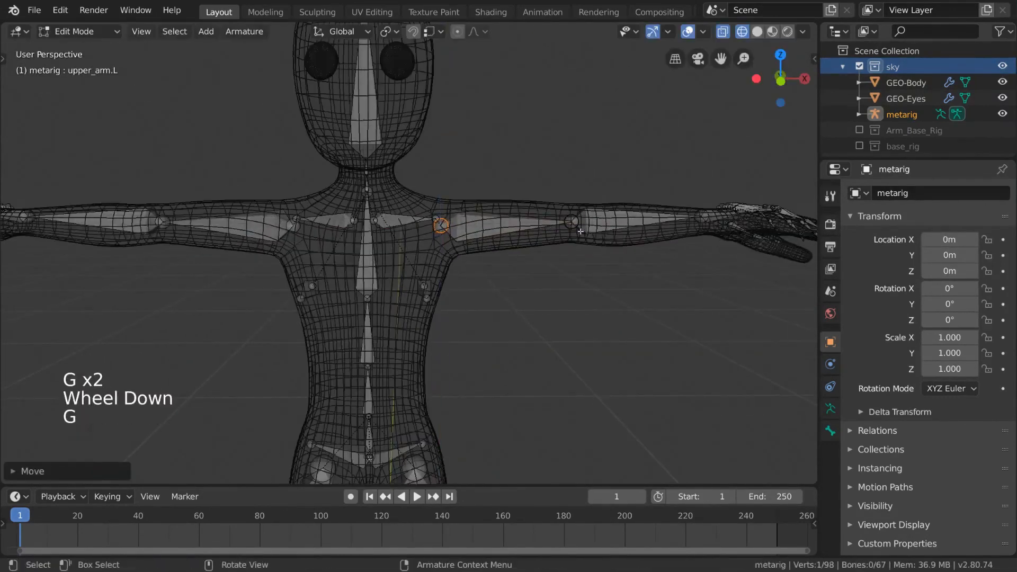
- Select the left elbow joint and adjust its position along the Y axis within the arm
click(579, 230)
shift+middle_drag(580, 230, 506, 265)
key(g)
middle_drag(506, 264, 522, 340)
middle_drag(522, 341, 519, 339)
key(g)
key(y)
- Clear the selection, box-select the right hand's palm and finger bones without the thumb, and move them along Y
key(alt+a)
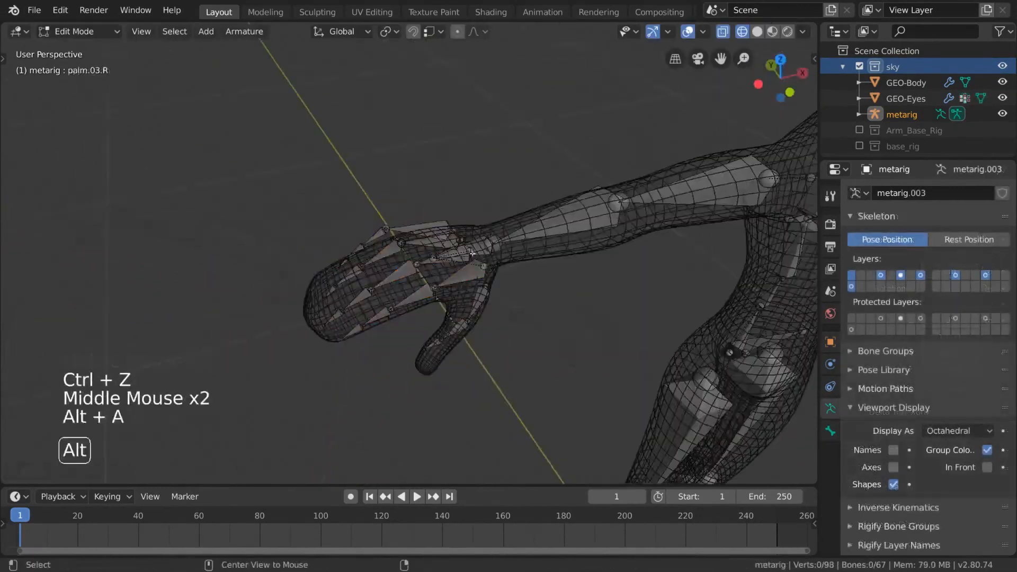
middle_drag(472, 253, 479, 215)
key(b)
drag(261, 197, 456, 274)
scroll(477, 296, up, 2)
middle_drag(461, 254, 519, 307)
key(g)
key(y)
click(462, 282)
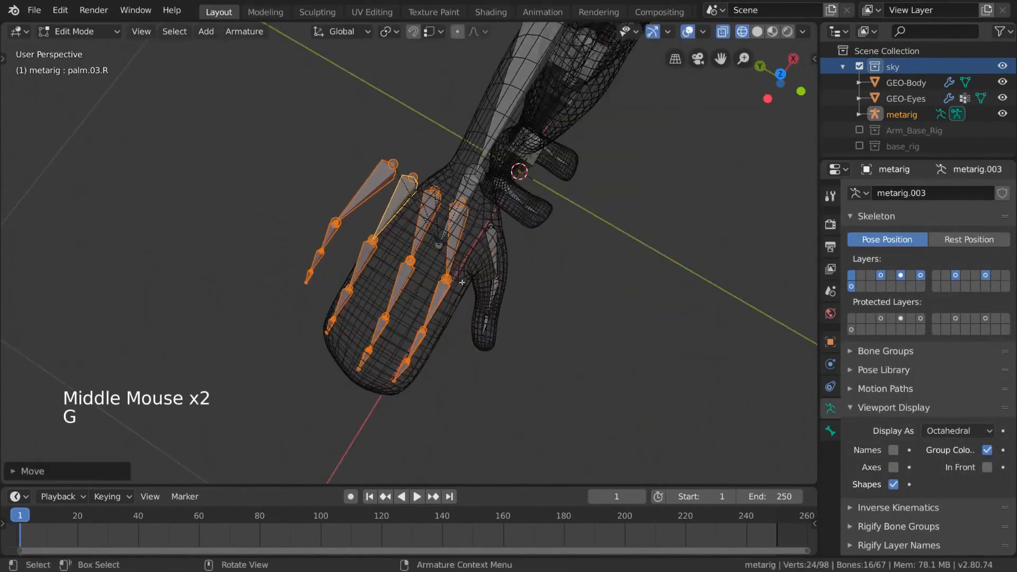
- Circle-select narrower groups of the right hand's palm and finger bones and move them along Y to spread them inside the palm mesh
middle_drag(461, 282, 490, 276)
key(c)
key(g)
key(y)
key(c)
middle_drag(486, 191, 535, 212)
key(g)
key(y)
click(602, 259)
- Delete two of the right hand's four finger bone chains together with their palm bones
key(c)
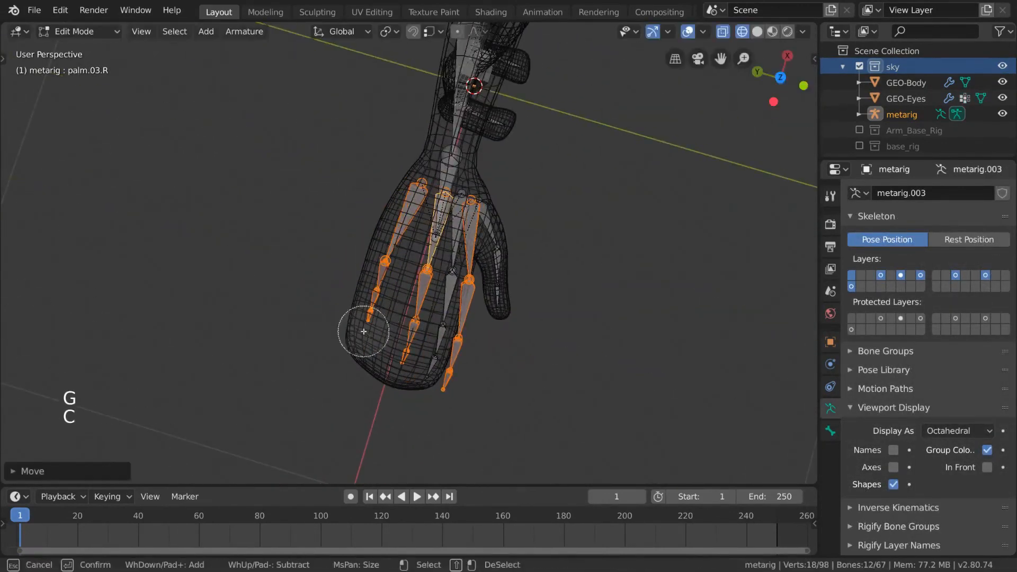
key(x)
middle_drag(371, 296, 423, 275)
- Select the right pinky's middle joint and move it along X to fit the hand mesh
click(302, 318)
middle_drag(302, 318, 339, 275)
key(g)
scroll(318, 318, up, 3)
click(289, 319)
key(g)
key(x)
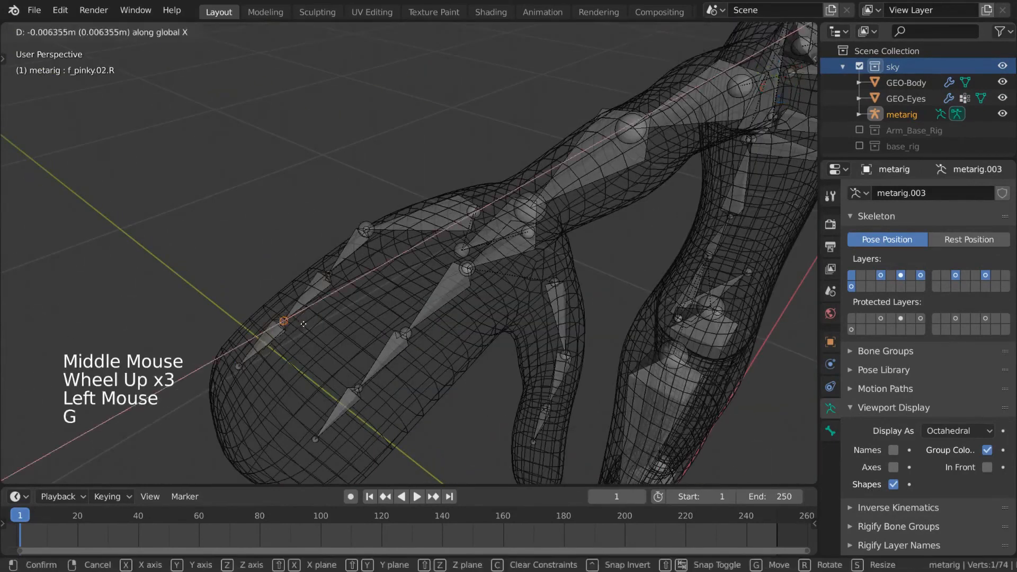
click(303, 324)
- Select joints of the remaining right-hand finger chains and reposition them inside the hand mesh
middle_drag(303, 323, 472, 284)
key(g)
click(427, 238)
shift+click(431, 228)
key(g)
- Circle-select groups of right-hand finger joints and move them to align with the hand mesh, clearing the selection between adjustments
key(c)
key(c)
key(g)
middle_drag(433, 214, 434, 249)
key(g)
key(a)
key(alt+a)
key(c)
key(g)
- Select the joint of the right thumb's second bone and move it to the centre of the thumb mesh
middle_drag(328, 302, 510, 318)
click(339, 277)
shift+middle_drag(403, 329, 343, 304)
key(g)
click(399, 264)
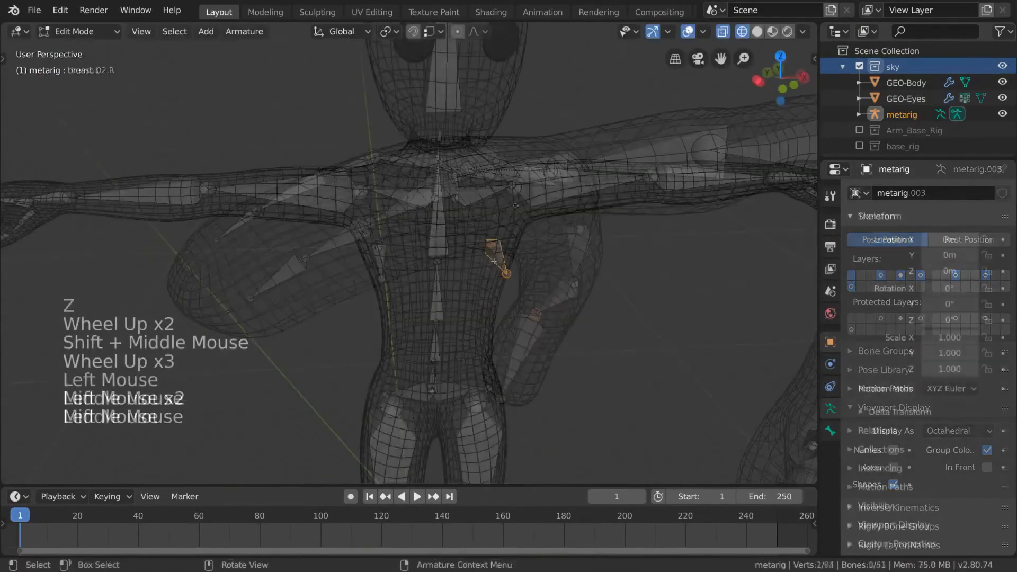
- Move the right breast bone along X and Y to fit the chest
click(831, 341)
key(g)
middle_drag(476, 249, 571, 262)
key(x)
click(493, 239)
key(g)
key(y)
key(shift)
click(395, 244)
- Scale the right breast bone and adjust its position along Z and Y at the chest
key(s)
click(429, 240)
key(g)
key(z)
click(412, 236)
key(g)
key(y)
click(393, 234)
scroll(576, 266, down, 3)
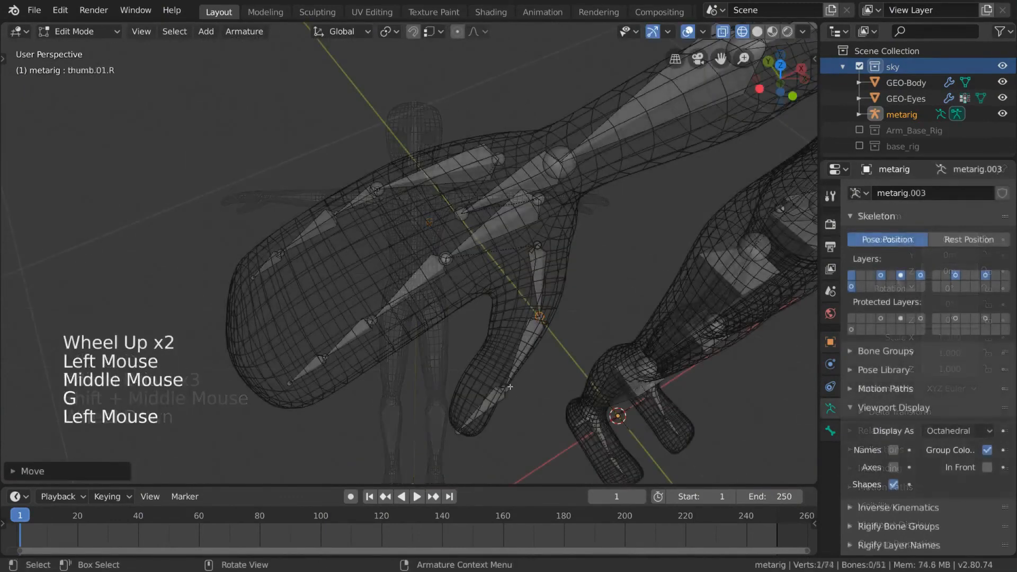
- Reposition the right thumb's joints so the thumb bones follow the middle of the thumb mesh
key(g)
middle_drag(461, 264, 400, 306)
key(g)
click(455, 250)
key(g)
- Select all metarig bones, switch the viewport to solid shading and return to Object Mode
scroll(450, 254, down, 6)
scroll(399, 307, down, 6)
key(a)
middle_drag(469, 259, 503, 266)
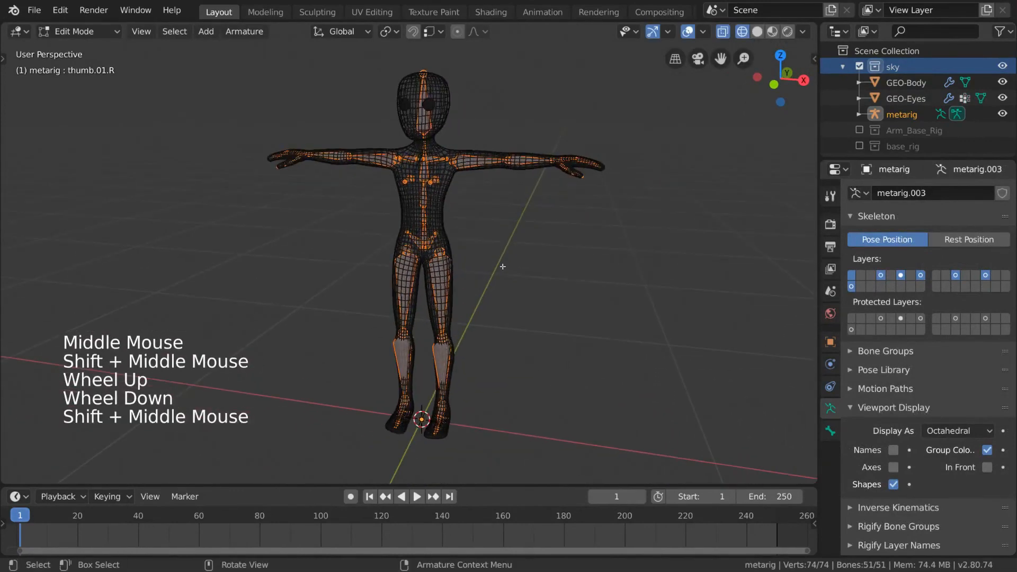
key(z)
middle_drag(566, 263, 574, 261)
click(103, 33)
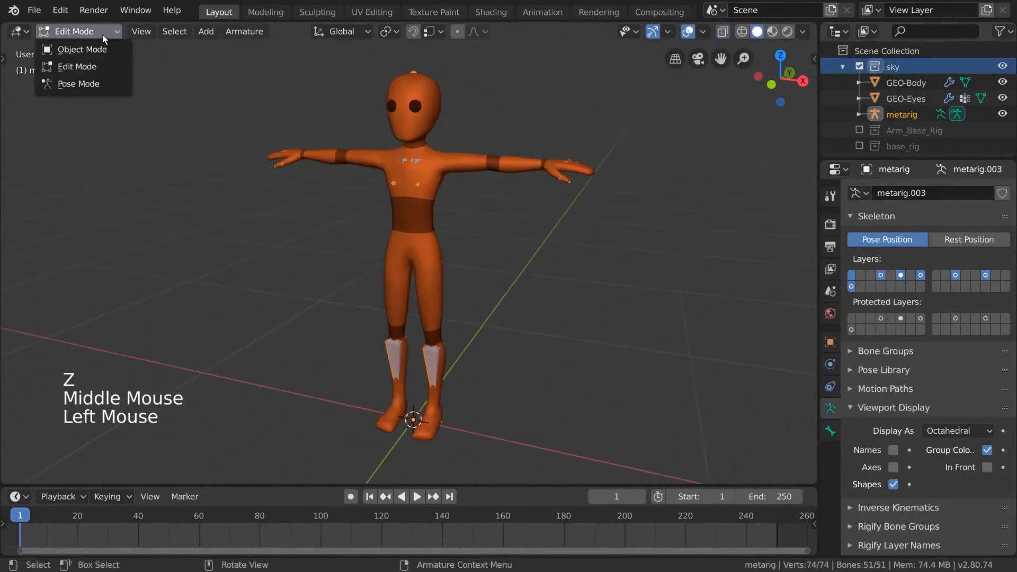
click(113, 48)
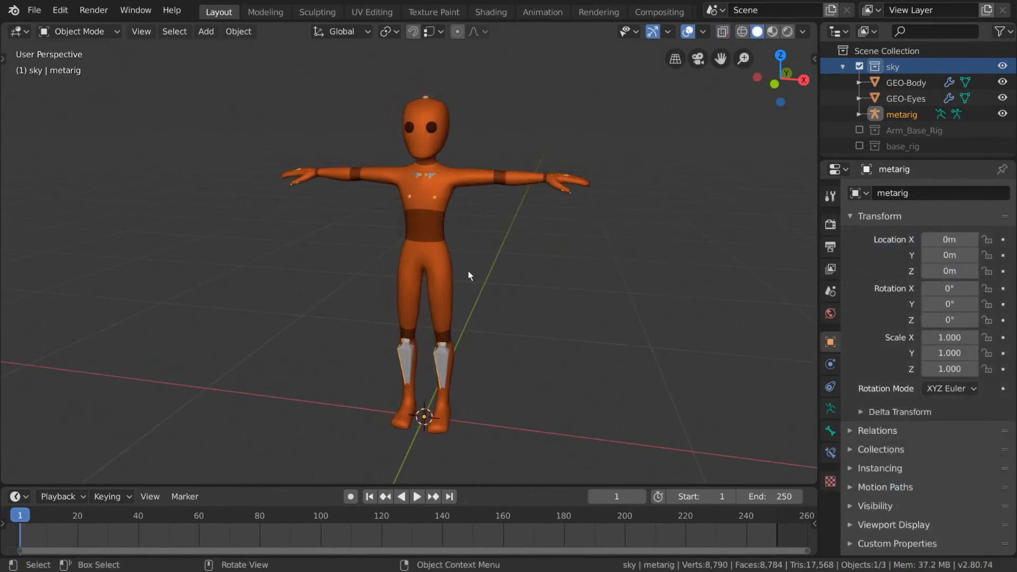
- Parent the body mesh to the metarig using Armature Deform With Automatic Weights
click(451, 257)
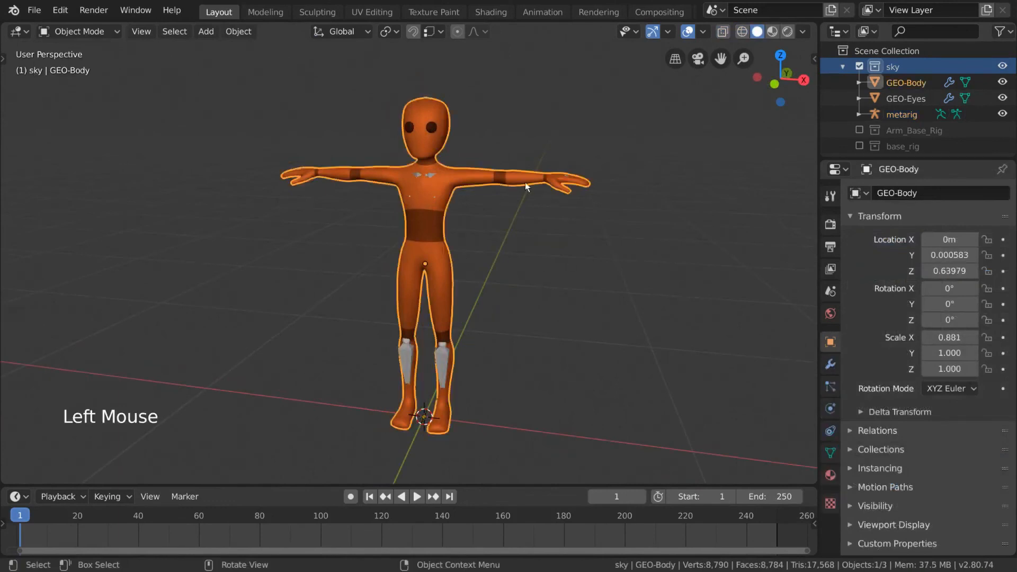
shift+click(400, 349)
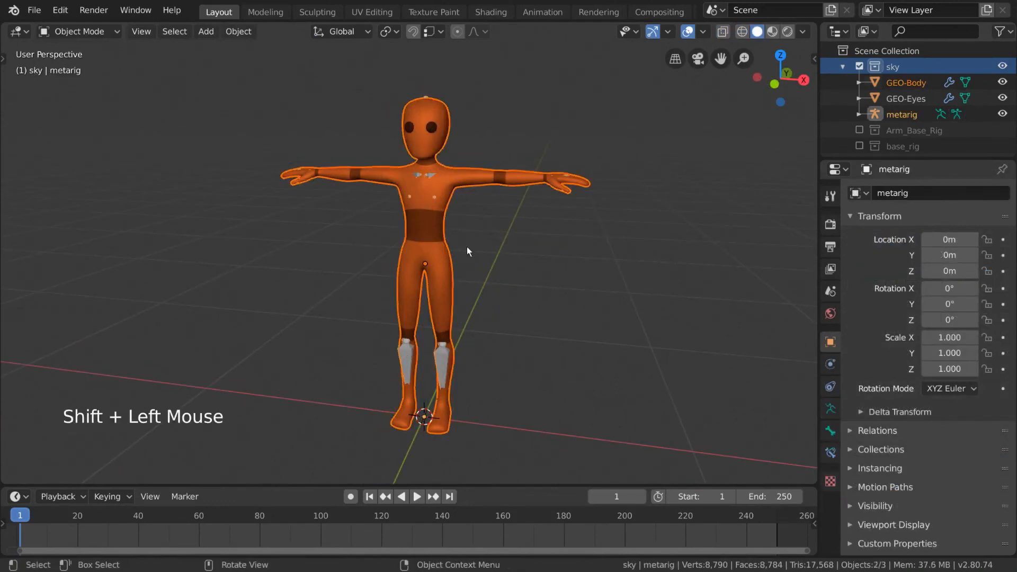
right_click(539, 229)
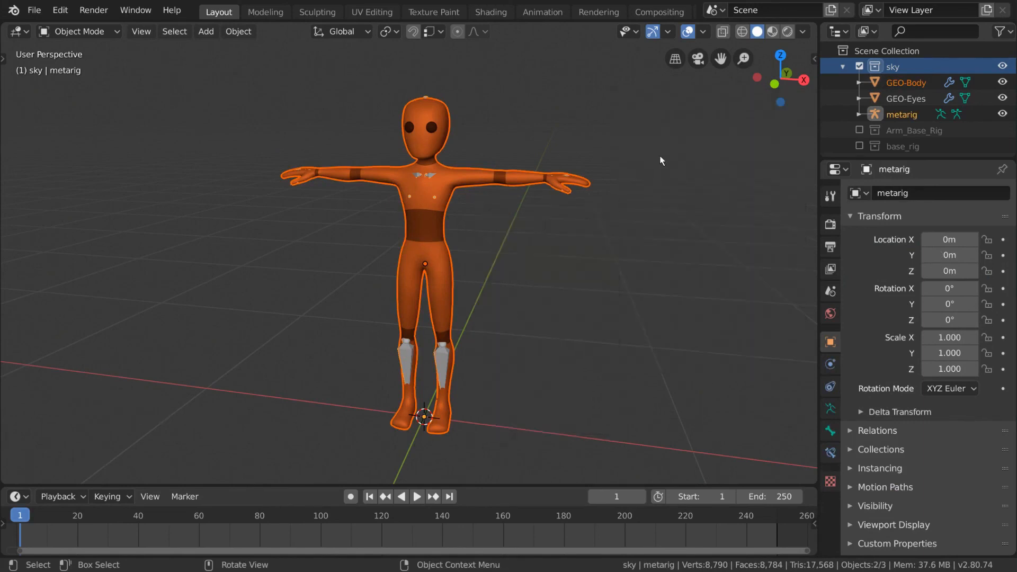
key(ctrl+p)
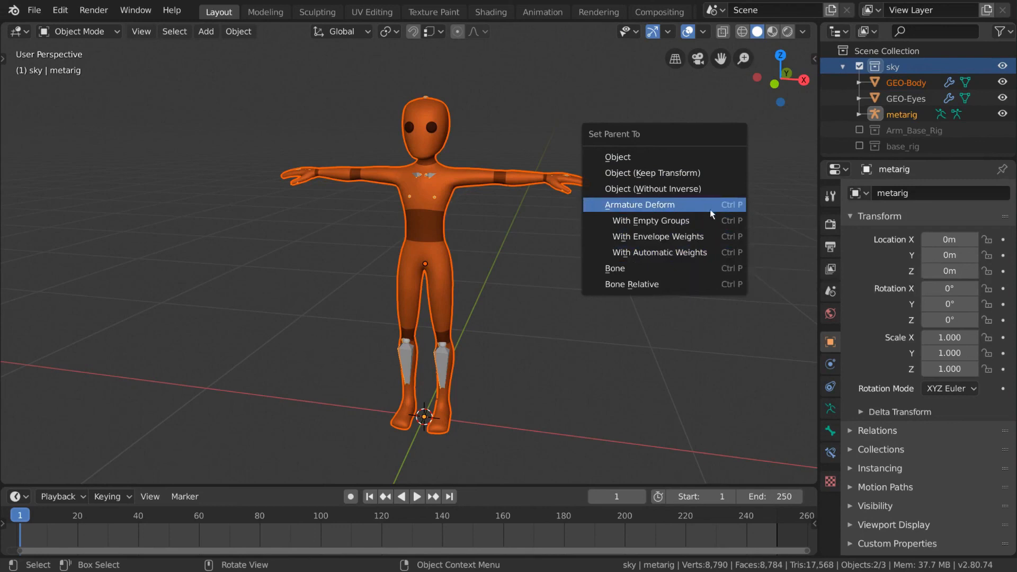
click(715, 255)
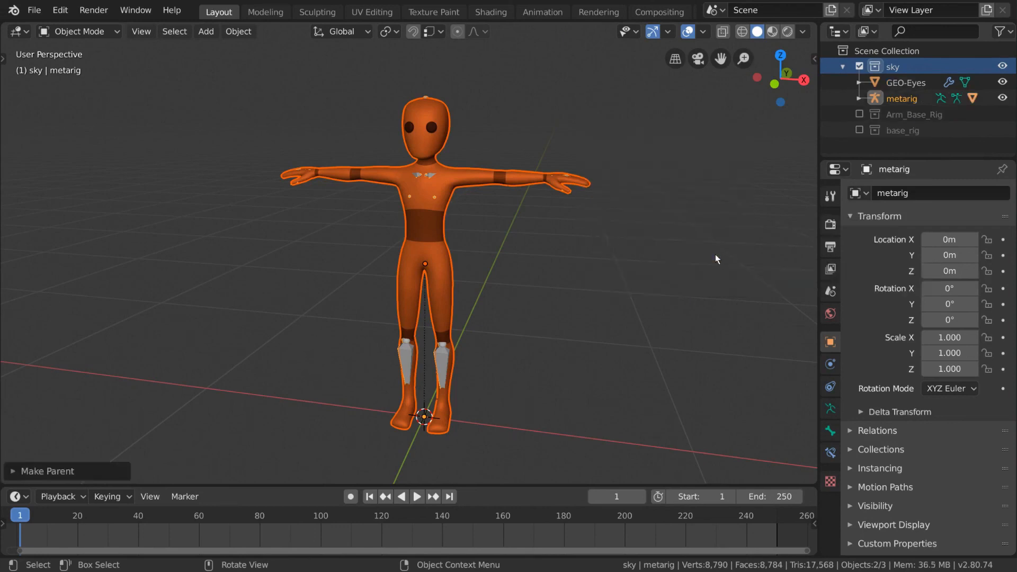
- Select the metarig, enter Pose Mode and show the viewport in wireframe
click(443, 352)
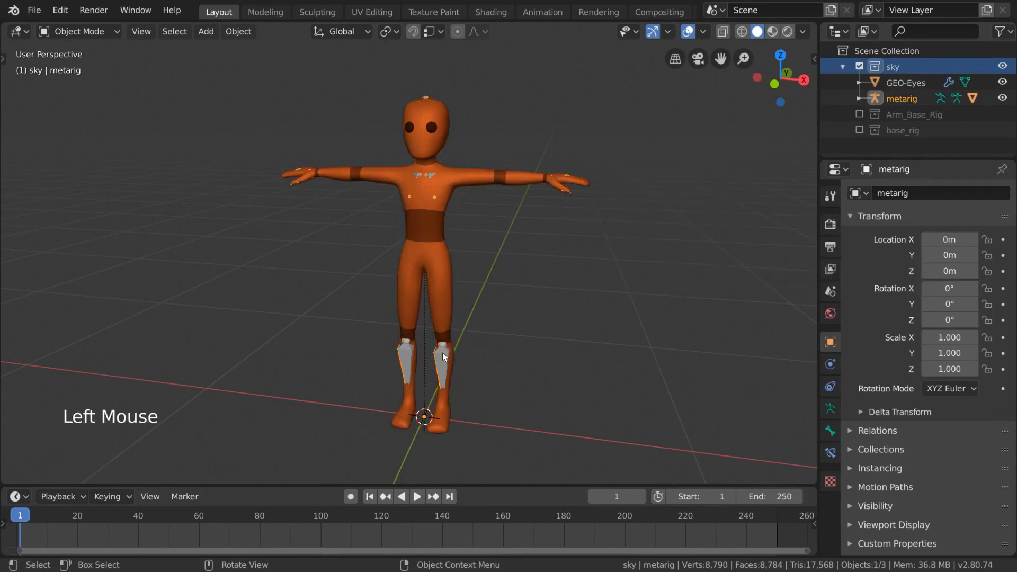
click(91, 37)
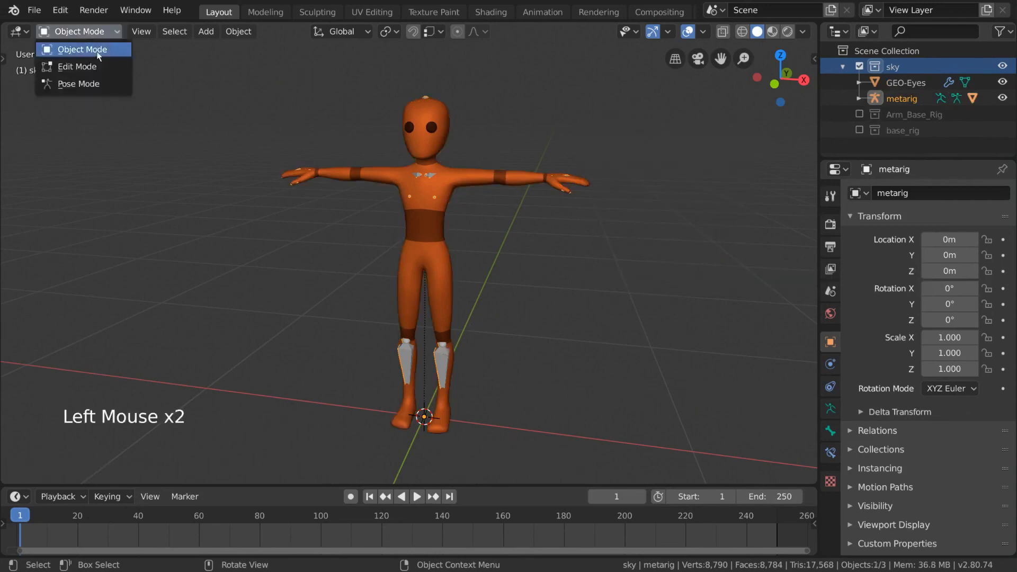
click(99, 84)
key(z)
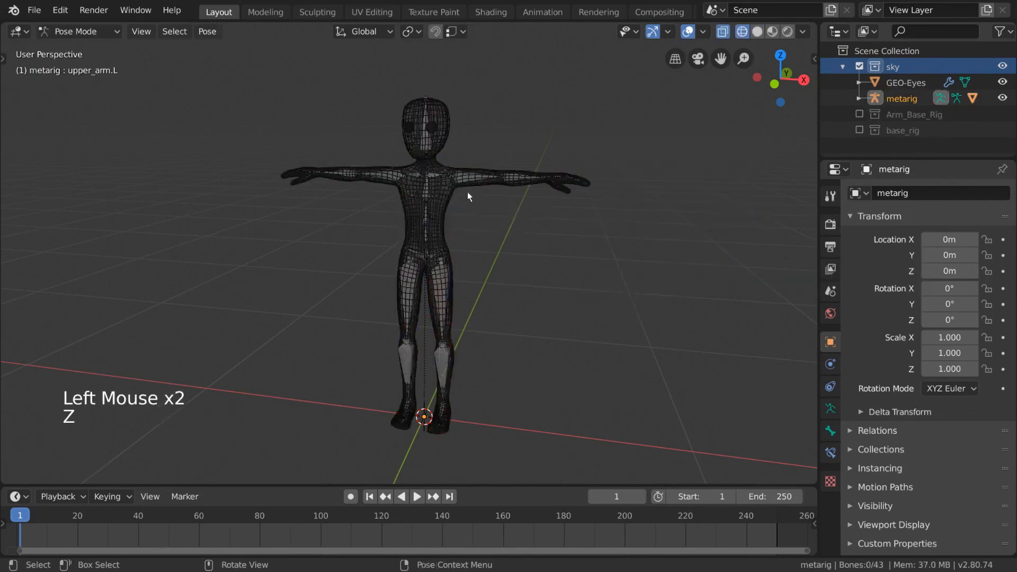
- Rotate the left upper arm about global Z and bend the left forearm to test the body's deformation
mouse_move(468, 192)
middle_down()
mouse_move(475, 179)
mouse_move(539, 237)
middle_up()
click(476, 179)
scroll(475, 179, up, 1)
key(r)
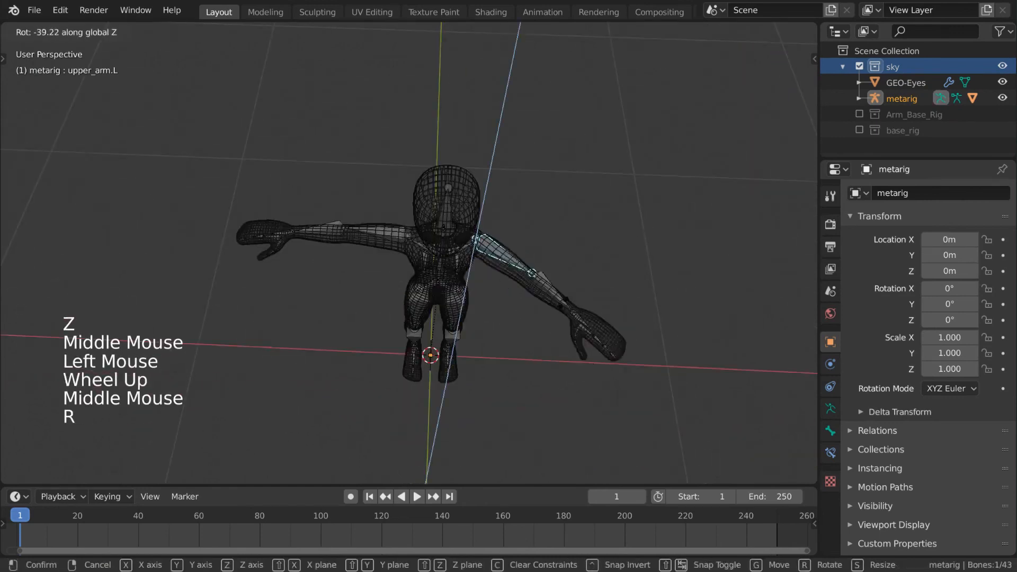
click(556, 264)
click(576, 278)
middle_drag(577, 277, 594, 246)
key(r)
click(577, 292)
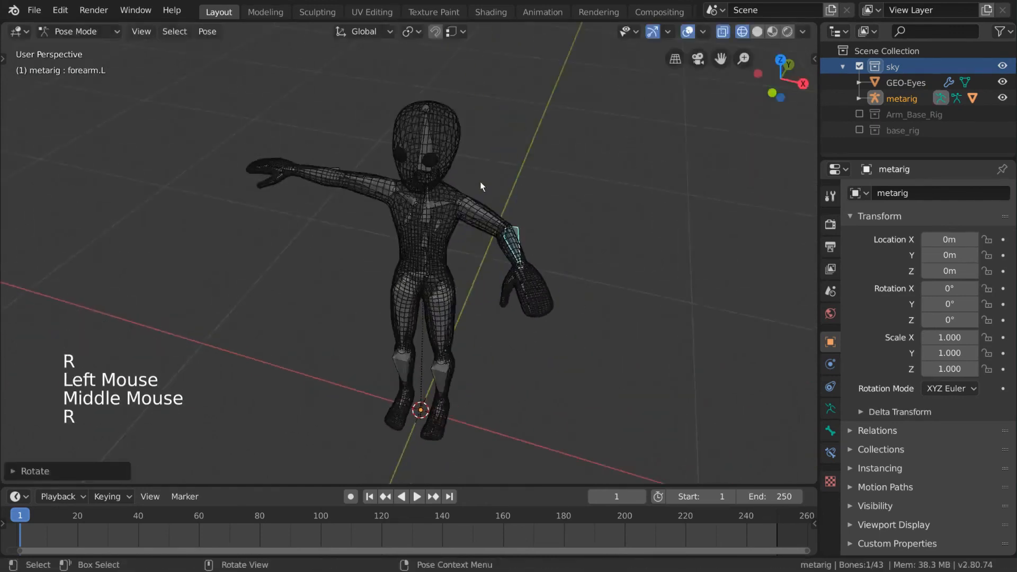
- Select the head bone and rotate it freely to test how the head mesh follows
click(434, 139)
middle_drag(433, 139, 479, 108)
key(r)
key(r)
click(462, 96)
- Return to solid shading, select all pose bones and clear their rotation and location
mouse_move(556, 122)
middle_down()
mouse_move(484, 164)
mouse_move(625, 281)
middle_up()
key(z)
click(636, 170)
middle_drag(625, 280, 599, 272)
scroll(605, 249, up, 1)
key(a)
key(alt+r)
key(alt+g)
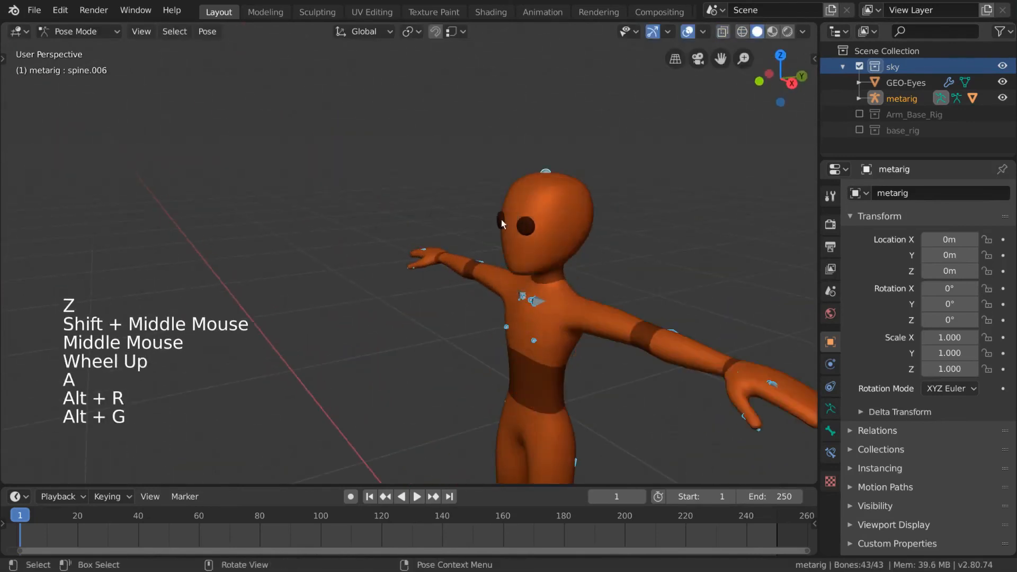
- Leave Pose Mode, select the eyes with the metarig as the active object, and parent the eyes to the metarig
key(ctrl+Tab)
click(501, 220)
scroll(503, 222, up, 2)
shift+middle_drag(508, 228, 535, 204)
shift+click(530, 101)
shift+click(529, 107)
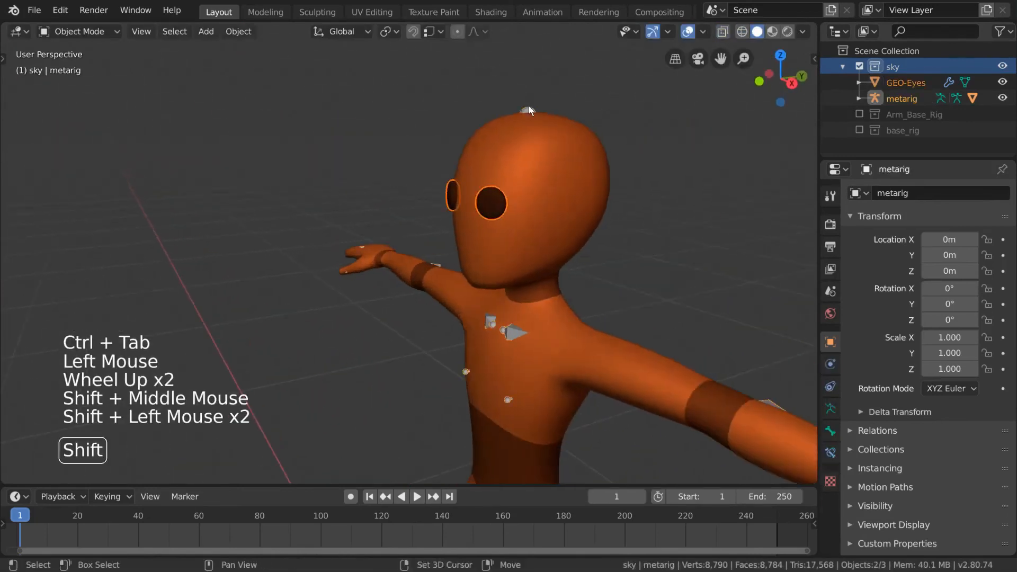
key(ctrl+p)
click(574, 136)
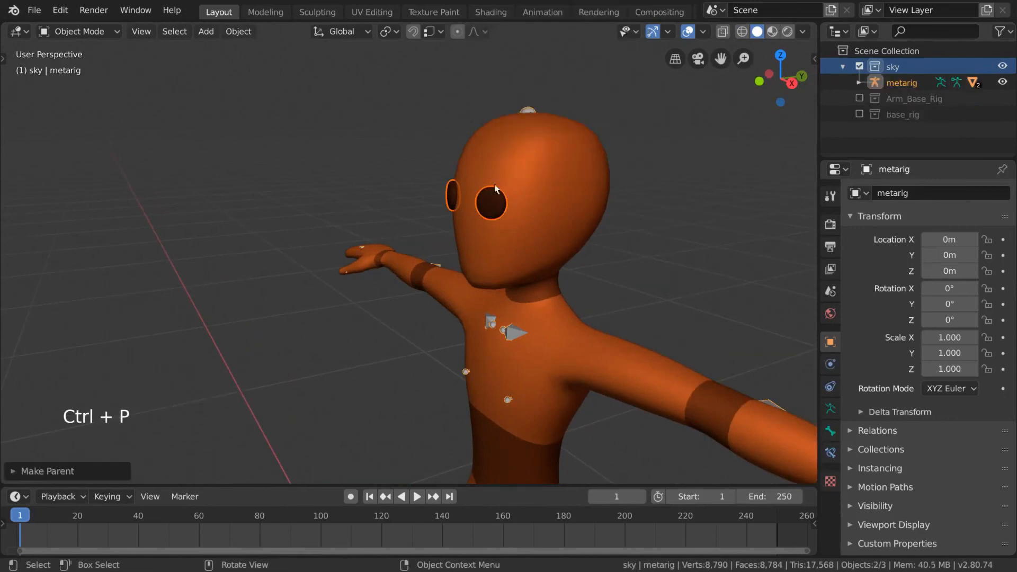
- Enter Pose Mode and rotate the head bone in several directions to test that the eyes follow
key(ctrl+Tab)
click(537, 131)
scroll(536, 132, down, 2)
key(r)
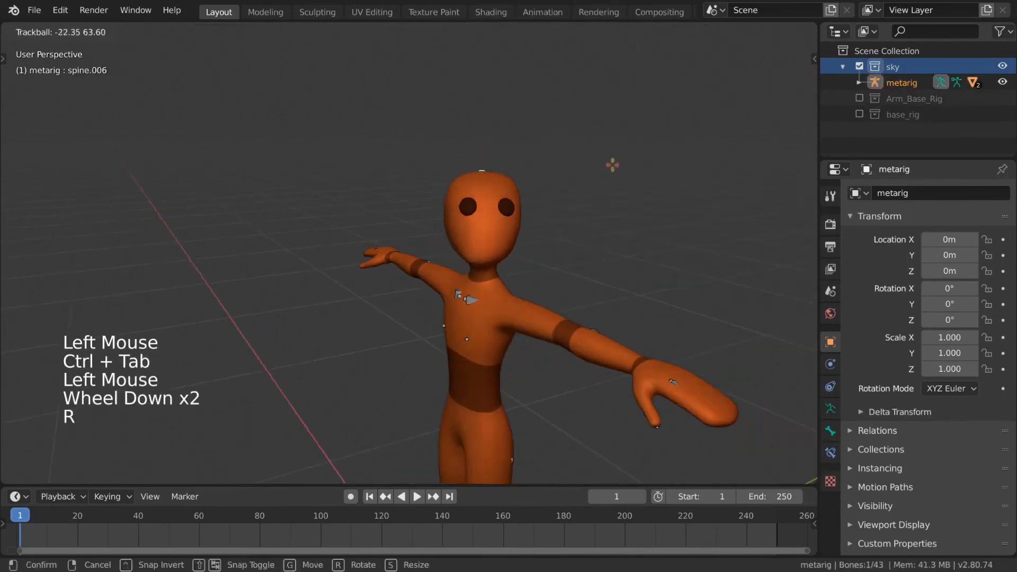
middle_drag(547, 161, 608, 159)
key(r)
key(r)
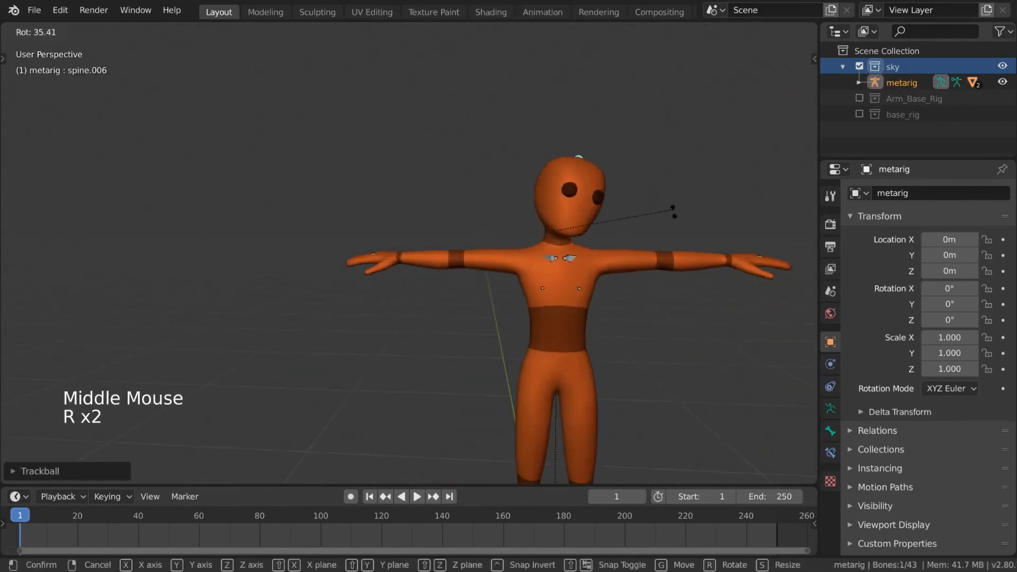
key(r)
click(627, 202)
- Rotate the right upper arm upward to test the shoulder's deformation
click(480, 264)
key(r)
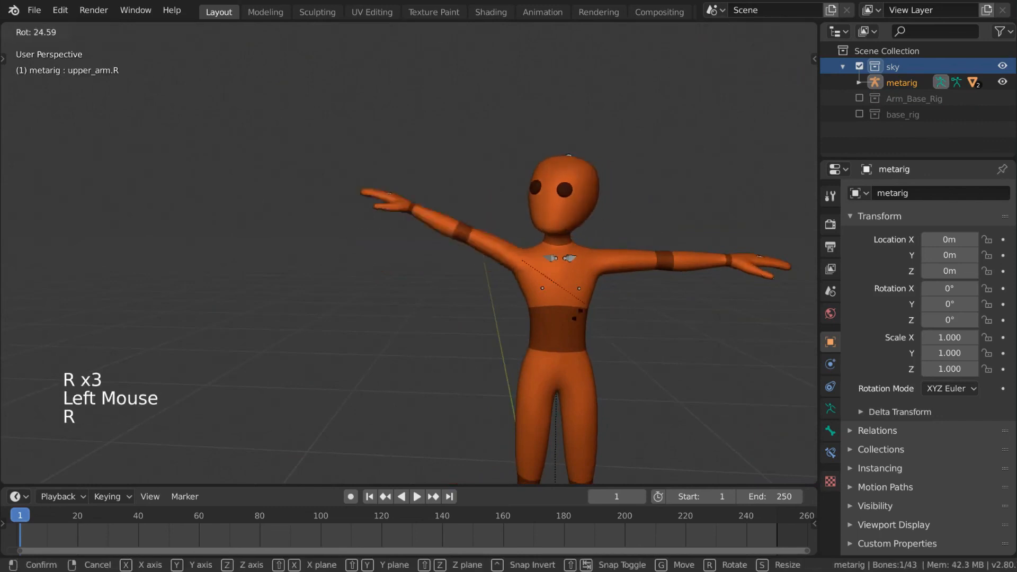
click(545, 262)
click(546, 261)
key(r)
click(640, 279)
- Rotate the right shin to test the knee's deformation and select the left shin
shift+middle_drag(586, 297, 573, 142)
click(507, 377)
scroll(506, 377, down, 2)
middle_drag(507, 377, 508, 338)
key(r)
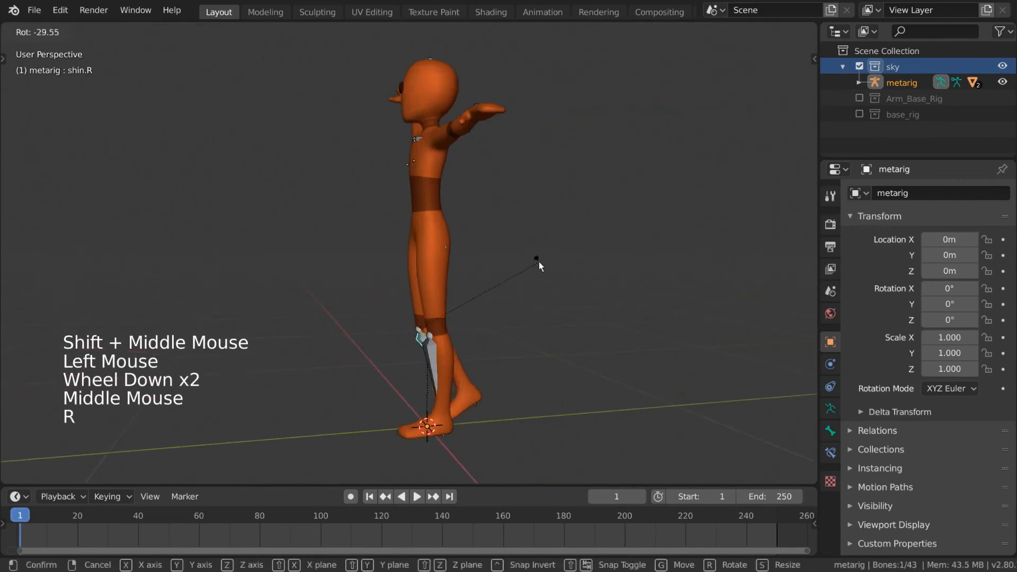
key(g)
middle_drag(538, 262, 674, 289)
click(469, 328)
middle_drag(488, 325, 436, 316)
- Select all pose bones and clear their rotation
middle_drag(574, 220, 539, 229)
shift+middle_drag(539, 229, 512, 293)
scroll(612, 236, up, 2)
key(a)
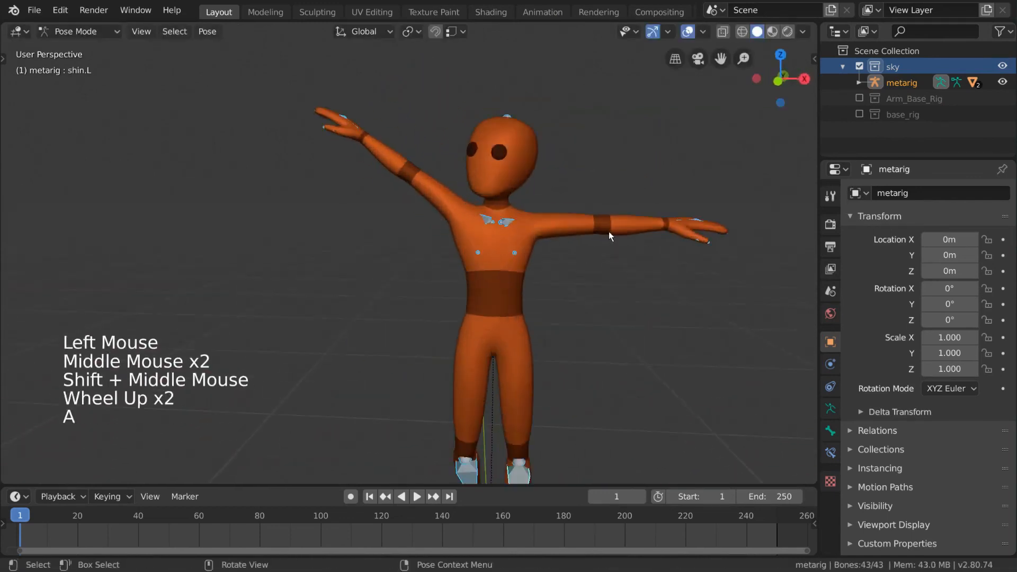
key(alt+r)
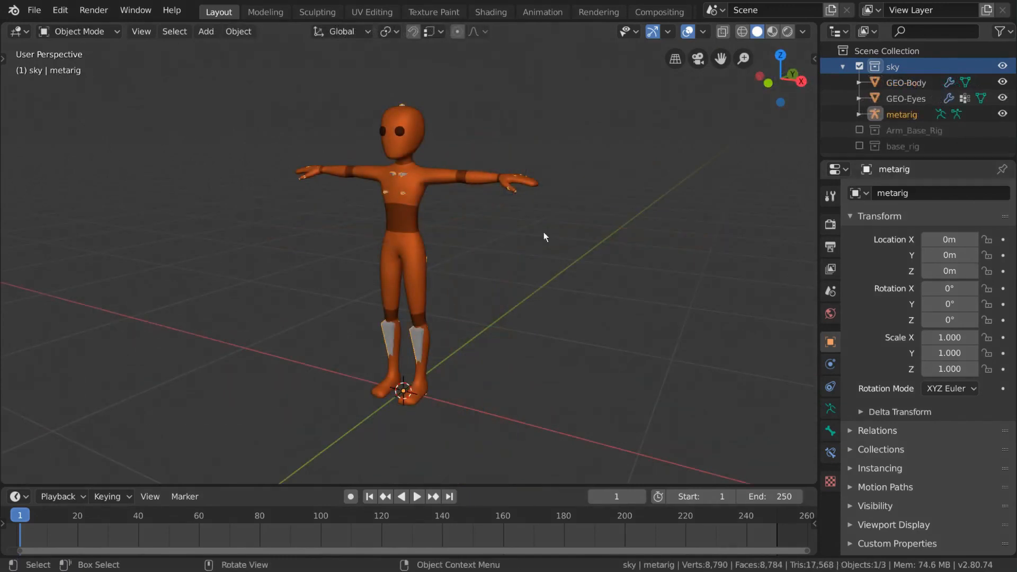
middle_drag(513, 234, 516, 233)
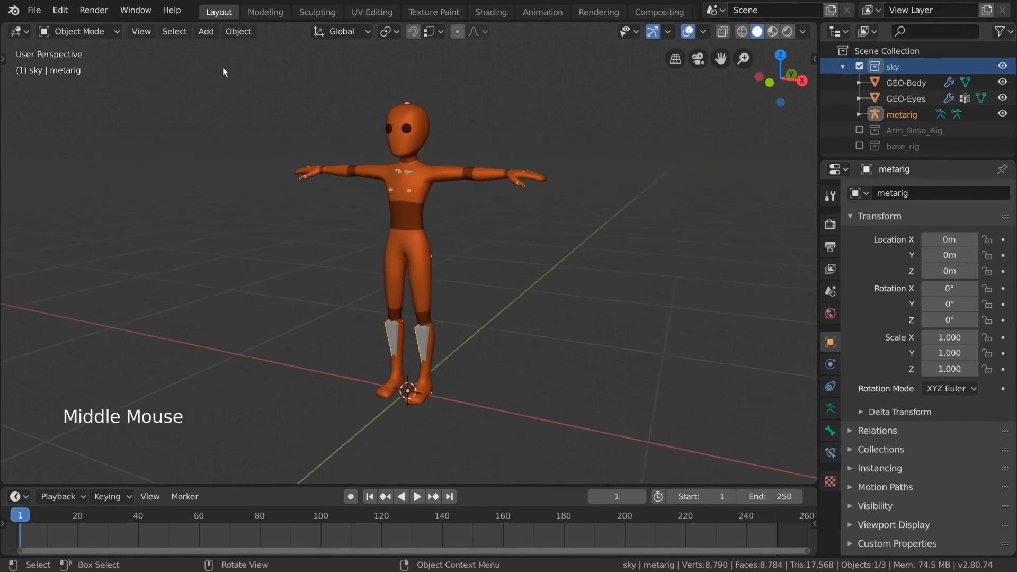
click(206, 31)
mouse_move(236, 152)
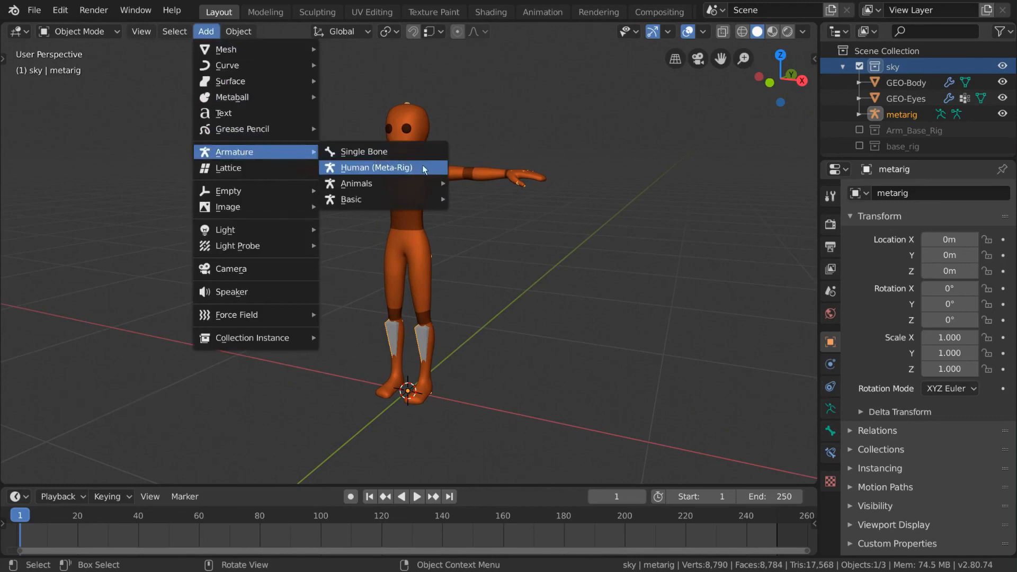
mouse_move(434, 184)
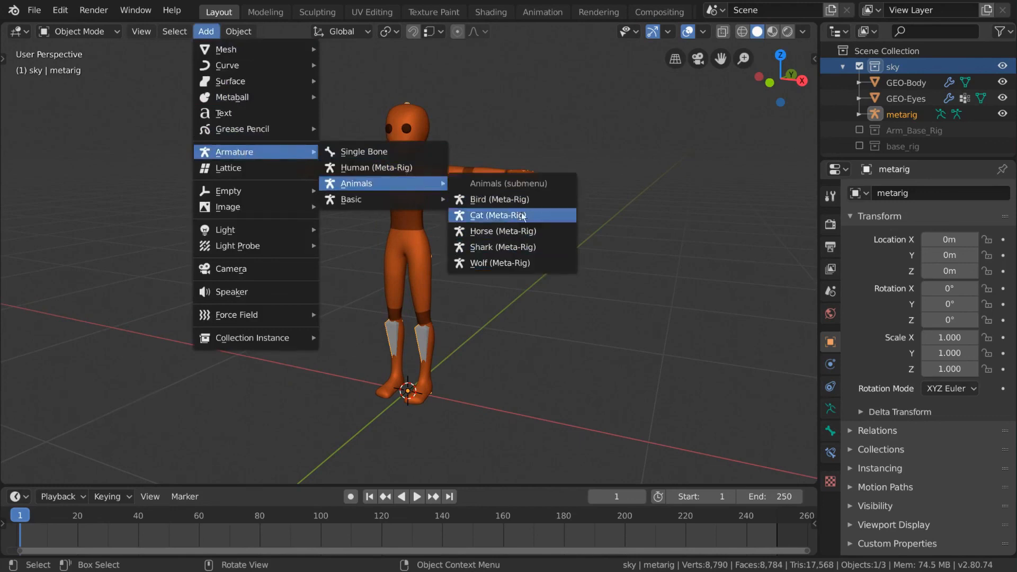
mouse_move(386, 199)
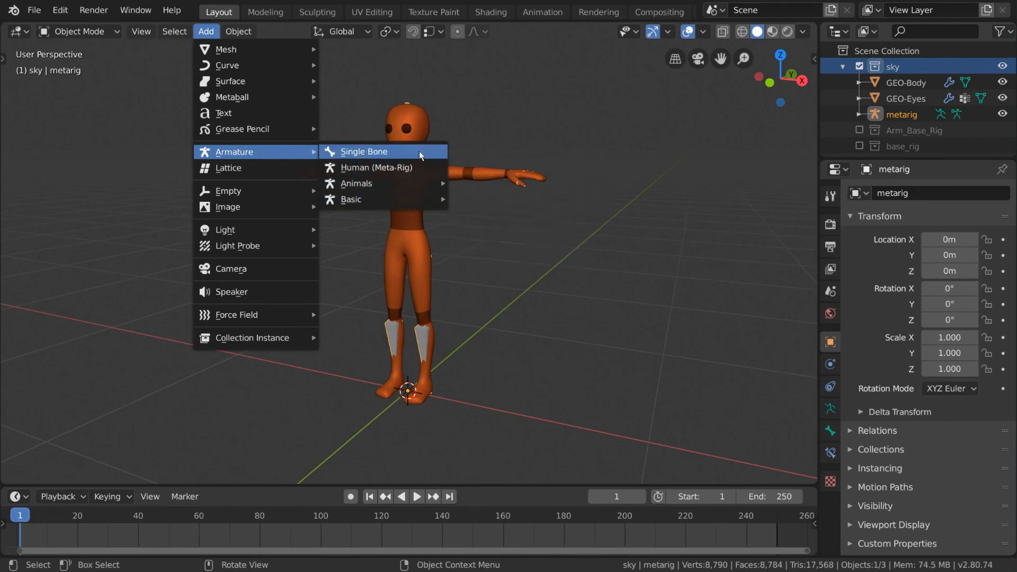
click(439, 169)
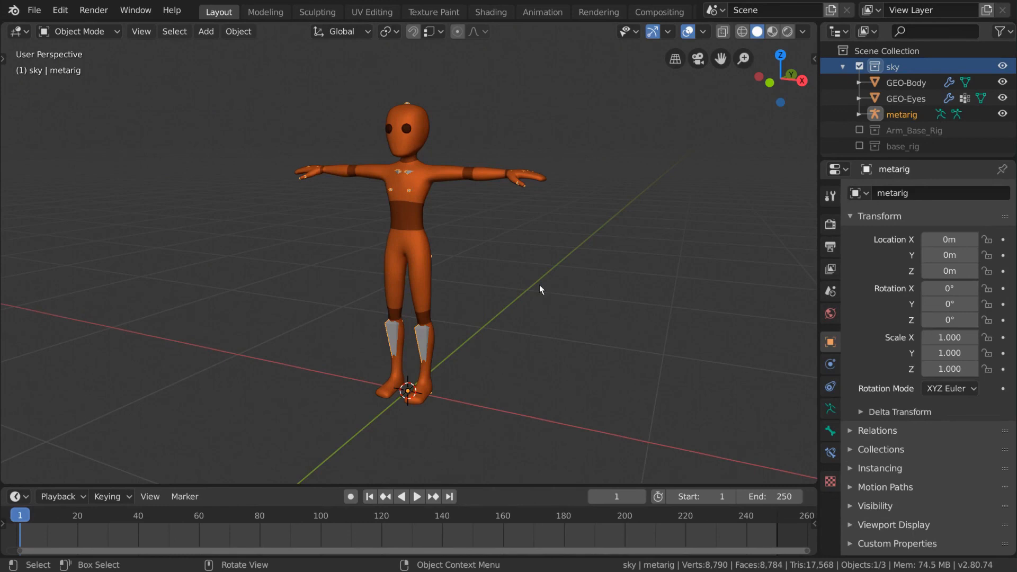
- Add a Human (Meta-Rig) armature to the scene and enter Edit Mode on it
key(shift+a)
mouse_move(453, 304)
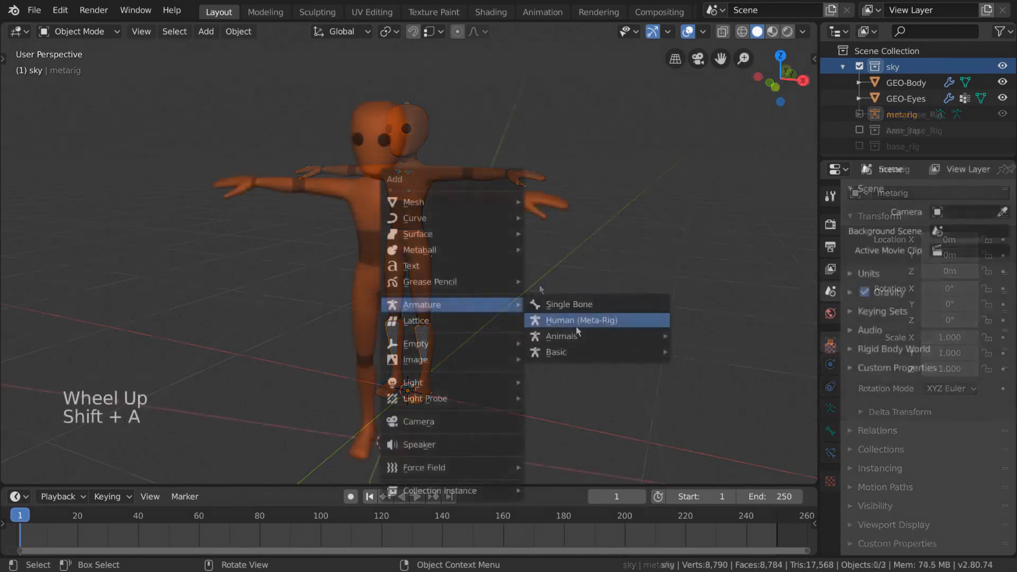
click(577, 323)
scroll(574, 249, down, 2)
key(Tab)
- Change the pivot point and scale all metarig bones in two passes to match the character's height
middle_drag(550, 275, 581, 233)
key(period)
click(643, 240)
key(s)
click(499, 245)
shift+middle_drag(498, 243, 569, 286)
scroll(529, 308, up, 4)
key(s)
click(588, 277)
scroll(582, 281, down, 2)
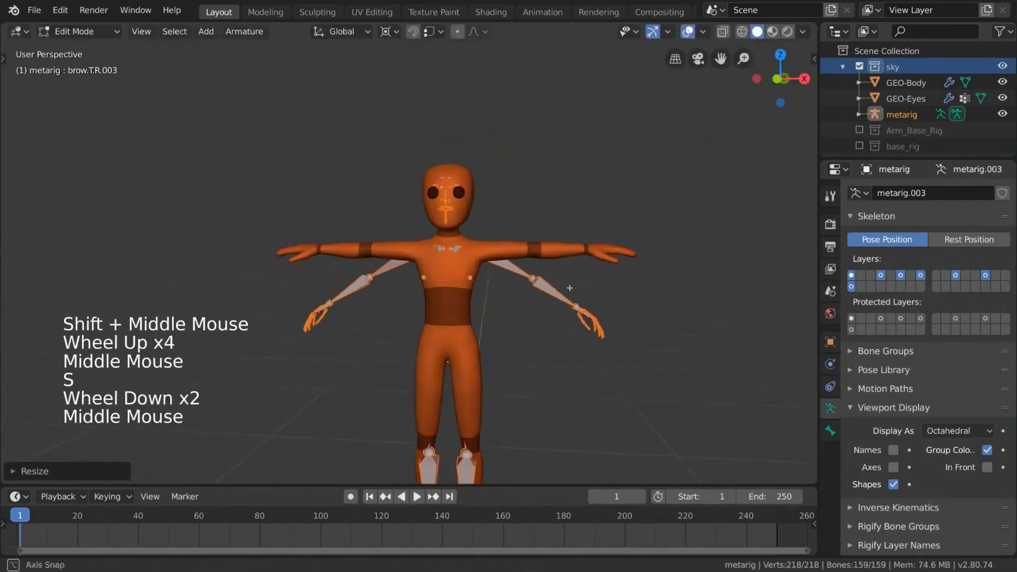
- Change the pivot point, select the right forearm bone, and enable X-Axis Mirror for editing the armature
click(363, 289)
key(period)
click(344, 207)
middle_drag(317, 154, 331, 155)
scroll(331, 155, up, 2)
shift+middle_drag(331, 155, 370, 159)
key(n)
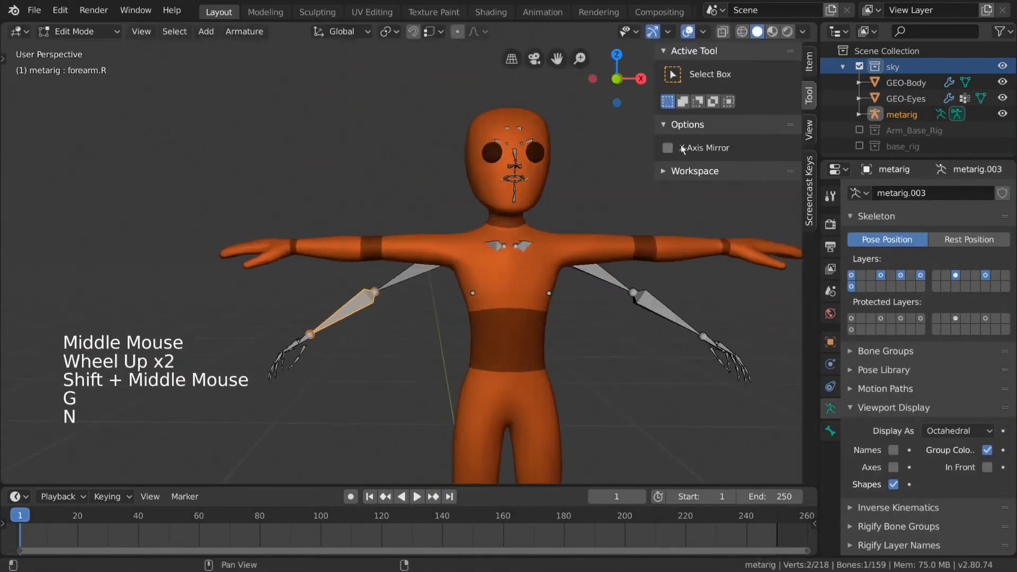
click(672, 149)
key(n)
- Raise the right elbow joint into the arm mesh, switch to wireframe, and move the right hand bones toward the mesh hand
key(g)
key(z)
scroll(498, 278, up, 2)
key(alt+a)
key(b)
drag(338, 245, 424, 371)
key(g)
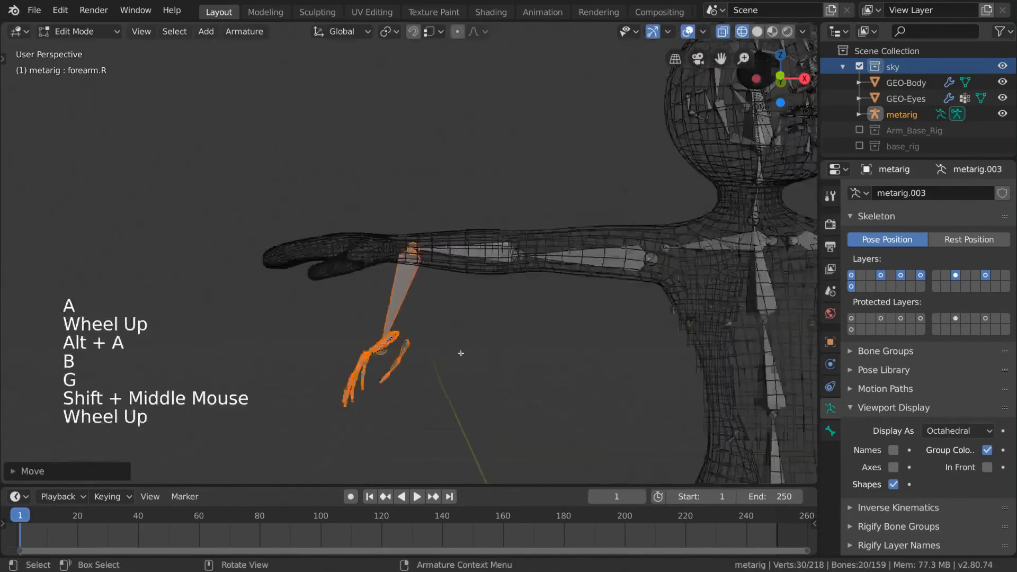
- Rotate and move the right hand and finger bones so they lie inside the character's hand mesh
key(c)
key(g)
key(r)
key(g)
key(g)
scroll(458, 390, down, 3)
middle_drag(466, 318, 529, 297)
key(KP_Decimal)
key(g)
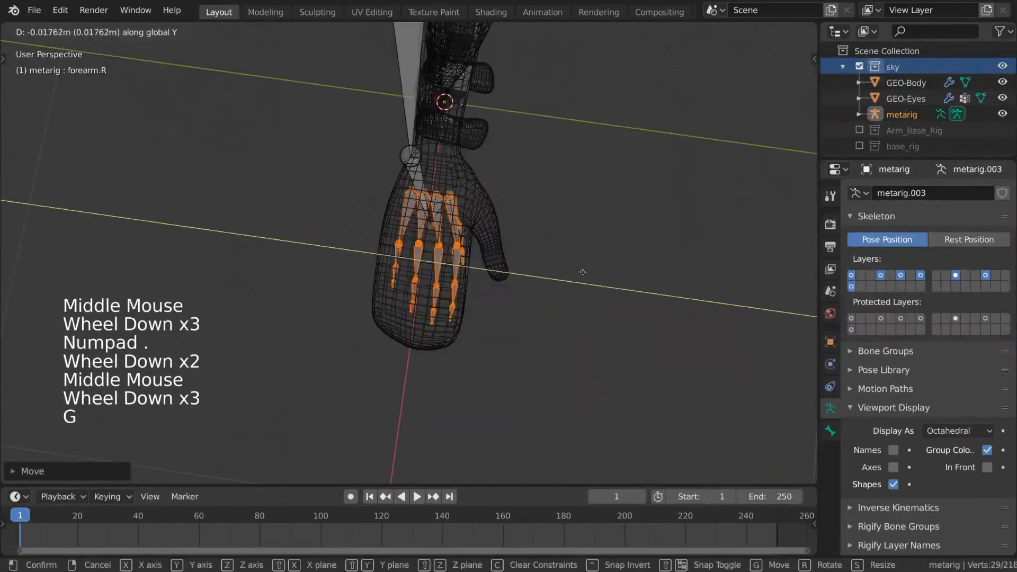
- Scale the right hand's finger bones to match the mesh hand and shift them along the Y axis
shift+middle_drag(581, 270, 562, 296)
key(s)
key(s)
key(s)
key(s)
key(g)
key(y)
- Move the right wrist and elbow joints to the centre of the arm mesh, adjusting depth along the Y axis
shift+middle_drag(588, 339, 614, 418)
click(391, 279)
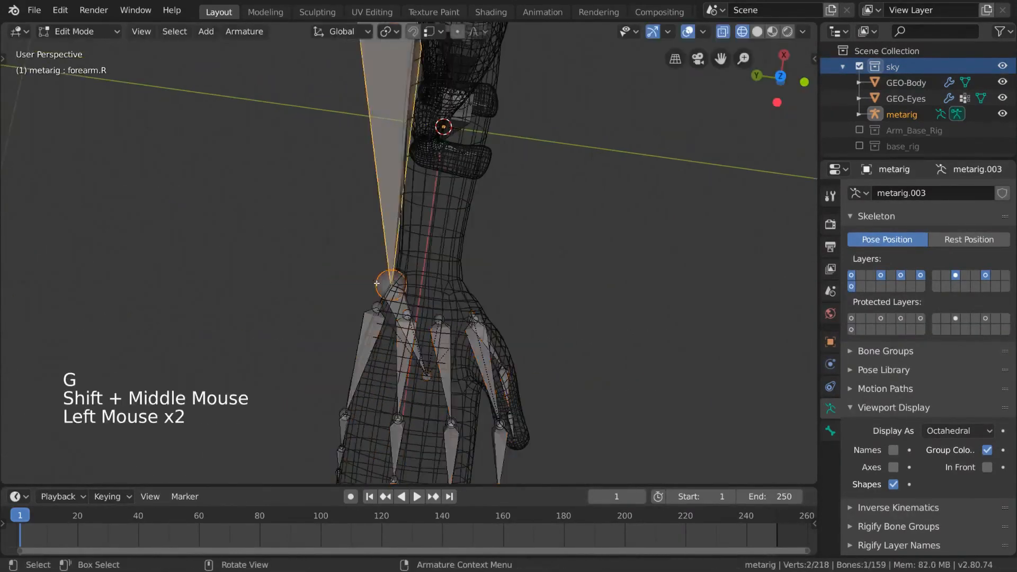
key(g)
shift+middle_drag(413, 212, 408, 371)
click(375, 233)
key(g)
shift+middle_drag(602, 159, 497, 281)
scroll(617, 285, down, 2)
key(g)
key(y)
- Move the right upper arm's shoulder joint and the outer end of the collarbone into place inside the shoulder mesh
click(450, 275)
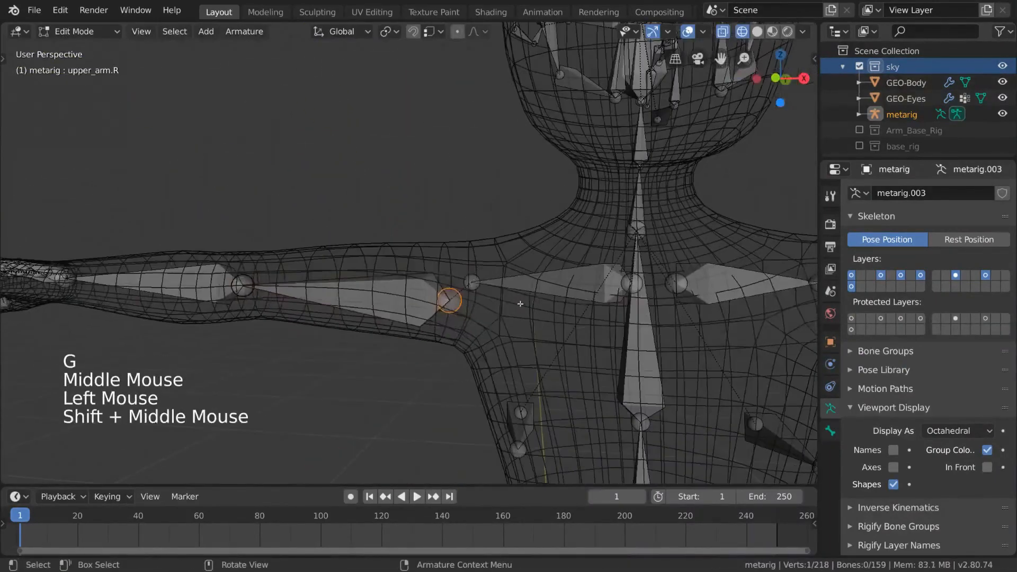
key(g)
click(485, 286)
key(g)
- Examine how the metarig bones fit inside the whole character in wireframe
middle_drag(574, 295, 583, 318)
shift+middle_drag(583, 317, 530, 238)
scroll(530, 238, down, 3)
shift+middle_drag(530, 238, 556, 275)
scroll(556, 275, down, 1)
middle_drag(556, 276, 567, 159)
click(568, 137)
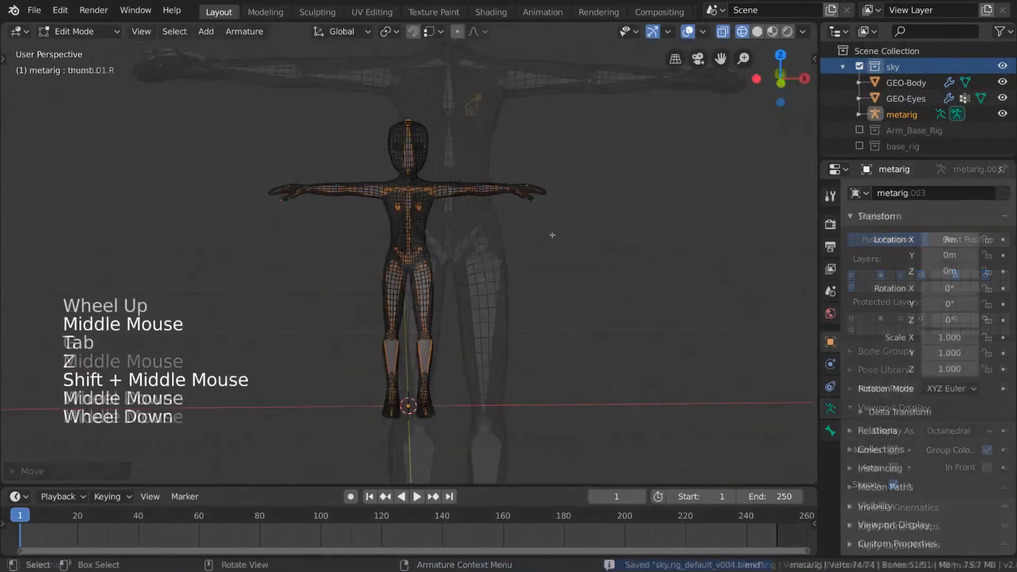
middle_drag(552, 235, 530, 212)
scroll(529, 212, up, 2)
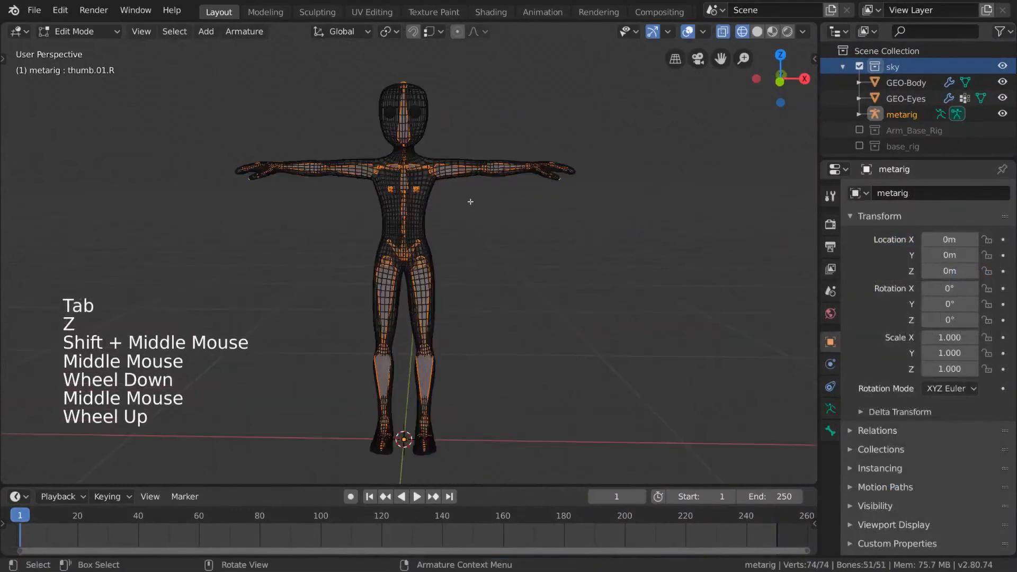
- Select the left upper arm bone, leave Edit Mode, and switch to solid shading
click(455, 151)
key(g)
shift+middle_drag(455, 154, 461, 186)
scroll(460, 185, down, 1)
middle_drag(461, 185, 469, 206)
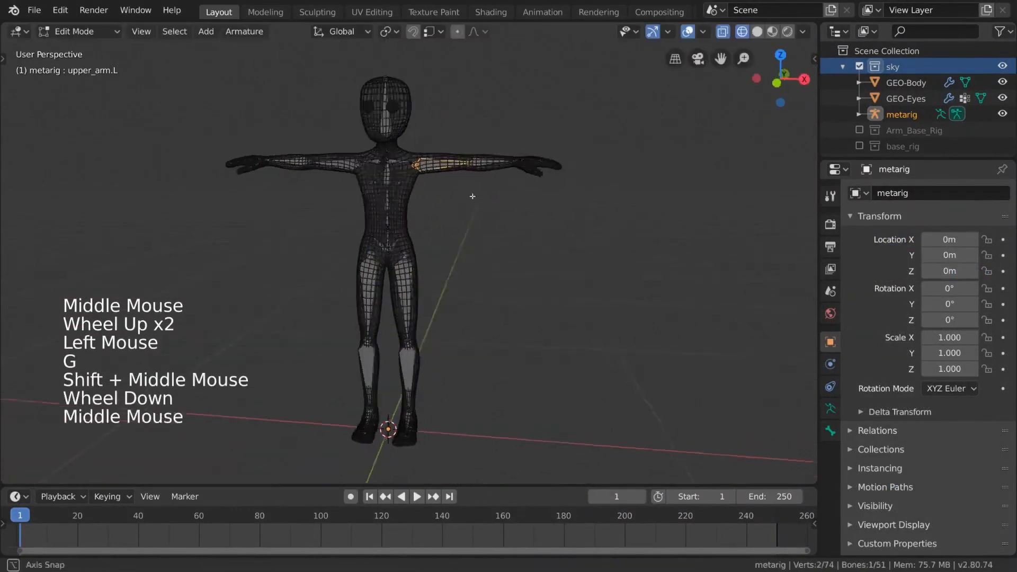
scroll(470, 208, down, 3)
key(Tab)
scroll(462, 227, up, 1)
key(z)
middle_drag(580, 230, 447, 260)
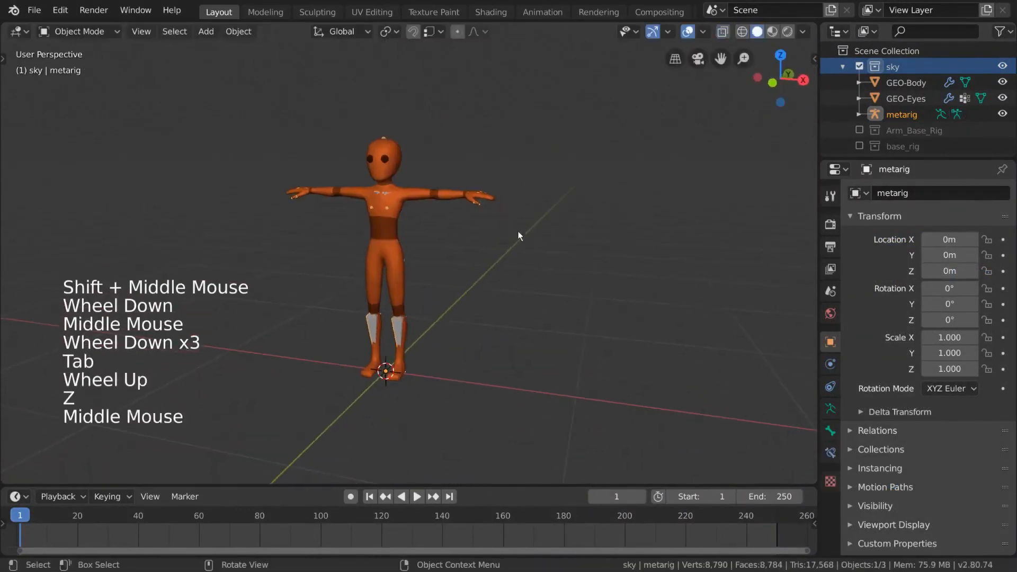
- Add a Basic Human (Meta-Rig) armature and move it about 1.14 m along X beside the character
key(shift+a)
mouse_move(447, 259)
mouse_move(580, 306)
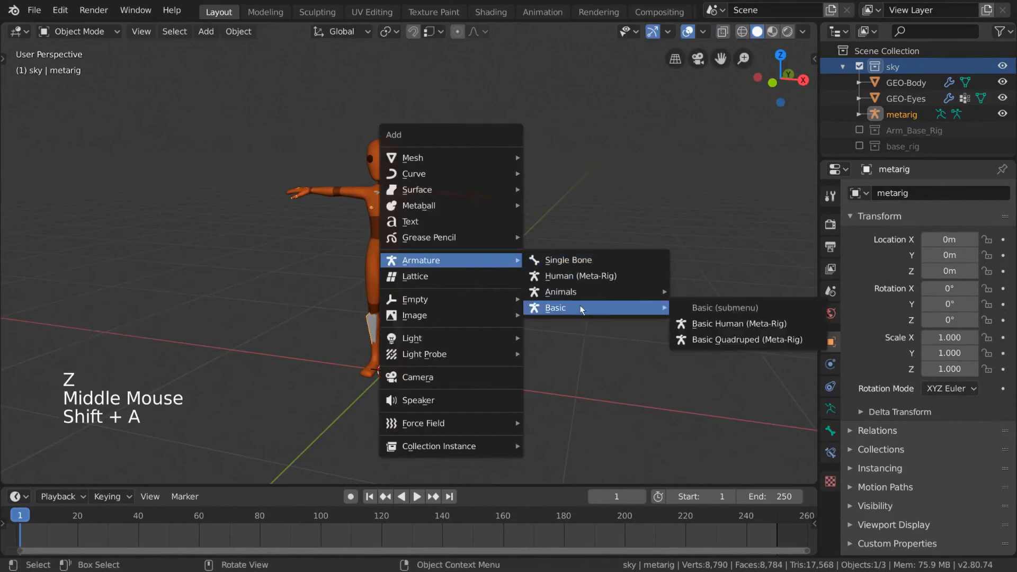
click(787, 326)
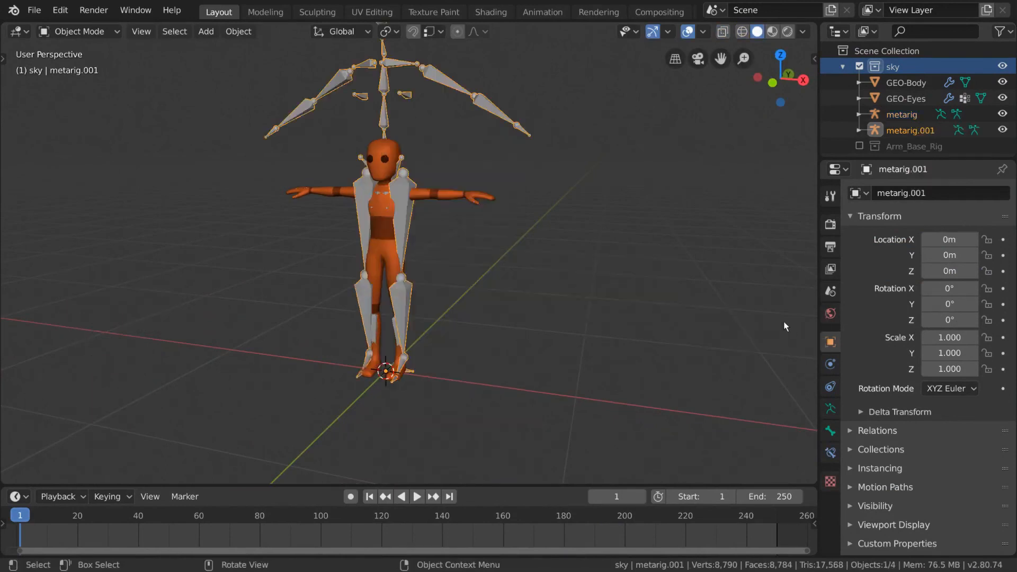
scroll(454, 268, down, 1)
middle_drag(454, 268, 468, 269)
key(g)
key(x)
click(643, 278)
shift+middle_drag(461, 161, 494, 186)
middle_drag(494, 185, 494, 186)
scroll(495, 186, up, 1)
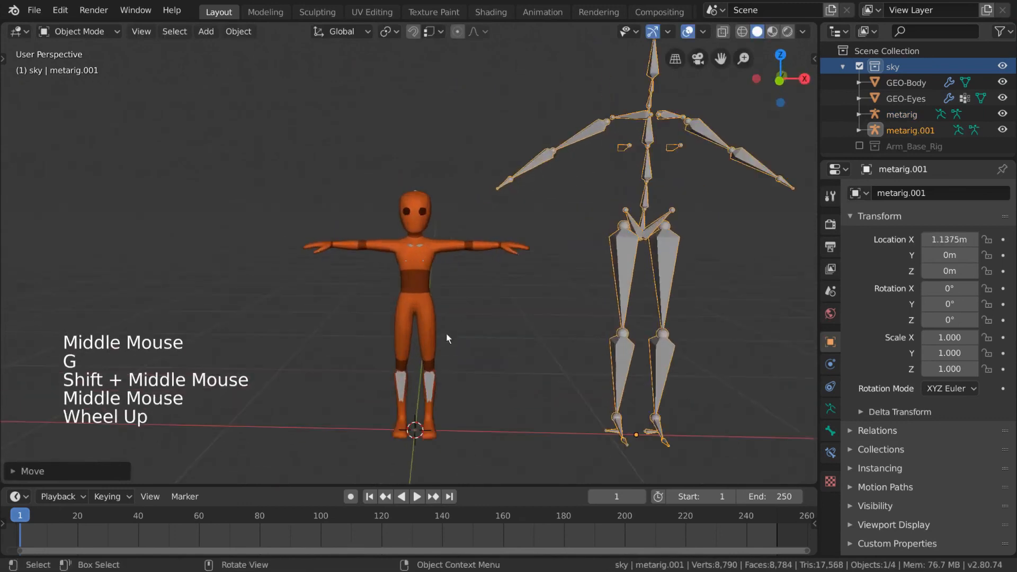
- Select the character's body in wireframe shading to compare it with the armatures
key(z)
click(432, 369)
click(426, 370)
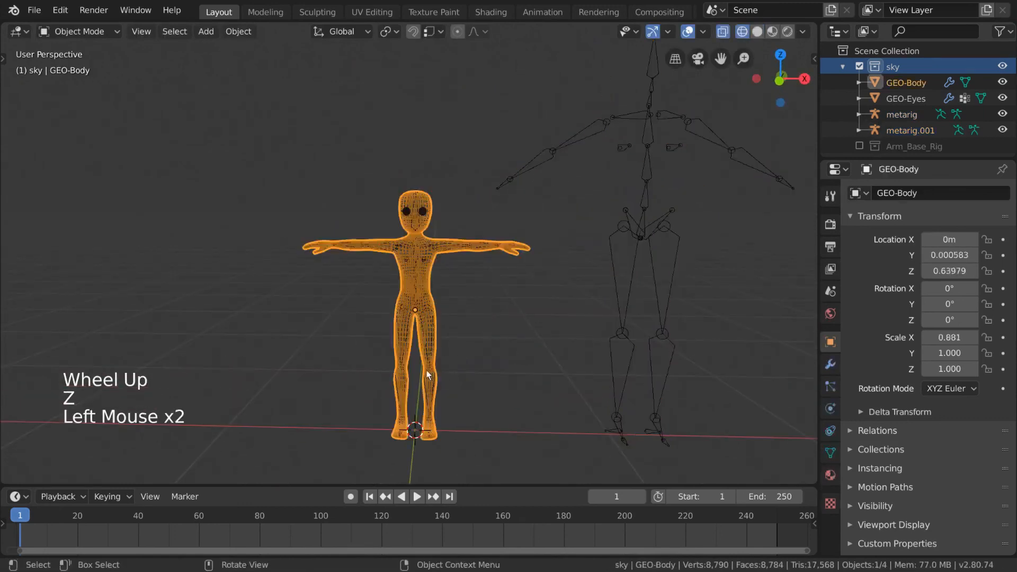
mouse_move(450, 316)
middle_down()
mouse_move(463, 320)
mouse_move(450, 319)
middle_up()
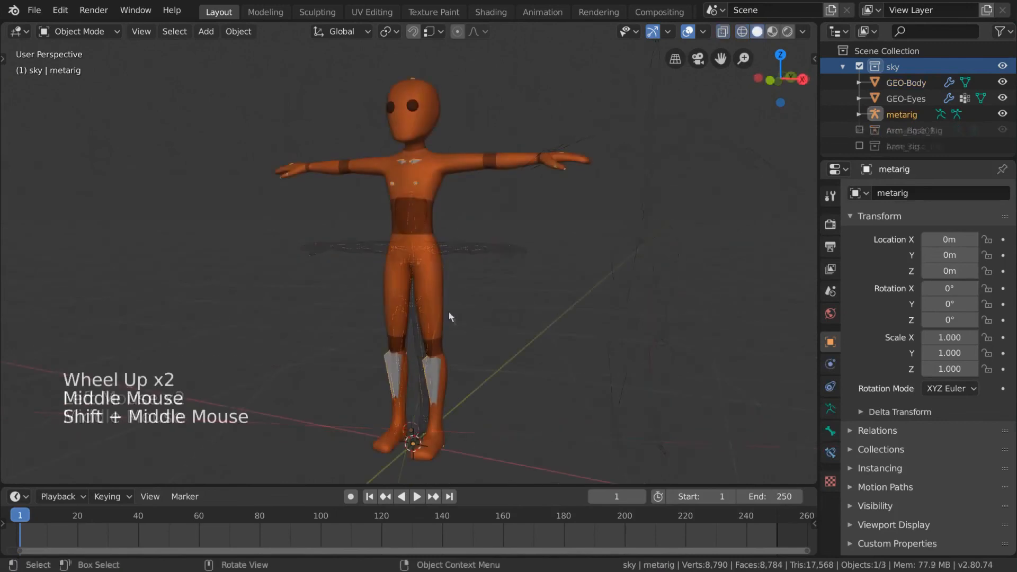
- Generate the Rigify control rig from the fitted metarig's armature properties
click(834, 415)
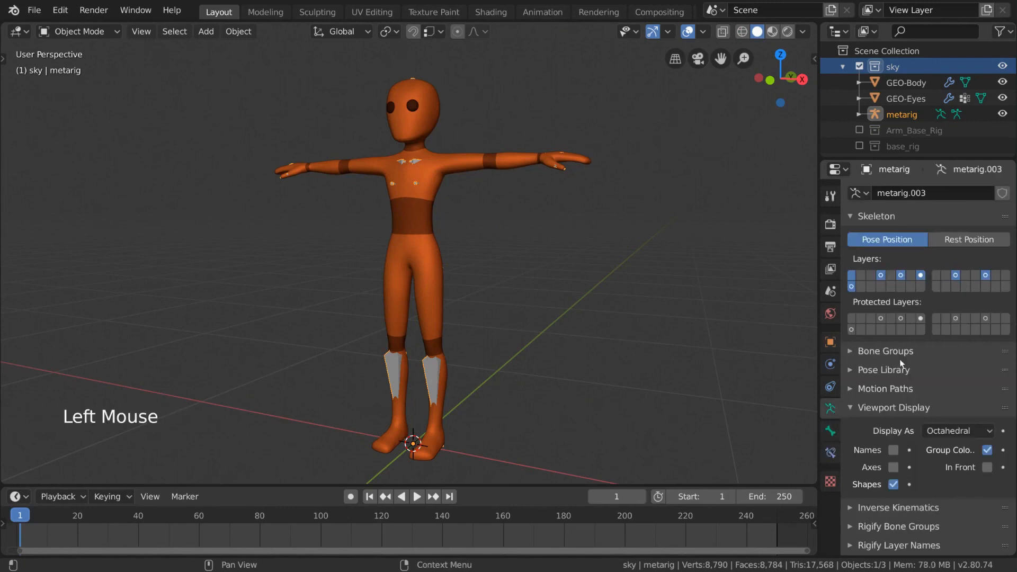
scroll(960, 342, down, 10)
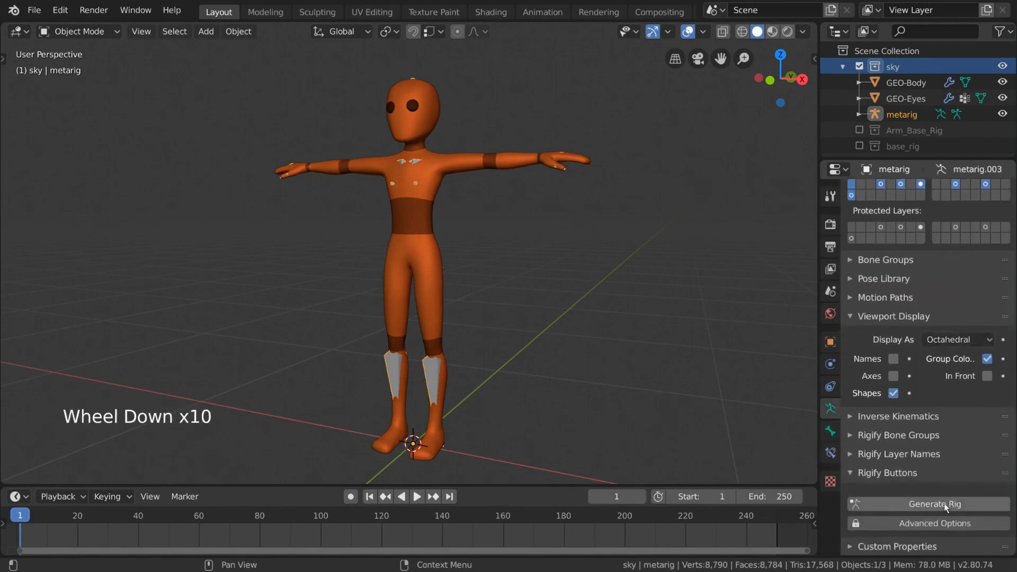
click(977, 502)
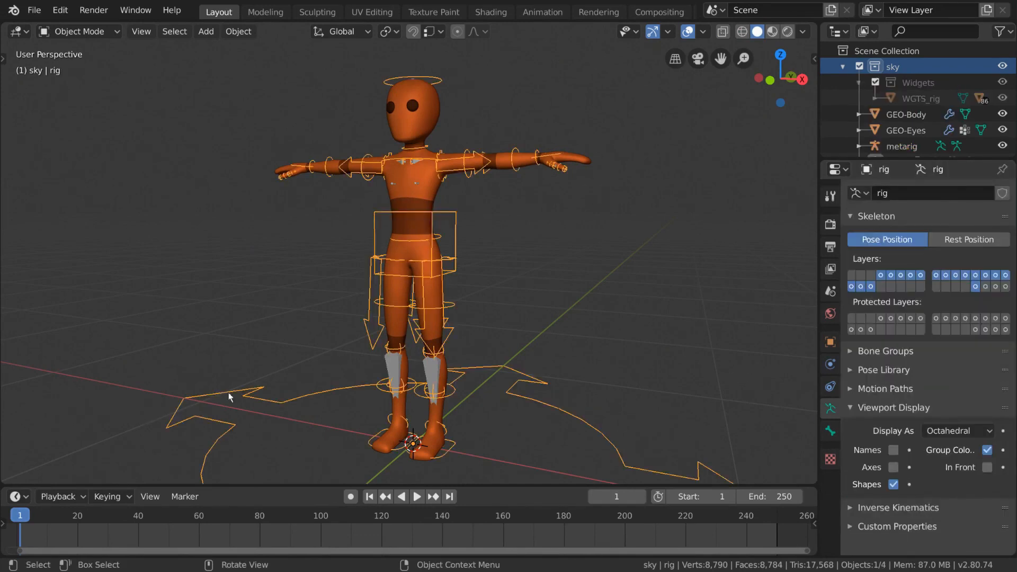
scroll(308, 294, down, 3)
middle_drag(309, 294, 475, 287)
scroll(476, 285, up, 2)
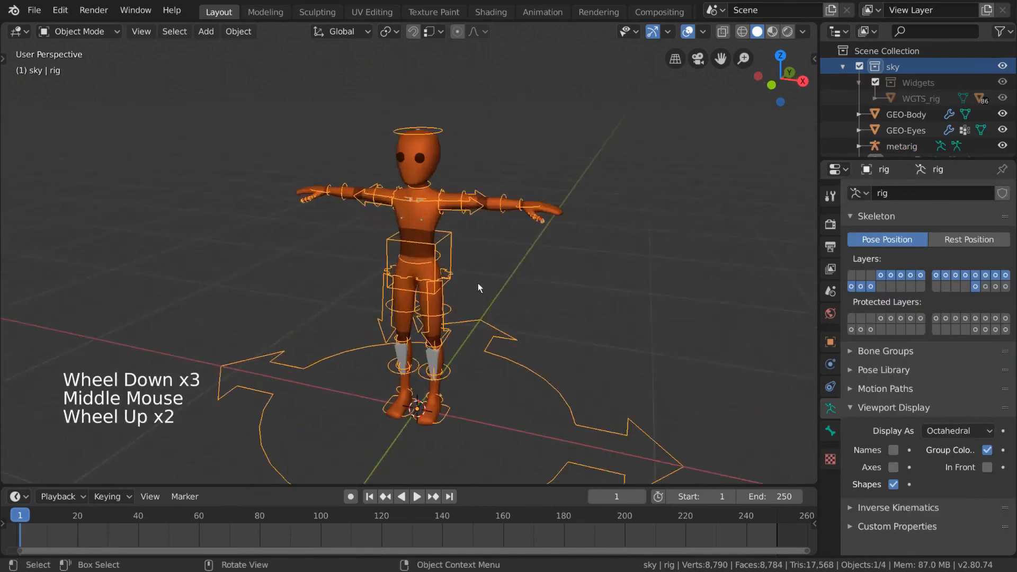
- Try moving the torso control and rotating the root control in Pose Mode, and return to Object Mode
click(79, 32)
click(108, 85)
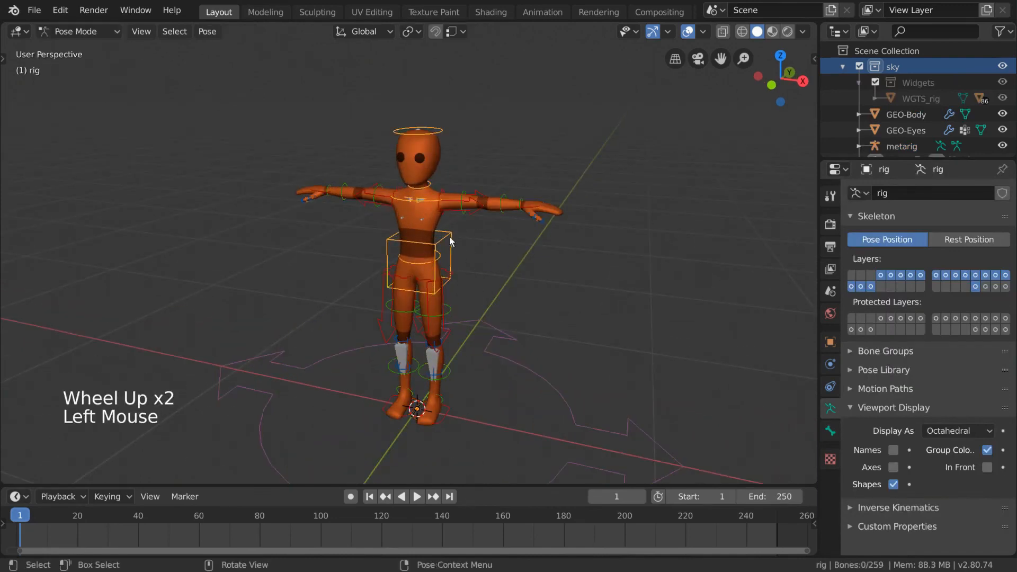
click(451, 242)
middle_drag(455, 245, 504, 267)
key(g)
right_click(476, 275)
click(547, 377)
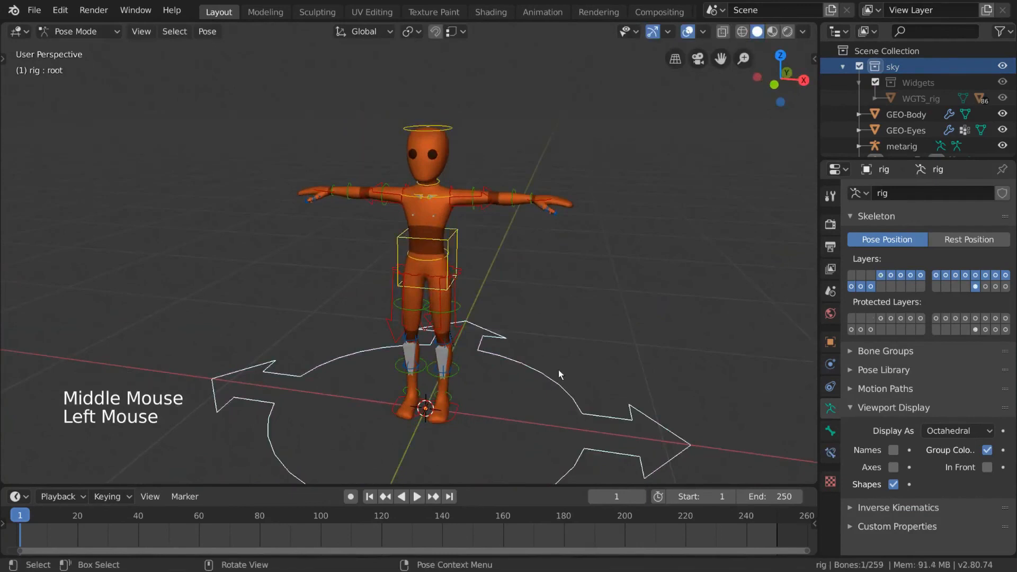
key(r)
right_click(525, 245)
middle_drag(525, 245, 498, 241)
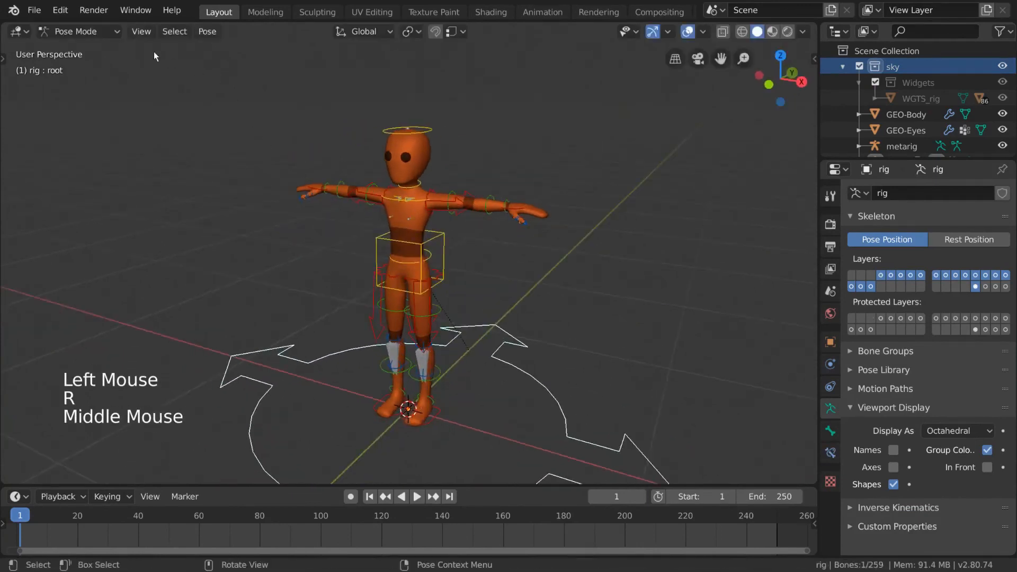
click(79, 32)
click(79, 50)
- Parent the character's body to the generated rig using Armature Deform With Automatic Weights
scroll(573, 202, up, 2)
click(555, 189)
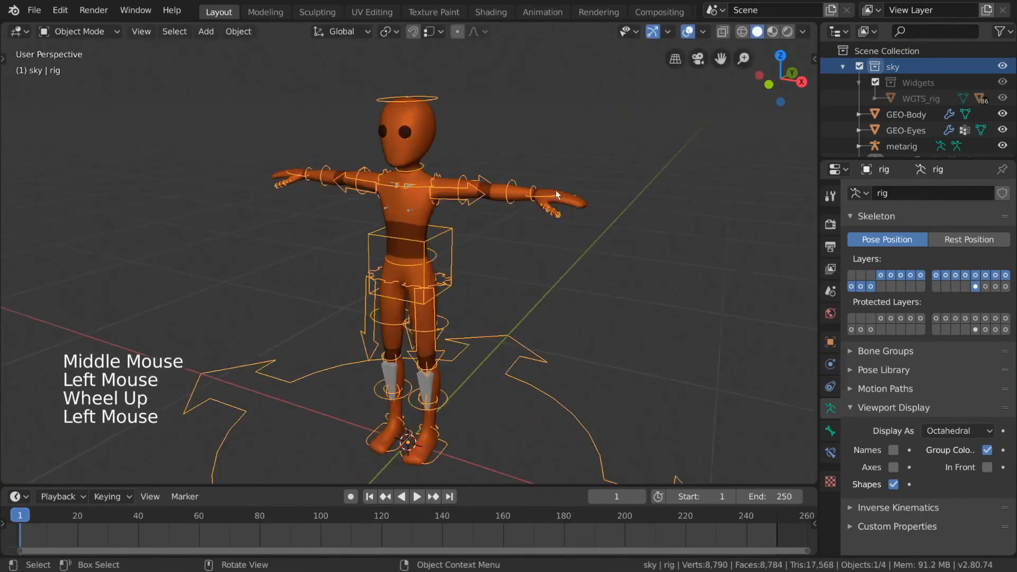
scroll(559, 201, up, 2)
shift+click(554, 367)
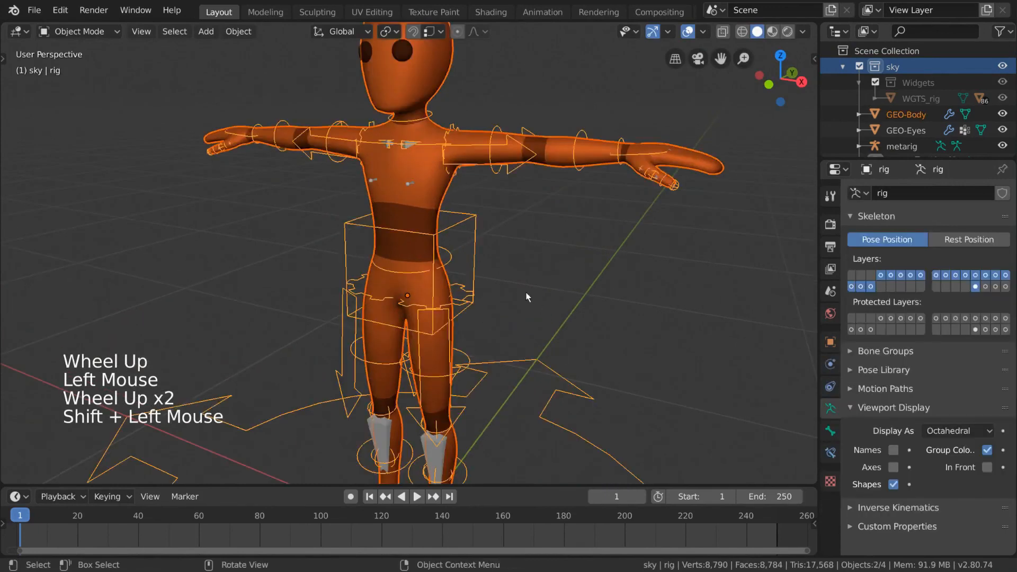
scroll(527, 295, down, 3)
key(ctrl+p)
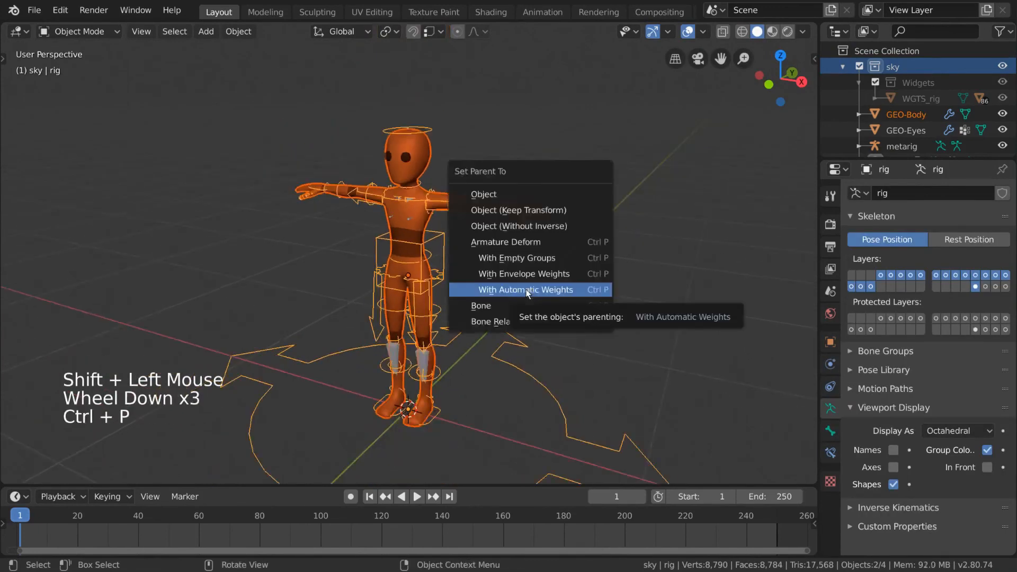
click(527, 290)
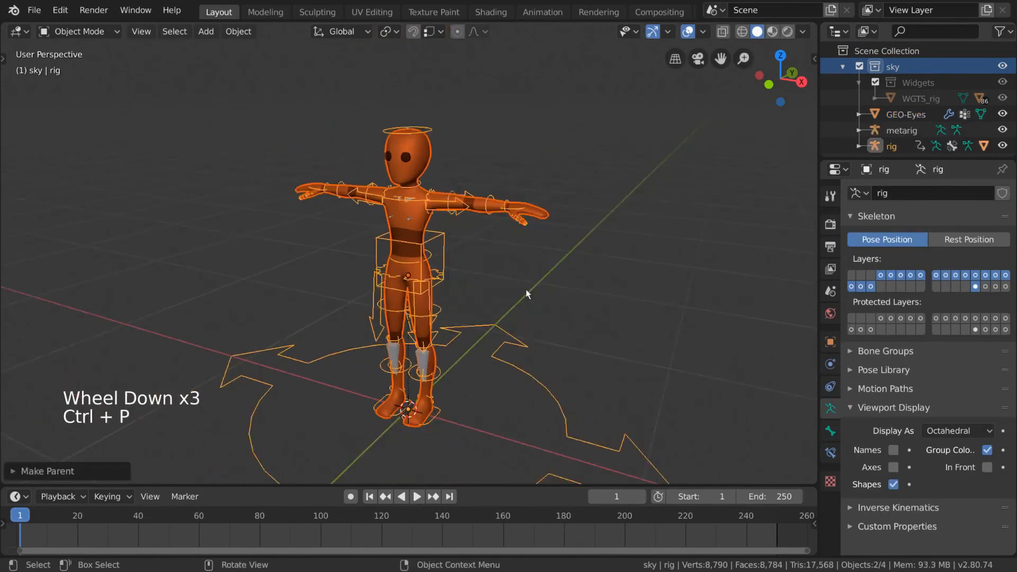
- Switch the rig to Pose Mode and try moving the torso control to test the body's deformation
key(ctrl+Tab)
click(446, 239)
middle_drag(448, 236, 479, 236)
key(g)
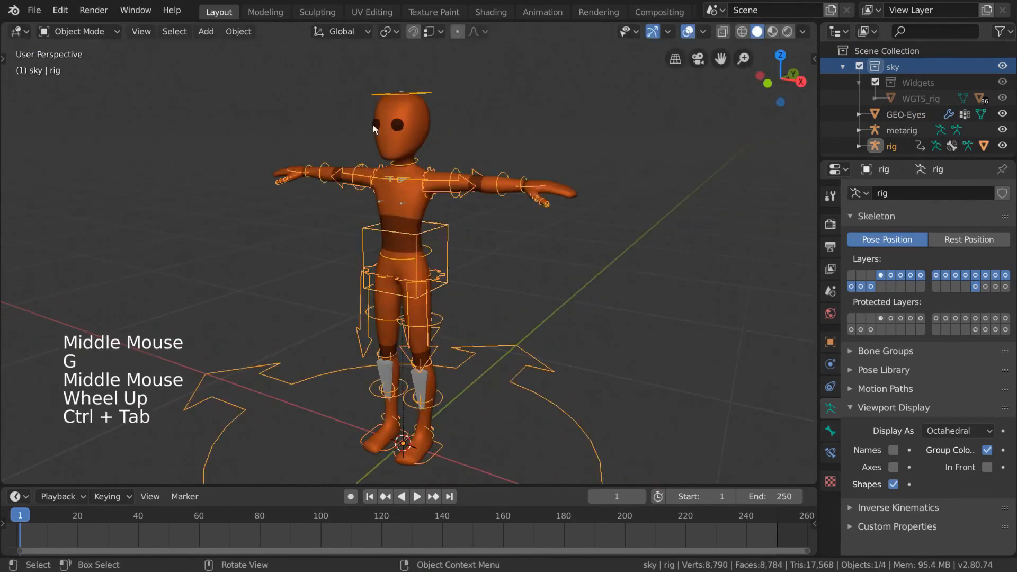
- Parent the character's eyes to the generated rig
click(373, 125)
shift+click(436, 225)
key(ctrl+p)
click(437, 225)
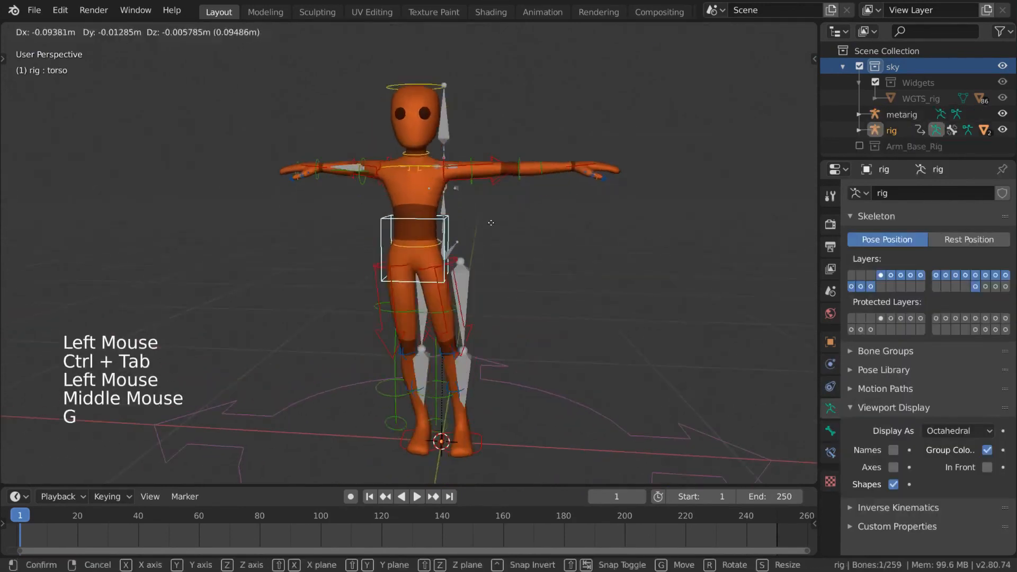
- Pose the upper body by shifting the torso, lowering the right hand, and rotating the head and hips controls
key(r)
key(g)
click(324, 169)
key(g)
click(431, 117)
key(r)
key(r)
click(454, 272)
key(r)
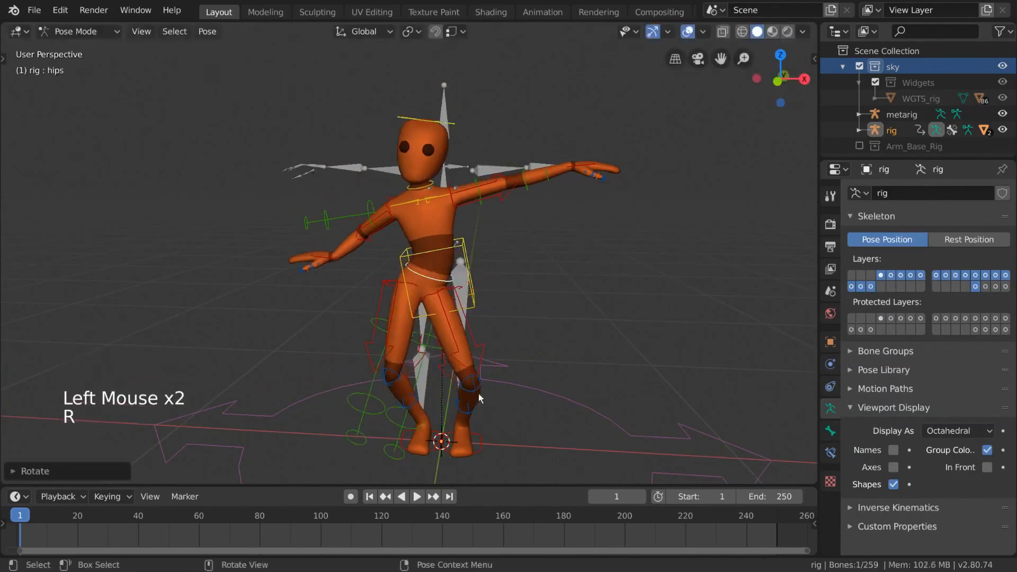
- Lift and rotate the left foot control and rotate the left thigh control into a raised-knee pose
click(481, 442)
key(g)
key(r)
key(r)
key(g)
click(482, 302)
key(r)
key(r)
- Move and tilt the torso control to shift the character's balance over the standing leg
click(466, 250)
key(g)
key(r)
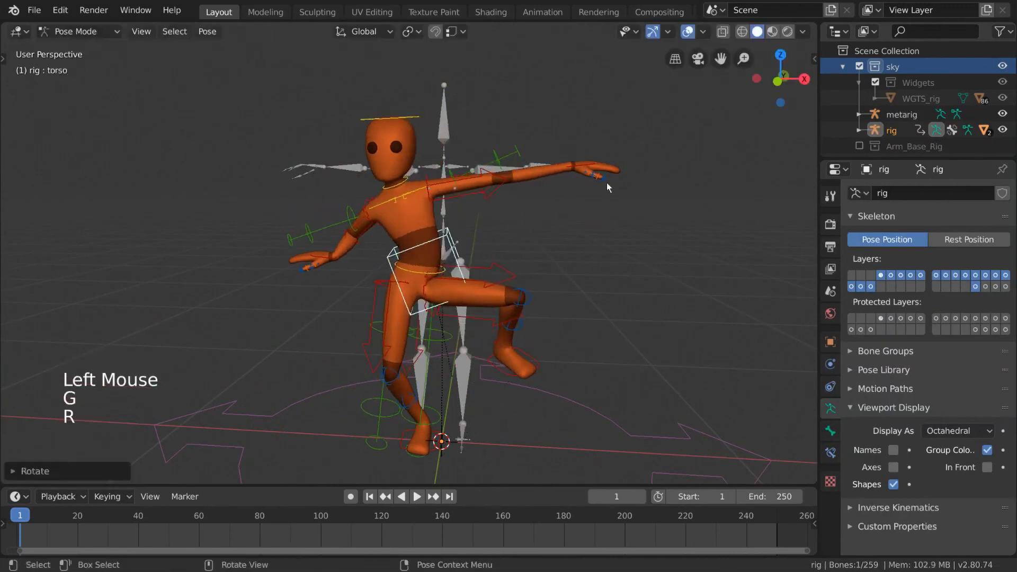
- Raise the left hand control in front of the shoulder and rotate the hand
click(599, 175)
key(g)
key(r)
key(r)
key(r)
scroll(701, 212, down, 1)
shift+middle_drag(700, 212, 678, 257)
key(g)
- Rotate the left upper arm IK control to redirect the bent left elbow
click(435, 232)
scroll(475, 238, up, 1)
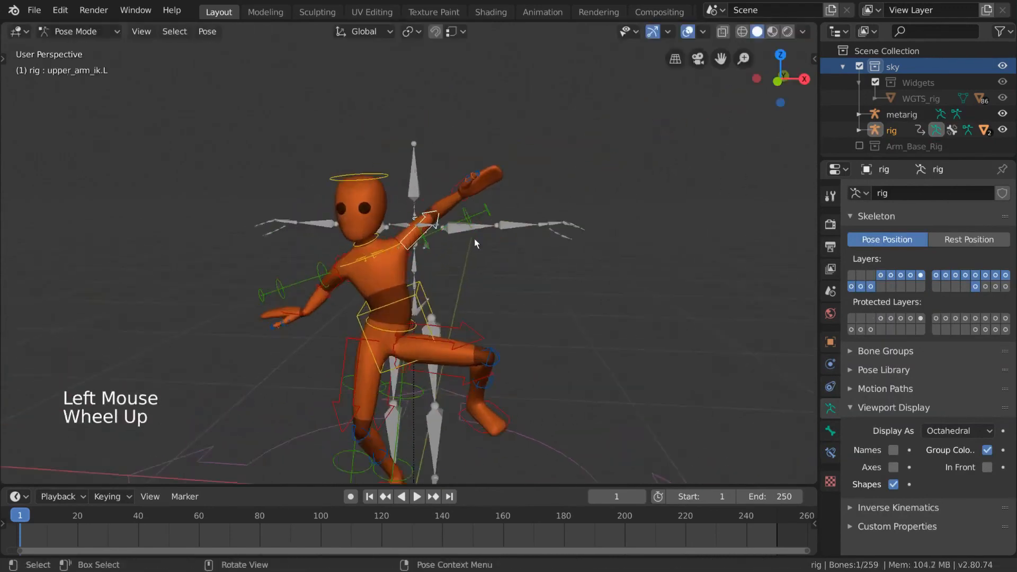
scroll(475, 238, up, 1)
key(r)
key(r)
middle_drag(424, 217, 442, 209)
click(423, 211)
key(r)
- Rotate the chest control freely with trackball rotation to turn the upper body and shoulders above the tilted torso
click(347, 248)
key(r)
key(r)
key(r)
key(r)
key(r)
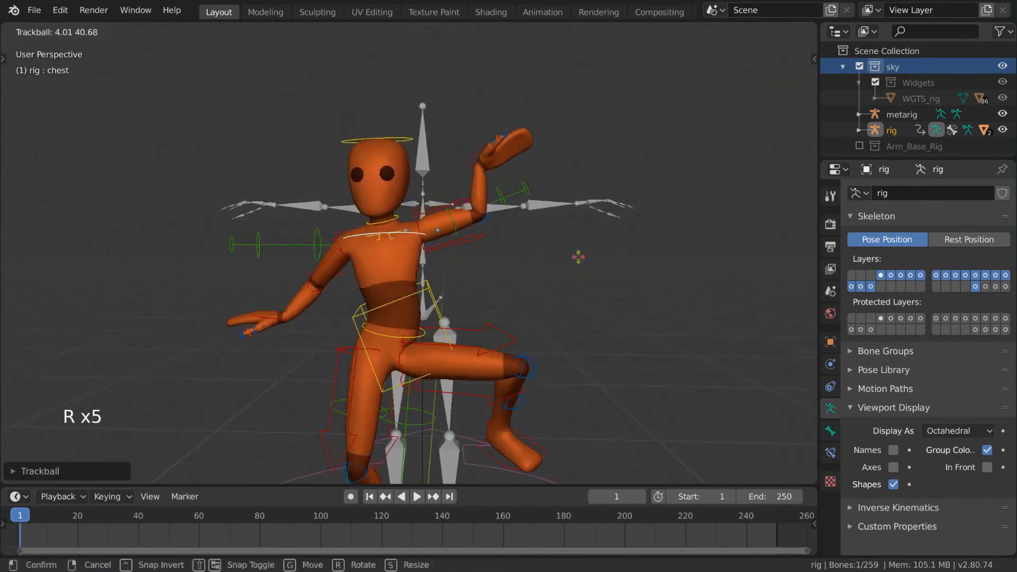
key(r)
key(r)
- Clear the rotation of the hips control and rotate it freely with trackball rotation to re-angle the pelvis
scroll(527, 228, down, 3)
scroll(528, 228, up, 1)
shift+middle_drag(527, 228, 534, 193)
click(479, 286)
key(alt+r)
click(424, 274)
key(alt+r)
key(r)
key(r)
key(r)
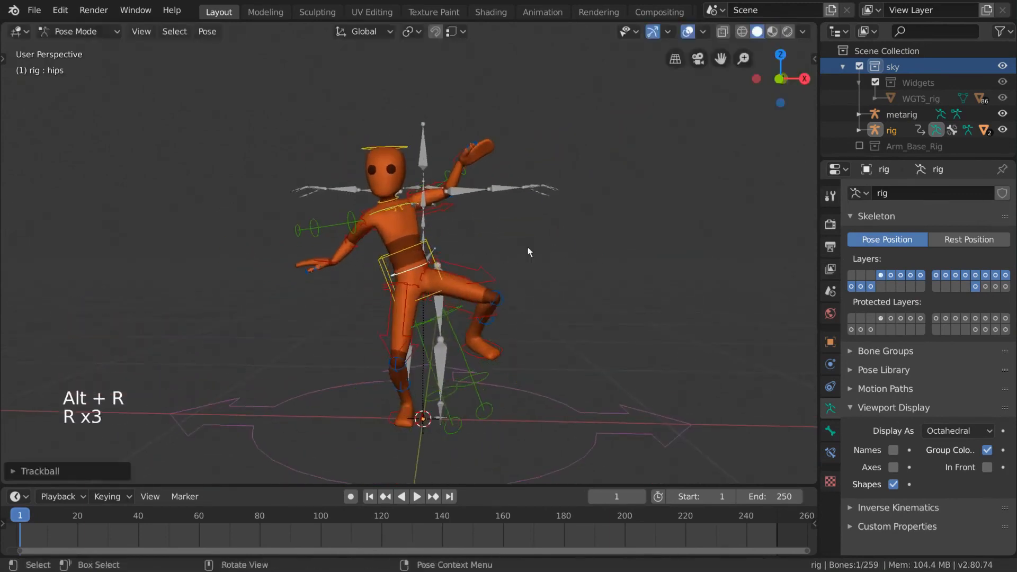